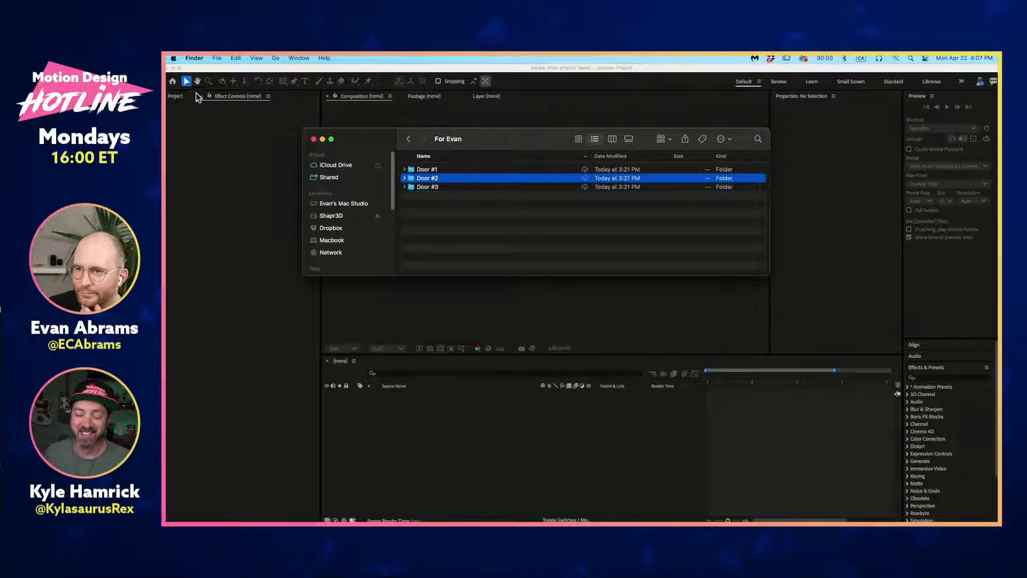
click(197, 96)
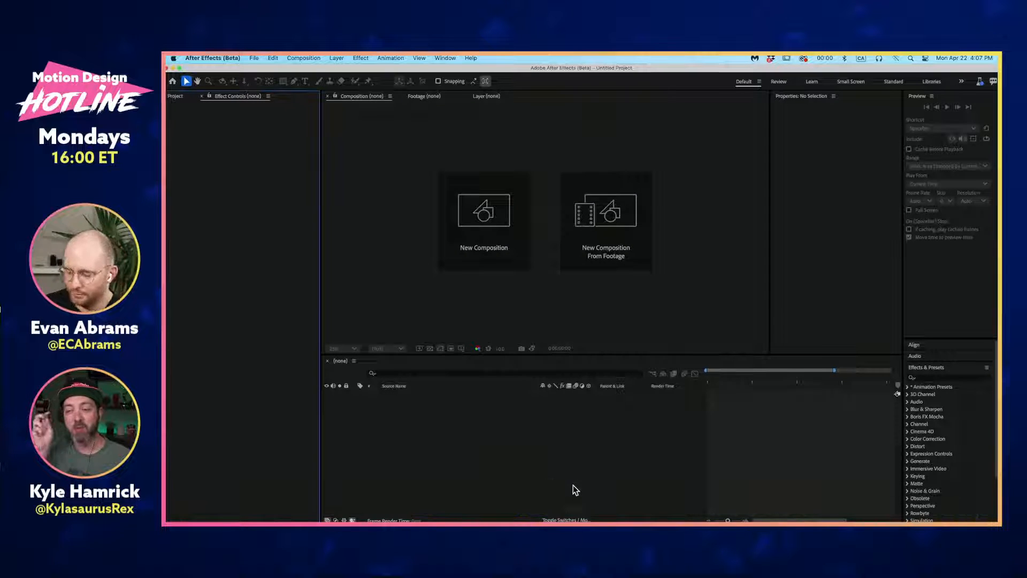
key(super+Tab)
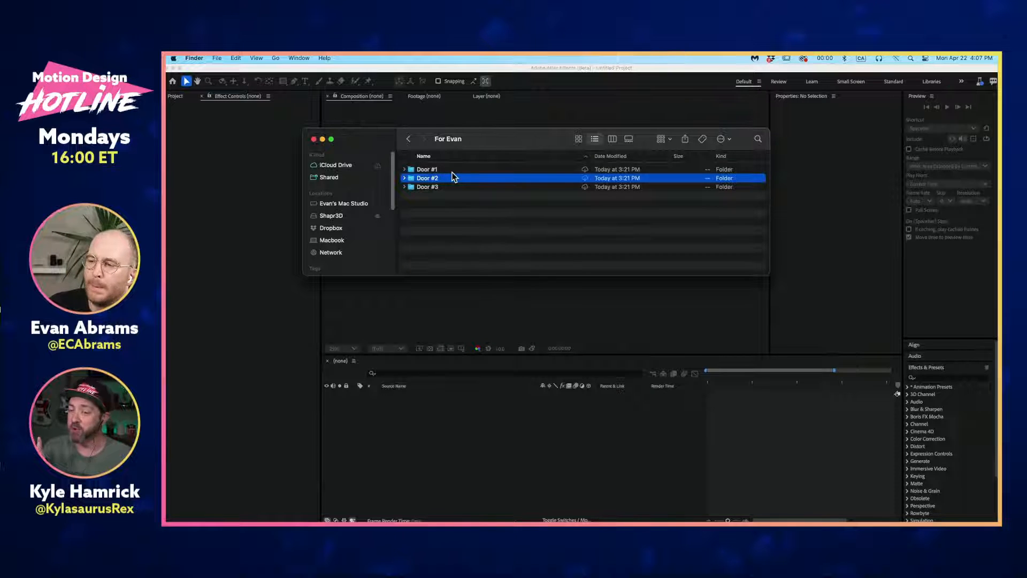
click(420, 170)
click(424, 179)
click(425, 186)
click(426, 180)
click(426, 186)
click(426, 181)
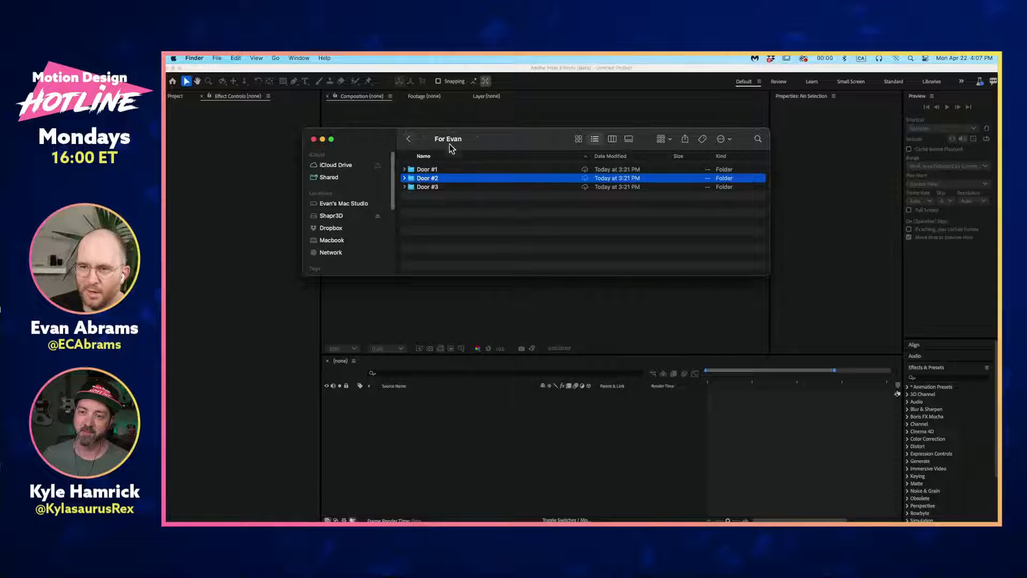
click(181, 102)
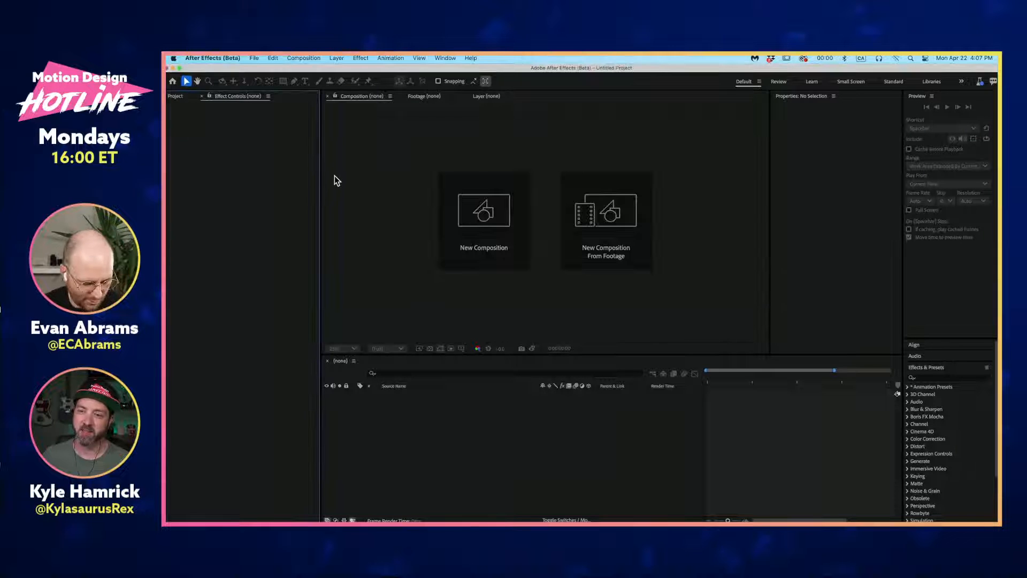
Step: Try to import the whole Door #2 folder from Finder into the After Effects project
key(super+Tab)
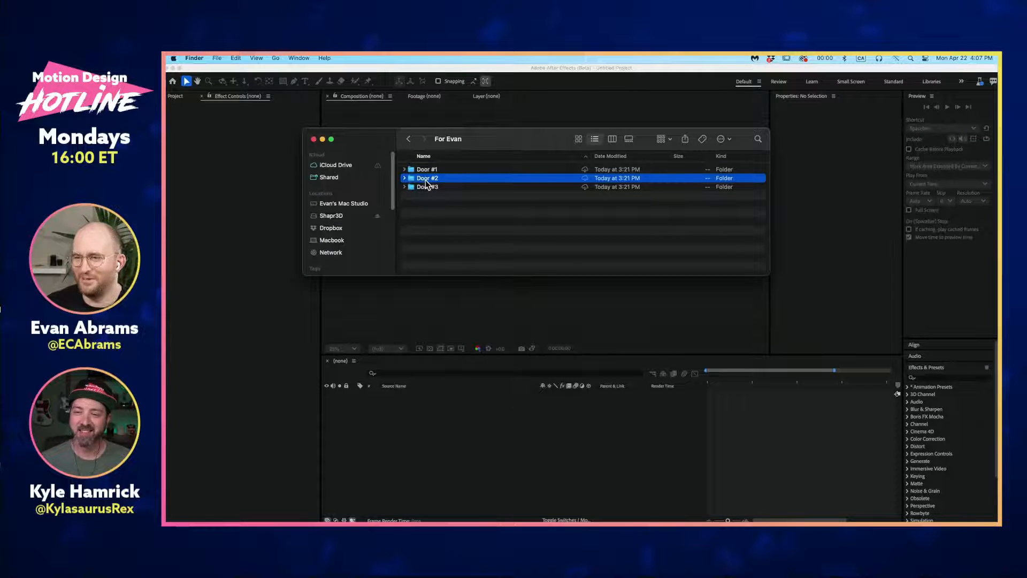
drag(426, 181, 244, 245)
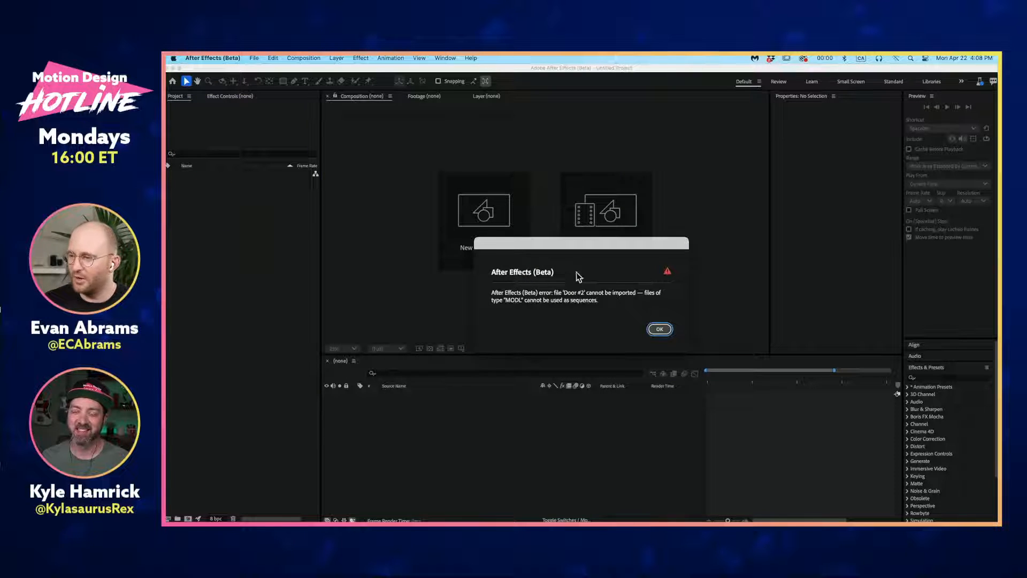
click(659, 329)
Step: Import Model2A.glb and Model2B.glb from the Door #2 folder in Finder into the After Effects project
click(405, 178)
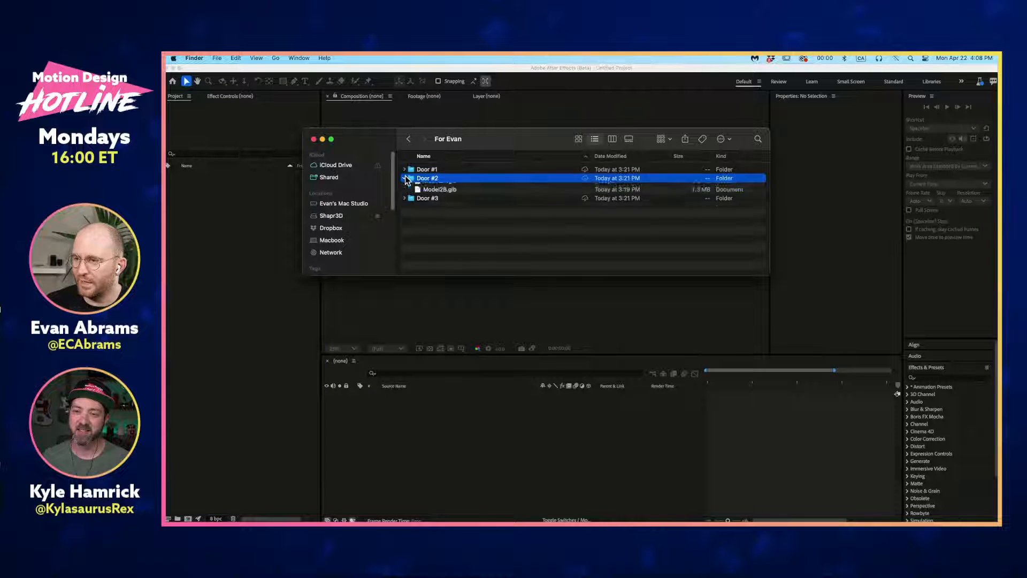
click(453, 187)
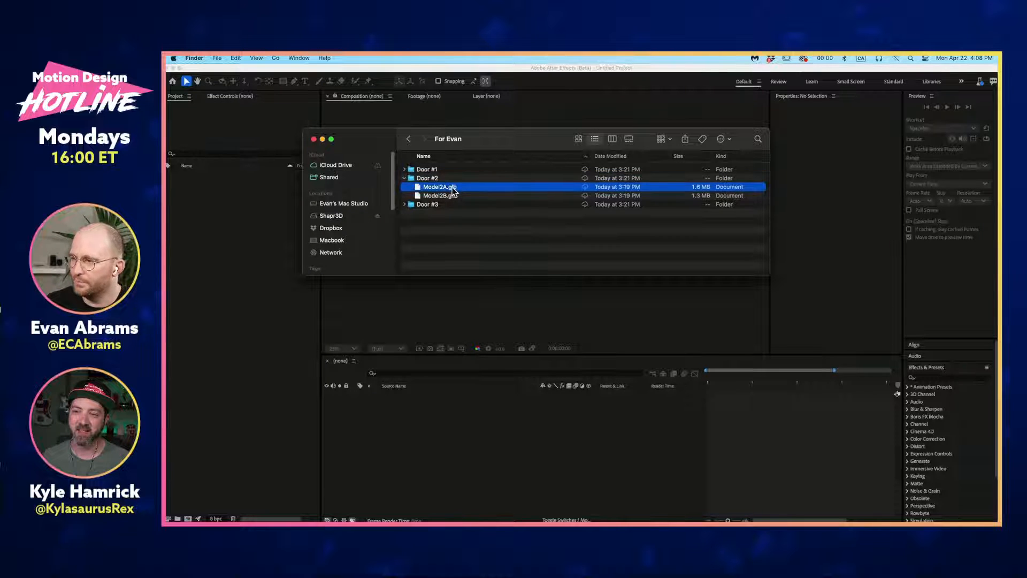
drag(451, 192, 235, 219)
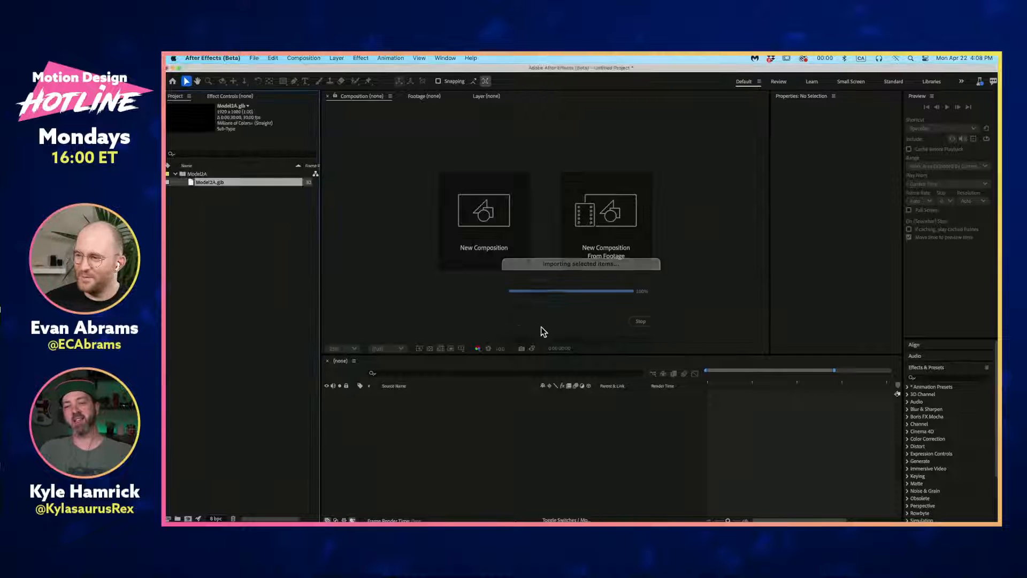
key(super+Tab)
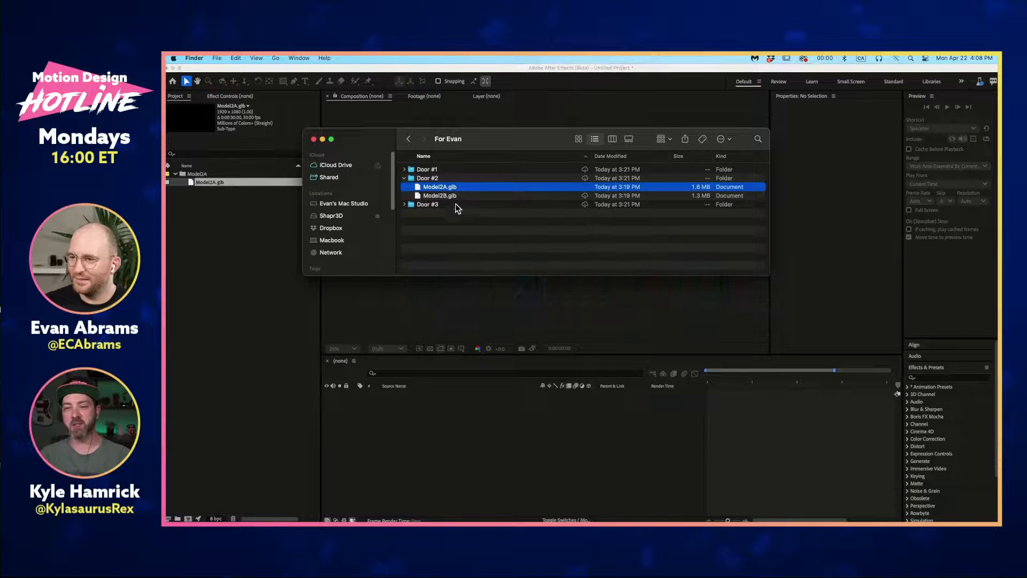
drag(455, 195, 229, 268)
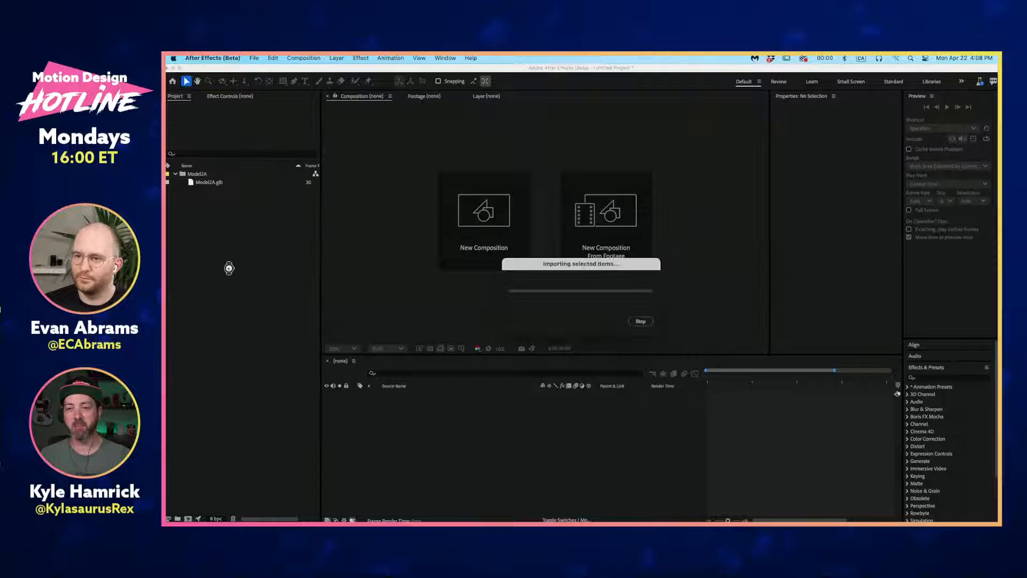
click(230, 239)
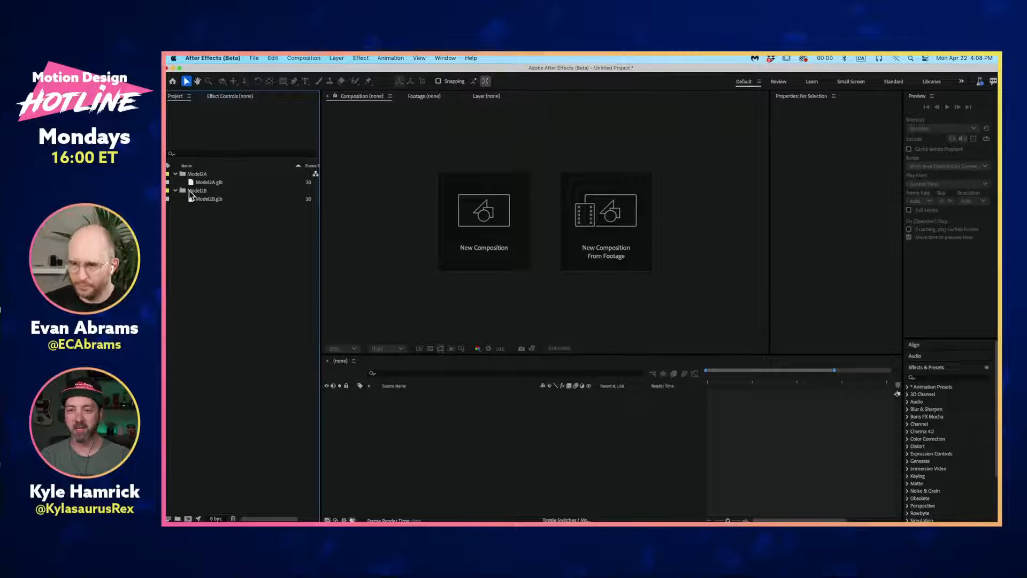
Step: Create a new composition from the imported Model2A.glb model
click(204, 183)
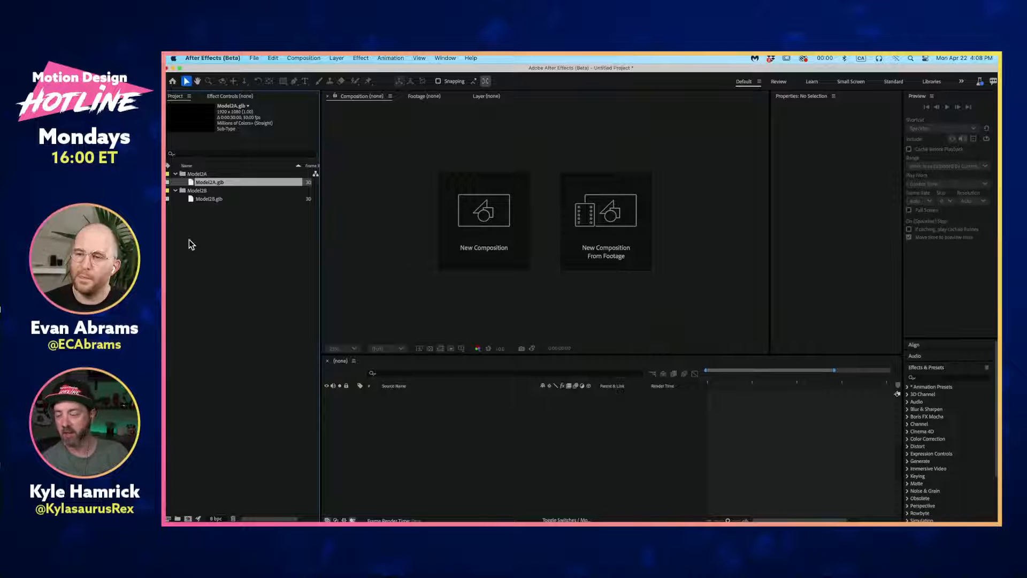
click(231, 217)
click(220, 185)
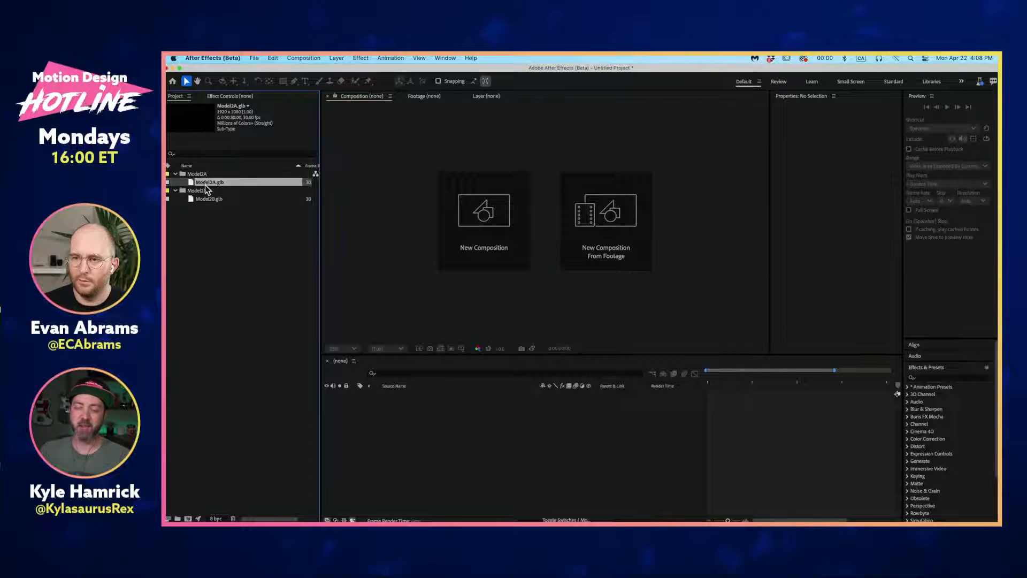
drag(207, 184, 470, 224)
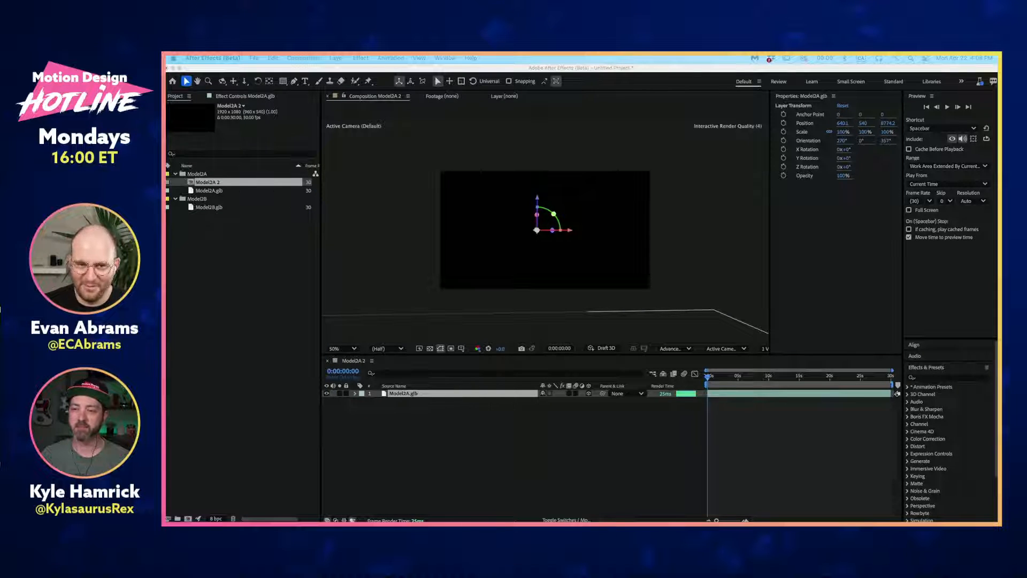
drag(632, 519, 632, 288)
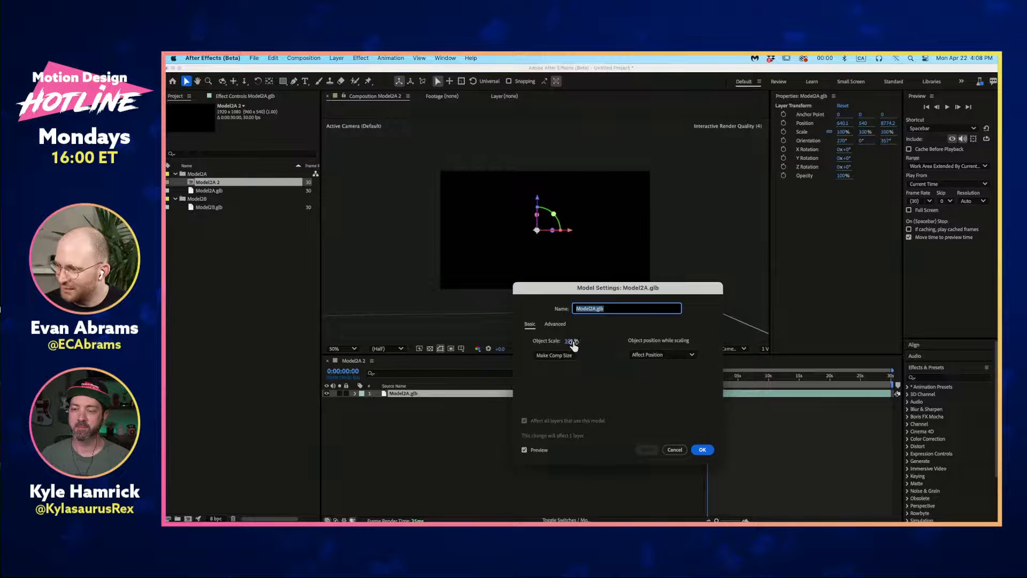
Step: Set the Model2A.glb model units to Centimeters and reduce its object scale so the bird fits better in the frame
click(555, 323)
click(624, 356)
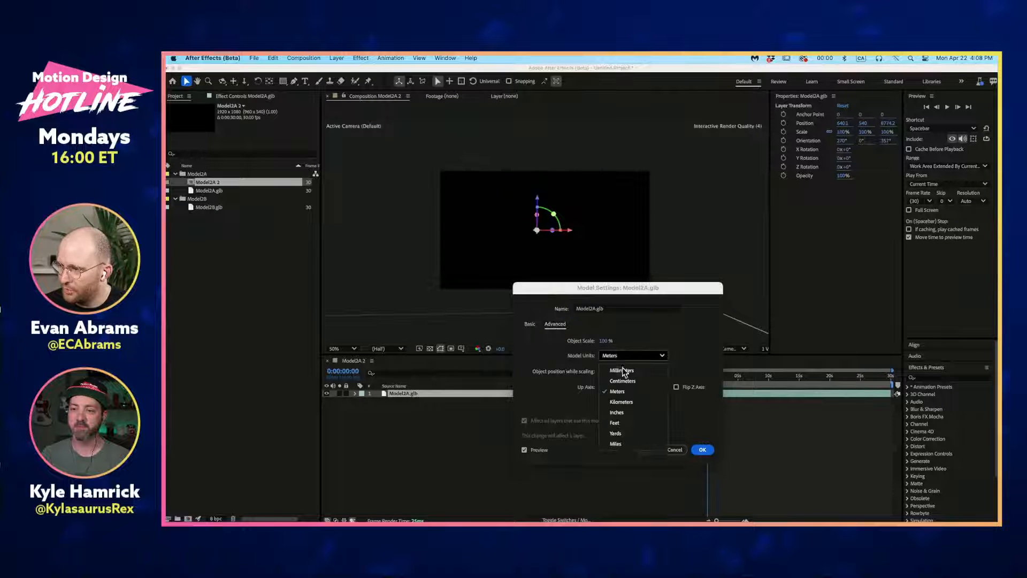
click(629, 378)
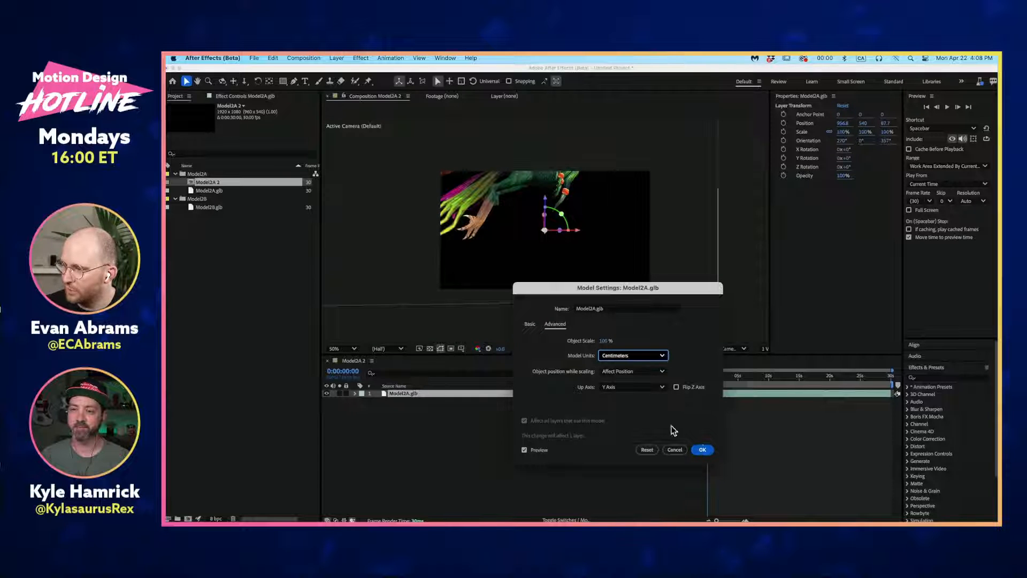
drag(603, 340, 565, 338)
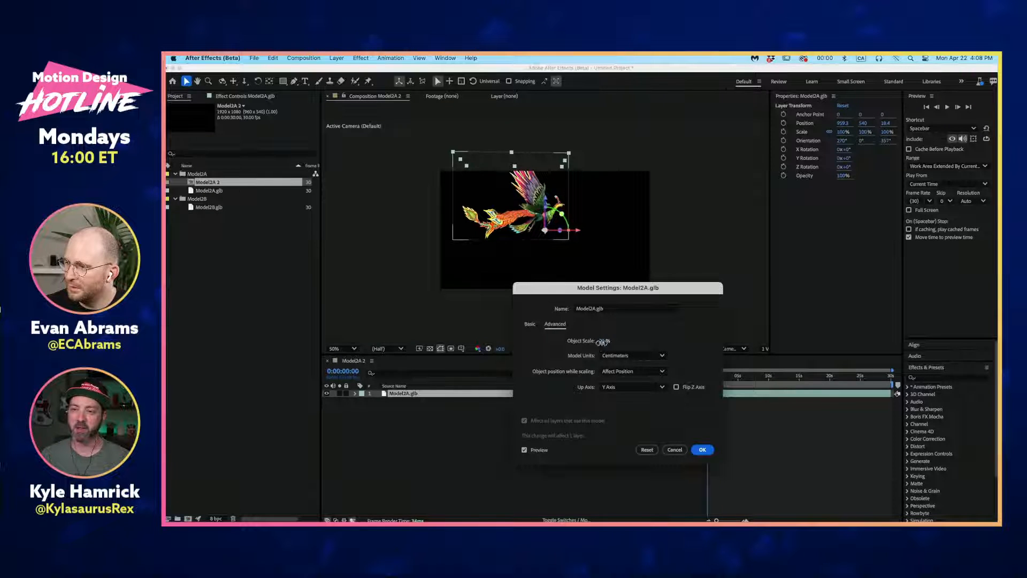
key(Return)
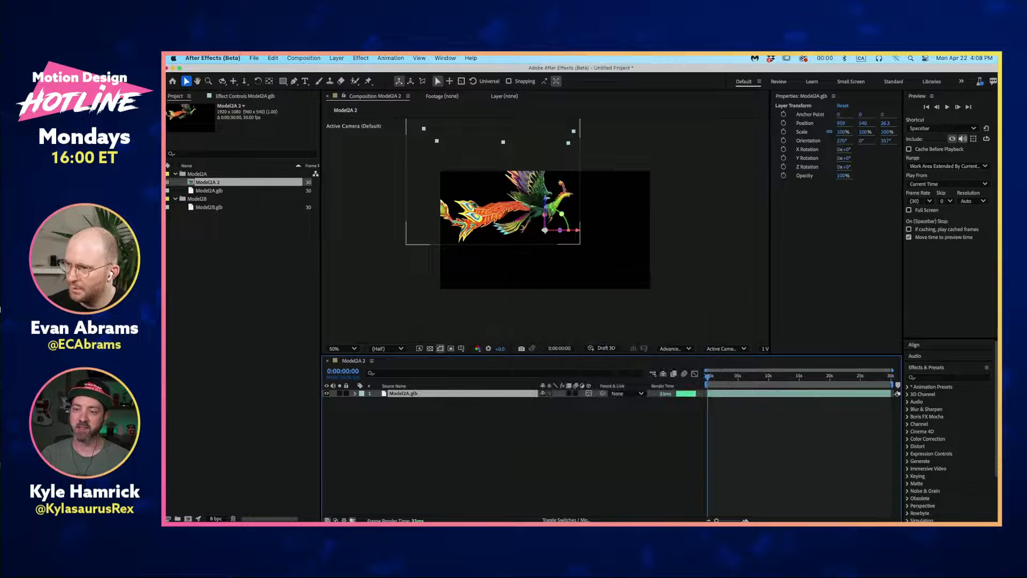
Step: Move the bird model down and to the right to about X 1273, Y 934, and orbit the camera to an angled view
drag(484, 193, 519, 236)
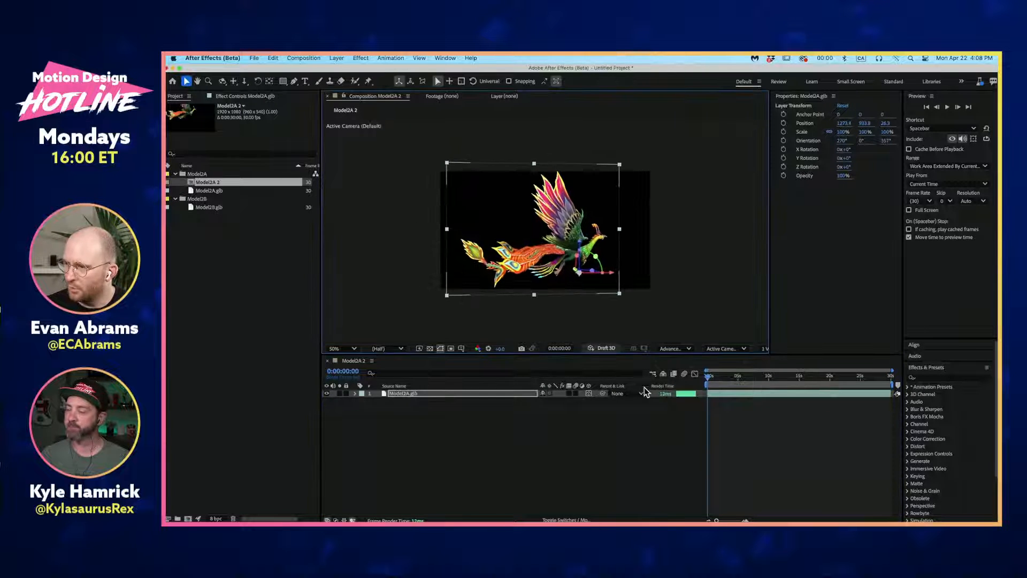
key(c)
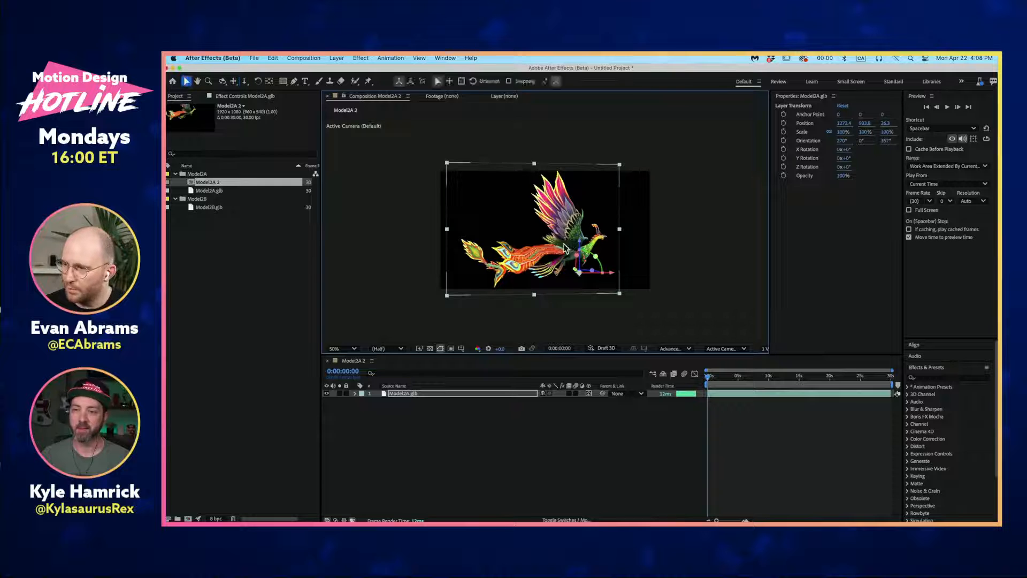
mouse_move(564, 250)
mouse_down()
mouse_move(525, 238)
mouse_move(507, 249)
mouse_move(580, 247)
mouse_up()
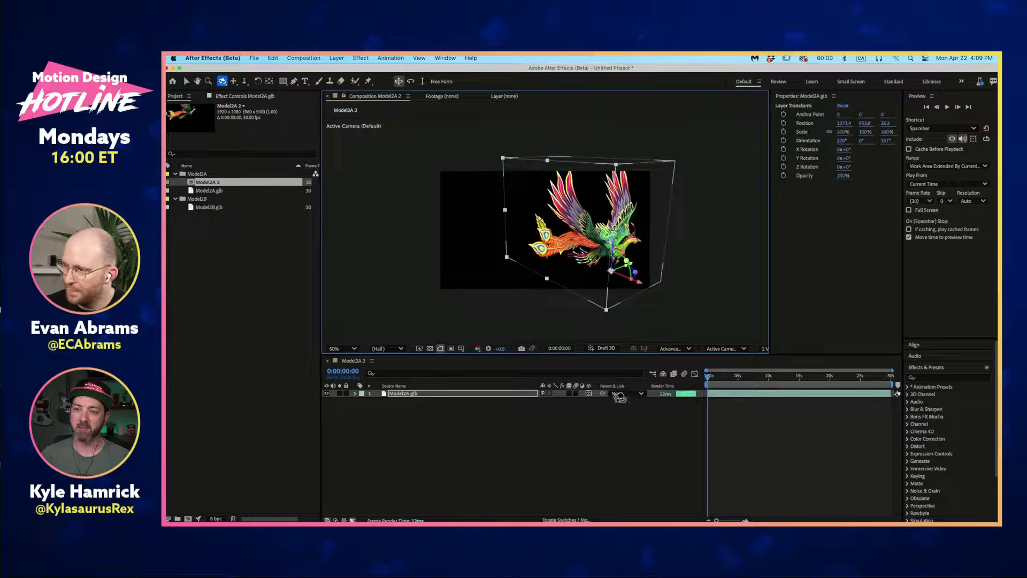
Step: Apply the Take 001 animation to the Model2A.glb layer and play a preview of it
click(726, 394)
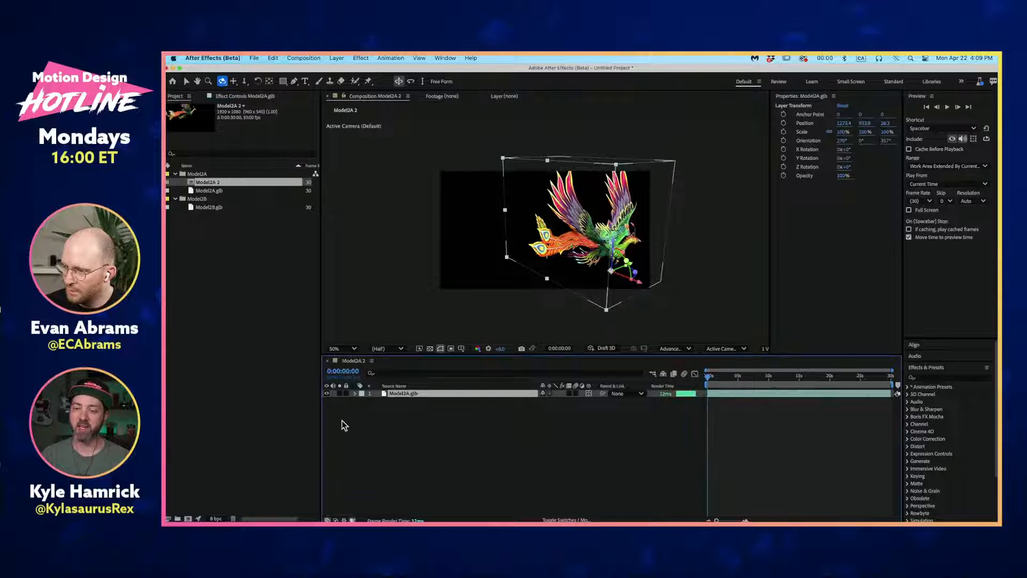
click(363, 416)
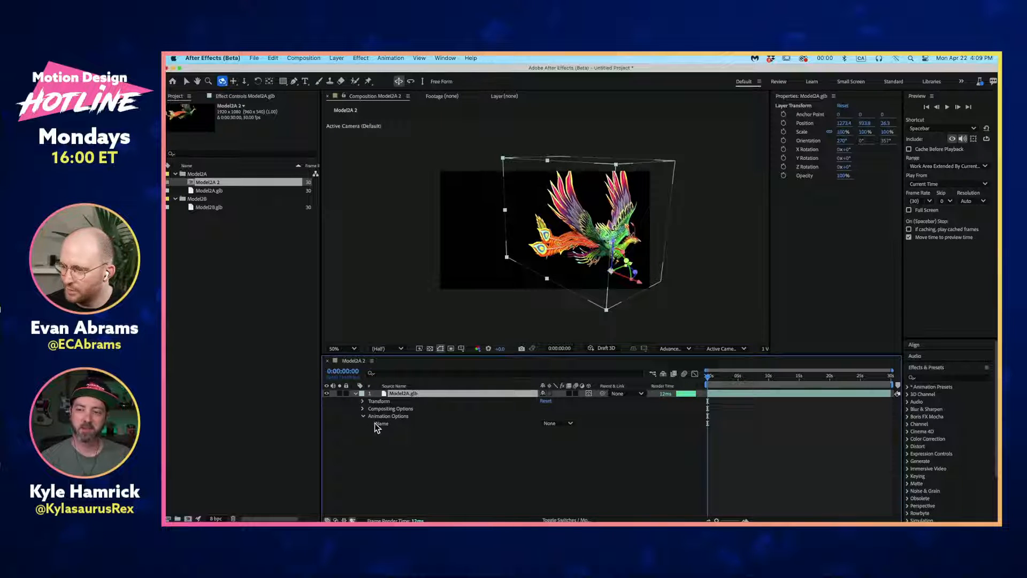
click(552, 420)
click(551, 421)
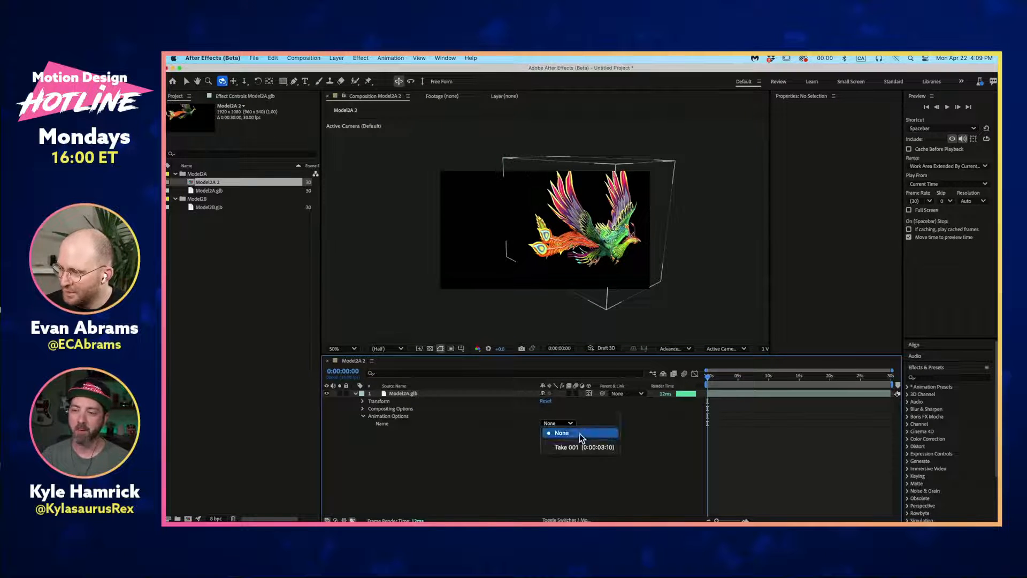
click(580, 450)
key(space)
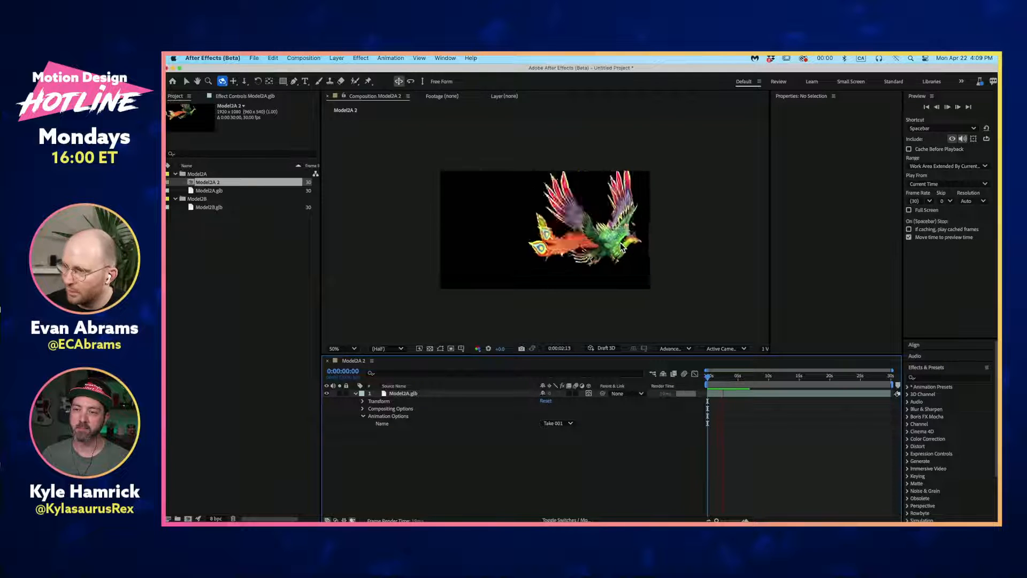
key(c)
key(space)
Step: Examine the bird model up close from the front and side, focusing on its head and feathers
key(c)
key(c)
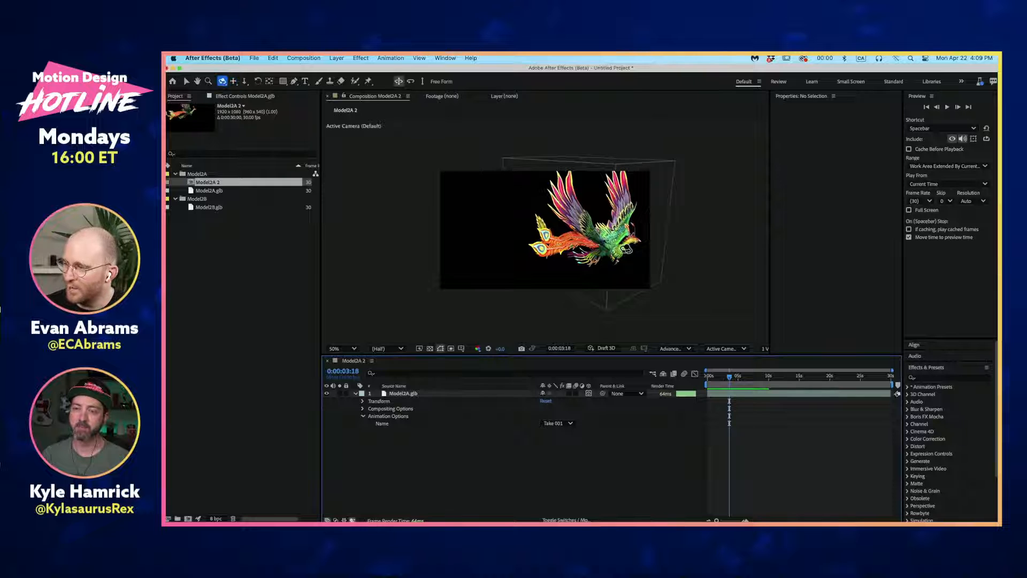
key(c)
drag(626, 249, 558, 250)
key(c)
key(c)
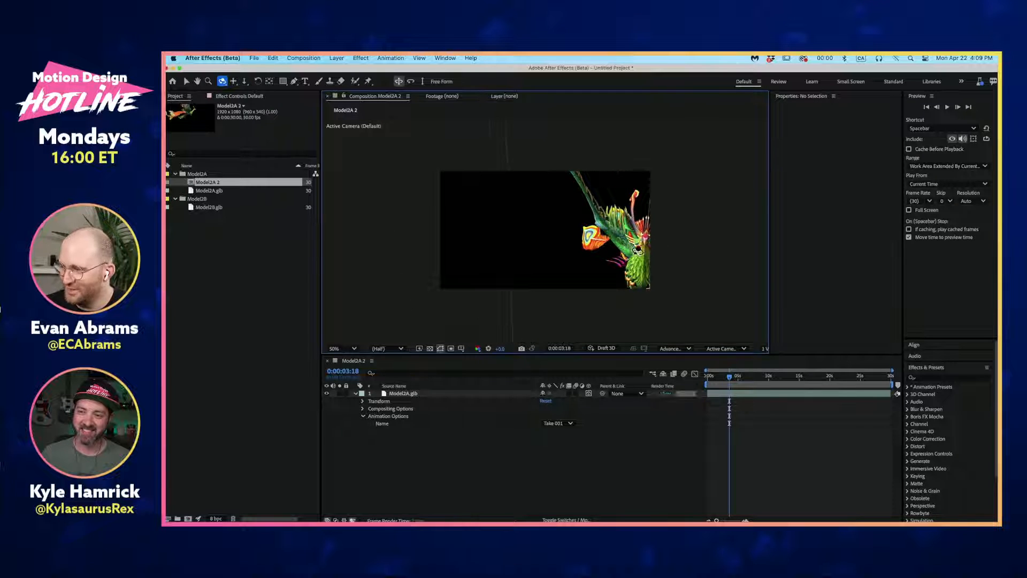
drag(631, 247, 564, 190)
key(c)
key(c)
key(c)
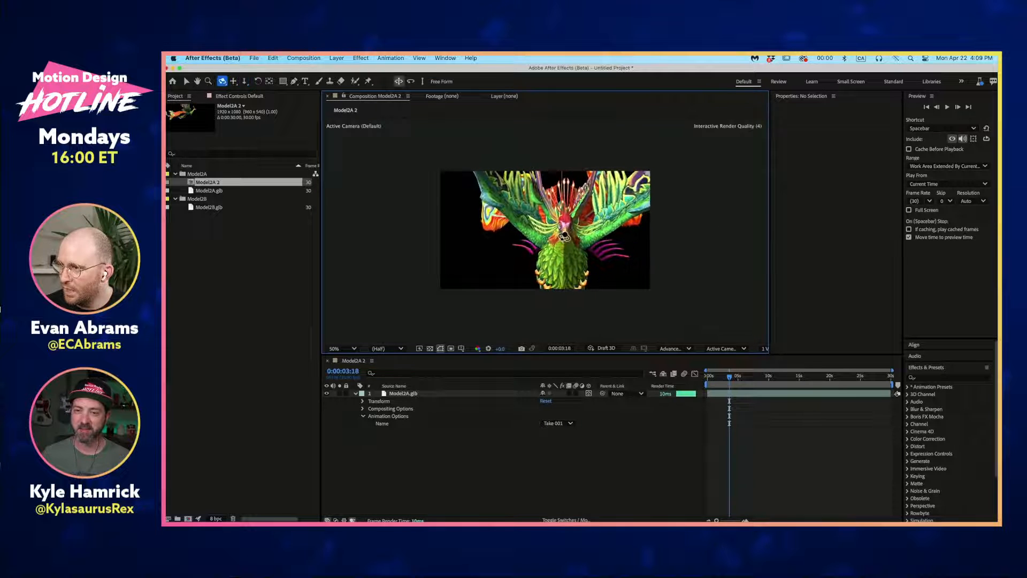
mouse_move(565, 238)
mouse_down()
mouse_move(557, 238)
mouse_move(566, 238)
mouse_up()
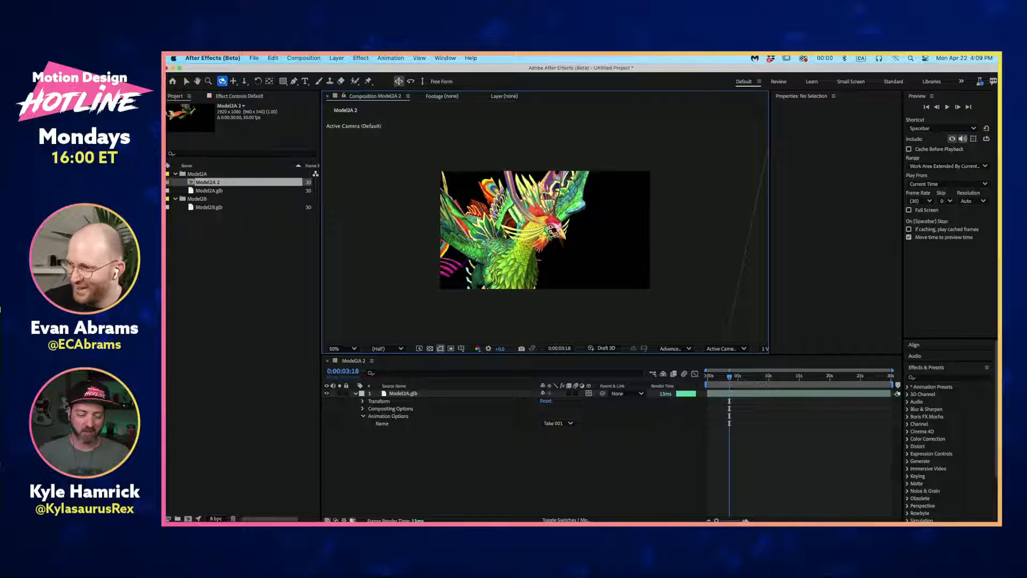
drag(554, 232, 565, 227)
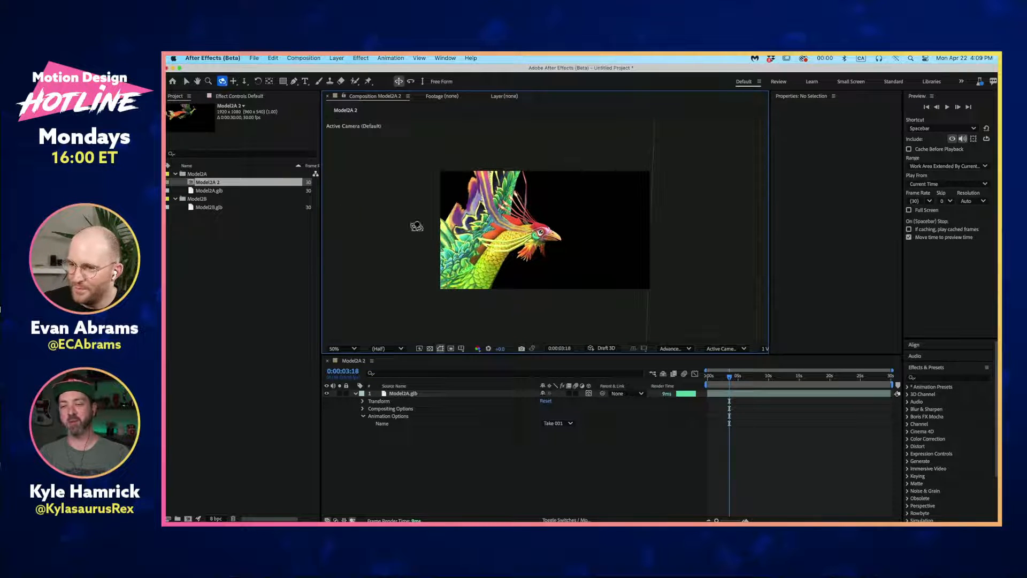
Step: Create a new composition from Model2B.glb with its model units set to Meters
click(214, 208)
drag(220, 214, 188, 519)
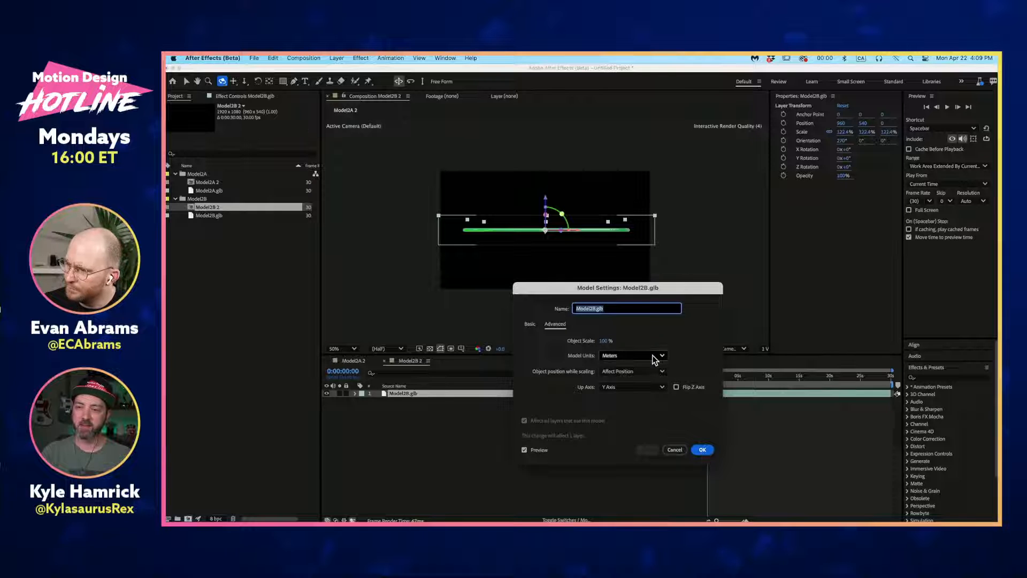
click(634, 355)
click(639, 382)
click(638, 358)
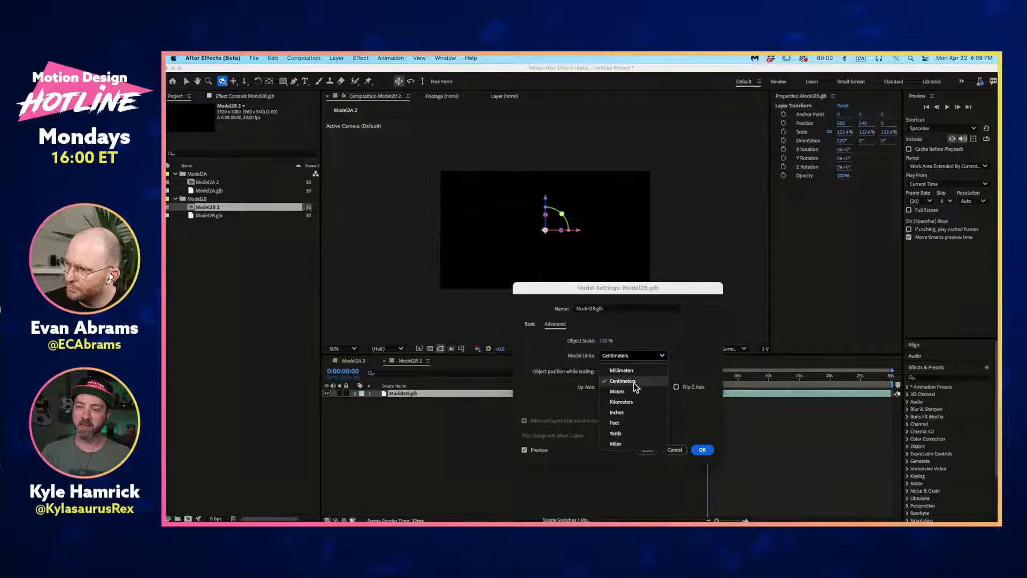
click(637, 392)
click(702, 450)
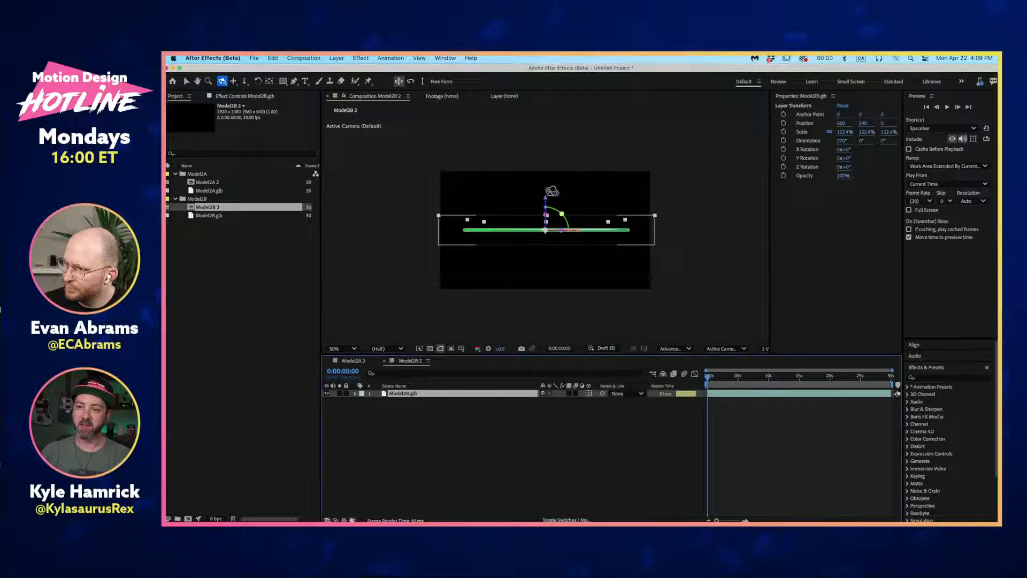
Step: Orbit the camera to an angled view, apply the Animation clip to the Model2B.glb layer and preview it
drag(552, 228, 543, 239)
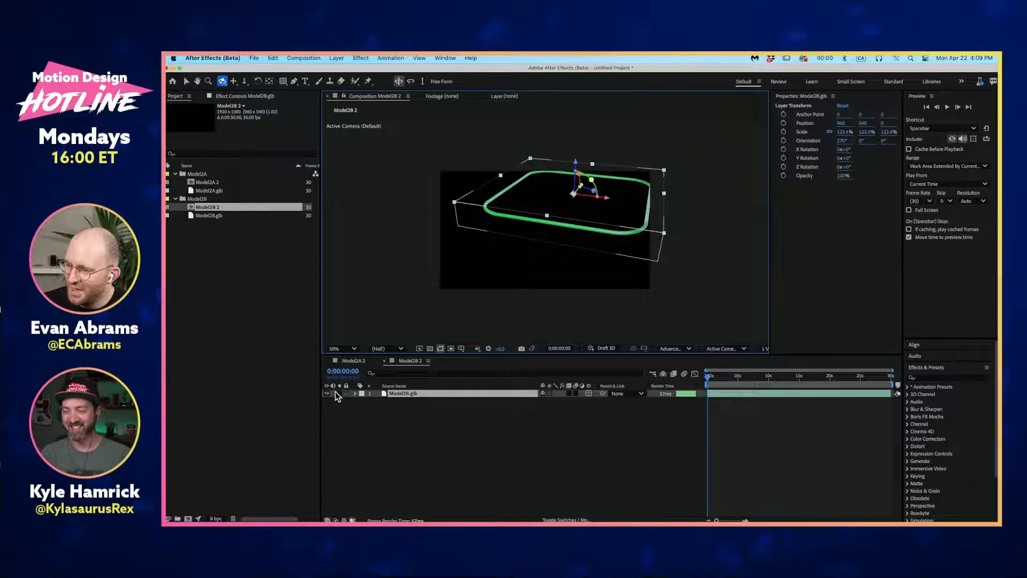
click(355, 394)
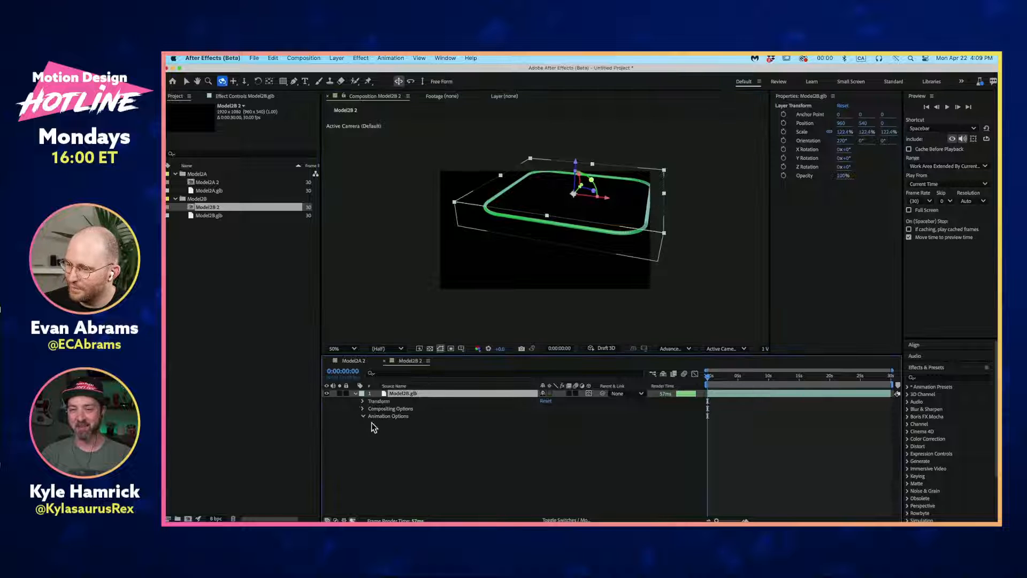
click(577, 431)
click(560, 423)
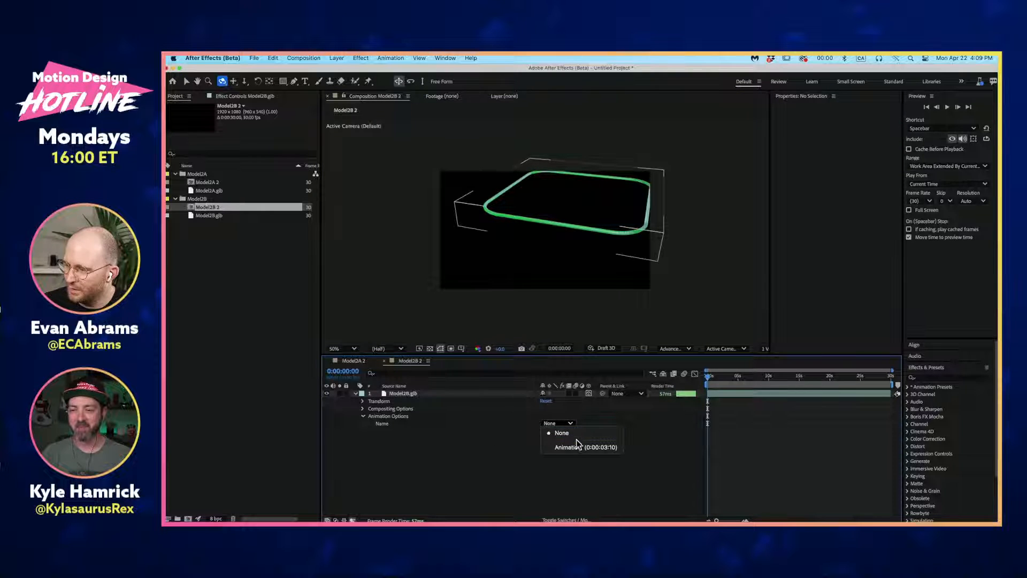
click(582, 445)
key(space)
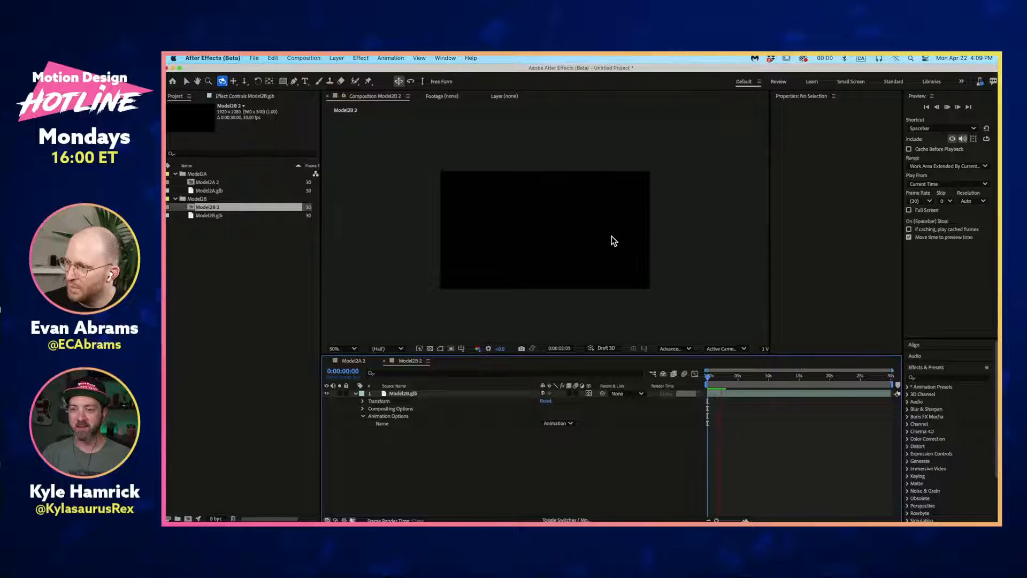
key(space)
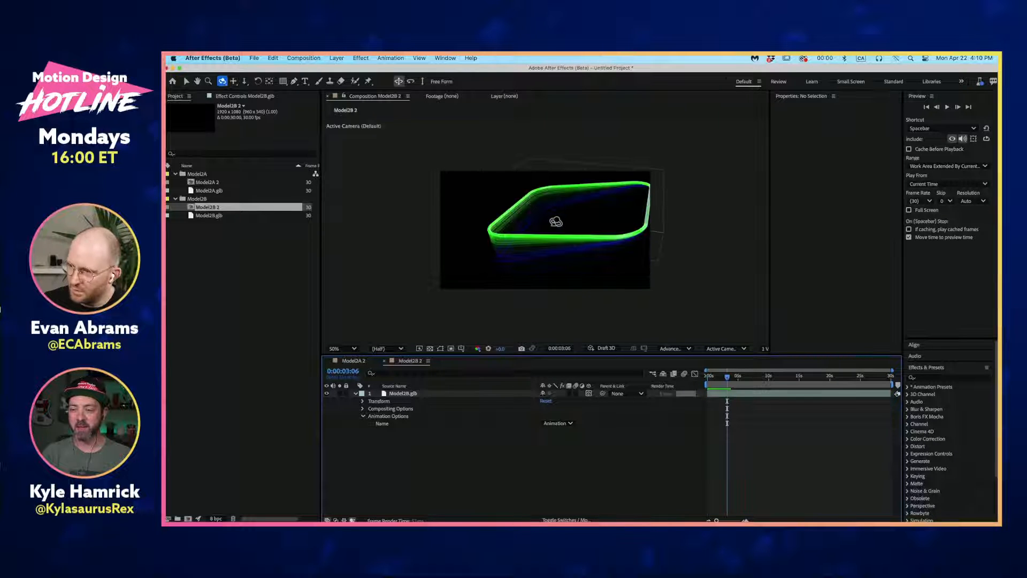
Step: Scale the Model2B.glb model down to about 53% and preview its animation from the start of the composition
key(v)
click(565, 231)
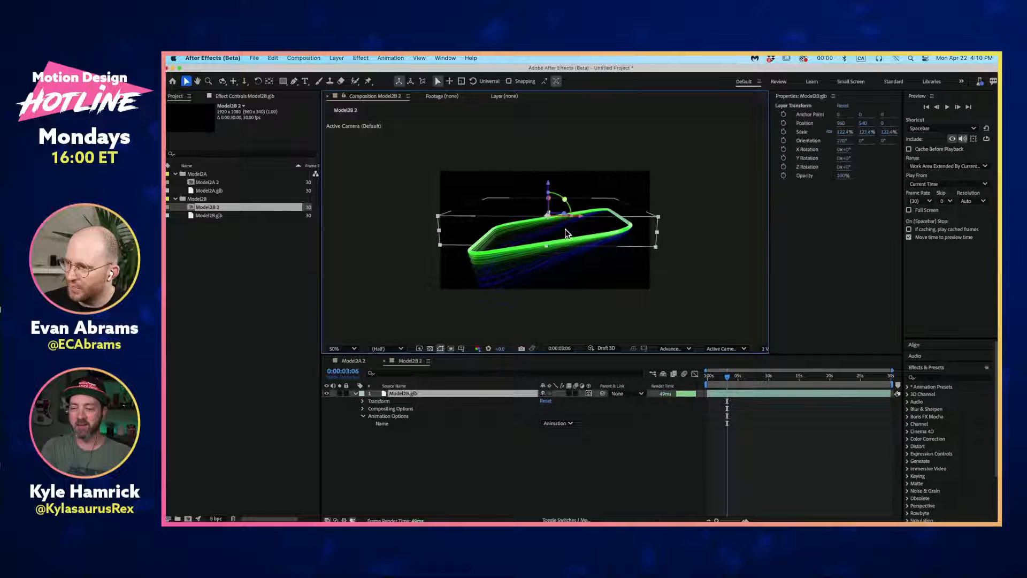
drag(657, 251, 592, 230)
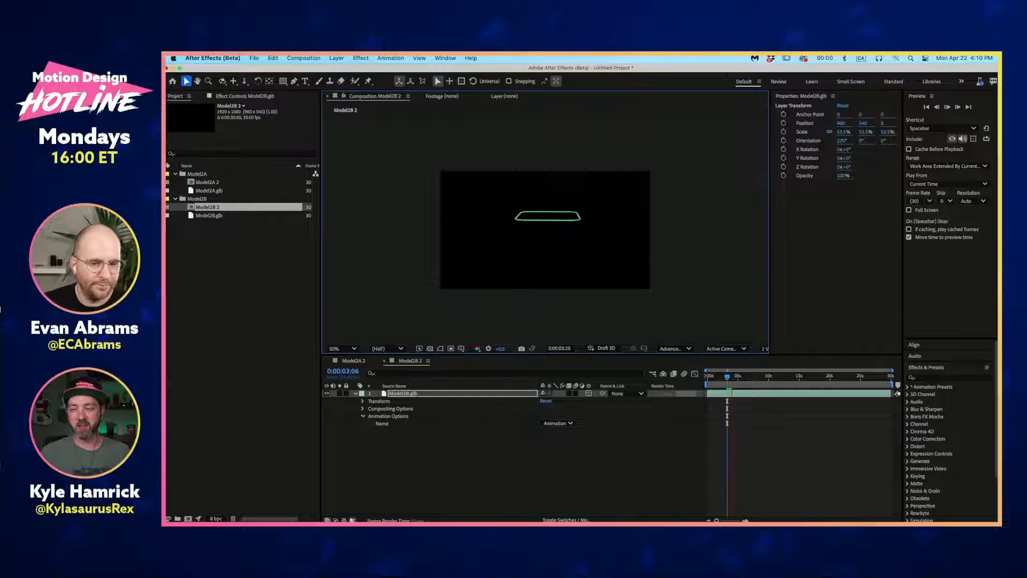
key(space)
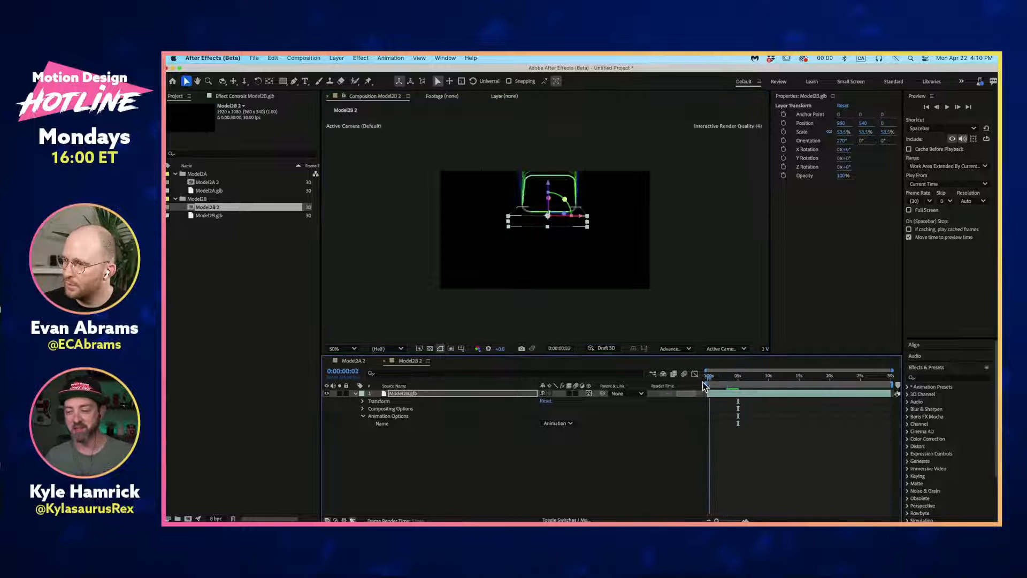
key(space)
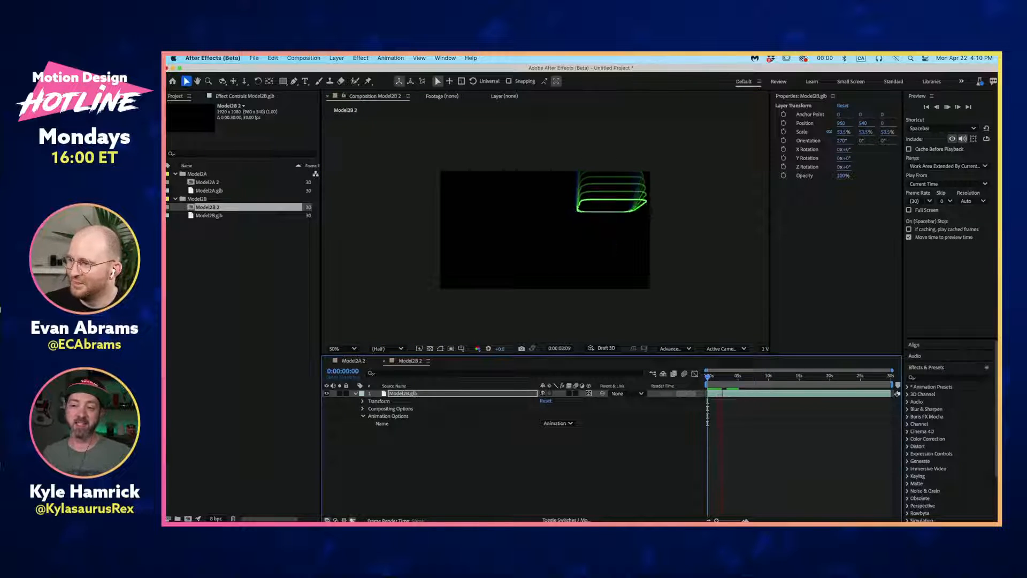
Step: Examine the Model2B.glb animation by checking its clip duration, replaying it and scrubbing through the first few seconds
click(548, 425)
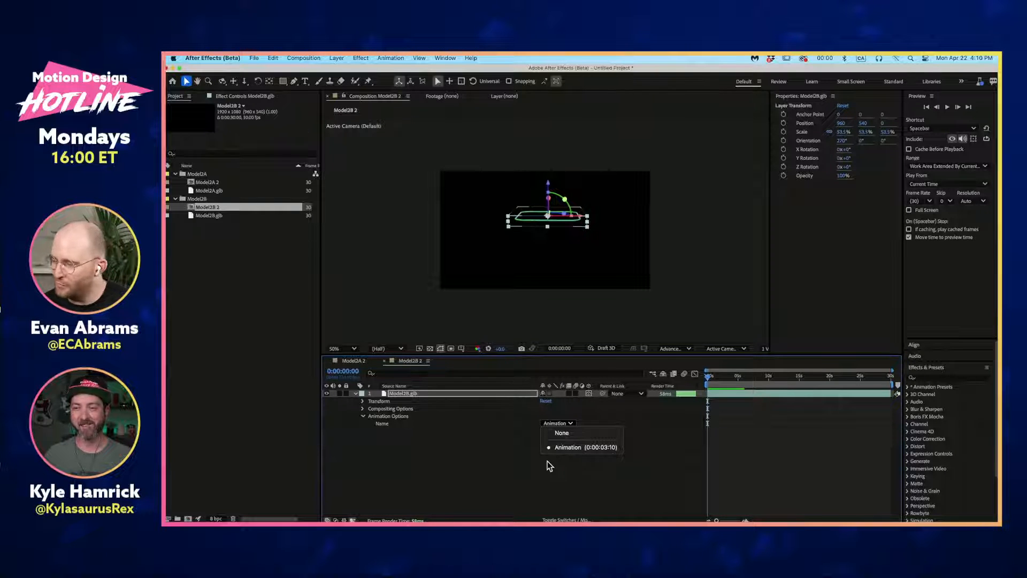
click(776, 478)
key(space)
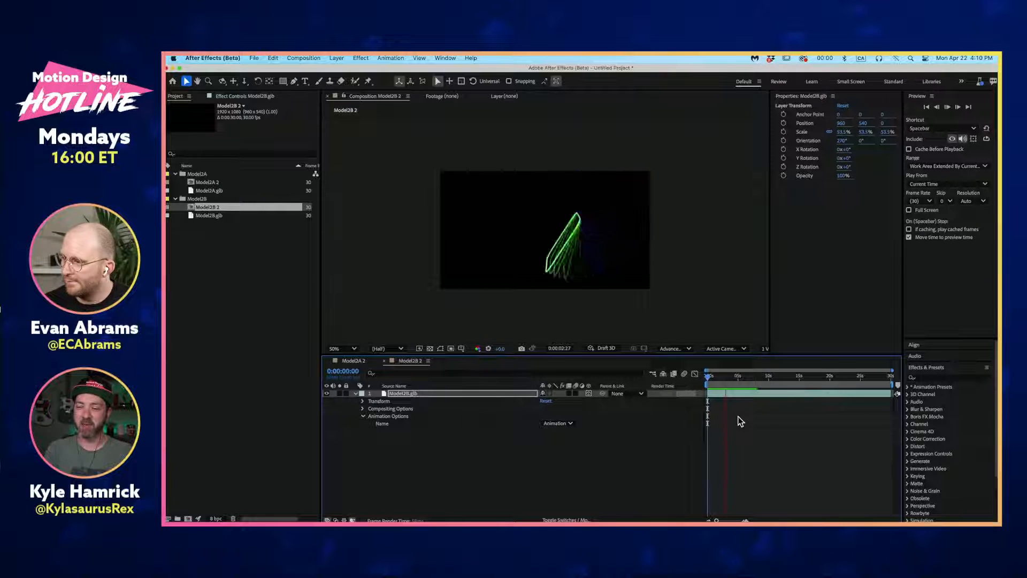
key(space)
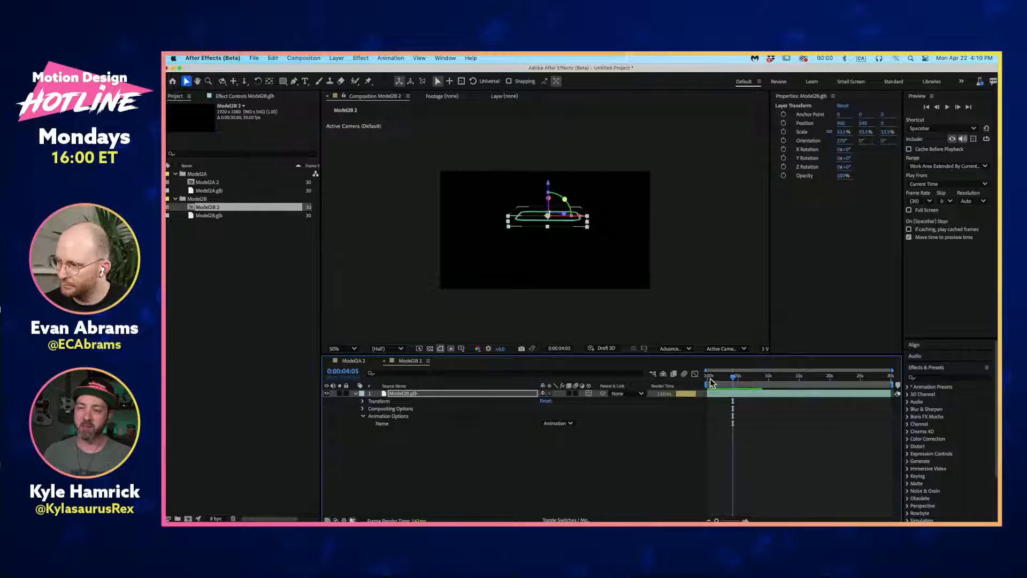
mouse_move(710, 377)
mouse_down()
mouse_move(732, 377)
mouse_move(723, 378)
mouse_up()
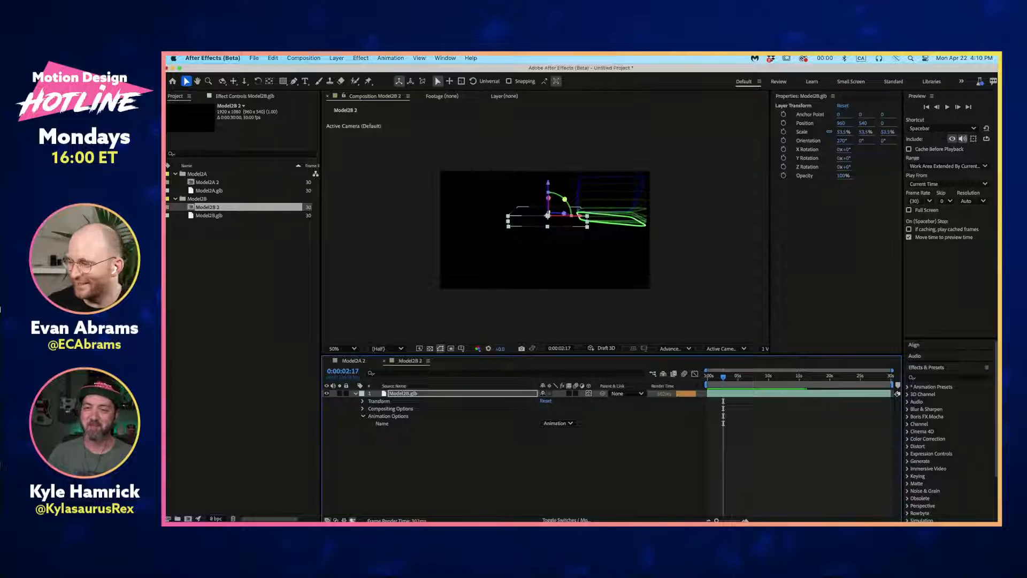
click(763, 427)
click(728, 395)
drag(722, 378, 678, 398)
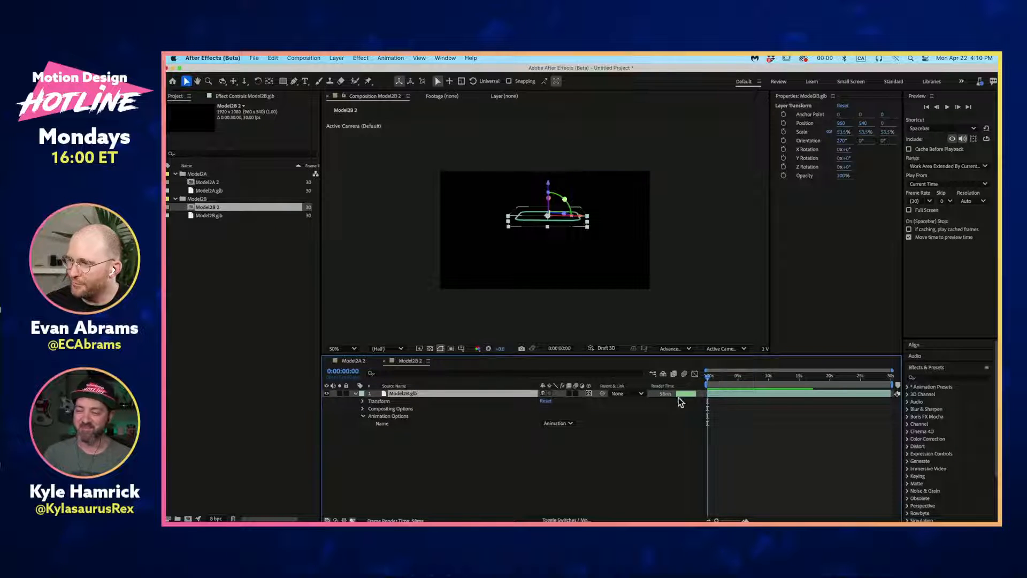
key(space)
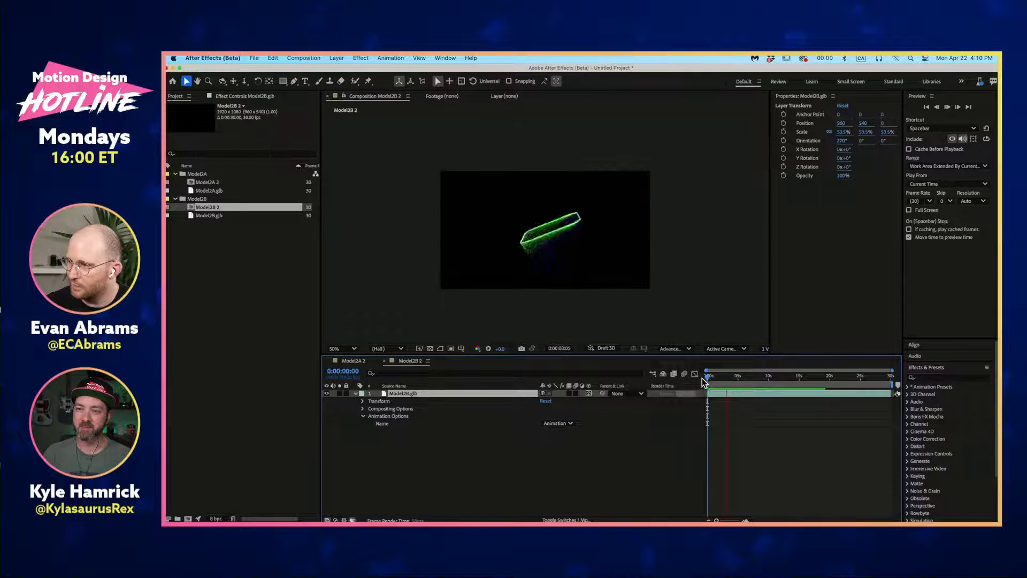
key(space)
drag(715, 380, 706, 380)
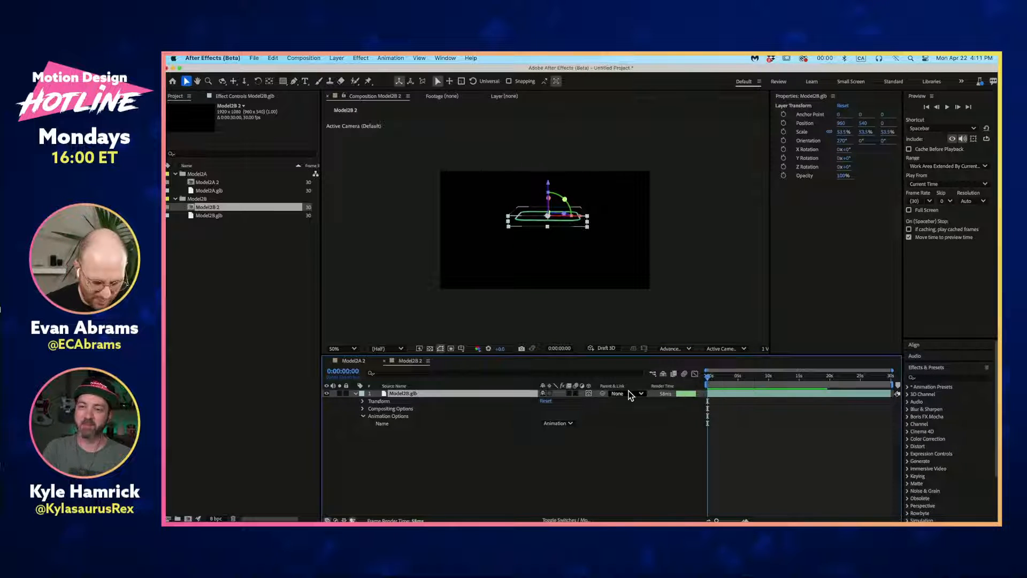
Step: Enable time remapping on the Model2B.glb layer and add a Time Remap keyframe at the clip's end, 0:00:03:10
right_click(755, 394)
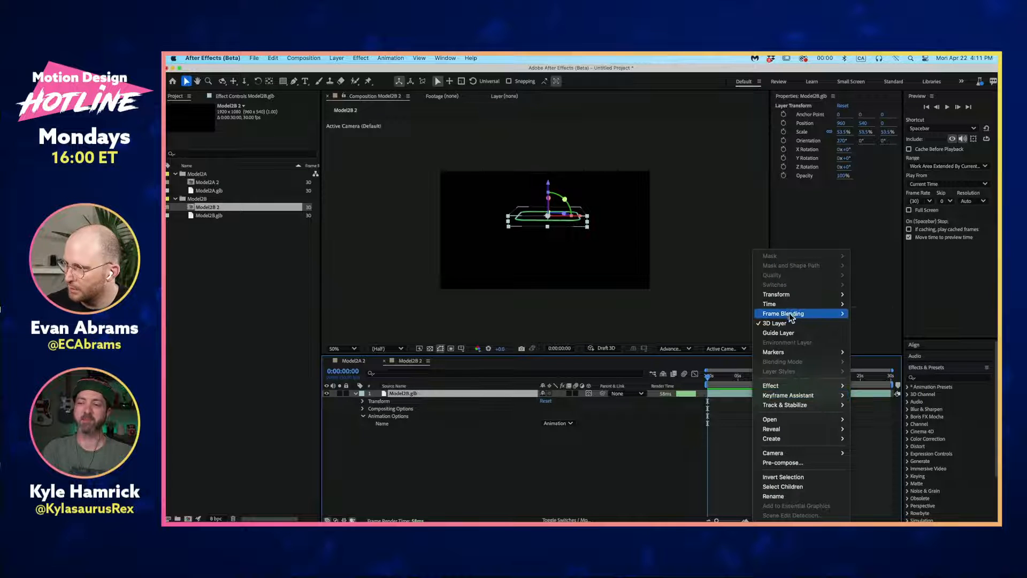
mouse_move(802, 303)
click(857, 304)
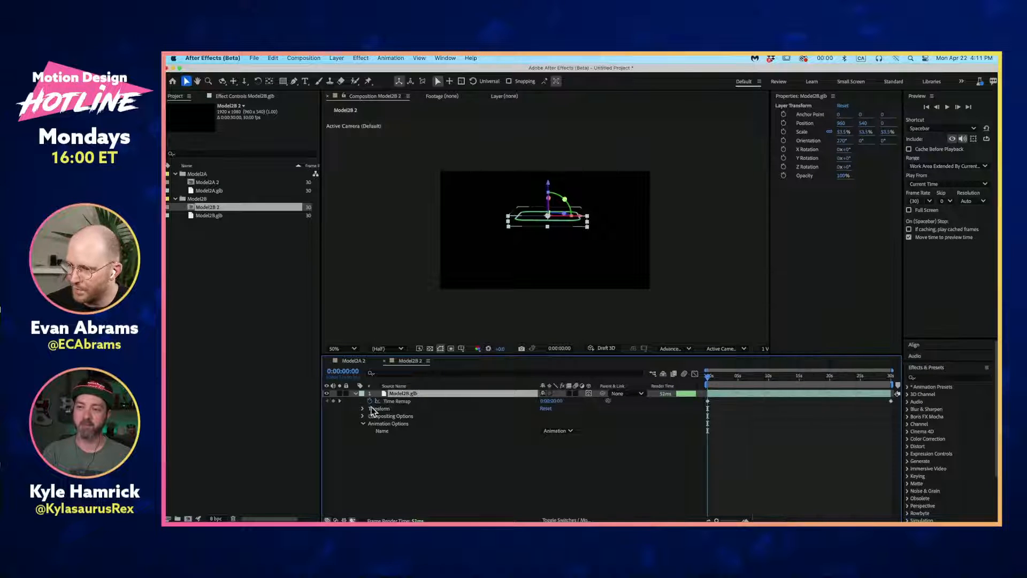
click(551, 431)
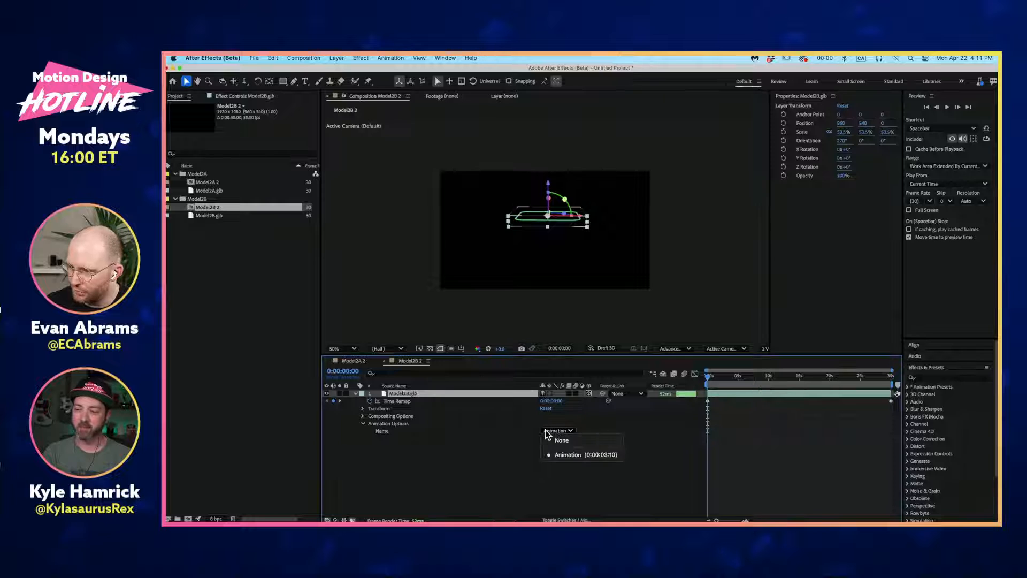
click(736, 483)
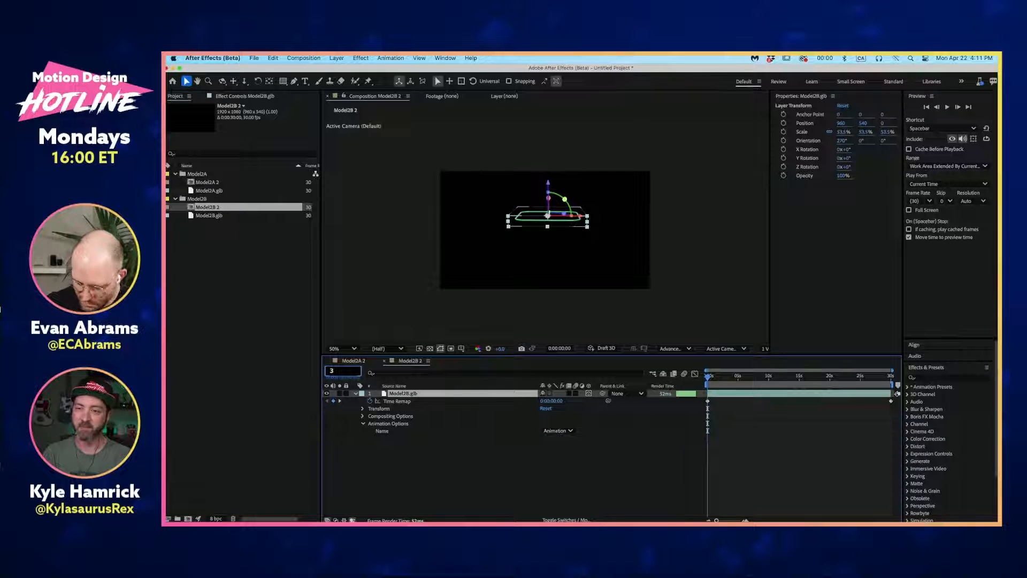
text(3,10)
key(Return)
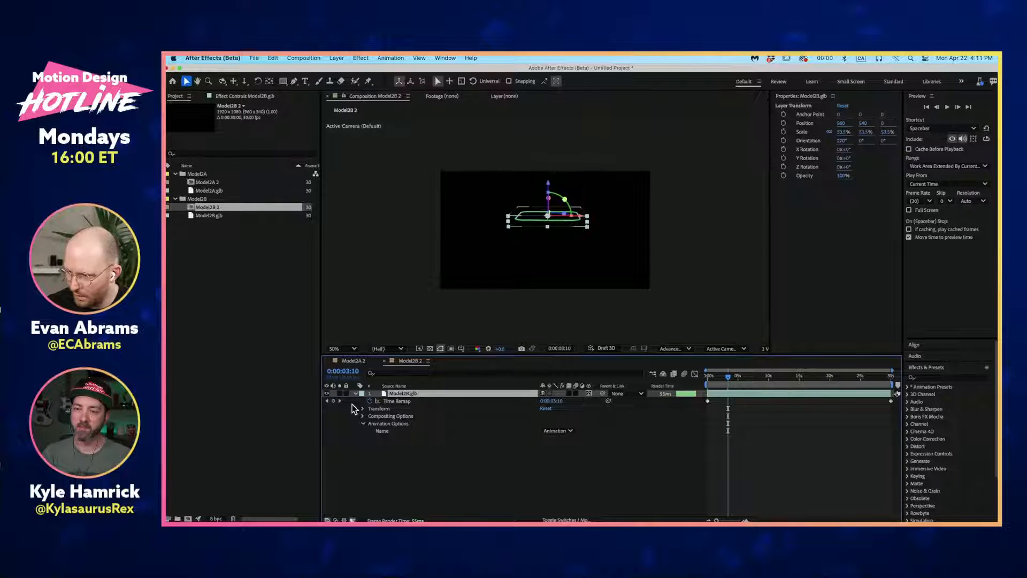
click(334, 401)
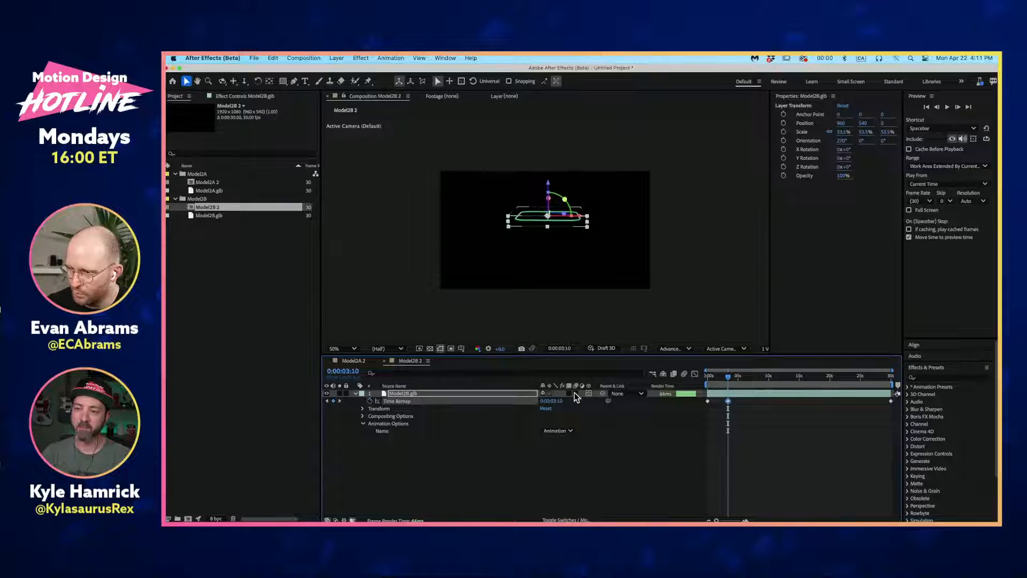
Step: Delete the Time Remap keyframe at 0:00:30:00 and return to the one at 0:00:03:10
click(730, 378)
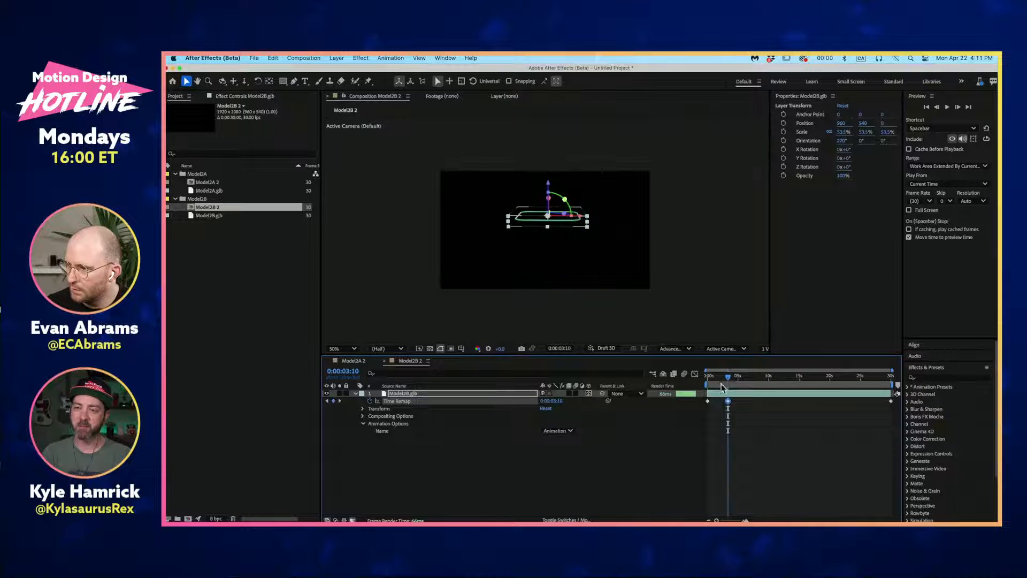
click(340, 401)
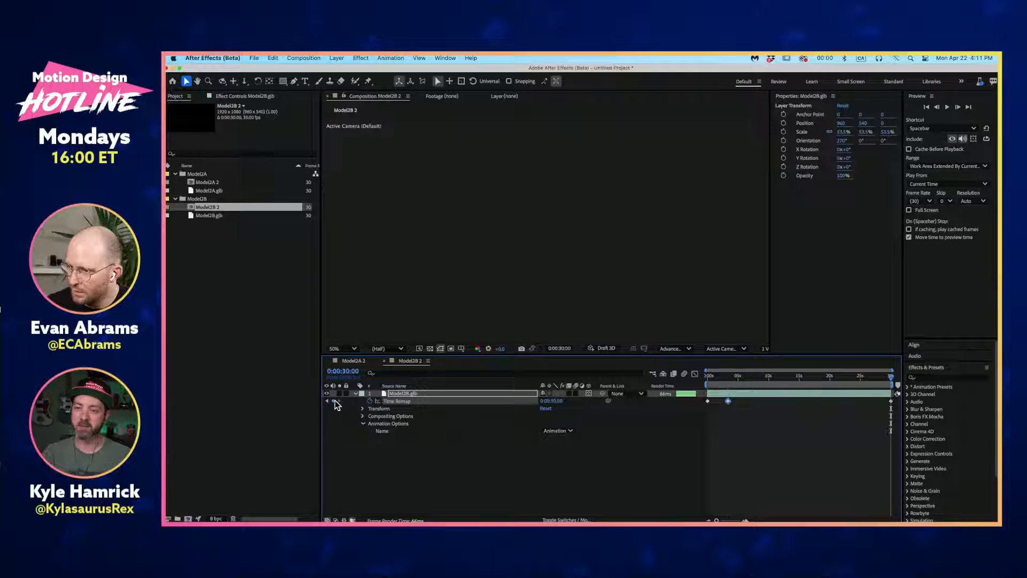
click(334, 401)
click(327, 401)
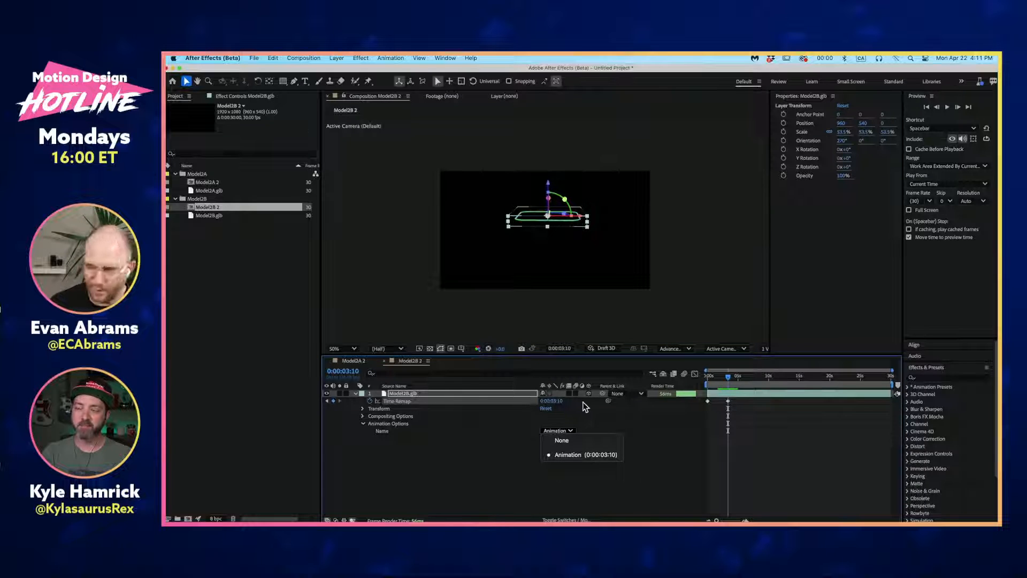
Step: Add the expression loopOut() to the Time Remap property of Model2B.glb and preview the loop
click(755, 430)
alt+click(369, 401)
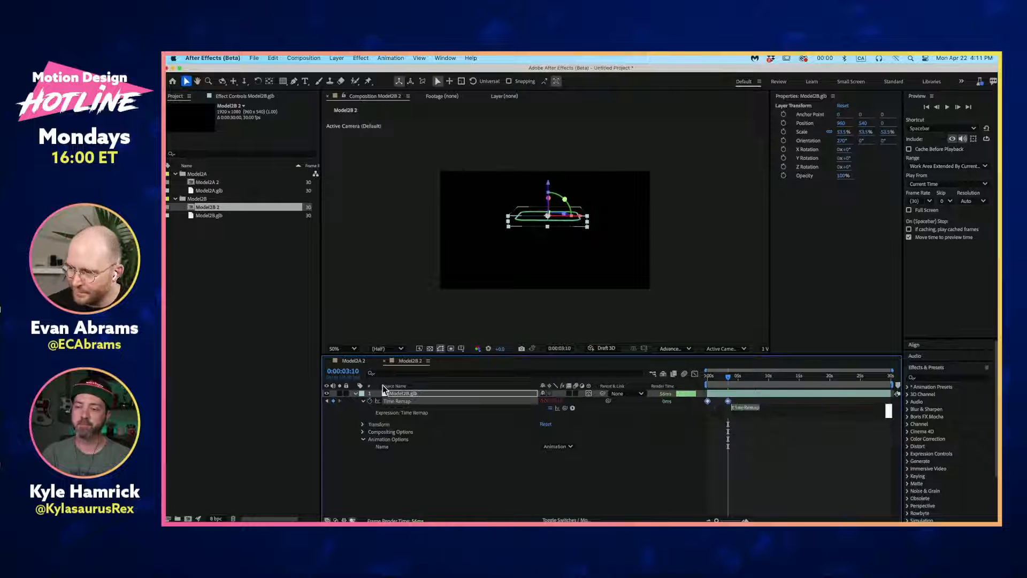
text(loopOut())
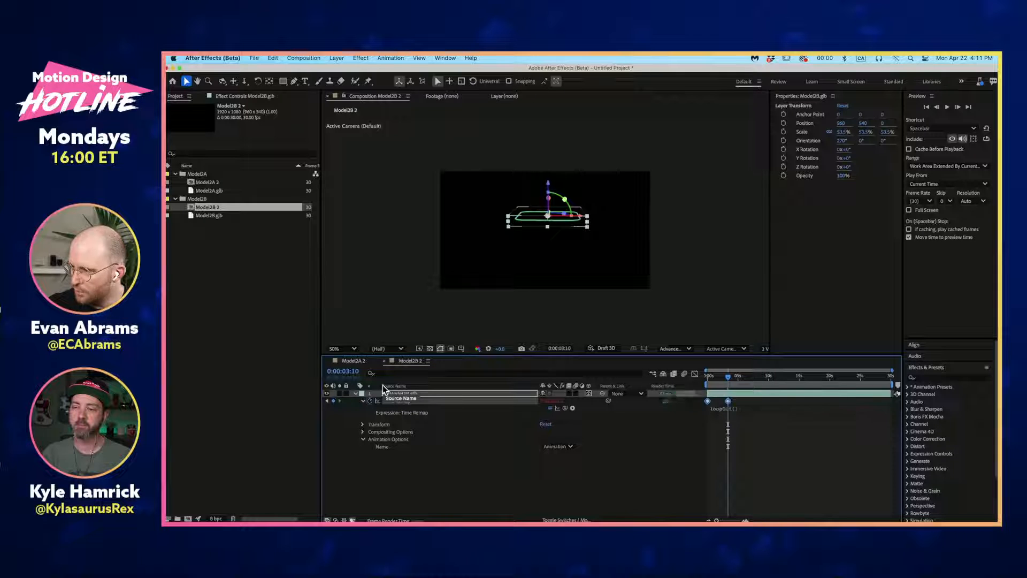
key(space)
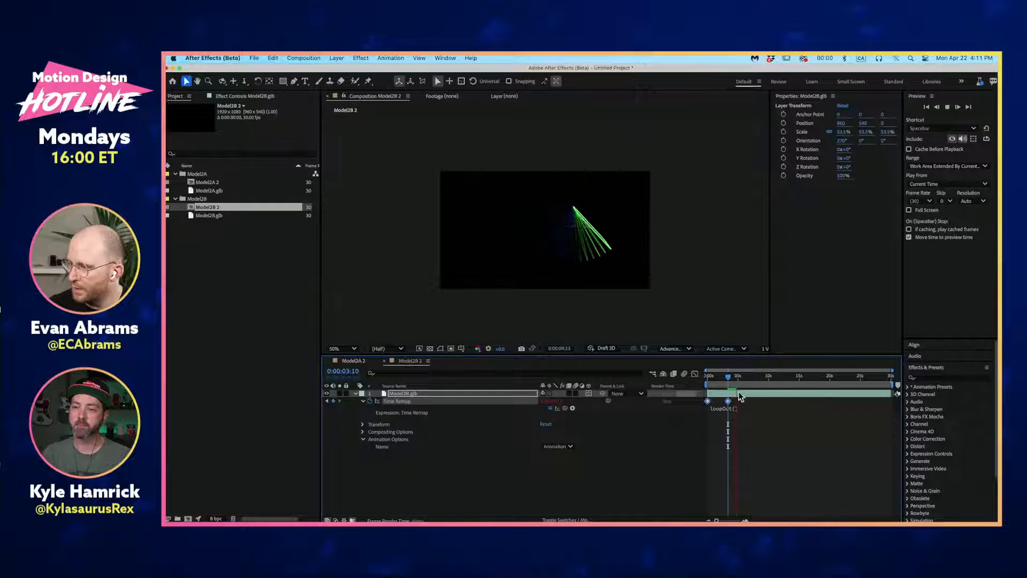
key(space)
Step: Move the second Time Remap keyframe earlier to about 0:00:01:25 and preview the faster loop from the start
click(732, 420)
drag(730, 400, 719, 401)
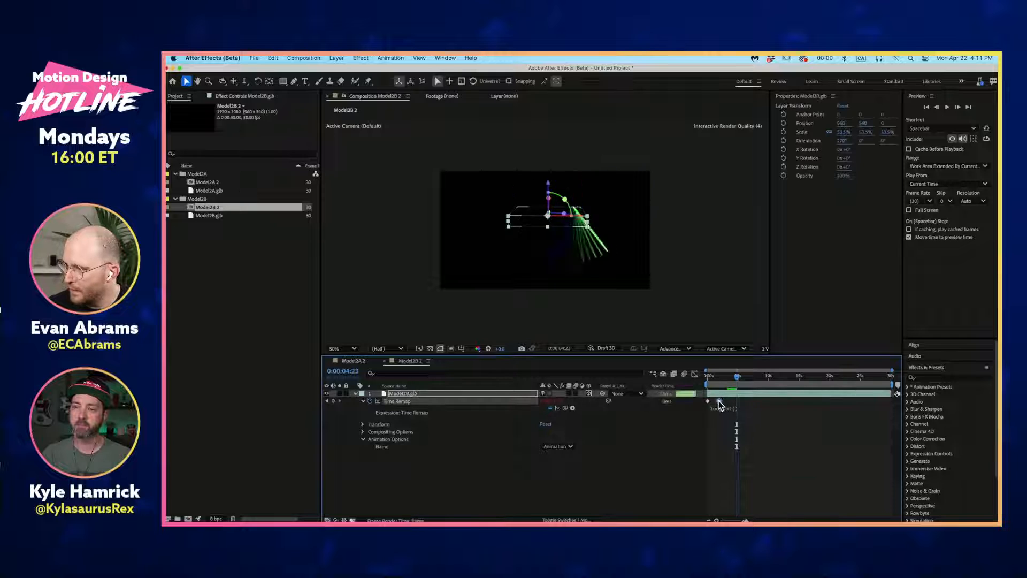
key(Home)
key(space)
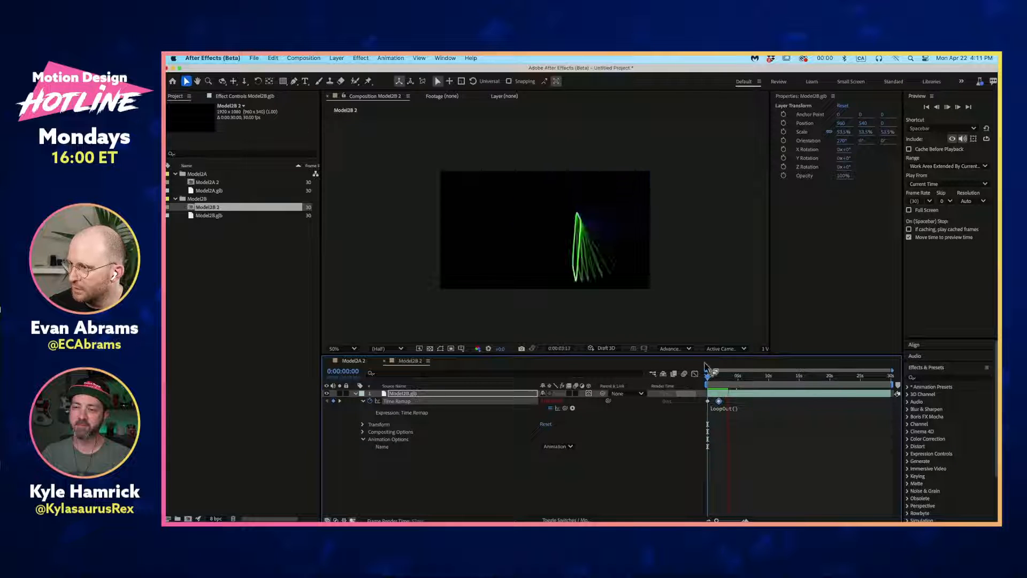
key(space)
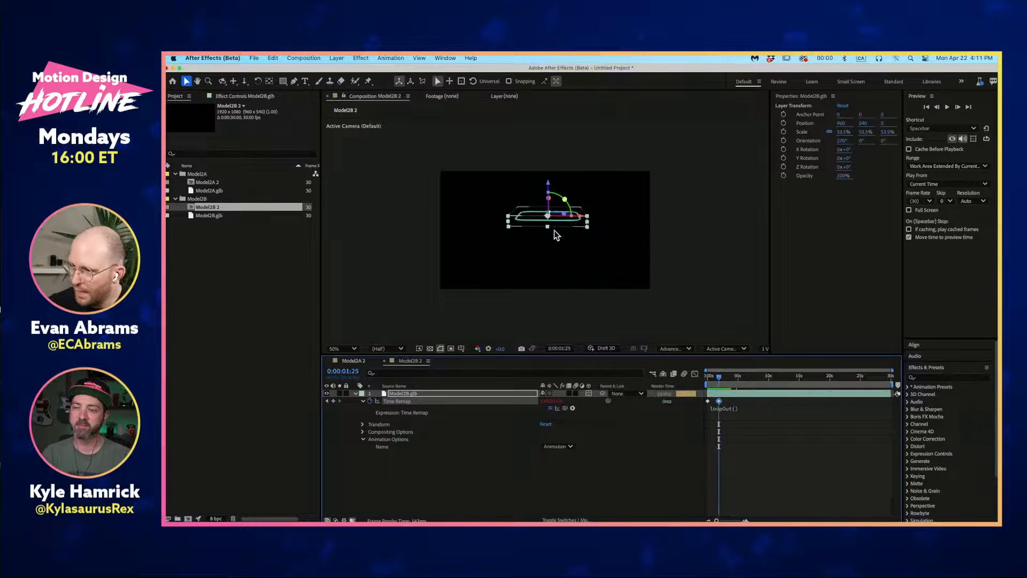
Step: Orbit the camera to an angled view, scale the Model2B.glb layer down to about 29% and preview it
key(c)
drag(559, 229, 579, 225)
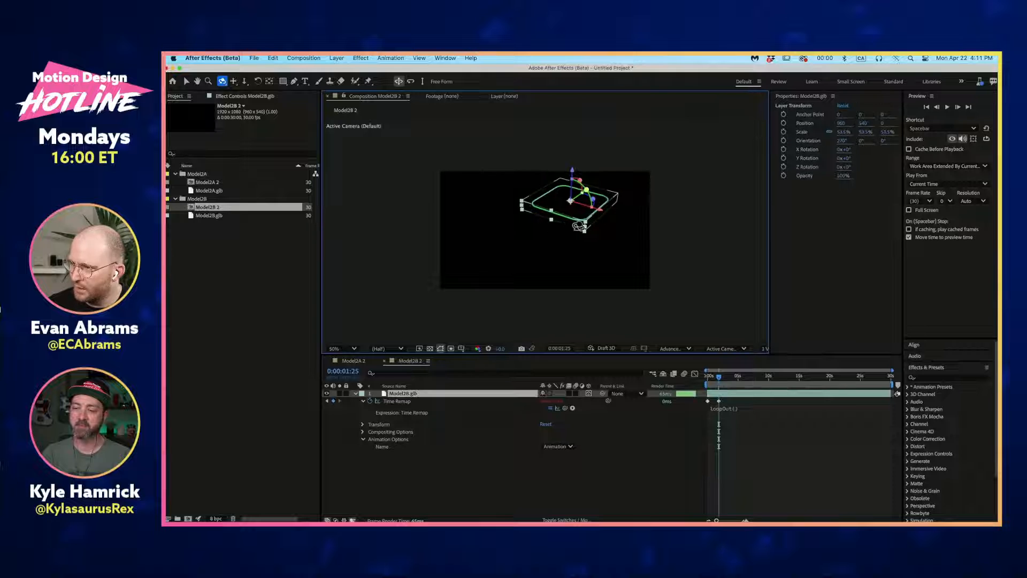
key(s)
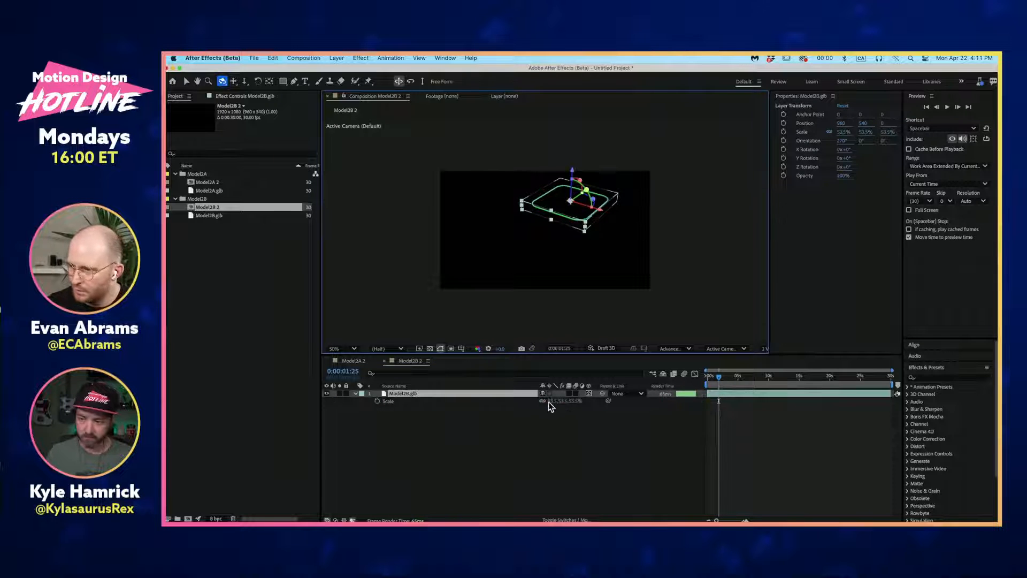
drag(548, 403, 535, 402)
click(692, 453)
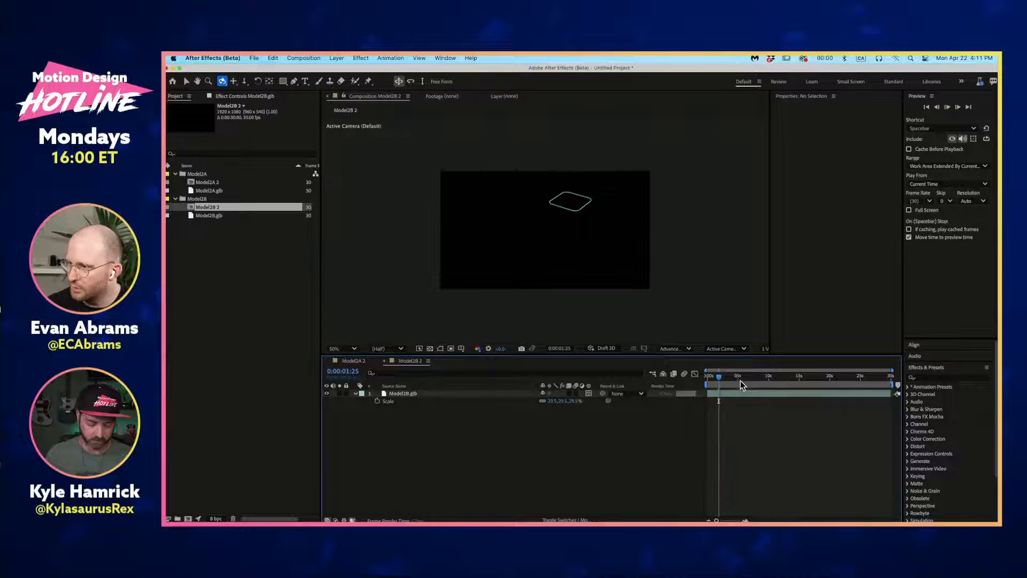
key(space)
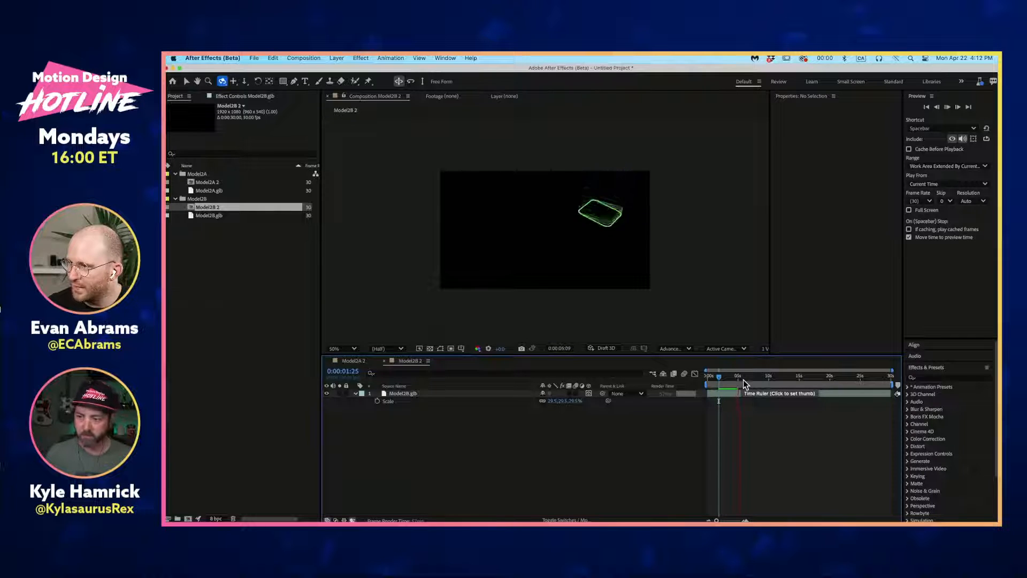
Step: Duplicate the Model2B.glb layer, move the copy along Z to about -363.7 and preview the two models together
key(space)
click(744, 393)
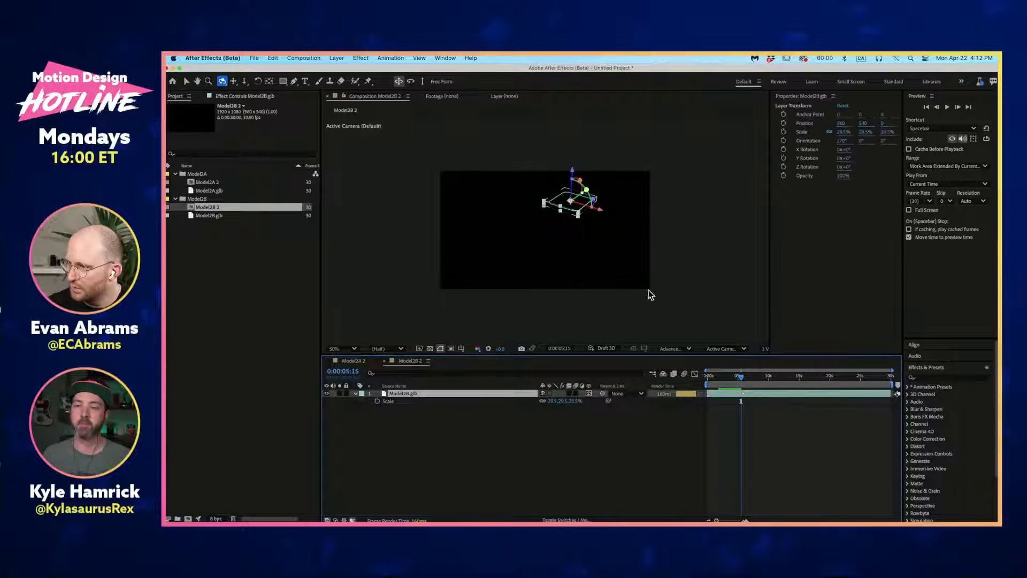
key(v)
key(super+d)
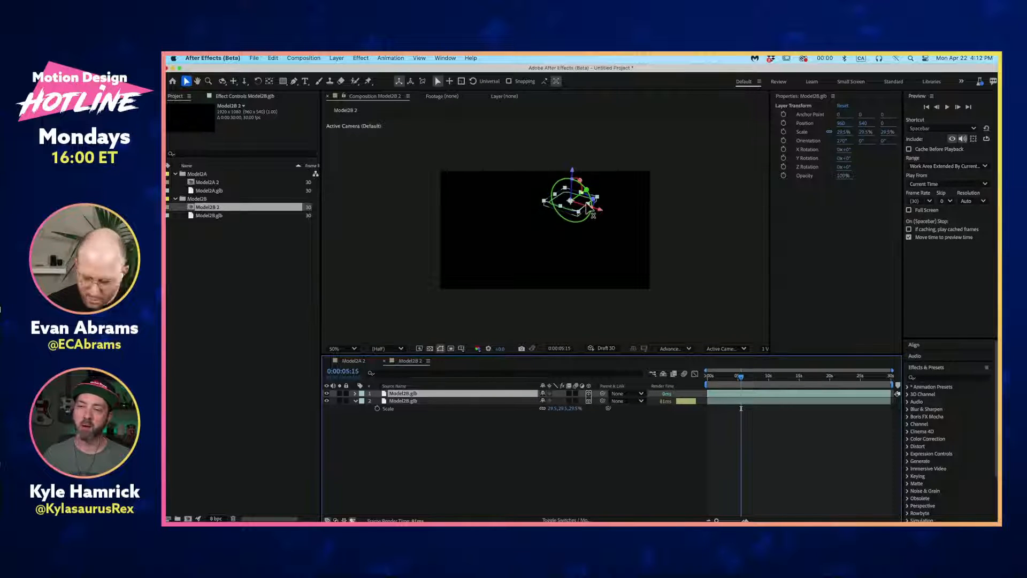
scroll(587, 206, up, 2)
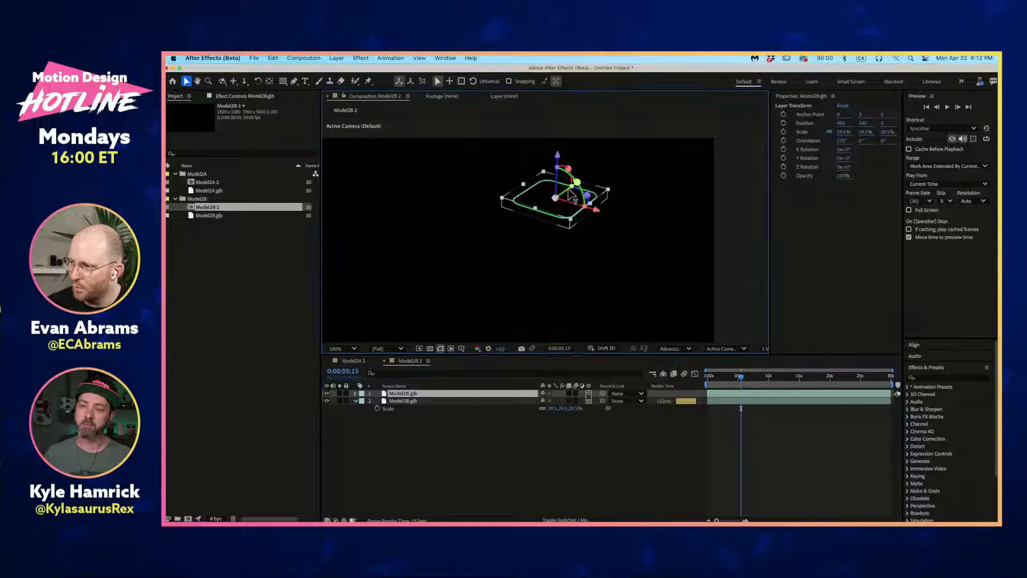
drag(570, 193, 537, 242)
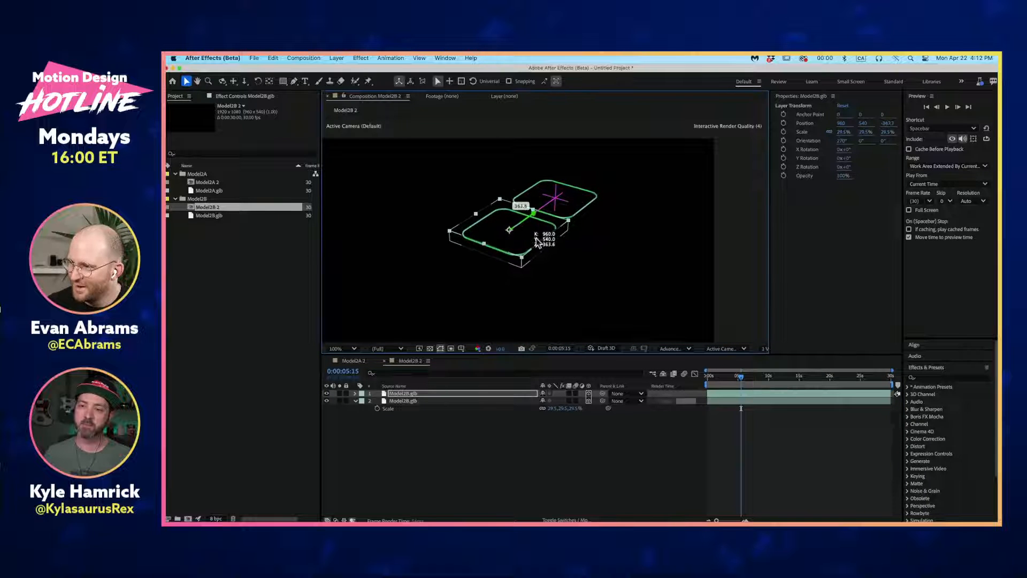
key(space)
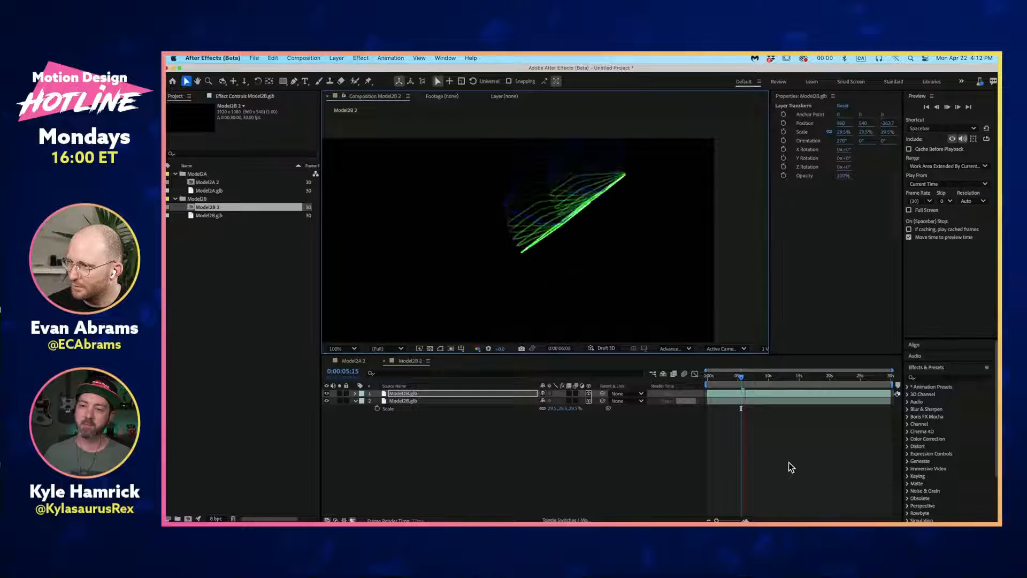
key(space)
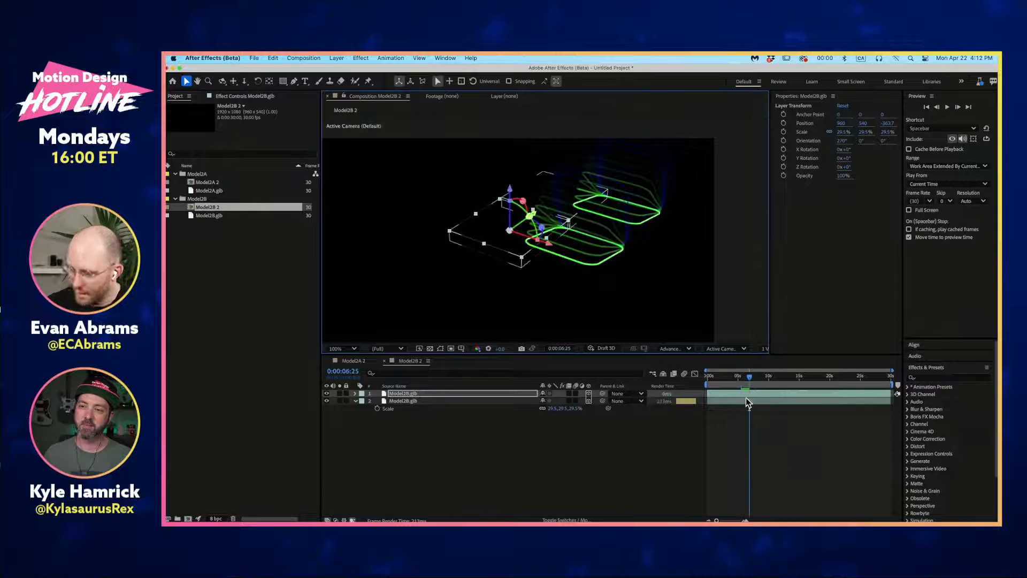
Step: Show Time Remap on both Model2B.glb layers and move their second keyframes to 0:00:02:00
key(super+alt+t)
click(744, 409)
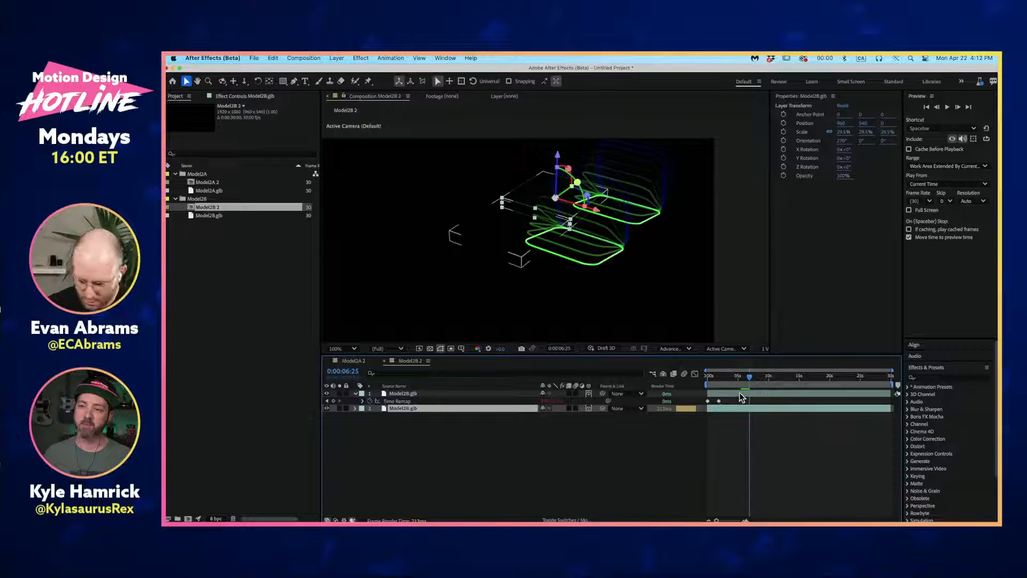
key(super+alt+t)
key(space)
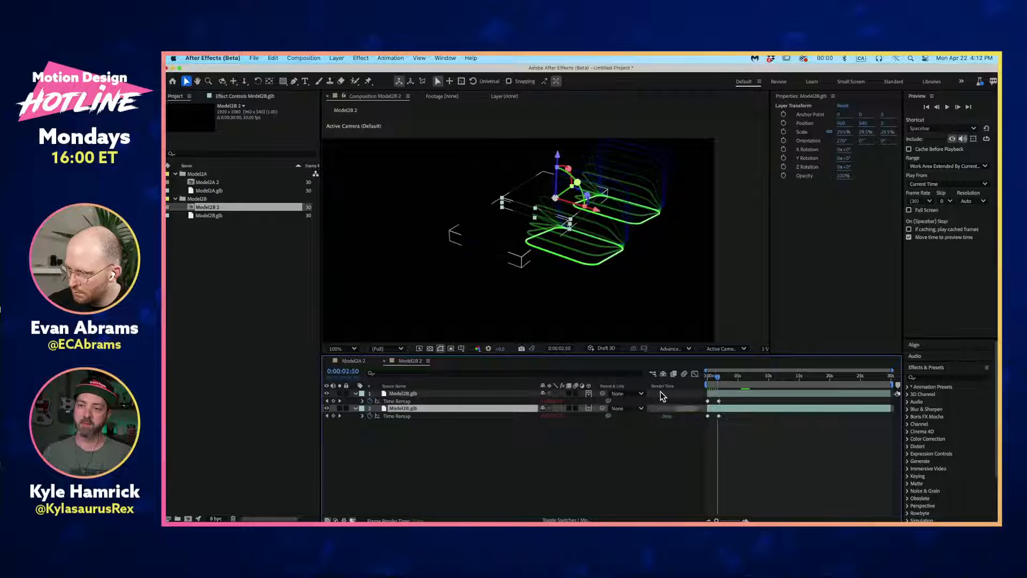
drag(744, 422, 720, 416)
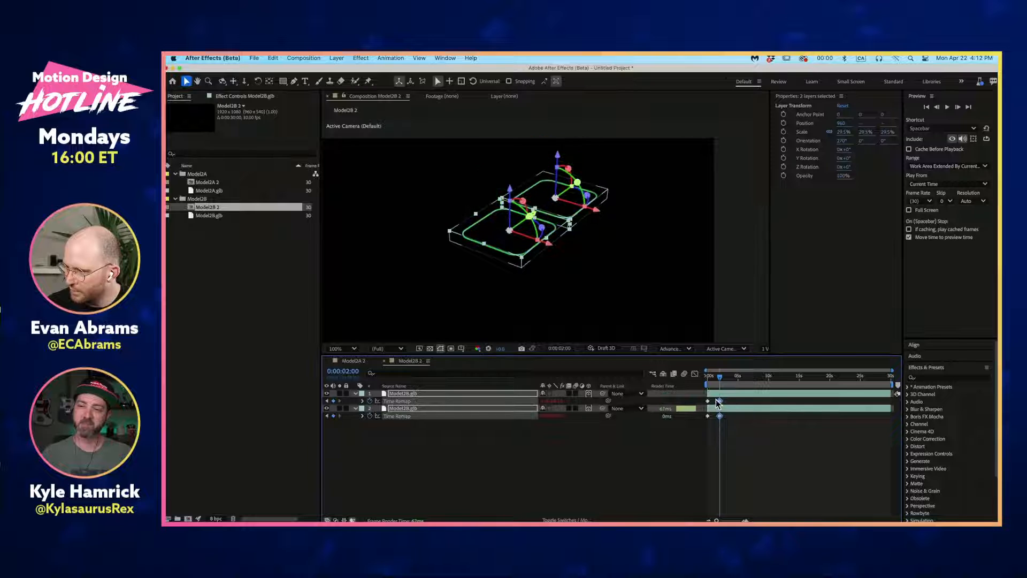
click(736, 426)
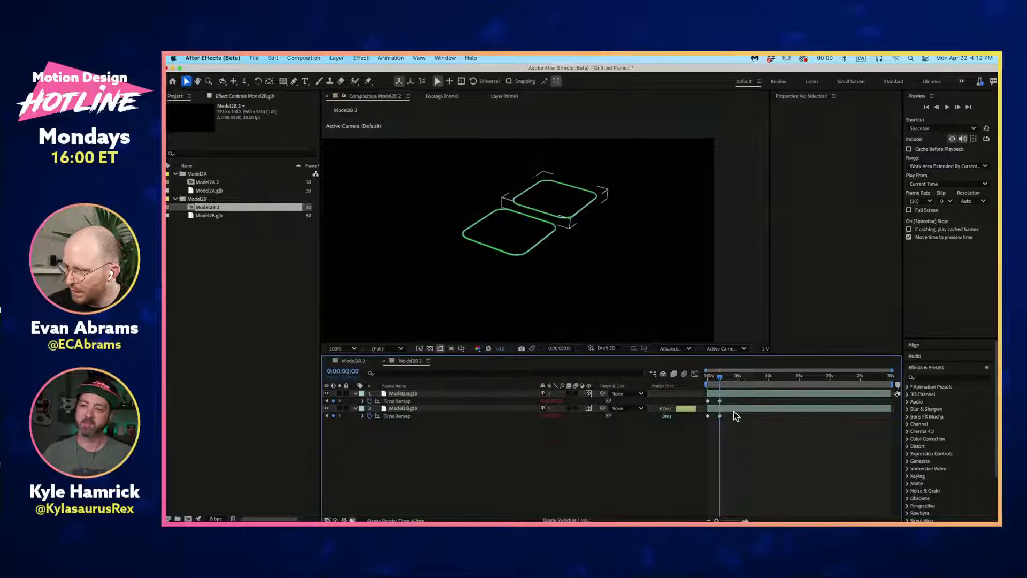
Step: Try sliding the original Model2B.glb layer slightly earlier in time, preview the offset from the start, and slide it back
click(733, 411)
drag(714, 409, 708, 381)
key(space)
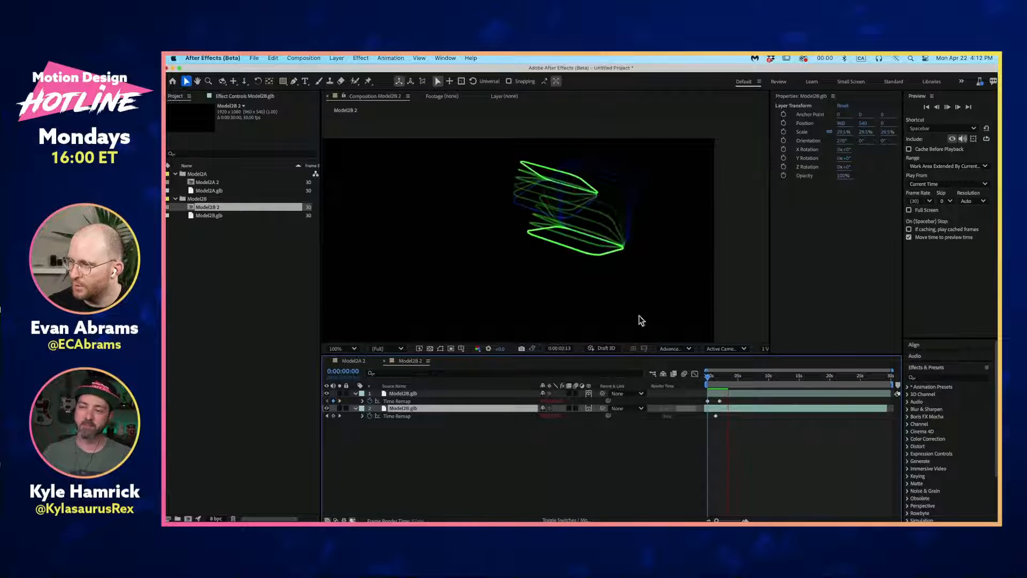
key(space)
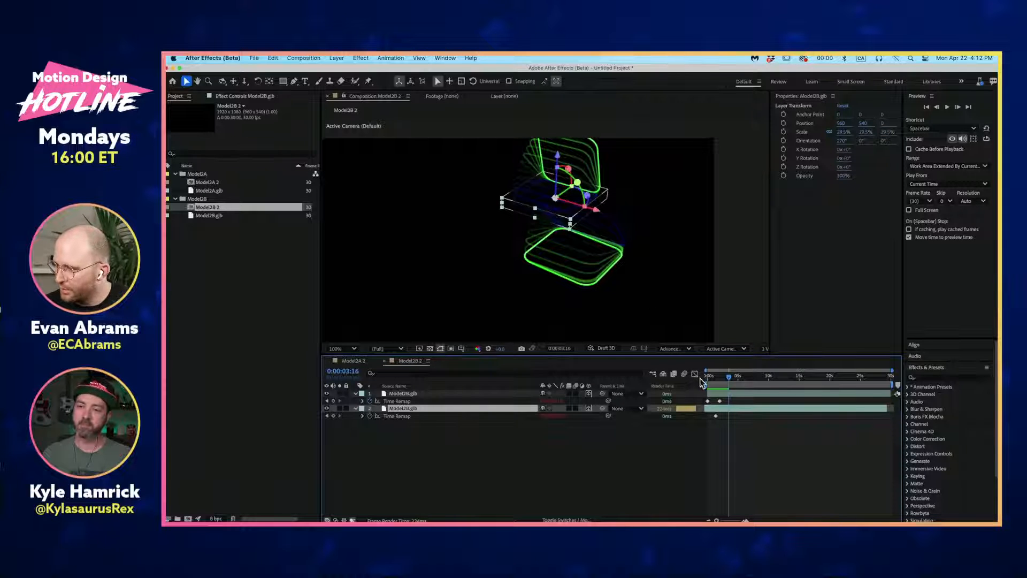
drag(727, 378, 727, 409)
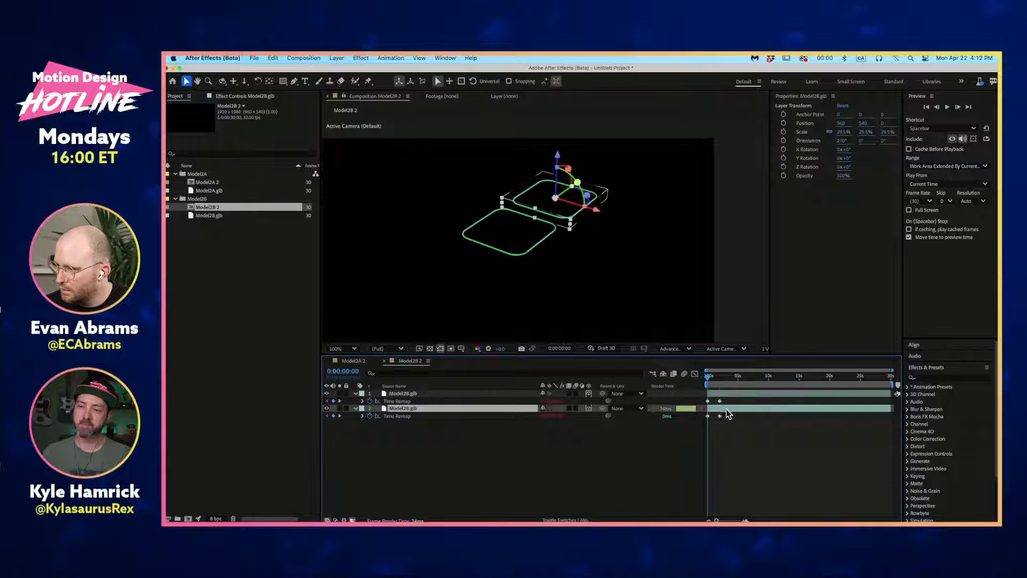
Step: Move the duplicated Model2B.glb layer farther from the original along Z to about -688
click(729, 444)
click(530, 236)
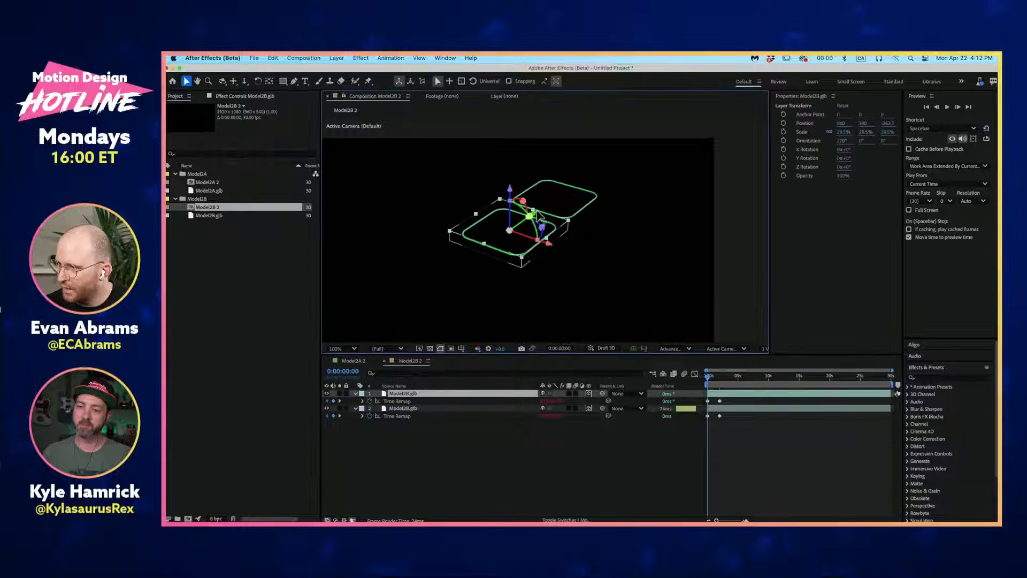
drag(542, 226, 492, 262)
Step: At 0:00:04:04, dolly and pan the view away from the two models so both have room in the frame
drag(707, 382, 733, 382)
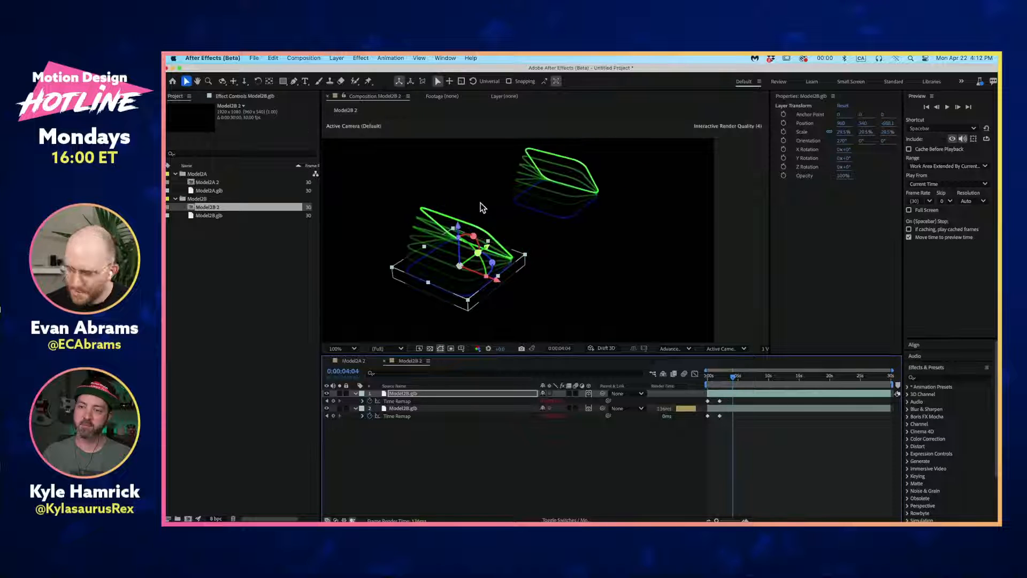
key(3)
drag(480, 199, 471, 274)
key(2)
key(1)
key(2)
drag(471, 274, 394, 346)
key(3)
key(v)
key(3)
drag(509, 240, 530, 230)
key(v)
scroll(531, 230, down, 2)
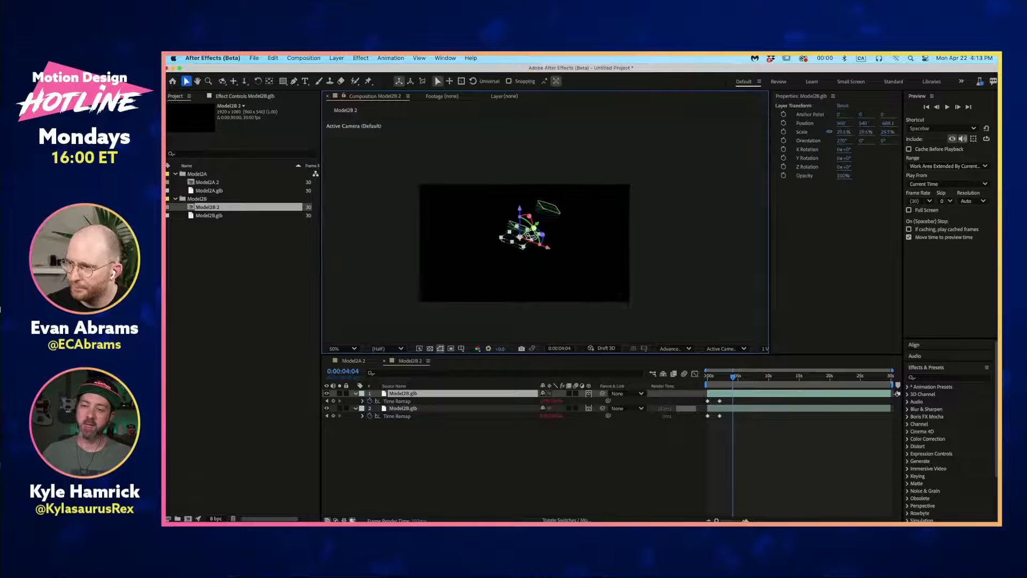
Step: Preview both looping models from 0:00:04:04 and return to the start of the composition
click(718, 443)
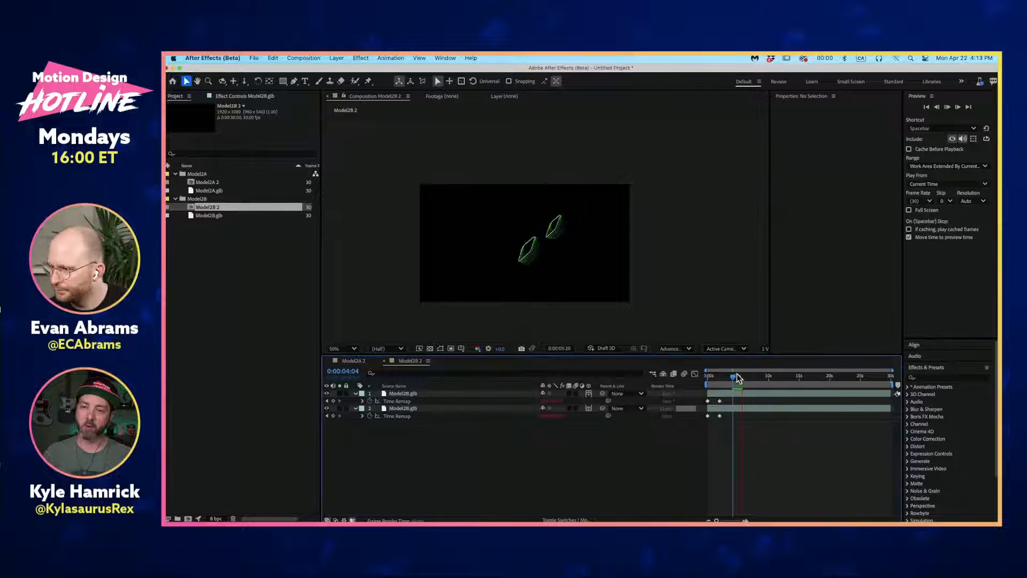
drag(734, 378, 720, 394)
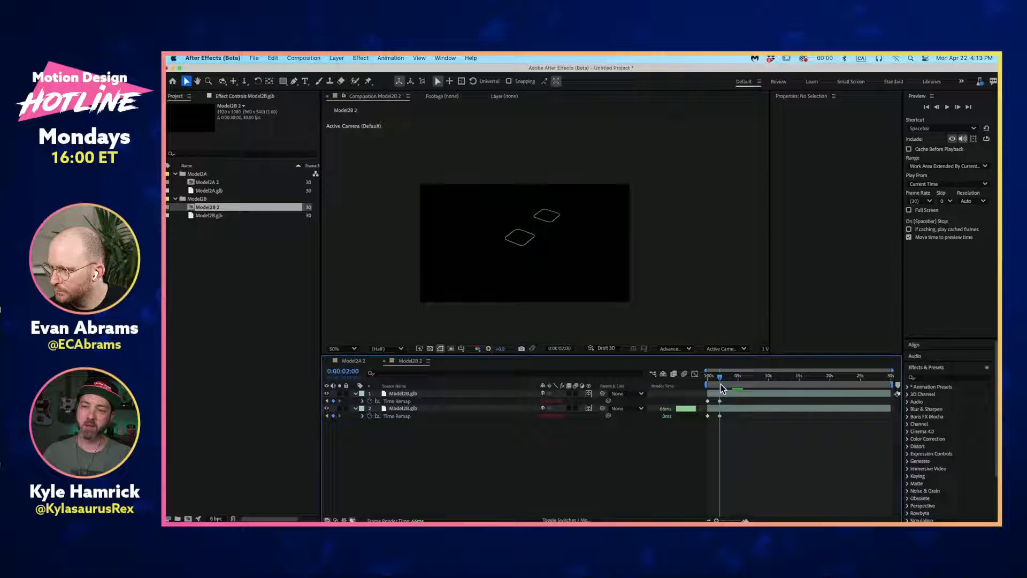
key(Home)
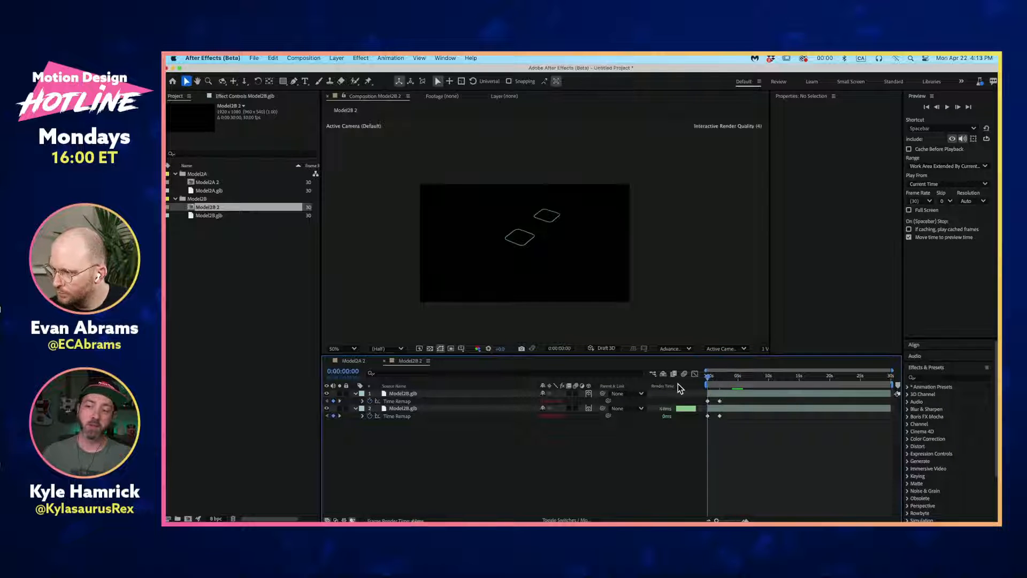
Step: Move the second Time Remap keyframes of both Model2B.glb layers to 0:00:01:10 and preview the faster loop
key(space)
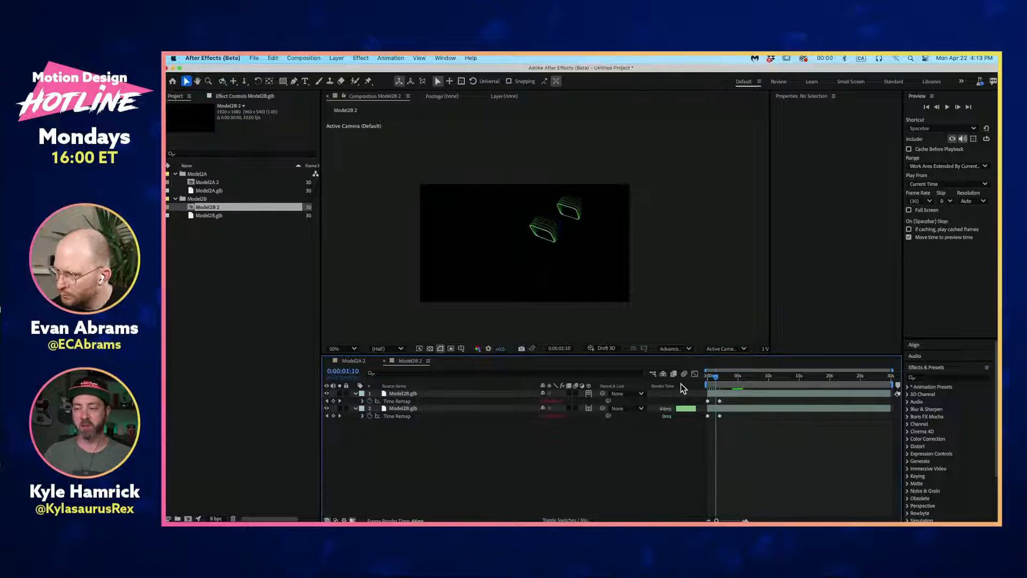
click(720, 416)
shift+click(720, 400)
drag(720, 400, 716, 401)
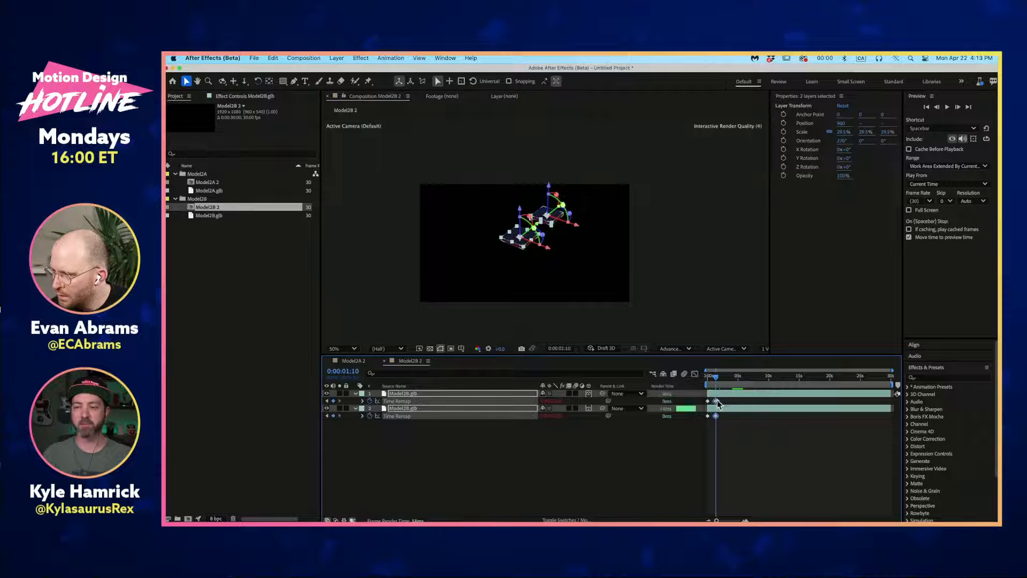
key(space)
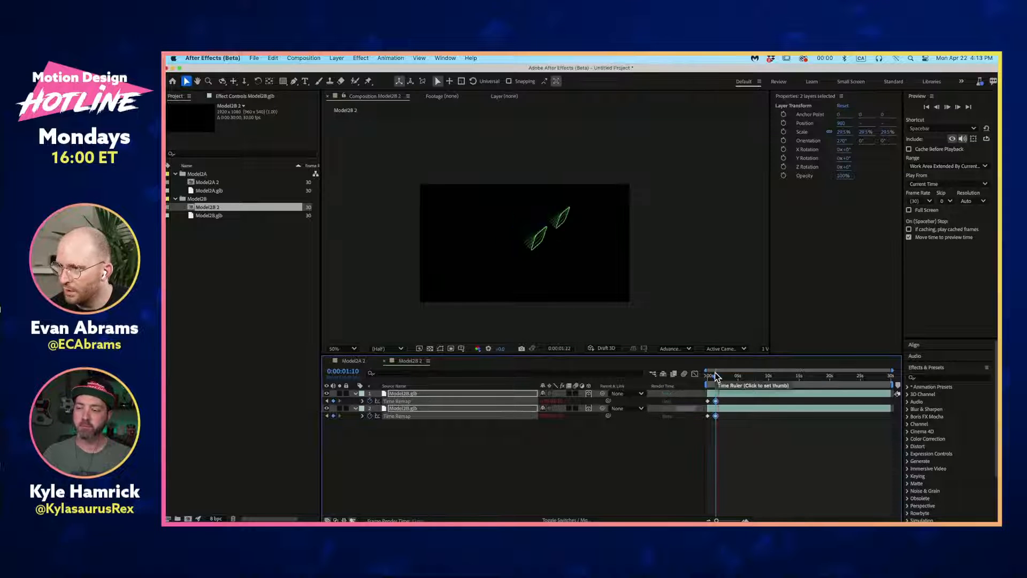
click(724, 419)
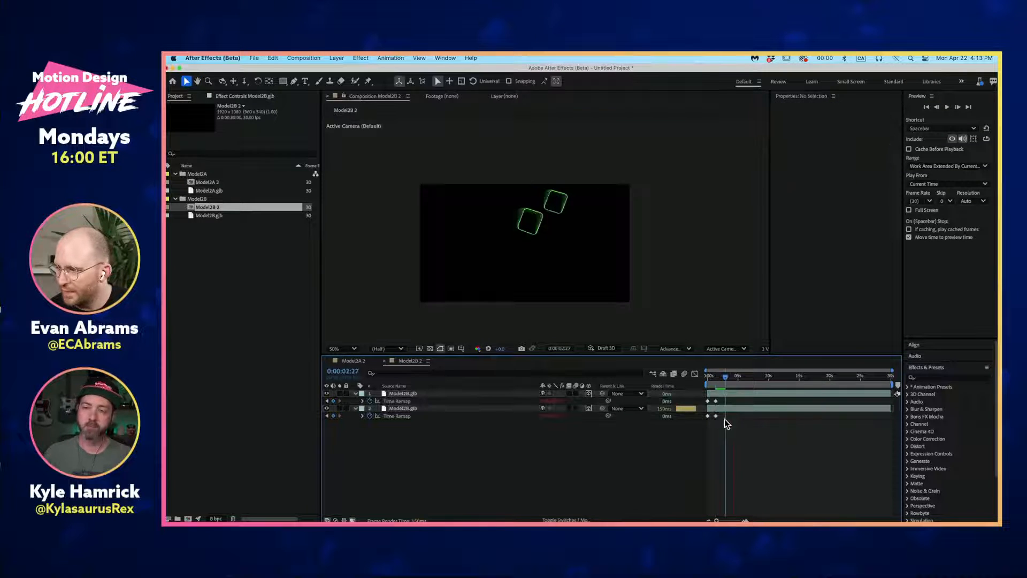
Step: Slide the original Model2B.glb layer slightly earlier in time, preview the staggered loops and return to 0:00:00:00
click(722, 409)
key(space)
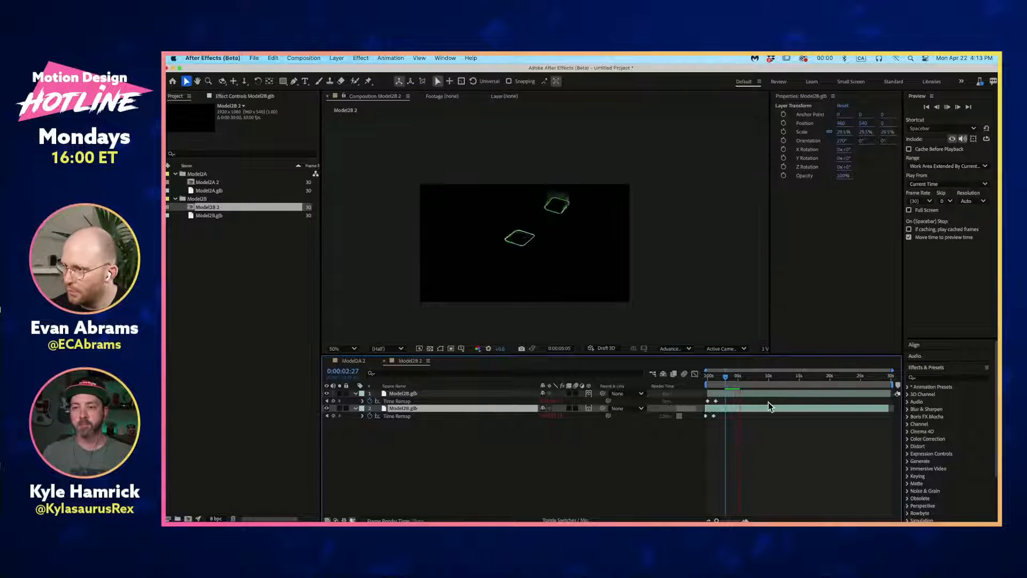
key(space)
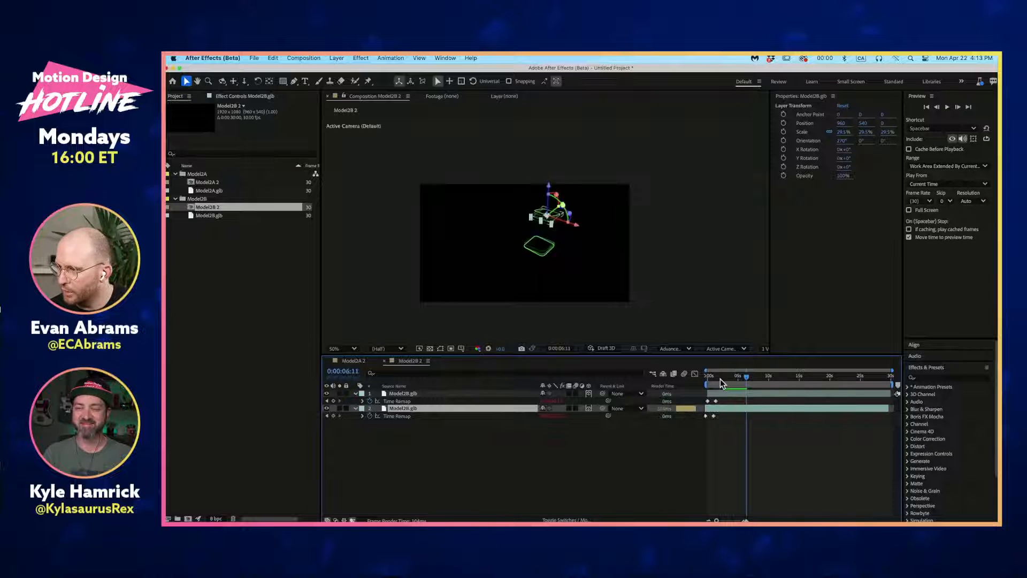
drag(721, 378, 672, 404)
click(646, 474)
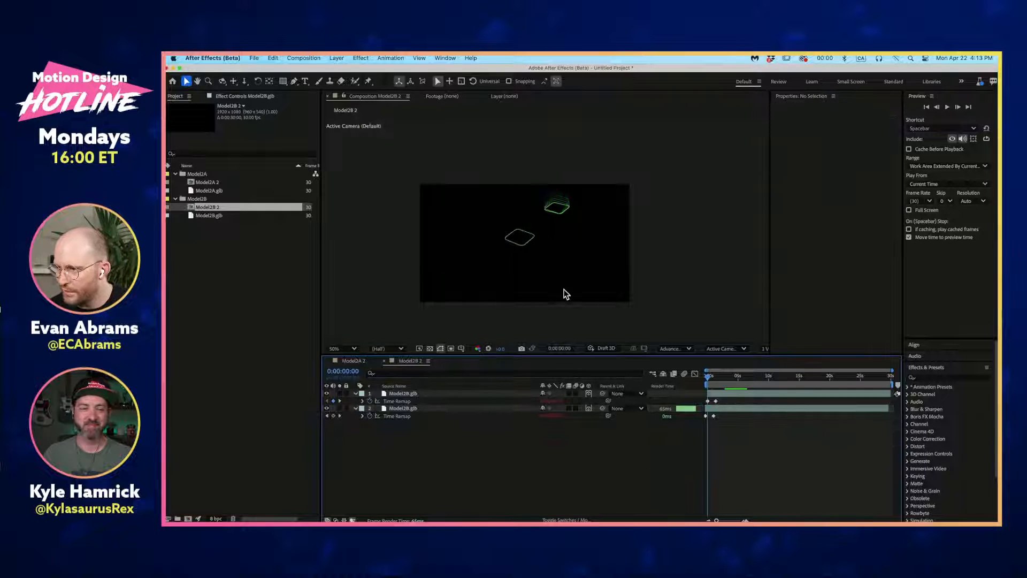
Step: Add a one-node camera with the 50mm preset to the Model2B 2 composition
right_click(626, 405)
mouse_move(654, 411)
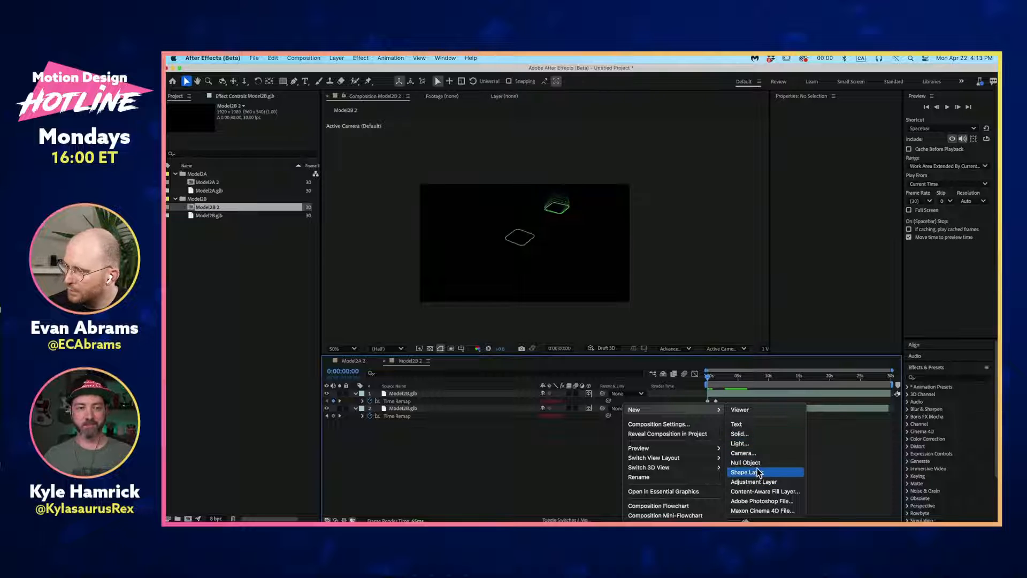
click(753, 451)
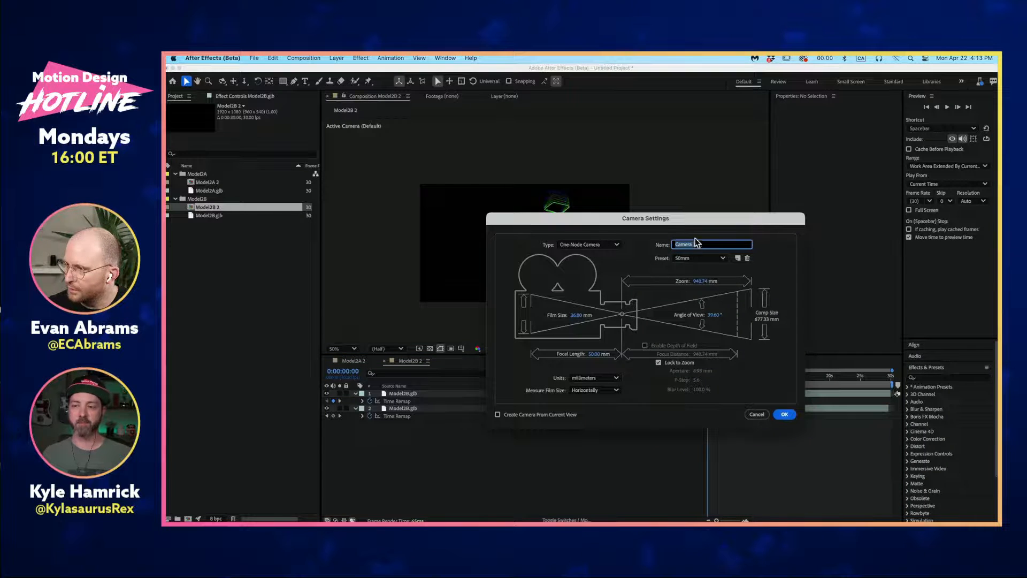
click(783, 418)
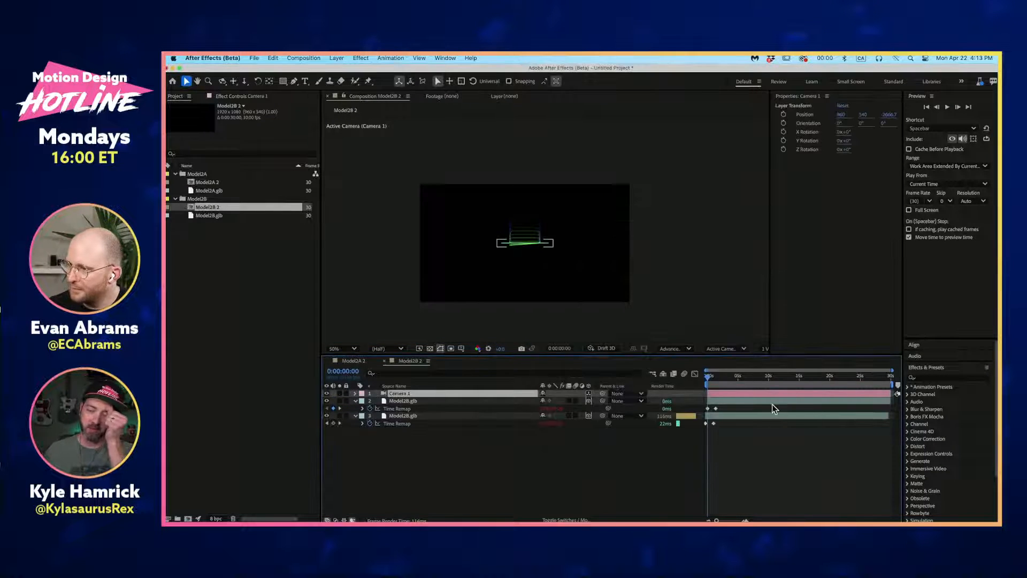
Step: Rotate the duplicated Model2B.glb layer to face the camera, set its X orientation to 0° and scrub through the animation
click(718, 400)
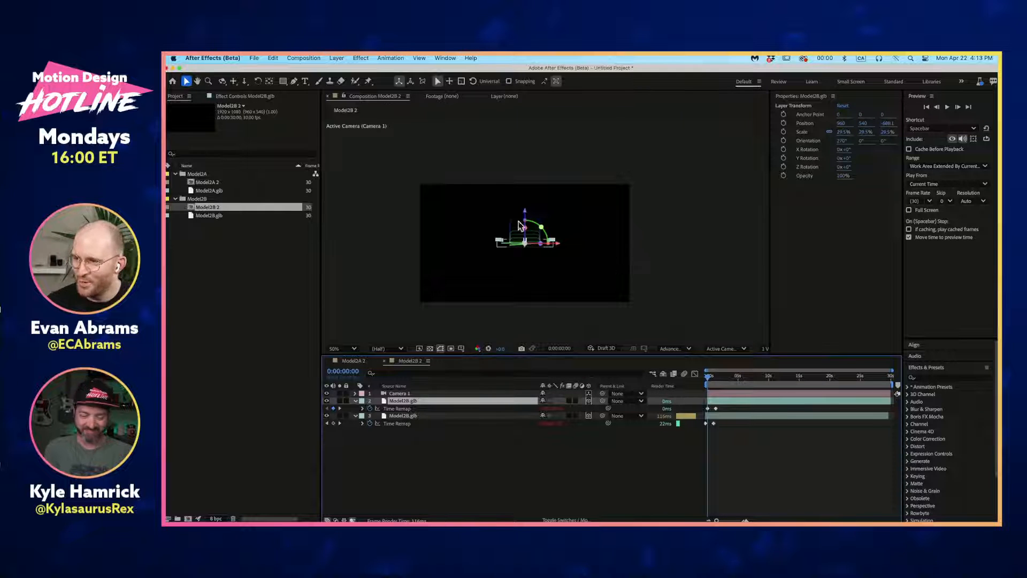
drag(529, 228, 527, 255)
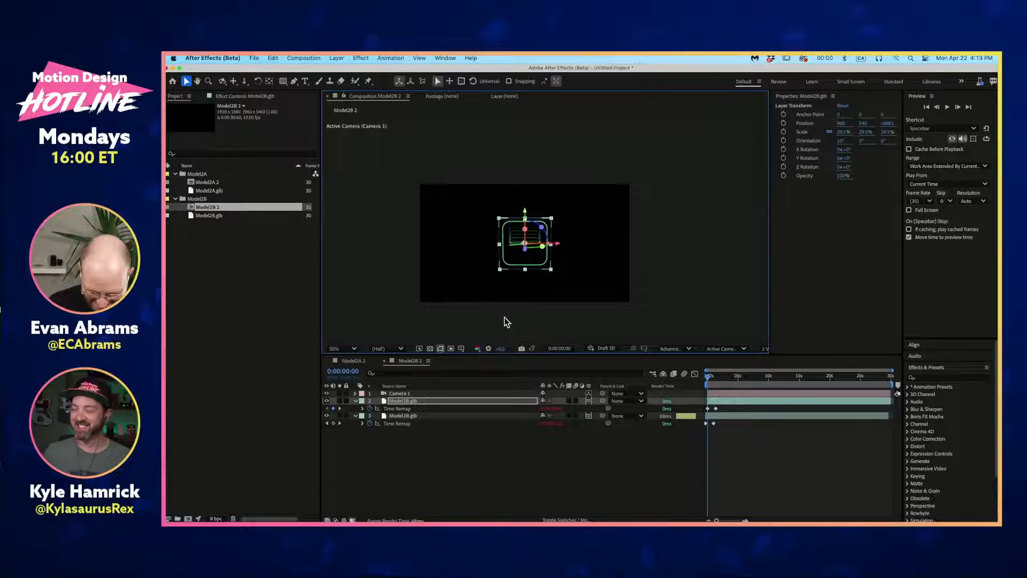
key(r)
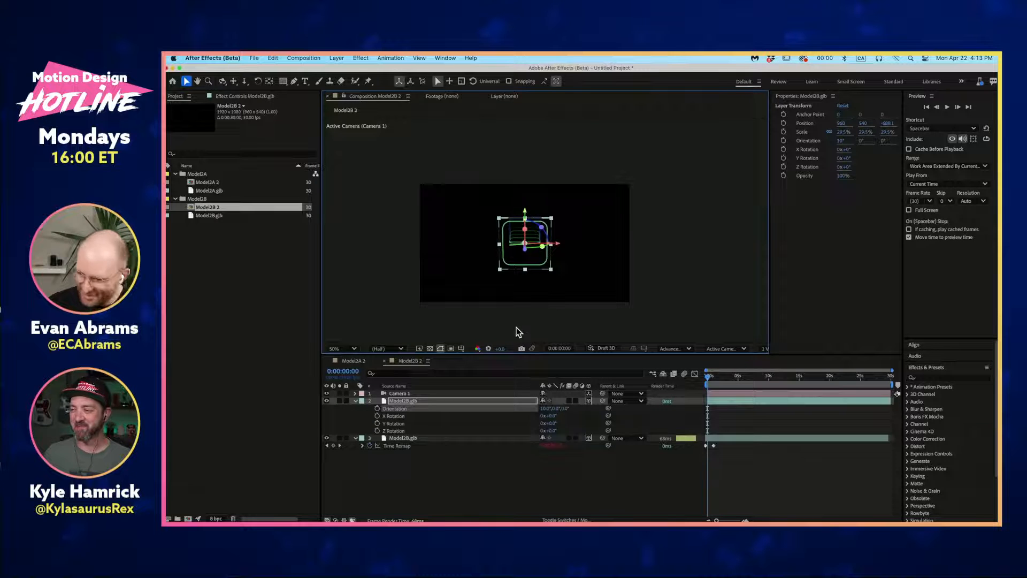
click(546, 409)
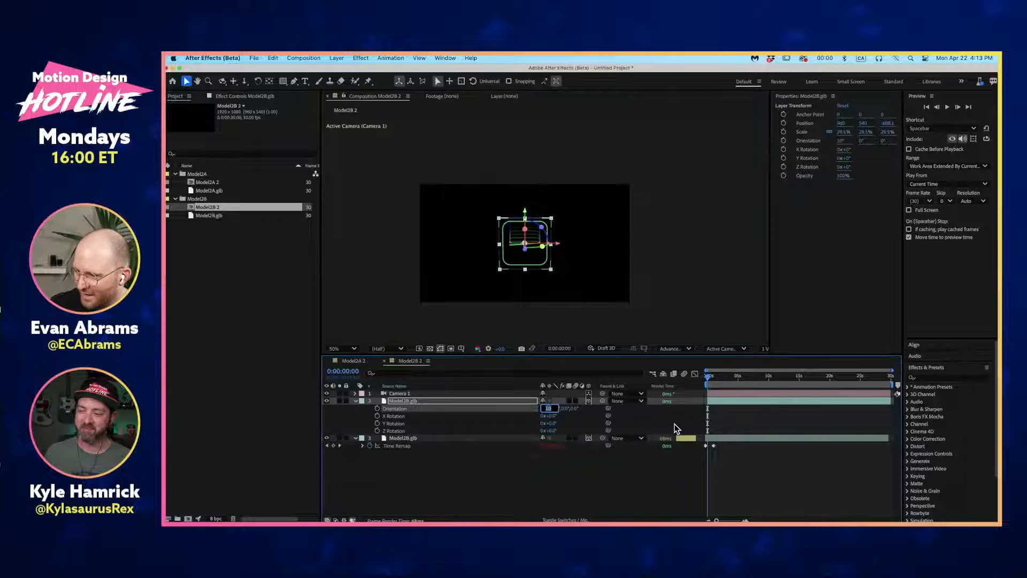
text(0)
key(Tab)
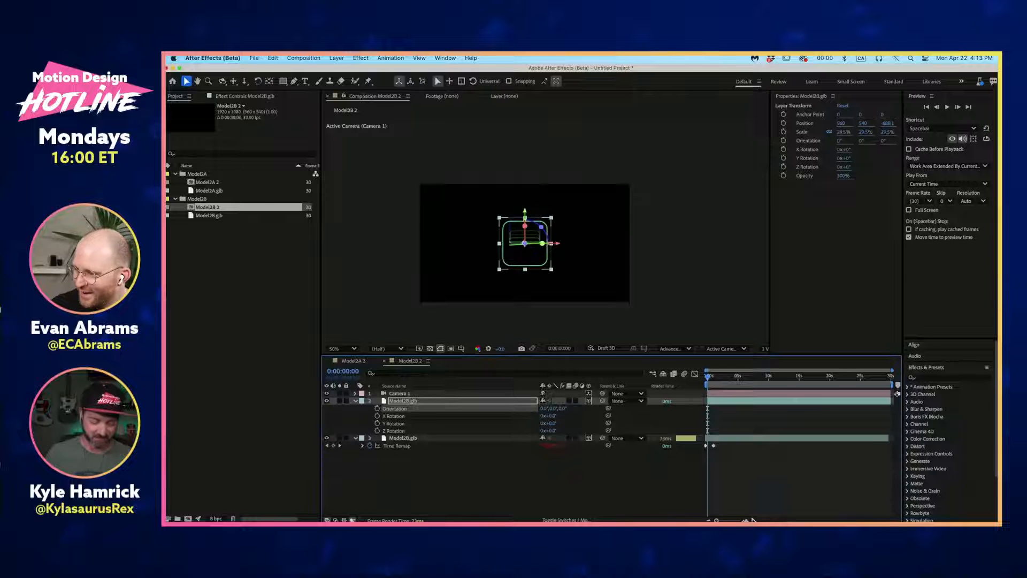
drag(721, 376, 737, 377)
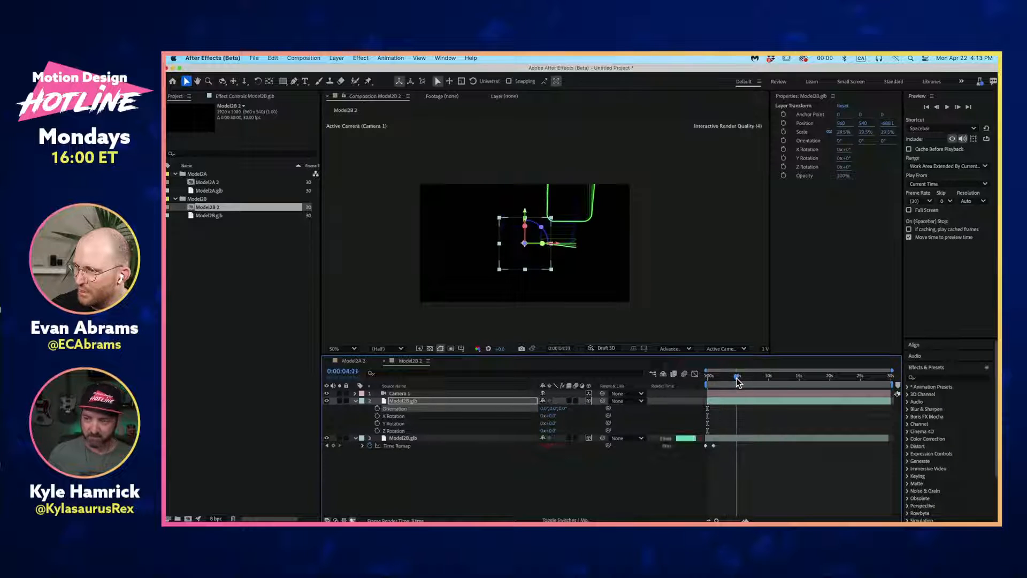
Step: Delete the original Model2B.glb layer beneath its duplicate and preview the remaining loop from 0:00:00:00
click(412, 439)
key(Delete)
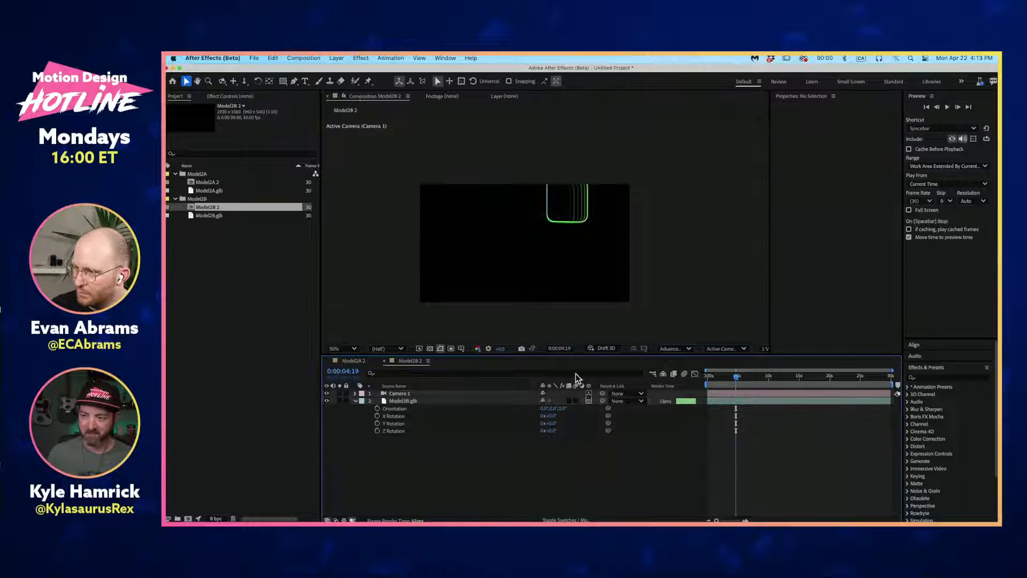
key(Home)
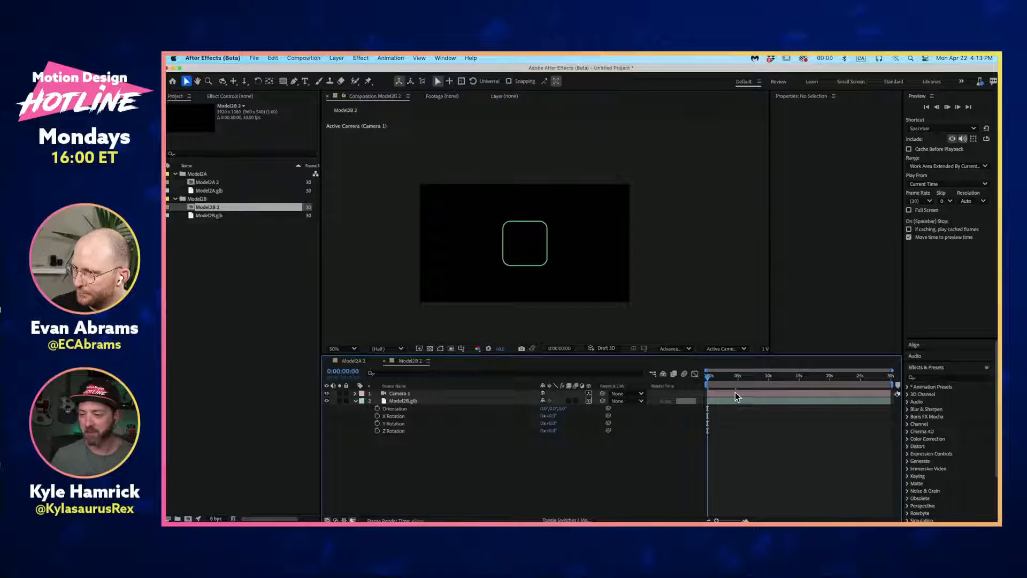
key(space)
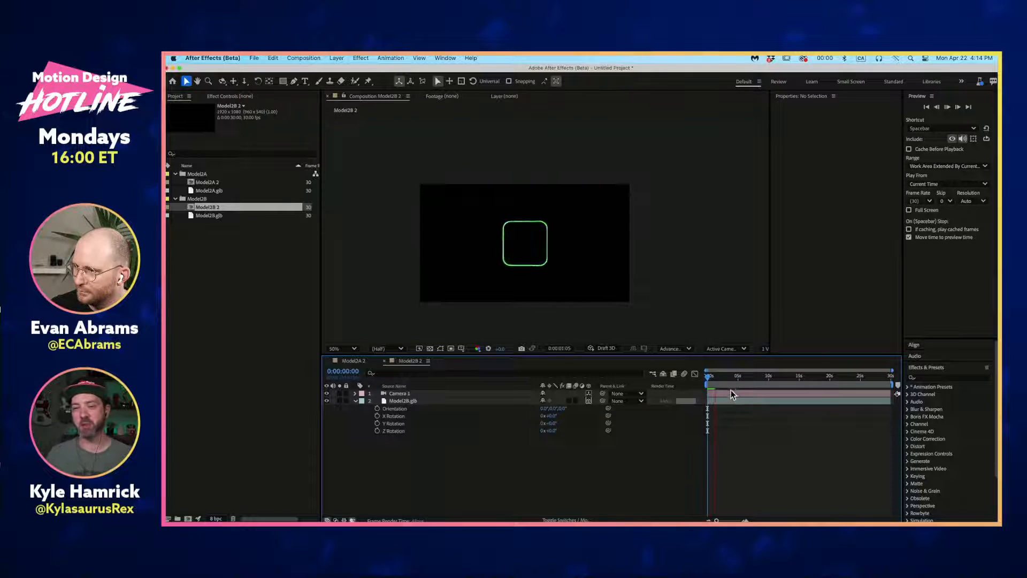
click(739, 395)
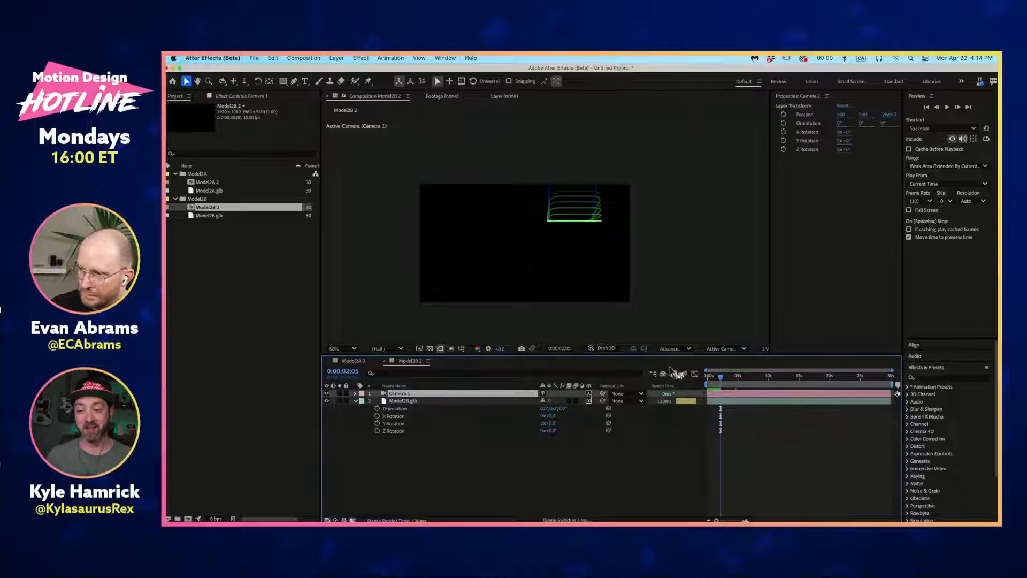
Step: Scale the remaining Model2B.glb layer down to about 16.2% and preview its animation
click(718, 400)
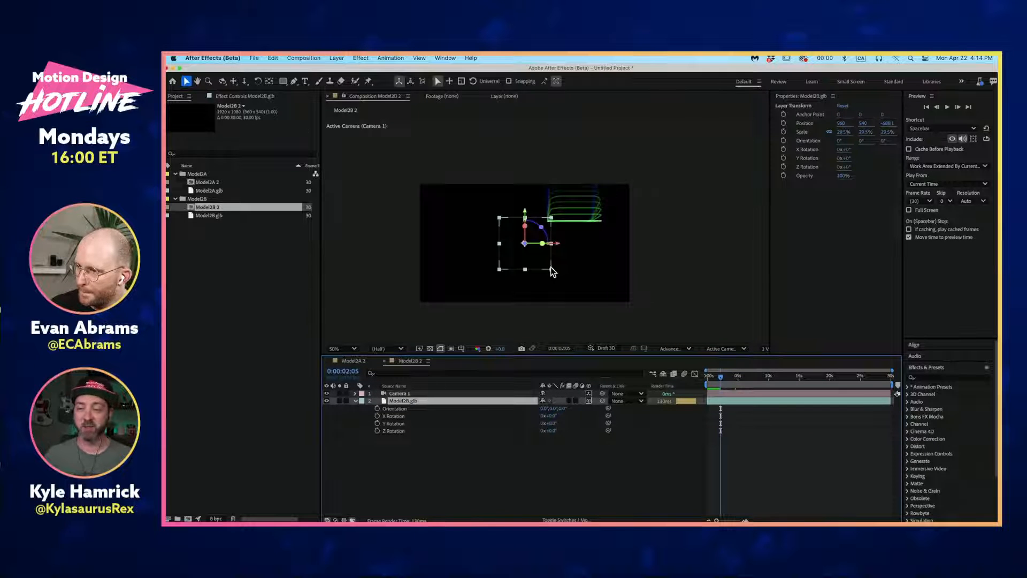
drag(553, 272, 540, 259)
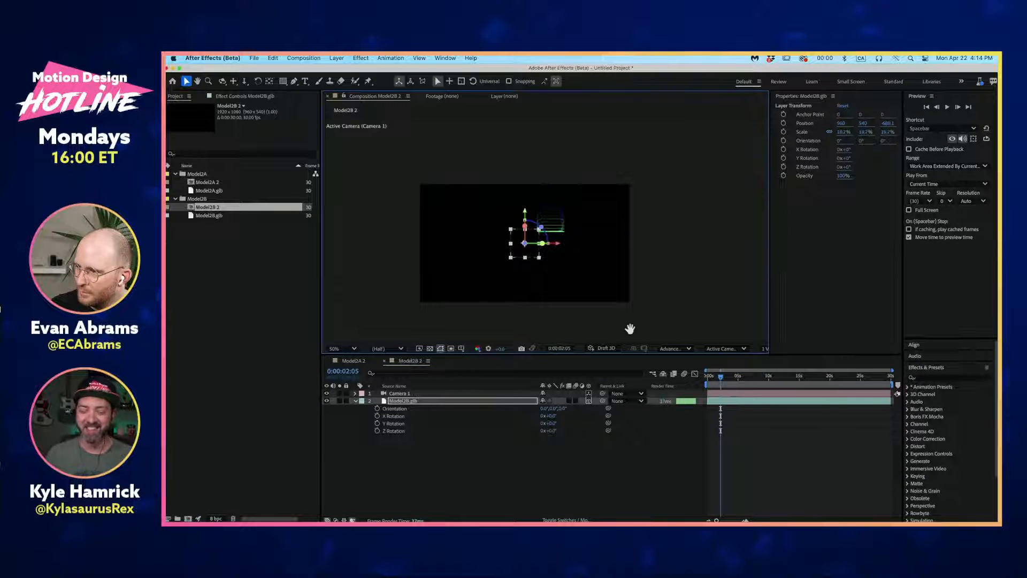
key(space)
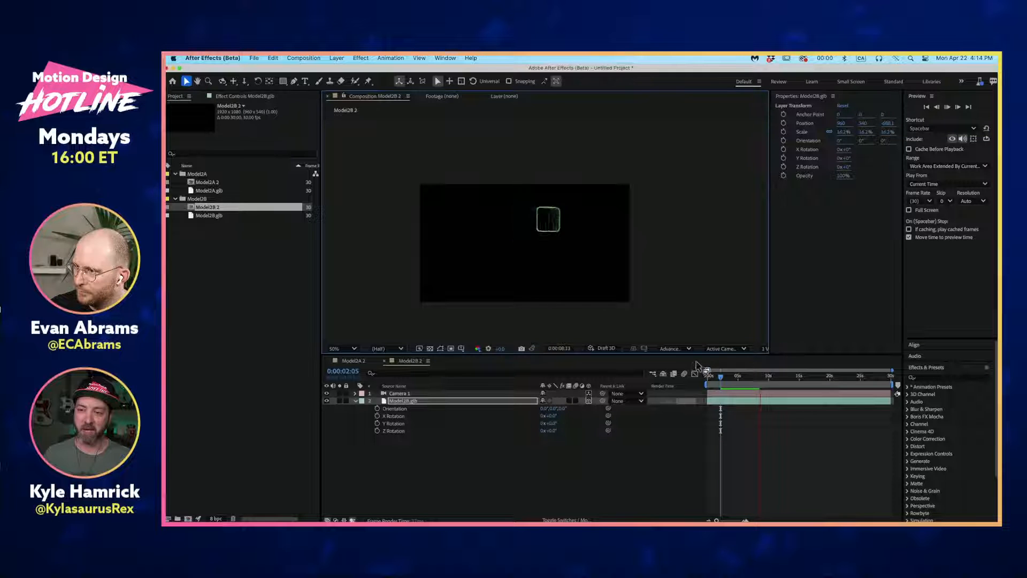
key(space)
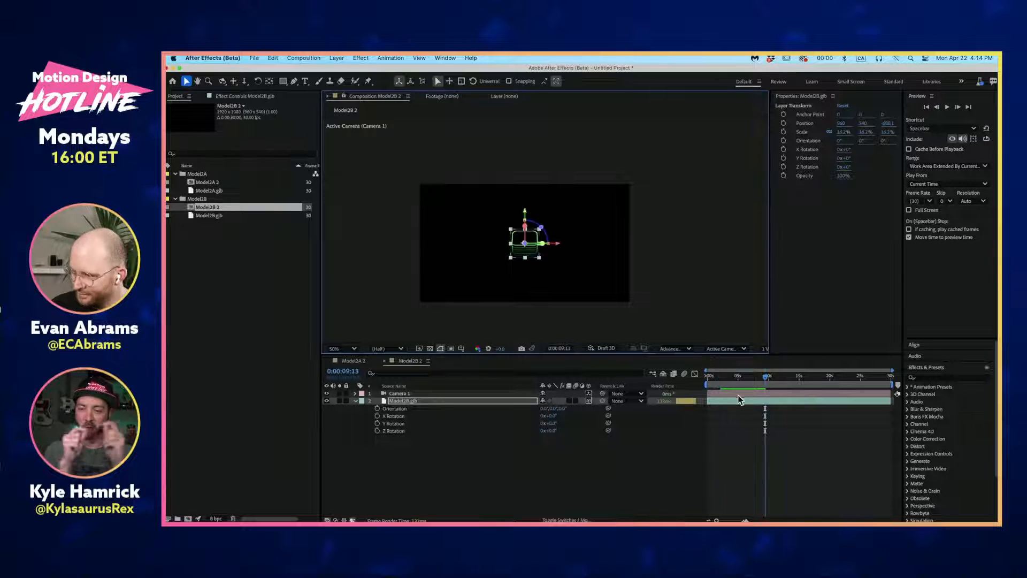
Step: Reveal the Time Remap keyframes of Model2B.glb, preview the loop and return to 0:00:00:00
key(super+alt+t)
key(space)
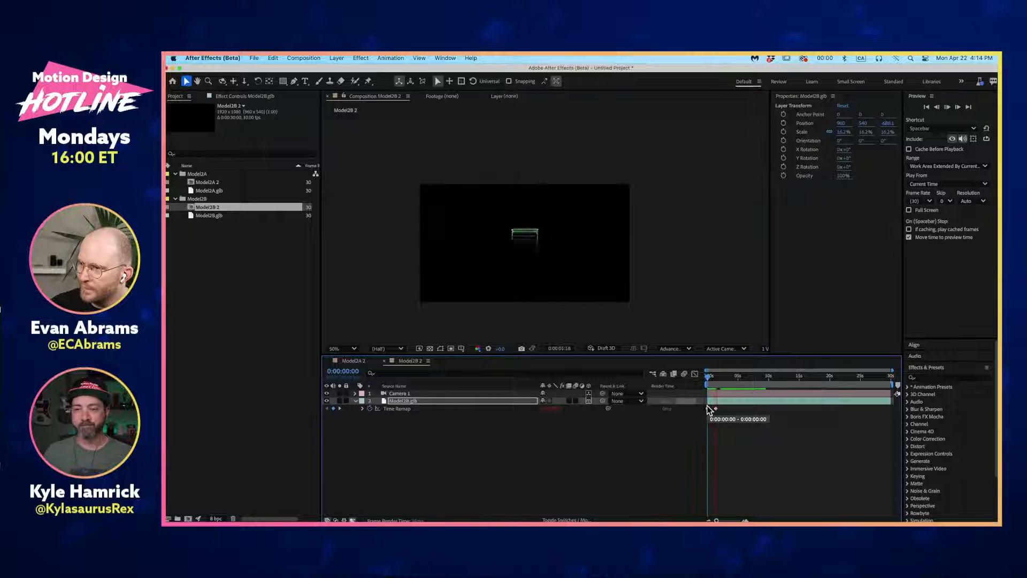
key(space)
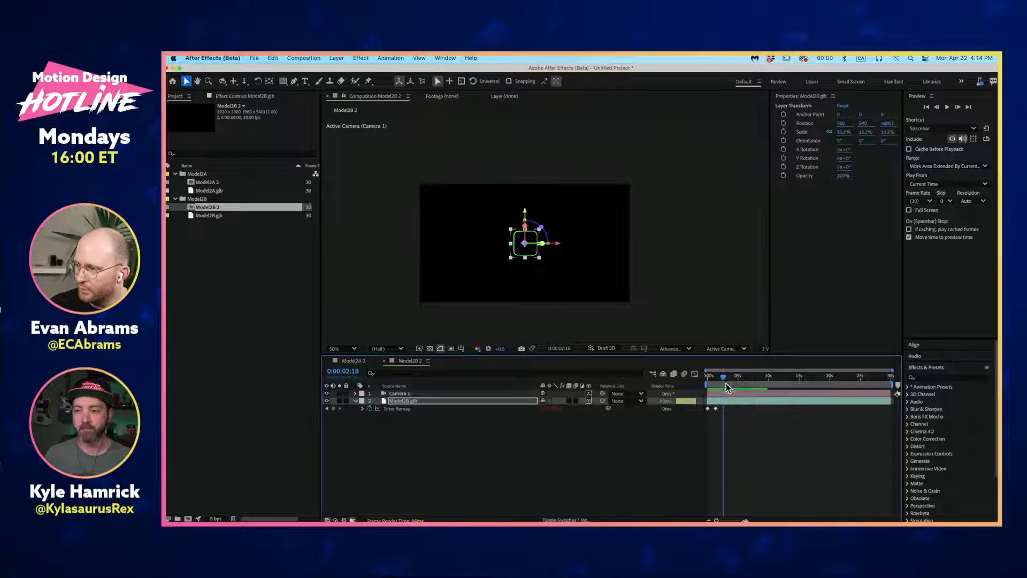
key(Home)
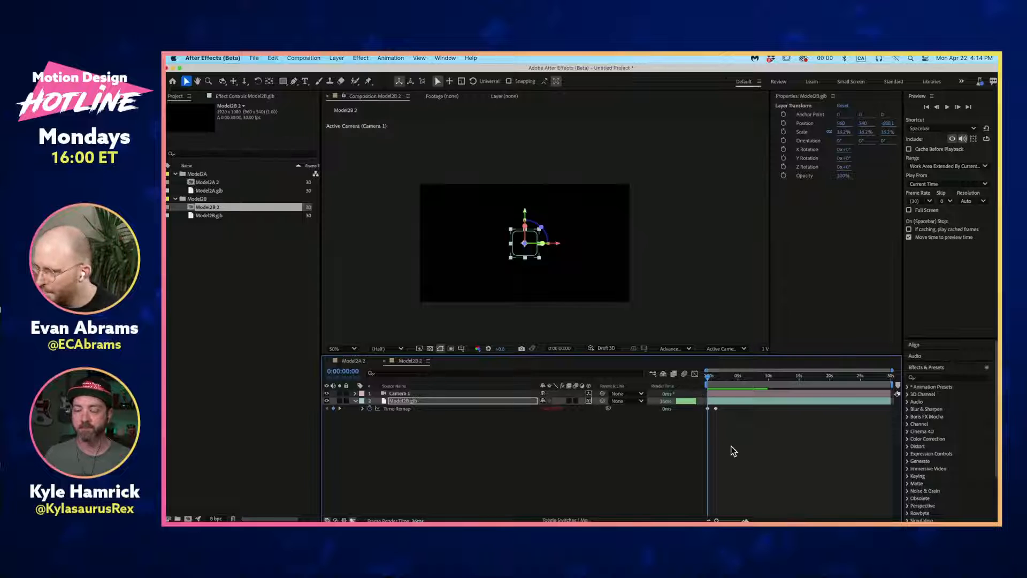
click(732, 428)
click(718, 402)
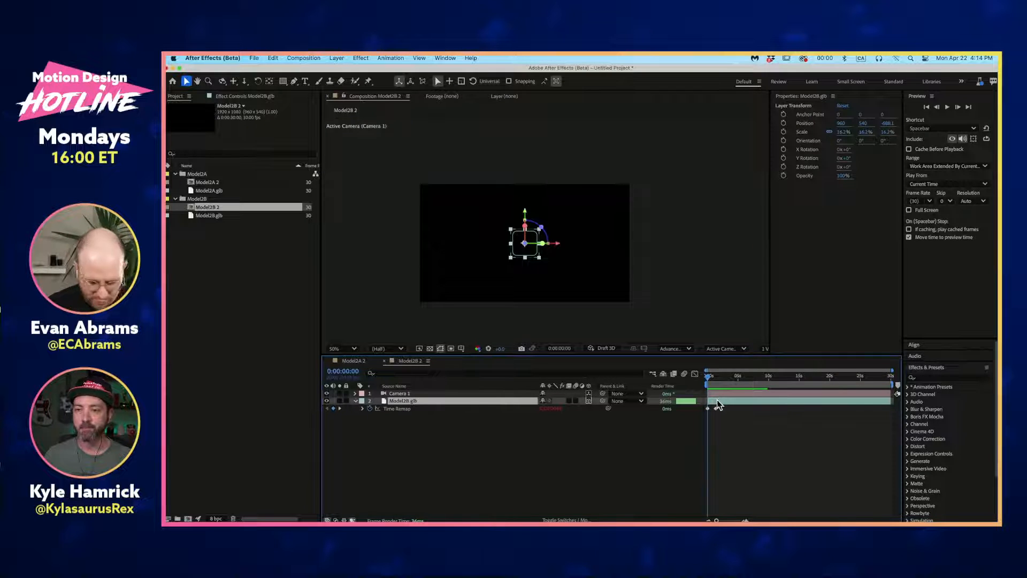
Step: Move Model2B.glb to the left edge of the frame at Y position 540, preview it and return to 0:00:00:00
key(p)
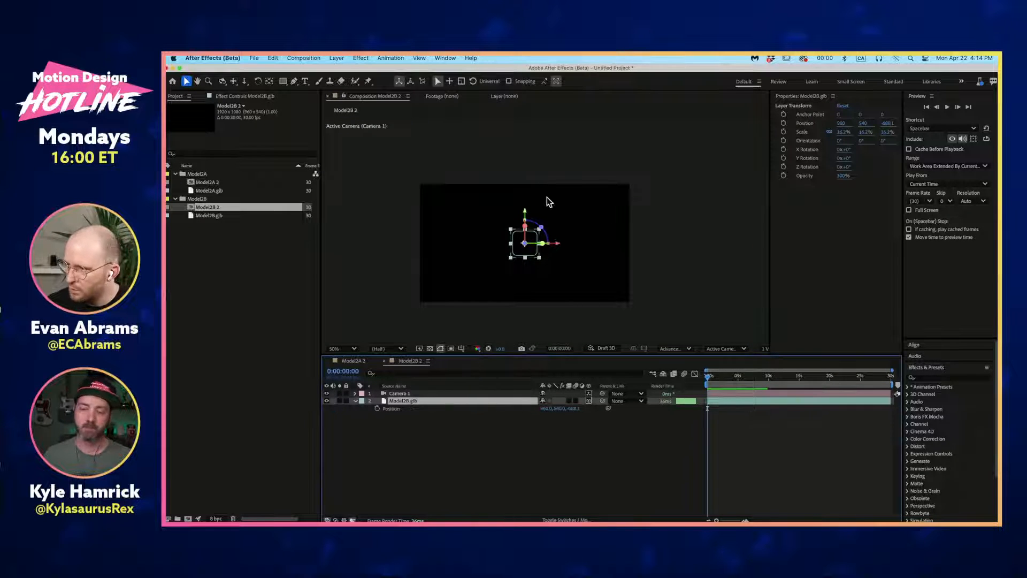
drag(561, 248, 458, 184)
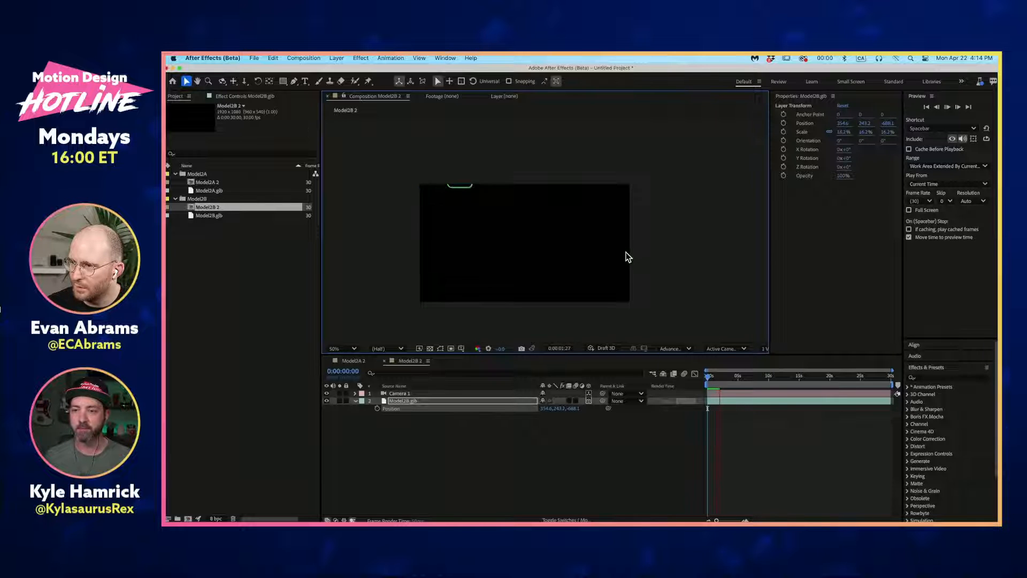
key(space)
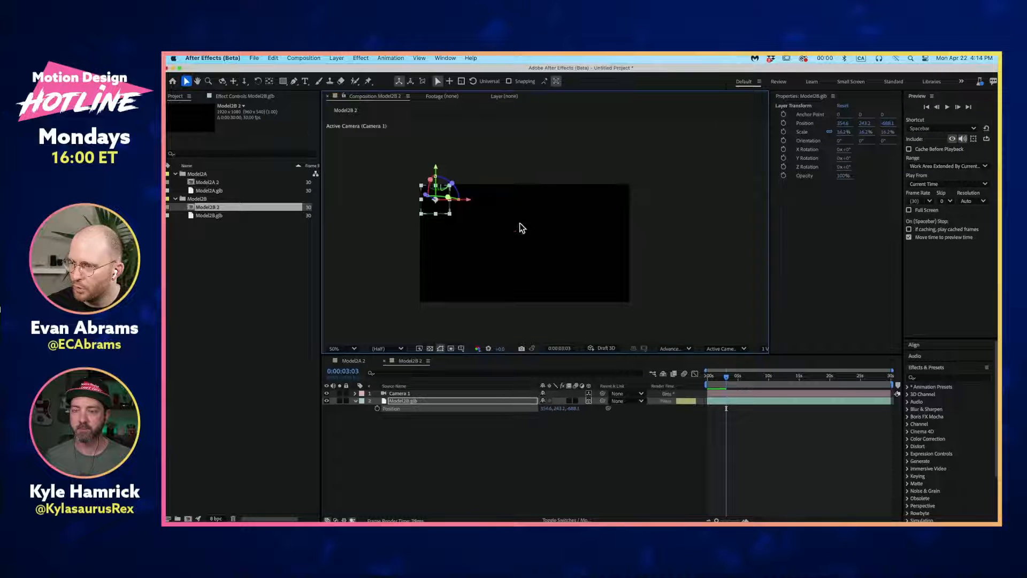
key(Home)
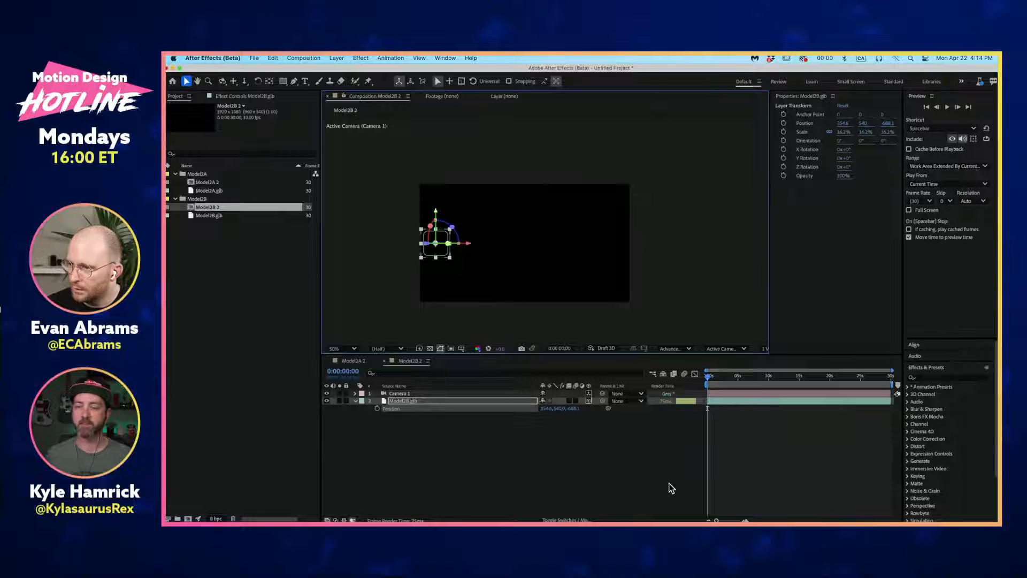
Step: Duplicate Model2B.glb and place the copy diagonally above and to the right of the original
key(ctrl+d)
scroll(423, 250, up, 2)
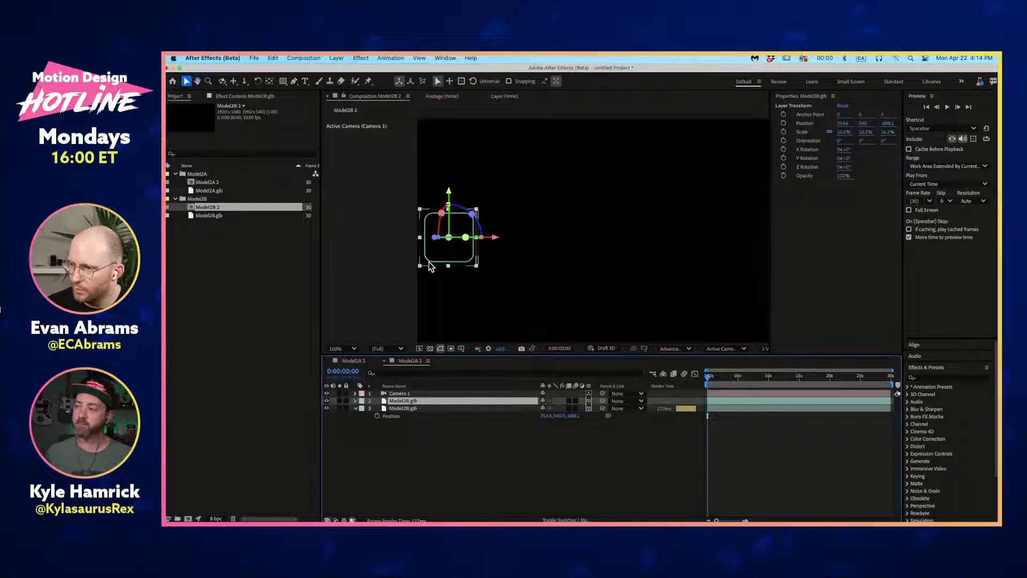
drag(426, 262, 480, 210)
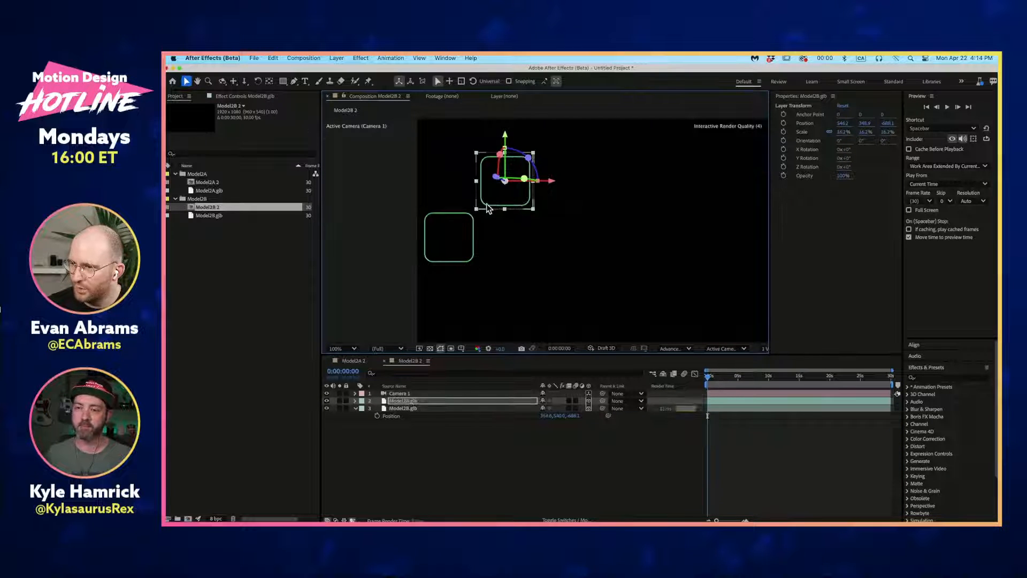
Step: Rotate the Model2B.glb copy to a Z orientation of 180°, preview both squares and return to 0:00:00:00
key(w)
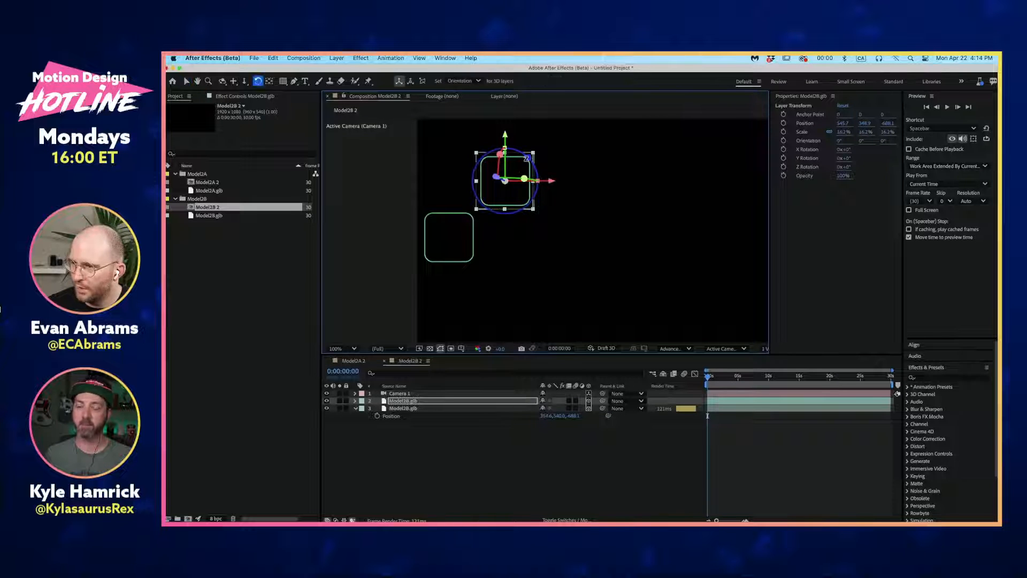
drag(522, 167, 518, 189)
key(space)
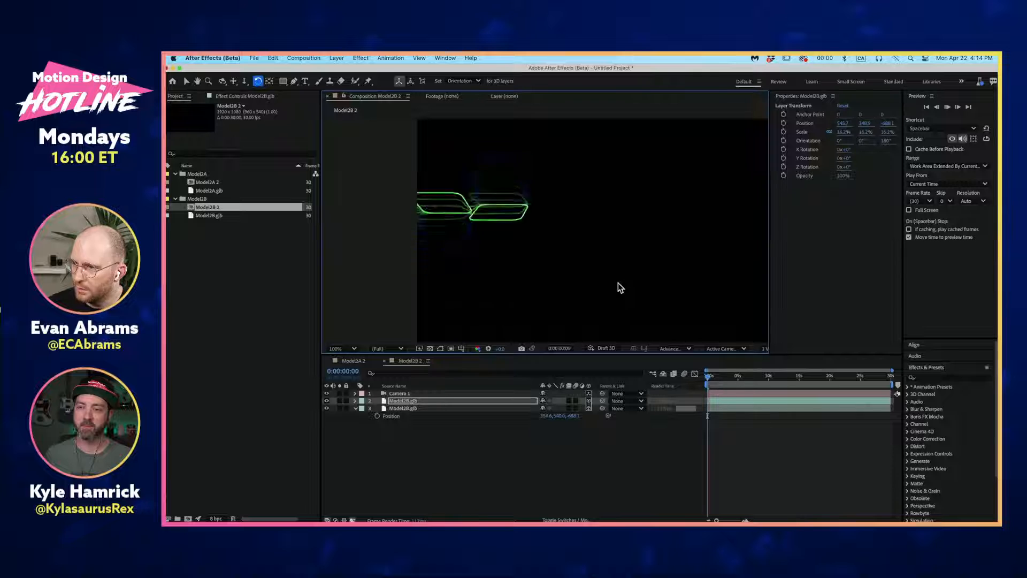
key(space)
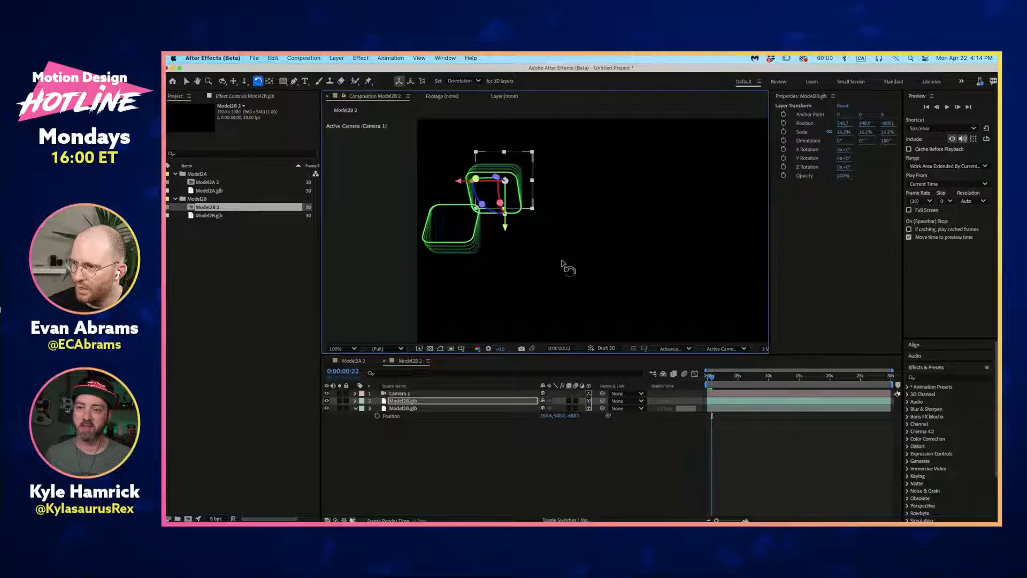
scroll(560, 260, down, 2)
key(v)
click(709, 384)
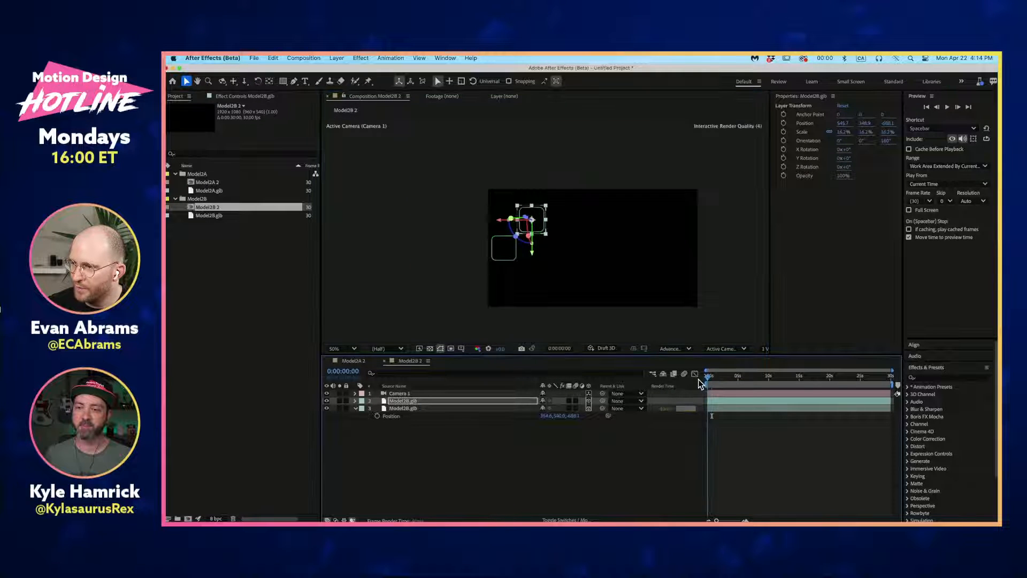
Step: Preview how the two mirrored Model2B.glb loops move past each other with nothing selected
click(716, 493)
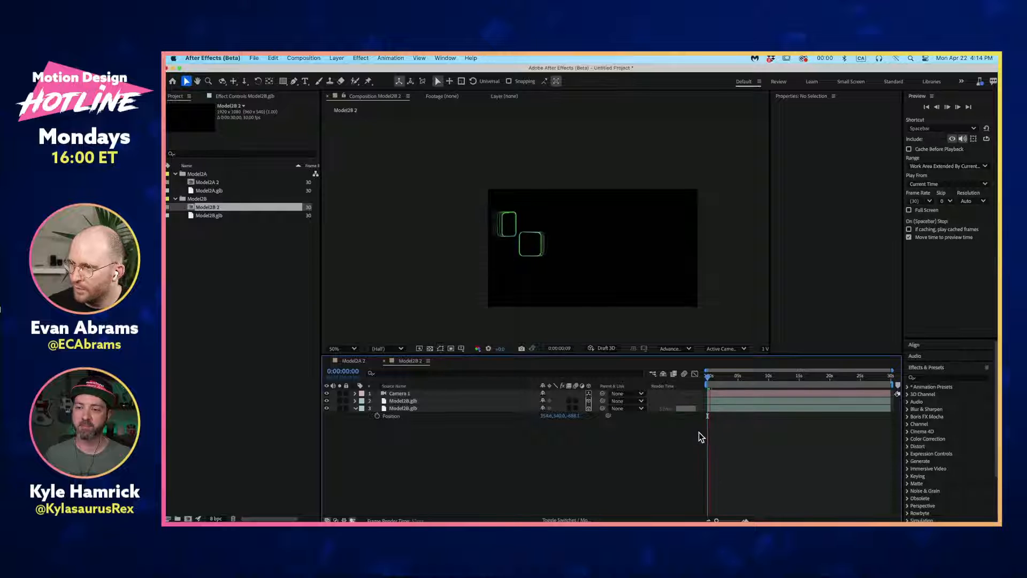
key(space)
click(740, 401)
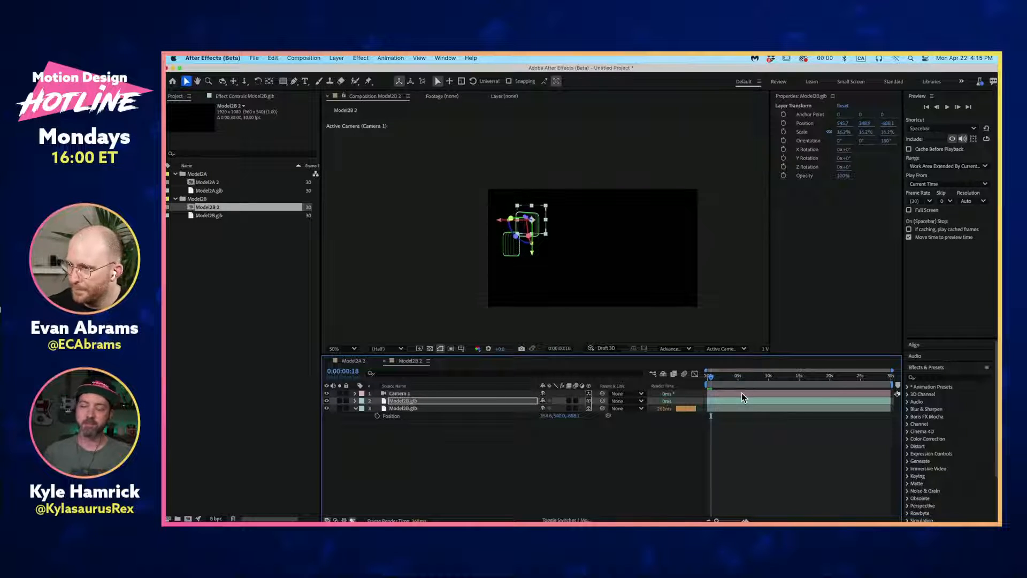
click(773, 478)
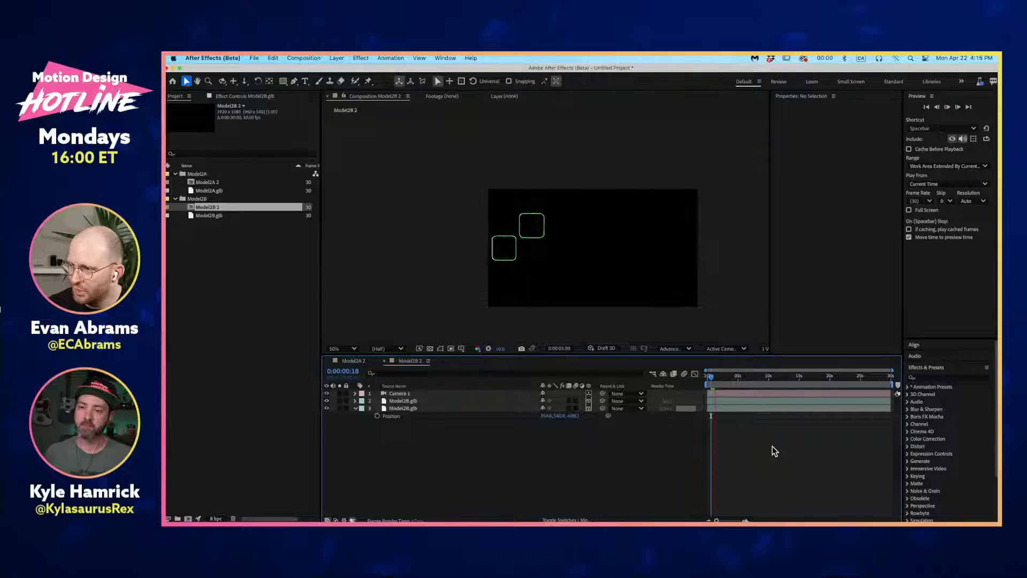
click(739, 400)
Step: Try the original Model2B.glb layer at Y position 500, preview both loops and return to 0:00:00:00
click(739, 407)
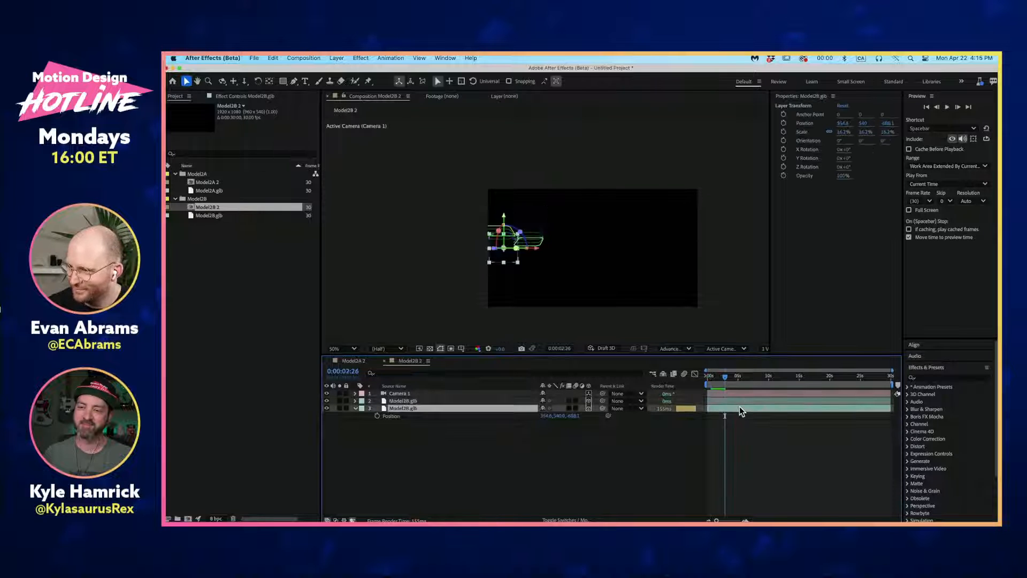
key(space)
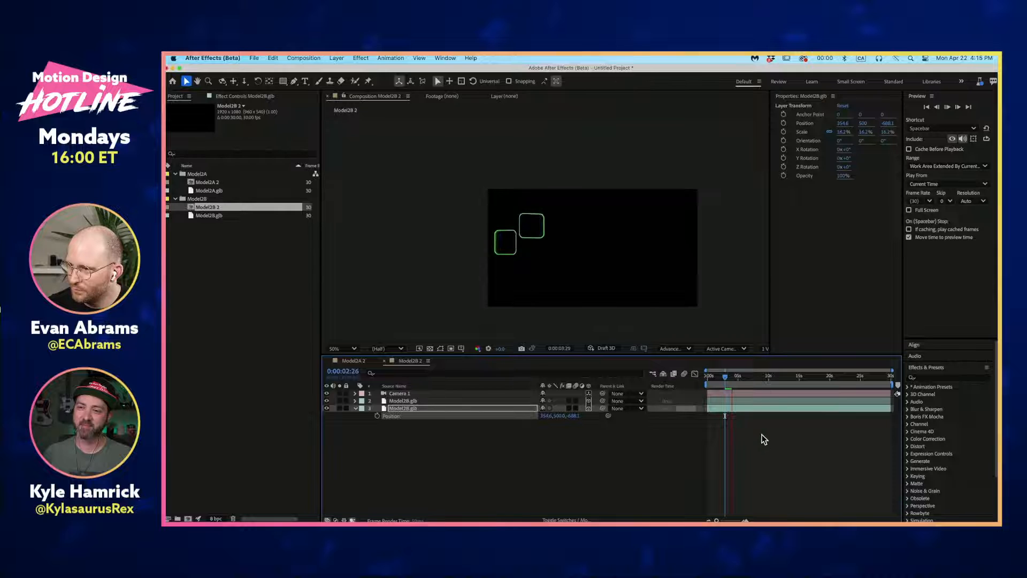
key(space)
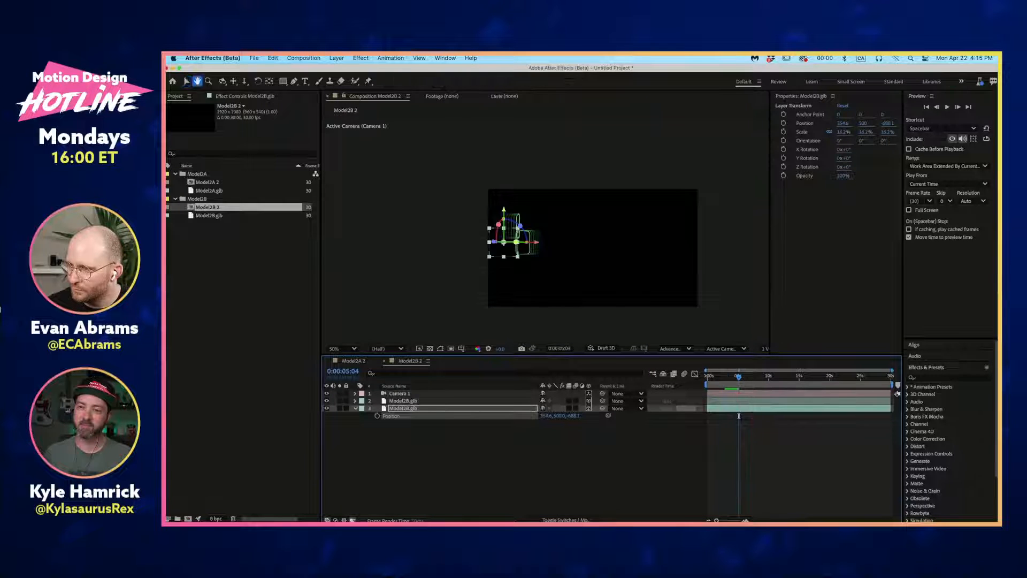
drag(737, 378, 700, 380)
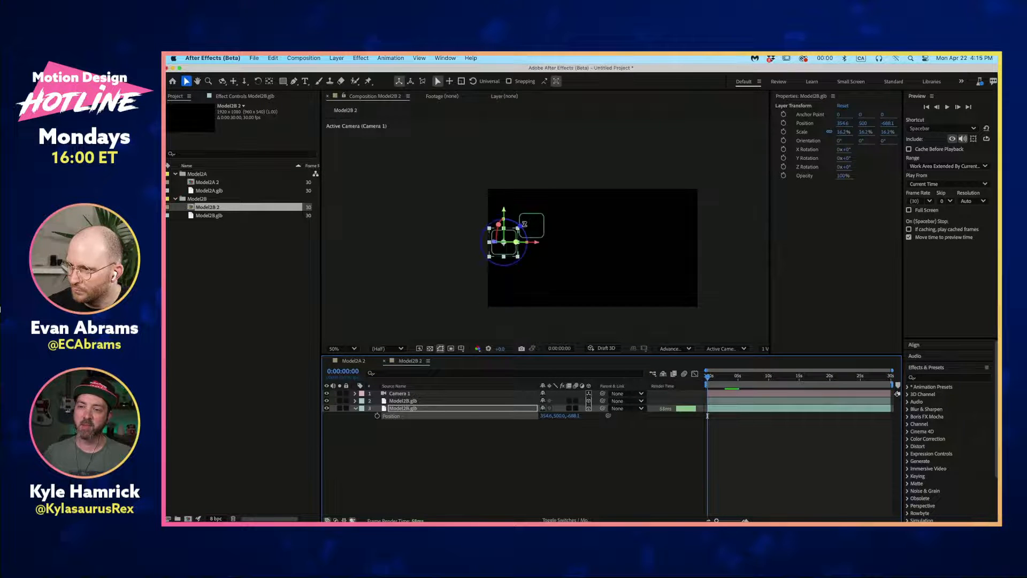
Step: Move the original Model2B.glb layer down to Y position 580, preview both loops and return to 0:00:00:00
key(shift+Down)
key(shift+Down)
key(shift+Down)
key(shift+Down)
key(shift+Down)
key(shift+Down)
key(shift+Down)
key(shift+Down)
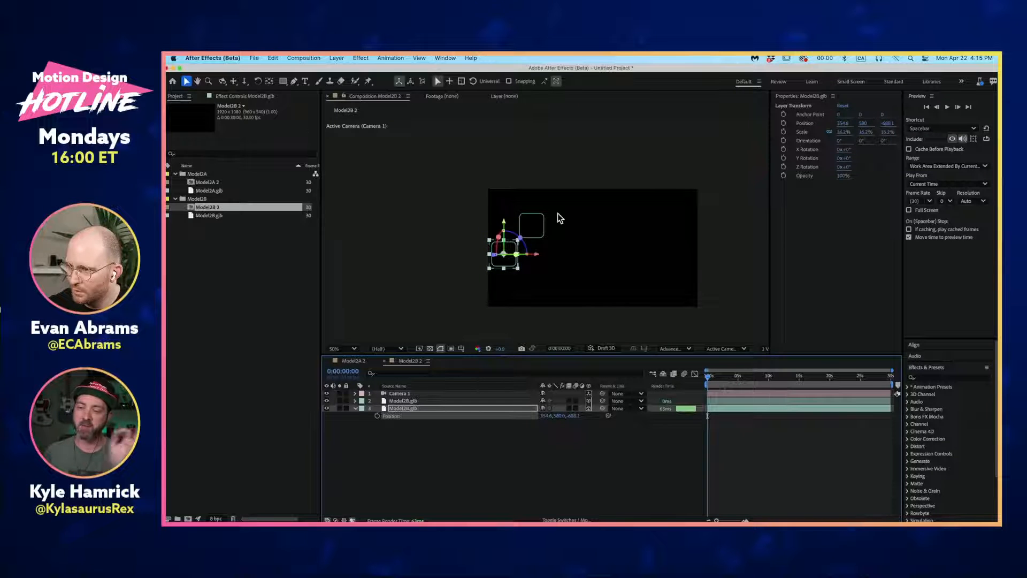
click(654, 455)
key(space)
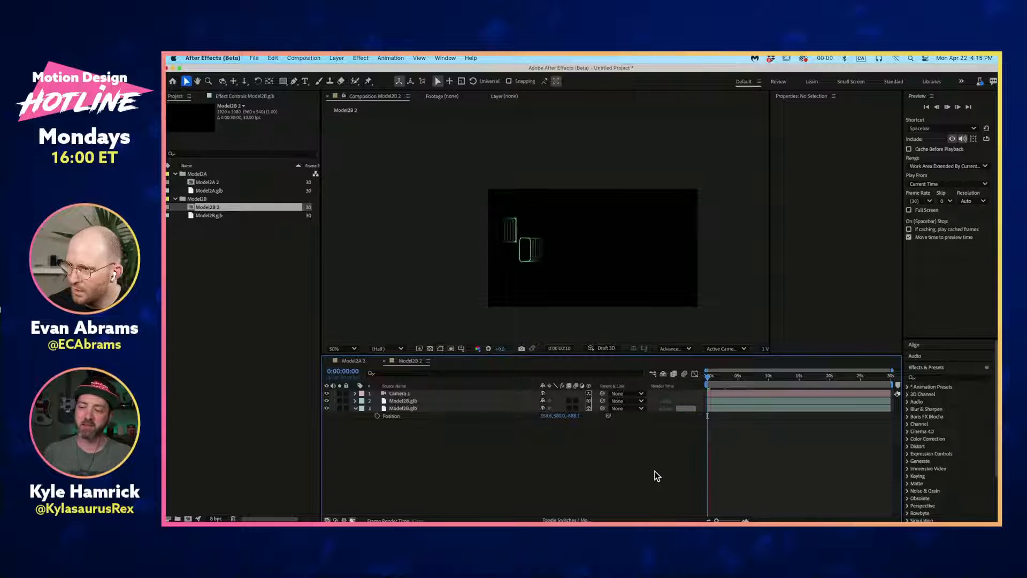
drag(721, 377, 705, 377)
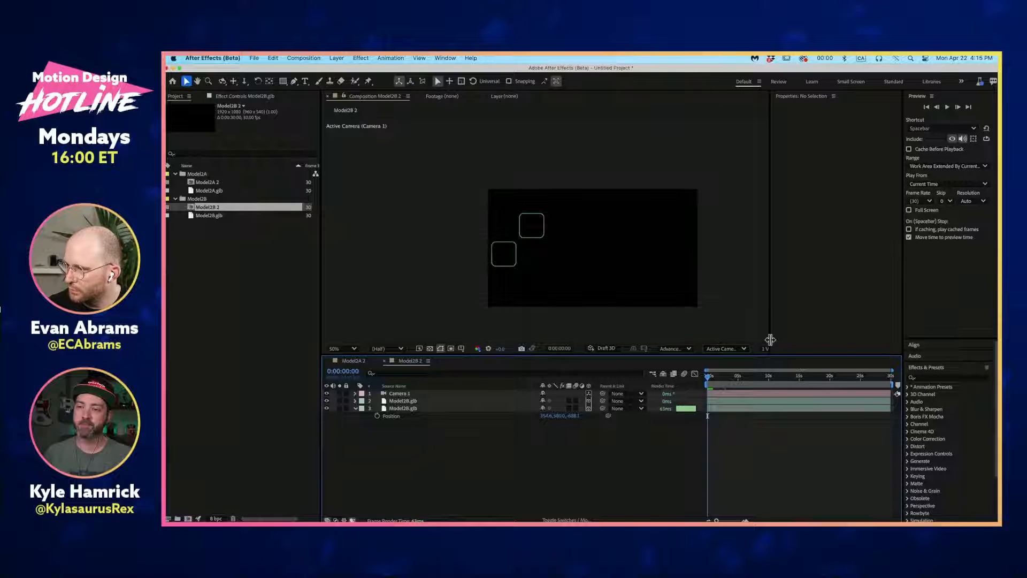
Step: Widen the composition viewer and switch it to a 2 Views layout with a Top view beside the camera
drag(770, 340, 814, 341)
click(796, 349)
click(805, 376)
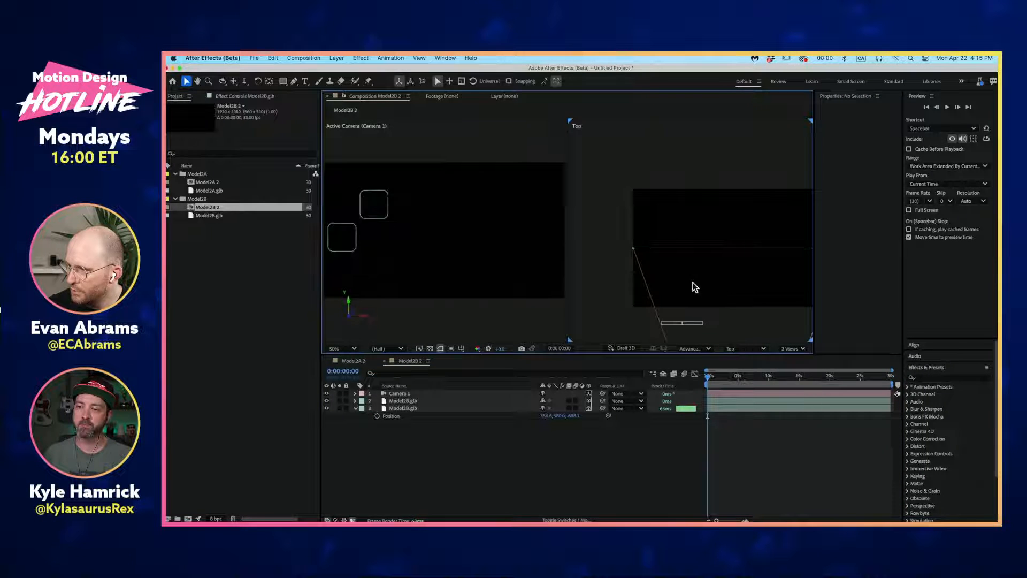
Step: Try nudging the mirrored Model2B.glb copy further right in the Top view and preview both loops with nothing selected
scroll(665, 211, down, 1)
scroll(691, 307, up, 2)
drag(691, 306, 681, 140)
click(685, 303)
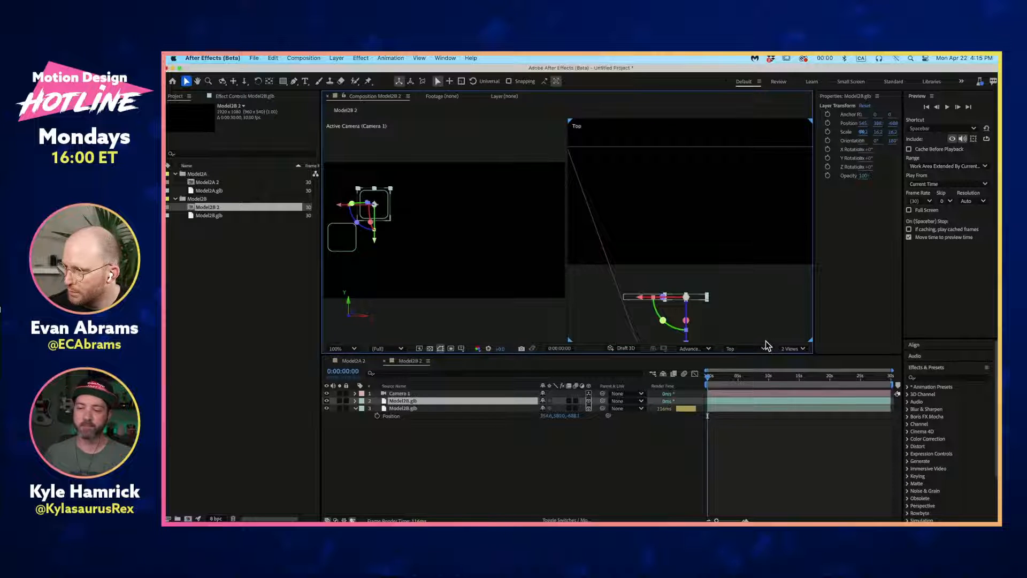
key(shift+Right)
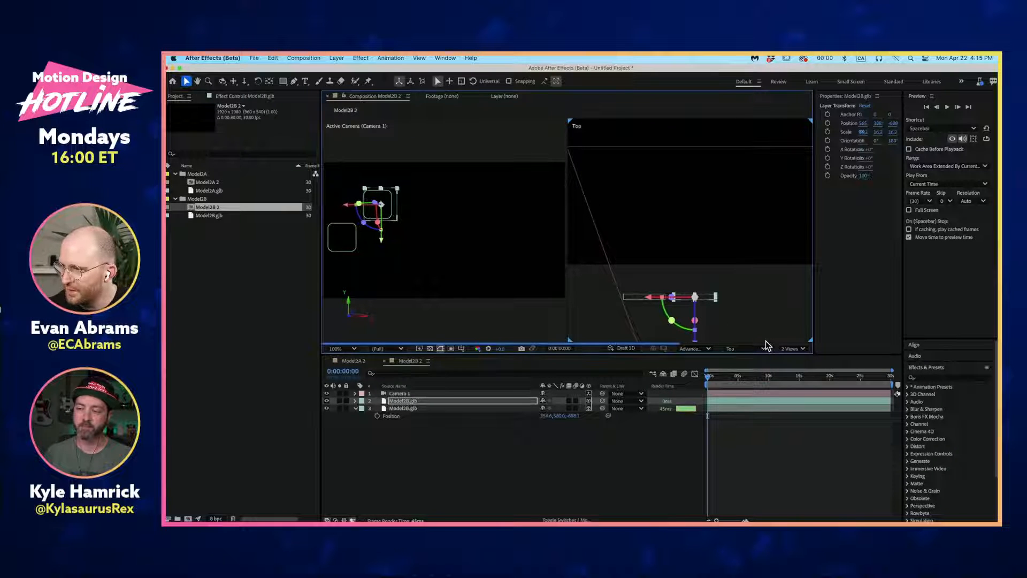
click(755, 445)
key(space)
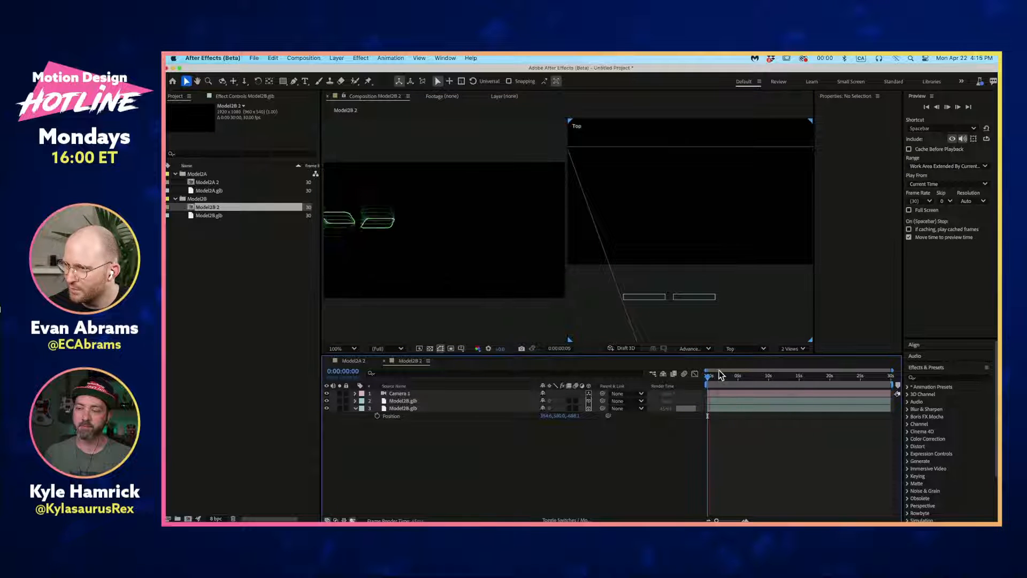
Step: Return to 0:00:00:00, nudge the mirrored Model2B.glb copy back to the left and deselect it
click(687, 301)
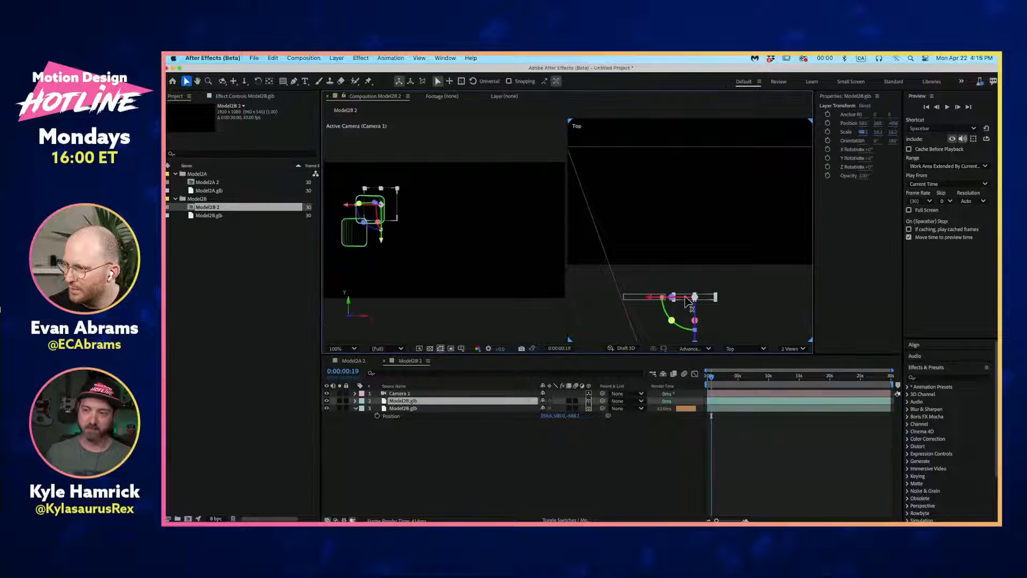
key(Home)
key(shift+Left)
key(shift+Left)
key(shift+Left)
key(shift+Left)
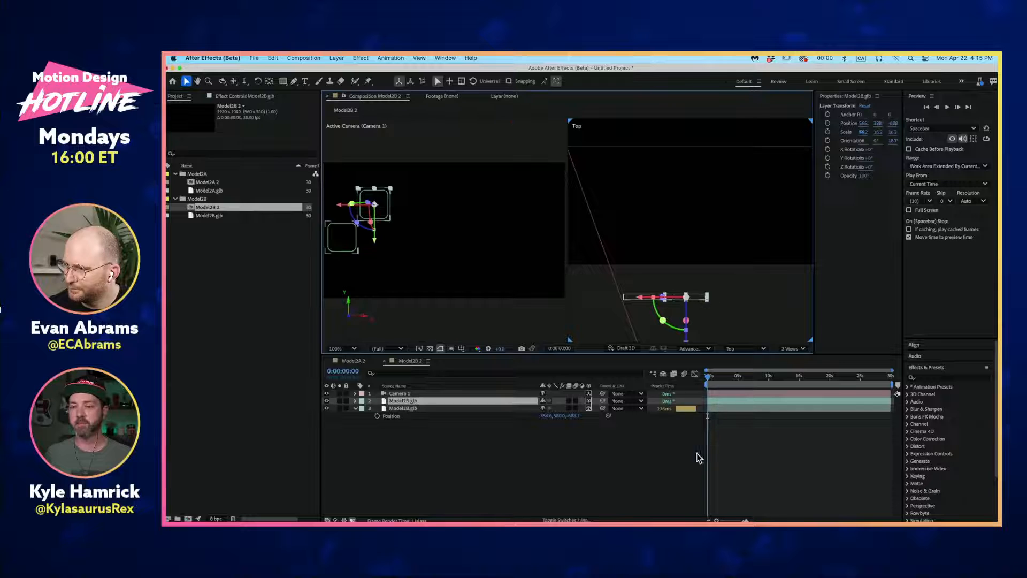
click(698, 455)
Step: Change the Top view to a Front view and frame both squares in it
click(805, 348)
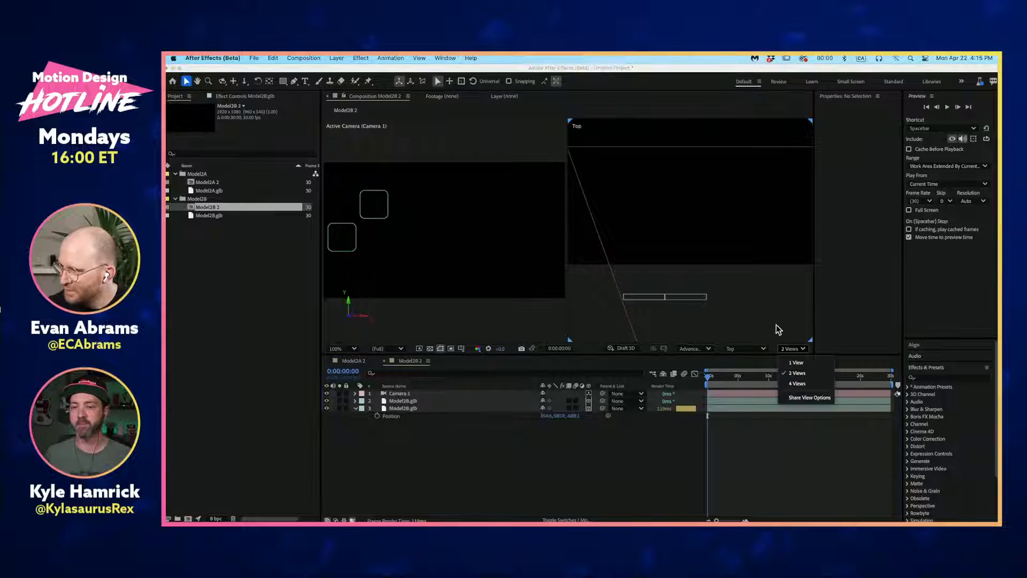
click(771, 331)
click(746, 348)
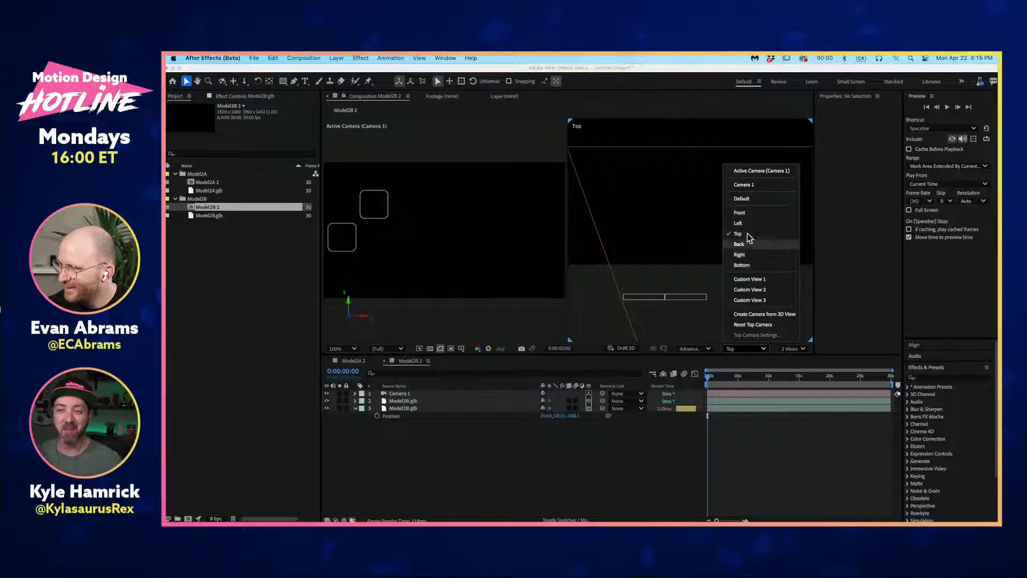
click(748, 213)
key(h)
drag(683, 184, 690, 206)
key(v)
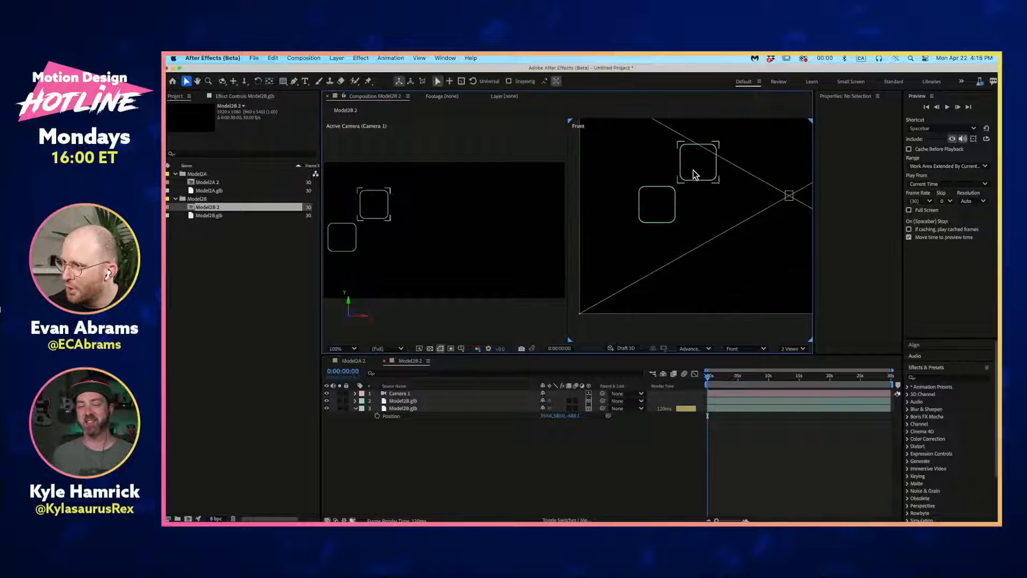
Step: Move the mirrored Model2B.glb copy to about X 520, Y 417 so its lower-left corner meets the original square's upper-right corner
click(692, 170)
scroll(691, 171, up, 1)
click(649, 230)
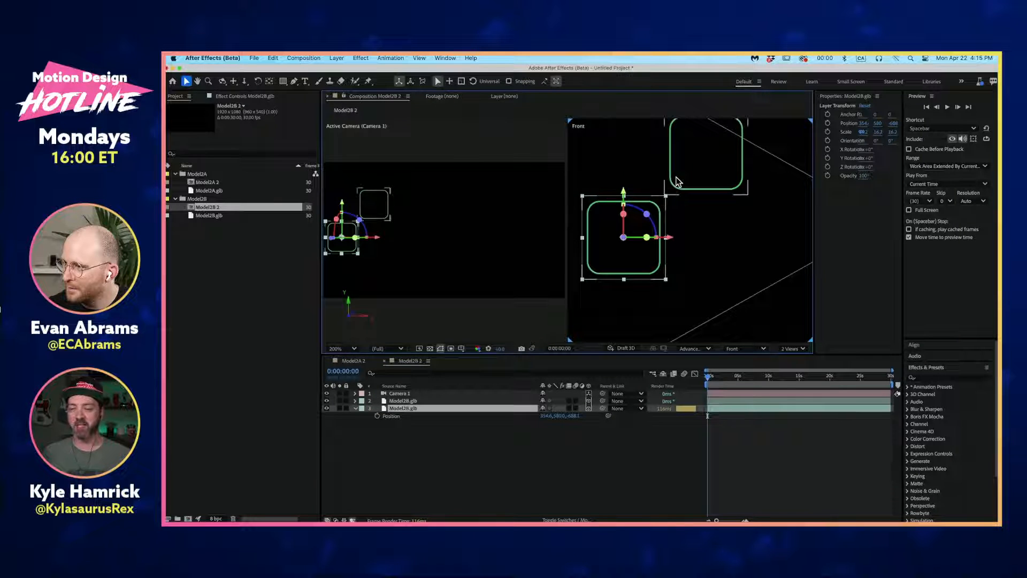
click(691, 184)
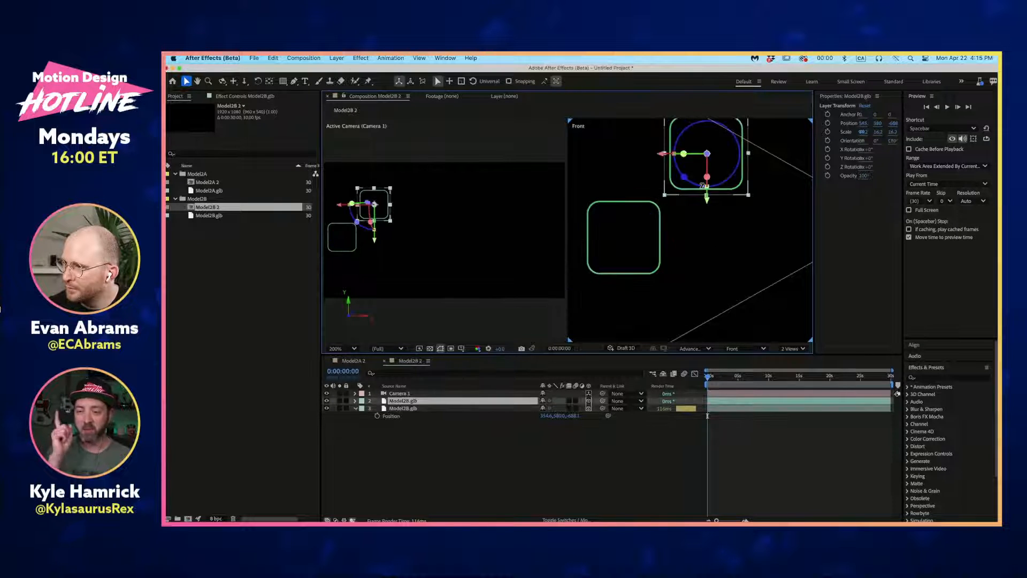
click(642, 220)
click(689, 171)
drag(686, 175, 712, 182)
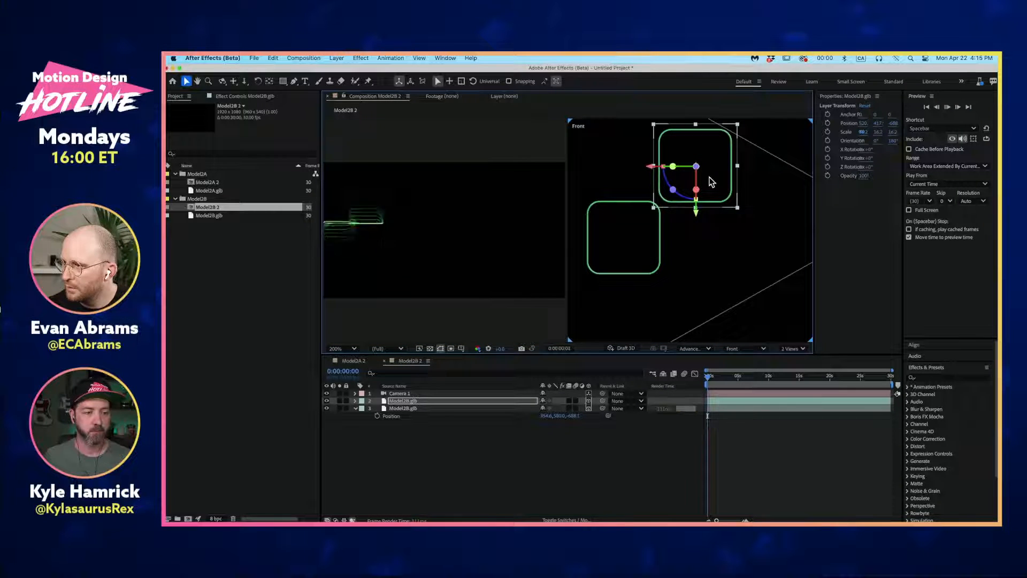
Step: Preview both corner-aligned loops from 0:00:00:00 with nothing selected and check how the squares meet
key(space)
drag(718, 376, 748, 378)
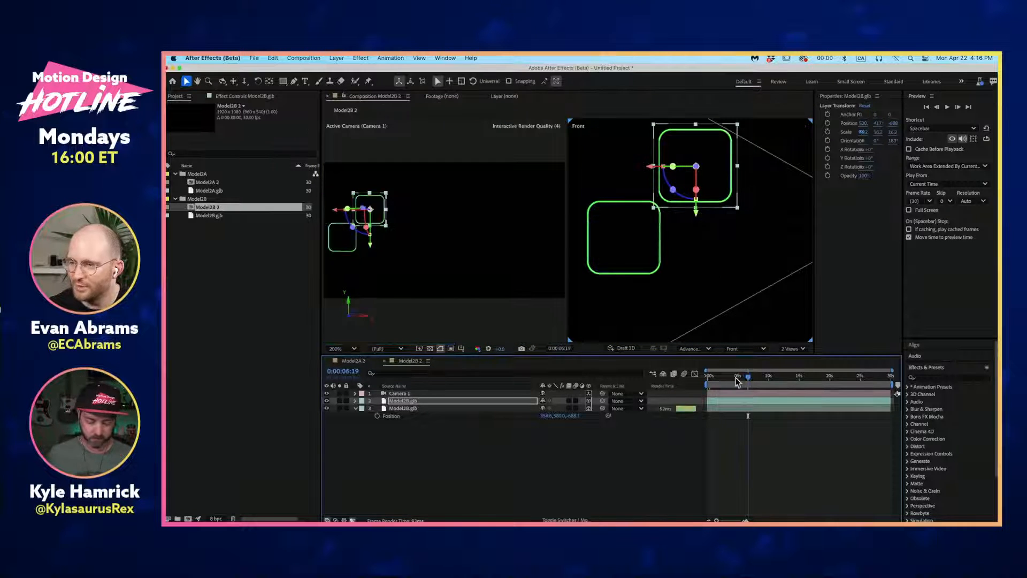
click(659, 453)
click(677, 419)
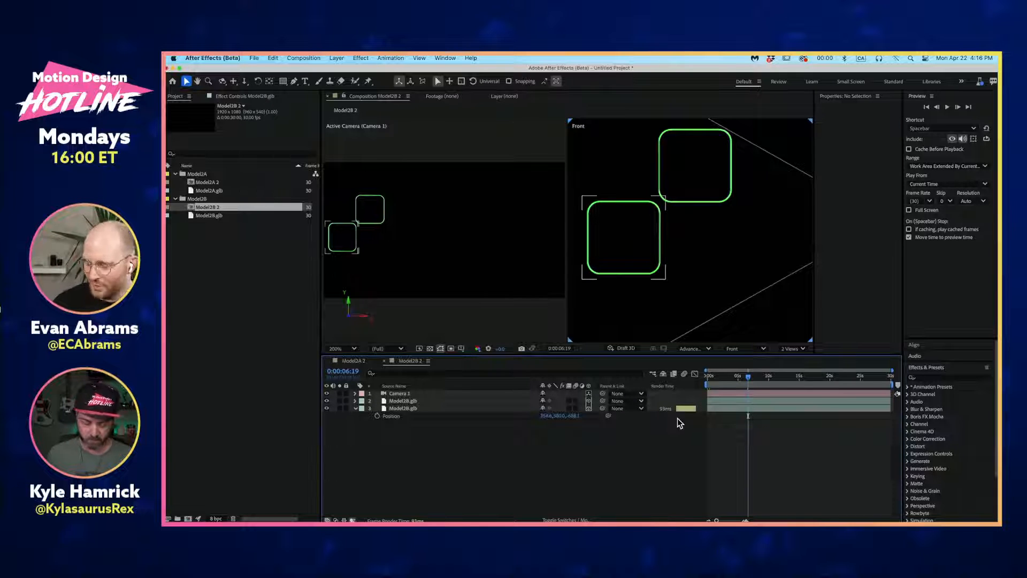
key(Home)
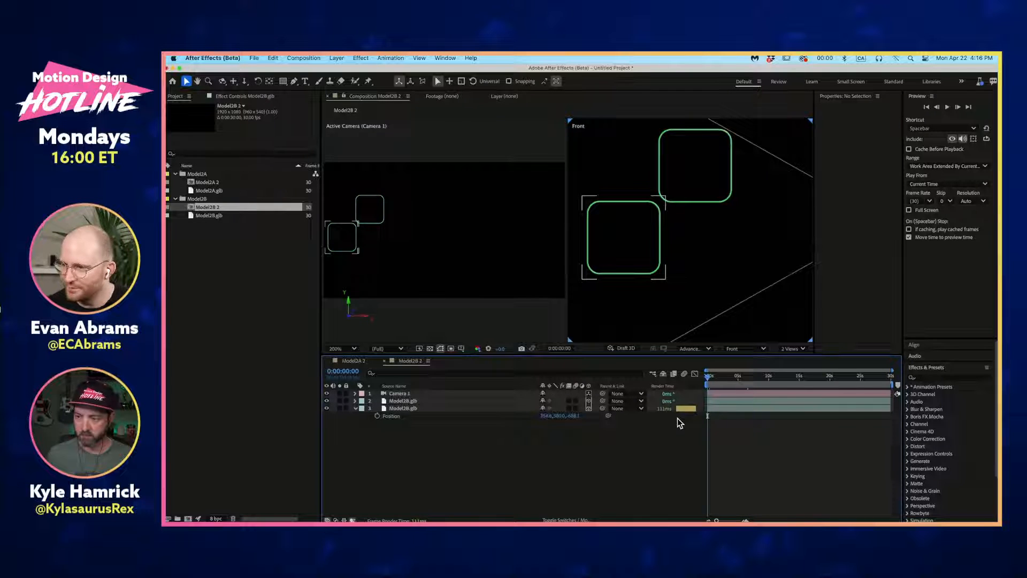
key(space)
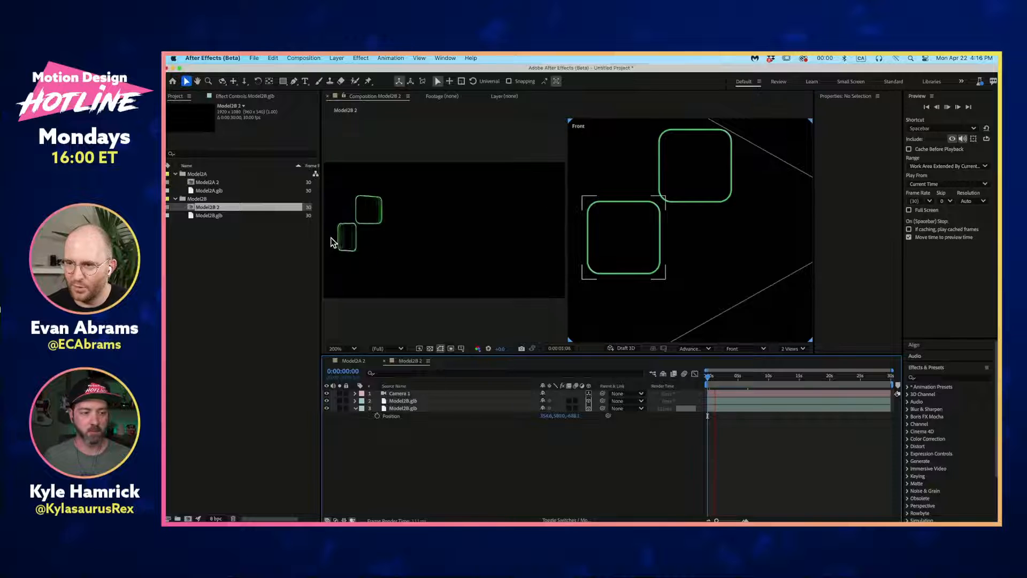
click(717, 440)
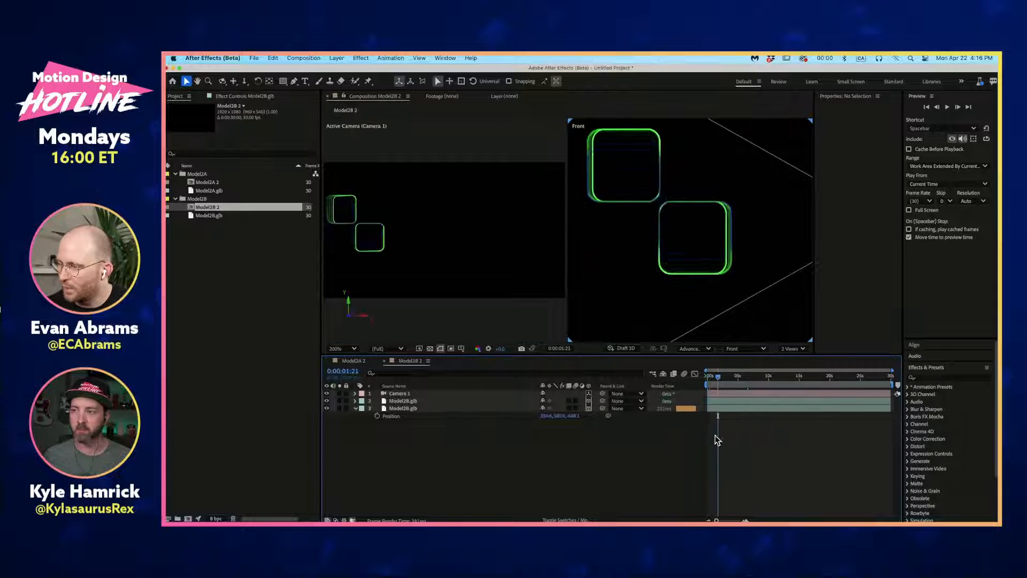
Step: Pre-compose both Model2B.glb layers into a new composition named Pair, moving all attributes
drag(414, 189, 481, 191)
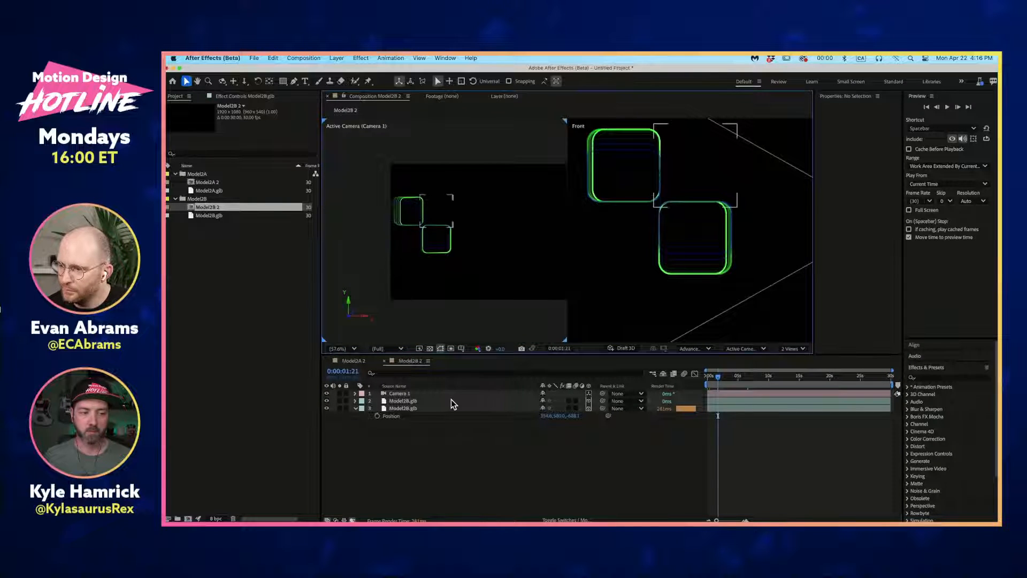
click(451, 401)
shift+click(451, 406)
key(super+shift+c)
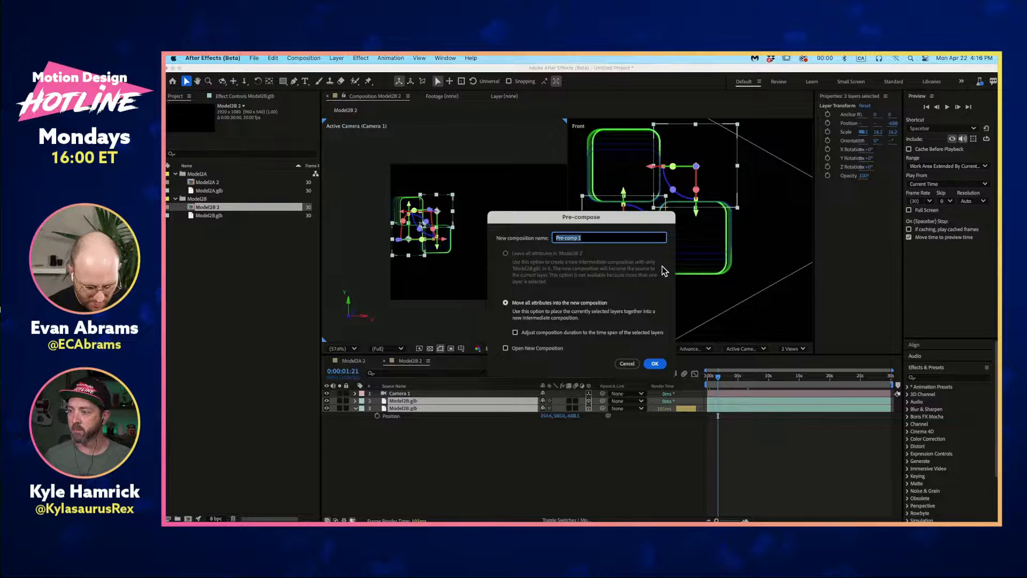
text(Pair)
key(Return)
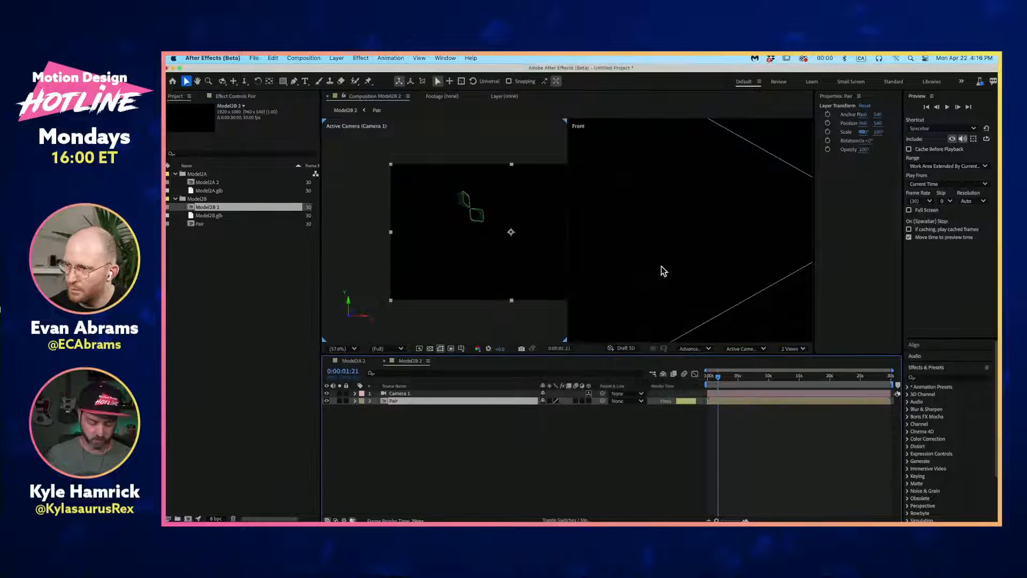
Step: Enable Collapse Transformations and the 3D switch on the Pair layer and select it
click(589, 408)
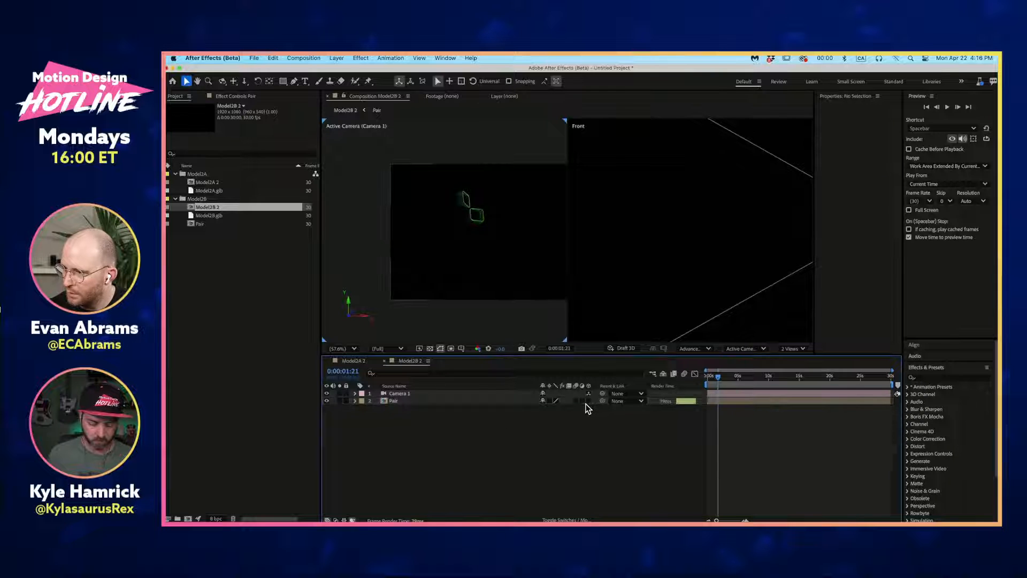
click(549, 401)
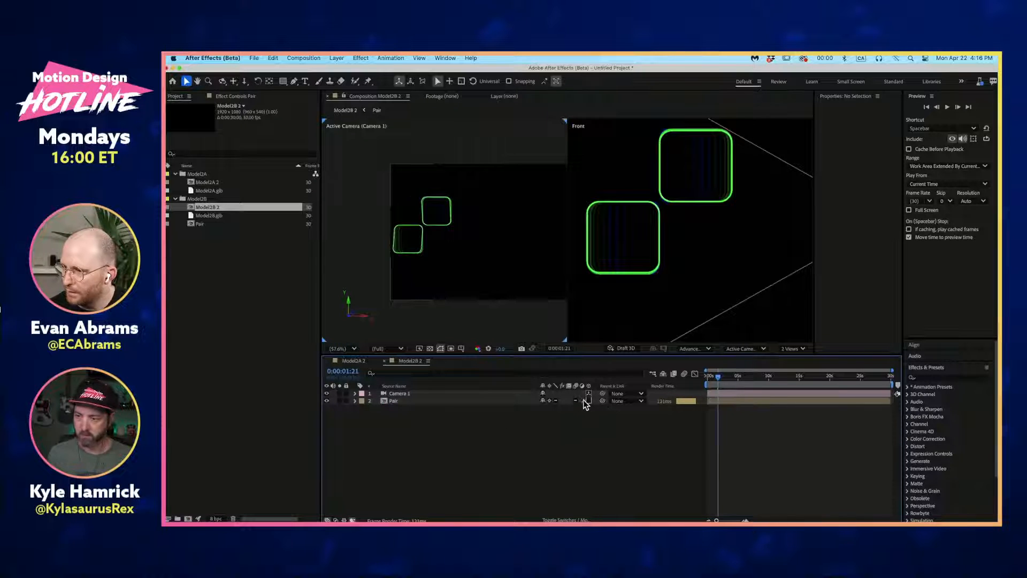
click(446, 212)
Step: Move the Pair layer up to Y position 370 and preview its loop
key(space)
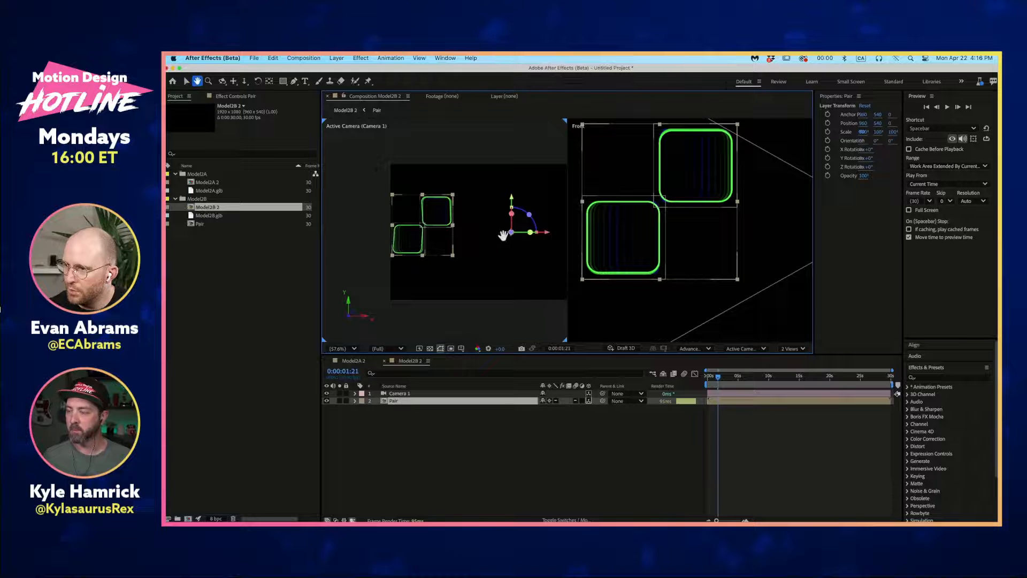
drag(504, 234, 483, 195)
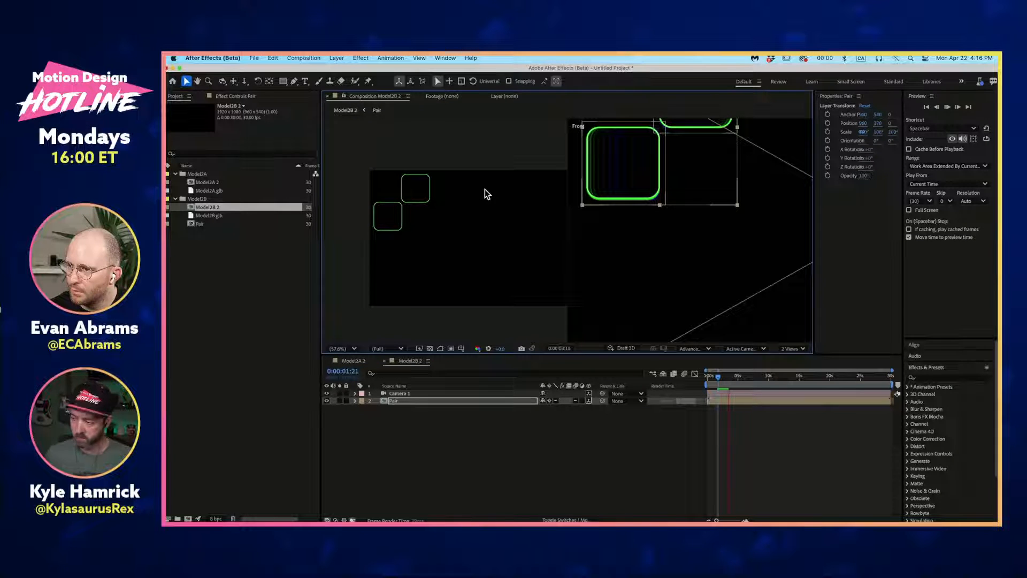
key(space)
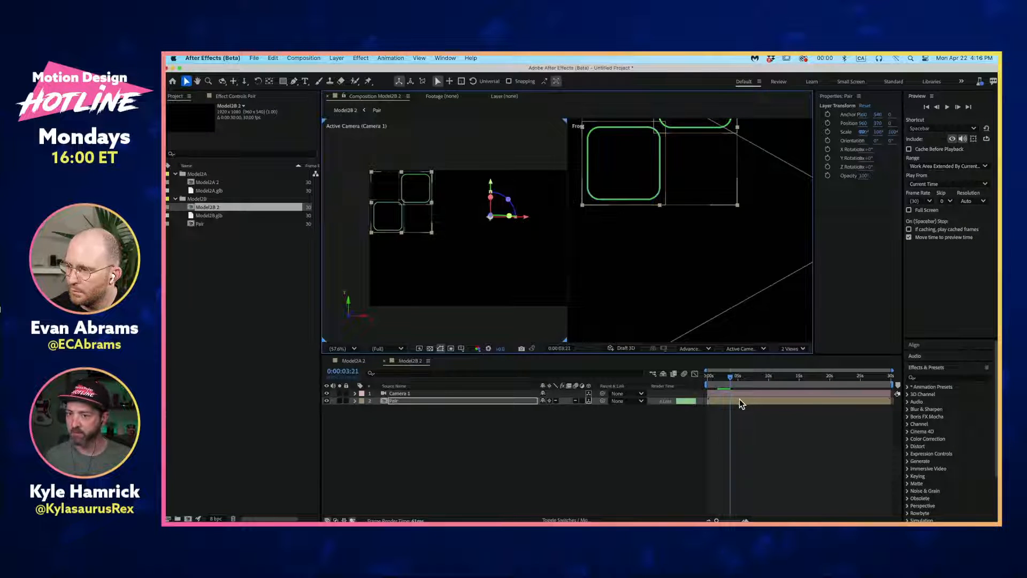
Step: Open the Pair precomp and reveal the modified properties of both Model2B.glb layers, including Time Remap
click(740, 400)
click(730, 377)
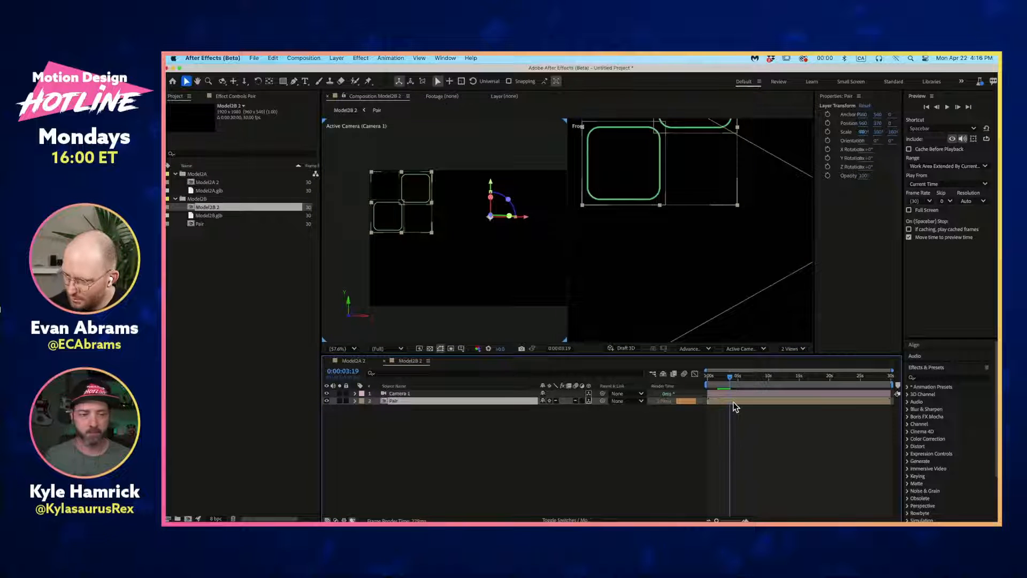
double_click(733, 400)
key(u)
key(u)
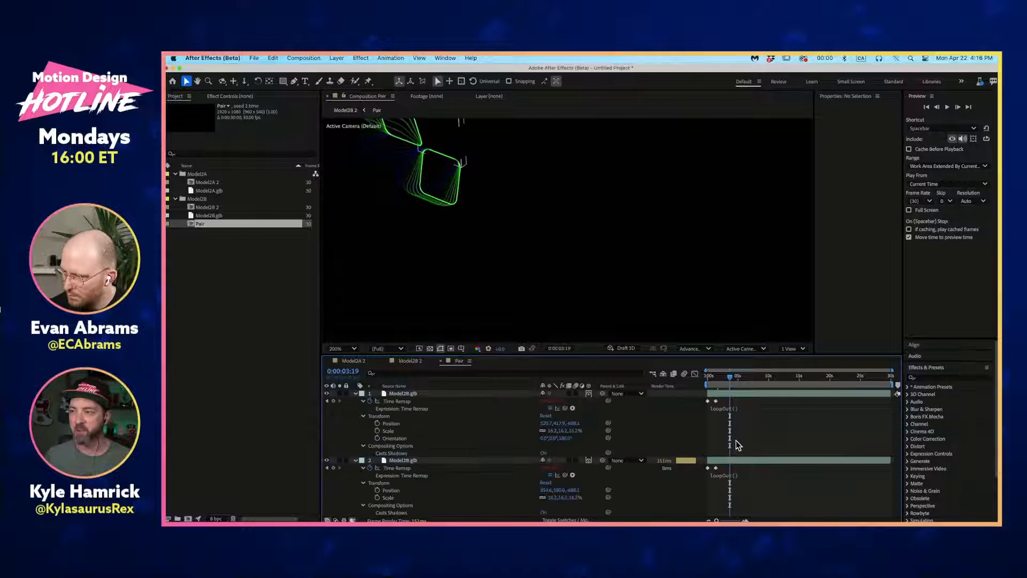
Step: Return to the Model2B 2 composition at 0:00:00:00, fit more of the camera view and preview the Pair loop
drag(729, 378, 516, 419)
key(Tab)
click(711, 419)
click(457, 436)
scroll(413, 232, down, 2)
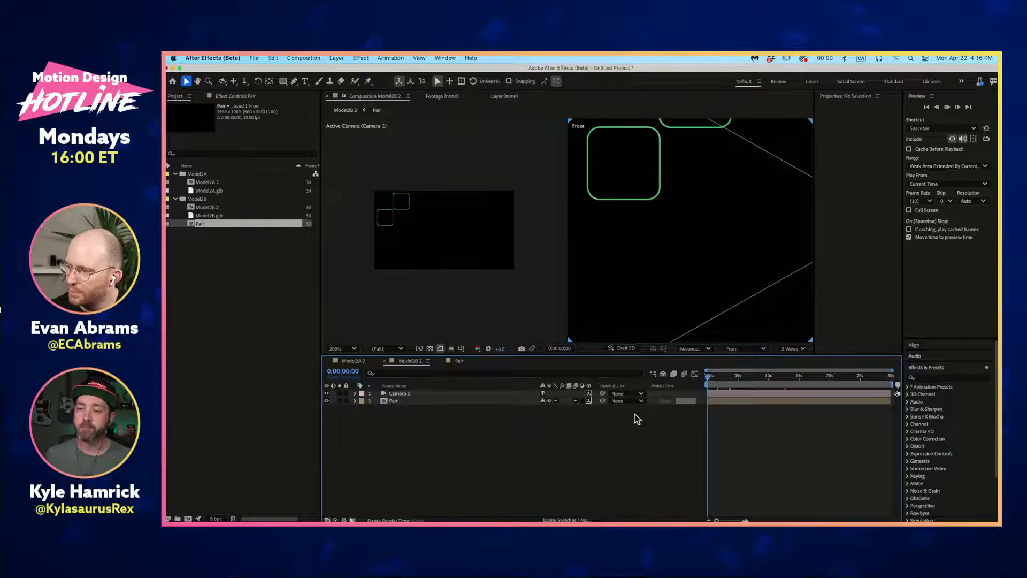
key(space)
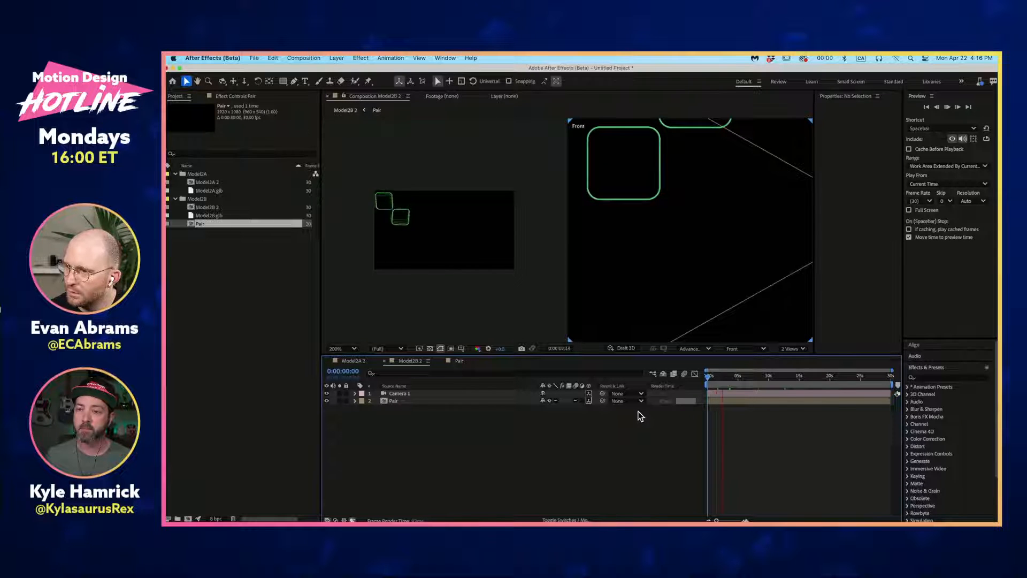
key(space)
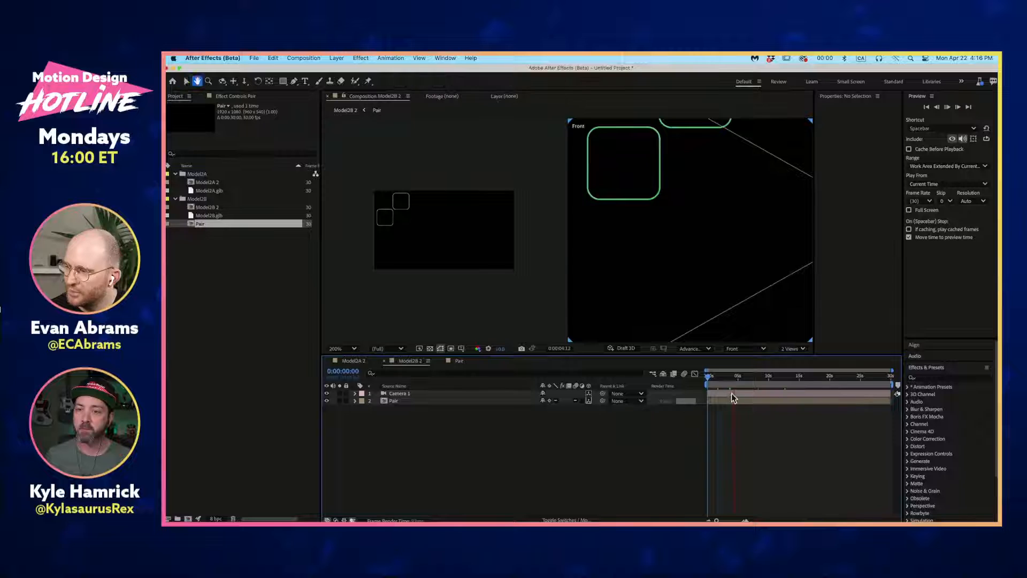
Step: Try the Pair layer with Collapse Transformations off during playback and switch it back on
click(401, 400)
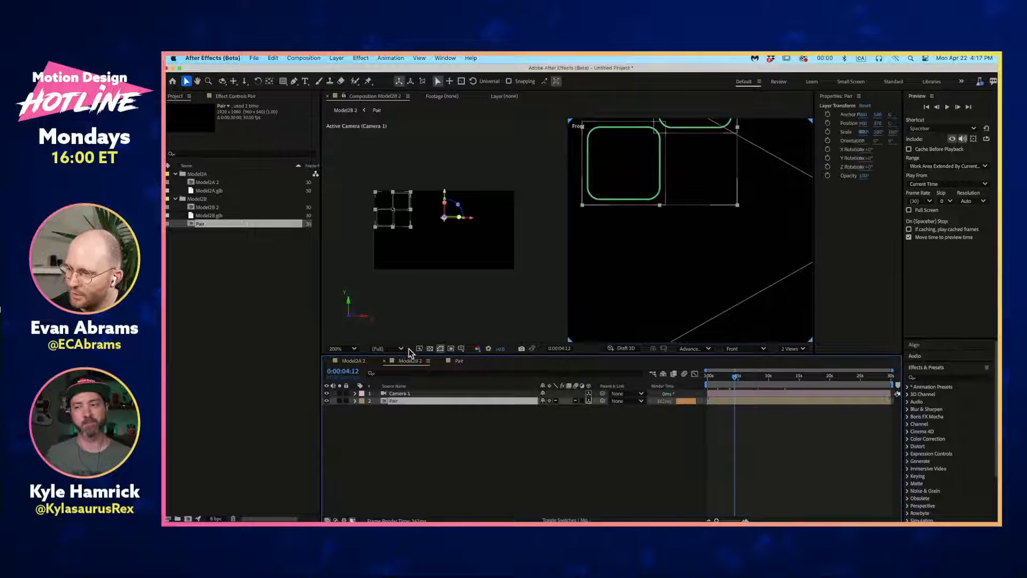
click(549, 401)
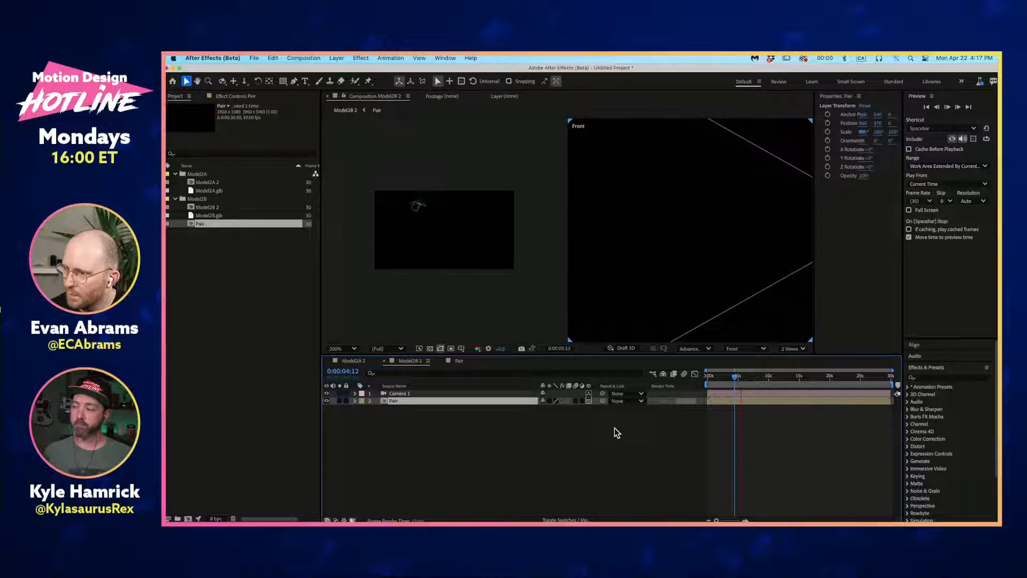
click(550, 401)
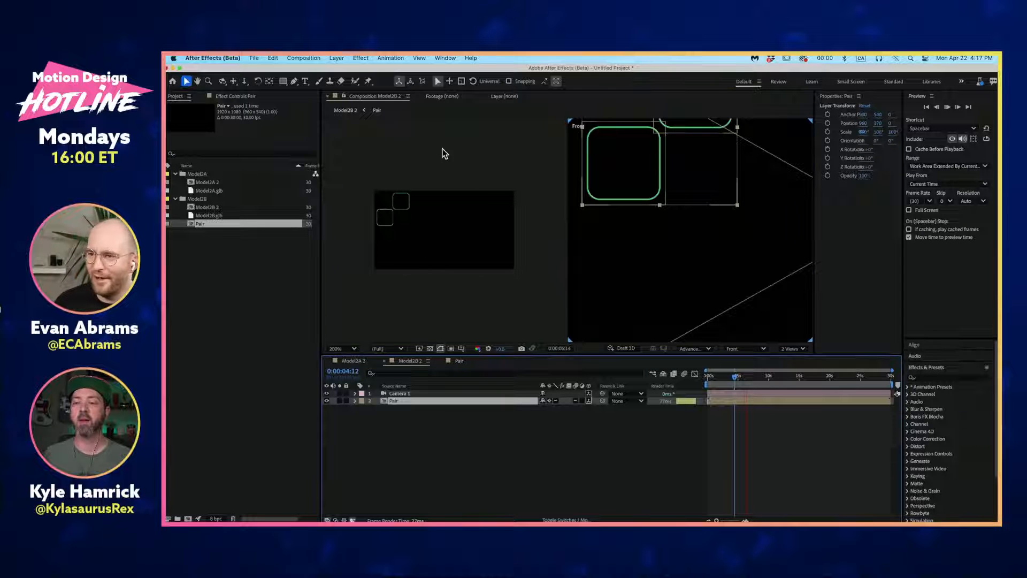
Step: Switch the viewer back to the 1 View layout and preview the Pair loop from 0:00:00:00 with nothing selected
click(793, 349)
click(805, 357)
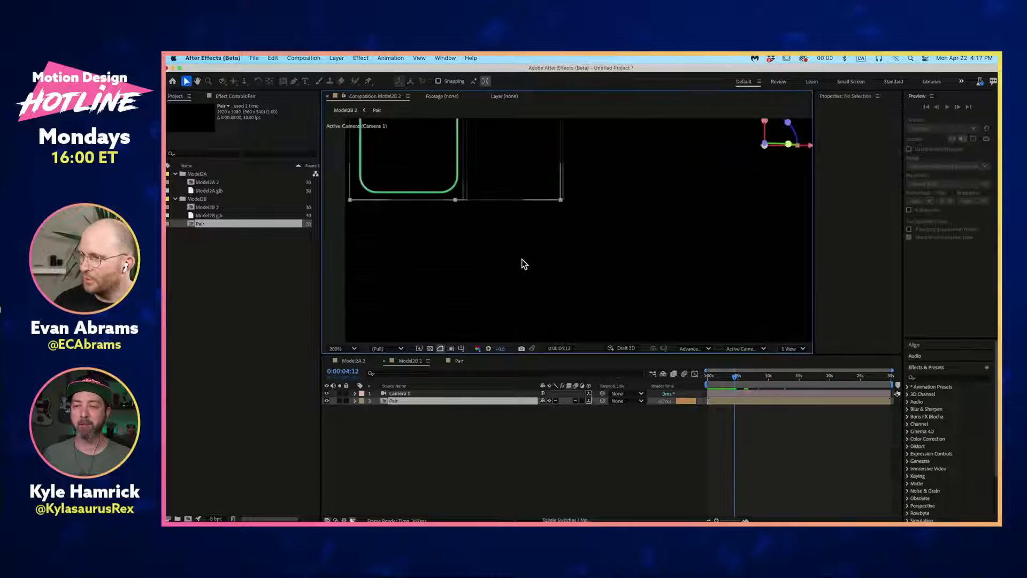
scroll(522, 259, down, 1)
click(700, 449)
drag(754, 375, 637, 388)
key(space)
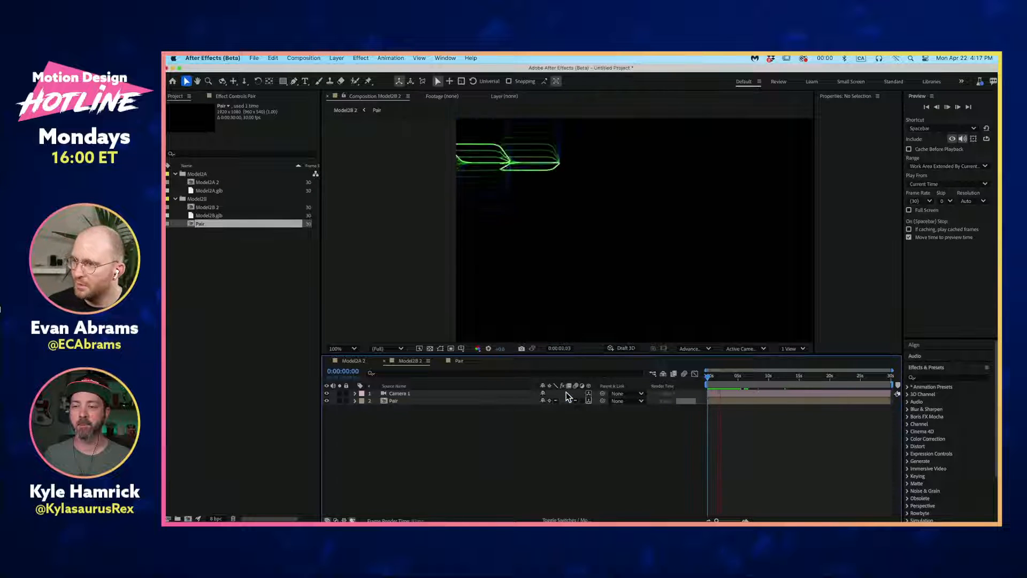
key(space)
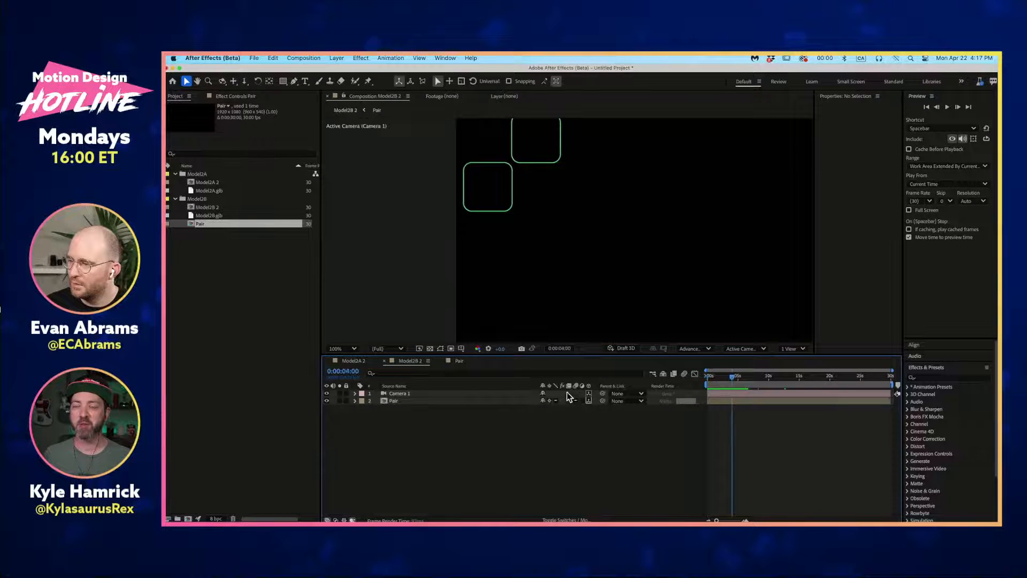
Step: Show only the Position property of the Pair layer and scrub its loop to 0:00:06:02
click(405, 403)
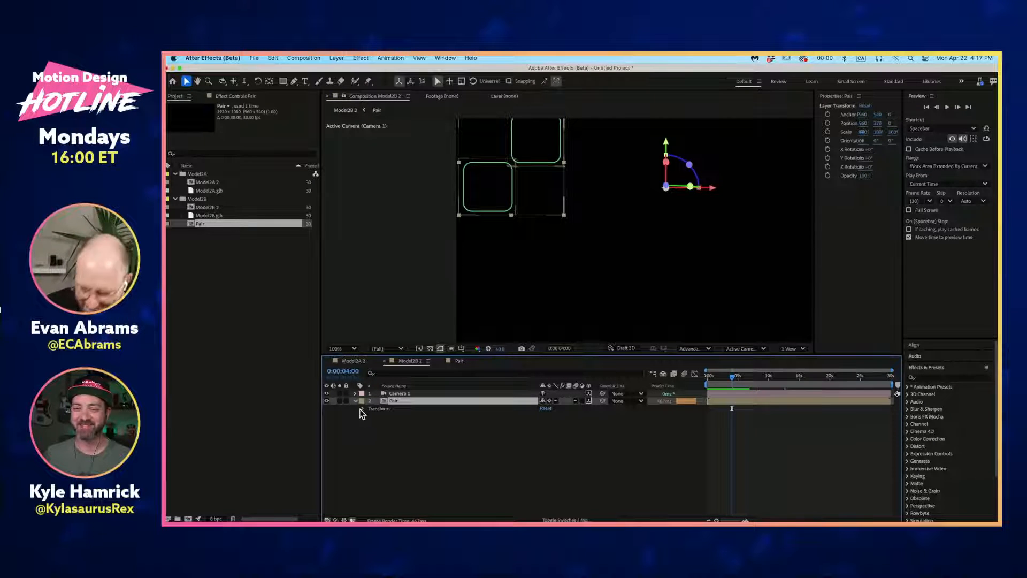
click(364, 409)
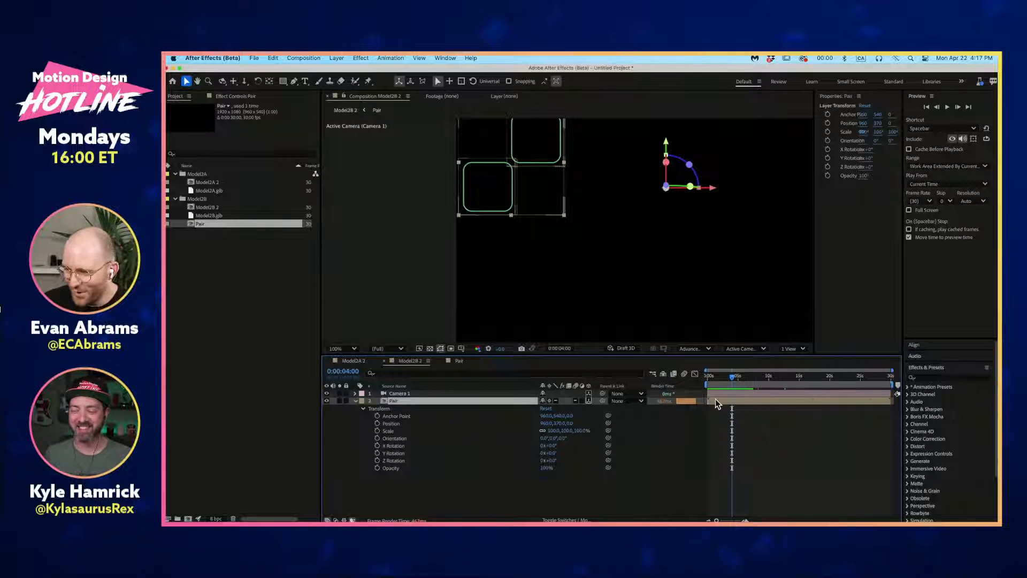
key(p)
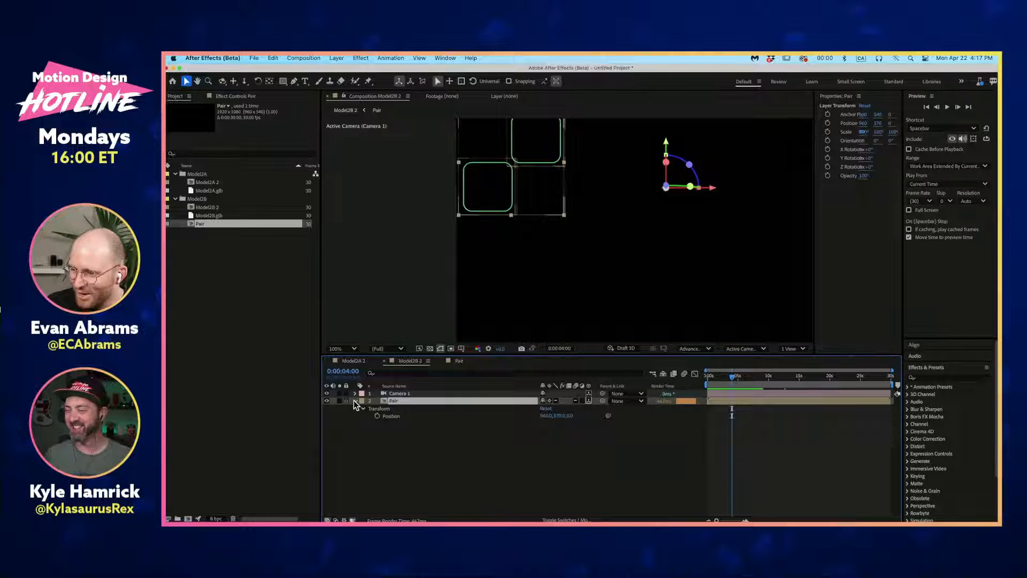
drag(723, 379, 744, 383)
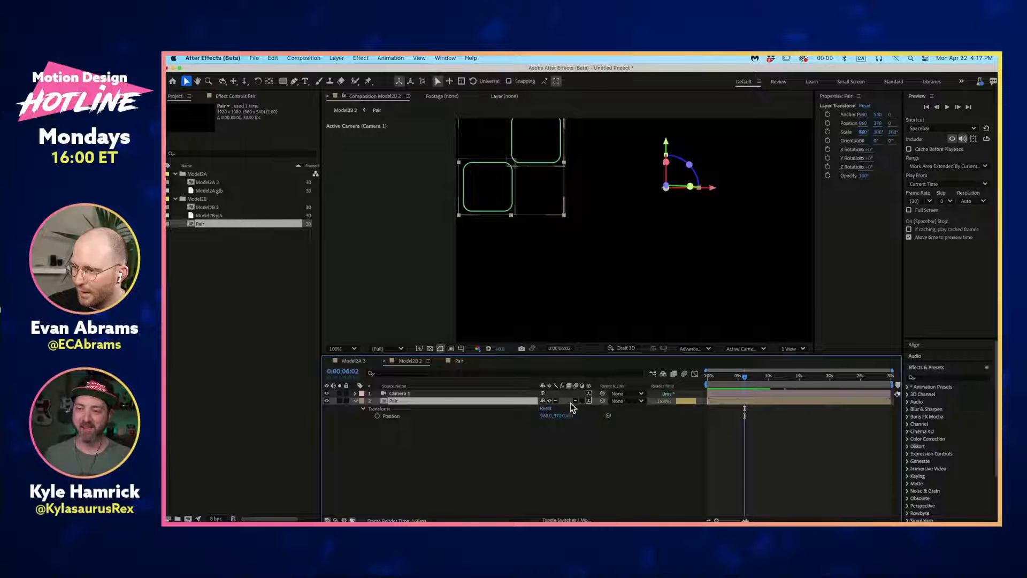
Step: Try the Pair layer in 2D and with Collapse Transformations off while scrubbing, and make it 3D again
click(588, 401)
drag(714, 377, 801, 374)
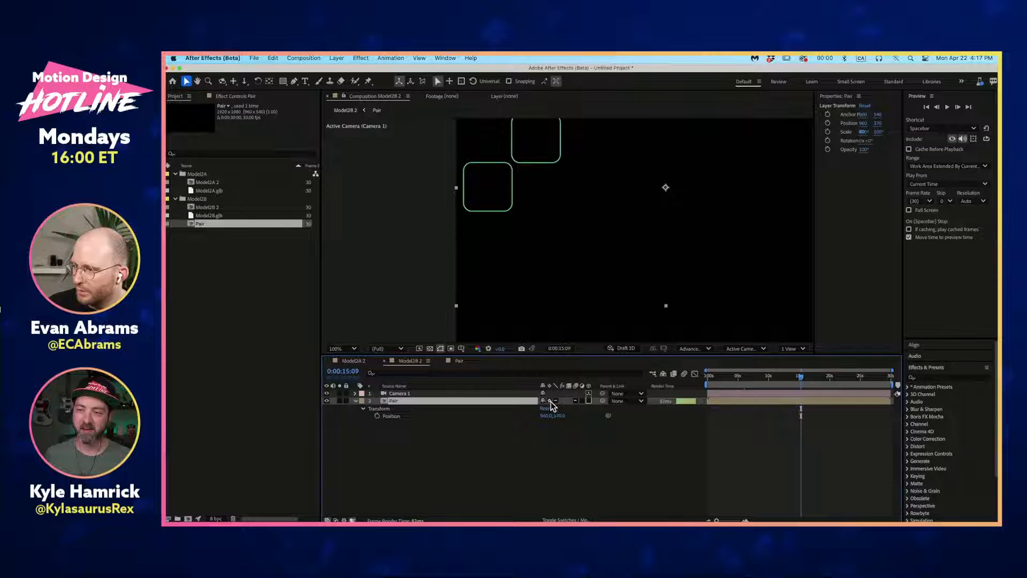
click(550, 401)
drag(712, 376, 788, 378)
click(588, 401)
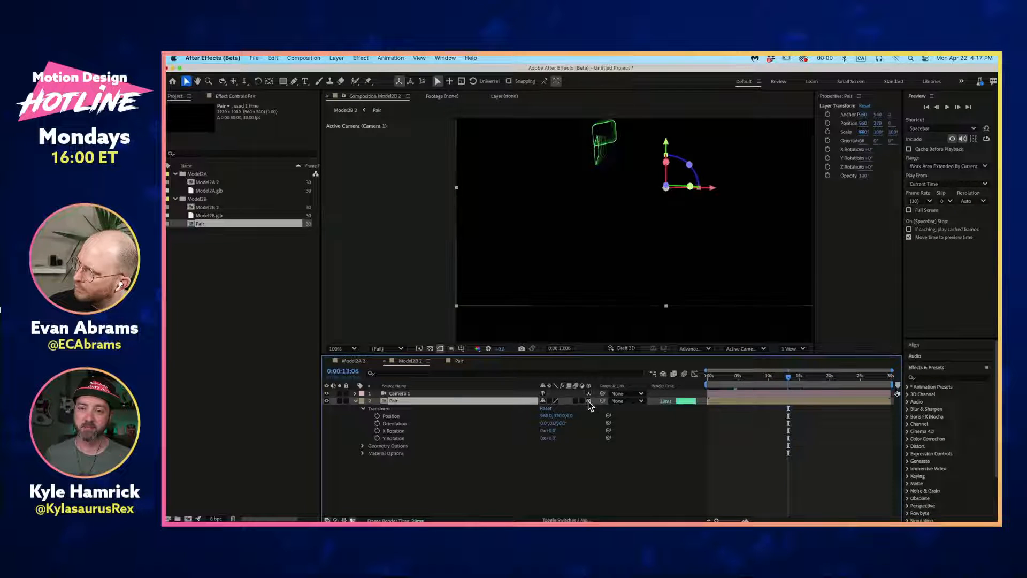
Step: Move the Pair layer to about 1048, 646, try turning it about Y, and switch it to 2D at 0:00:00:00
scroll(727, 246, down, 2)
drag(659, 272, 661, 269)
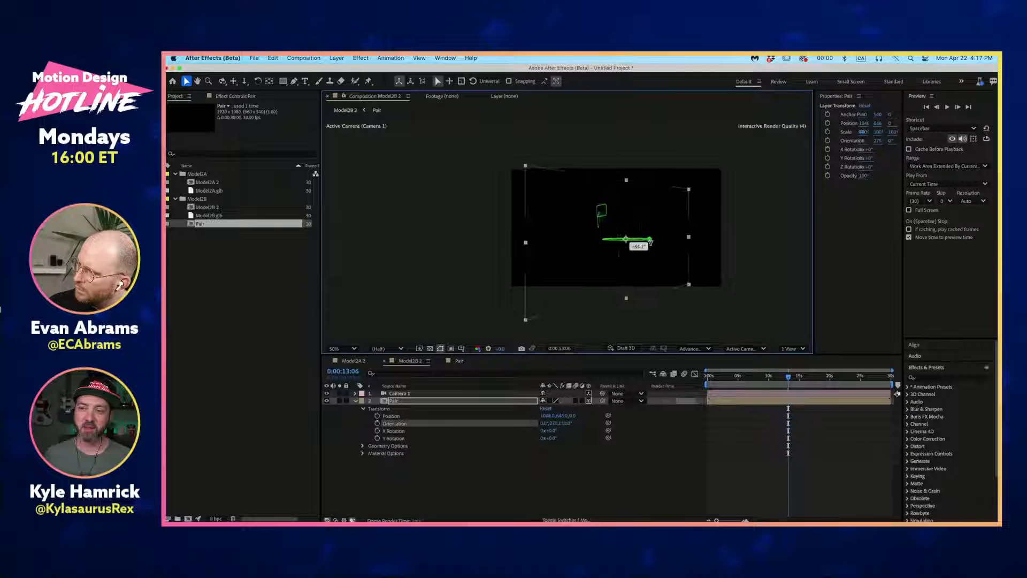
click(729, 378)
drag(718, 377, 689, 385)
click(589, 401)
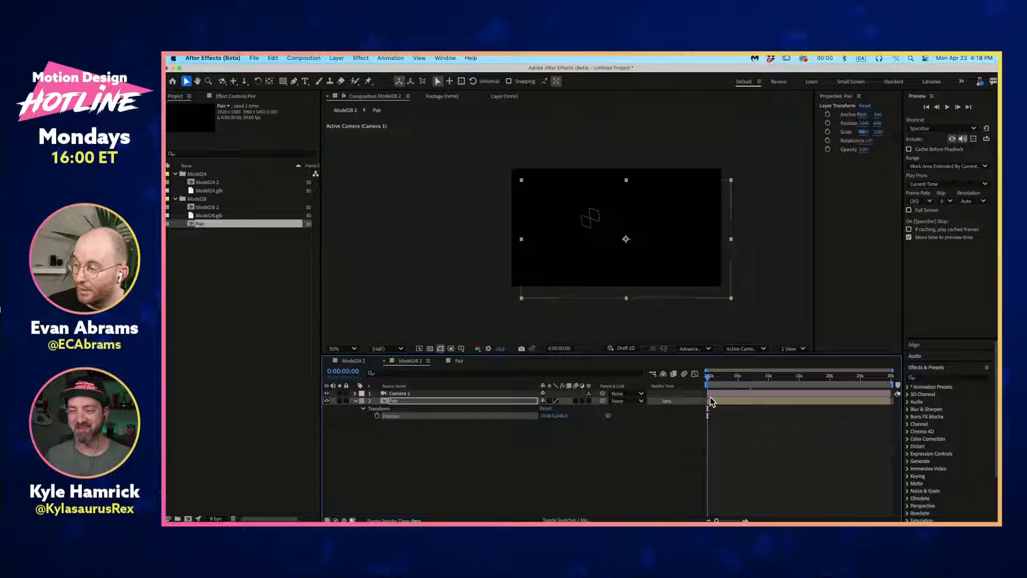
Step: Open the Pair precomp and examine the position and rotation properties of both Model2B.glb layers
double_click(711, 401)
scroll(495, 236, down, 1)
key(super+a)
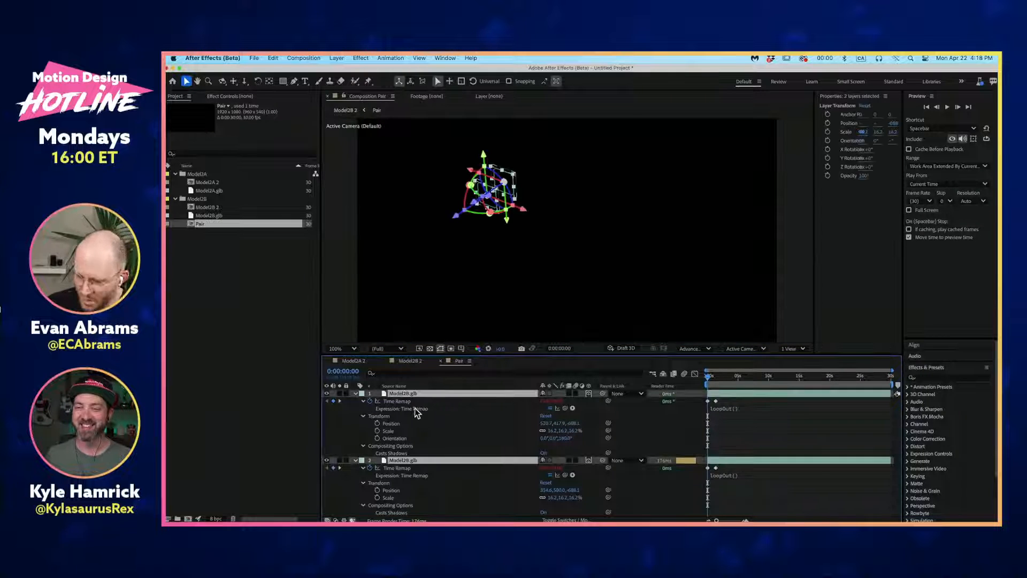
key(u)
key(p)
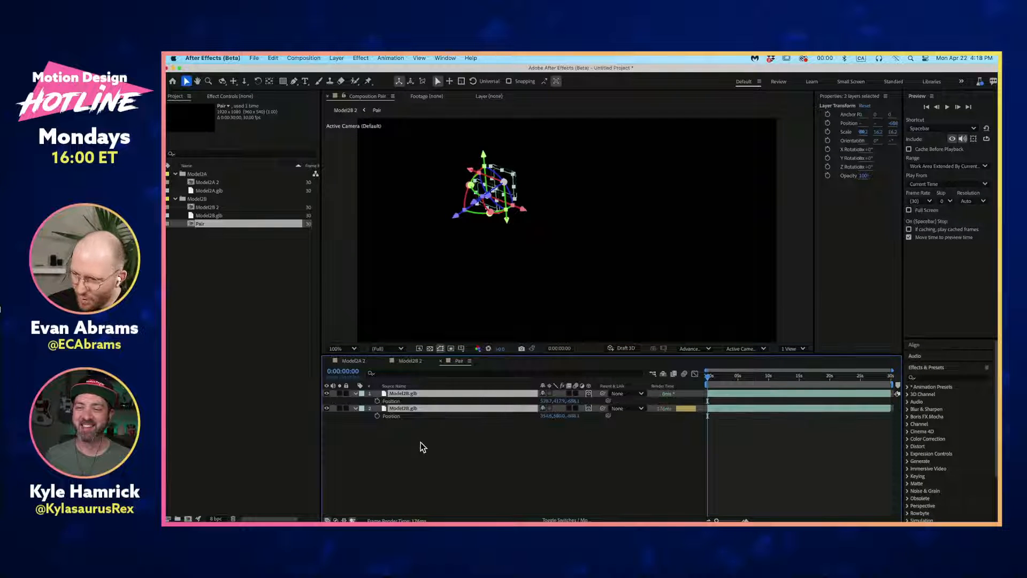
key(r)
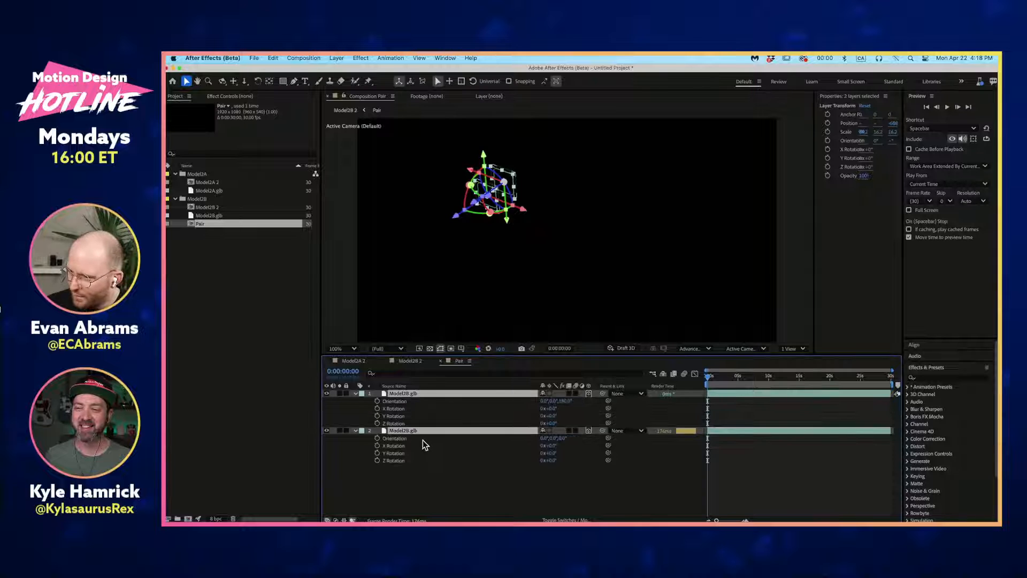
click(466, 481)
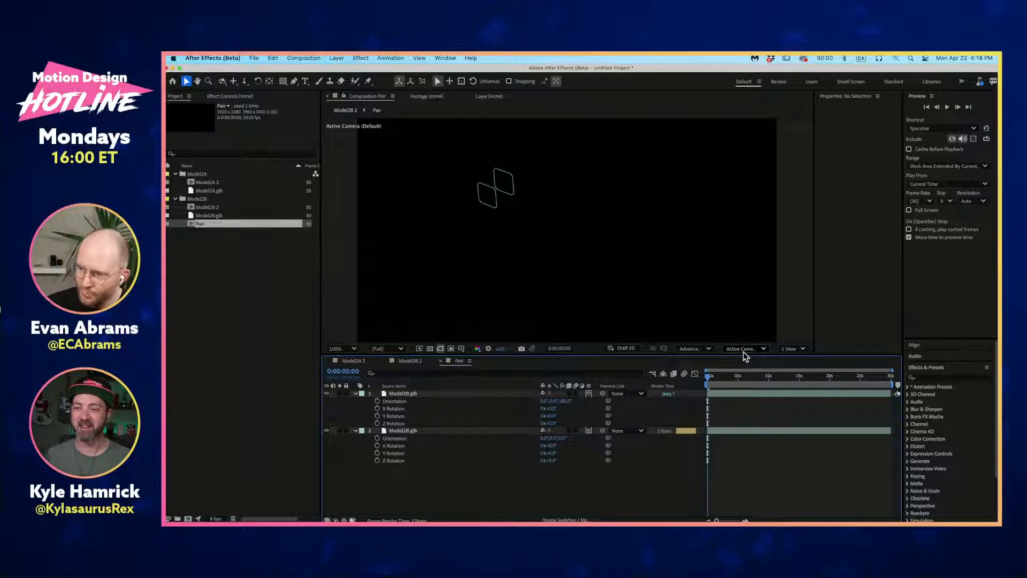
Step: Add a one-node 50mm camera named Camera 1 to the Pair composition
right_click(672, 465)
mouse_move(701, 410)
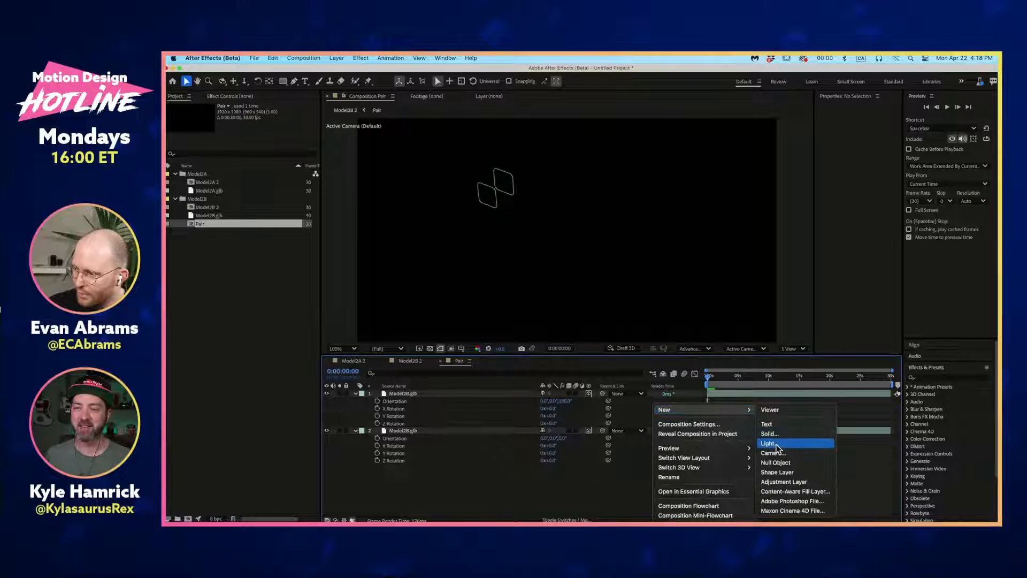
click(779, 453)
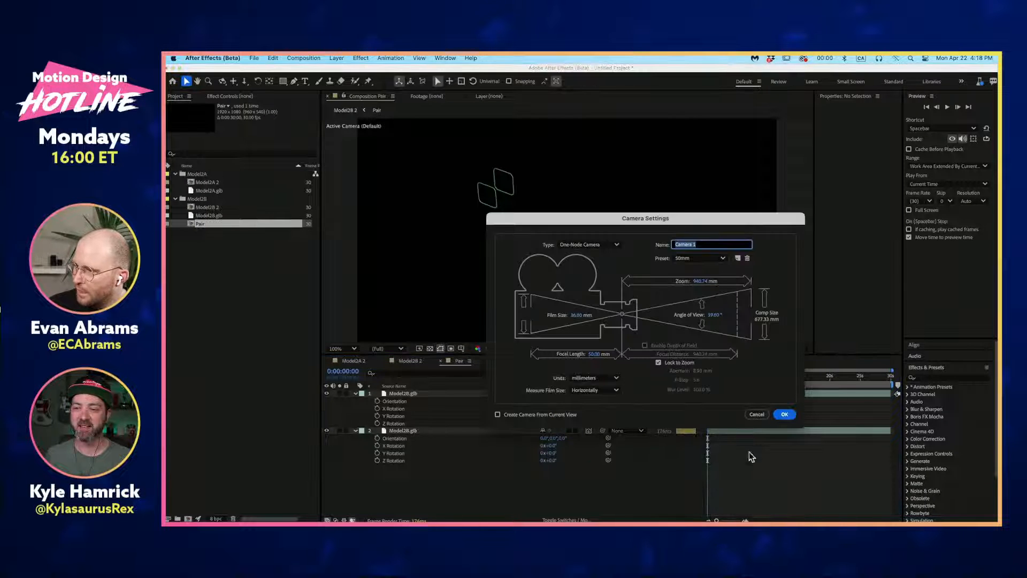
click(794, 414)
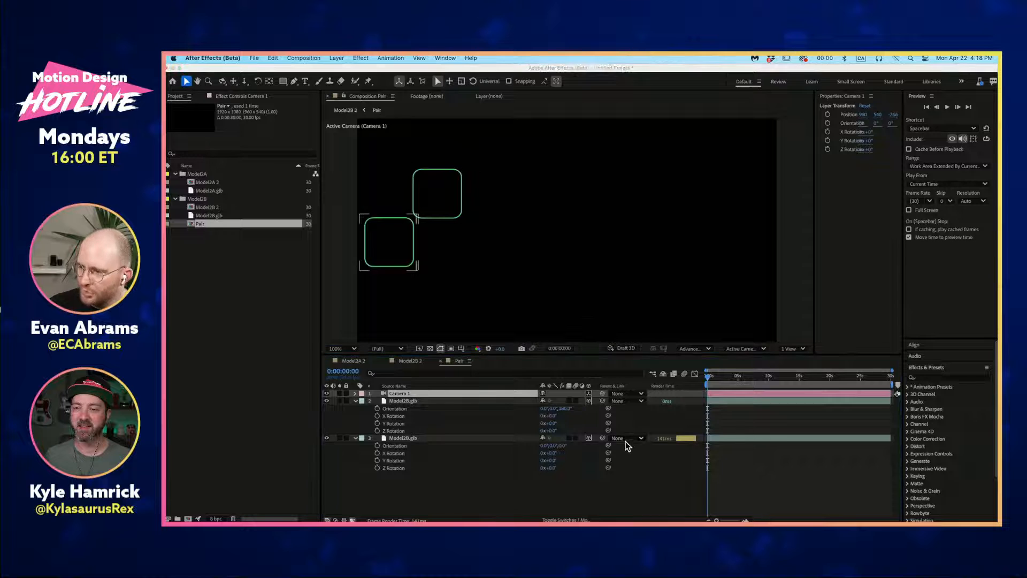
Step: In the Model2B 2 composition, hide Camera 1 and restore the Pair layer's 3D and Collapse Transformations switches
click(582, 443)
key(p)
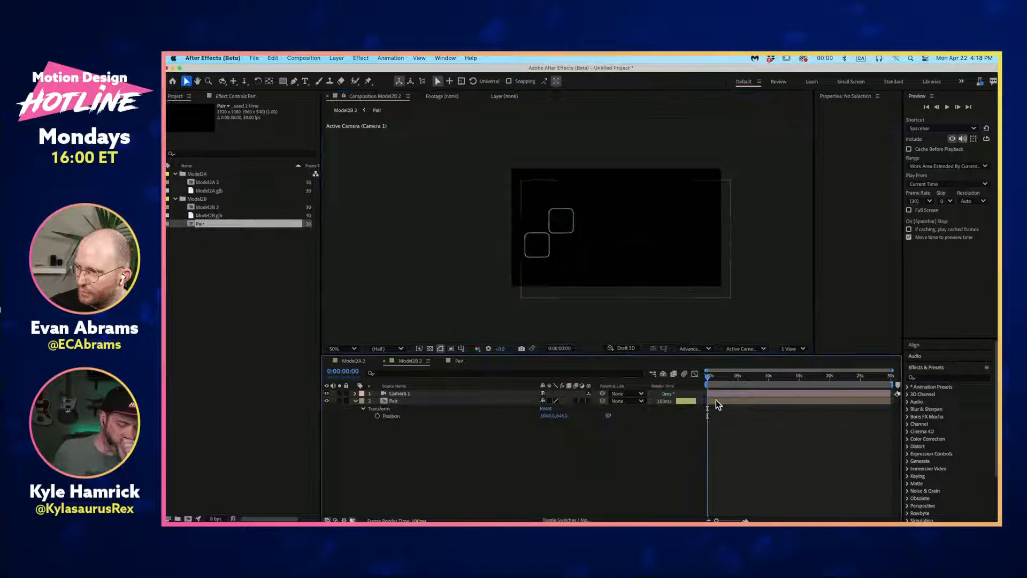
click(326, 393)
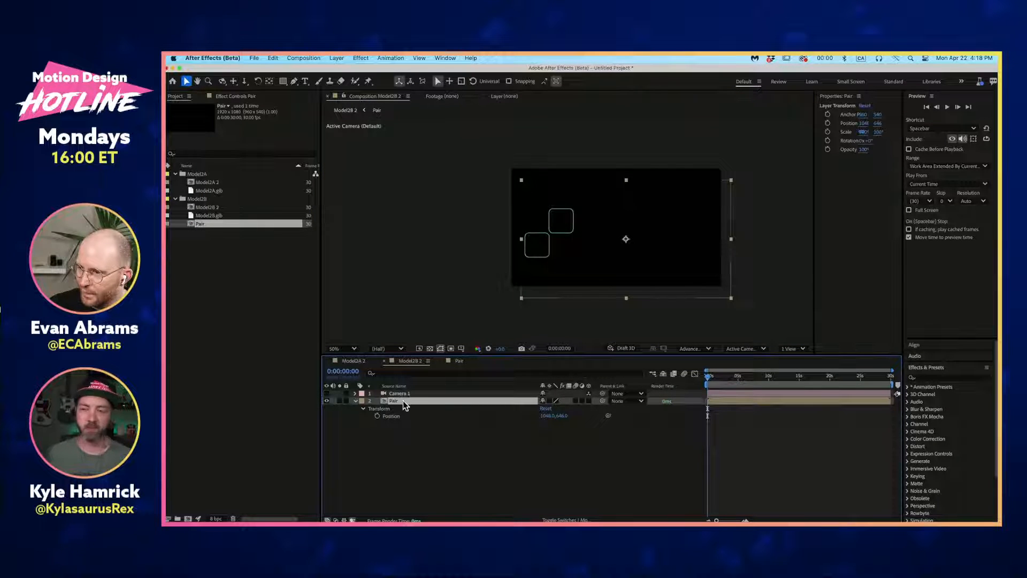
click(589, 401)
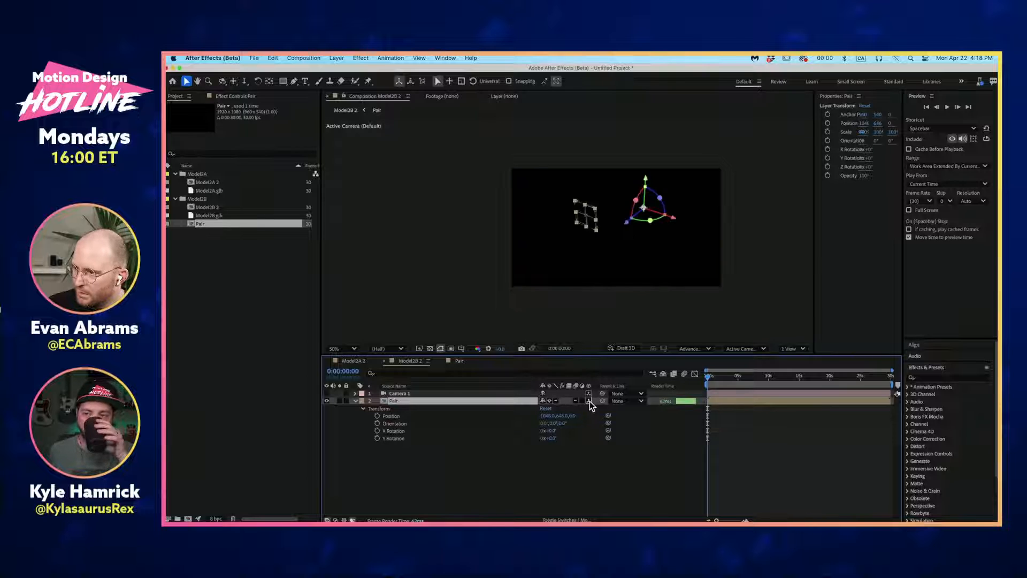
click(554, 492)
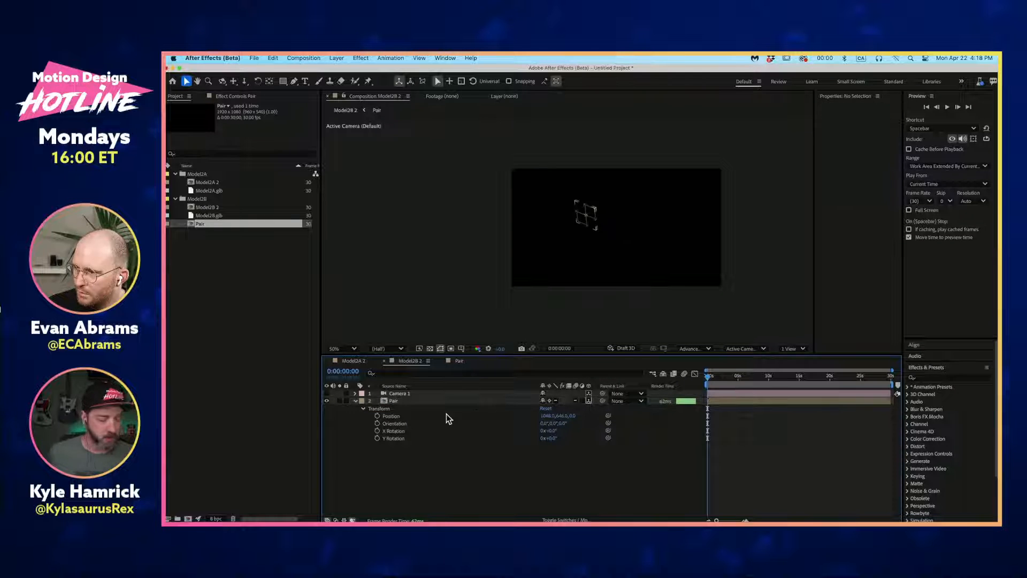
Step: Turn Camera 1 back on in Model2B 2 and preview the Pair loop from 0:00:00:00
click(326, 393)
key(space)
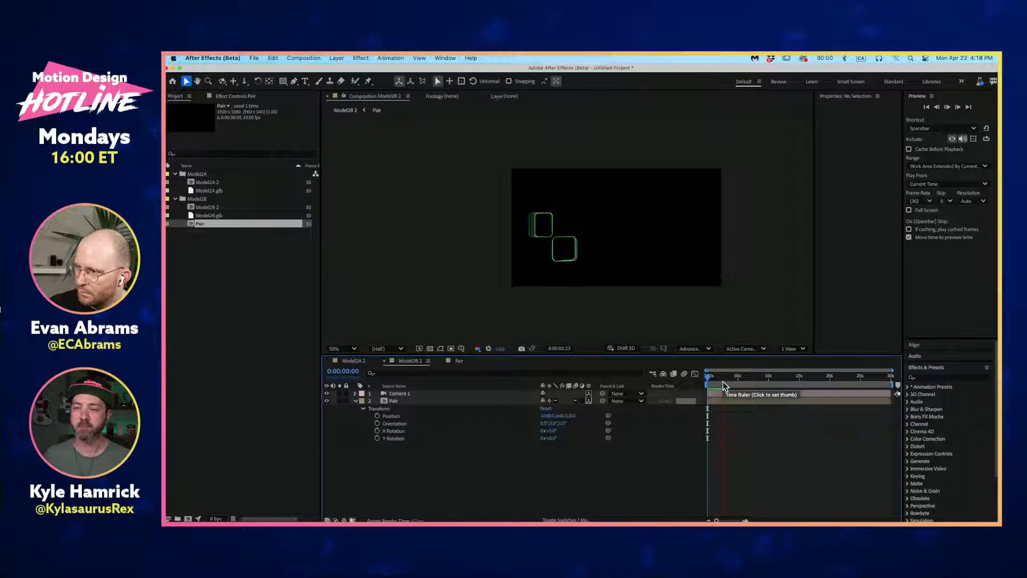
key(space)
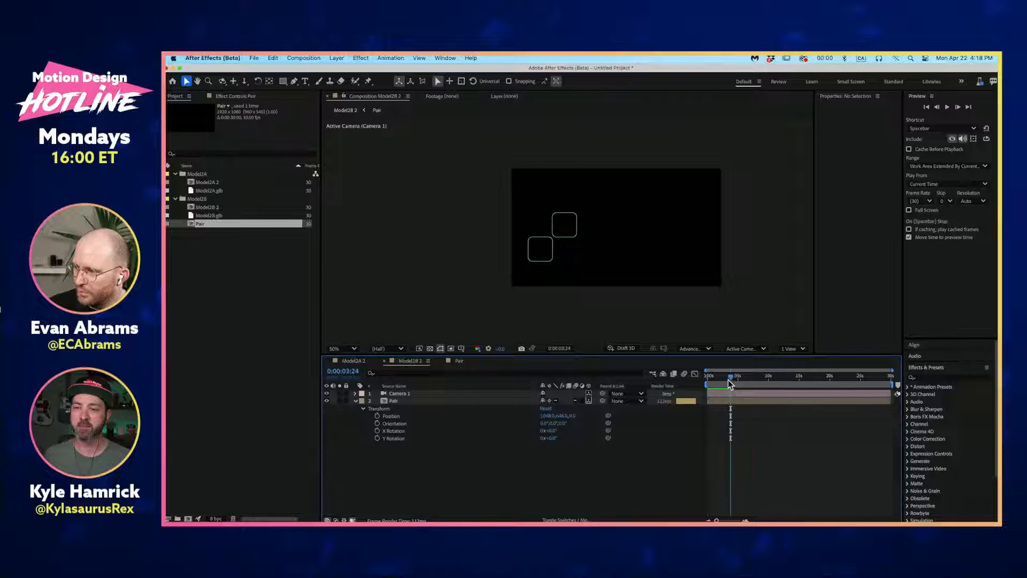
mouse_move(728, 380)
mouse_down()
mouse_move(718, 380)
mouse_move(732, 381)
mouse_up()
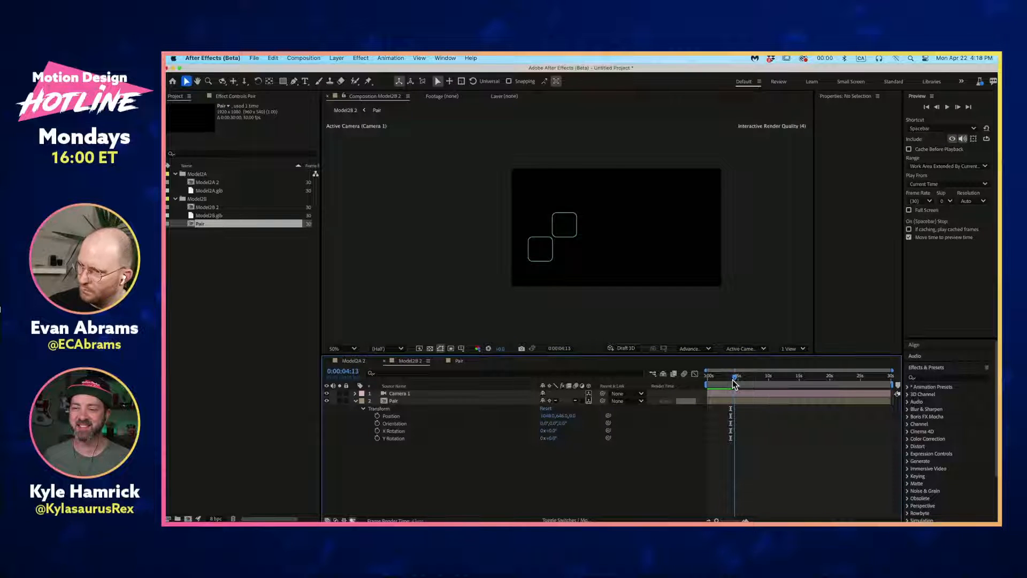
Step: In the Pair precomp, delete the Time Remap keyframes of both Model2B.glb layers
double_click(732, 400)
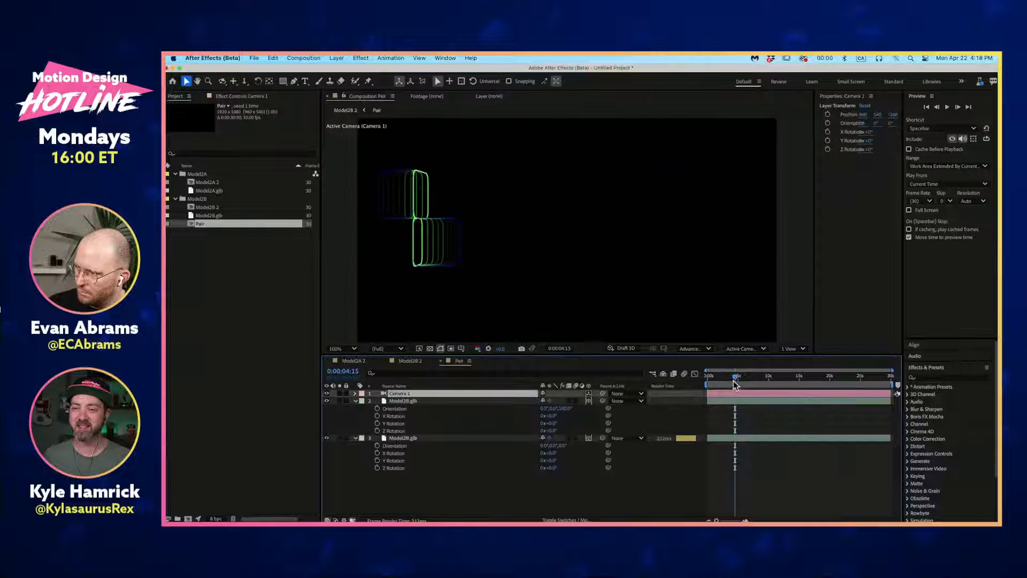
drag(735, 383, 691, 383)
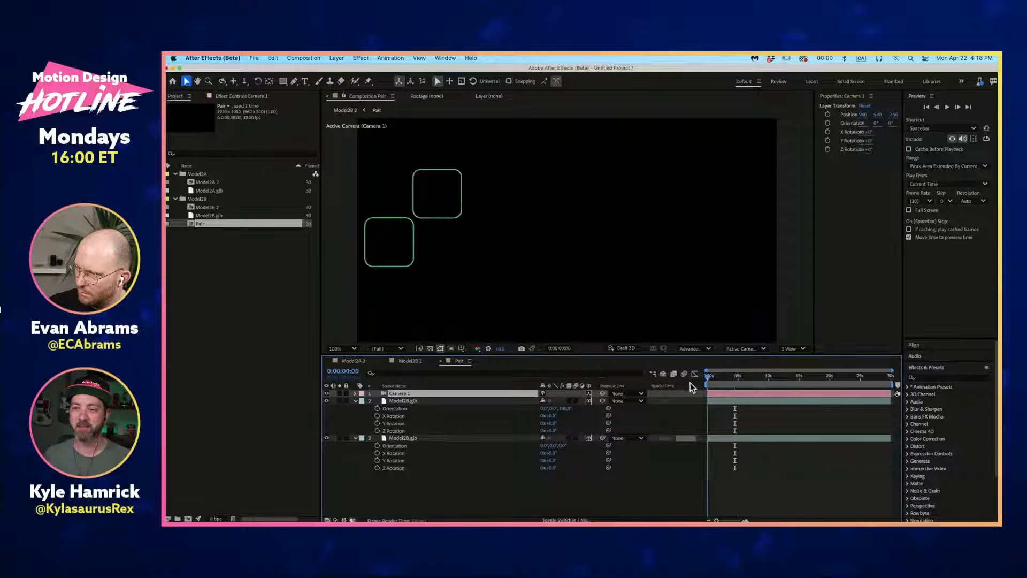
click(722, 470)
key(u)
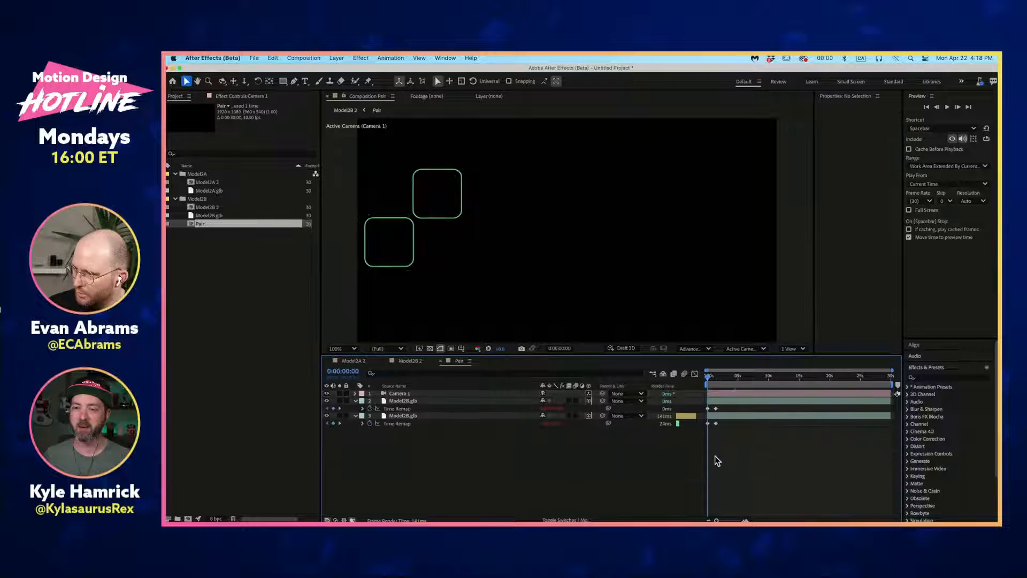
drag(712, 375, 715, 377)
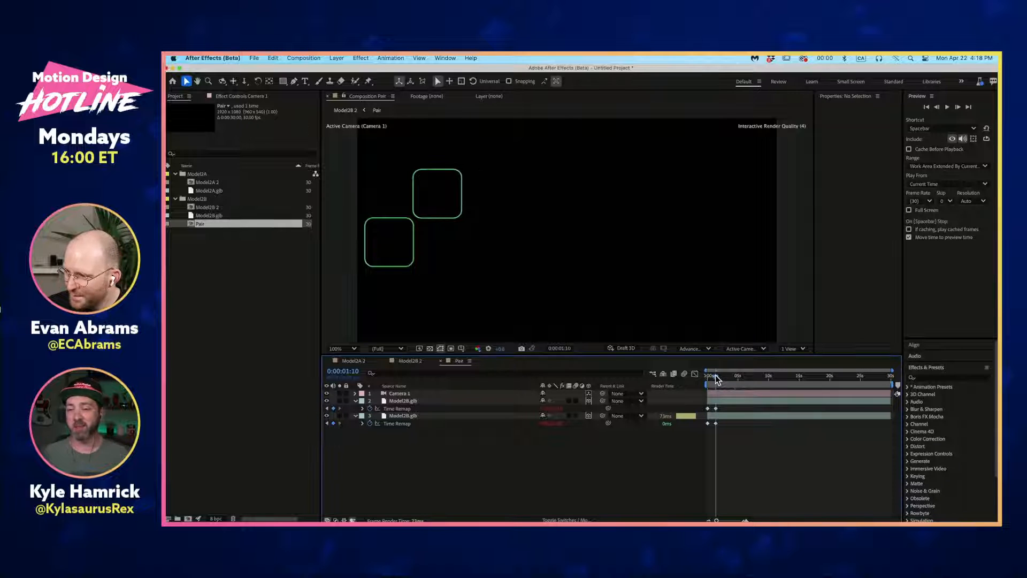
drag(722, 433, 705, 405)
key(Delete)
click(713, 449)
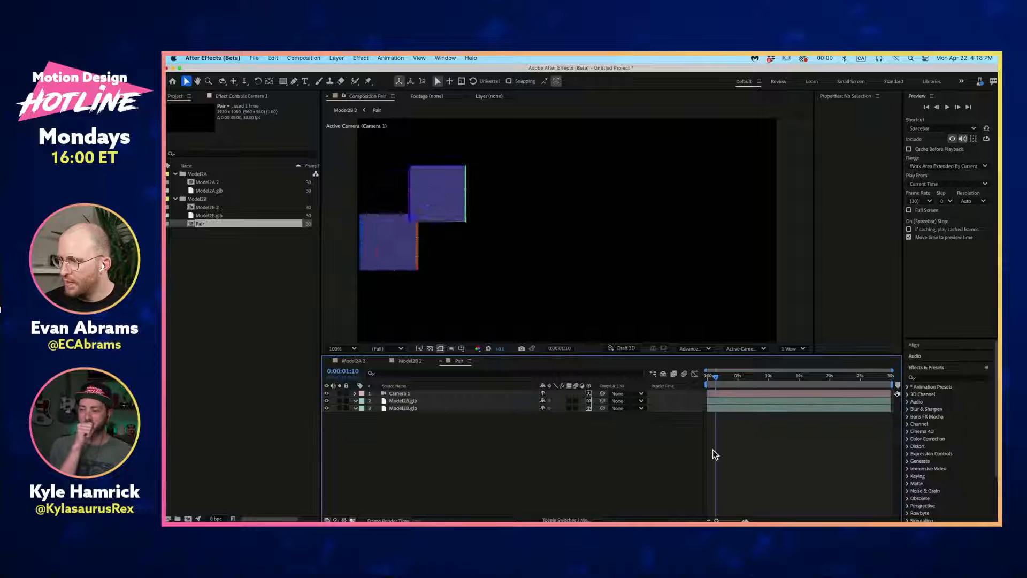
Step: Return to the Model2B 2 composition, preview the Pair animation with its new timing and go back to 0:00:00:00
key(Tab)
click(666, 448)
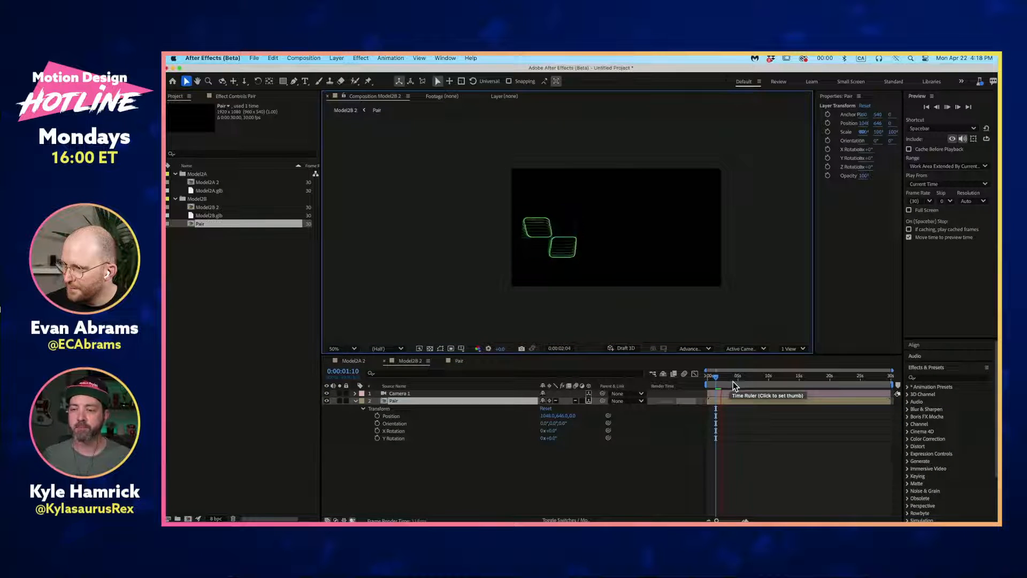
key(space)
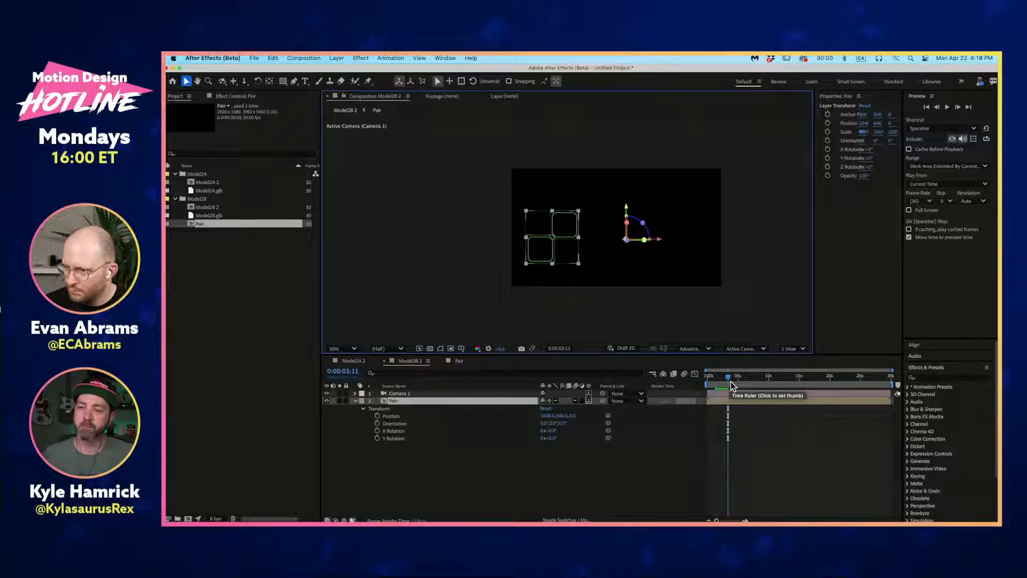
click(747, 461)
drag(720, 382, 706, 401)
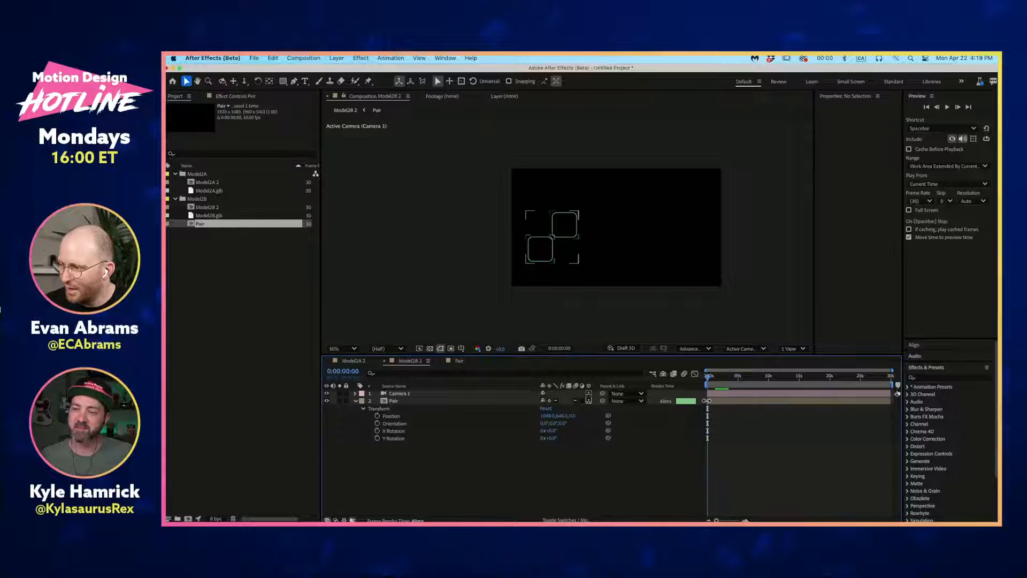
Step: Enable time remapping on the Pair layer in Model2B 2
click(733, 399)
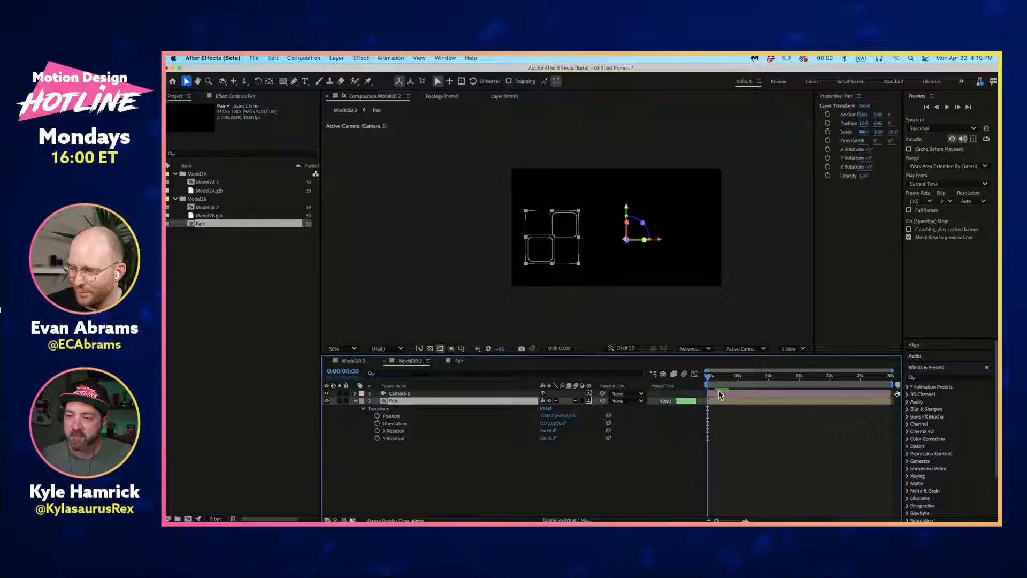
click(337, 58)
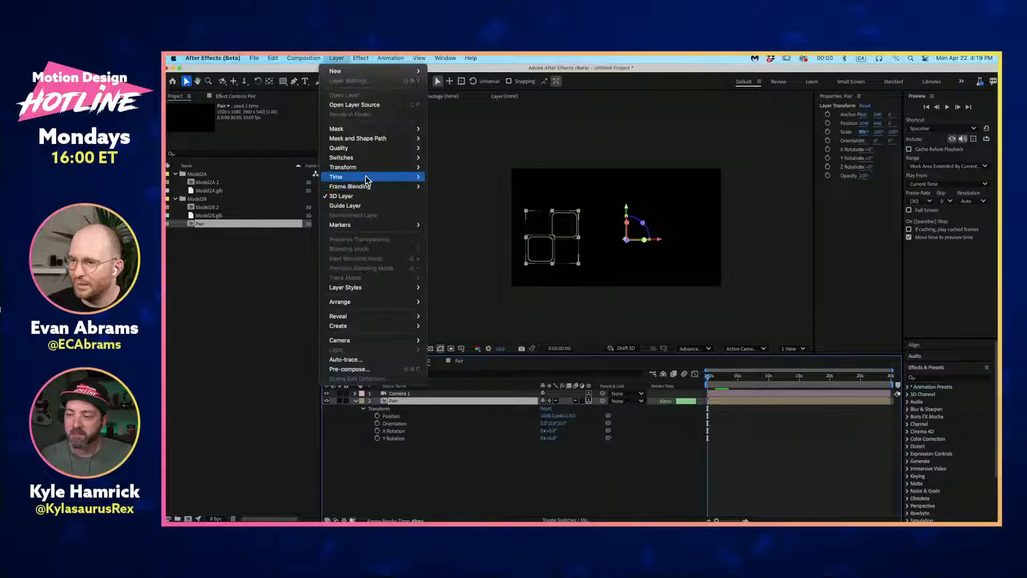
click(449, 176)
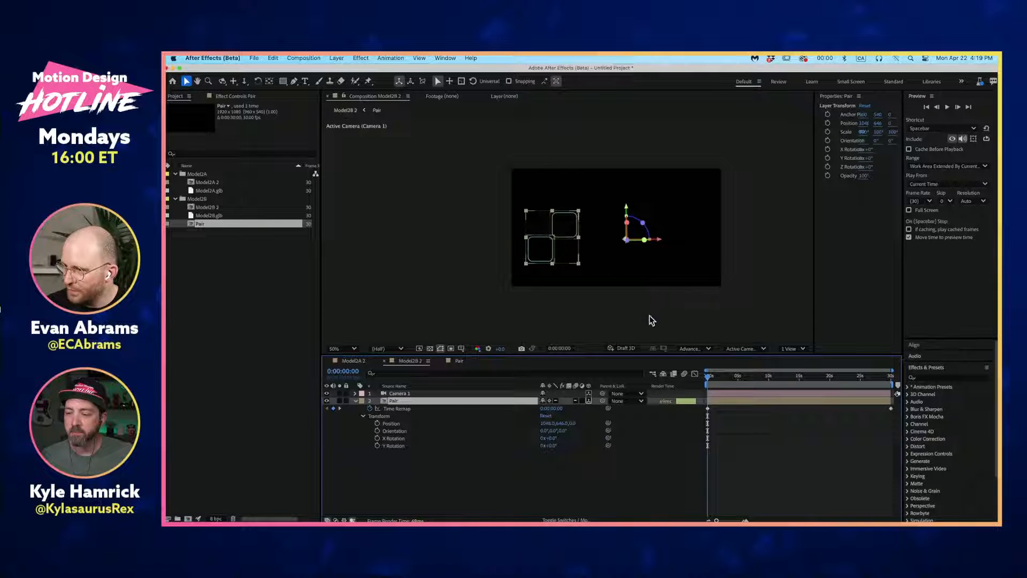
Step: Shift the Pair layer's Anchor Point X to about 460 so the anchor sits between the two door models
key(a)
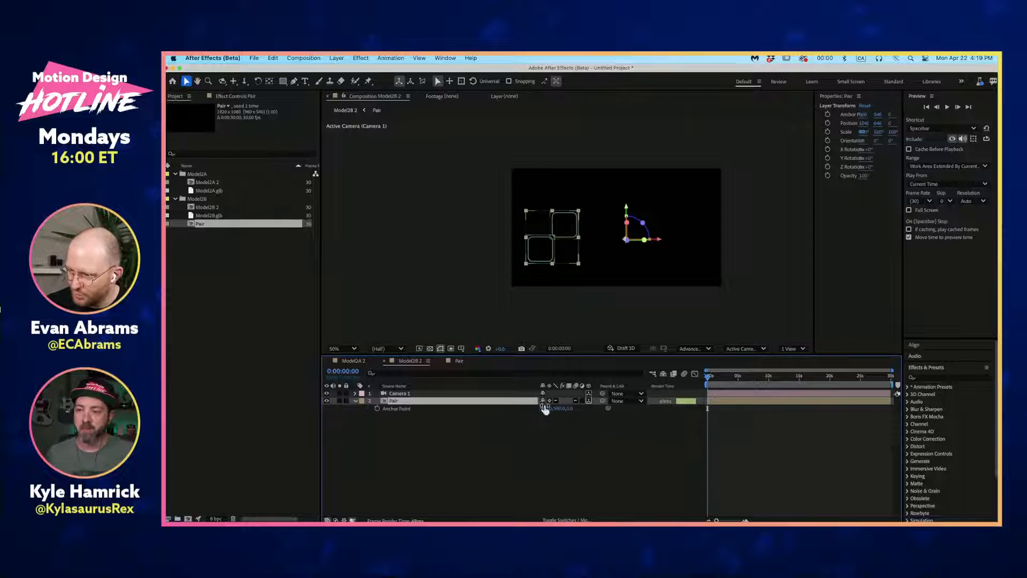
drag(549, 410, 420, 415)
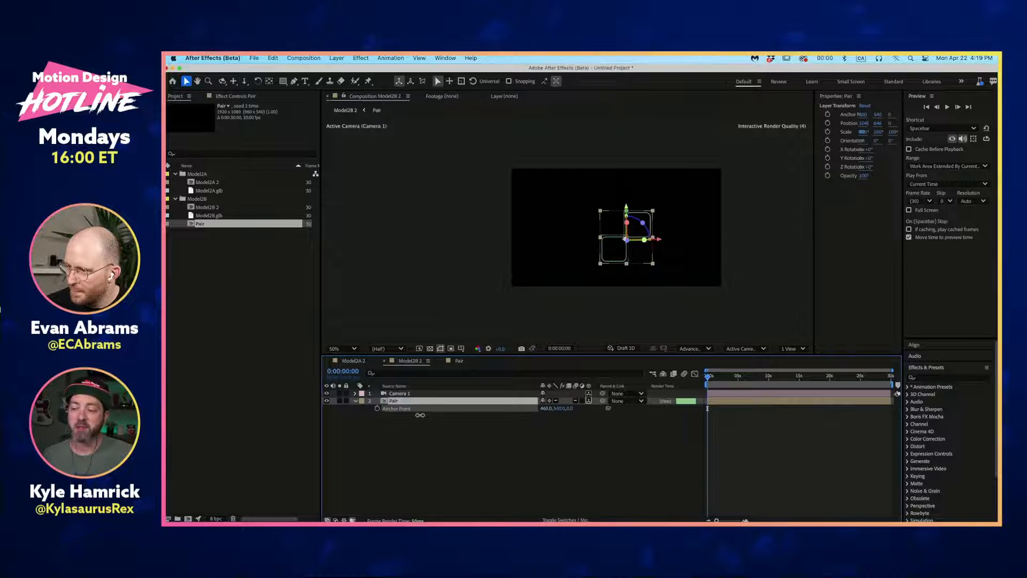
Step: Preview the Pair animation in Model2B 2 and turn on time remapping for the Pair layer
key(/)
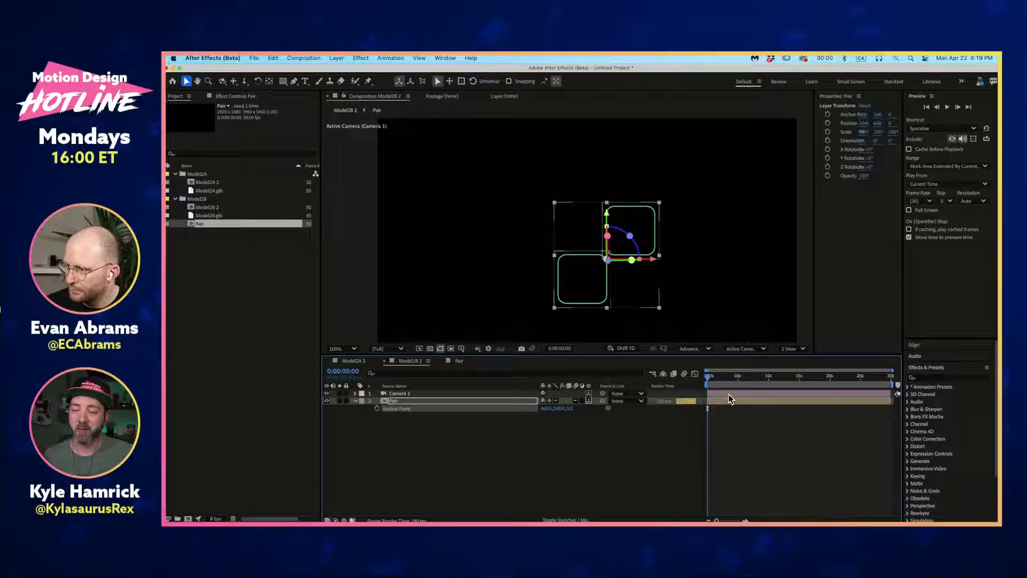
key(space)
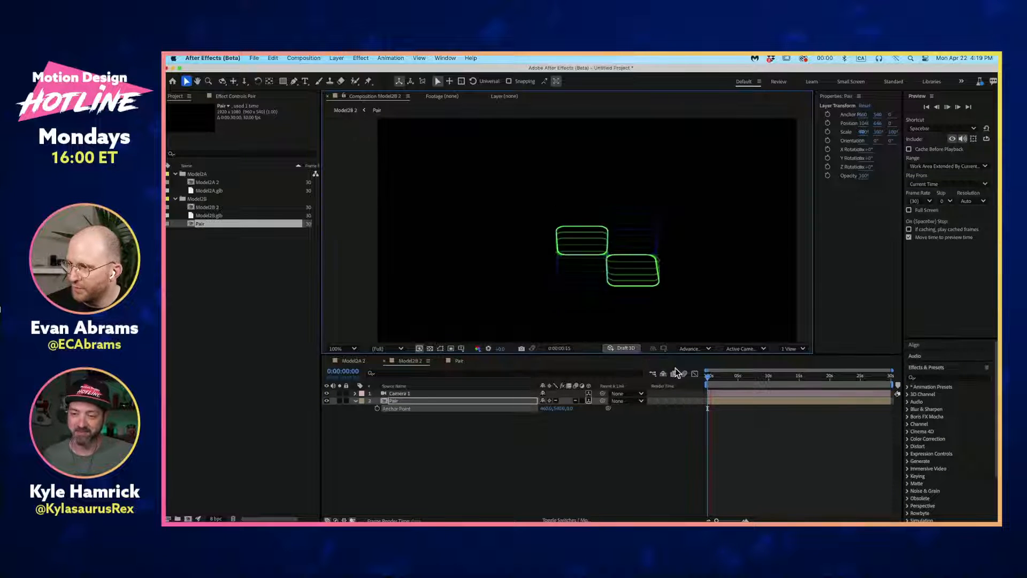
key(super+alt+t)
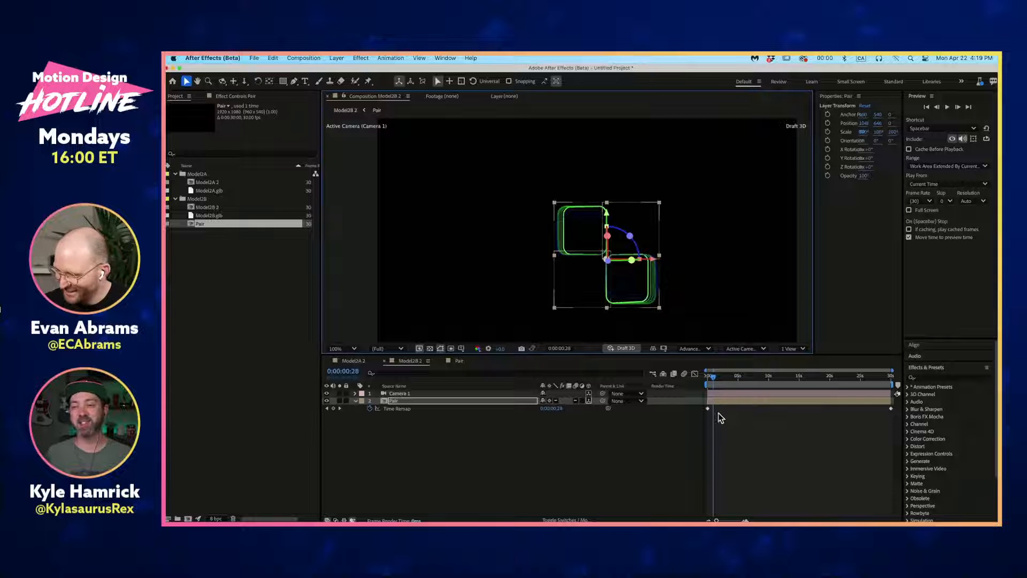
Step: Add a Time Remap keyframe to the Pair layer at 0:00:03:10 and delete the keyframe at the layer's end
click(708, 378)
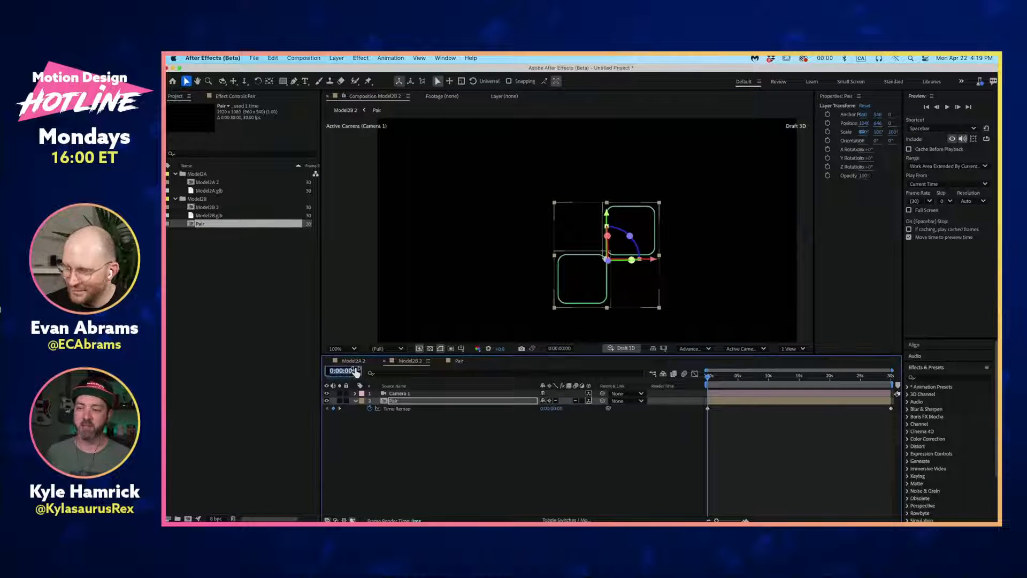
text(3:10)
key(Return)
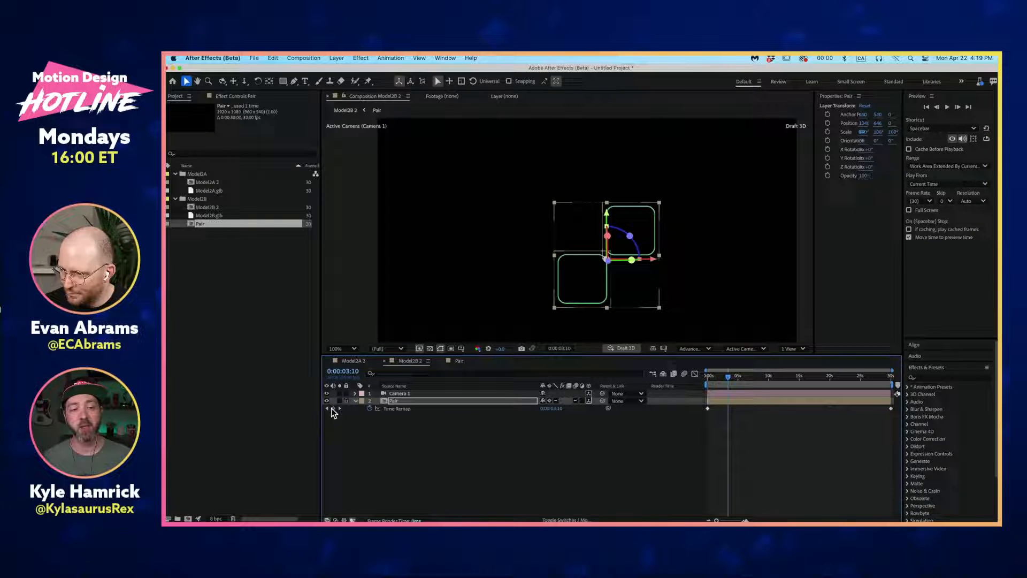
click(334, 408)
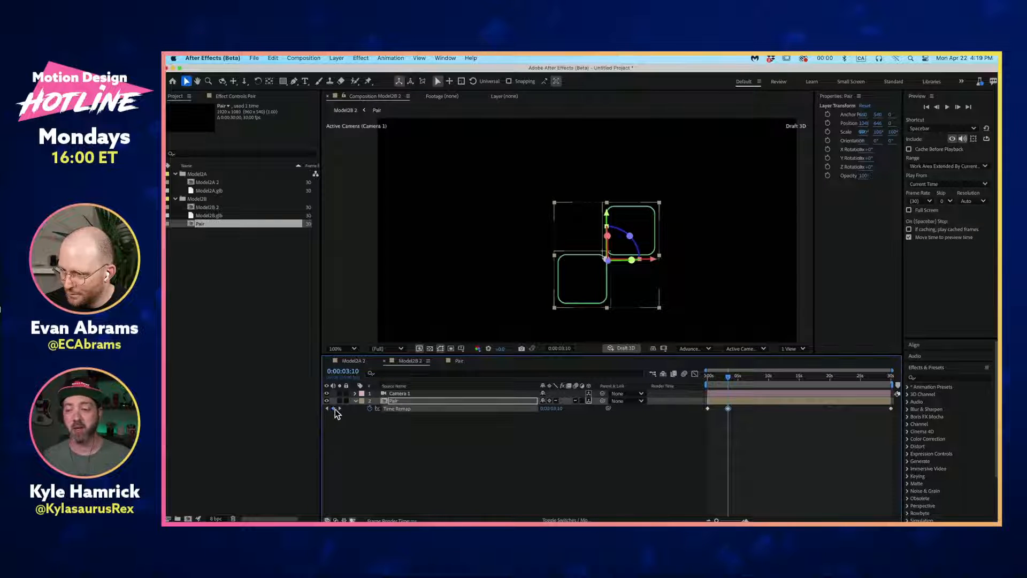
click(339, 408)
click(327, 408)
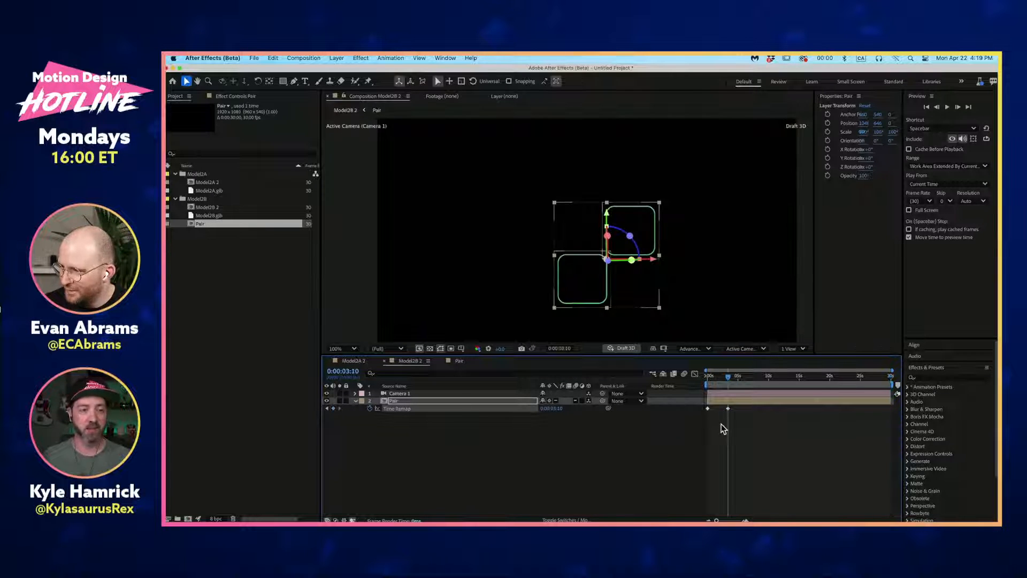
Step: Add the expression loopOut() to the Pair layer's Time Remap property
alt+click(370, 408)
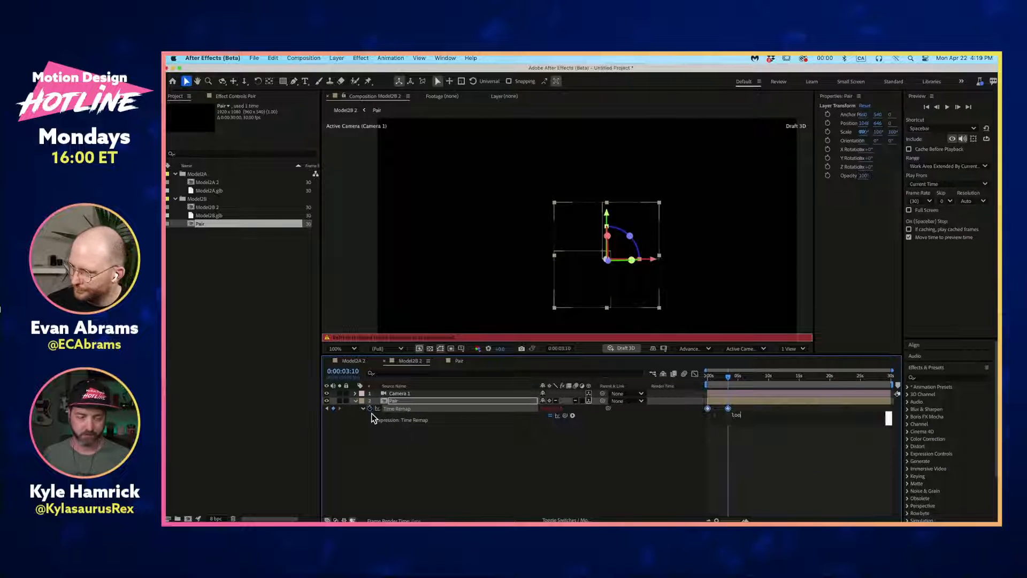
text(loo)
key(Down)
key(Return)
key(KP_Enter)
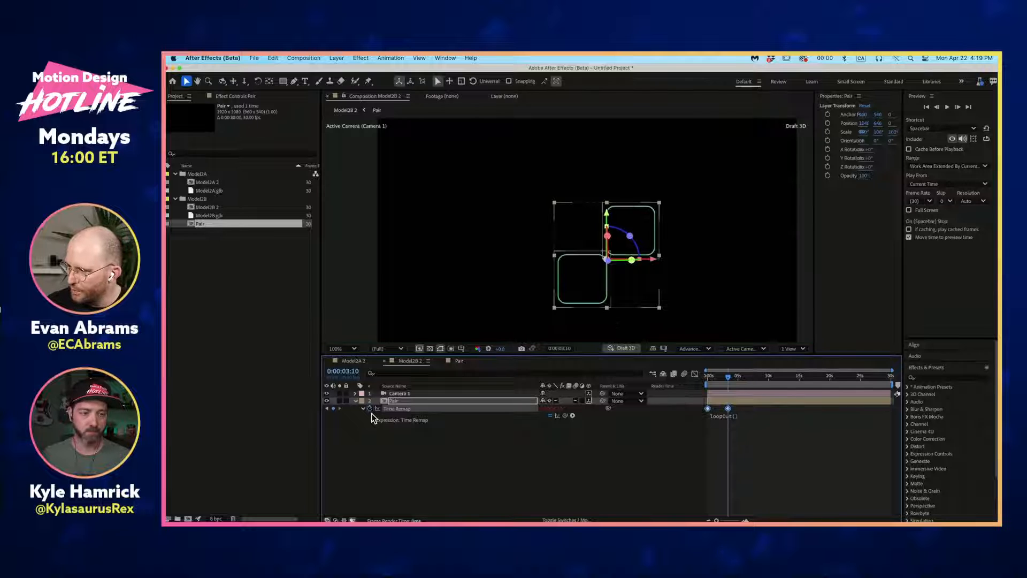
click(748, 491)
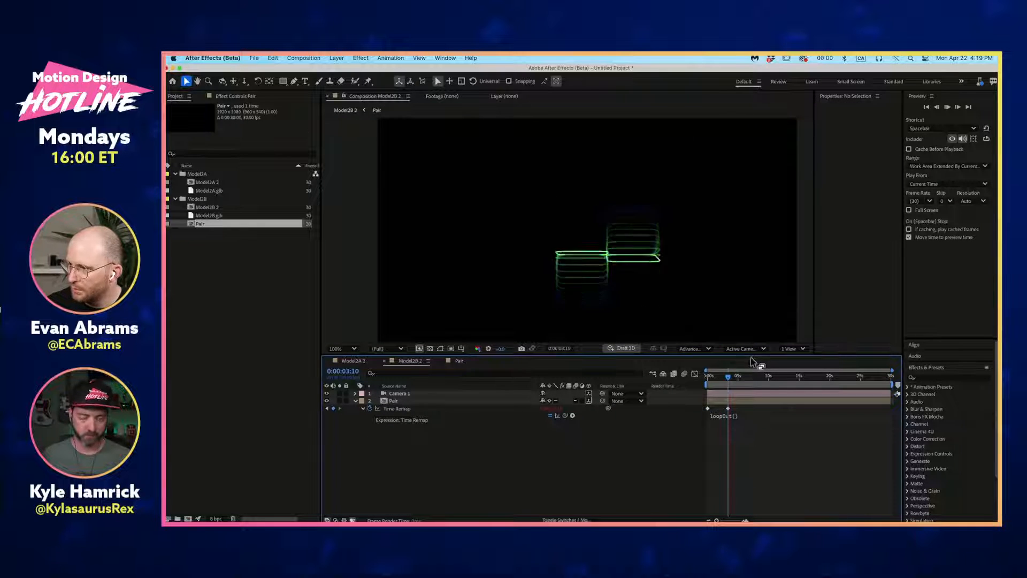
Step: Speed up the loop by moving the second Time Remap keyframe to about 0:00:01:21, and preview it from the start
key(space)
drag(728, 409, 719, 410)
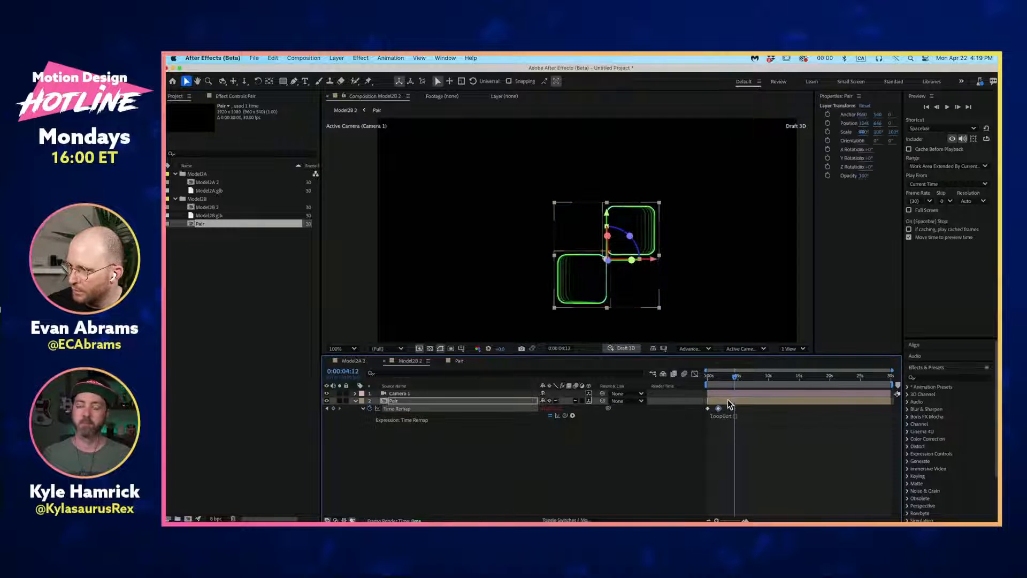
key(Home)
scroll(683, 254, down, 1)
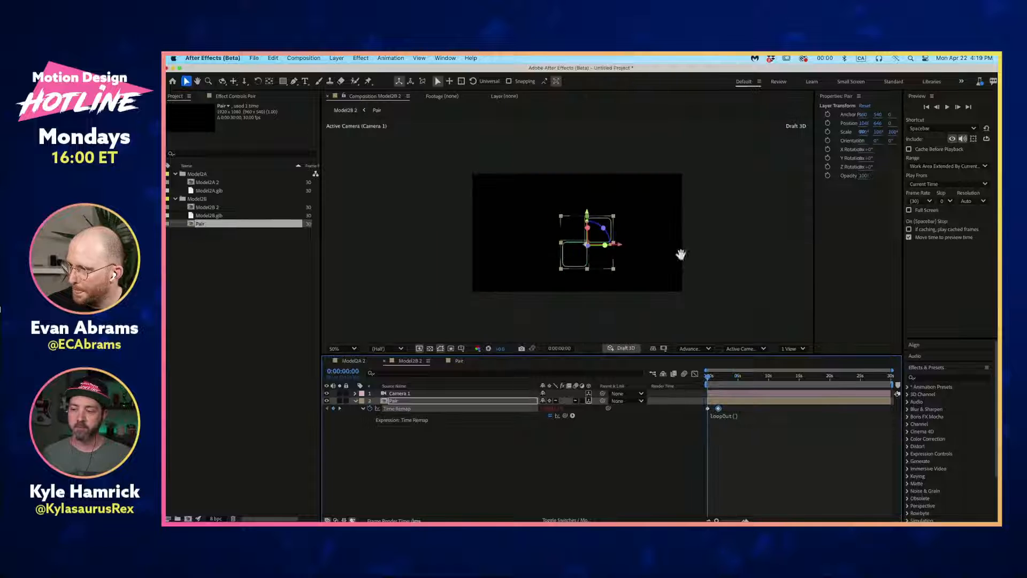
key(space)
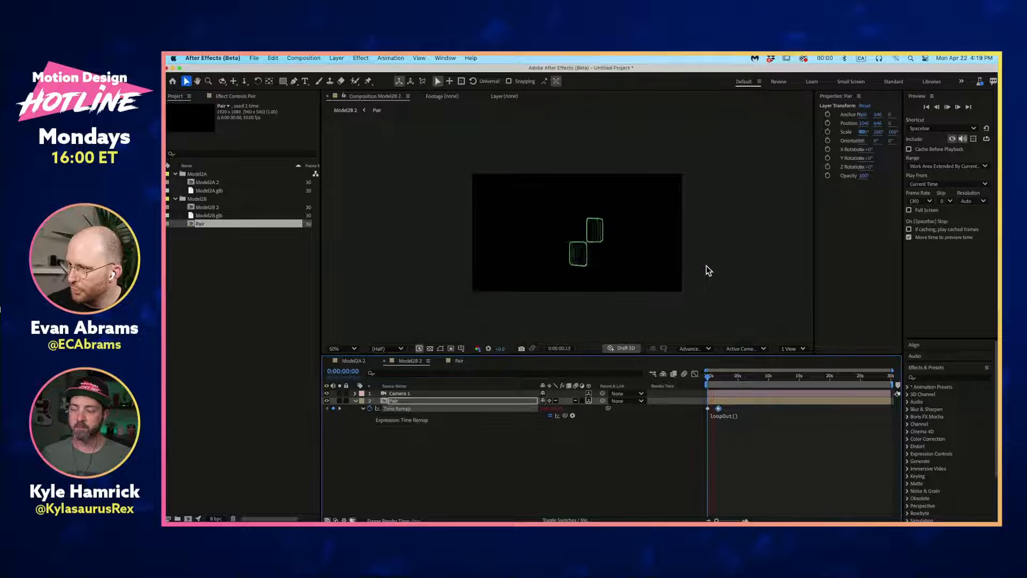
key(space)
Step: Try a slower loop with a later second Time Remap keyframe, move the keyframe back to just under 2 seconds and preview it
click(723, 412)
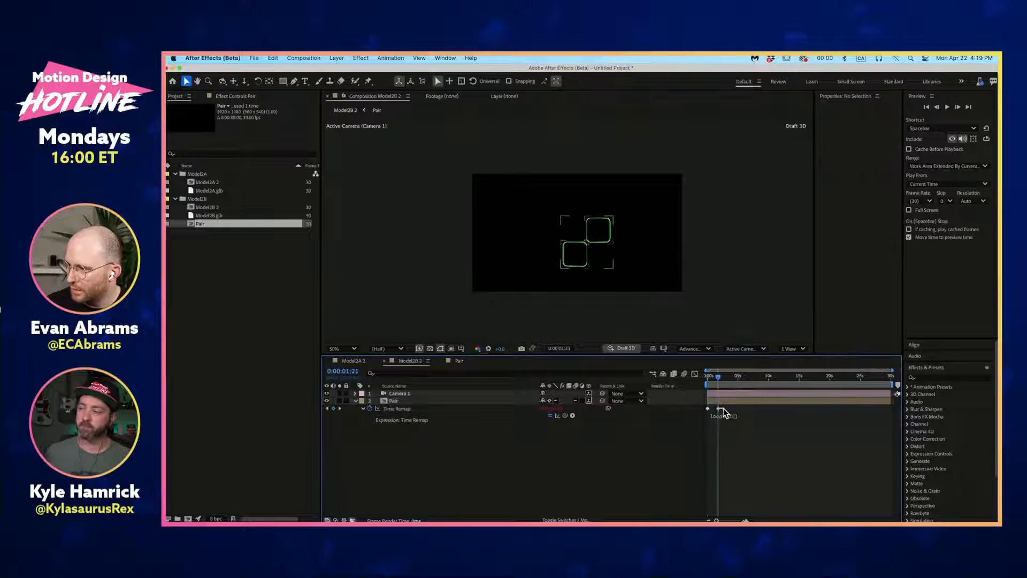
click(718, 402)
key(space)
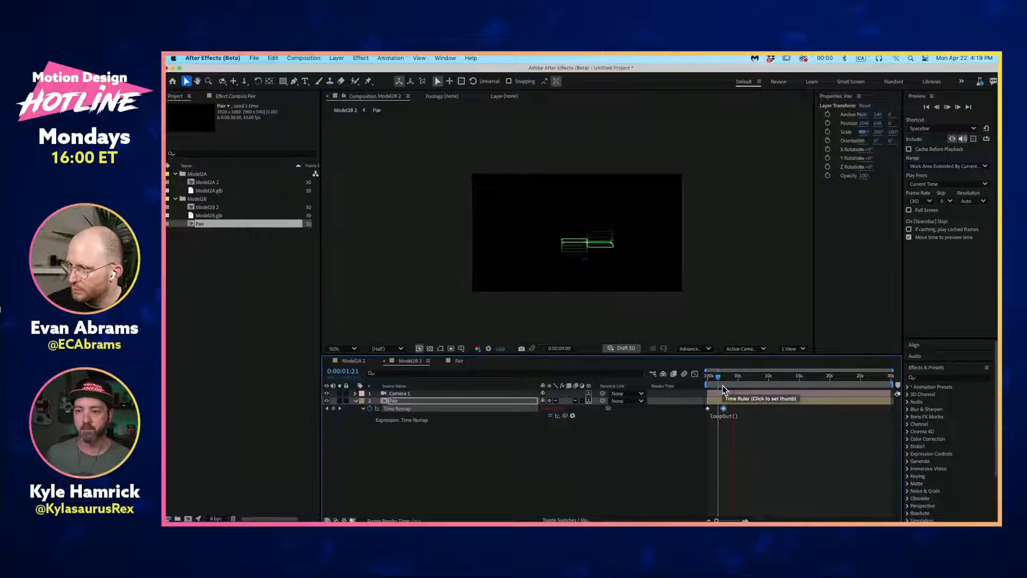
key(space)
drag(723, 408, 719, 410)
key(space)
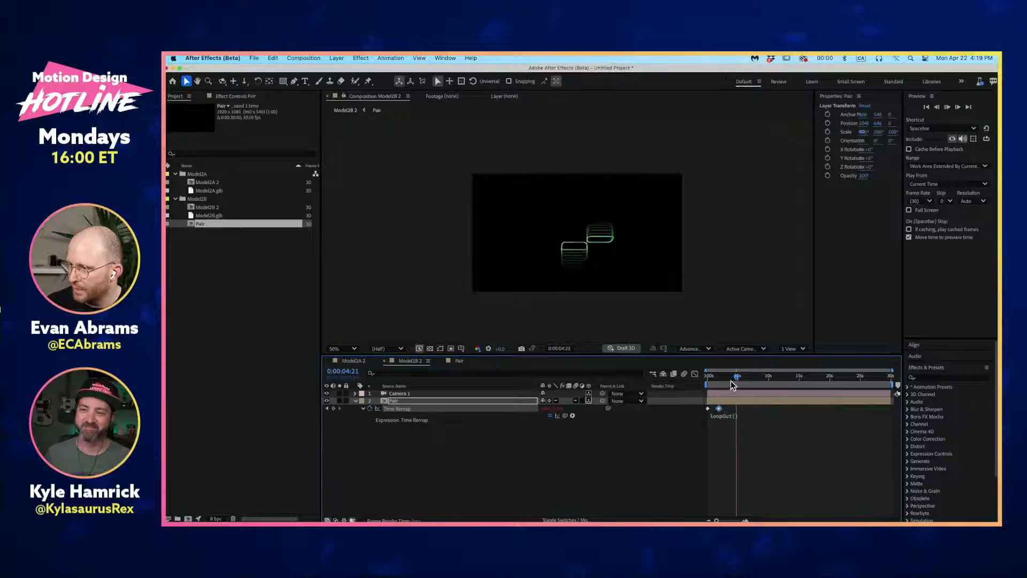
key(space)
Step: Return to 0:00:00:00 and switch the composition's 3D view to Front
click(591, 248)
key(Home)
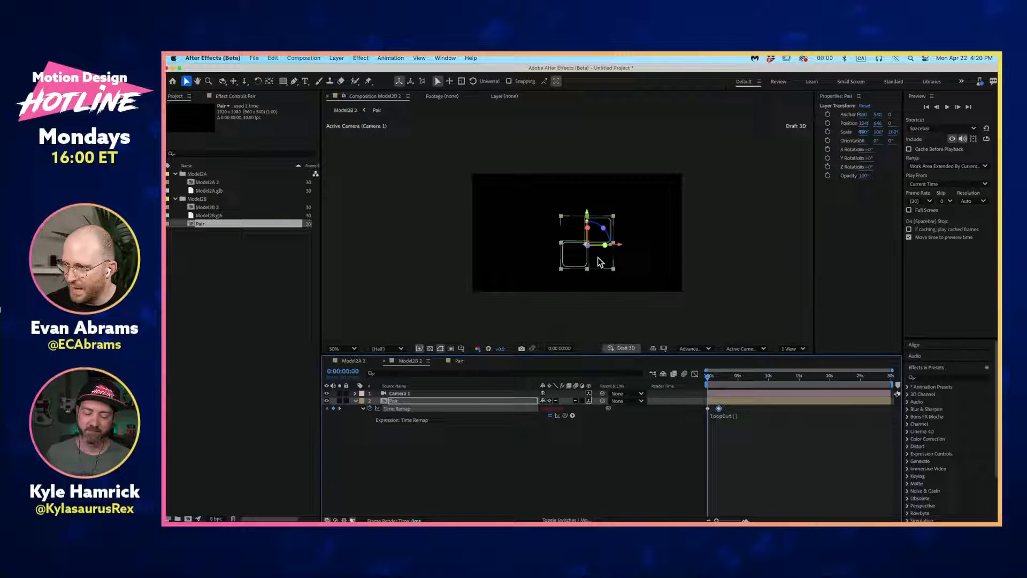
scroll(599, 262, up, 2)
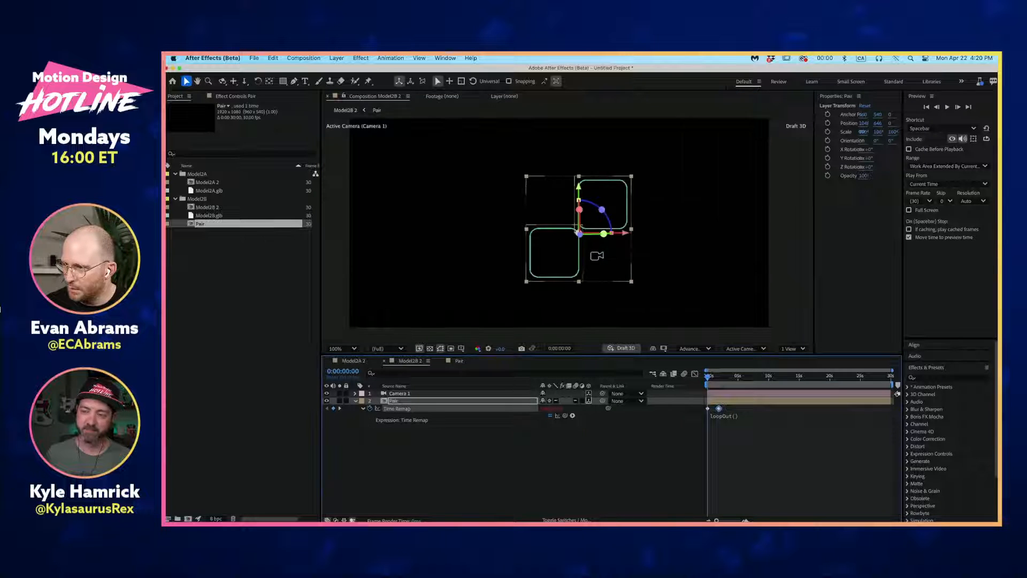
click(762, 348)
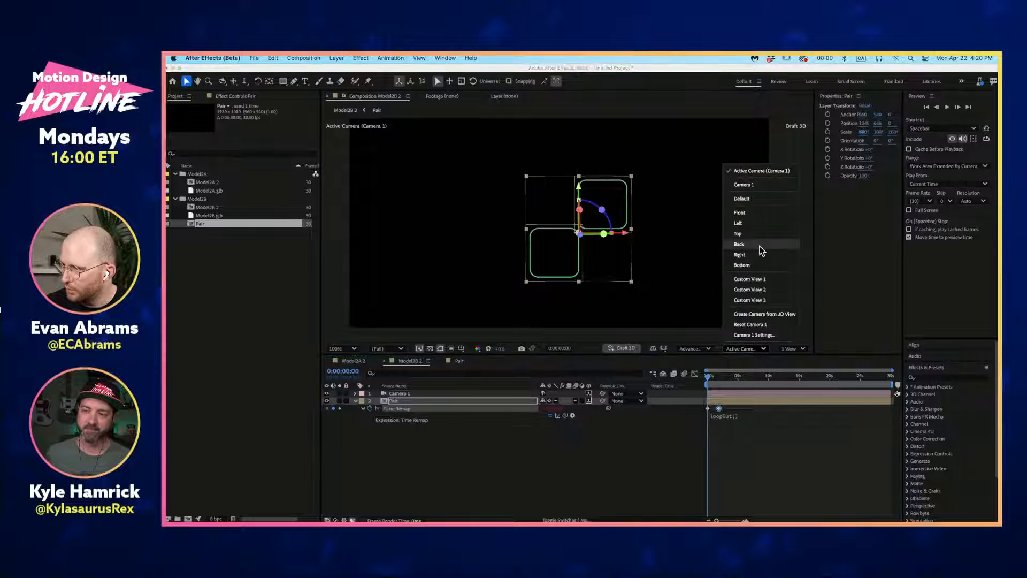
click(757, 214)
Step: Set the Pair layer's Anchor Point to about 438, 499 so it sits where the two door models meet
click(751, 403)
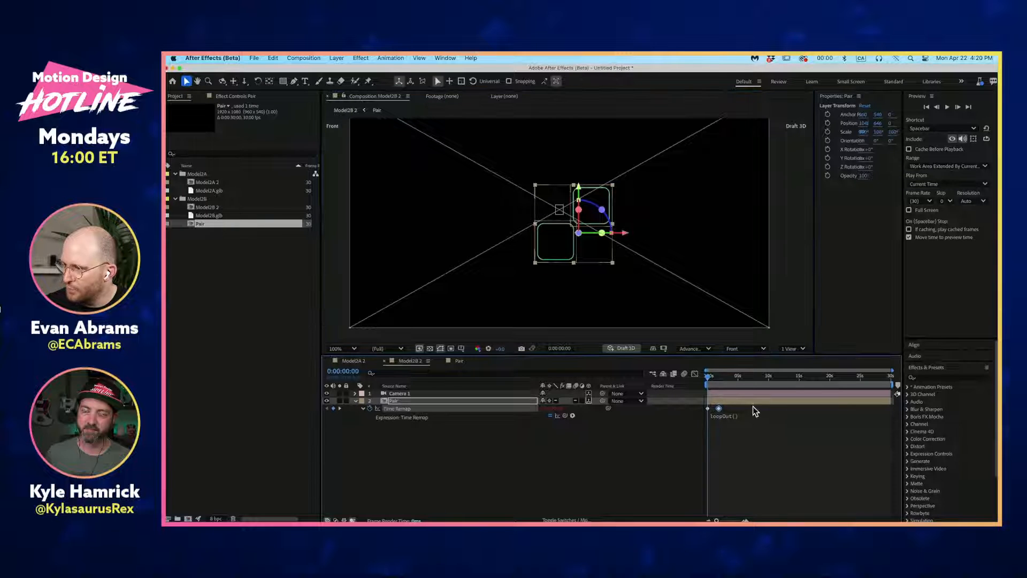
key(a)
mouse_move(551, 408)
mouse_down()
mouse_move(535, 411)
mouse_move(551, 419)
mouse_move(541, 411)
mouse_up()
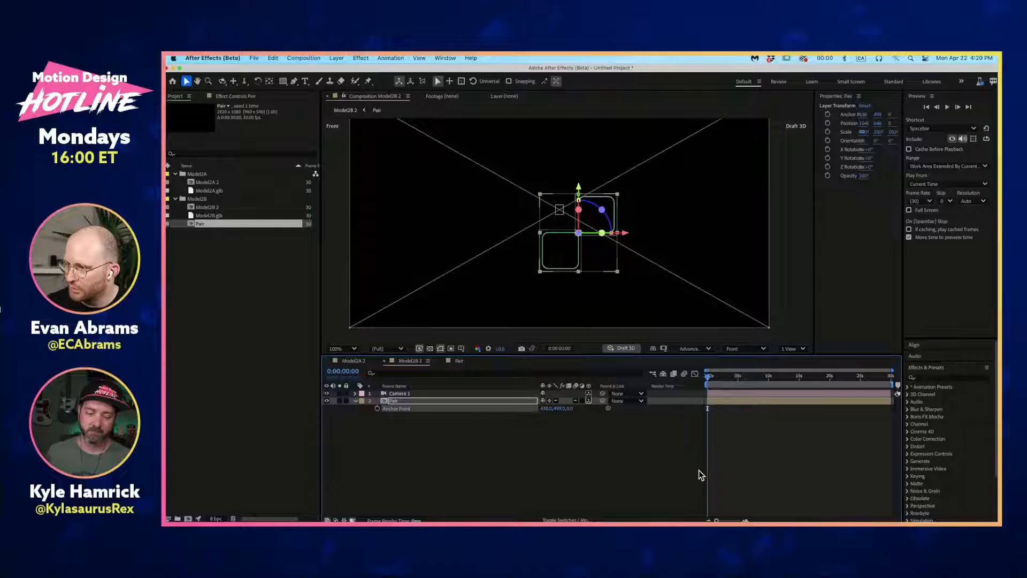
click(612, 433)
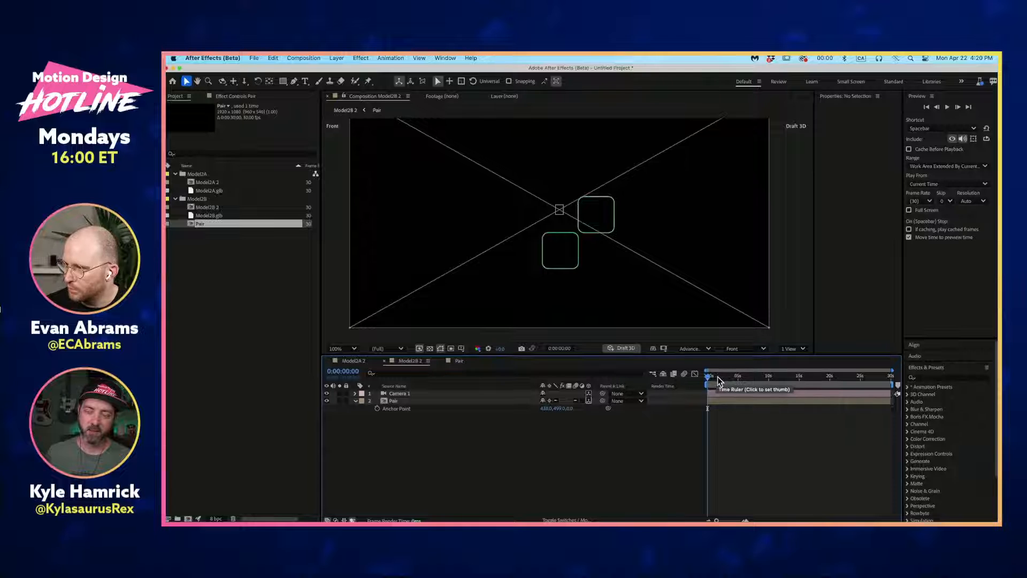
Step: Go to 0:00:04:09 and move the Pair layer into the upper-left corner of the composition frame
drag(717, 377, 735, 378)
click(731, 400)
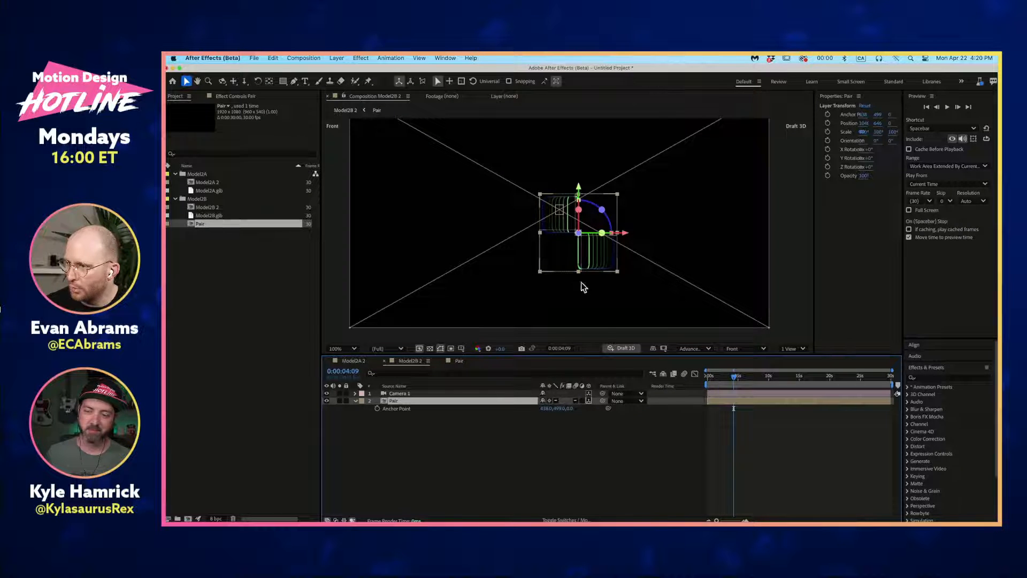
drag(594, 256, 524, 213)
key(space)
Step: Duplicate the Pair layer beside the original, and duplicate both copies further along to form a row of four
key(super+d)
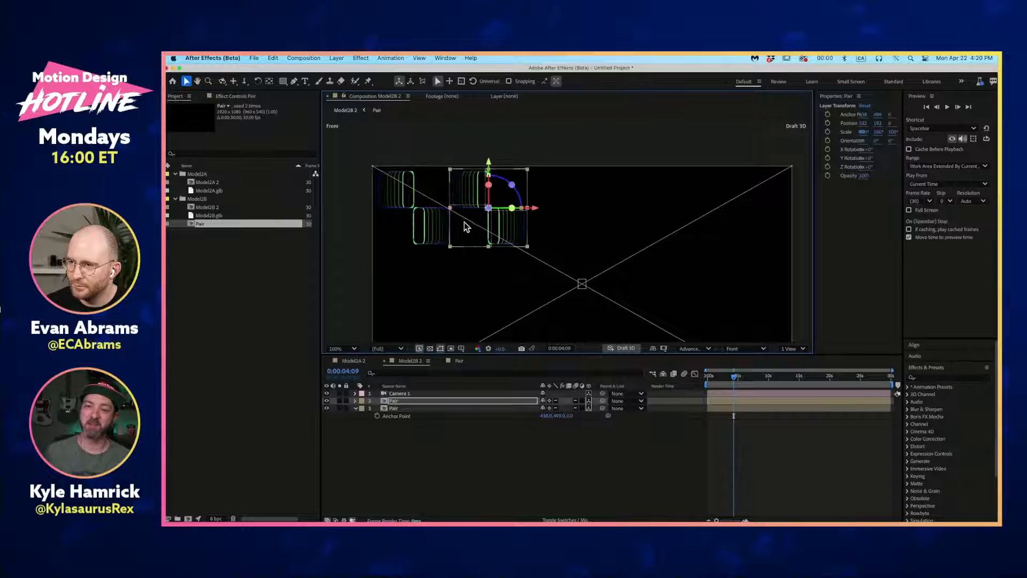
drag(458, 242, 463, 245)
shift+click(389, 242)
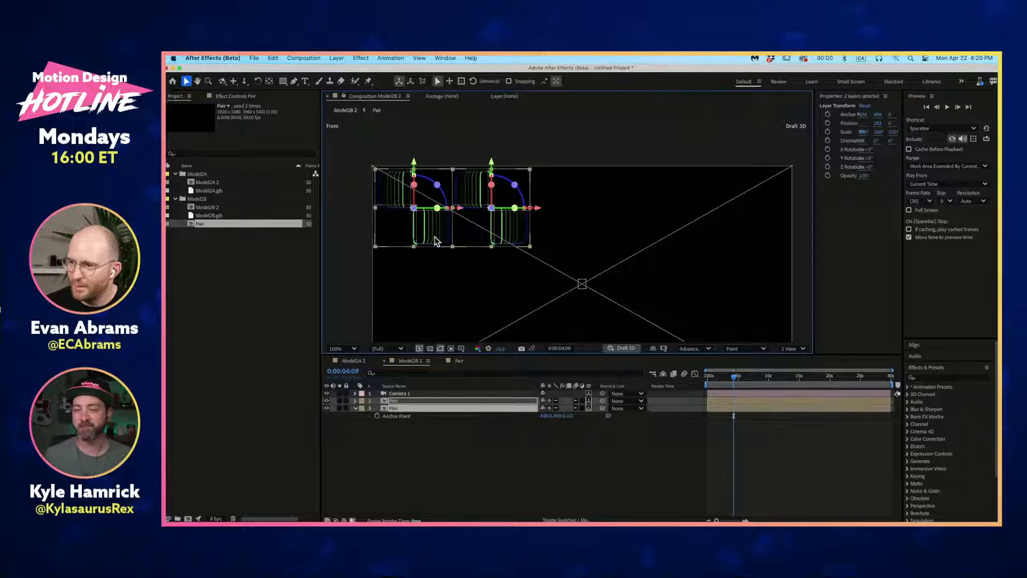
key(super+d)
drag(387, 243, 537, 246)
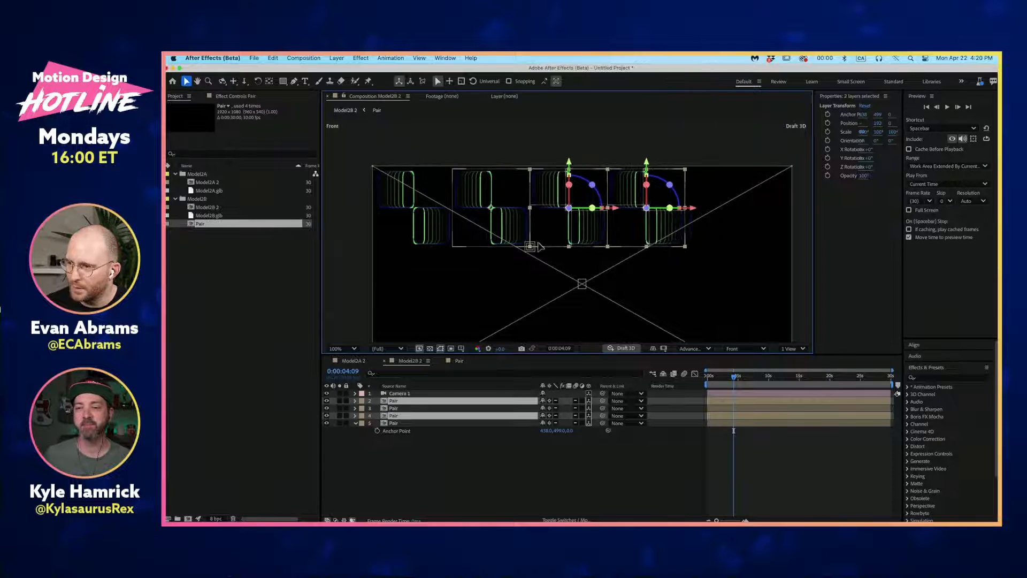
Step: Duplicate all four Pair layers and place the copies directly below as a second row
scroll(637, 268, down, 2)
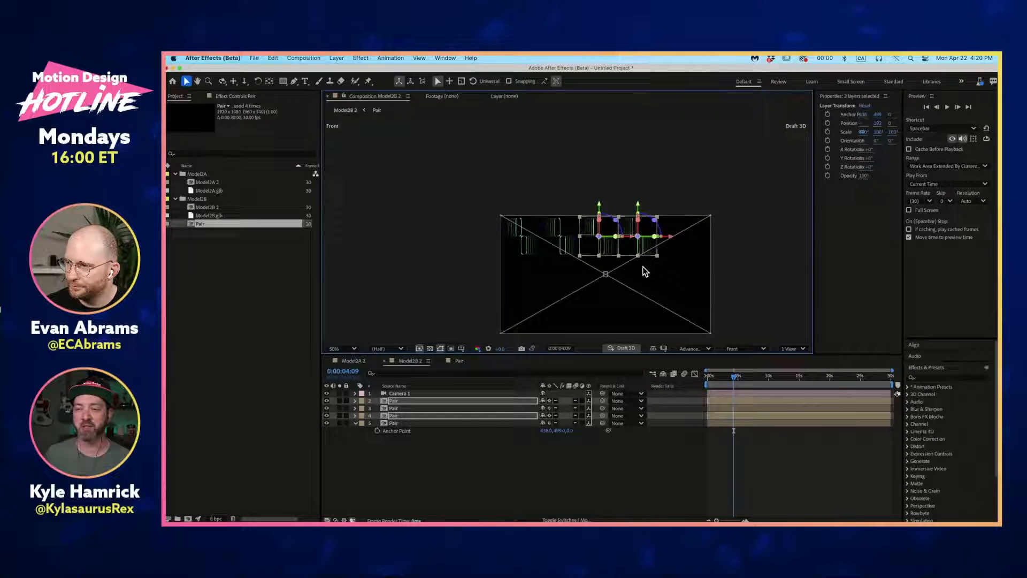
shift+click(566, 247)
shift+click(527, 252)
key(super+d)
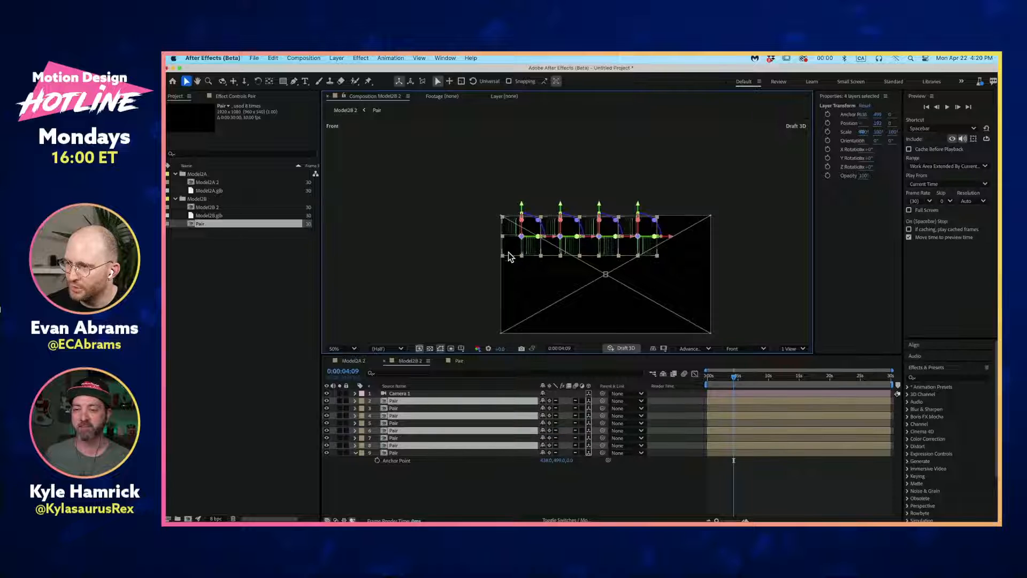
drag(512, 246, 512, 285)
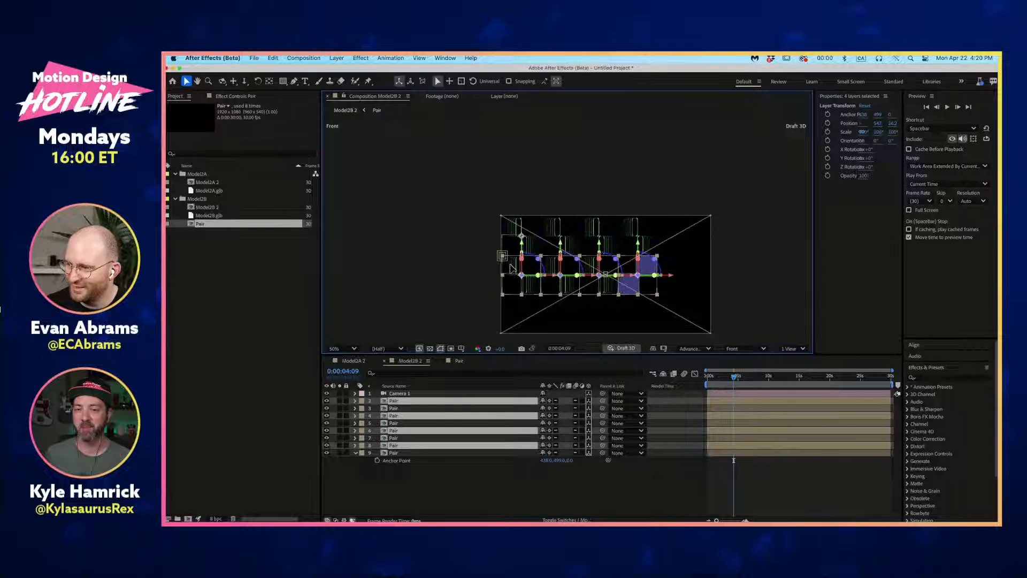
Step: Center all eight Pair layers together in the composition frame and preview the looping pattern
shift+click(638, 238)
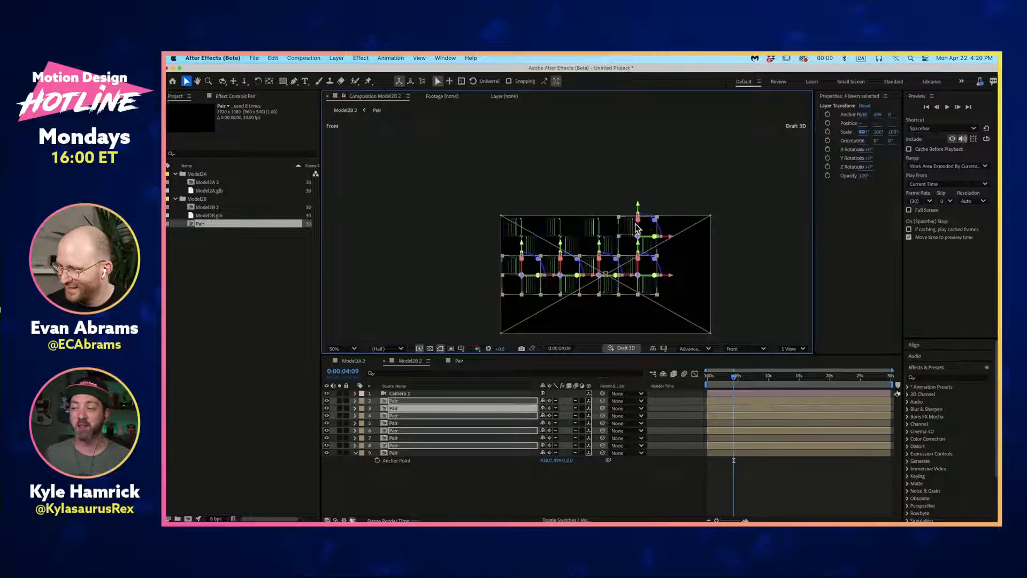
shift+click(599, 236)
shift+click(573, 236)
shift+click(546, 238)
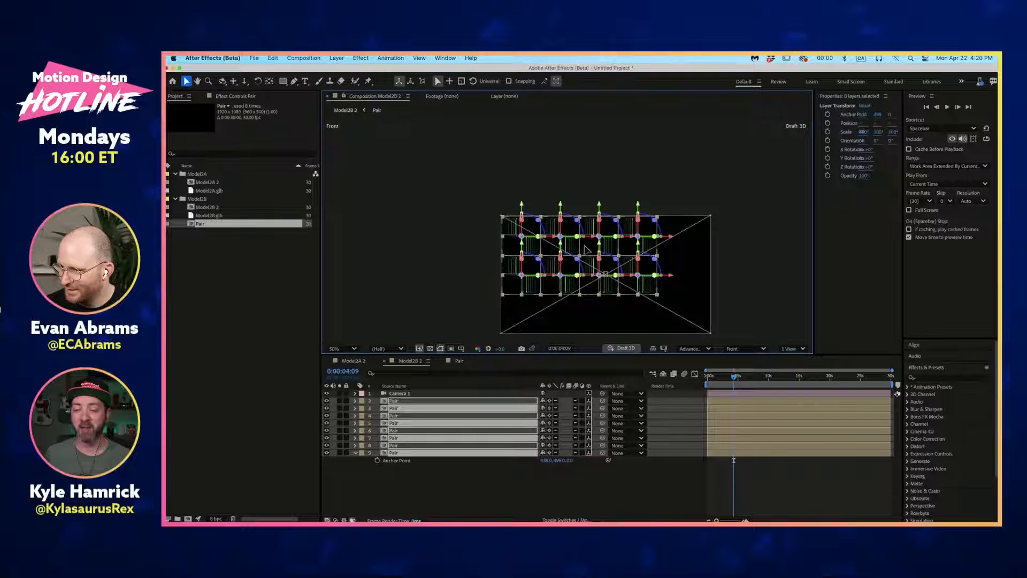
drag(586, 250, 611, 267)
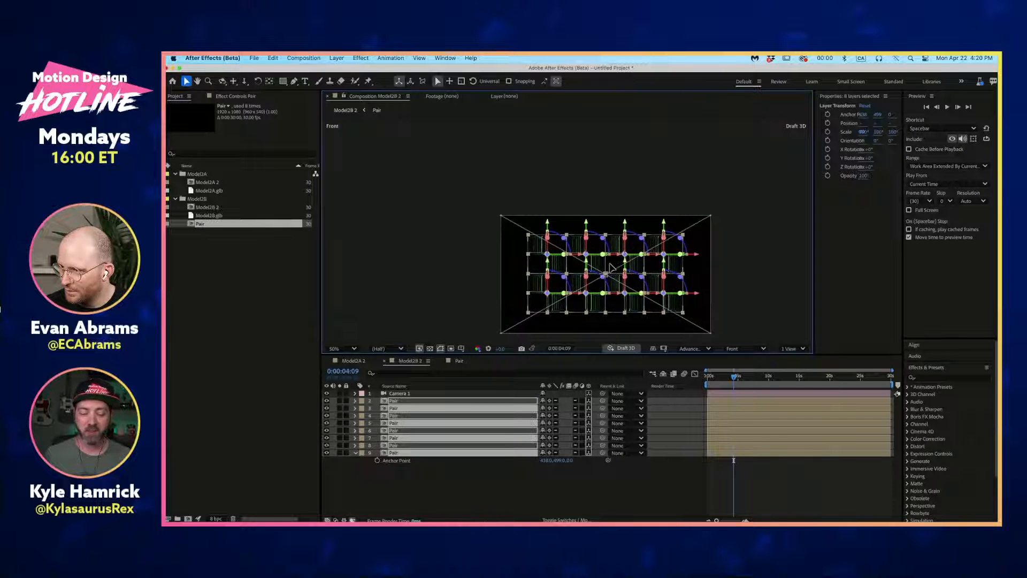
drag(611, 268, 610, 268)
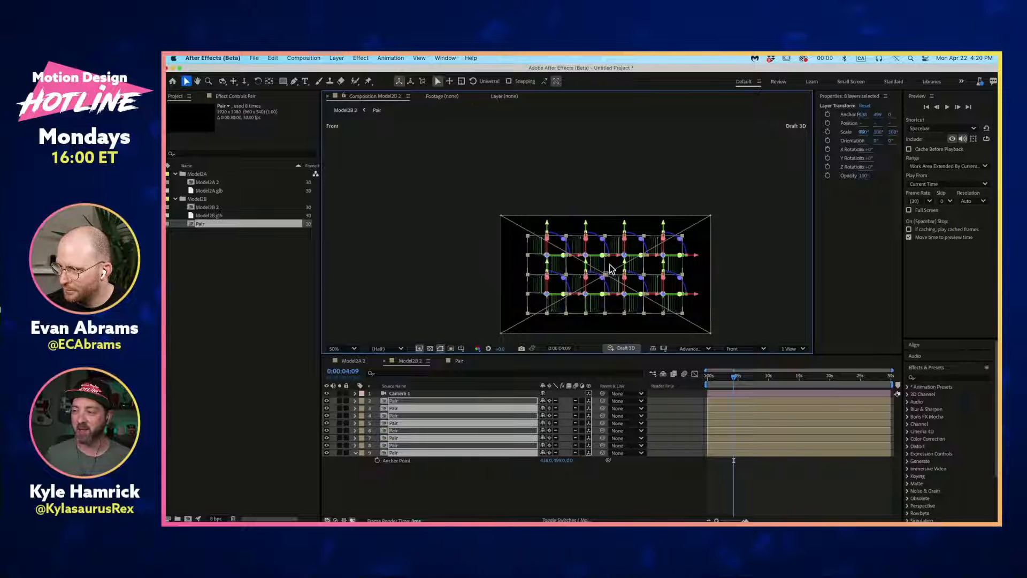
key(space)
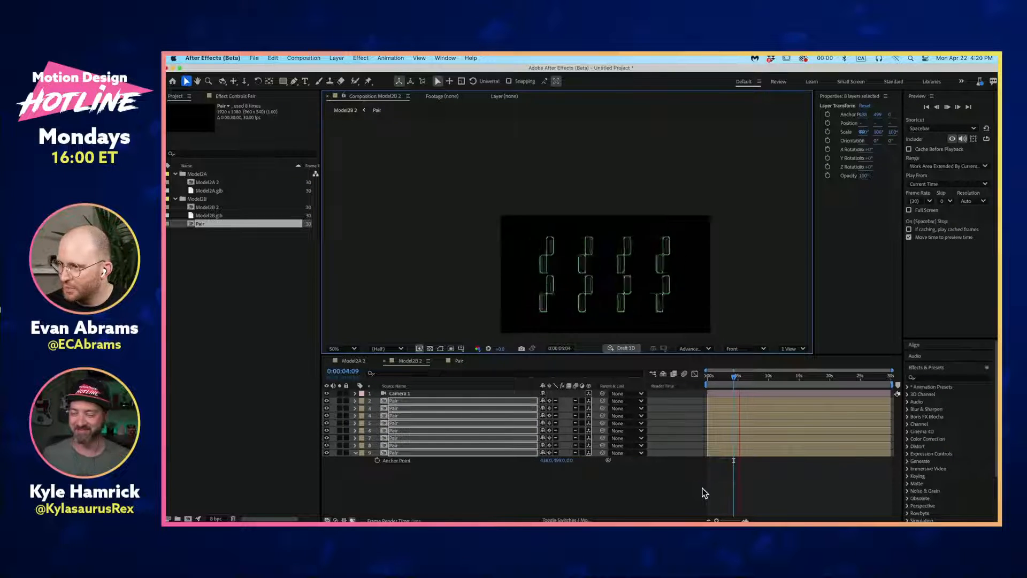
click(705, 492)
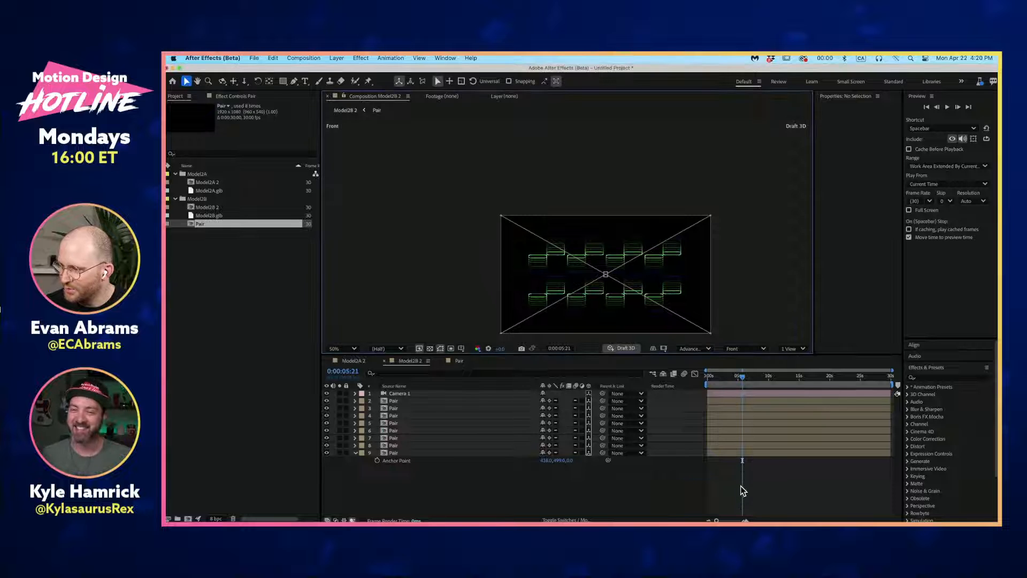
Step: Switch the 3D view to Active Camera (Camera 1), preview the pattern and return to the first frame
click(761, 351)
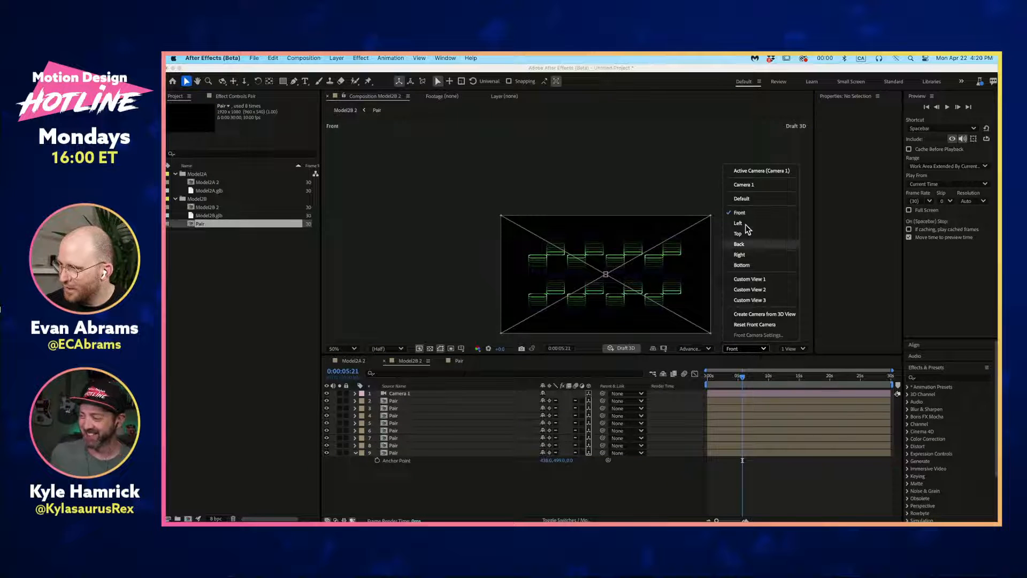
click(756, 171)
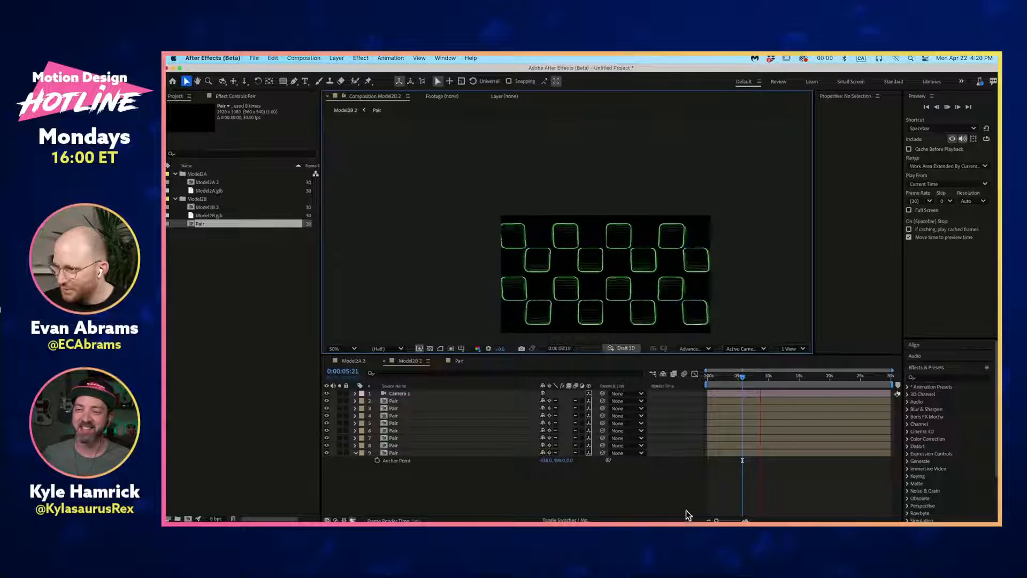
key(h)
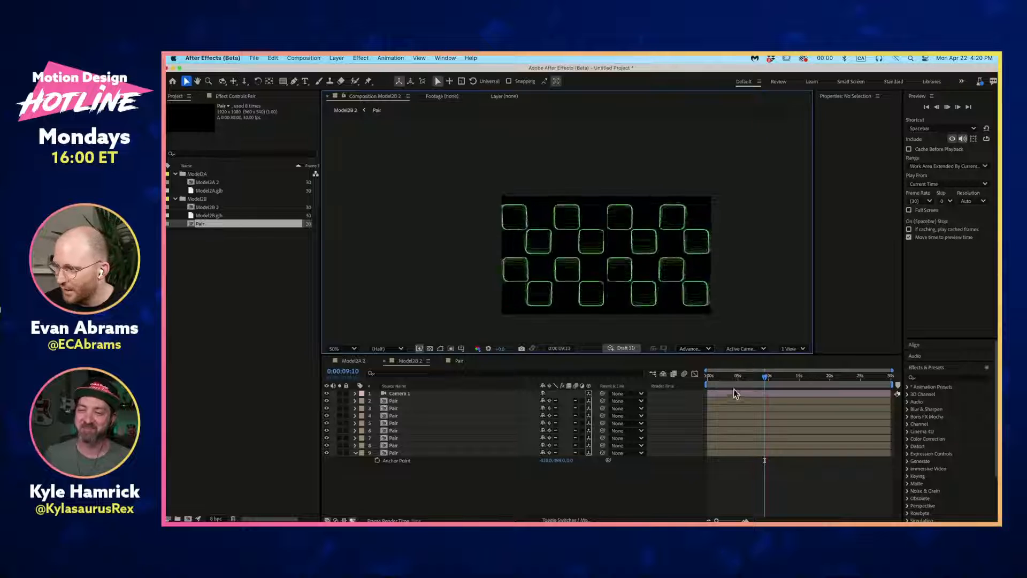
drag(734, 380, 700, 381)
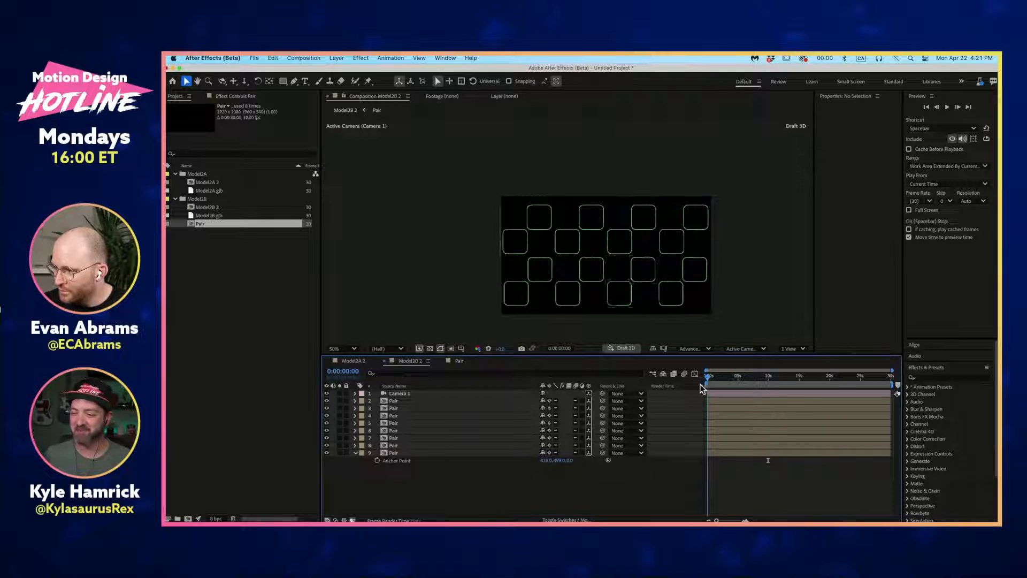
Step: Try offsetting the uppermost Pair layer one frame later in time
click(397, 401)
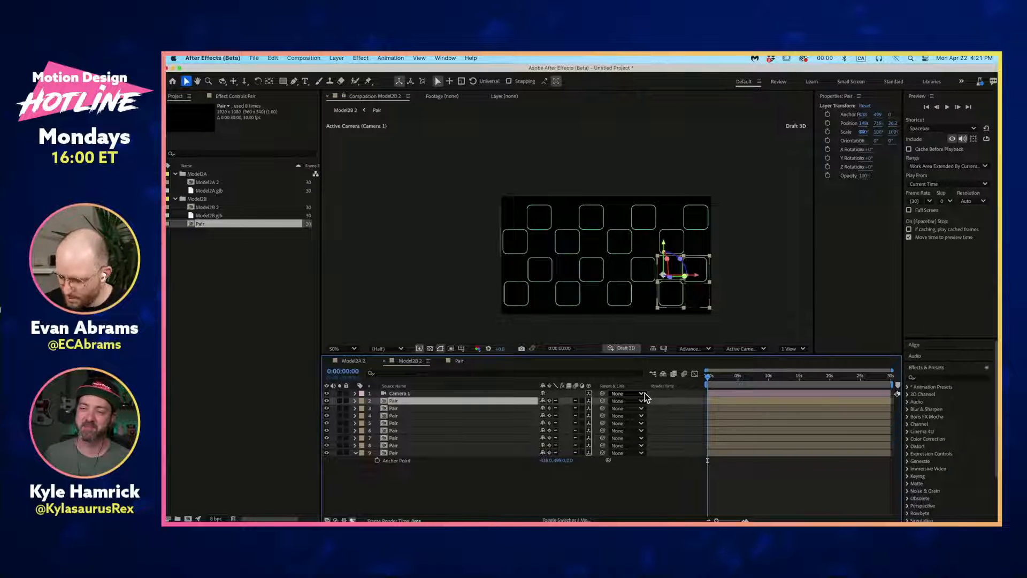
key(alt+Page_Down)
scroll(725, 431, up, 5)
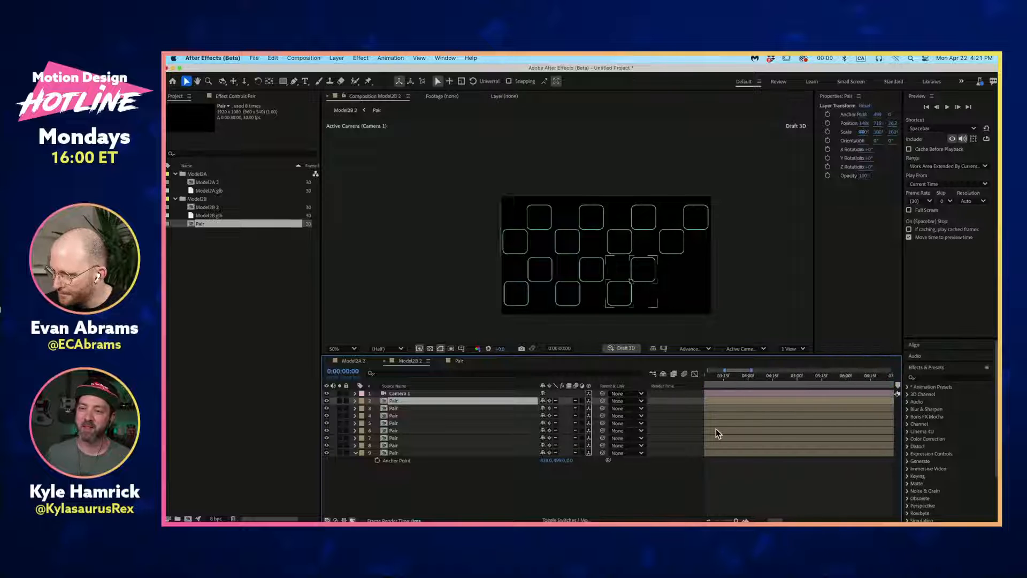
scroll(716, 429, up, 5)
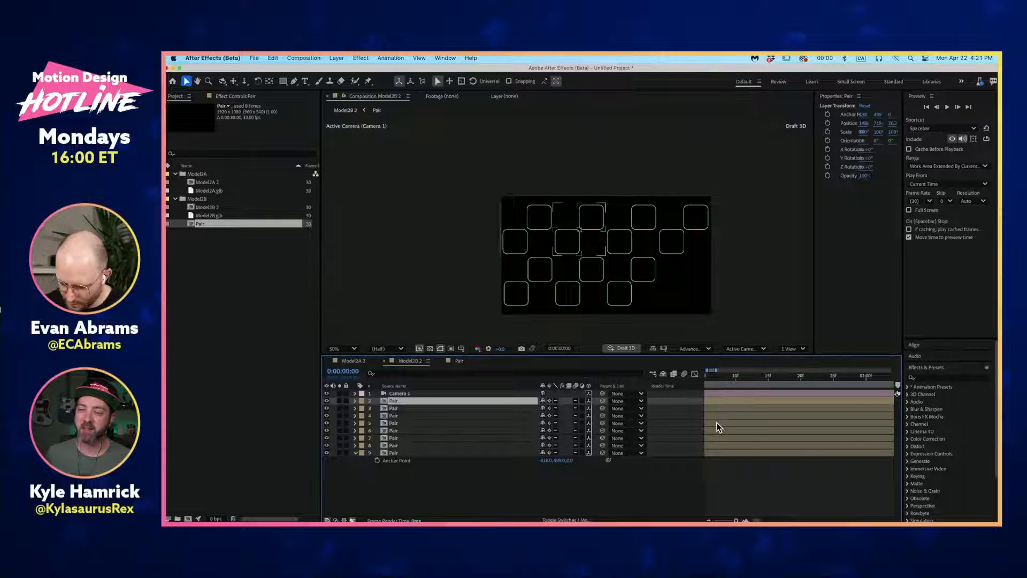
Step: Trim the out points of all eight Pair layers to 0:00:00:01
key(super+a)
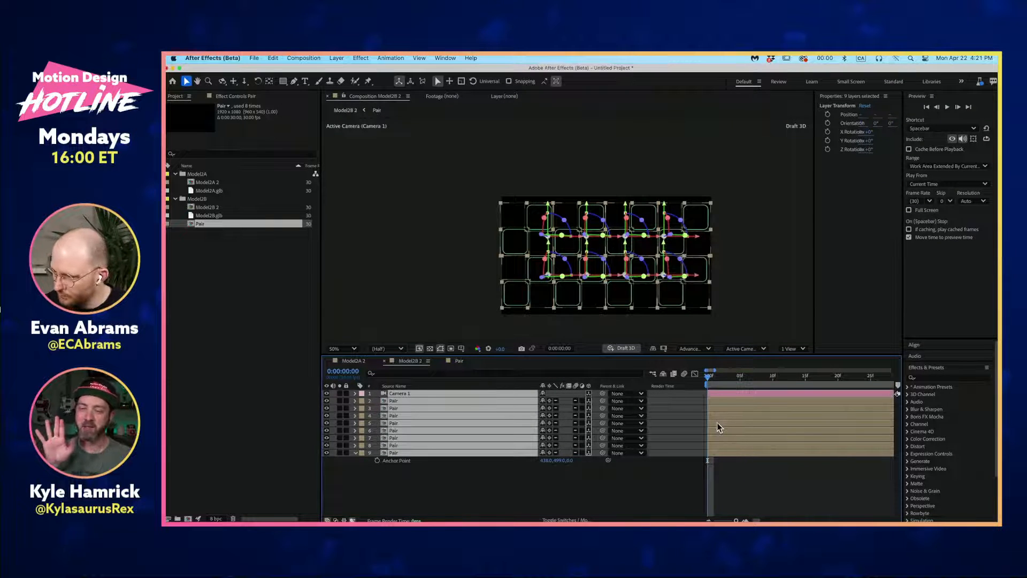
click(727, 464)
click(718, 452)
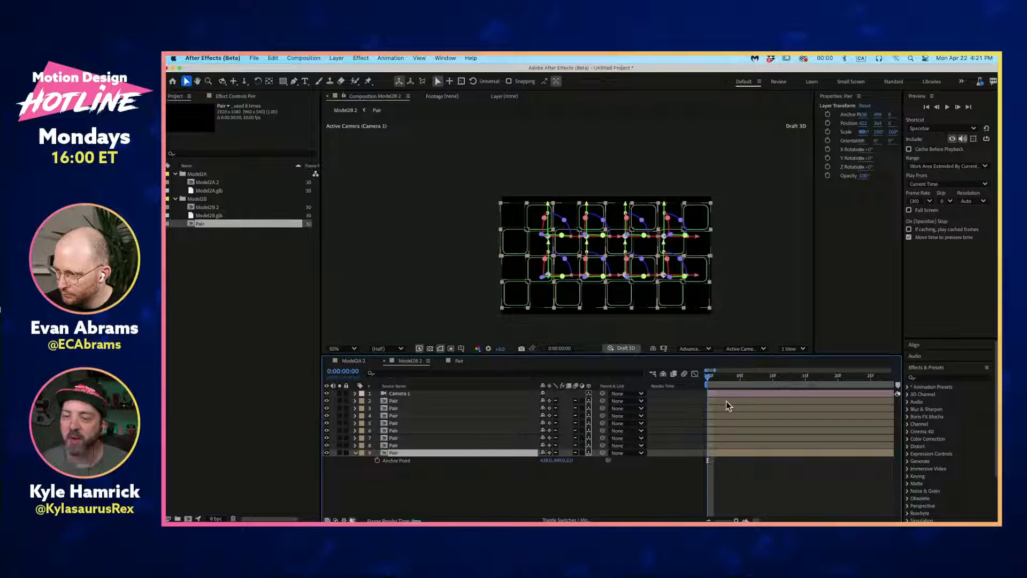
shift+click(726, 401)
key(Page_Down)
key(alt+bracketright)
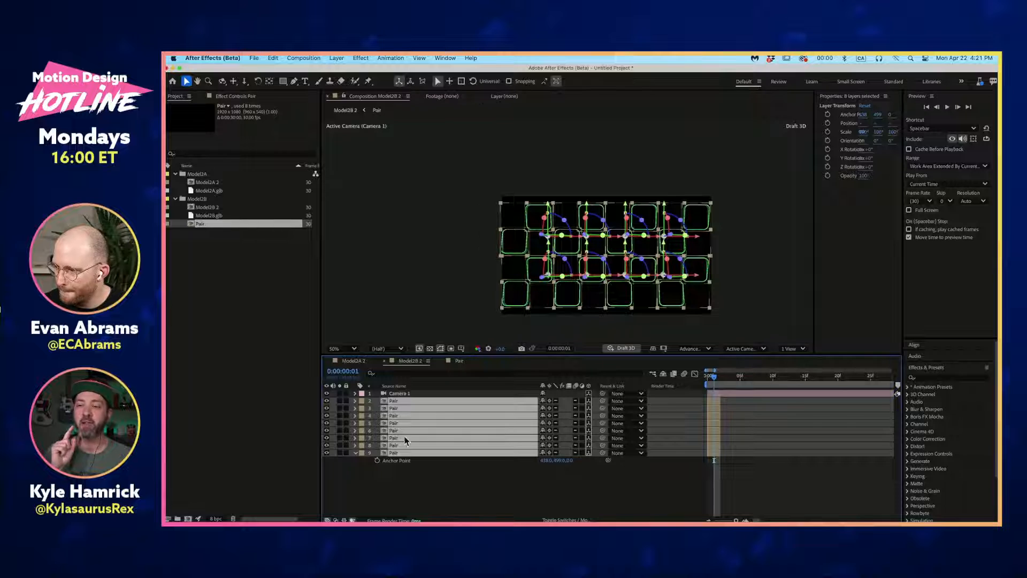
Step: Preview the trimmed Pair layers from the first frame
click(359, 473)
click(391, 454)
shift+click(397, 403)
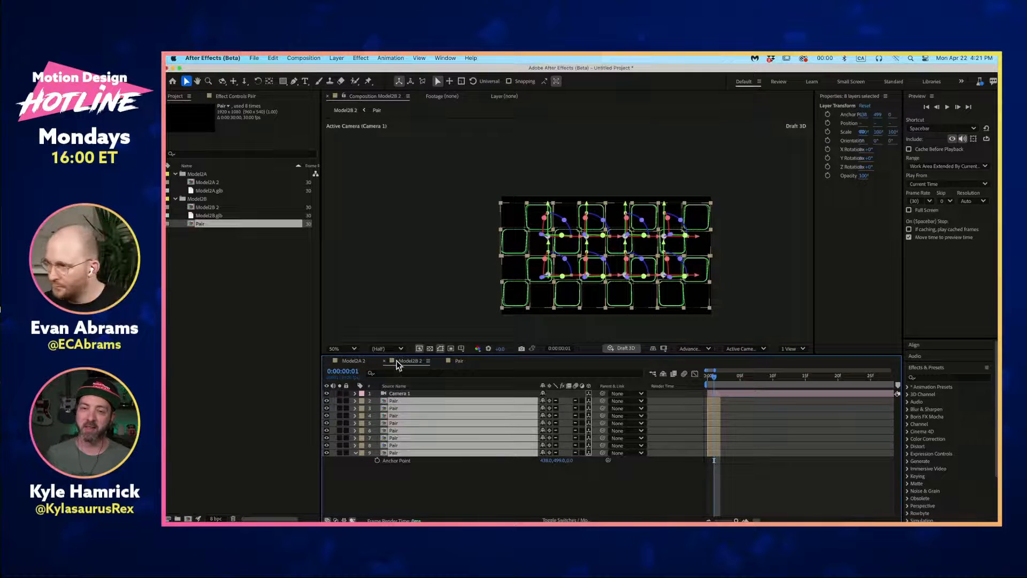
click(685, 478)
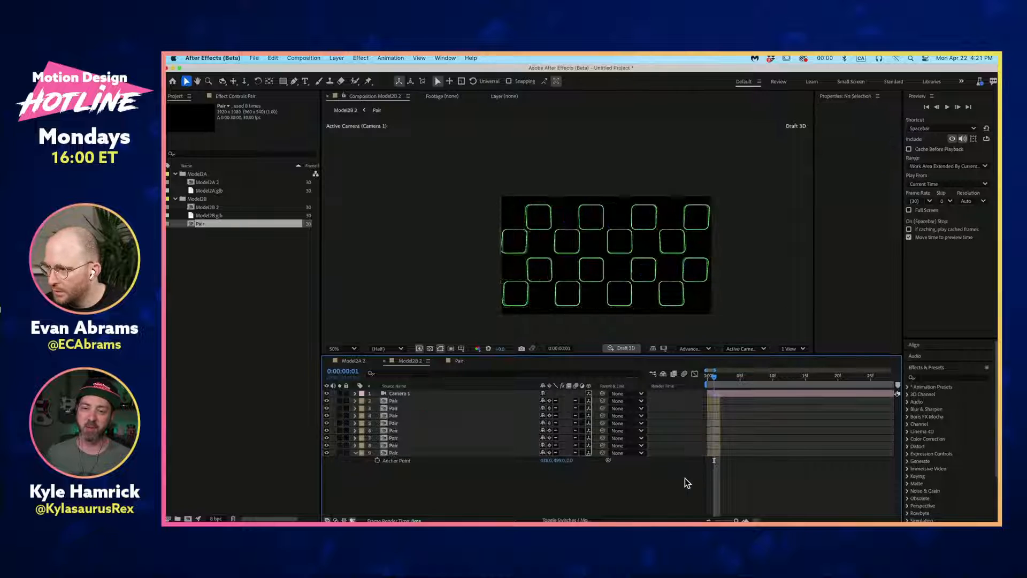
drag(715, 379, 695, 380)
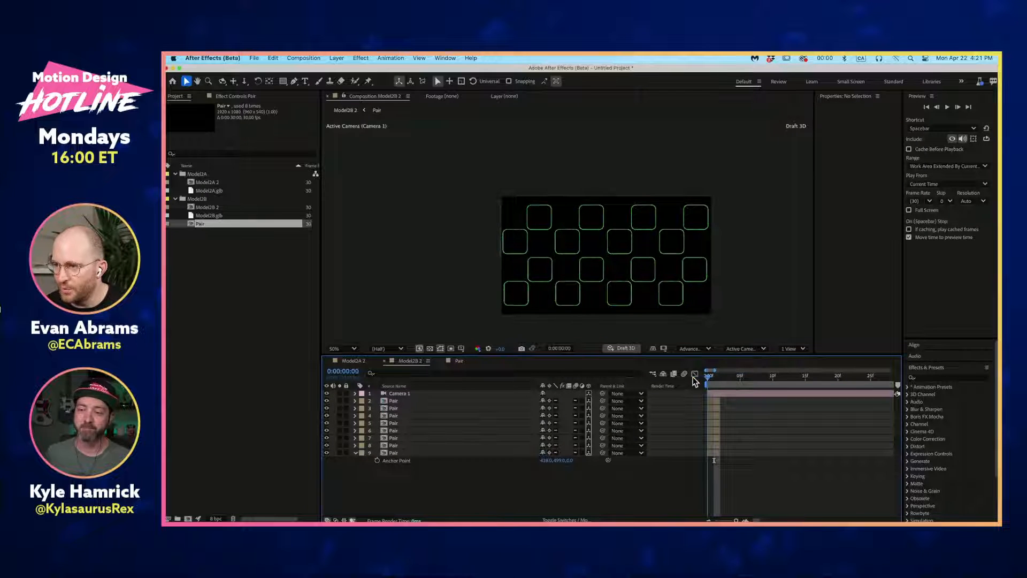
key(space)
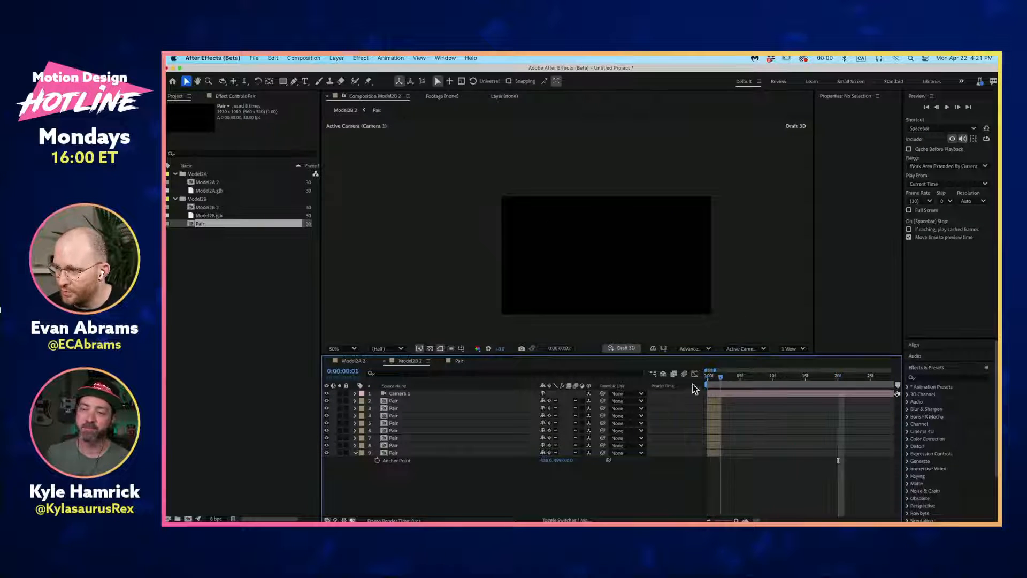
Step: Select all eight Pair layers from the last one up to the first and sequence them with Sequence Layers
click(717, 401)
click(715, 453)
shift+click(714, 401)
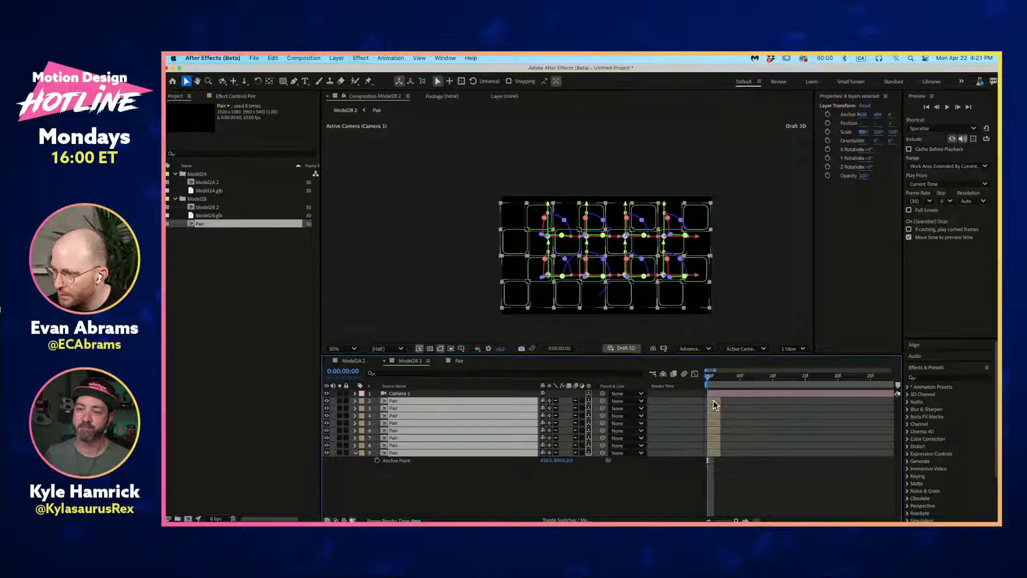
click(315, 58)
mouse_move(337, 58)
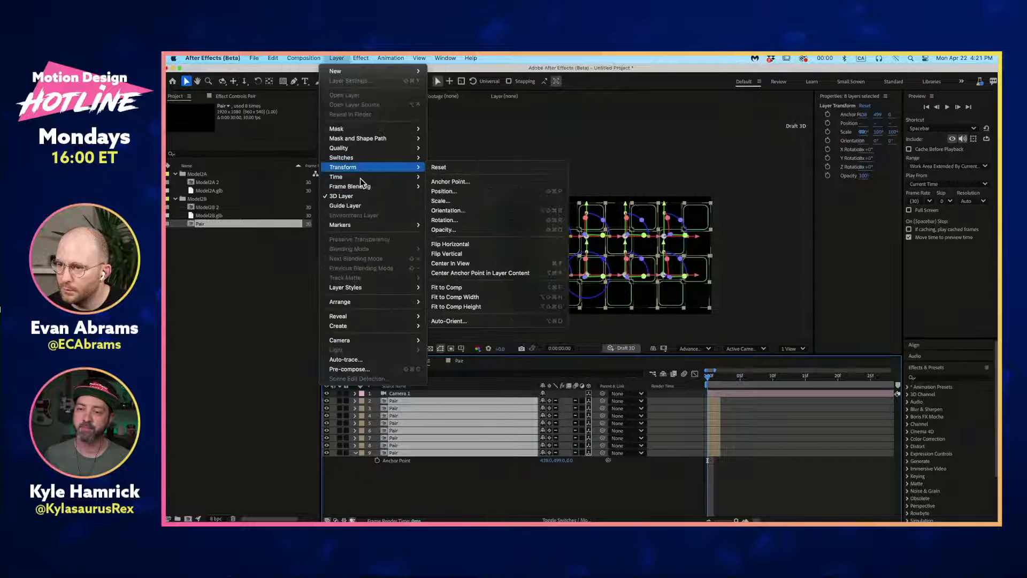
click(662, 498)
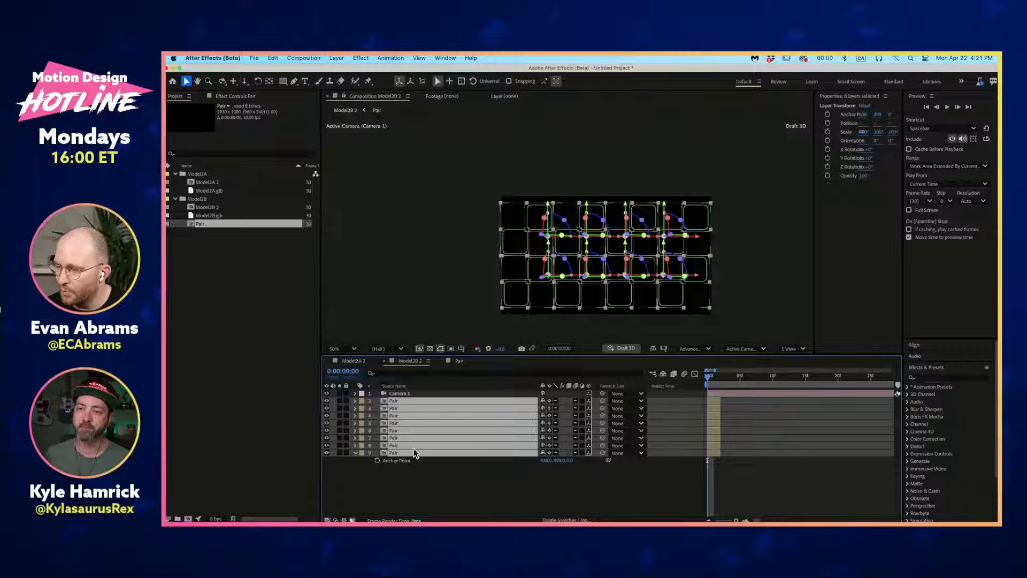
click(299, 57)
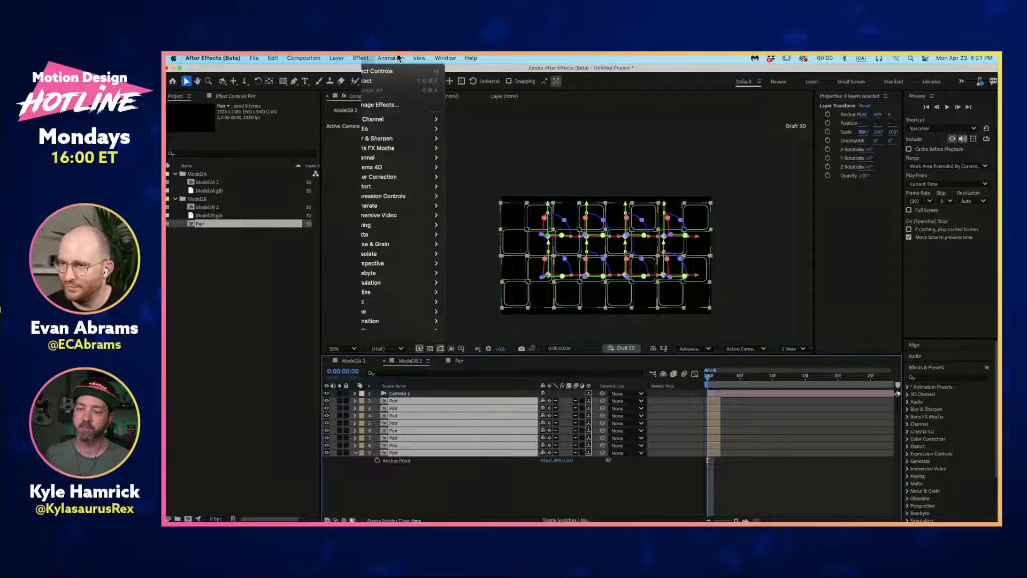
mouse_move(428, 152)
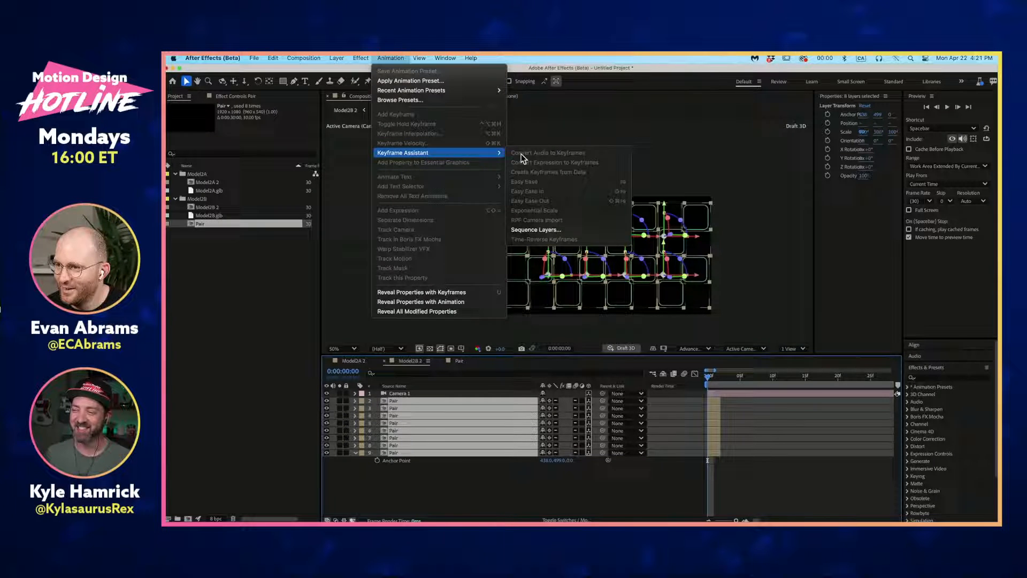
click(573, 232)
key(Return)
Step: Extend the out points of all staggered Pair layers to the end of the composition and preview the offset animation
key(semicolon)
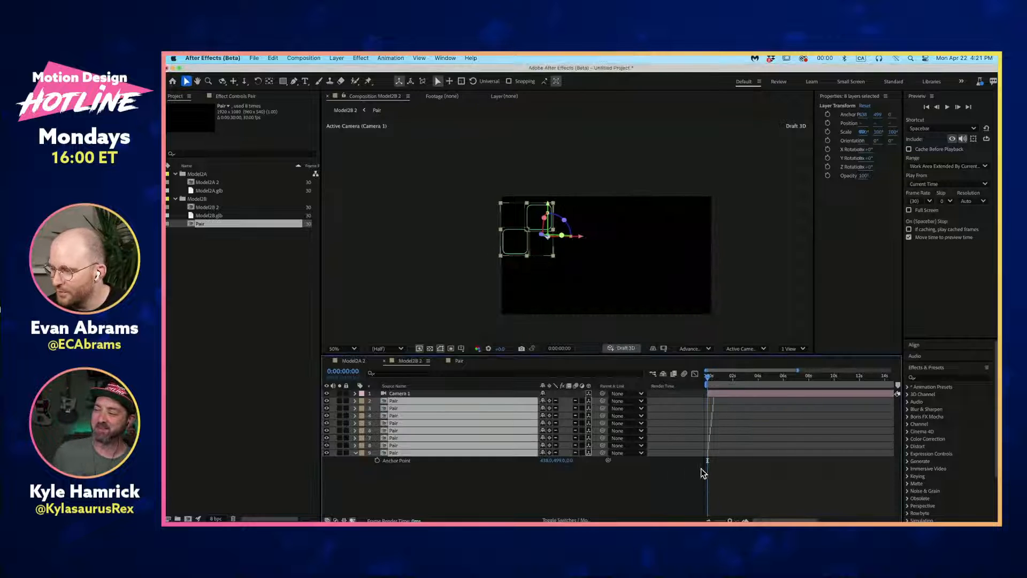
drag(709, 455, 899, 459)
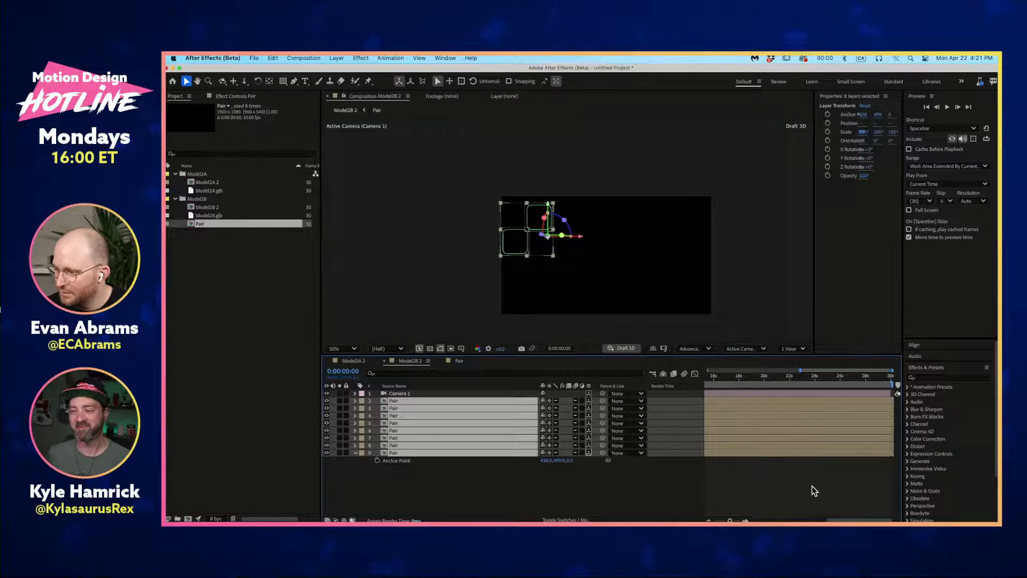
key(minus)
key(minus)
key(space)
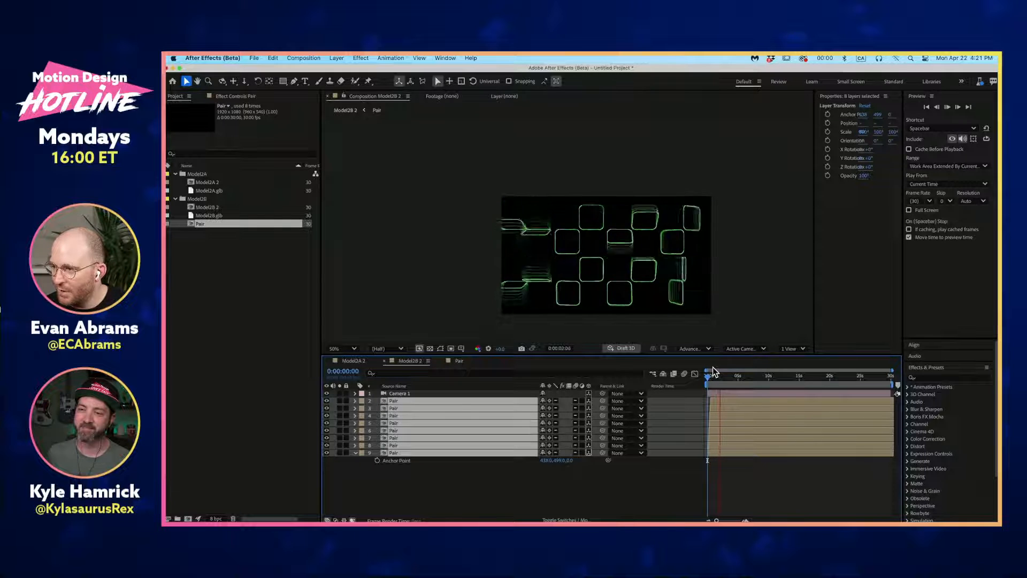
key(space)
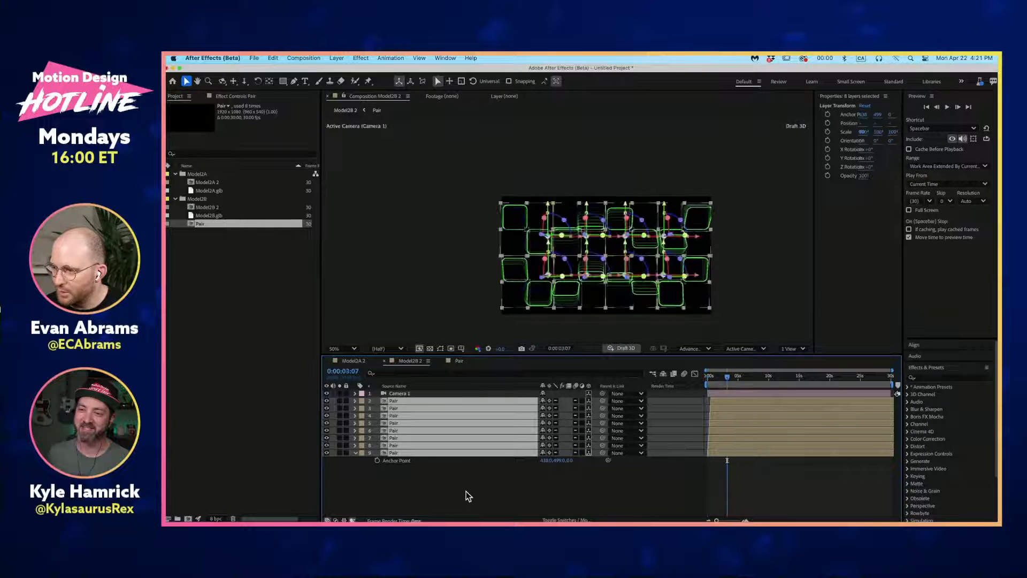
Step: Add an adjustment layer above the camera layer and delete it again
right_click(489, 486)
mouse_move(516, 412)
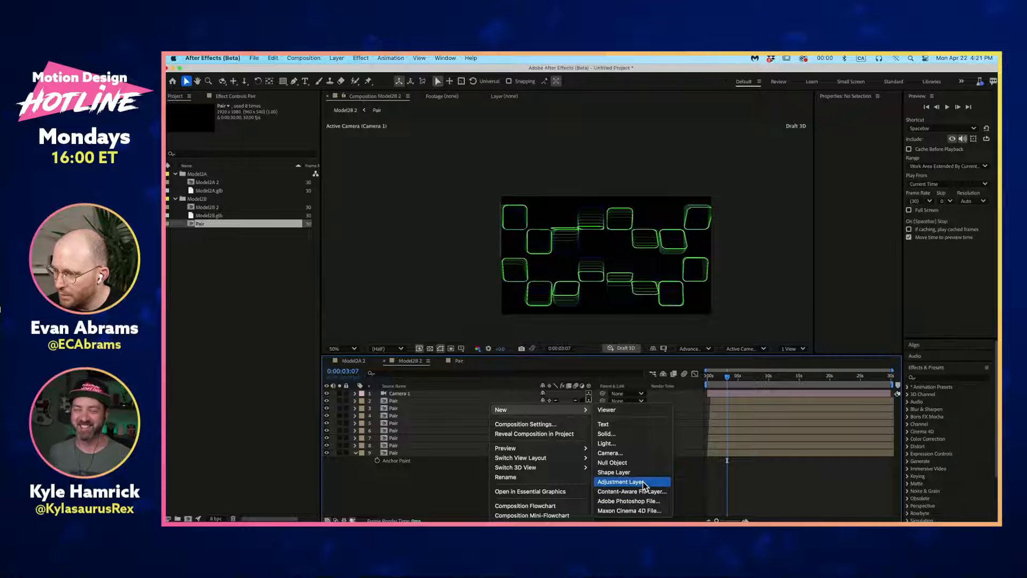
click(622, 480)
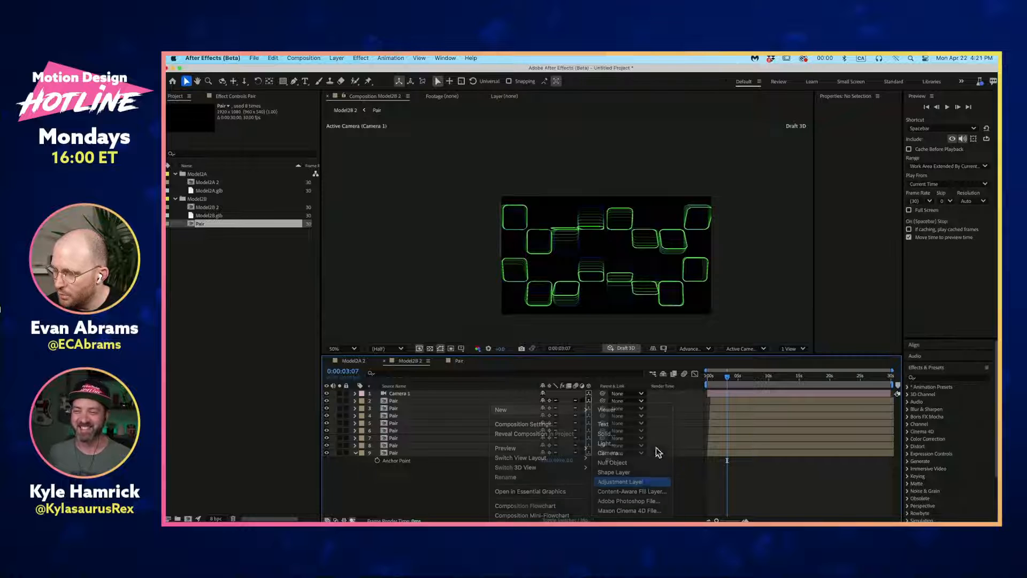
click(956, 379)
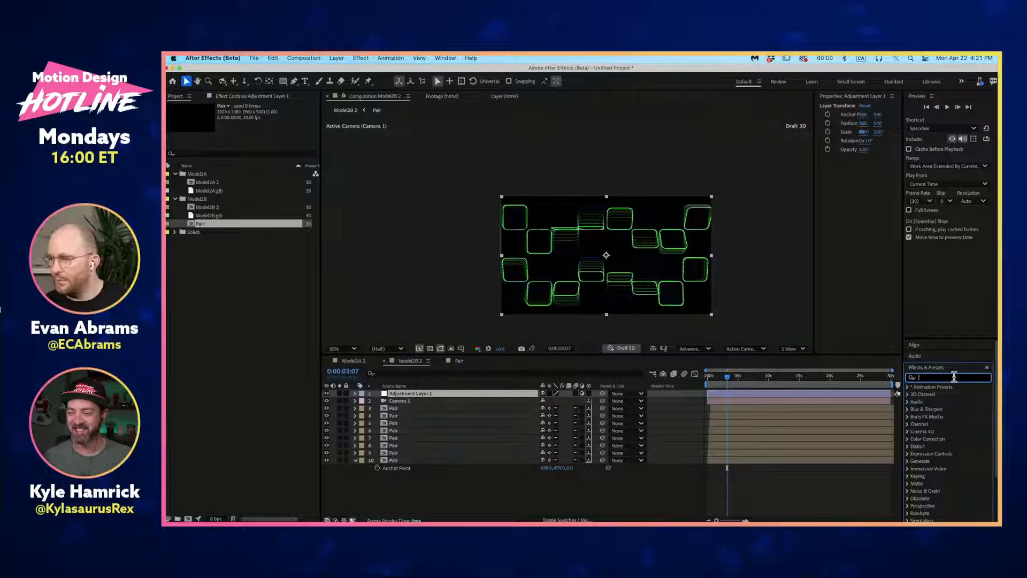
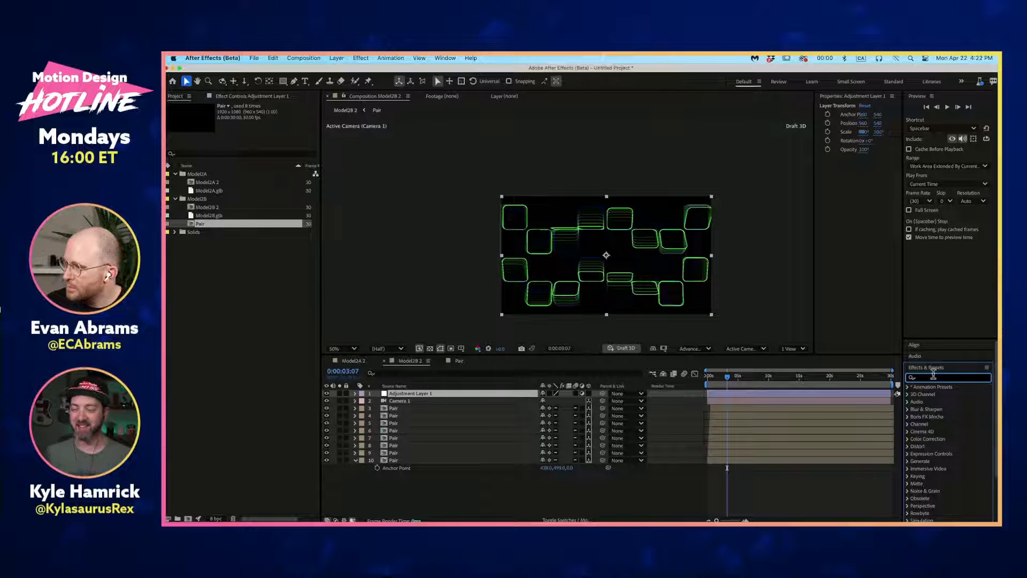
click(750, 393)
key(Delete)
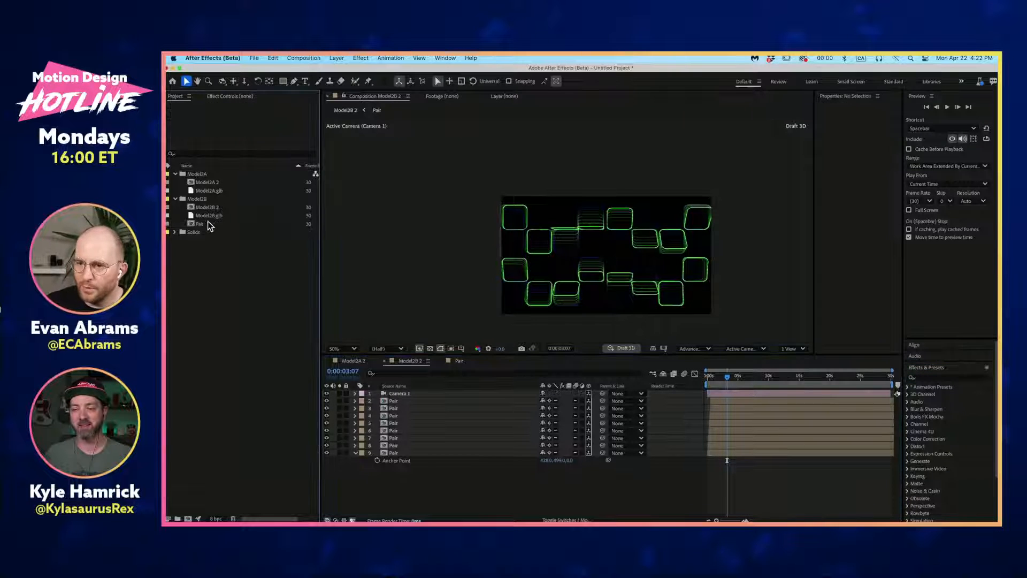
Step: Rename the Model2B 2 composition as Dancing Background
click(205, 224)
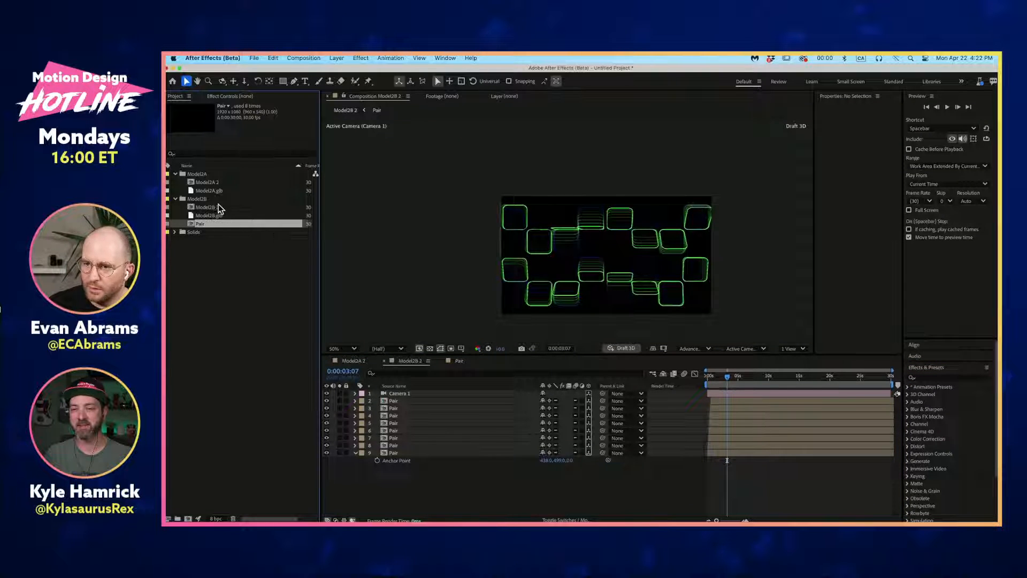
click(217, 200)
click(219, 209)
key(Return)
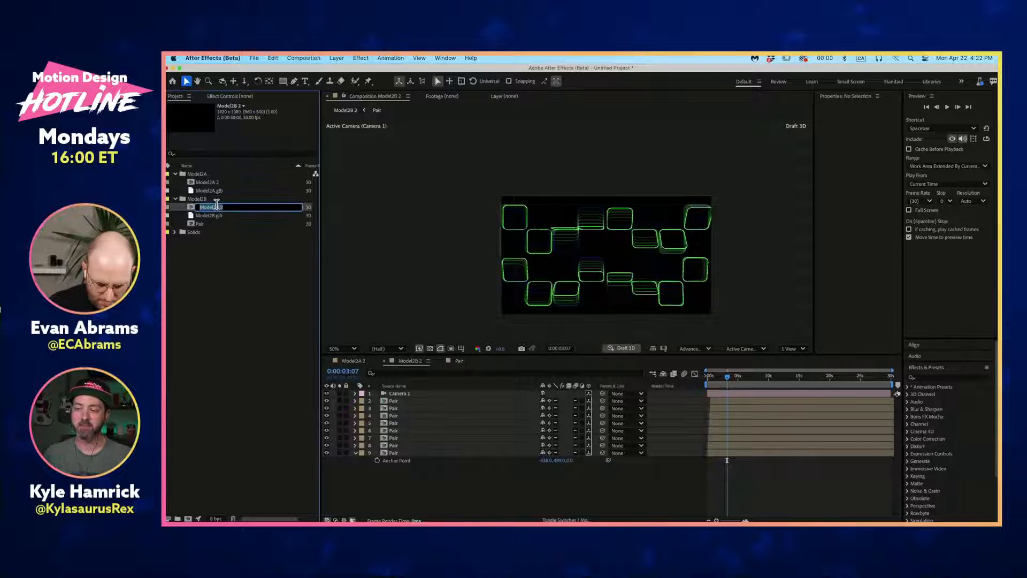
text(Dancing B)
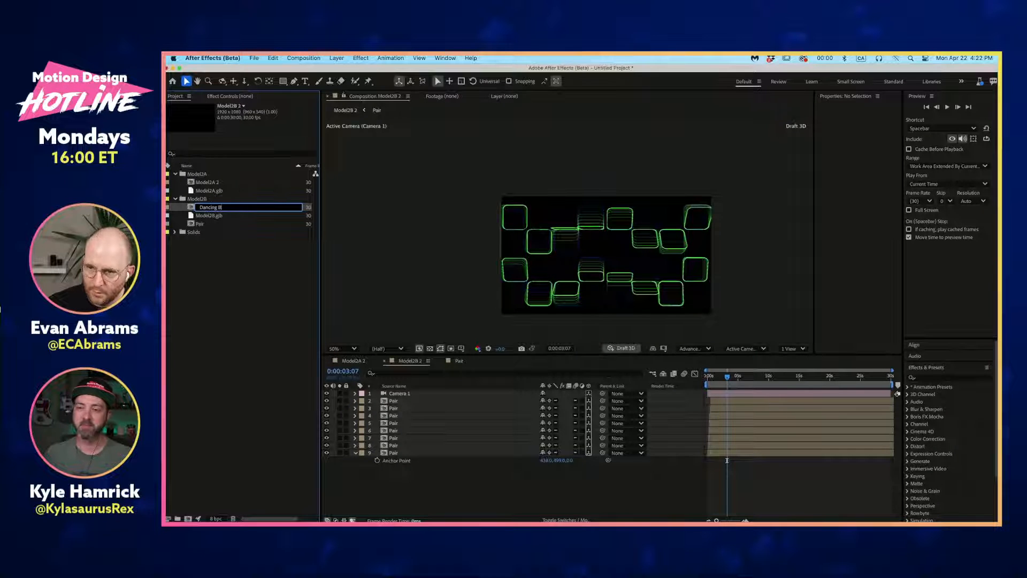
text(ackground)
key(Return)
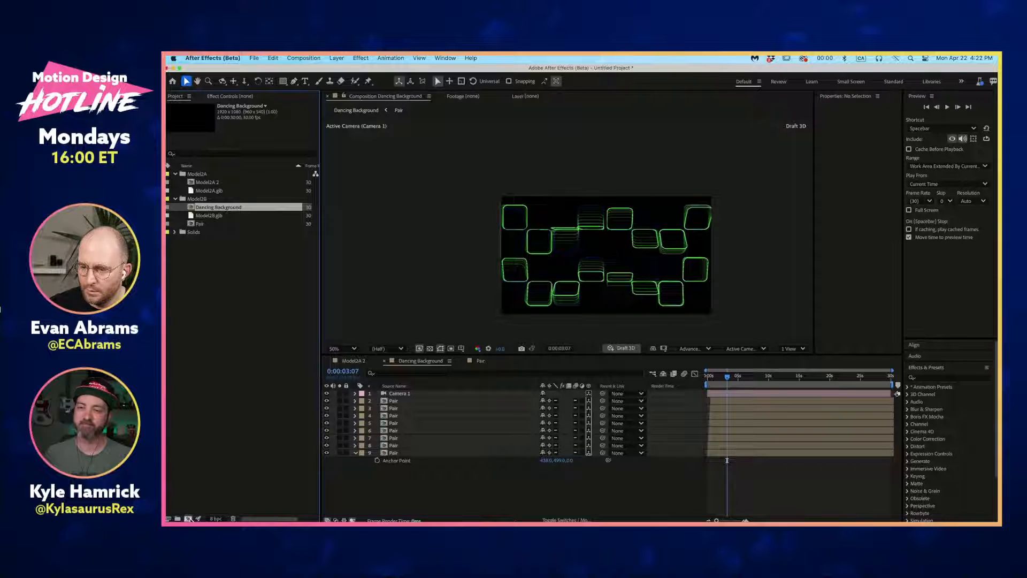
Step: Create a new composition from Dancing Background and go to 0:00:22:28
drag(219, 207, 189, 518)
drag(733, 379, 843, 394)
click(822, 377)
Step: Apply the 3D Channel Extract effect to the Dancing Background layer
click(943, 378)
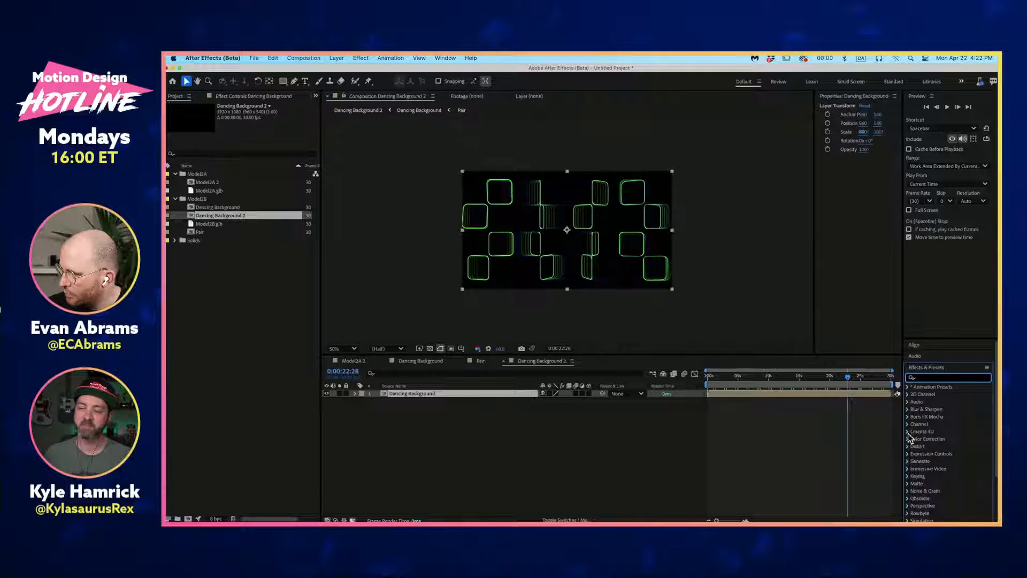
click(908, 395)
click(946, 402)
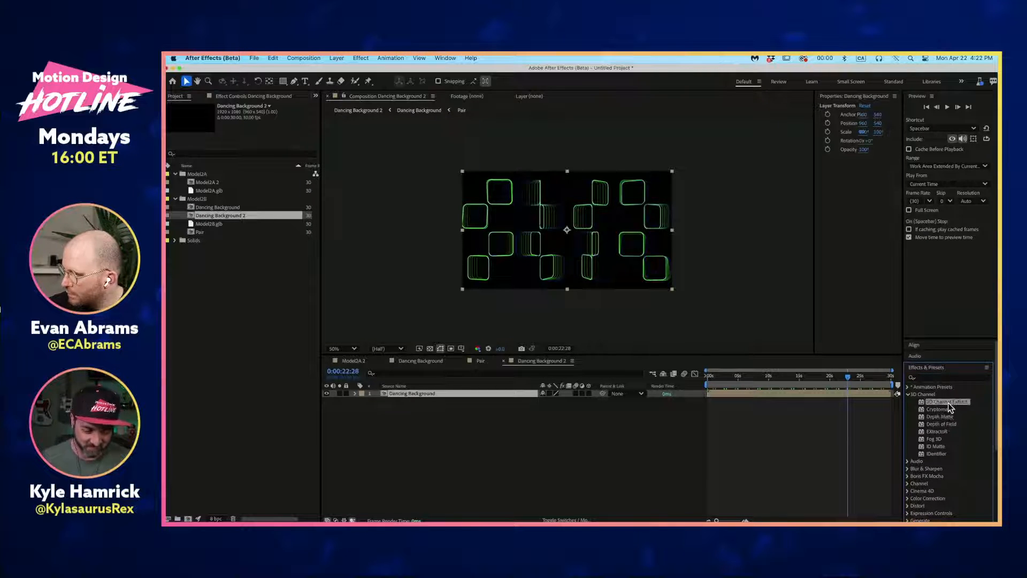
drag(947, 402, 830, 398)
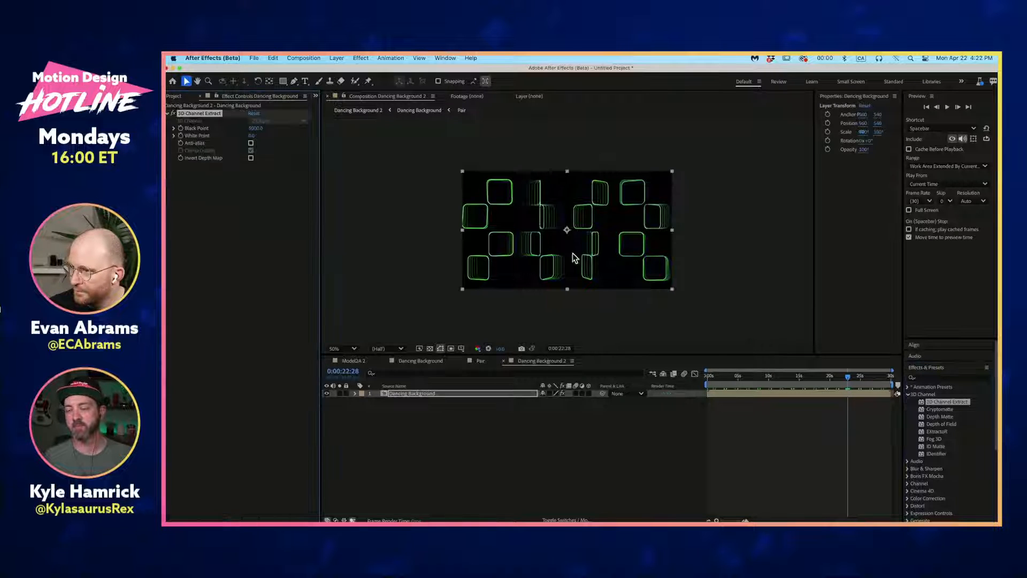
Step: Play back the 3D Channel Extract result and examine it at different magnifications, including at 0:00:02:28
click(676, 423)
key(space)
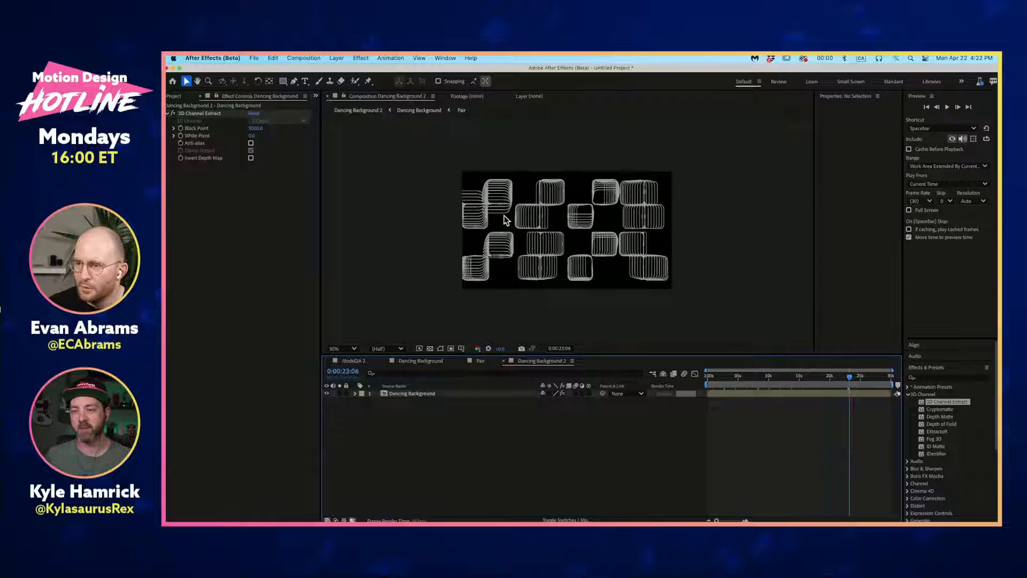
scroll(505, 217, up, 2)
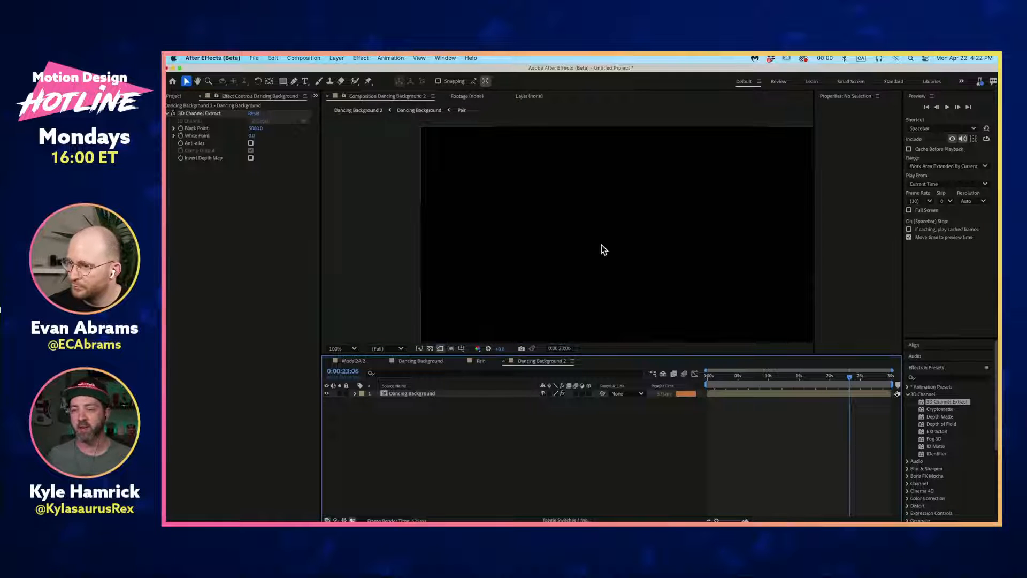
scroll(596, 246, up, 2)
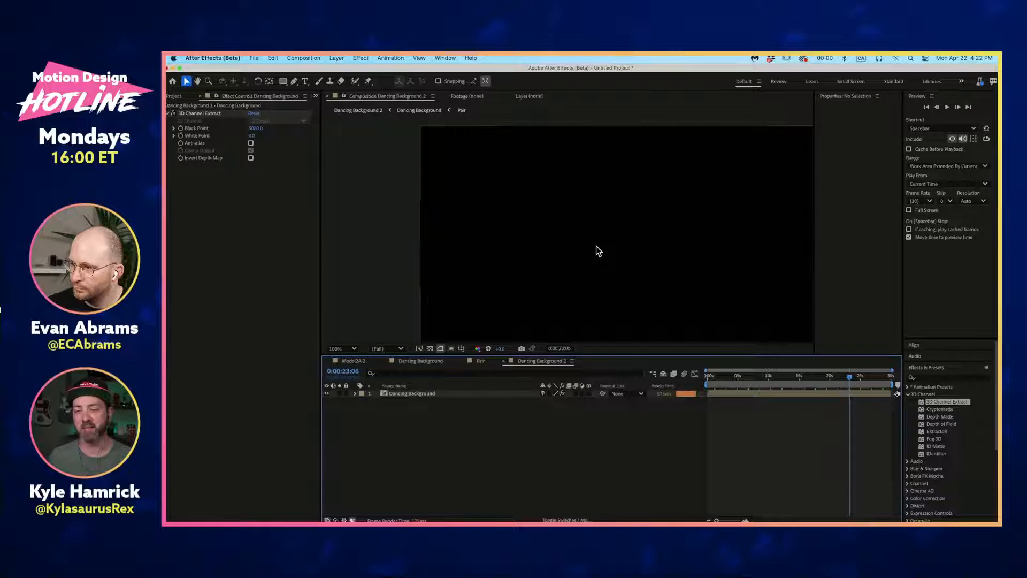
scroll(598, 251, down, 2)
drag(791, 383, 724, 378)
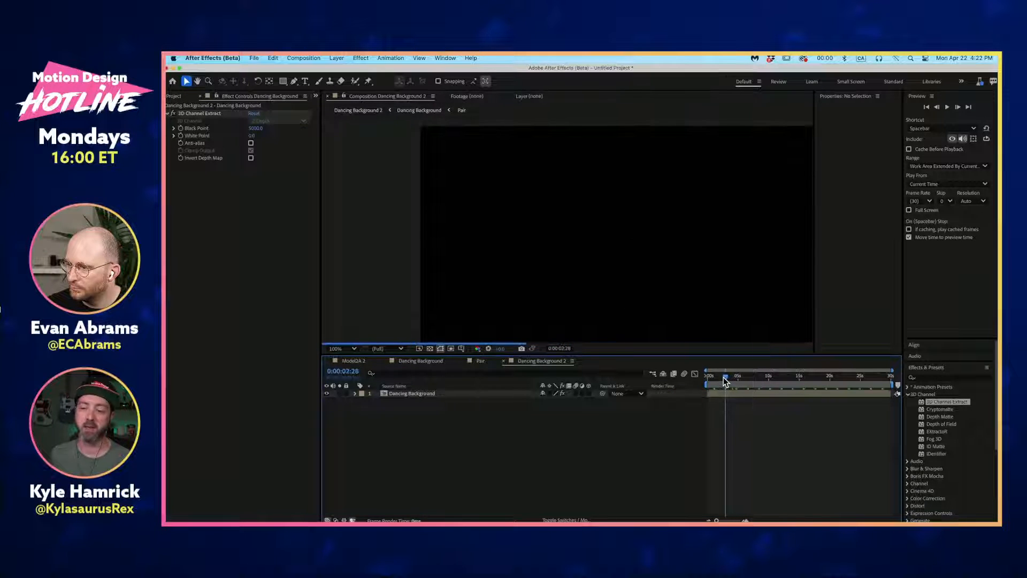
scroll(682, 287, down, 2)
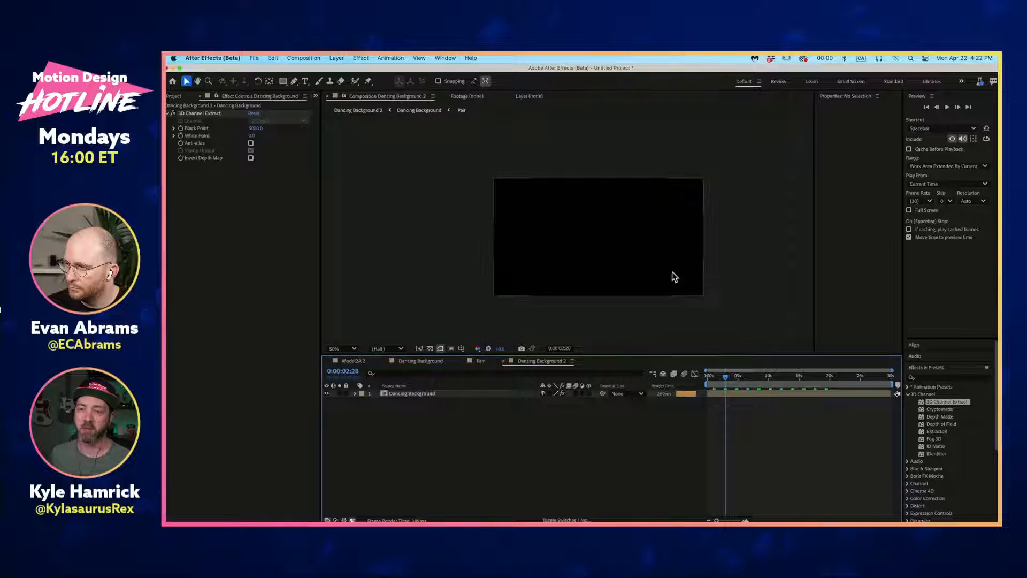
scroll(474, 298, up, 2)
Step: Set the composition's preview resolution to Full
click(387, 349)
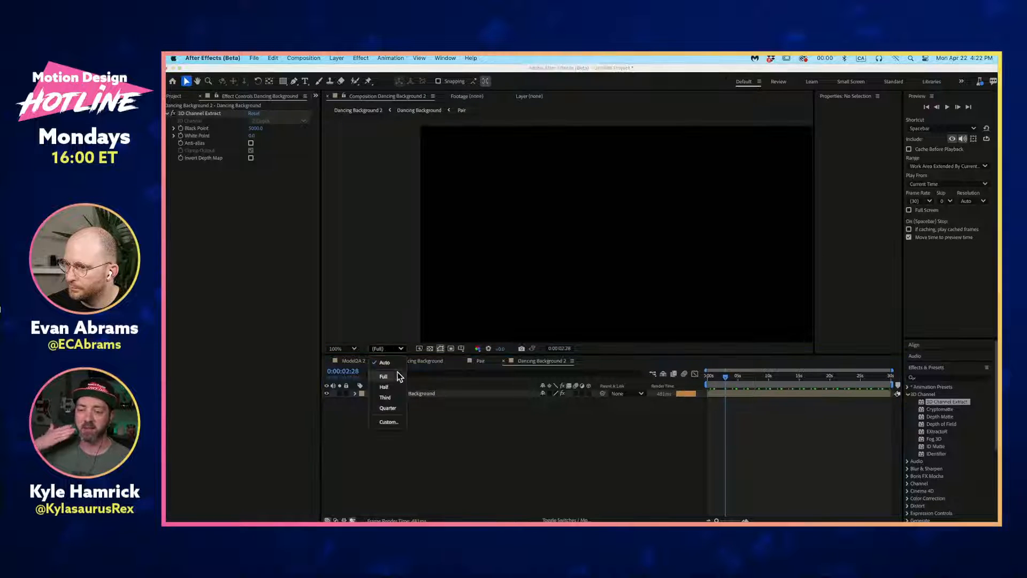
click(384, 377)
click(556, 439)
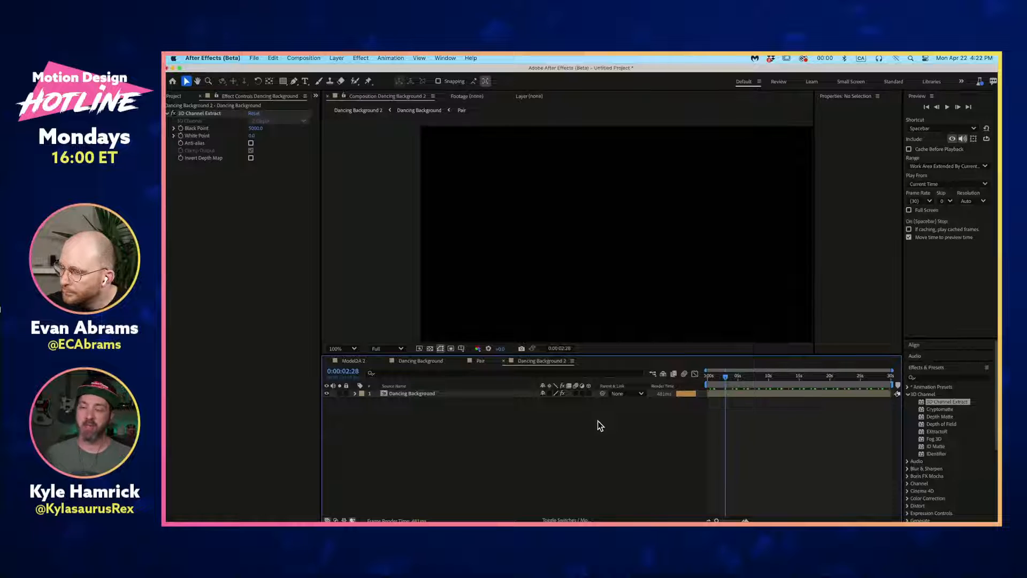
Step: Purge the cached preview data and recheck the extracted depth image at different magnifications
click(267, 58)
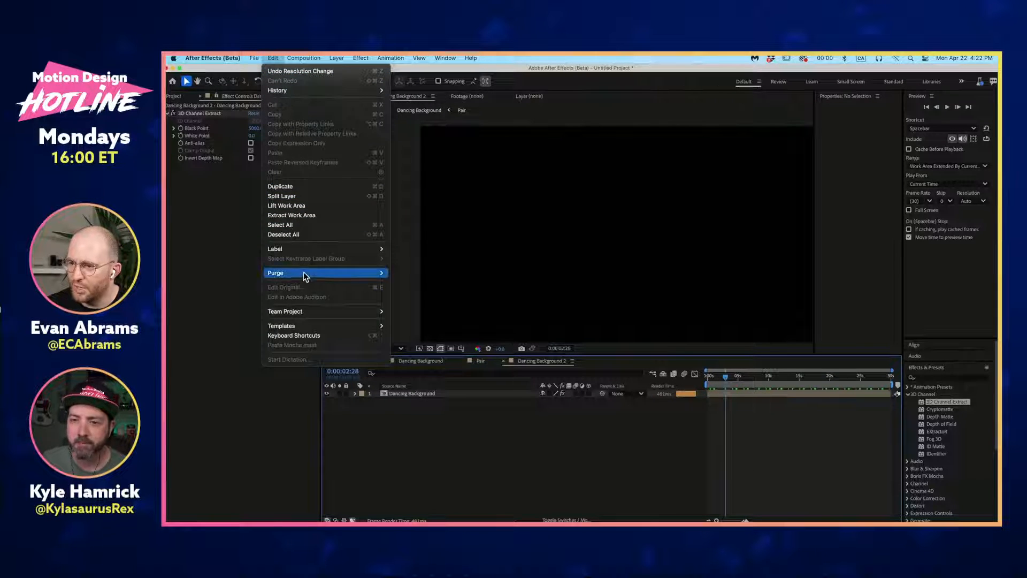
mouse_move(303, 273)
click(432, 273)
key(Return)
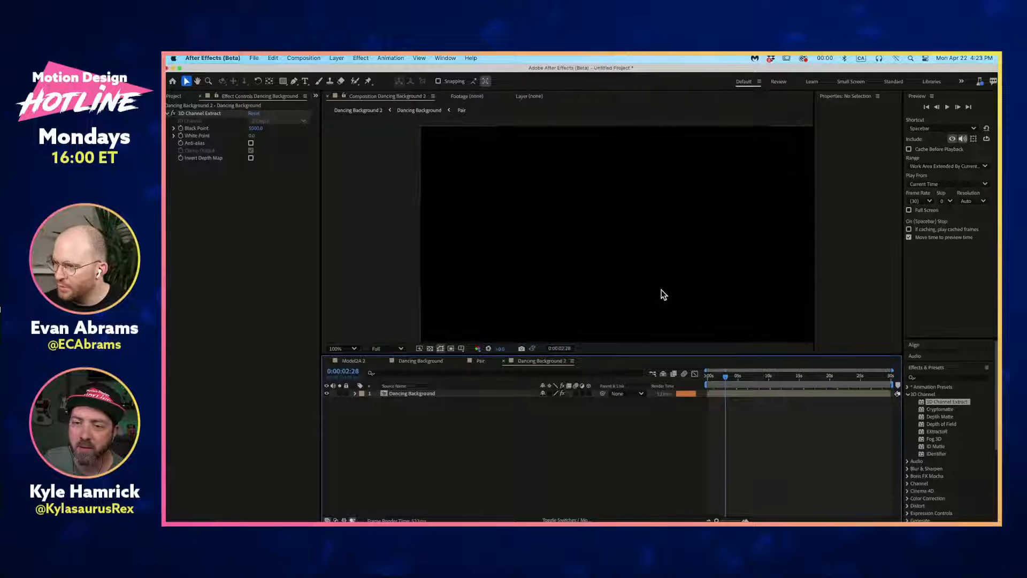
drag(596, 244, 584, 236)
scroll(541, 218, down, 1)
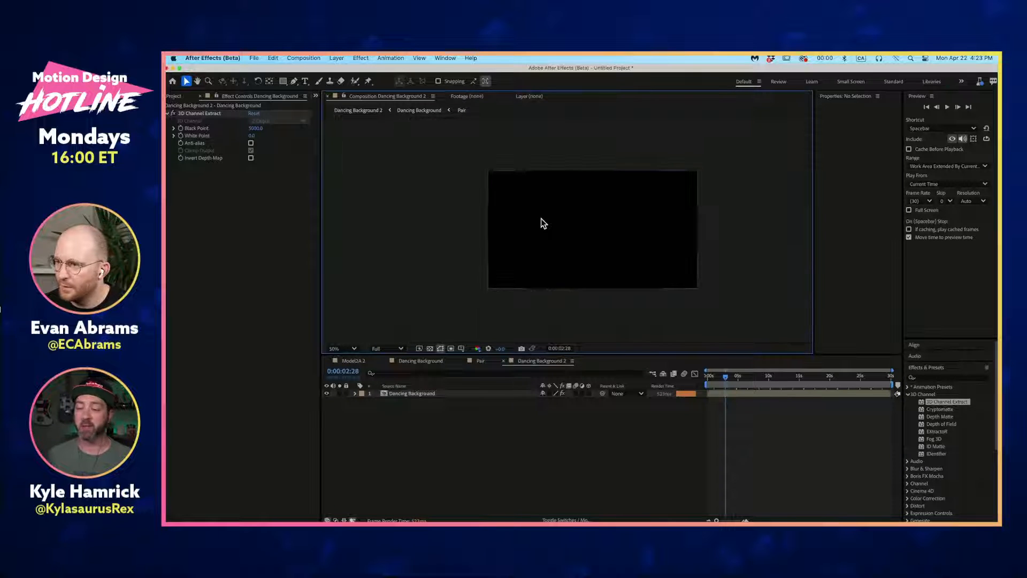
scroll(541, 218, up, 1)
scroll(541, 218, down, 1)
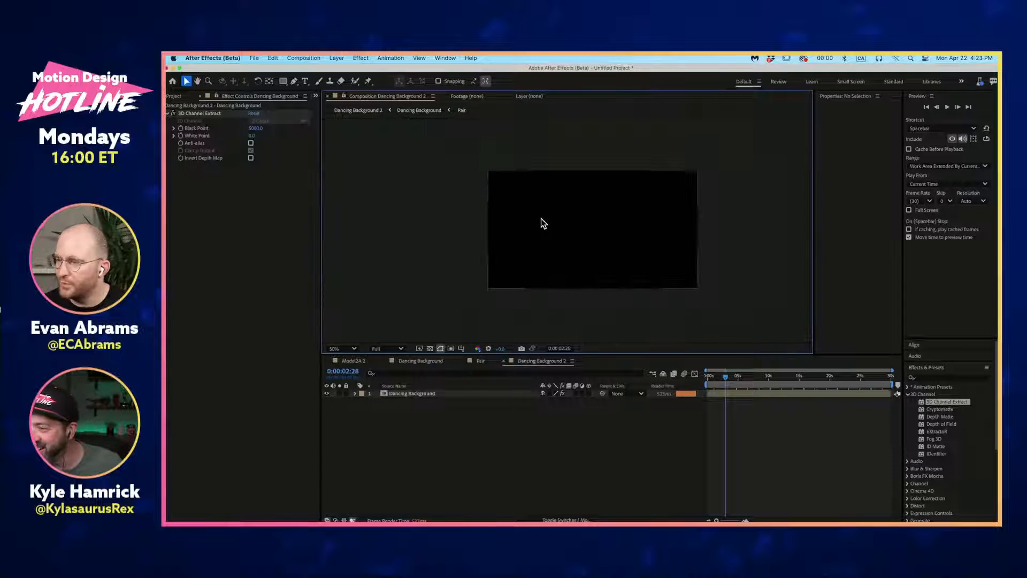
Step: Try Collapse Transformations on the Dancing Background layer at 0:00:00:09
click(722, 395)
drag(724, 382, 688, 387)
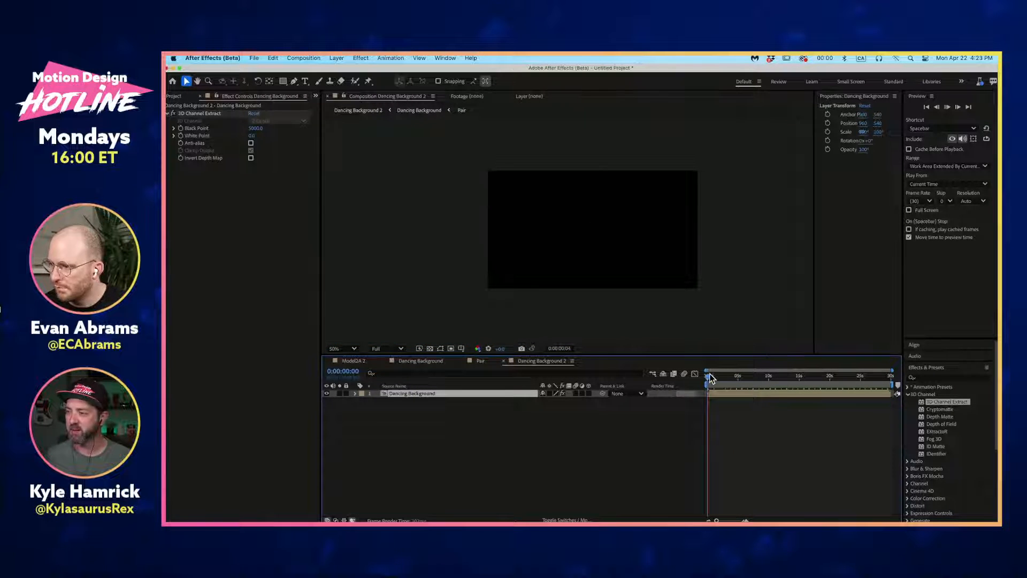
drag(711, 378, 712, 378)
click(551, 396)
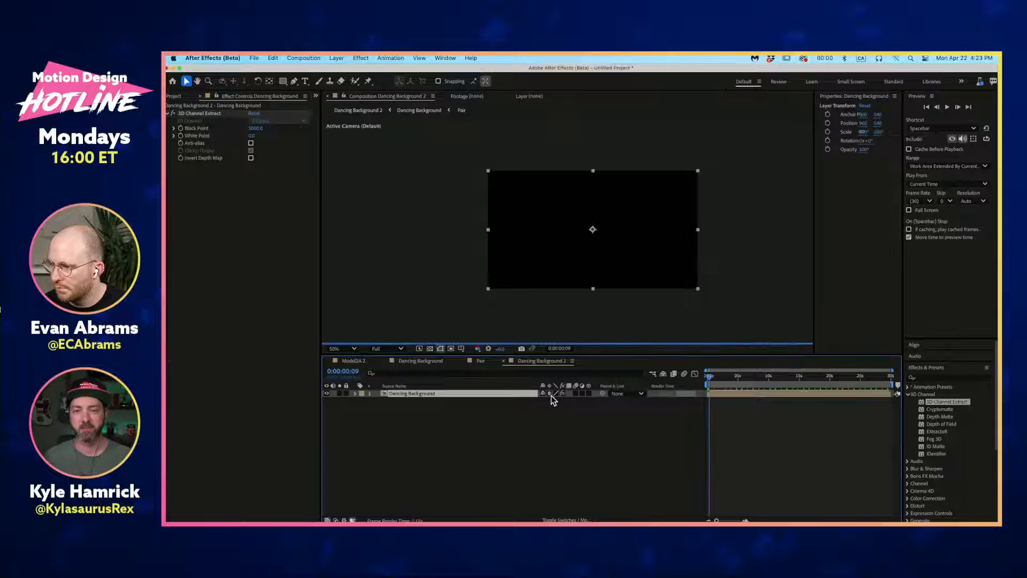
key(slash)
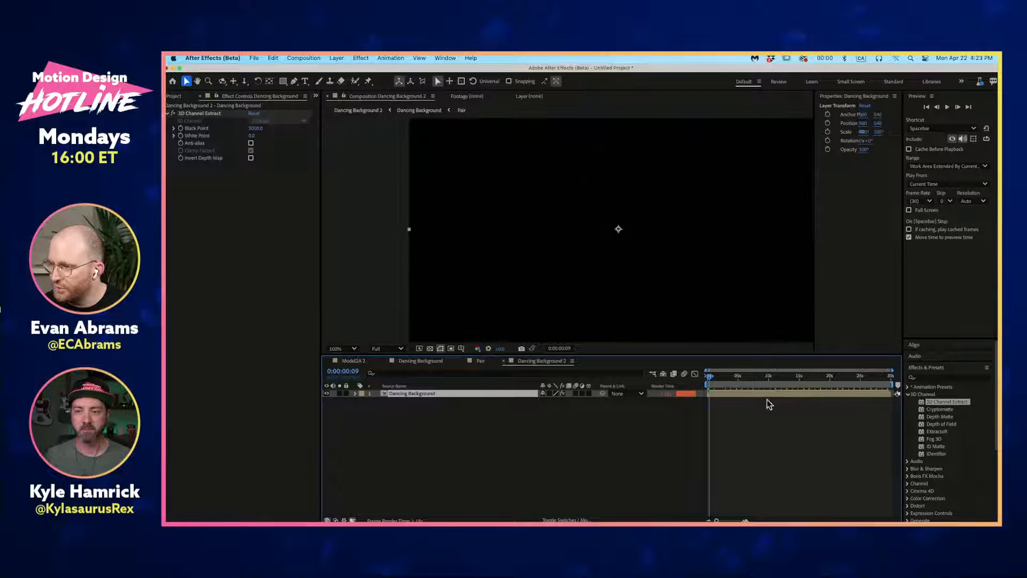
Step: Switch the 3D Channel Extract effect off and back on, and go to 0:00:05:15
click(173, 114)
click(173, 114)
key(space)
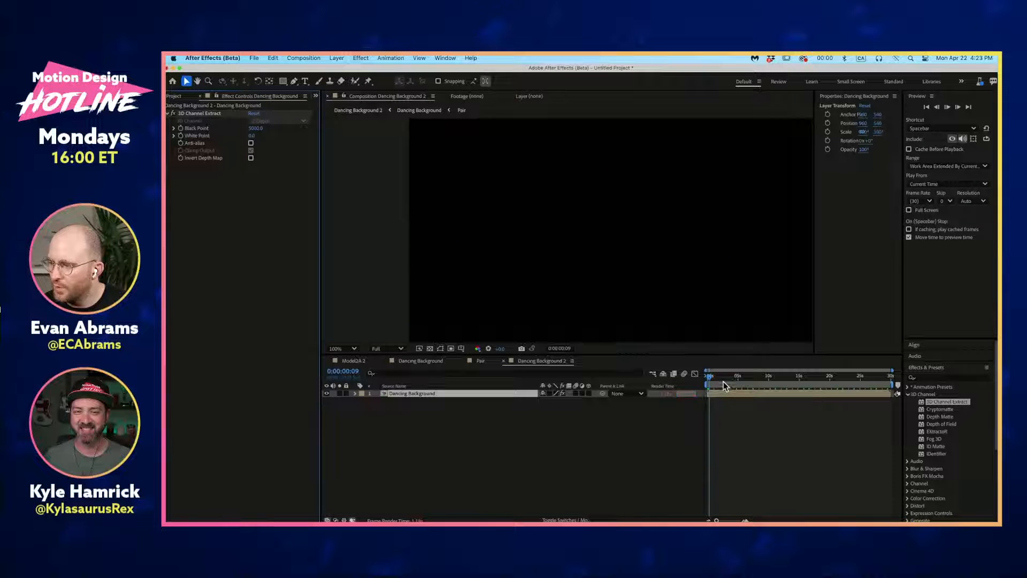
mouse_move(724, 381)
mouse_down()
mouse_move(730, 388)
mouse_move(741, 377)
mouse_up()
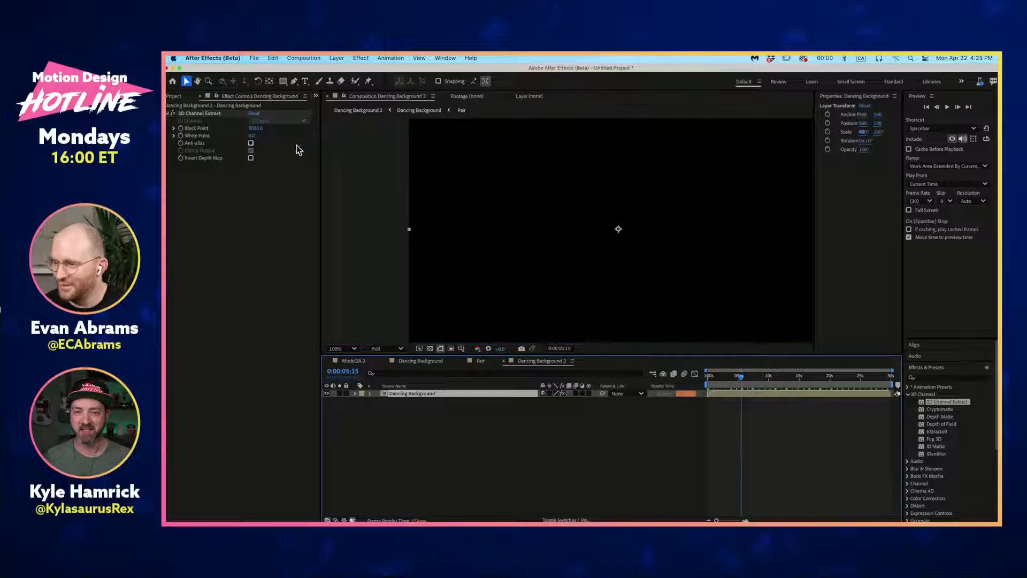
Step: Open the nested Dancing Background composition to check its layers and return to Dancing Background 2
click(194, 117)
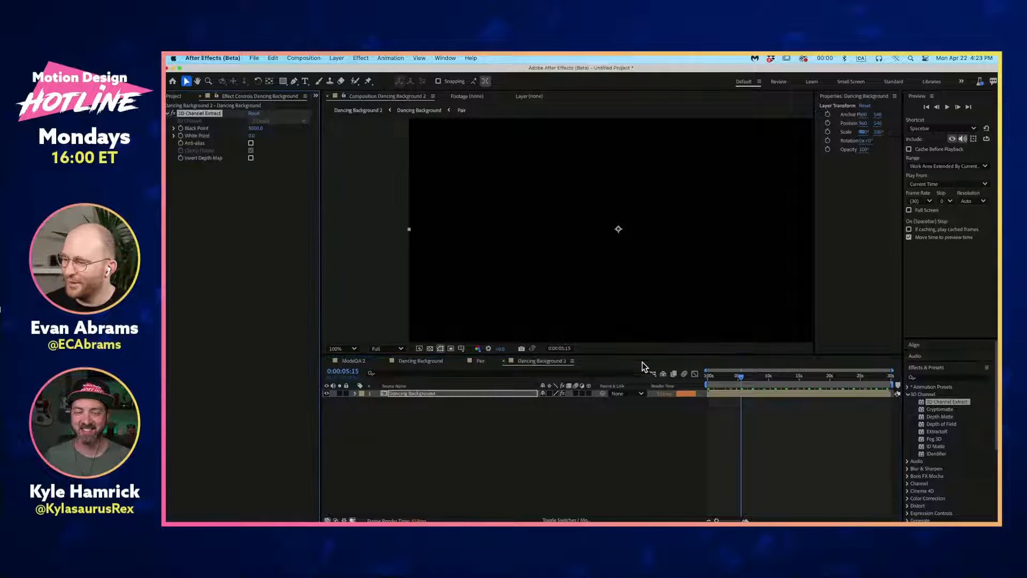
double_click(717, 394)
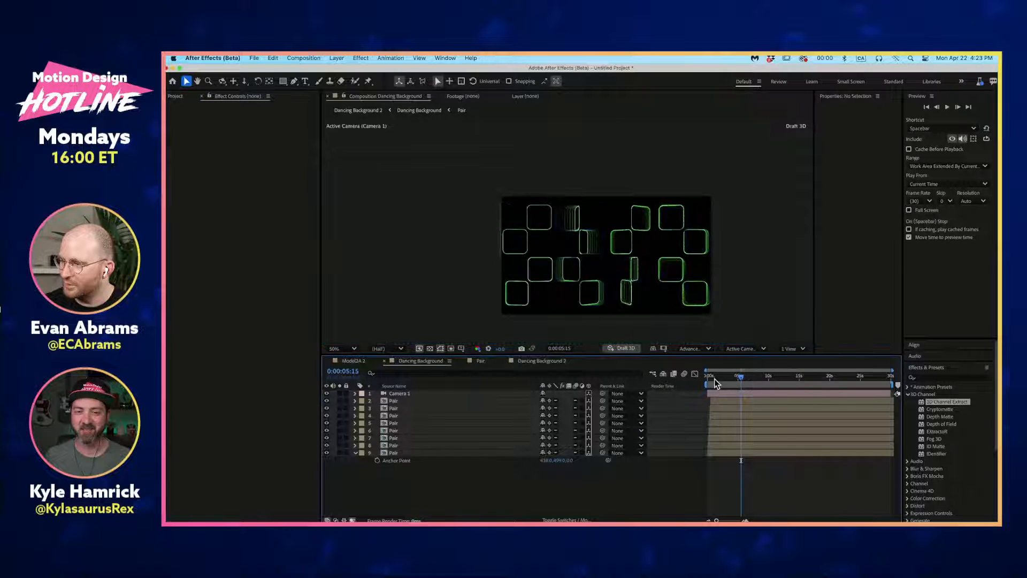
key(Tab)
click(487, 474)
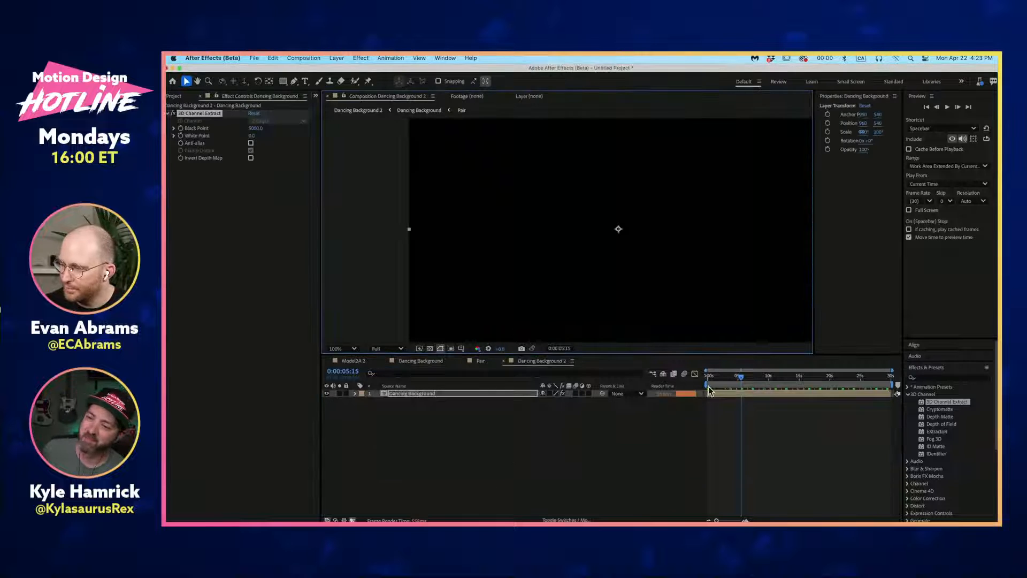
Step: Delete the 3D Channel Extract effect from the Dancing Background layer and apply a fresh copy
click(202, 115)
key(Delete)
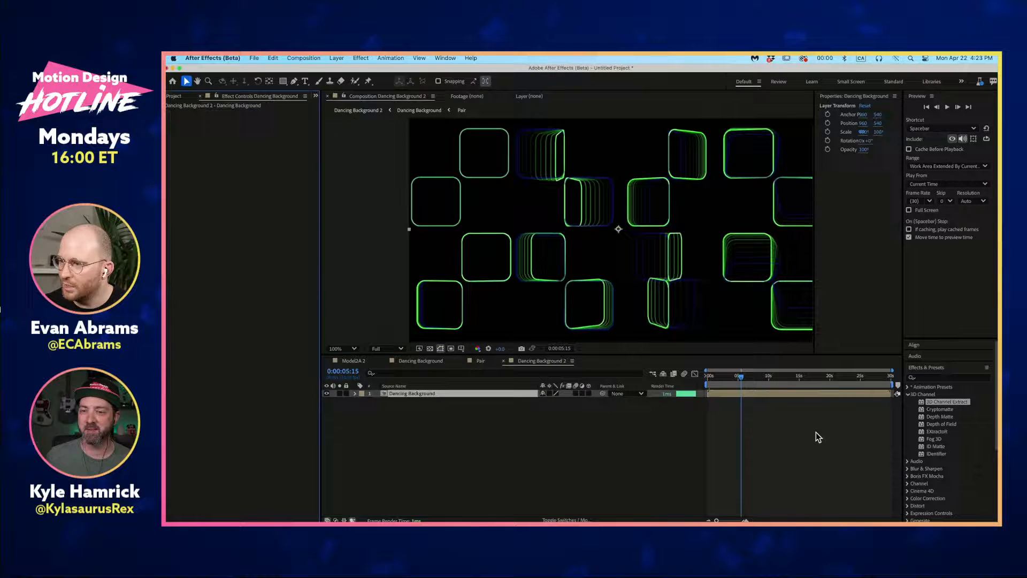
click(931, 369)
click(933, 375)
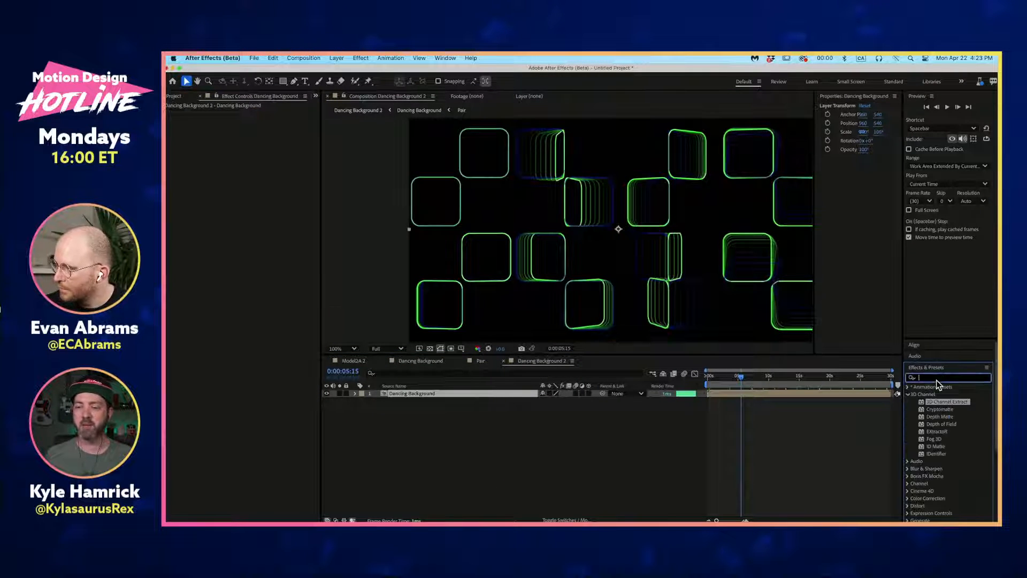
drag(942, 401, 804, 395)
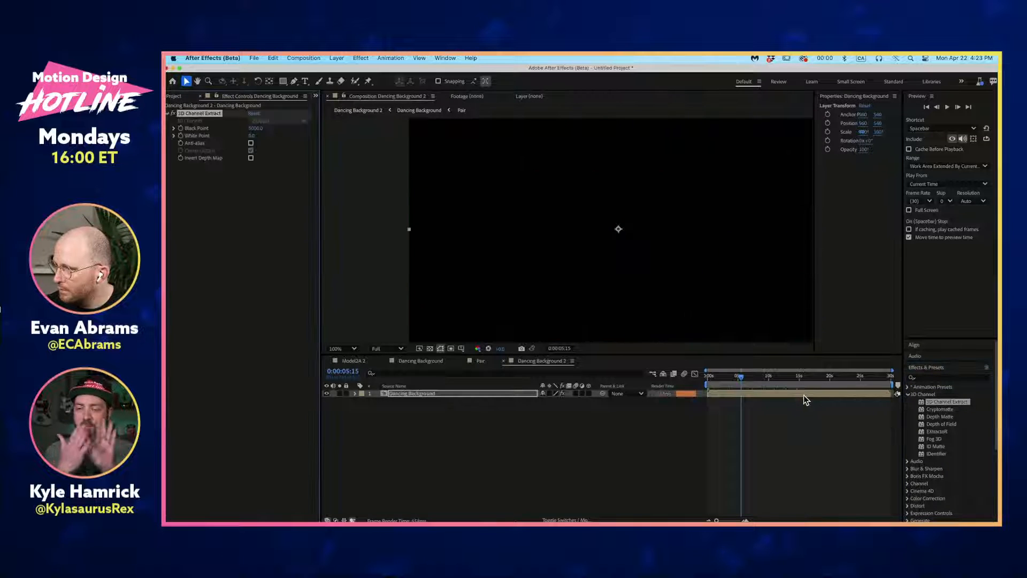
scroll(664, 315, down, 1)
scroll(653, 298, up, 2)
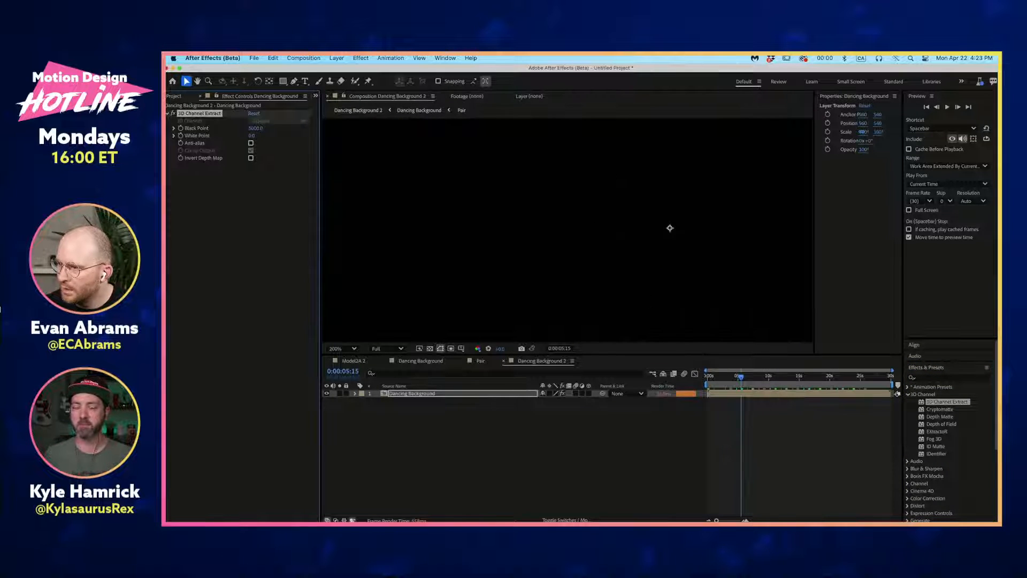
Step: Try the 3D Channel Extract effect's Black Point at about -410 and 860
drag(255, 130, 236, 134)
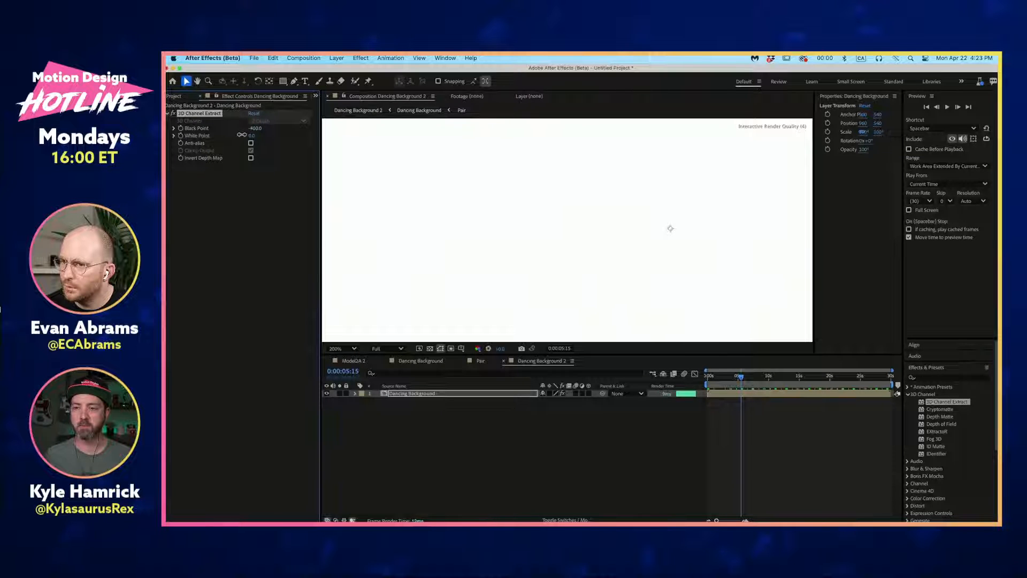
drag(247, 134, 291, 131)
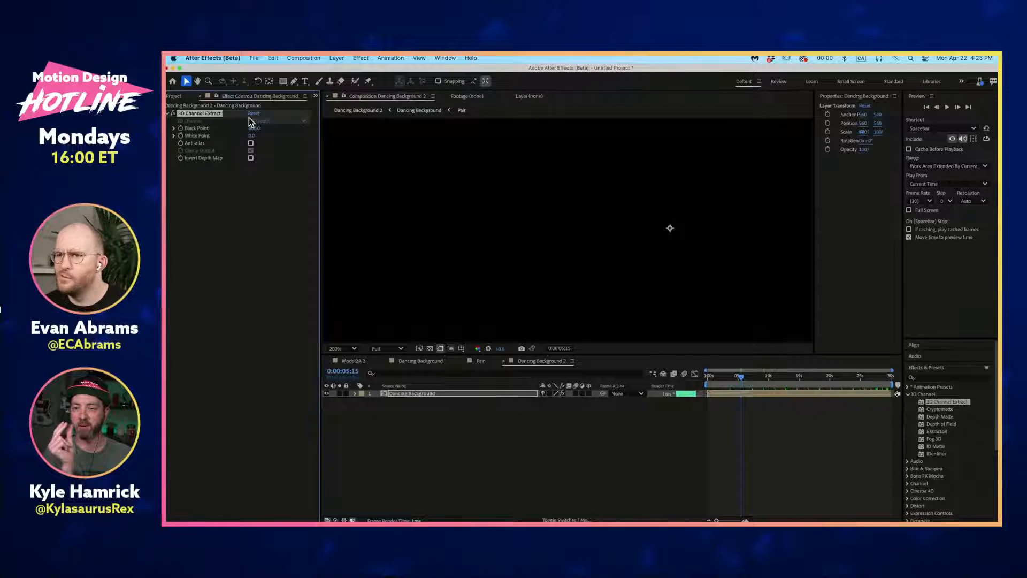
Step: Turn Collapse Transformations on and off for Dancing Background and reset the 3D Channel Extract effect
click(550, 393)
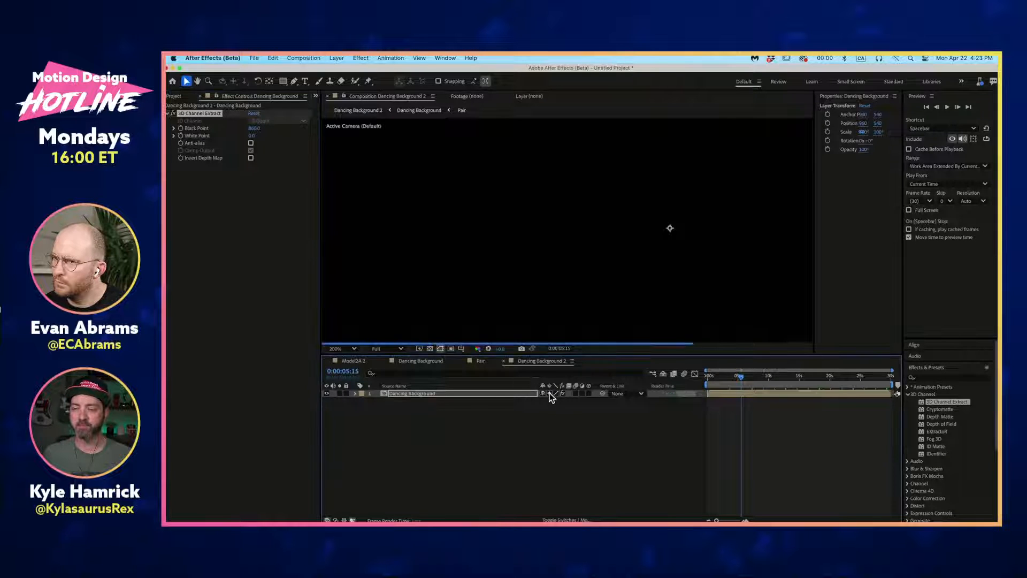
click(550, 393)
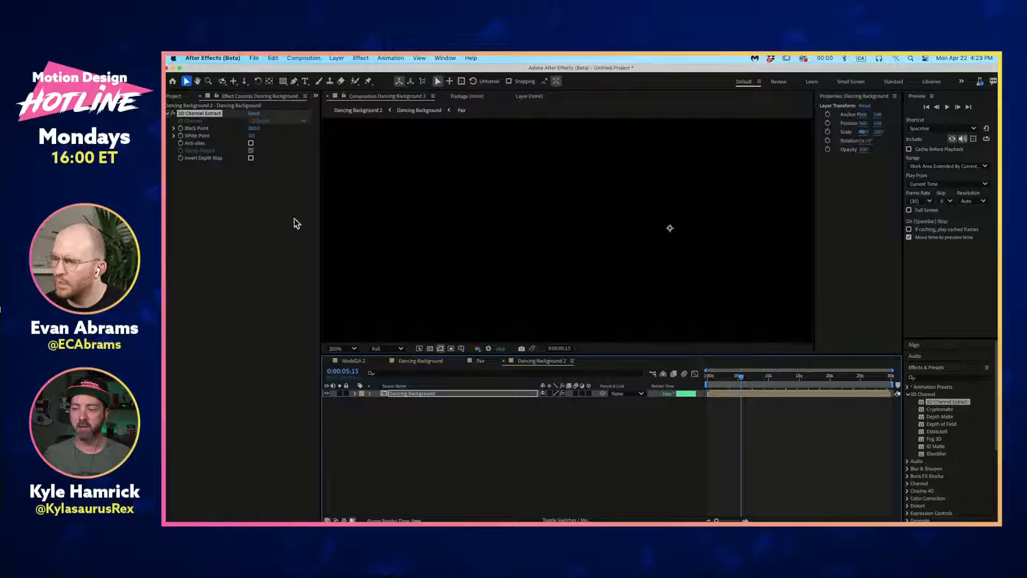
click(253, 113)
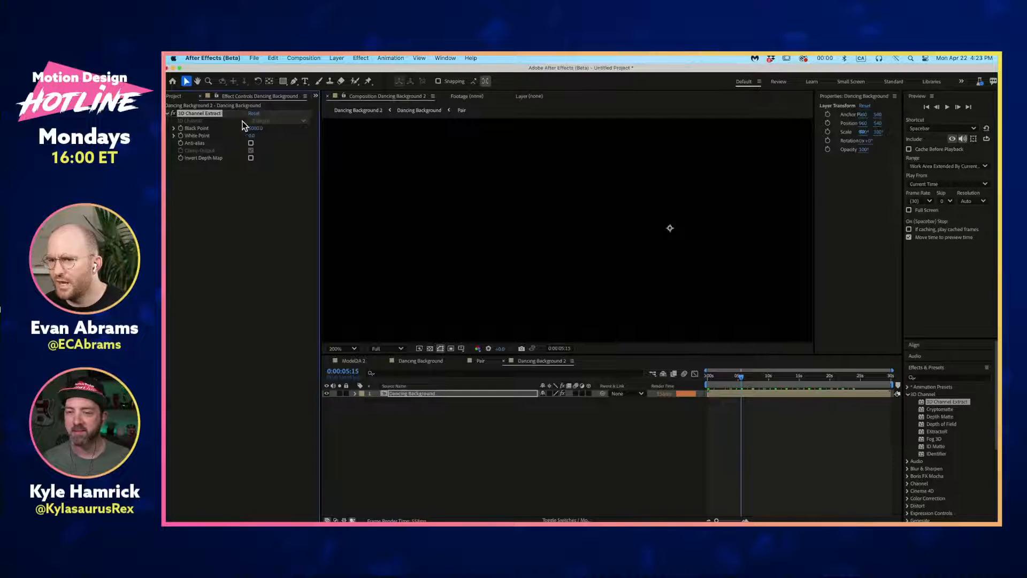
Step: Remove 3D Channel Extract, try reapplying it with the Dancing Background layer switched to 3D, and switch the layer back to 2D
key(Delete)
click(588, 403)
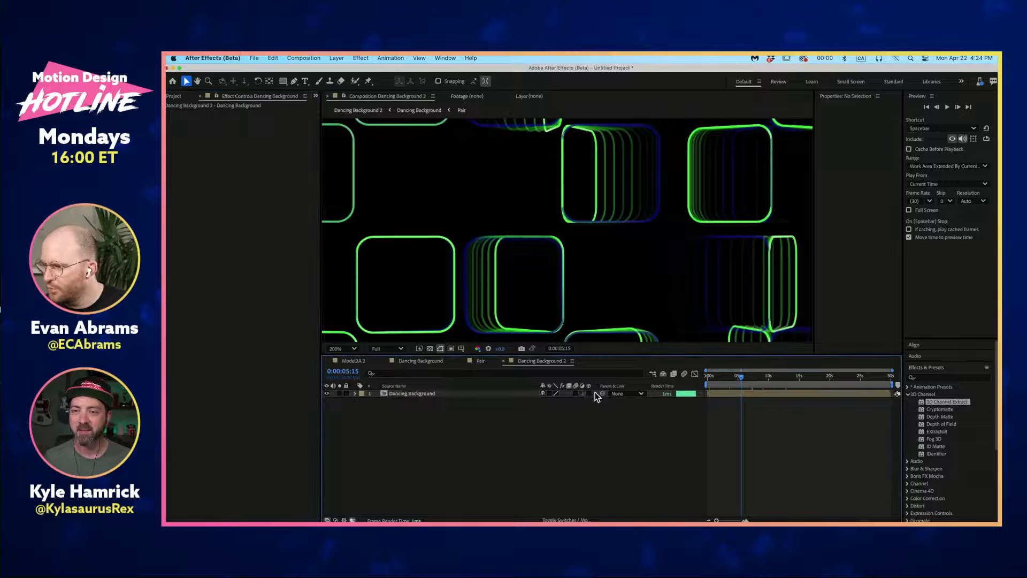
click(588, 393)
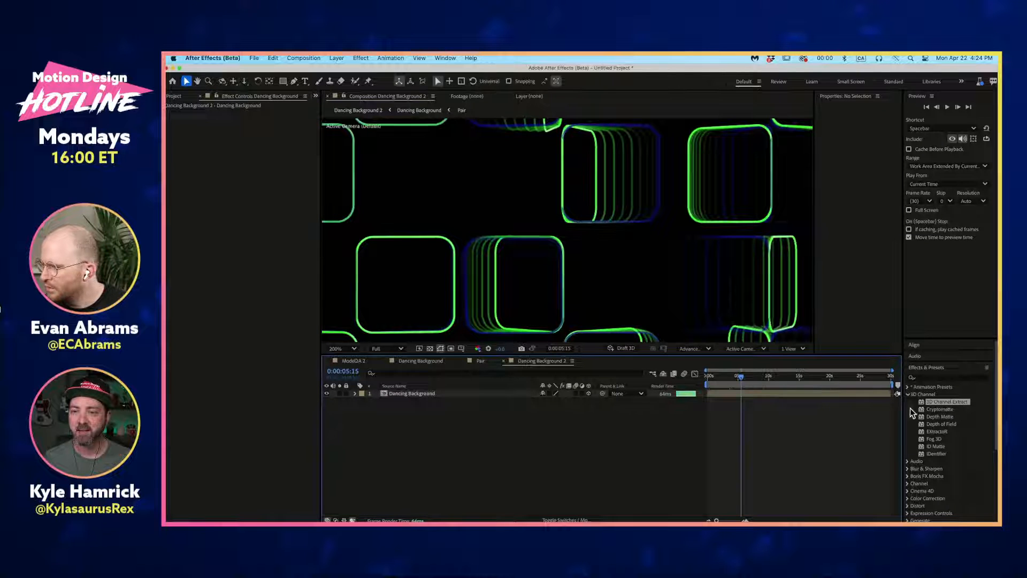
click(813, 397)
drag(810, 395, 807, 394)
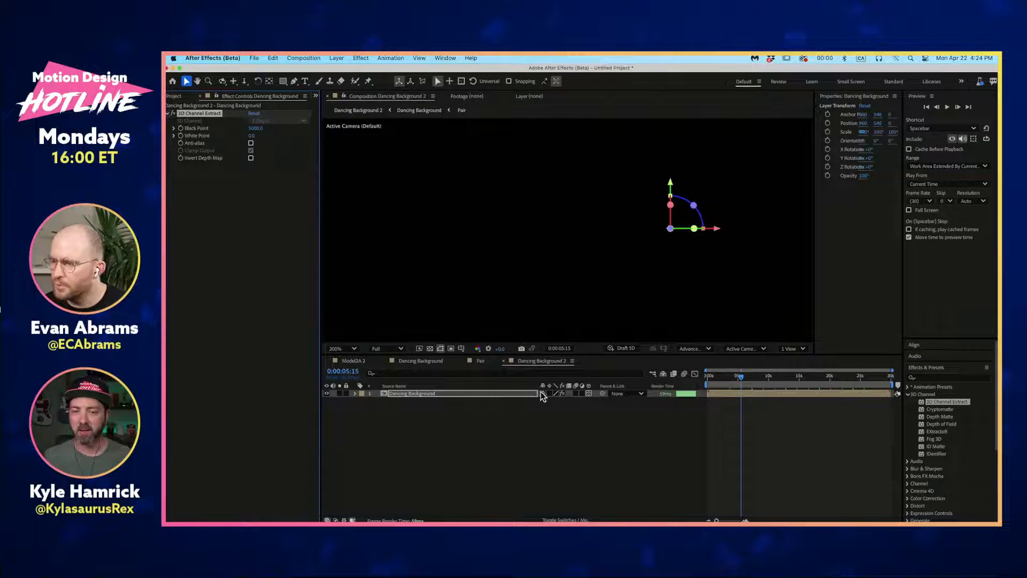
click(589, 393)
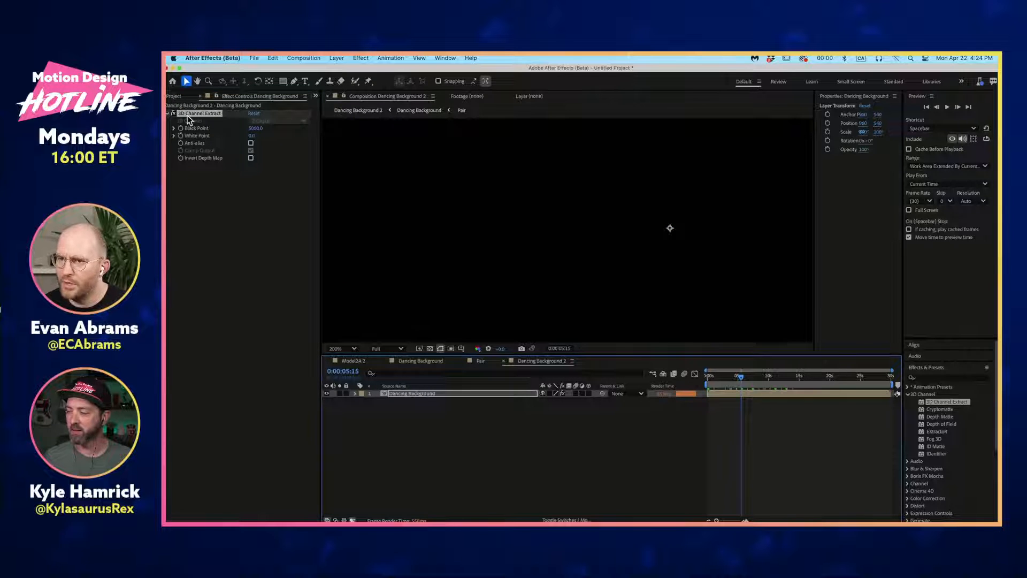
Step: Delete the 3D Channel Extract effect from the Dancing Background layer
key(Delete)
key(comma)
Step: Find the Tint effect and apply it to the Dancing Background layer
click(940, 378)
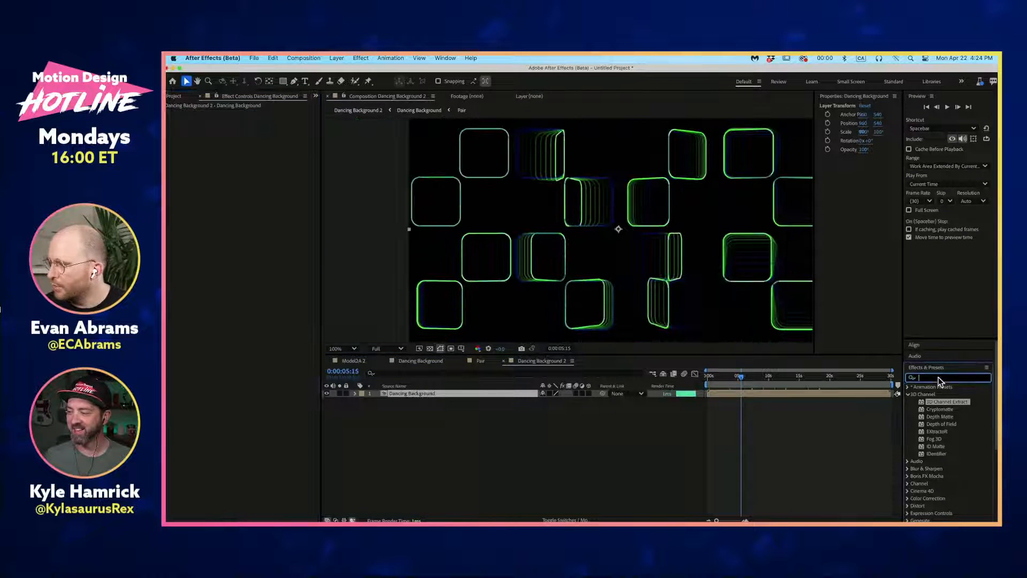
text(rtint)
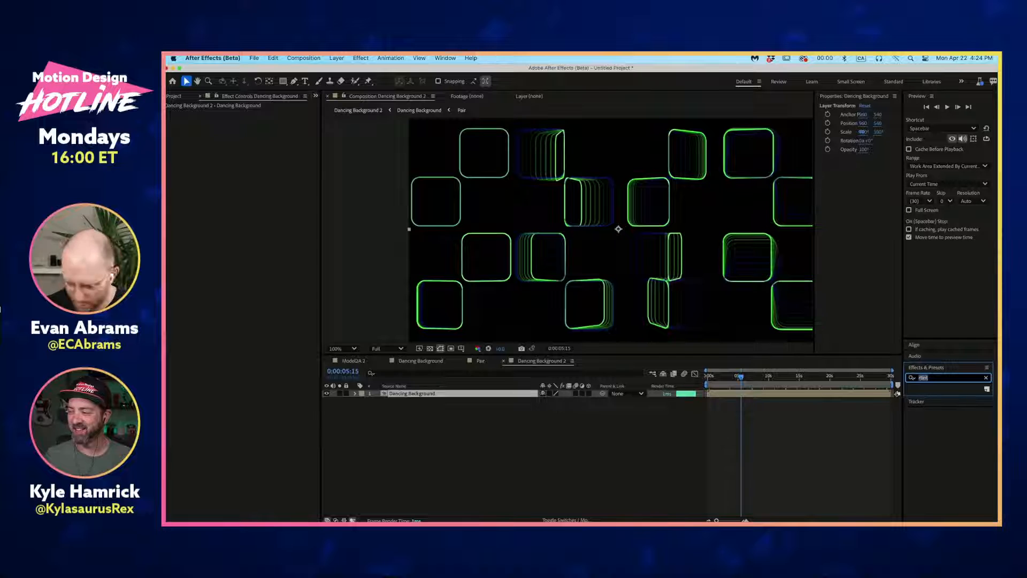
text(tint)
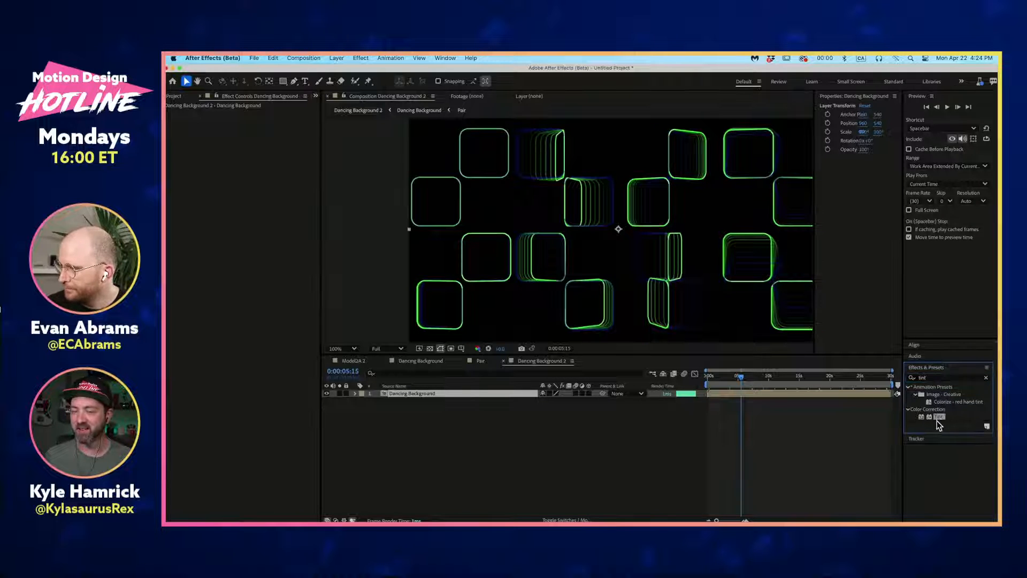
drag(937, 421, 851, 396)
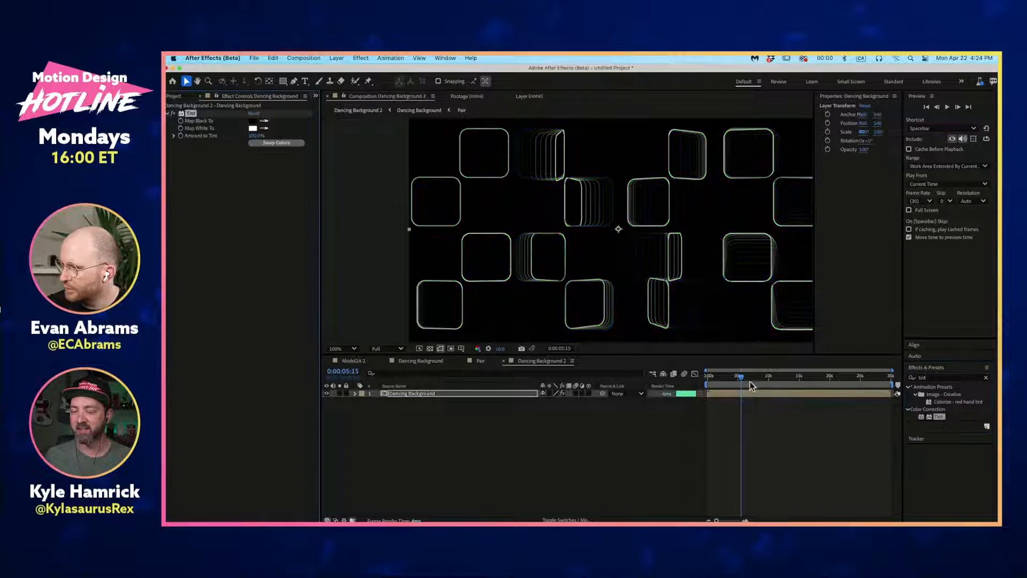
Step: Add the Colorama effect to the Dancing Background layer and view the result at 0:00:03:00
click(922, 377)
text(col)
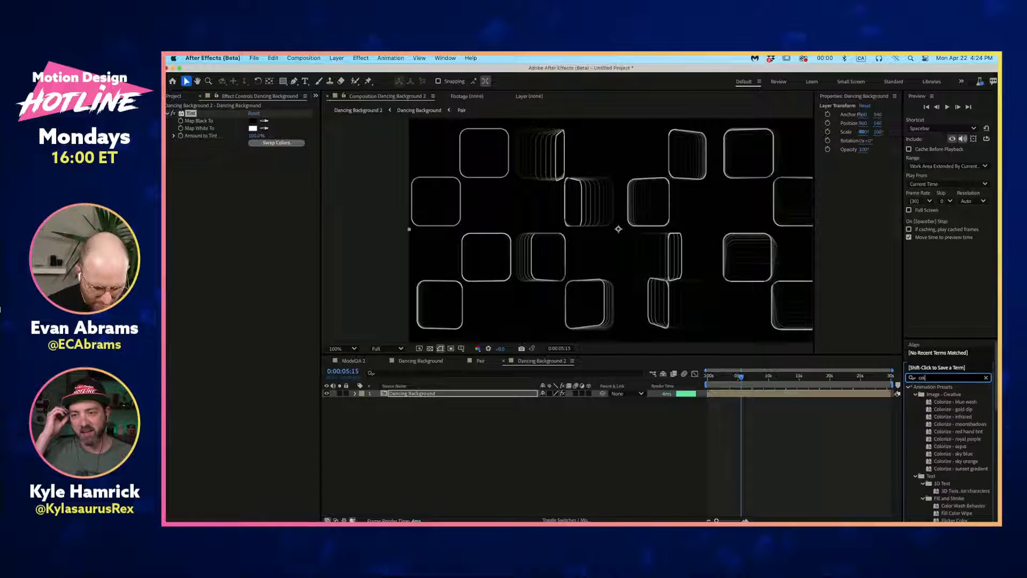
text(oram)
drag(937, 394, 809, 410)
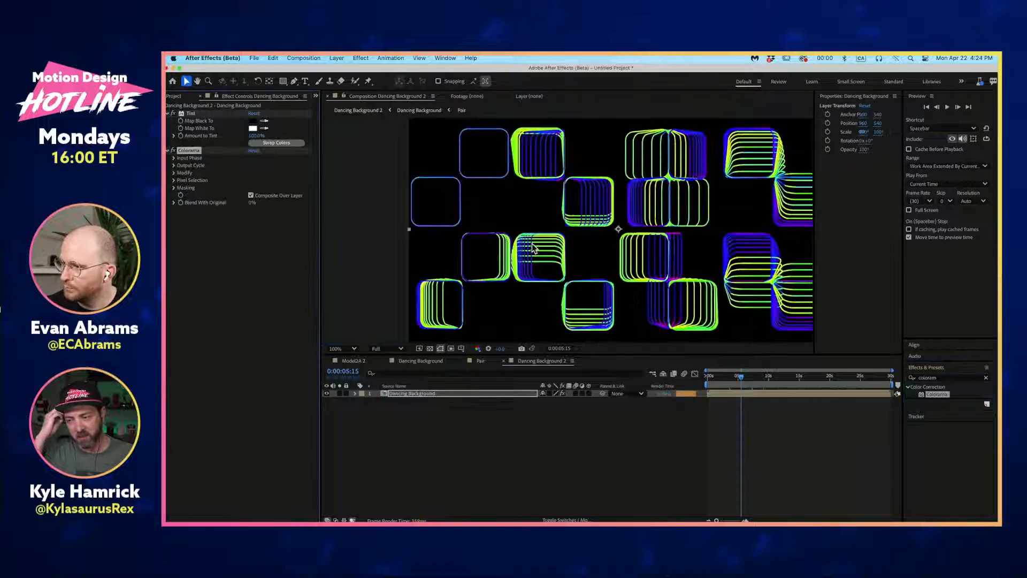
click(725, 382)
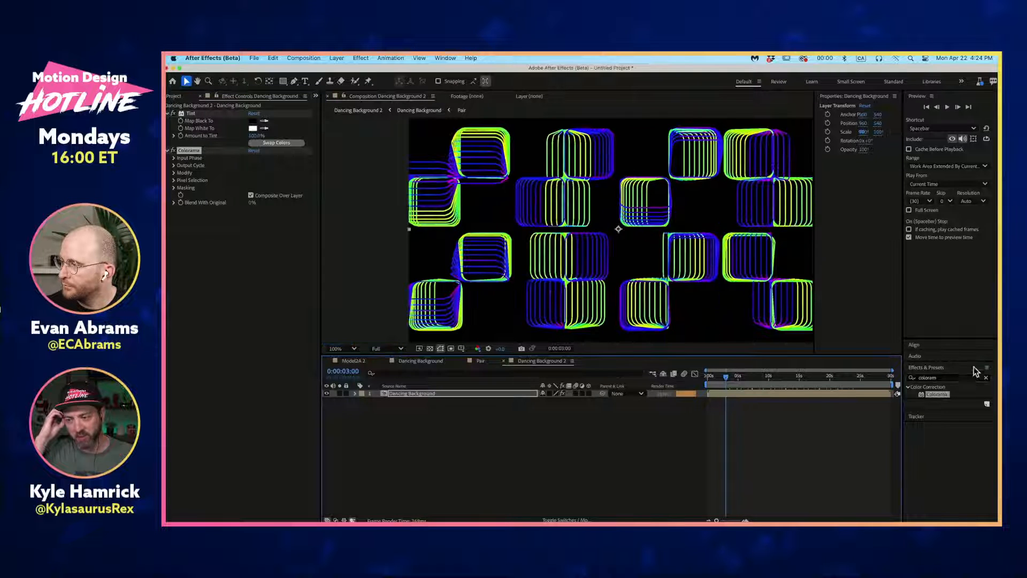
Step: Clear the effect search and look through the 3D Channel effects, including Cryptomatte
click(986, 378)
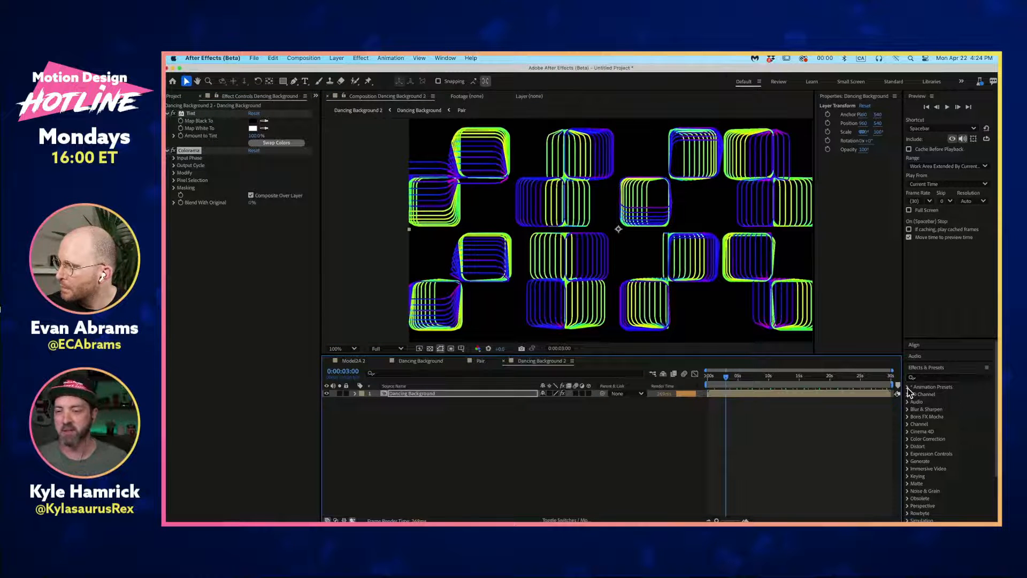
click(908, 394)
click(940, 409)
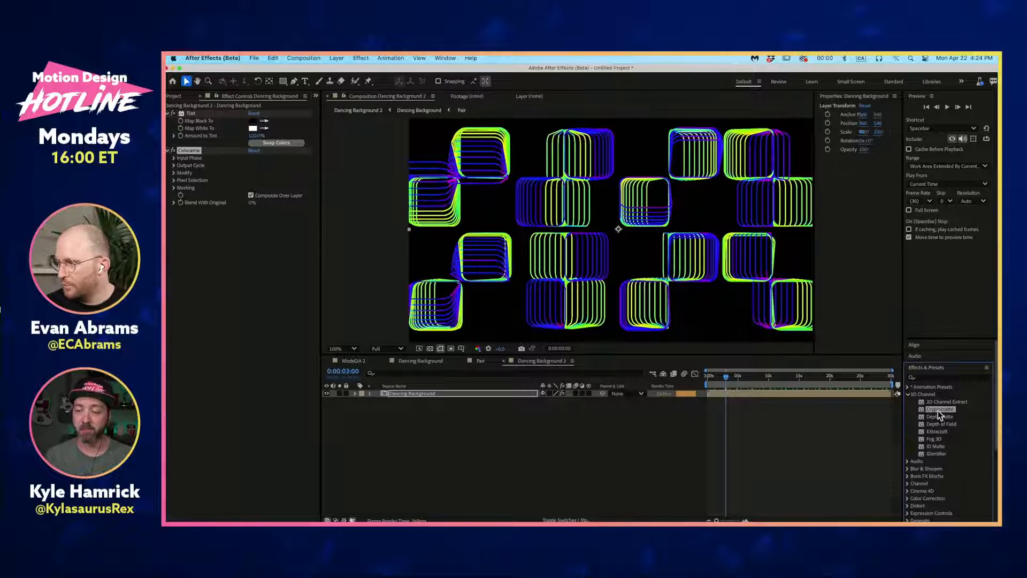
drag(939, 410, 769, 394)
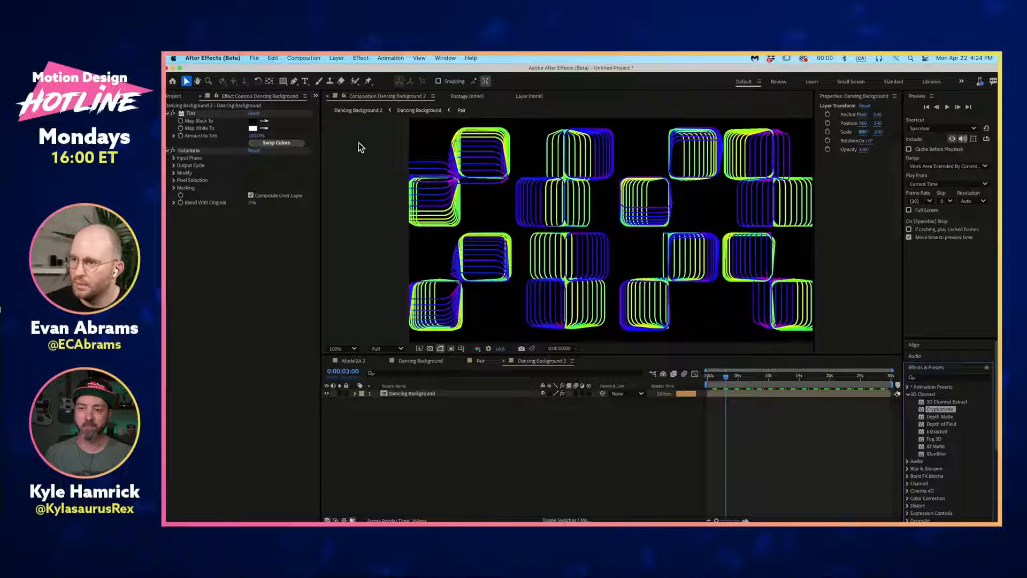
Step: Expand Colorama's Input Phase, Output Cycle and Modify settings, and compare the result with Modify Alpha off and on
scroll(435, 143, up, 1)
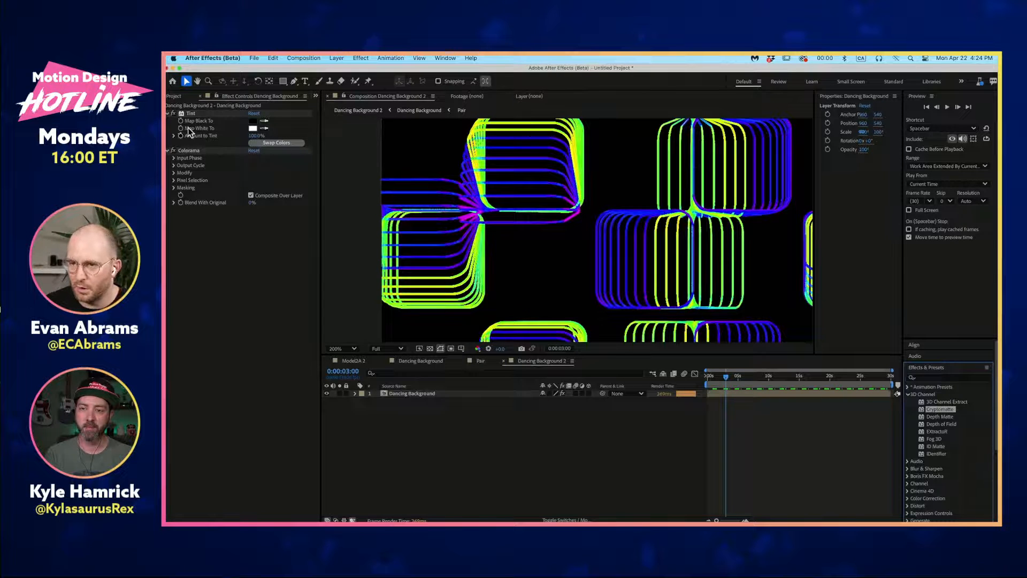
click(188, 151)
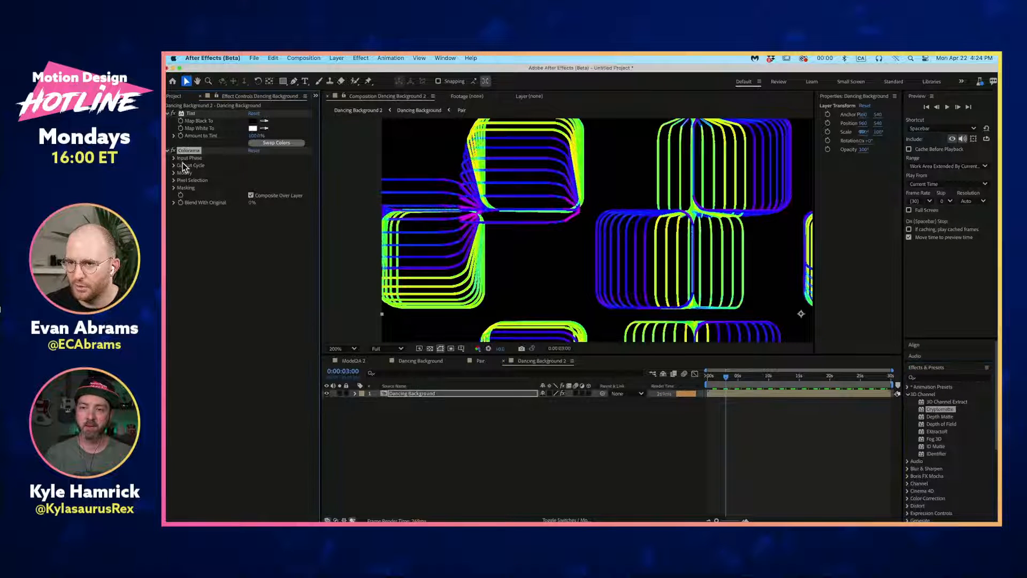
click(174, 220)
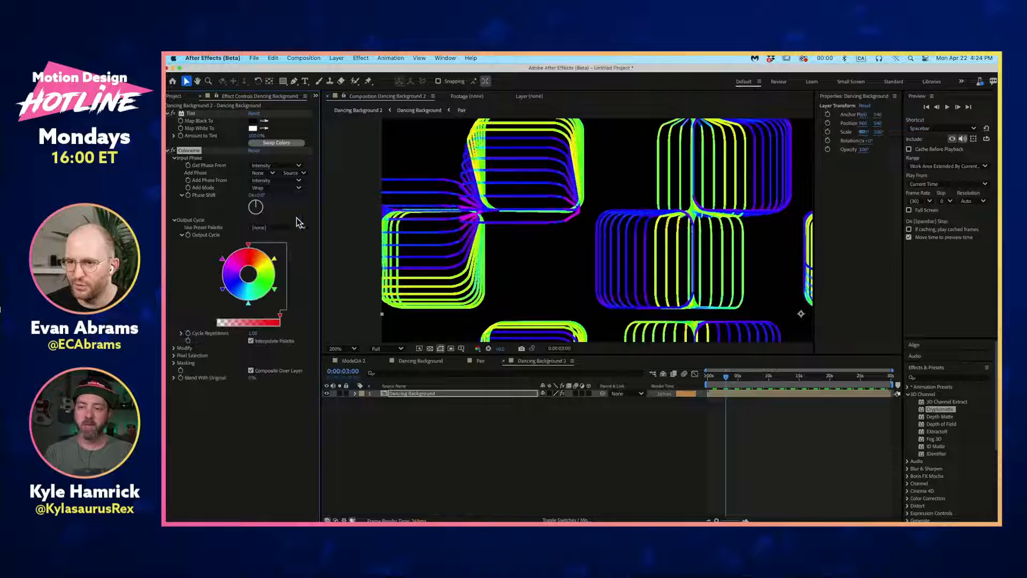
click(275, 166)
click(251, 175)
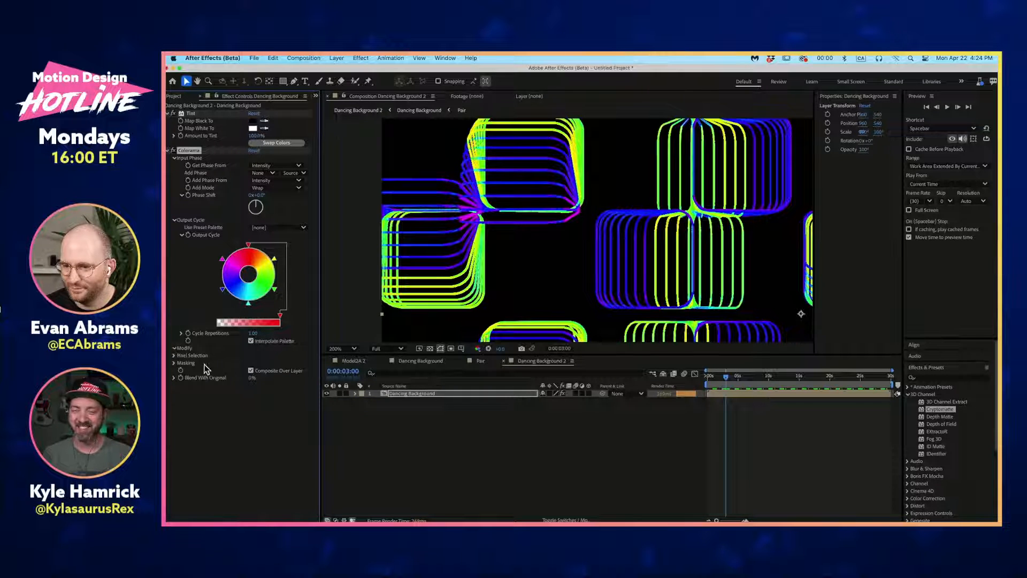
click(251, 363)
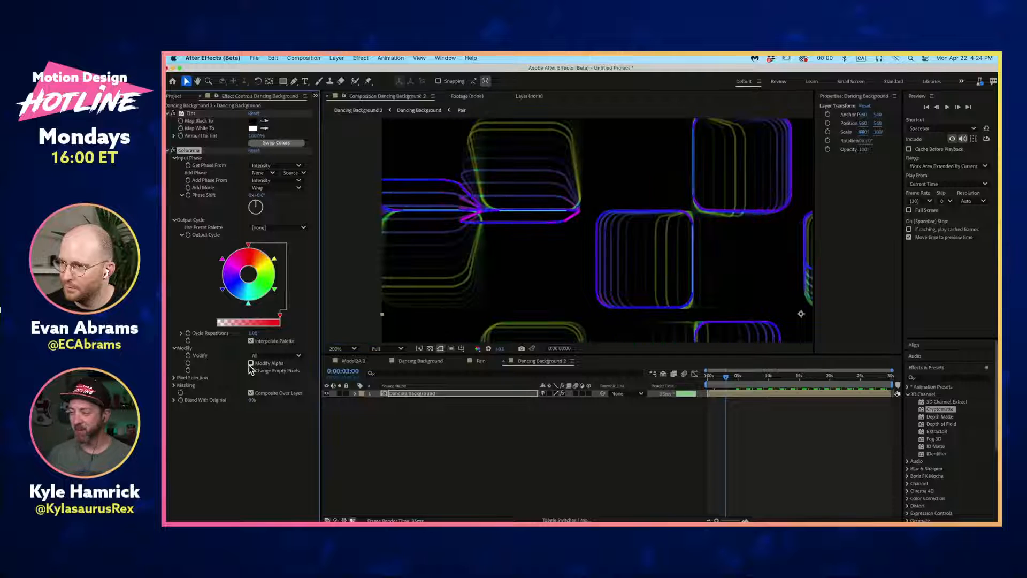
click(250, 363)
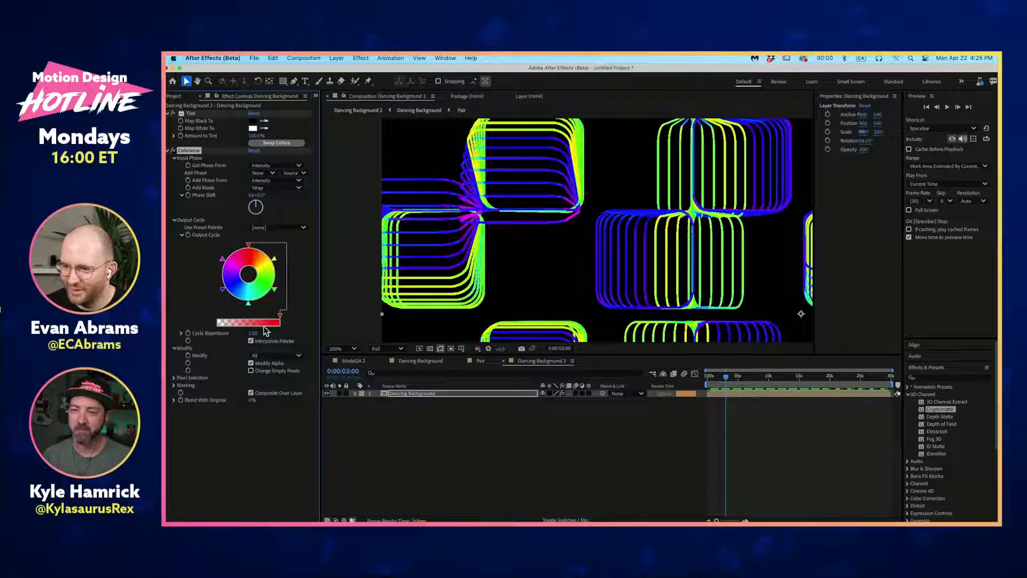
Step: Find the Gaussian Blur effect and insert it between Tint and Colorama on the Dancing Background layer
click(945, 378)
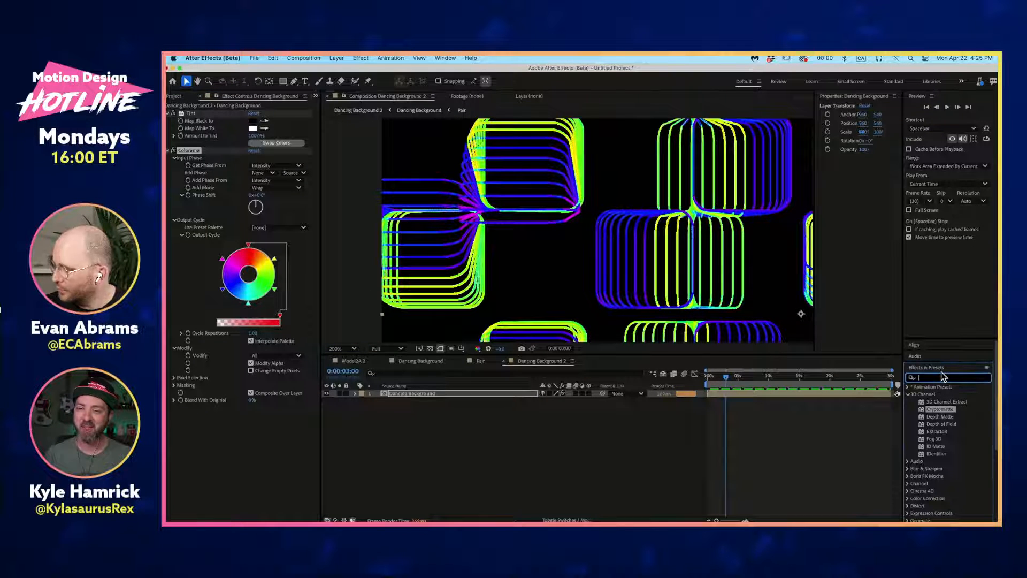
text(blur)
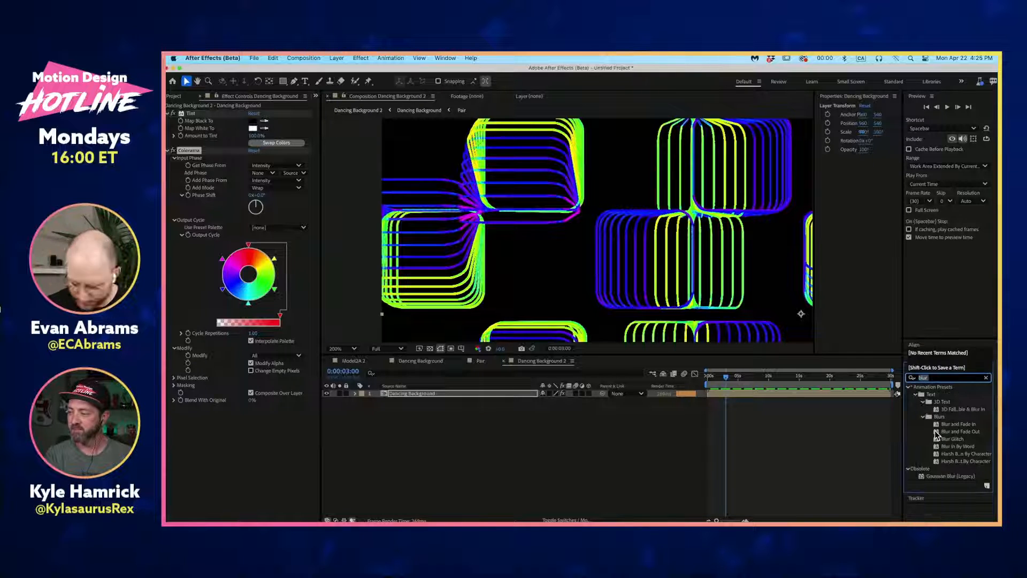
text( gaus)
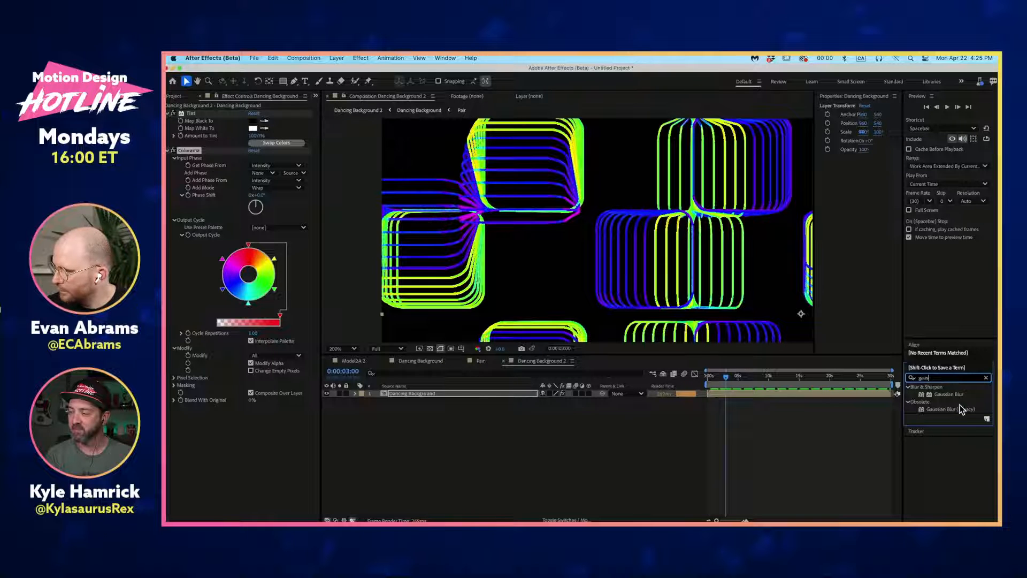
drag(949, 394, 276, 161)
Step: Set Gaussian Blur's Blurriness to about 7.2 and compare the result with Colorama's Modify Alpha off and on
scroll(507, 256, down, 2)
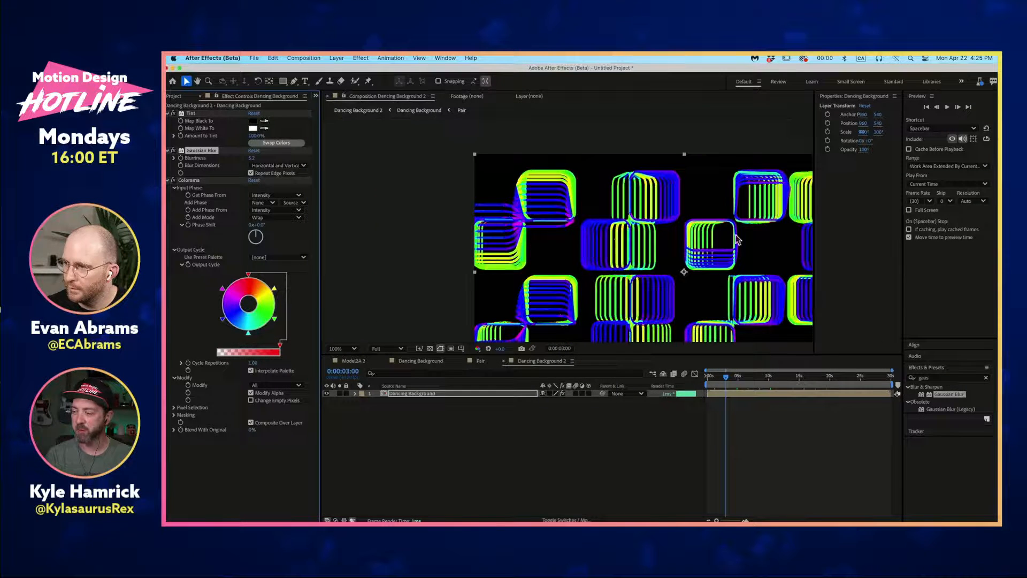
key(period)
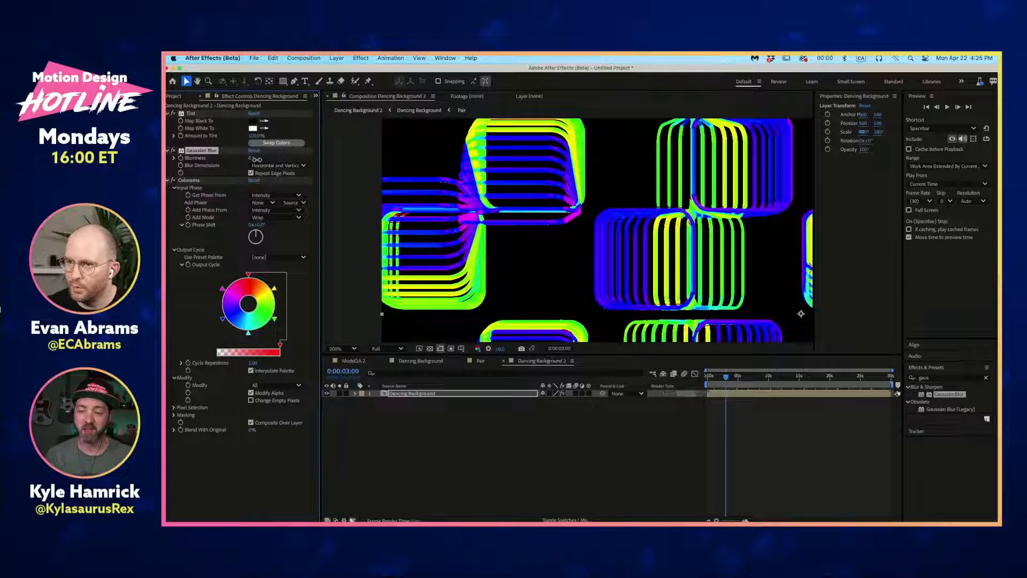
drag(252, 158, 266, 160)
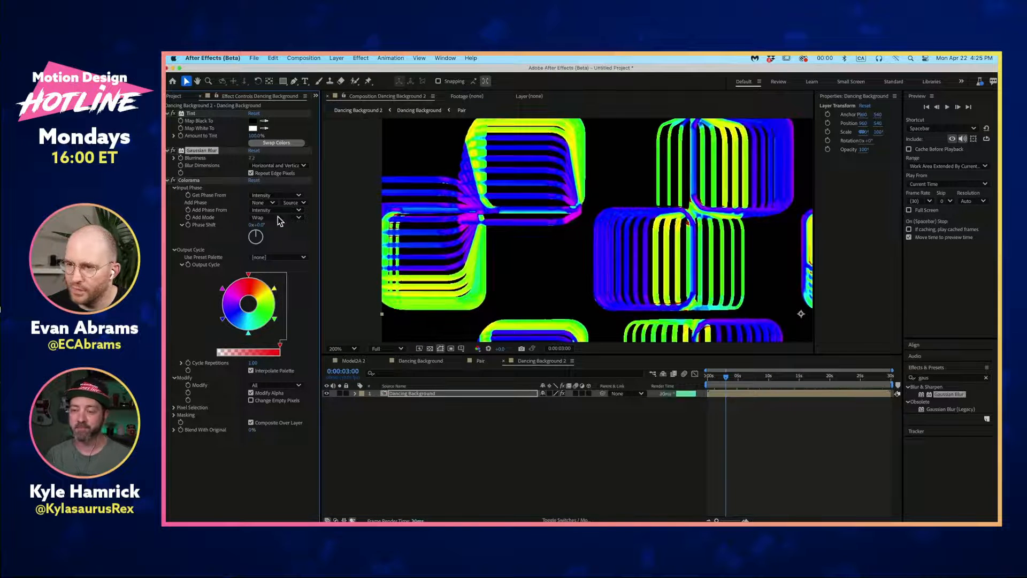
click(252, 393)
click(251, 393)
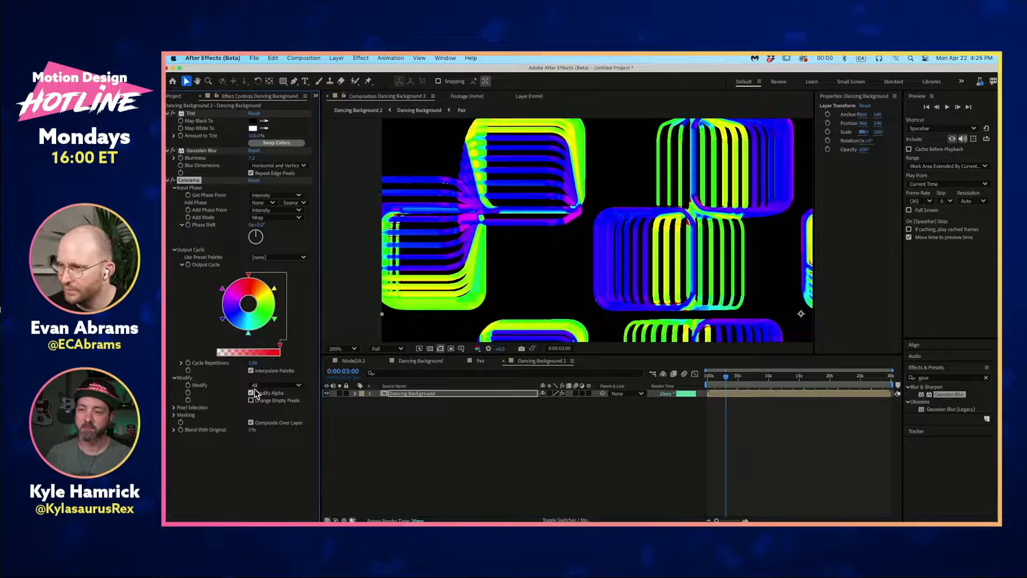
Step: Open the nested Dancing Background composition and add a comp-sized black solid named Black Solid 1
double_click(726, 396)
right_click(611, 465)
mouse_move(696, 410)
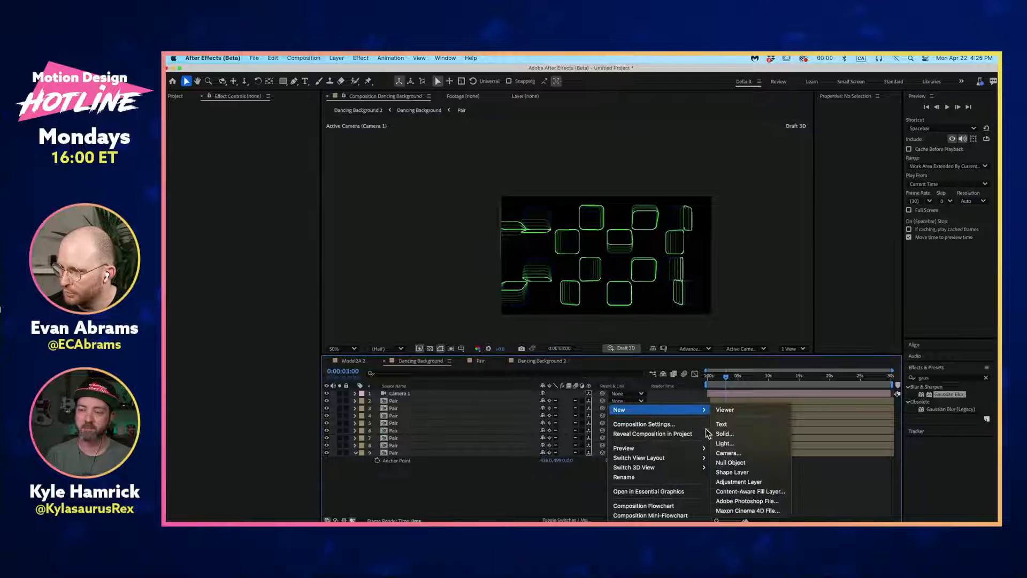
click(725, 434)
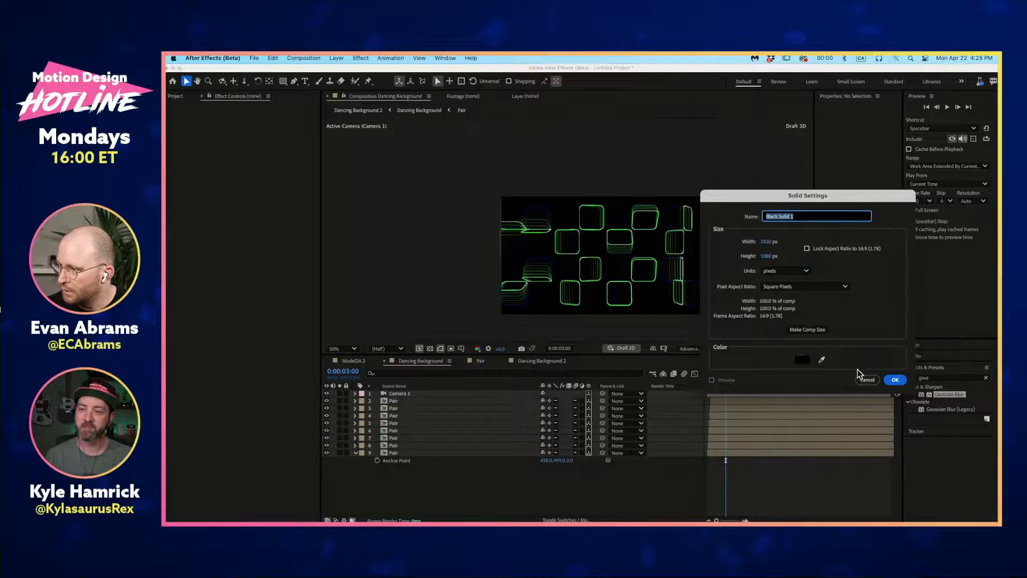
drag(722, 197, 578, 143)
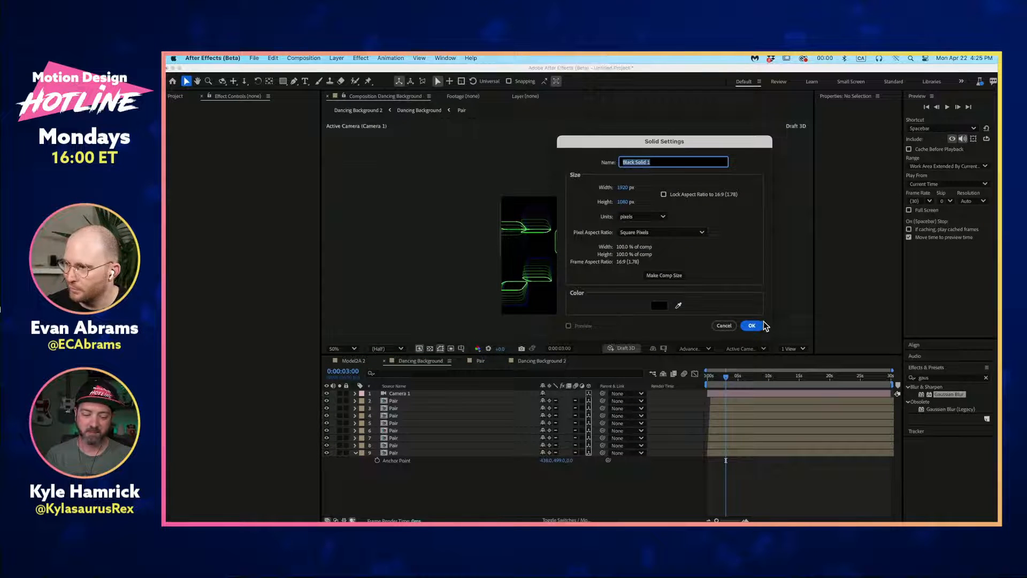
click(664, 275)
click(752, 326)
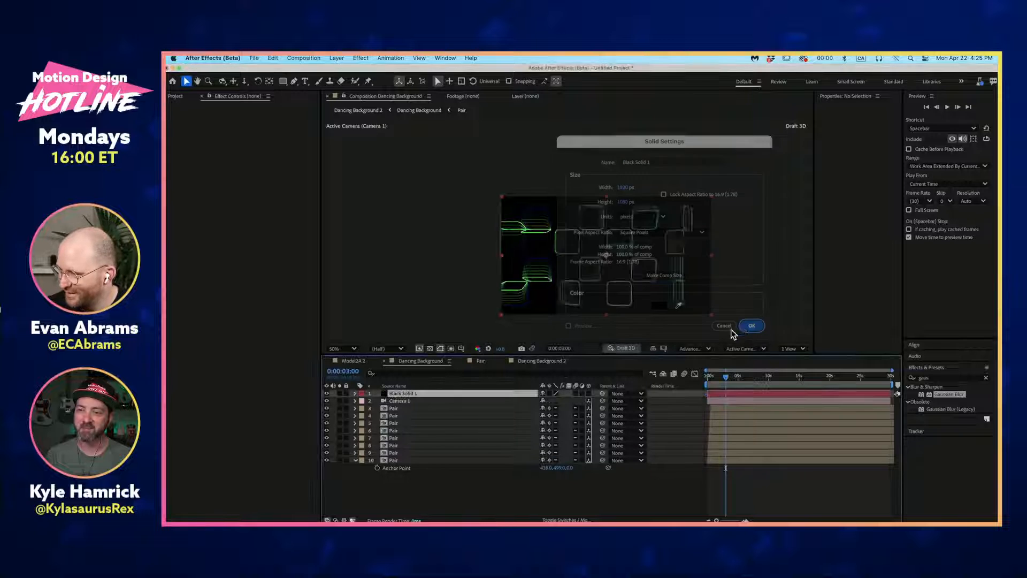
Step: Place Black Solid 1 beneath all the Pair layers and return to the Dancing Background 2 composition
drag(393, 399, 415, 484)
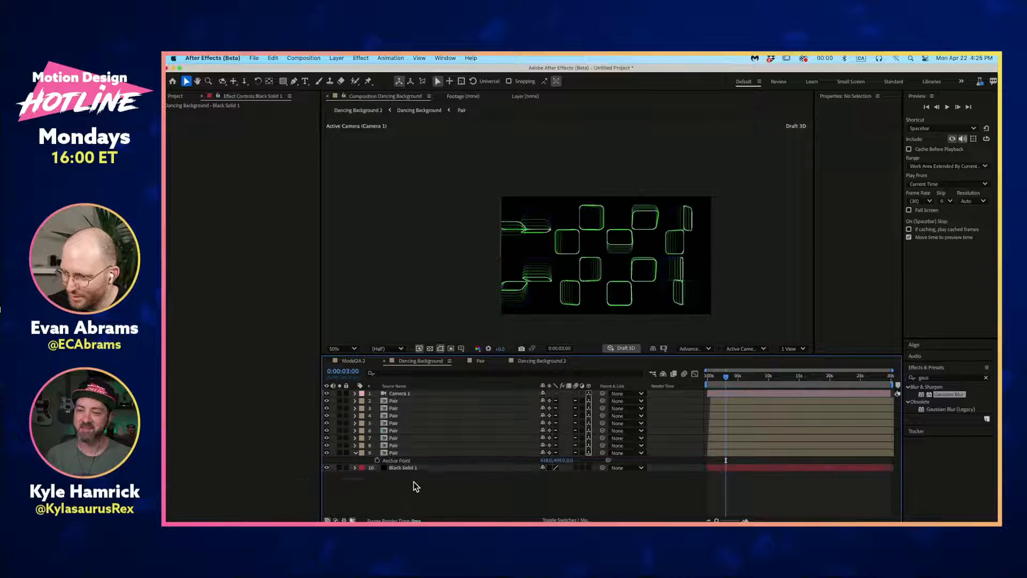
key(Tab)
click(337, 483)
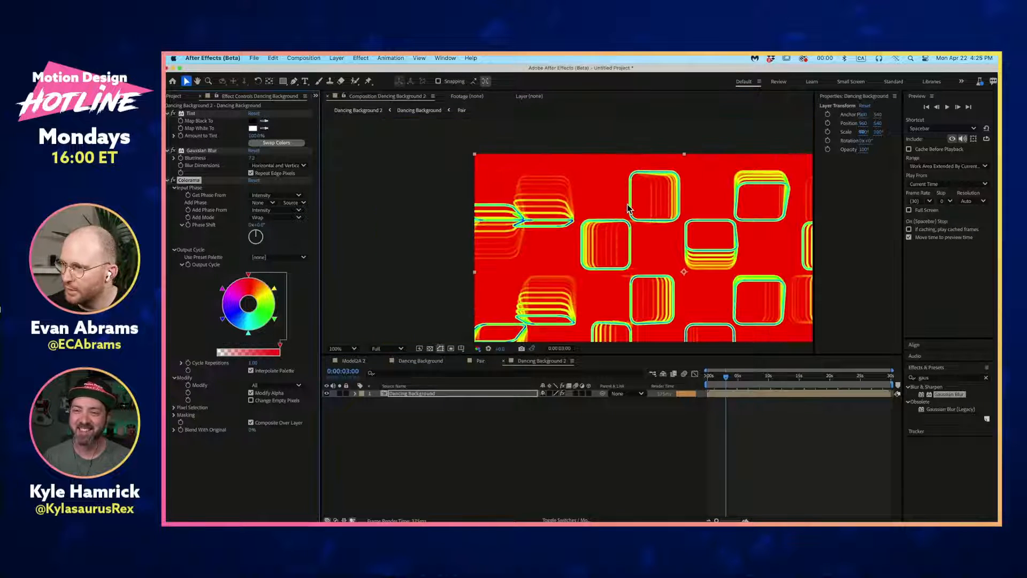
Step: Try Colorama's RGB preset palette, switch the palette to Solarize Grey, and briefly play the animation
click(291, 257)
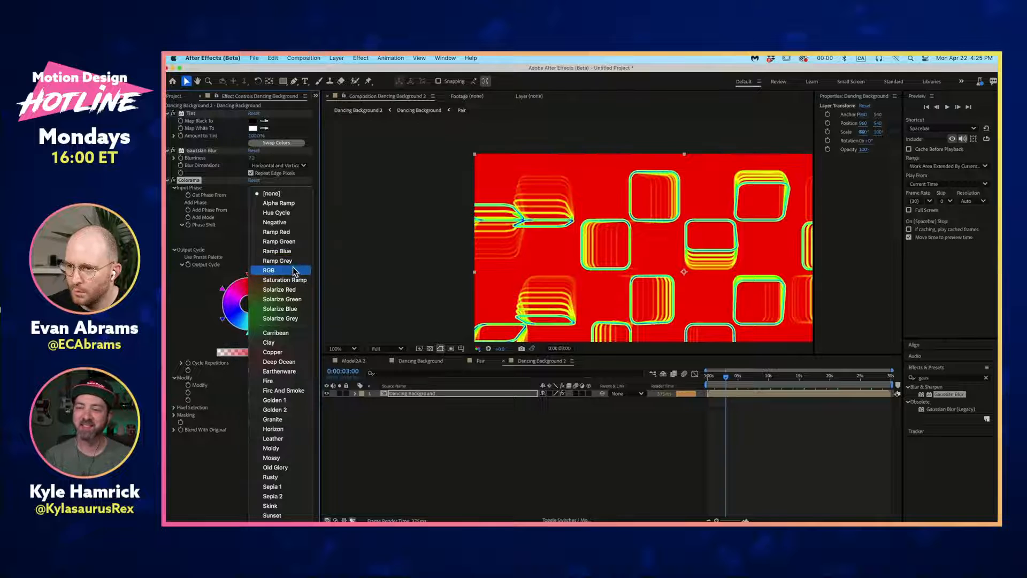
click(293, 268)
click(278, 259)
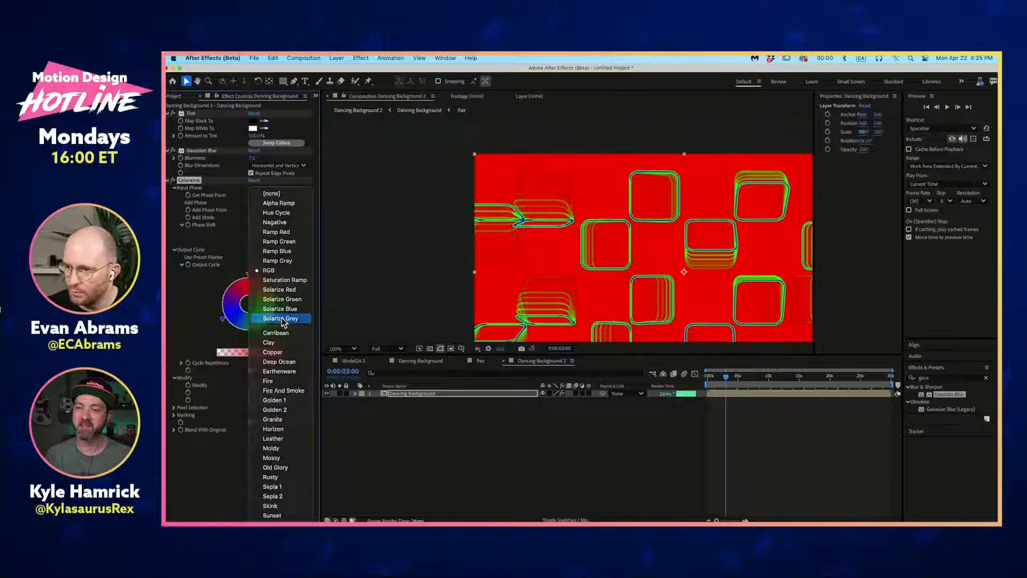
click(280, 318)
scroll(720, 276, down, 2)
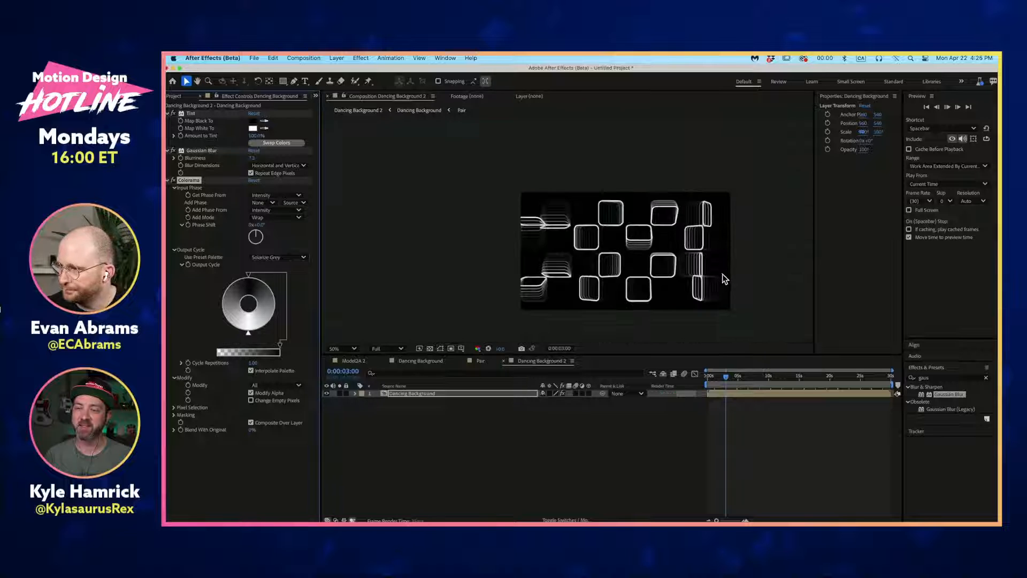
key(space)
key(space)
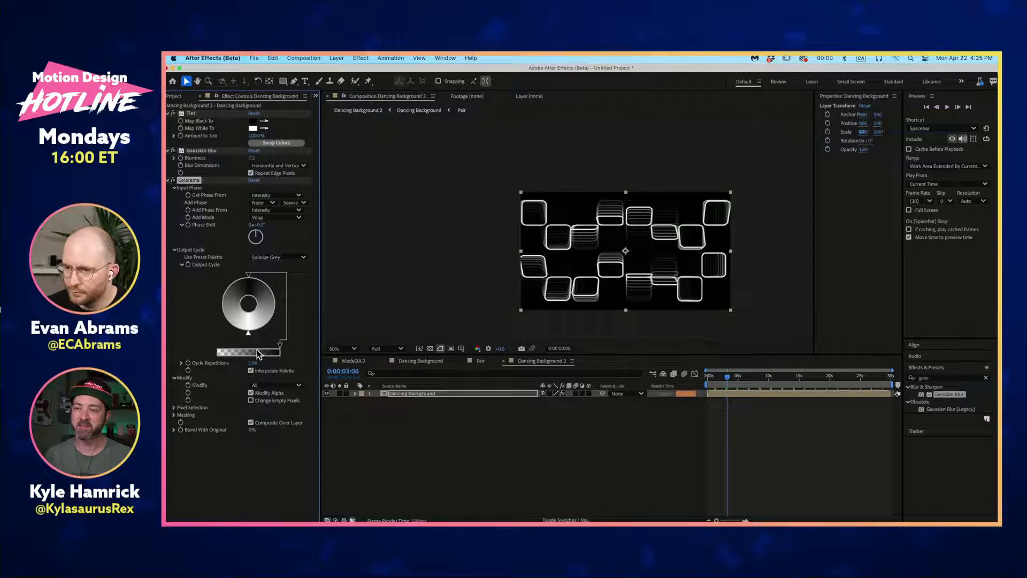
Step: Try Colorama's Cycle Repetitions at 45 and settle on 4
click(253, 363)
text(4)
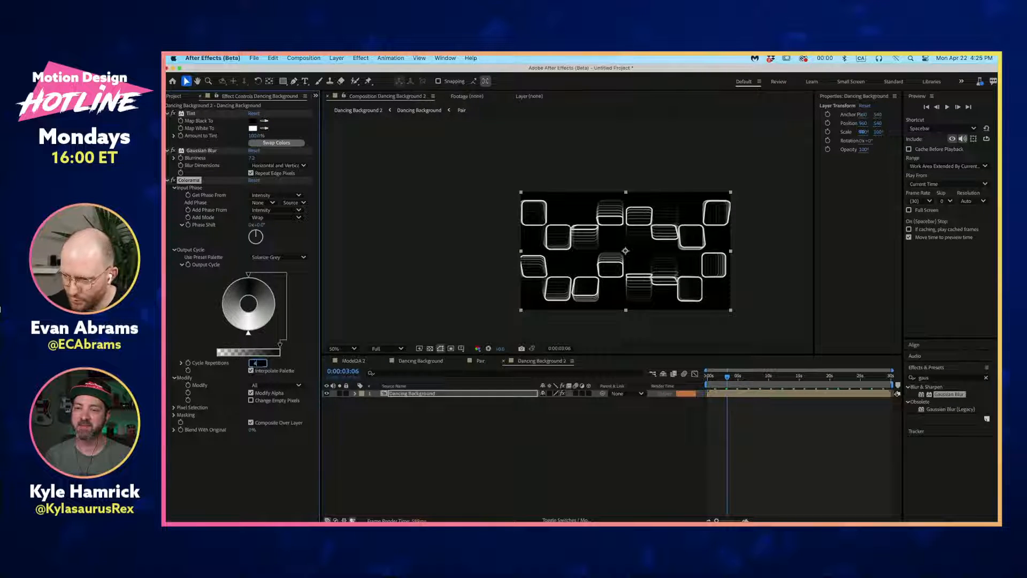
text(5)
key(Return)
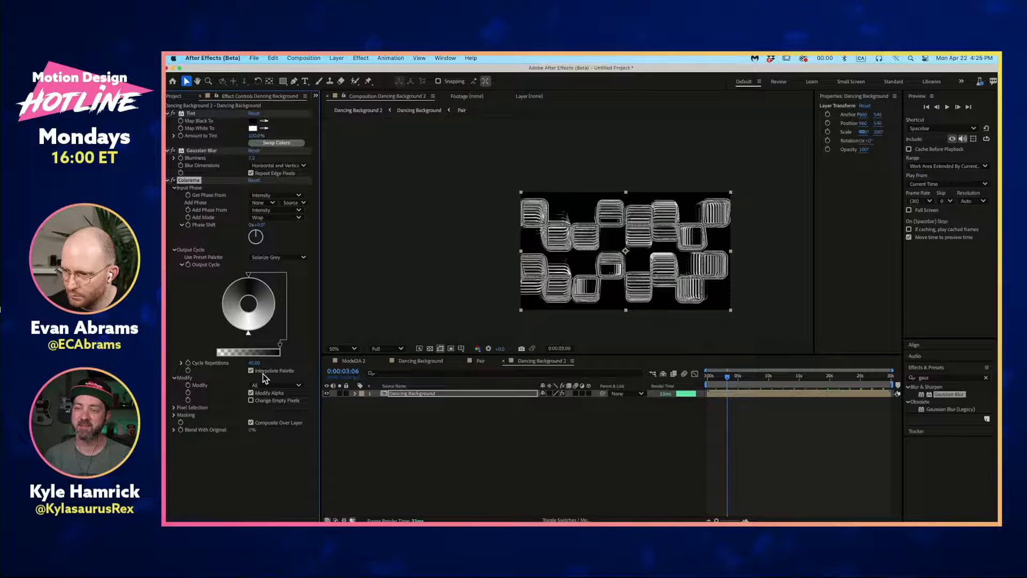
text(6)
key(Return)
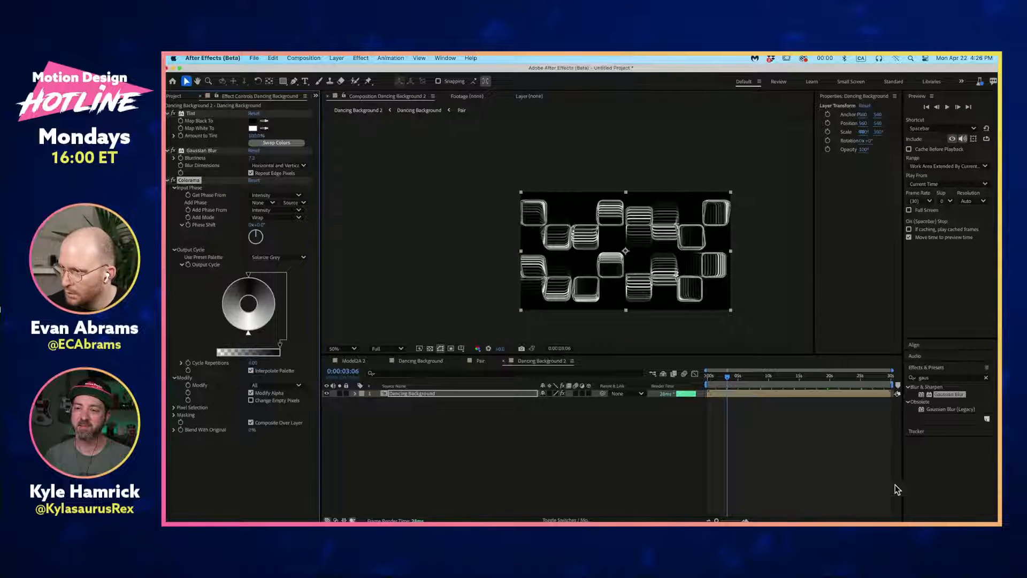
Step: Deselect the layer and examine the Colorama line pattern up close while playing the animation
click(738, 447)
scroll(622, 173, up, 2)
drag(662, 293, 644, 187)
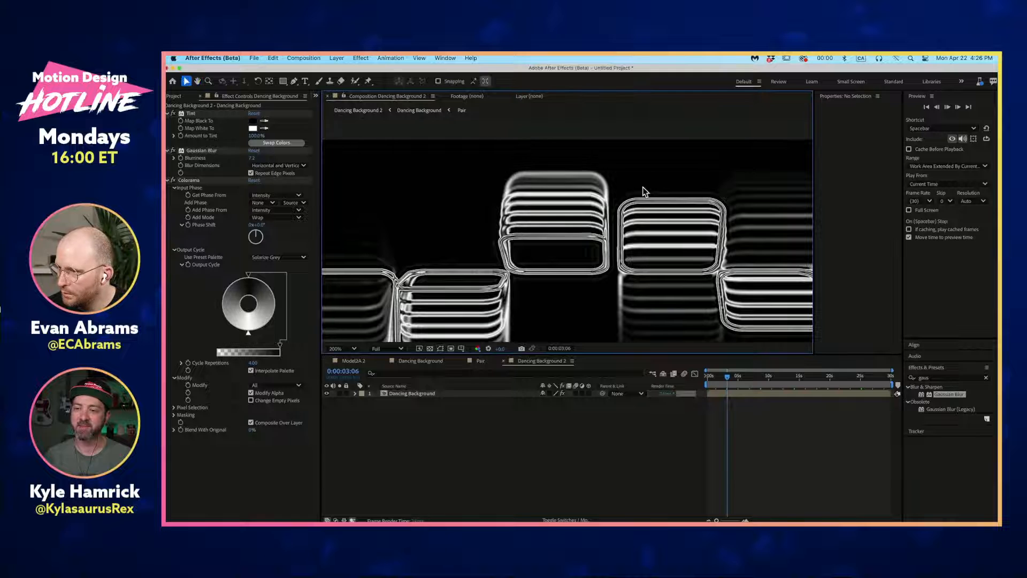
key(space)
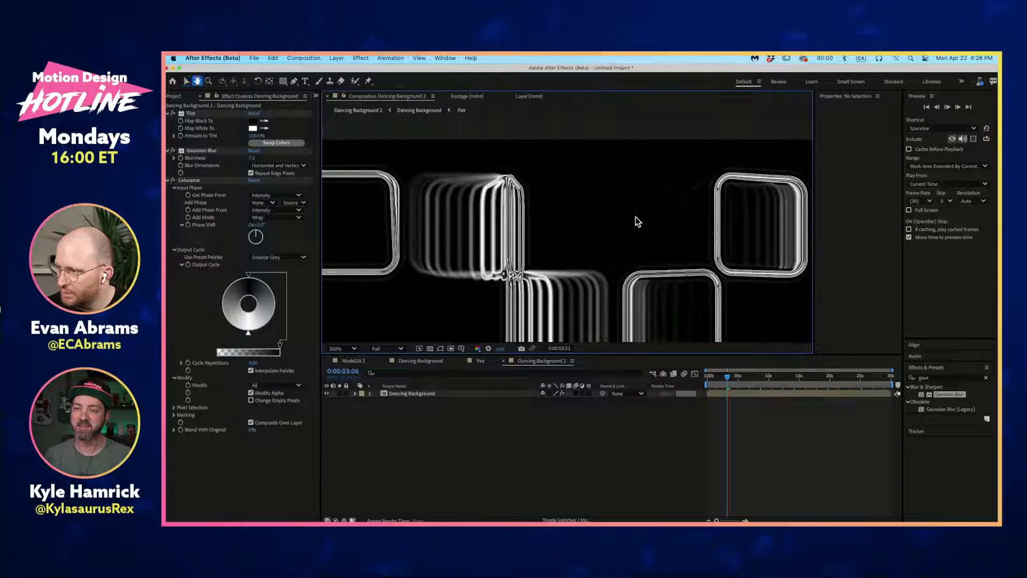
key(space)
scroll(637, 222, down, 2)
scroll(614, 248, up, 1)
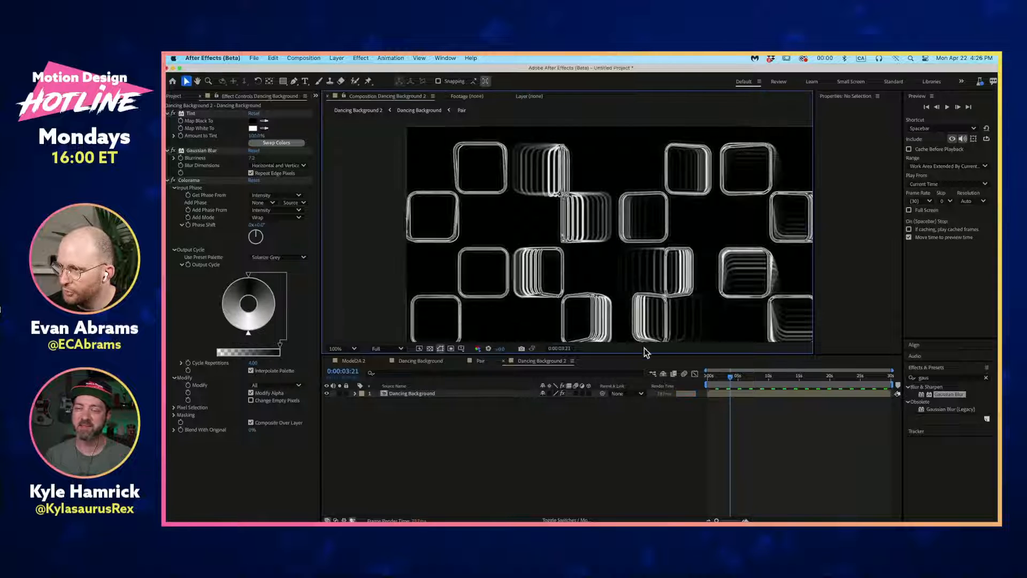
Step: Open Colorama's Cycle Repetitions value for editing
click(256, 363)
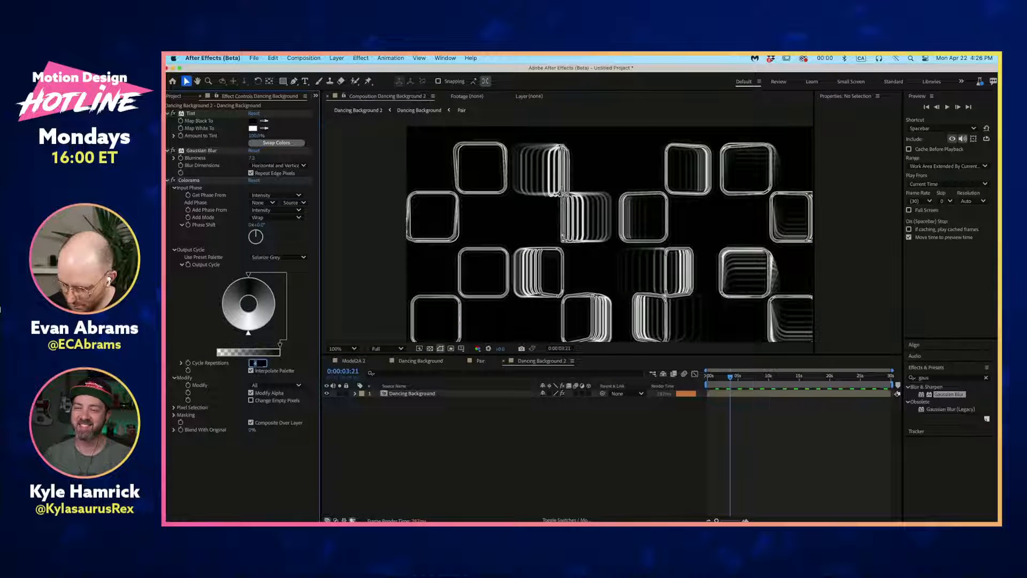
Step: Set Colorama's Cycle Repetitions to 2 and preview the Dancing Background animation
text(2)
click(616, 244)
click(585, 419)
key(space)
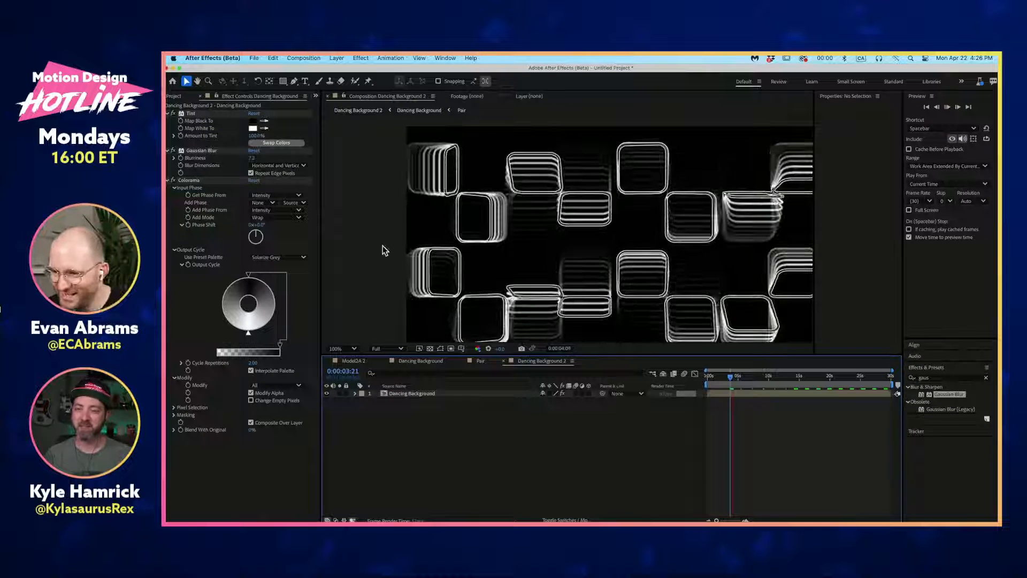
key(space)
Step: Turn off Modify Alpha in the Colorama effect on the Dancing Background layer
click(251, 393)
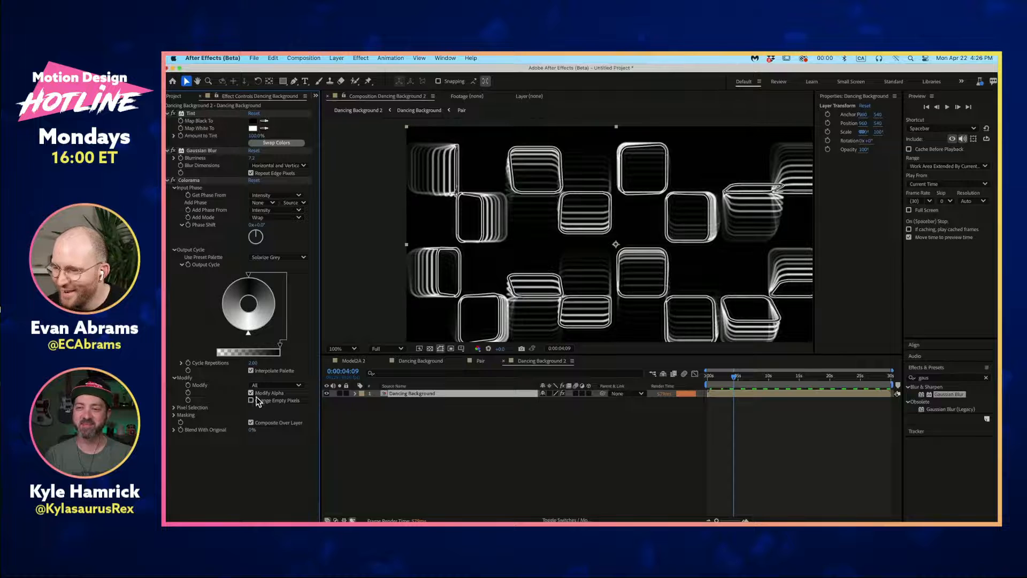
click(252, 393)
key(space)
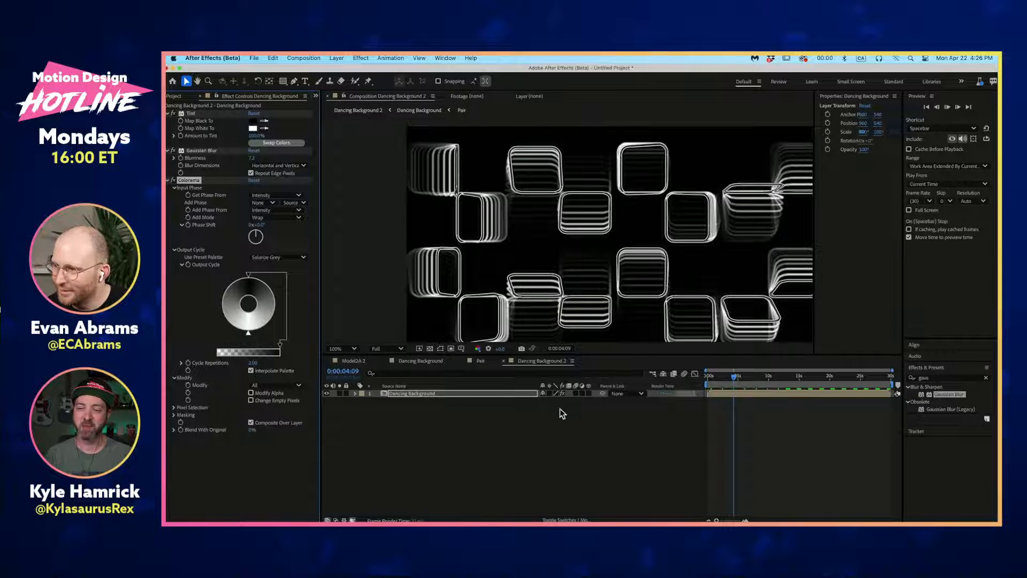
Step: Return to the start of the composition and preview the dancing squares with the whole frame in view
drag(734, 378, 716, 379)
key(Home)
key(comma)
key(comma)
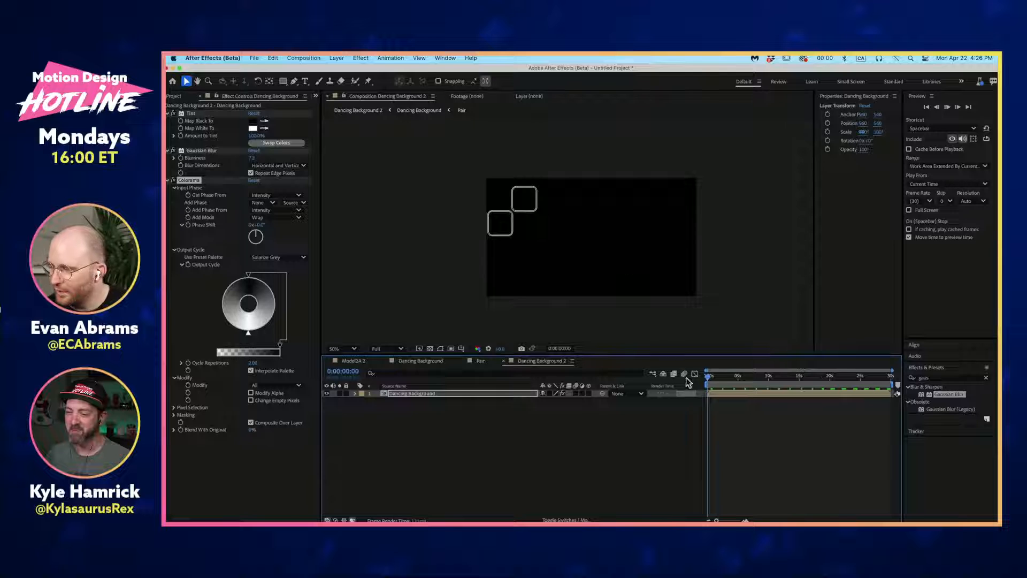
click(714, 394)
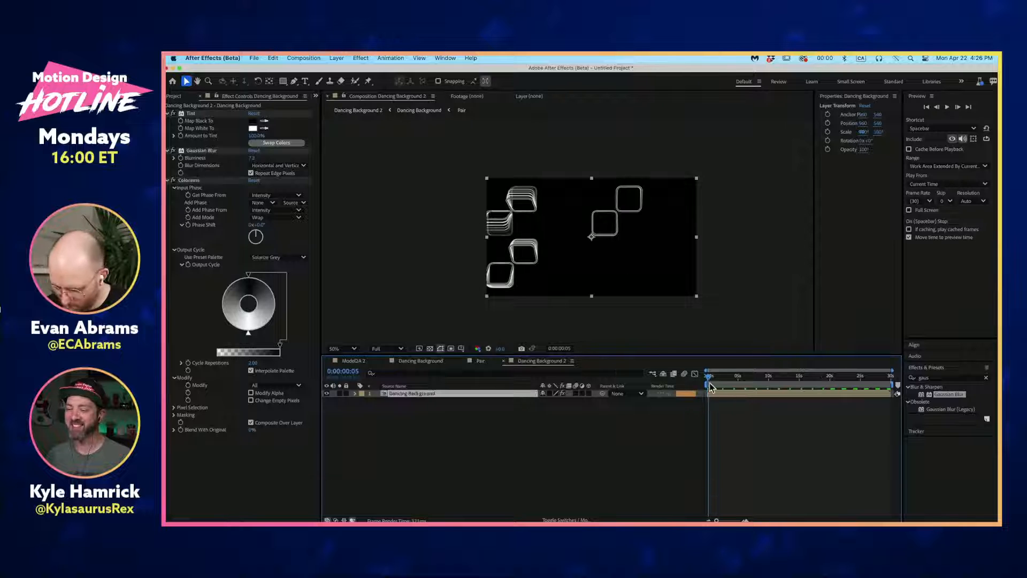
key(space)
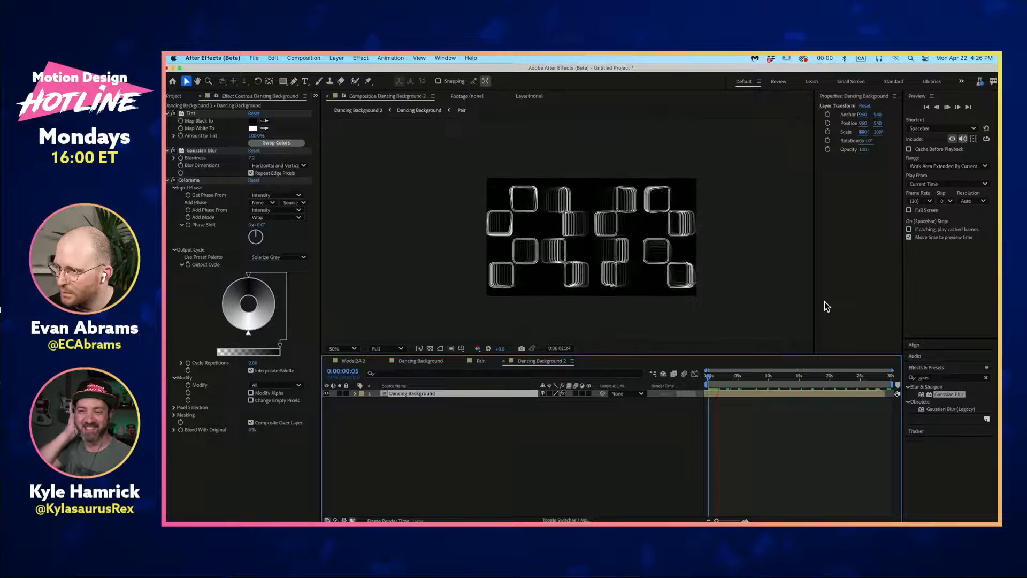
key(space)
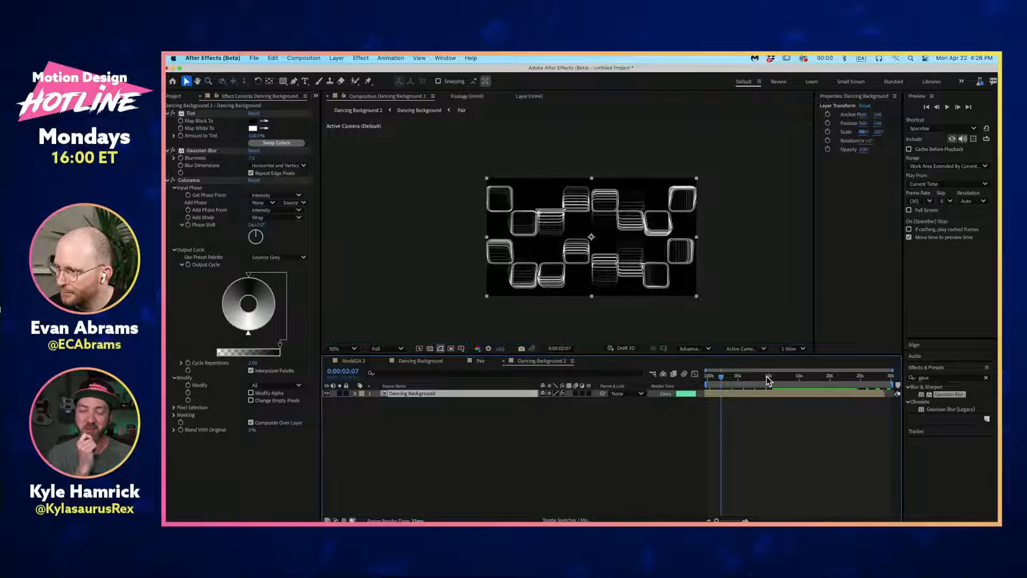
key(space)
key(space)
Step: Try making the Dancing Background layer 3D and shifting it with its transform gizmo
click(636, 255)
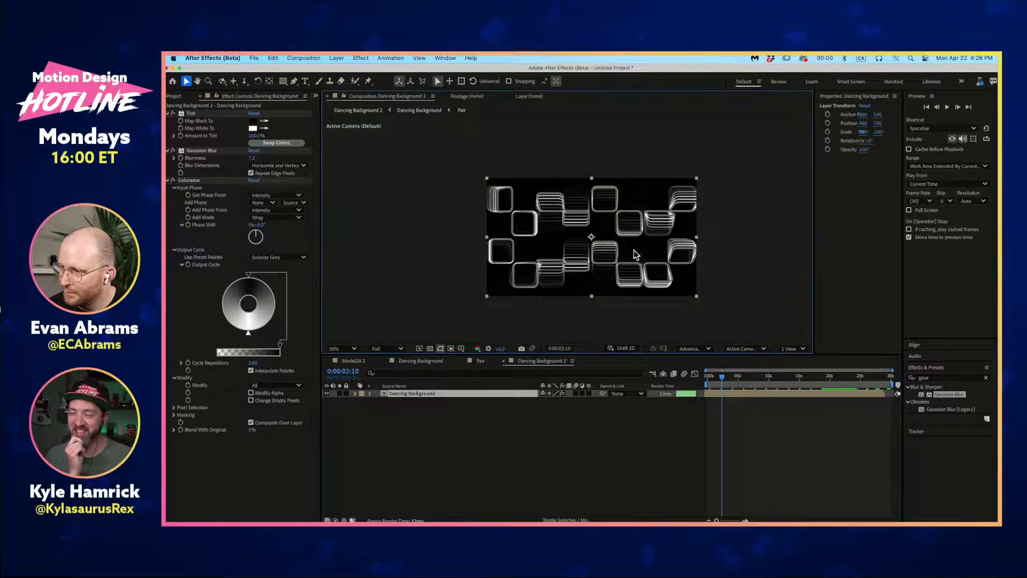
click(586, 395)
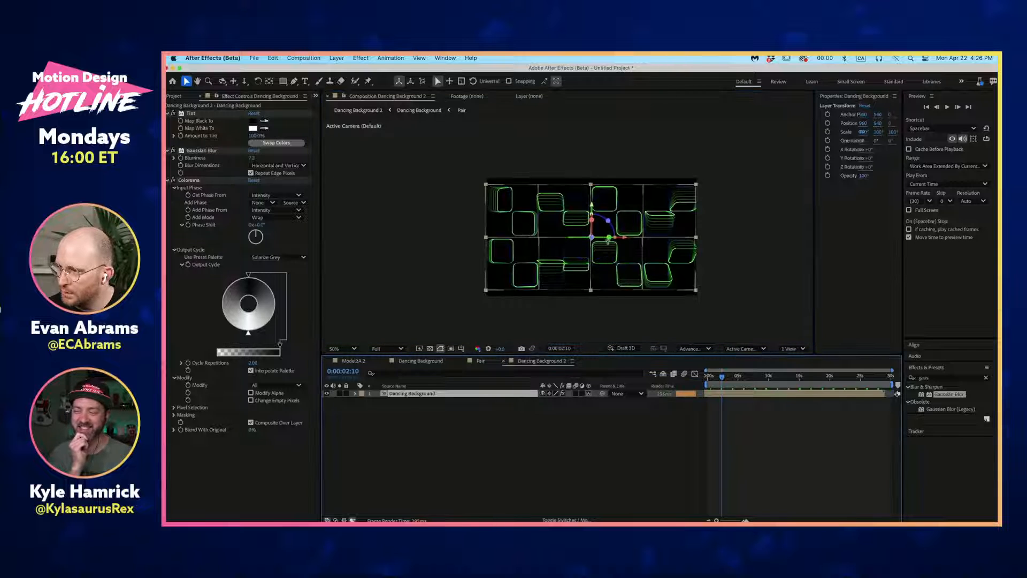
drag(609, 238, 590, 239)
key(super+z)
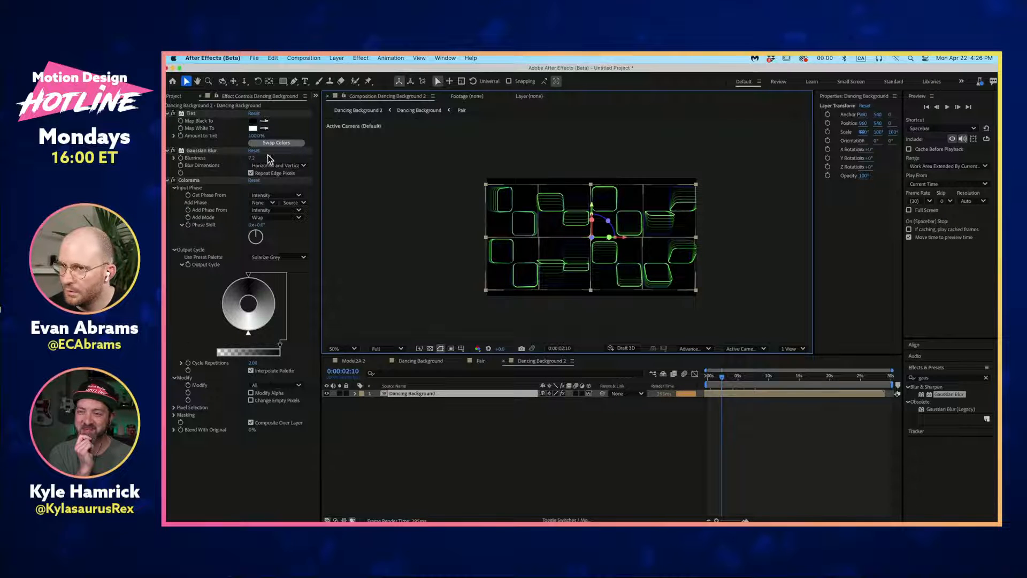
click(585, 395)
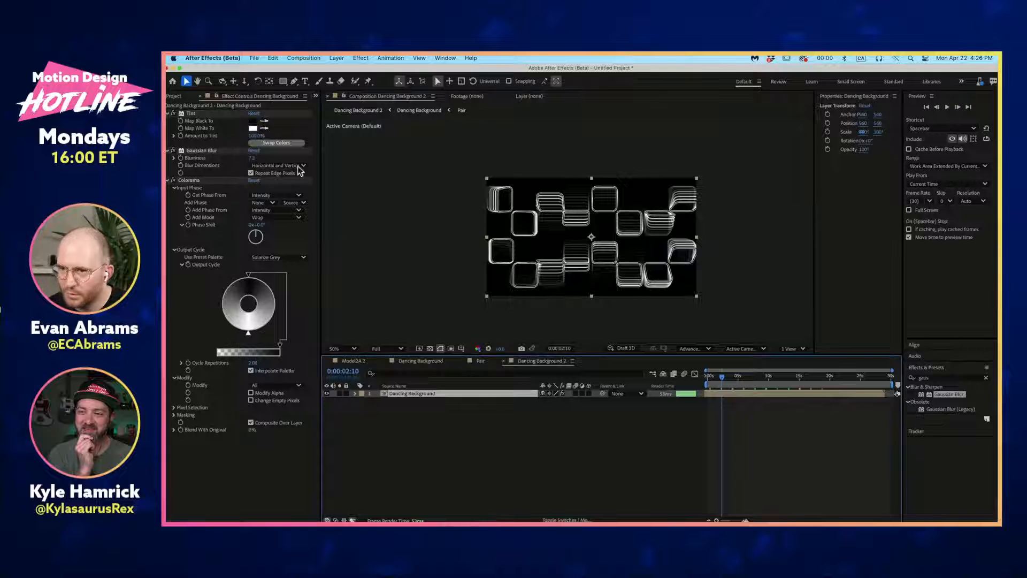
Step: Collapse the Tint, Gaussian Blur and Colorama effects together and deselect the layer
click(197, 151)
key(super+a)
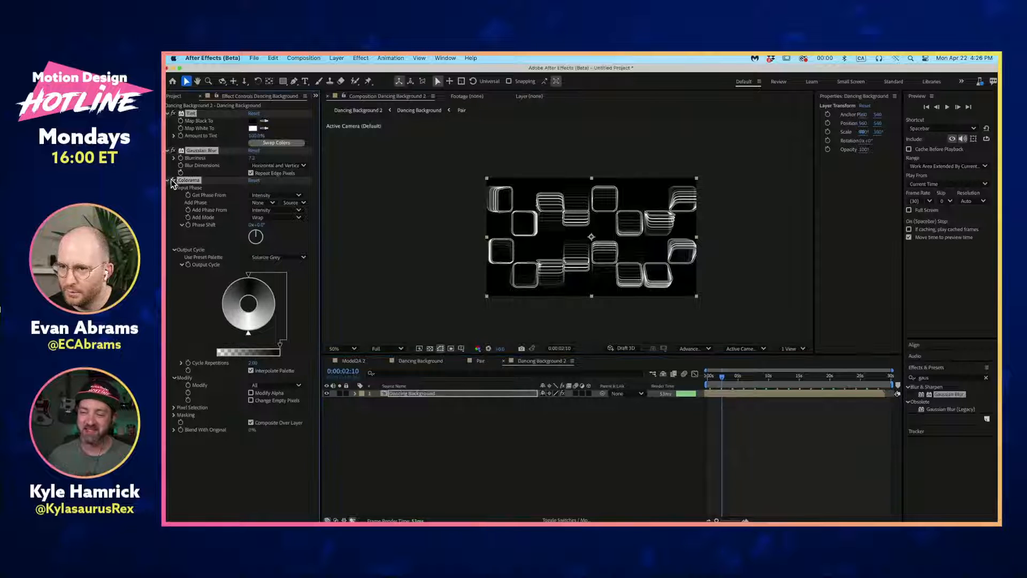
click(173, 181)
click(708, 463)
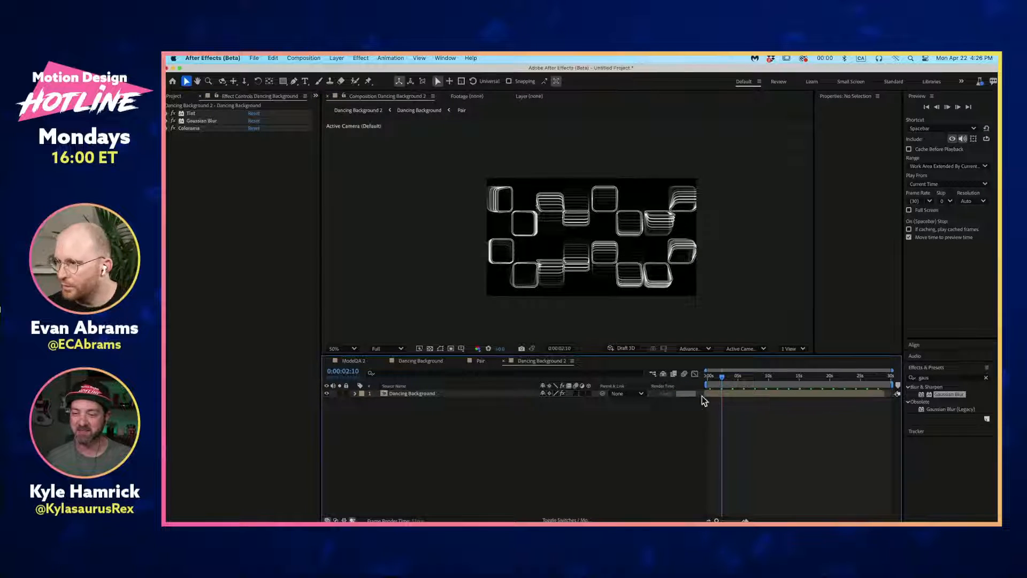
Step: Preview the background animation from the current time and return to the first frame
key(space)
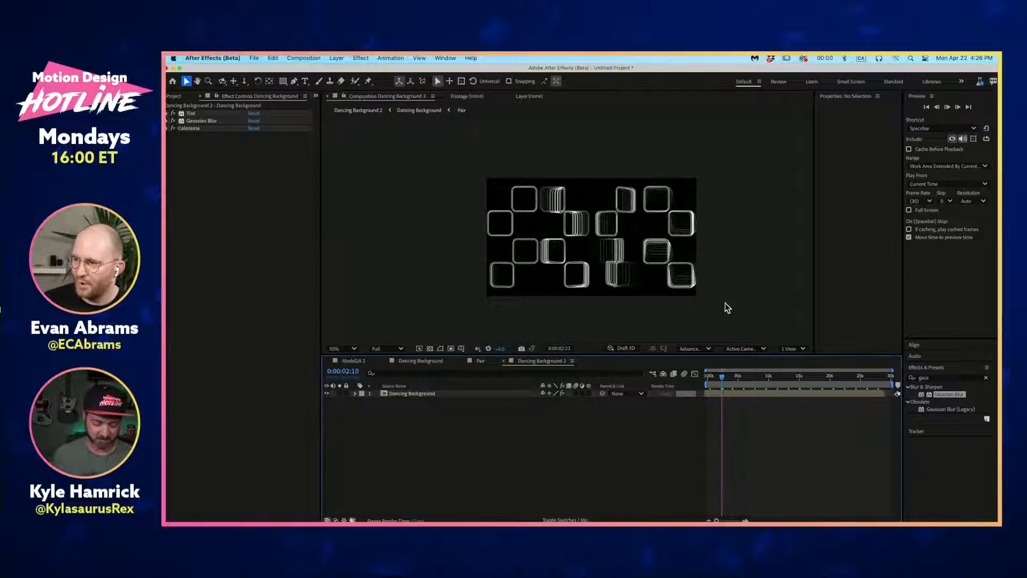
key(space)
drag(723, 377, 707, 378)
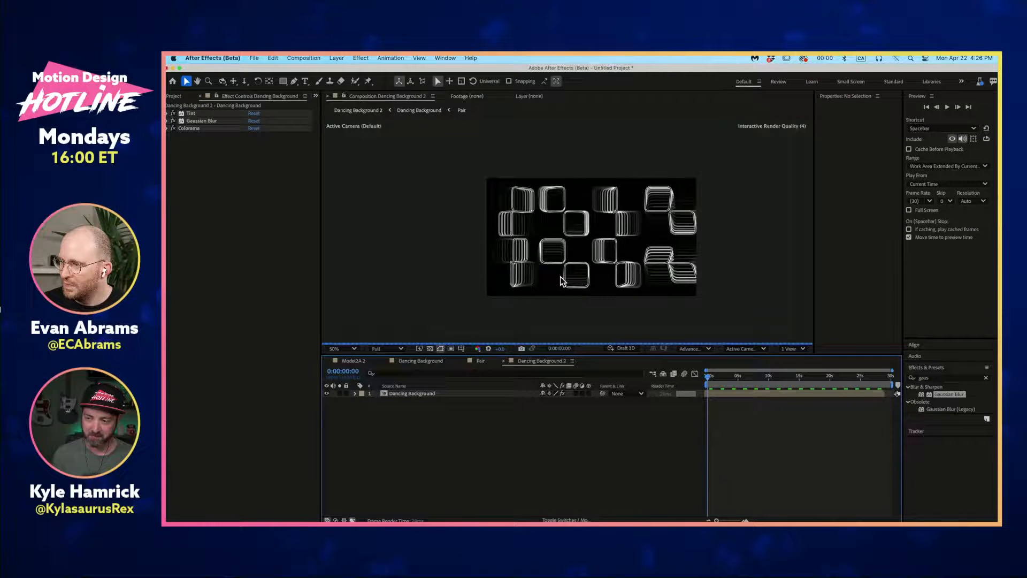
click(593, 263)
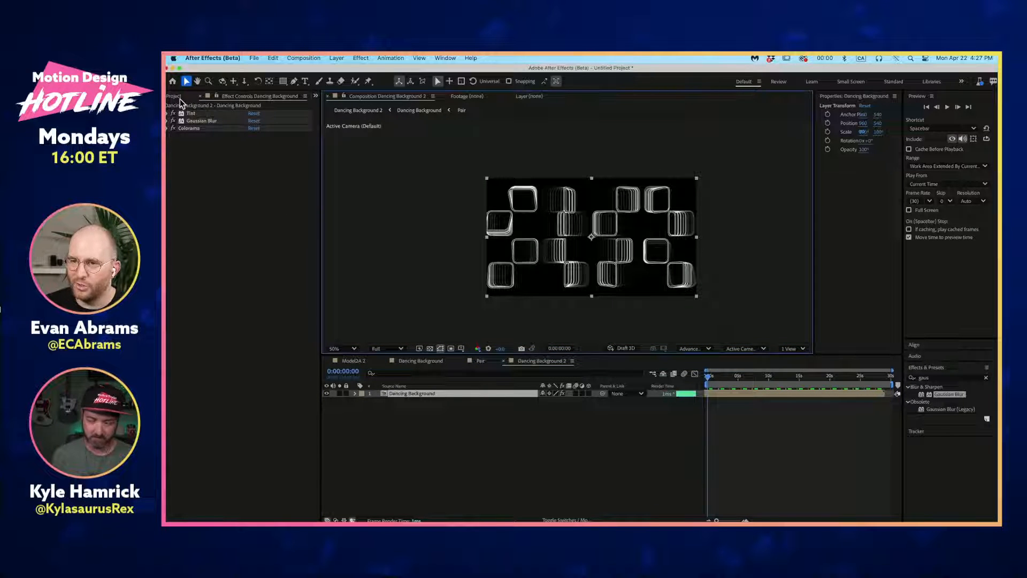
Step: Open the Model2A 2 composition from the project and inspect its Model2A.glb layer at the first frame
click(175, 96)
click(229, 286)
click(213, 184)
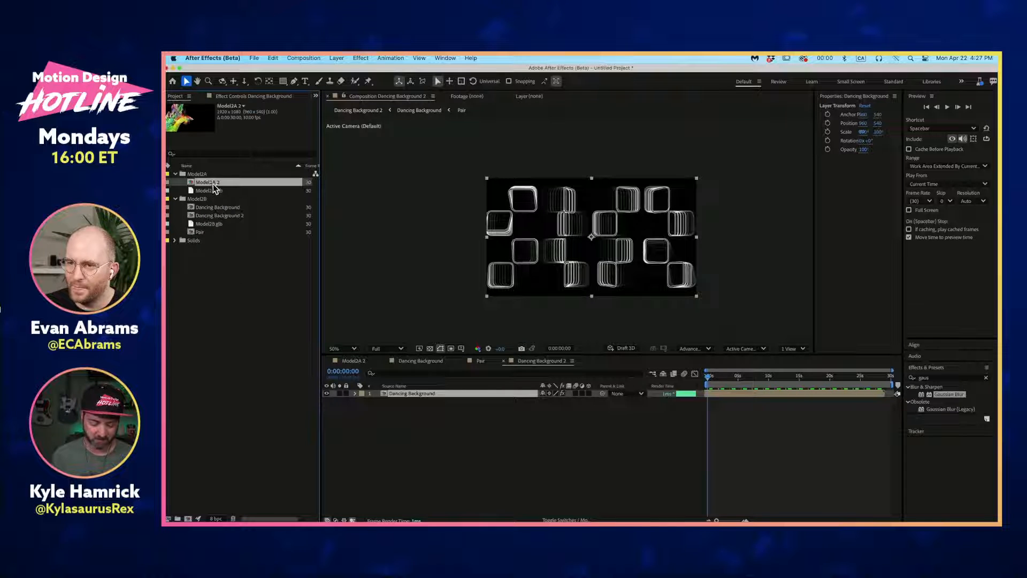
double_click(210, 184)
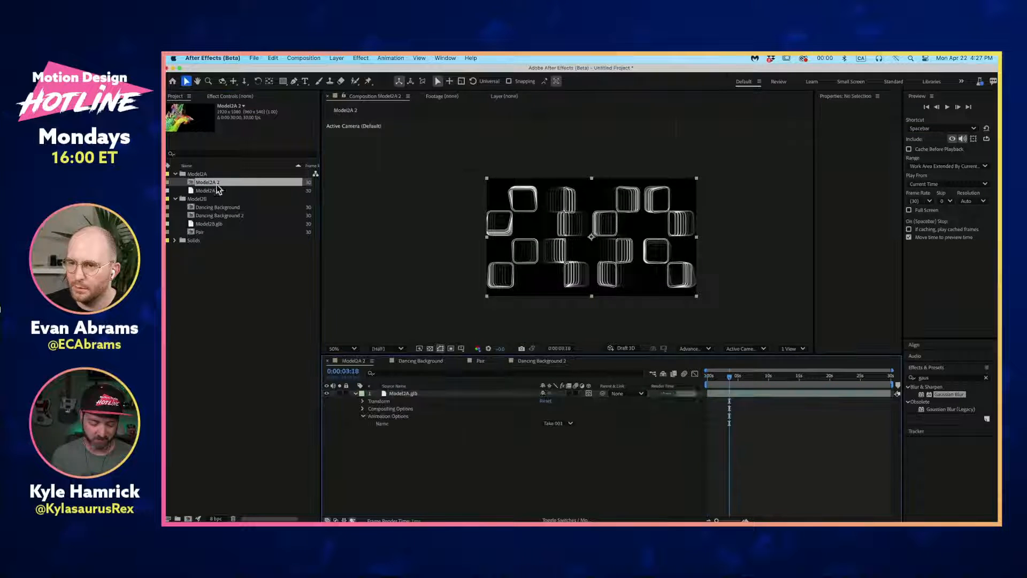
click(701, 377)
click(410, 395)
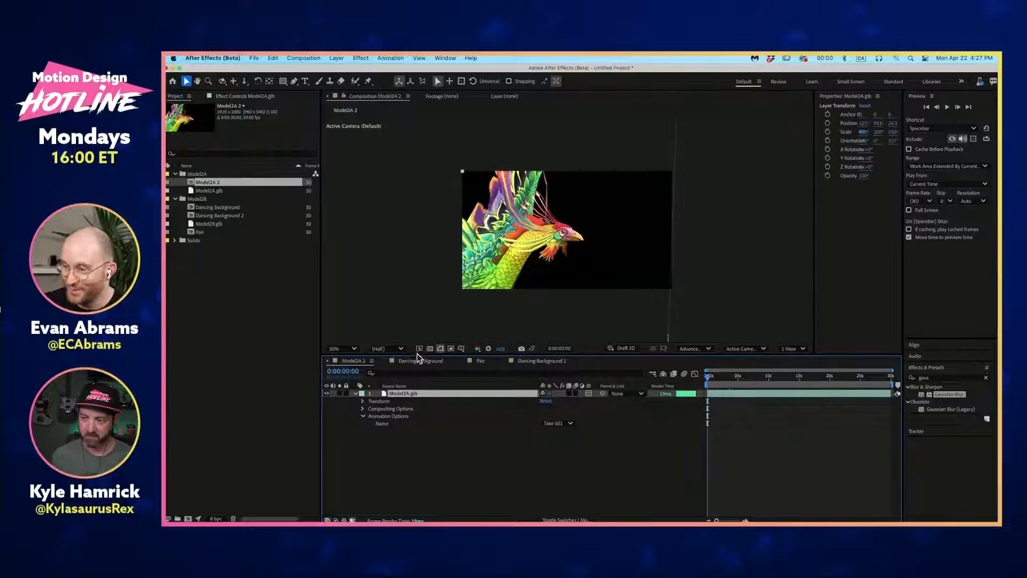
Step: Rename the Dancing Background 2 composition as Dance Zone
click(211, 207)
click(211, 213)
key(Return)
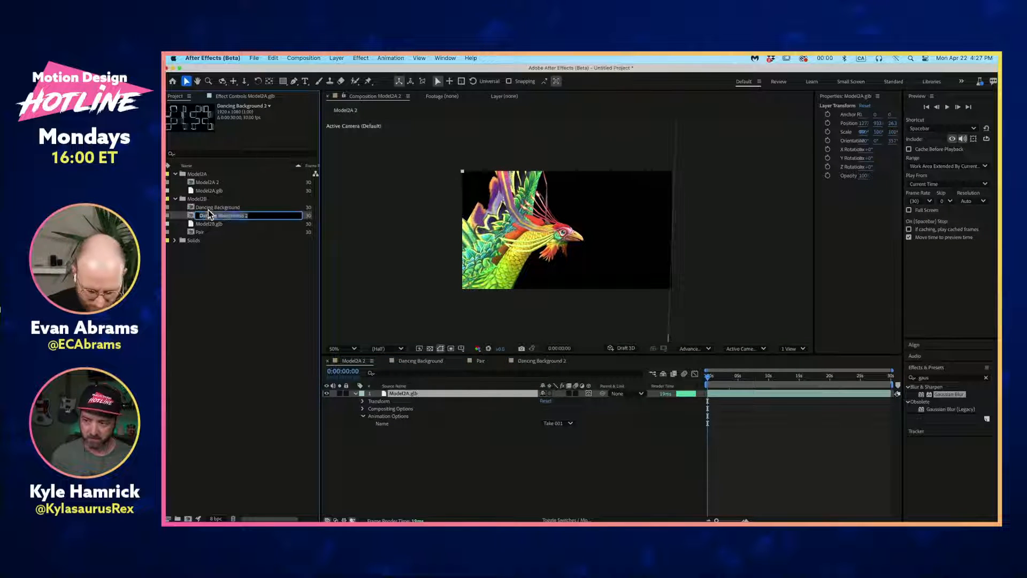
text(Dance Zone)
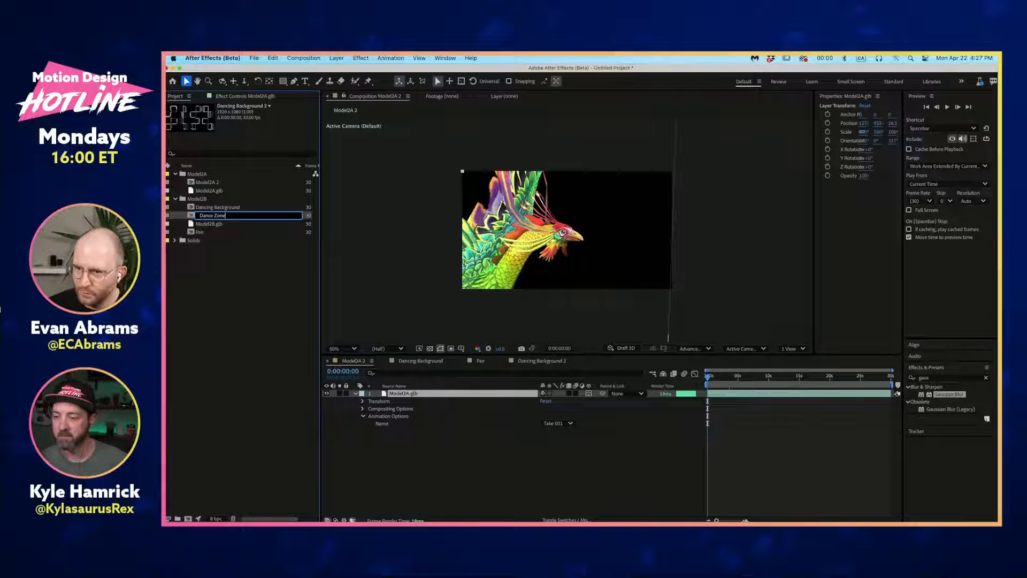
key(Return)
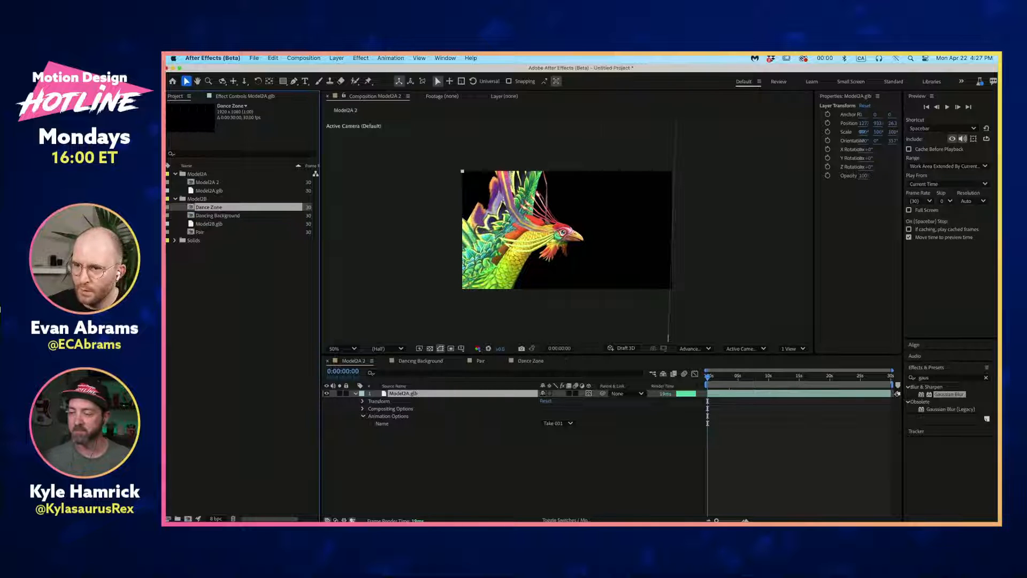
Step: Add Model2A.glb above the Dancing Background layer in the Dance Zone composition and rotate the bird model to a new angle
double_click(191, 207)
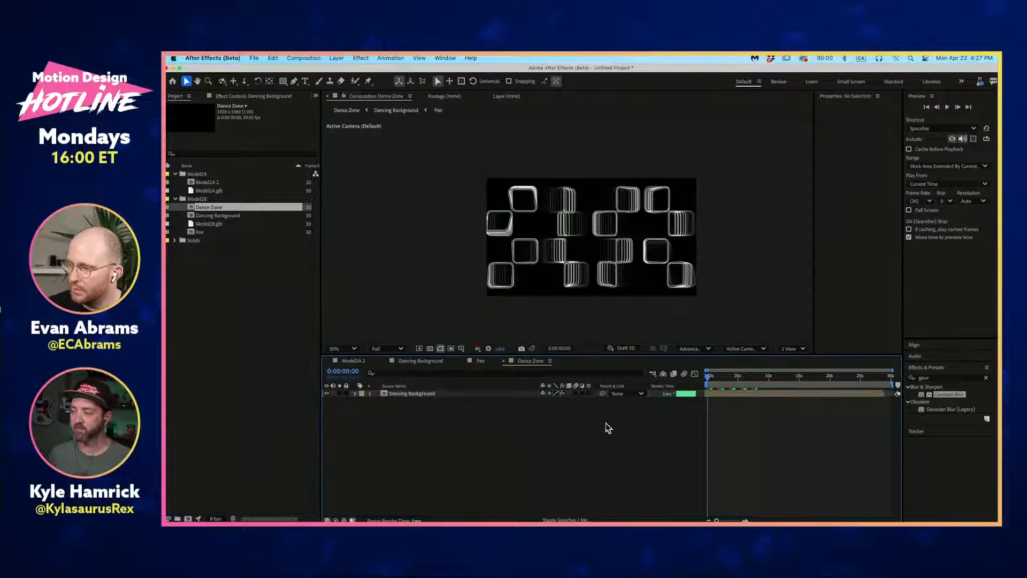
drag(209, 191, 415, 395)
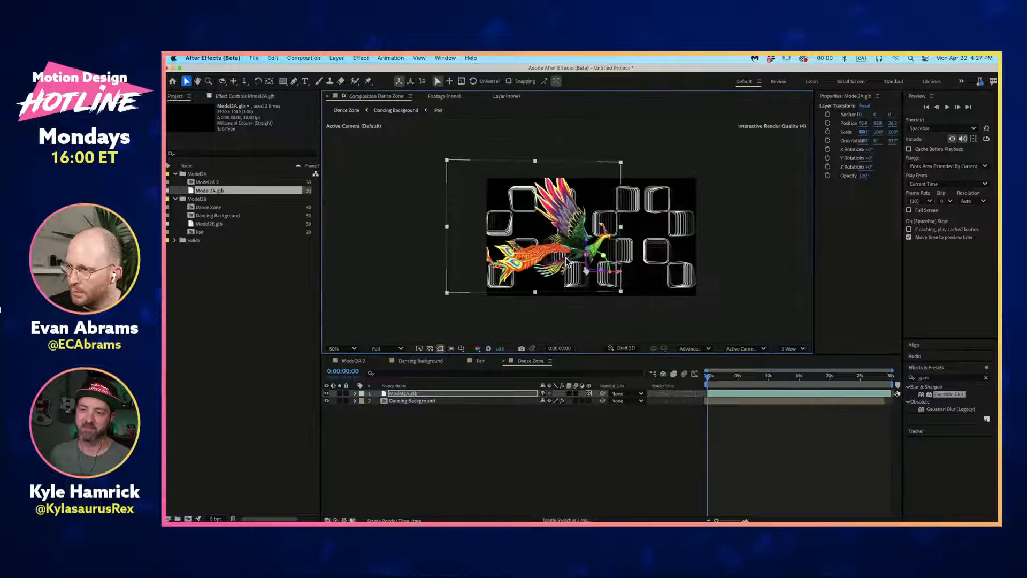
key(w)
drag(586, 270, 593, 241)
key(v)
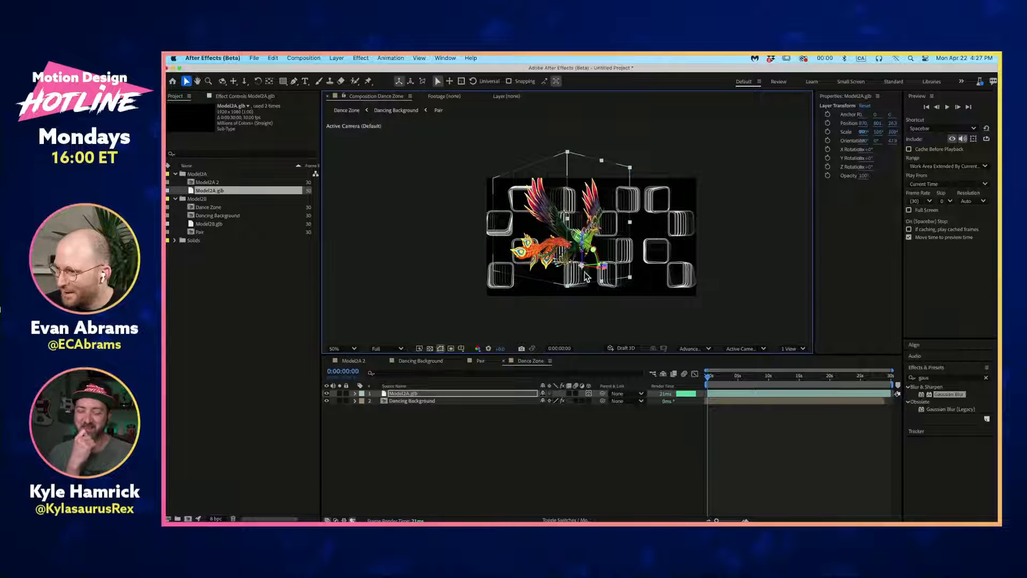
Step: Turn on Draft 3D for the Dance Zone view and preview the model over the background
click(660, 246)
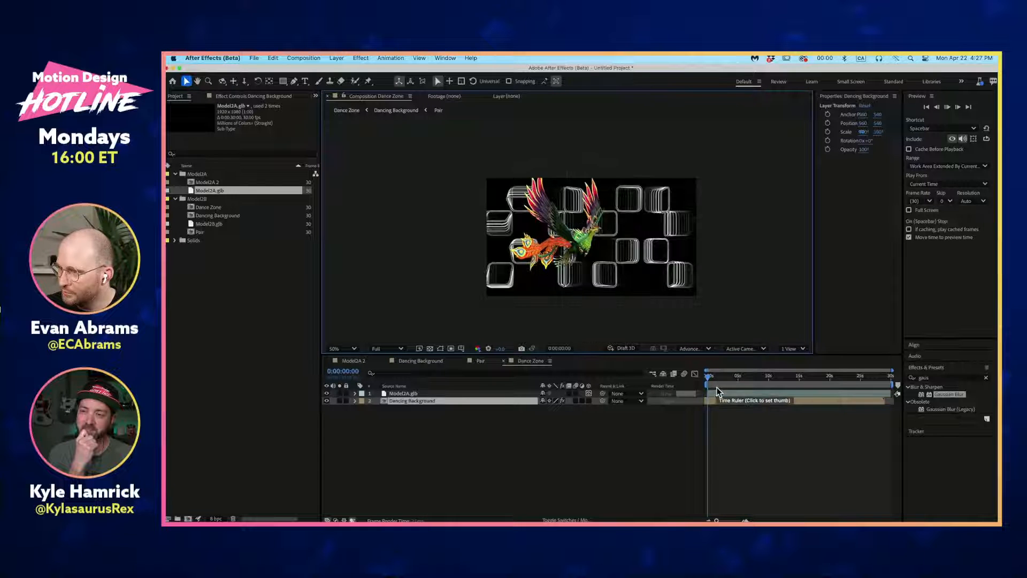
click(624, 349)
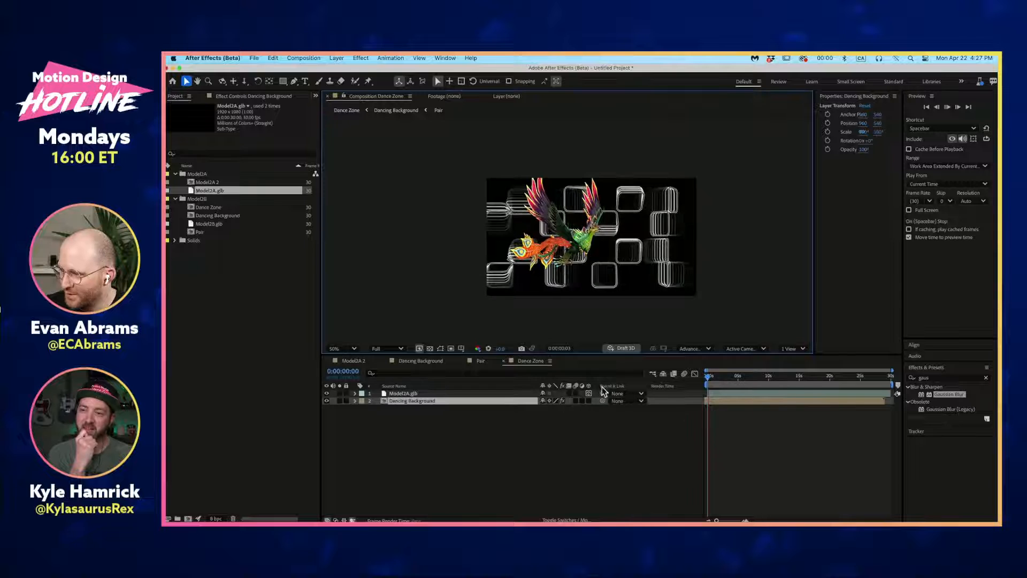
key(space)
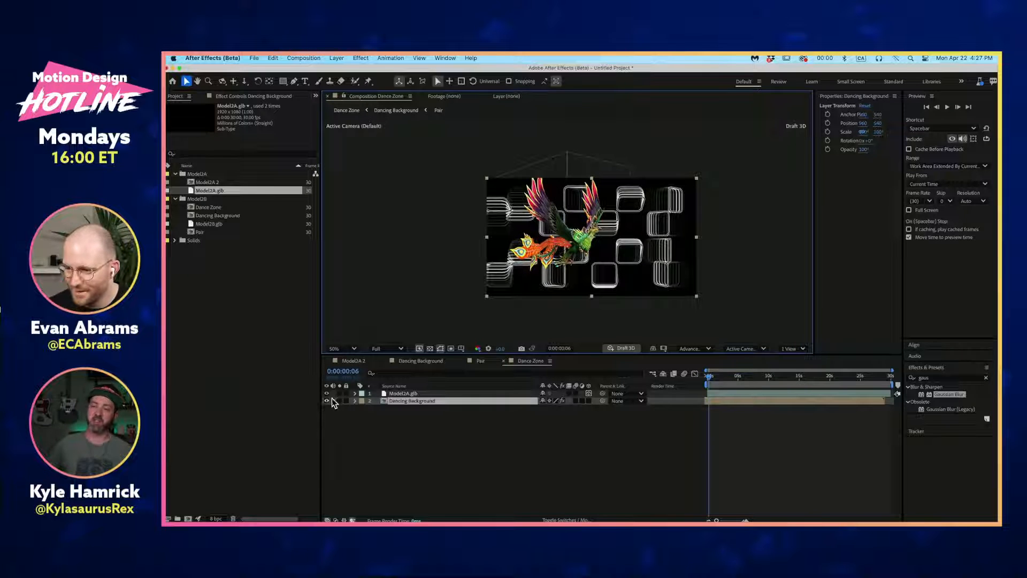
Step: Hide the Dancing Background layer and move the bird model slightly lower in the frame
click(327, 402)
click(471, 394)
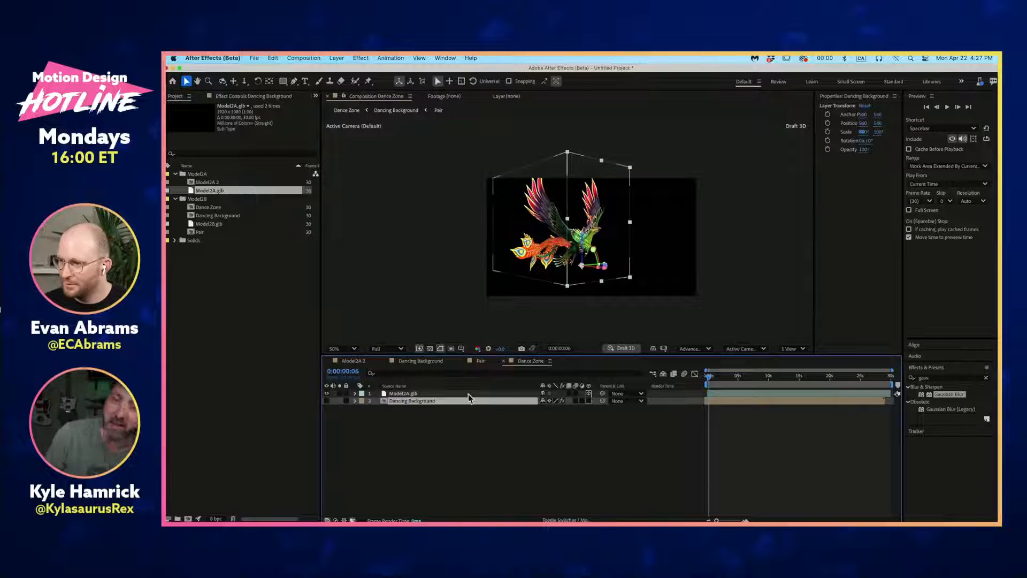
scroll(559, 207, up, 1)
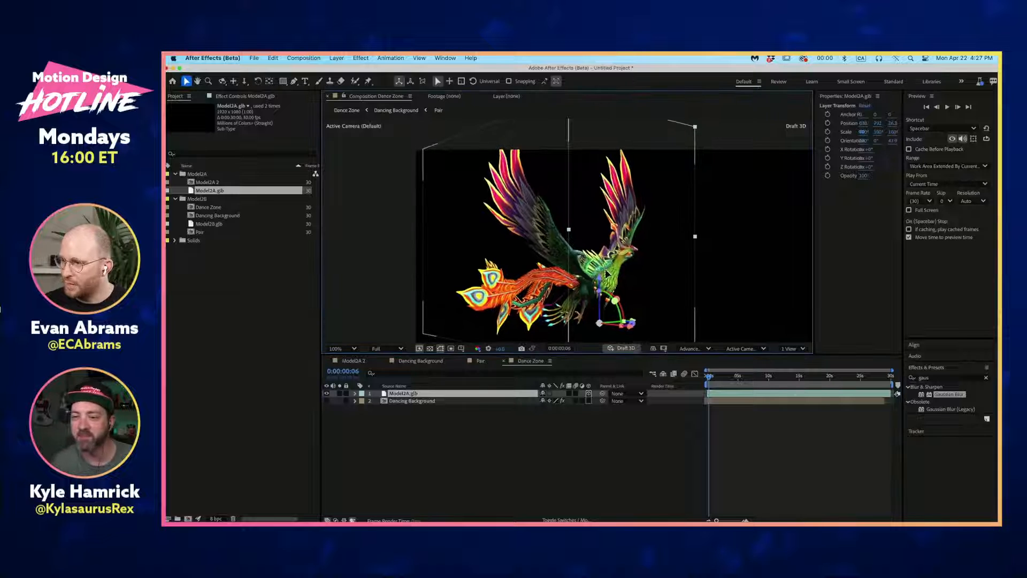
scroll(609, 247, down, 1)
drag(609, 248, 608, 256)
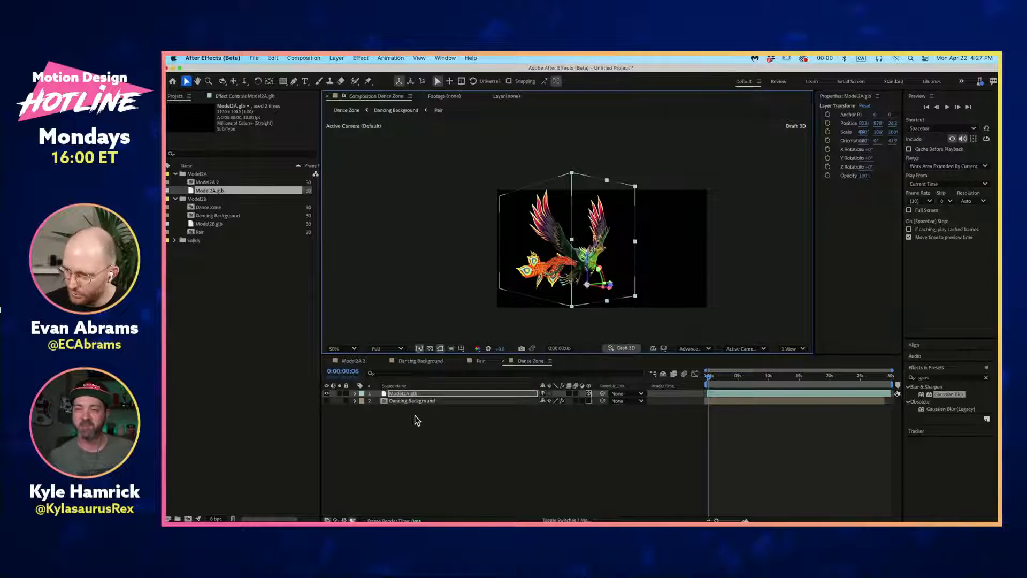
Step: Set the Model2A.glb layer's animation option to Take 001 and preview the bird's motion
click(355, 394)
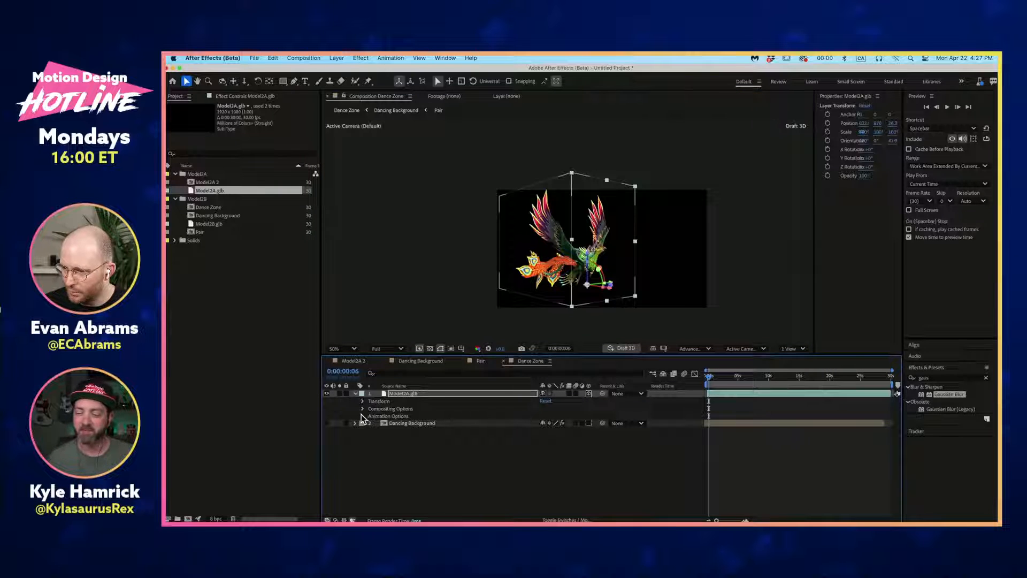
click(363, 416)
click(568, 424)
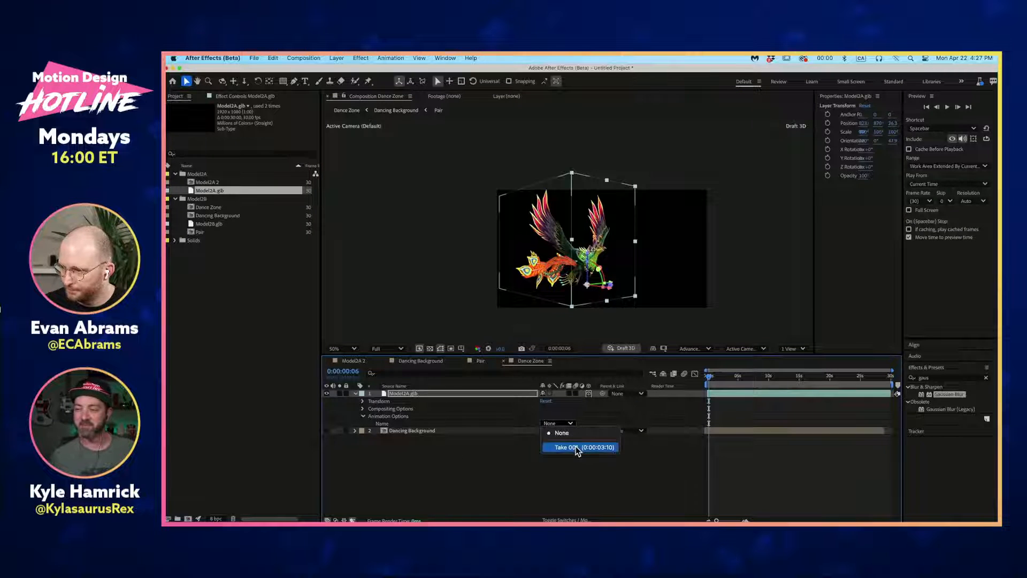
click(575, 446)
click(644, 465)
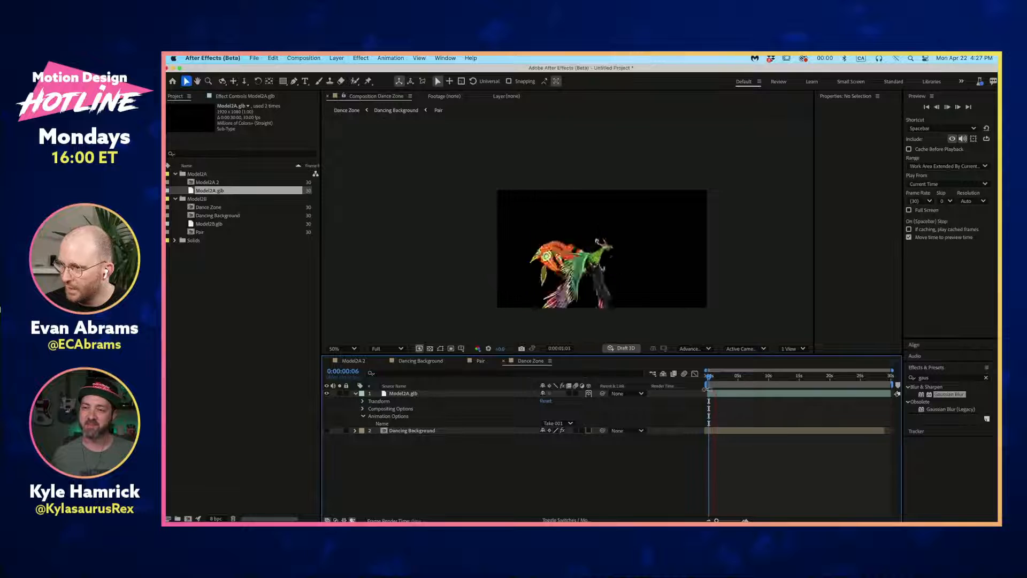
click(591, 269)
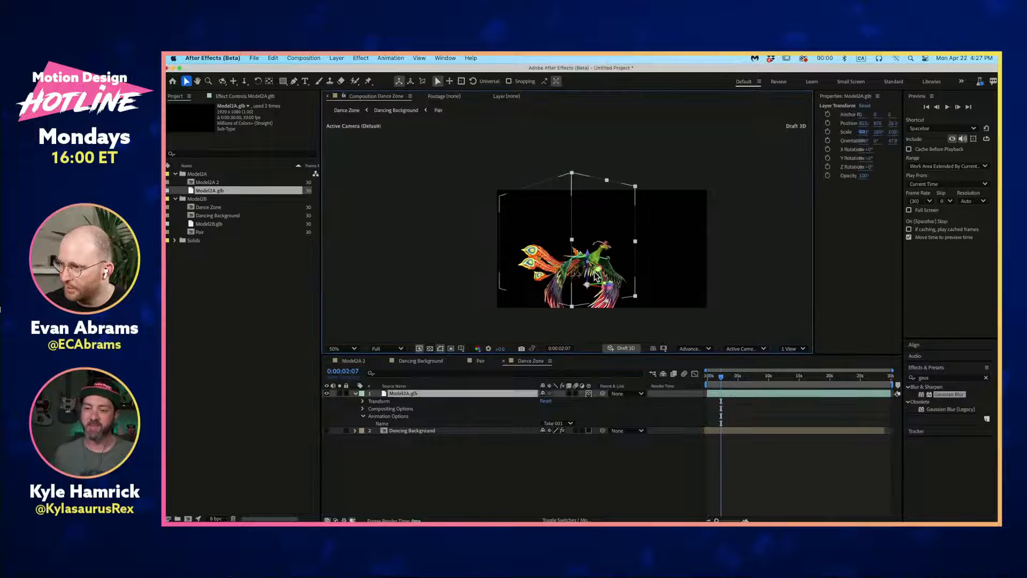
Step: Move the bird model up and toward the frame's edge, and preview its motion from the first frame
drag(619, 299, 589, 265)
drag(719, 378, 673, 386)
key(space)
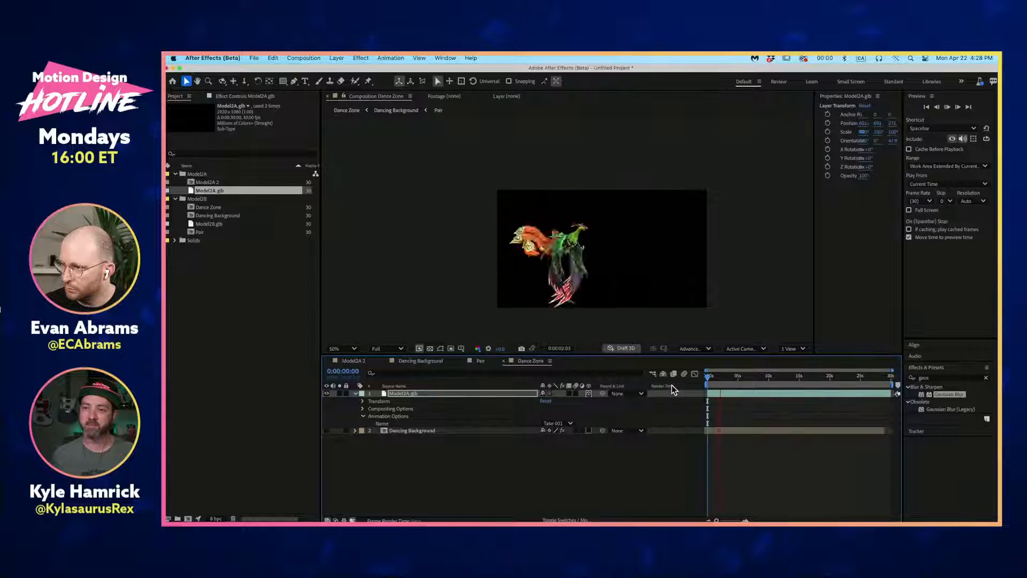
key(space)
Step: Add a one-node camera with the 50mm preset to the Dance Zone composition
right_click(505, 452)
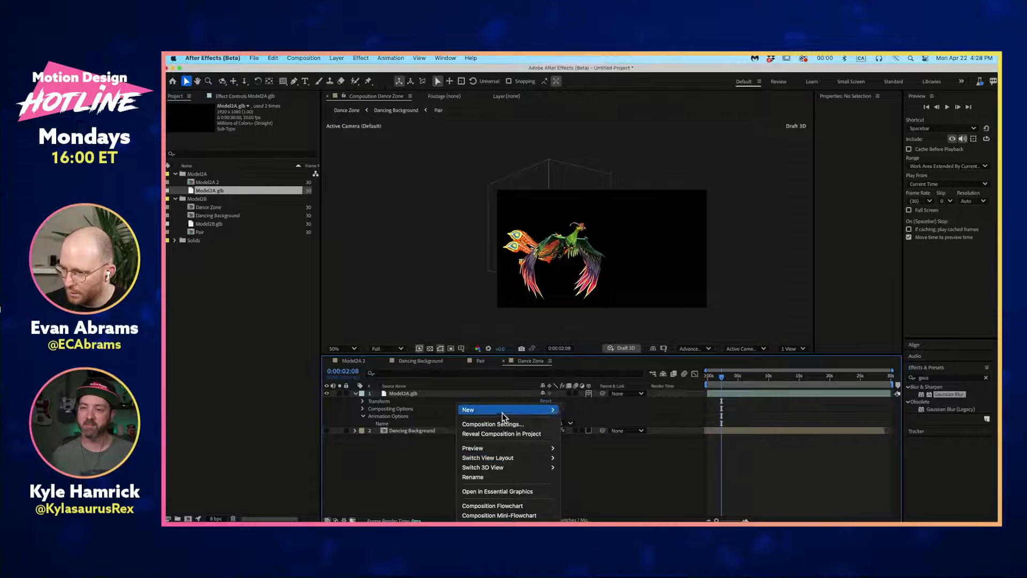
mouse_move(509, 410)
click(592, 452)
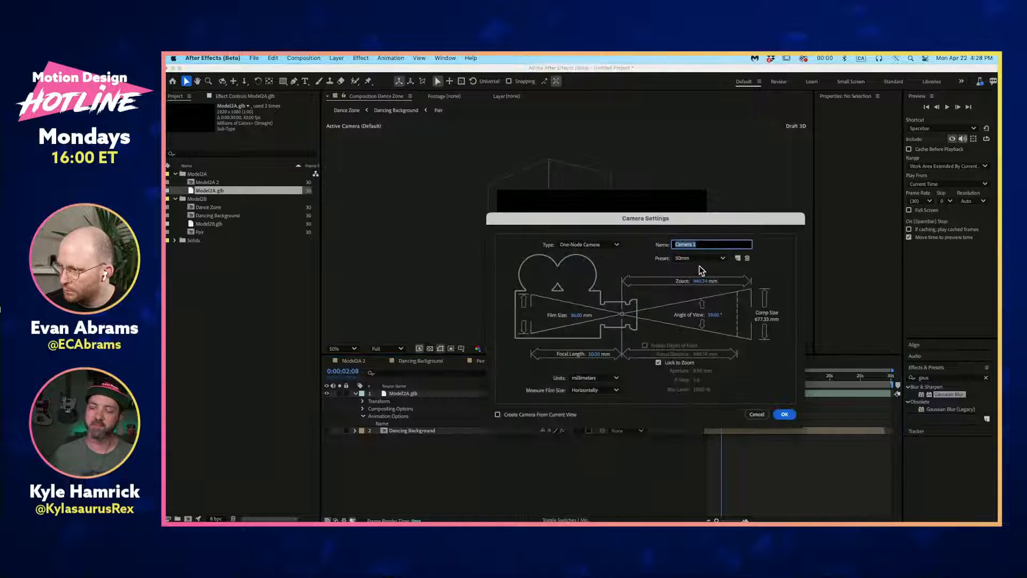
click(785, 414)
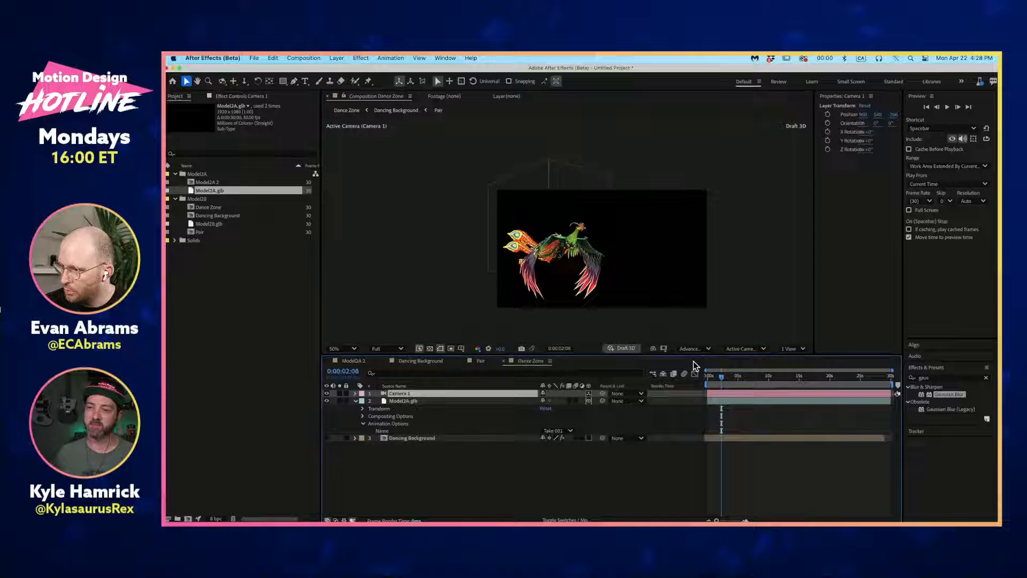
double_click(721, 395)
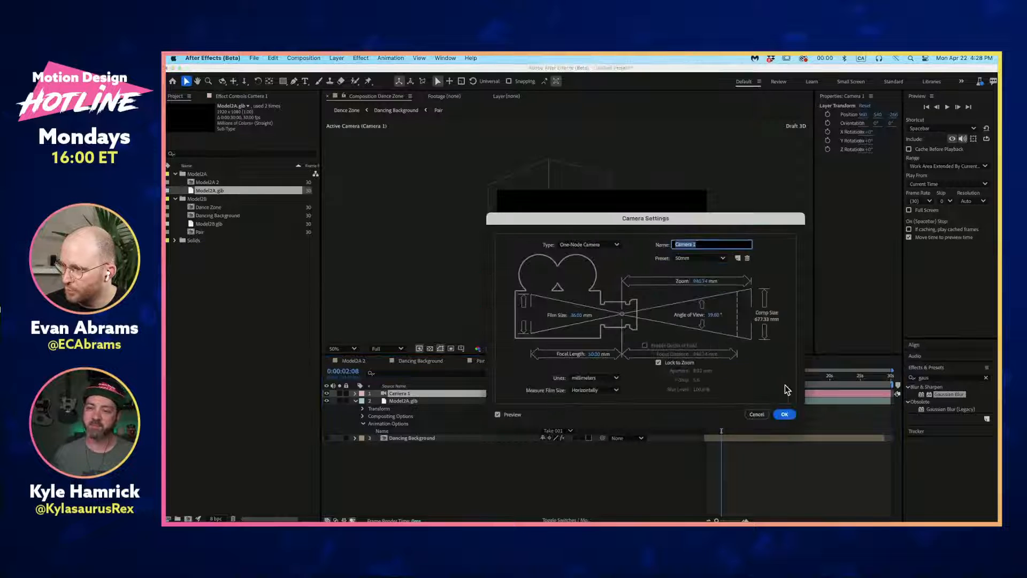
click(785, 414)
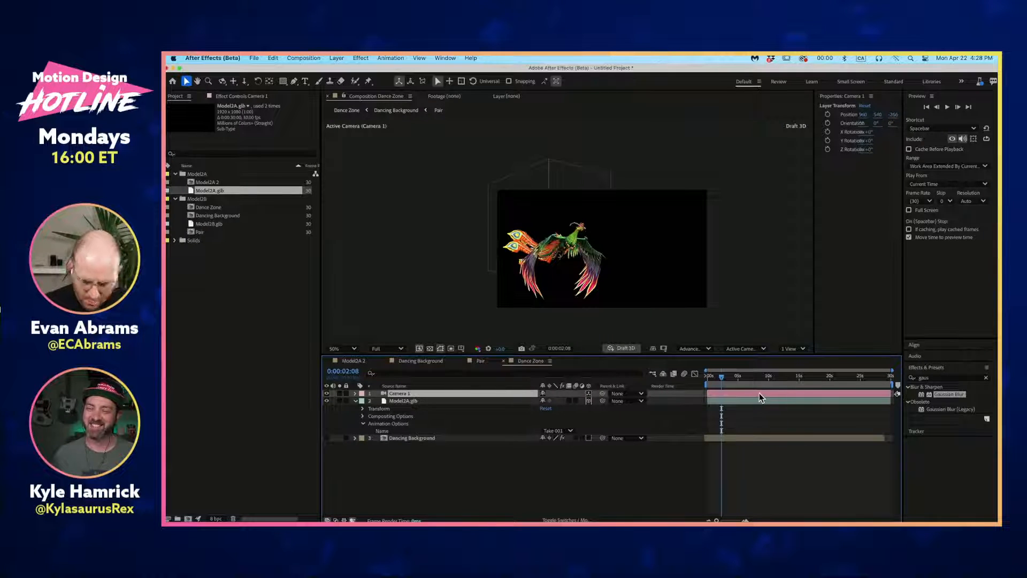
Step: Keyframe Camera 1's Y Rotation from -90° at the first frame to 0° at 0:00:00:20
key(Home)
key(r)
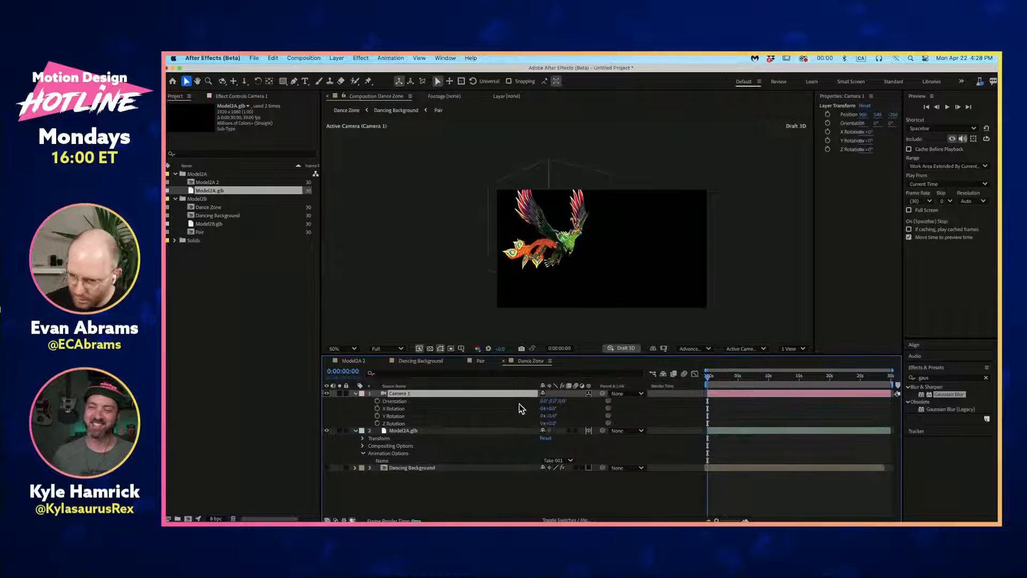
mouse_move(547, 416)
mouse_down()
mouse_move(558, 418)
mouse_move(539, 419)
mouse_move(548, 419)
mouse_up()
key(super+z)
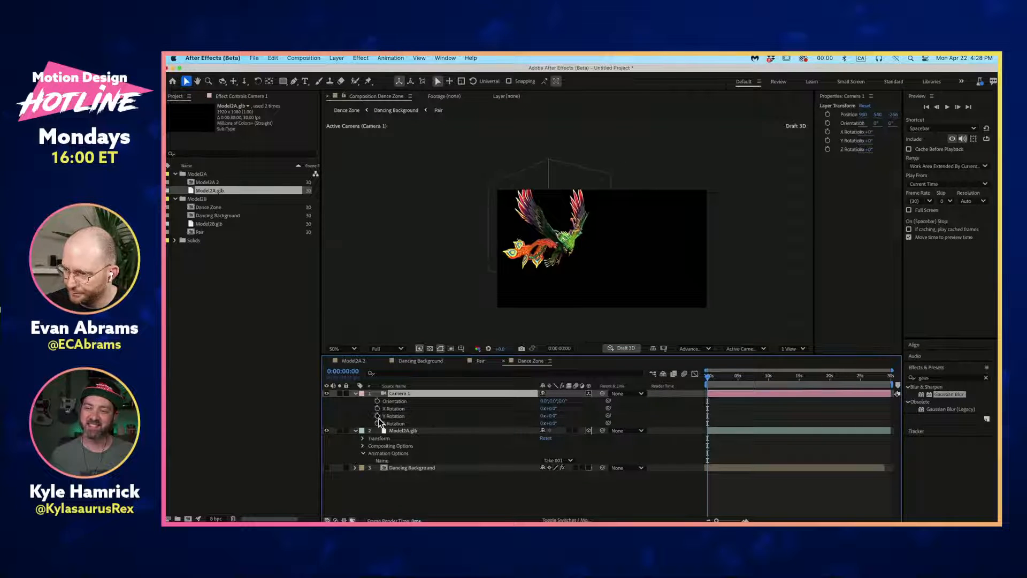
click(377, 416)
key(space)
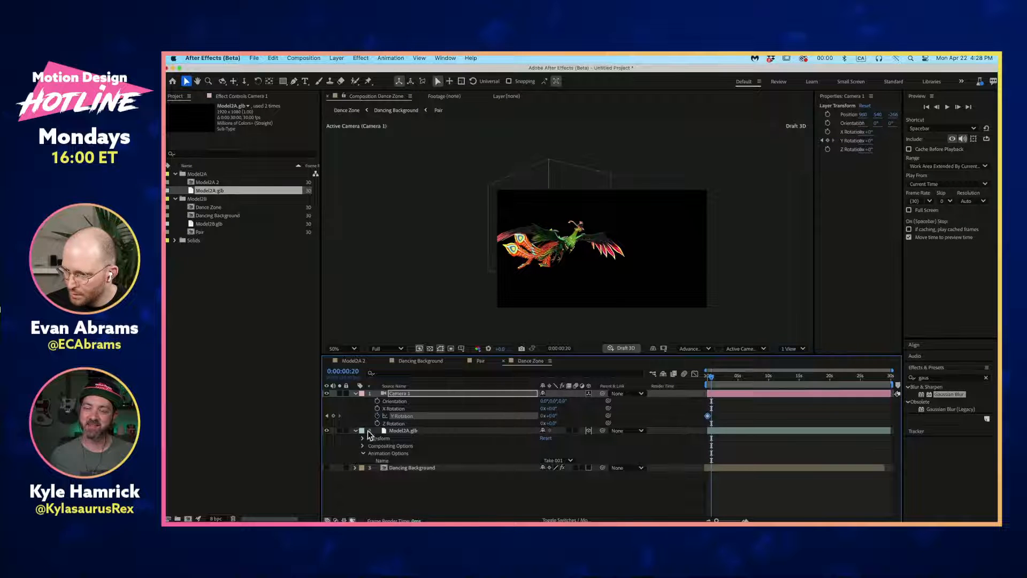
click(327, 415)
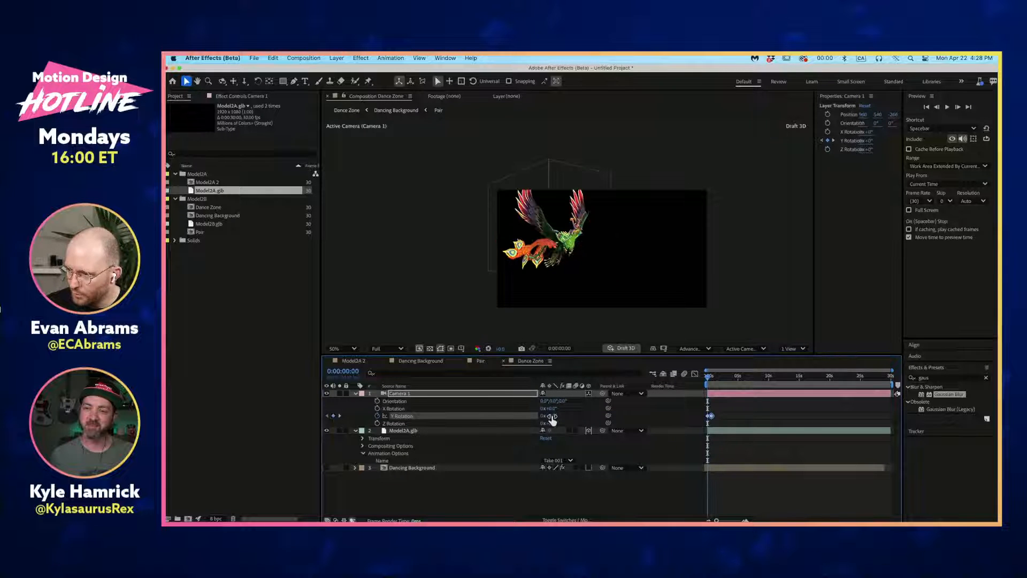
text(-90)
key(Return)
Step: Preview the camera swing and move its end Y Rotation keyframe to 0:00:01:05
key(space)
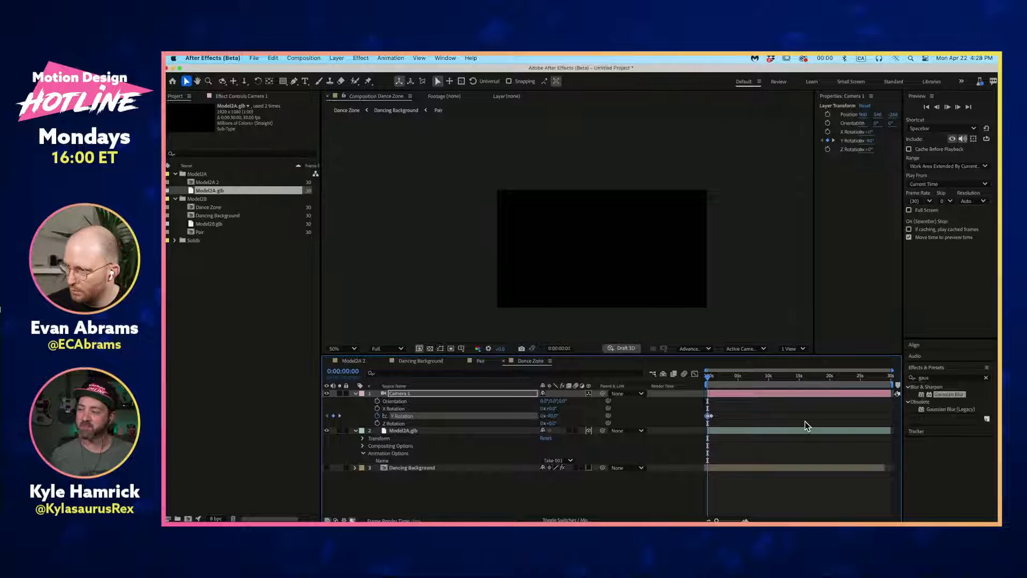
key(space)
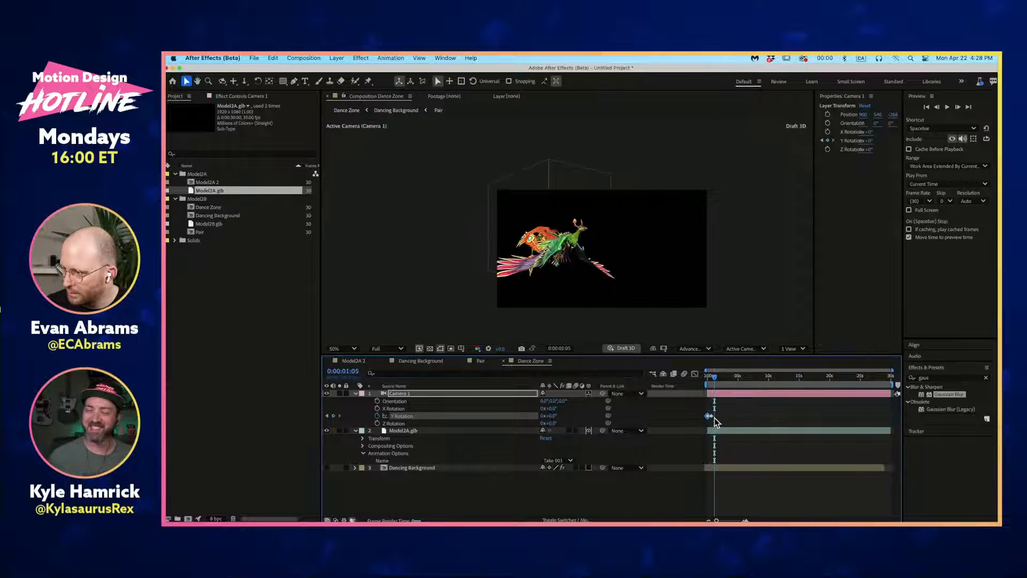
drag(715, 417, 719, 418)
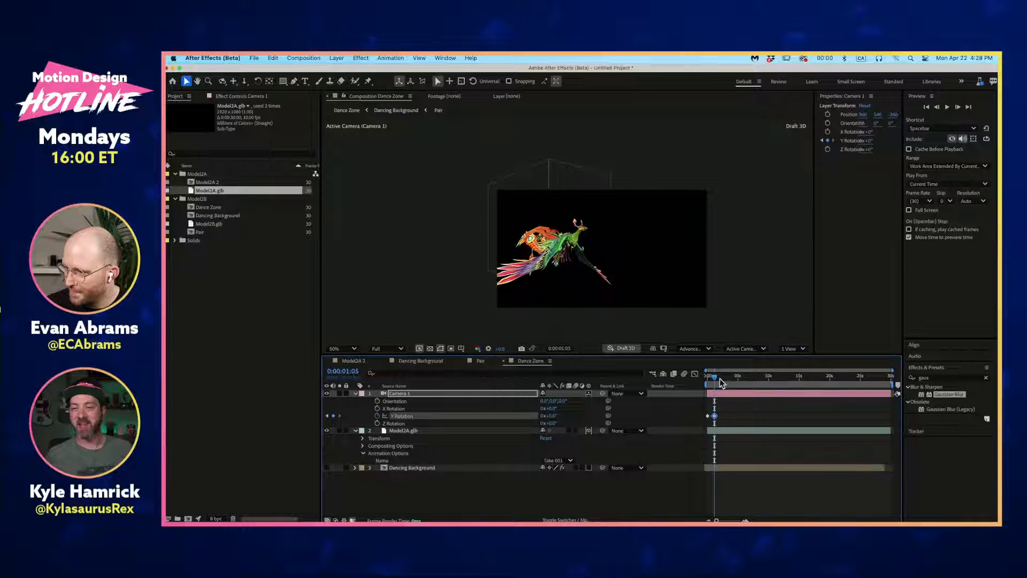
Step: Ease Camera 1's Y Rotation into its end keyframe, lengthen the slowdown in the speed graph, and preview the move
click(695, 374)
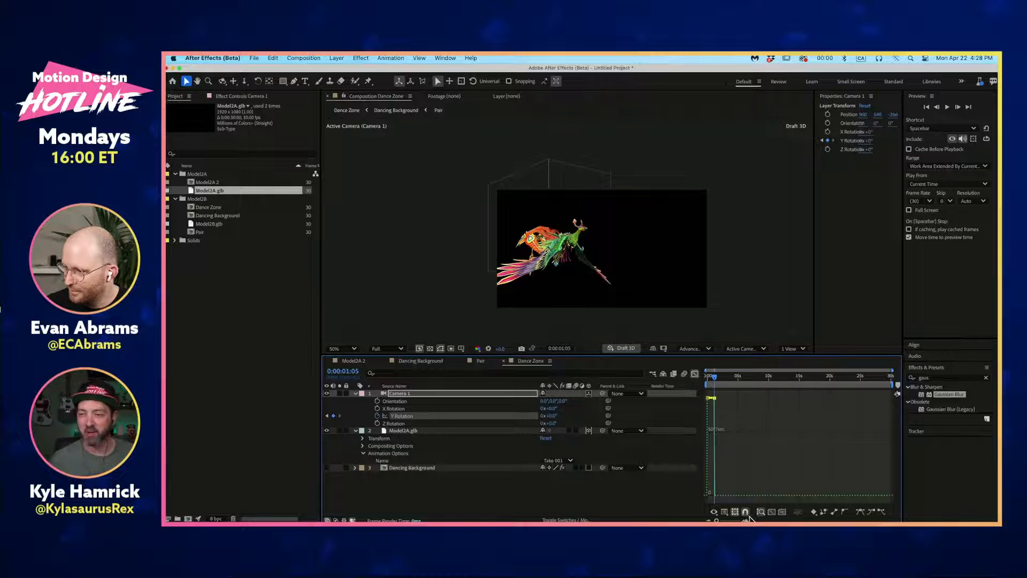
scroll(536, 217, up, 1)
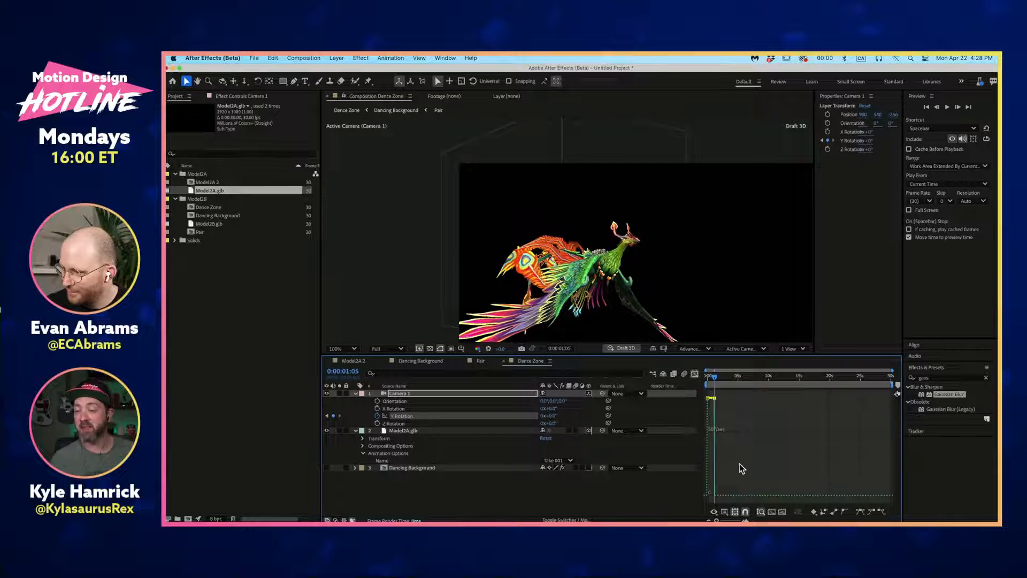
click(847, 512)
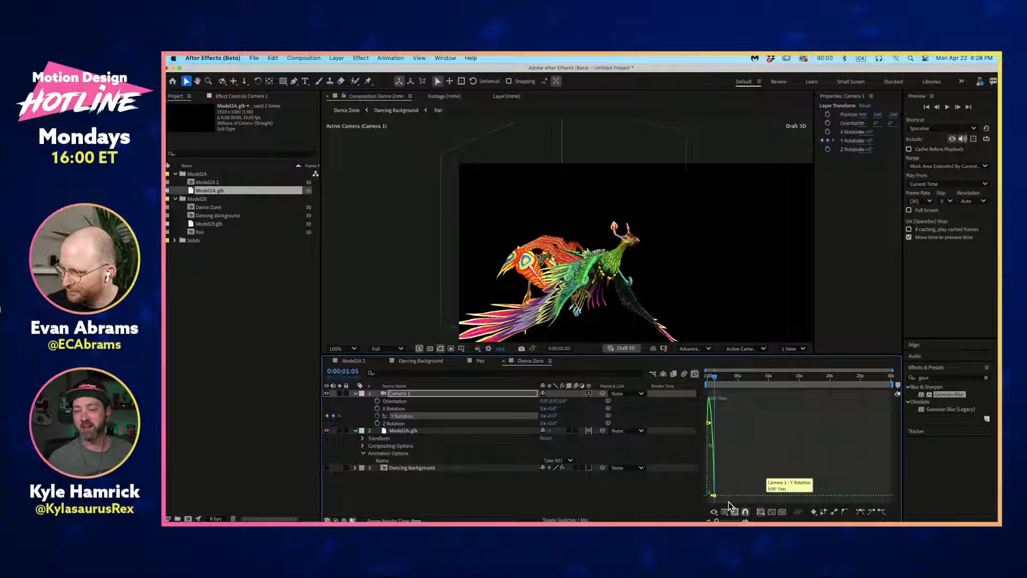
drag(713, 497, 697, 496)
drag(715, 378, 638, 370)
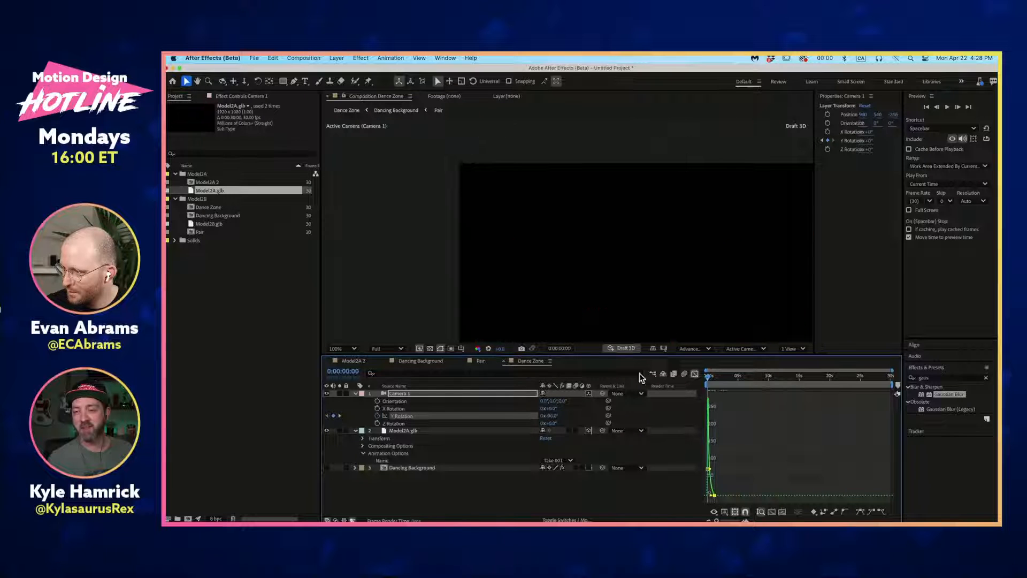
key(space)
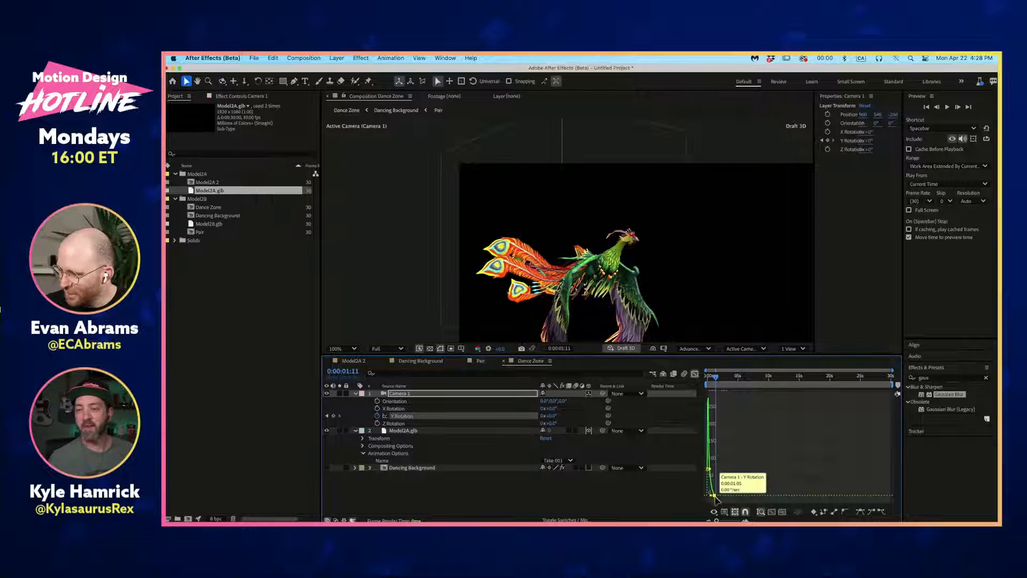
drag(715, 496, 712, 497)
drag(706, 381, 634, 380)
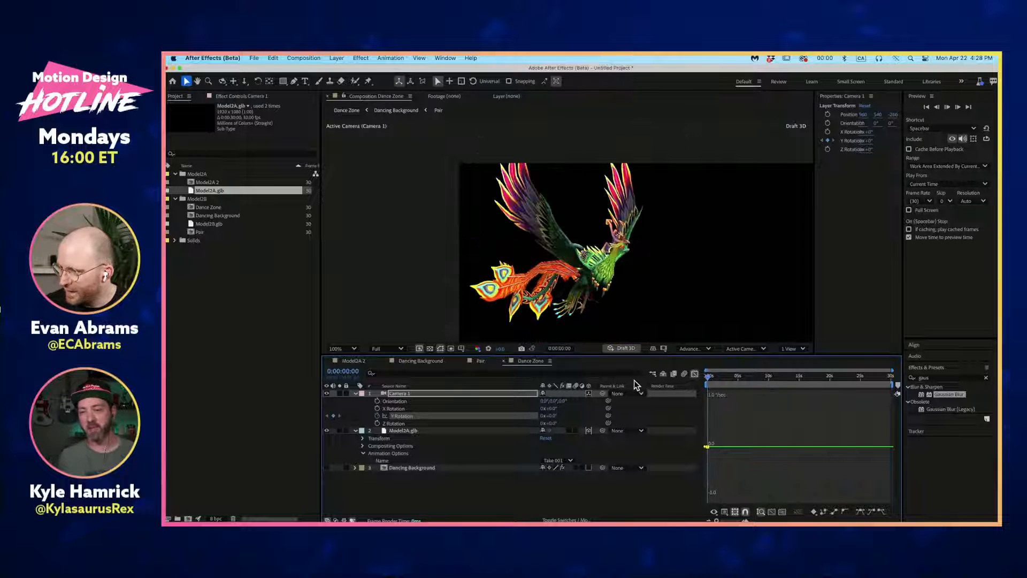
key(space)
key(space)
Step: Move Camera 1's end Y Rotation keyframe earlier, to about frame 15, so the swing is faster
scroll(741, 480, up, 5)
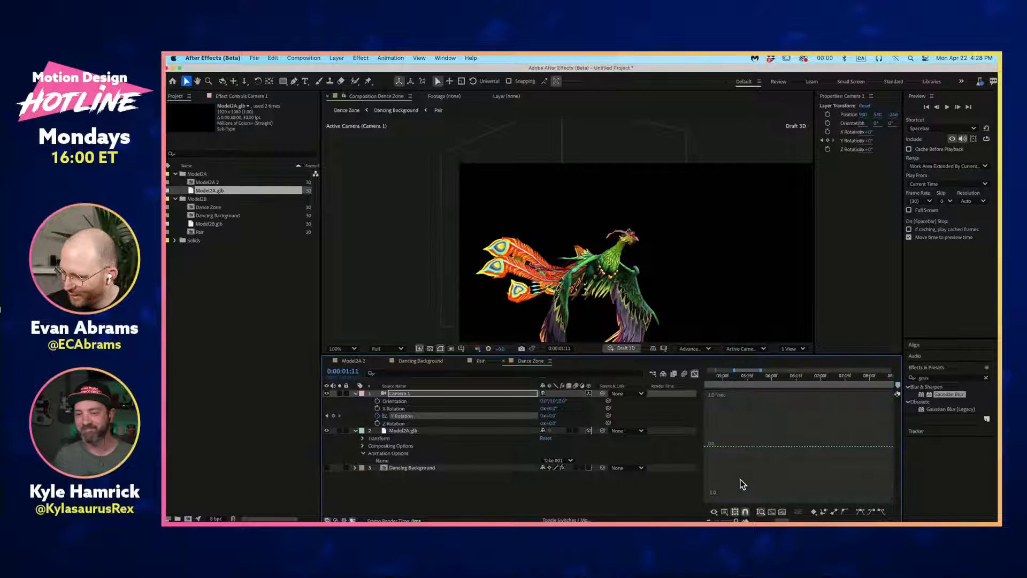
key(Home)
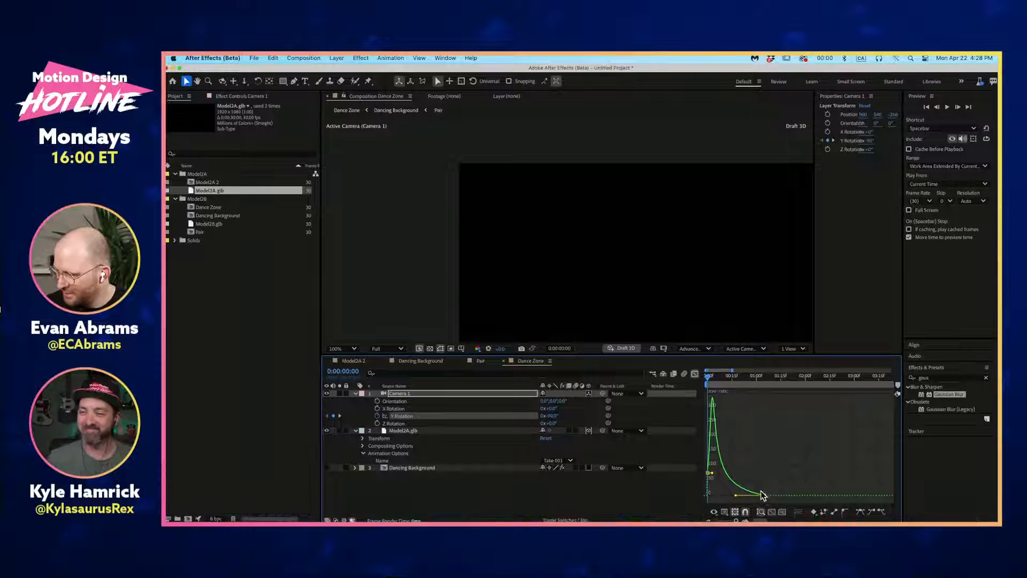
drag(765, 496, 740, 498)
scroll(688, 323, down, 2)
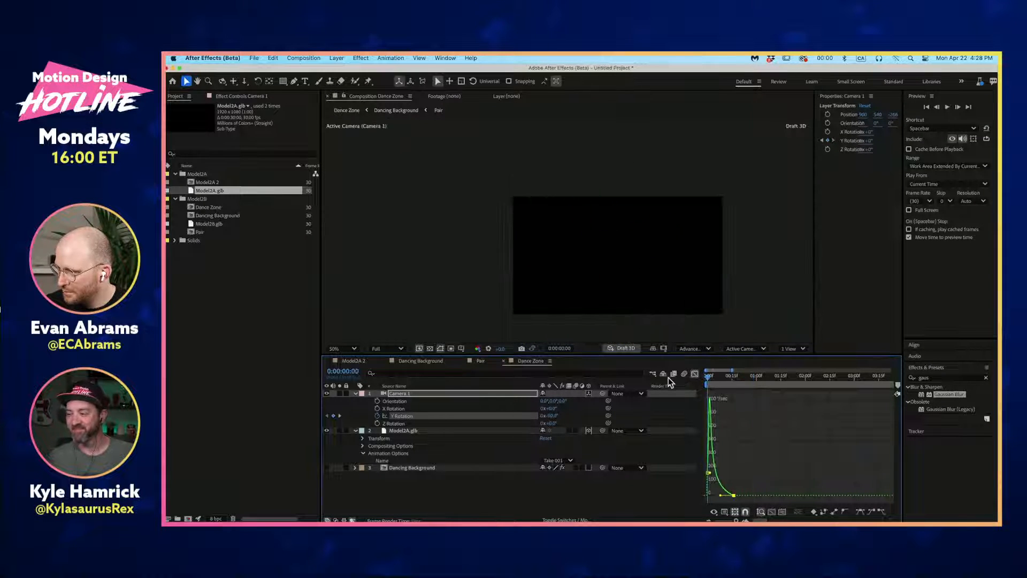
Step: Collapse the layer properties, show the Dancing Background layer, and preview the camera swing with it
click(356, 393)
click(356, 401)
click(382, 422)
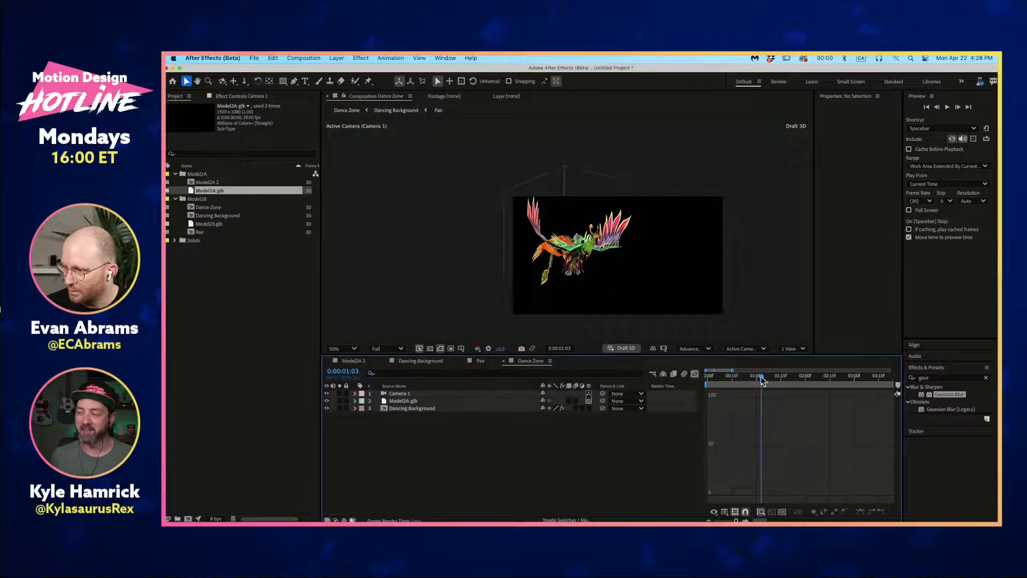
drag(733, 372, 708, 372)
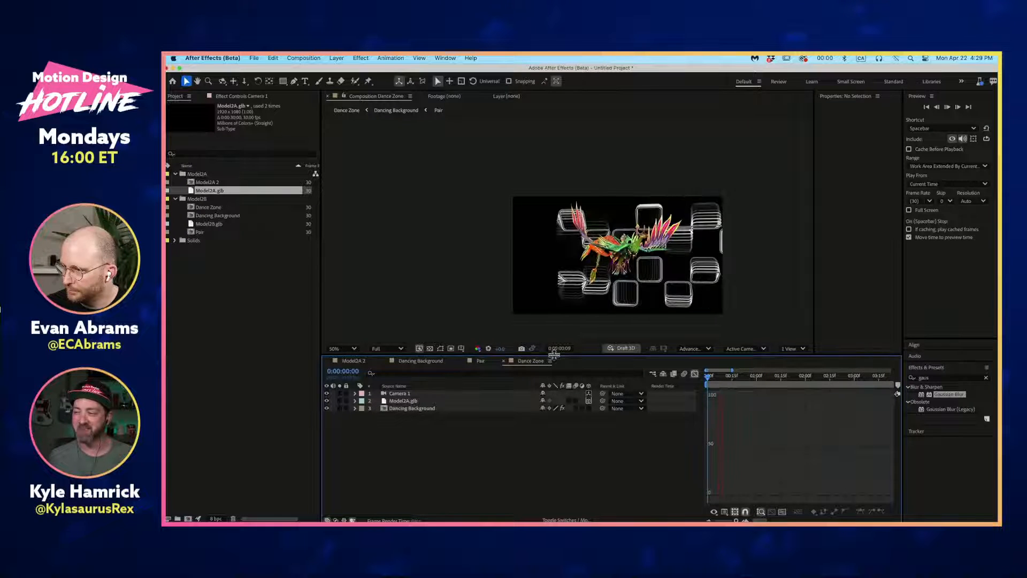
click(434, 408)
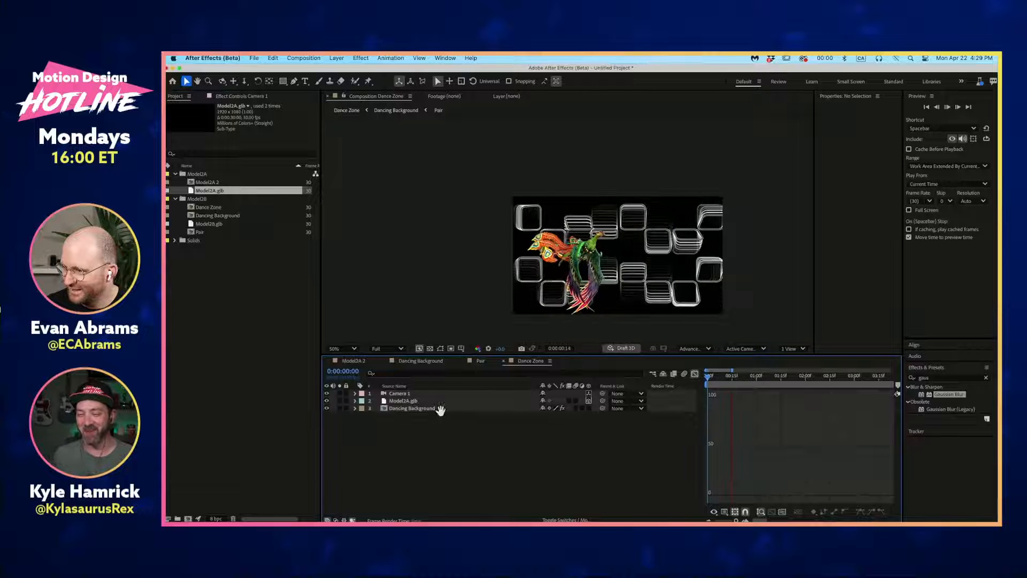
click(577, 428)
Step: Compare the camera swing with Collapse Transformations off and on for the Dancing Background layer
click(471, 409)
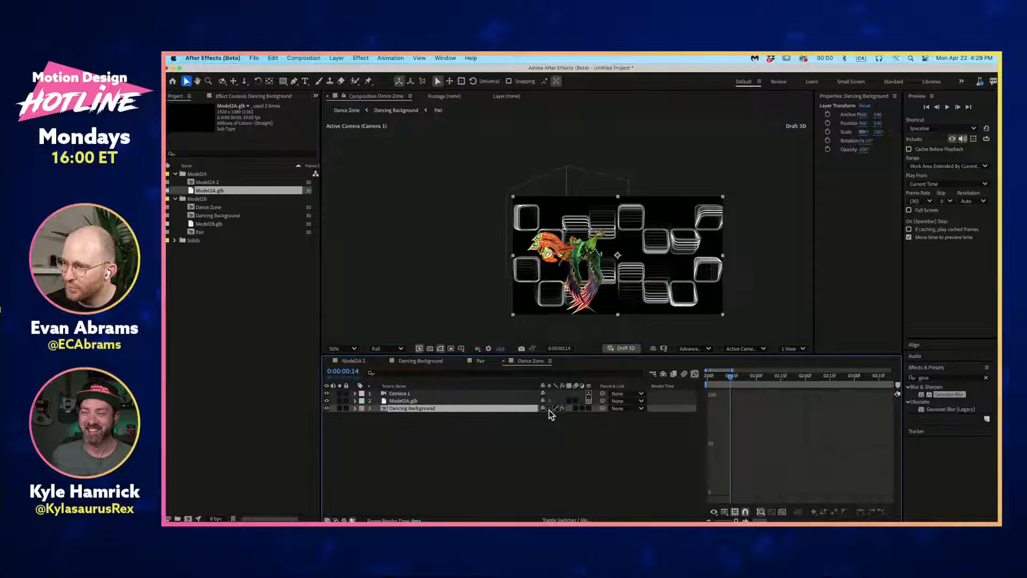
key(Home)
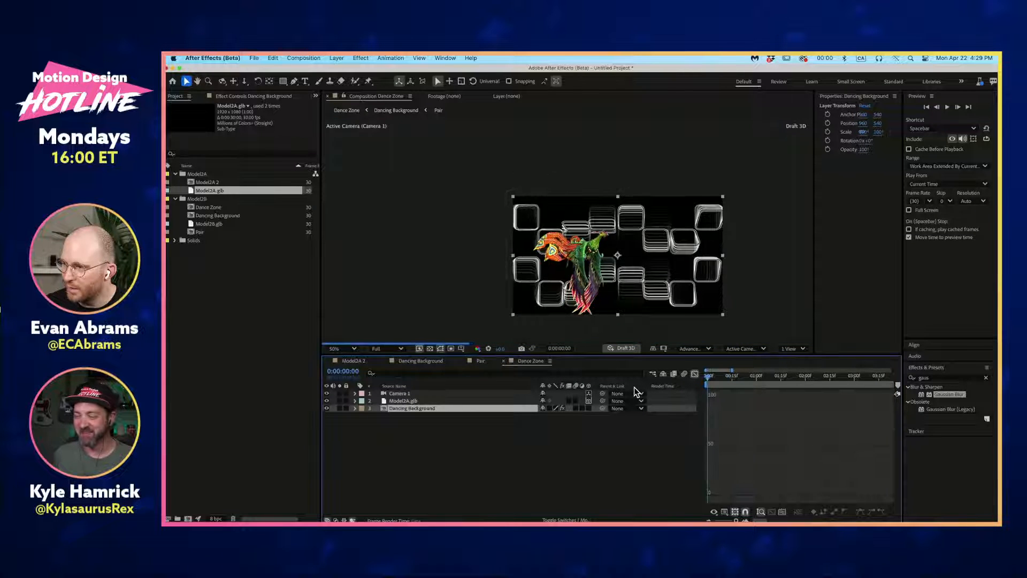
key(space)
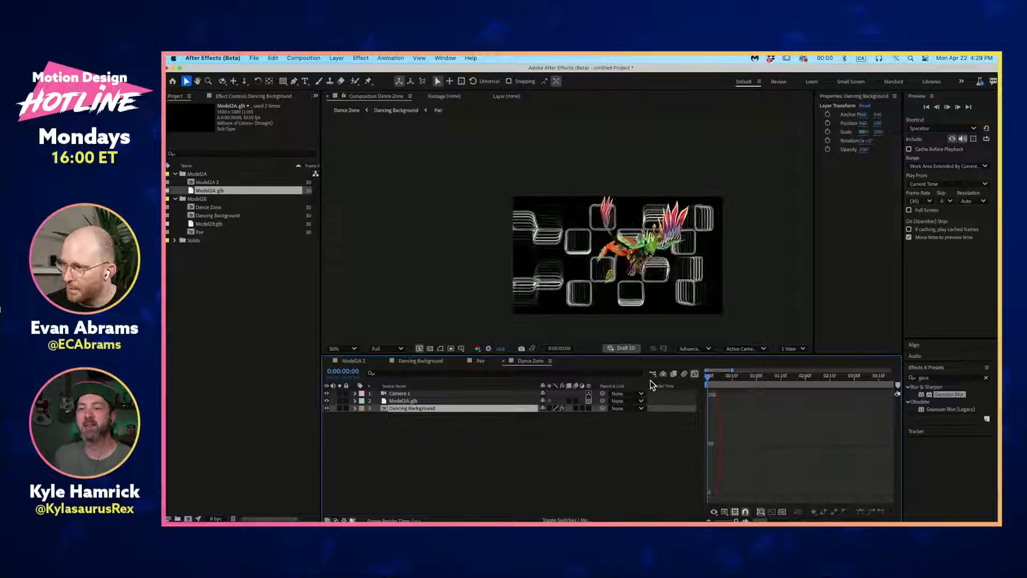
key(space)
click(550, 410)
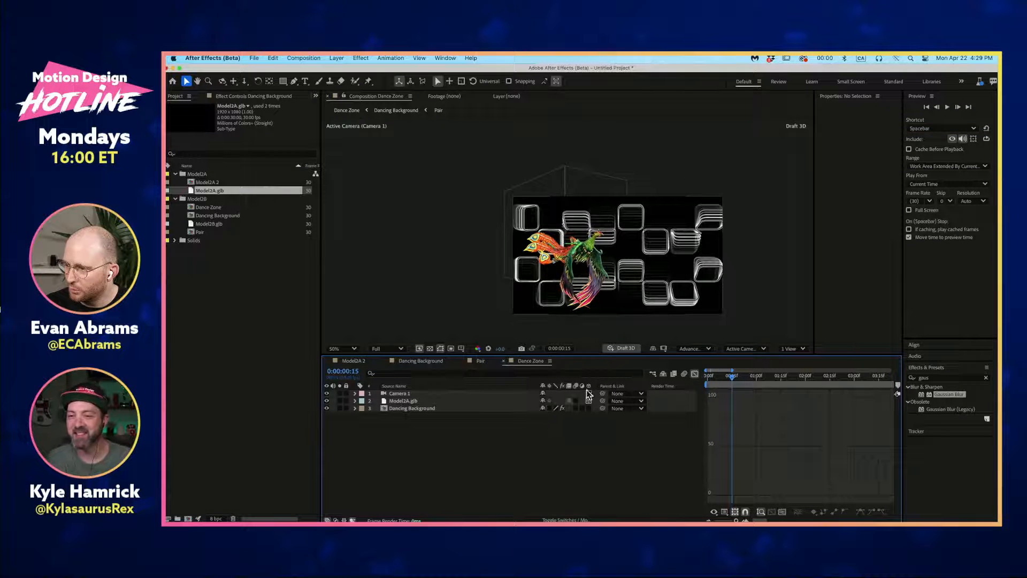
Step: Scale the Dancing Background layer down to about 63% and preview it with the camera swing
click(711, 281)
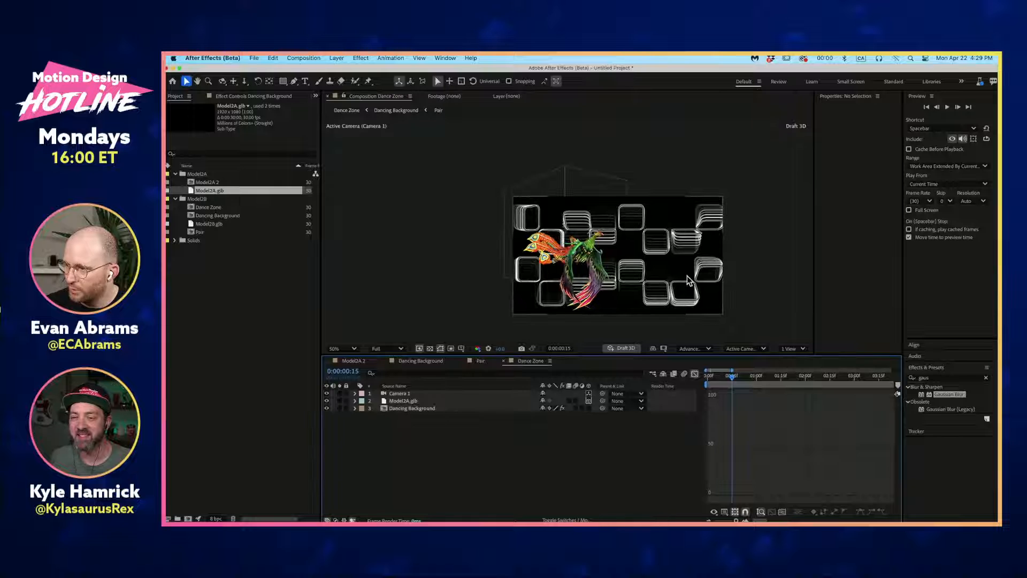
drag(723, 262, 685, 256)
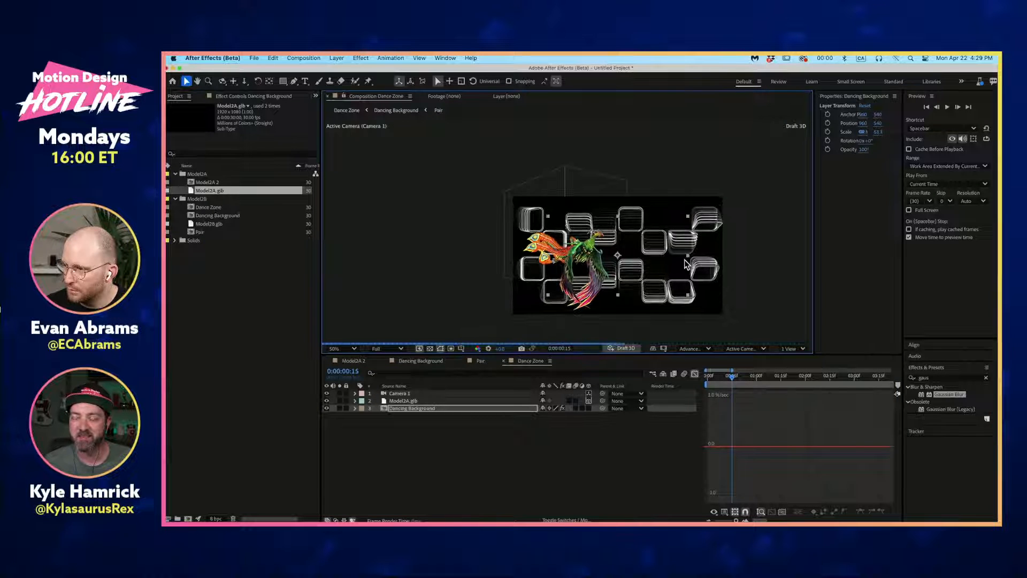
drag(714, 377, 701, 378)
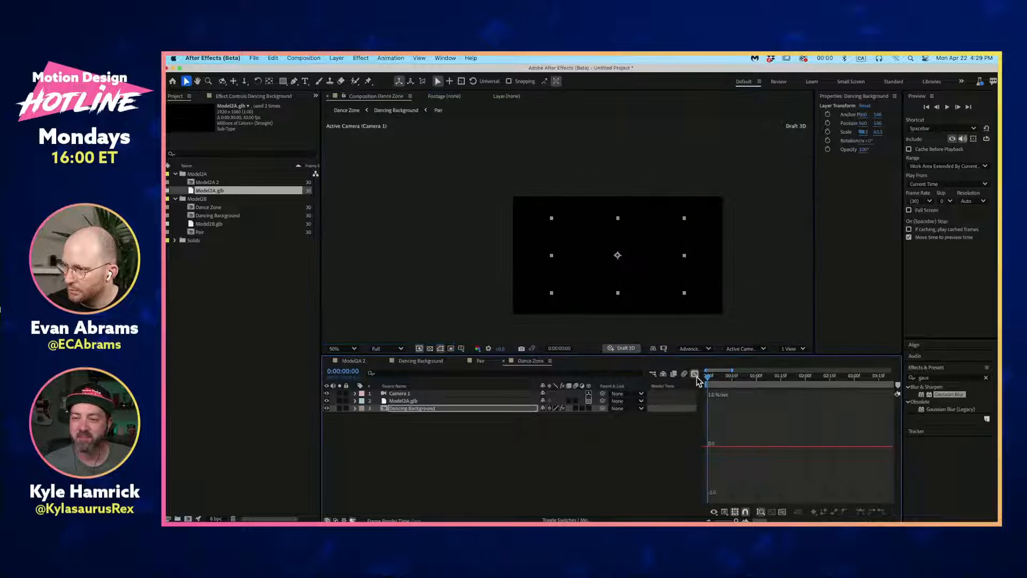
key(space)
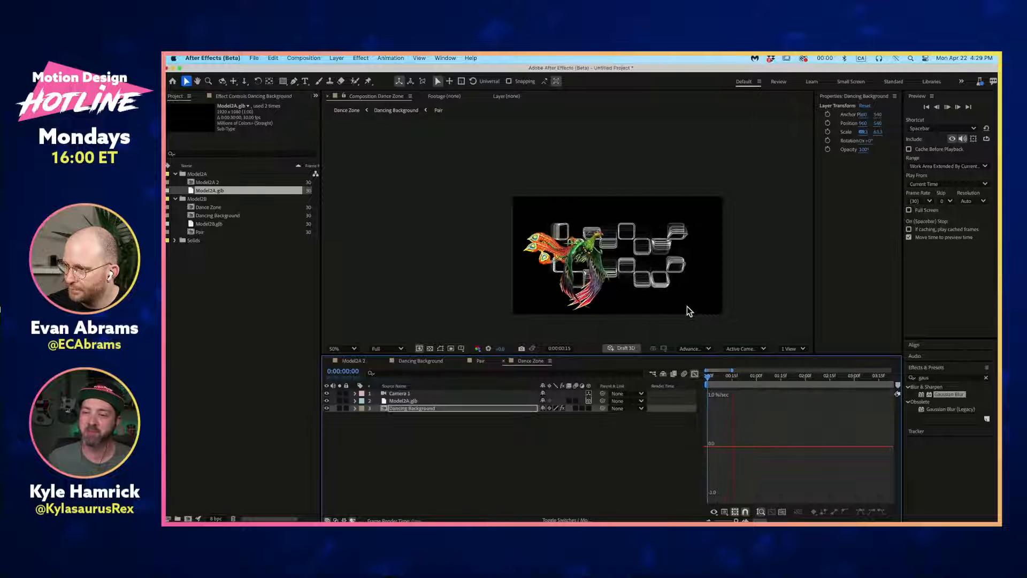
key(space)
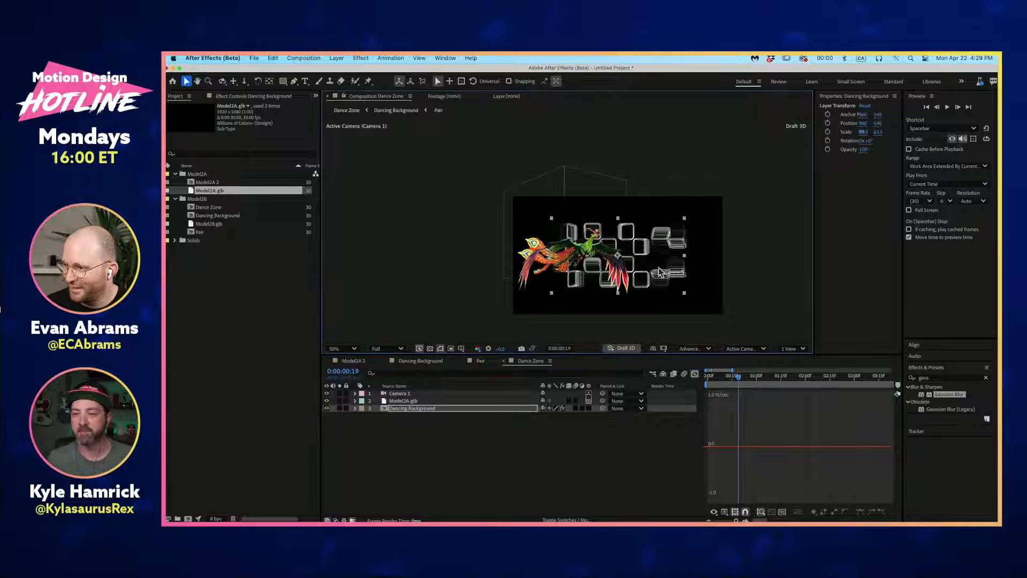
Step: Rotate the Dancing Background layer a quarter turn so its rows of squares run vertically
mouse_move(655, 275)
mouse_down()
mouse_move(655, 301)
mouse_move(654, 288)
mouse_move(629, 303)
mouse_move(656, 294)
mouse_move(656, 278)
mouse_up()
key(w)
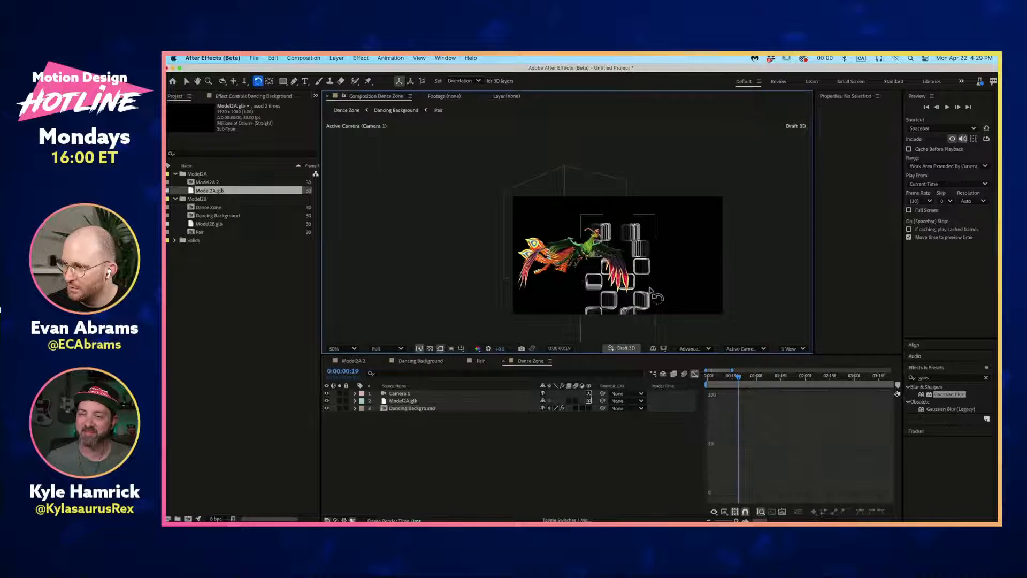
Step: Move the Dancing Background layer to the right edge of the frame and preview the camera swing from the start
key(v)
drag(634, 316, 717, 295)
drag(738, 378, 671, 393)
key(space)
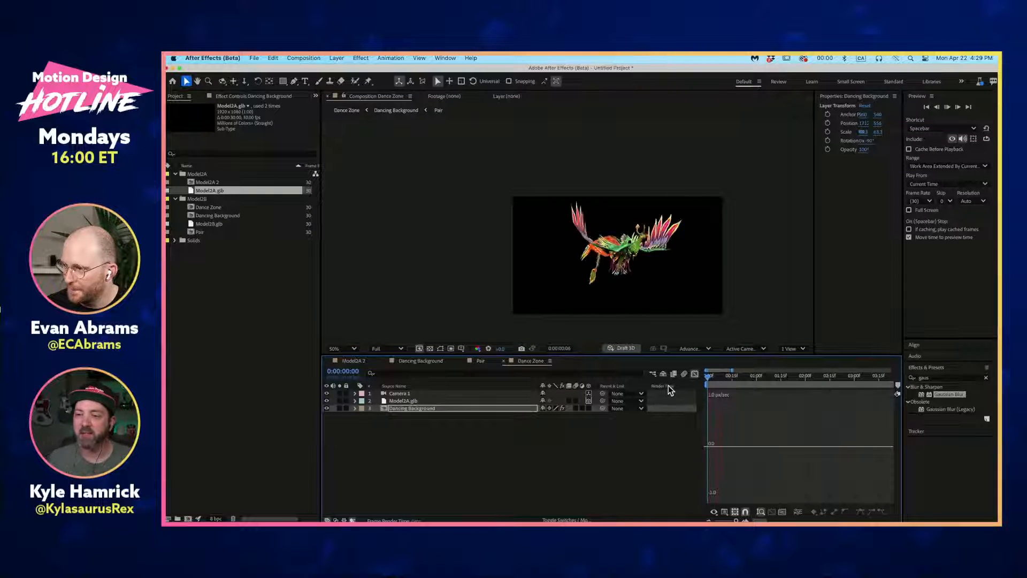
Step: Compare the Dancing Background layer as 2D and 3D, with Collapse Transformations on and off
click(590, 410)
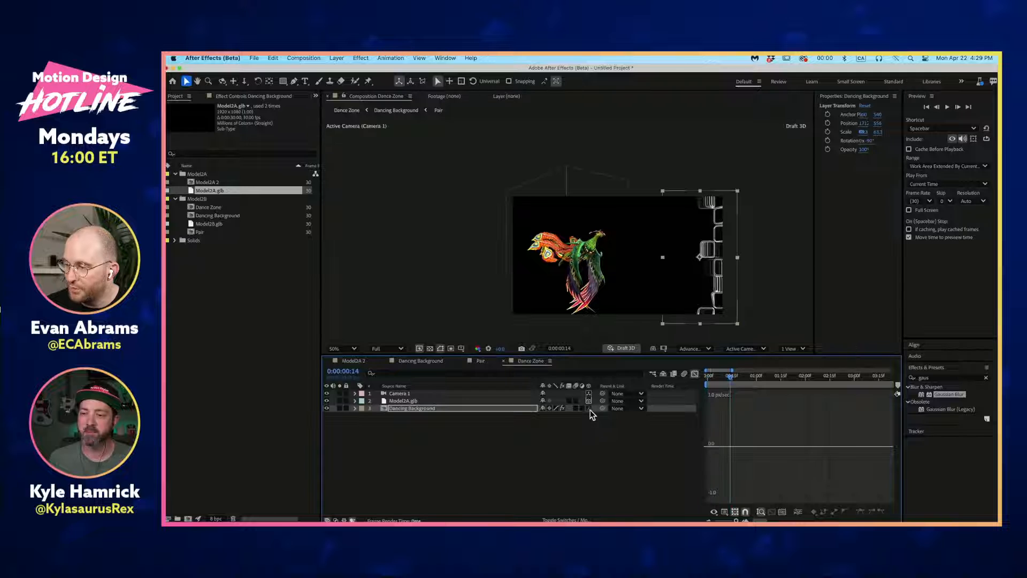
click(589, 409)
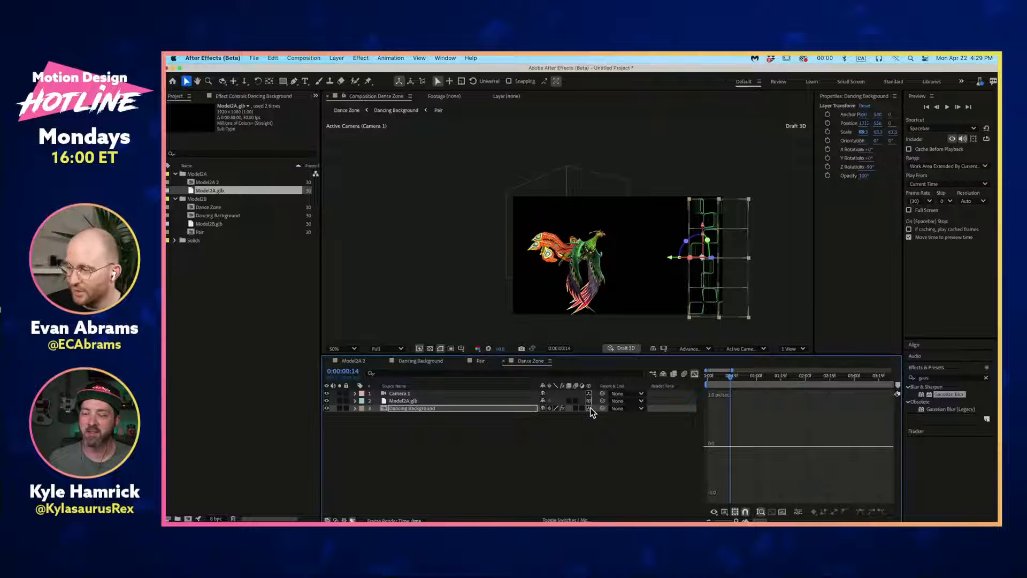
click(549, 409)
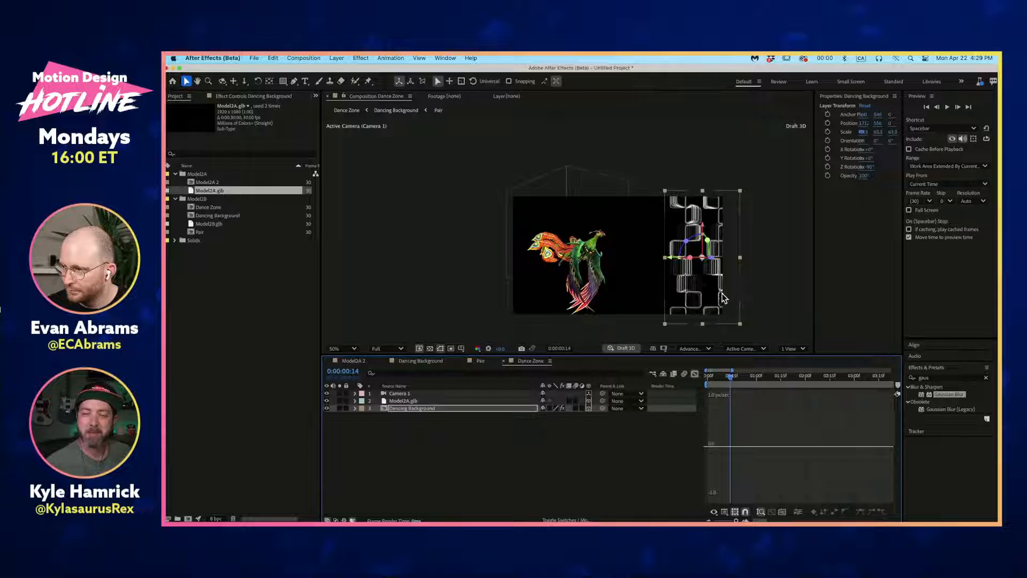
click(549, 408)
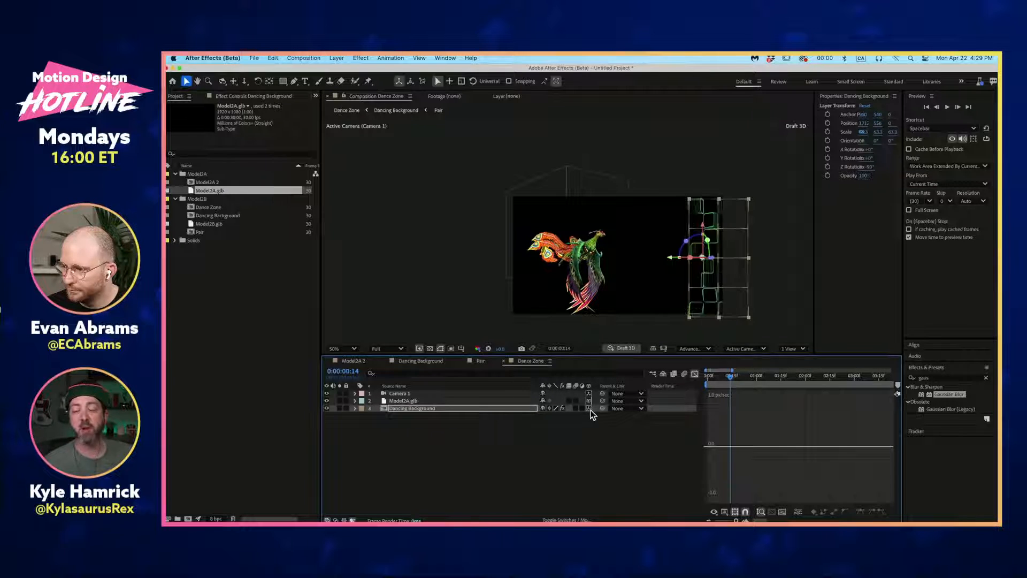
click(589, 408)
click(690, 310)
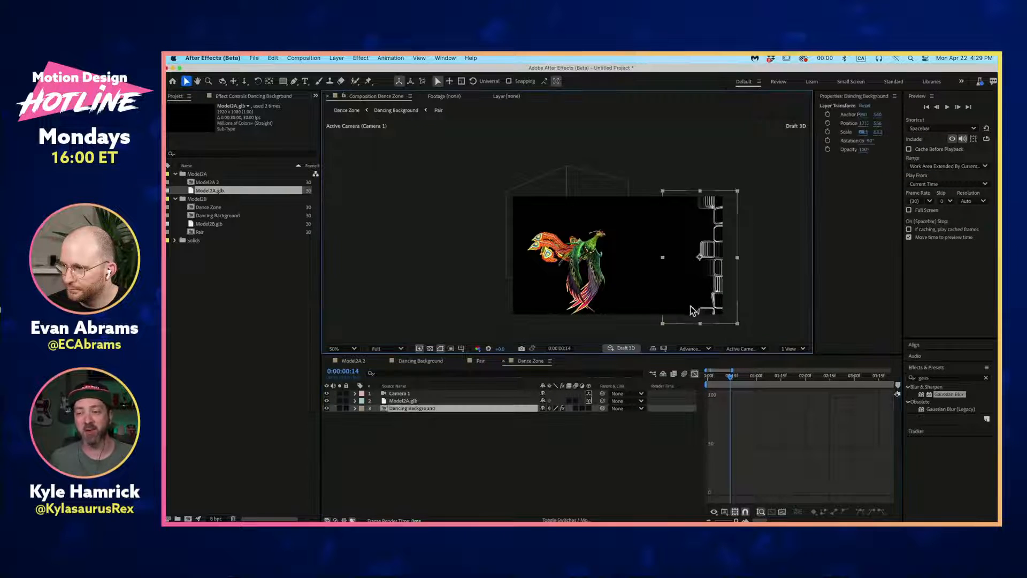
Step: Check the Advanced 3D render options and the available renderers, leaving them without changes
click(708, 350)
click(707, 402)
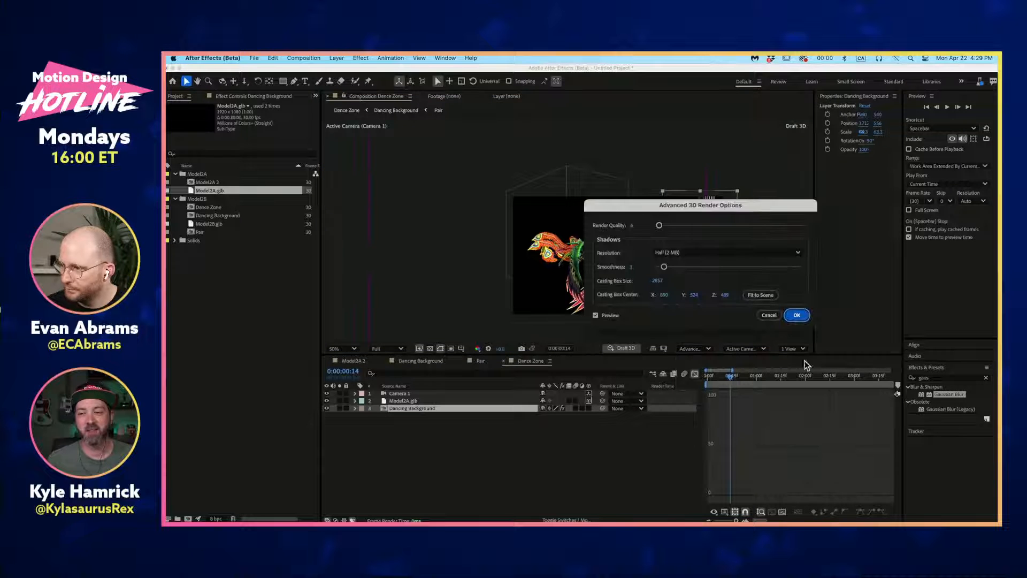
click(769, 316)
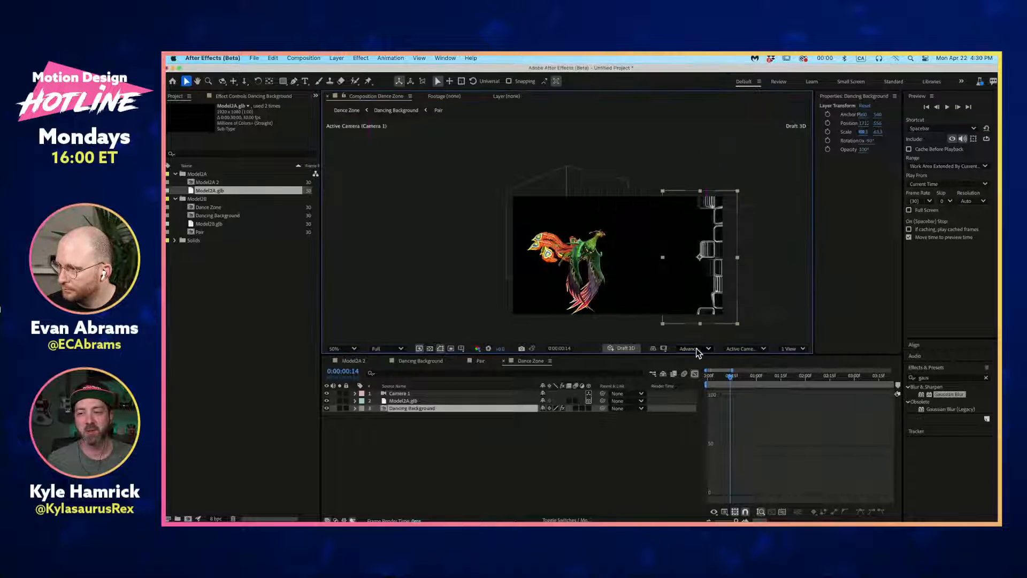
click(695, 349)
click(666, 437)
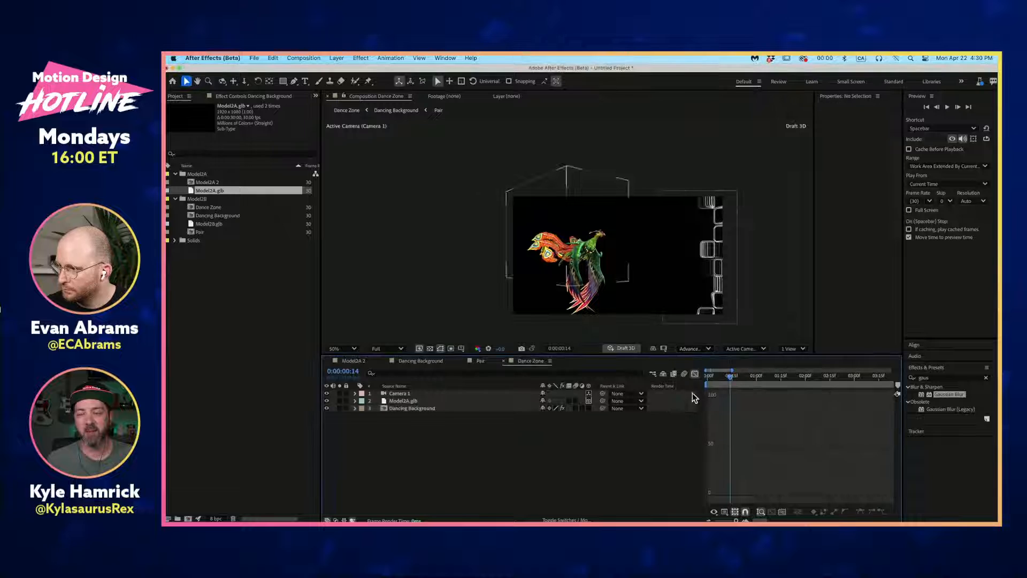
Step: Preview the camera swing from the start and try the Dancing Background layer in other horizontal positions
key(Home)
key(space)
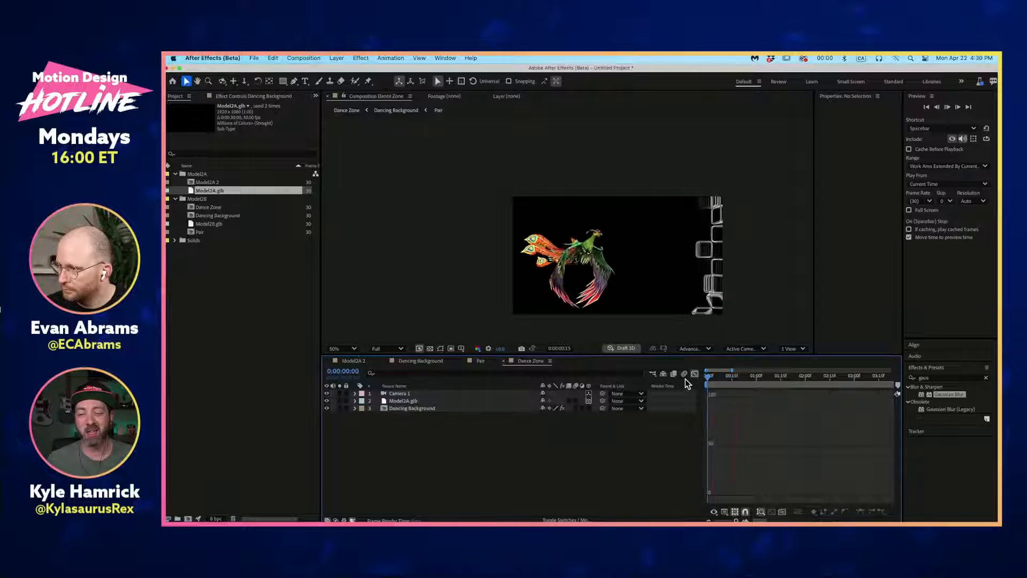
click(708, 288)
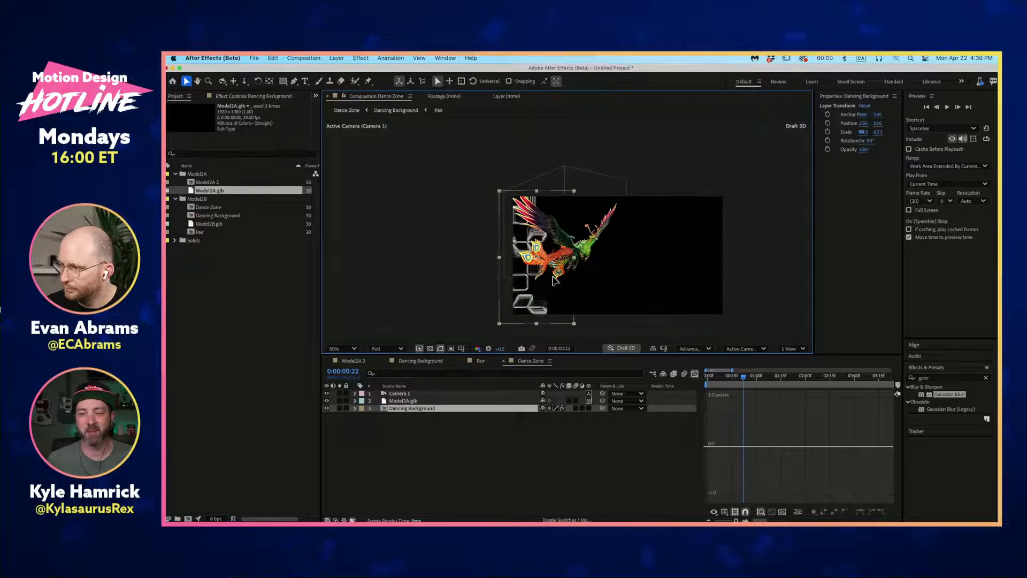
drag(554, 279, 692, 287)
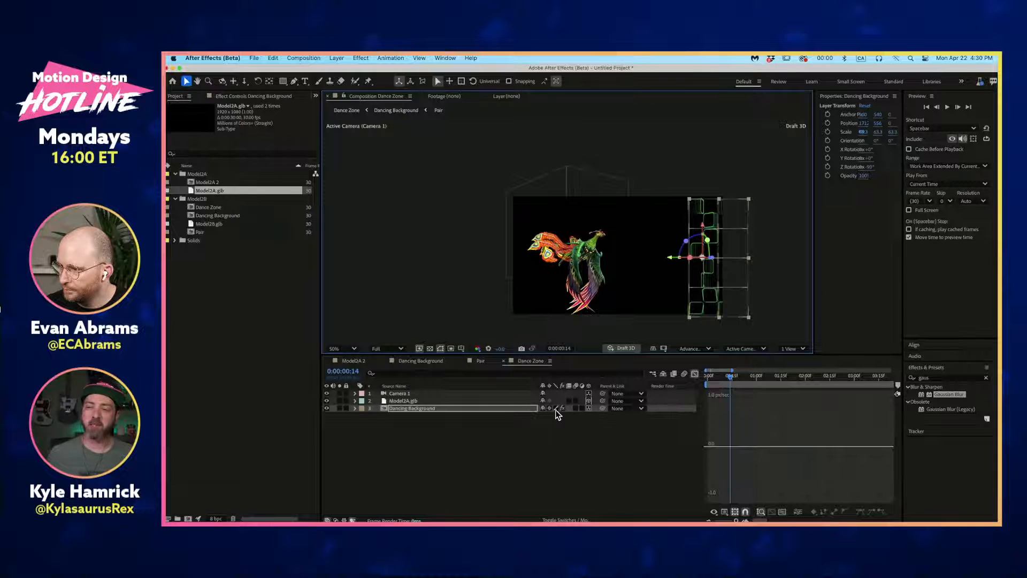
Step: Make Dancing Background a 2D layer without Collapse Transformations and rotate it back to 0° so its rows run horizontally
click(555, 409)
click(588, 408)
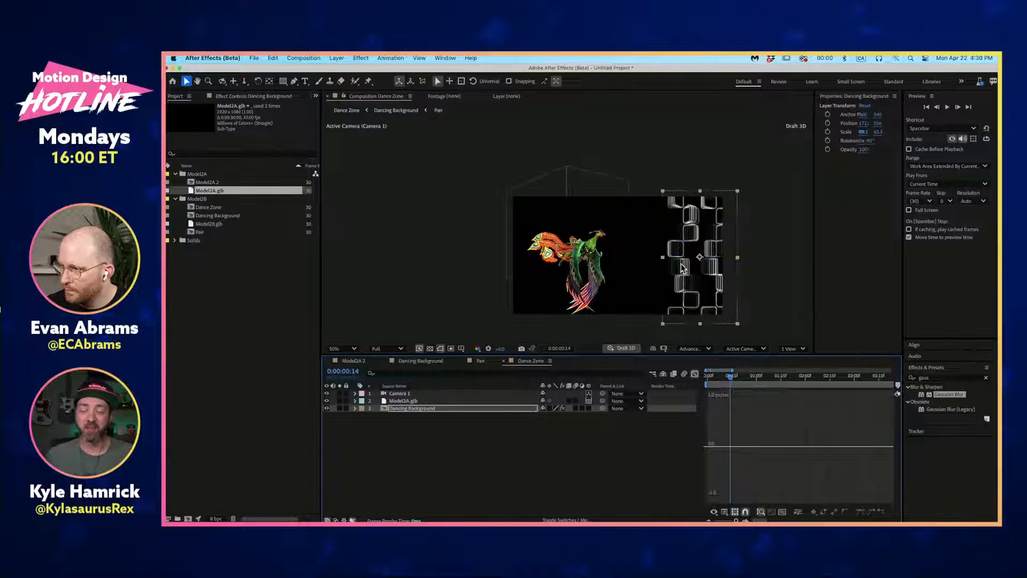
drag(698, 262, 714, 302)
key(w)
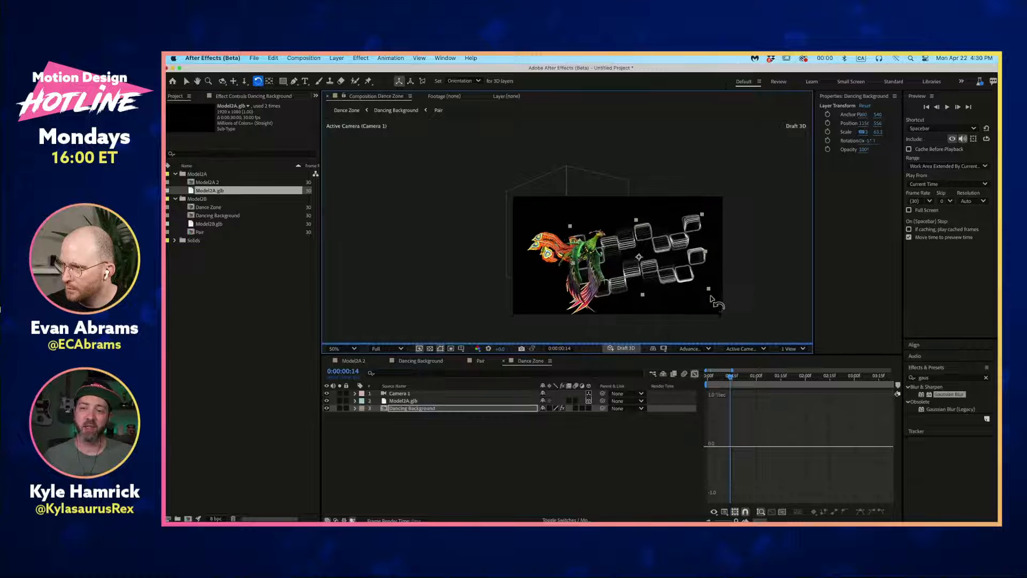
key(v)
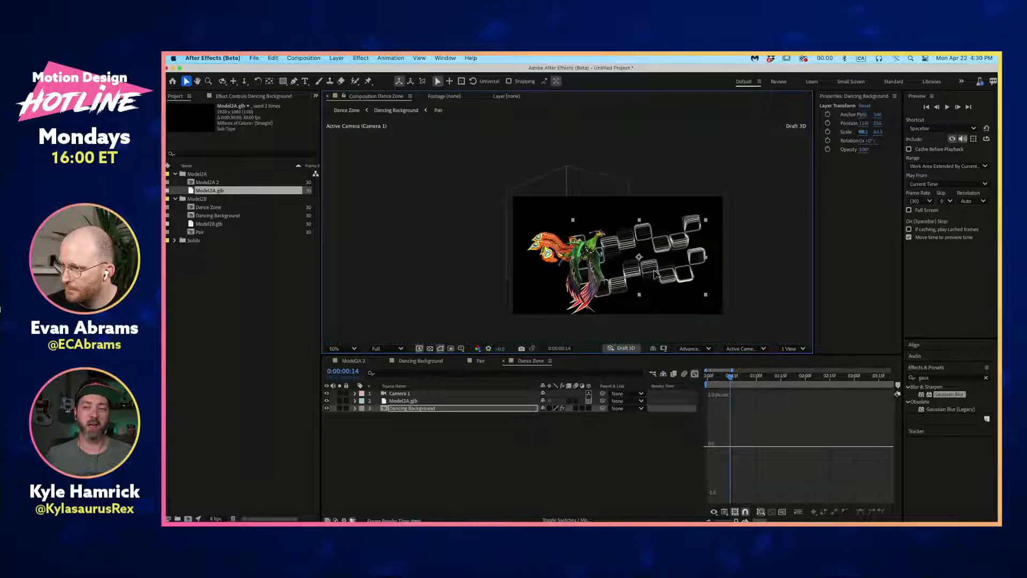
Step: Center the Dancing Background layer horizontally at 960, scale it to about 44%, and preview it
mouse_move(658, 272)
mouse_down()
mouse_move(646, 272)
mouse_move(679, 290)
mouse_move(665, 279)
mouse_up()
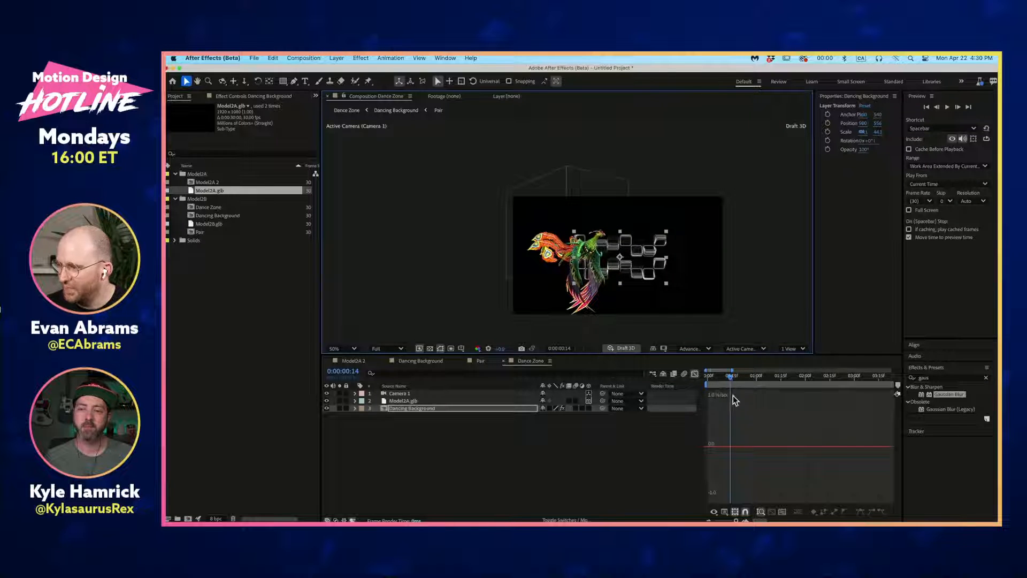
key(space)
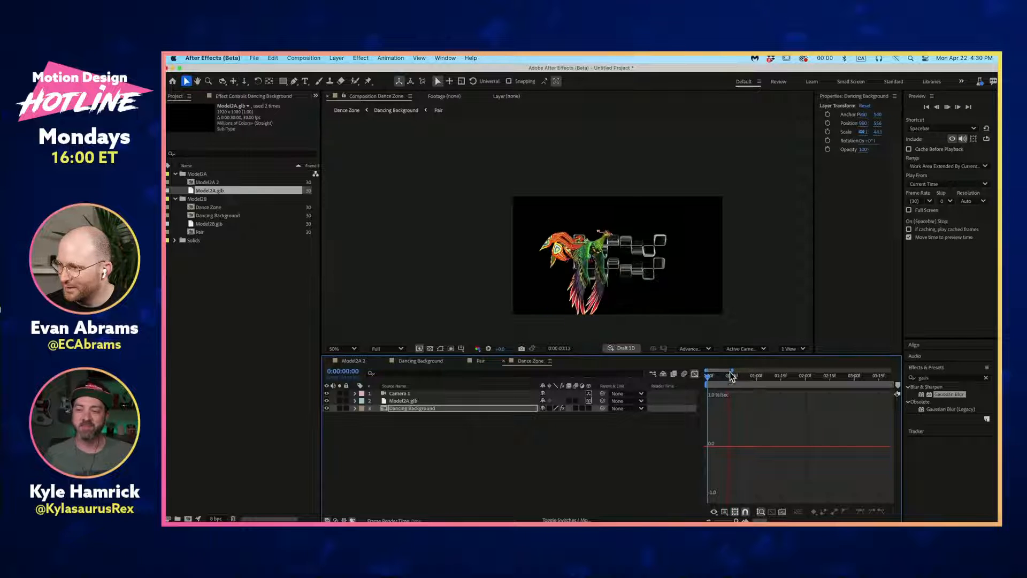
click(741, 374)
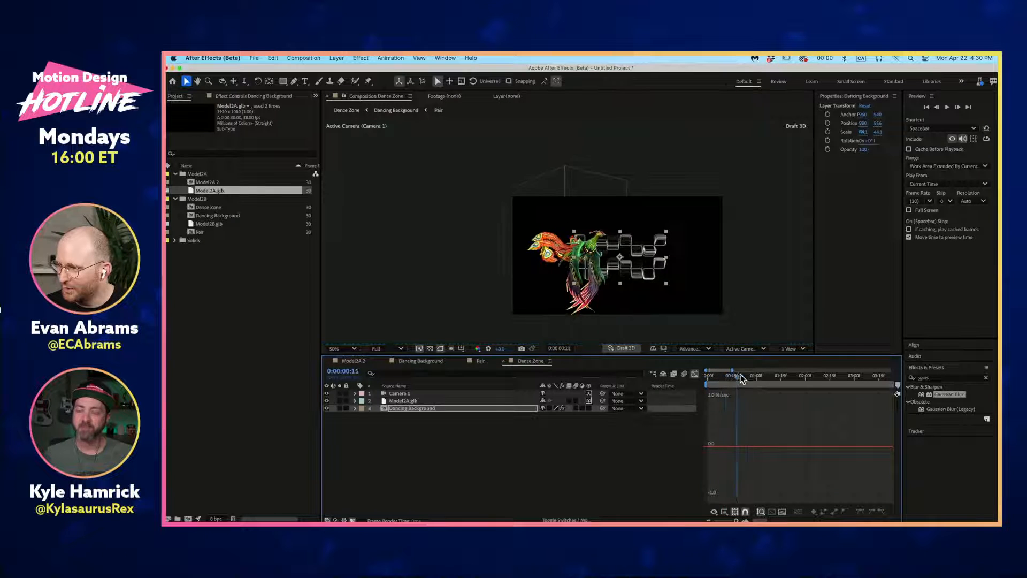
Step: Find the Motion Tile effect and apply it to the Dancing Background layer
click(949, 378)
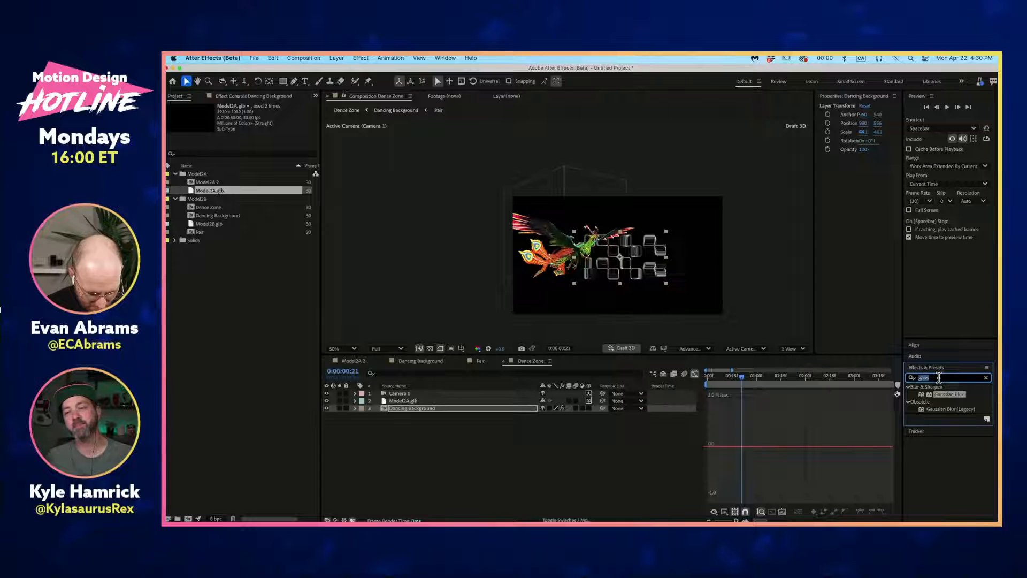
text(motion tile)
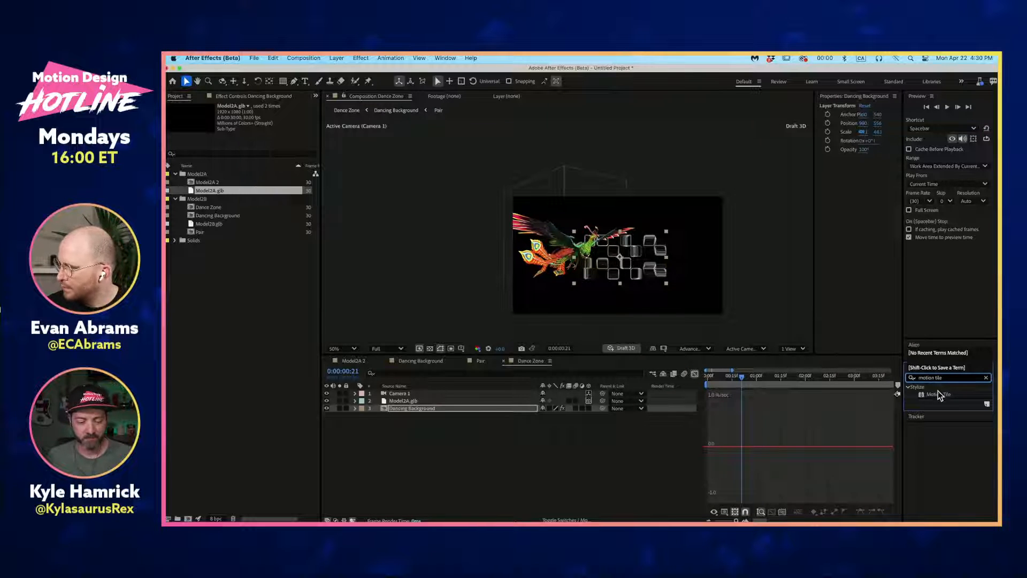
drag(937, 394, 938, 402)
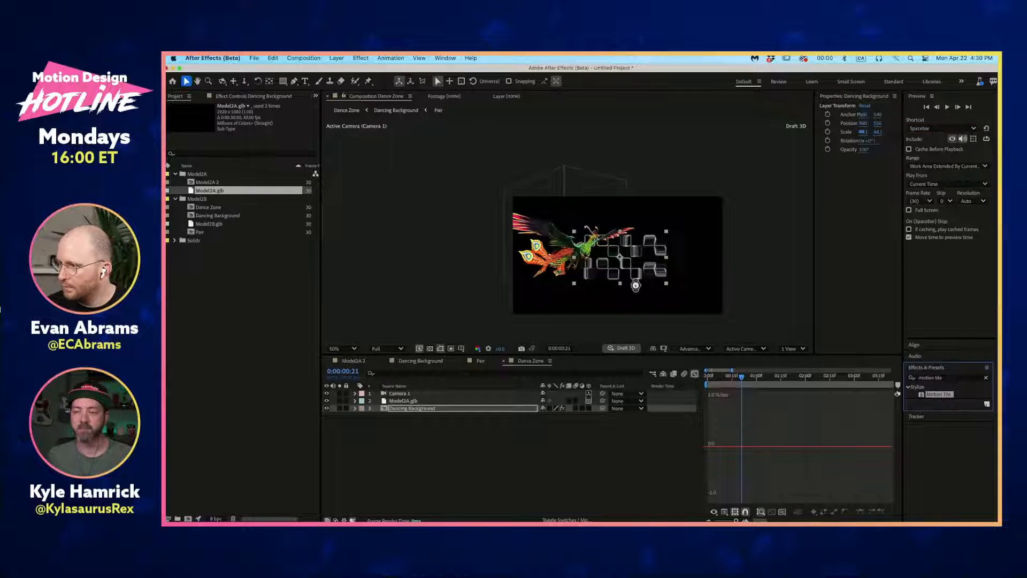
drag(636, 285, 637, 286)
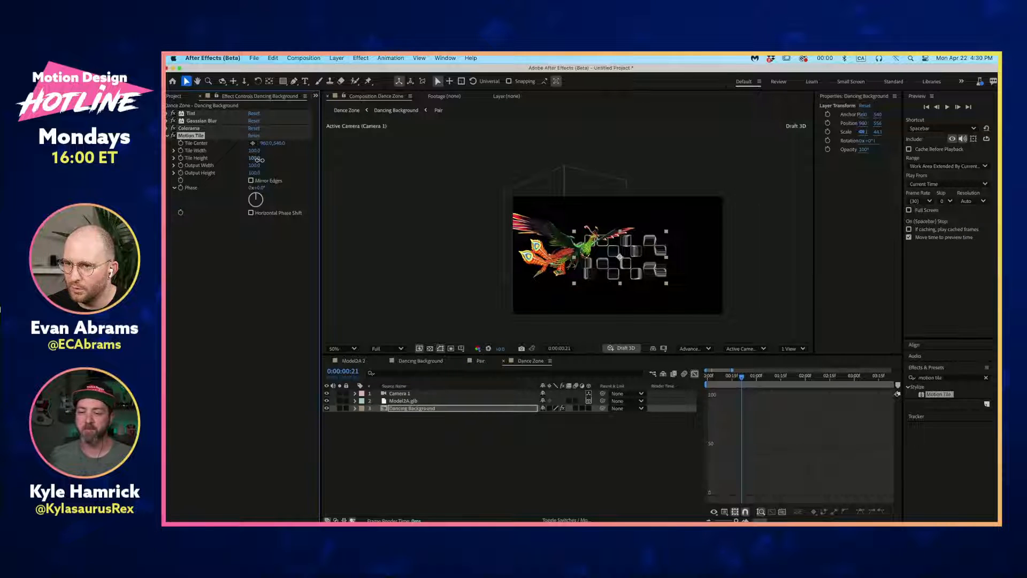
Step: Set Motion Tile's Output Width and Output Height to 200 each
click(256, 166)
text(200)
key(Tab)
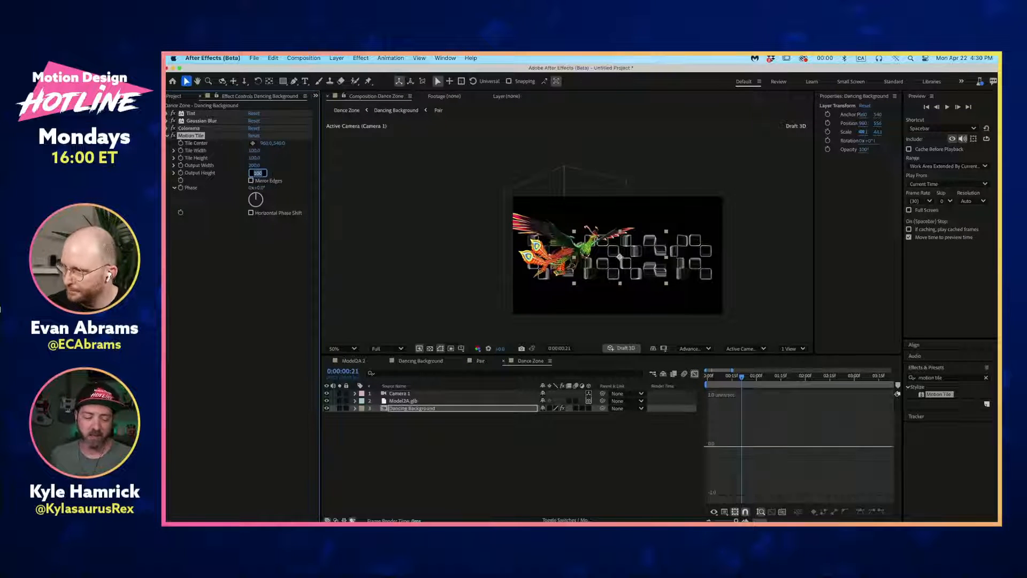
key(Return)
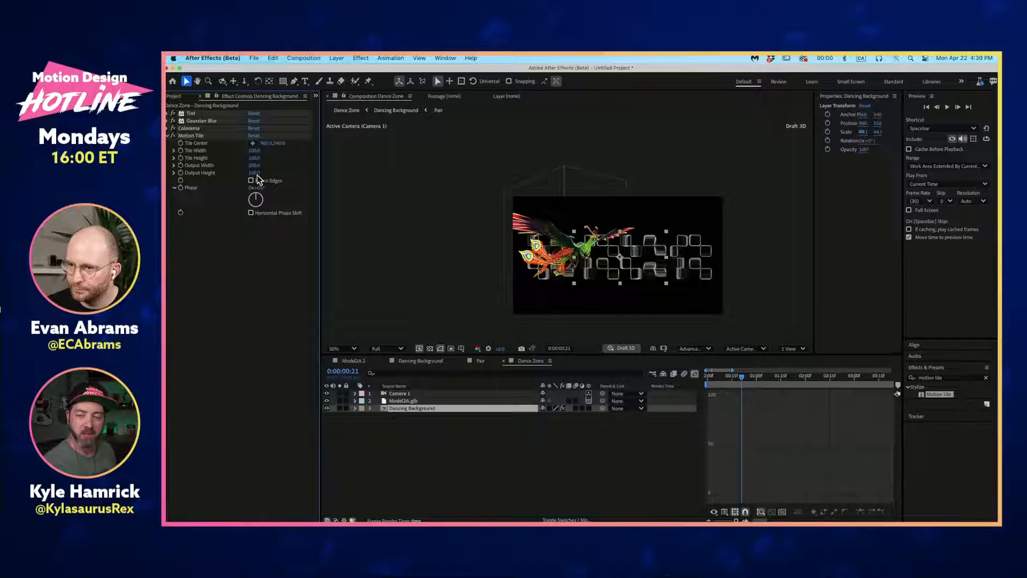
text(200)
key(Return)
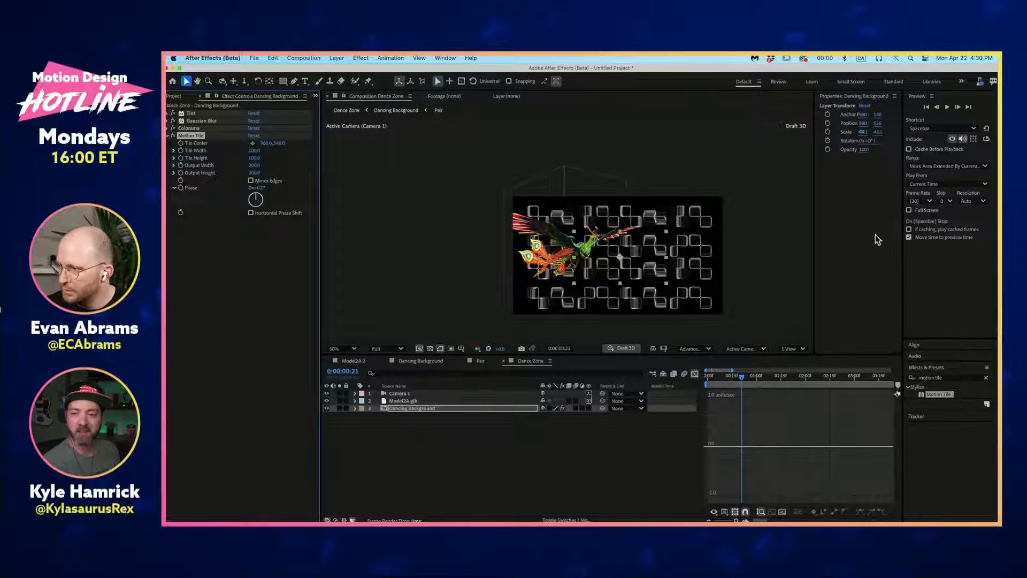
Step: Scale the tiled Dancing Background layer up to about 52% and preview the result
drag(664, 284, 669, 307)
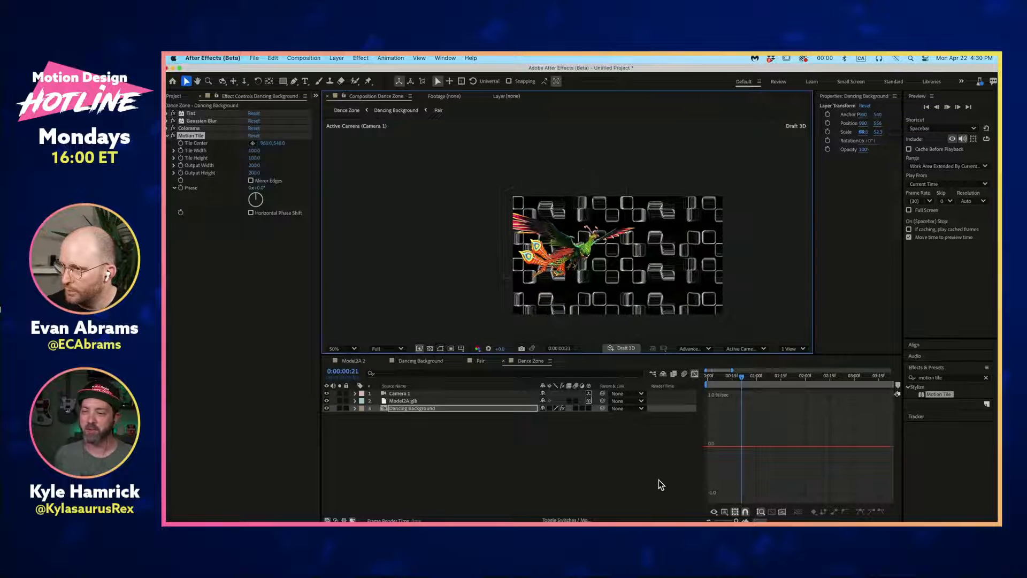
key(space)
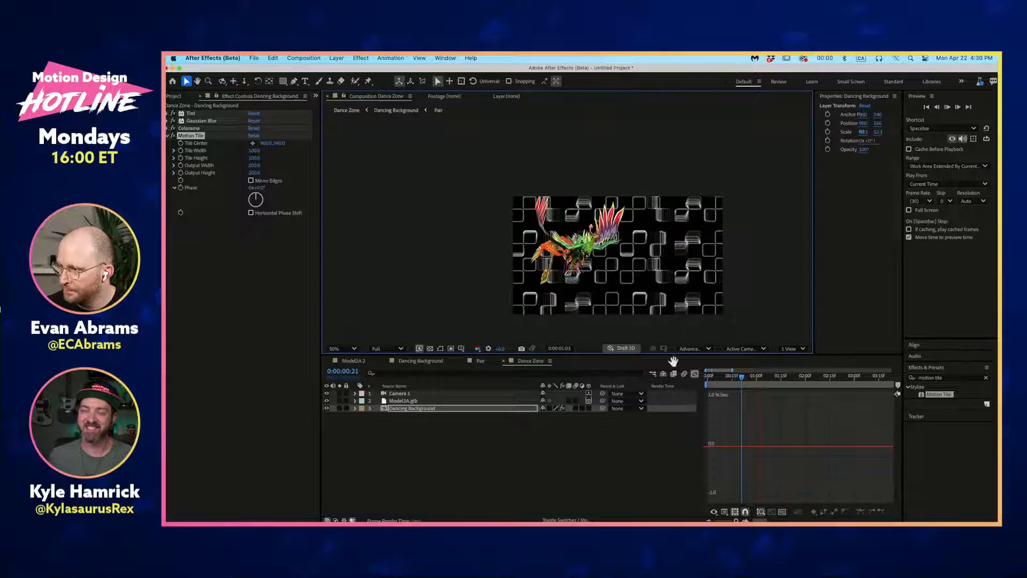
key(space)
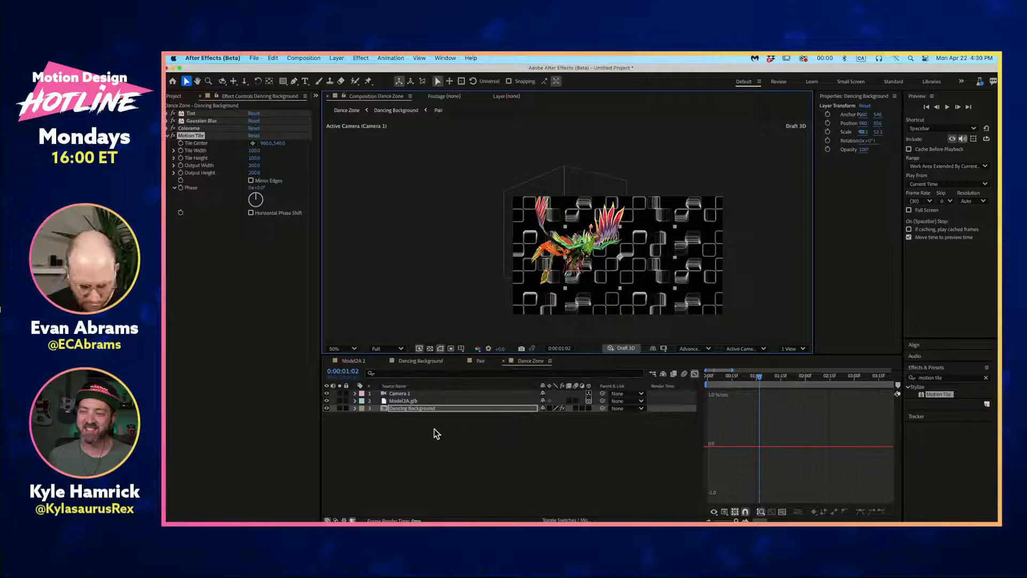
Step: Rotate the Dancing Background layer to about -21° and scale it down slightly
drag(553, 422, 631, 280)
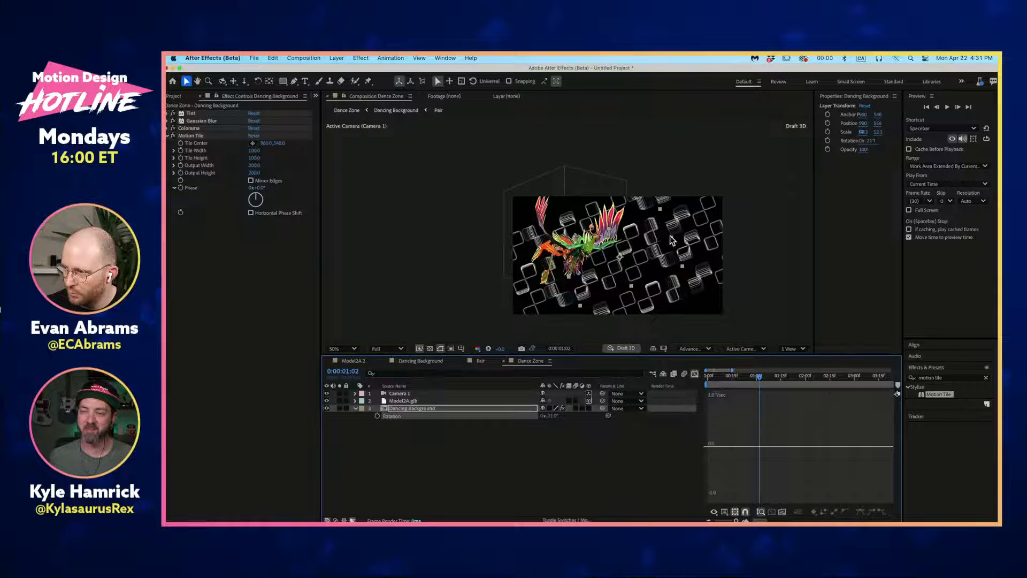
drag(670, 237, 672, 242)
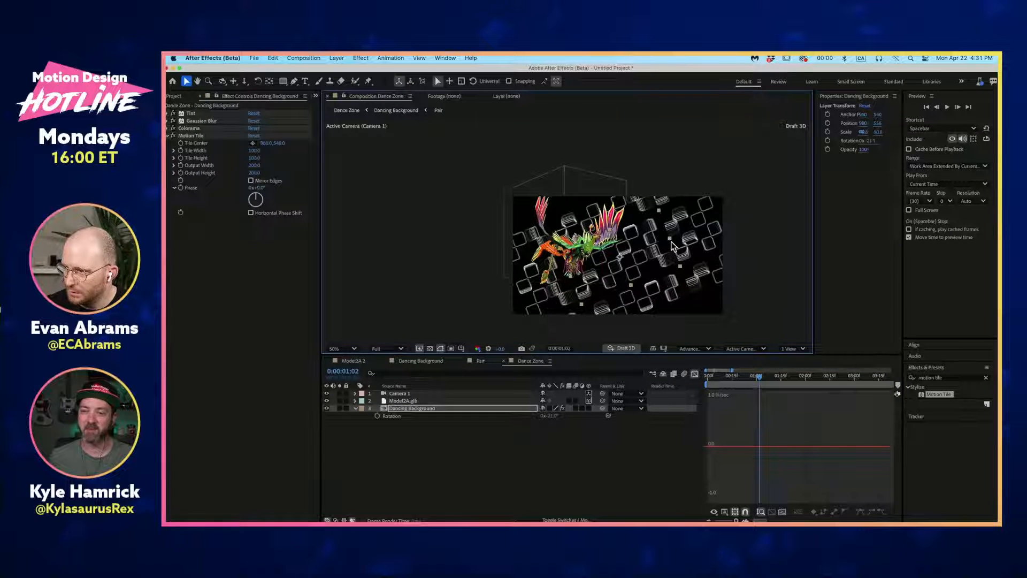
click(564, 481)
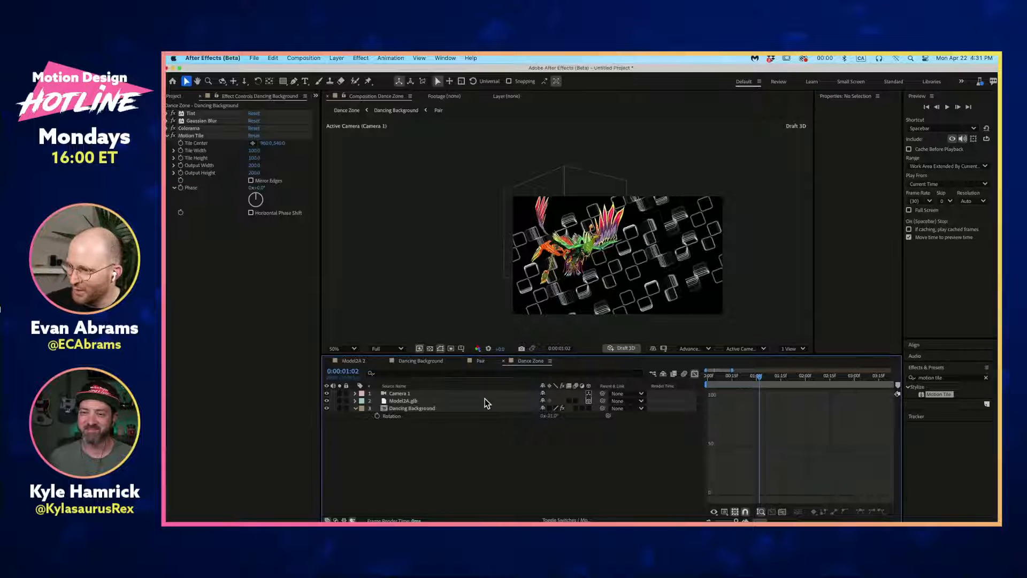
Step: Hide the Dancing Background layer and create a shape layer with a green rectangle filling the whole frame
click(326, 409)
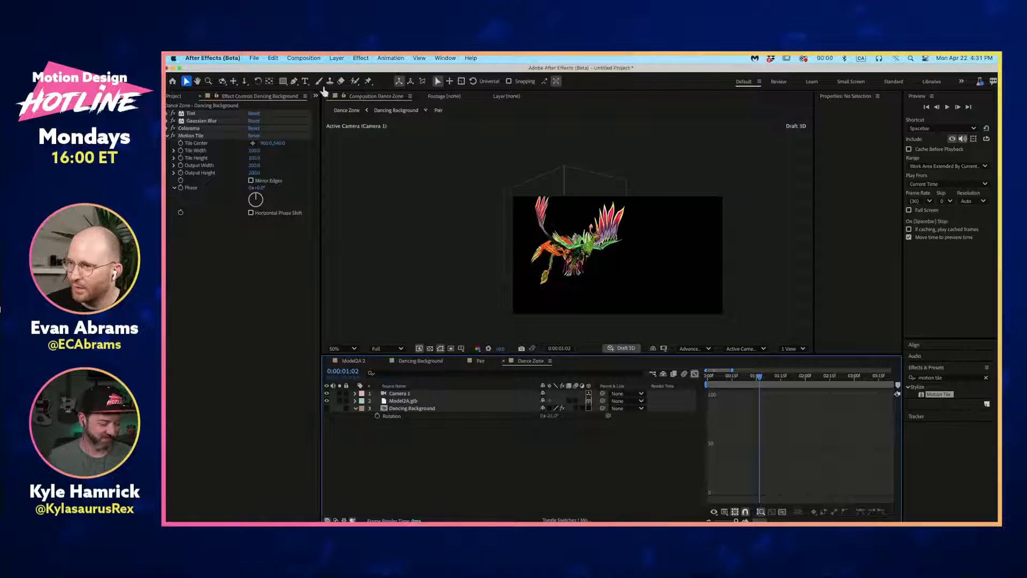
click(283, 82)
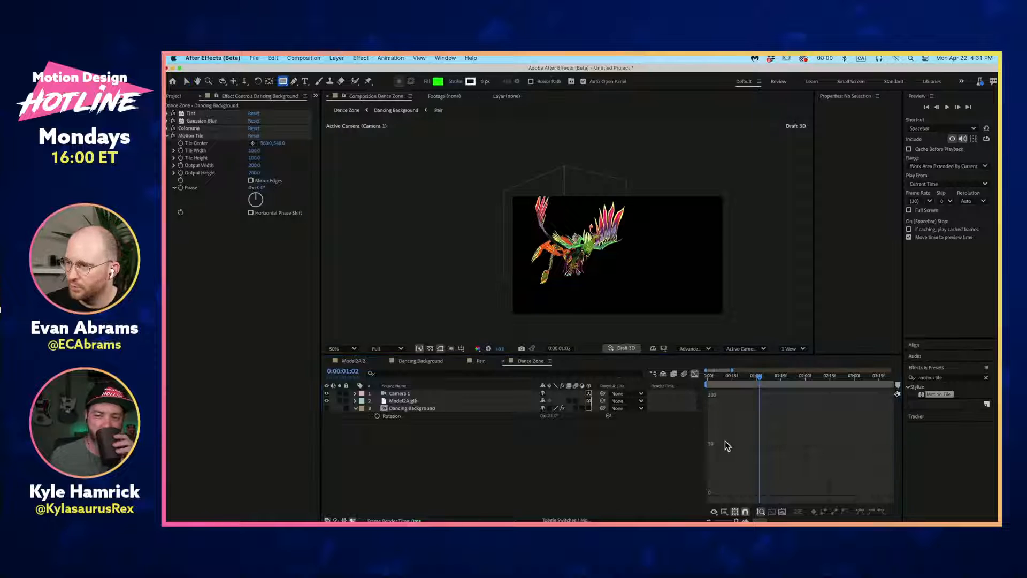
double_click(282, 81)
key(v)
Step: Reveal the rectangle's size, stroke and fill properties in the timeline and return to the first frame
key(u)
key(u)
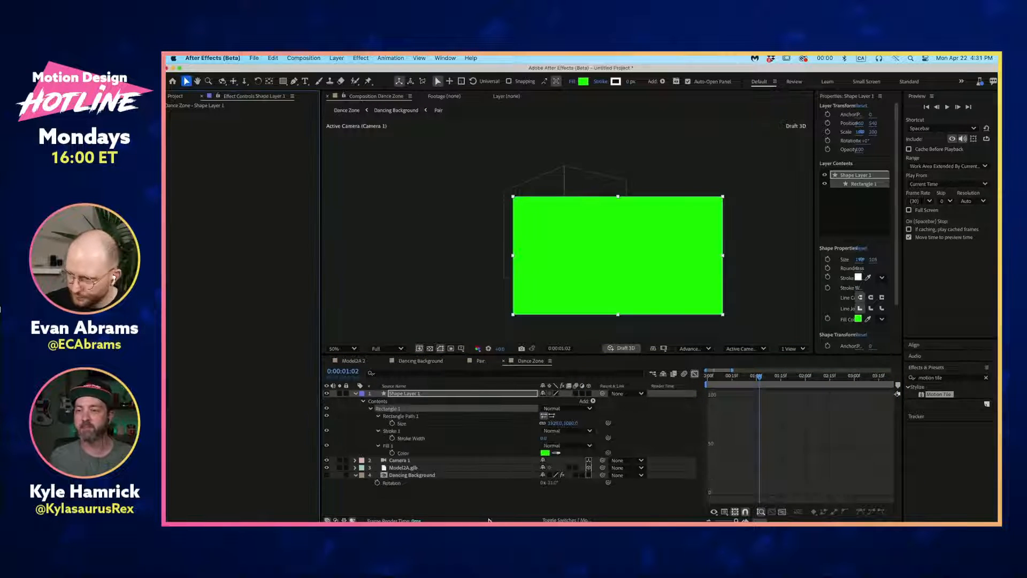
drag(759, 379, 623, 401)
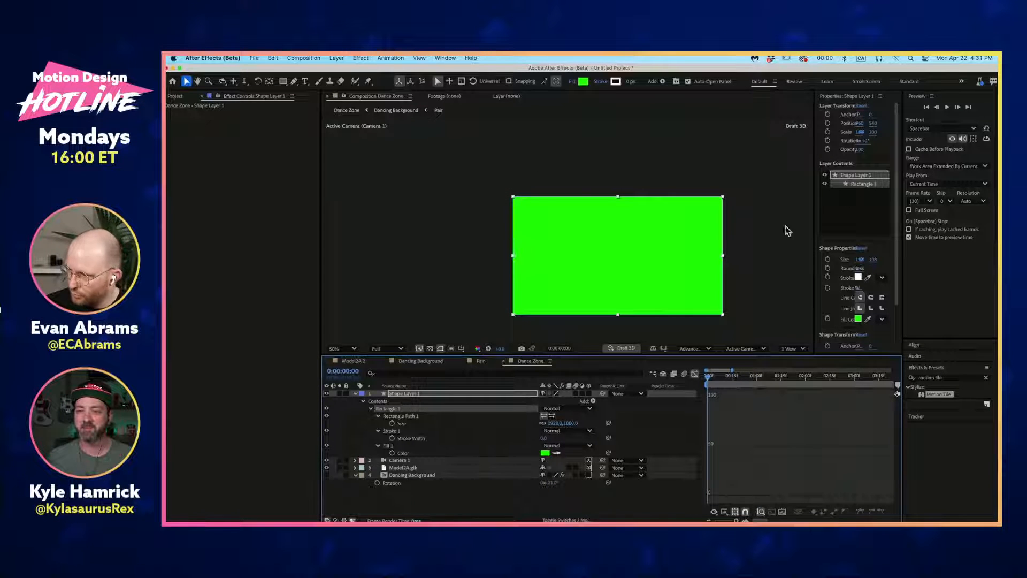
Step: Try squashing the green shape layer into a narrow band and rotating it into a diagonal stripe across the frame
key(r)
click(603, 440)
click(690, 228)
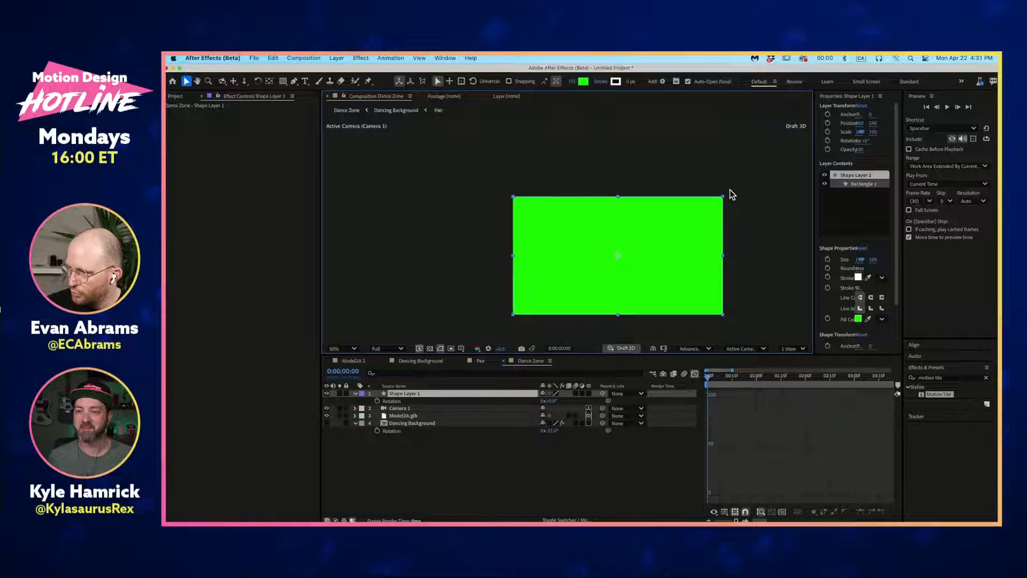
drag(722, 198, 565, 144)
key(w)
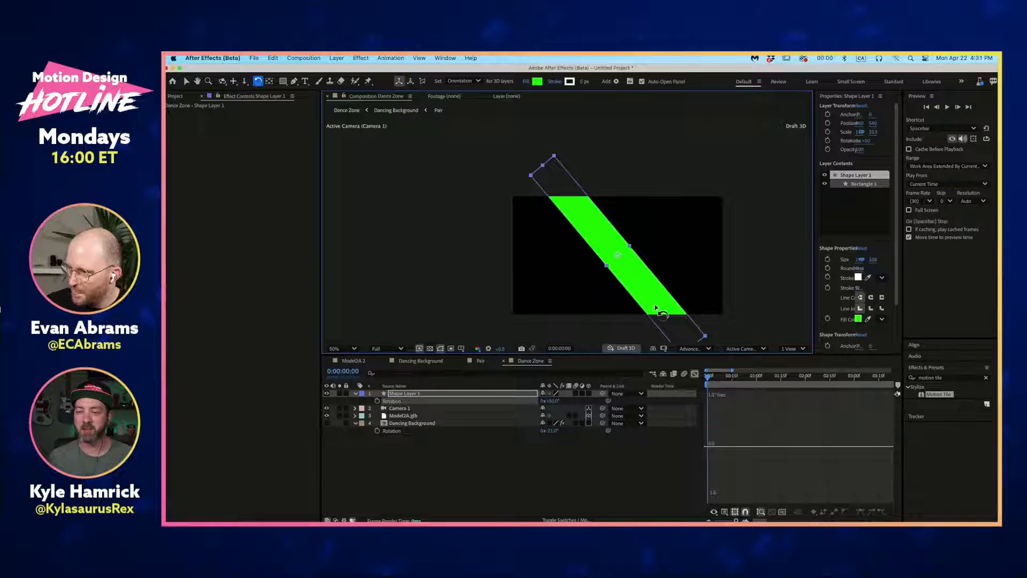
drag(672, 311, 690, 234)
key(super+z)
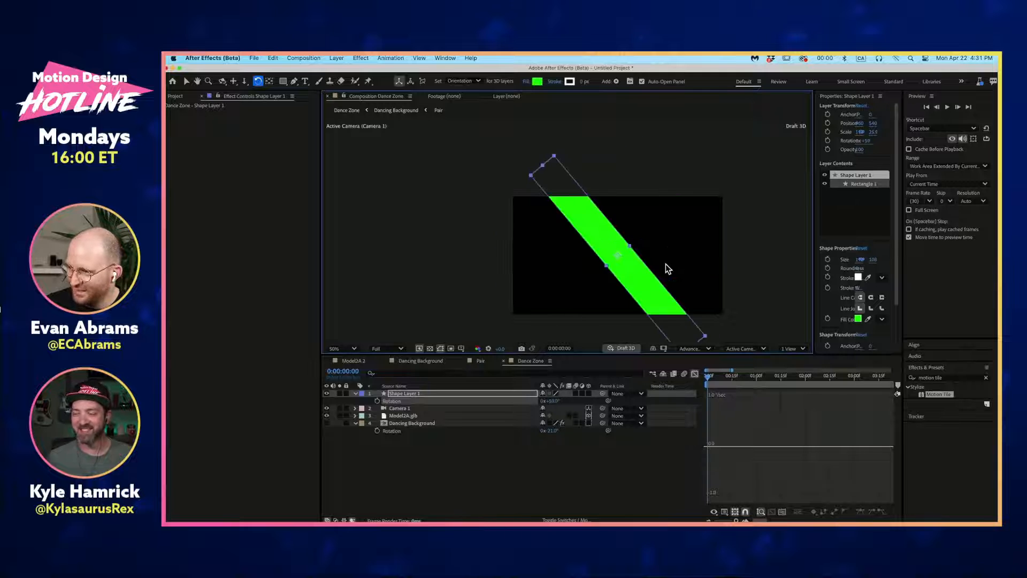
key(super+z)
drag(677, 287, 640, 300)
key(v)
click(624, 436)
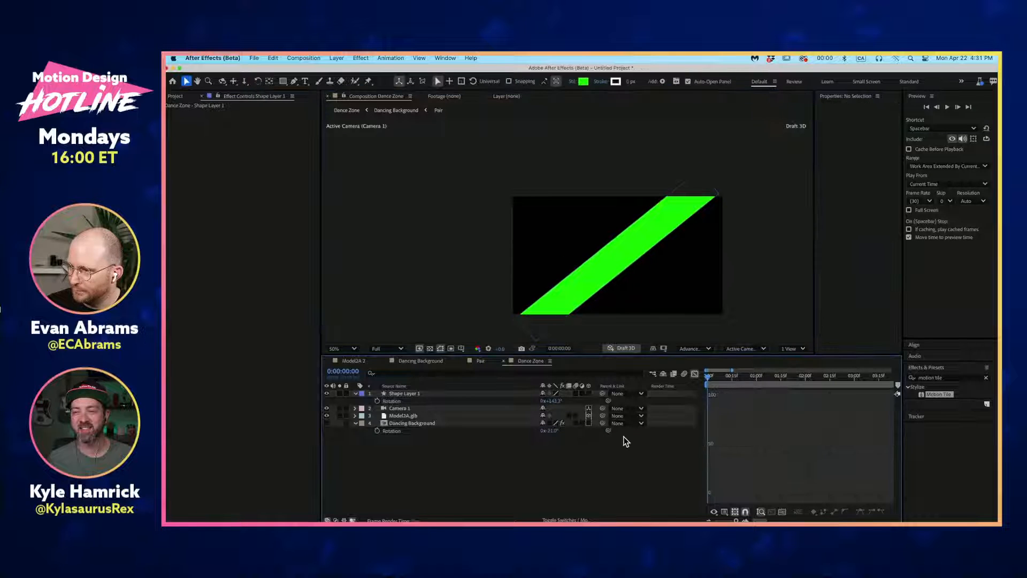
Step: Undo the stripe's move, rotation and scaling back to the full-frame green rectangle
drag(737, 377, 779, 377)
drag(641, 235, 706, 251)
key(super+z)
key(super+z)
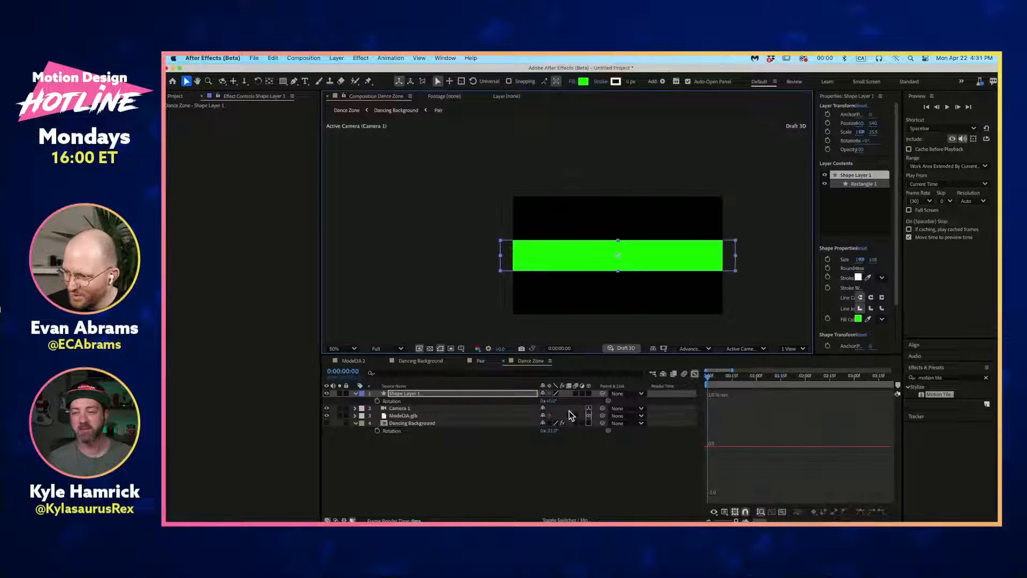
key(super+z)
Step: Reveal the rectangle's modified properties and narrow its path size to 220 px wide, keeping the 1080 px height
key(u)
key(u)
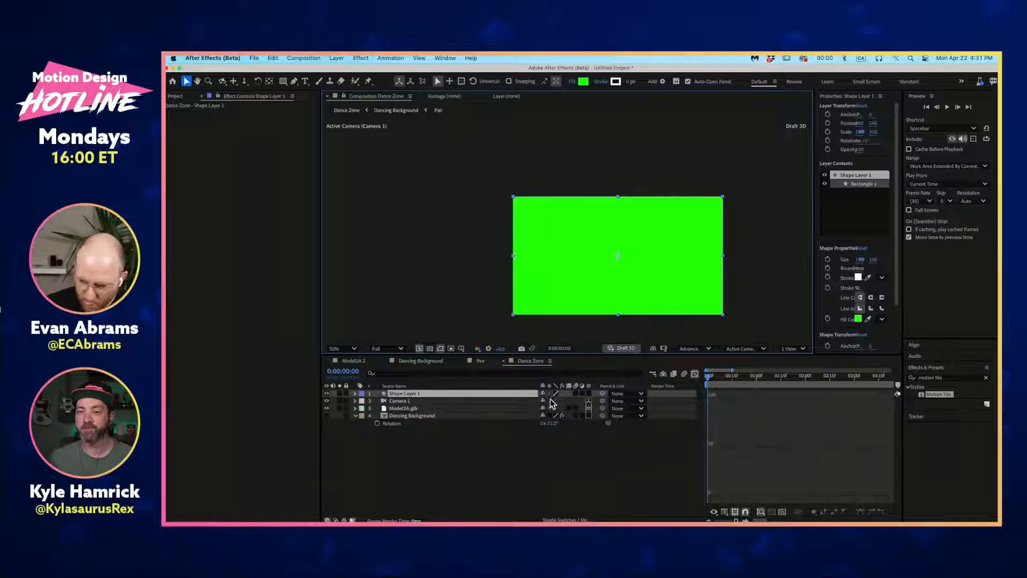
drag(551, 423, 478, 426)
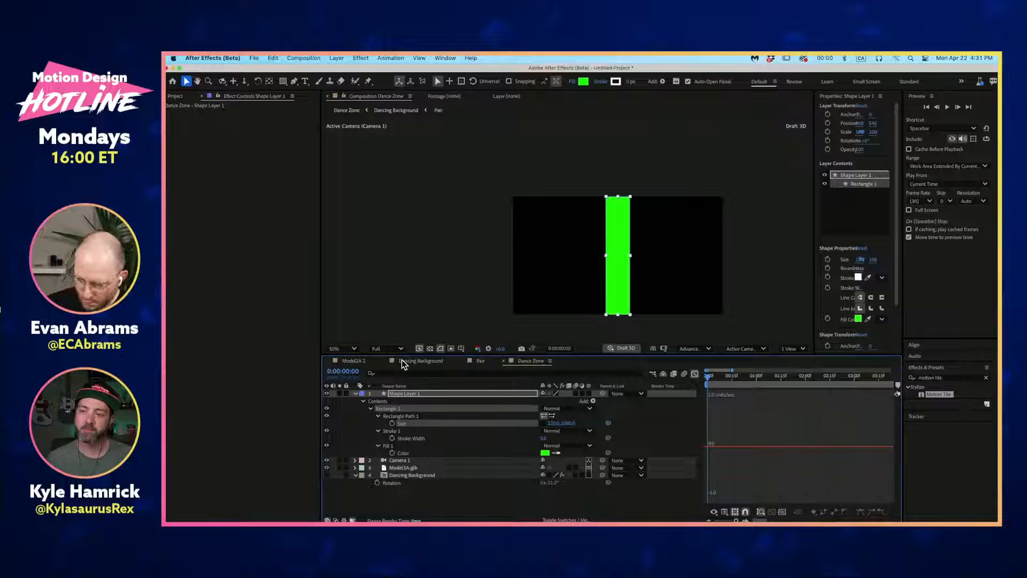
Step: Make room to read the shape transform properties and set the green rectangle's skew to 30
drag(813, 298, 700, 298)
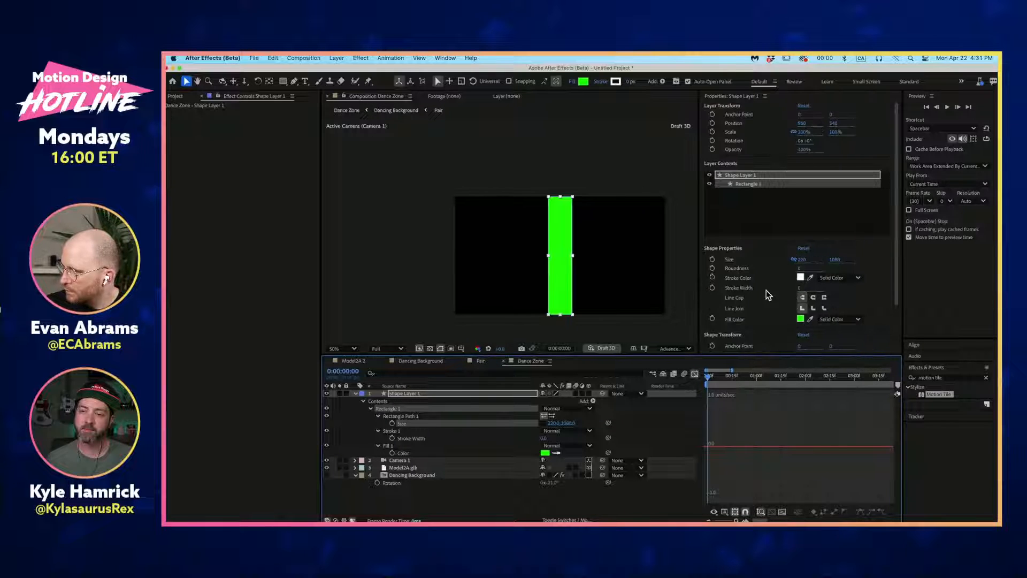
scroll(774, 293, down, 3)
mouse_move(802, 332)
mouse_down()
mouse_move(821, 329)
mouse_move(804, 328)
mouse_up()
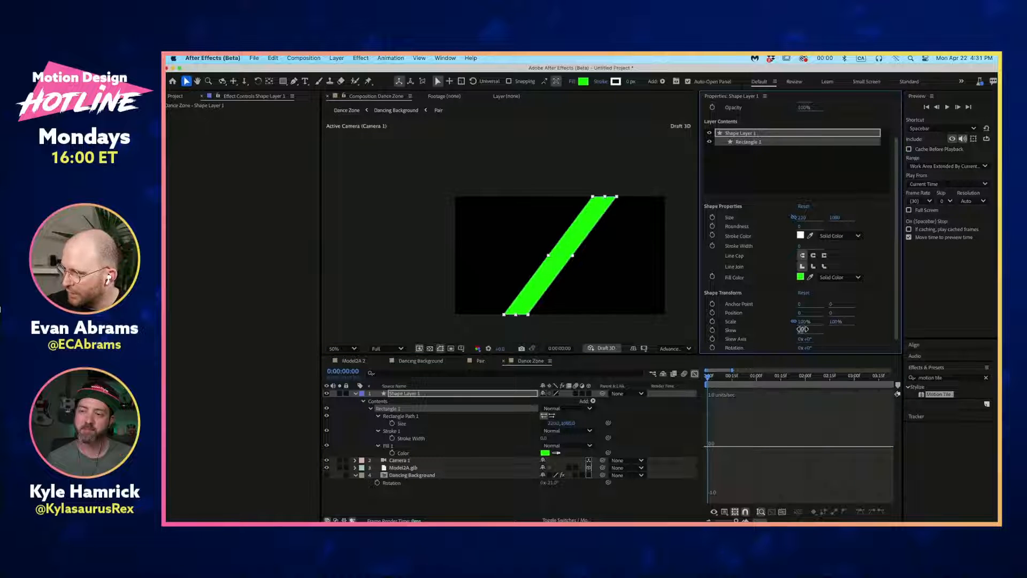
click(805, 330)
text(30)
key(Return)
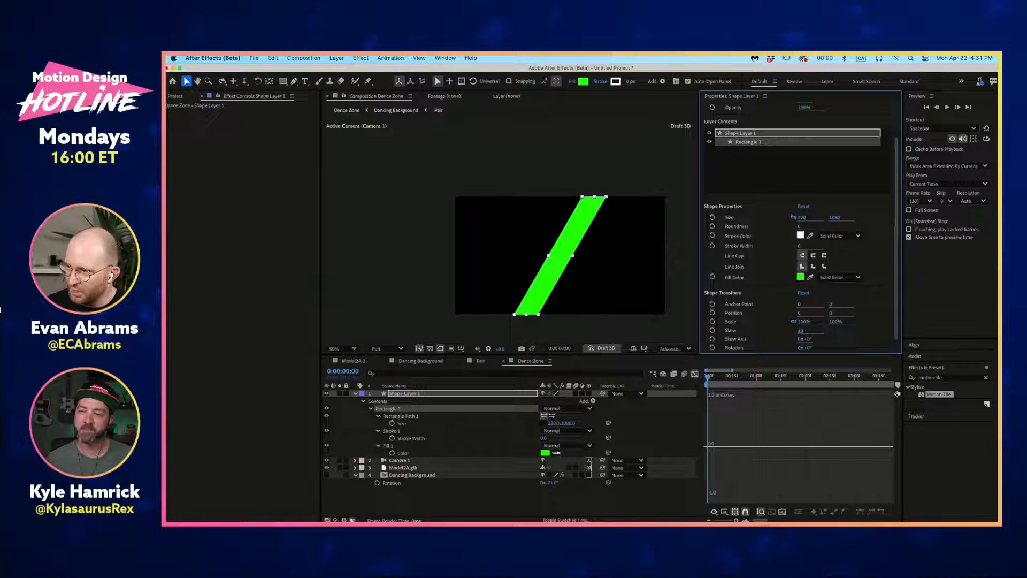
Step: Try a steeper skew on the green rectangle and set it back to 30
click(804, 330)
key(Return)
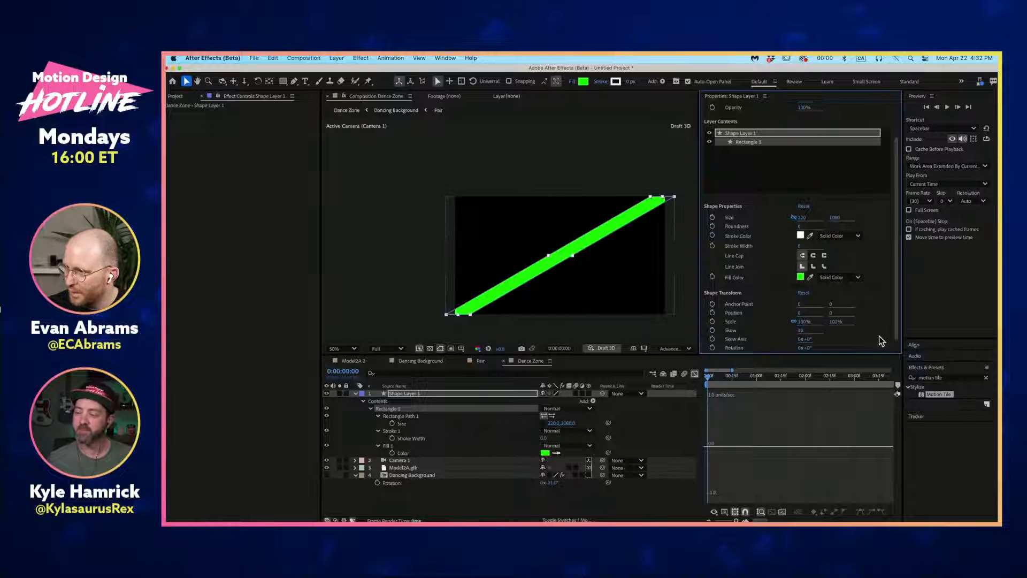
drag(800, 330, 787, 330)
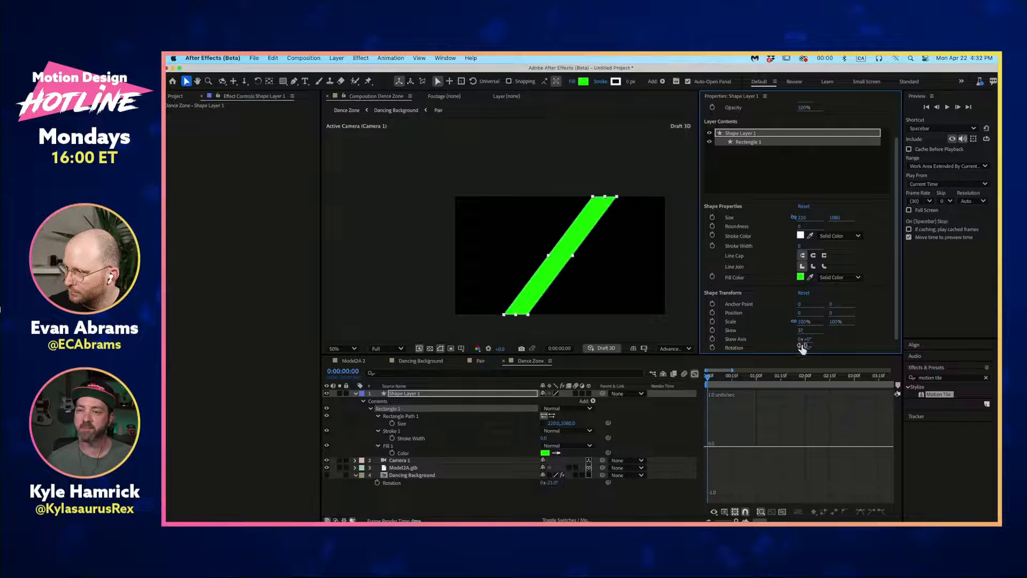
click(802, 331)
text(30)
key(Return)
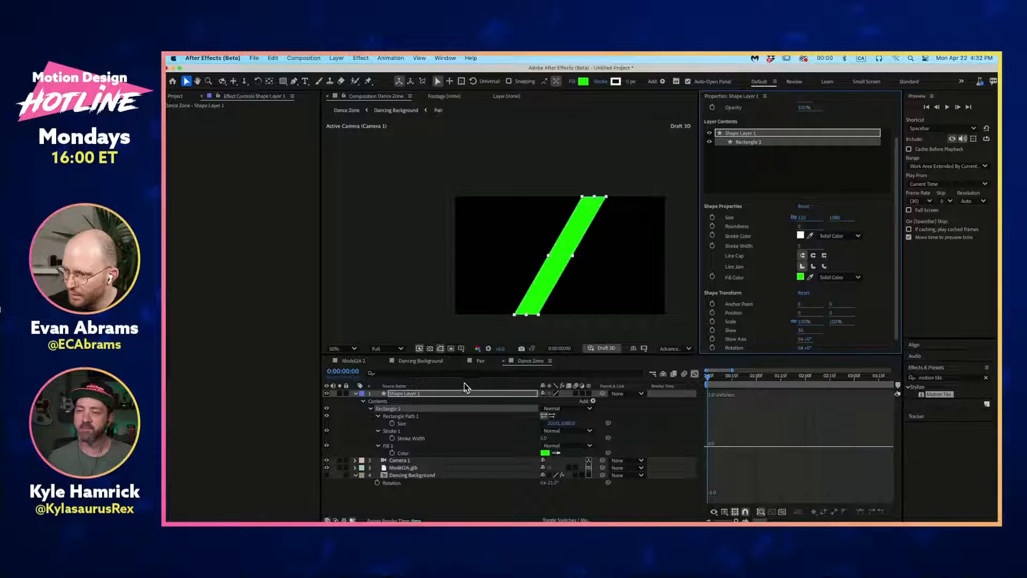
Step: Duplicate the slanted stripe layer with a white fill and offset the copy to the right of the green stripe
click(407, 393)
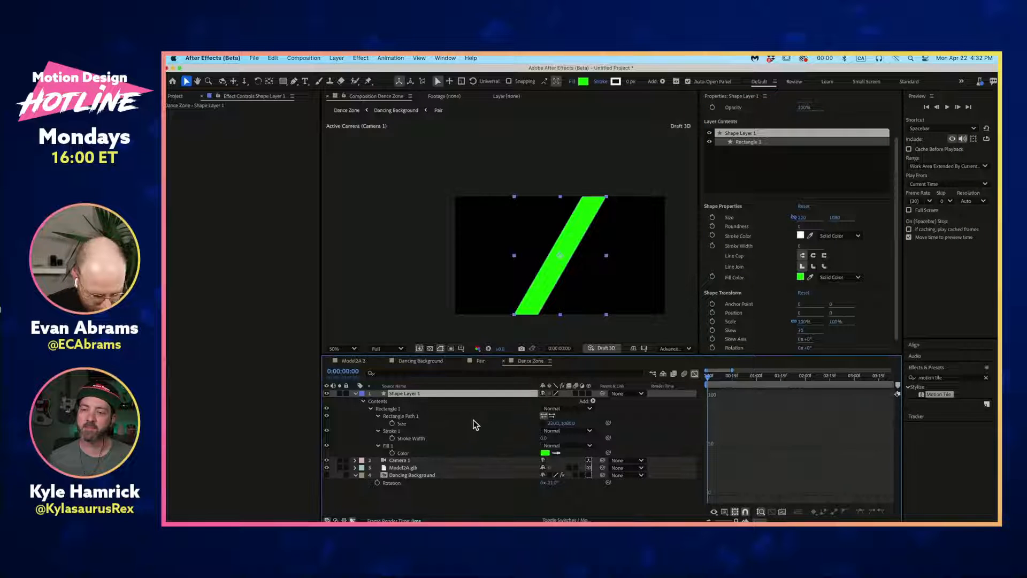
key(super+d)
click(584, 81)
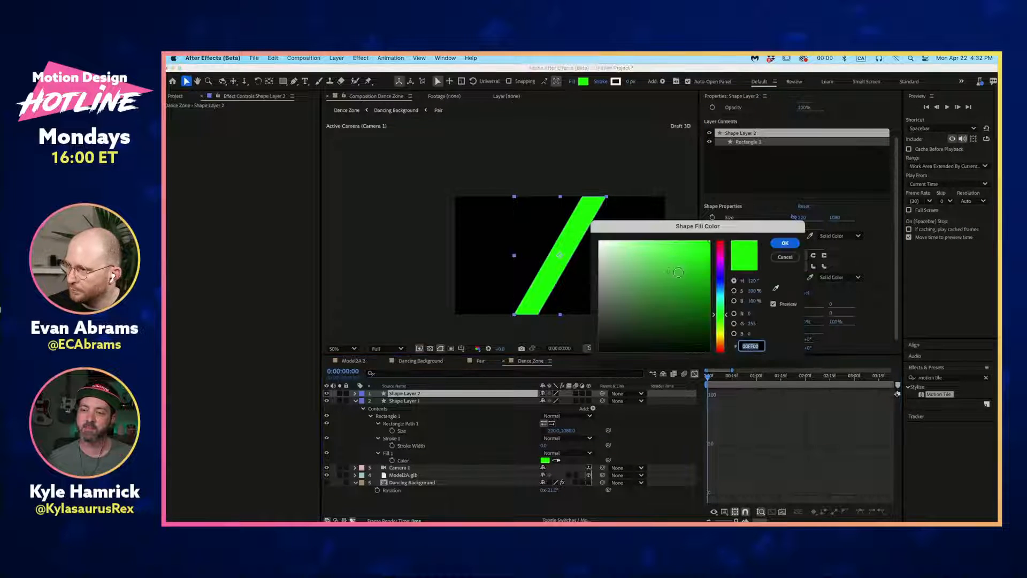
click(600, 244)
click(793, 246)
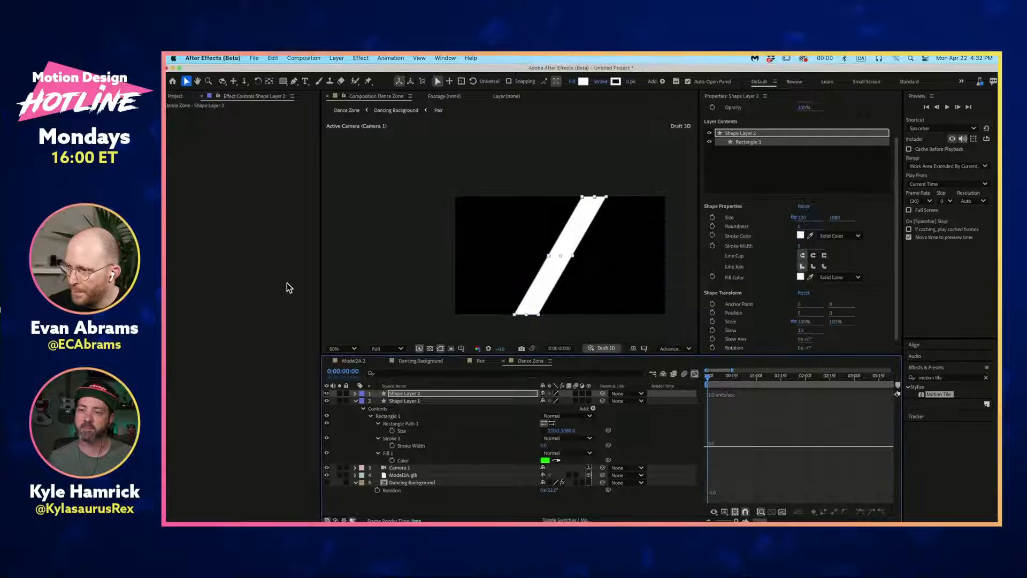
click(304, 276)
drag(572, 225, 591, 225)
Step: Change the original stripe's fill to red and narrow its width to about 80 px
click(411, 401)
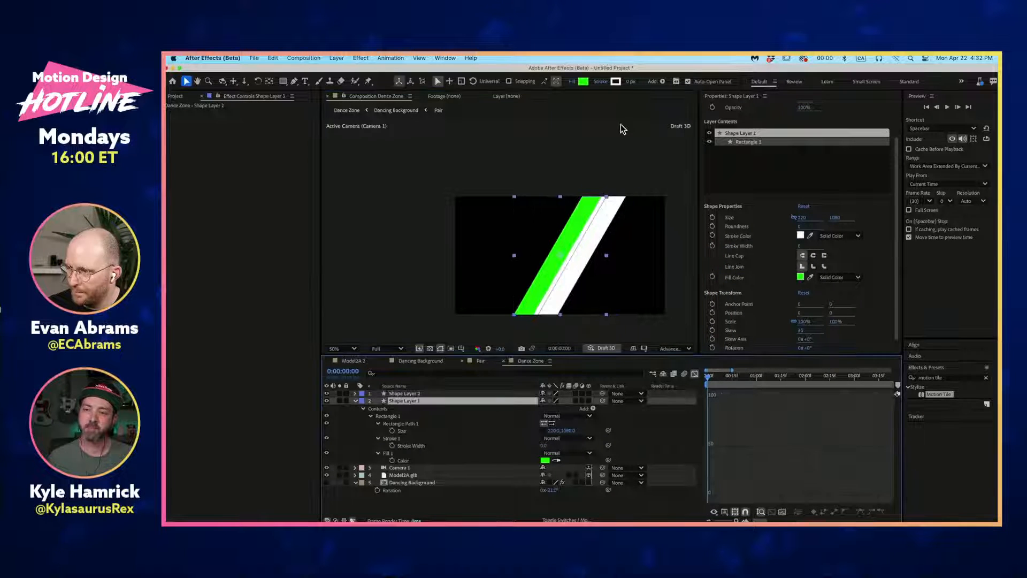
click(586, 84)
drag(721, 292, 687, 332)
click(784, 243)
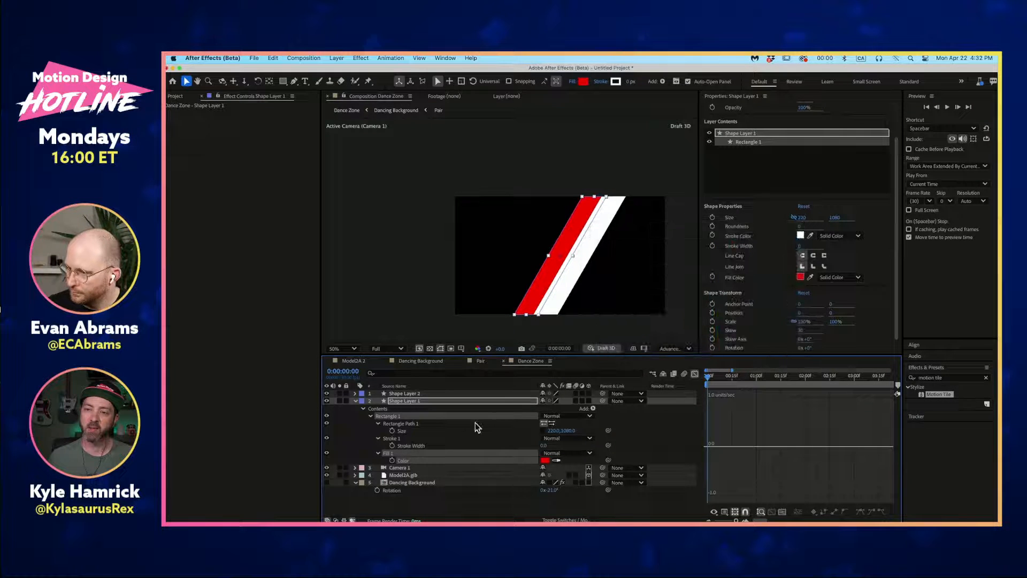
drag(549, 431, 488, 437)
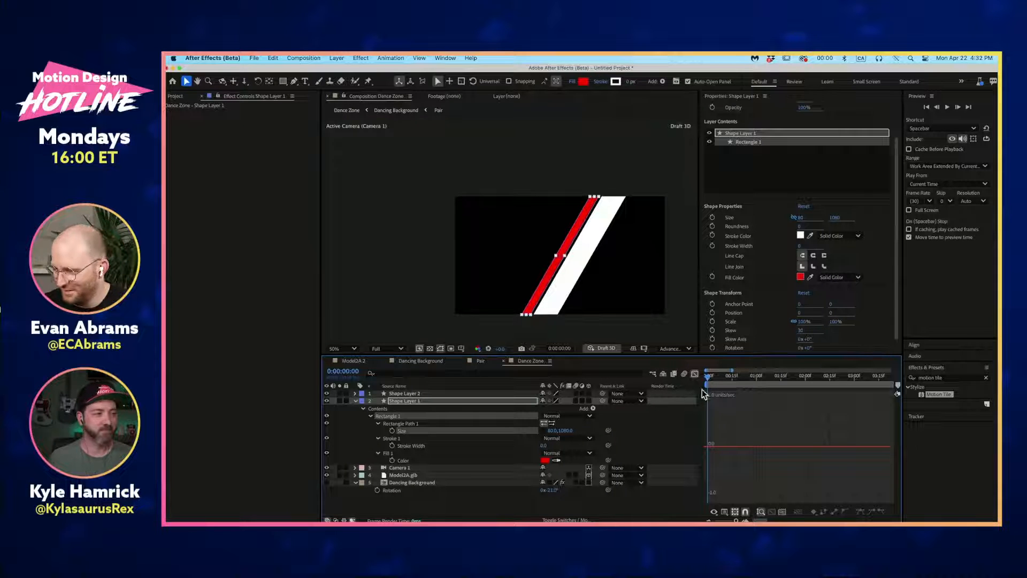
Step: Keyframe the Position of both stripe layers at the first frame and again at 0:00:00:20
shift+click(429, 394)
key(p)
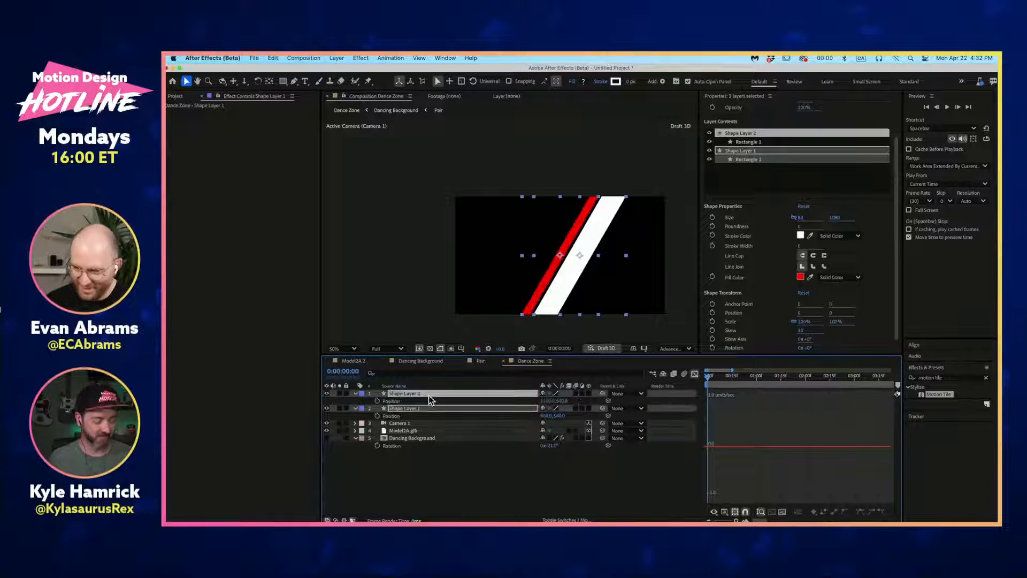
click(378, 401)
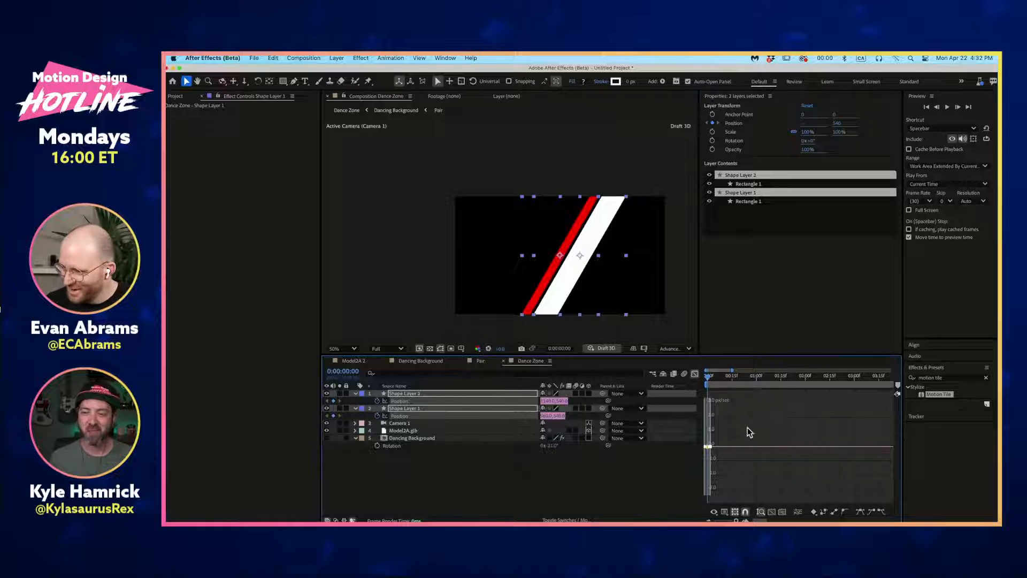
key(equal)
key(equal)
key(equal)
key(space)
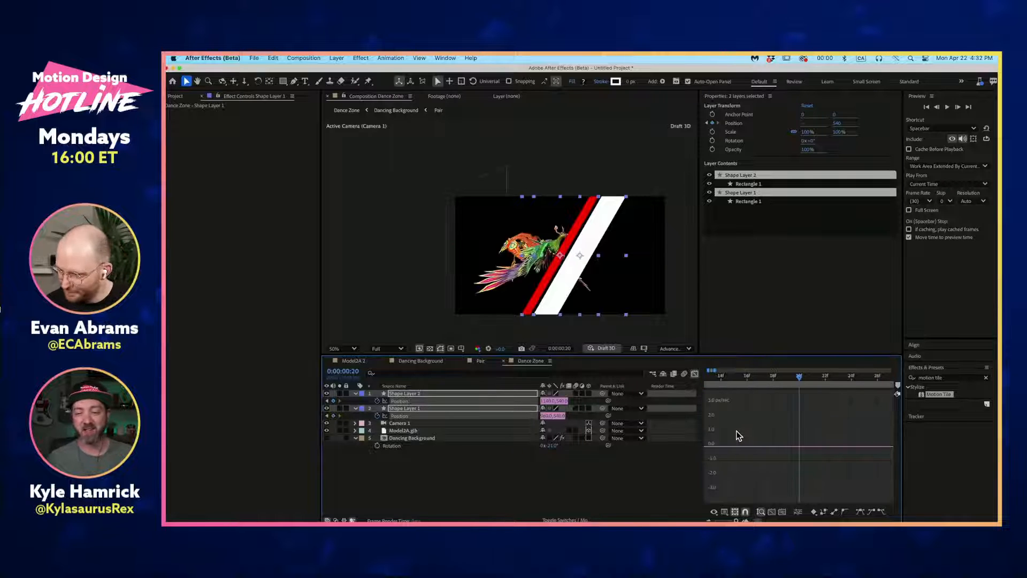
click(333, 401)
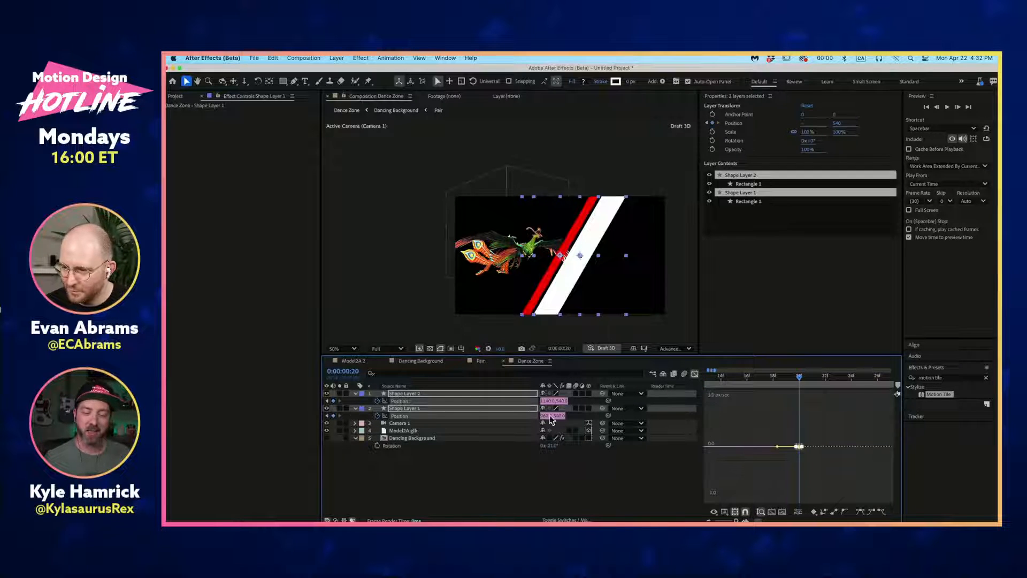
Step: At the first frame, move both stripes off the left edge of the composition and preview the slide-in
drag(733, 374, 702, 380)
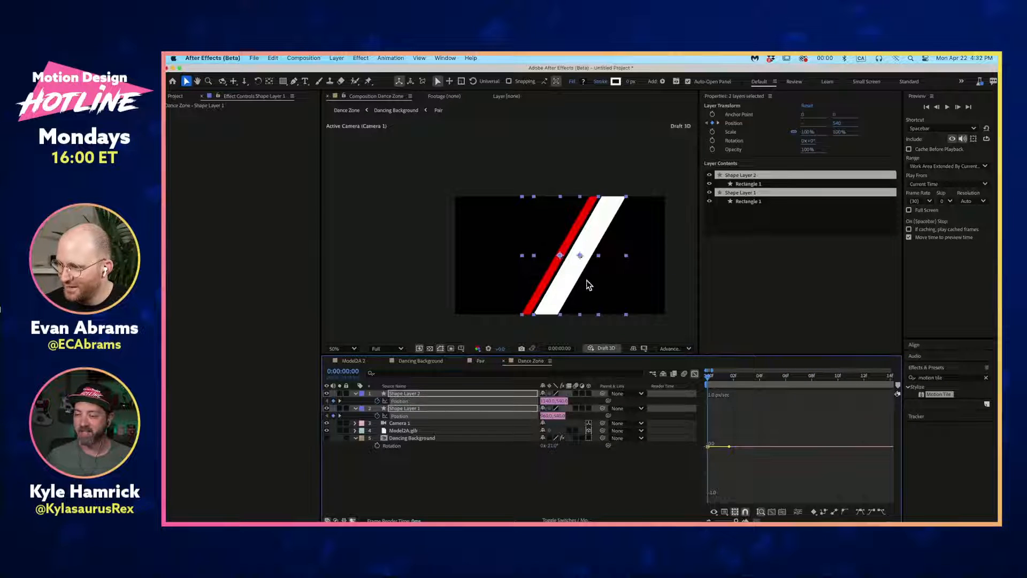
drag(561, 294, 396, 286)
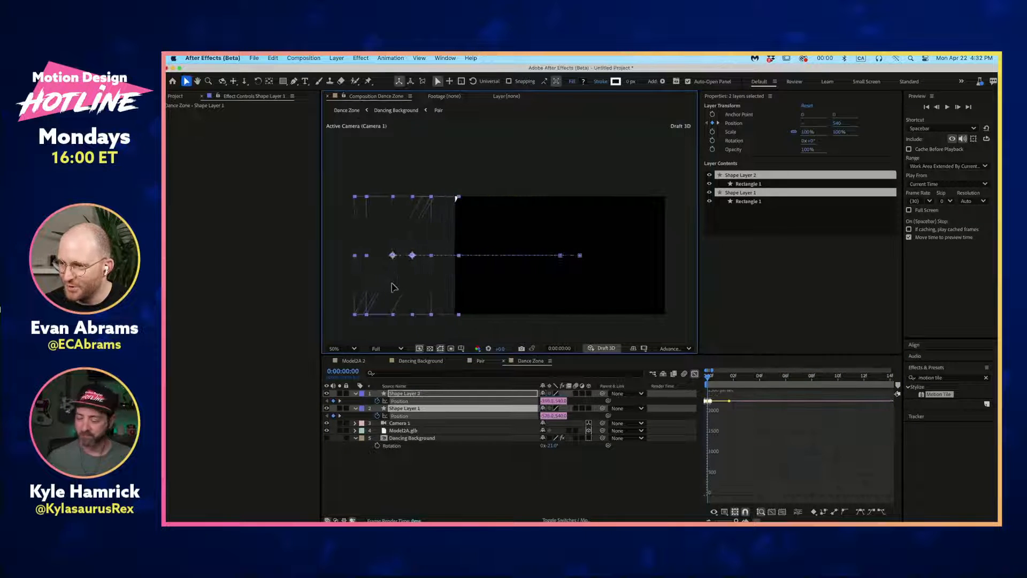
key(space)
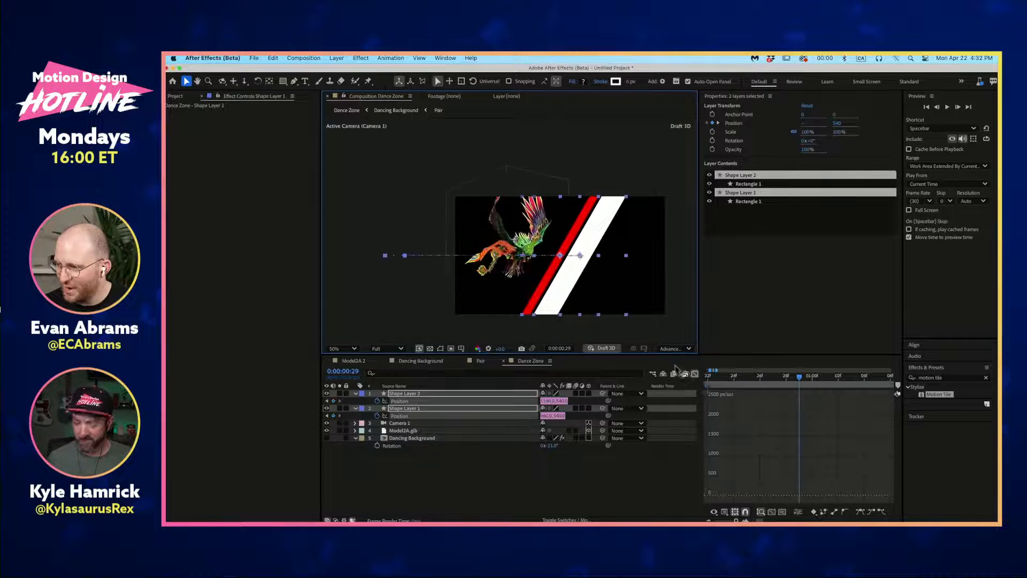
Step: Switch the timeline from the graph editor to layer bars showing every layer's keyframes, with the playhead at the first frame
click(695, 373)
click(700, 500)
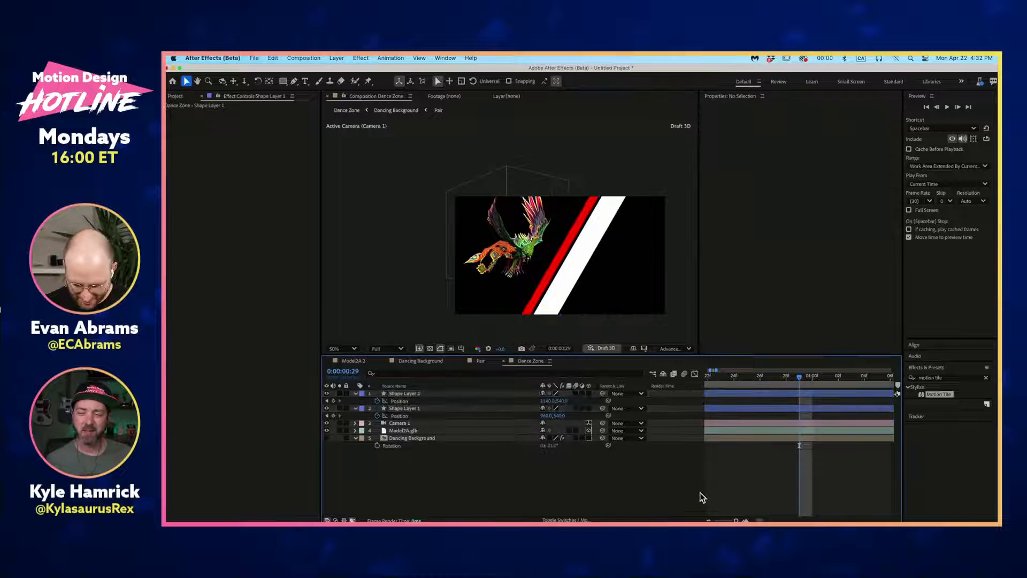
key(u)
key(u)
click(695, 374)
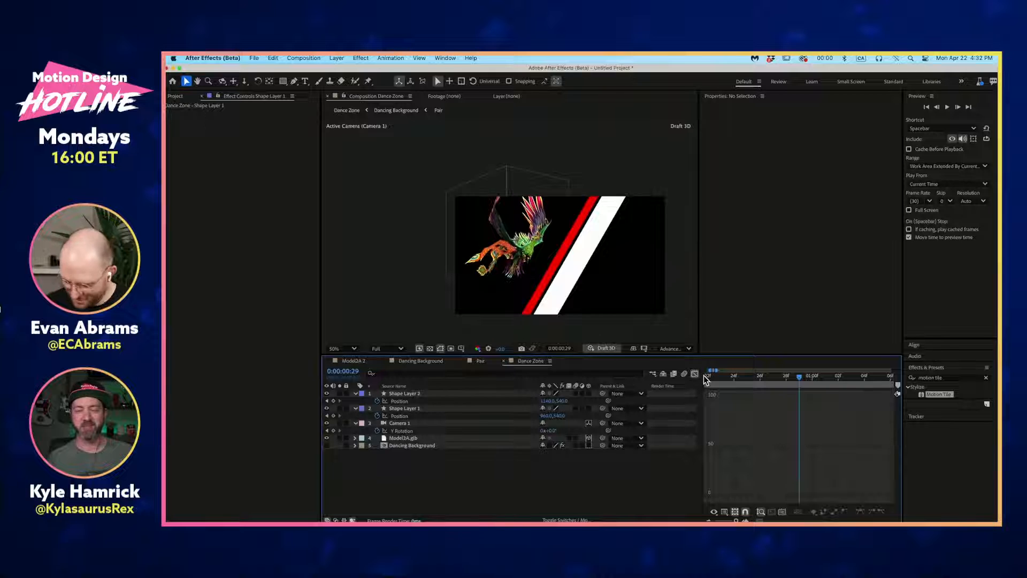
key(Home)
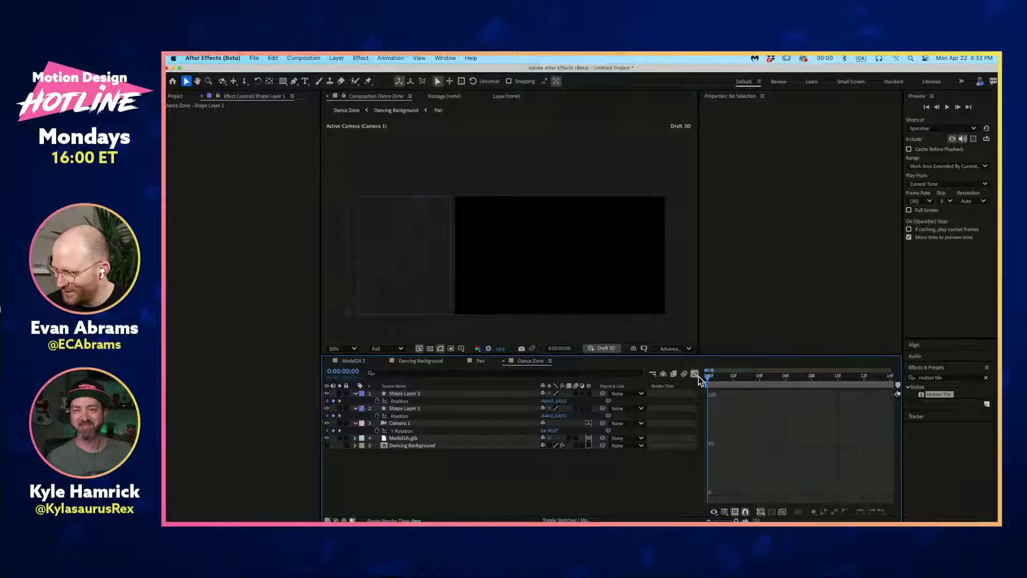
click(695, 374)
key(minus)
key(minus)
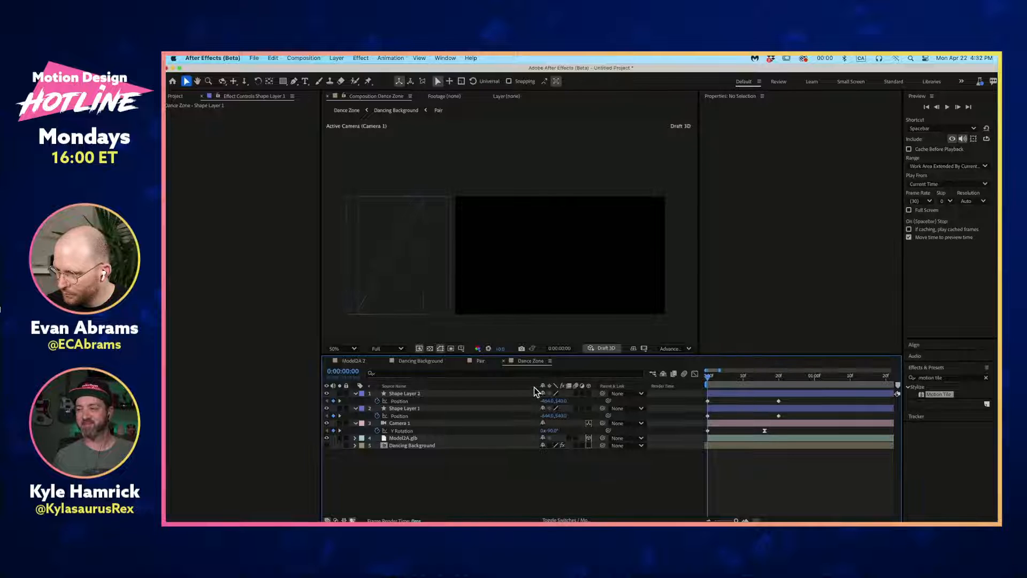
drag(537, 387, 454, 386)
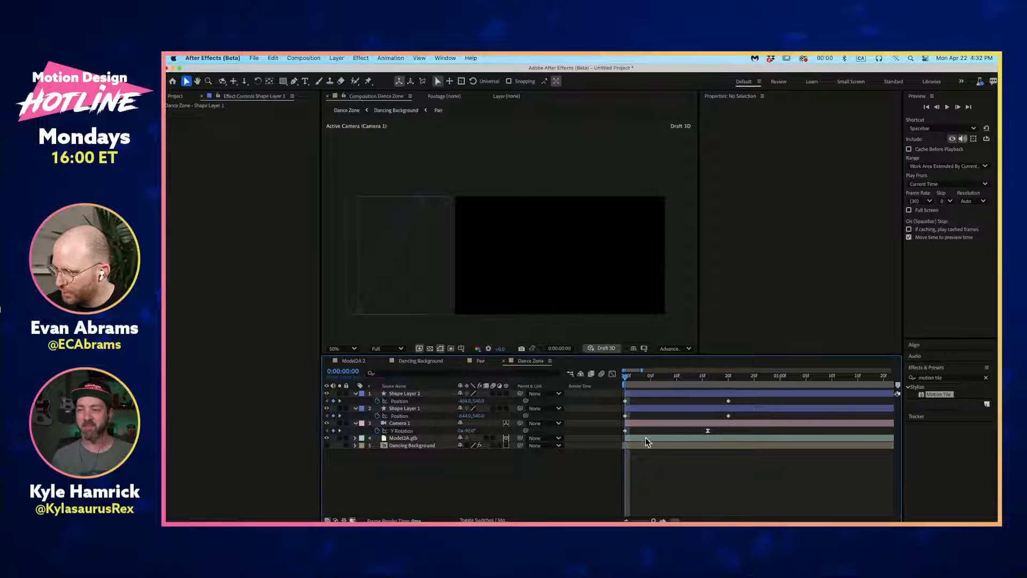
Step: Apply Easy Ease to both stripes' final Position keyframes and align them with the camera's rotation keyframe at 0:00:00:16
drag(735, 403, 723, 413)
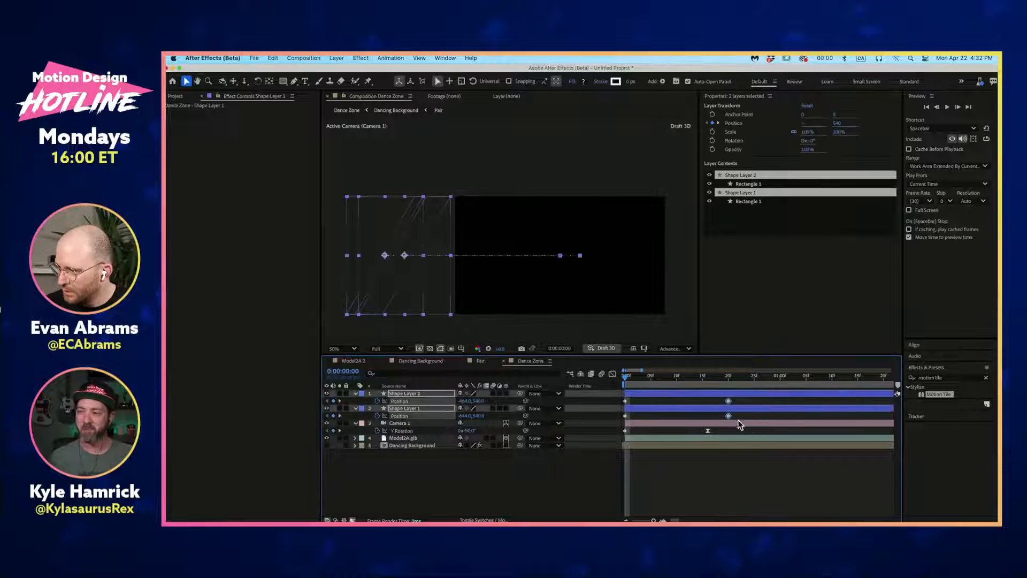
right_click(729, 416)
mouse_move(841, 515)
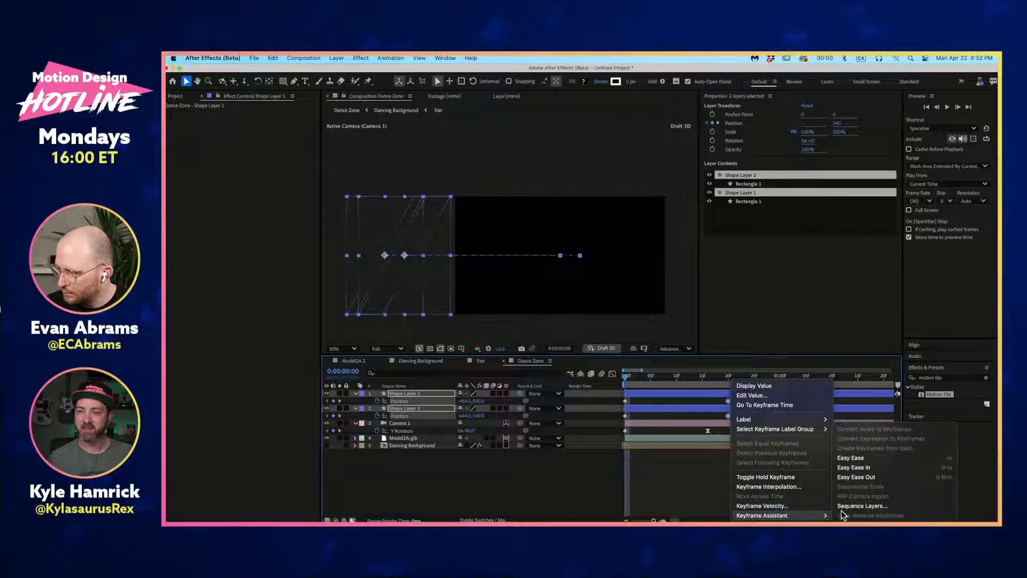
click(851, 457)
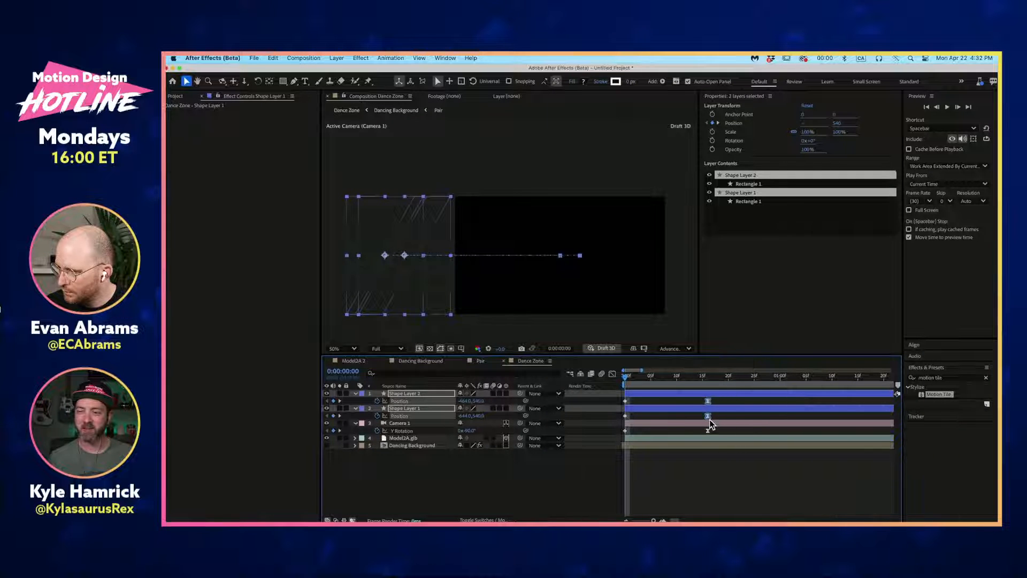
key(space)
click(710, 378)
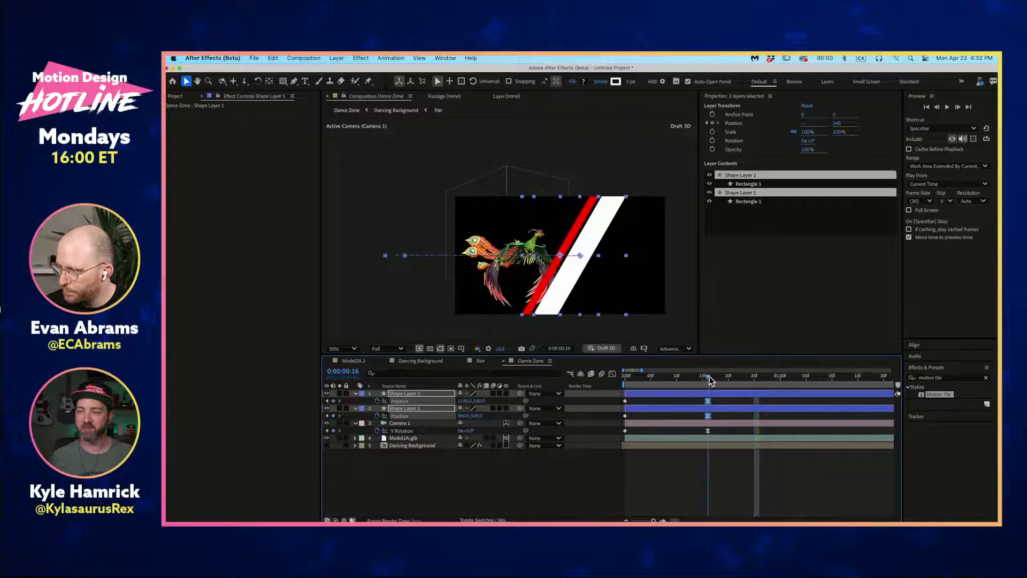
Step: At the first frame, move the red stripe farther off the left edge so it starts well behind the white one
click(675, 417)
drag(707, 378, 534, 389)
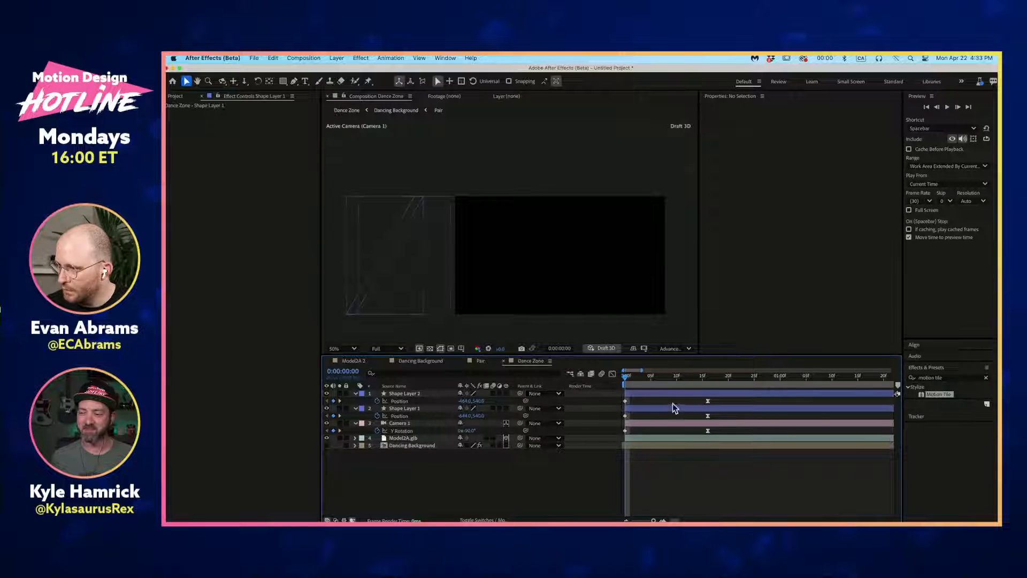
click(662, 394)
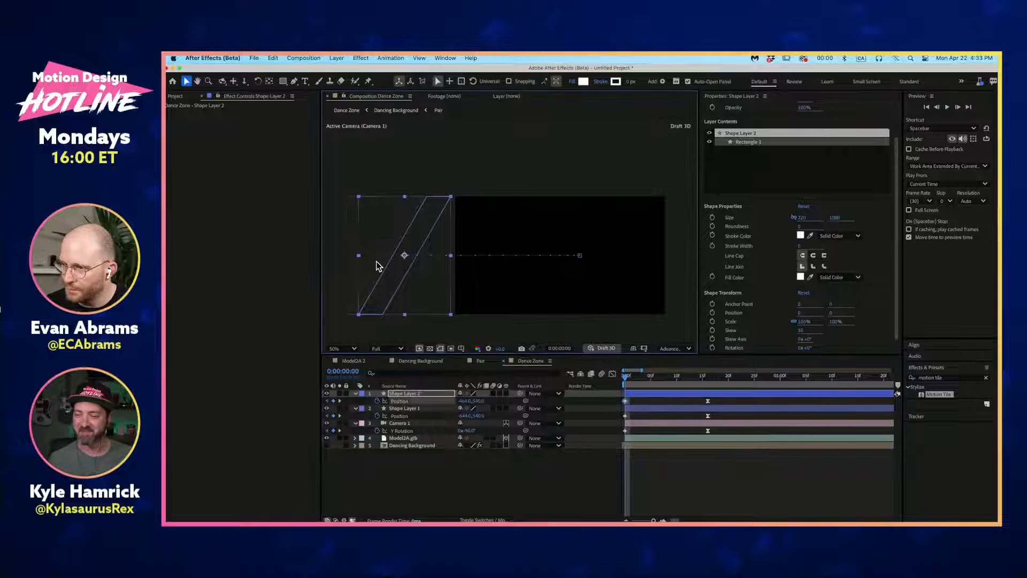
click(639, 409)
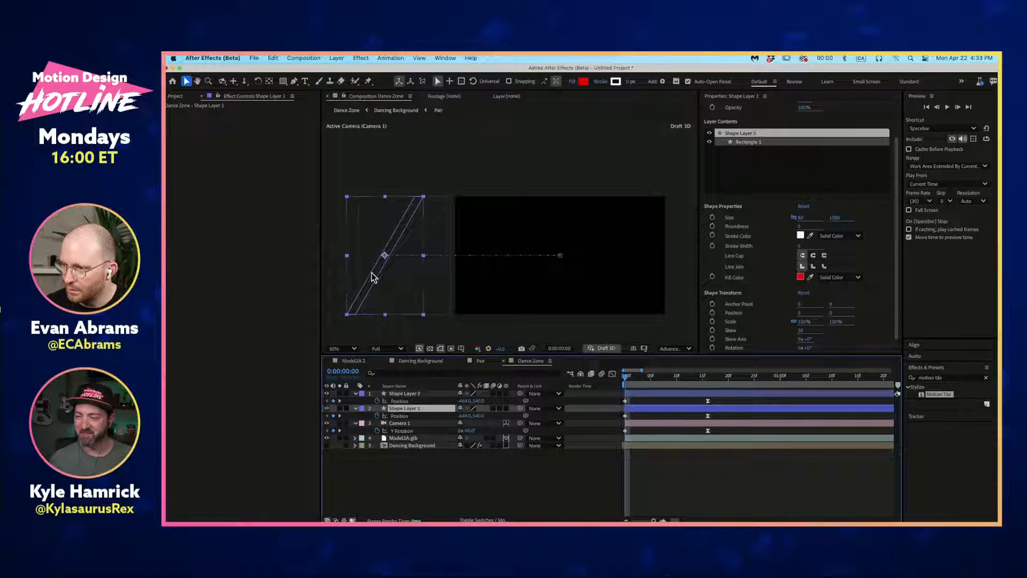
drag(374, 279, 320, 269)
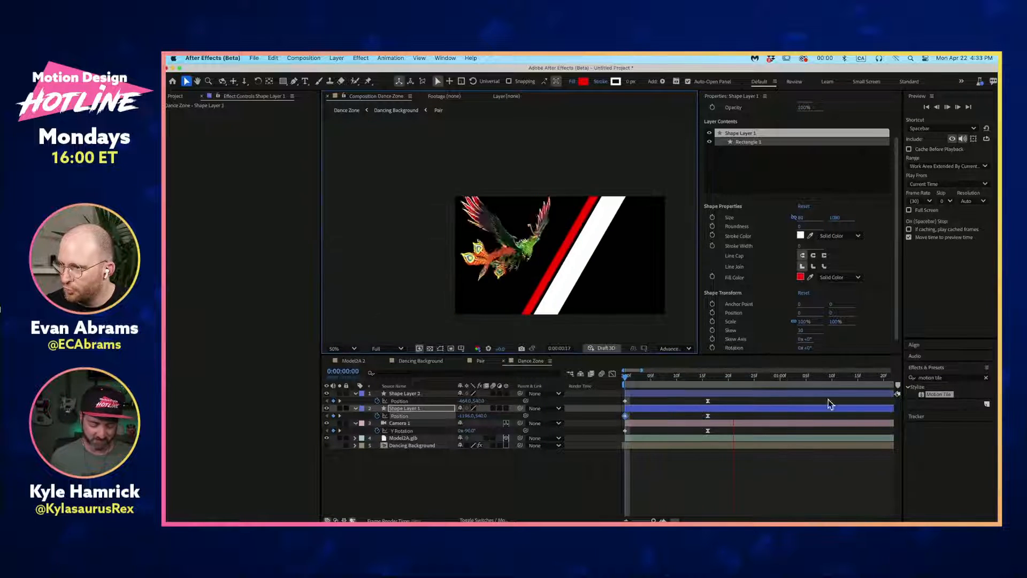
Step: In the speed graph, greatly lengthen the ease into both stripes' final Position keyframes for a fast entry and slow settle, and preview it
click(707, 382)
click(612, 374)
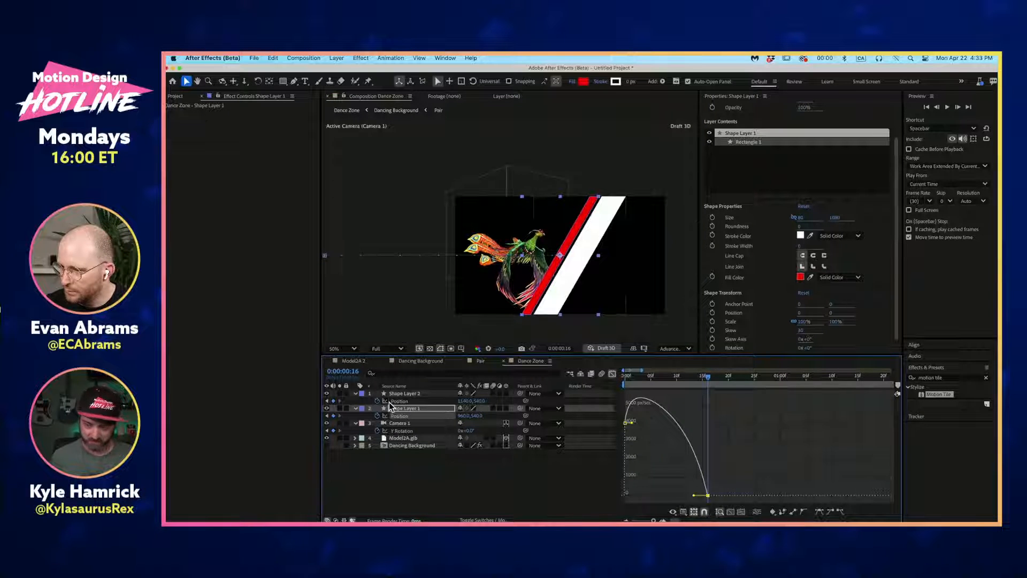
shift+click(407, 402)
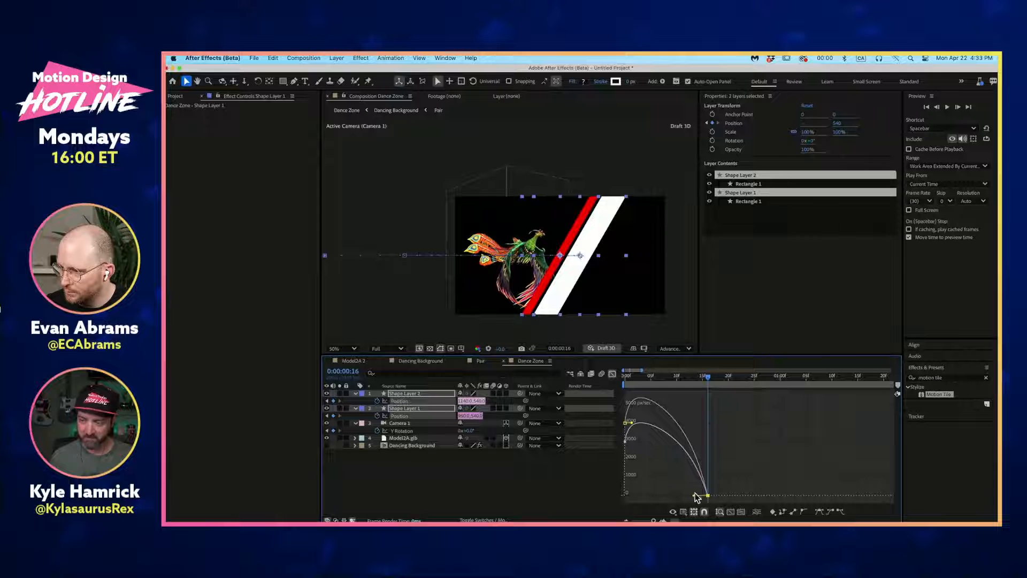
drag(695, 495, 645, 496)
drag(734, 470, 651, 493)
key(space)
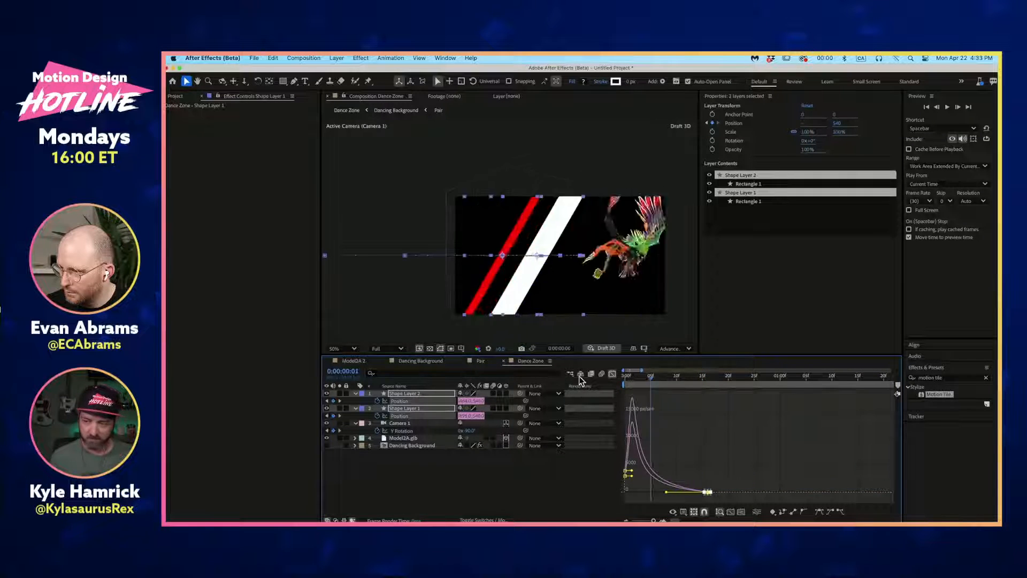
key(space)
Step: Return the timeline to layer bars with nothing selected and the playhead at 0:00:00:16
drag(653, 375, 712, 385)
click(613, 374)
click(721, 487)
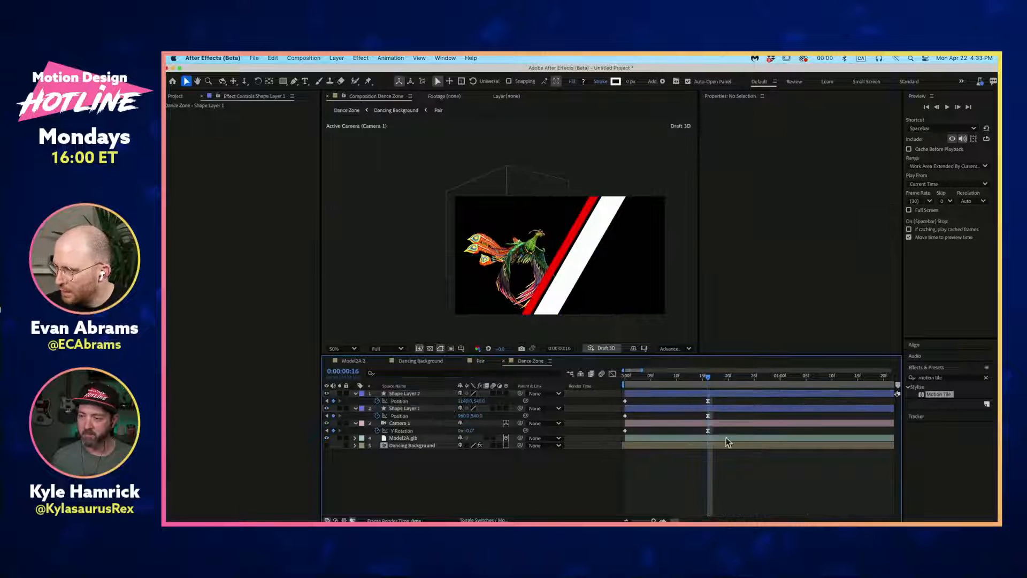
click(717, 394)
drag(574, 267, 553, 266)
key(super+z)
Step: Shift the red stripe left away from the white one at 0:00:00:16 and turn on the composition's grid overlay
click(713, 432)
click(718, 409)
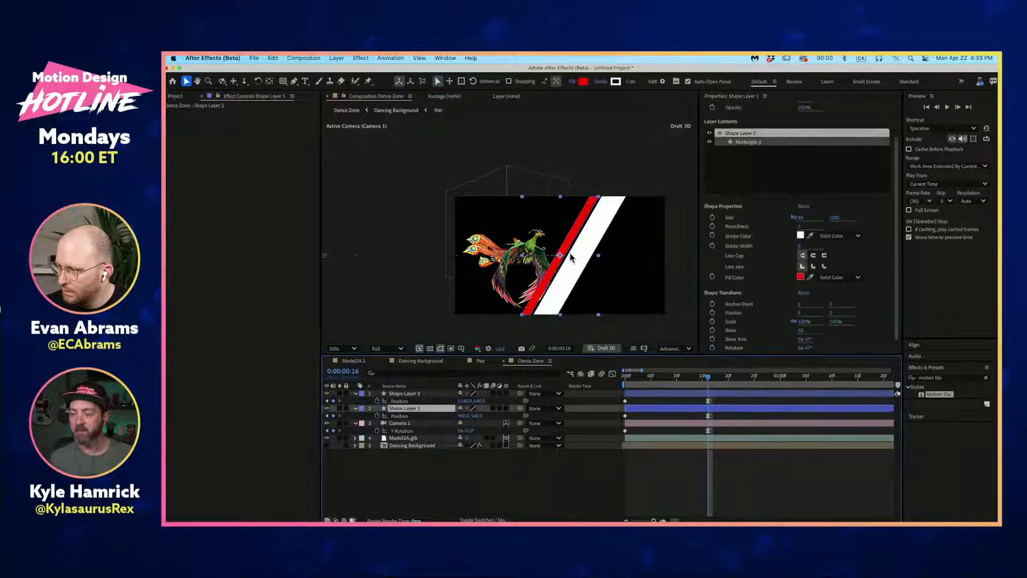
drag(568, 244, 556, 271)
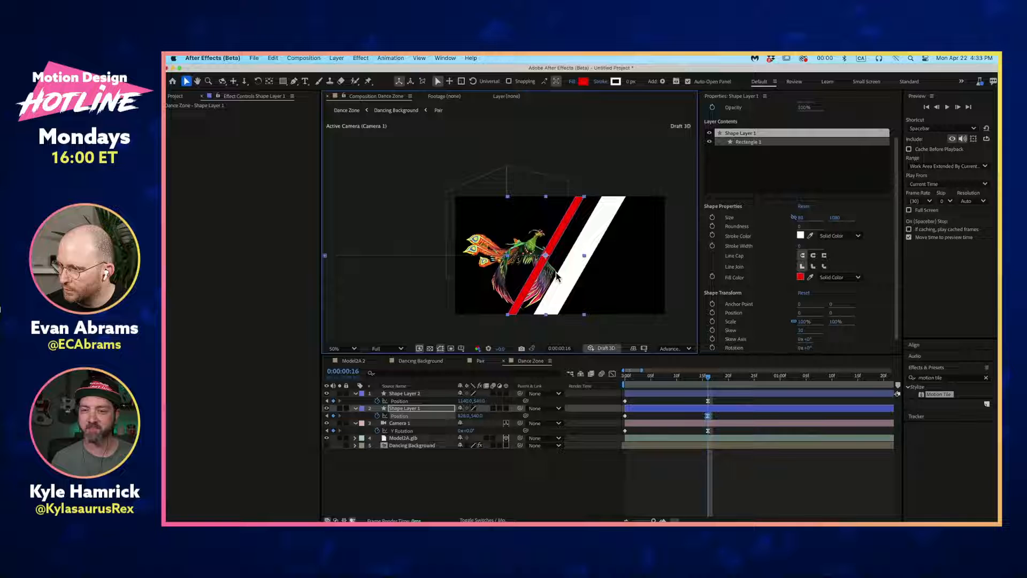
click(466, 347)
click(482, 376)
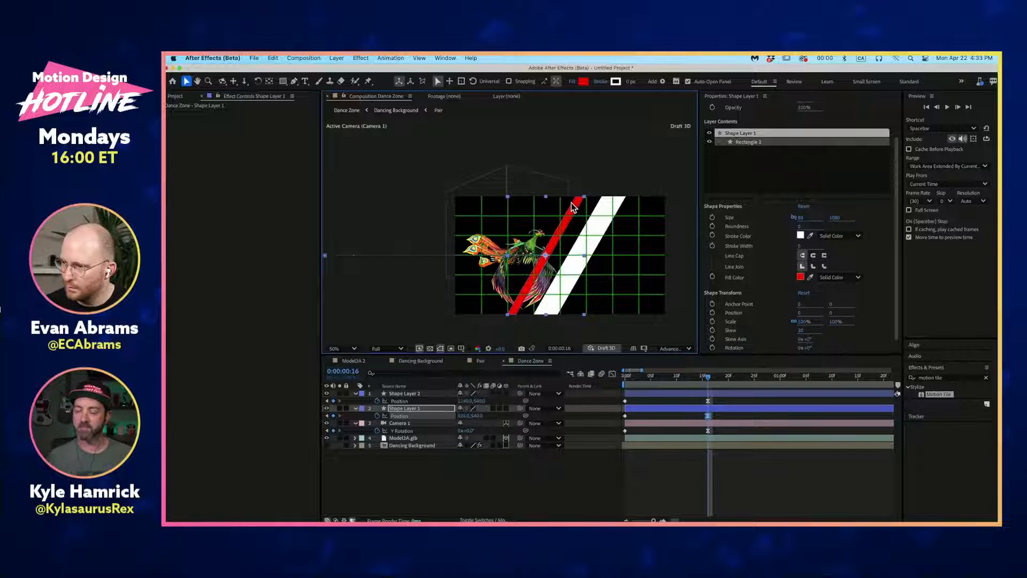
Step: Using the grid, reposition the stripes near center with white at about X 996 and red at about X 856, and preview the slide-in
drag(573, 206, 599, 218)
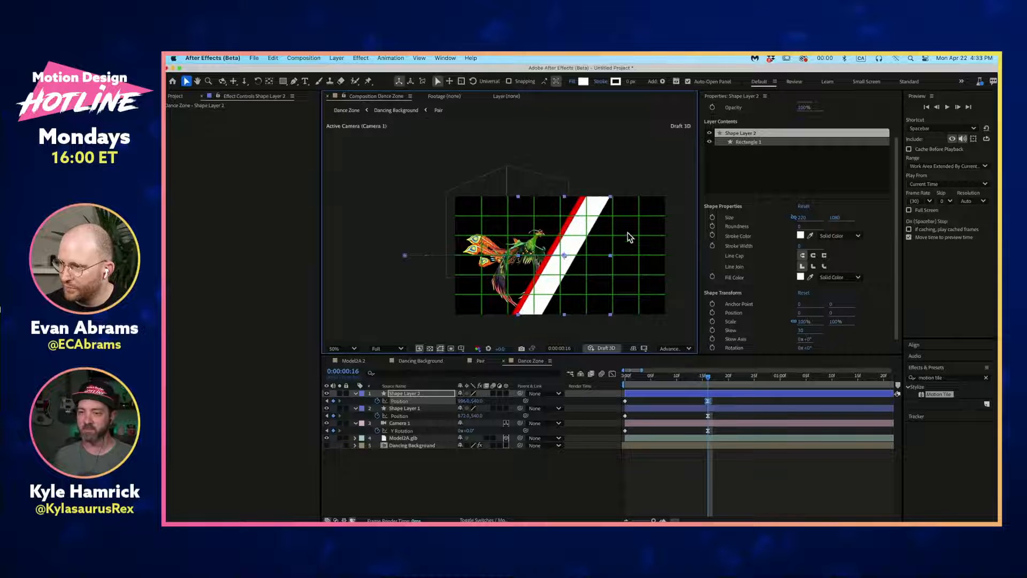
click(685, 409)
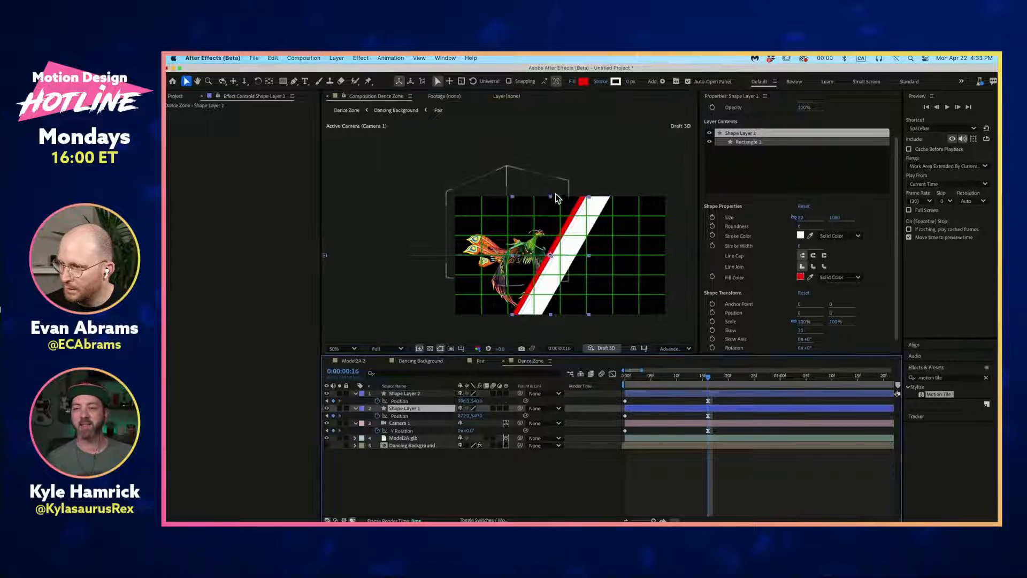
drag(563, 229, 561, 230)
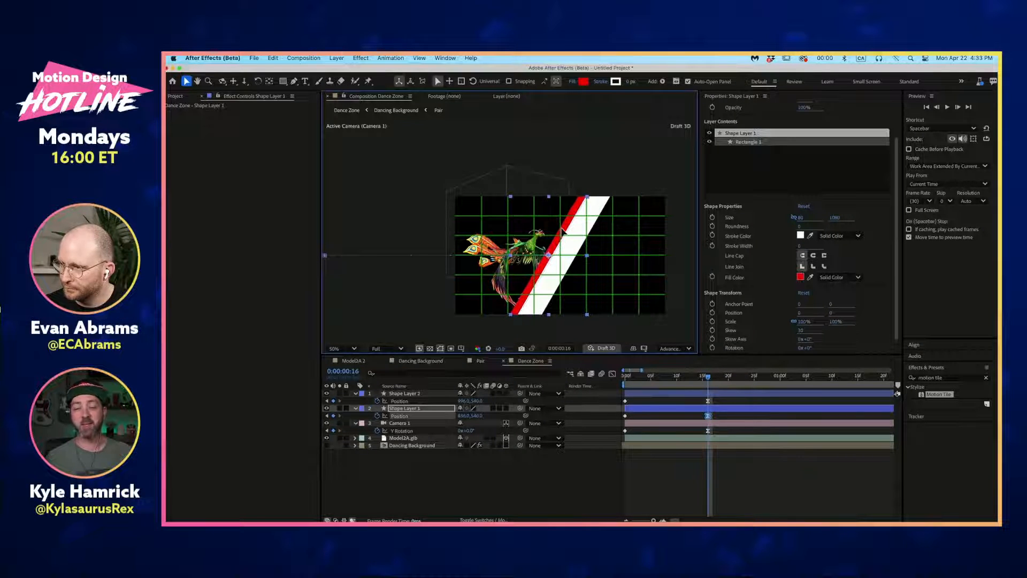
key(space)
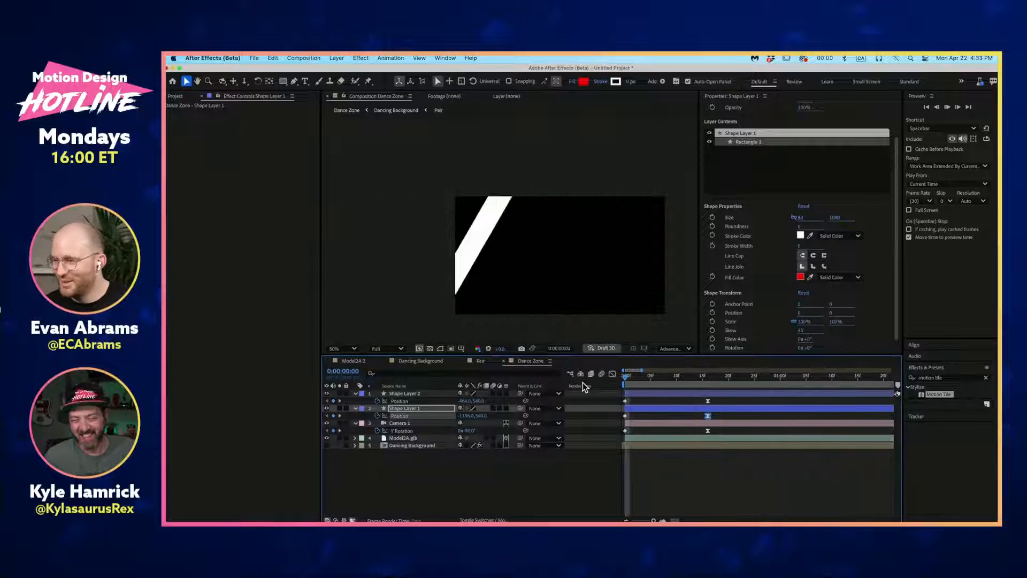
key(space)
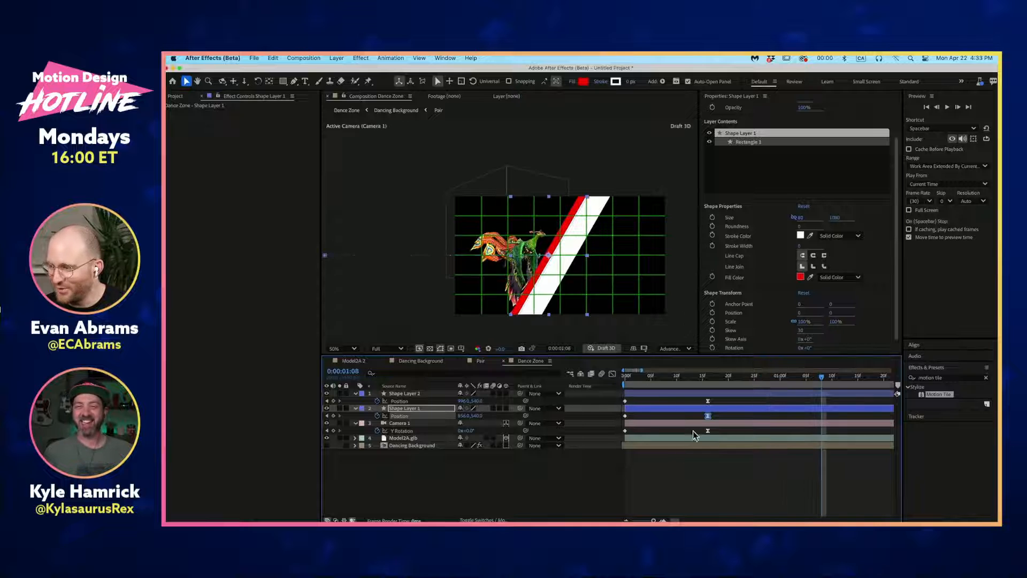
Step: At 0:00:00:16, enlarge the bird model to about 130% and move it left so it fills the area beside the stripes
click(706, 381)
click(710, 437)
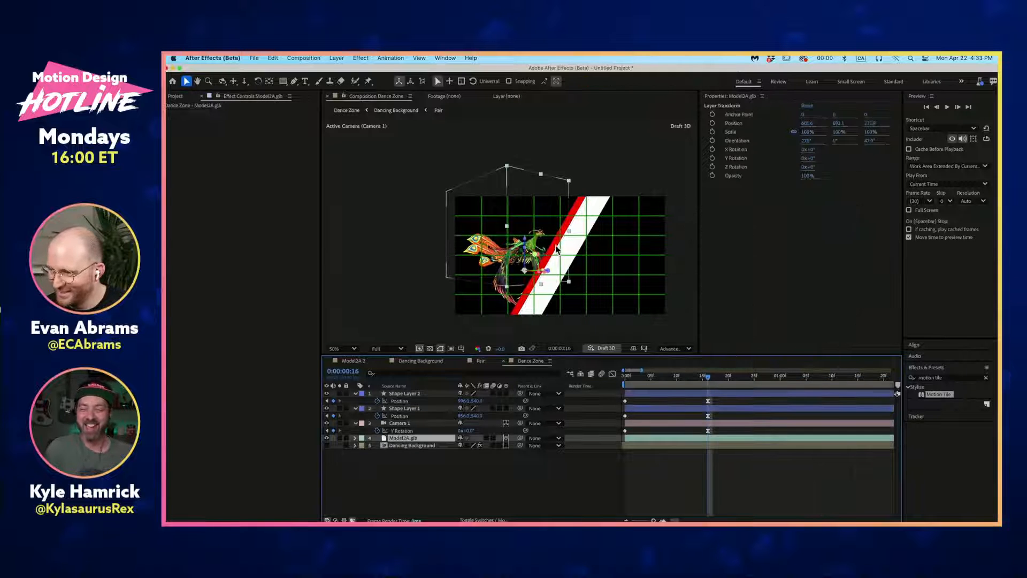
drag(530, 239, 529, 241)
click(546, 202)
drag(555, 184, 561, 179)
drag(527, 265, 520, 239)
key(super+z)
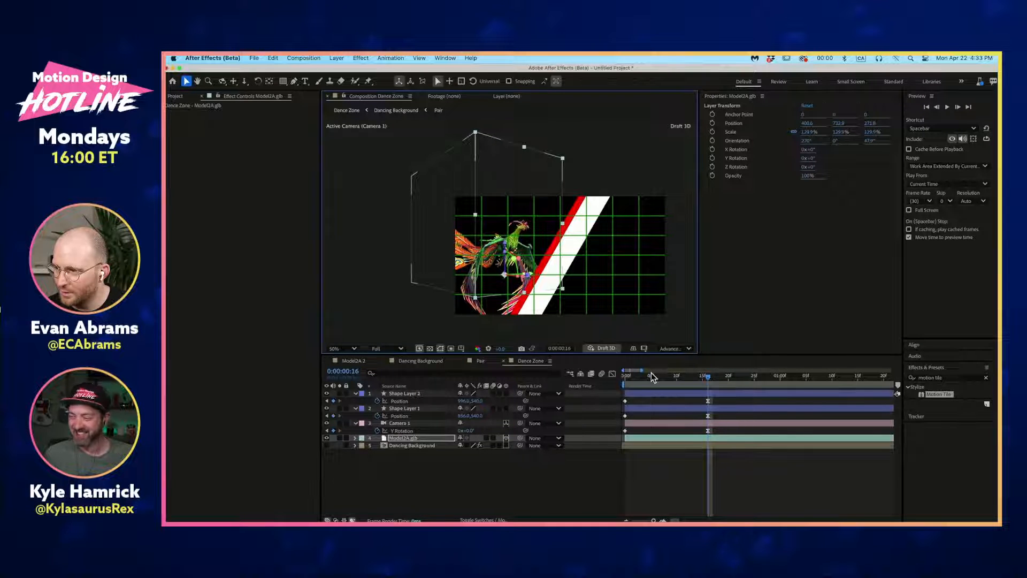
Step: Preview the animation from the first frame with the enlarged bird and park the playhead at 0:00:00:16
key(space)
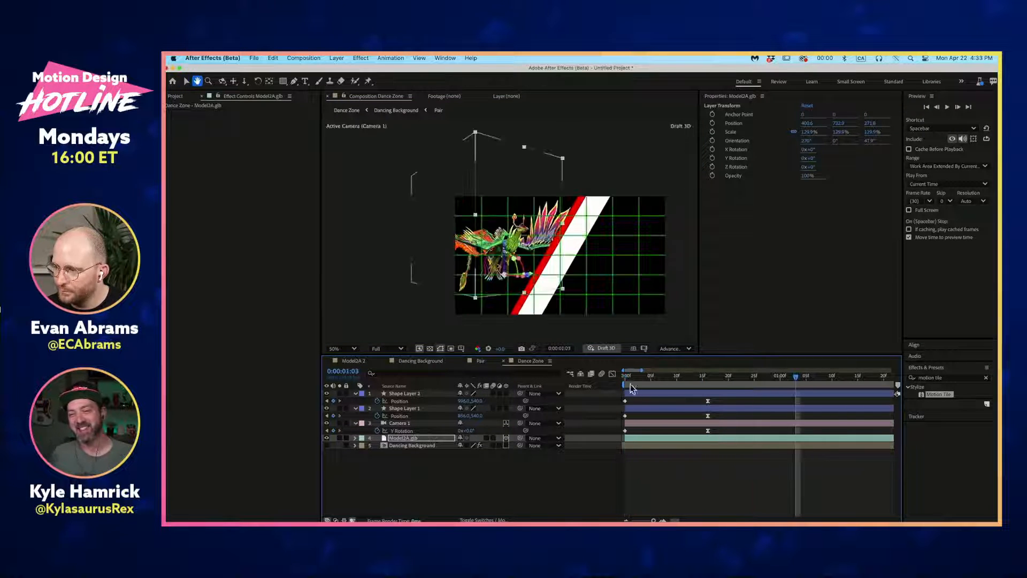
drag(669, 378, 557, 399)
key(space)
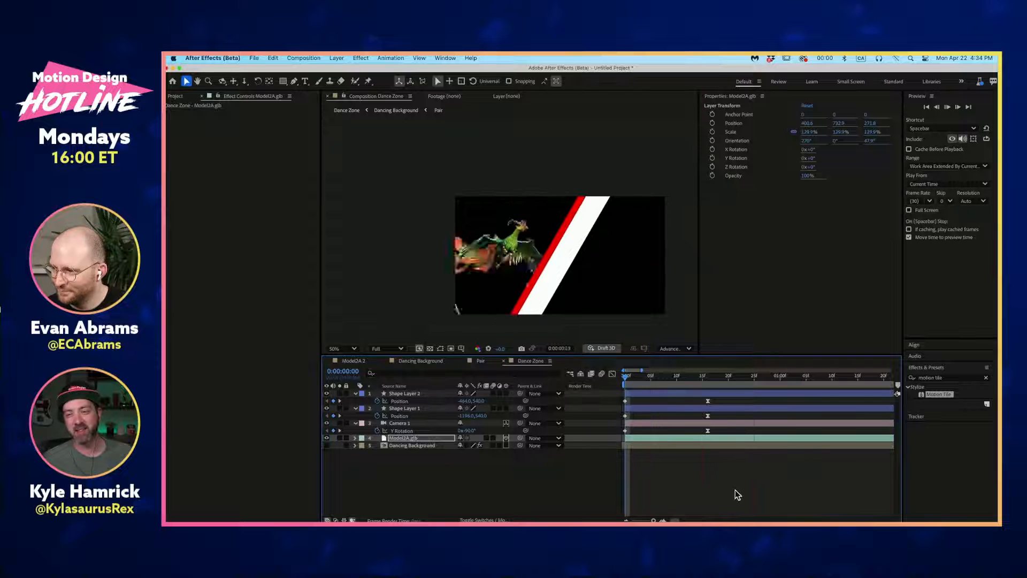
click(694, 493)
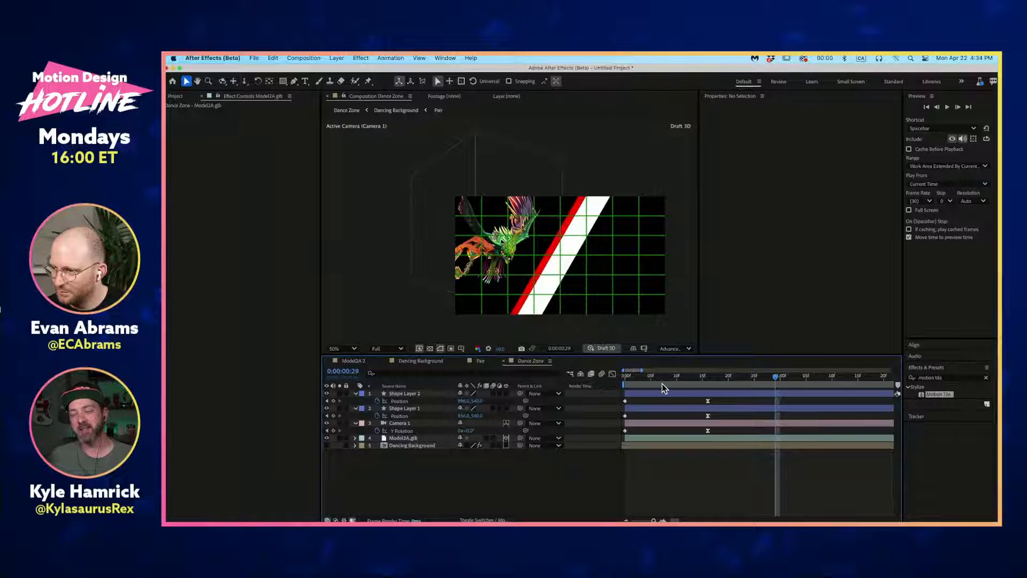
key(space)
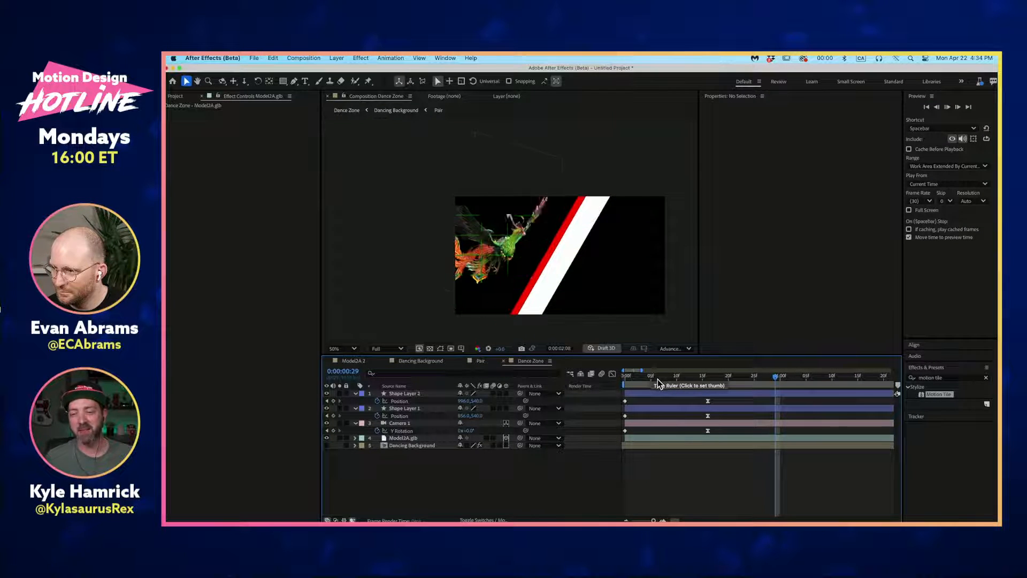
key(space)
drag(665, 379, 714, 392)
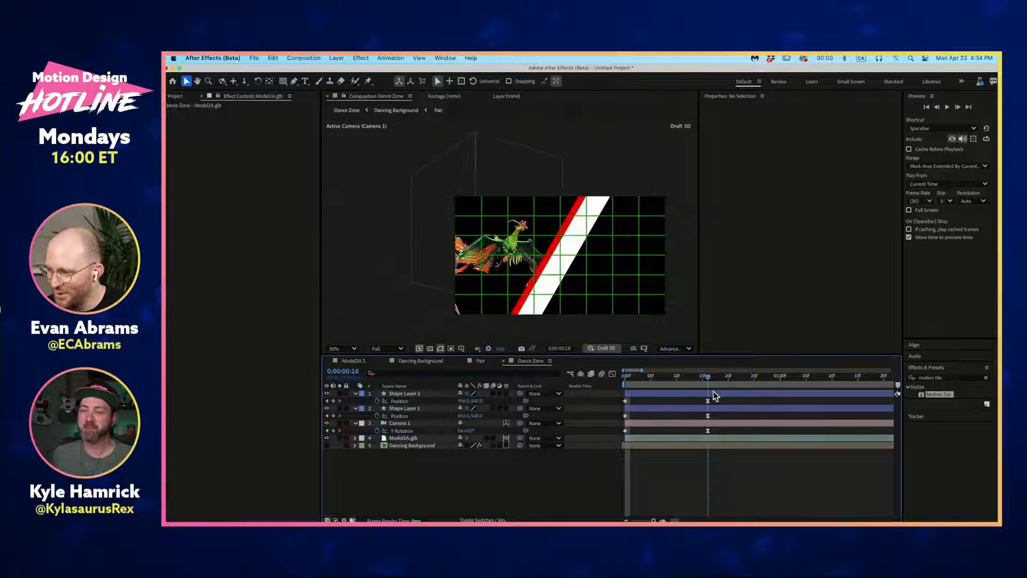
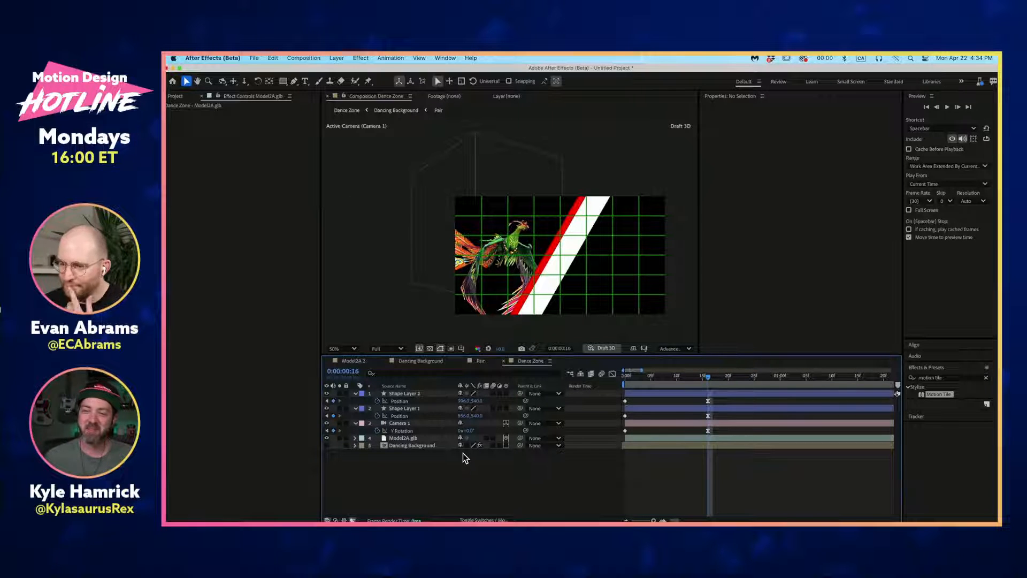
Step: Show the project's list of compositions and footage and clear the selection
click(405, 424)
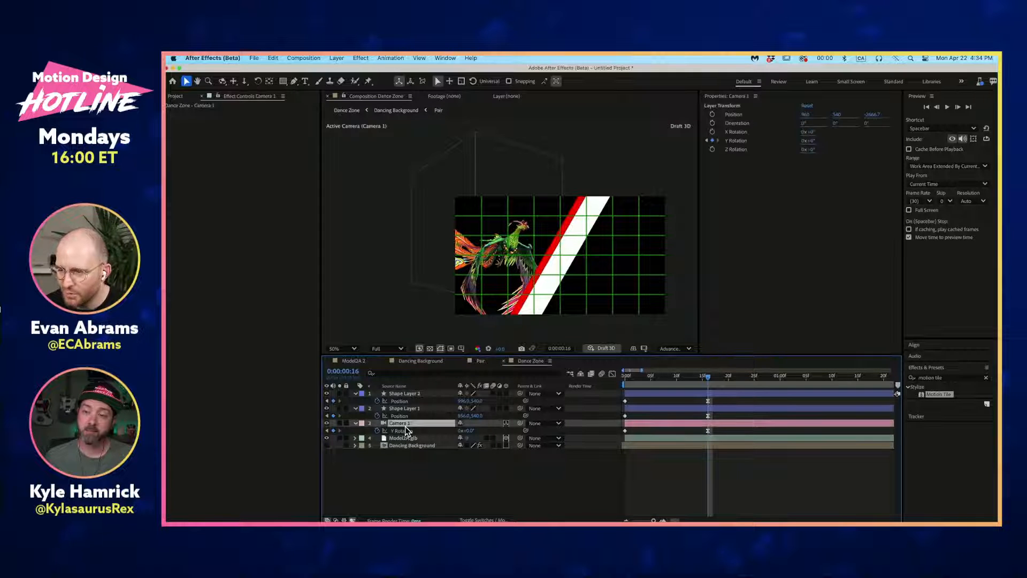
click(179, 97)
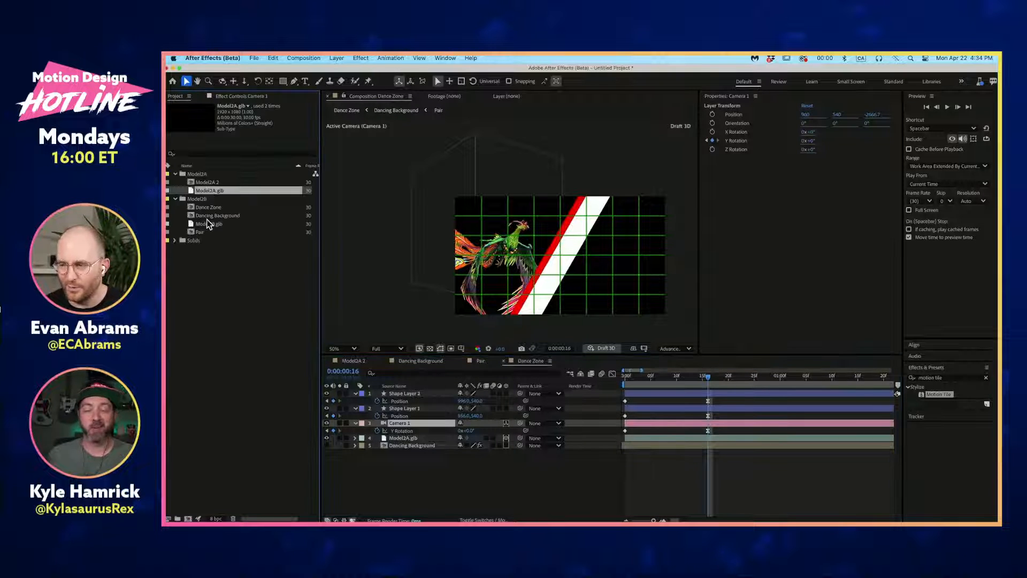
click(183, 268)
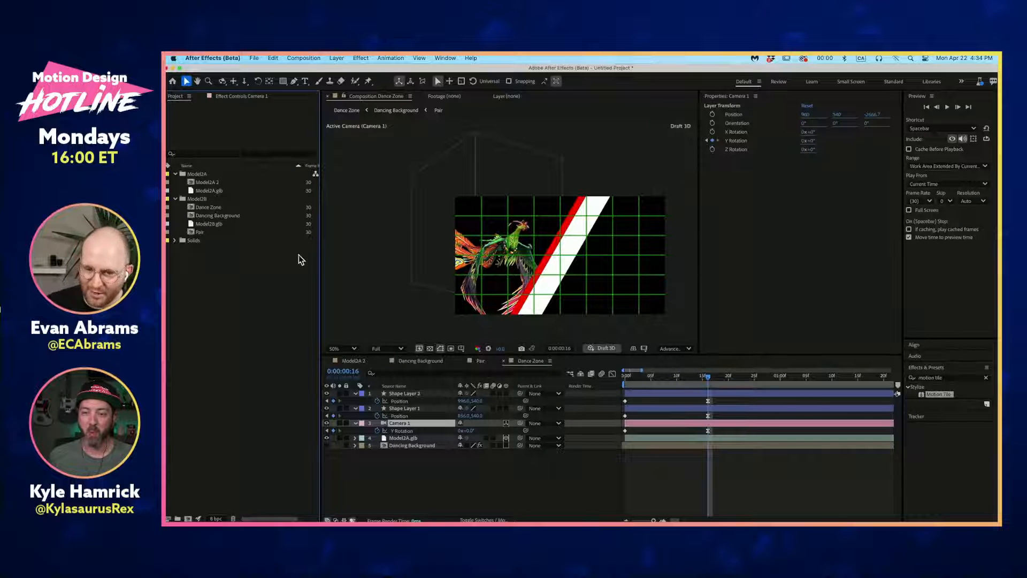
click(487, 489)
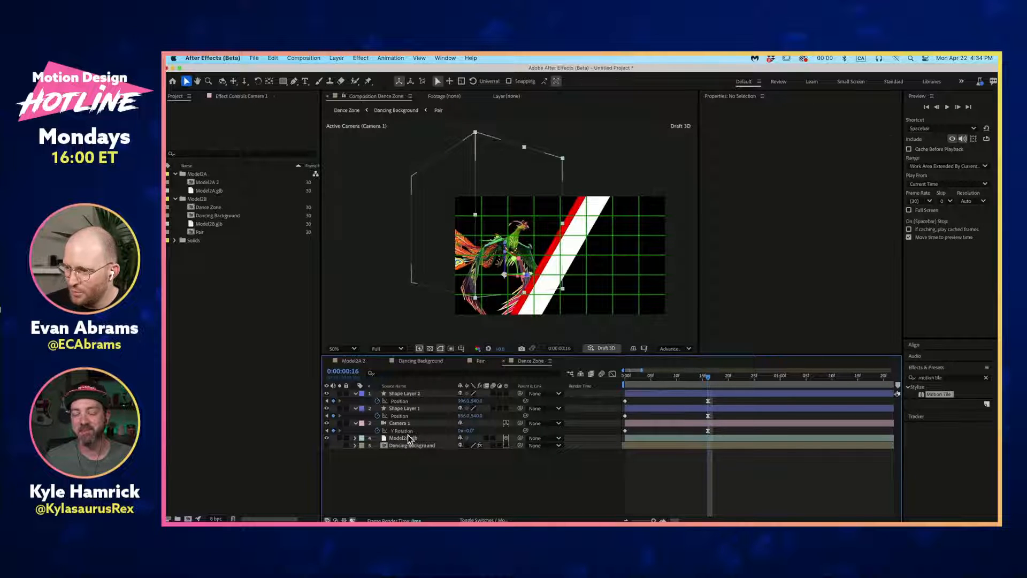
Step: Delete the Camera 1 layer from the Dance Zone composition
click(405, 438)
click(405, 423)
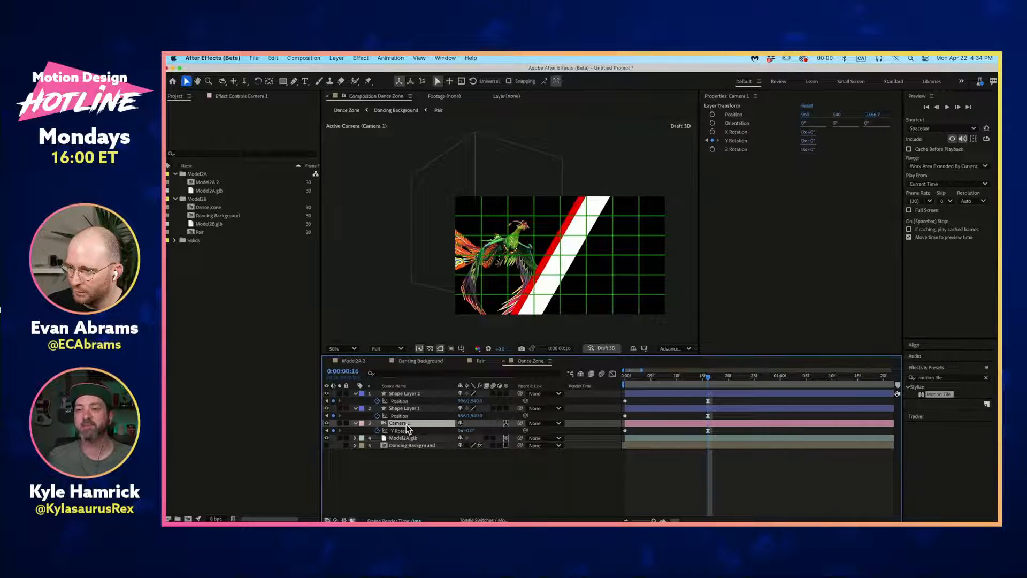
key(Delete)
Step: Add a new black 1920 x 1080 px solid layer to the composition, keeping the default name
right_click(445, 435)
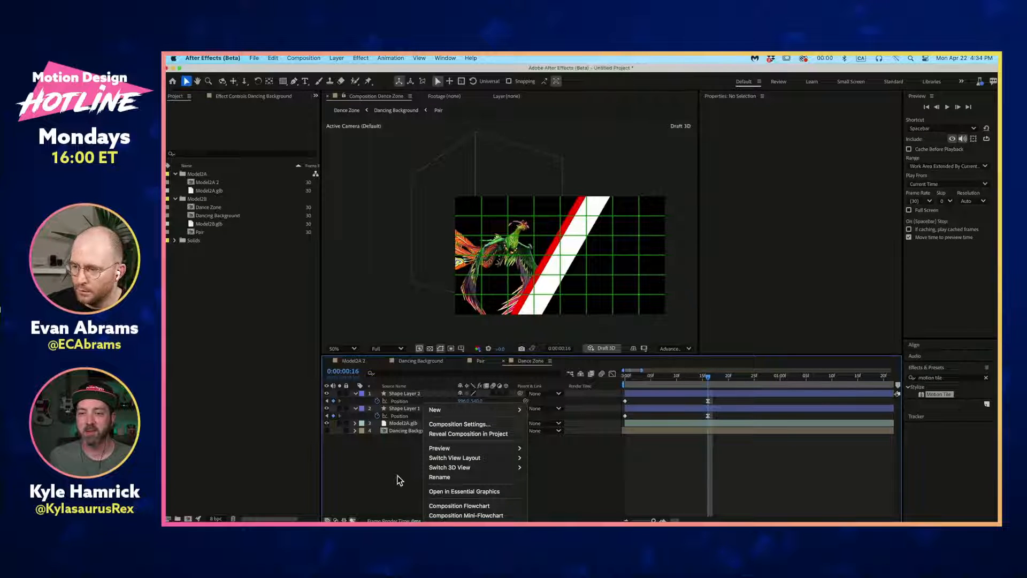
right_click(409, 435)
mouse_move(413, 412)
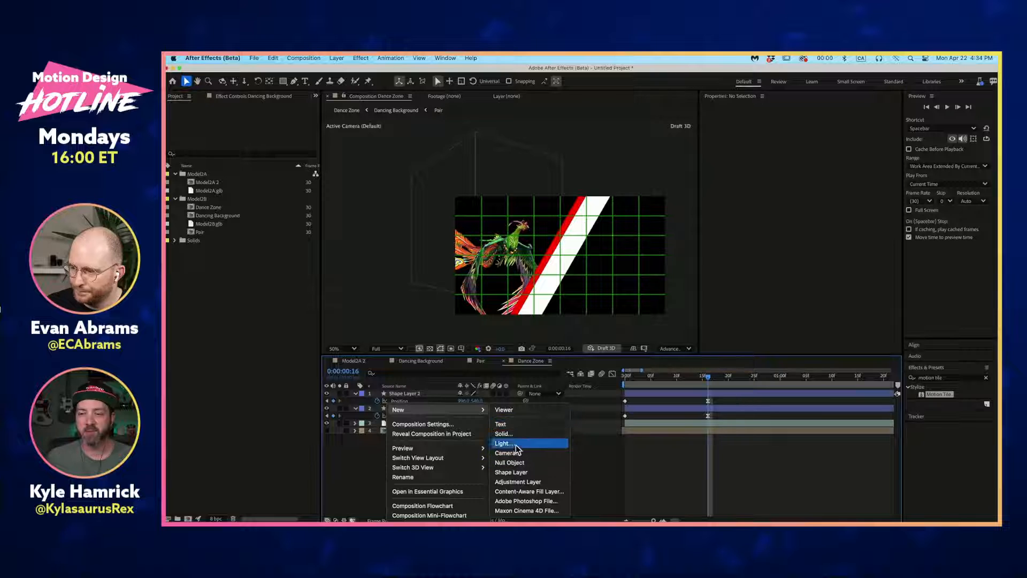
click(522, 433)
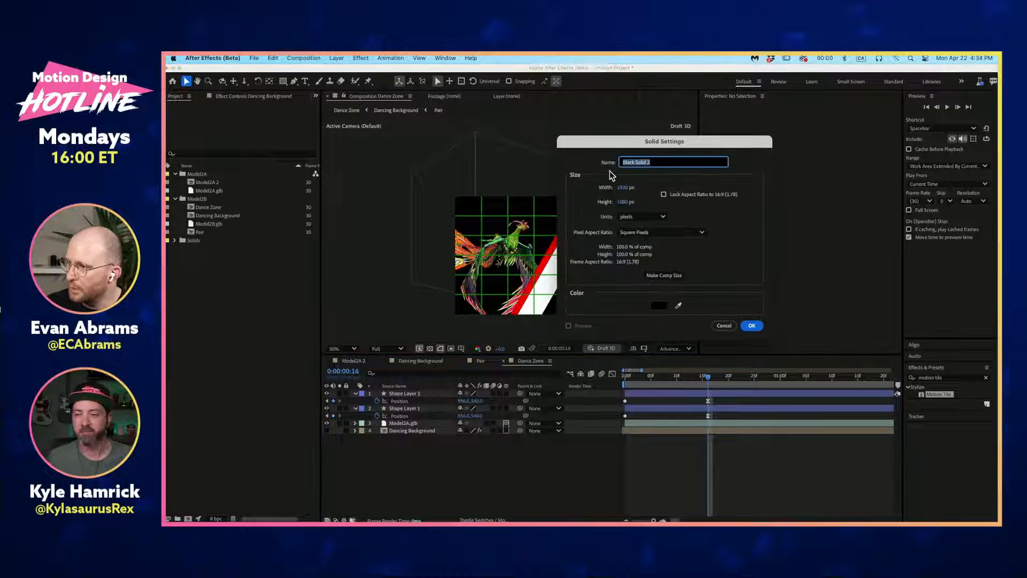
click(752, 325)
Step: Draw a closed four-point Pen mask on the black solid covering the composition's left half, with a slanted right edge
click(293, 81)
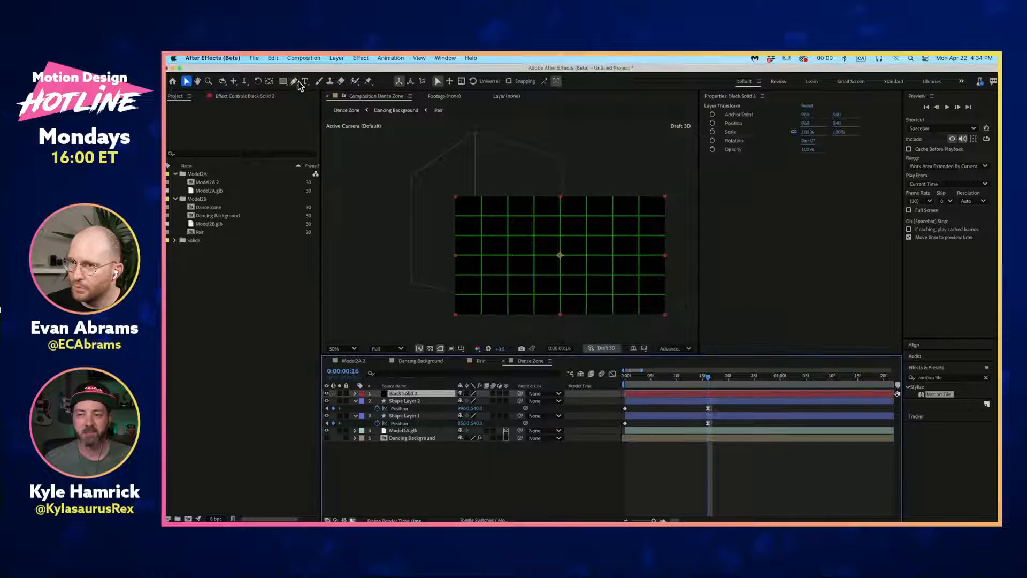
click(437, 187)
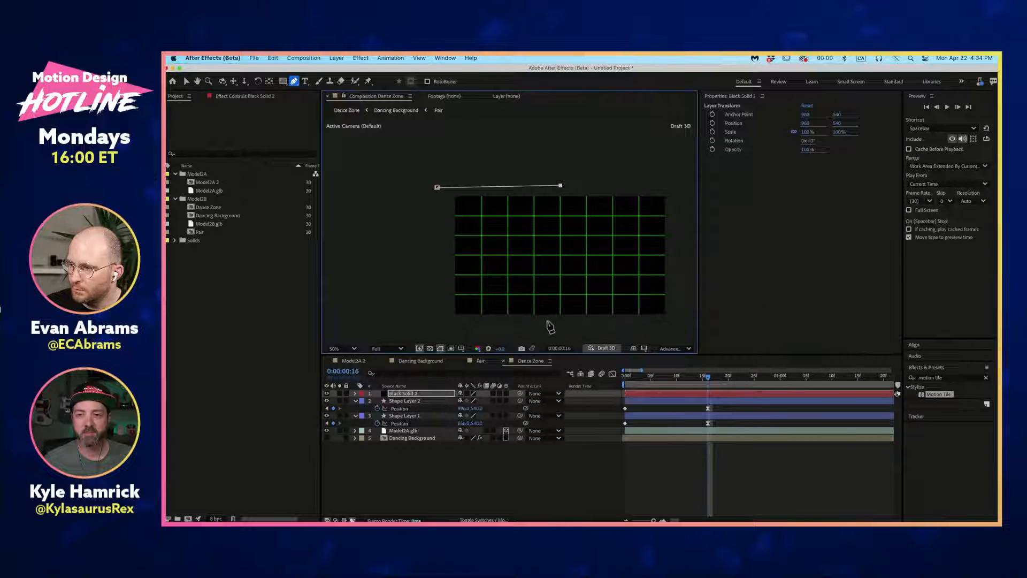
click(438, 187)
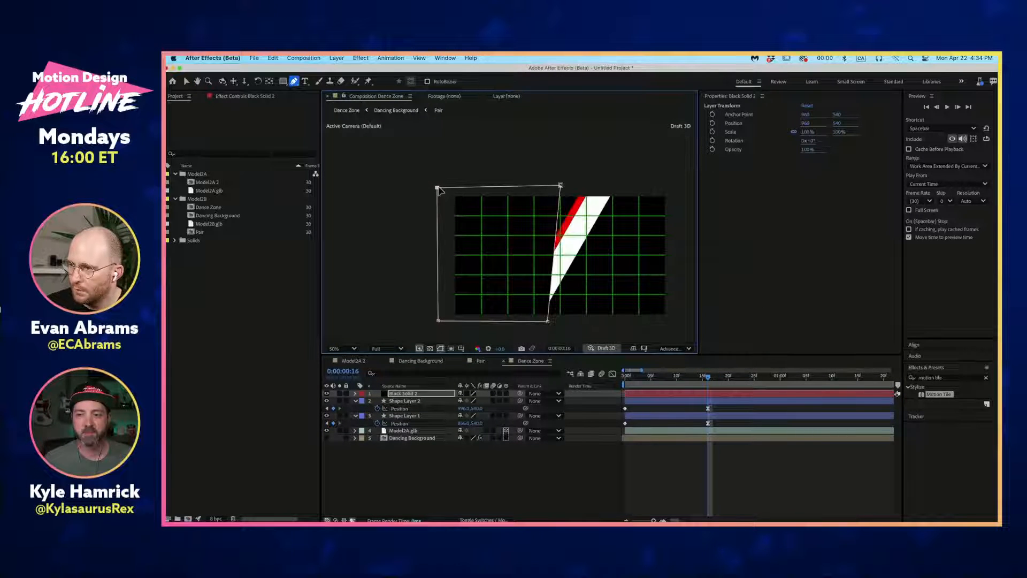
Step: Reshape the black solid's mask so its slanted edge runs along the white stripe and fully covers the red stripe
drag(561, 186, 581, 185)
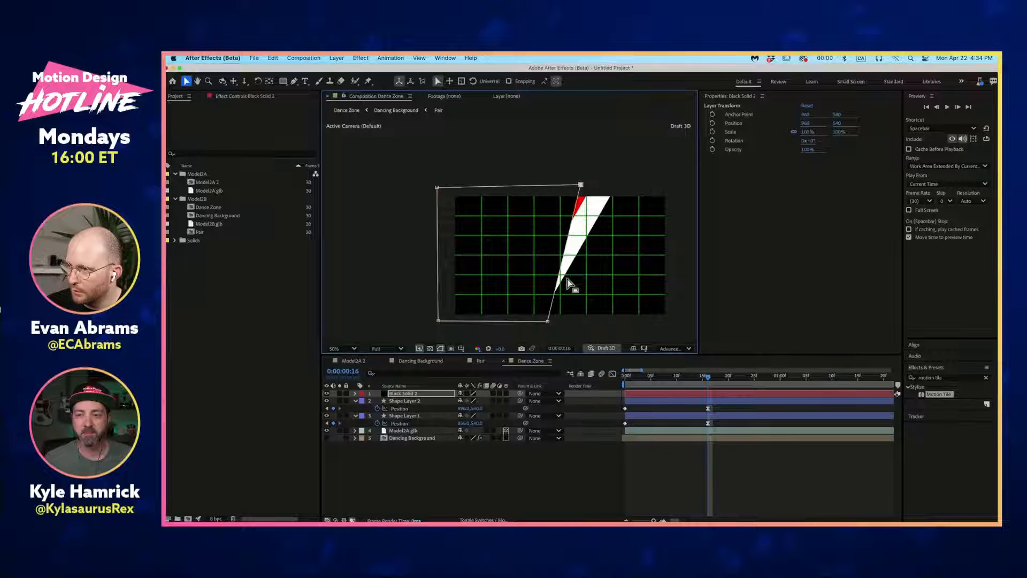
drag(548, 321, 524, 323)
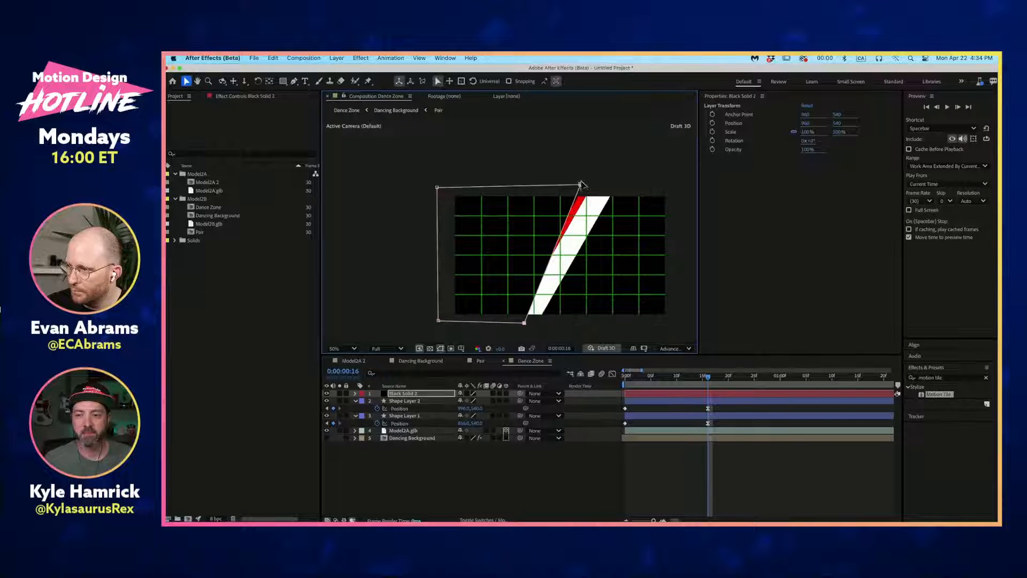
drag(582, 185, 598, 187)
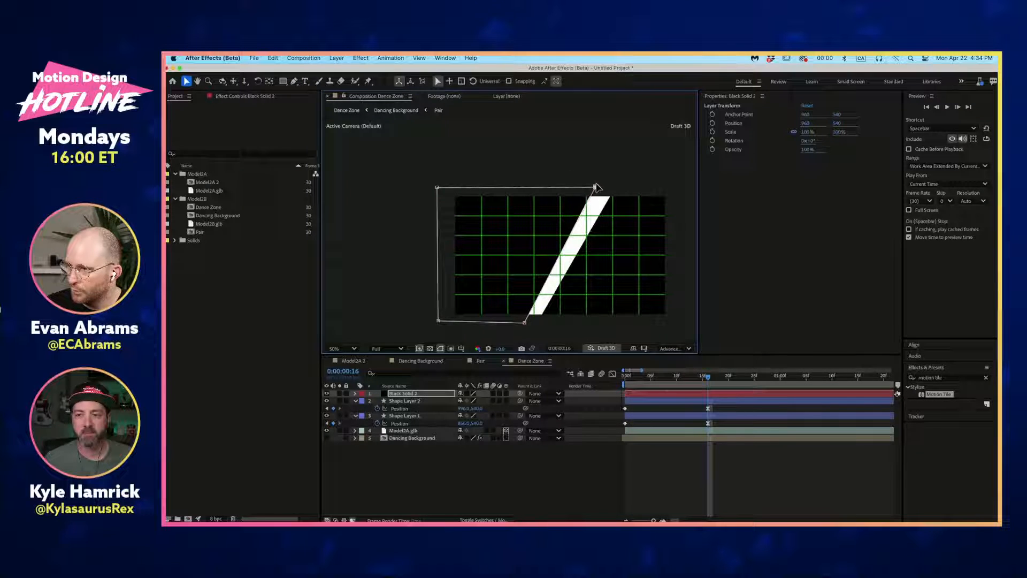
Step: Show the layer mode and track matte columns, and pre-compose the Model2A.glb layer as Phoenix, moving all attributes
click(483, 519)
click(403, 431)
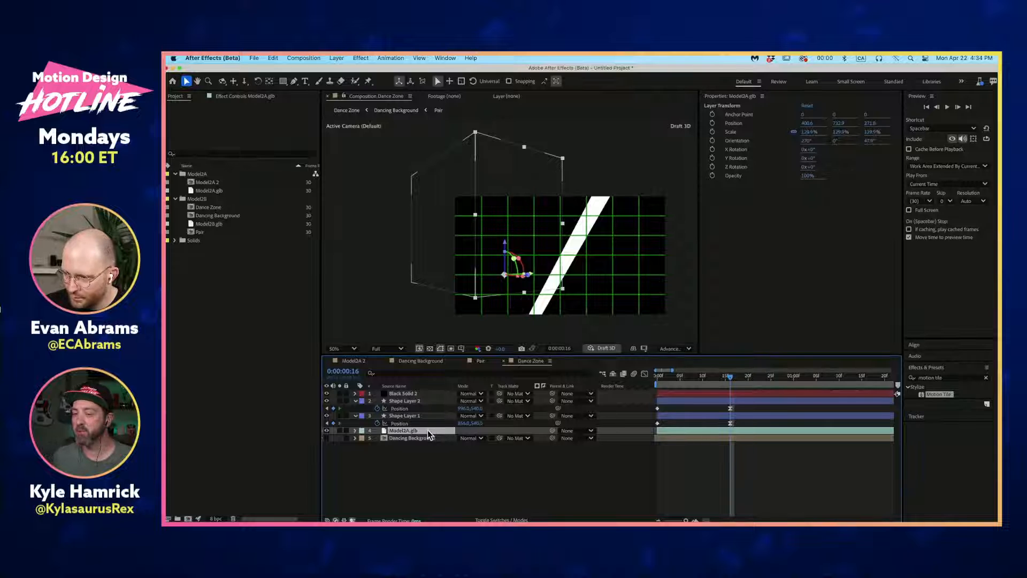
key(super+shift+c)
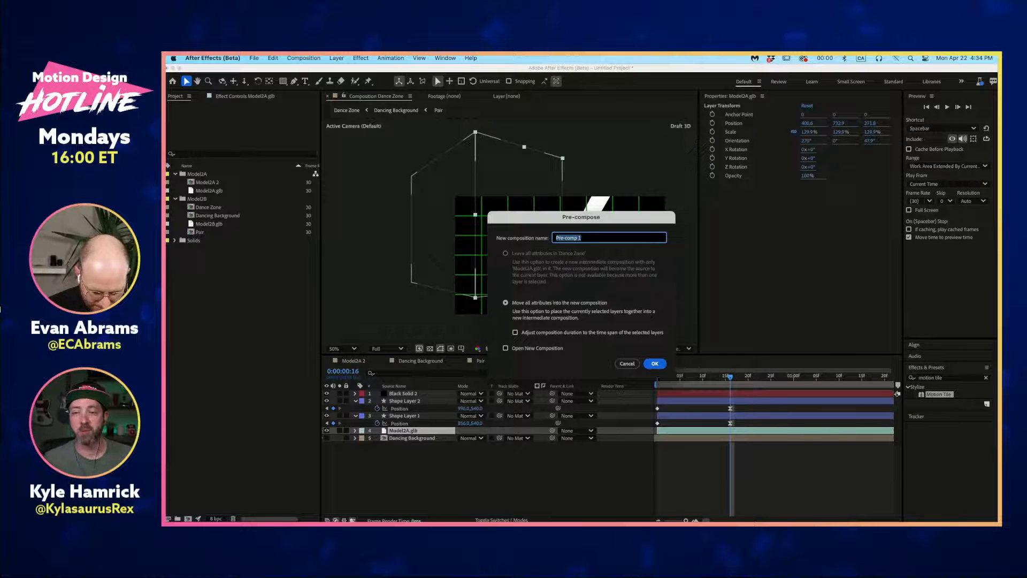
text(P)
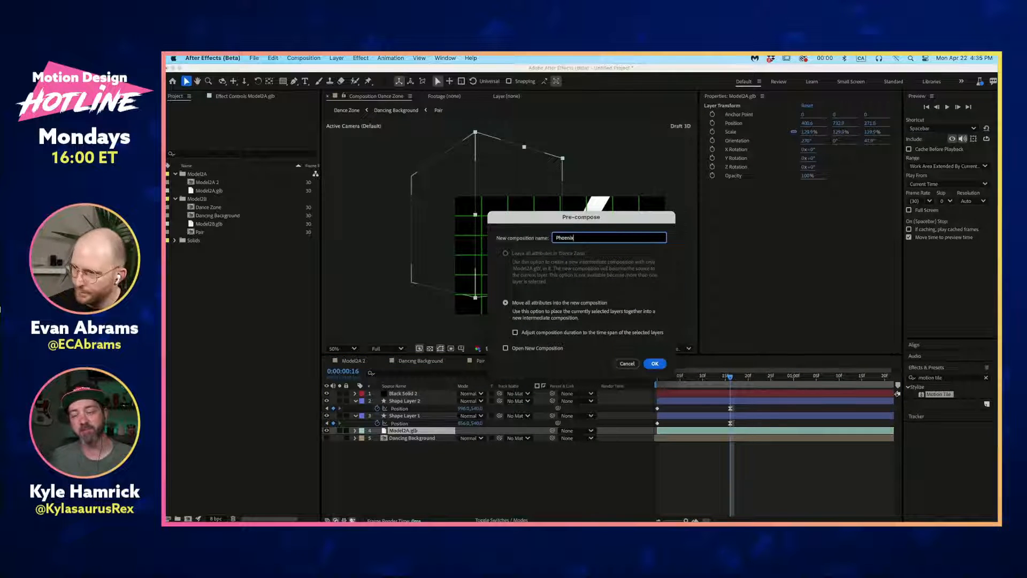
text(hoenix)
key(Return)
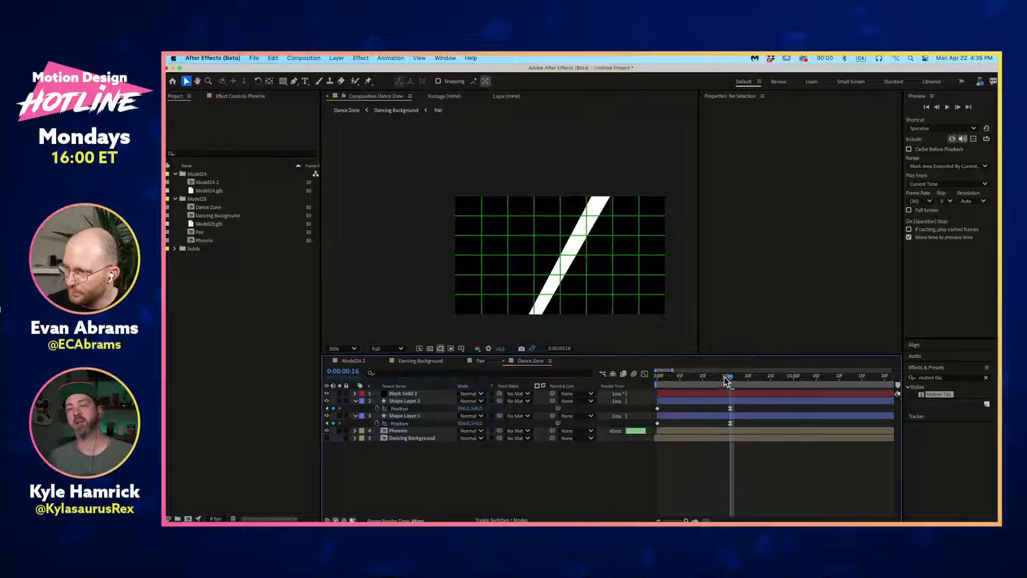
Step: Set the masked Black Solid 2 as the track matte of the Phoenix layer
mouse_move(724, 377)
mouse_down()
mouse_move(668, 380)
mouse_move(731, 377)
mouse_up()
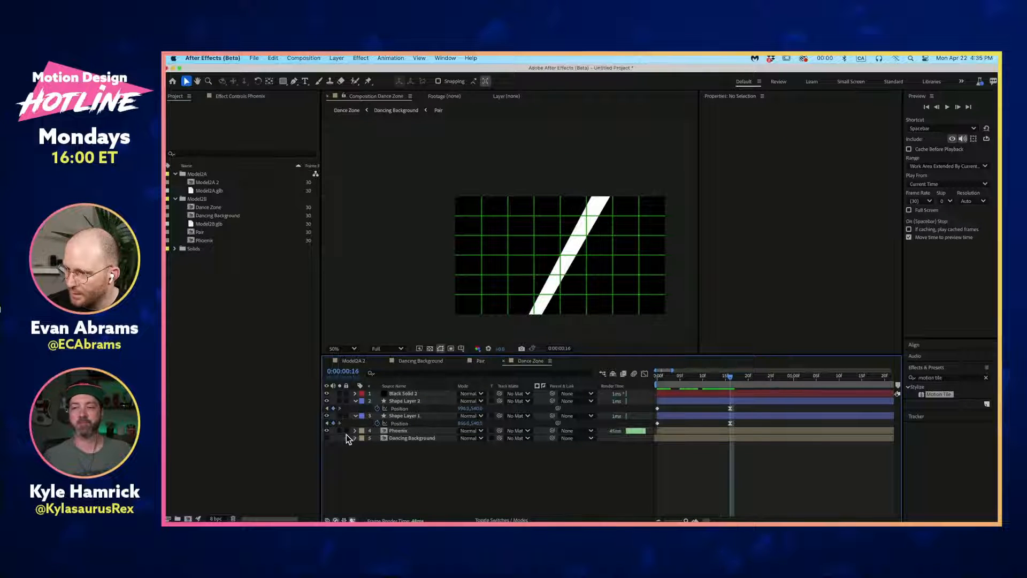
click(439, 423)
click(399, 431)
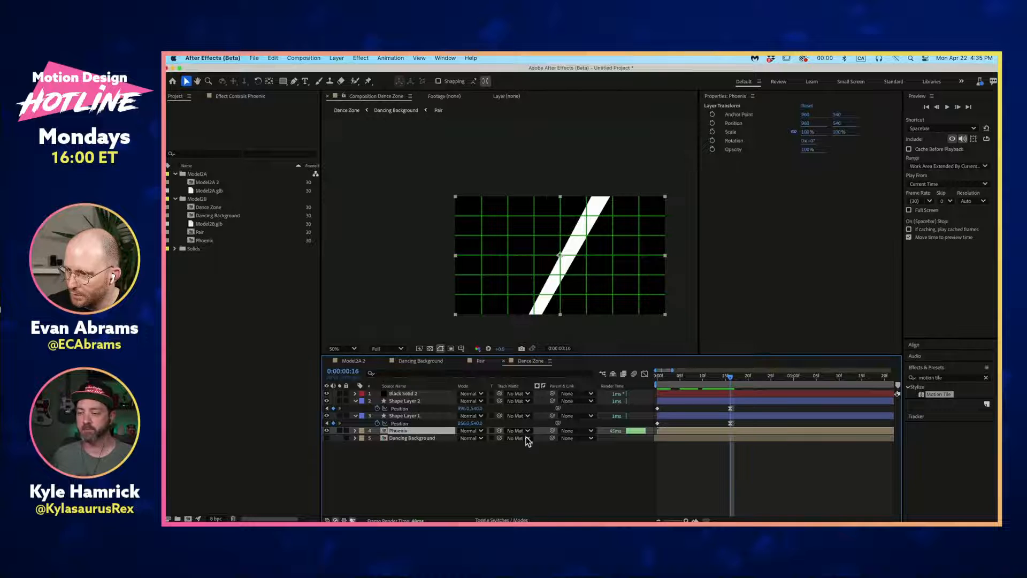
drag(499, 430, 423, 396)
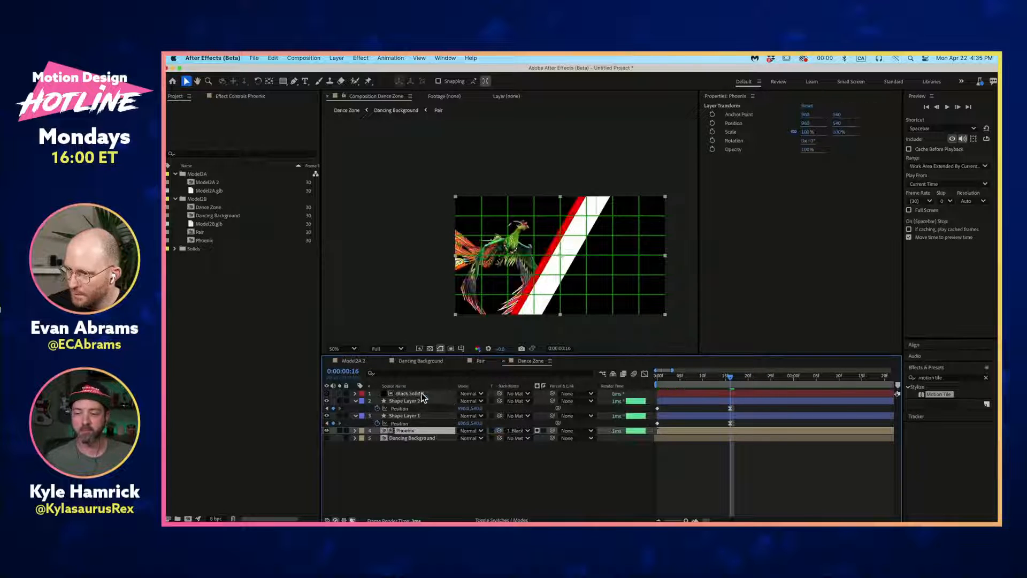
Step: Preview the Dance Zone animation with the matted phoenix, and return to 0:00:00:16
click(675, 488)
key(space)
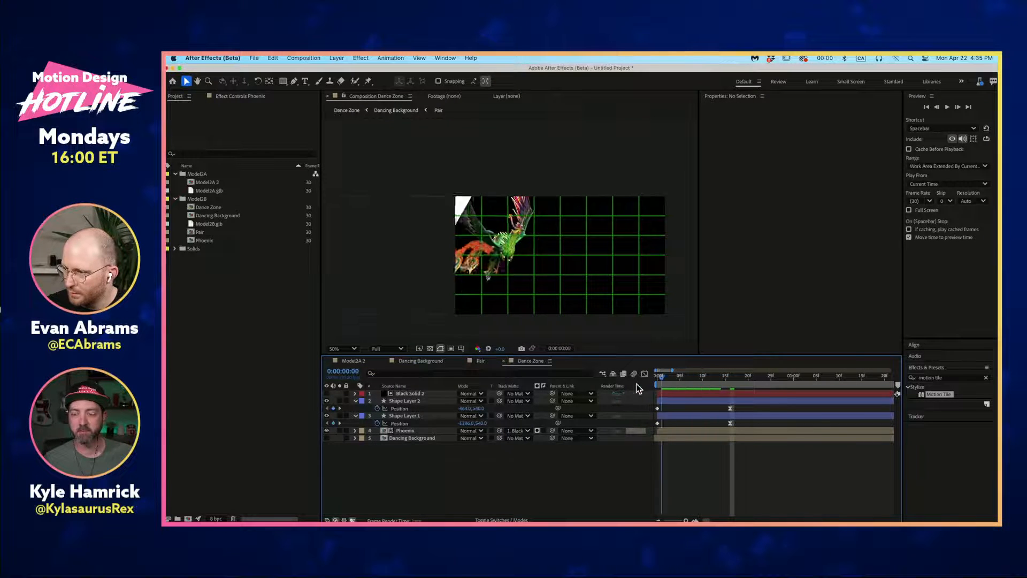
click(731, 374)
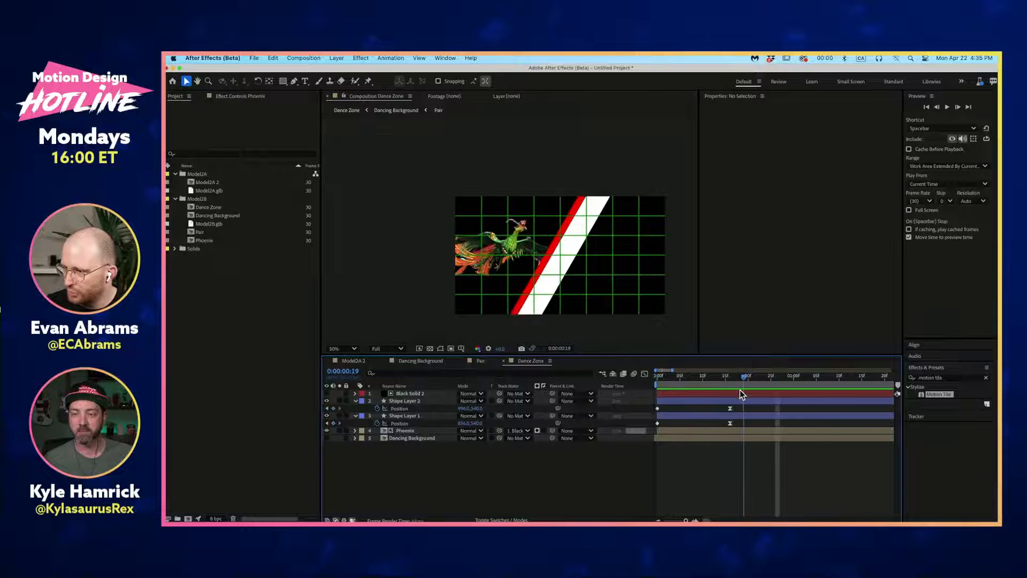
Step: Open the Phoenix composition, reveal the model's position and rotation properties, and add a Position keyframe at 0:00:00:16
click(741, 431)
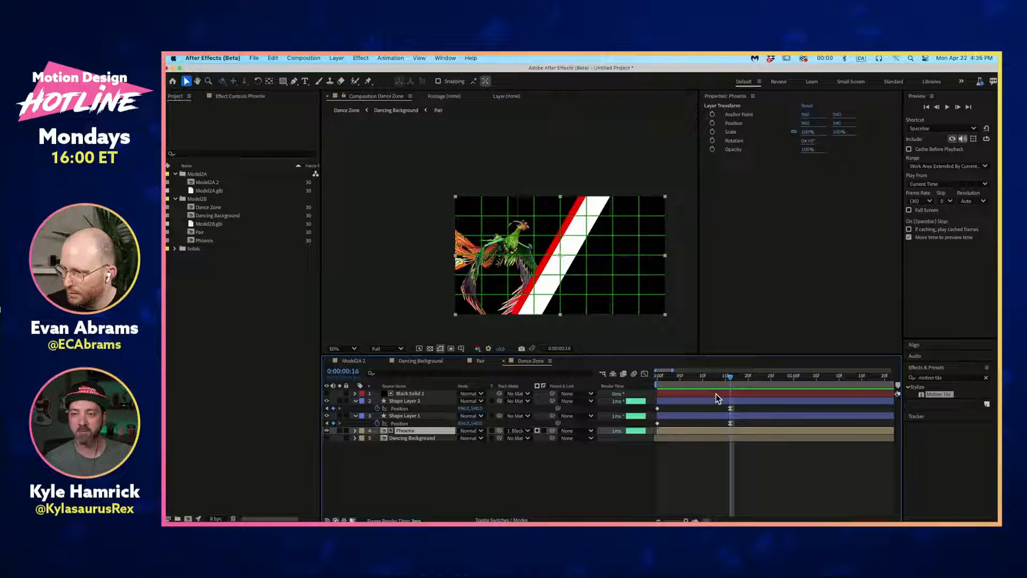
double_click(733, 432)
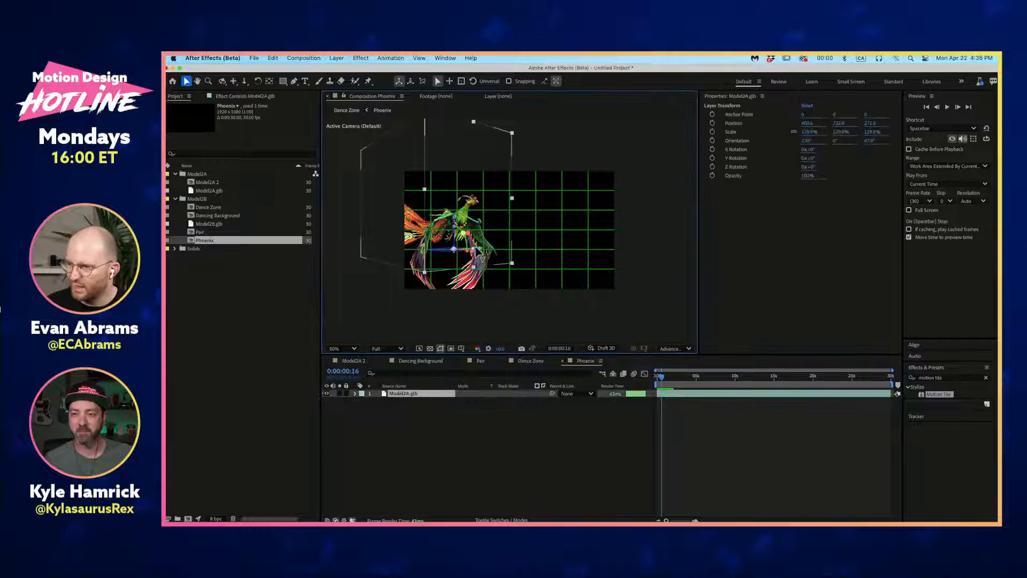
key(p)
key(shift+r)
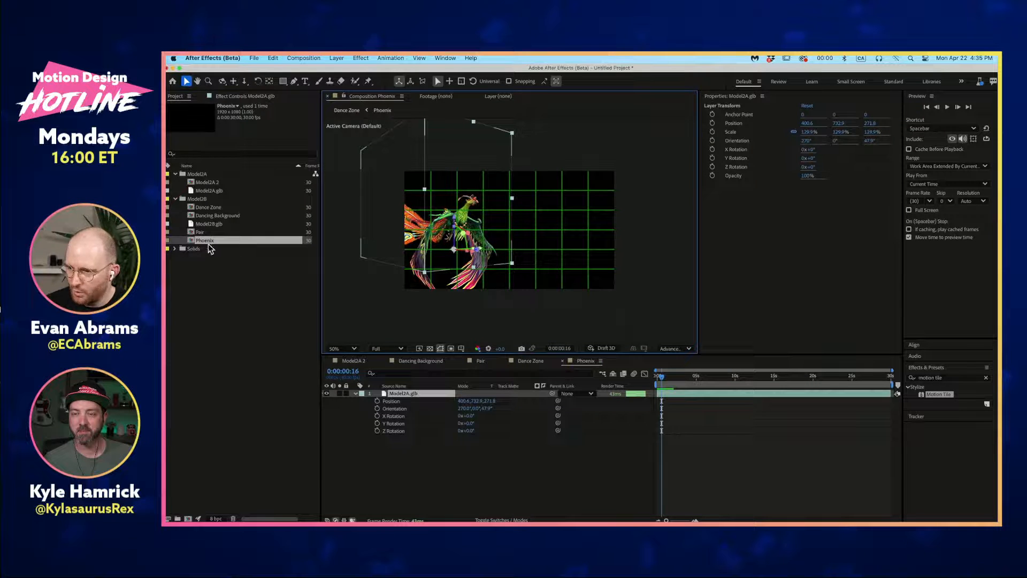
click(377, 401)
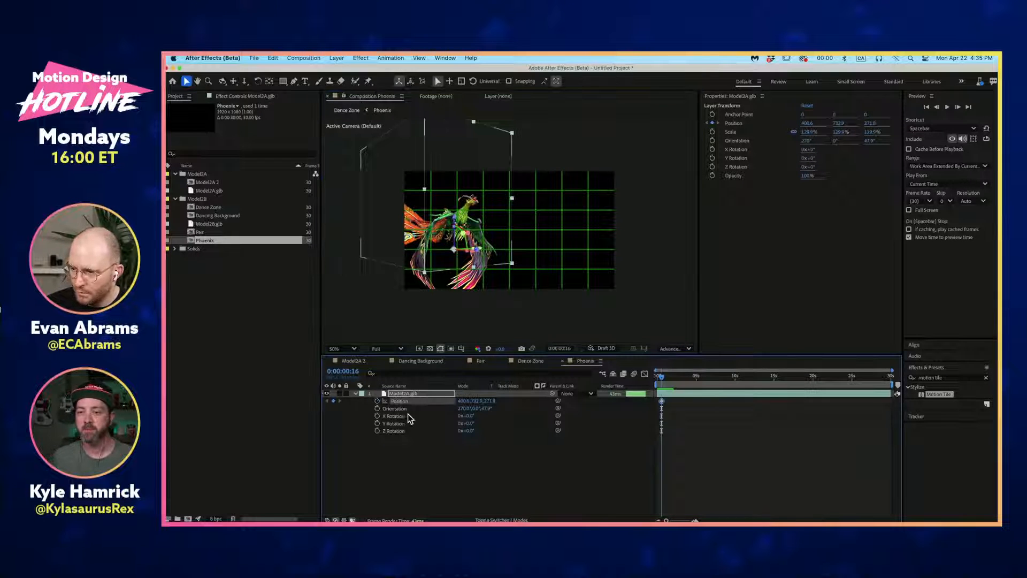
Step: Test the model's X Rotation, undo the change, and add a Y Rotation keyframe at 0:00:00:16
drag(470, 416, 472, 417)
key(super+z)
click(378, 424)
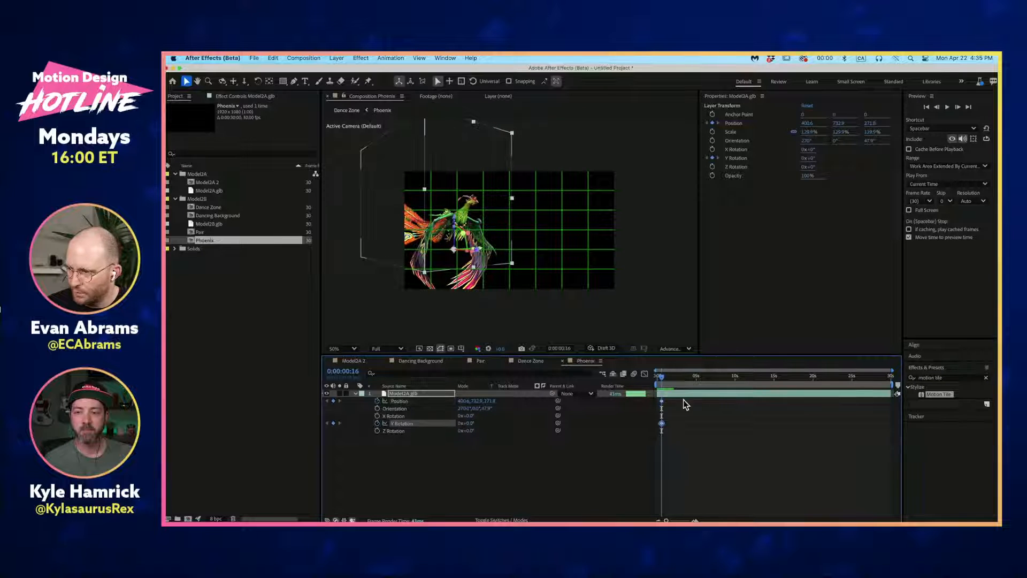
Step: Try rotating the model around its Y and Z axes at the composition's first frame, undoing each test
drag(684, 401, 660, 433)
scroll(683, 436, up, 3)
key(Home)
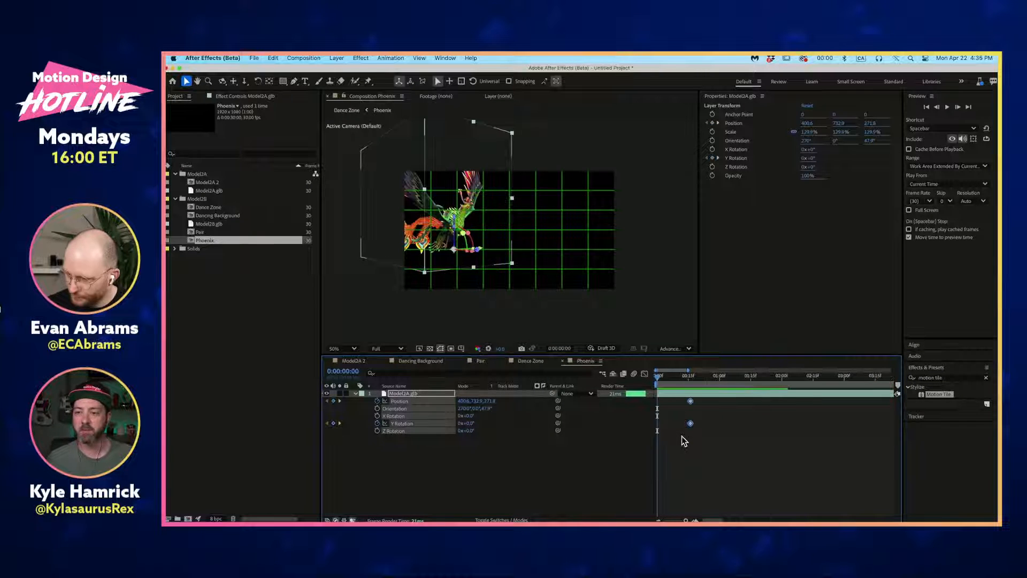
click(681, 435)
drag(469, 424, 501, 421)
key(super+z)
key(super+z)
key(super+z)
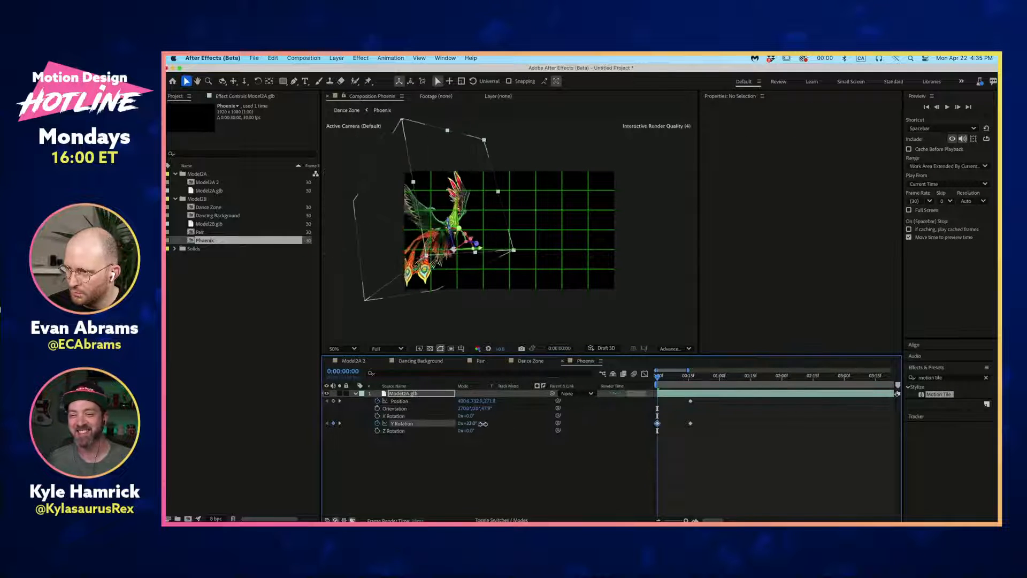
key(super+z)
drag(471, 432, 495, 430)
key(super+z)
Step: Animate Z Rotation instead of Y Rotation, and at the first frame set it to -79° and move the model left out of frame
click(378, 423)
click(377, 431)
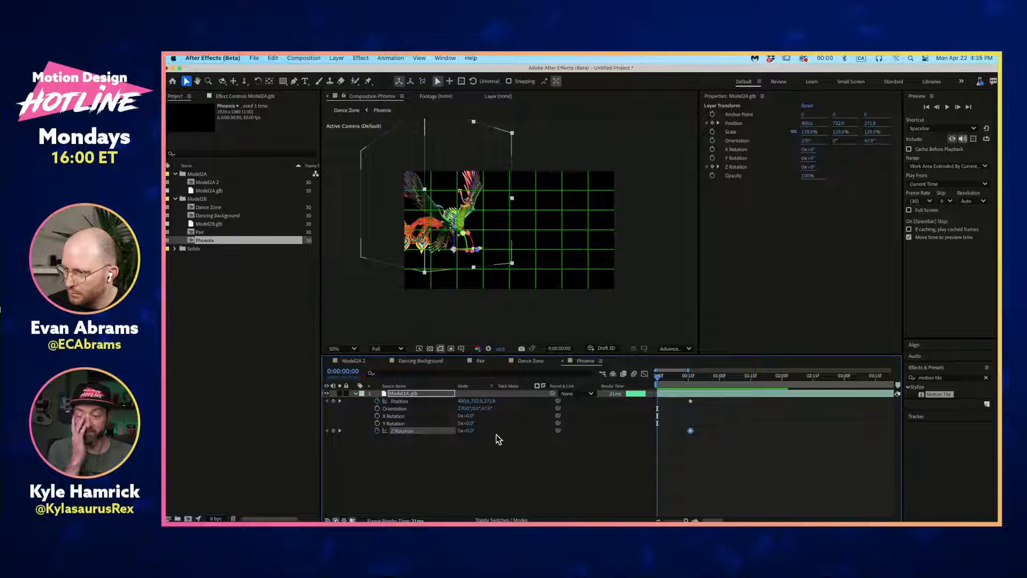
mouse_move(466, 431)
mouse_down()
mouse_move(438, 431)
mouse_move(472, 434)
mouse_move(465, 440)
mouse_up()
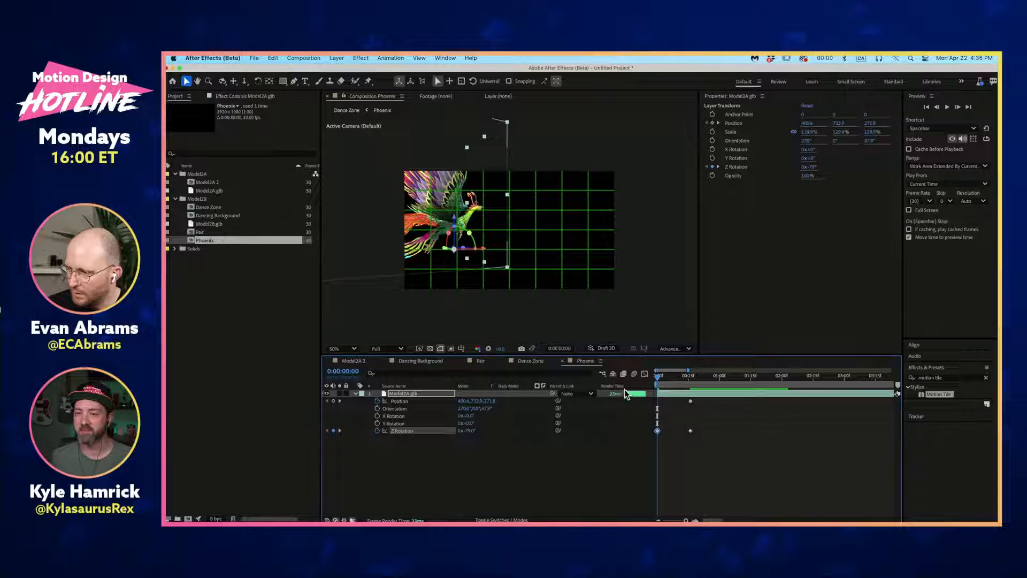
drag(459, 209, 362, 212)
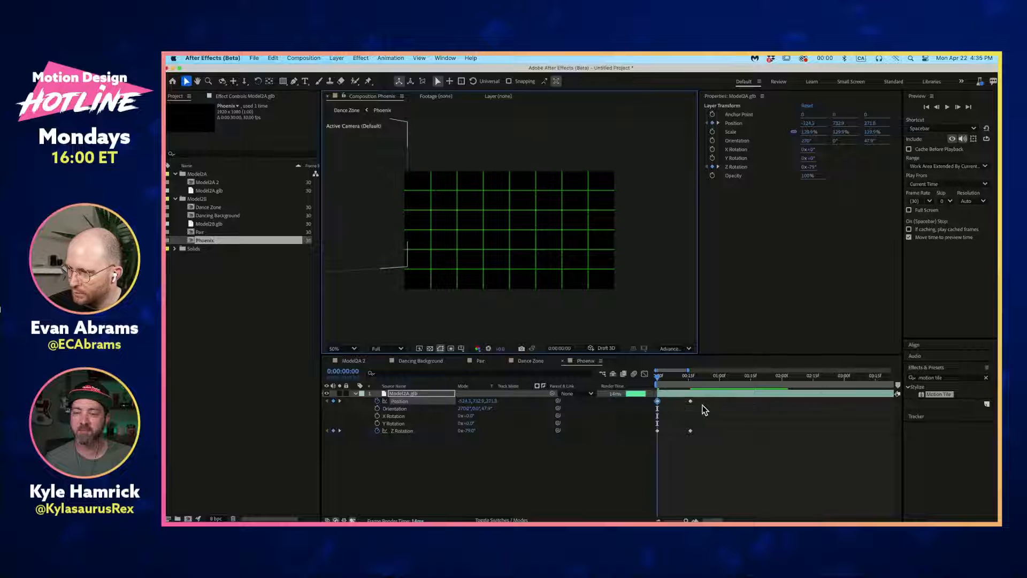
Step: Apply Easy Ease to the Position and Z Rotation keyframes, shape the speed curve to peak early and settle slowly, and preview it
drag(701, 395, 669, 445)
click(645, 374)
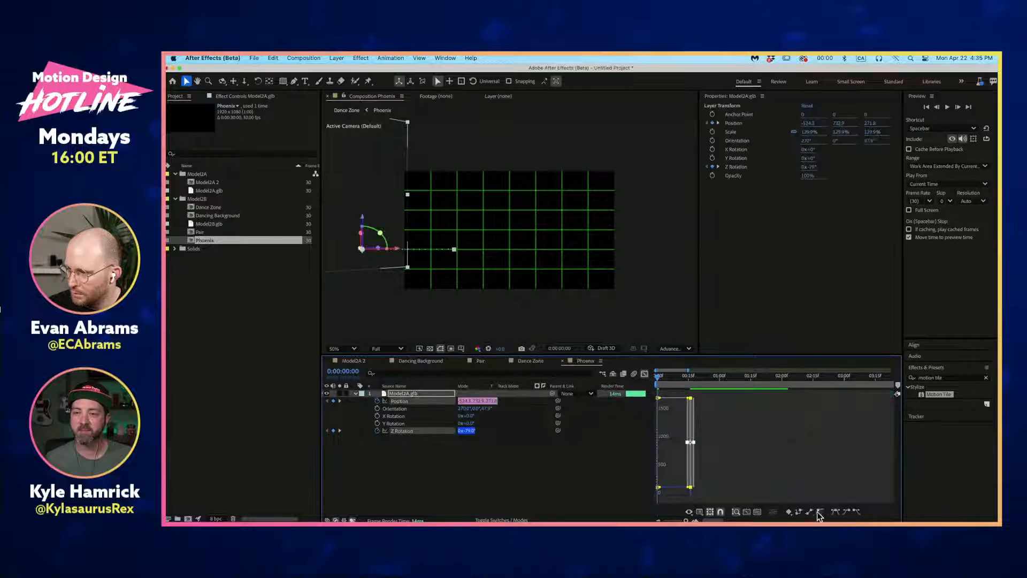
click(838, 511)
drag(705, 498, 652, 497)
key(space)
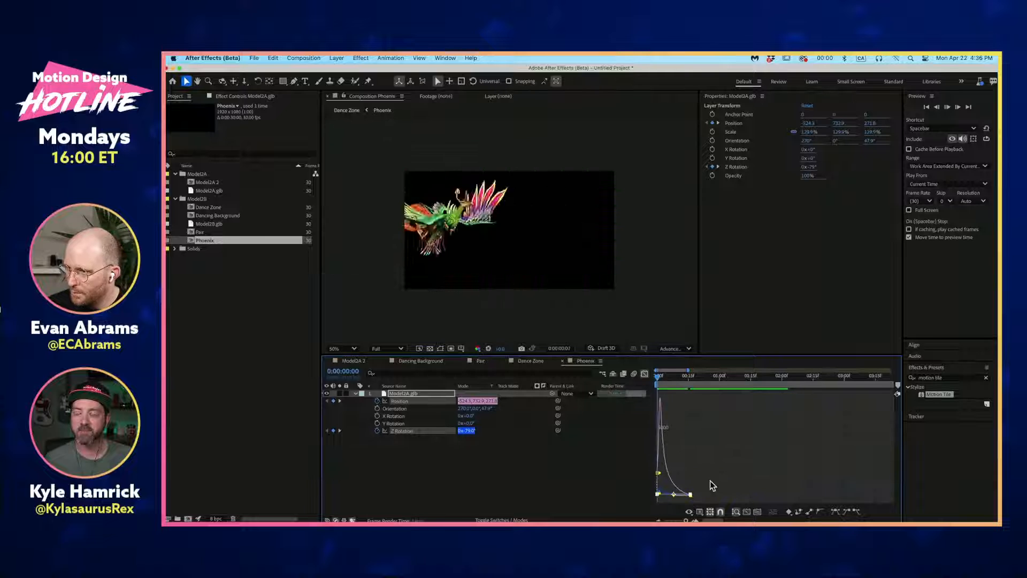
key(space)
Step: Return to the Dance Zone composition and preview the phoenix's entrance with the sliding stripes
drag(679, 381, 627, 388)
key(Tab)
click(637, 421)
key(space)
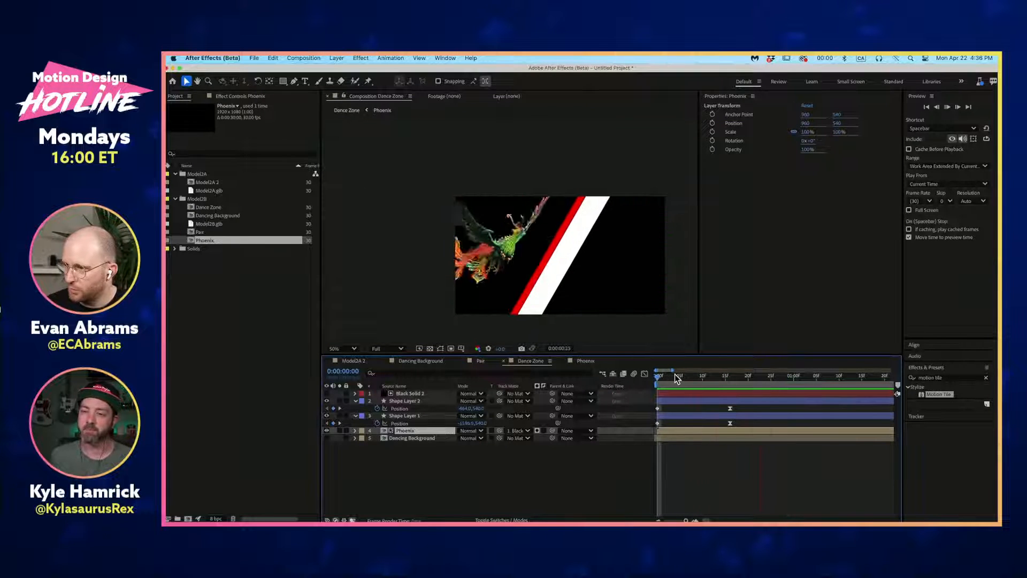
key(space)
key(space)
key(space)
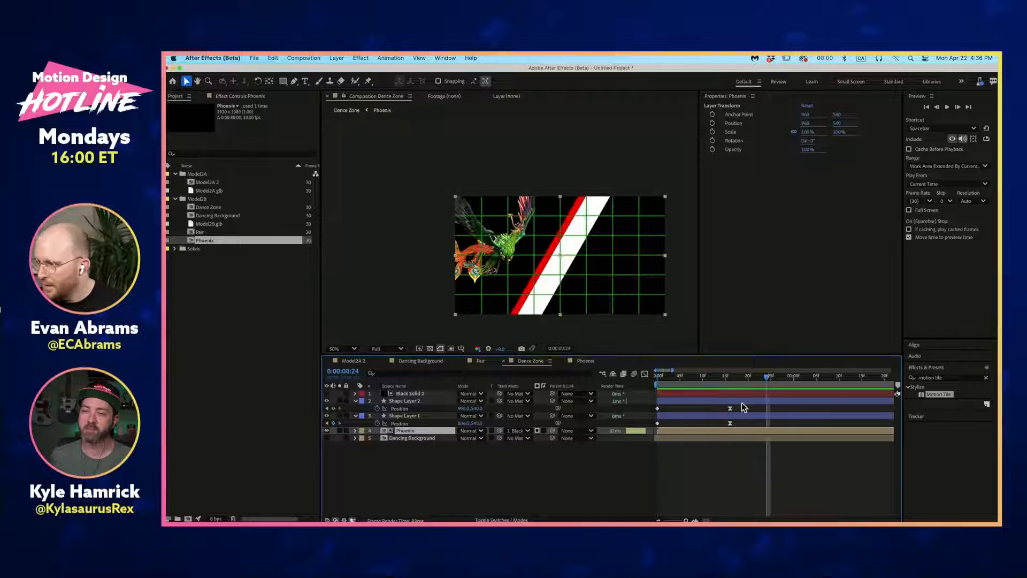
Step: Go to 0:00:00:16, collapse all the layers' properties, and add a null object to the Dance Zone composition
click(731, 377)
key(super+a)
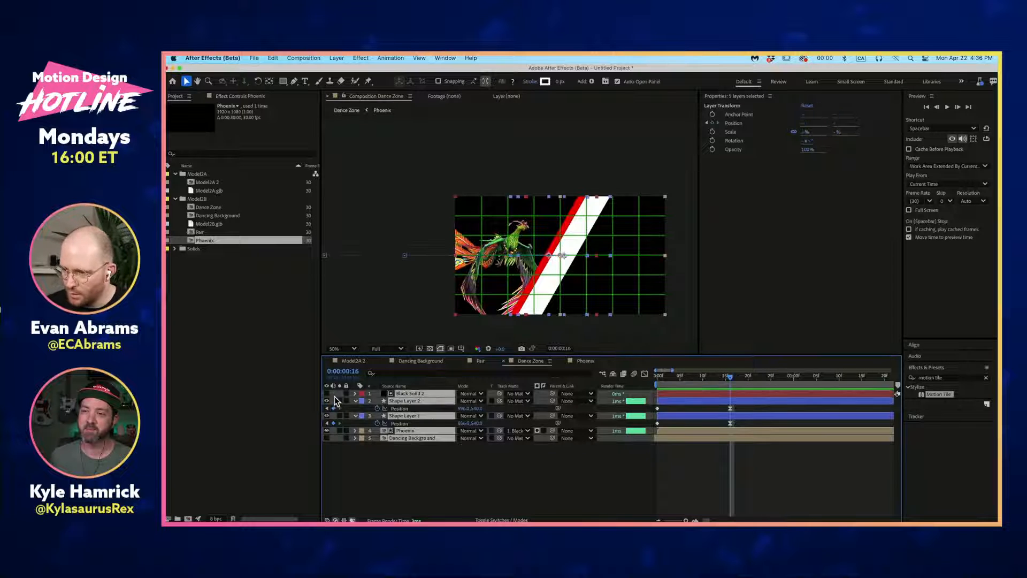
click(355, 402)
right_click(421, 406)
mouse_move(438, 409)
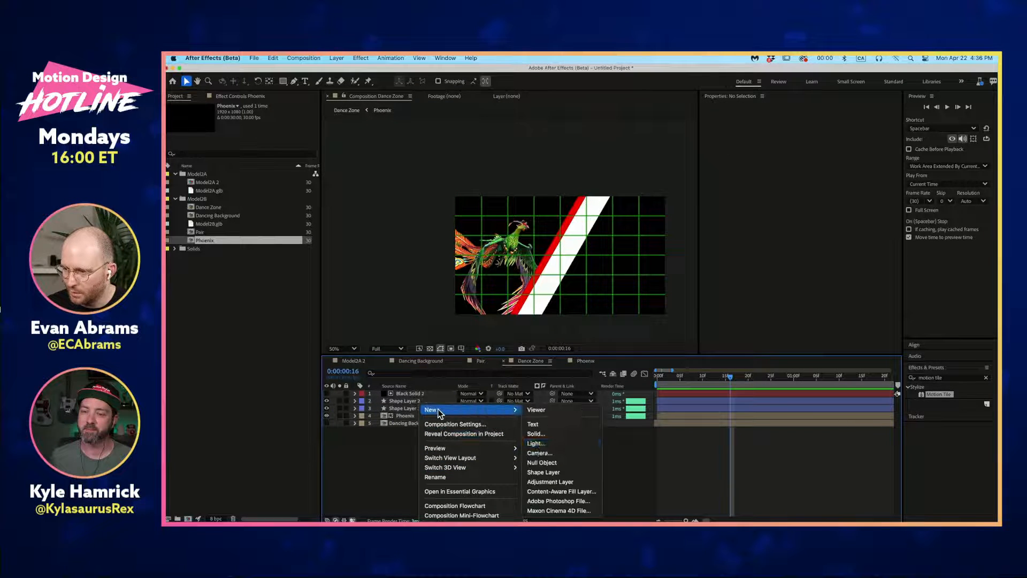
click(543, 462)
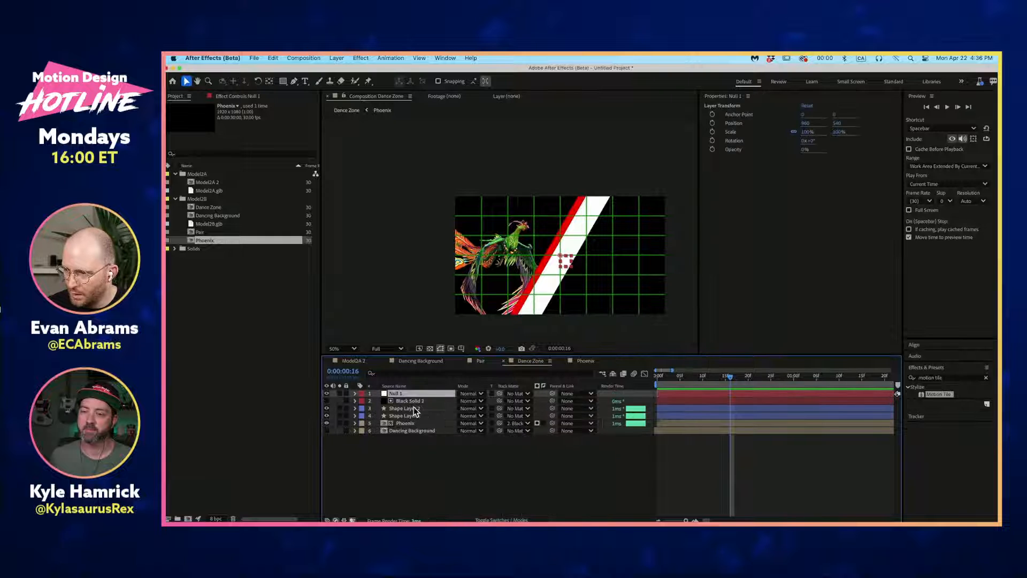
Step: Duplicate the two stripe shape layers, place the copies directly below Null 1, and parent them to it
click(406, 409)
shift+click(416, 417)
key(super+d)
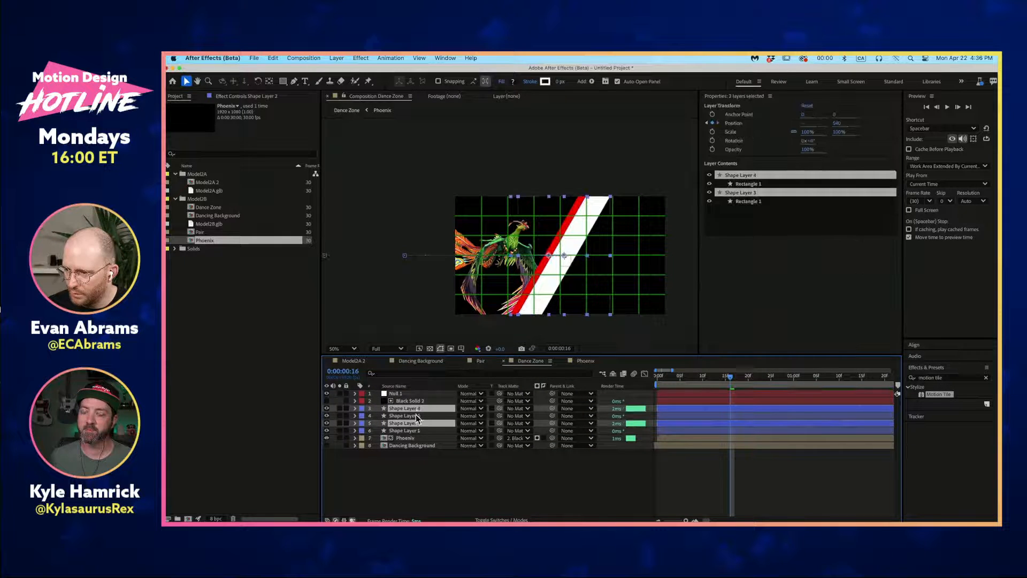
drag(417, 411, 450, 396)
Step: Flip Null 1 horizontally to mirror the duplicated stripes, and delete the null
click(414, 393)
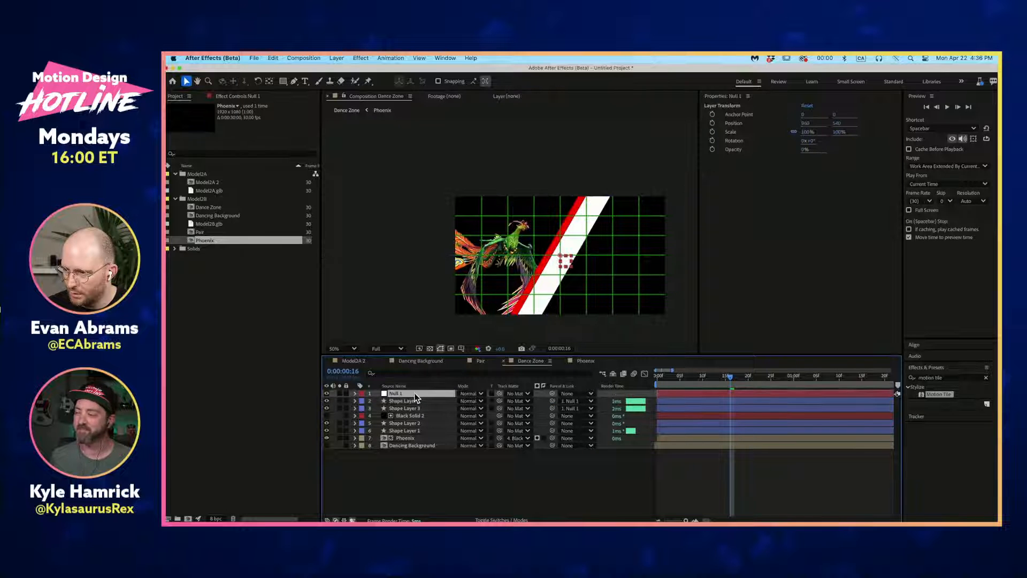
right_click(414, 393)
mouse_move(438, 304)
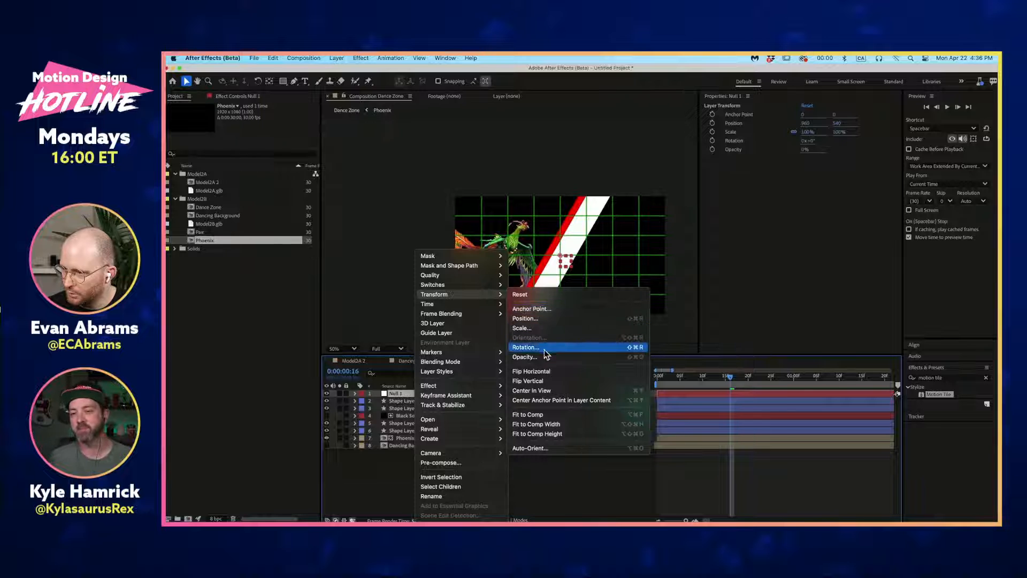
click(547, 372)
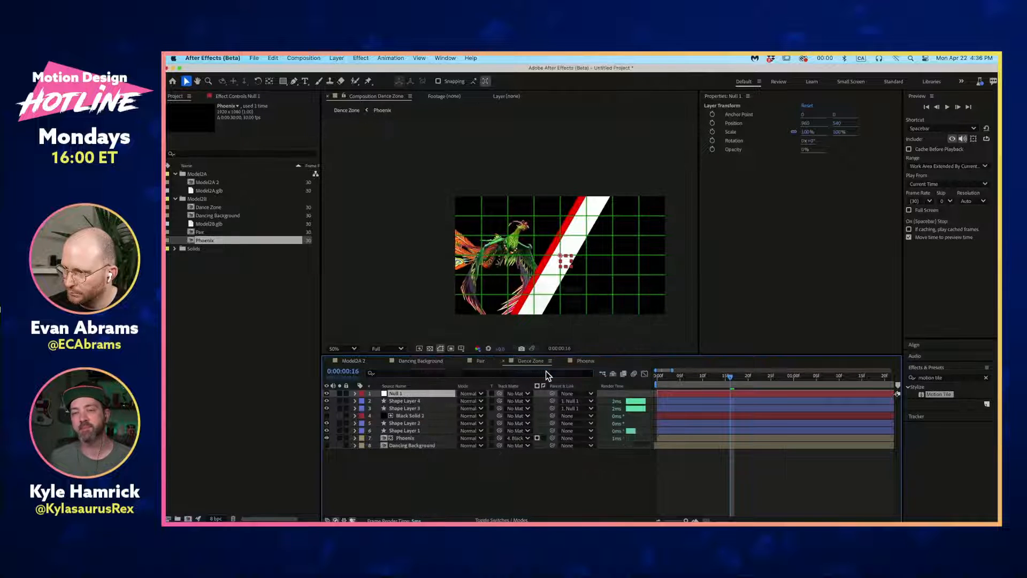
click(628, 471)
click(689, 392)
key(Delete)
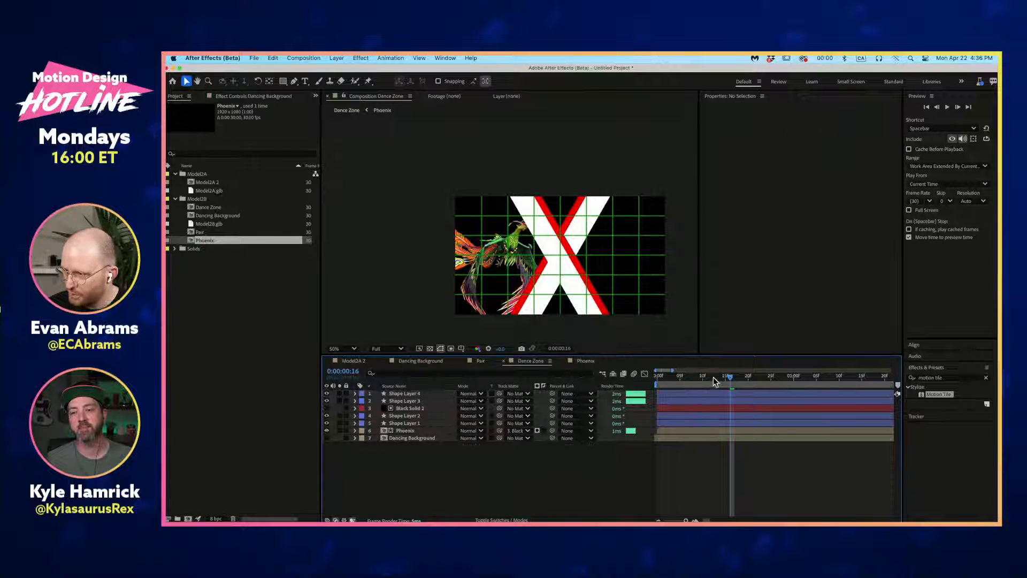
Step: Preview the Dance Zone animation with the original and mirrored stripes together
key(space)
key(super+apostrophe)
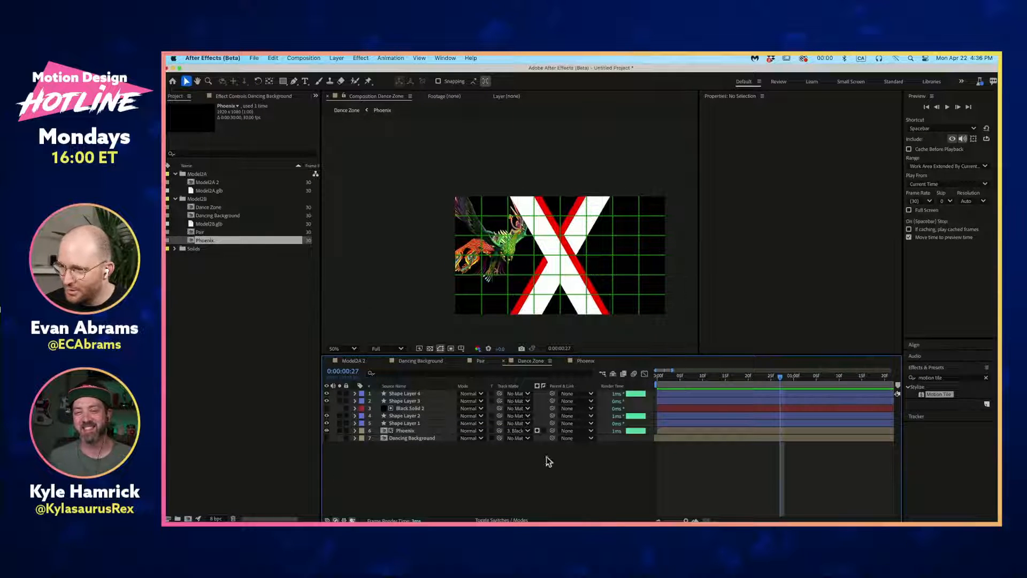
Step: Open the Phoenix composition, collapse the model layer's properties, and switch from the graph editor back to the layer bars
click(694, 437)
click(714, 431)
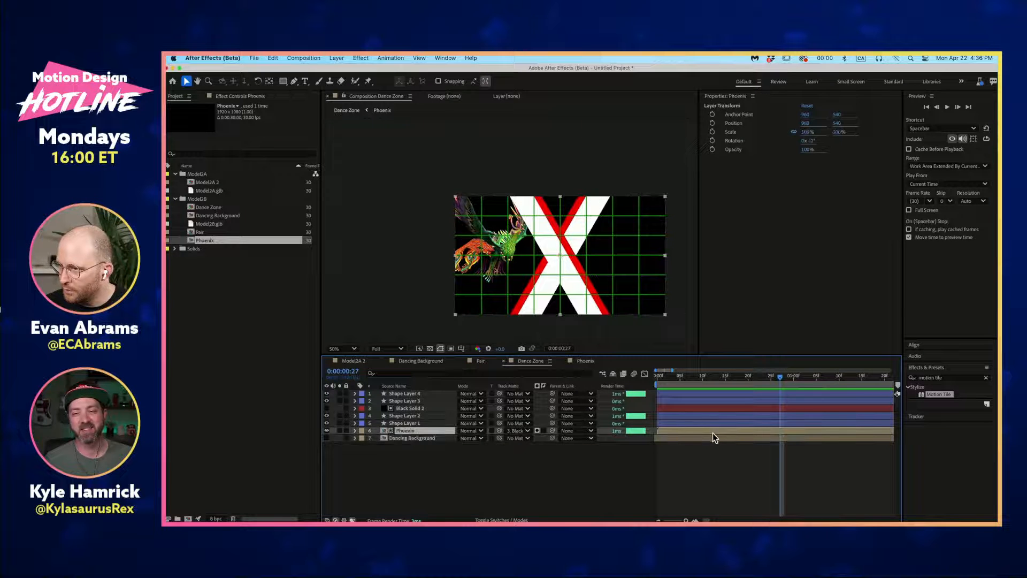
click(700, 474)
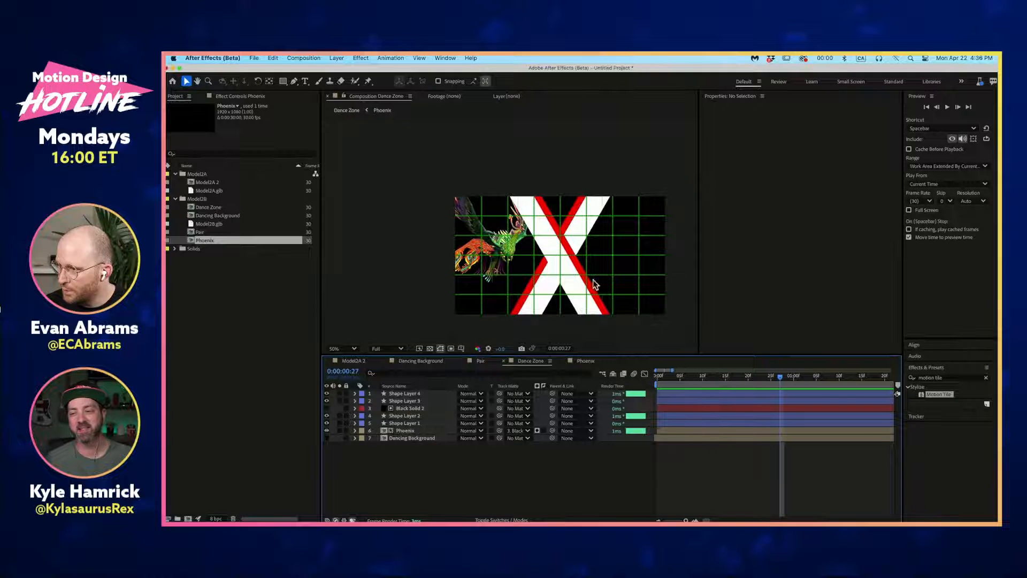
click(688, 431)
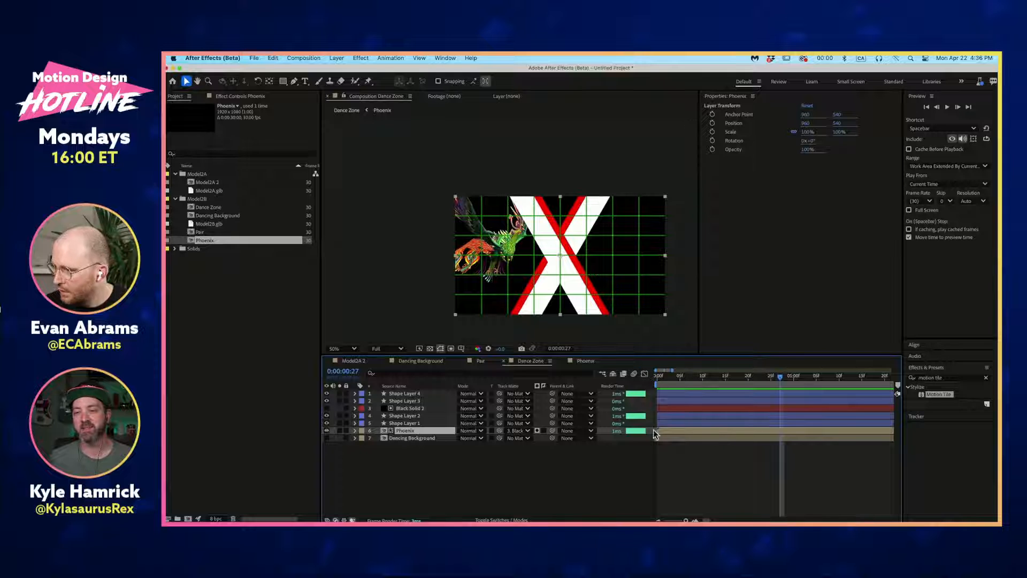
double_click(400, 432)
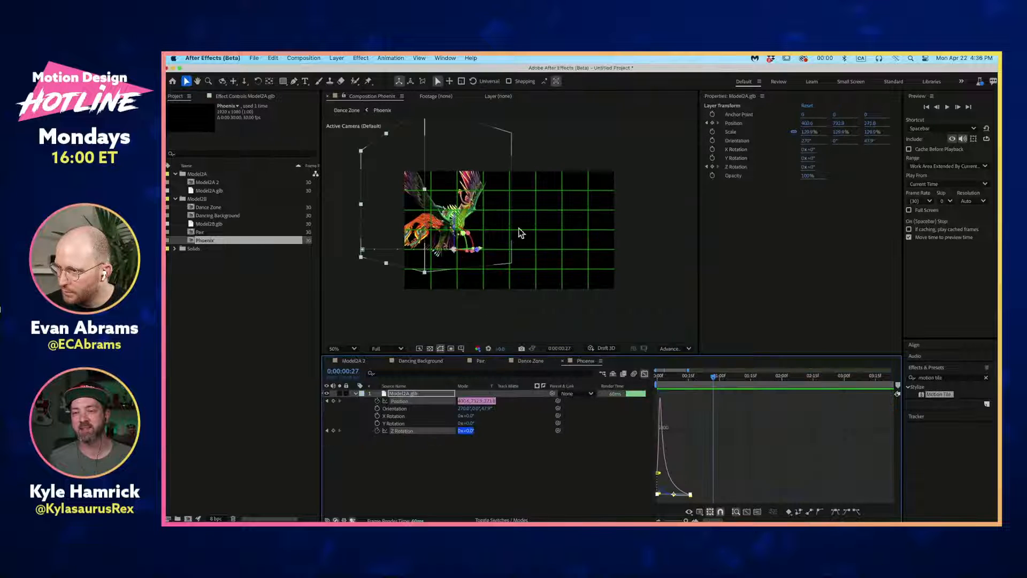
click(461, 184)
key(u)
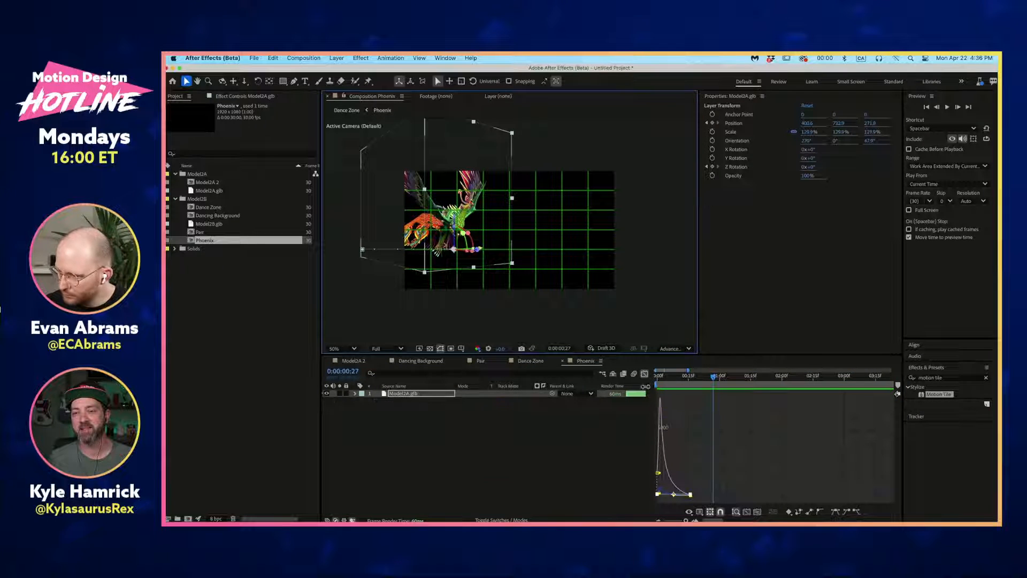
click(647, 377)
click(645, 374)
click(703, 418)
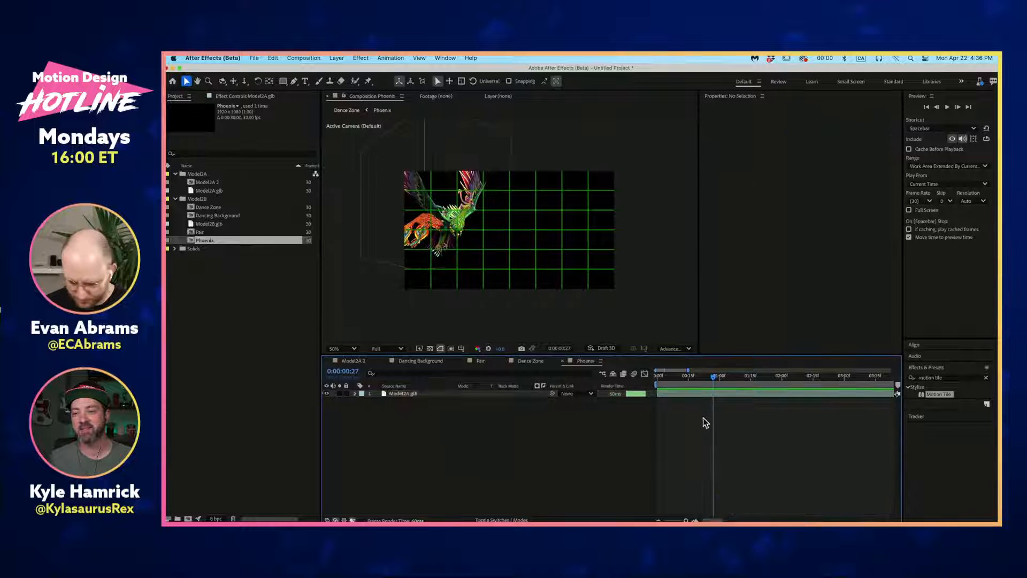
Step: Reveal Model2A.glb's keyframed properties, go to 0:00:00:16, and move the phoenix model down at its ending Position keyframe
key(u)
click(695, 379)
drag(694, 380, 690, 395)
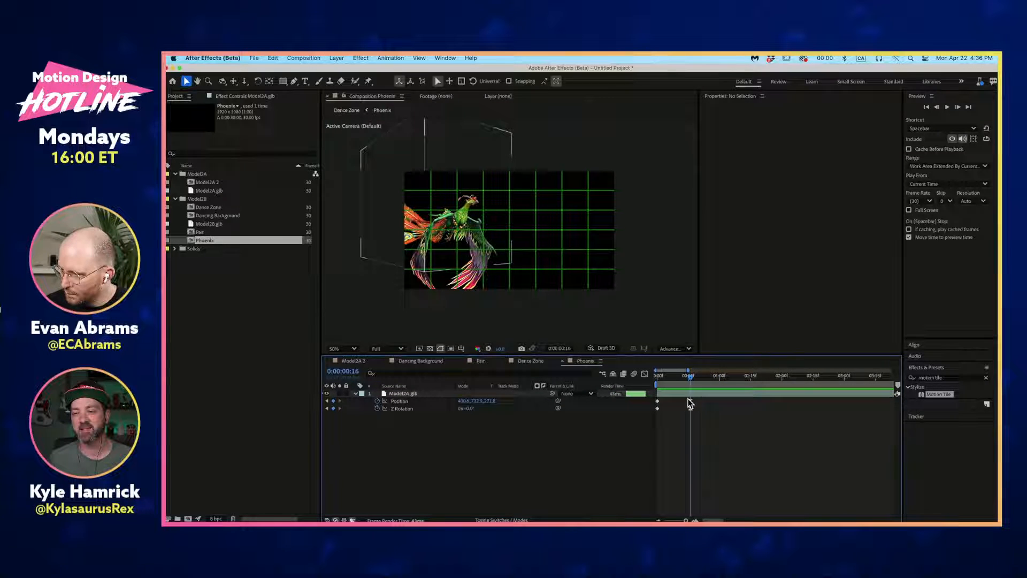
click(417, 401)
drag(467, 204, 470, 290)
Step: Return to the Dance Zone composition and preview the phoenix at its lowered position
key(Tab)
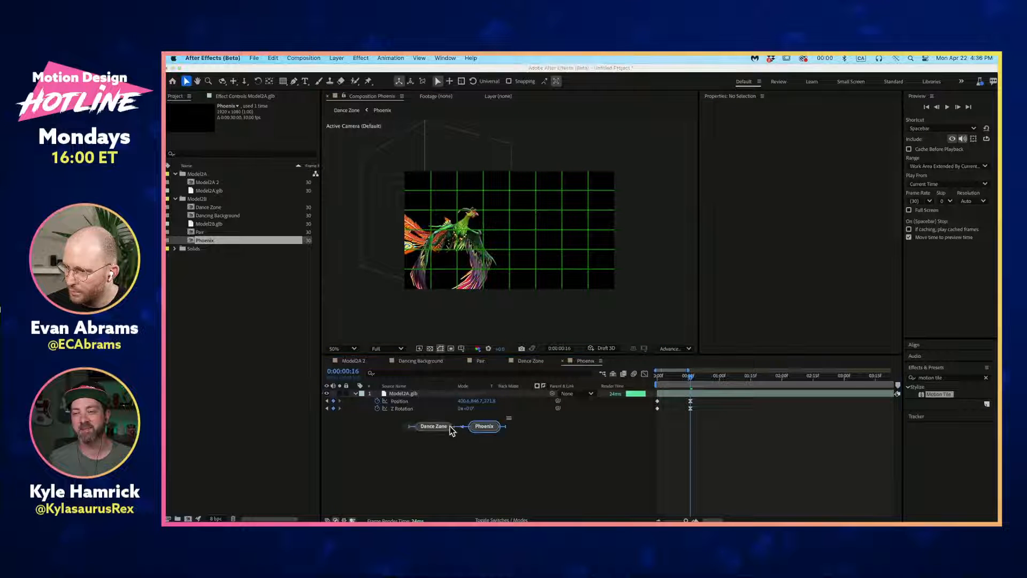
click(448, 425)
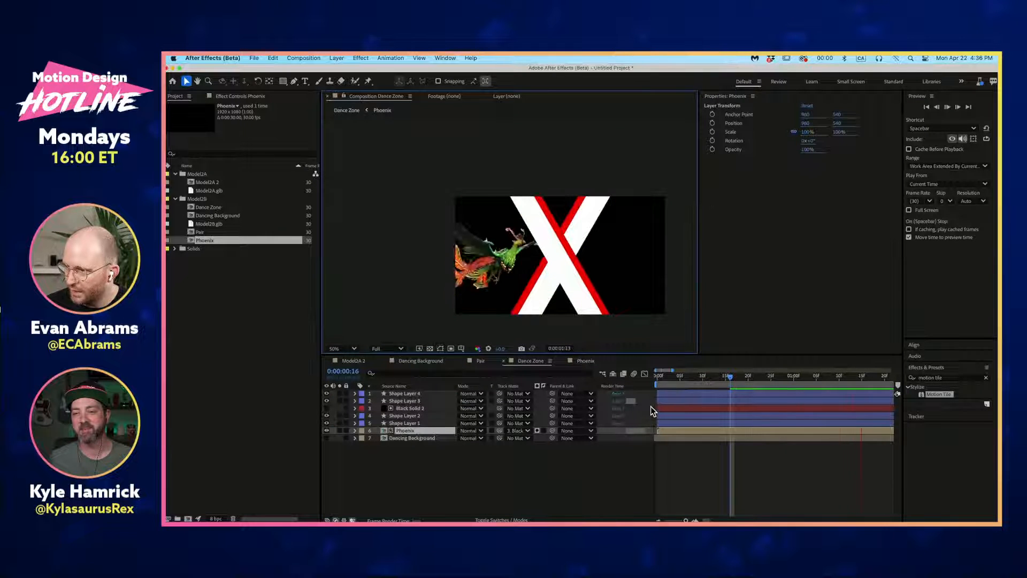
key(space)
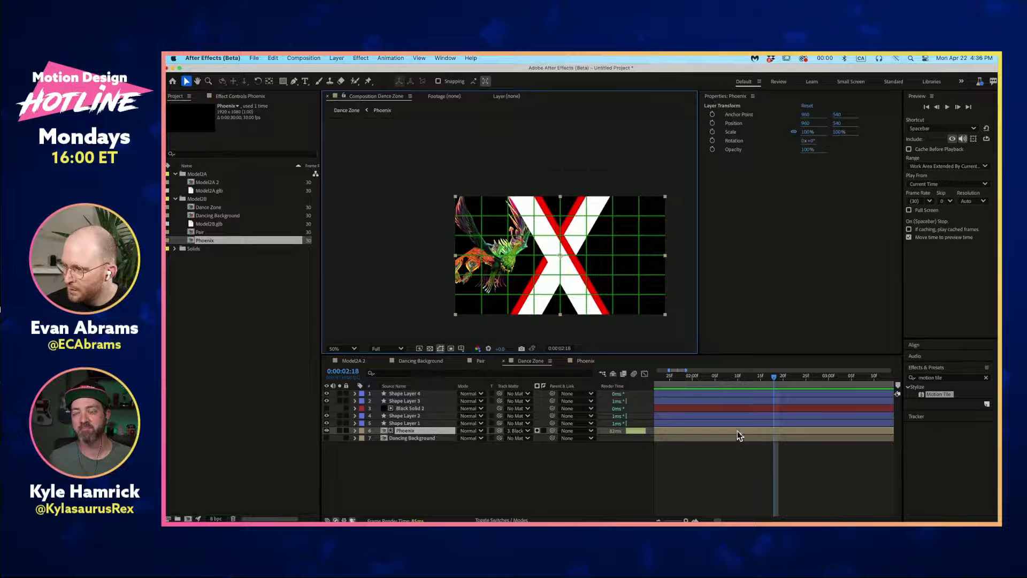
Step: Reopen the Phoenix composition, select Model2A.glb's Position keyframes, and shift the phoenix model slightly left
double_click(738, 431)
click(662, 401)
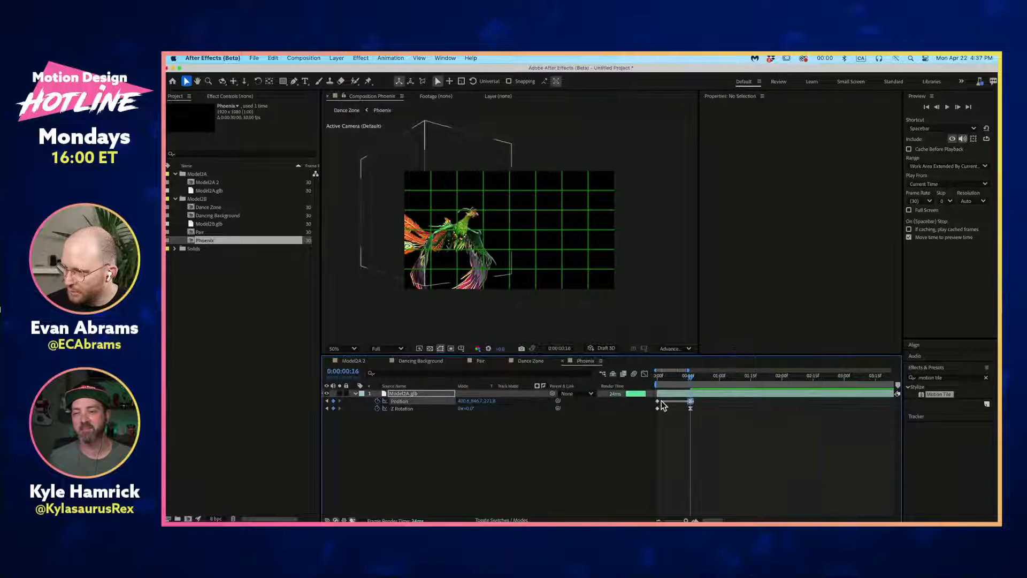
click(680, 393)
drag(495, 244, 485, 249)
click(516, 419)
Step: Go back to the Dance Zone composition and preview the phoenix's adjusted placement beside the stripes
key(Tab)
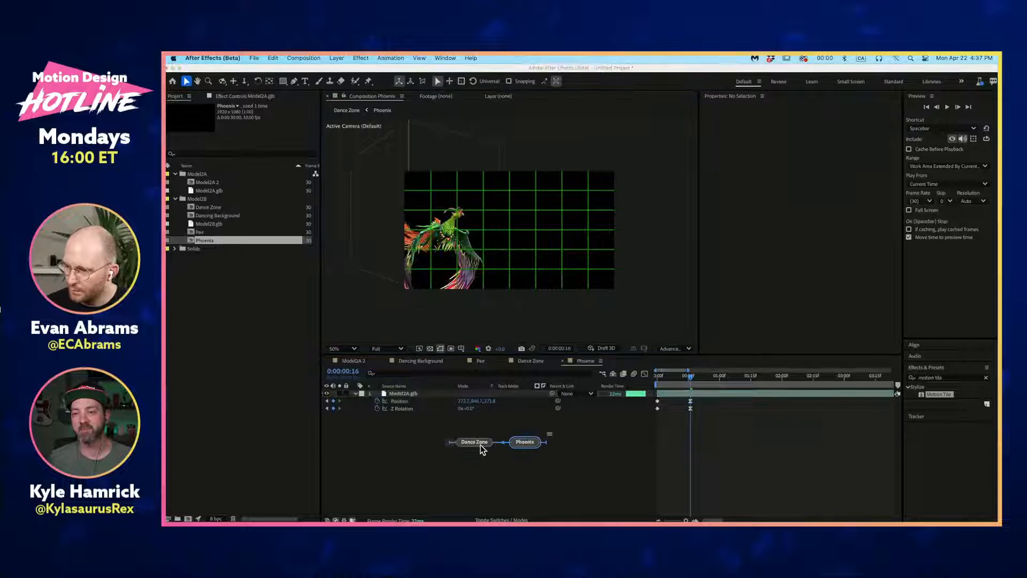
click(475, 442)
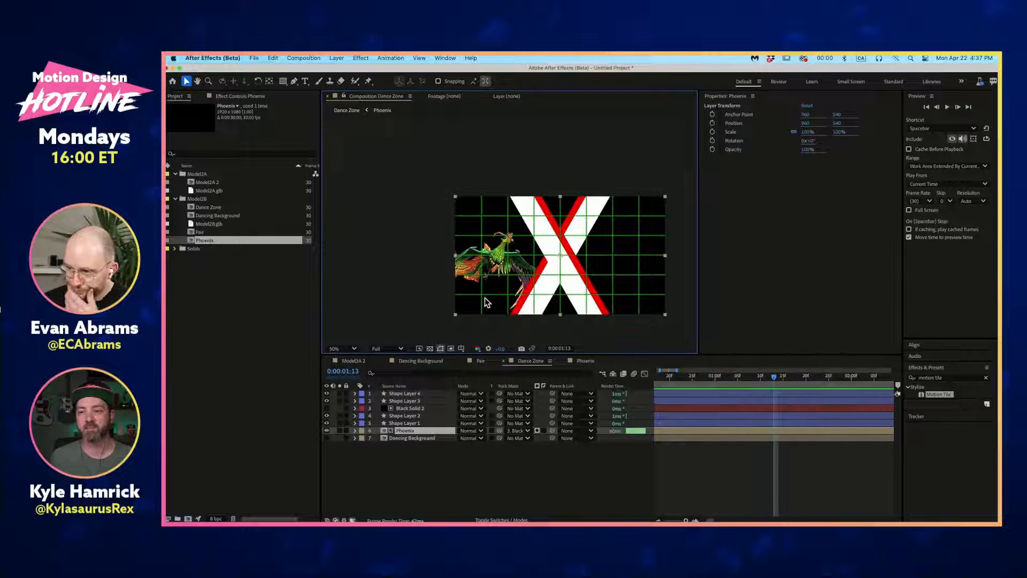
click(642, 470)
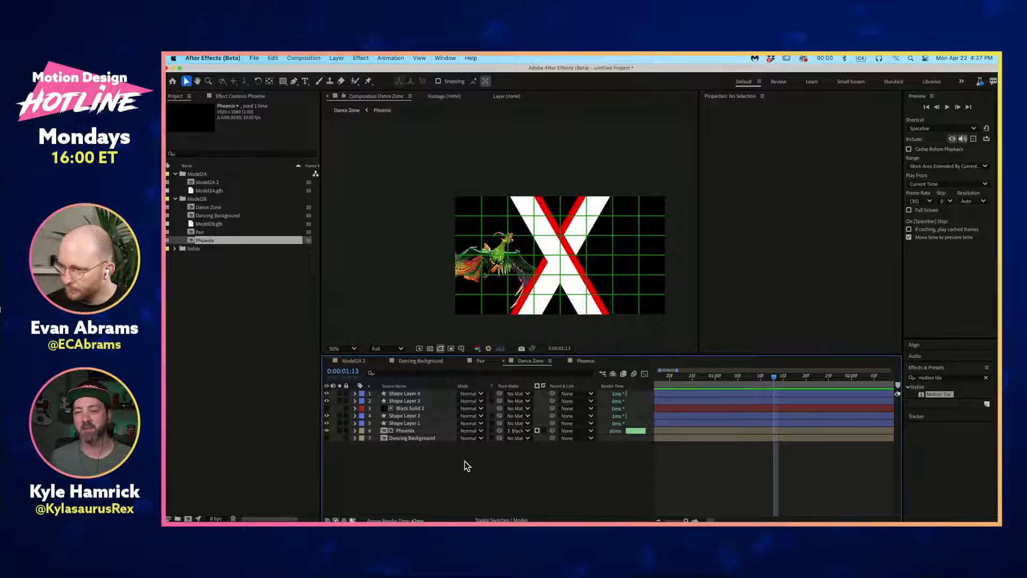
Step: Import Model3B.glb from the Door #3 folder and add it to Dance Zone above the Phoenix layer, accepting the default model settings
click(399, 439)
click(403, 431)
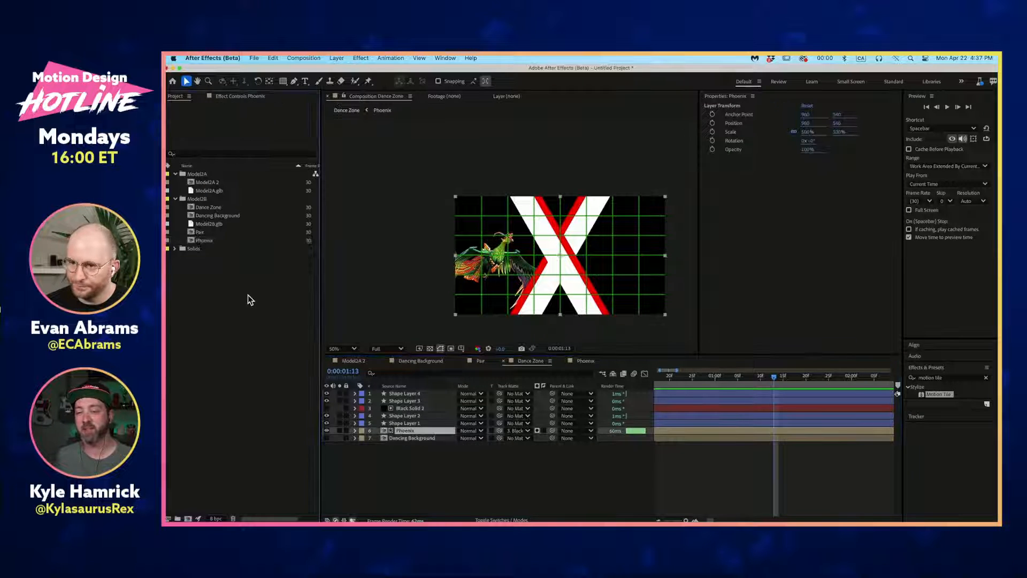
double_click(200, 284)
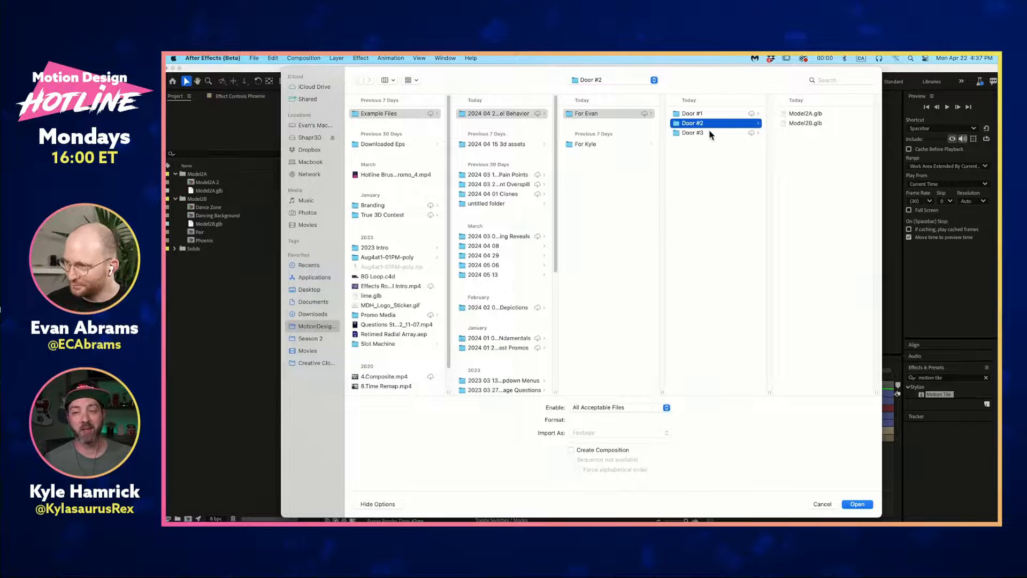
click(709, 132)
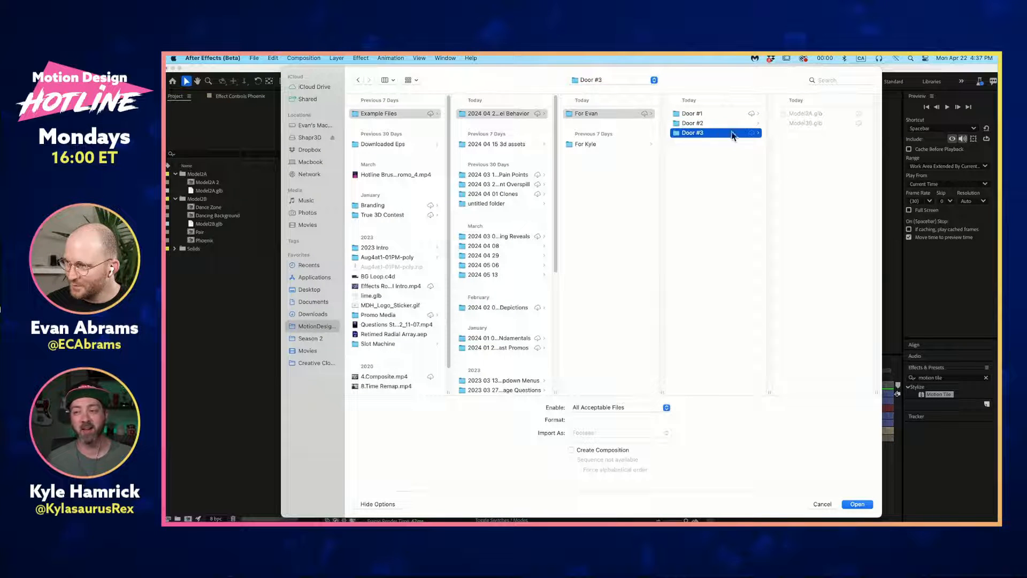
click(805, 125)
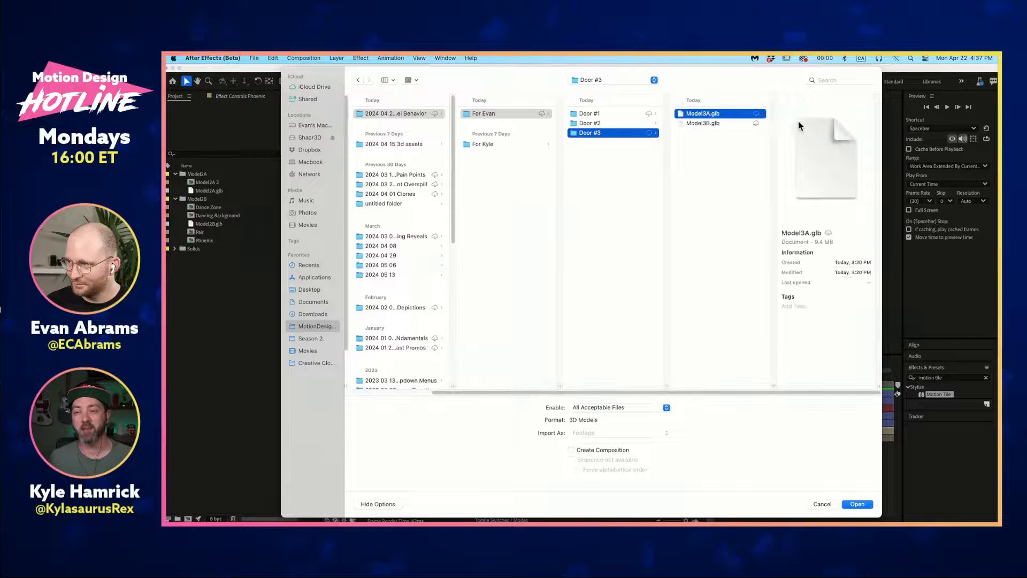
click(856, 504)
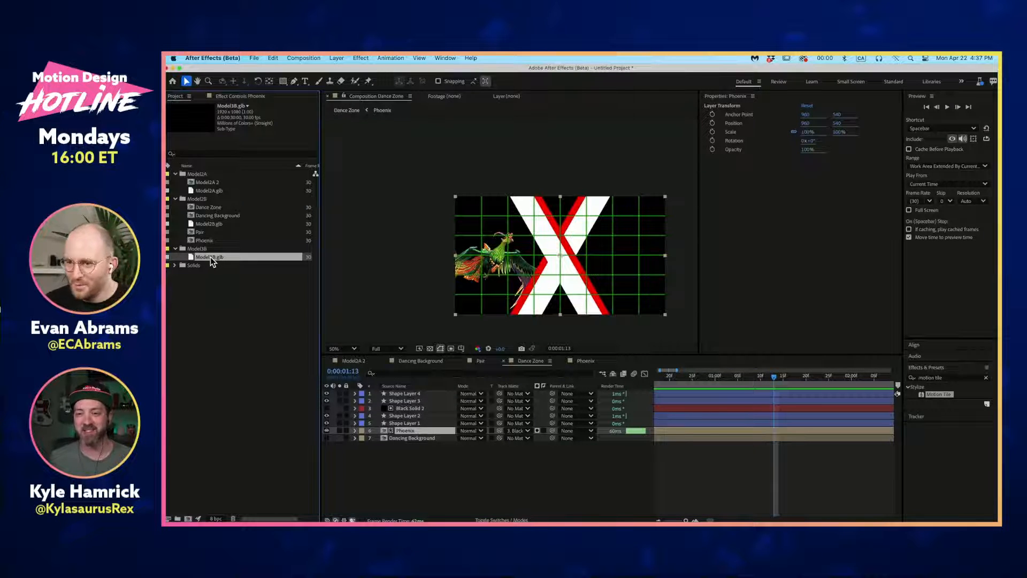
drag(210, 257, 394, 432)
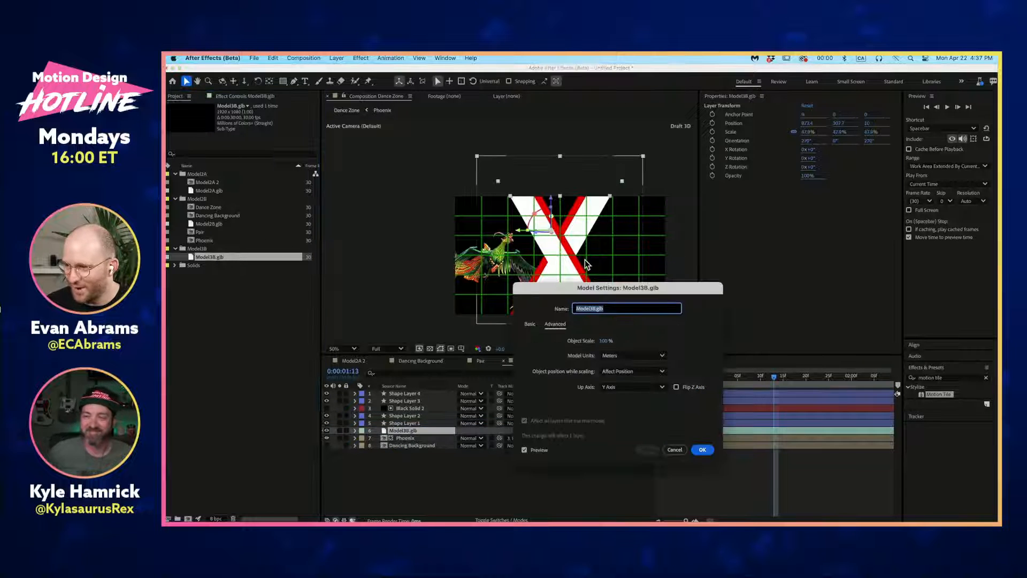
click(702, 449)
Step: Move the octopus model to the right of the X, turn it toward the phoenix, and scale it to about 27.1%
drag(618, 275, 703, 325)
key(super+z)
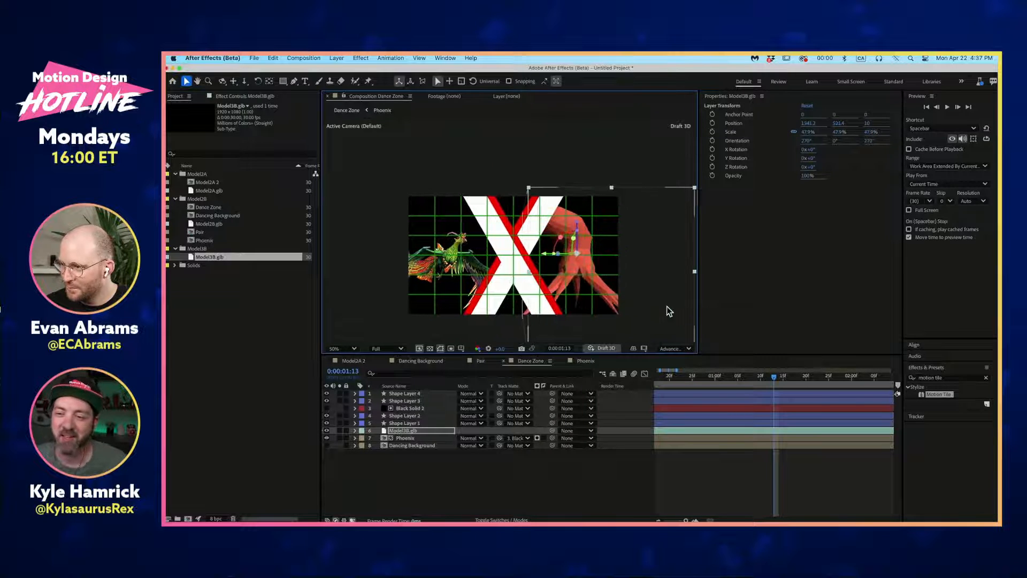
drag(488, 230, 524, 236)
drag(525, 273, 629, 276)
drag(625, 260, 610, 290)
Step: Expand Model3B.glb's Animation Options, collapse its Transform and Compositing Options, and show the layer switches in place of the modes
click(394, 433)
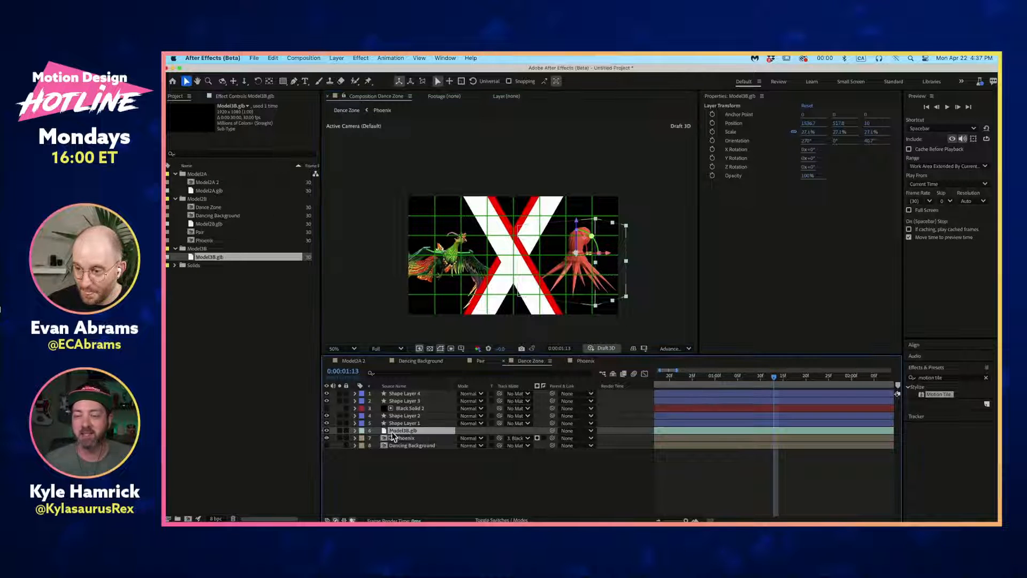
key(u)
key(u)
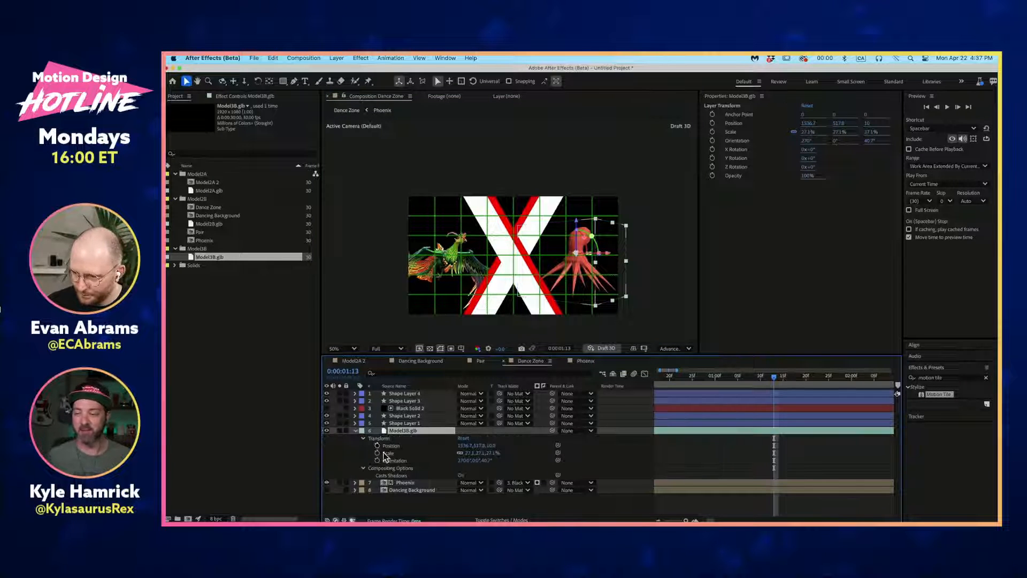
double_click(355, 431)
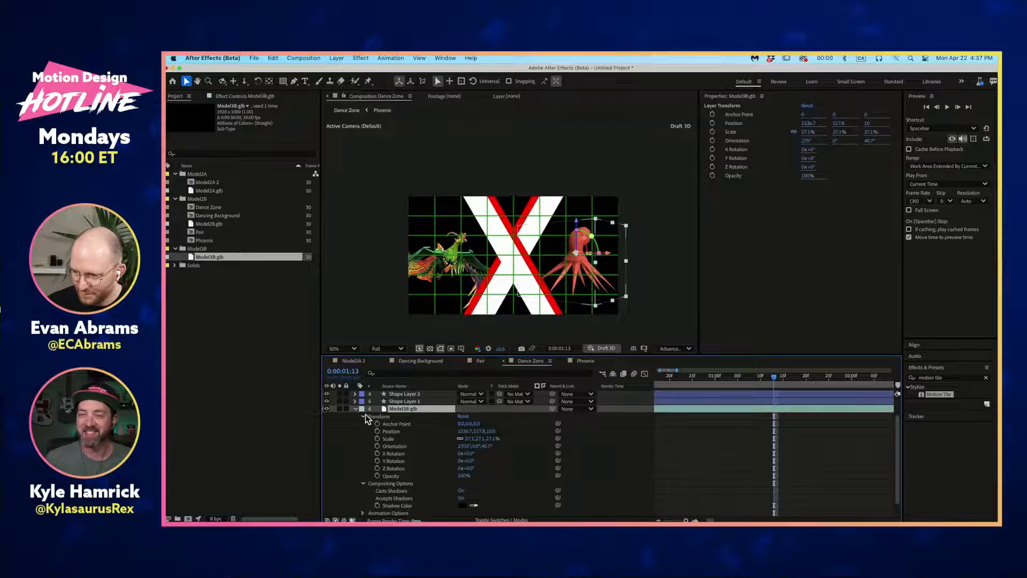
click(364, 416)
click(362, 446)
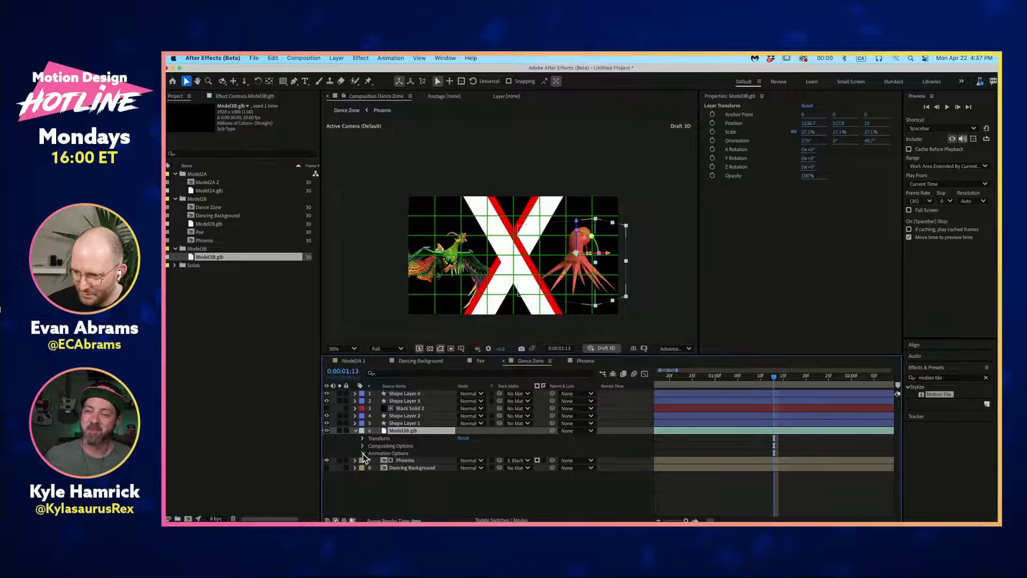
click(363, 453)
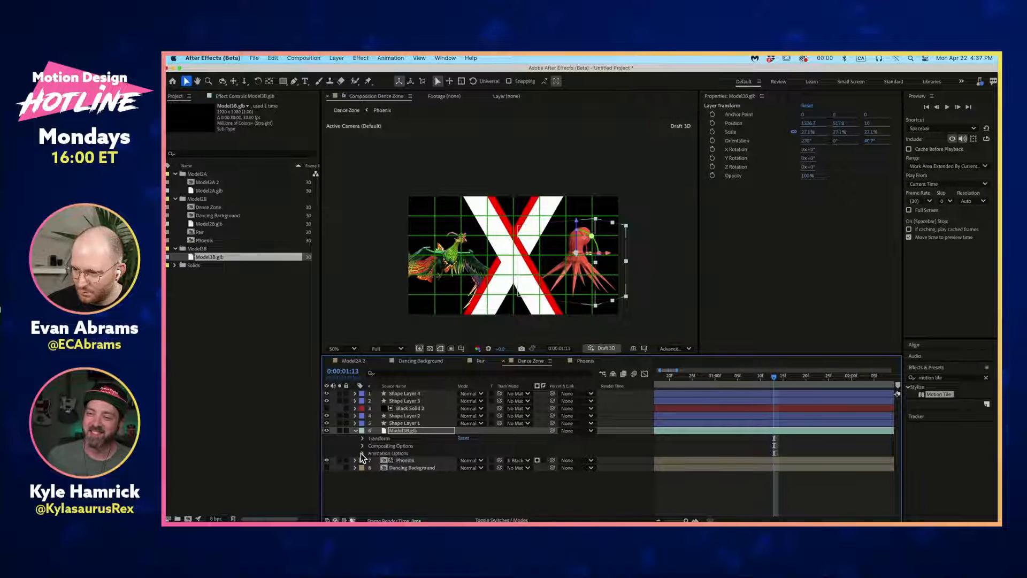
click(395, 494)
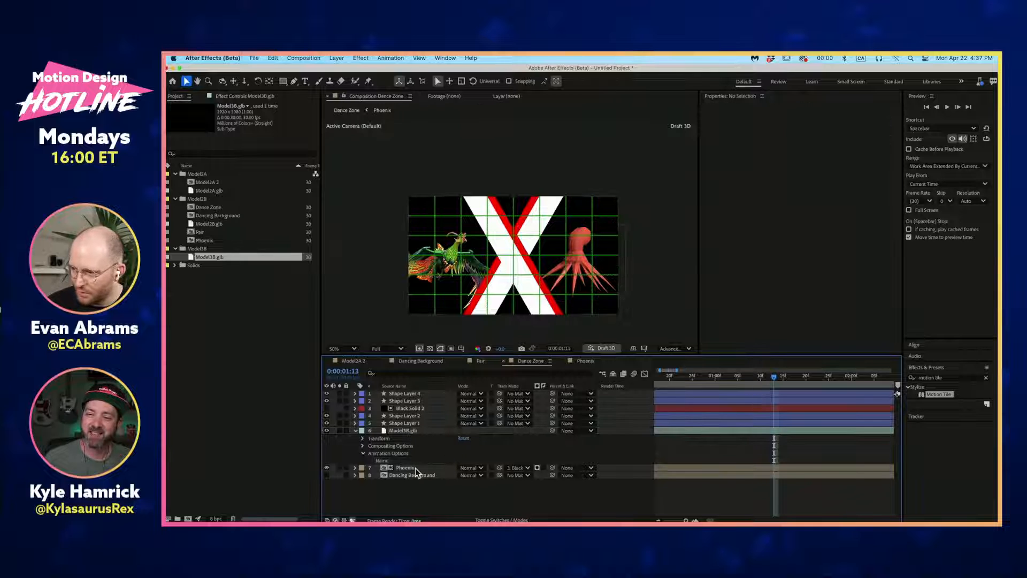
click(402, 461)
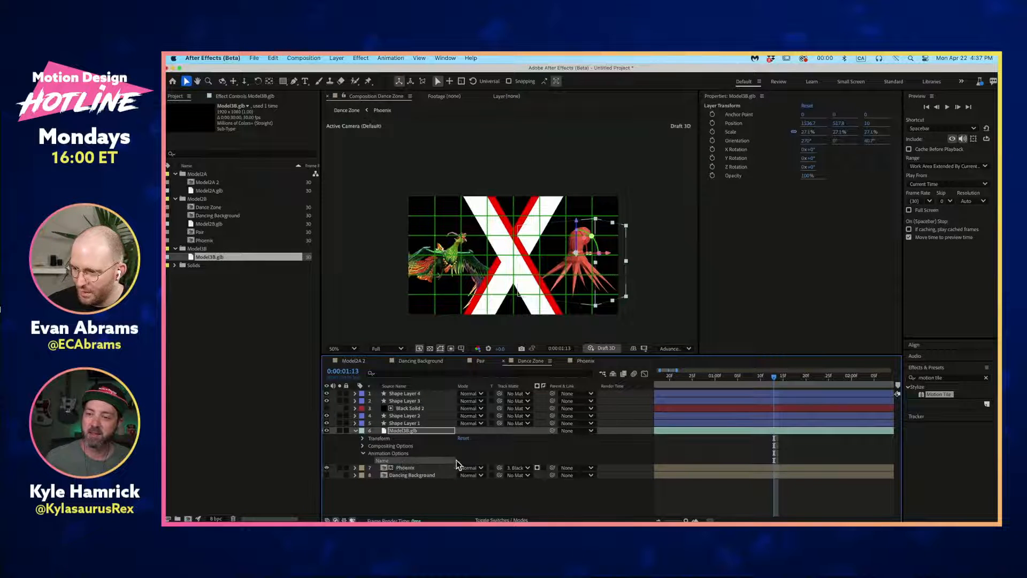
click(476, 492)
click(485, 519)
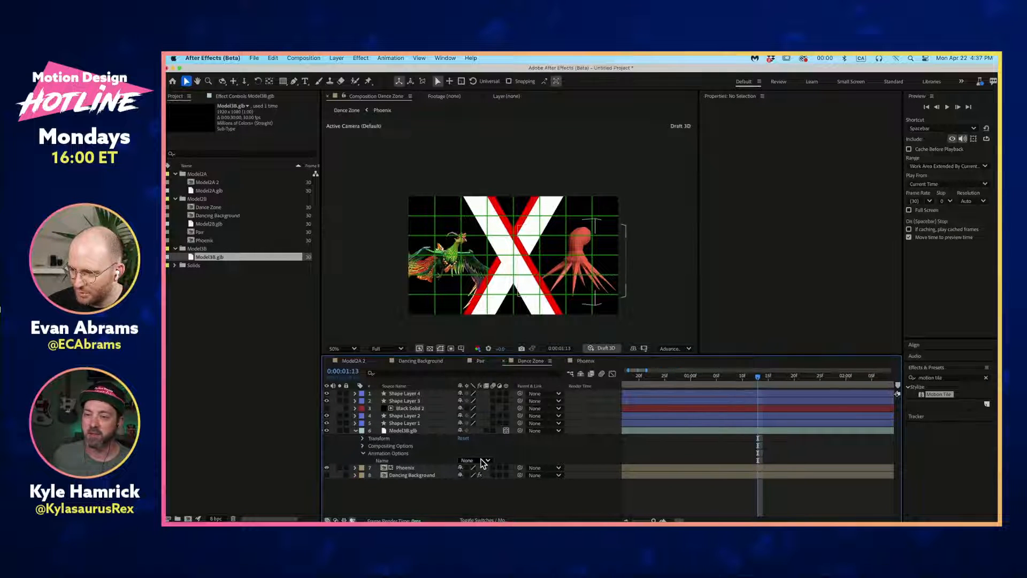
Step: Try the Walk and Idle animations on Model3B.glb, and preview Idle from the start of the timeline
click(478, 461)
click(505, 493)
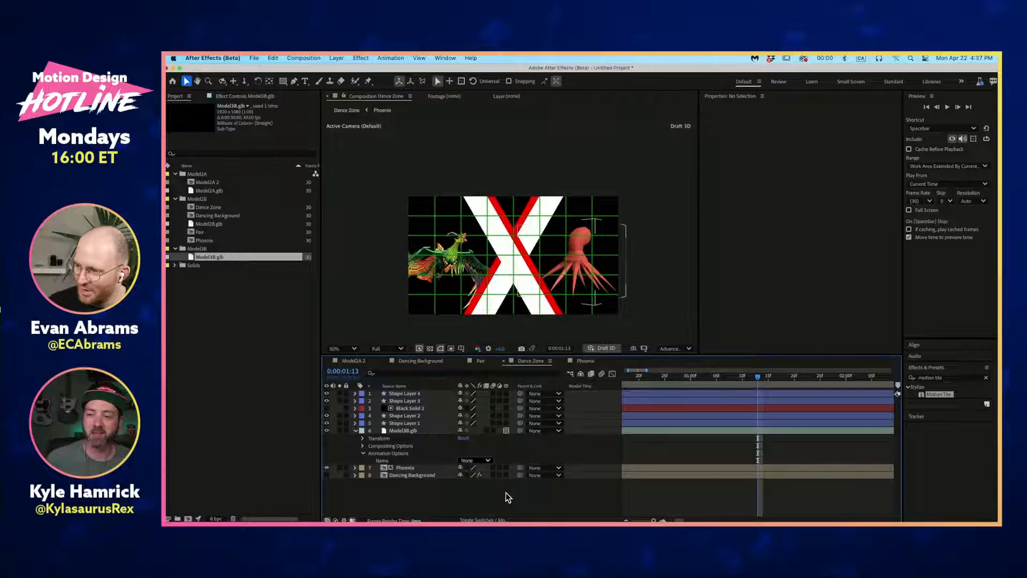
click(478, 461)
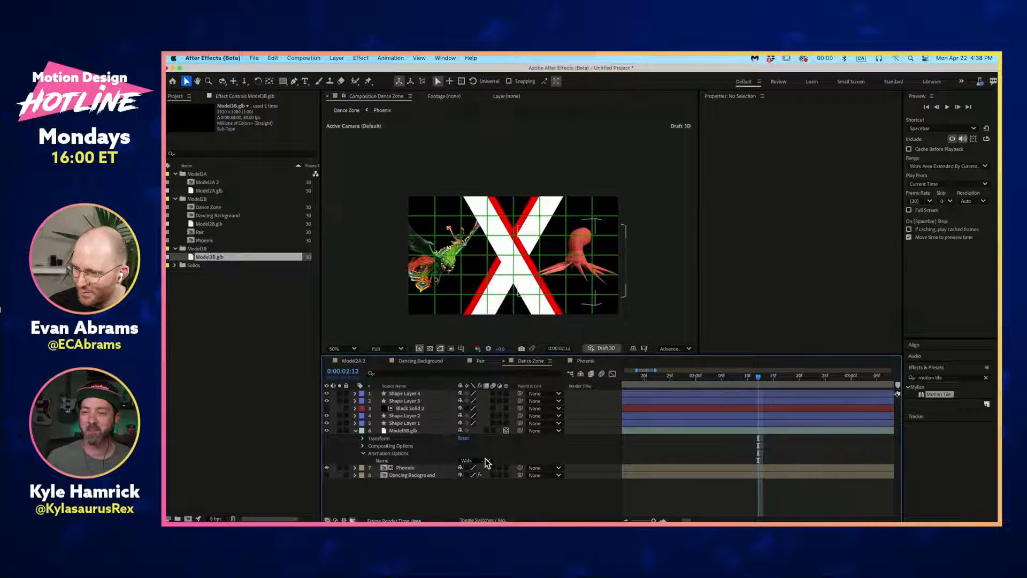
click(495, 484)
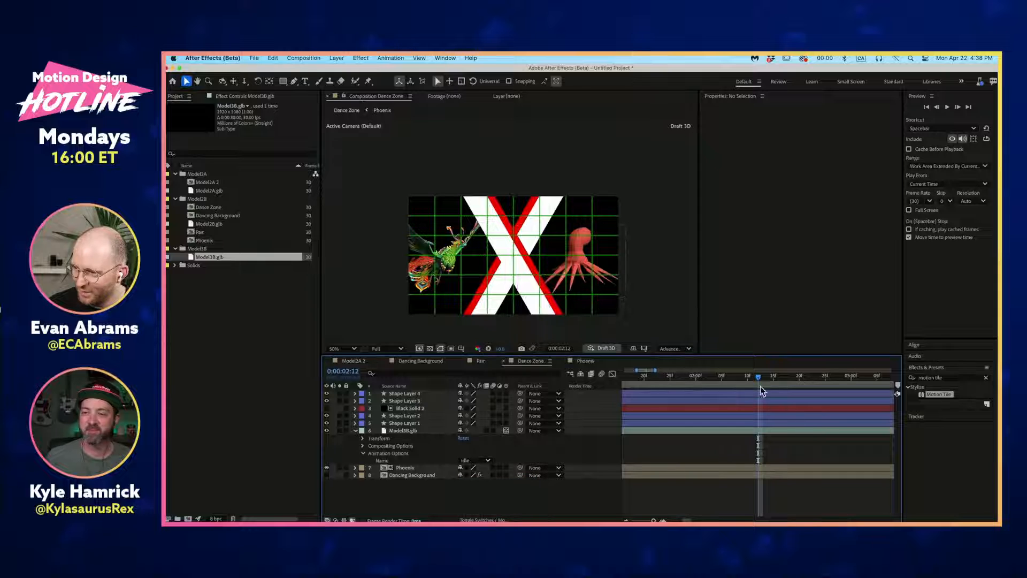
drag(757, 388, 564, 386)
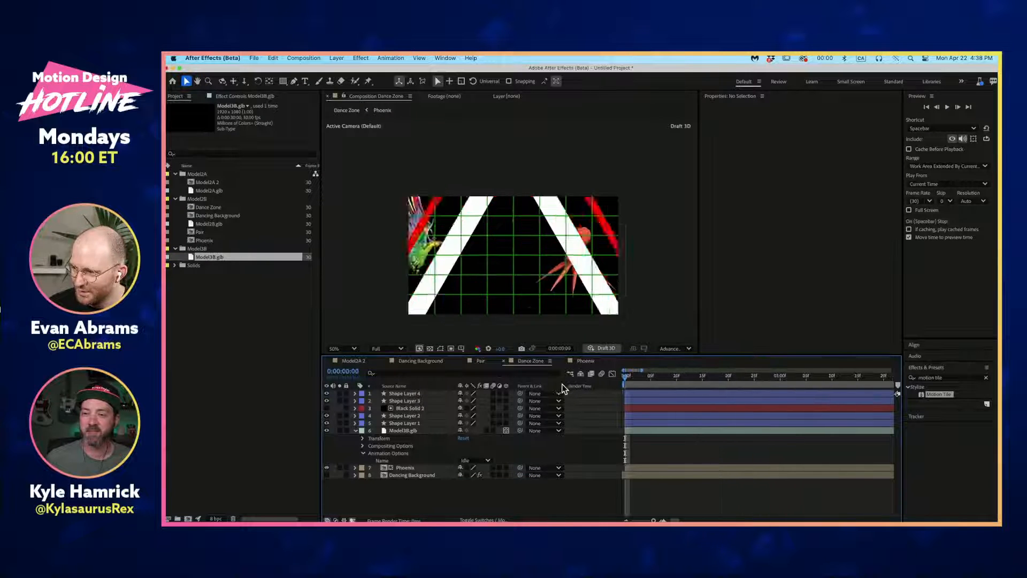
key(space)
Step: Set Model3B.glb's animation to Walk.001 and preview it in Dance Zone
click(478, 460)
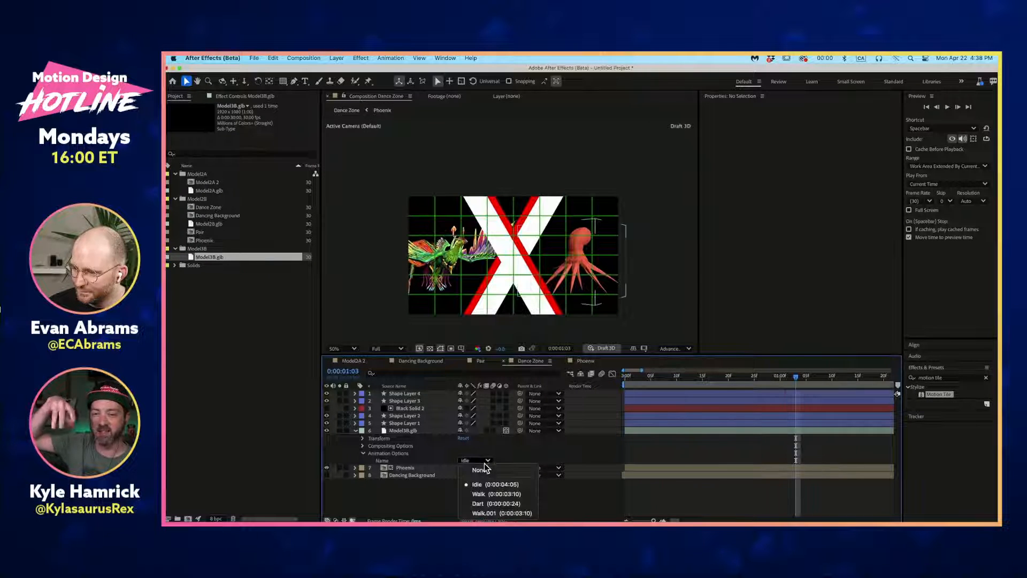
click(502, 513)
key(space)
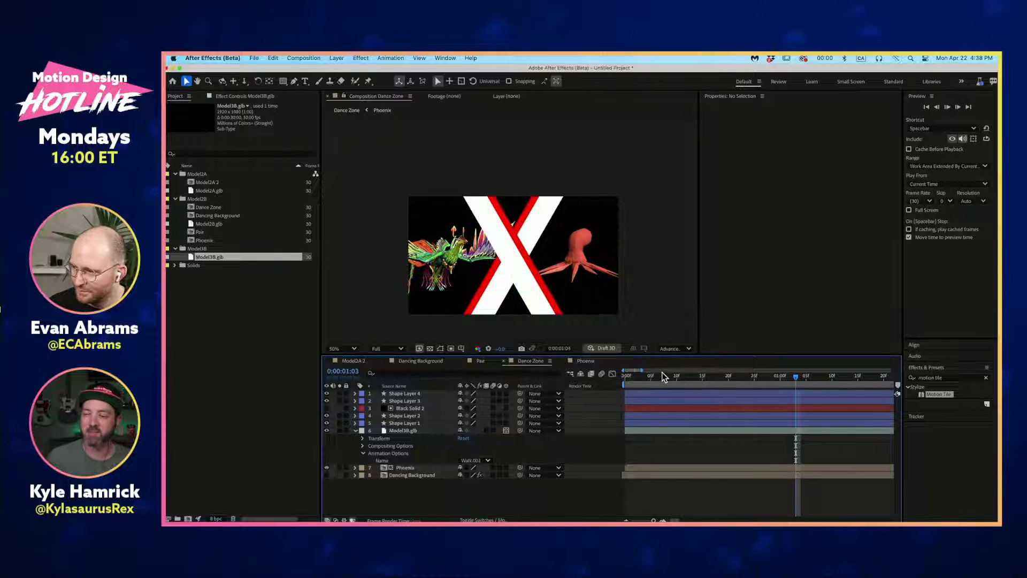
Step: Set Model3B.glb's animation to Dart, preview it from the start, and scrub through the first frames
key(space)
click(488, 461)
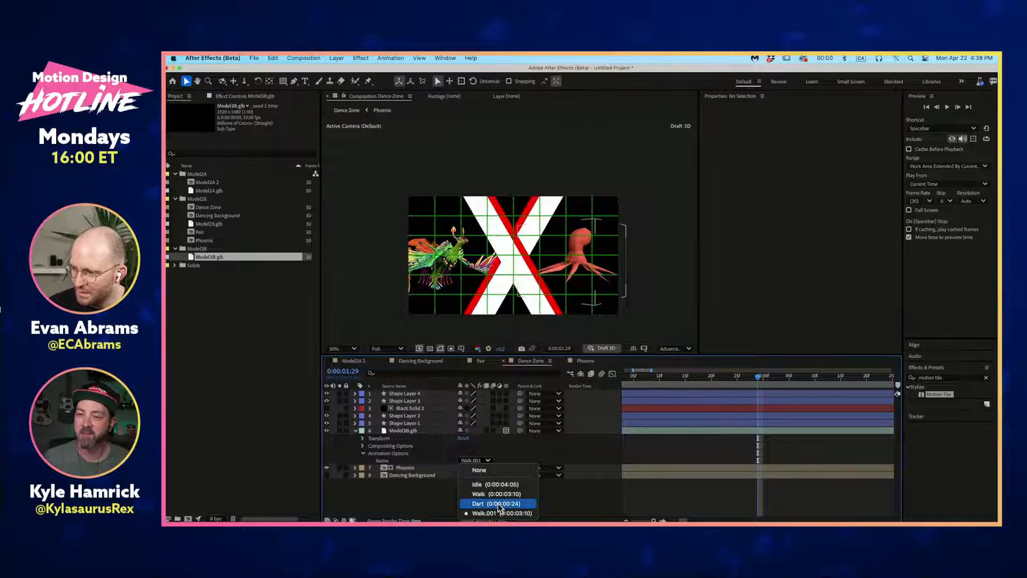
click(498, 504)
key(space)
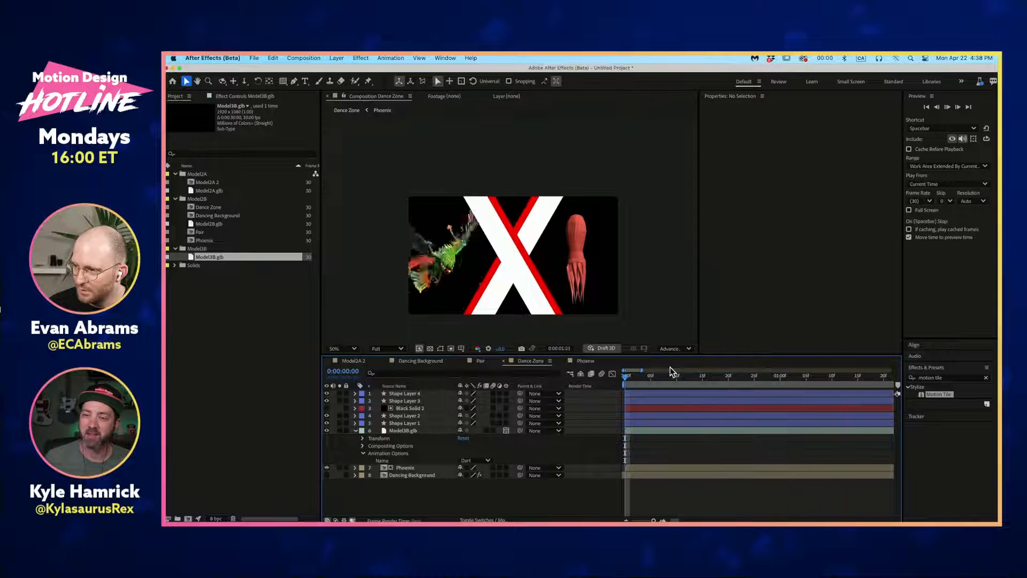
key(space)
drag(625, 376, 726, 390)
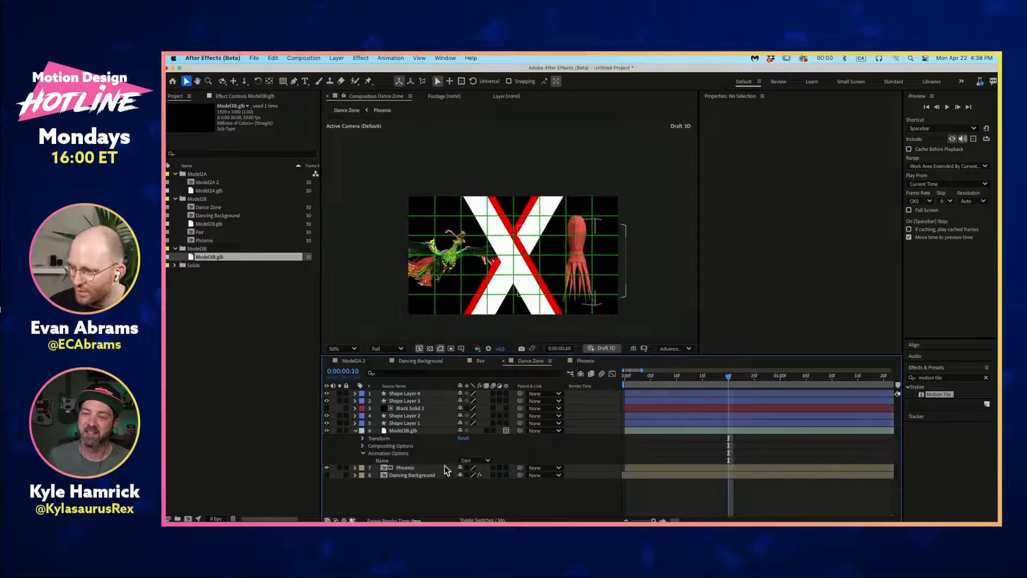
Step: Pre-compose the Model3B.glb layer at the start of the timeline into a composition named Squid
click(669, 433)
key(Home)
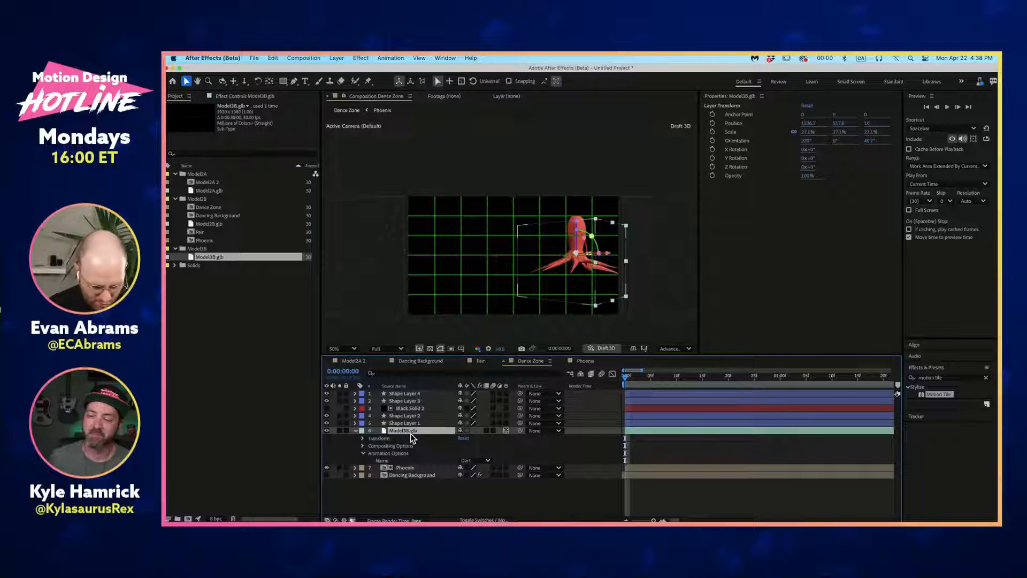
key(super+shift+c)
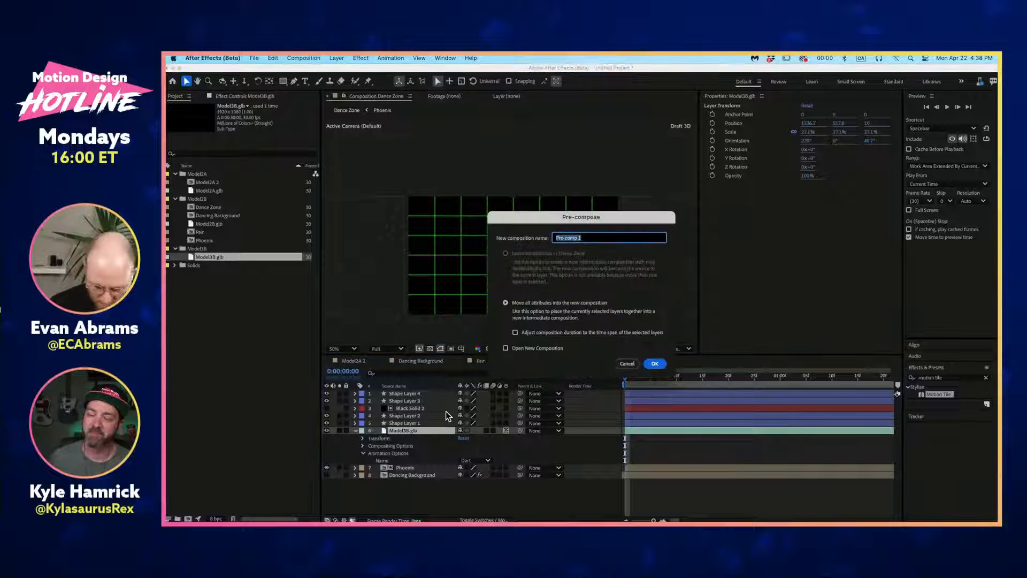
text(Squid)
key(Return)
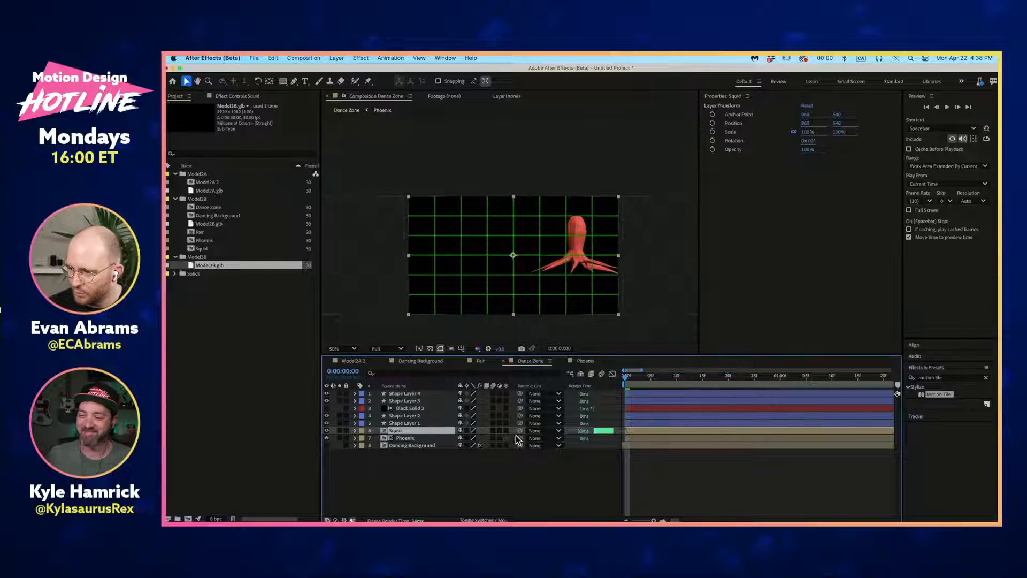
Step: Show the mode and matte columns, and give the Squid layer an inverted track matte from Black Solid 2
click(485, 520)
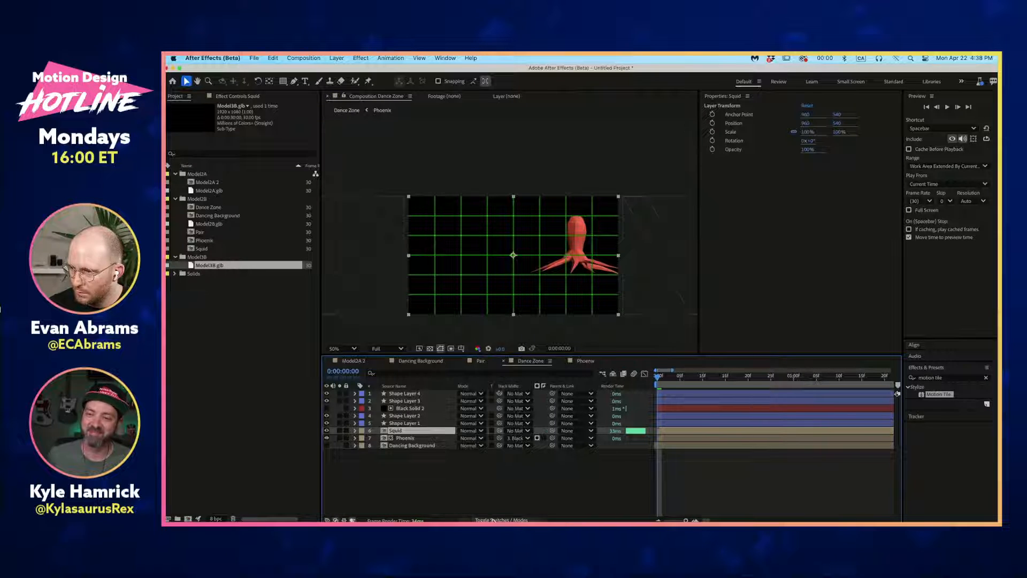
drag(500, 431, 423, 407)
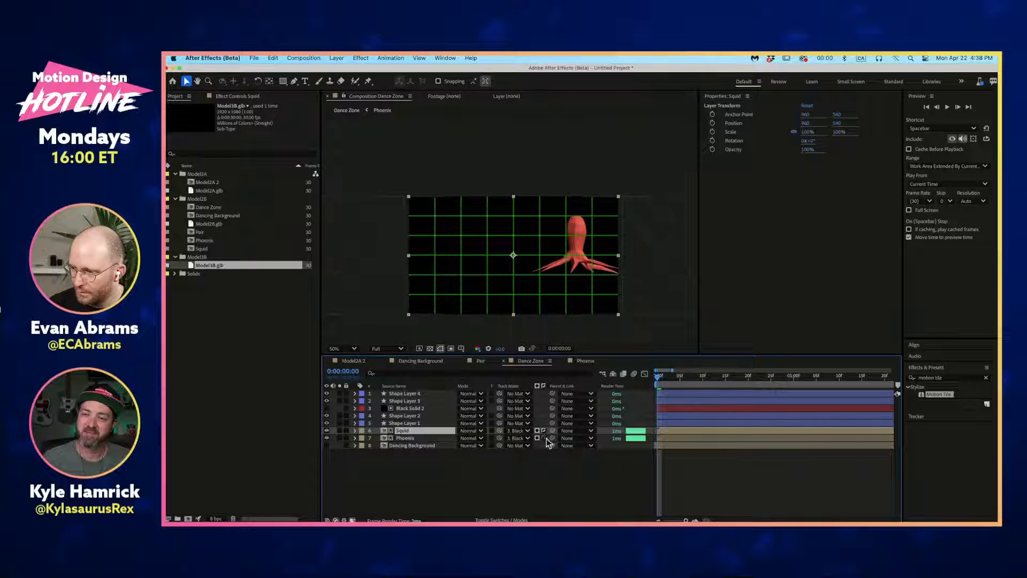
drag(667, 373, 647, 387)
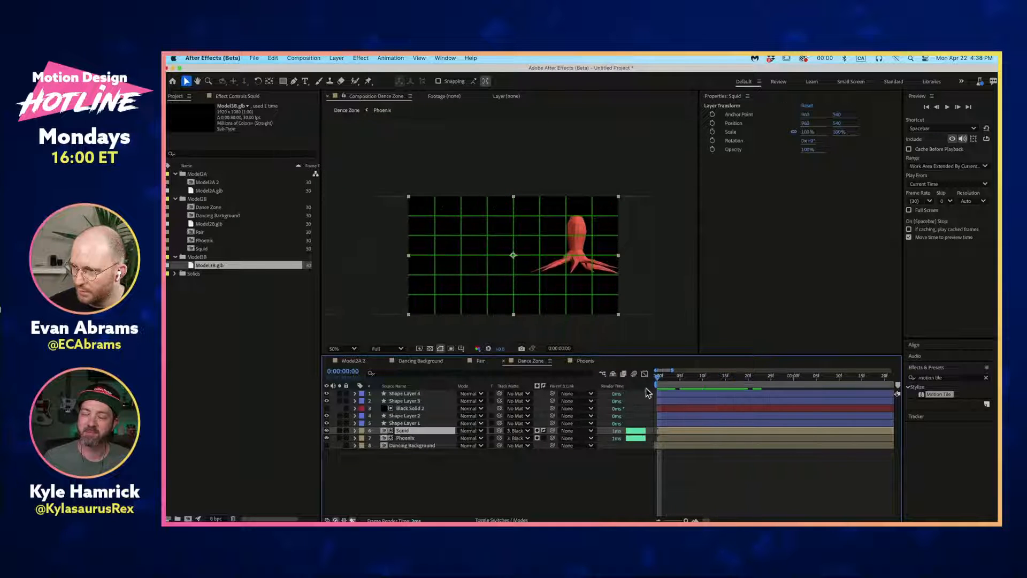
Step: Open the Squid composition and add Position and Z Rotation keyframes to Model3B.glb at its first frame
double_click(672, 430)
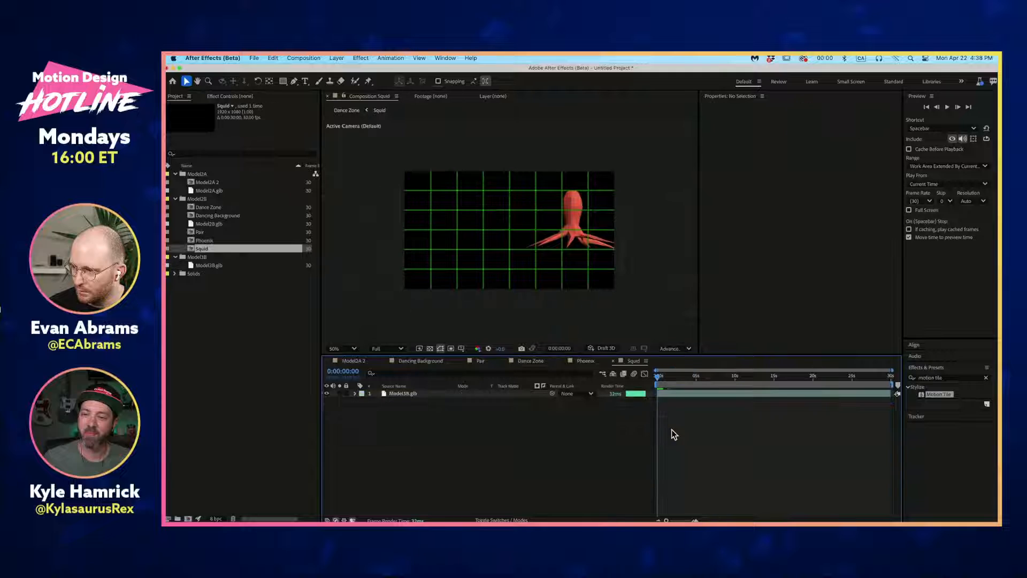
click(672, 395)
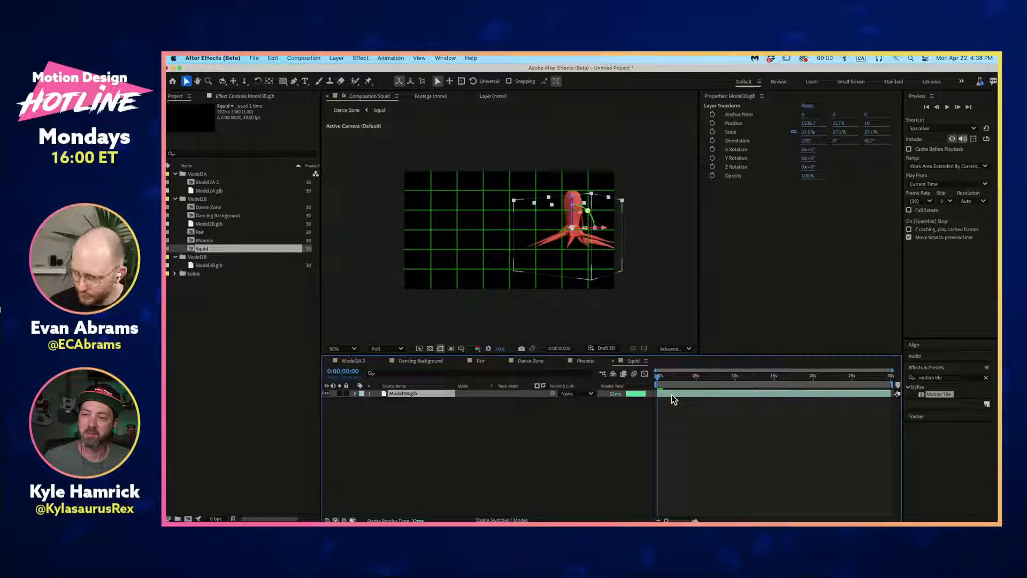
key(p)
key(shift+r)
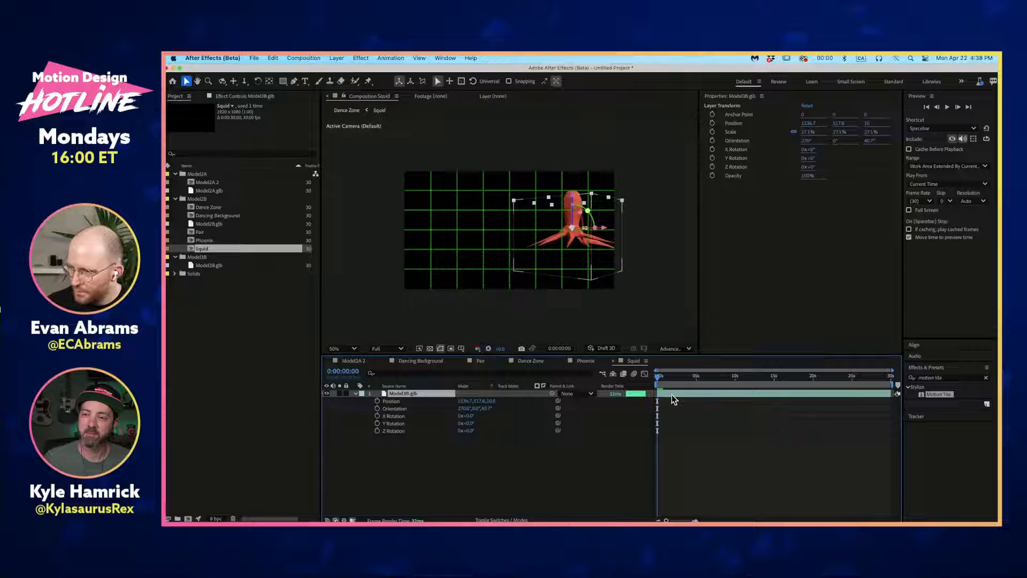
click(377, 431)
key(alt+shift+p)
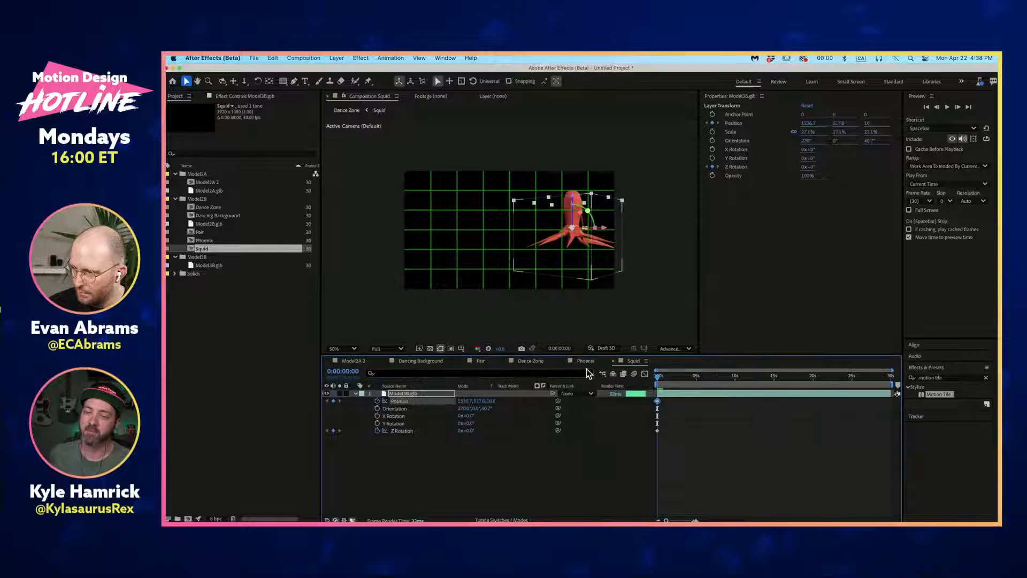
Step: Check the timing of the last entrance keyframes in the Phoenix composition, and return to Dance Zone
key(Tab)
click(585, 436)
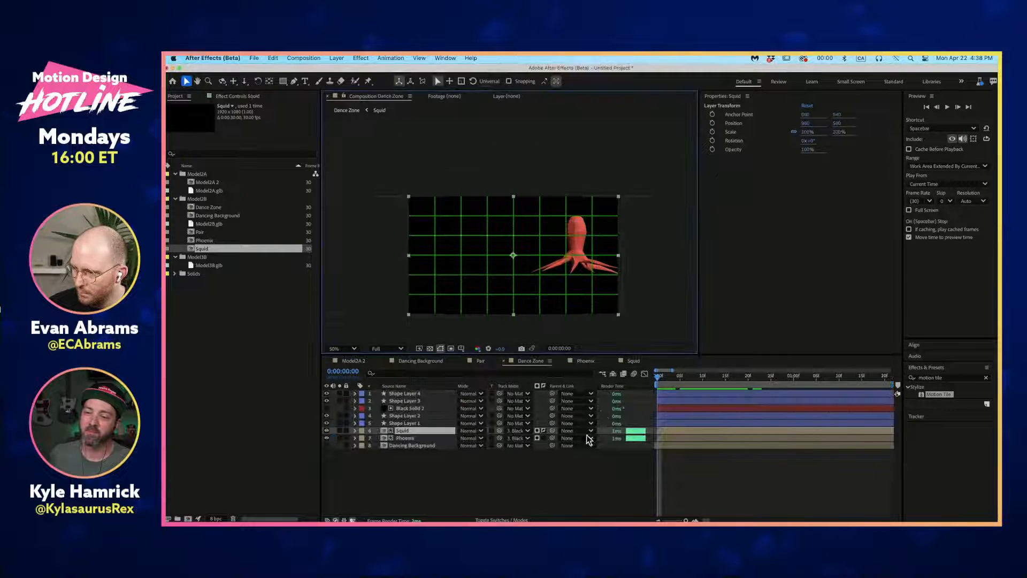
double_click(444, 438)
key(k)
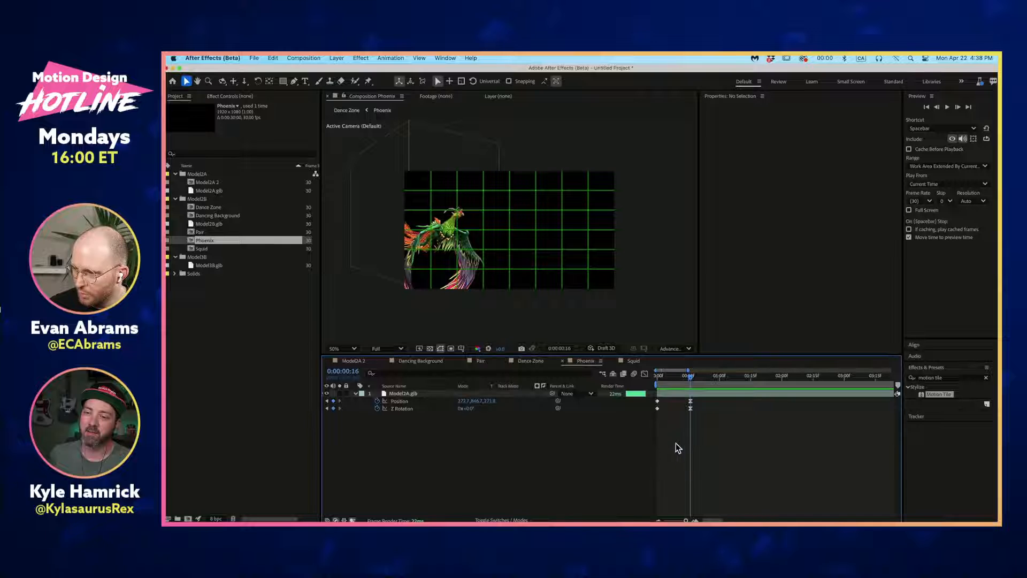
key(Tab)
click(602, 452)
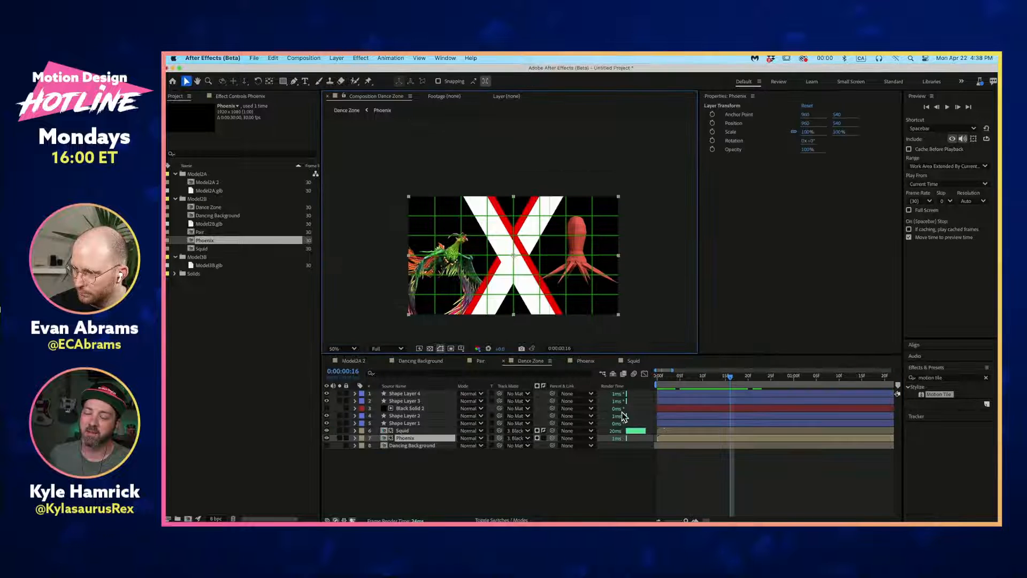
Step: Open the Squid composition, go to 0:00:01:00, and compare its timing with the Phoenix composition's keyframes
double_click(691, 431)
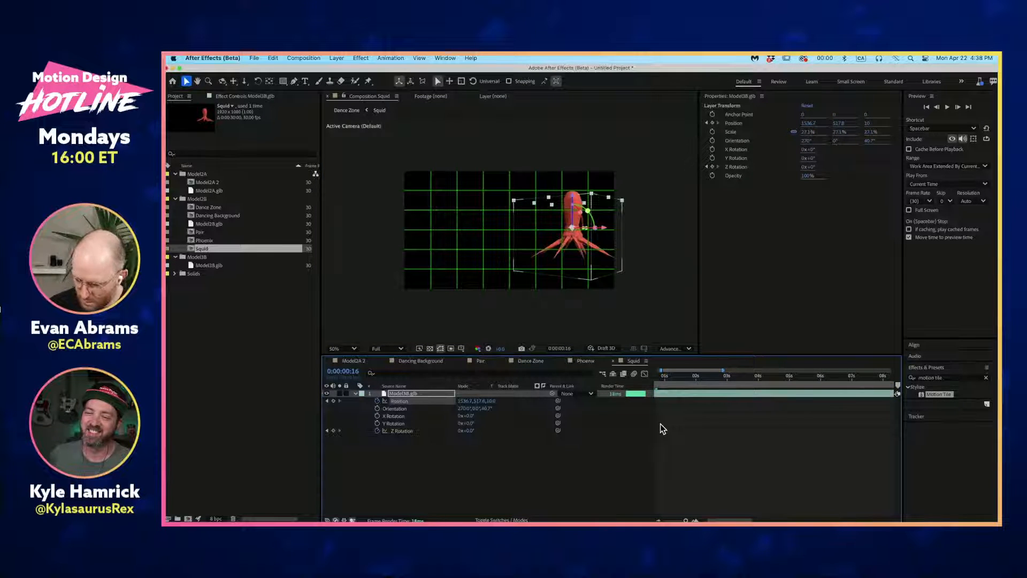
key(Home)
key(shift+Page_Down)
key(shift+Page_Down)
key(shift+Page_Down)
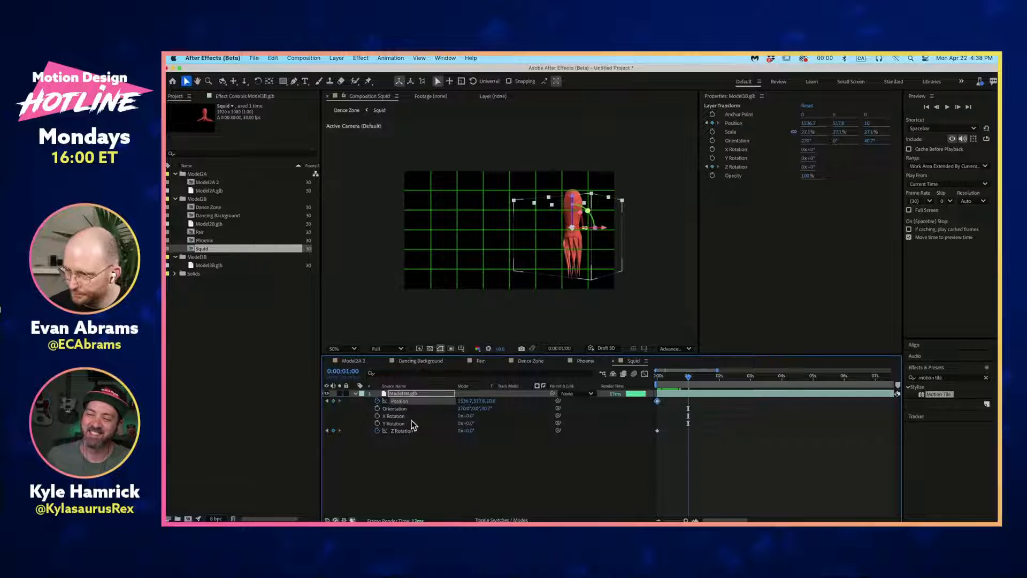
click(585, 361)
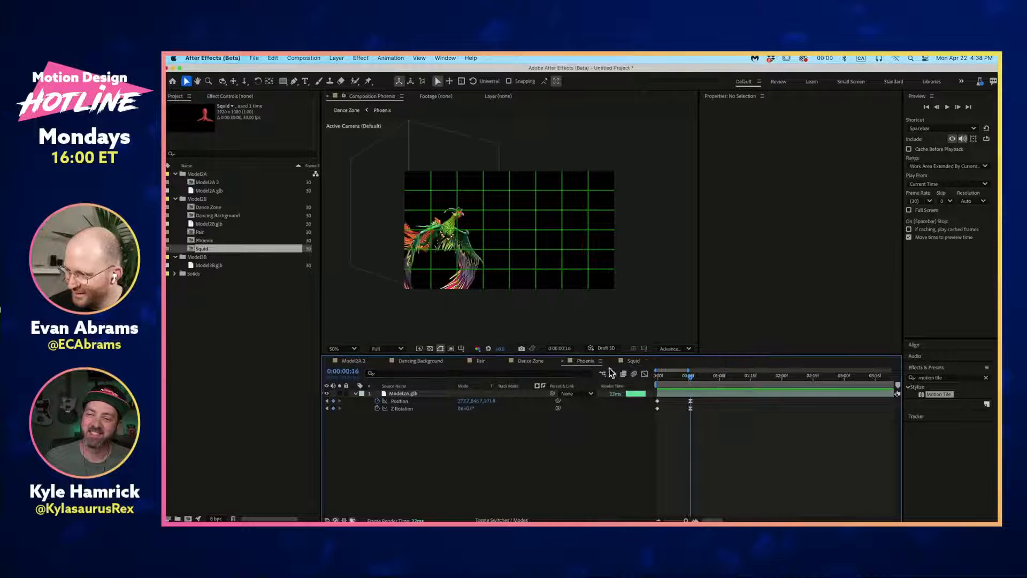
click(633, 361)
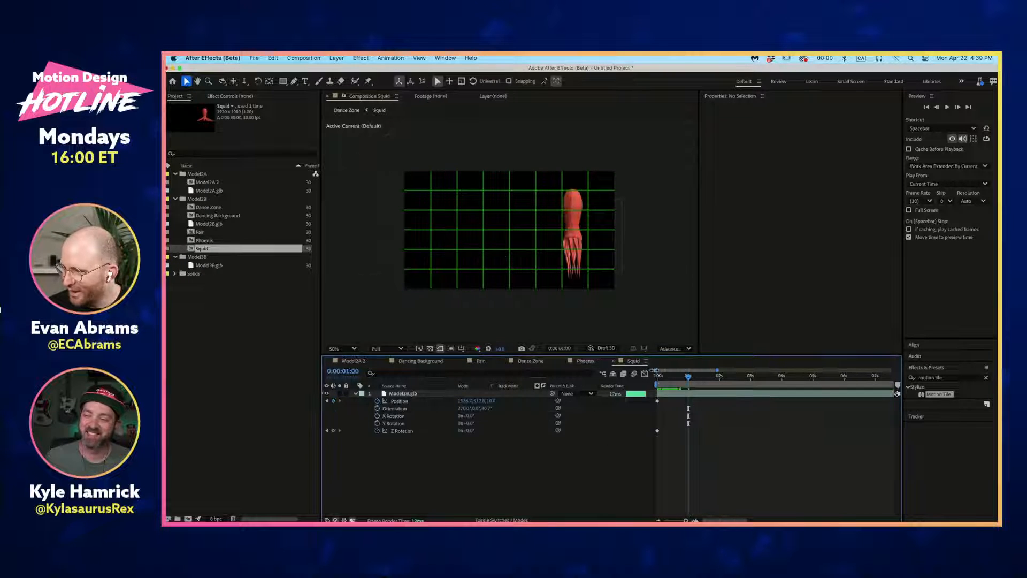
Step: Scrub the octopus's dart motion and add Position and Z Rotation keyframes at 0:00:00:20
key(=)
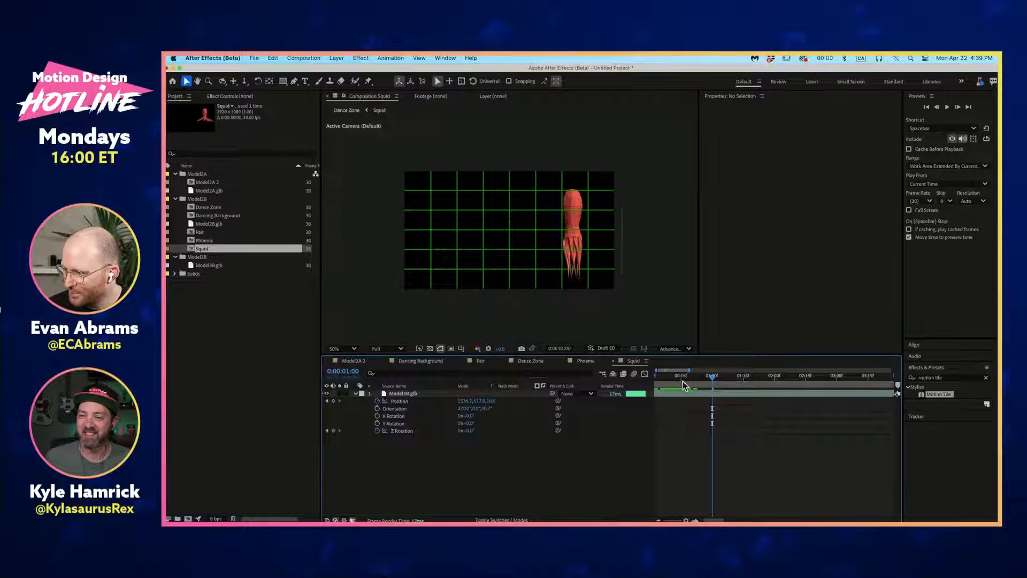
click(683, 381)
key(space)
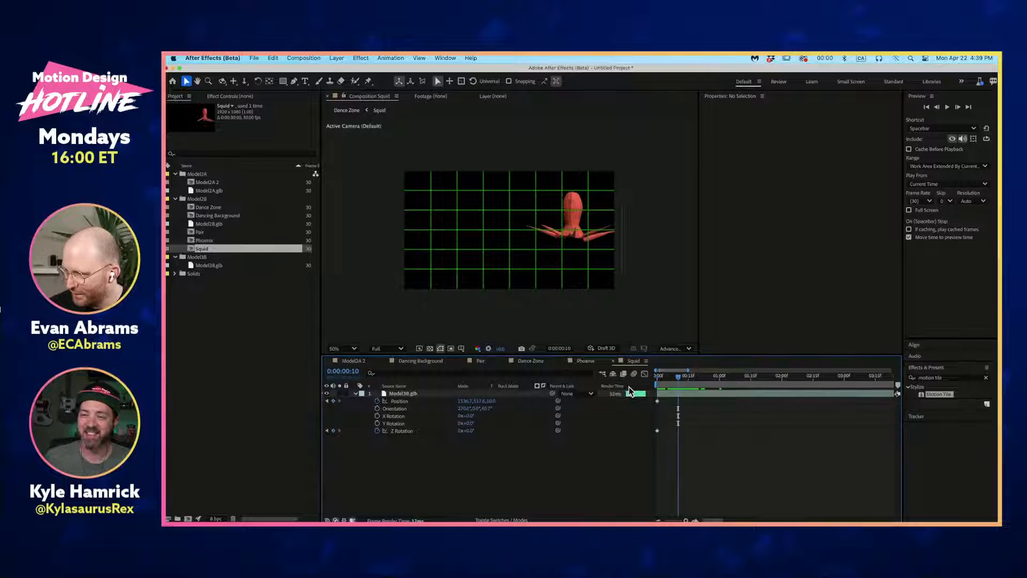
click(333, 401)
click(333, 431)
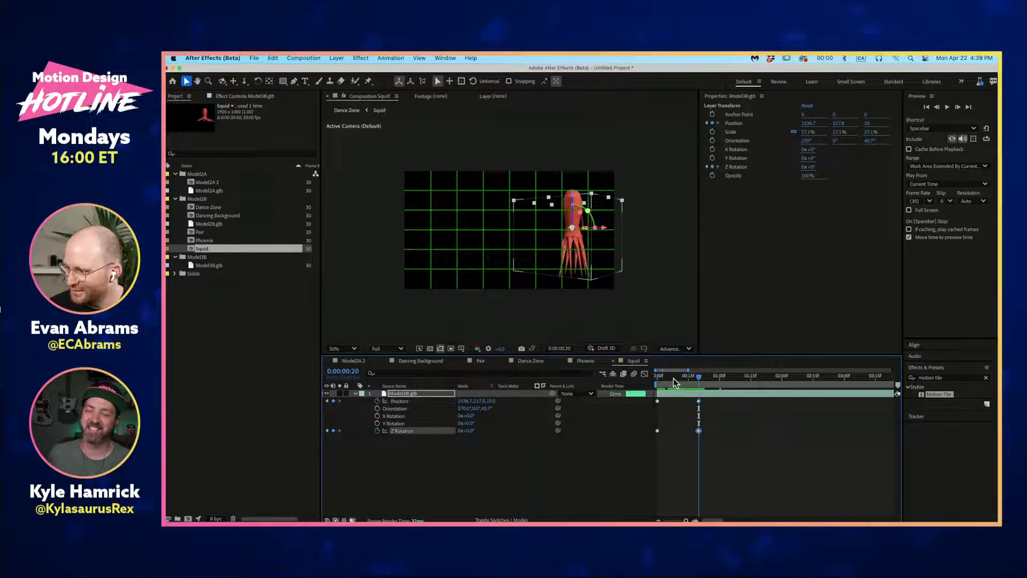
Step: At the first frame, set the octopus's Z Rotation to 90° and move it off the frame's right side, to about X 2409
drag(673, 378, 657, 378)
drag(468, 431, 496, 443)
click(469, 431)
text(90)
key(Return)
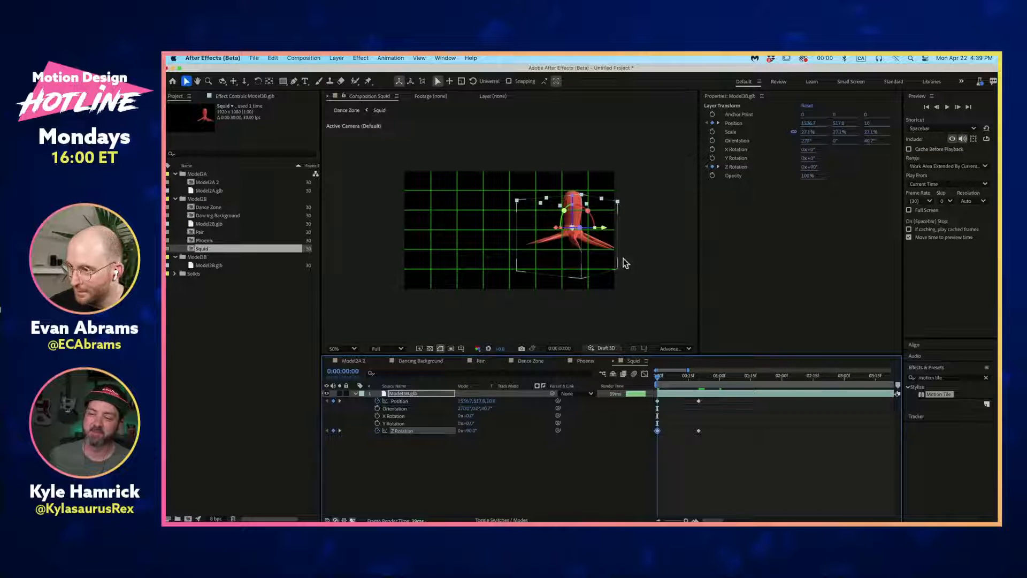
drag(588, 246, 698, 246)
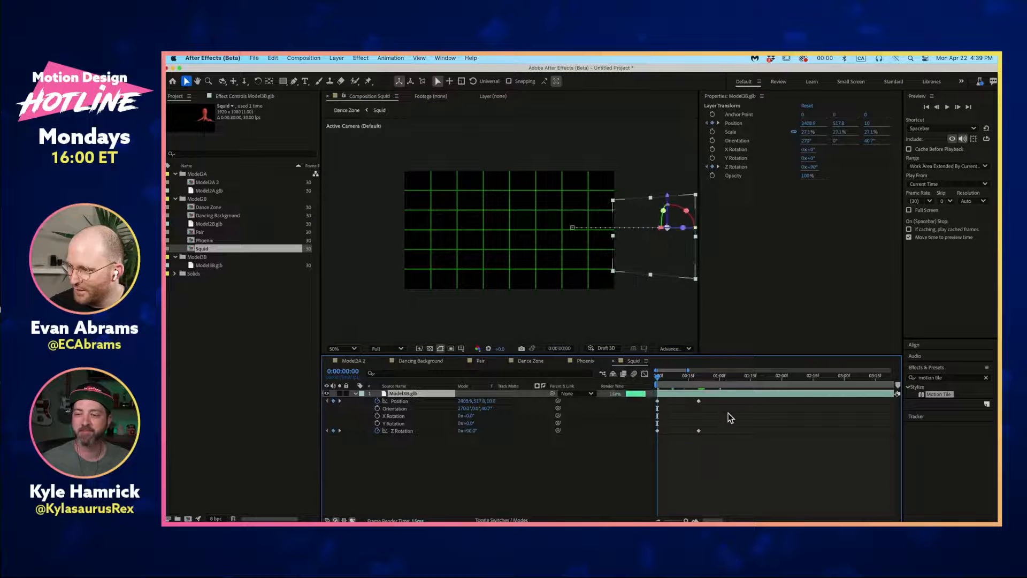
Step: Ease the ending Position and Z Rotation keyframes in the graph editor, lengthen their incoming influence, and preview the entrance
drag(719, 449, 683, 393)
click(645, 373)
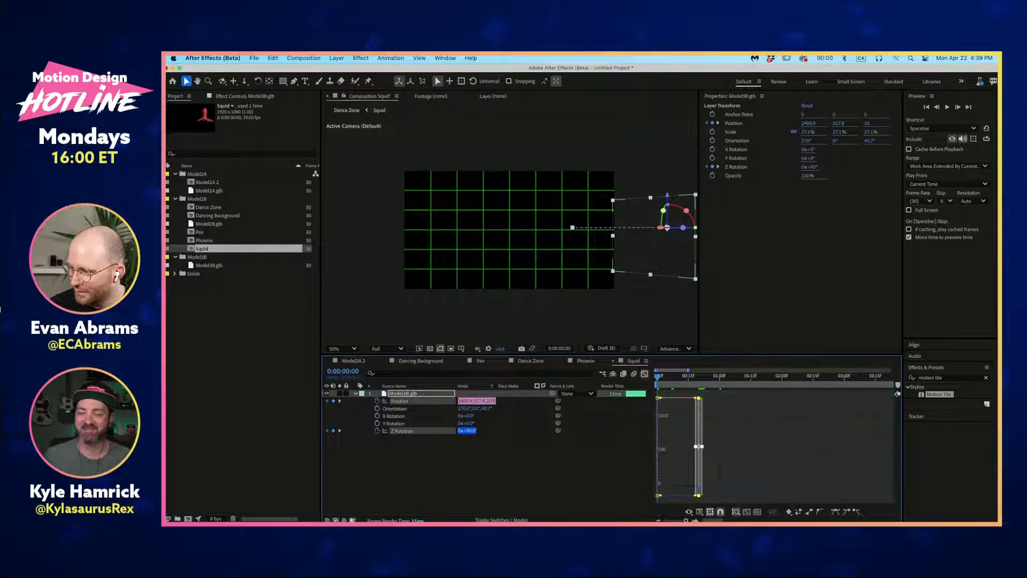
click(840, 514)
drag(687, 486, 675, 488)
key(space)
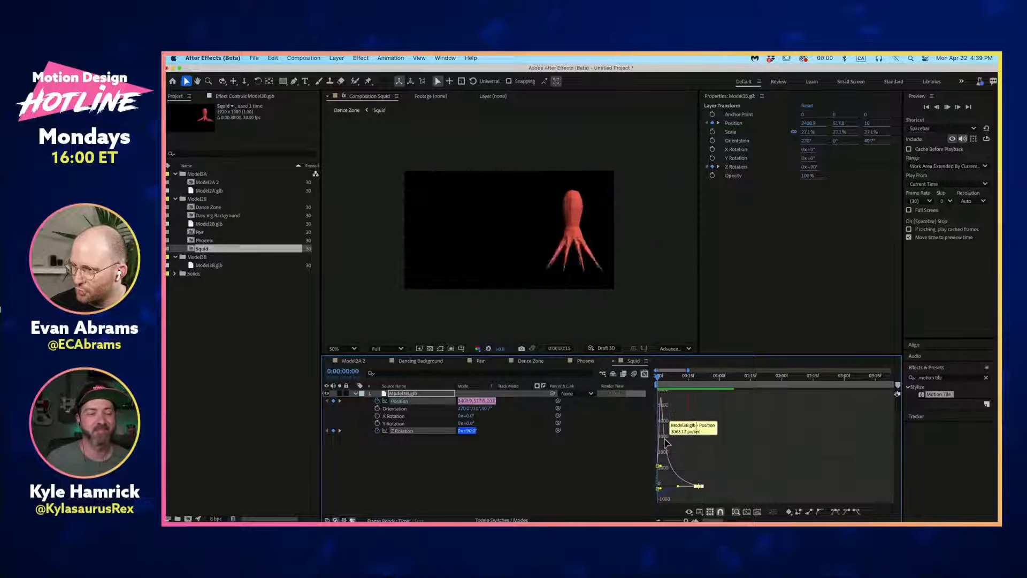
key(space)
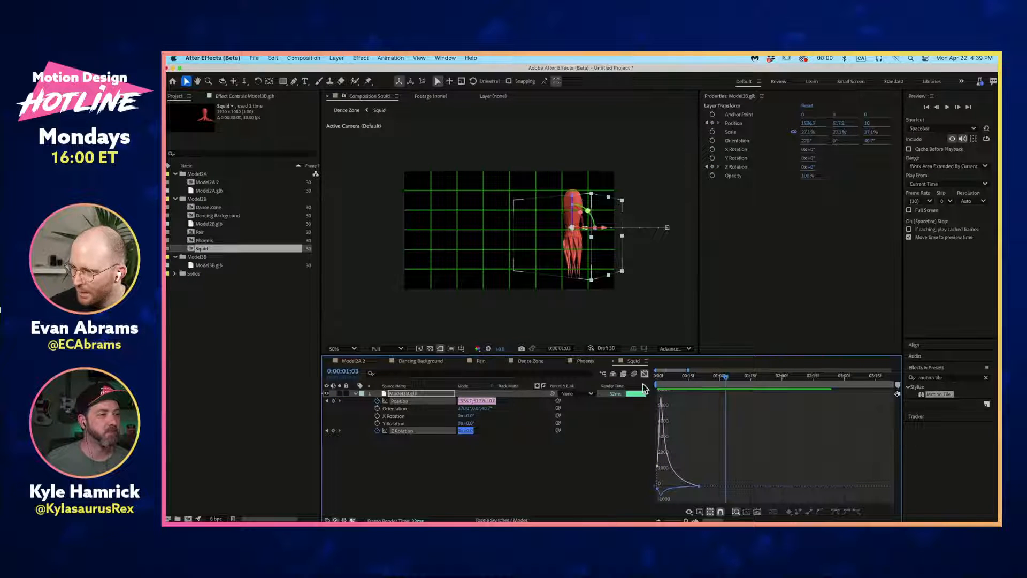
Step: Close the graph editor, enable time remapping on Model3B.glb, and return to the first frame
click(645, 374)
key(j)
click(705, 393)
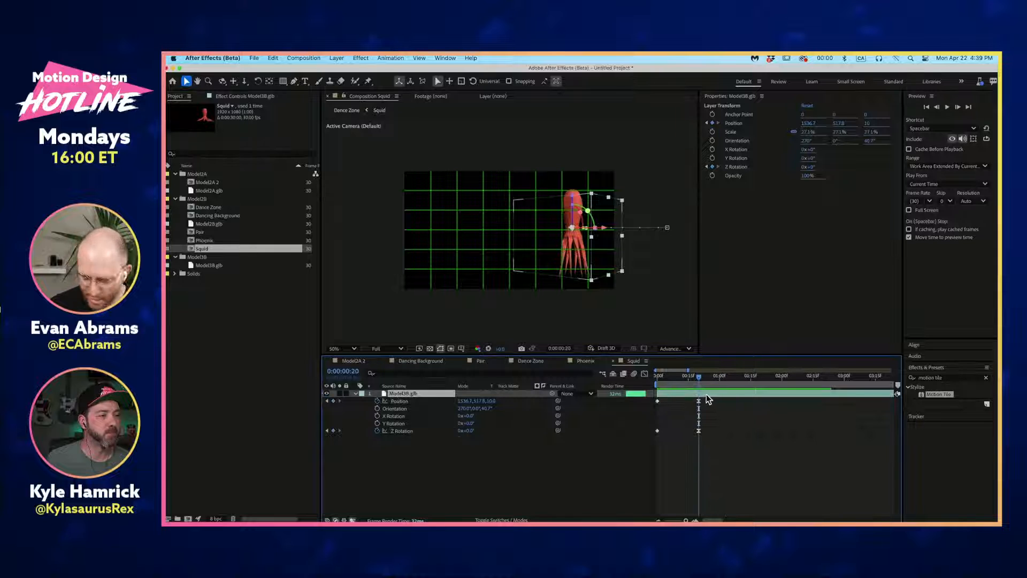
key(u)
key(u)
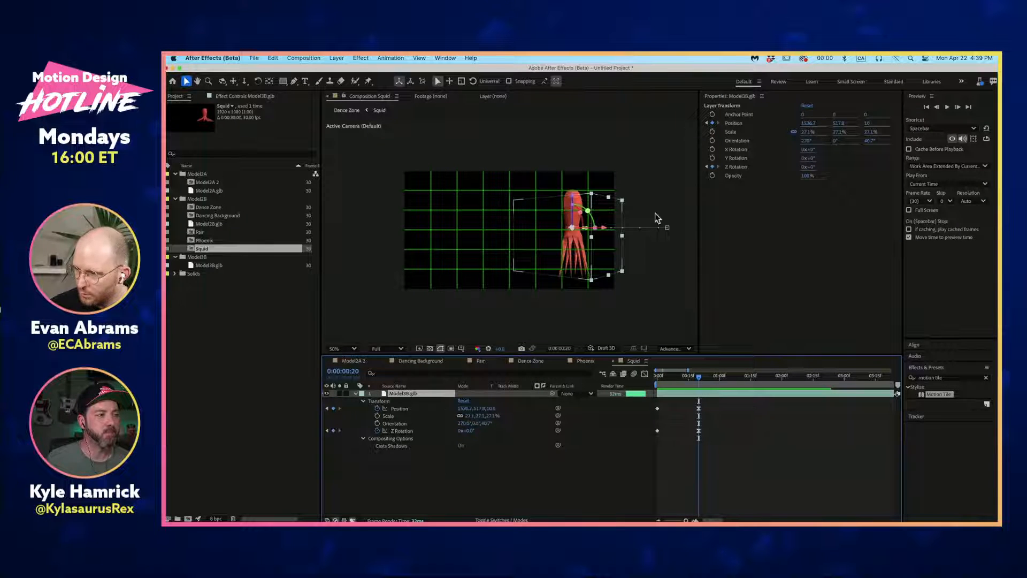
right_click(748, 394)
mouse_move(764, 304)
click(854, 304)
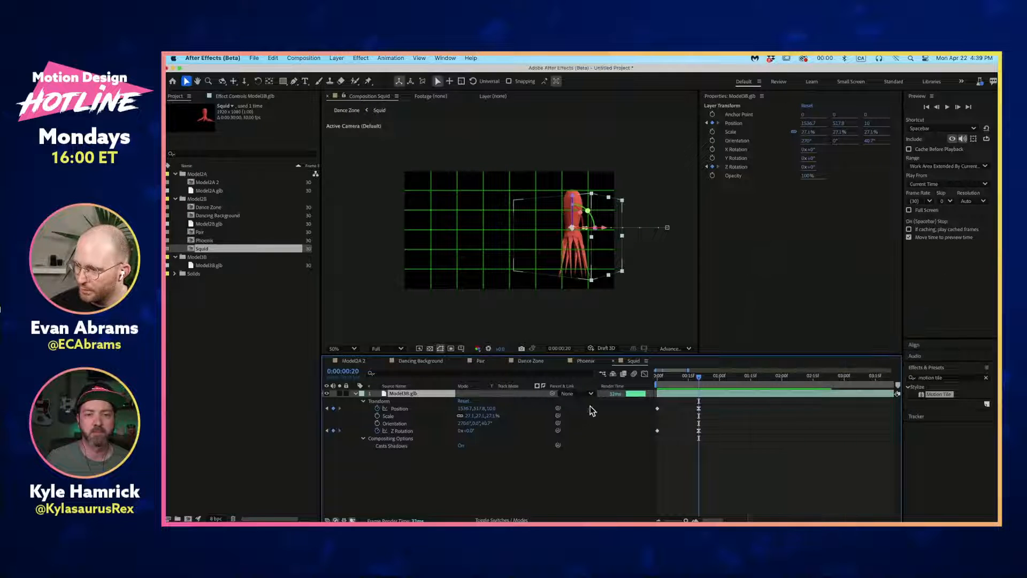
key(Home)
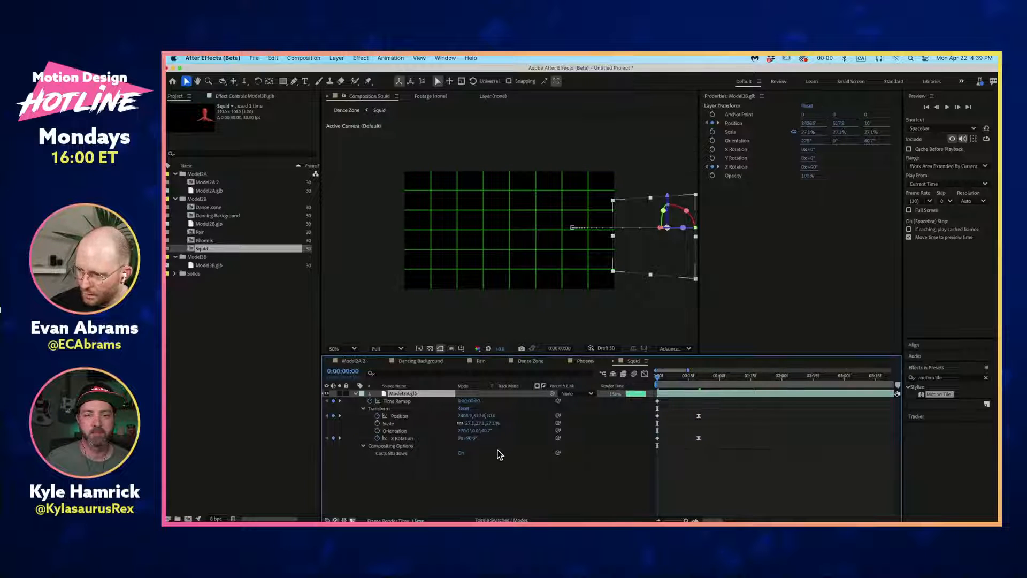
Step: Expand all of Model3B.glb's properties including Animation Options, and show the layer switches in place of the modes
click(399, 475)
key(u)
key(u)
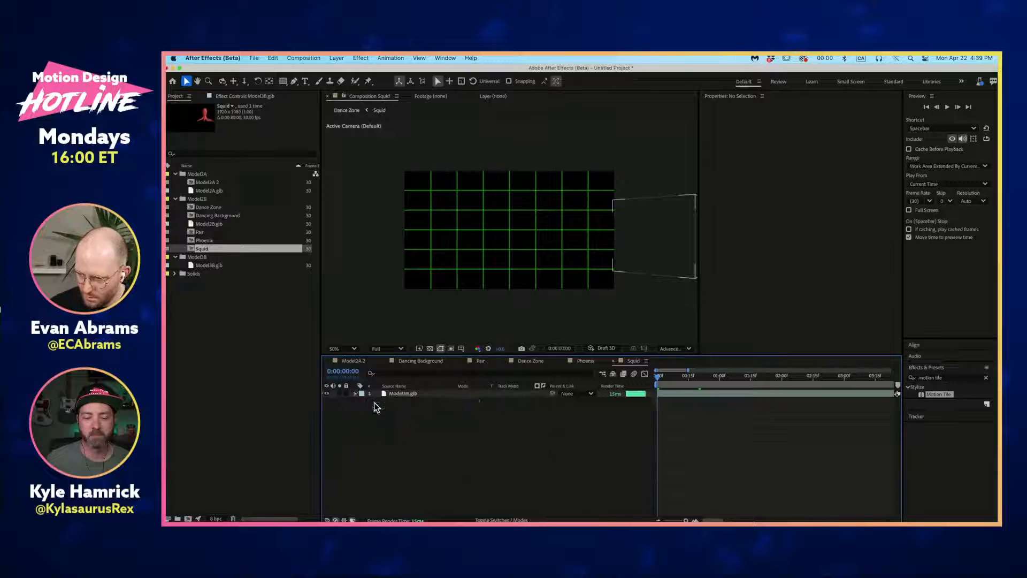
click(356, 394)
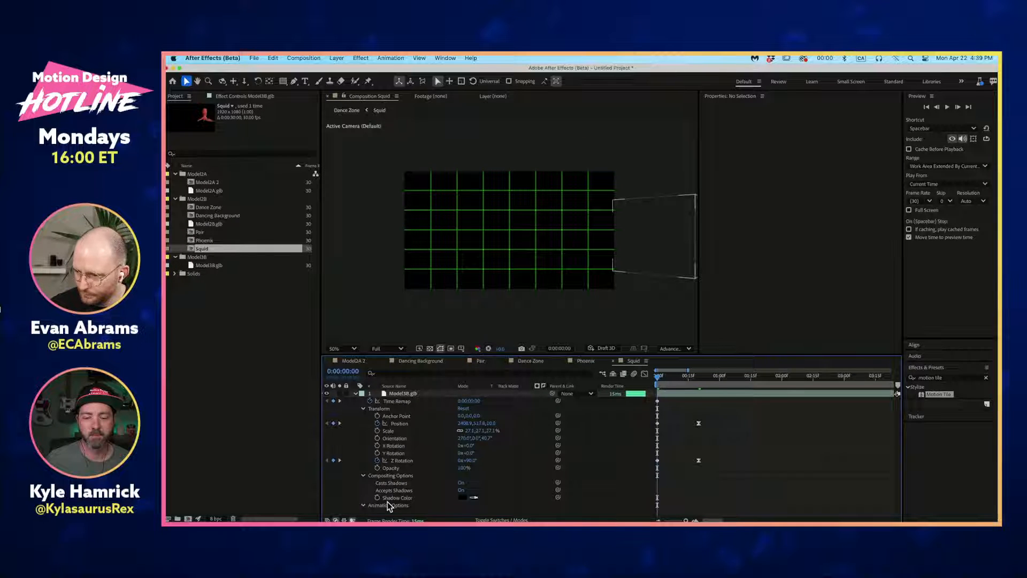
click(398, 513)
click(499, 520)
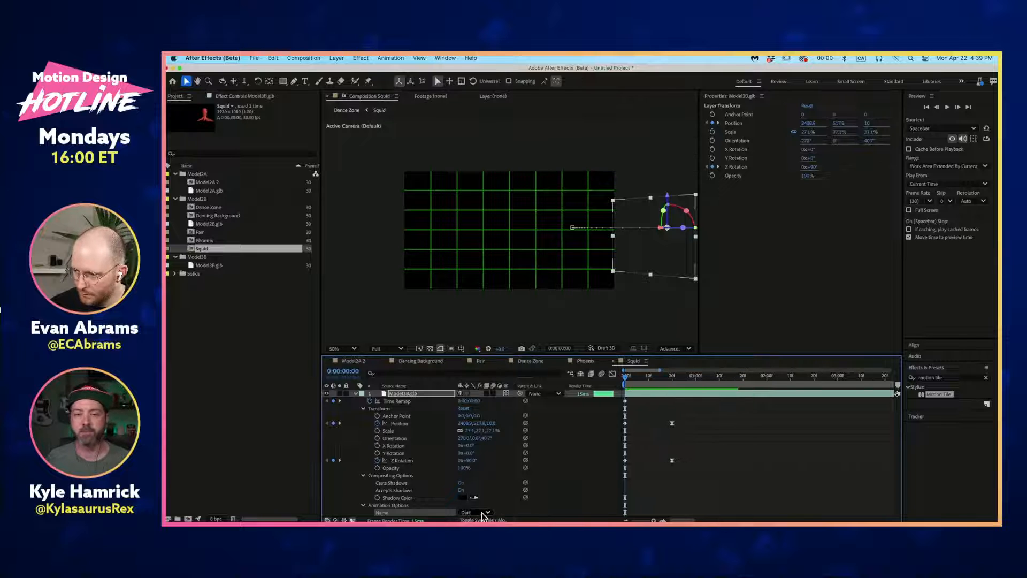
Step: Check the Dart animation's length in the Animation Options and add a Time Remap keyframe at its end, 0:00:00:24
click(484, 513)
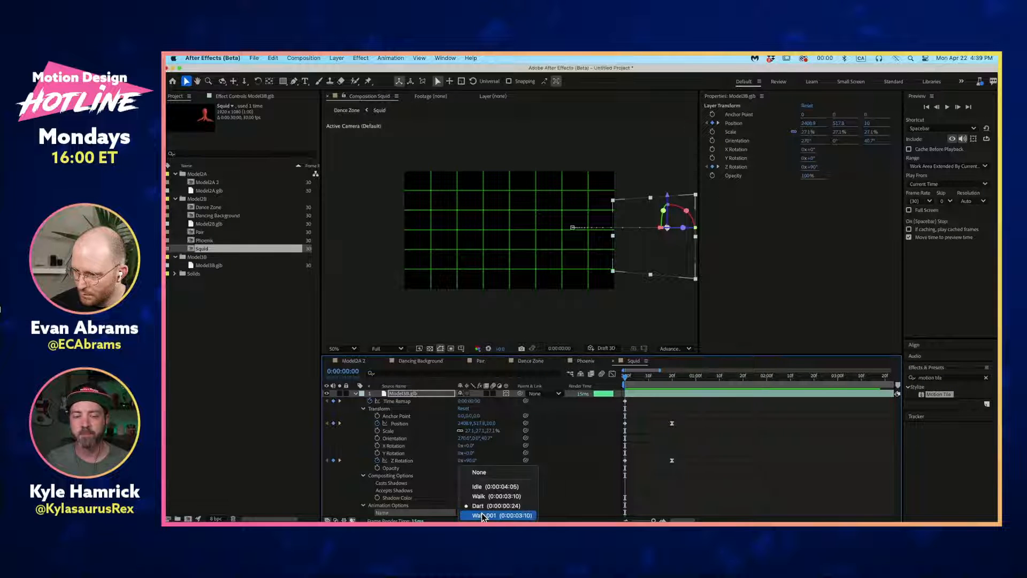
click(628, 481)
click(672, 381)
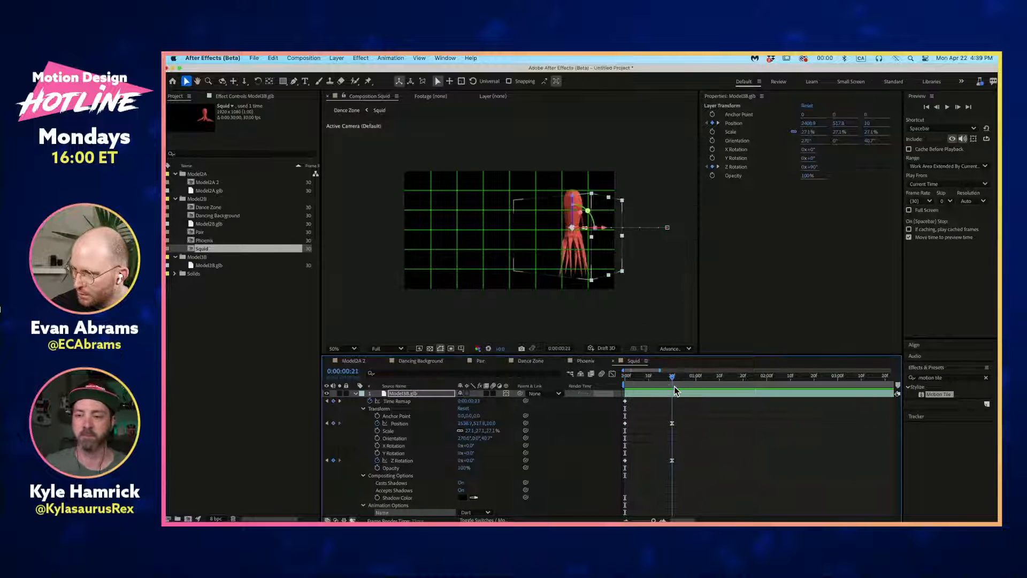
key(Page_Down)
key(Page_Down)
key(Page_Down)
key(Page_Down)
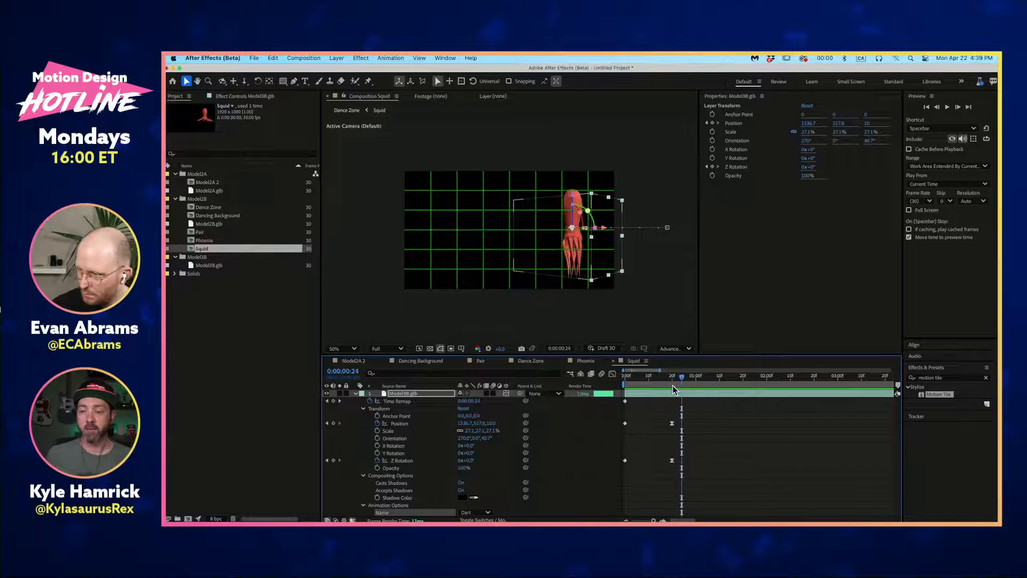
click(392, 403)
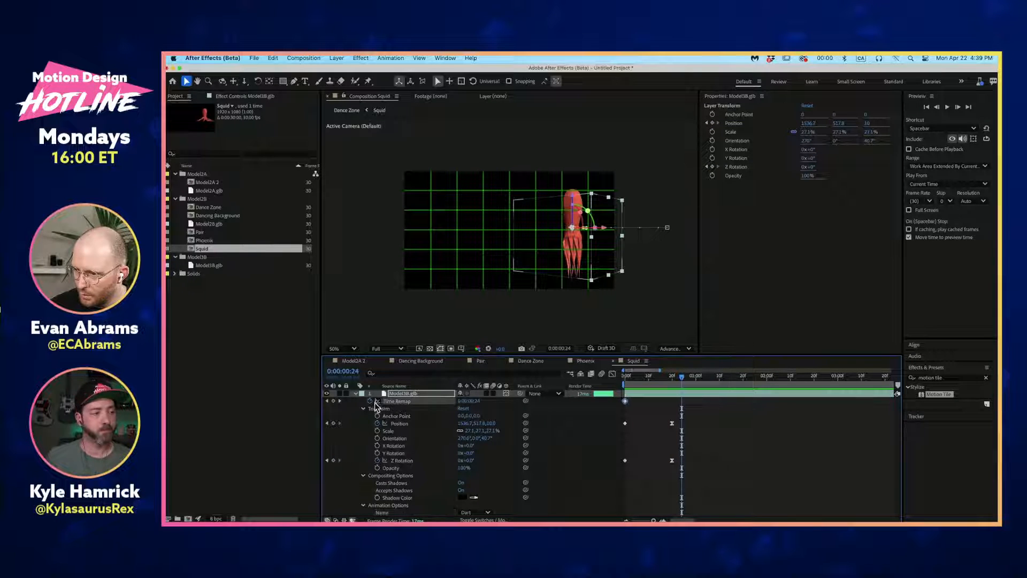
click(334, 401)
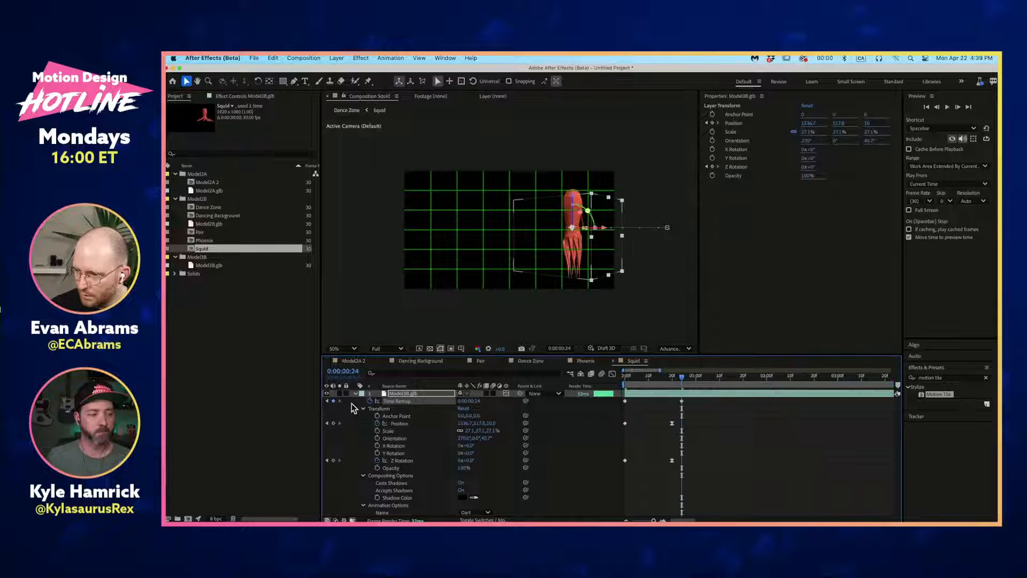
Step: Add the expression loopOut() to Model3B.glb's Time Remap and preview the looping octopus
alt+click(371, 401)
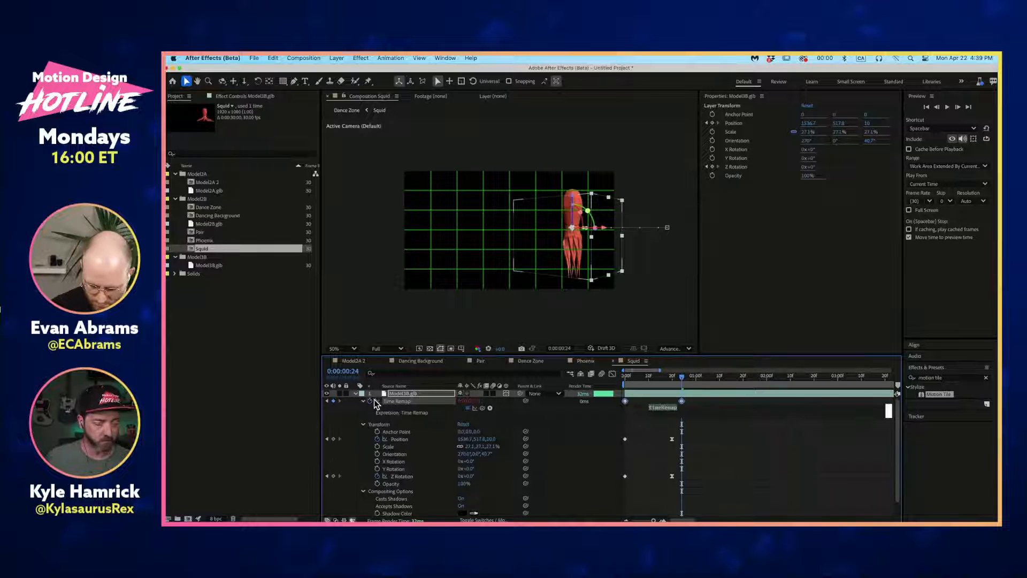
text(loopOut())
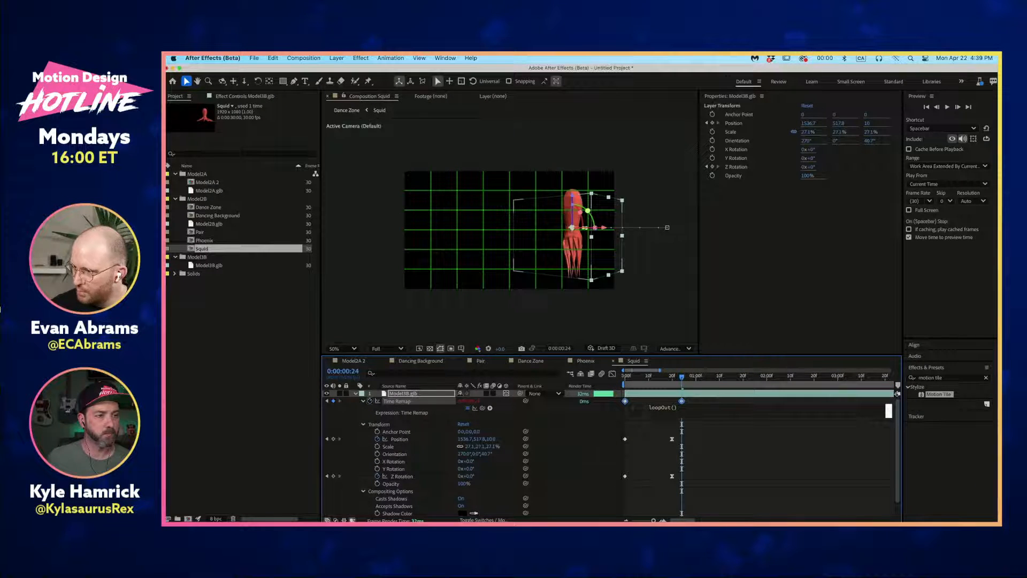
click(814, 472)
key(space)
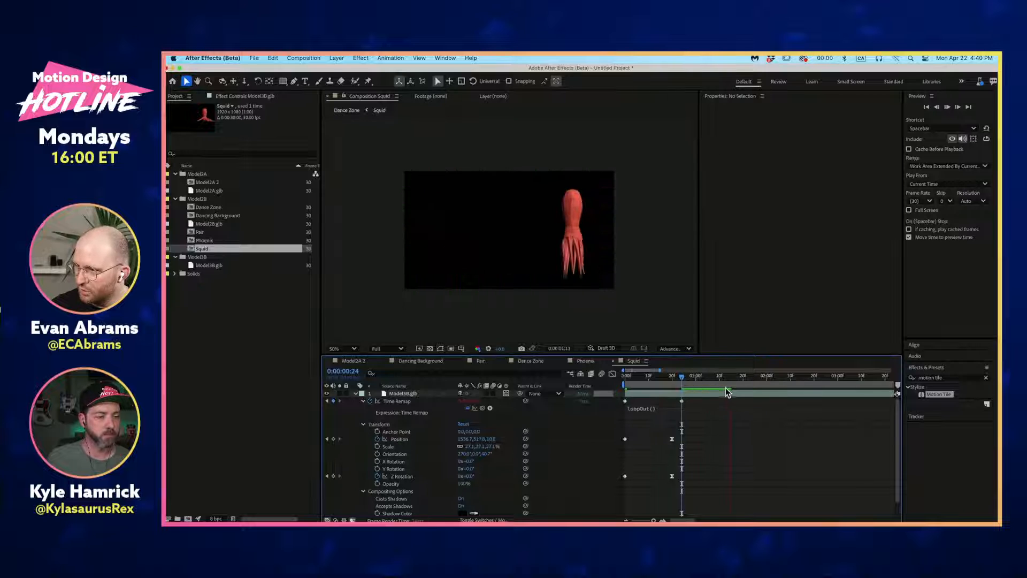
Step: Change the Time Remap expression to loopOut("pingpong") and preview the octopus's back-and-forth loop
click(691, 412)
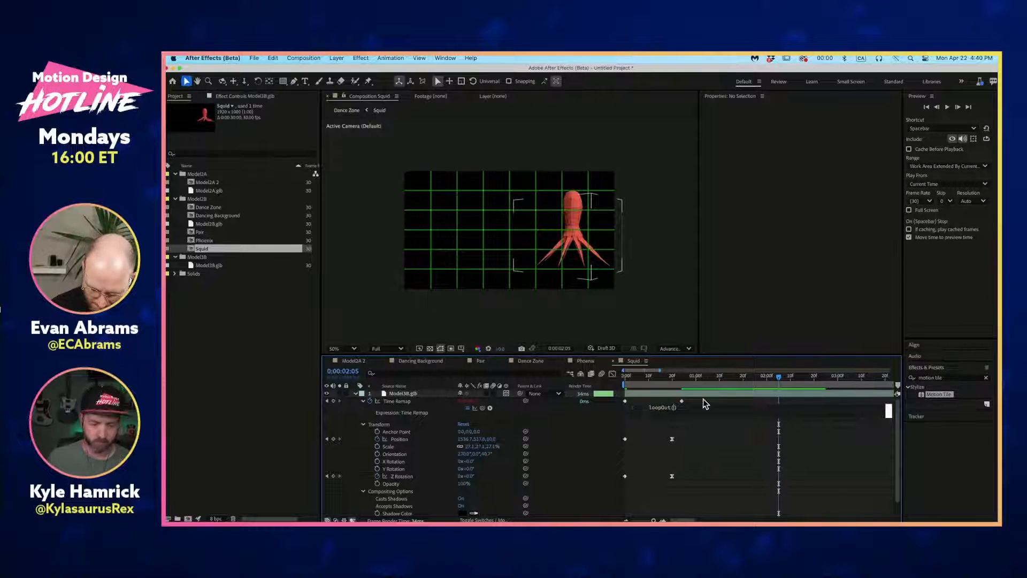
text(")
key(Down)
key(Down)
key(Down)
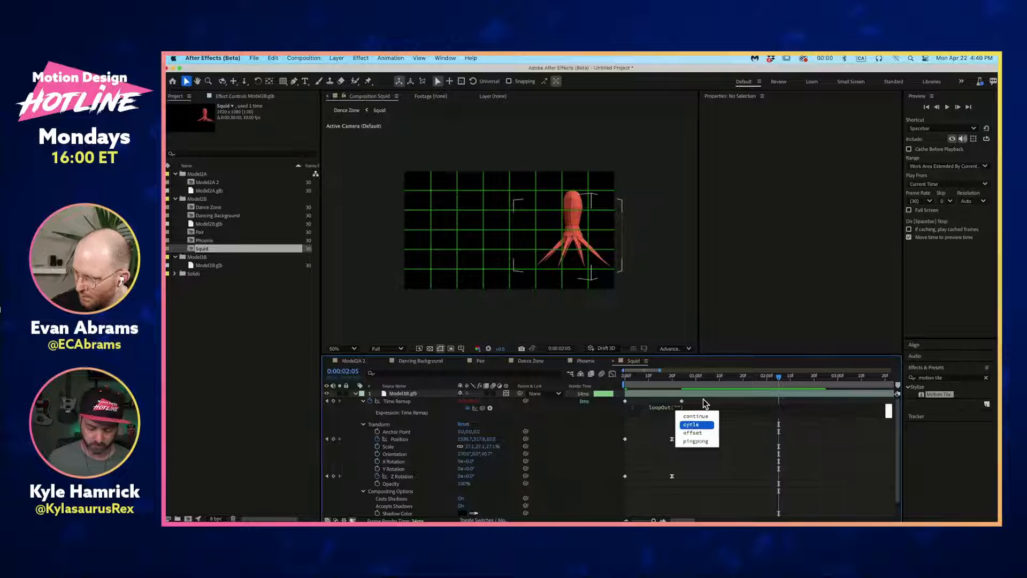
key(Return)
click(703, 401)
key(space)
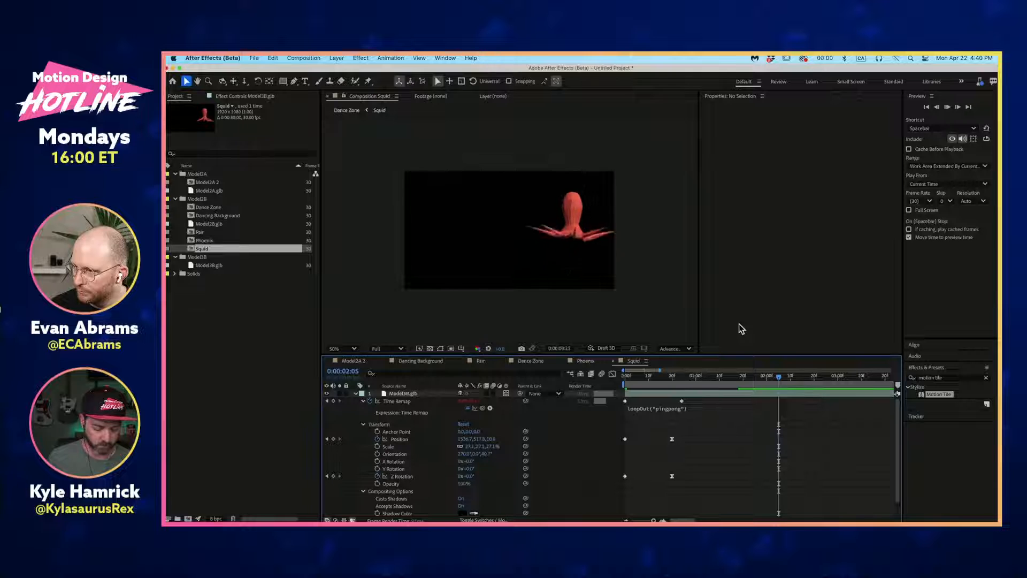
key(space)
Step: Go back to the Dance Zone composition and preview the phoenix and octopus together
key(Tab)
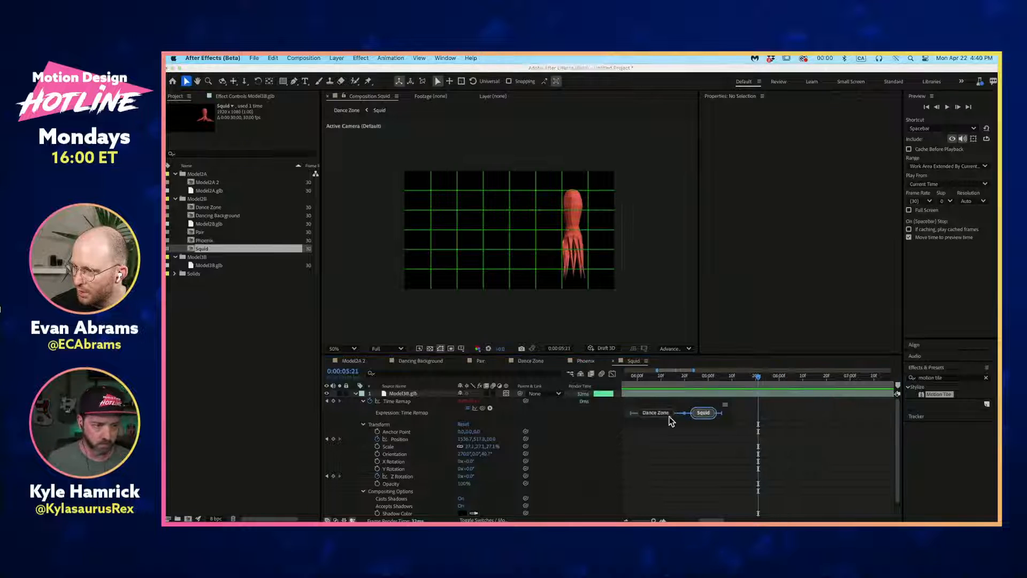
click(665, 417)
key(space)
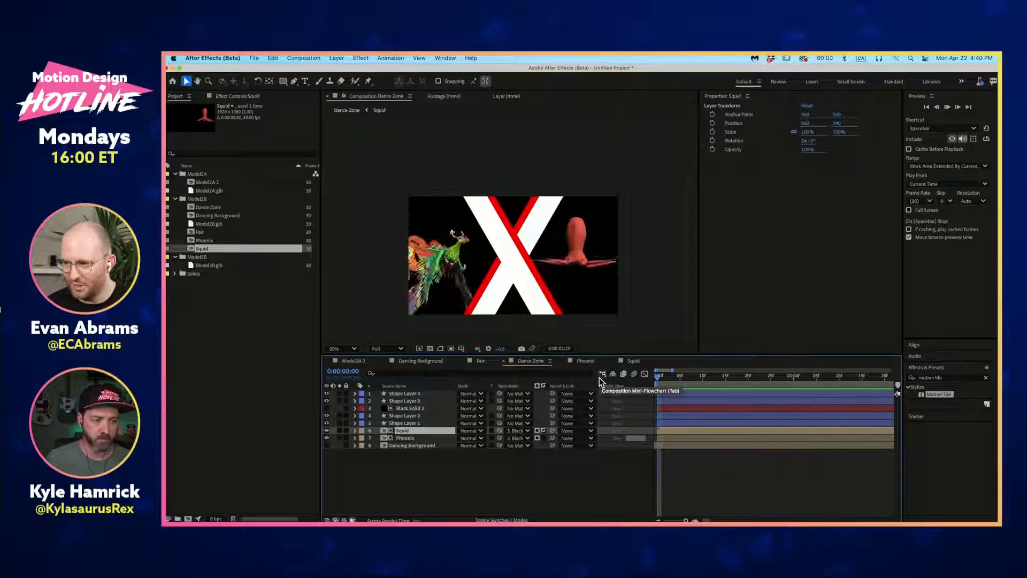
key(space)
key(space)
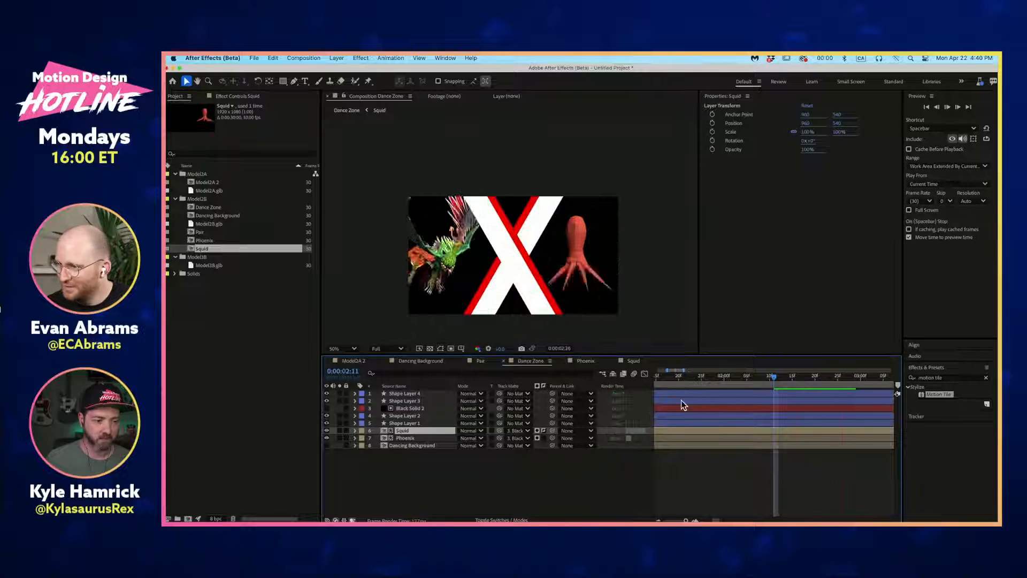
key(space)
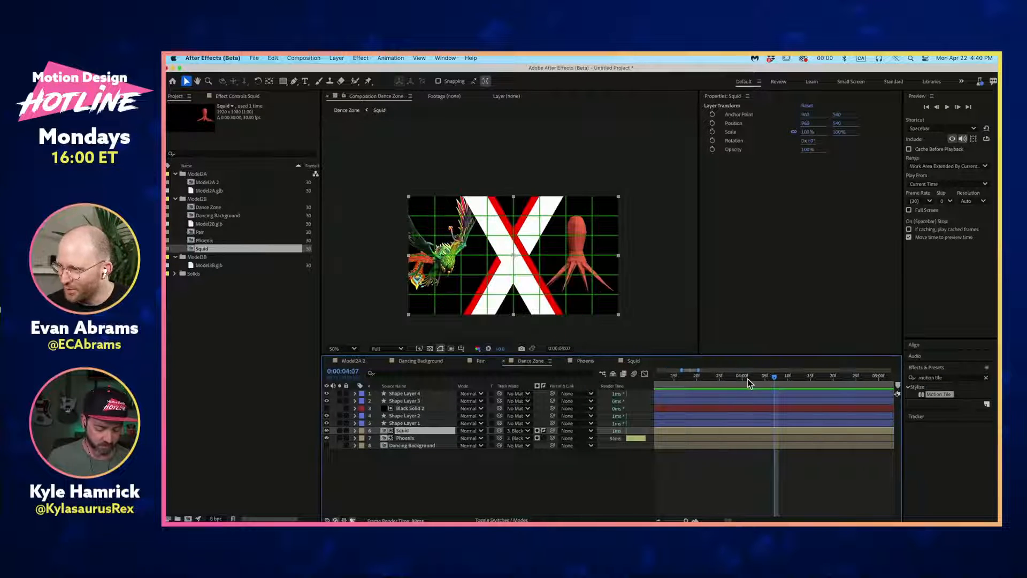
Step: Return to the first frame, clear the layer selection, and preview both creatures' entrances
key(Home)
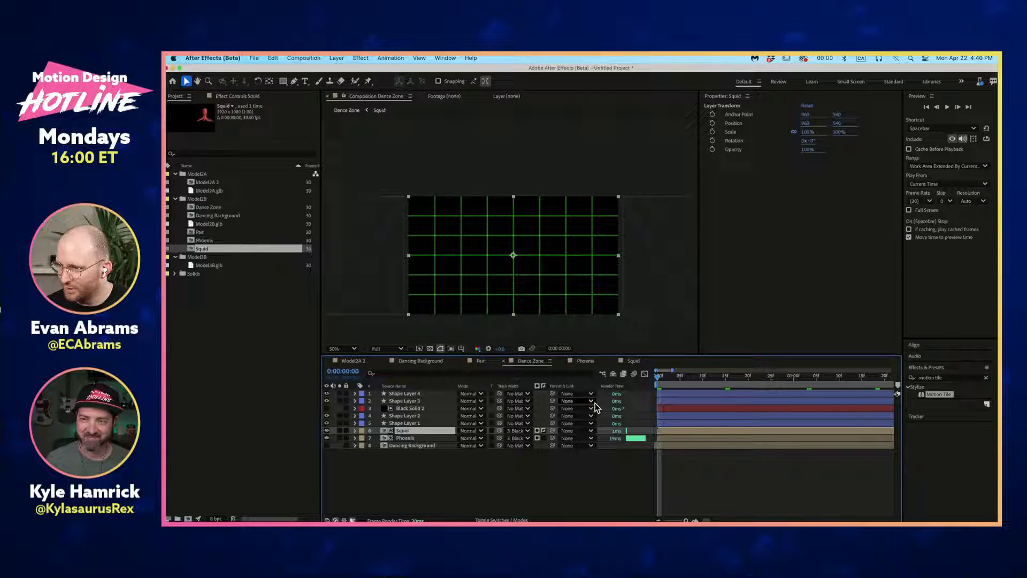
click(692, 483)
click(444, 444)
click(438, 437)
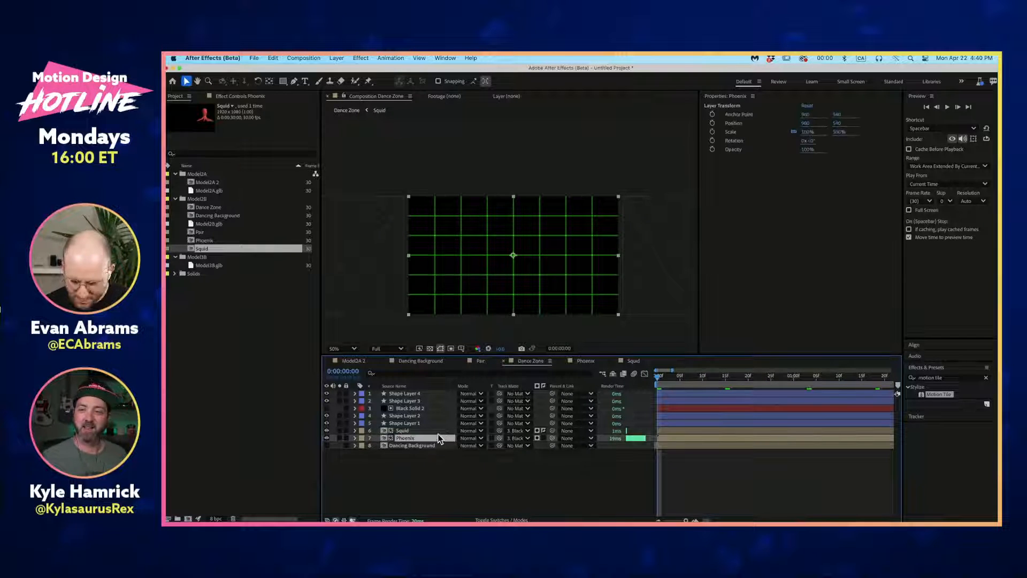
click(496, 462)
key(space)
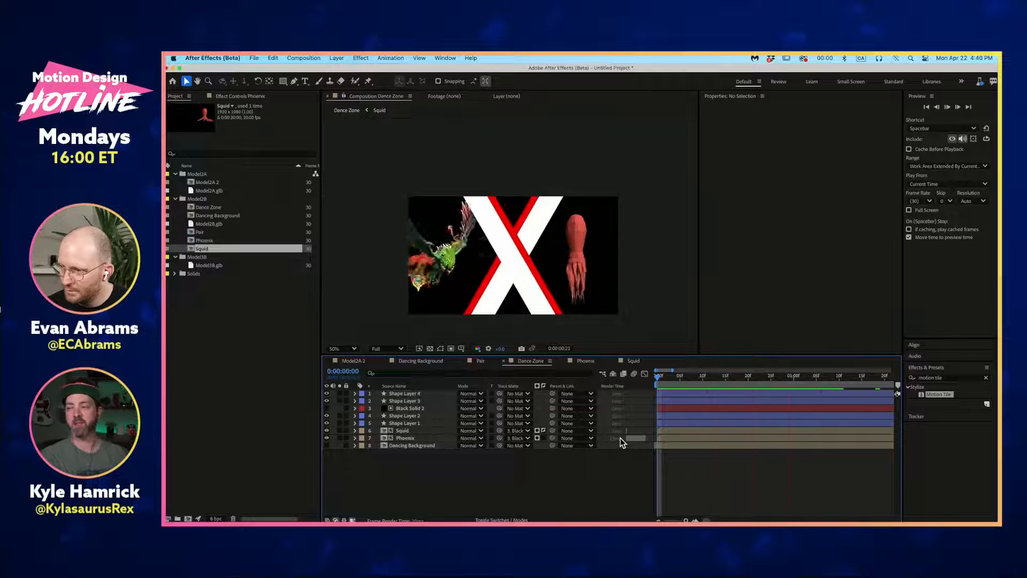
key(space)
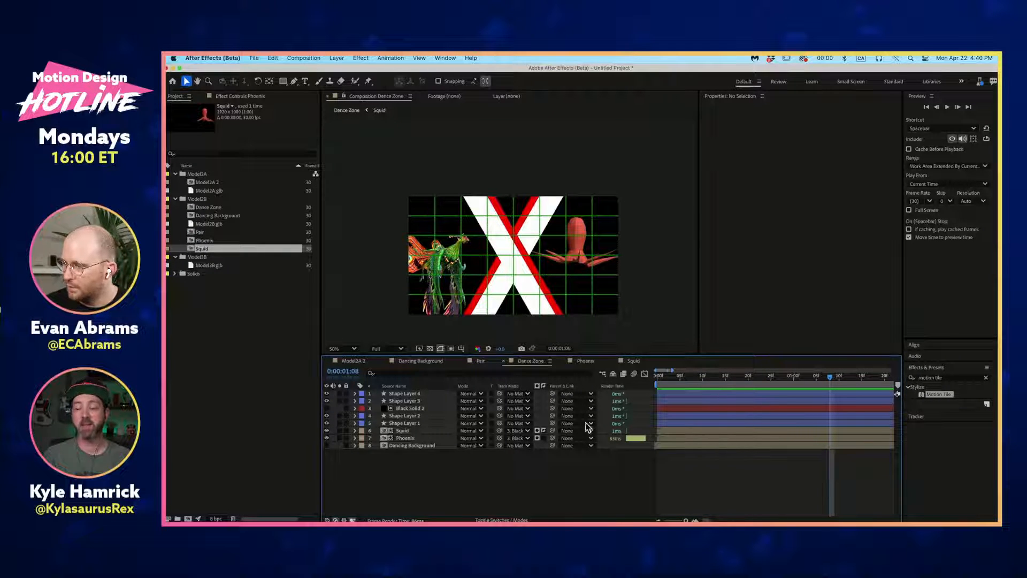
Step: Change Shape Layer 3's fill from red to blue, hex 0100FF
click(410, 395)
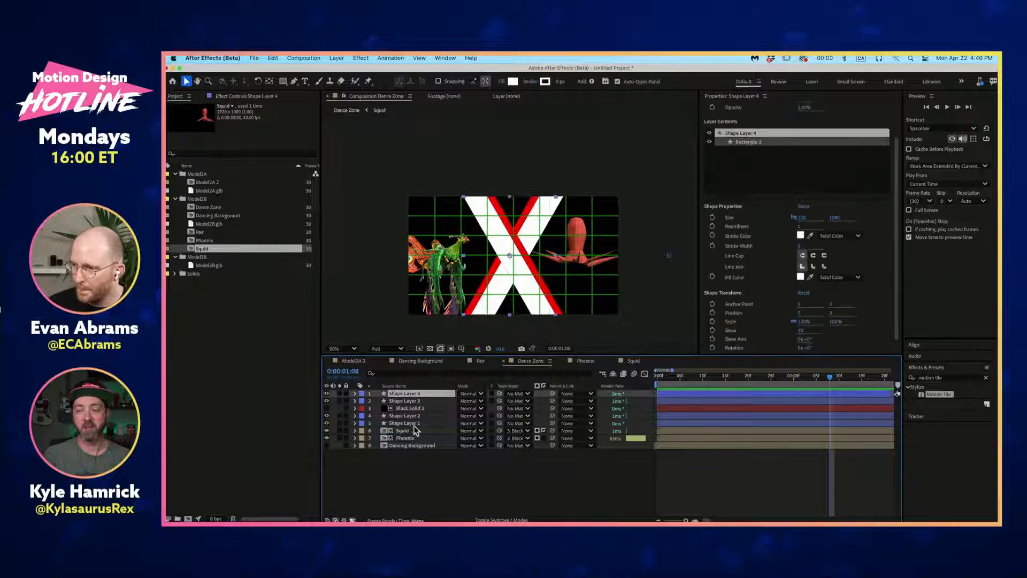
click(398, 403)
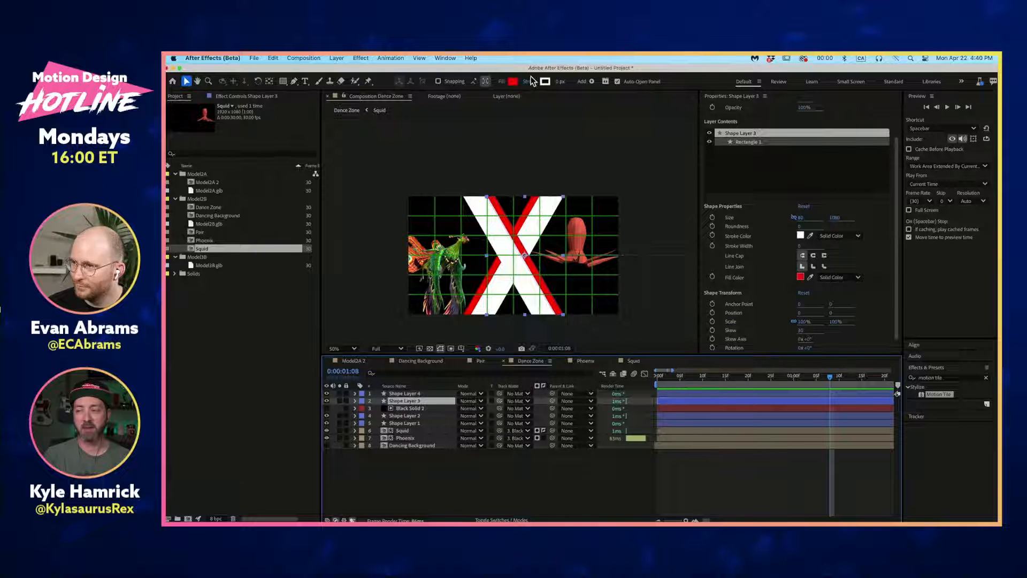
click(512, 82)
click(720, 280)
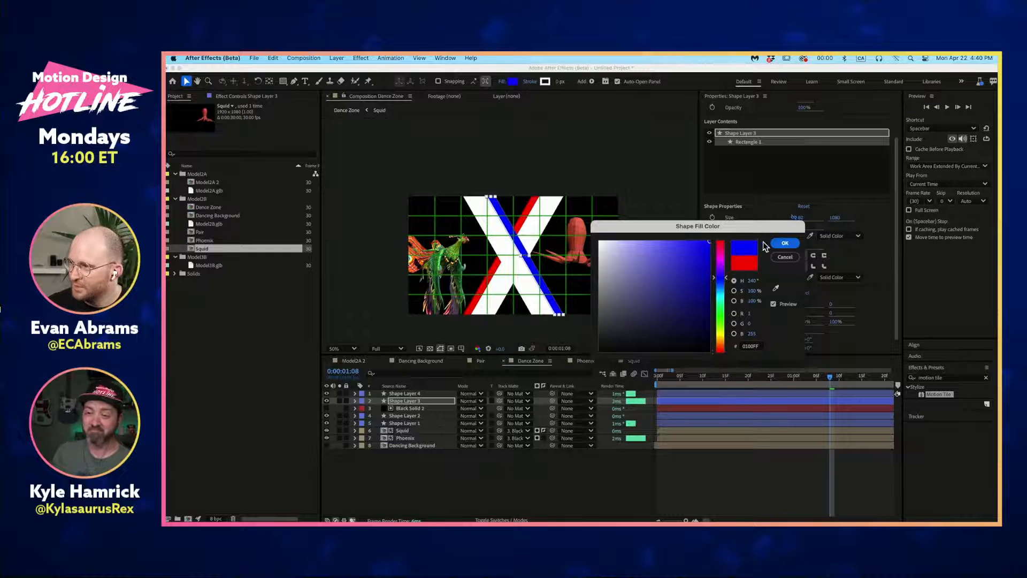
click(783, 244)
Step: Turn on the Dancing Background layer, scale it up to about 79.5%, and preview the composition
click(394, 453)
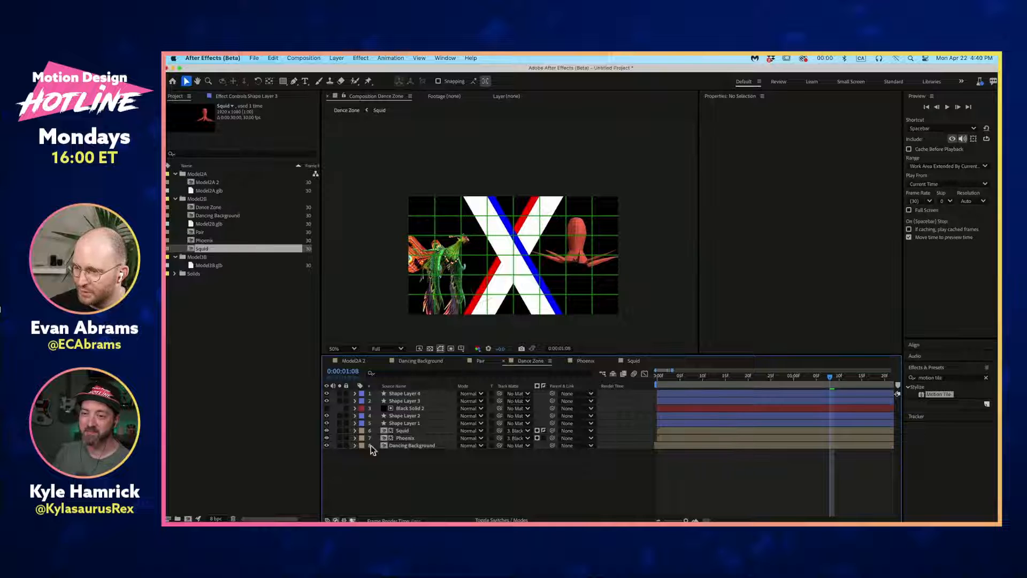
click(425, 447)
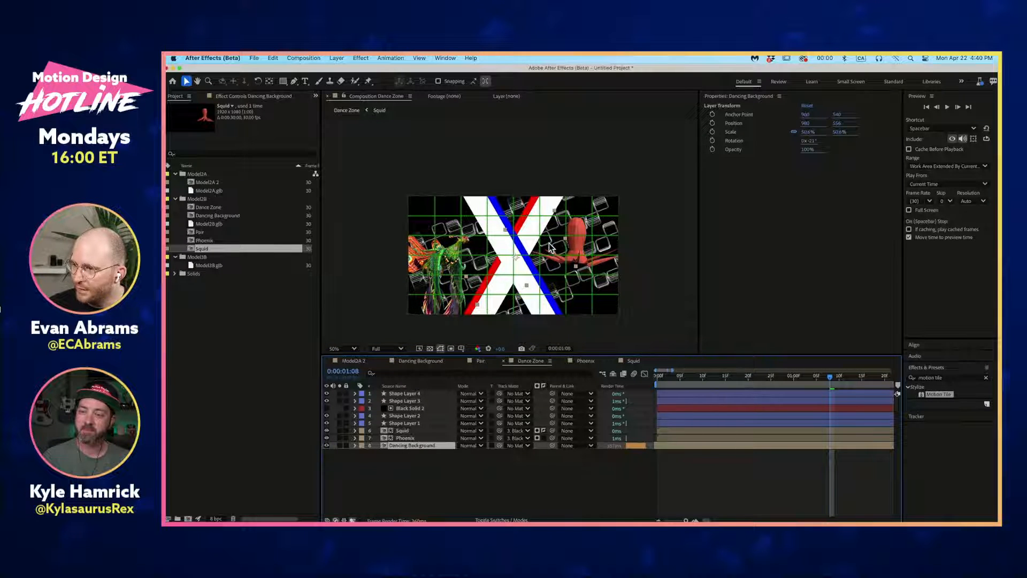
drag(577, 271, 610, 271)
click(252, 96)
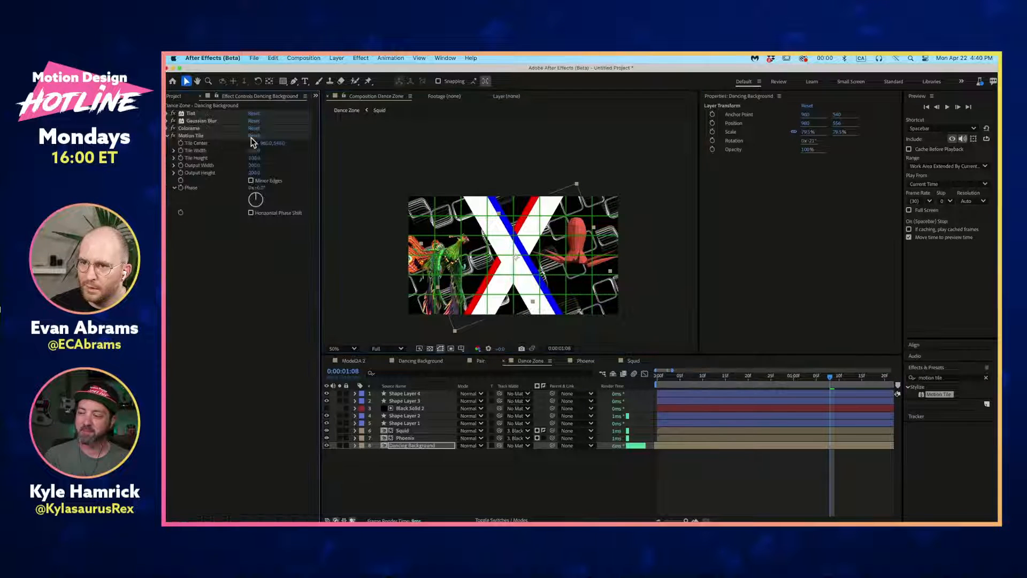
click(169, 136)
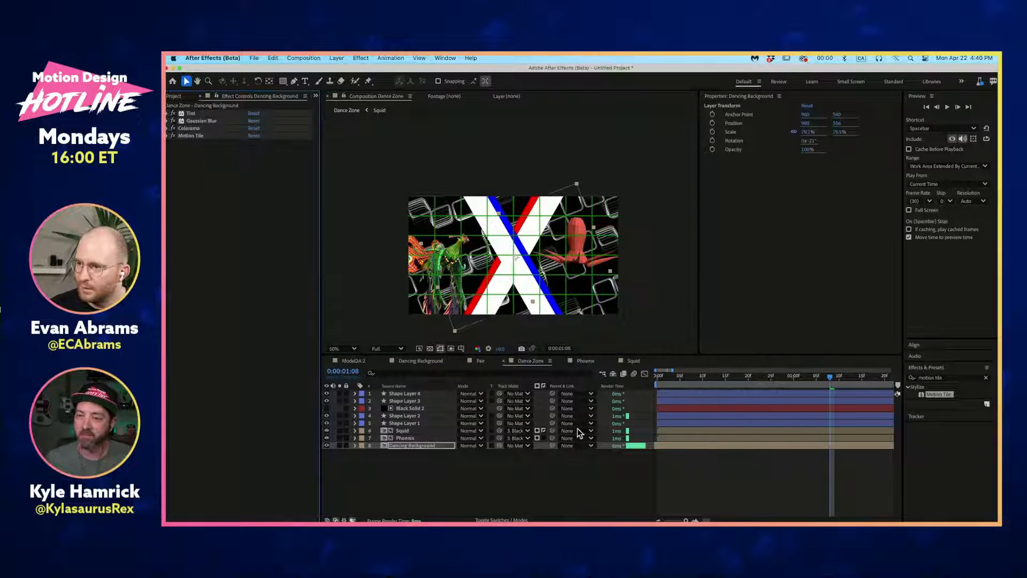
click(576, 480)
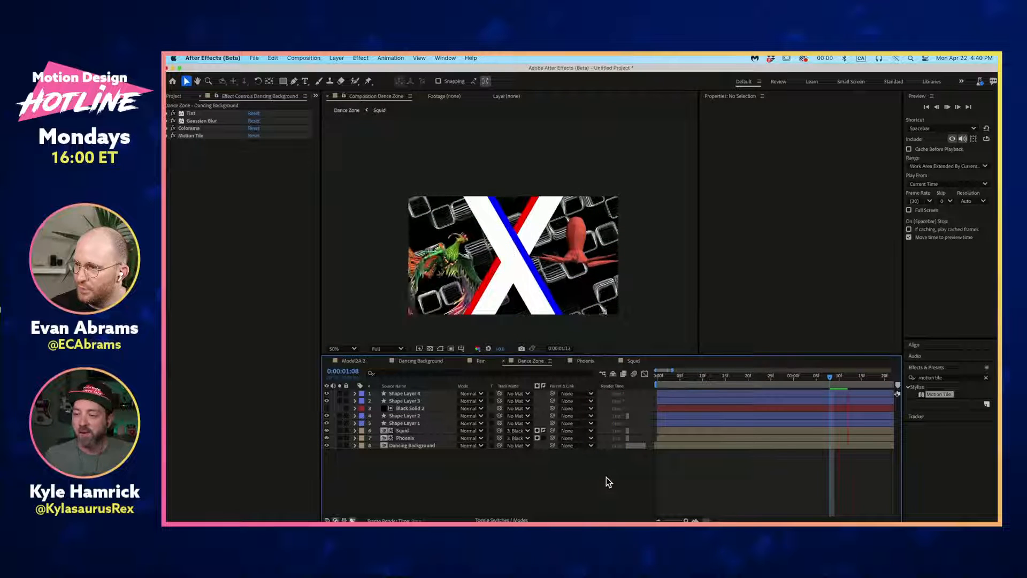
key(space)
Step: Open the Dancing Background composition, reveal and select the Pair layers' second Time Remap keyframes, and preview the animation
click(657, 444)
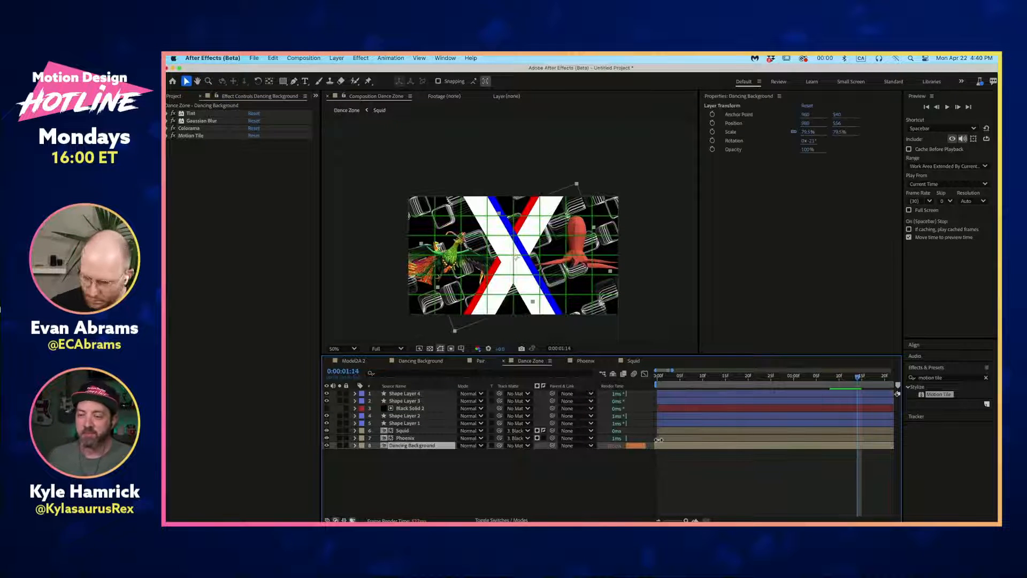
double_click(667, 445)
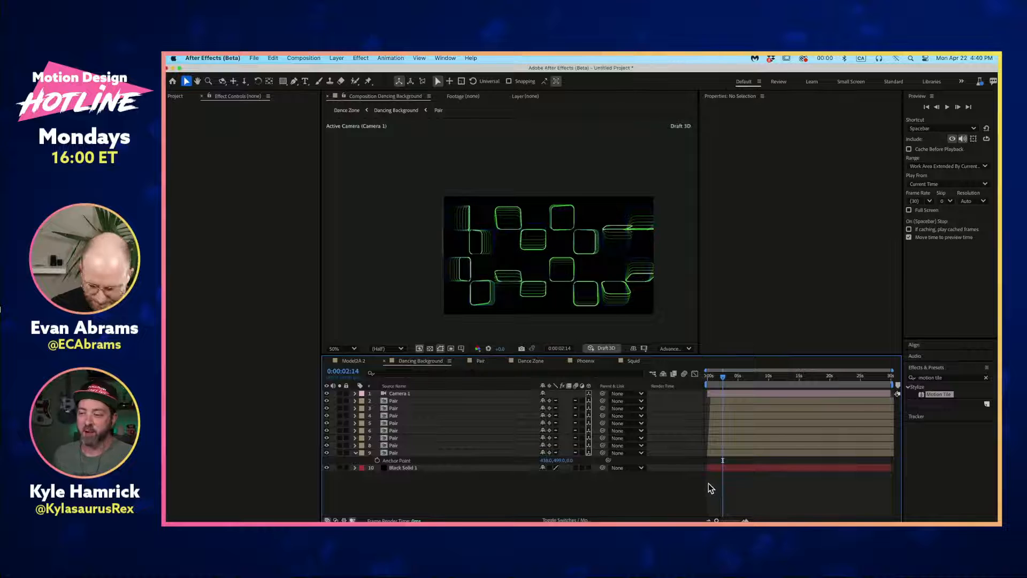
key(u)
drag(731, 409, 732, 506)
scroll(720, 432, down, 1)
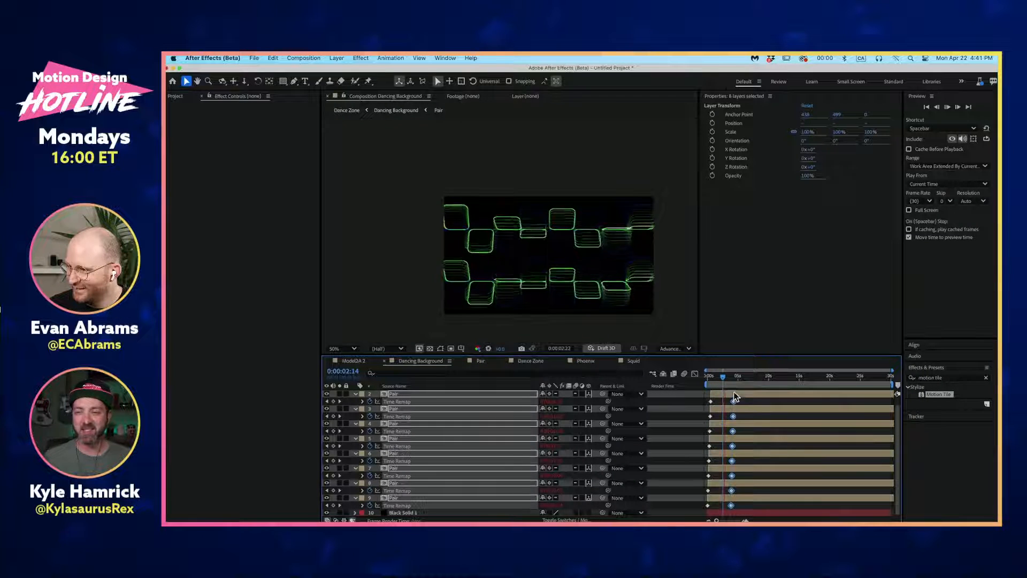
key(space)
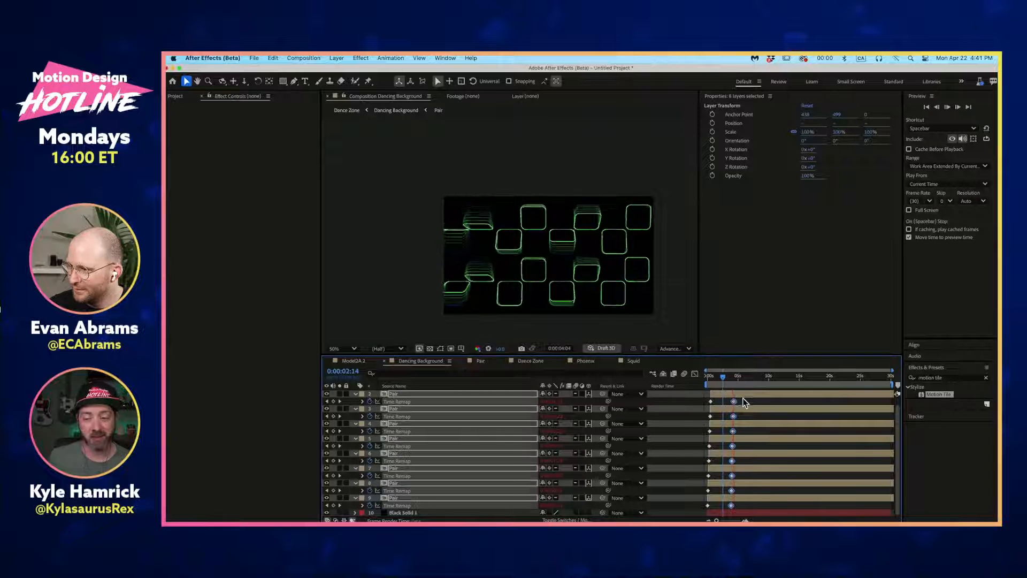
key(space)
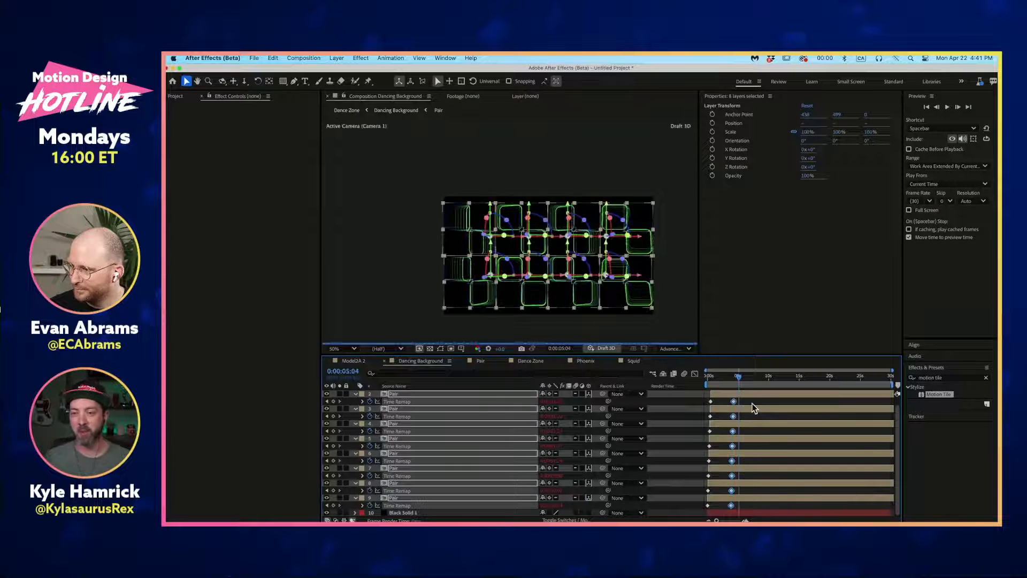
Step: Return to the Dance Zone composition and preview it from the first frame with the dancing background visible
click(752, 404)
key(Tab)
click(686, 403)
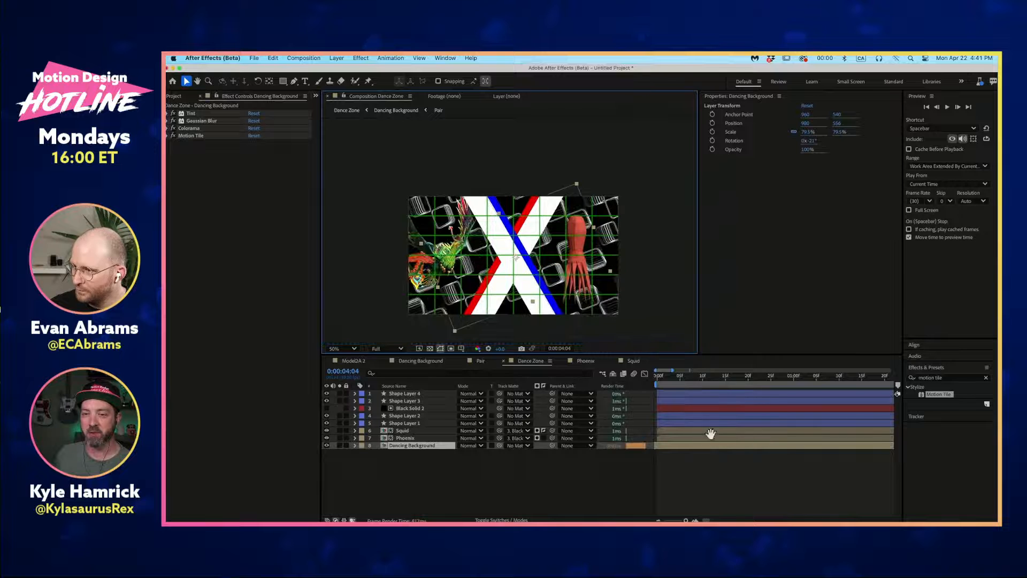
key(space)
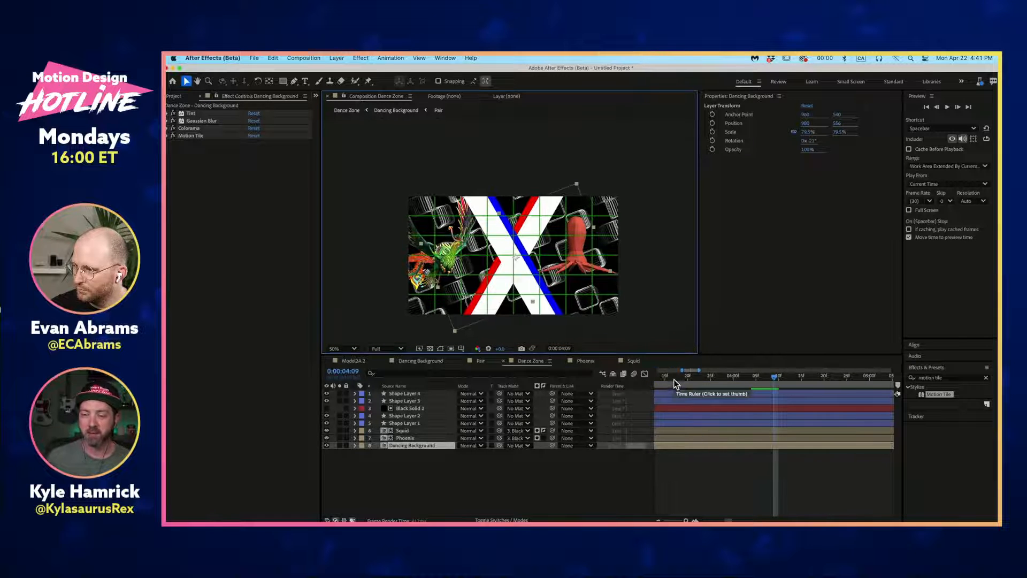
click(675, 379)
key(Home)
key(space)
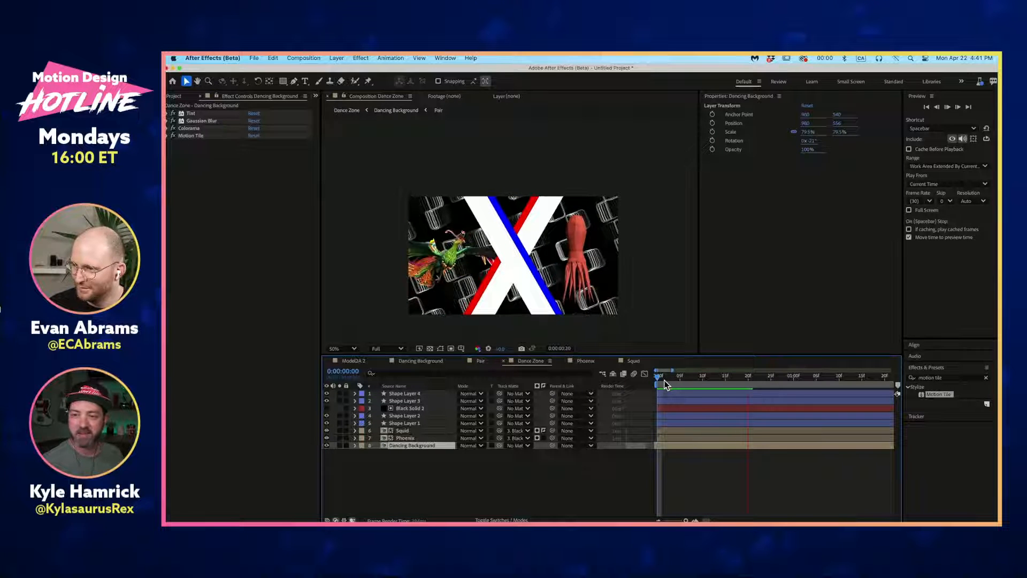
Step: Stop the preview, duplicate Shape Layer 4, and rename the copy Placard
key(space)
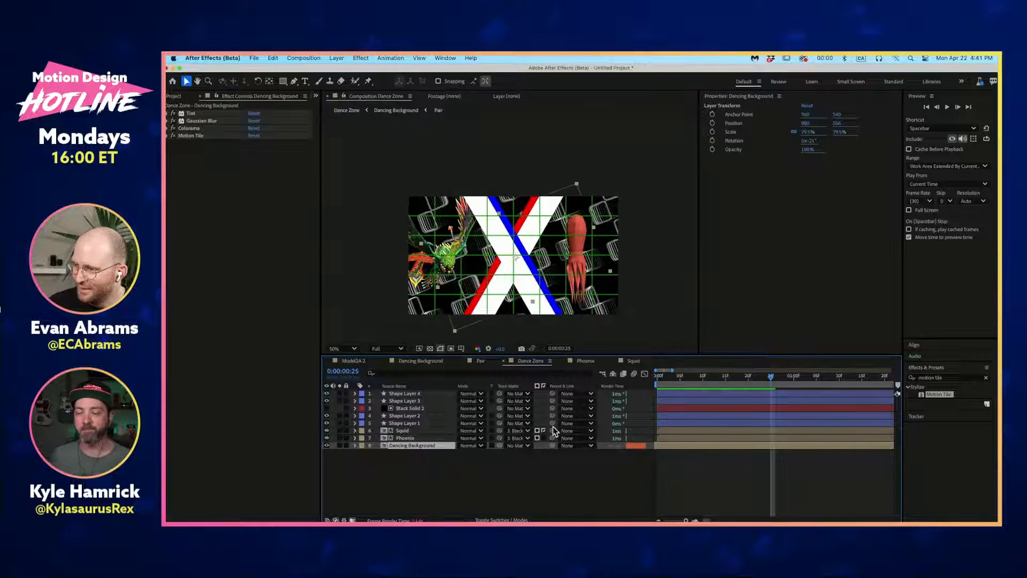
click(550, 469)
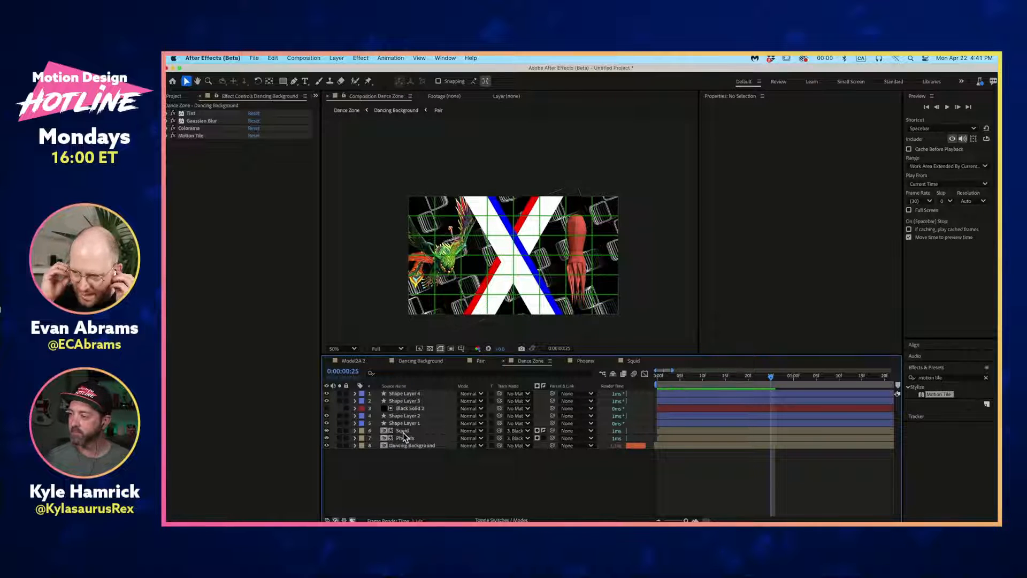
click(423, 393)
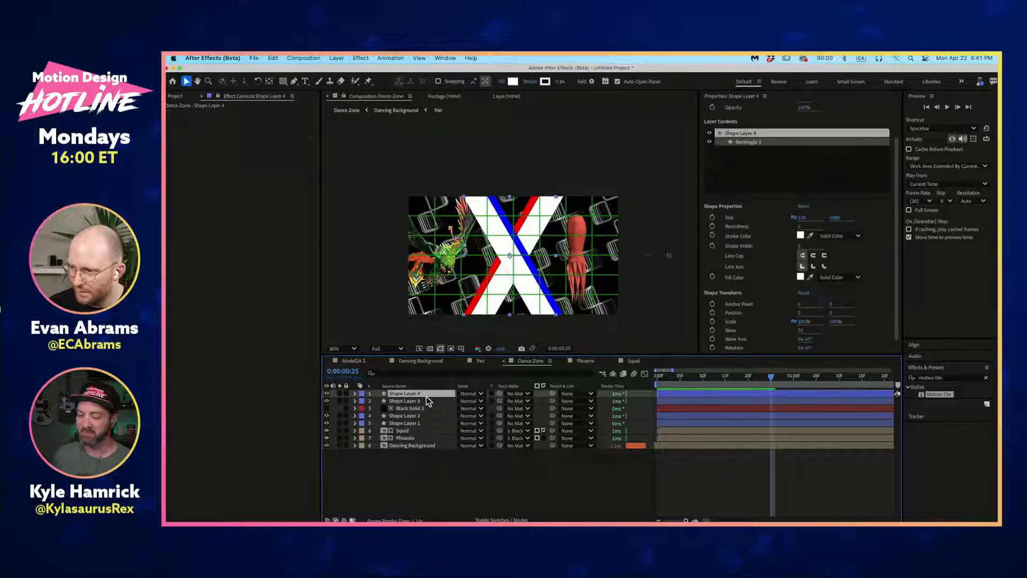
key(super+d)
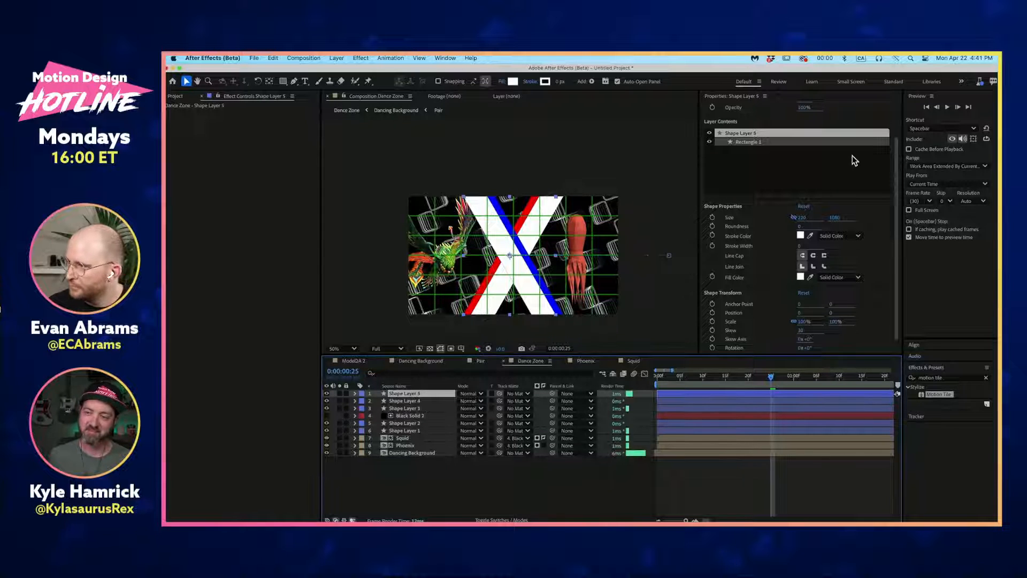
key(Return)
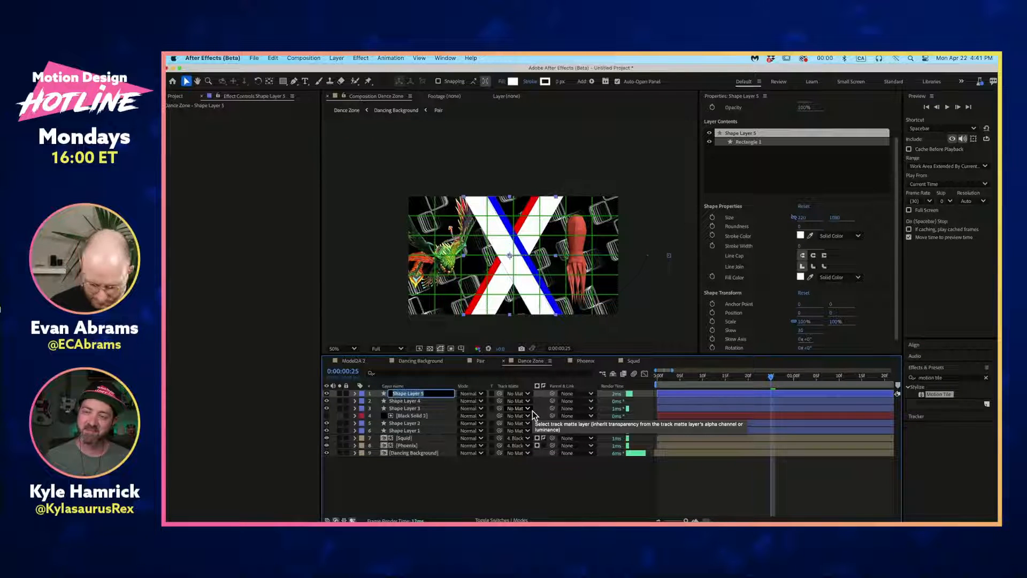
text(Placa)
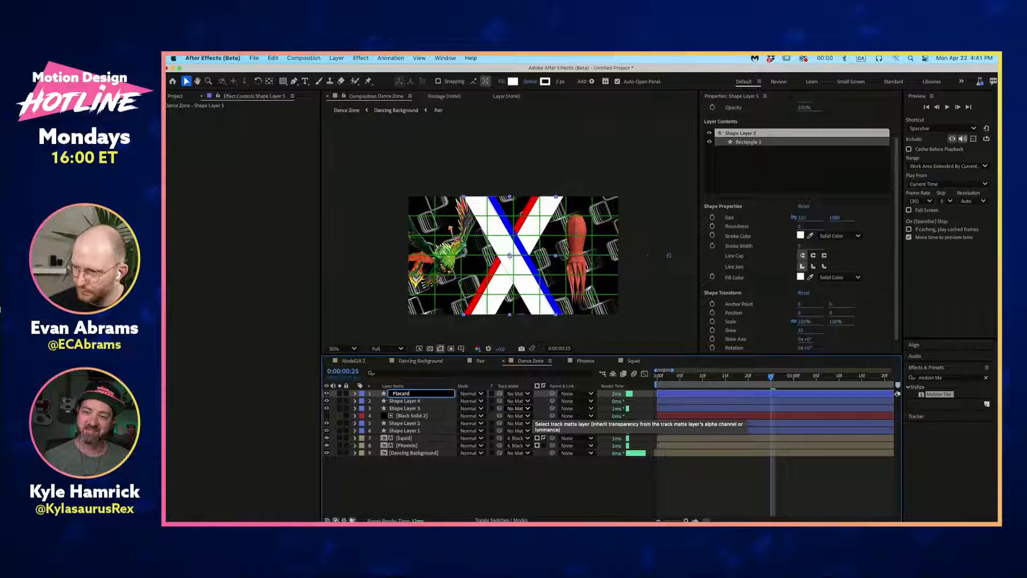
text(rd)
key(Return)
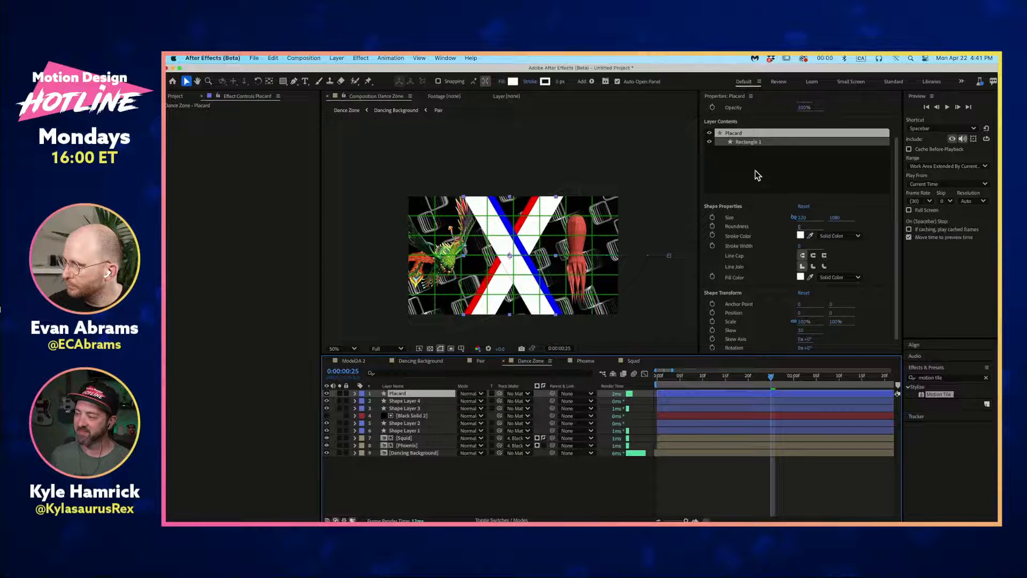
Step: Try a 90° skew axis on the Placard's rectangle and undo it
click(803, 339)
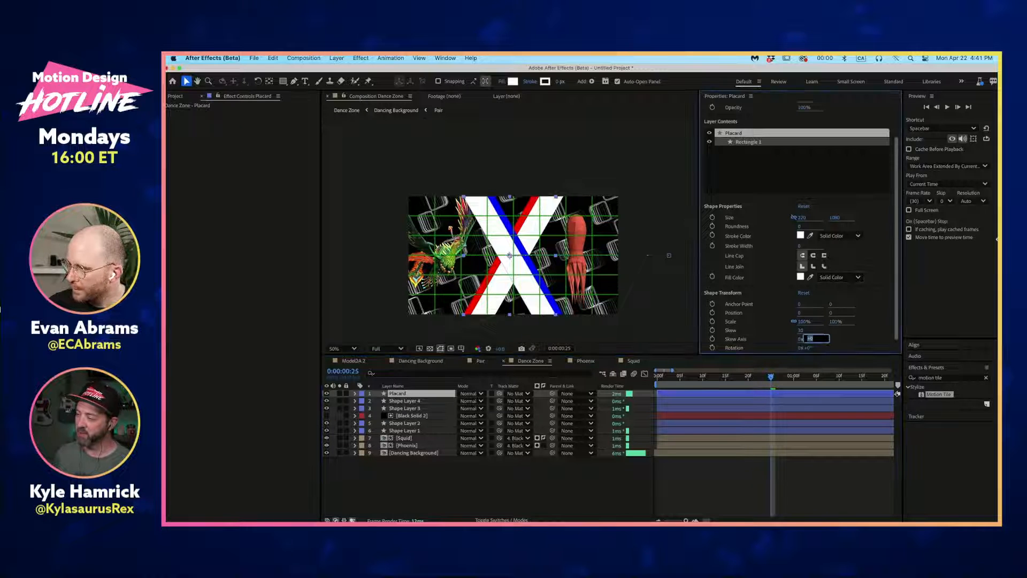
text(90)
key(Return)
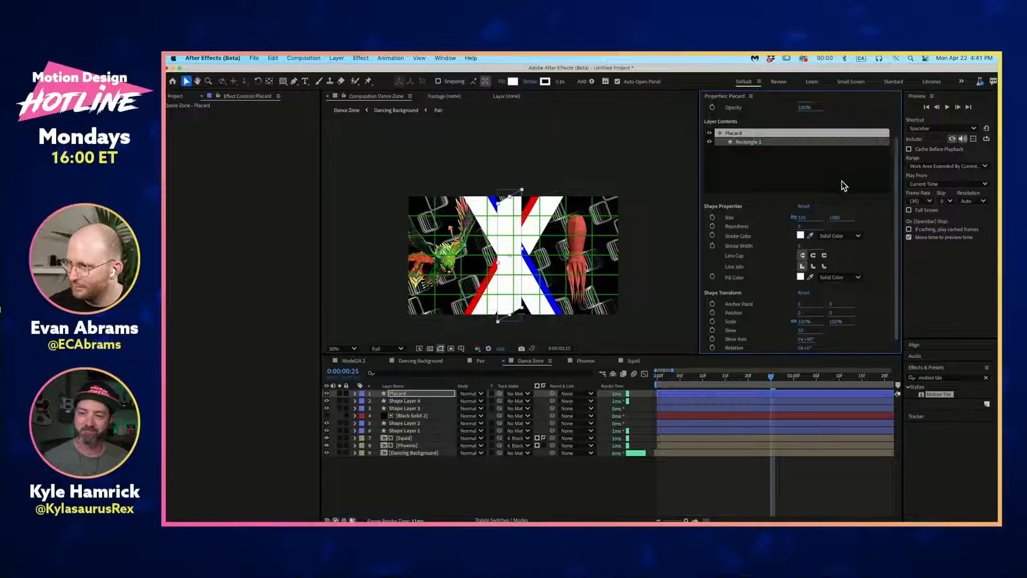
key(super+z)
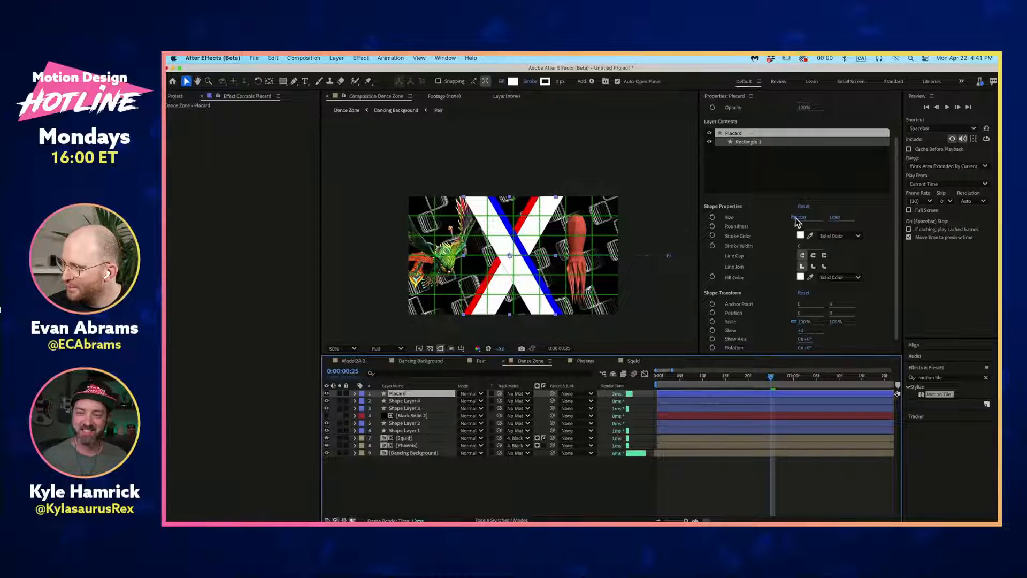
Step: Resize the Placard's rectangle to about 563 × 163 and place it below the octopus at its second Position keyframe, about 1444, 896
drag(795, 218, 894, 227)
click(398, 395)
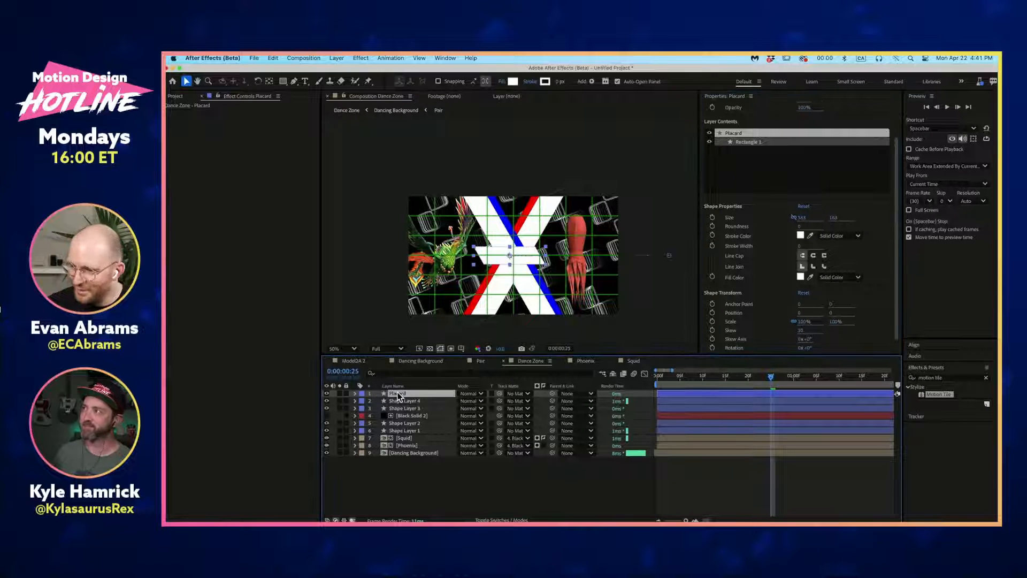
key(p)
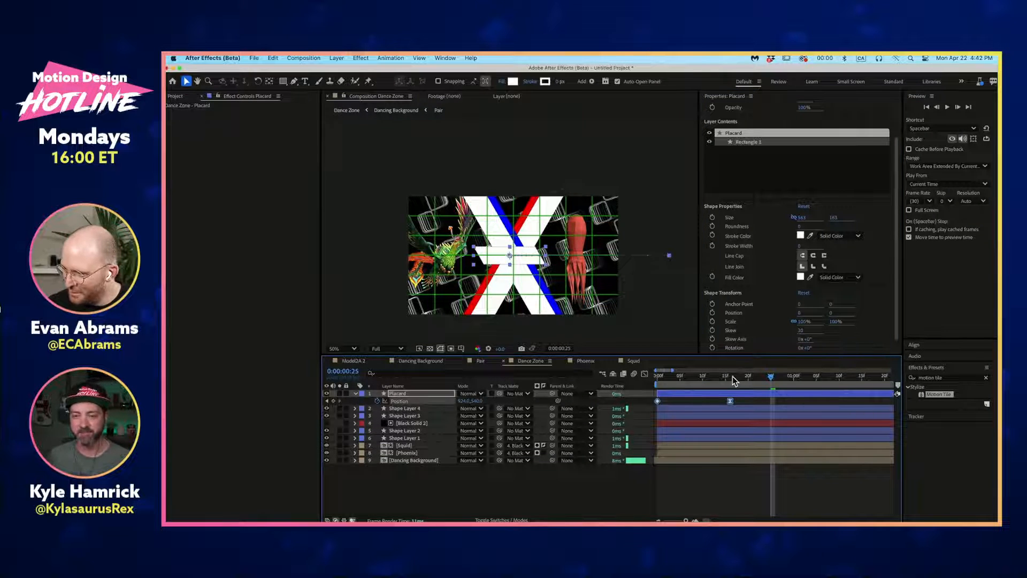
click(731, 377)
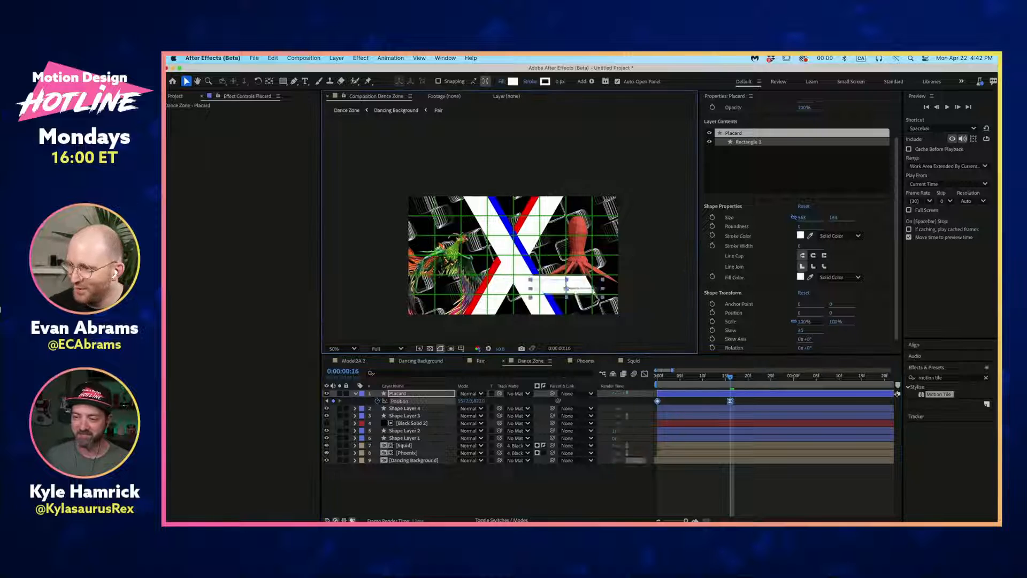
mouse_move(595, 297)
mouse_down()
mouse_move(600, 282)
mouse_move(586, 300)
mouse_up()
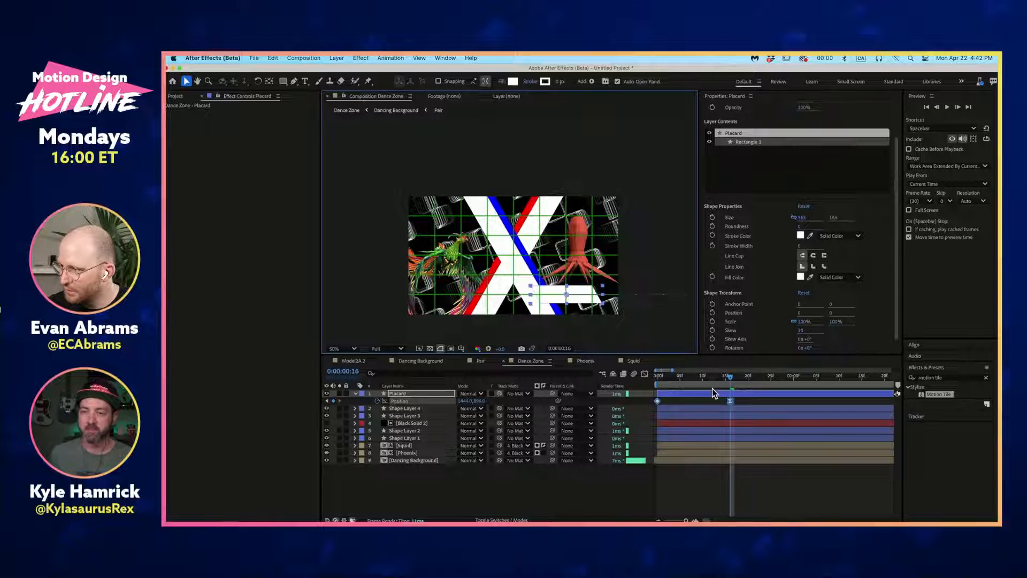
Step: Move the Placard's first-frame position to about 2280, 896, off the composition's right edge, and preview its entrance
key(comma)
drag(689, 378, 654, 374)
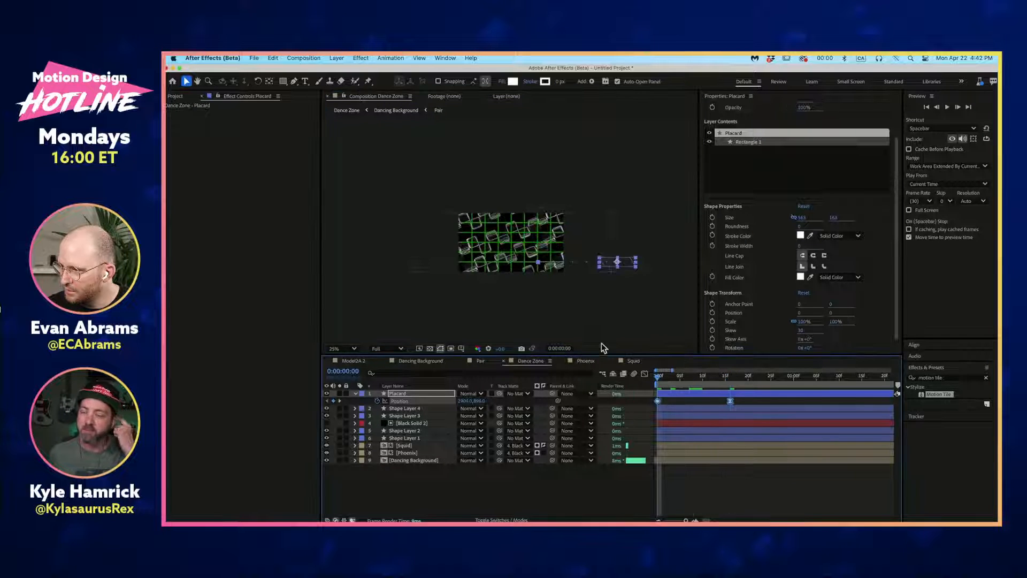
click(632, 253)
drag(622, 263, 592, 265)
key(space)
key(space)
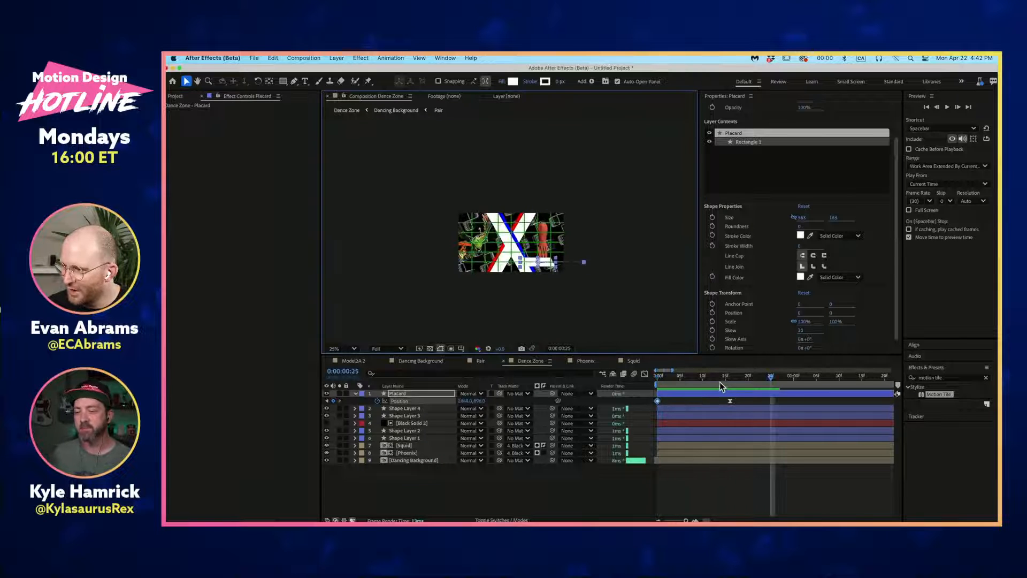
Step: Retime the Placard's second Position keyframe to frame 20 and preview the entrance
drag(730, 400, 794, 400)
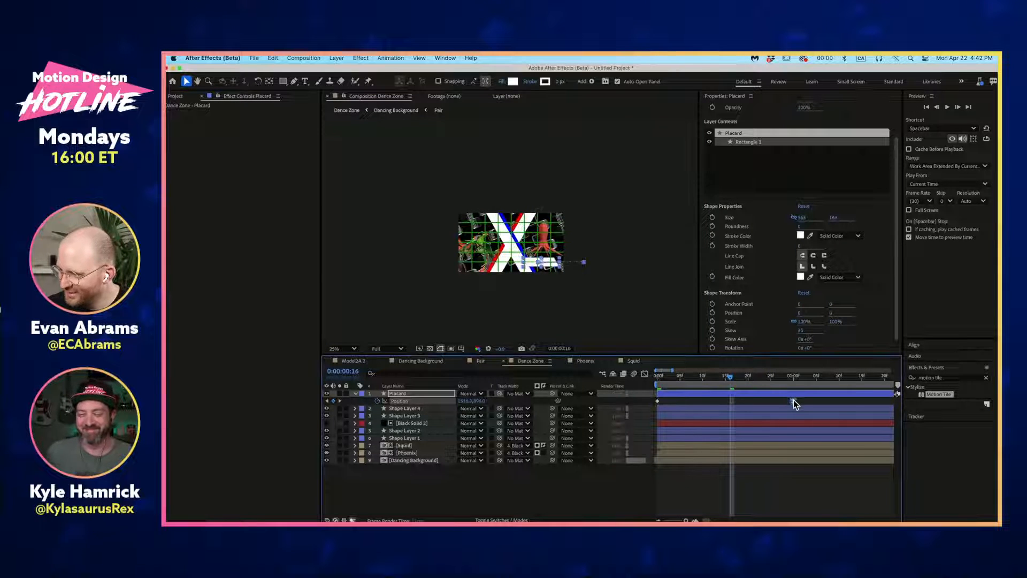
key(space)
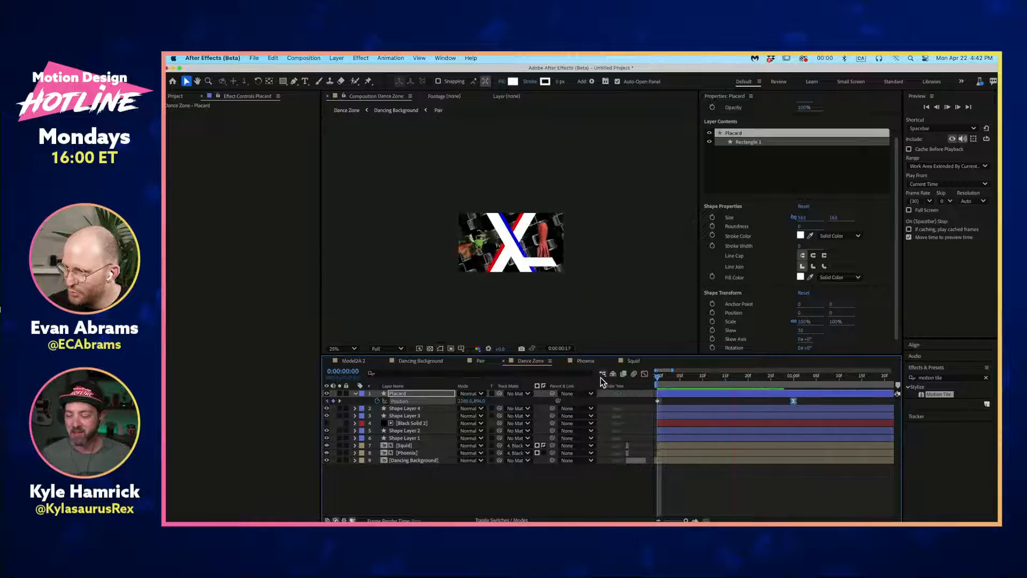
drag(794, 401, 749, 402)
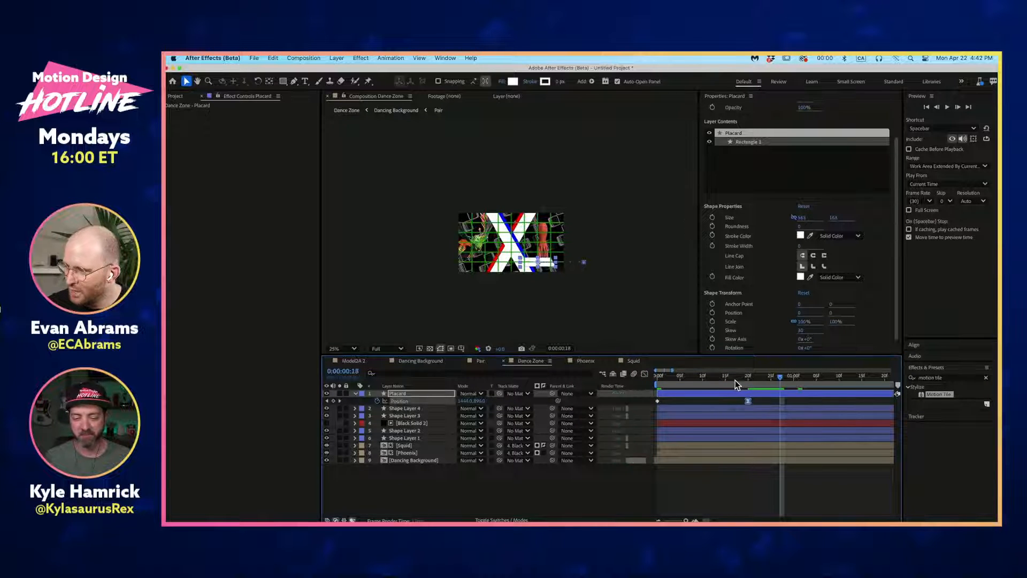
key(space)
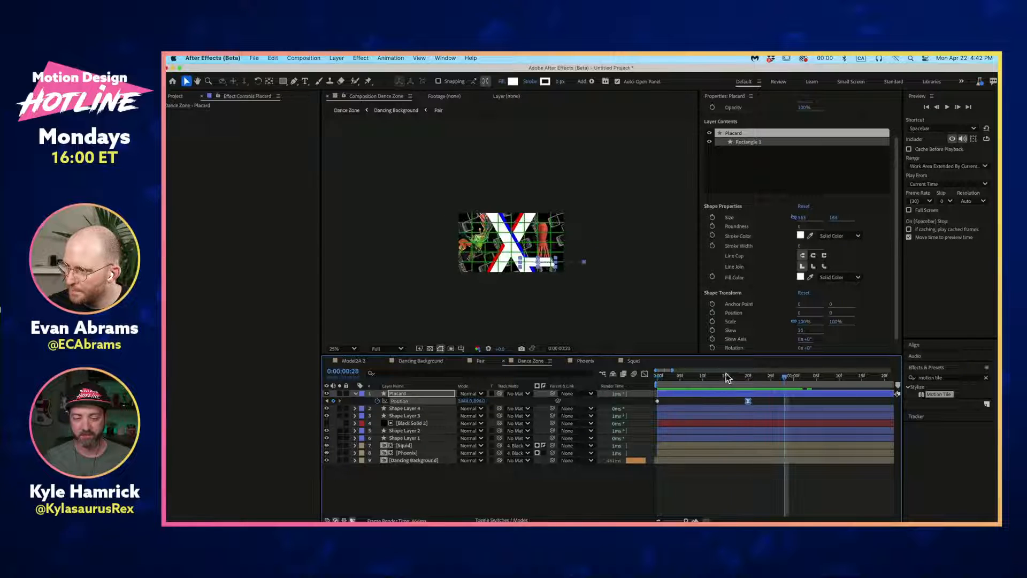
key(space)
key(space)
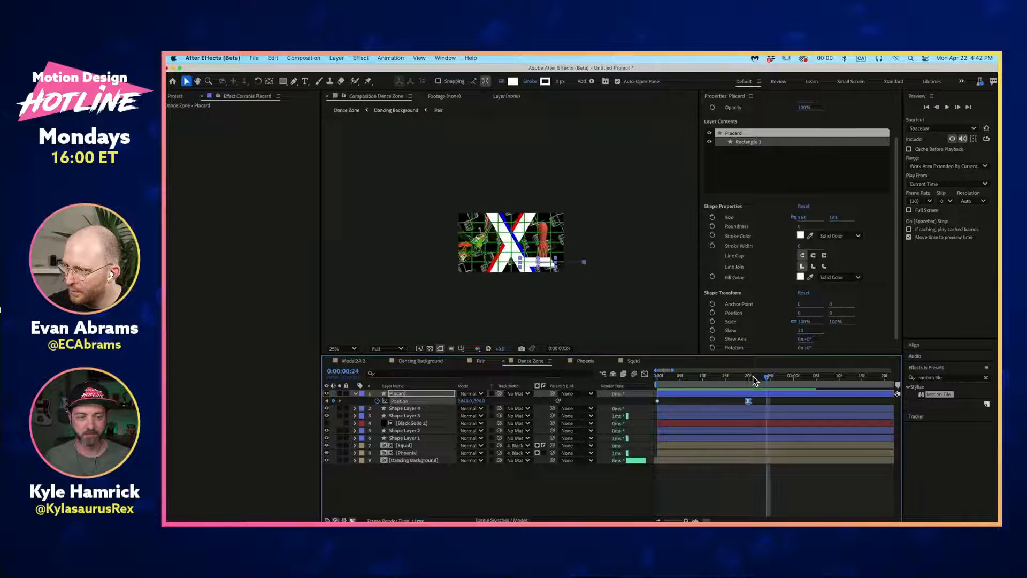
Step: Add a text layer reading "Blocktopus" over the composition at frame 20
click(748, 379)
click(697, 470)
key(super+t)
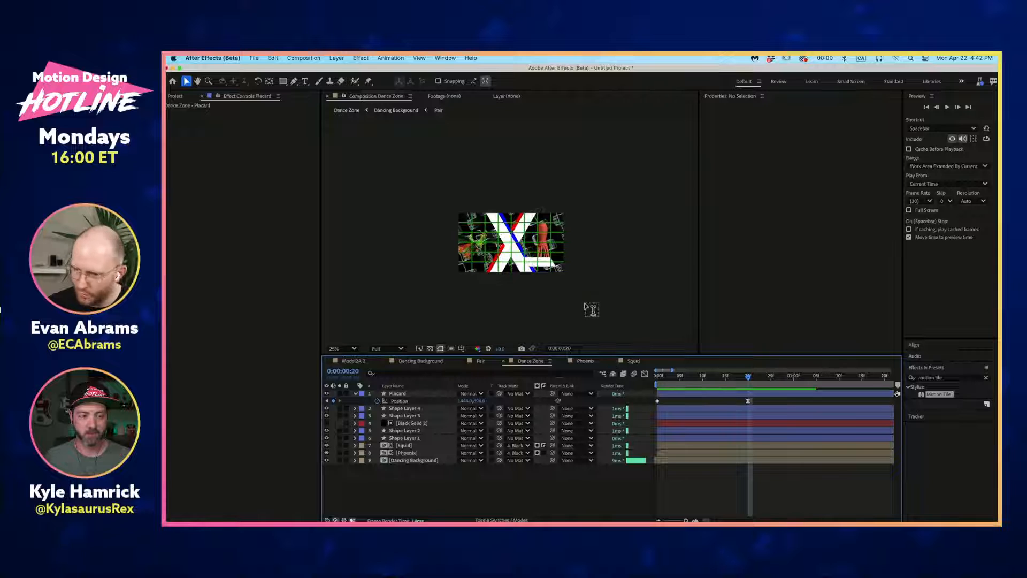
scroll(537, 270, up, 2)
click(524, 245)
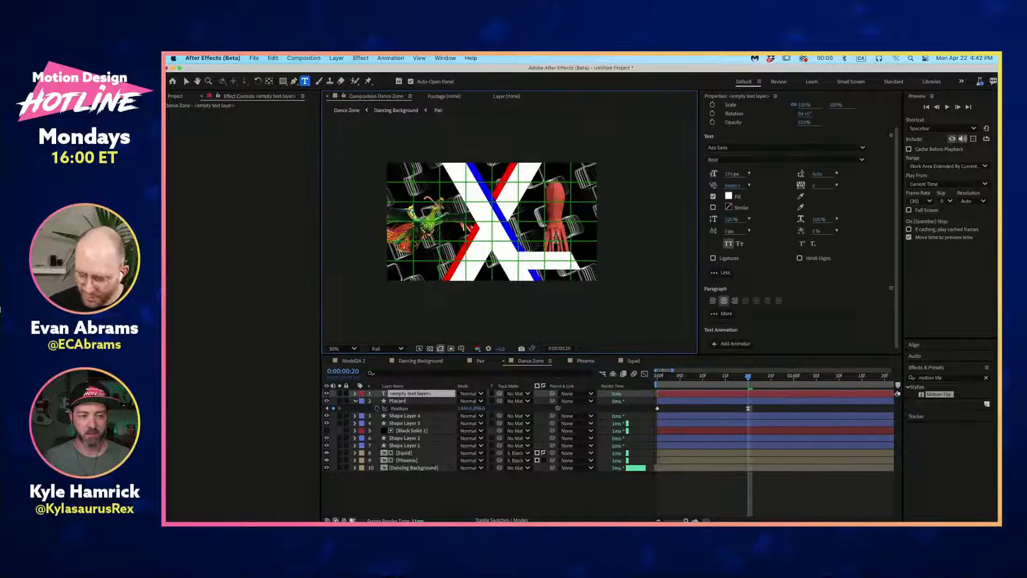
text(Blockt)
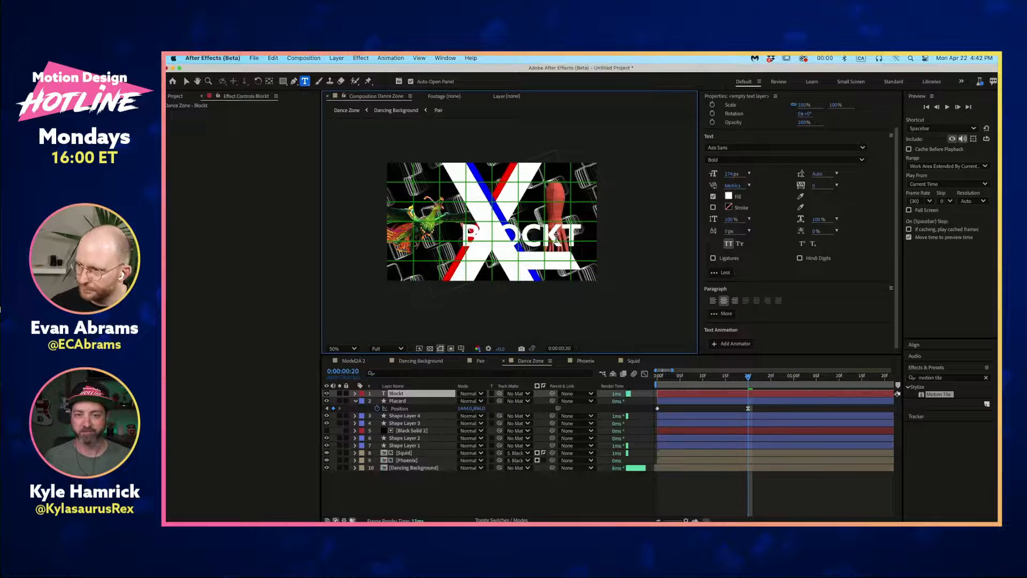
text(opus)
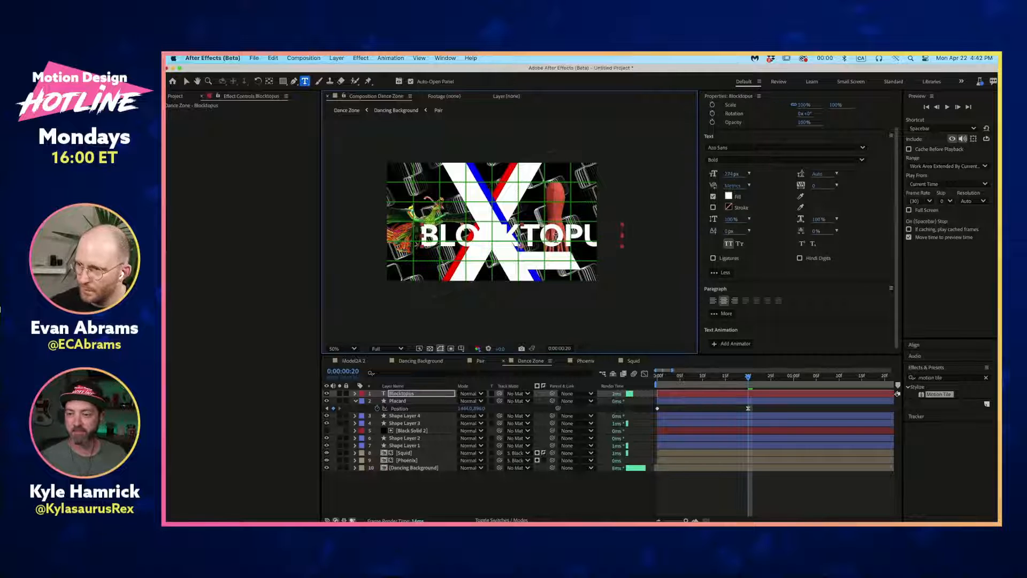
key(Escape)
Step: Parent the Blocktopus text layer to Placard and correct its mirrored lettering with a horizontal scale of -100%
drag(553, 395, 532, 400)
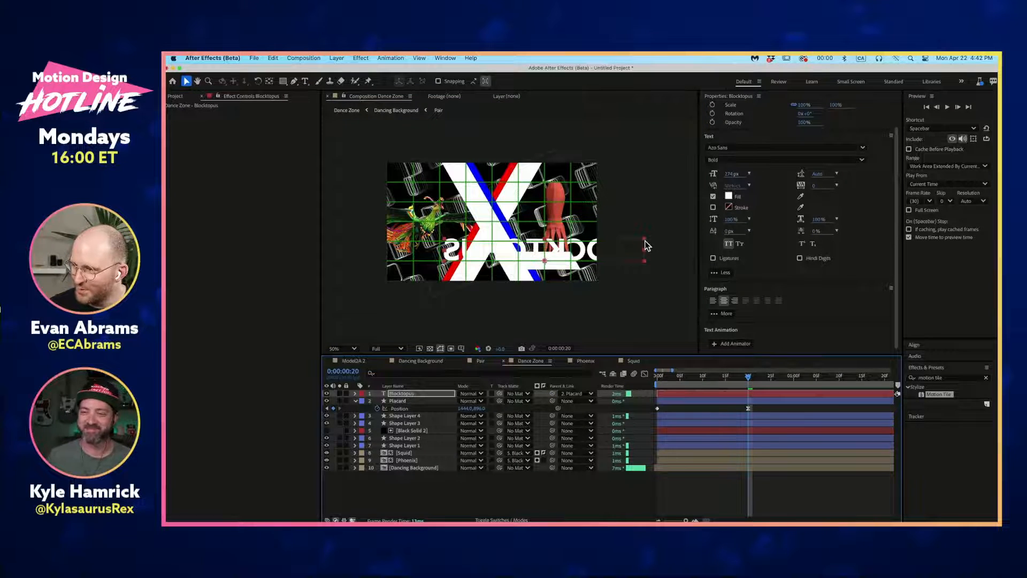
drag(645, 251, 489, 253)
key(s)
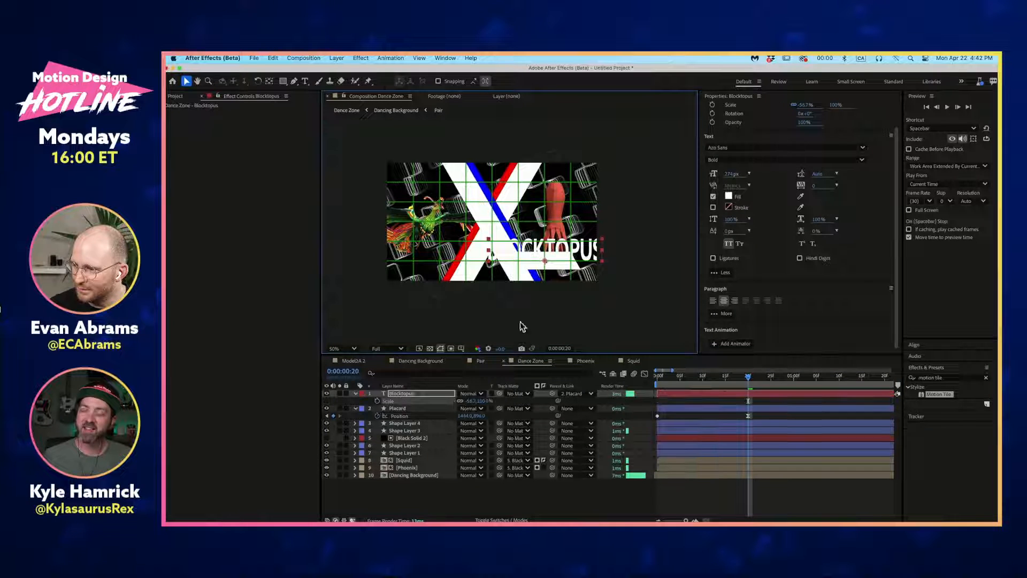
click(470, 401)
text(-100)
key(Return)
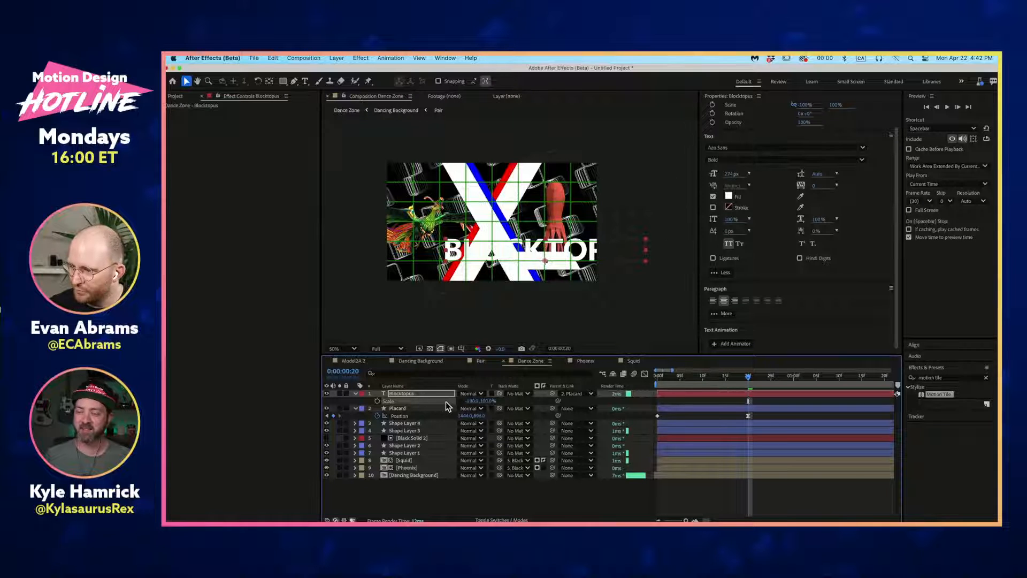
Step: Reduce the Blocktopus text's scale to about 46% and fill it with the stripe's blue, hex 0100FF
drag(481, 406, 576, 298)
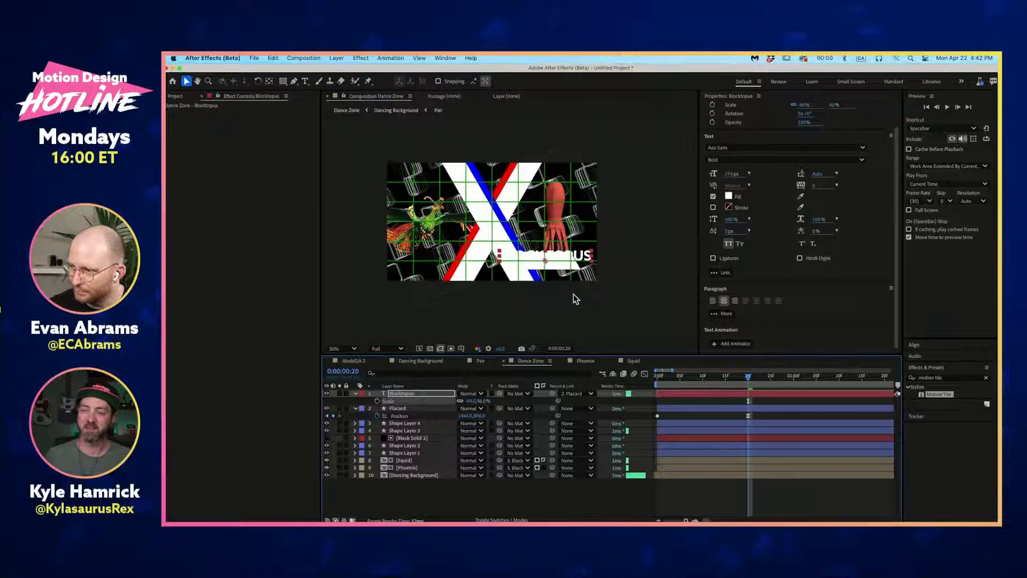
click(728, 196)
click(775, 289)
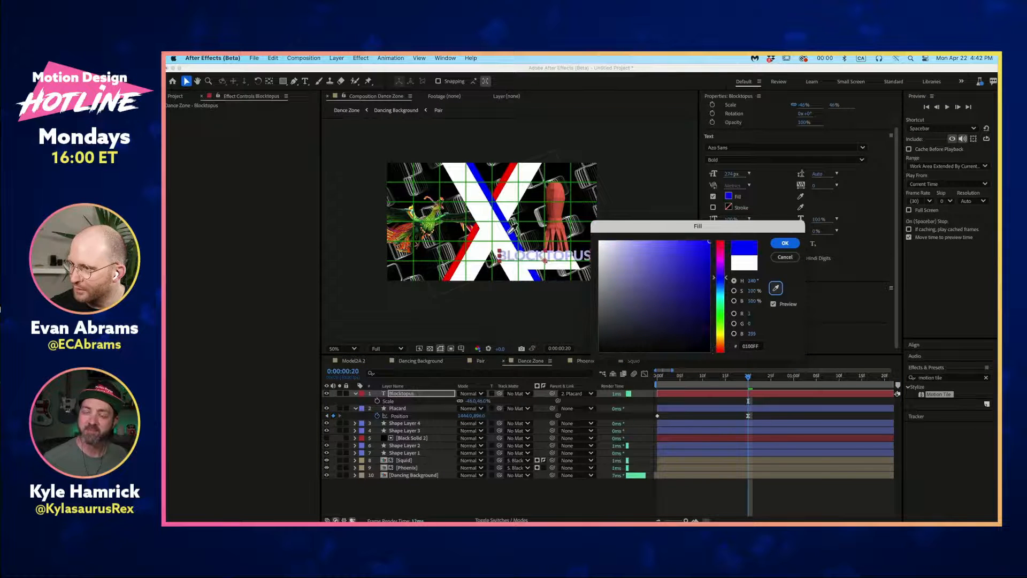
click(786, 244)
Step: Shrink the Blocktopus text to -24% by 24% scale and position it inside the white placard
scroll(580, 271, up, 2)
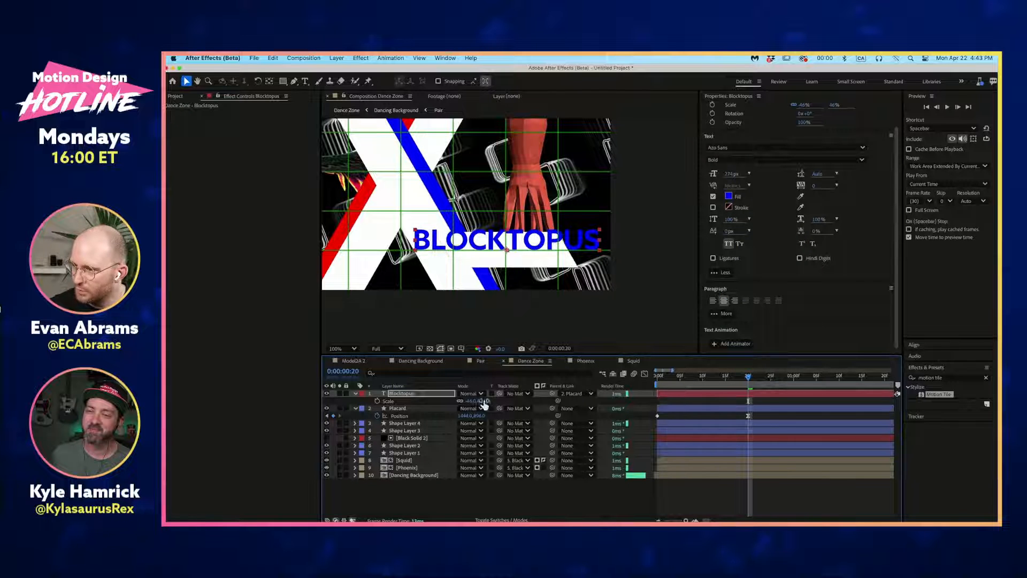
drag(485, 404, 460, 405)
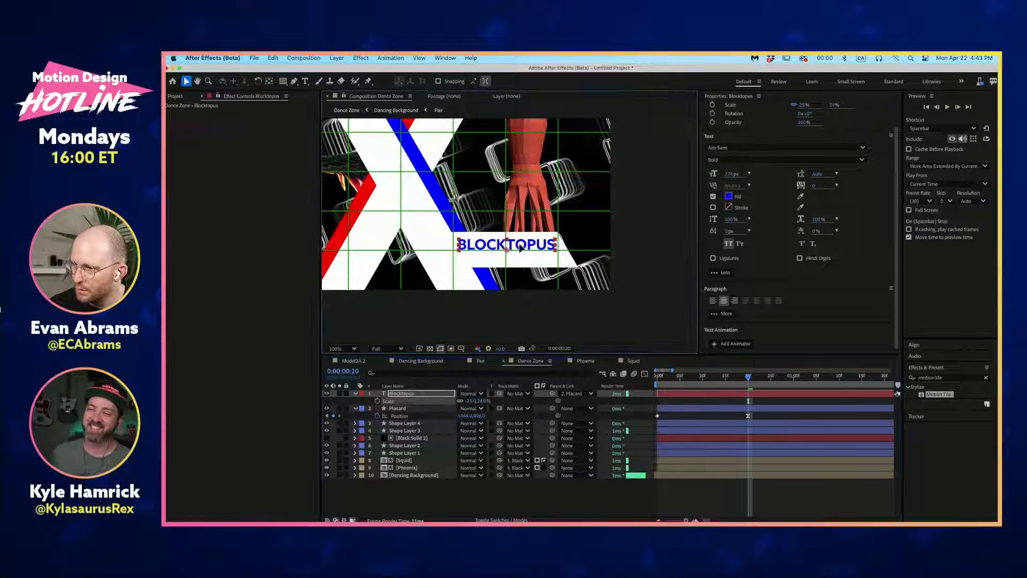
drag(506, 246, 513, 244)
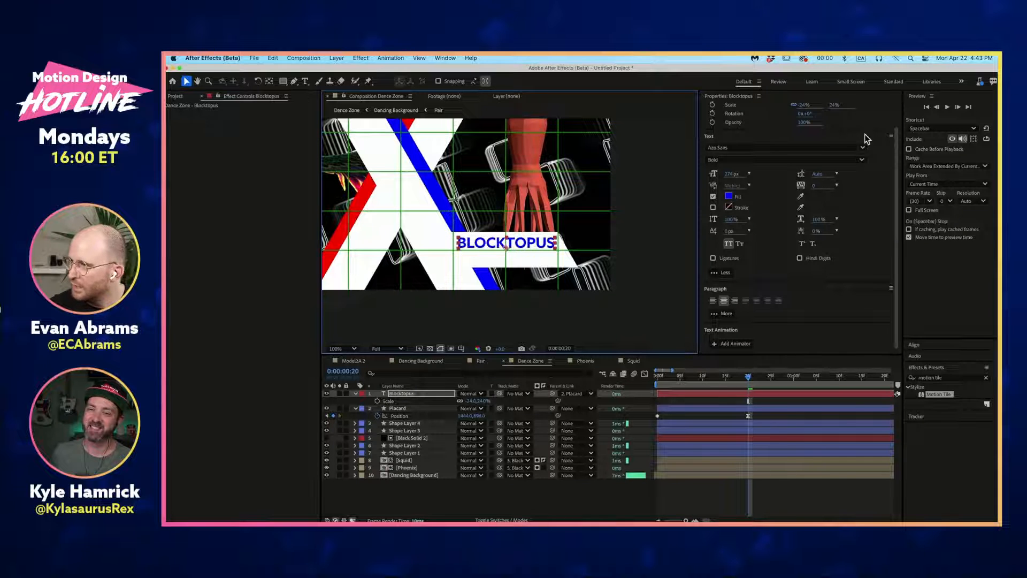
Step: Try the Thin Italic font style on the Blocktopus text and undo it
click(863, 160)
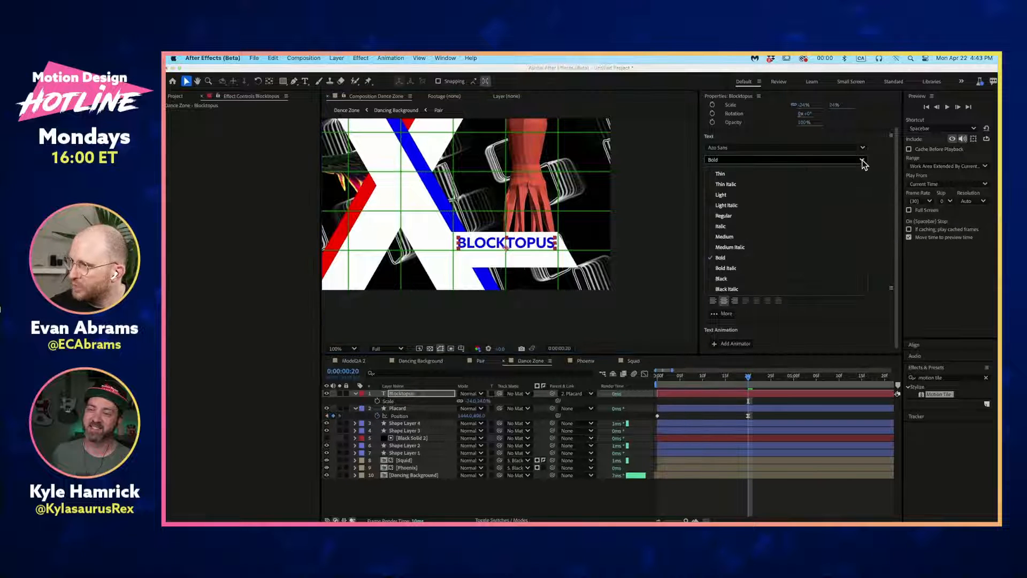
click(739, 188)
key(super+z)
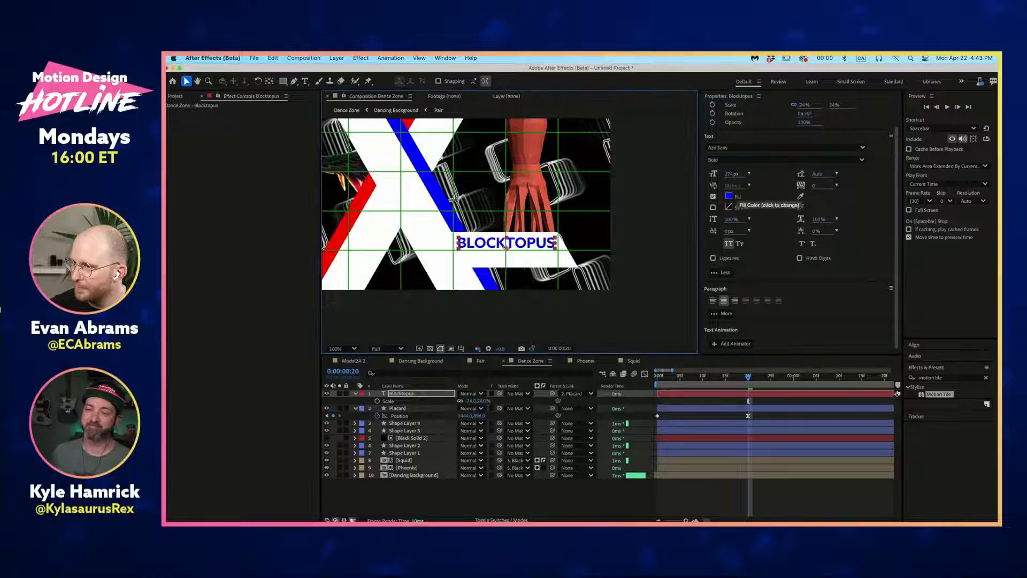
Step: Try skewing the BLOCKTOPUS text with a Transform effect, using a negative skew and a 90° skew axis
click(937, 379)
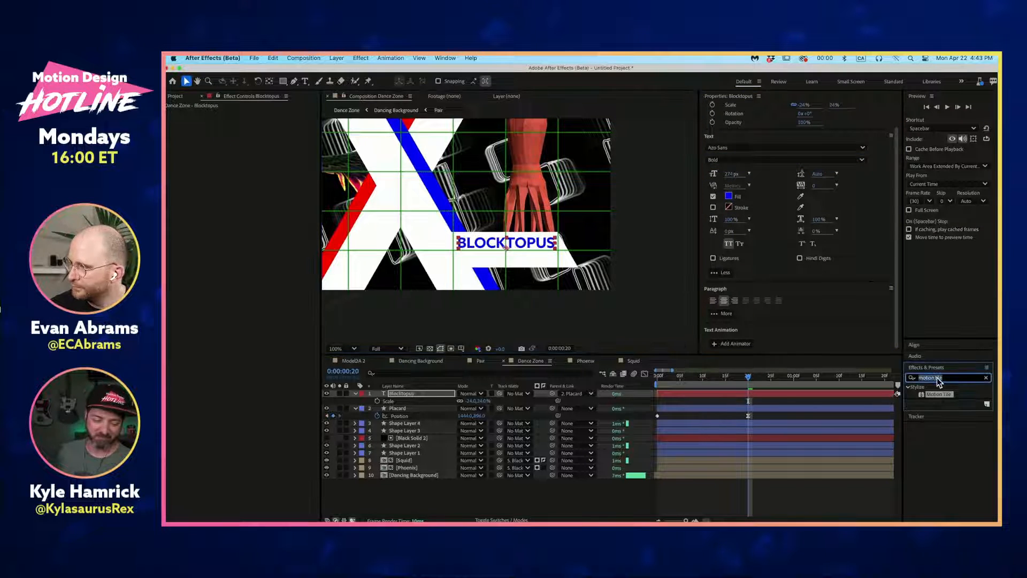
text(transform)
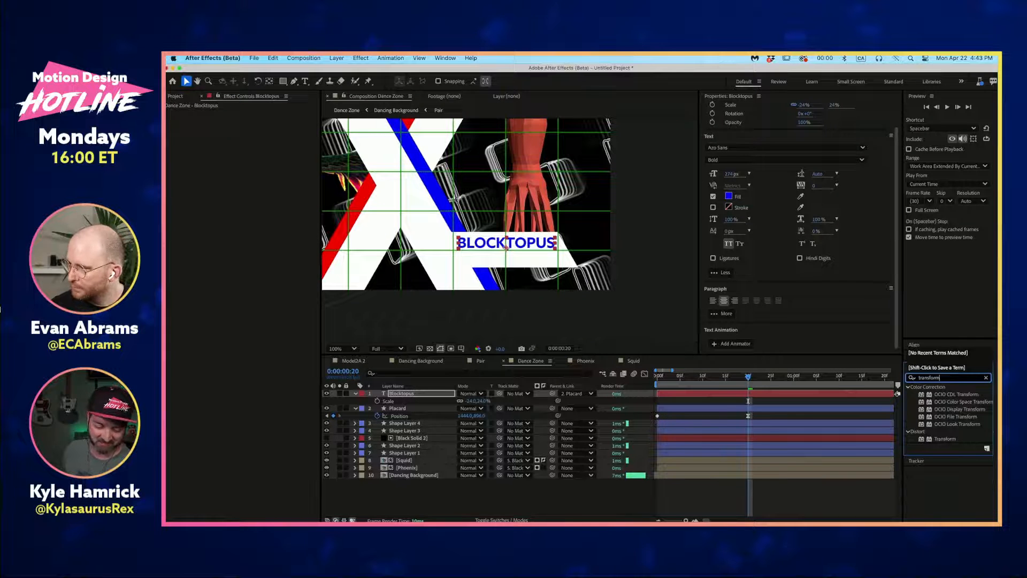
double_click(945, 439)
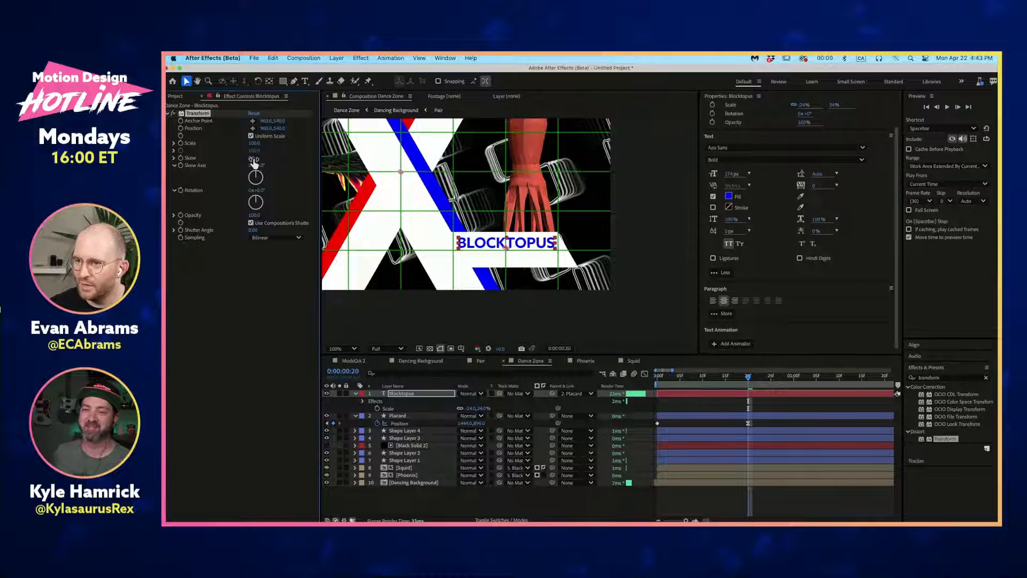
mouse_move(253, 163)
mouse_down()
mouse_move(257, 175)
mouse_move(245, 161)
mouse_up()
click(262, 177)
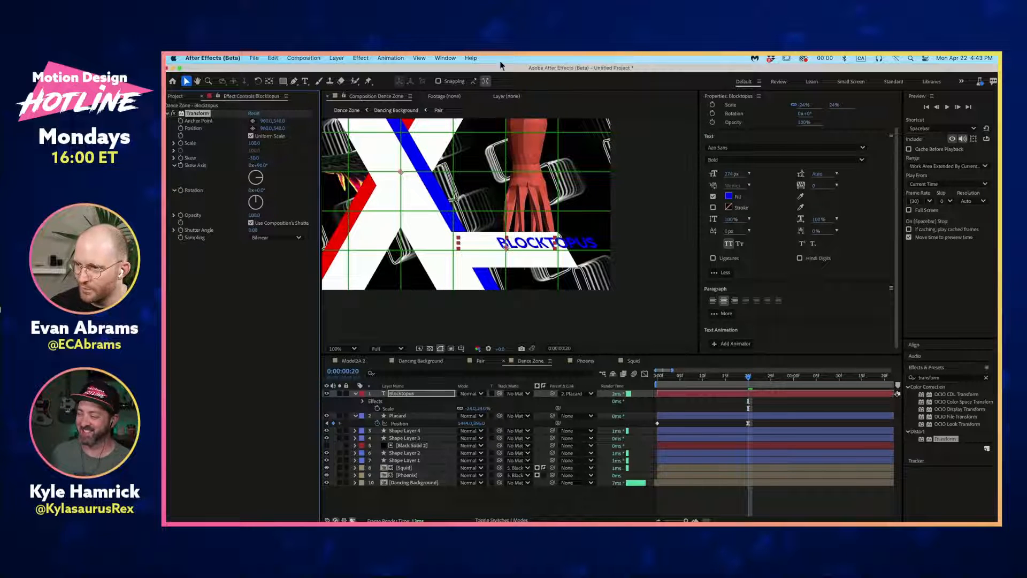
Step: Reposition the skewed BLOCKTOPUS text over the placard and remove the Transform effect
drag(543, 249, 496, 252)
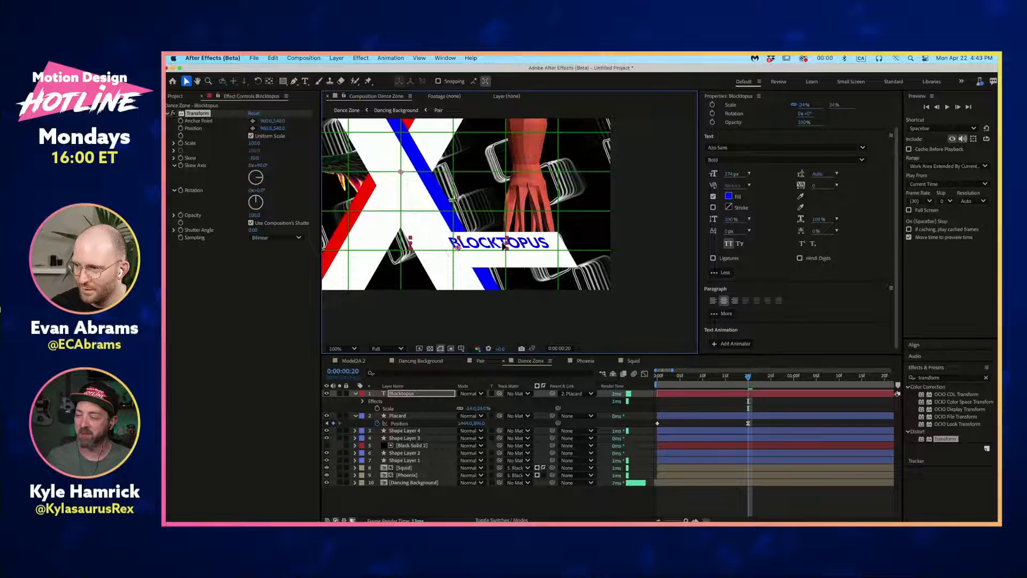
drag(503, 246, 505, 246)
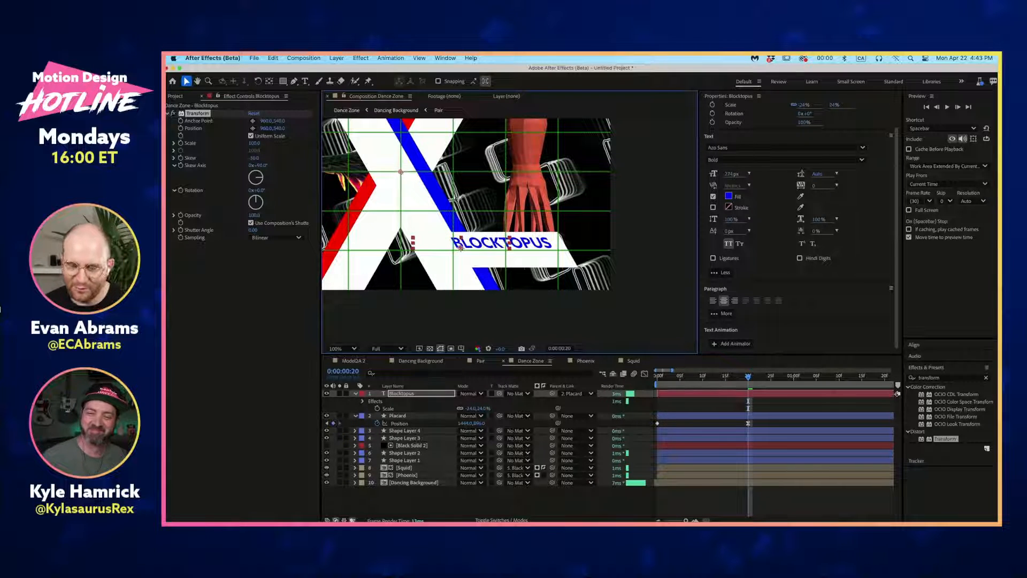
scroll(492, 229, down, 2)
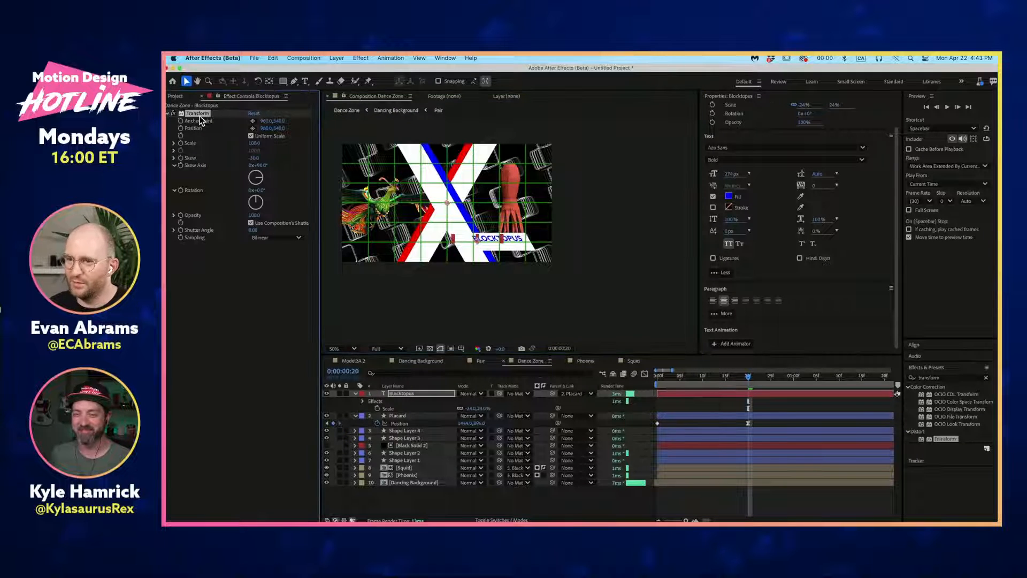
key(Delete)
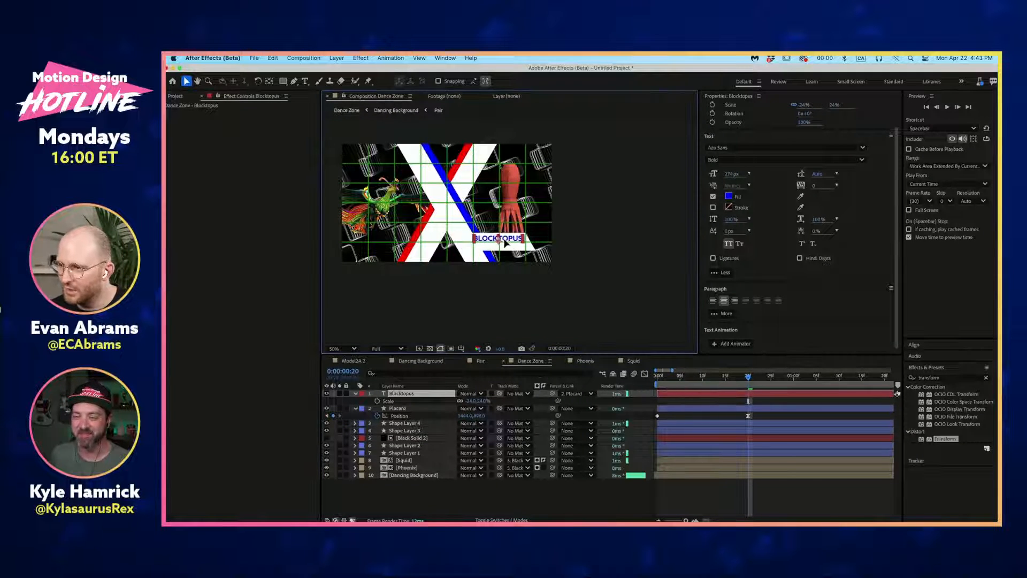
Step: Left-align the BLOCKTOPUS text and move it toward the left end of the placard
scroll(499, 242, up, 2)
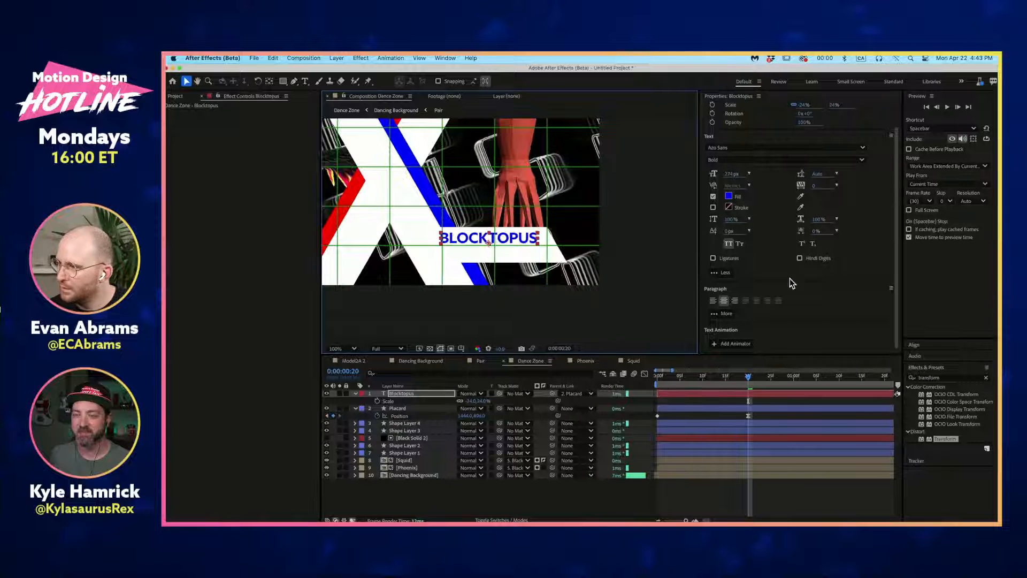
click(713, 300)
drag(565, 246, 509, 244)
Step: Change the Placard shape's fill to light gray (DADADA)
click(525, 255)
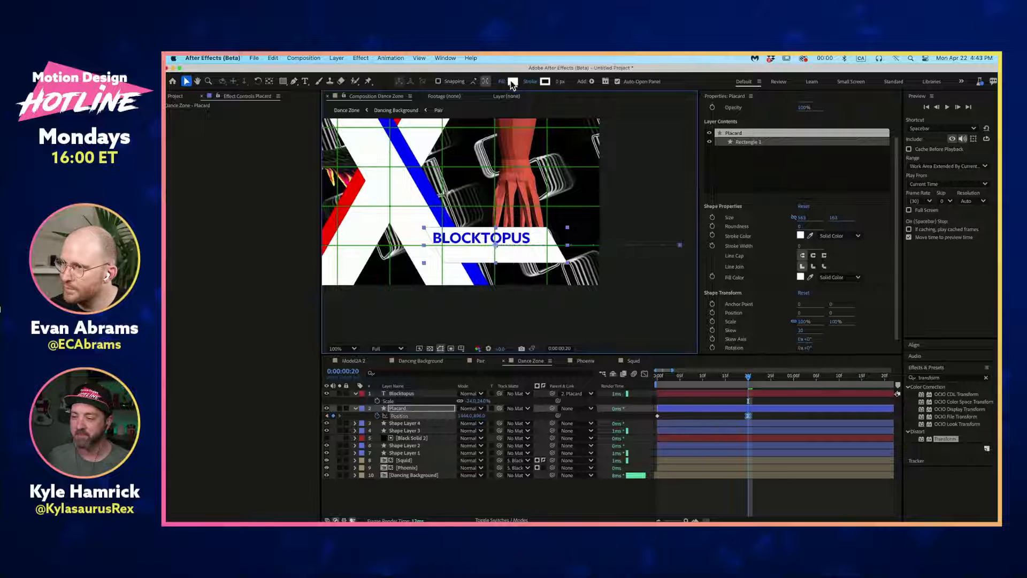
click(512, 82)
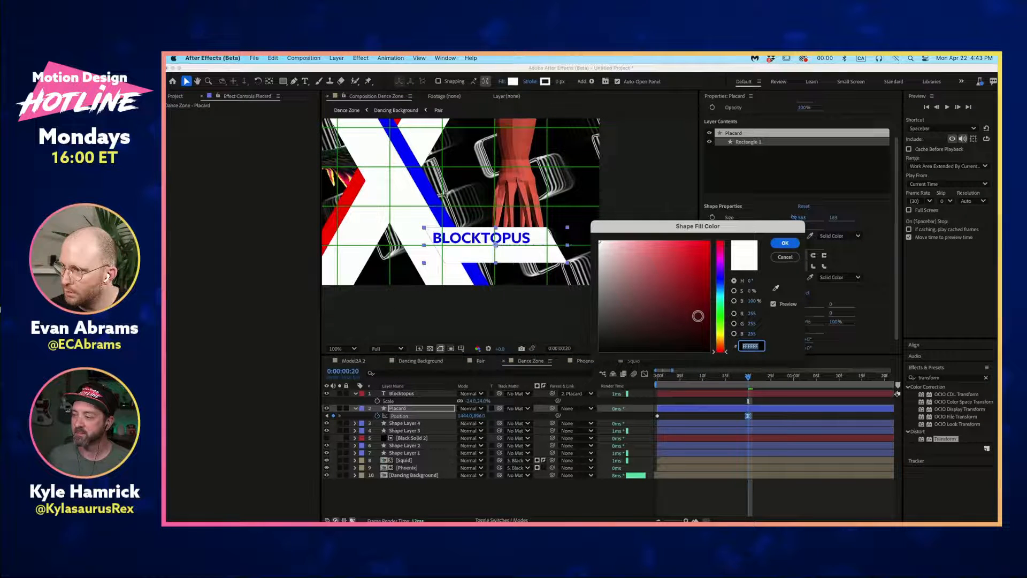
text(000000)
key(Tab)
drag(617, 327, 600, 257)
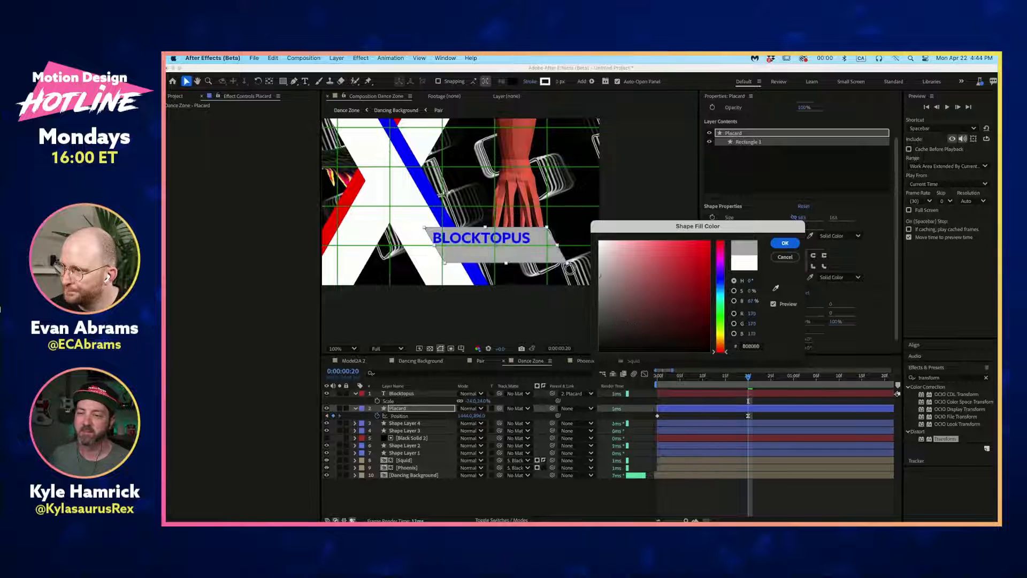
click(783, 245)
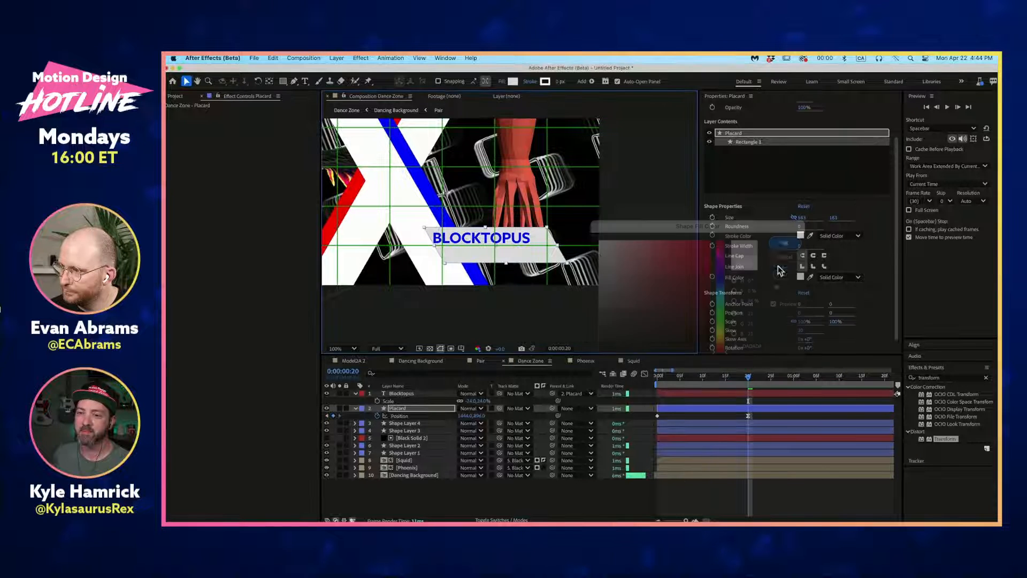
click(678, 489)
key(space)
drag(491, 259, 561, 277)
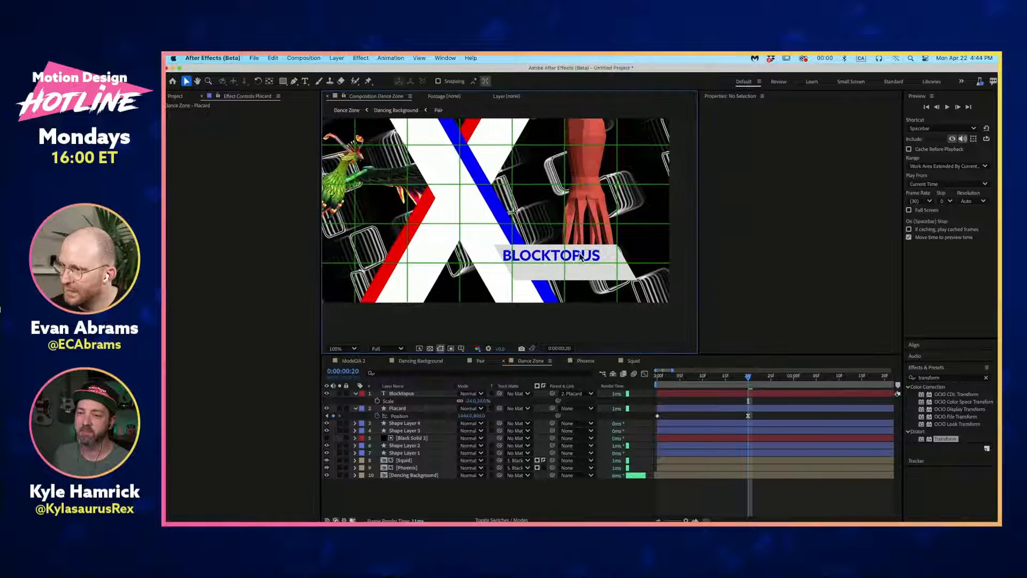
Step: Change the Placard shape's fill to black
click(569, 265)
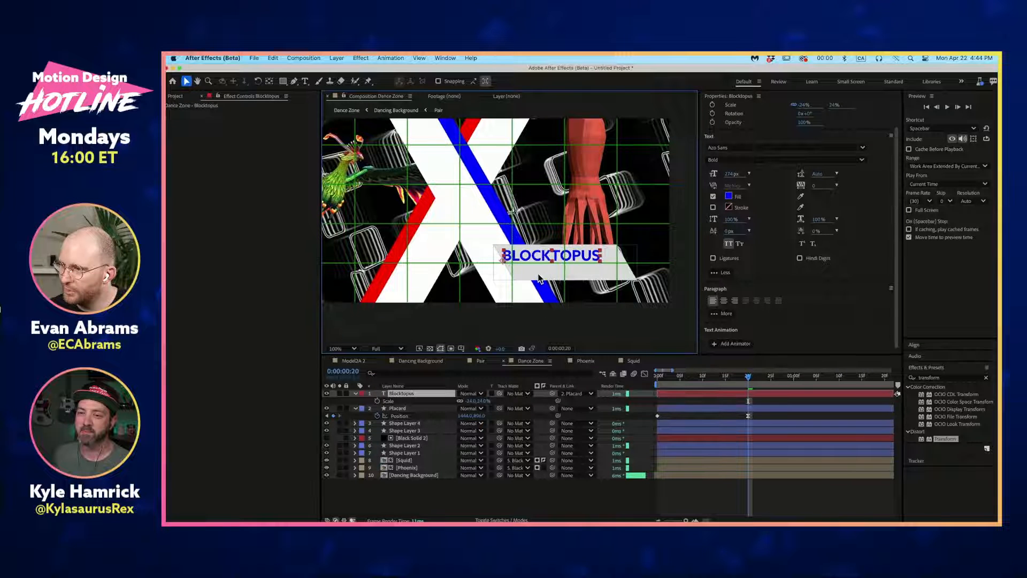
click(557, 282)
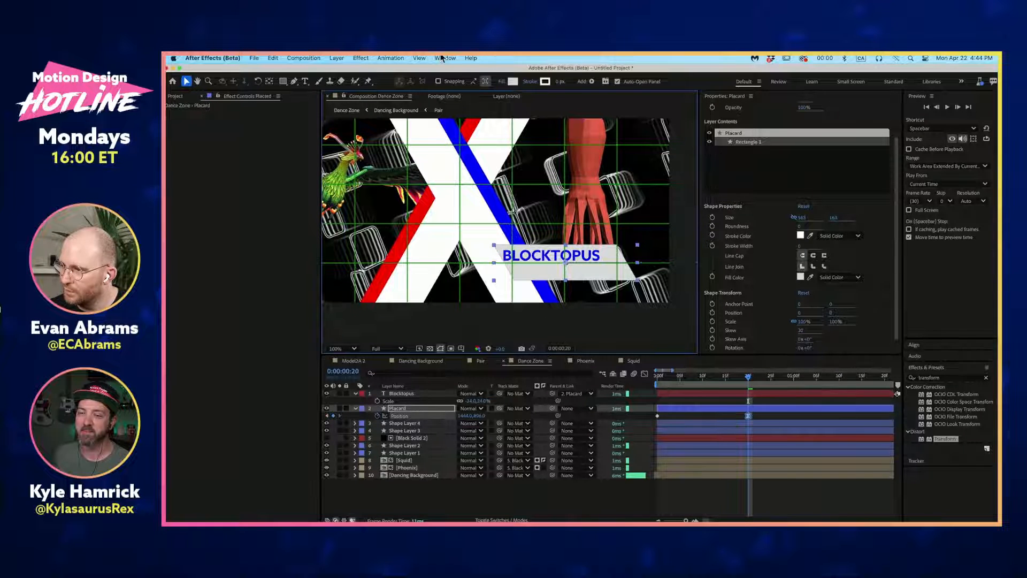
click(512, 82)
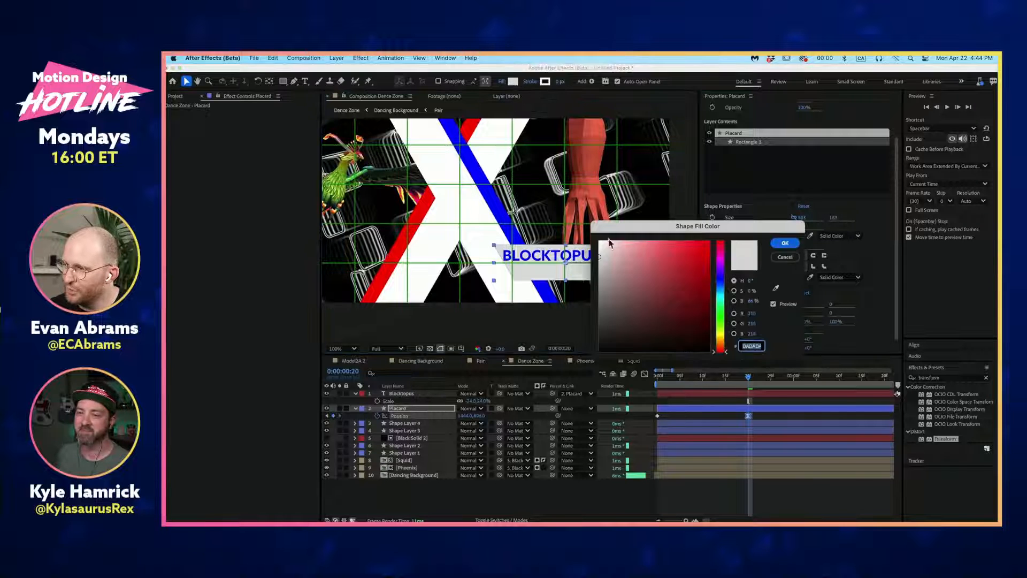
drag(611, 245, 557, 410)
click(785, 243)
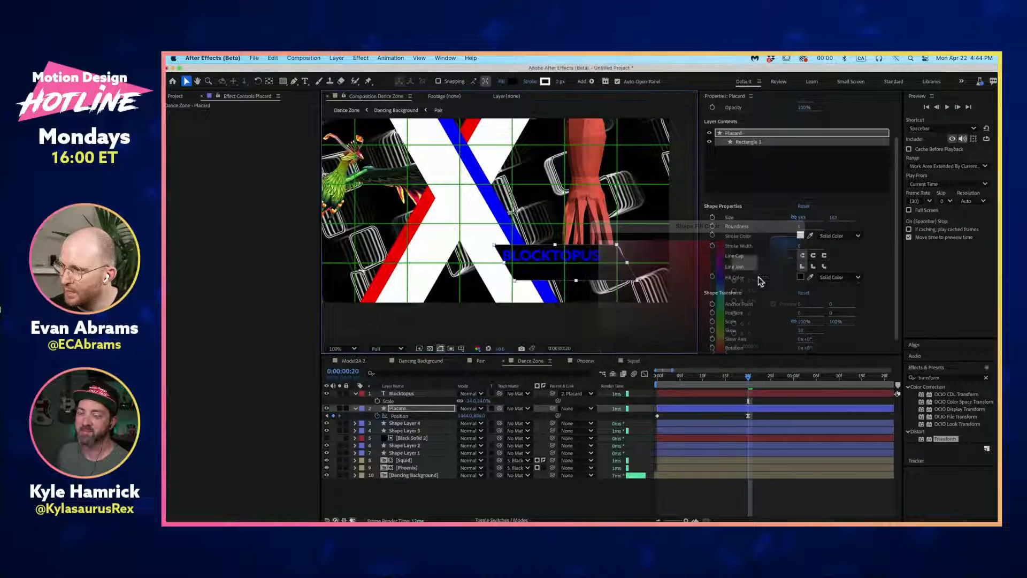
click(419, 512)
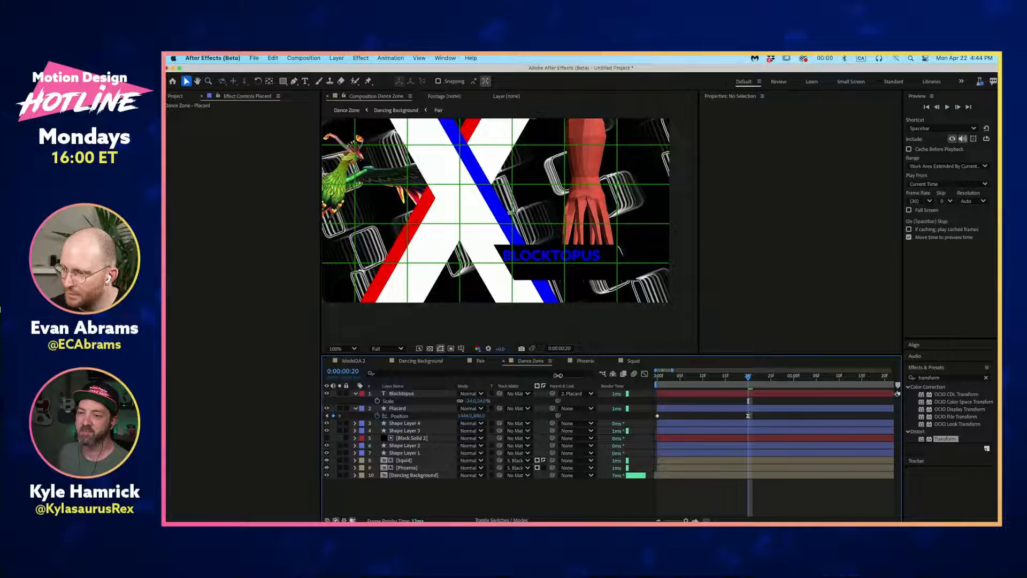
Step: Set the BLOCKTOPUS text fill to white (FFFFFF)
click(557, 256)
text(FFFFFF)
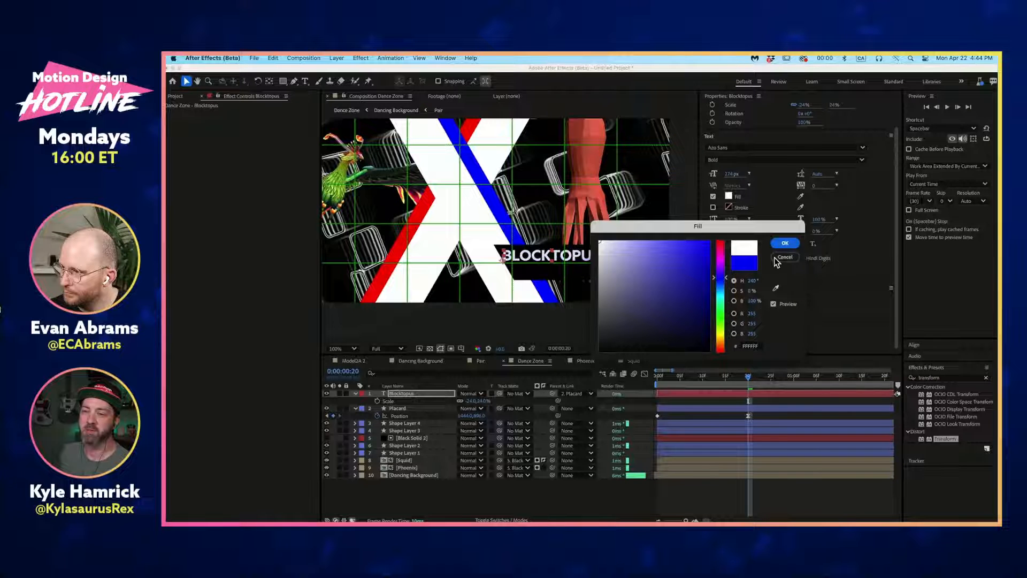
click(783, 244)
click(582, 490)
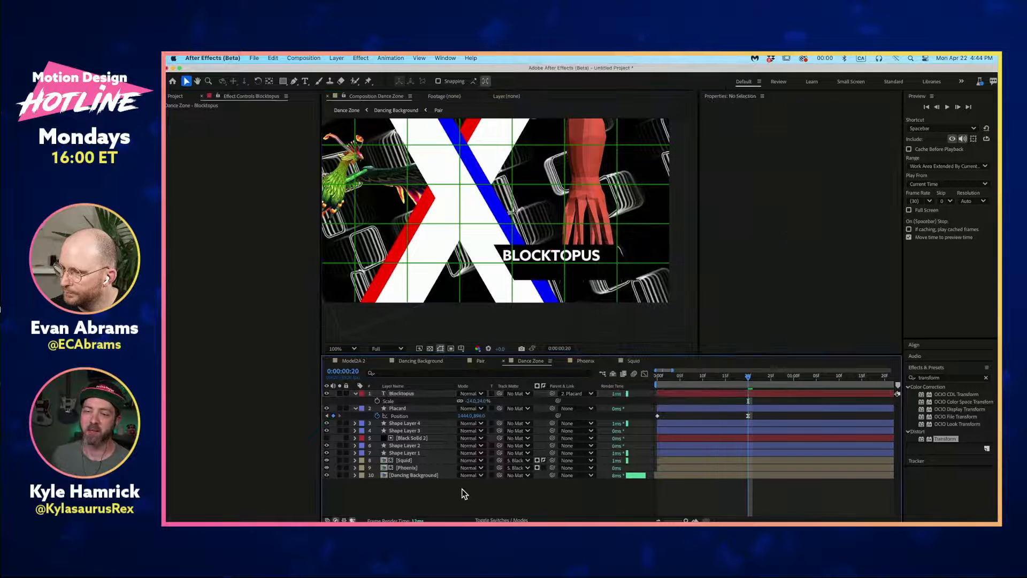
Step: Recolor the black stop of the Colorama output cycle on the Dancing Background layer to bright yellow
click(428, 475)
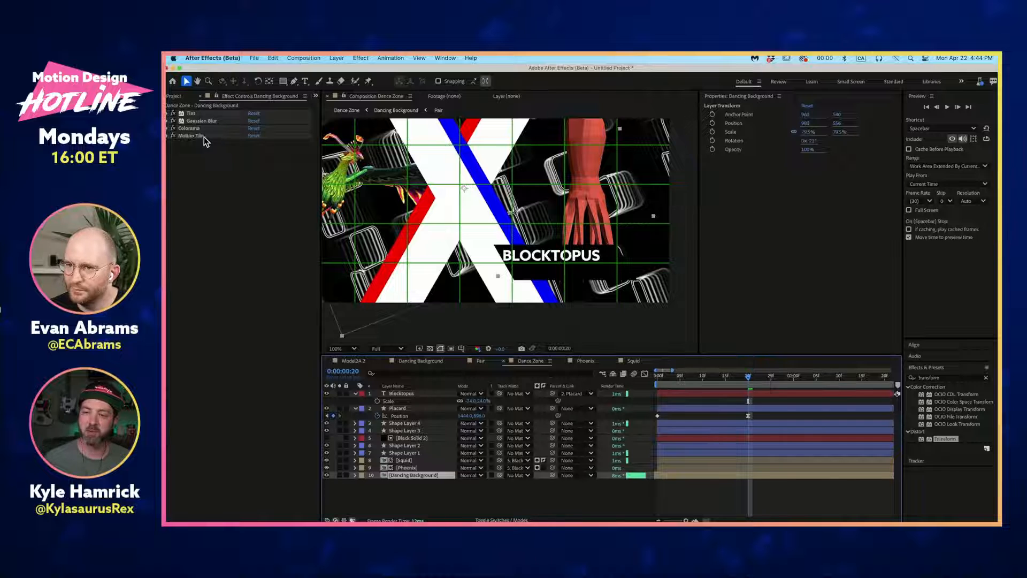
click(168, 128)
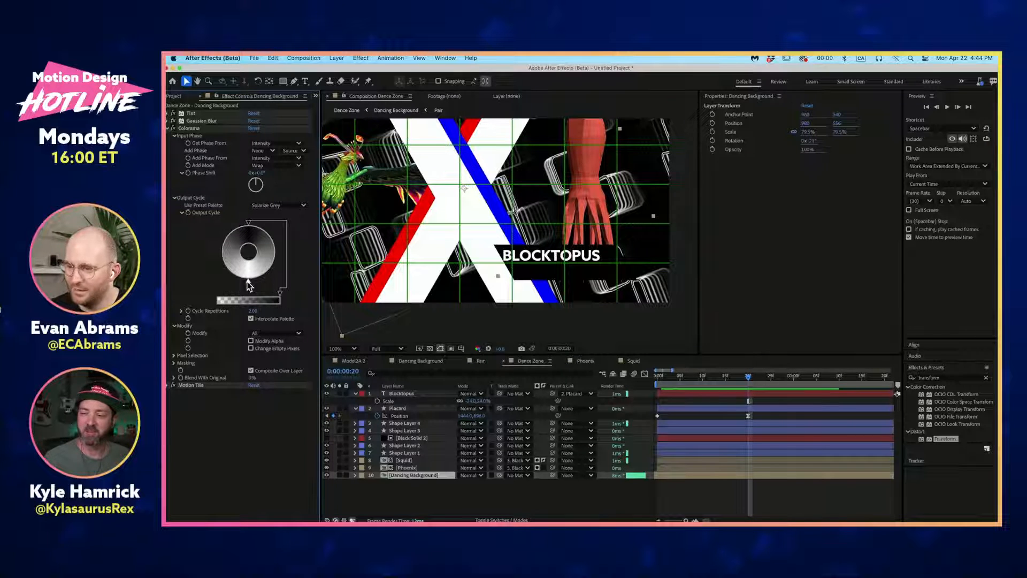
double_click(247, 225)
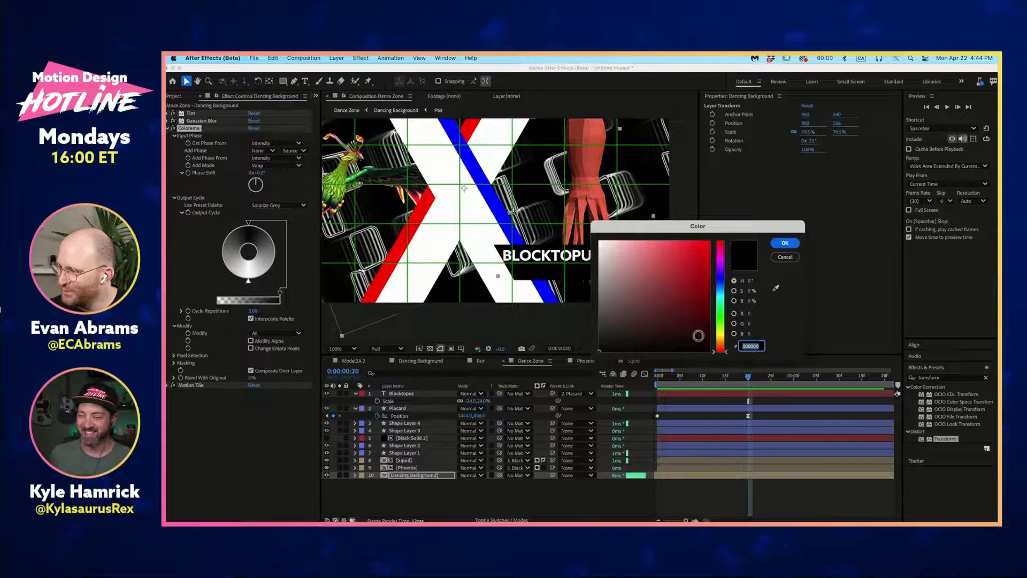
click(720, 336)
drag(708, 287, 767, 186)
click(793, 244)
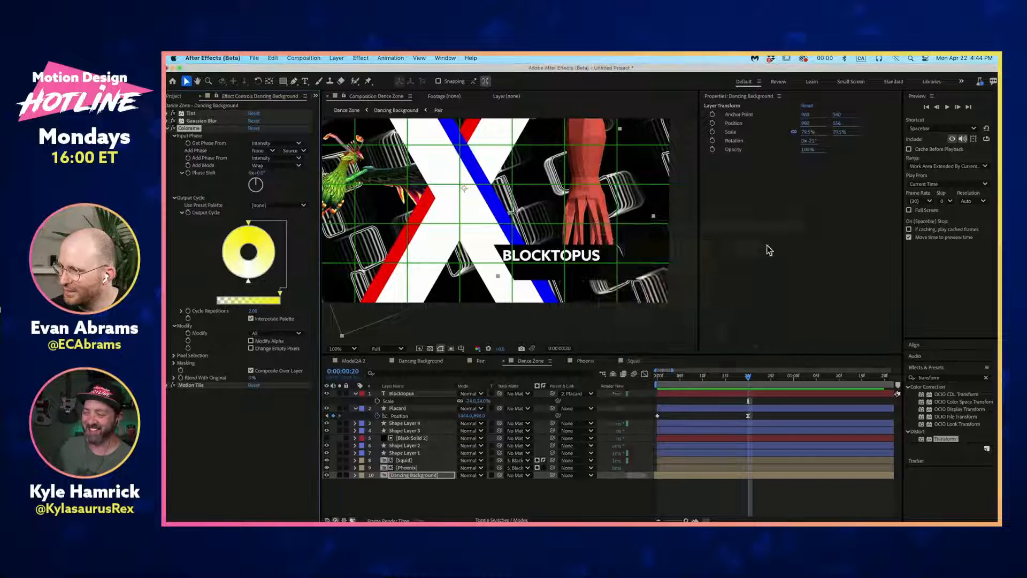
Step: Recolor the white stop of the Dancing Background's Colorama output cycle to black (000000)
scroll(431, 246, down, 2)
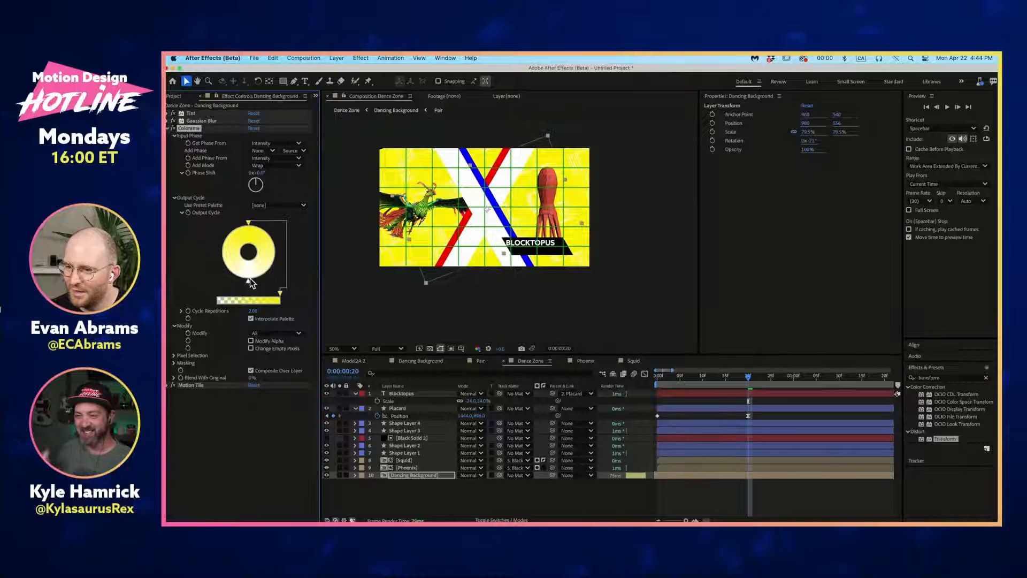
double_click(249, 281)
drag(677, 275, 754, 418)
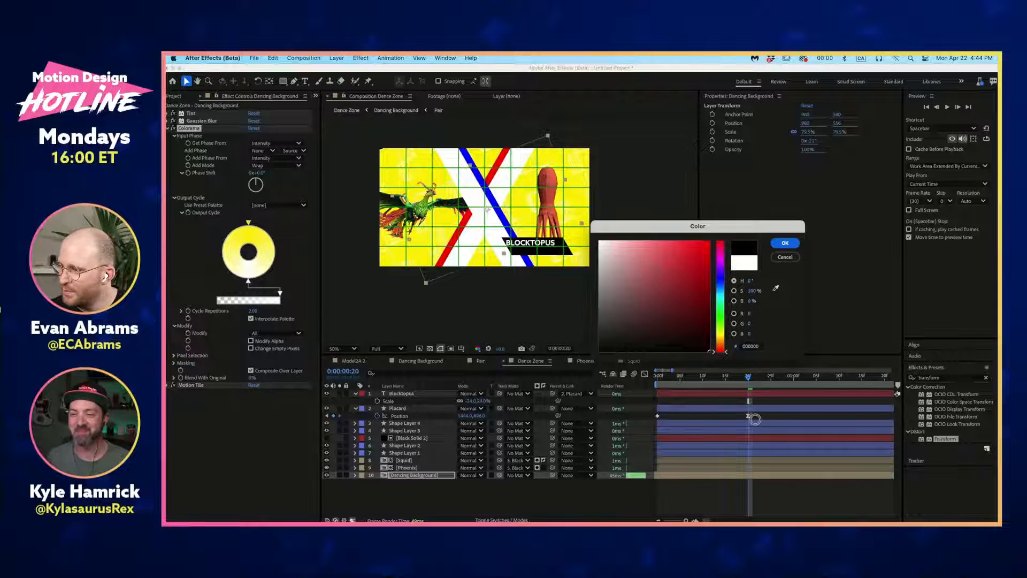
click(794, 244)
click(616, 514)
Step: Preview the recolored Dance Zone animation and park the playhead at 0:00:00:26
drag(557, 278, 587, 277)
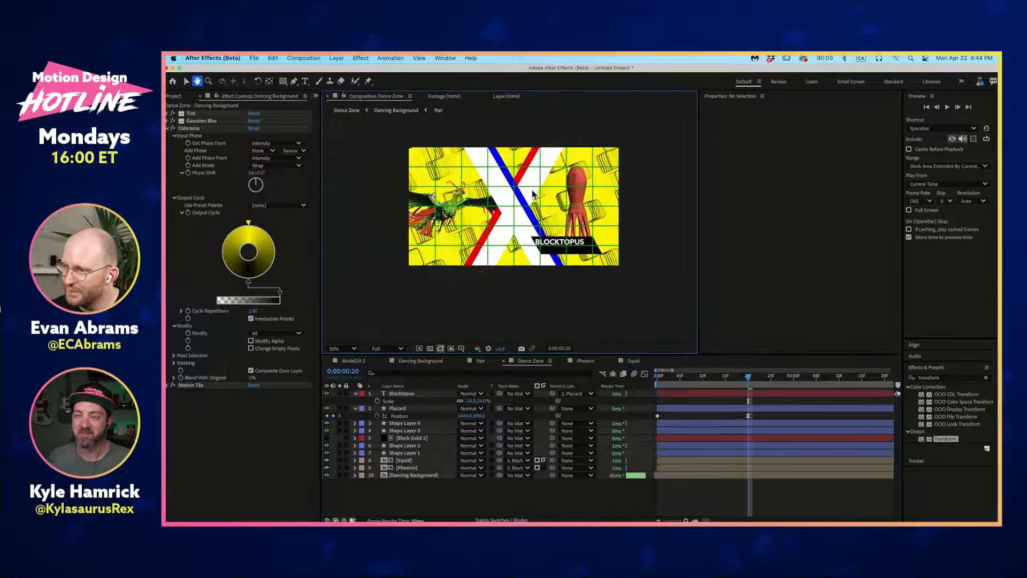
scroll(531, 189, up, 1)
scroll(531, 189, down, 1)
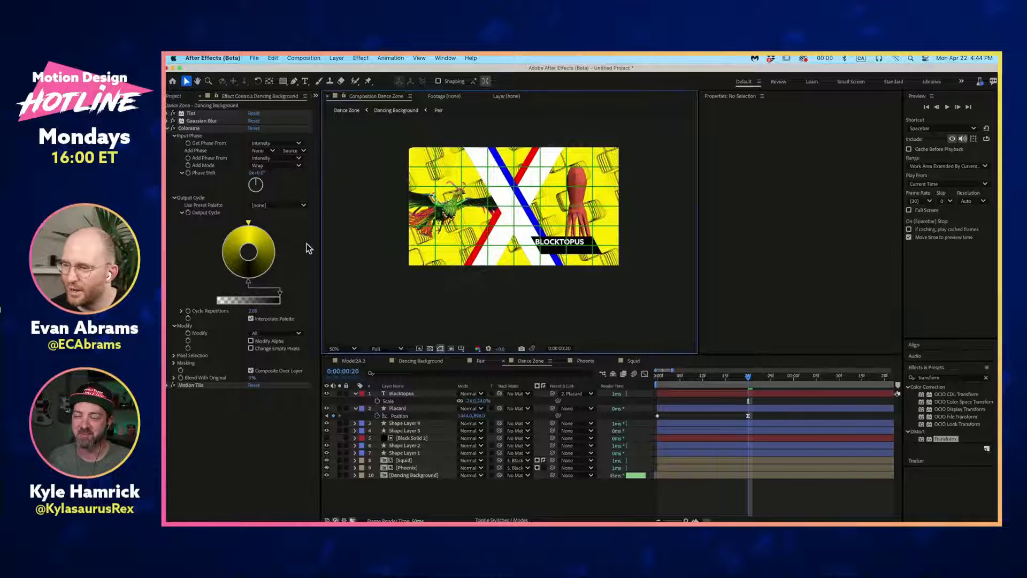
key(space)
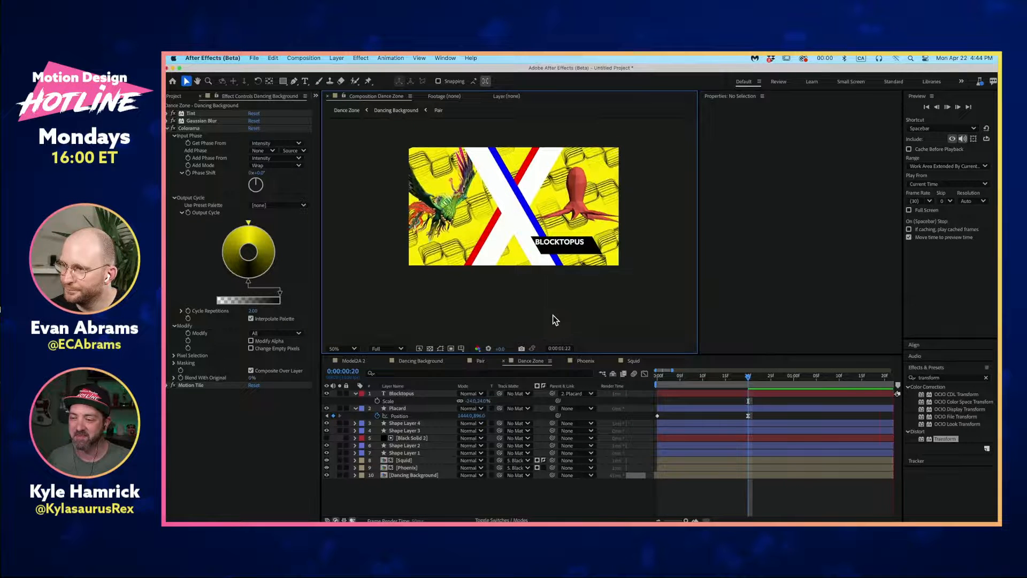
key(space)
drag(721, 379, 611, 389)
key(space)
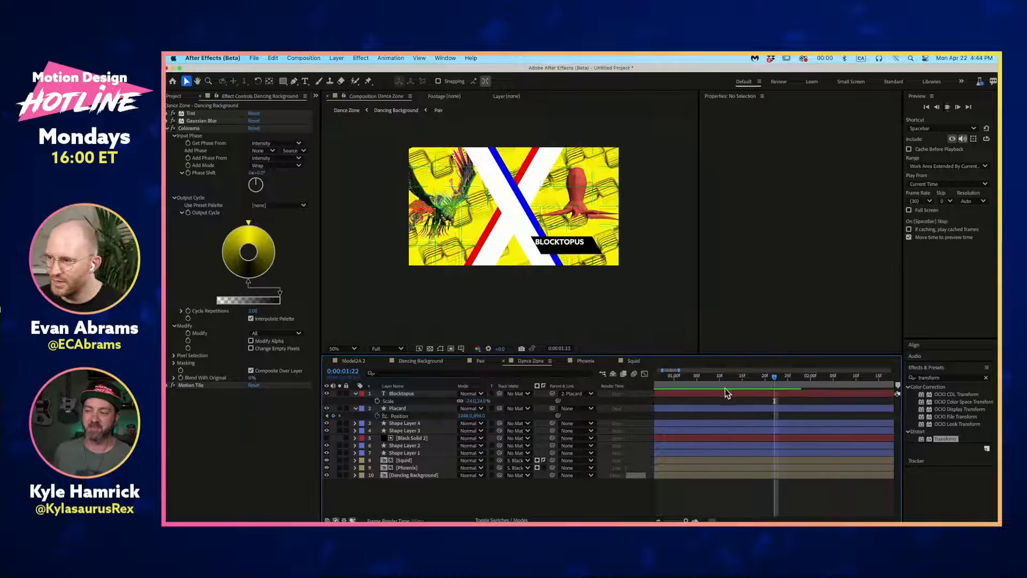
drag(721, 378, 699, 374)
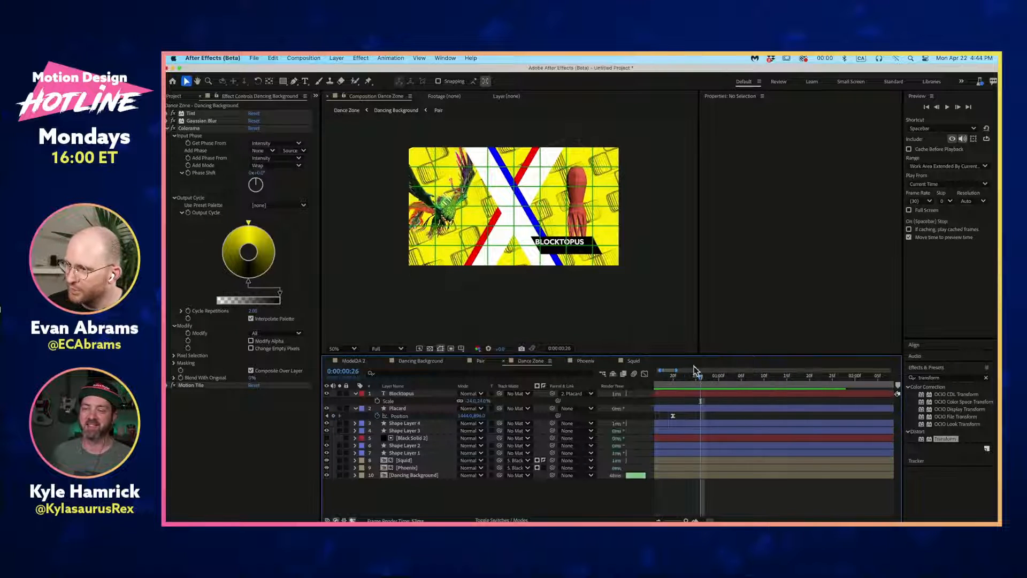
Step: Nudge the BLOCKTOPUS text slightly right on the black placard and select the Placard layer
scroll(554, 240, up, 1)
click(563, 245)
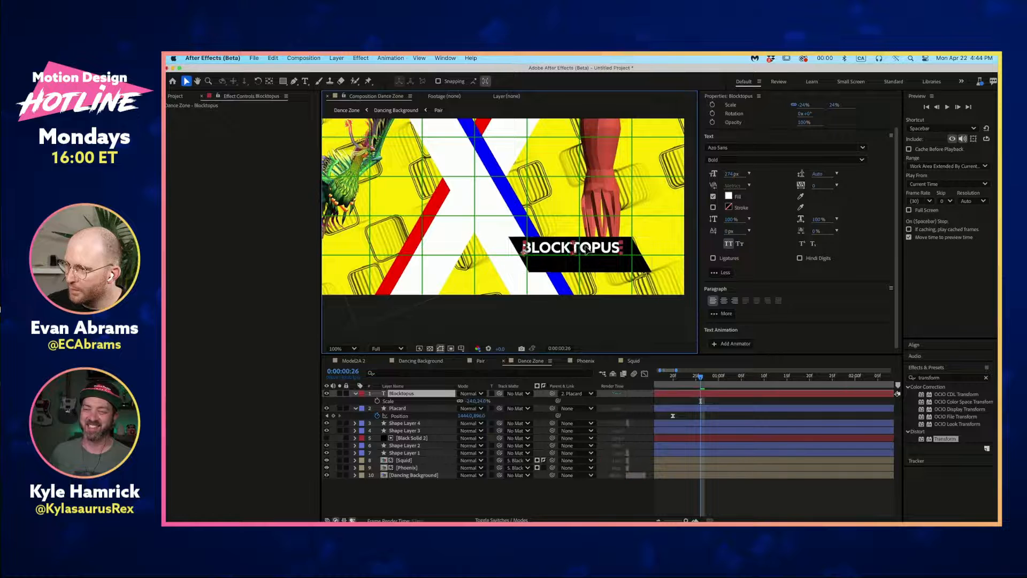
drag(587, 250, 588, 249)
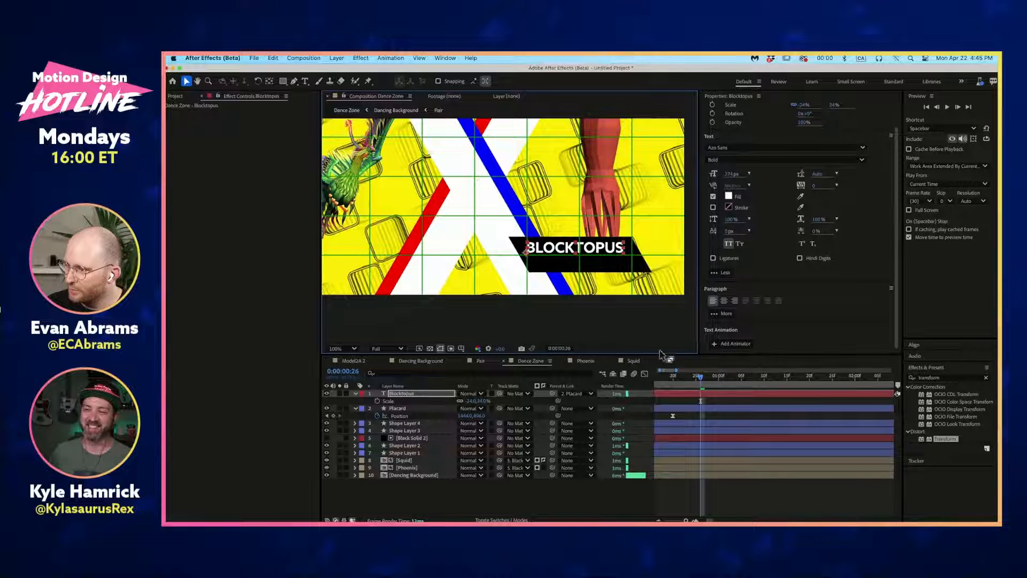
click(613, 268)
scroll(613, 269, down, 1)
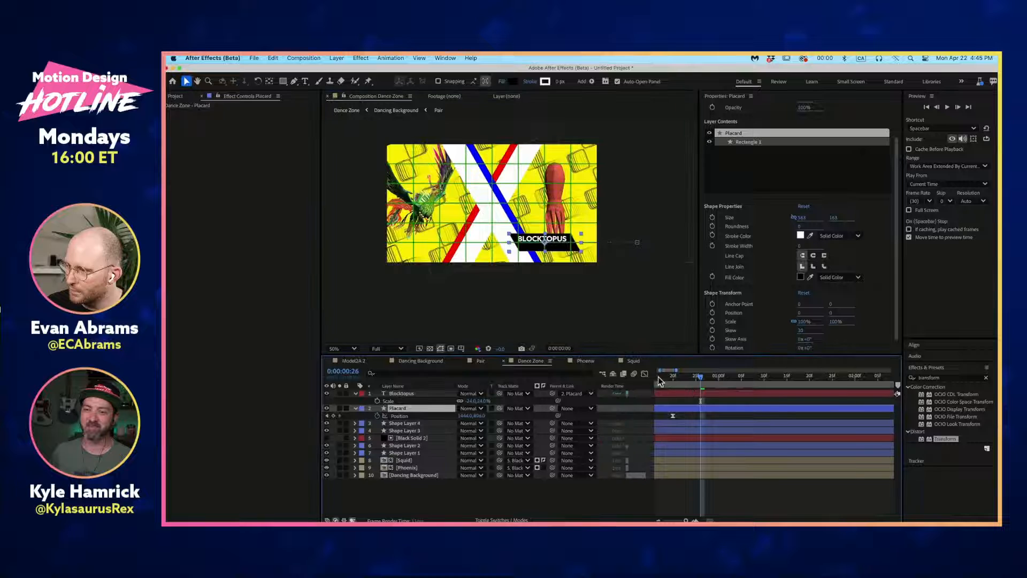
Step: Return to the first frame and duplicate the Placard layer together with its BLOCKTOPUS text layer
drag(658, 377, 607, 398)
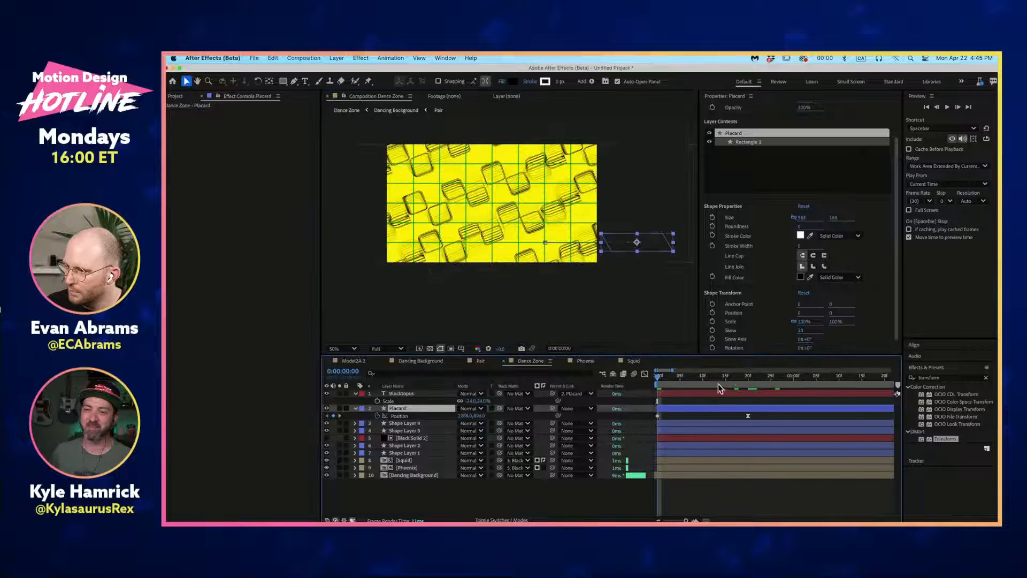
shift+click(692, 395)
key(super+d)
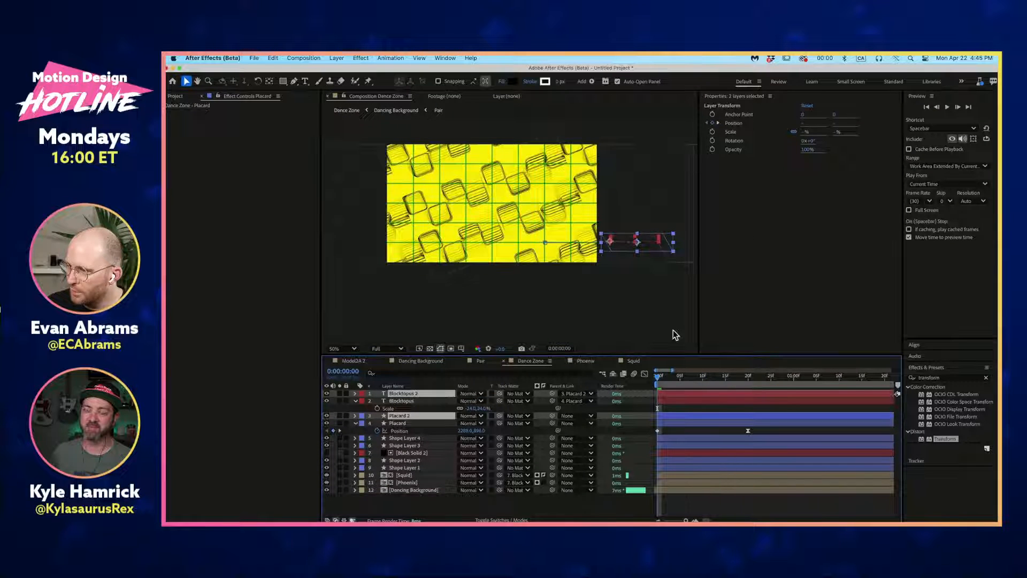
Step: Move Placard 2 off the frame's left edge at 0:00:00:00 and into the lower left under the phoenix at 0:00:00:20
click(686, 416)
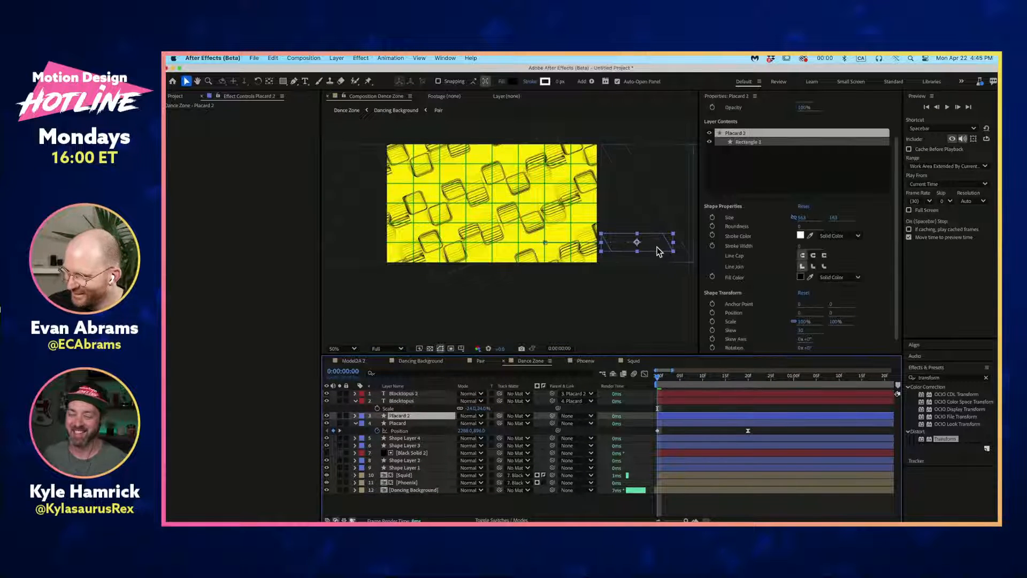
drag(658, 252, 370, 252)
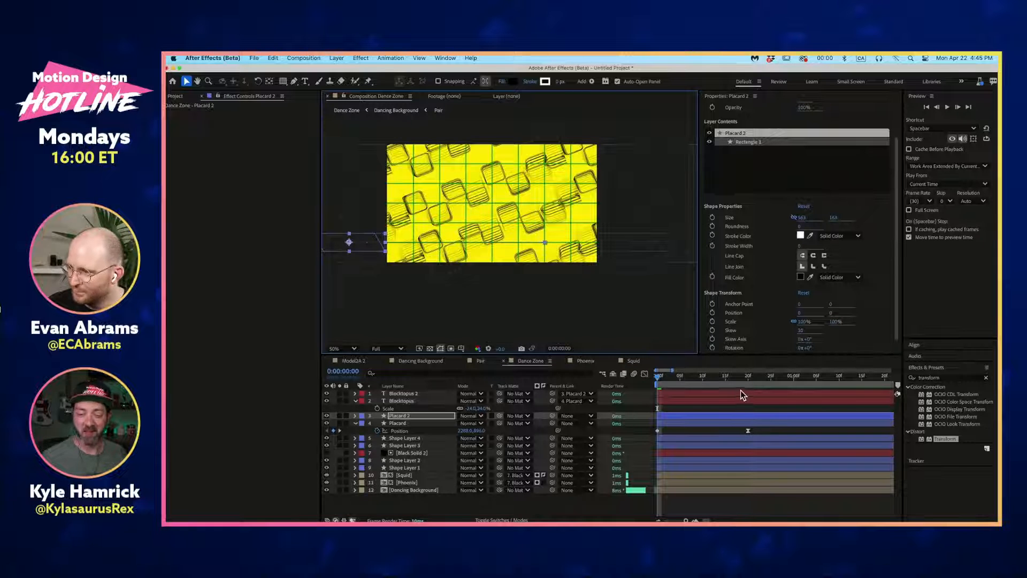
click(747, 377)
drag(564, 247, 442, 247)
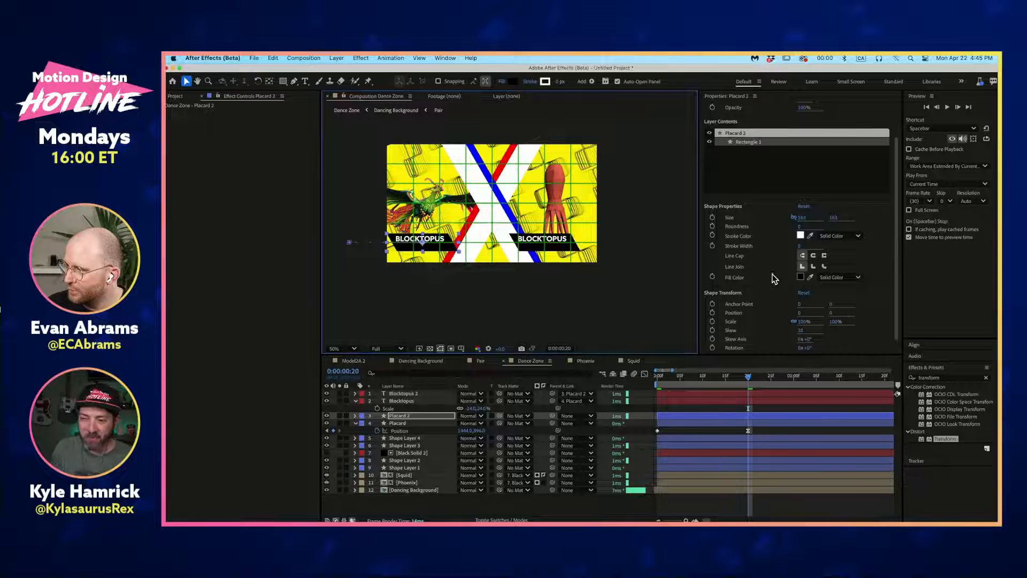
Step: Set the skew of Placard 2's rectangle to -30 and preview the animation
click(801, 330)
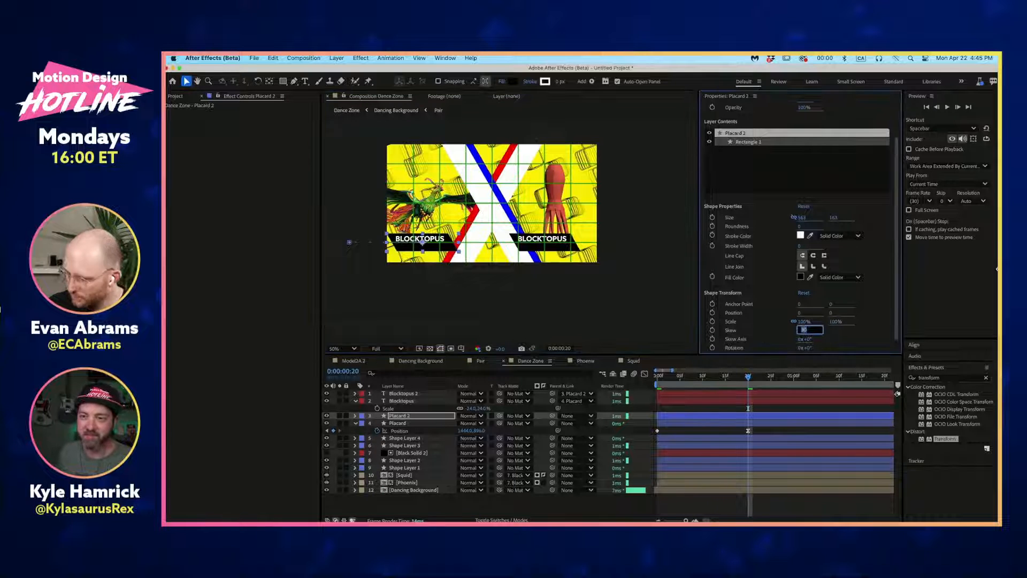
text(-30)
key(Return)
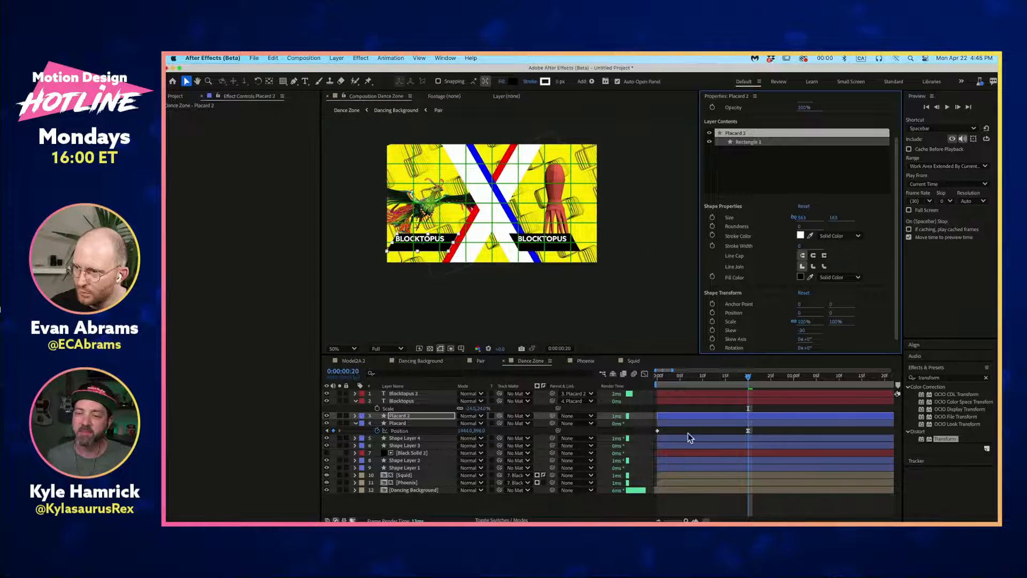
key(space)
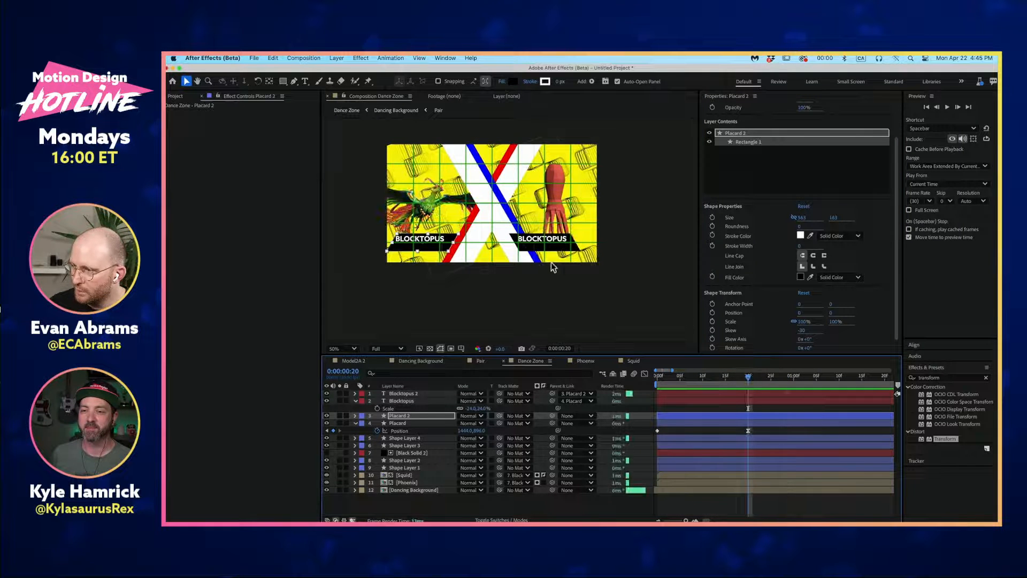
Step: Nudge Placard 2 to the right at 0:00:00:20 so it overlaps the red stripe below the phoenix
key(period)
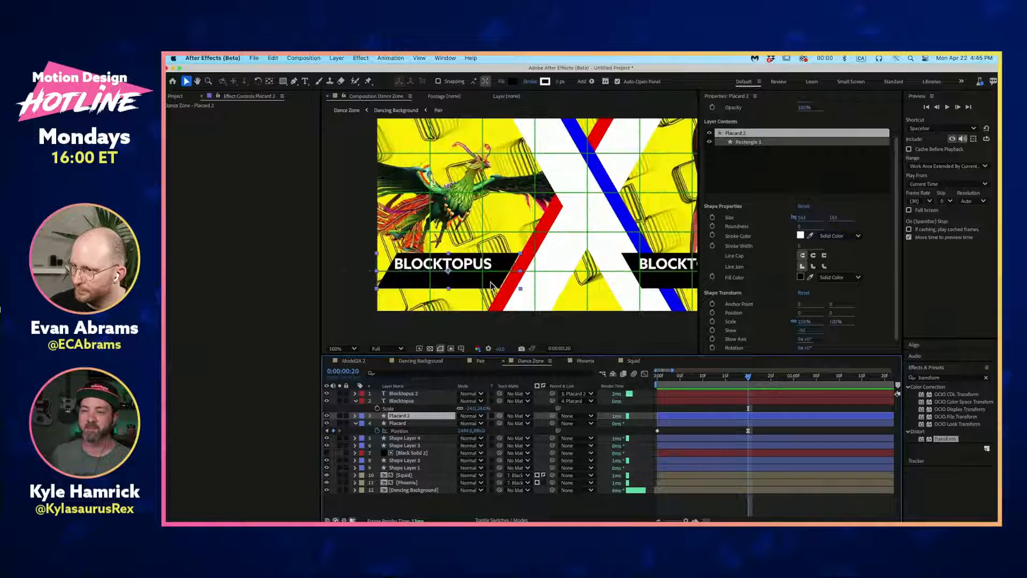
key(shift+Right)
key(shift+Right)
key(shift+Right)
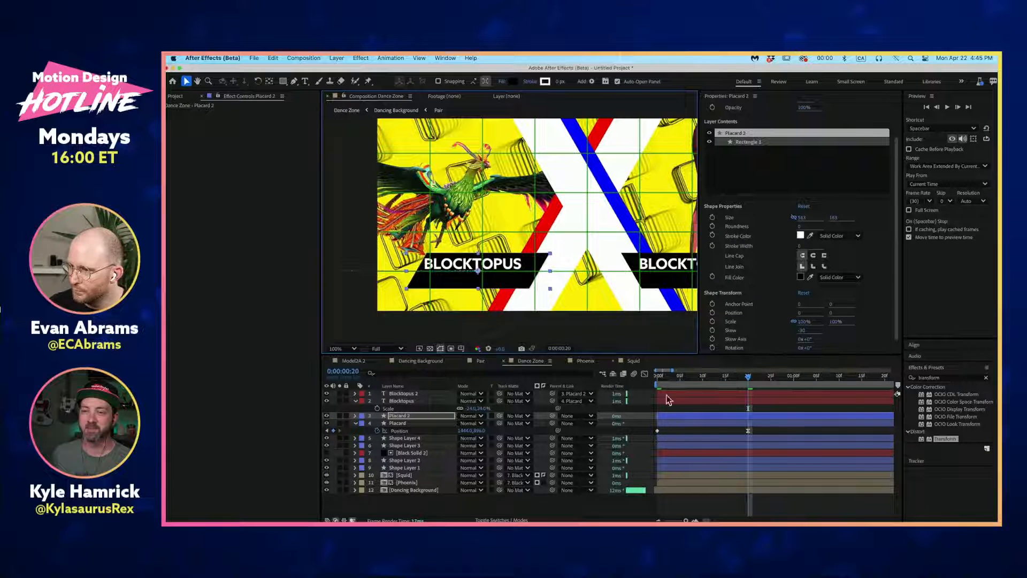
Step: Change the text on the phoenix's placard to Flippdy Woop and shift it slightly on the black shape
double_click(690, 390)
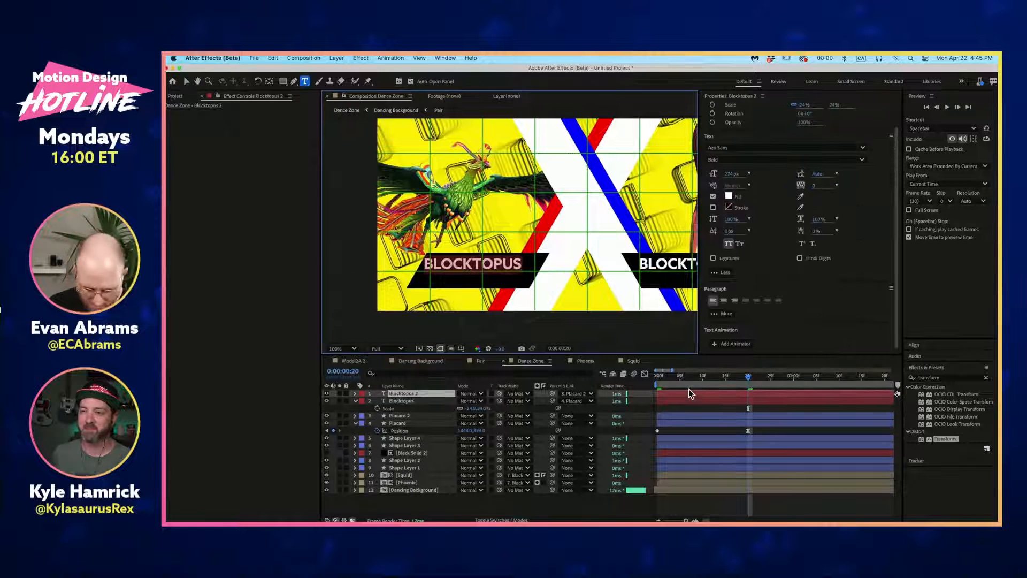
text(Flippdy)
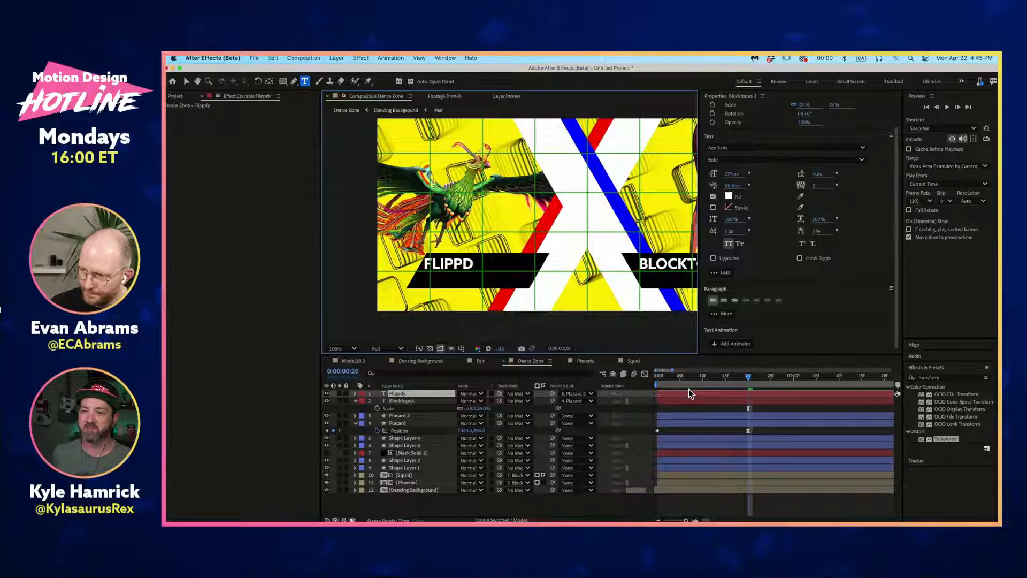
text( Woop)
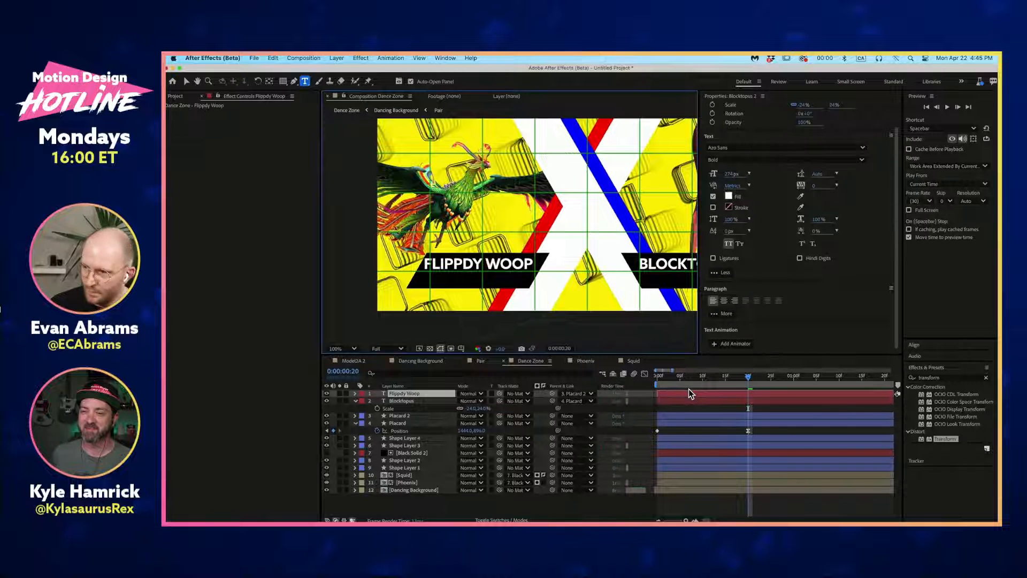
text(v)
drag(500, 261, 502, 260)
scroll(503, 262, down, 2)
click(669, 511)
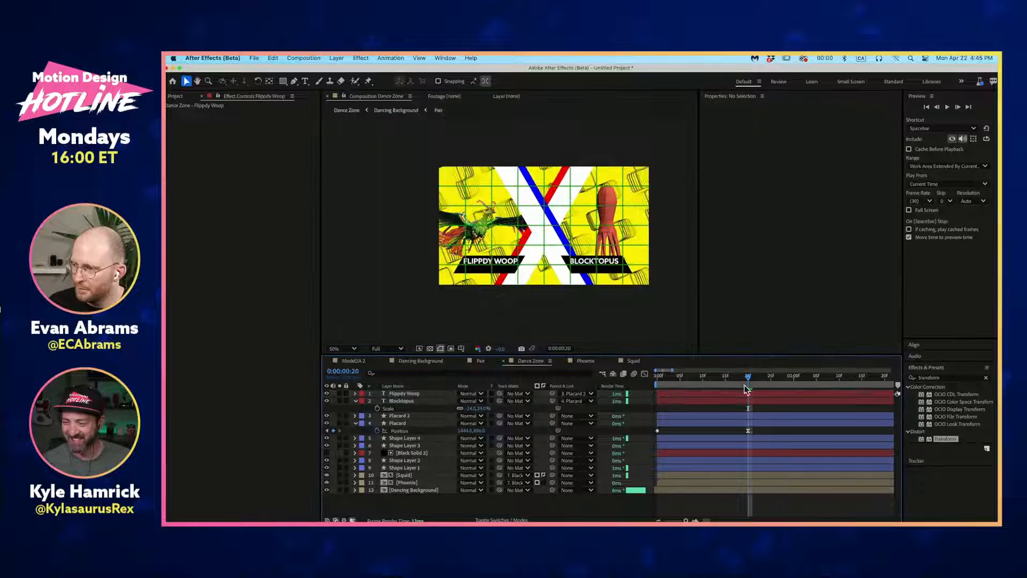
Step: Preview the Dance Zone animation with the work area ending at 0:00:01:14
drag(744, 384, 858, 382)
key(space)
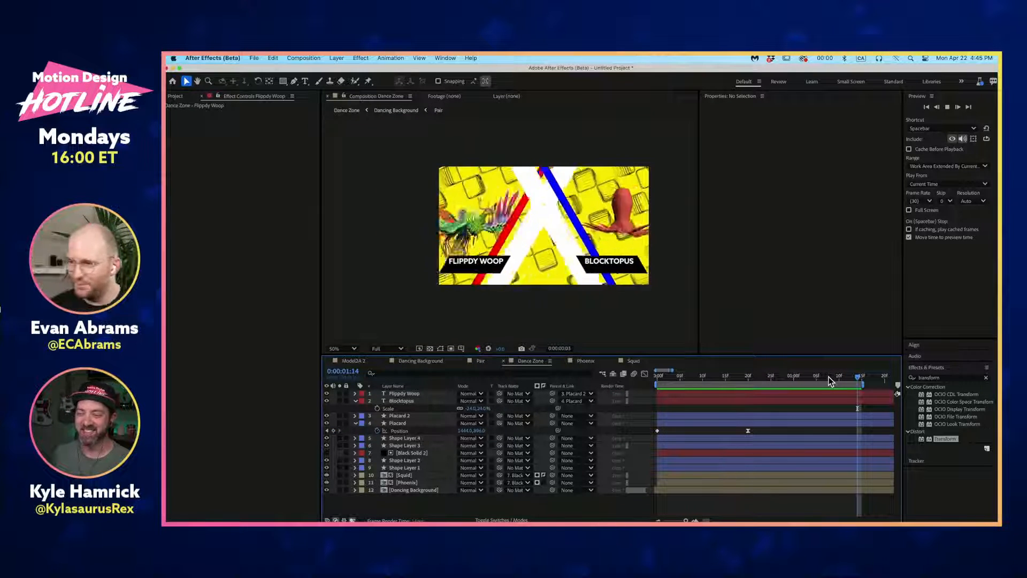
key(minus)
key(minus)
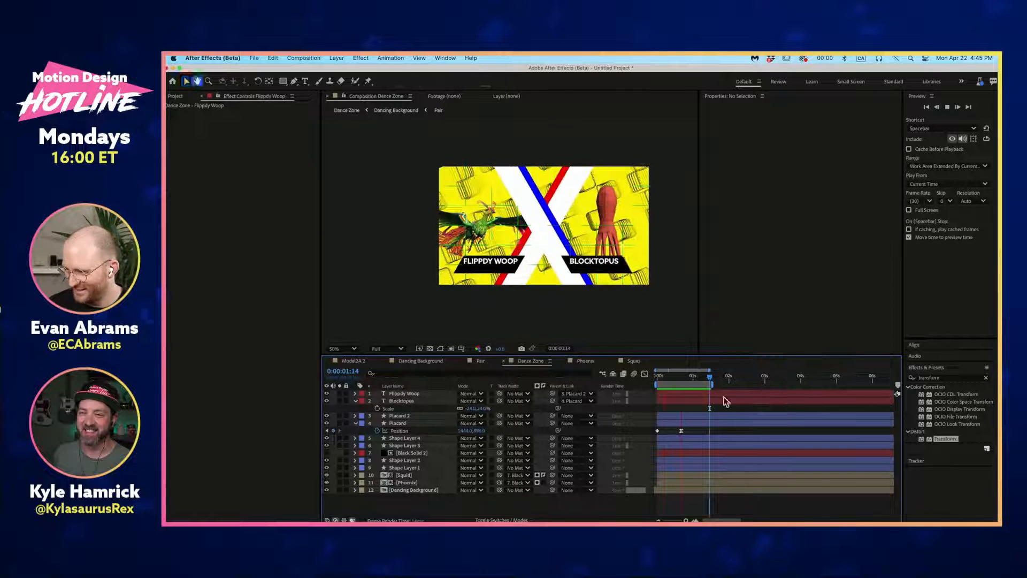
key(space)
Step: Extend the work area end to 0:00:04:00 and preview the longer range
double_click(701, 383)
drag(701, 380, 800, 386)
key(n)
key(space)
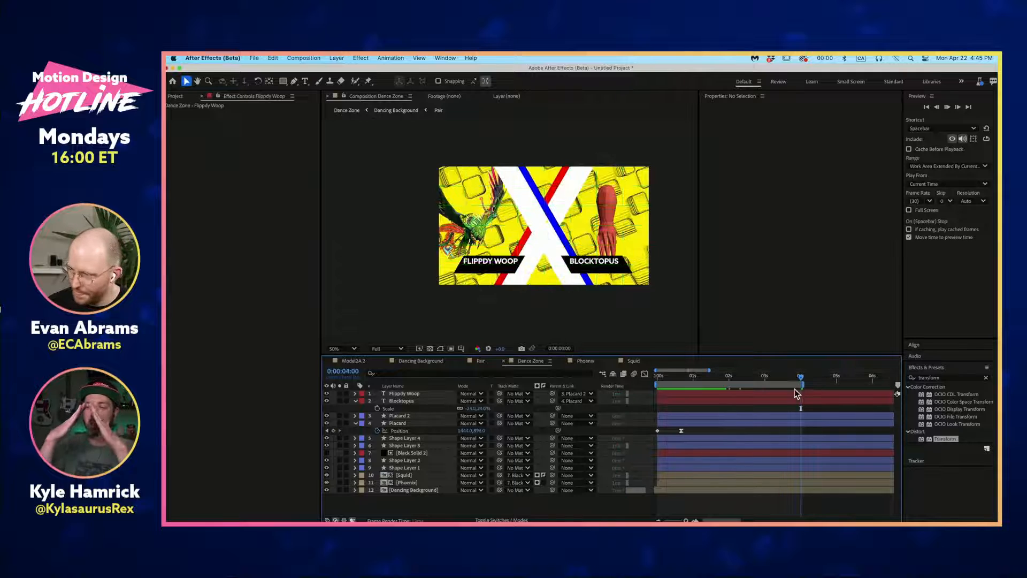
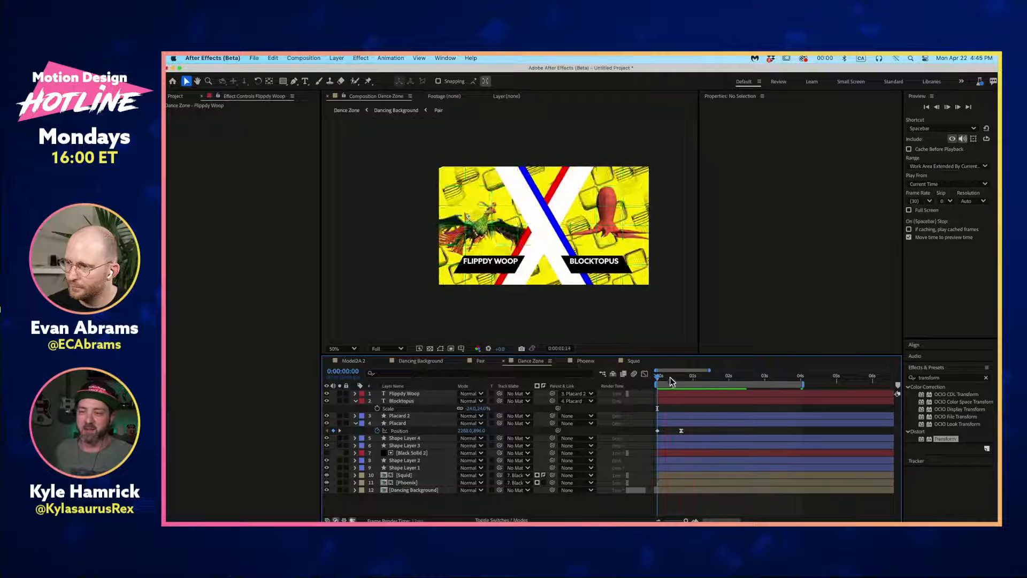
key(space)
Step: Park the playhead at 0:00:00:23 and collapse the open properties of the Placard and Blocktopus layers
drag(657, 379, 685, 383)
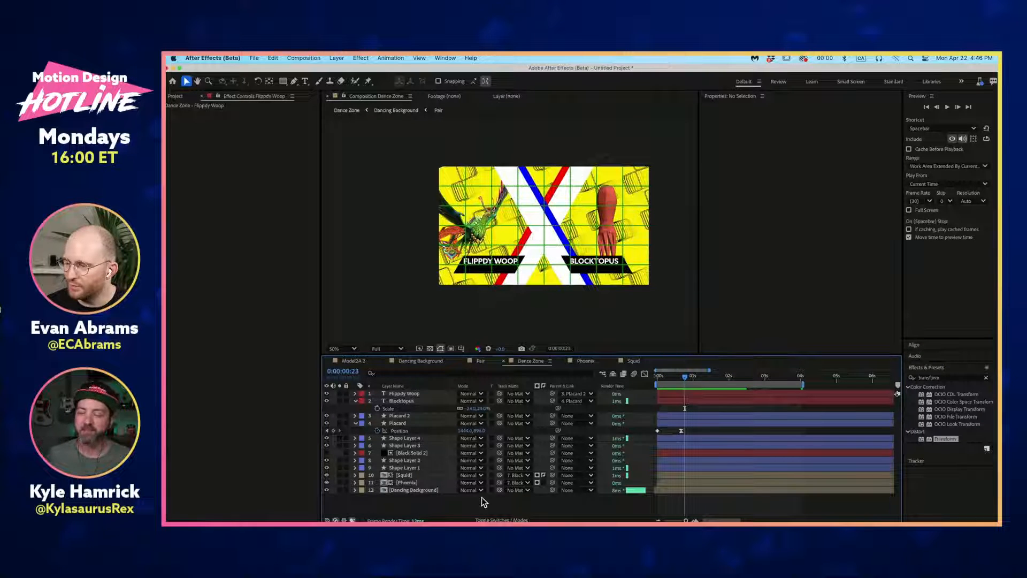
click(356, 424)
click(355, 402)
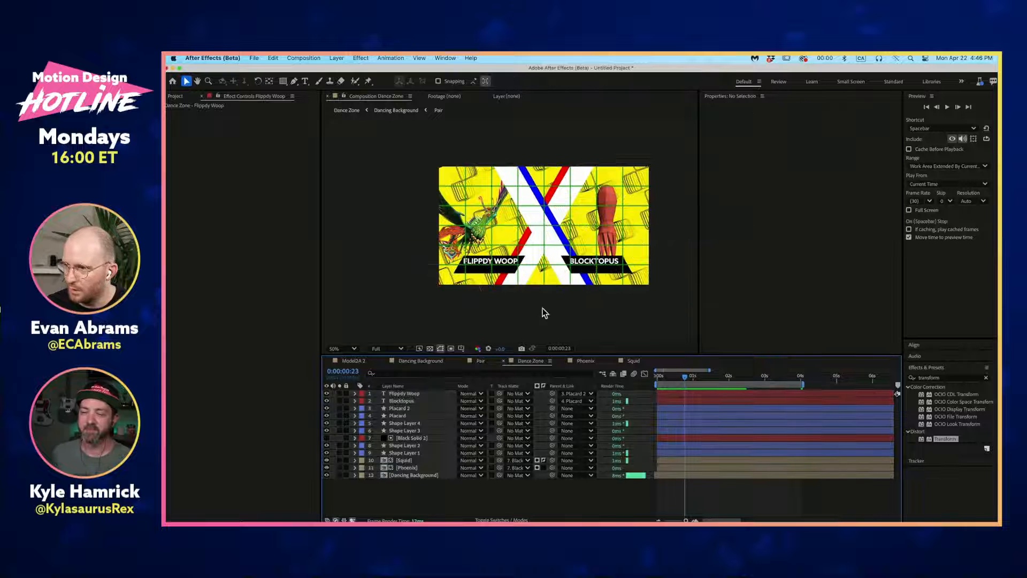
Step: Duplicate the white stripe Shape Layer 4 to the top of the layer stack and rename the copy Define middle
click(568, 286)
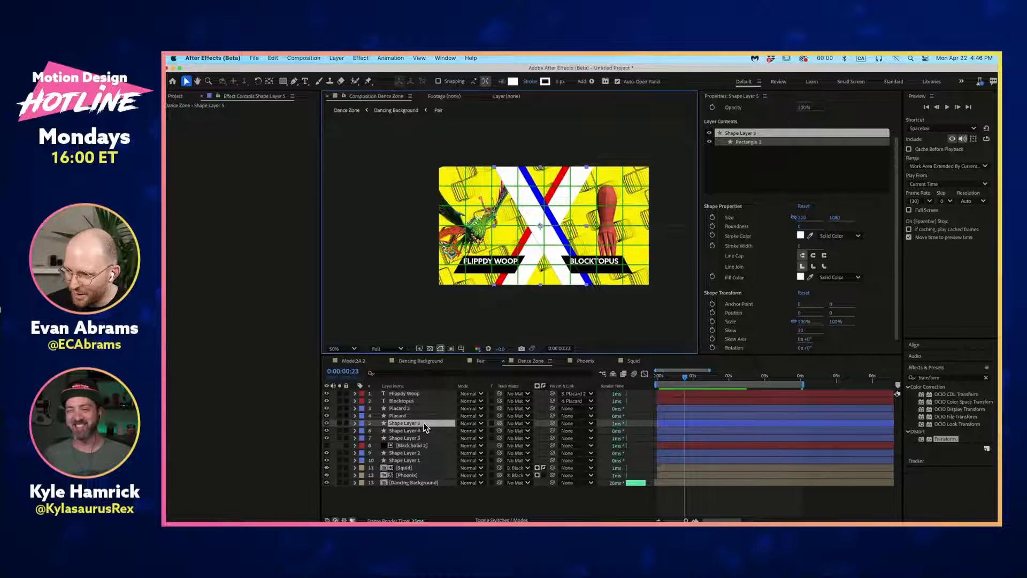
drag(425, 424, 431, 390)
key(Return)
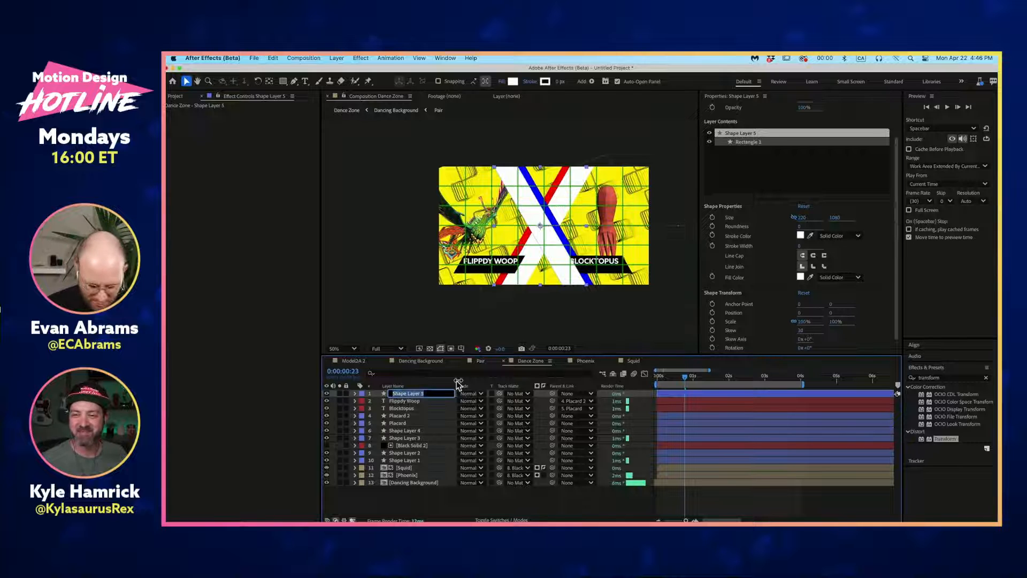
text(Define middle)
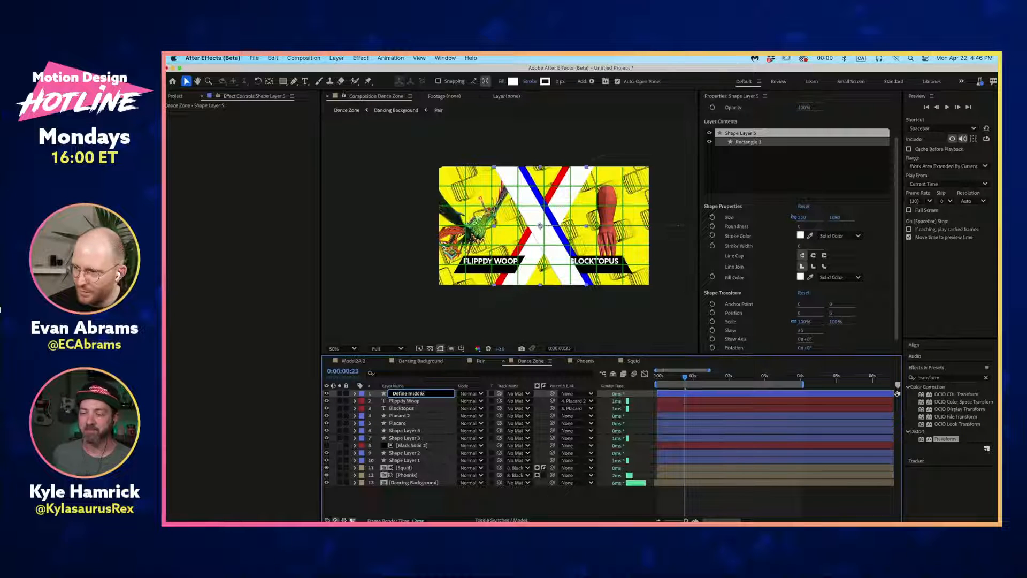
key(Return)
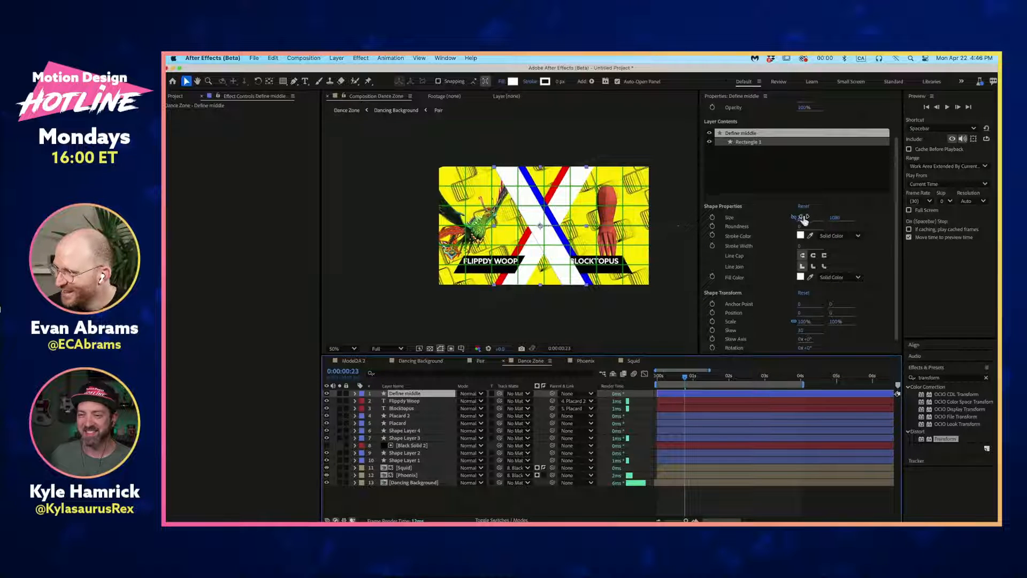
Step: Widen the Define middle rectangle to about 645 px and fill it with bright magenta
drag(803, 219, 698, 141)
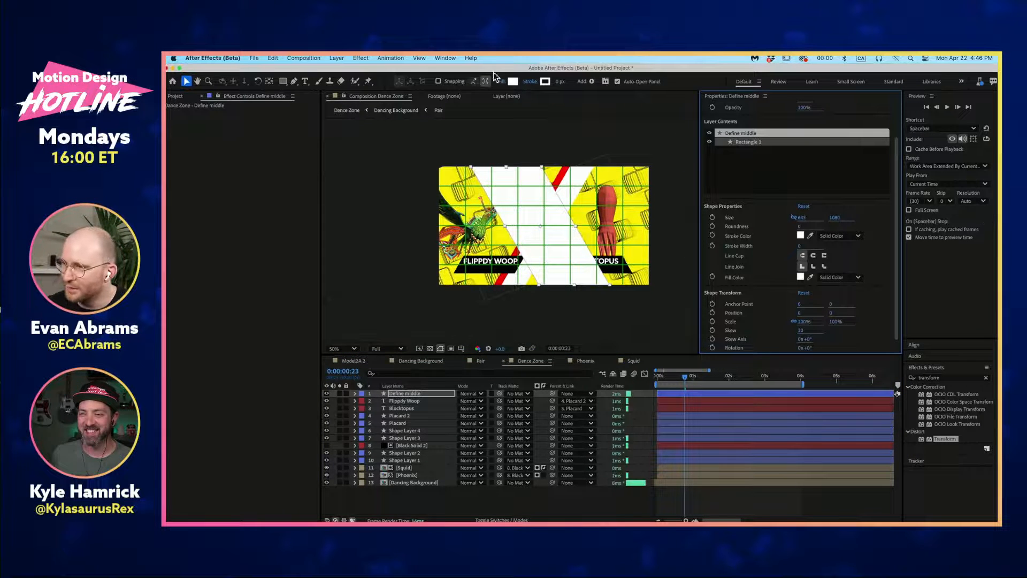
click(512, 82)
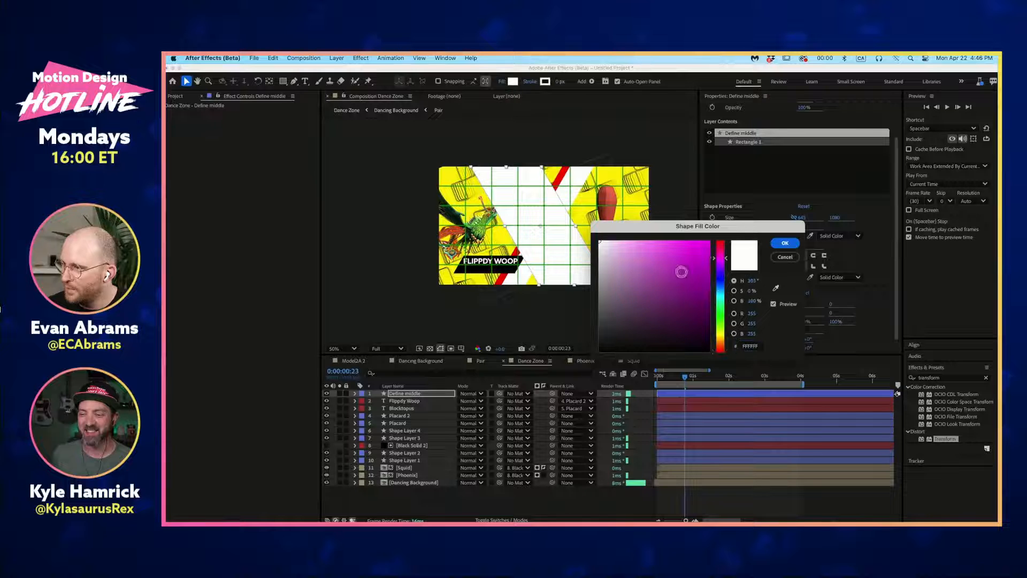
drag(681, 272, 709, 242)
click(785, 242)
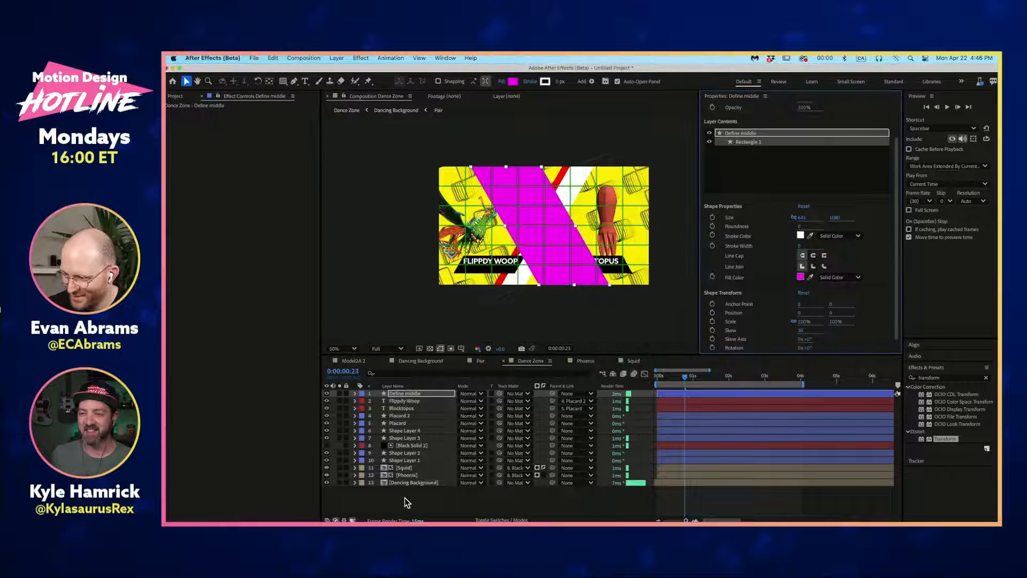
Step: Remove the position keyframes from Define middle and move the magenta band left to about X 588, keeping Y at 540
click(518, 395)
key(p)
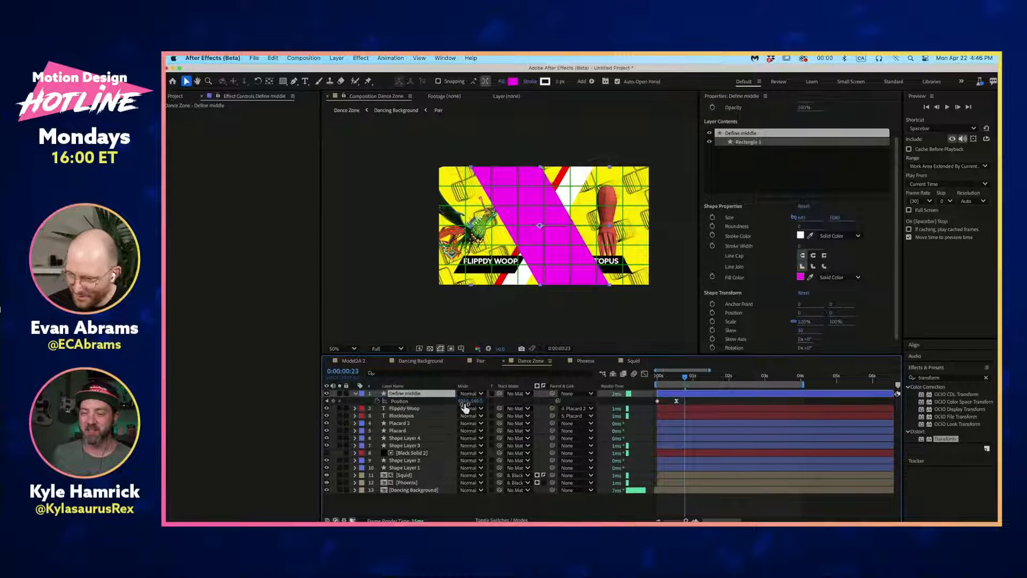
click(377, 400)
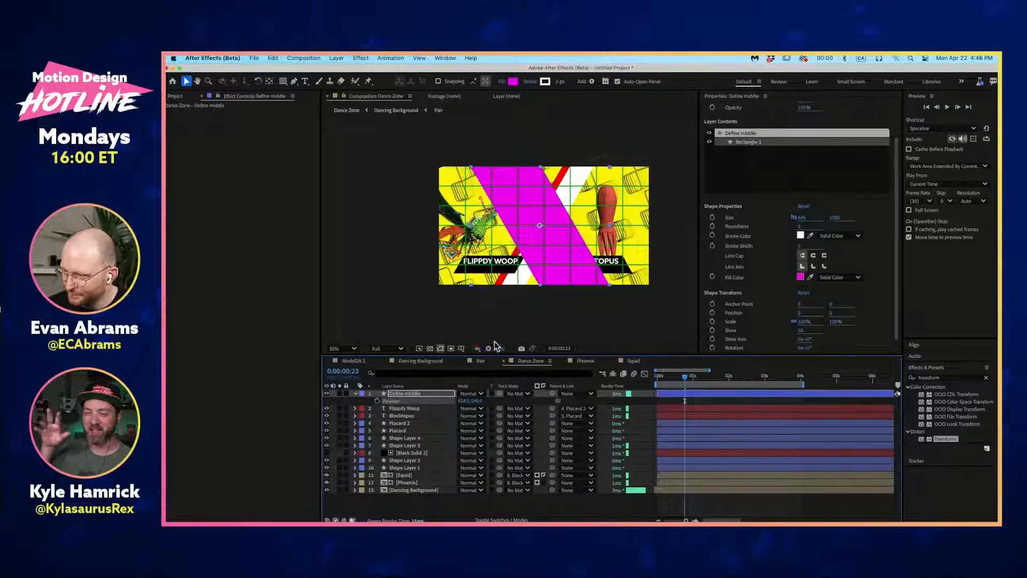
drag(553, 263, 526, 277)
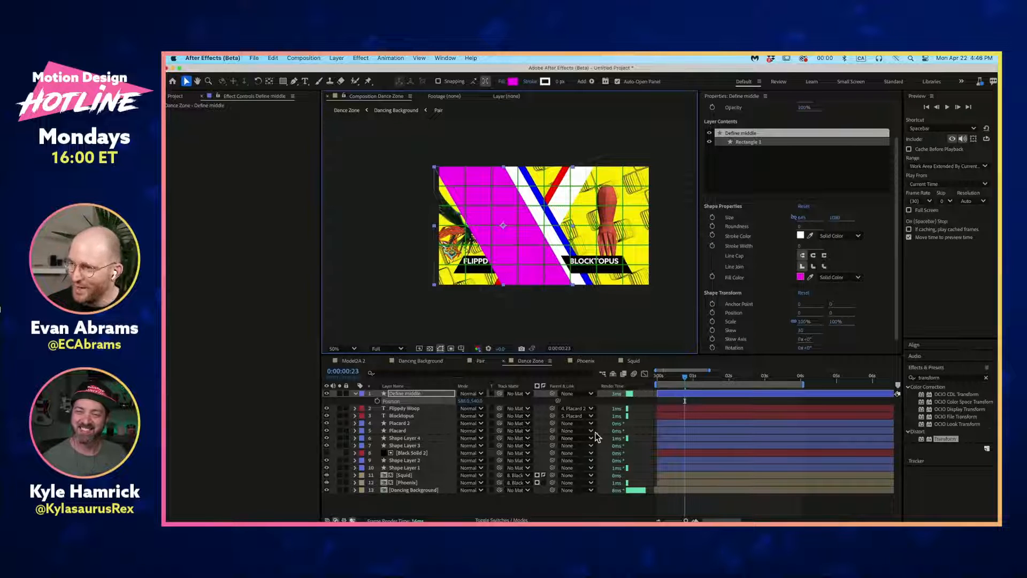
Step: Label the Define middle layer Orange and assign a different label colour to Shape Layer 4 and Shape Layer 3
click(362, 394)
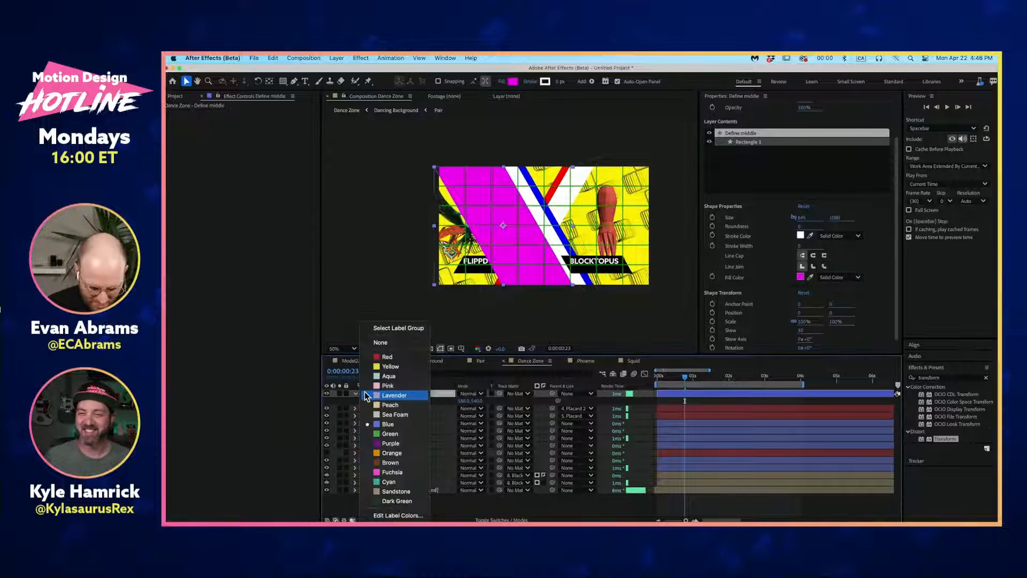
click(396, 453)
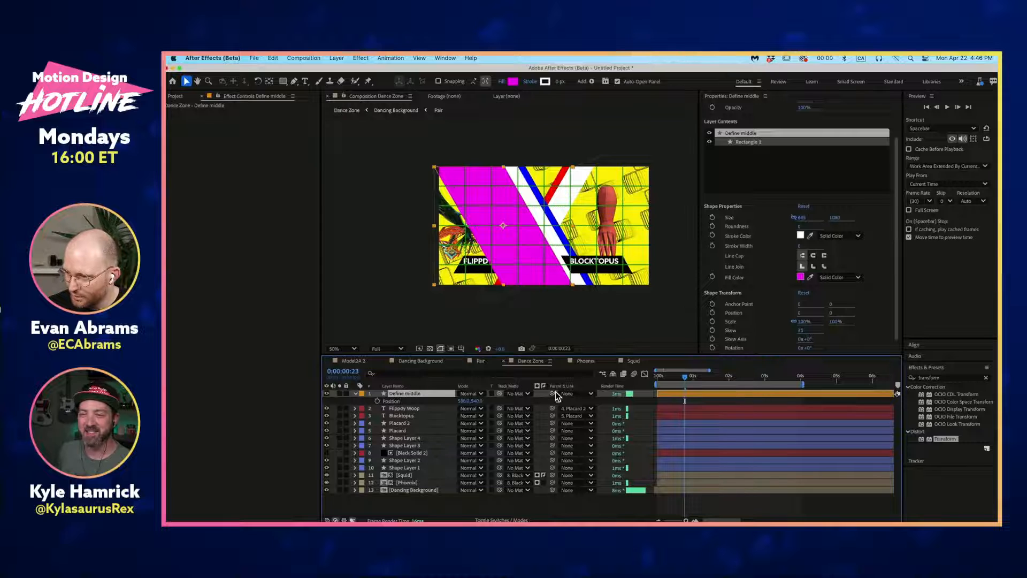
click(428, 438)
click(428, 445)
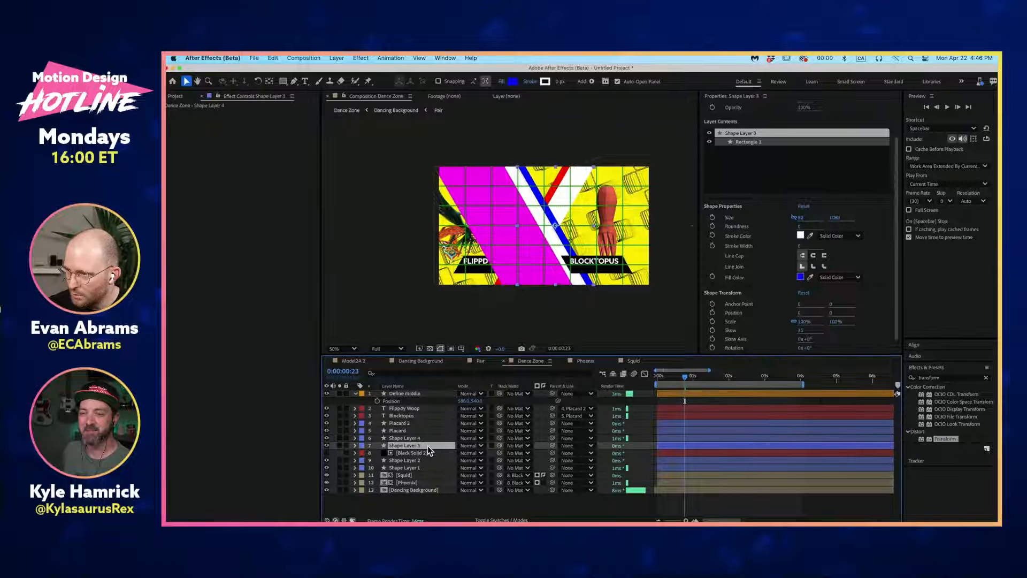
click(429, 439)
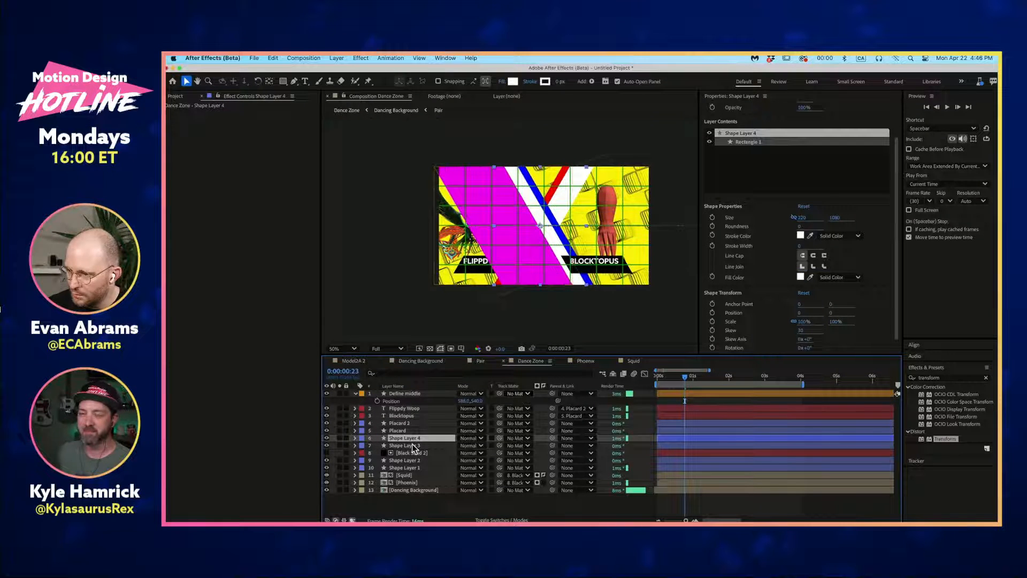
shift+click(415, 445)
click(363, 445)
click(381, 434)
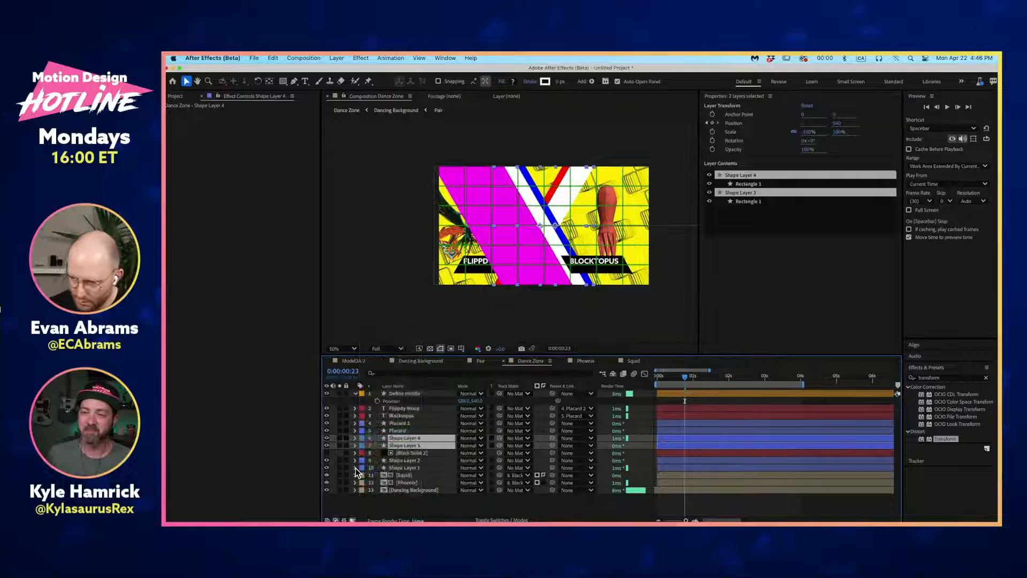
Step: Parent the Define middle layer to Shape Layer 3 and scrub through the opening second to check its motion
click(423, 394)
drag(554, 396, 427, 449)
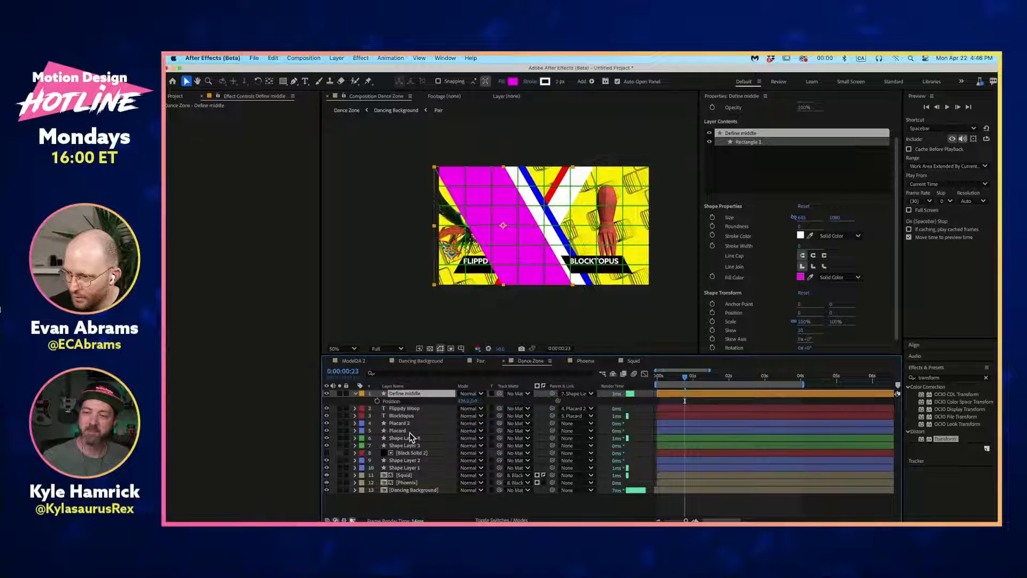
mouse_move(685, 377)
mouse_down()
mouse_move(666, 378)
mouse_move(687, 378)
mouse_up()
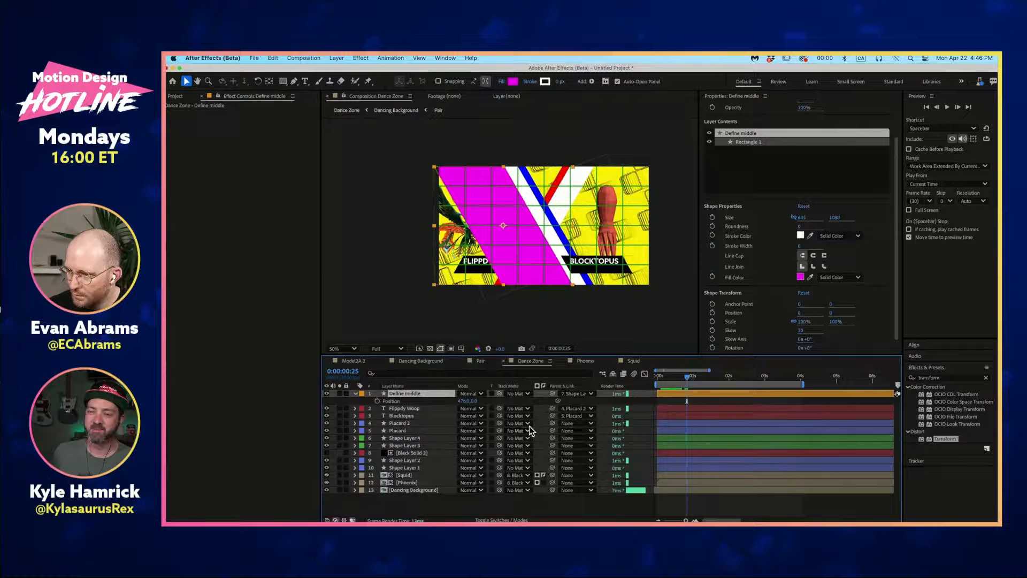
click(435, 444)
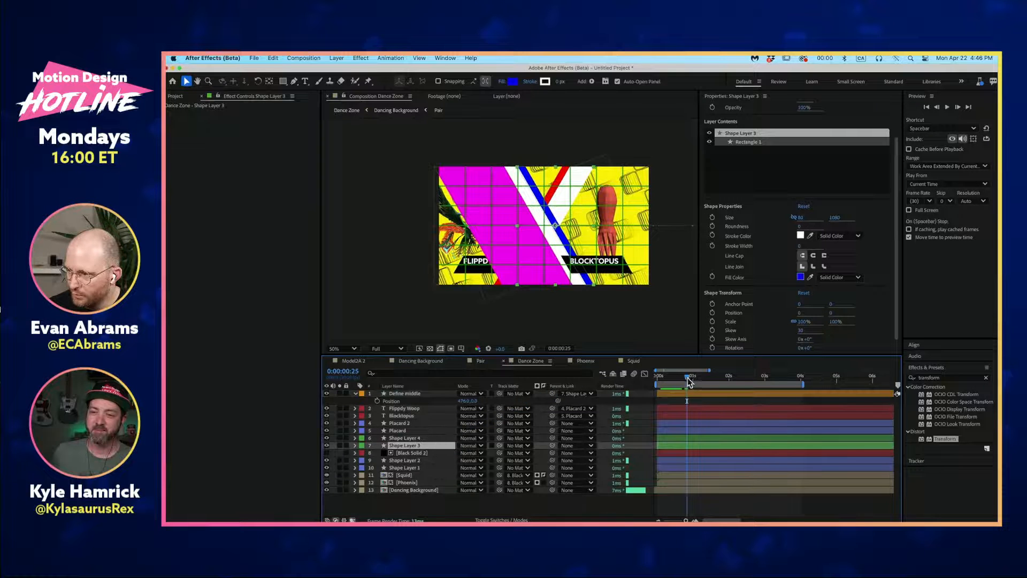
drag(688, 377, 658, 386)
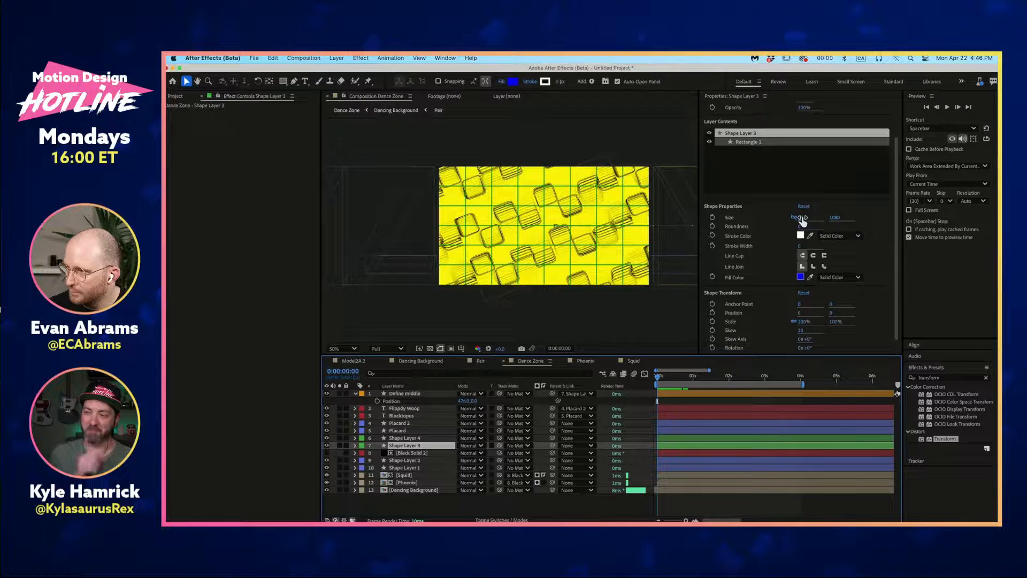
drag(679, 377, 693, 377)
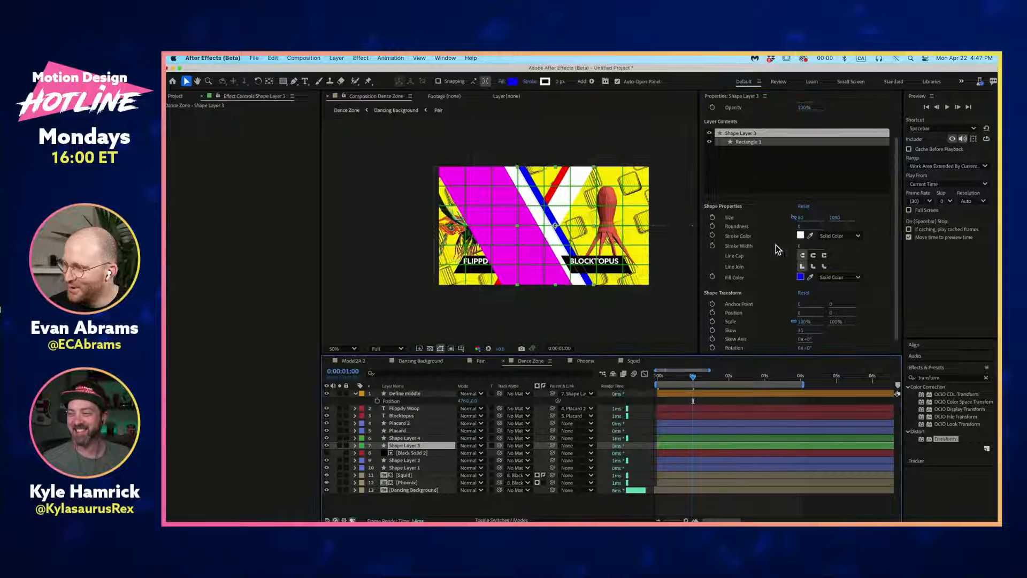
Step: Widen the Define middle rectangle to about 3350 px and shift it left until its slanted right edge meets the blue-and-white stripe
click(695, 396)
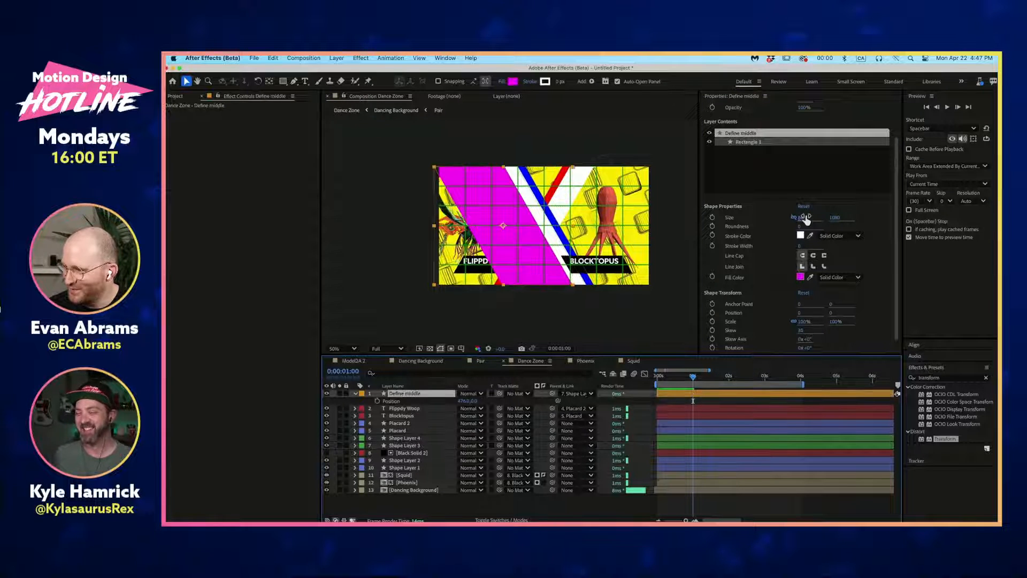
drag(806, 219, 950, 221)
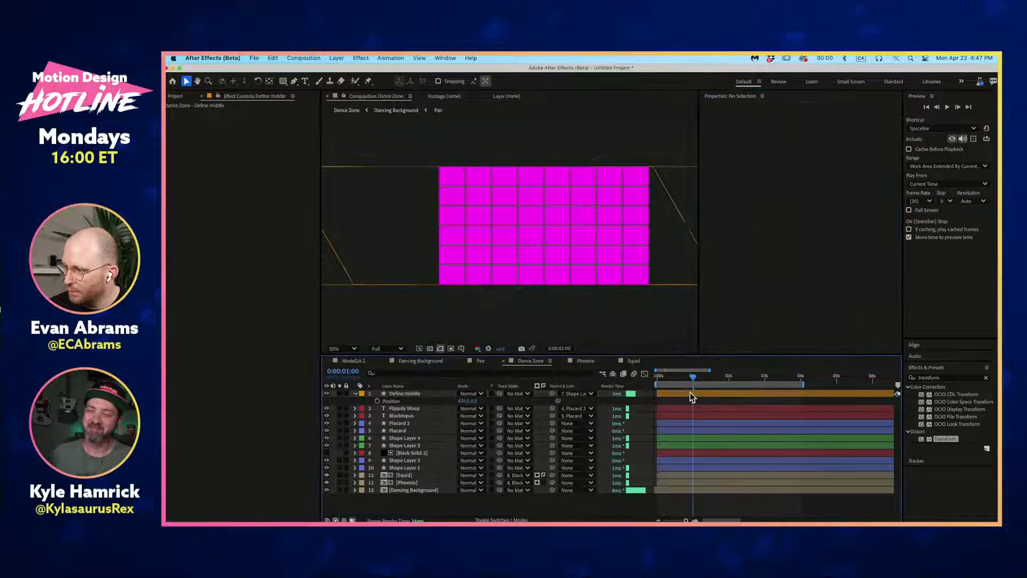
drag(664, 252, 517, 258)
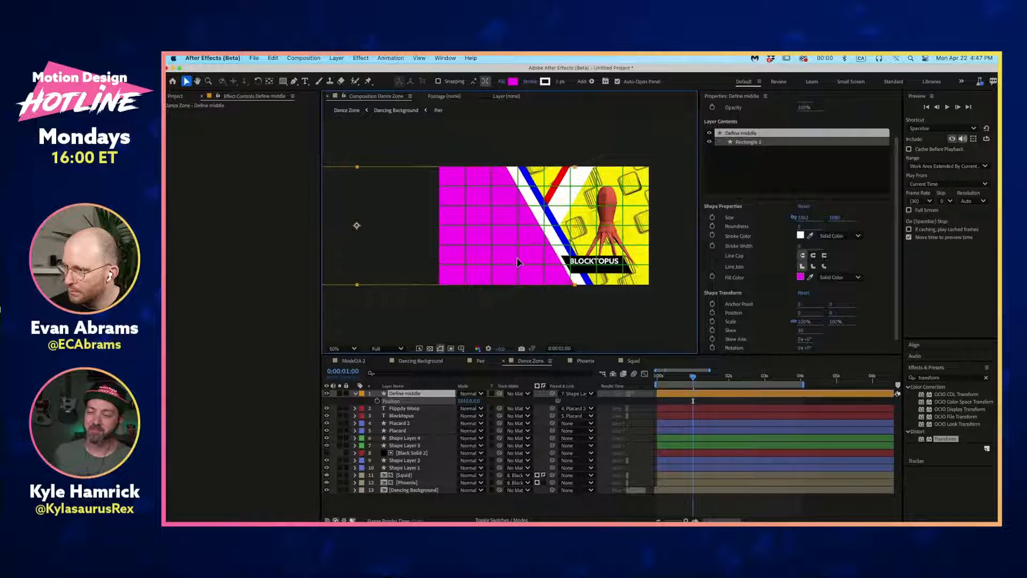
Step: Rename Shape Layer 3 as White Zone
click(412, 445)
key(Return)
text(White)
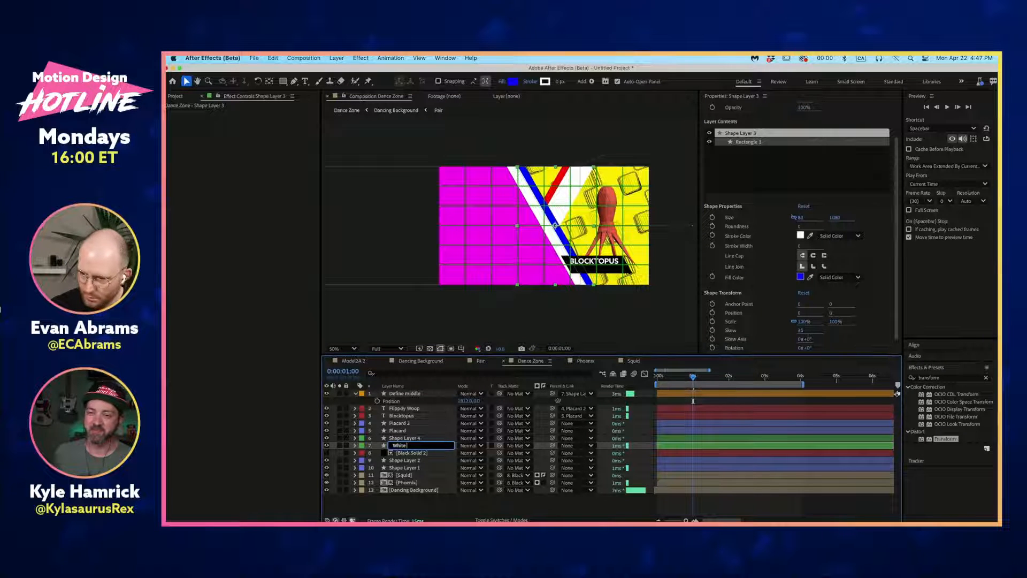
text( Zone)
key(Return)
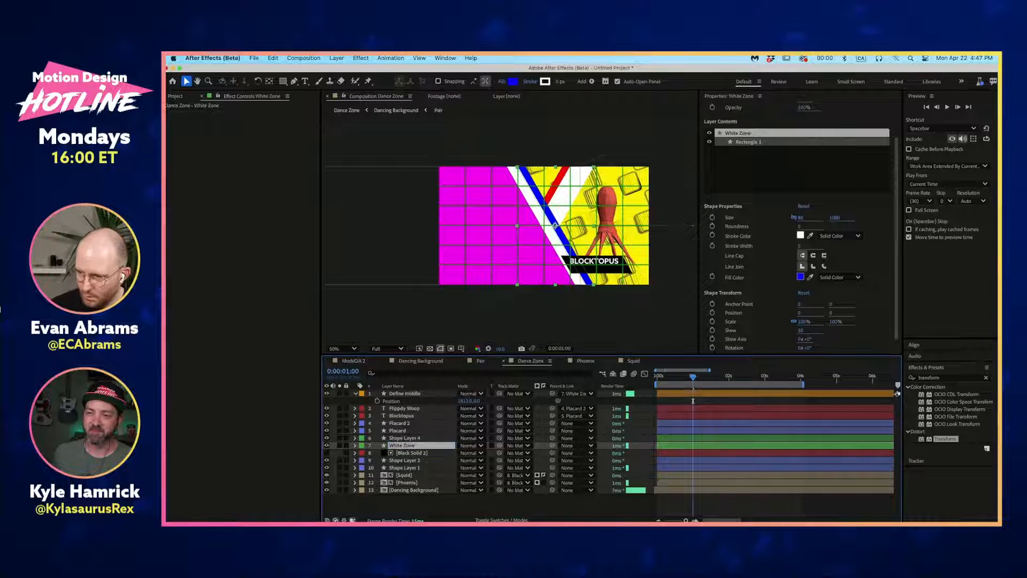
Step: Duplicate the Define middle layer and rename Shape Layer 2, the wide white stripe, as White Zone R
click(422, 392)
key(super+d)
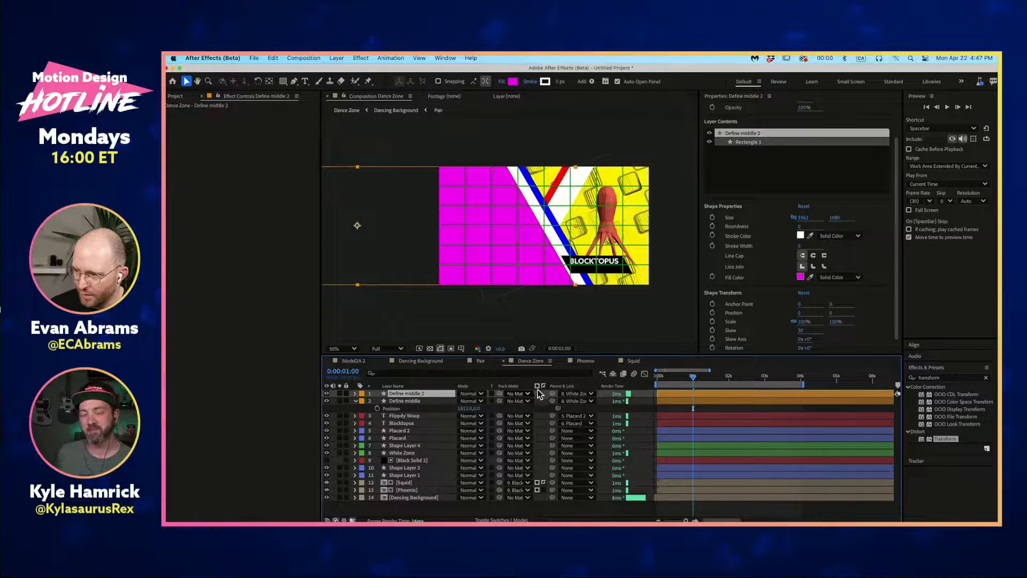
click(408, 476)
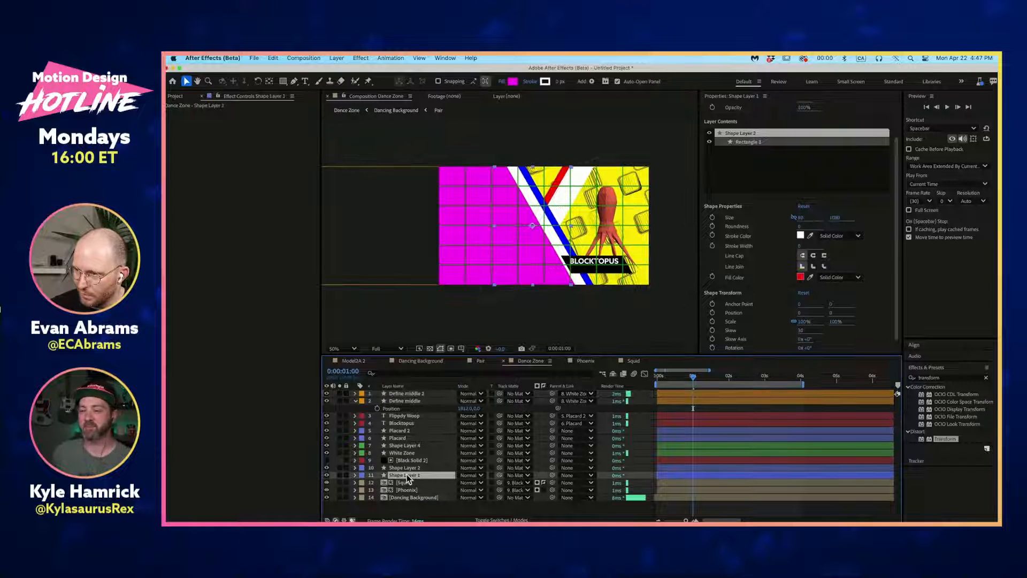
click(414, 468)
key(Return)
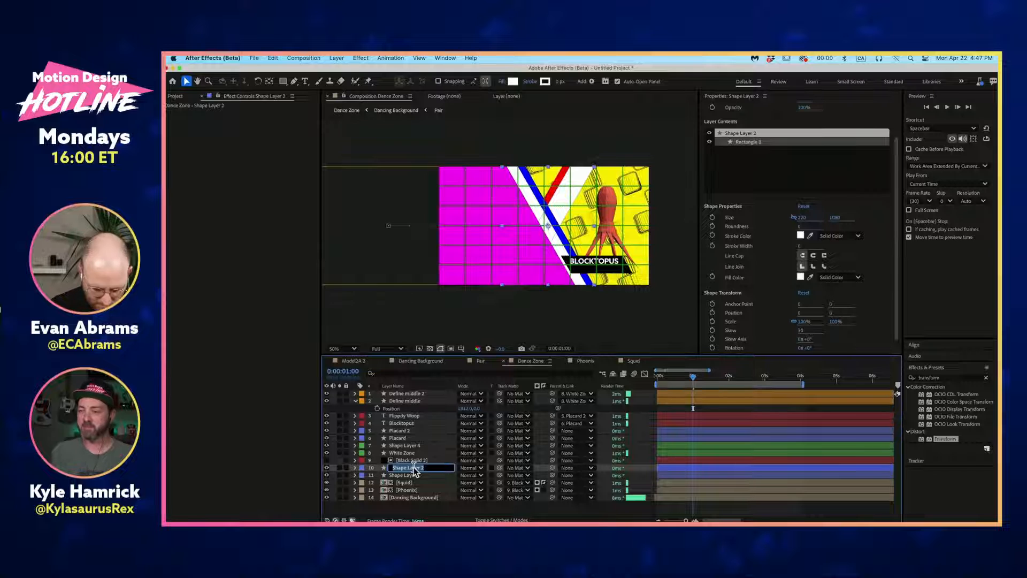
text(White Zone)
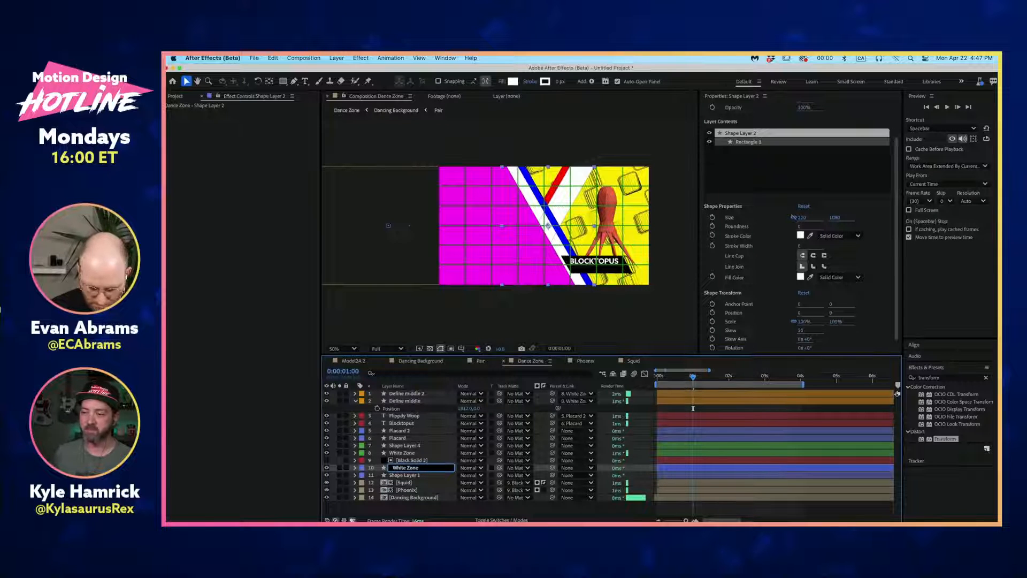
text( R)
key(Return)
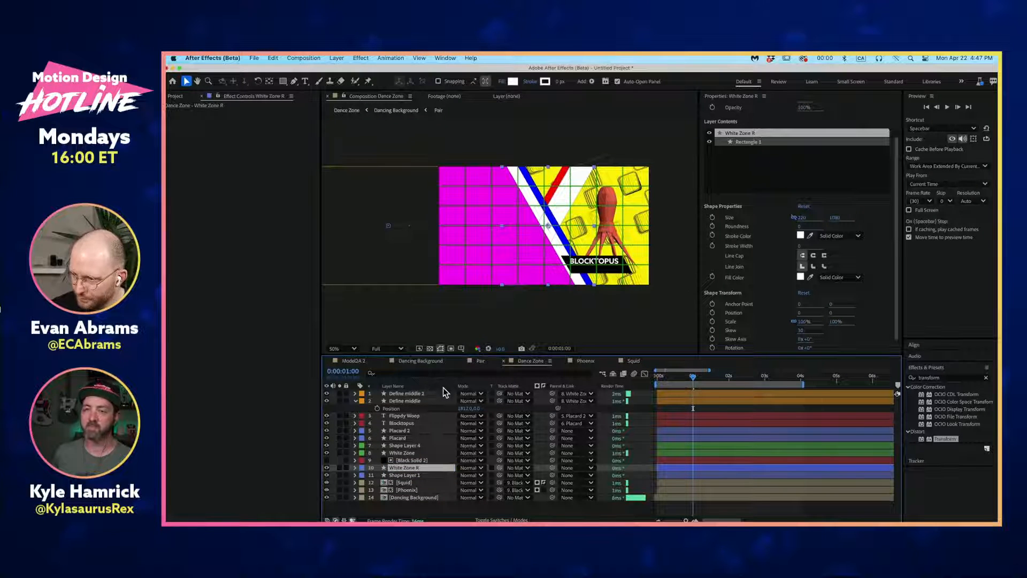
Step: Parent Define middle 2 to White Zone R and preview the animation
drag(553, 394, 430, 470)
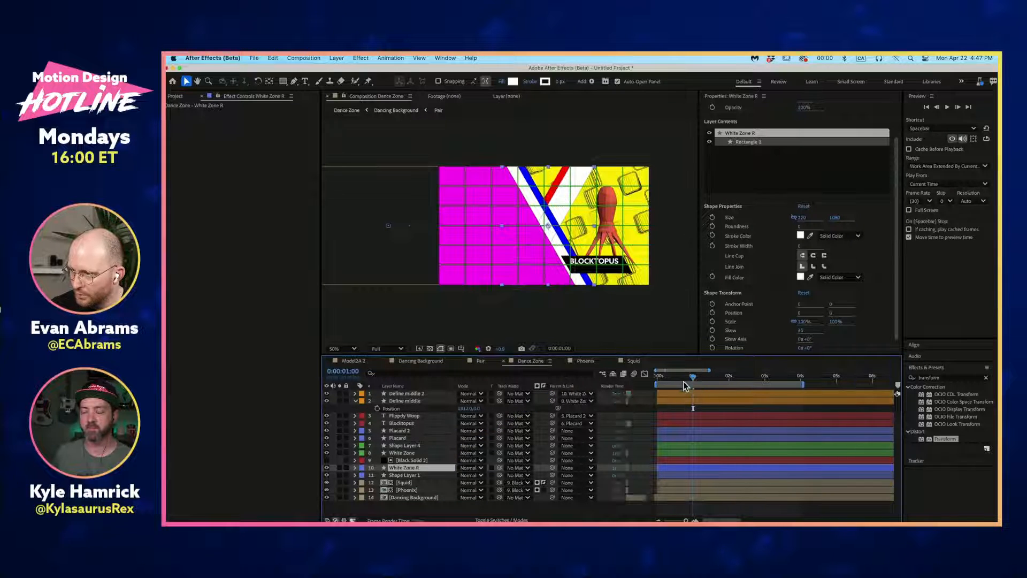
drag(693, 376, 653, 383)
key(space)
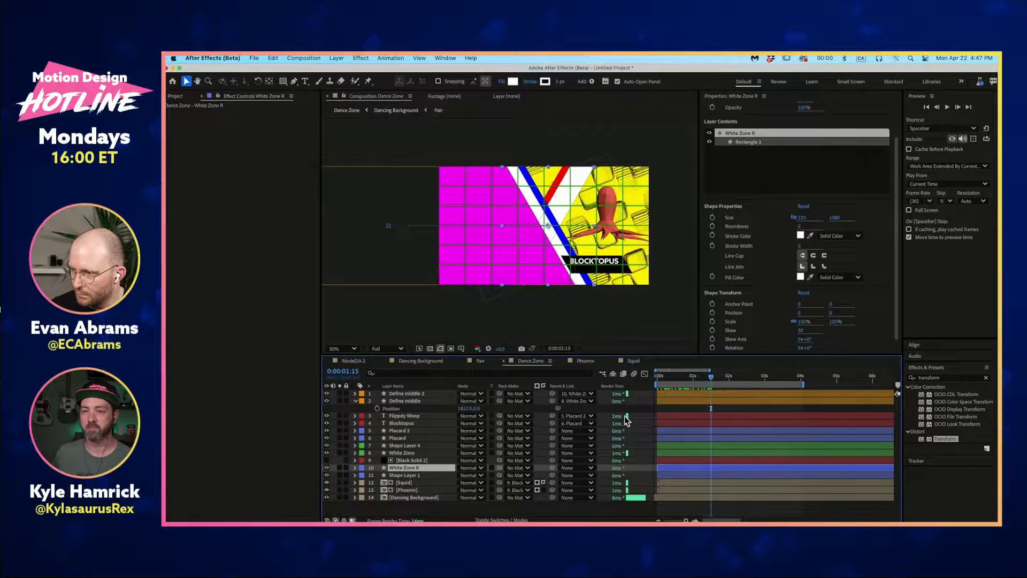
Step: Flip the Define middle 2 layer horizontally
click(668, 394)
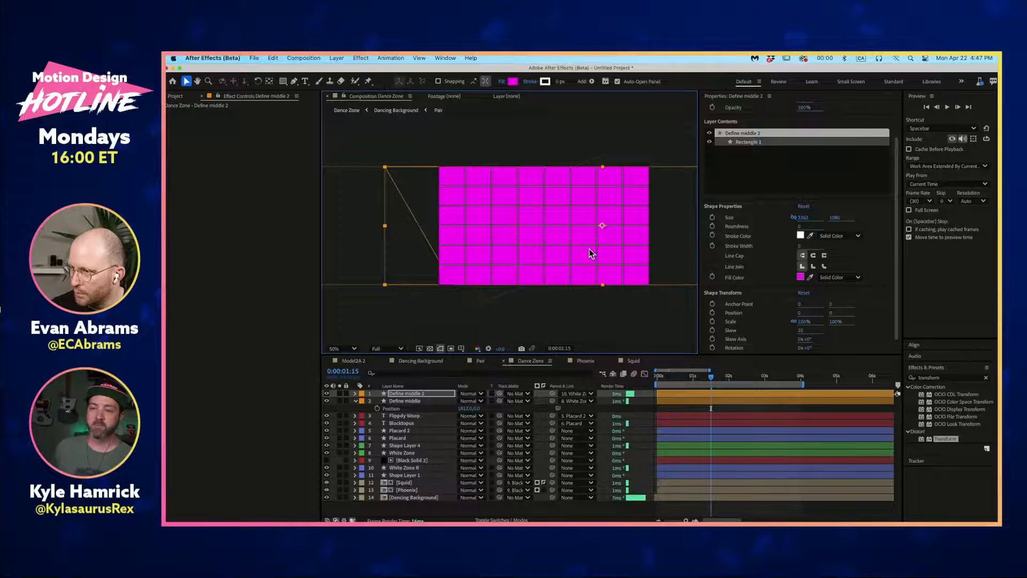
right_click(589, 253)
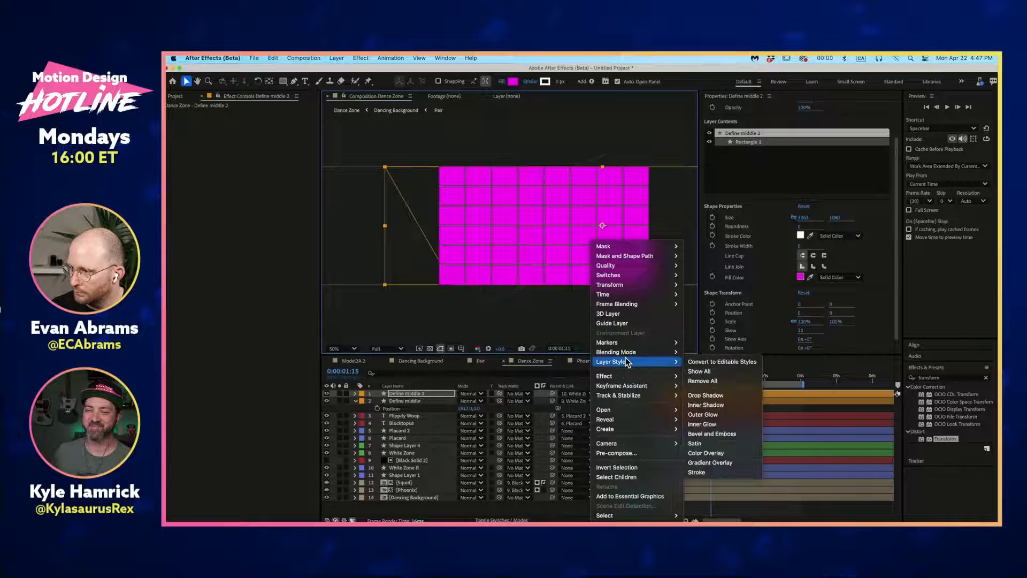
mouse_move(616, 284)
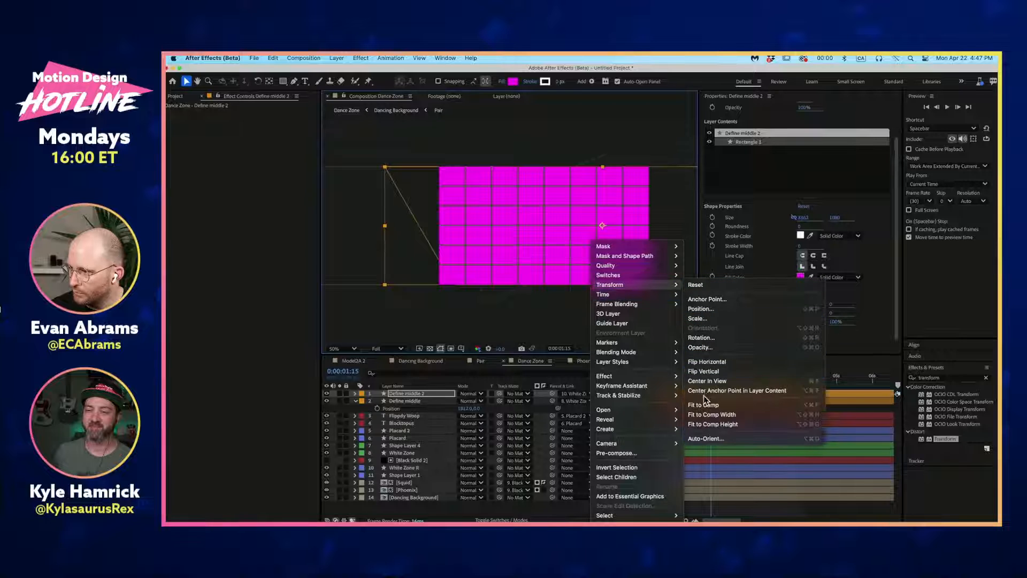
click(714, 363)
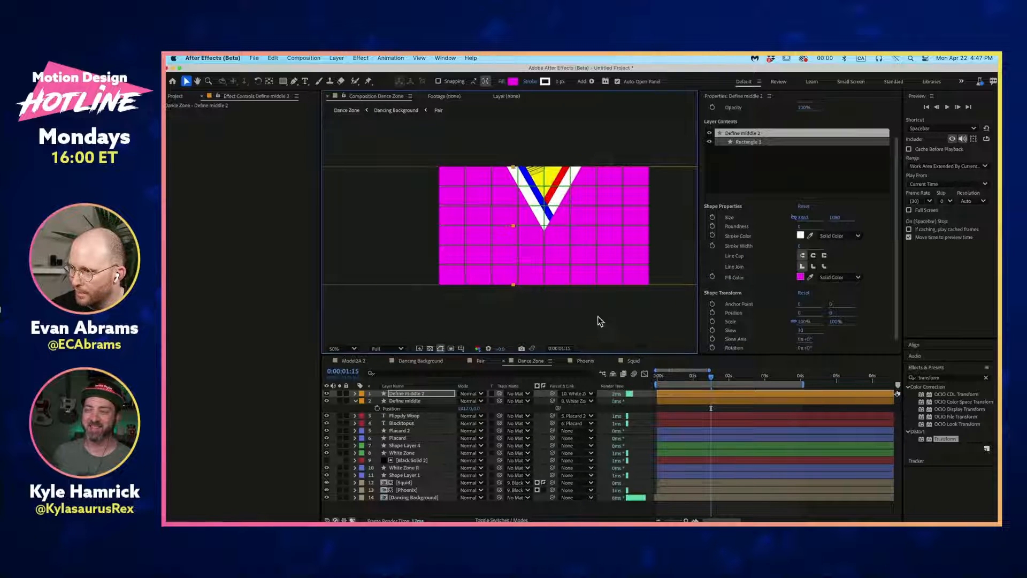
Step: Set Define middle 2 as the track matte for Define middle and scrub back to check the magenta wedge
click(430, 401)
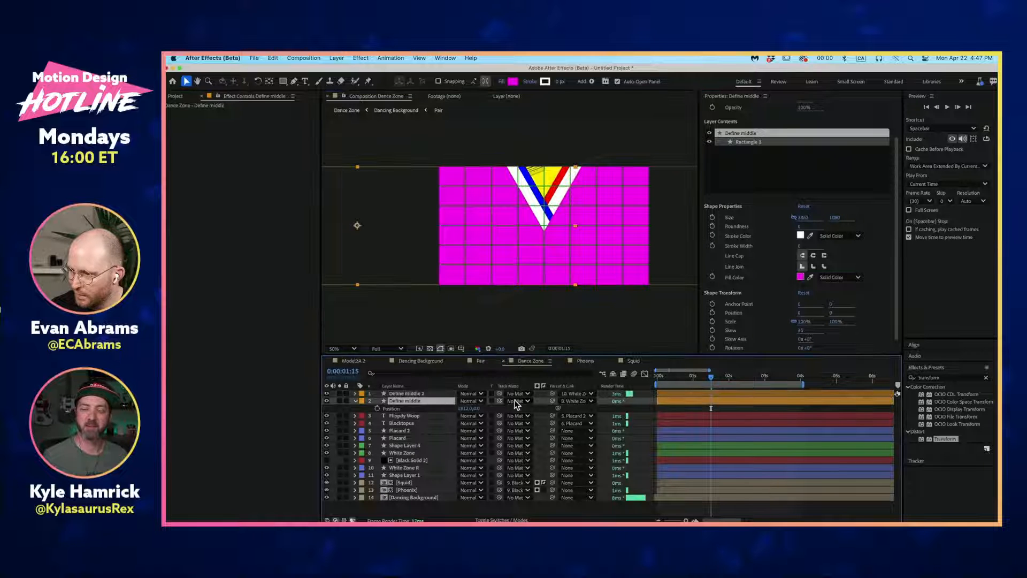
drag(500, 401, 499, 393)
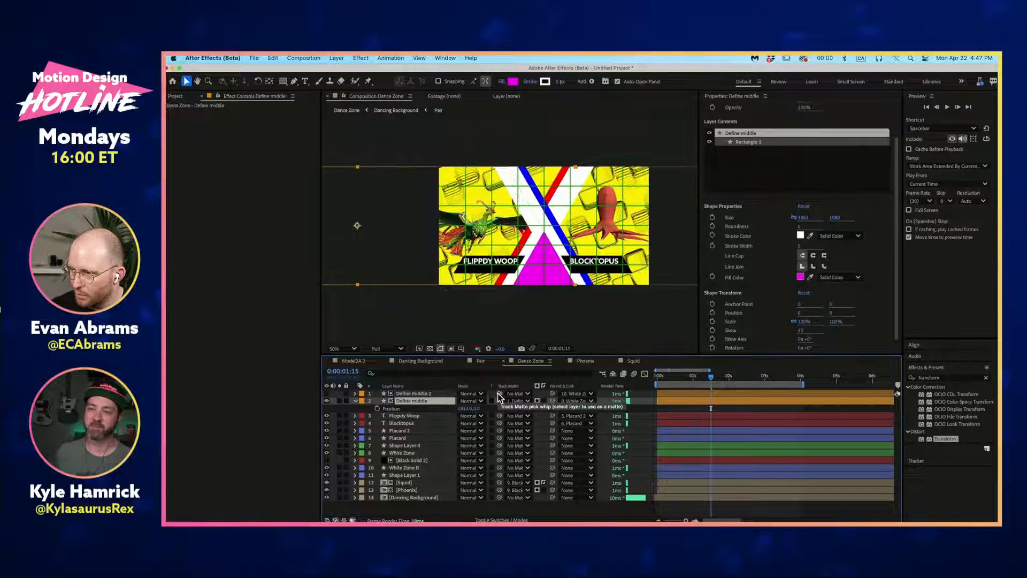
mouse_move(705, 380)
mouse_down()
mouse_move(660, 384)
mouse_move(687, 384)
mouse_up()
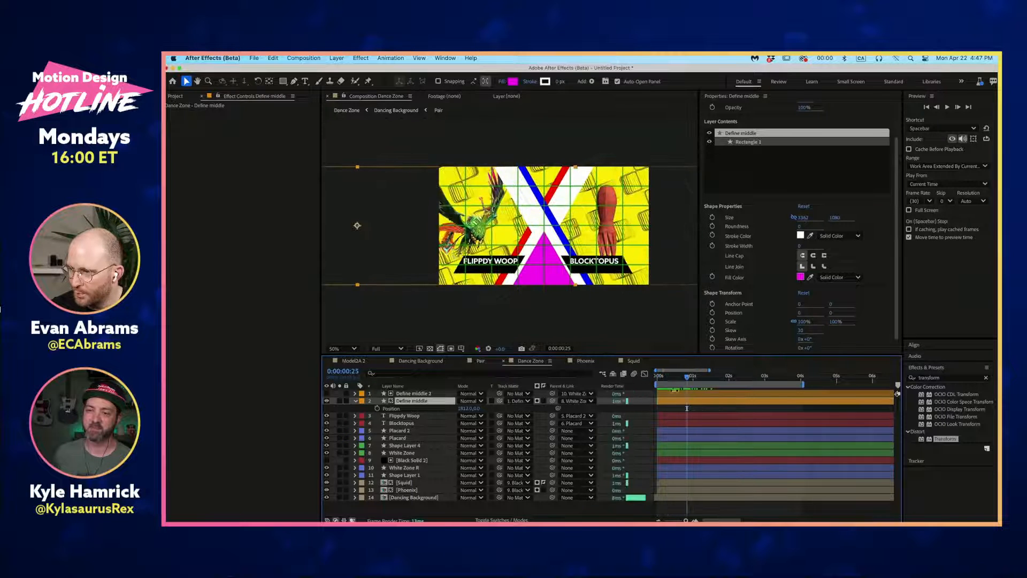
Step: Move both Define middle layers directly above Dancing Background in the layer stack and preview the result
shift+click(423, 395)
drag(425, 401, 441, 497)
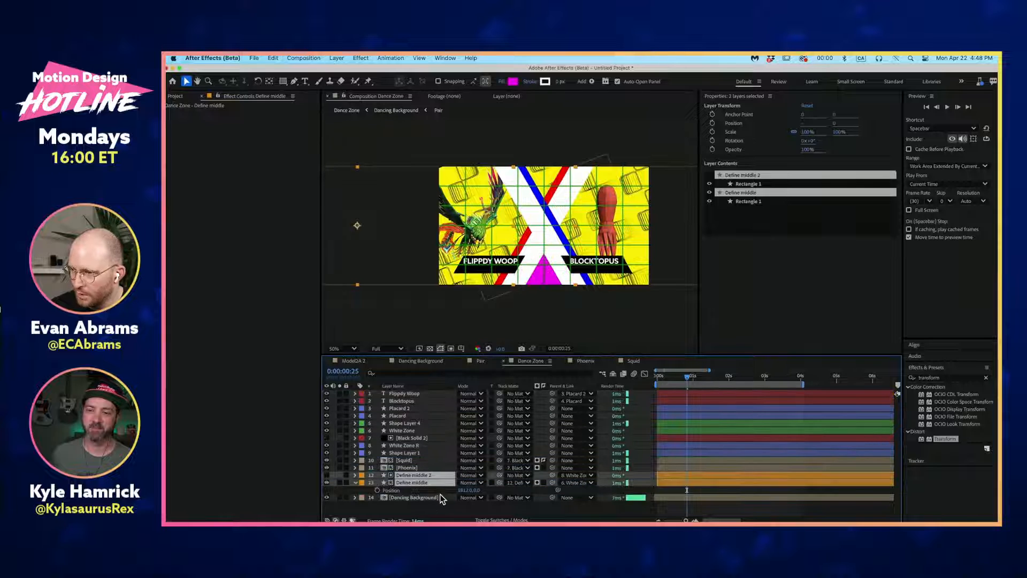
mouse_move(690, 379)
mouse_down()
mouse_move(635, 387)
mouse_move(685, 388)
mouse_up()
key(space)
key(space)
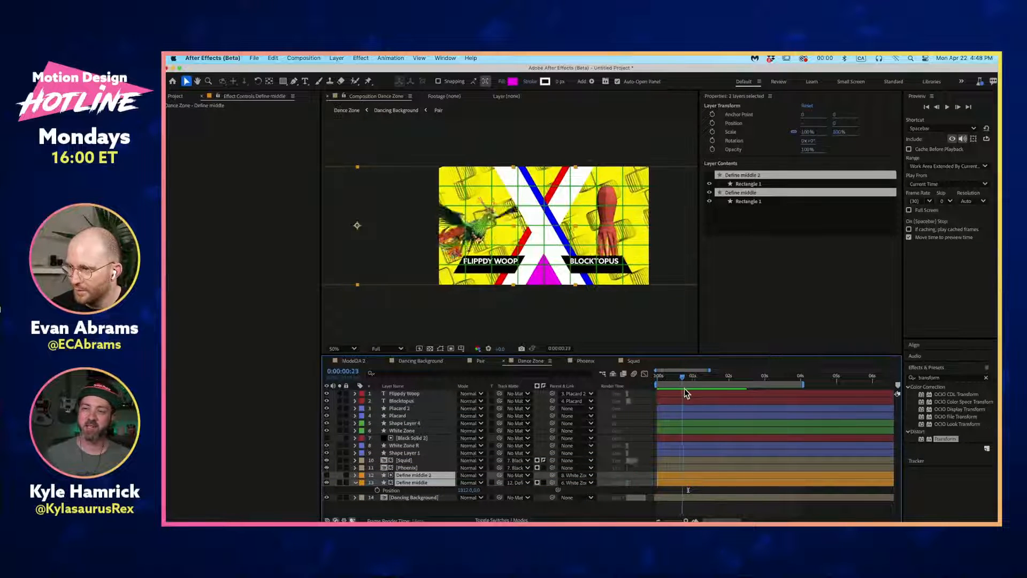
Step: Change the Define middle rectangle's fill color to black and preview the composition around one second
click(678, 491)
click(679, 483)
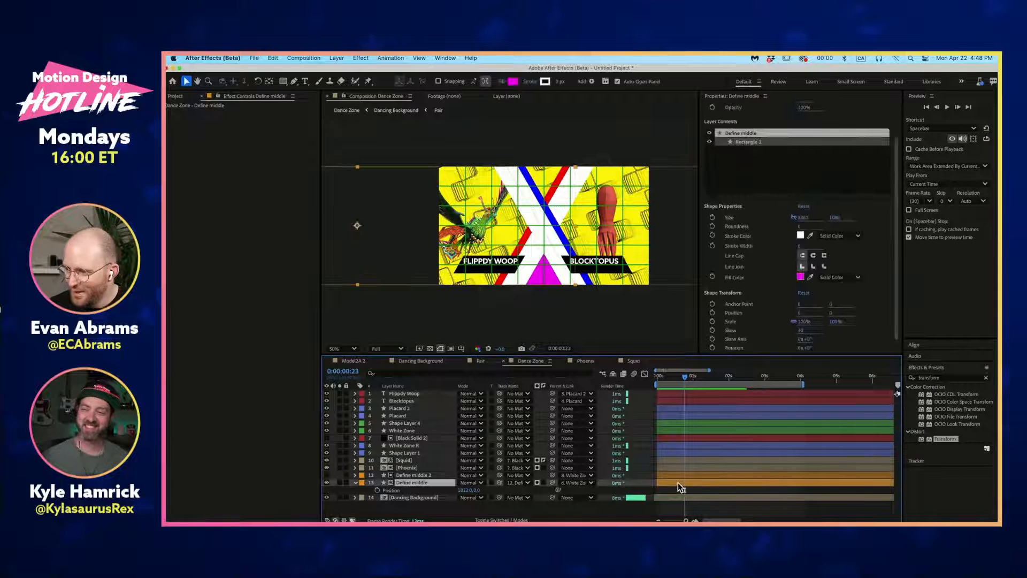
click(800, 277)
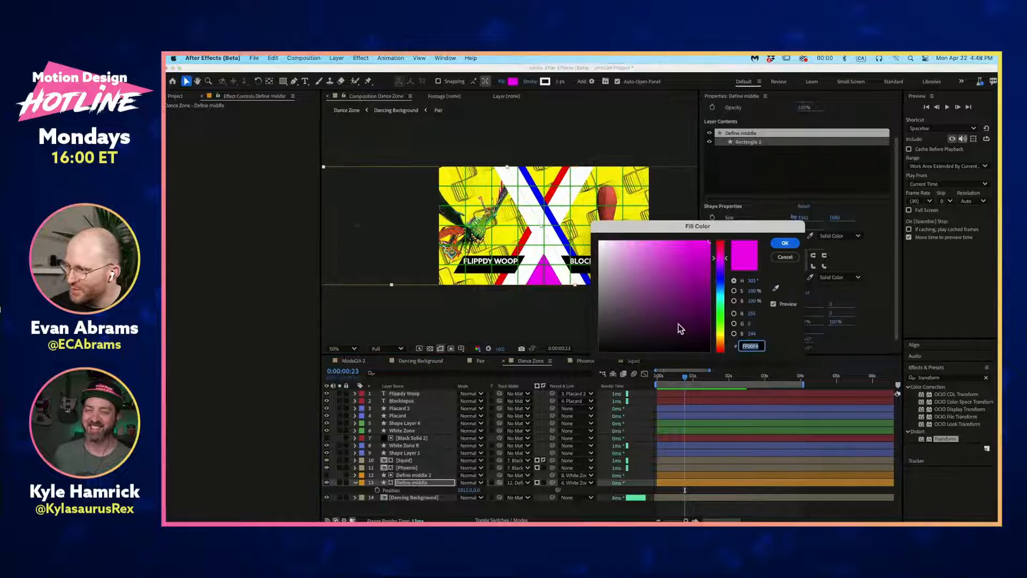
drag(681, 329, 636, 349)
click(785, 243)
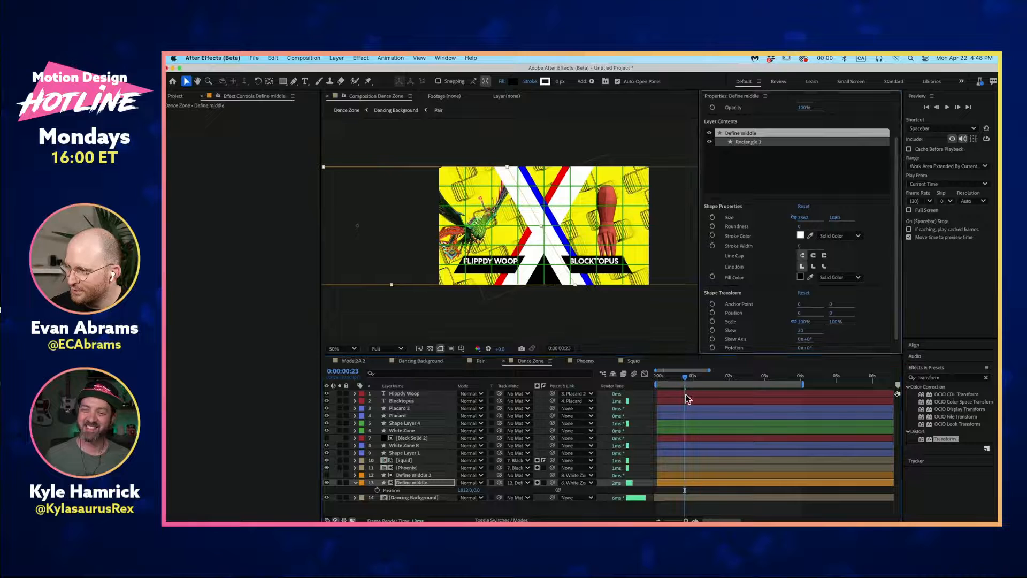
mouse_move(685, 378)
mouse_down()
mouse_move(649, 379)
mouse_move(693, 379)
mouse_up()
key(space)
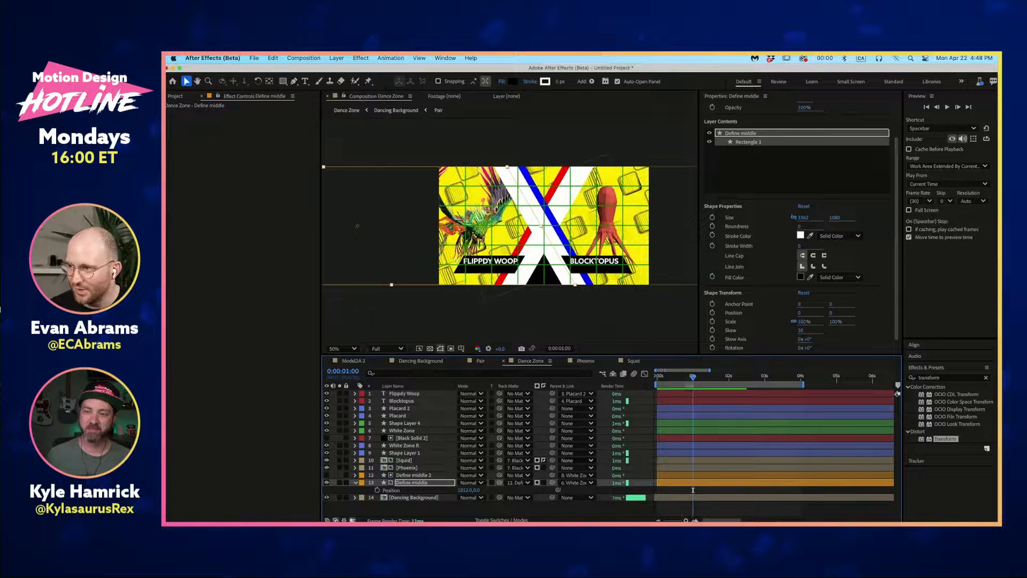
Step: Duplicate the Define middle and Define middle 2 pair, flip the copies horizontally, and return to the start of the timeline
shift+click(431, 475)
key(super+d)
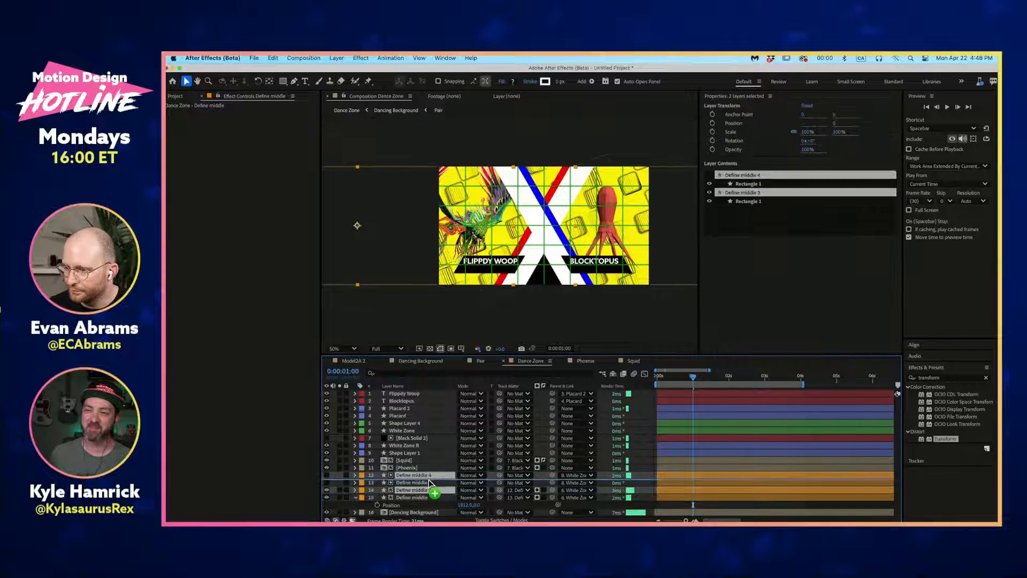
right_click(435, 487)
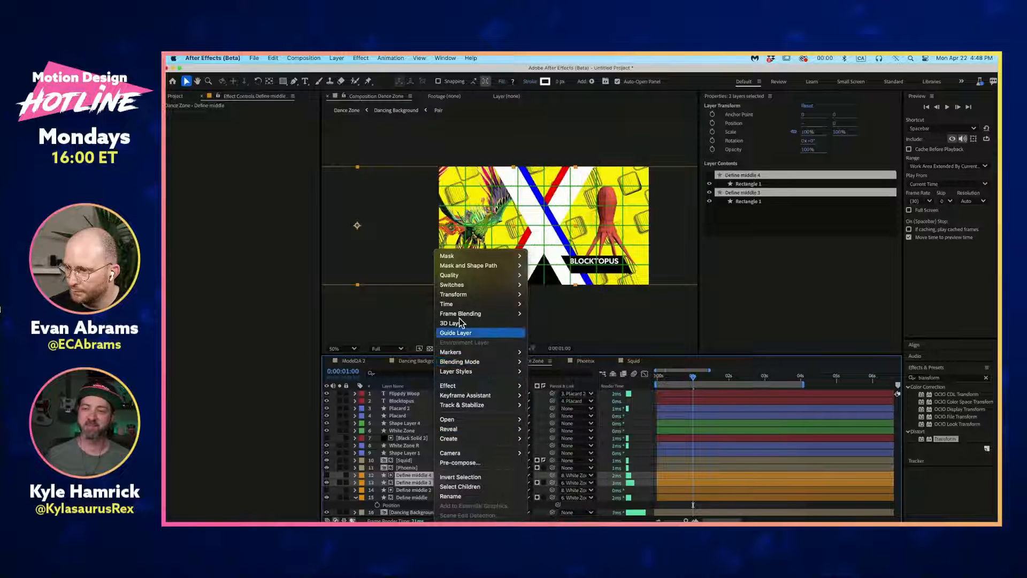
mouse_move(464, 295)
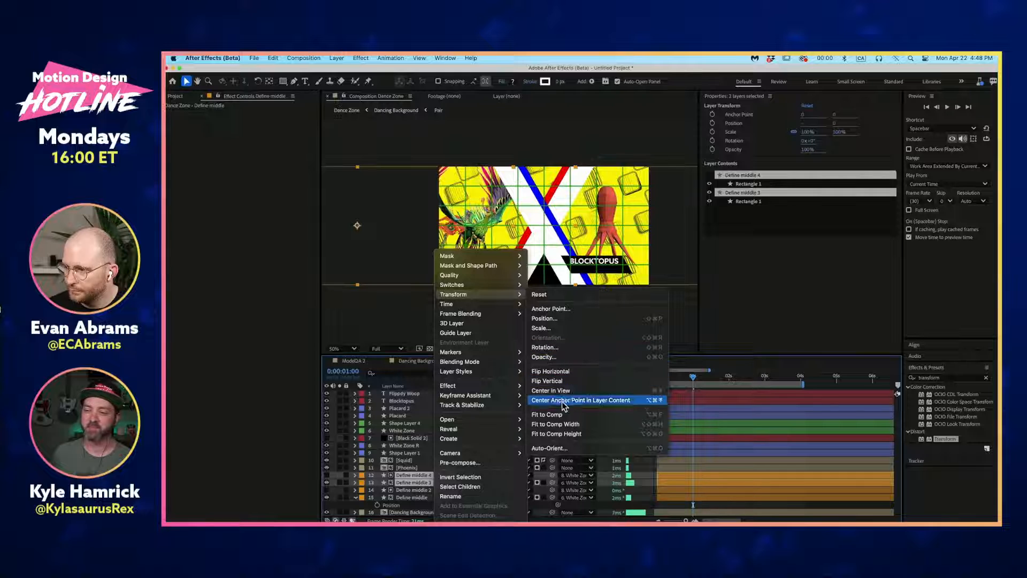
click(566, 373)
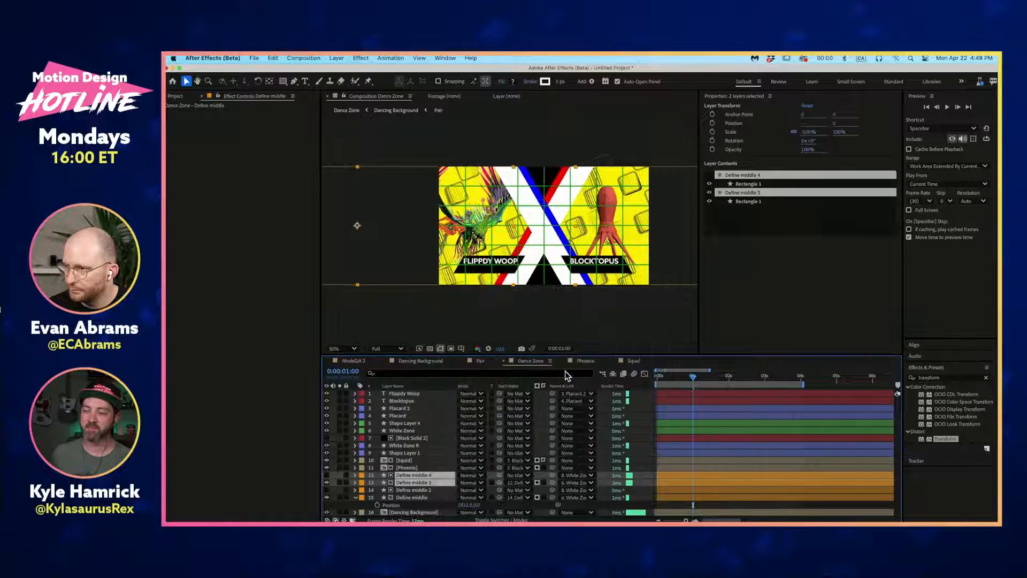
drag(692, 376, 617, 382)
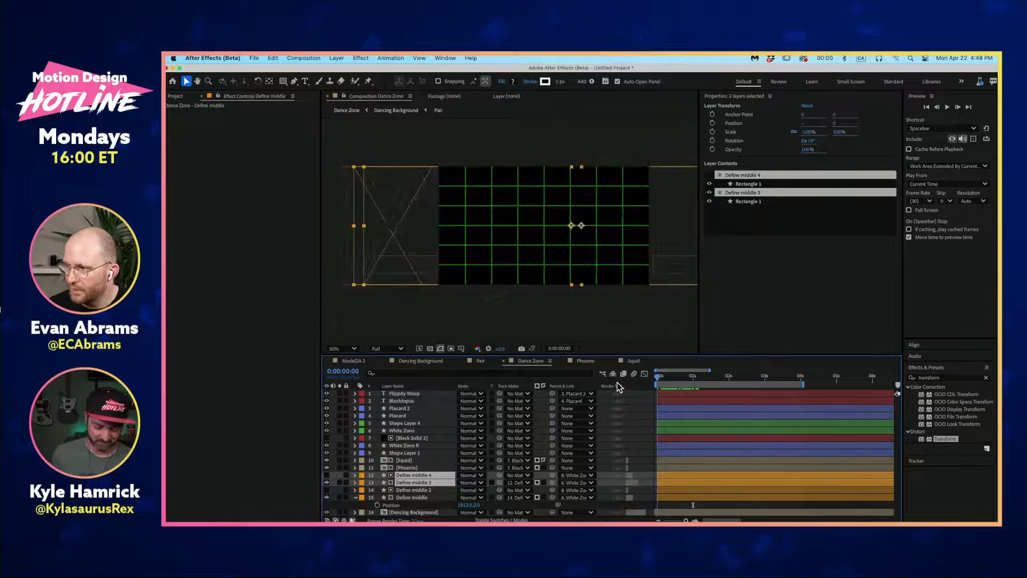
Step: Preview the flipped Define middle pair from the start and scrub to 0:00:01:15 to check the crossing stripes
key(space)
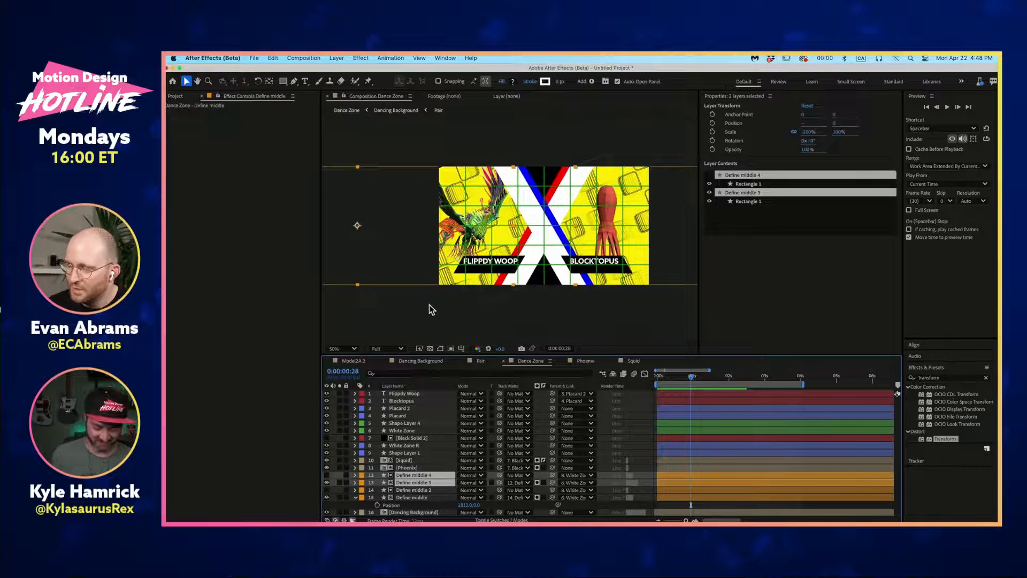
click(409, 250)
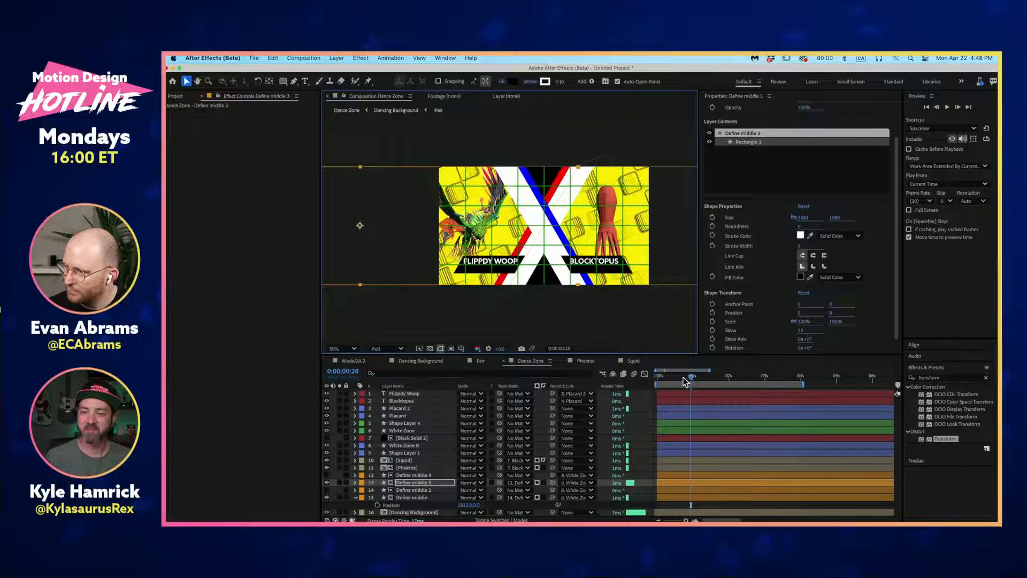
drag(682, 381, 711, 380)
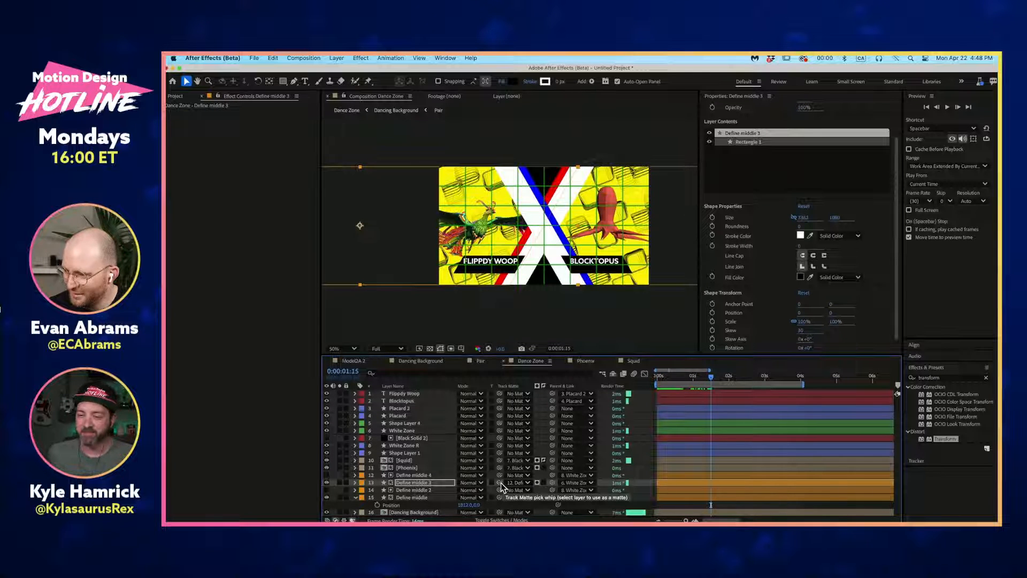
Step: Unlink Define middle 3 and Define middle 4 from their parent layers by setting both parents to None
mouse_move(501, 483)
mouse_down()
mouse_move(453, 444)
mouse_move(435, 448)
mouse_up()
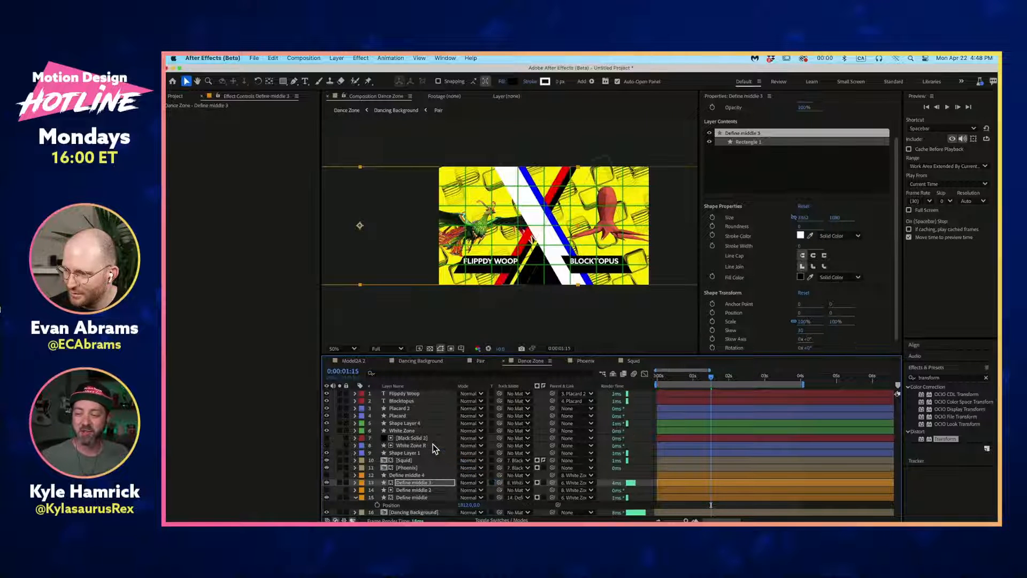
key(super+z)
shift+click(440, 476)
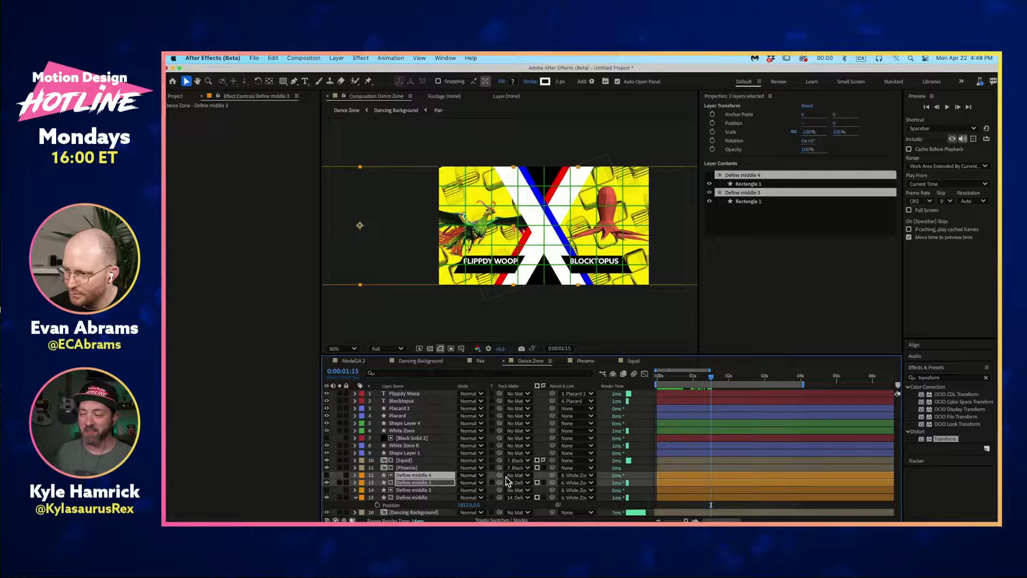
click(532, 476)
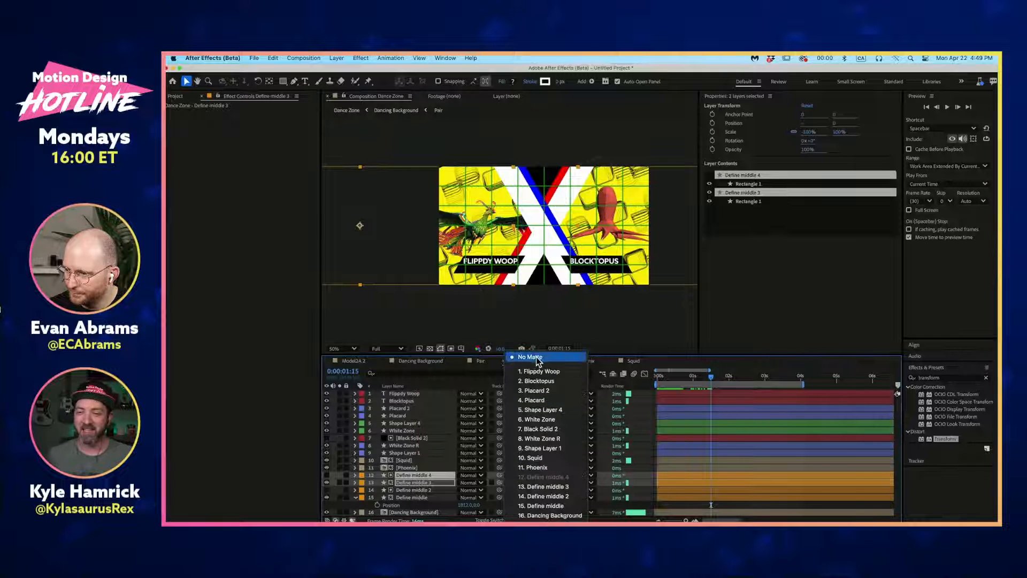
click(536, 356)
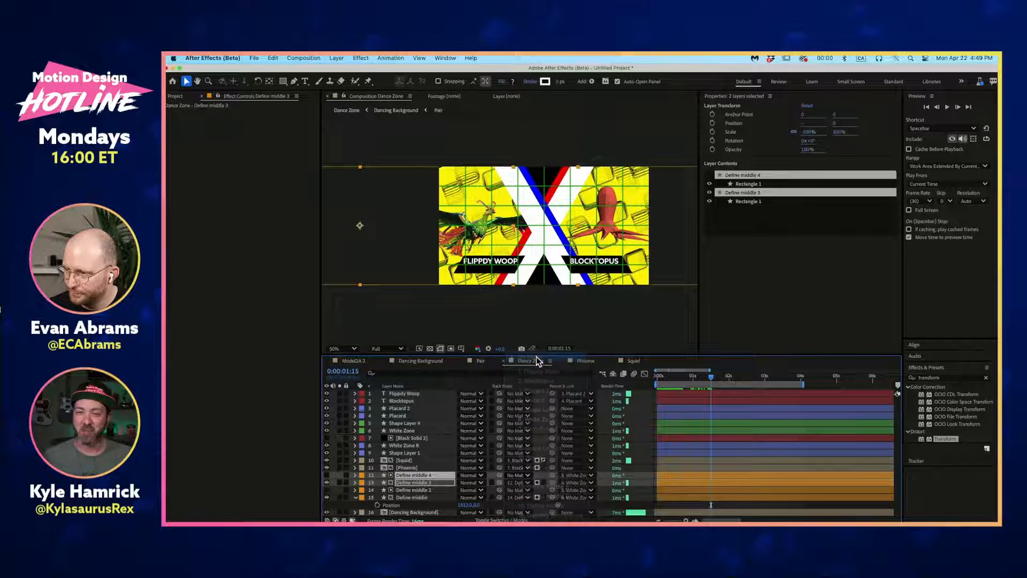
click(569, 475)
click(586, 359)
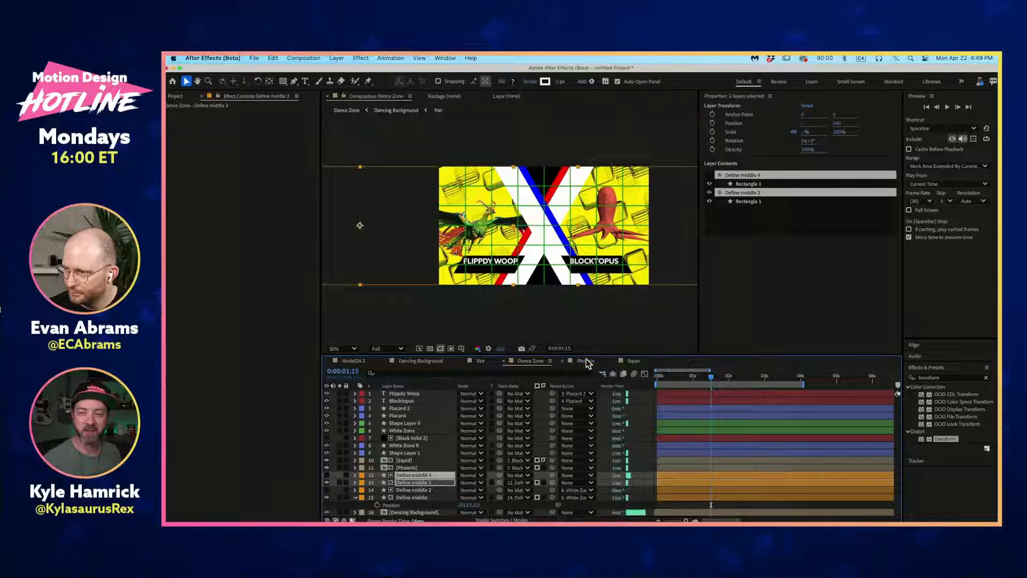
Step: Shift Define middle 3 horizontally until its edge sits hidden behind the white stripe
click(603, 478)
click(439, 476)
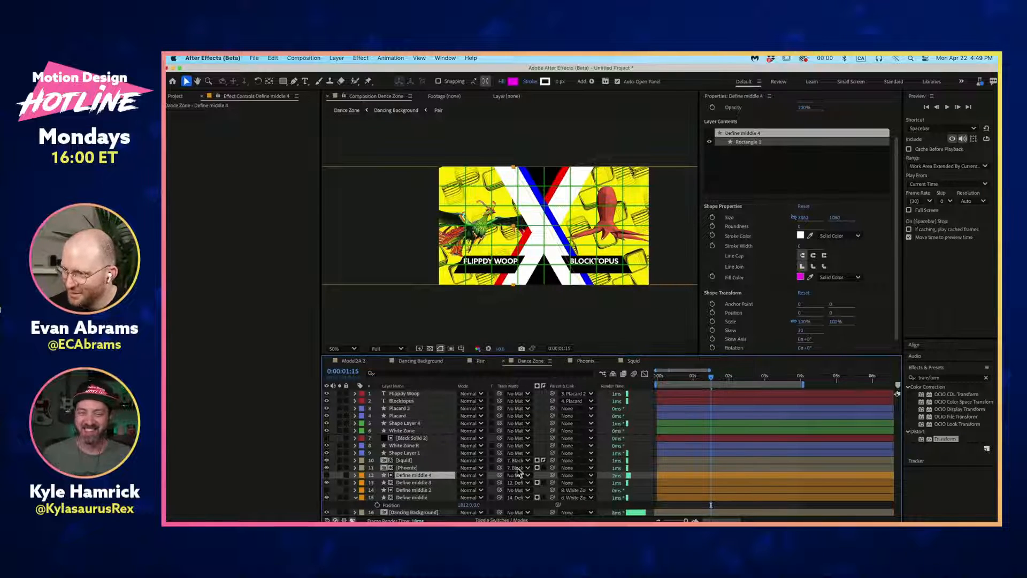
click(428, 275)
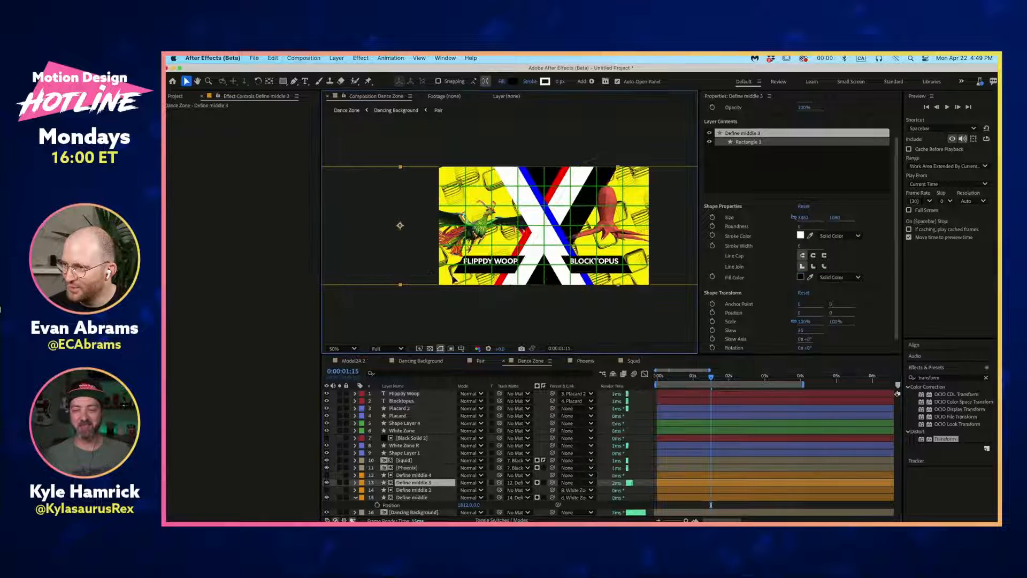
key(Return)
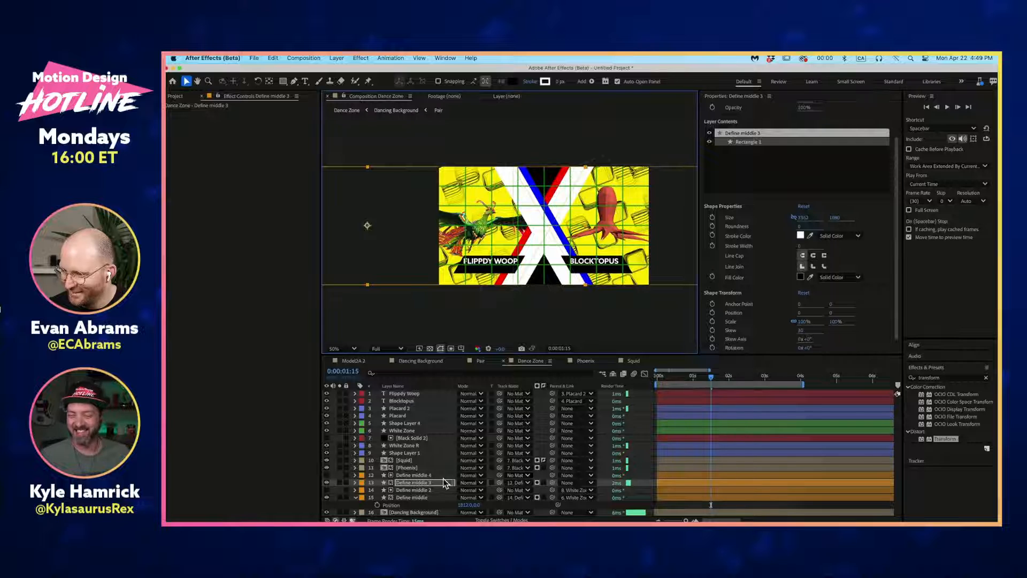
Step: Parent Define middle 3 to White Zone R and Define middle 4 to White Zone, and preview from the start
drag(554, 484, 428, 452)
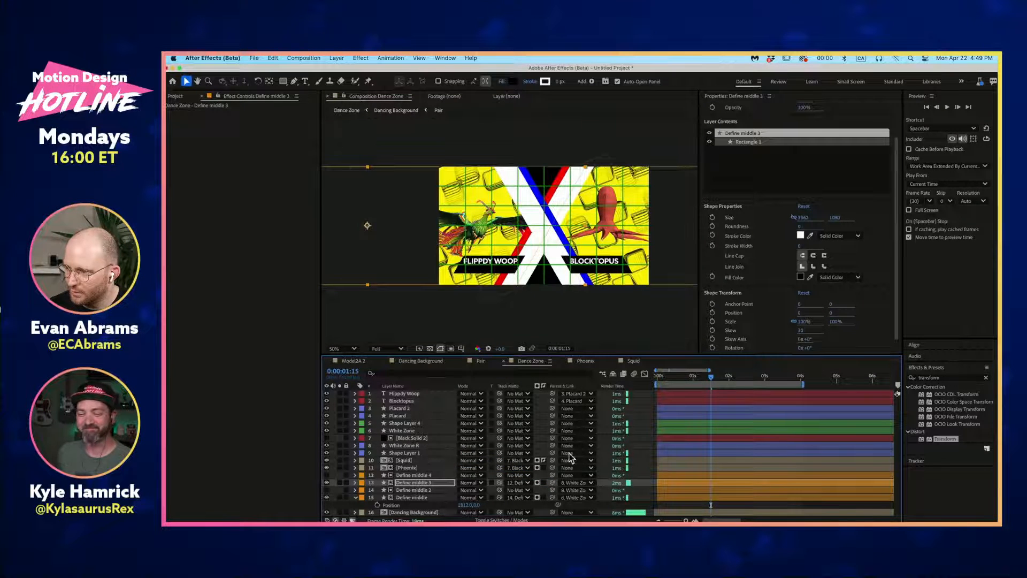
drag(553, 476, 409, 430)
drag(714, 373, 662, 384)
key(space)
key(space)
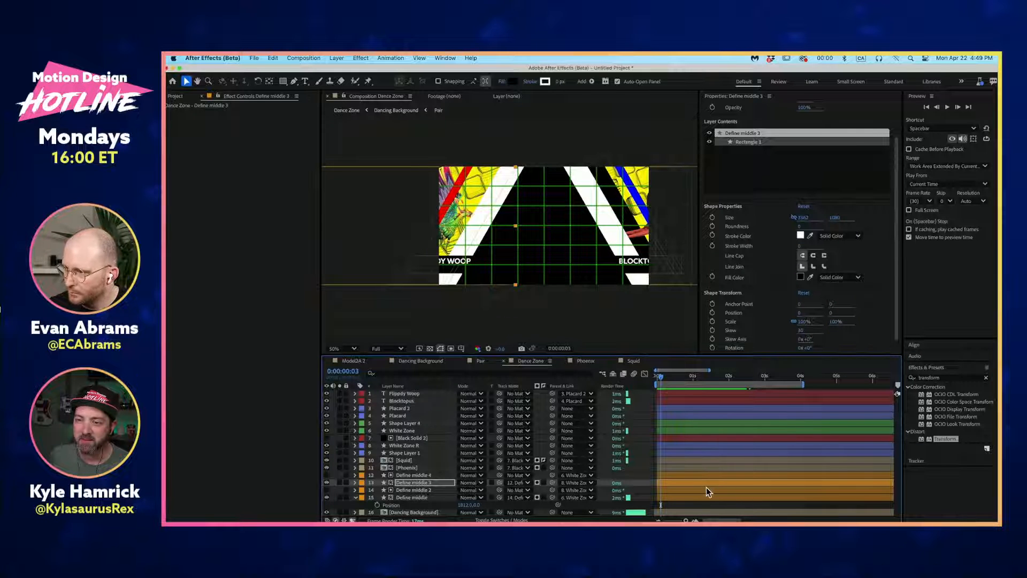
Step: Nudge the black Define middle shape slightly sideways behind the white stripe and preview the crossing to 0:00:01:02
click(706, 489)
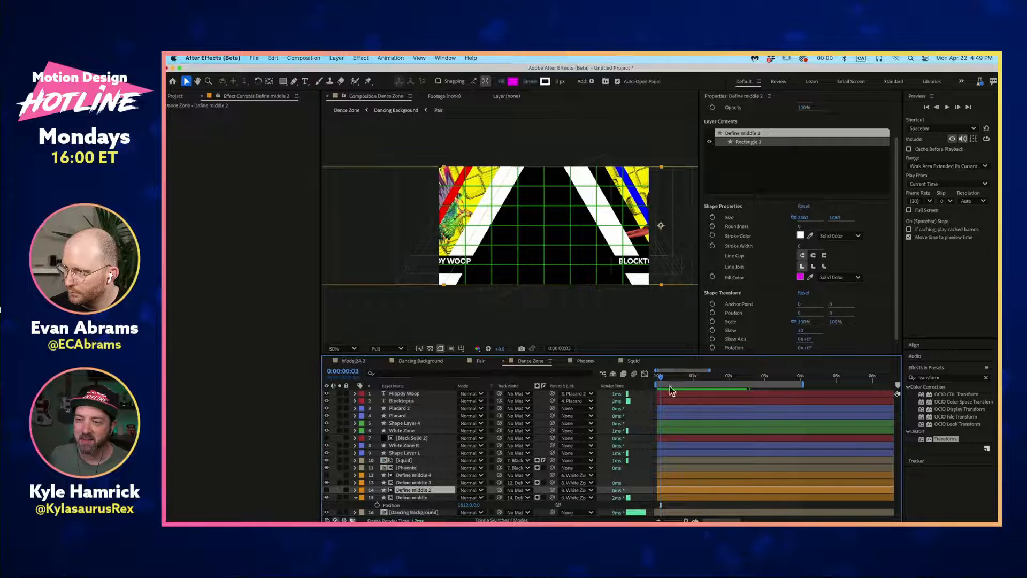
drag(579, 253, 587, 260)
key(super+z)
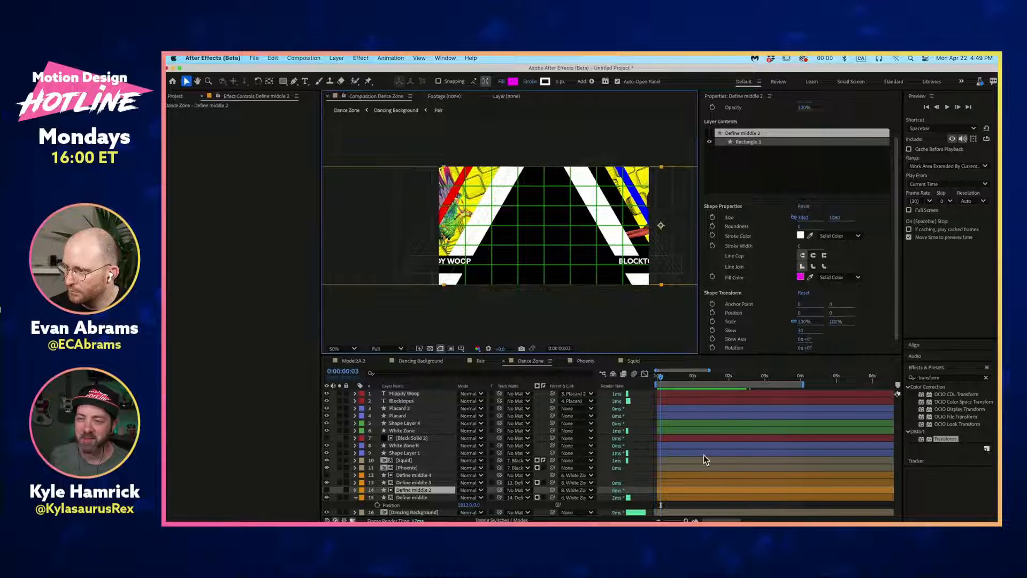
click(684, 496)
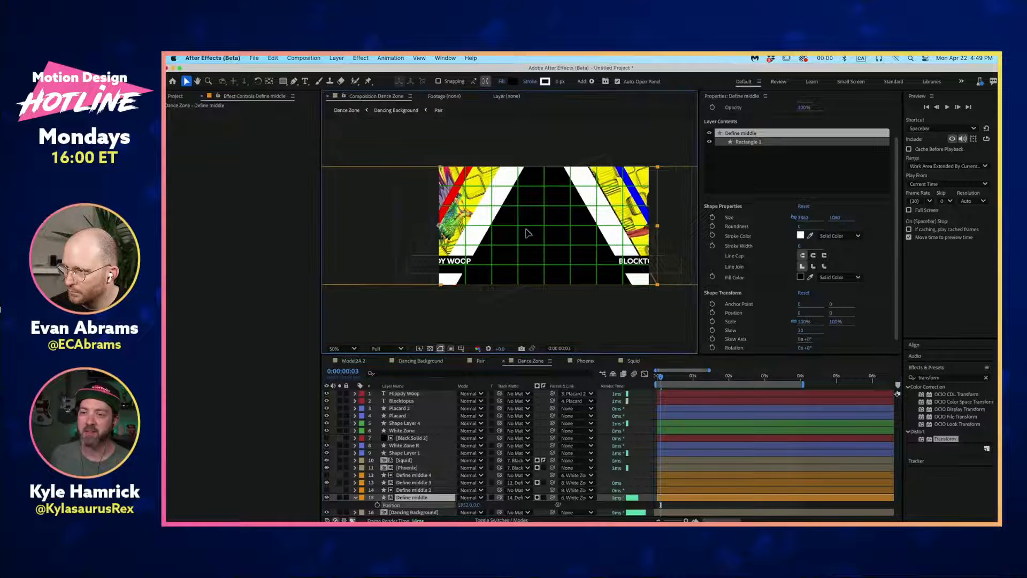
key(space)
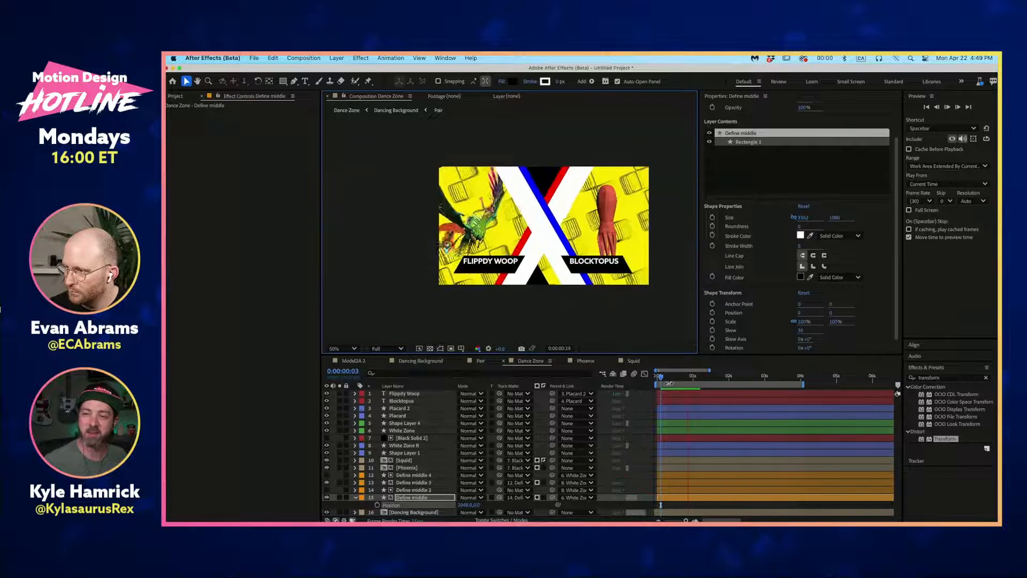
drag(501, 280, 528, 280)
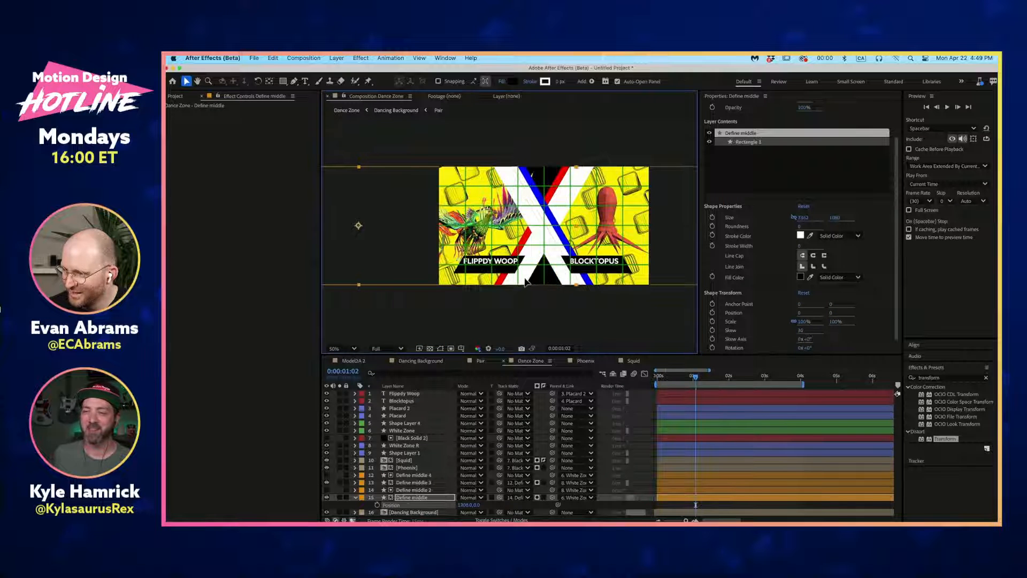
Step: Select Define middle 4 and Define middle 3 in turn and scrub around one second to check their alignment
click(429, 483)
click(430, 475)
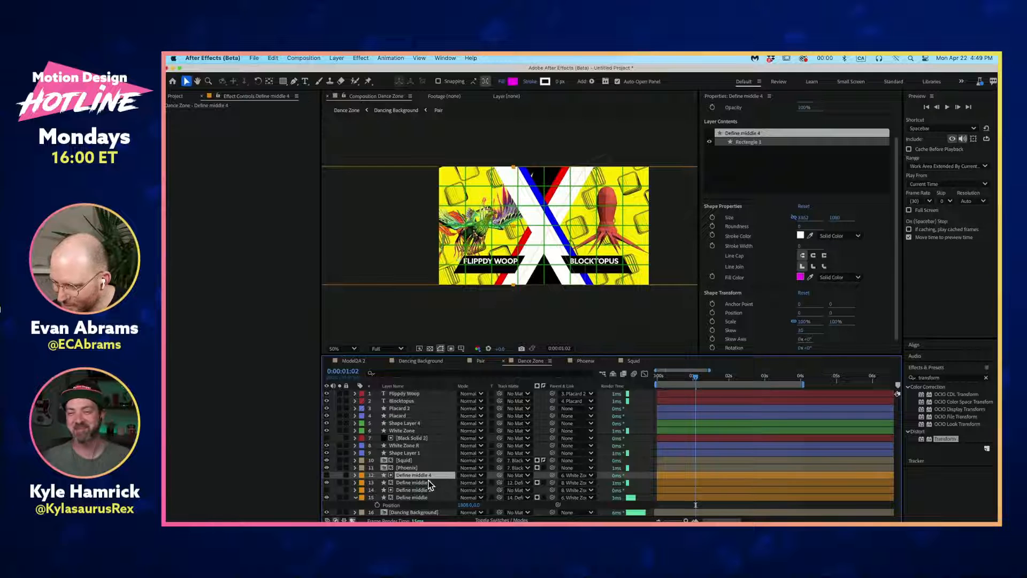
click(449, 483)
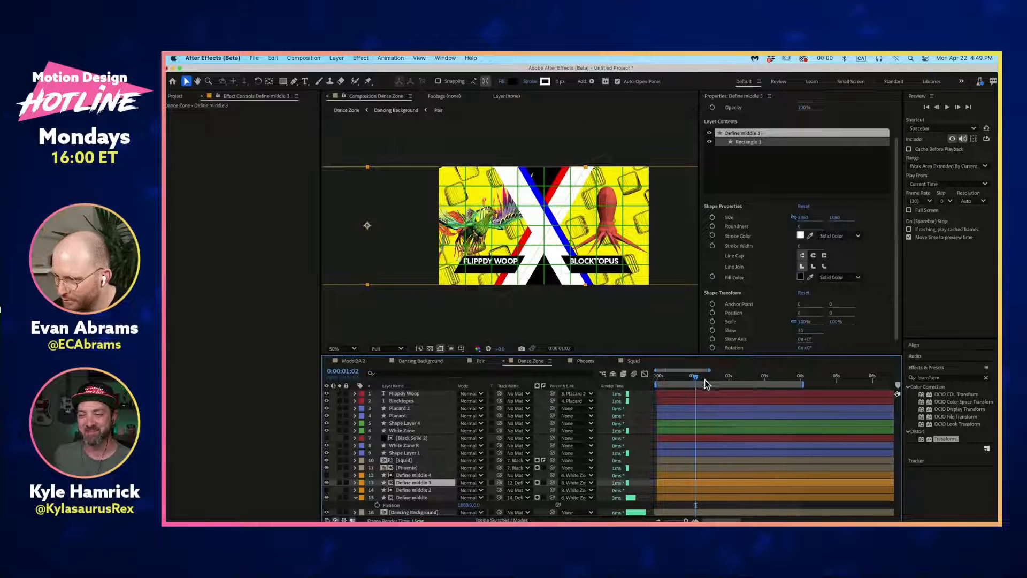
mouse_move(705, 380)
mouse_down()
mouse_move(662, 385)
mouse_move(689, 383)
mouse_up()
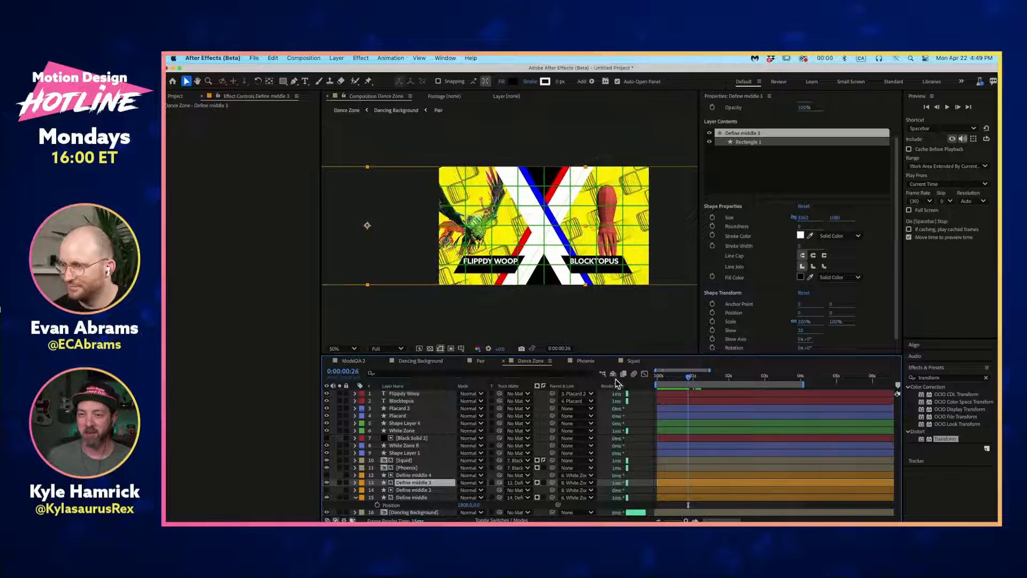
Step: Hide the green grid overlay in the viewer and preview the stripe animation from the start
click(598, 321)
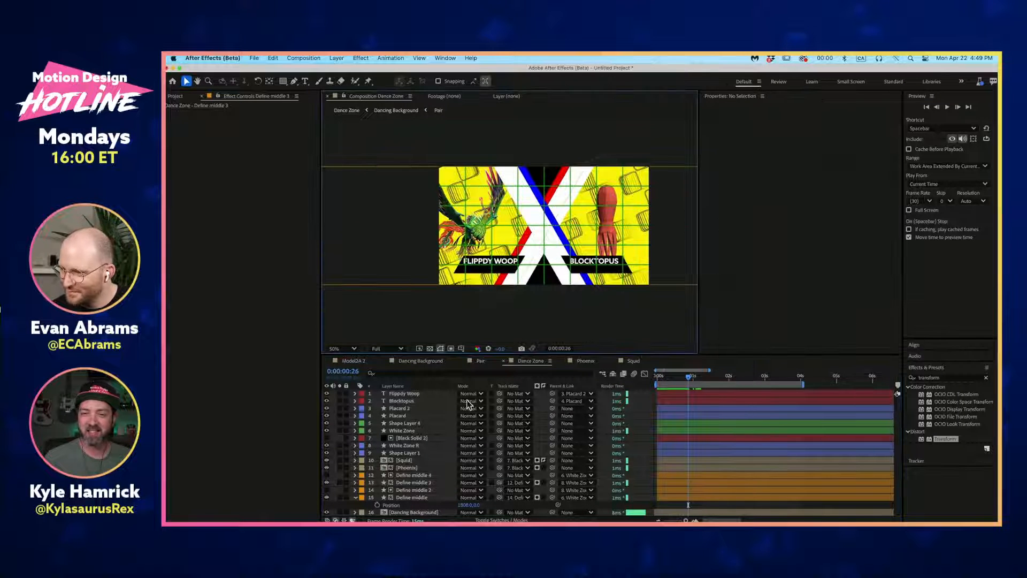
click(462, 348)
click(481, 369)
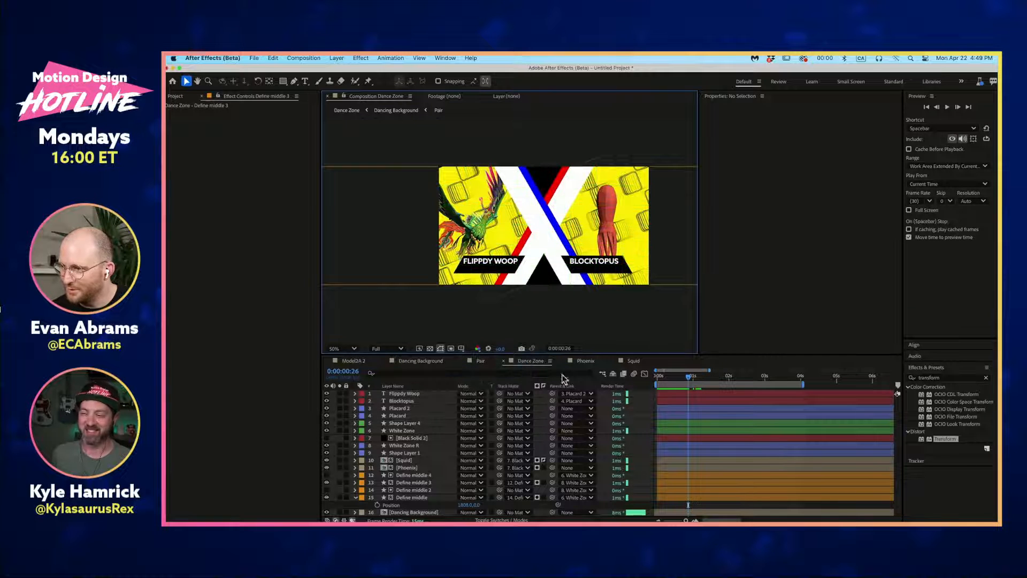
drag(672, 377, 584, 383)
key(space)
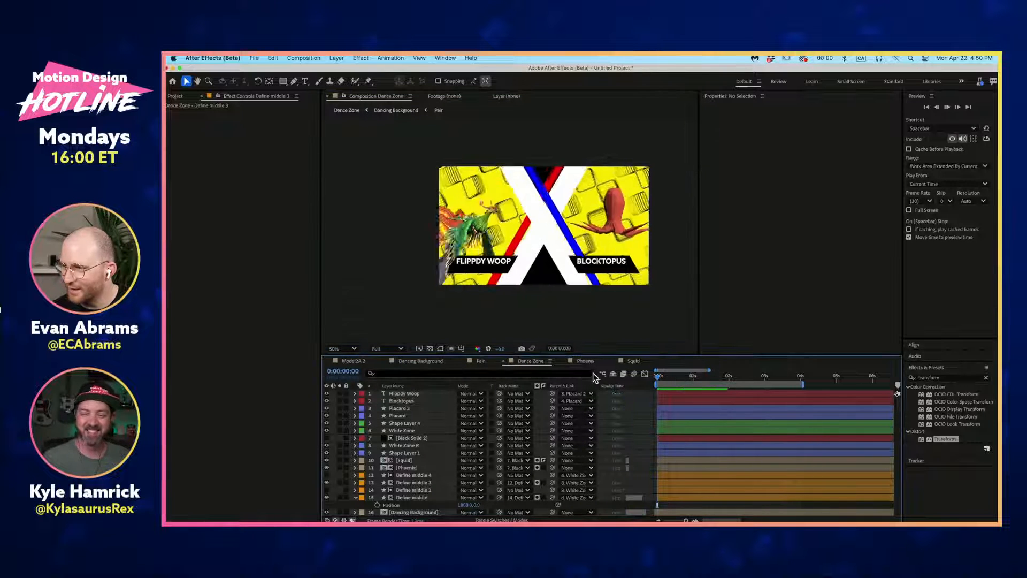
key(space)
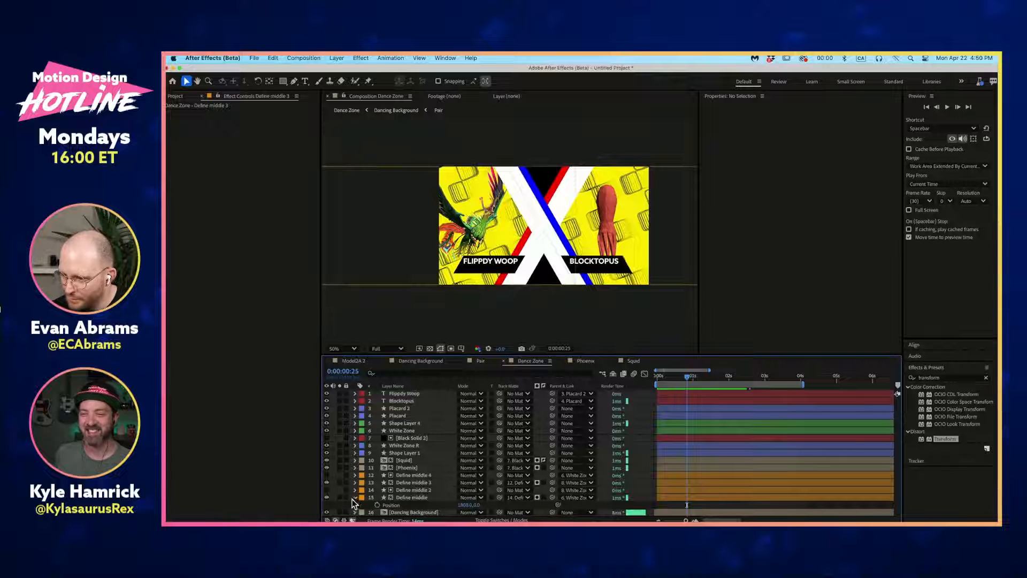
Step: Collapse Define middle's properties and toggle its solo at 0:00:00:25 and 0:00:00:04 to inspect the black shape
click(354, 498)
click(406, 497)
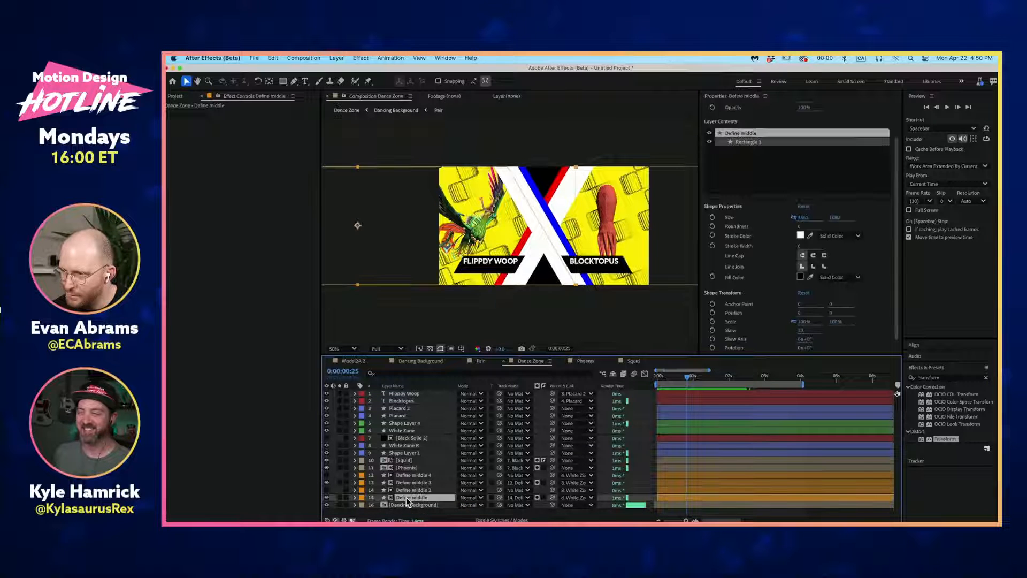
click(341, 499)
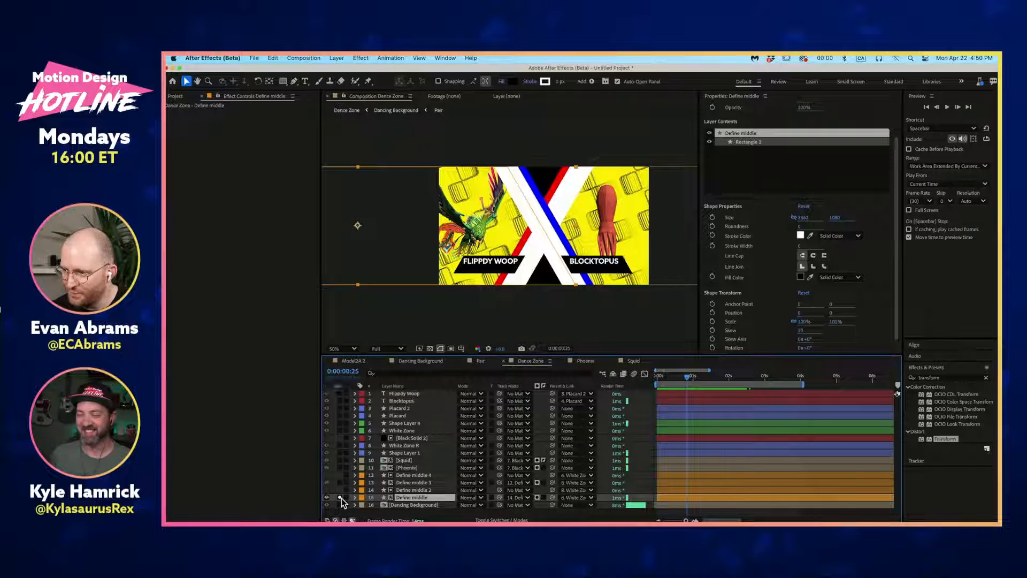
click(342, 499)
drag(687, 378, 664, 379)
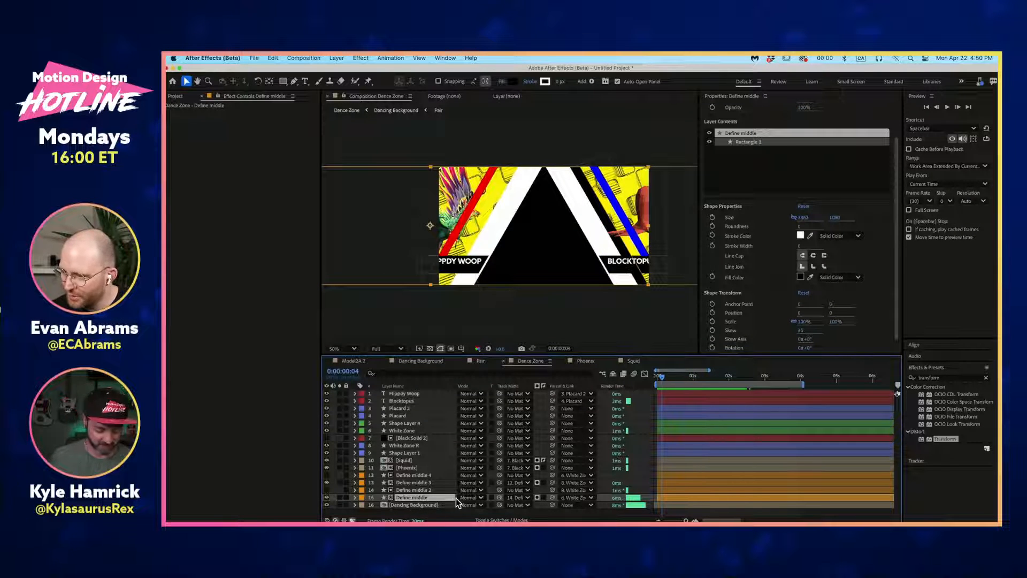
click(341, 497)
click(340, 497)
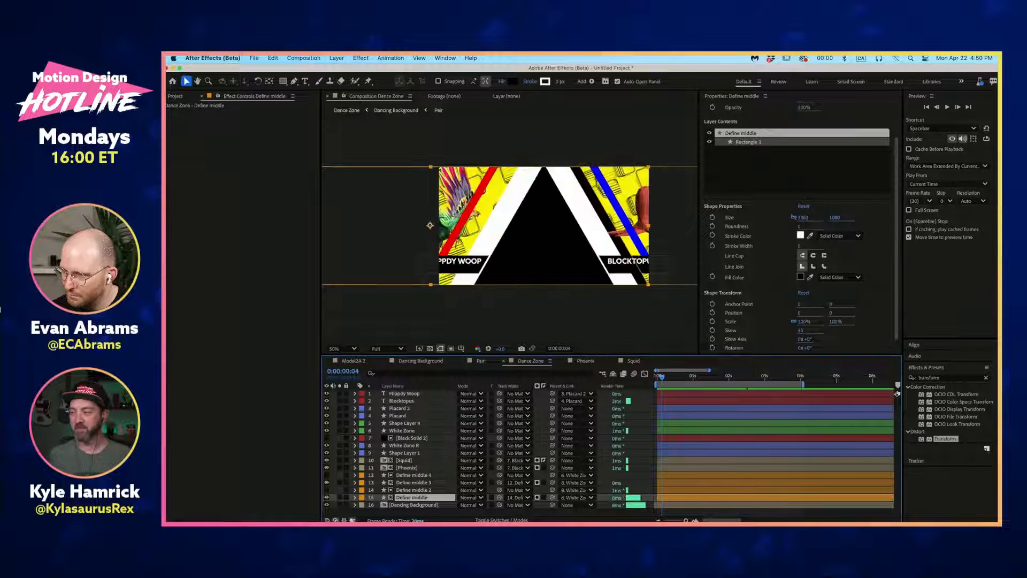
Step: Show the transparency grid, solo Define middle, and play its motion from the start at 25% view
click(430, 349)
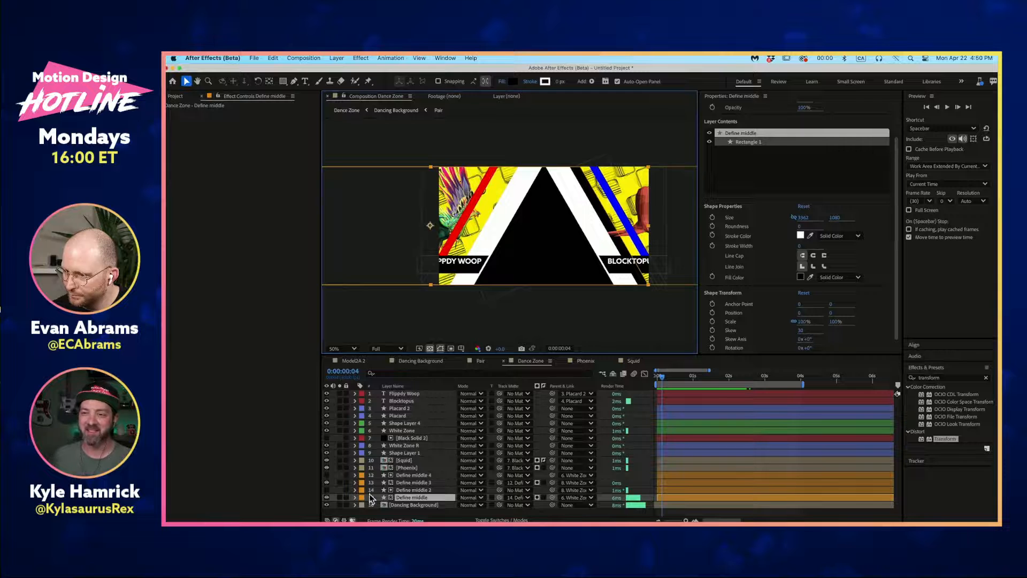
click(340, 497)
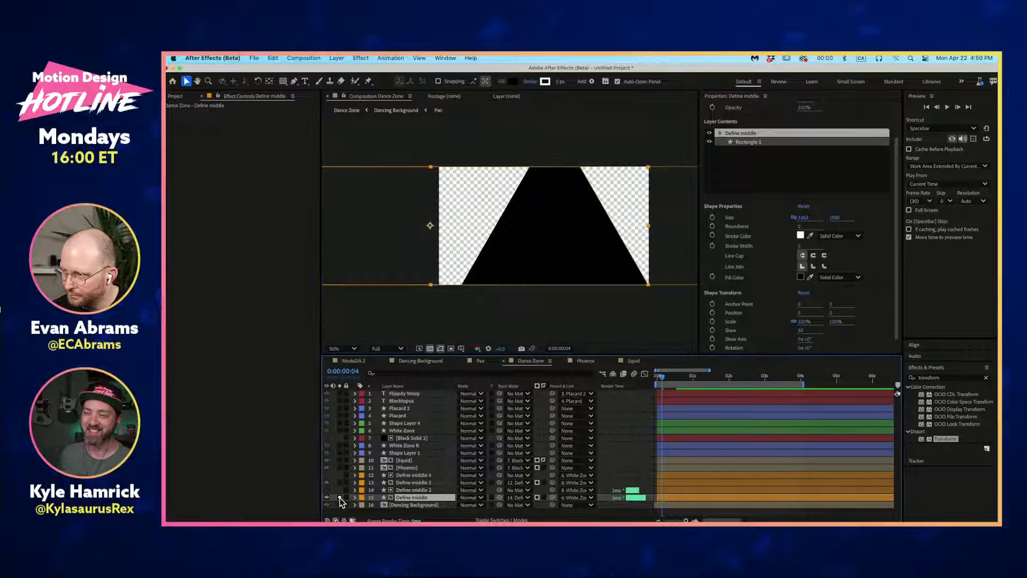
drag(665, 381, 638, 368)
scroll(589, 261, down, 2)
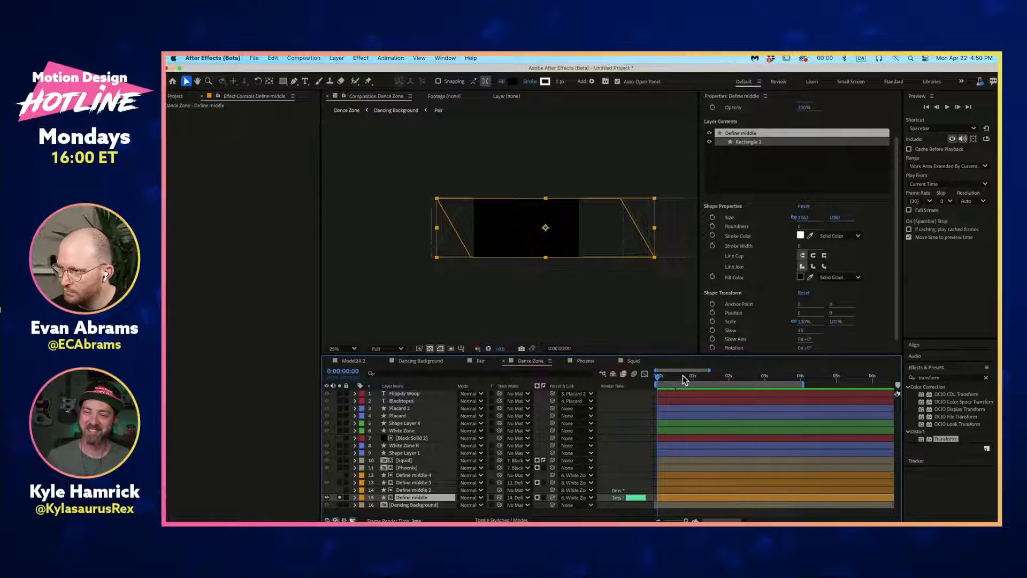
key(space)
click(656, 380)
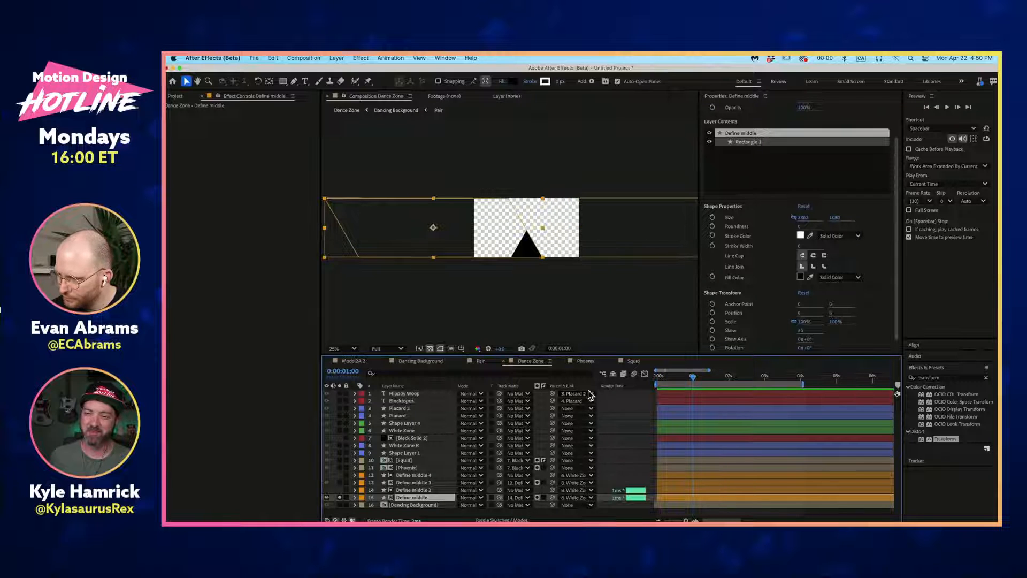
Step: Widen the Parent & Link column and inspect Define middle and Define middle 2 together at 0:00:00:03
drag(605, 386, 637, 386)
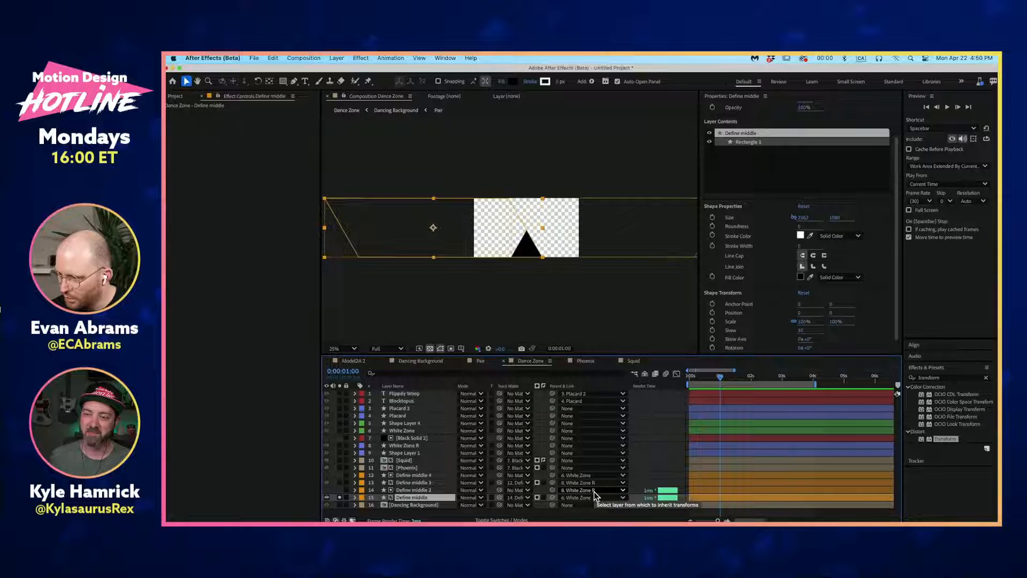
shift+click(423, 490)
drag(719, 382, 693, 384)
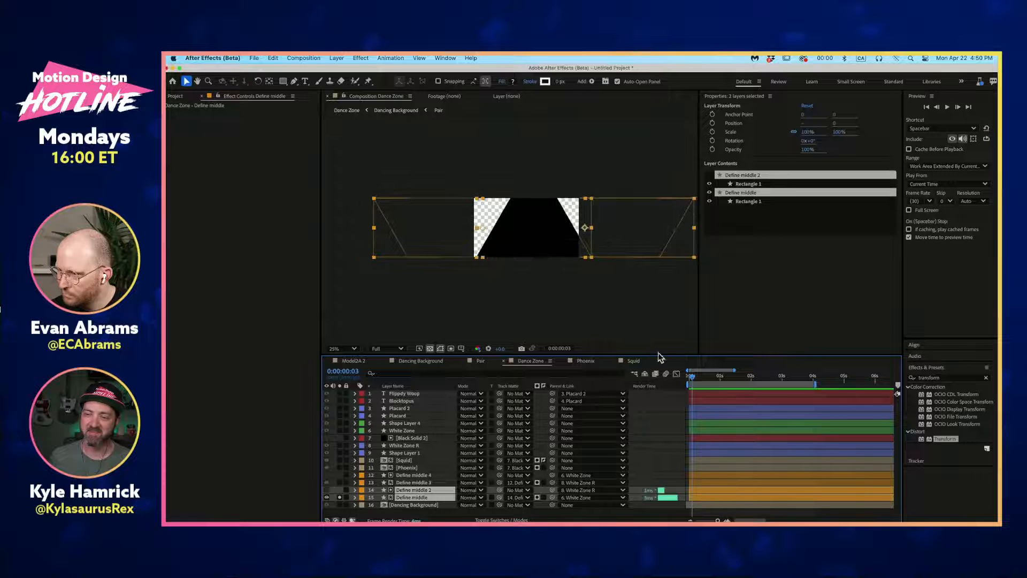
Step: Solo White Zone together with Define middle and inspect their alignment at 0:00:00:03 and at the start
click(661, 461)
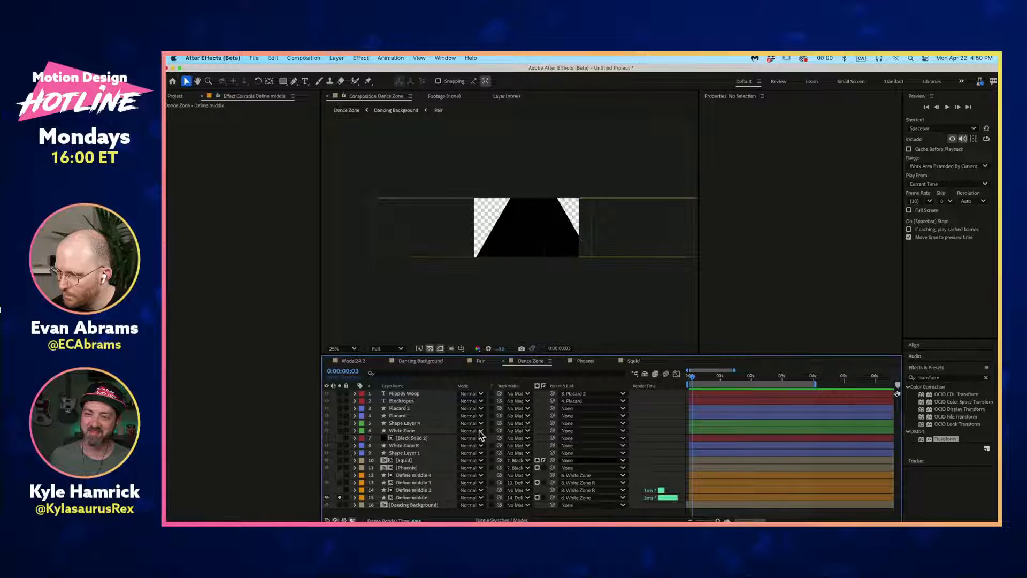
click(418, 432)
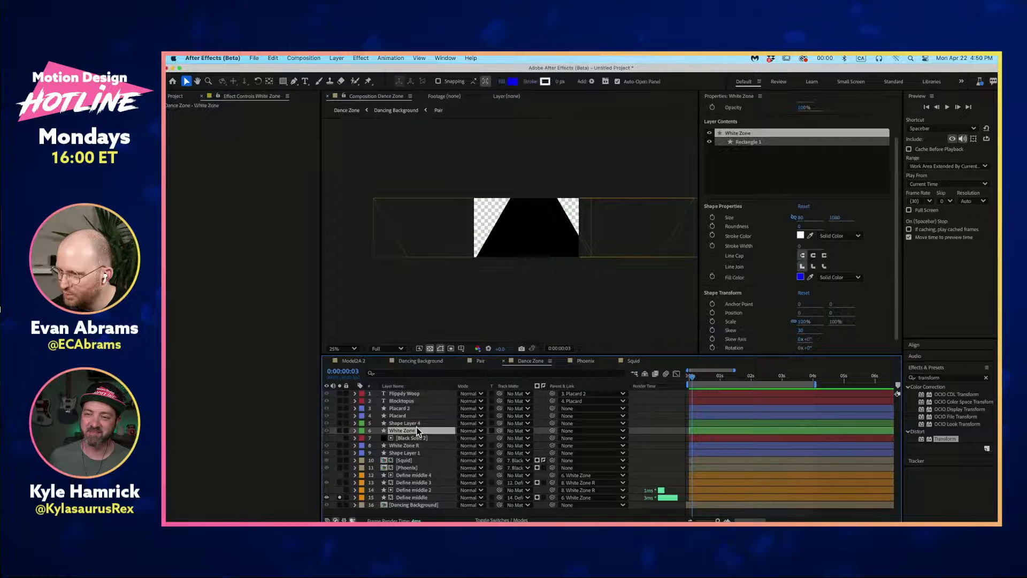
click(341, 431)
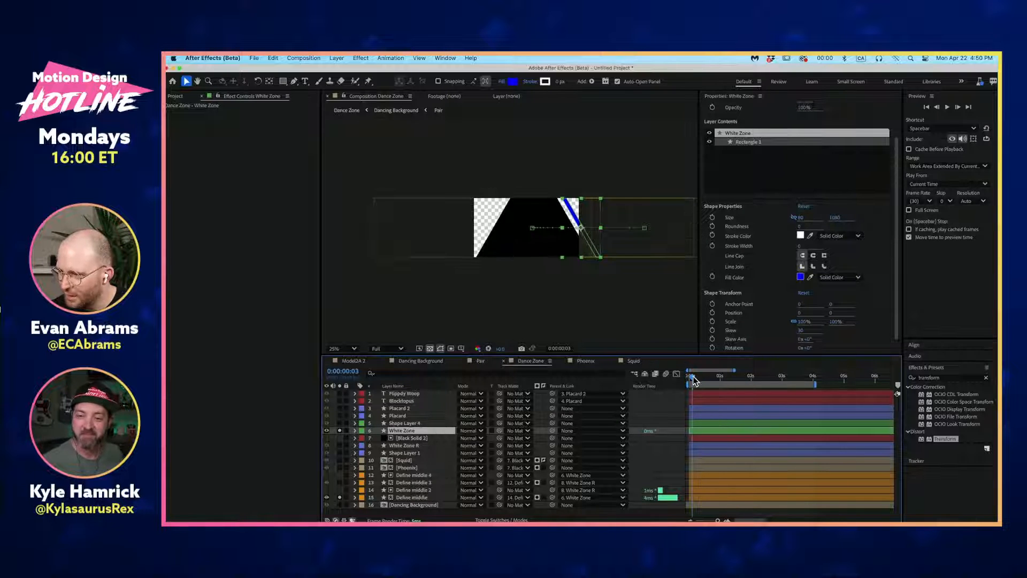
drag(694, 381, 673, 380)
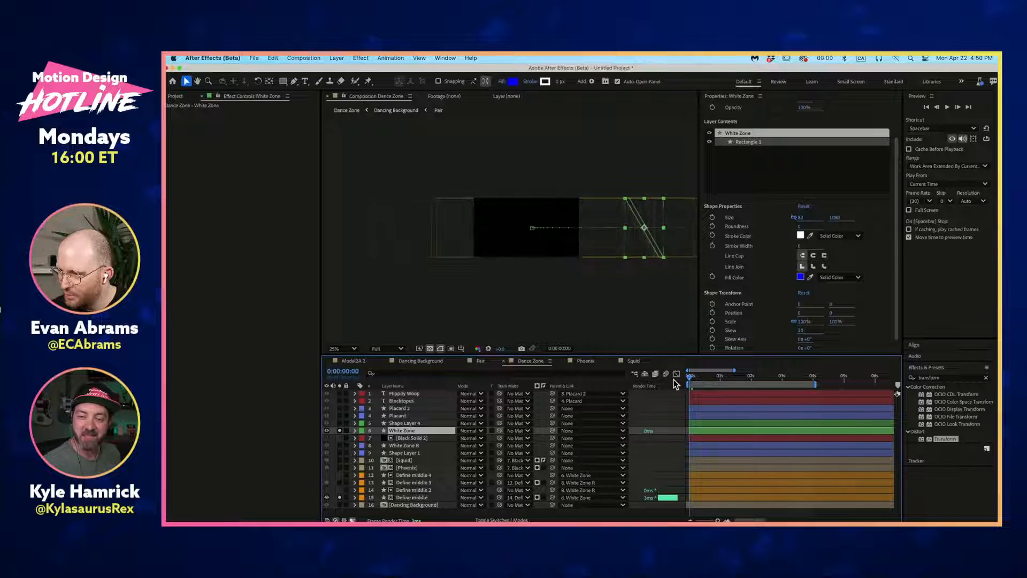
Step: Rename Shape Layer 4 to White ZOne and the blue stripe's White Zone layer to Blue
click(410, 424)
key(Return)
text(White ZOne)
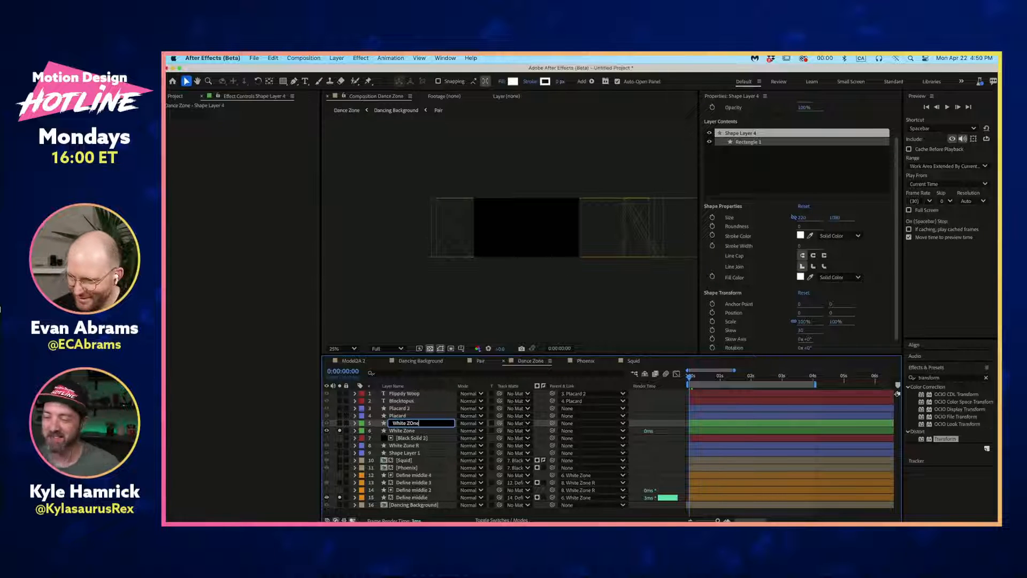
key(Return)
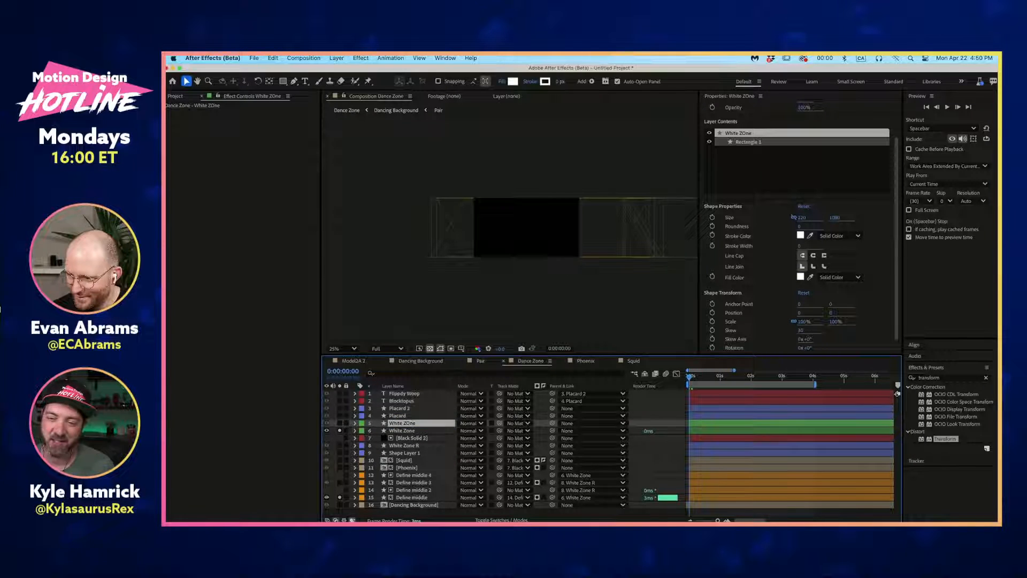
click(393, 431)
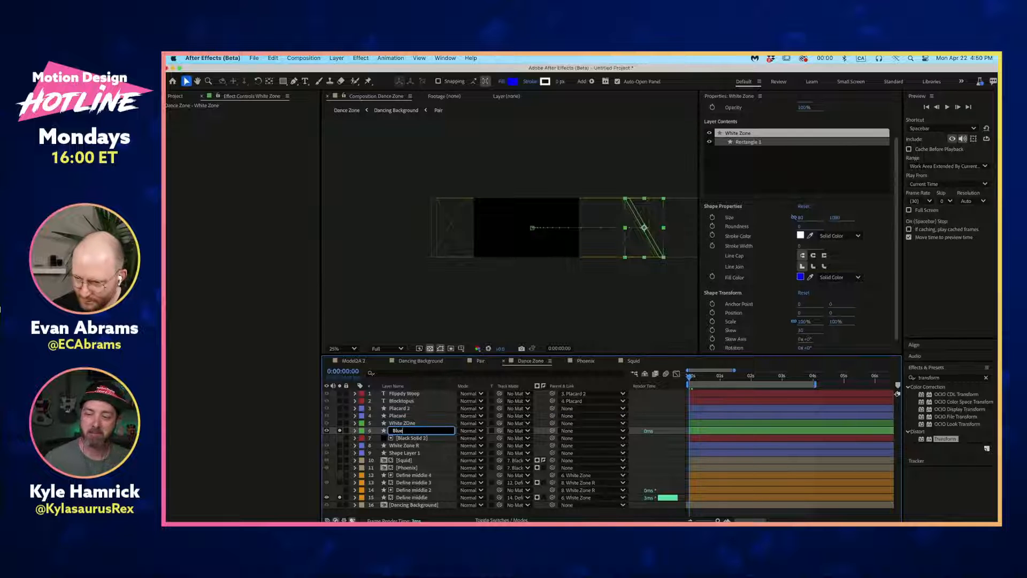
key(Return)
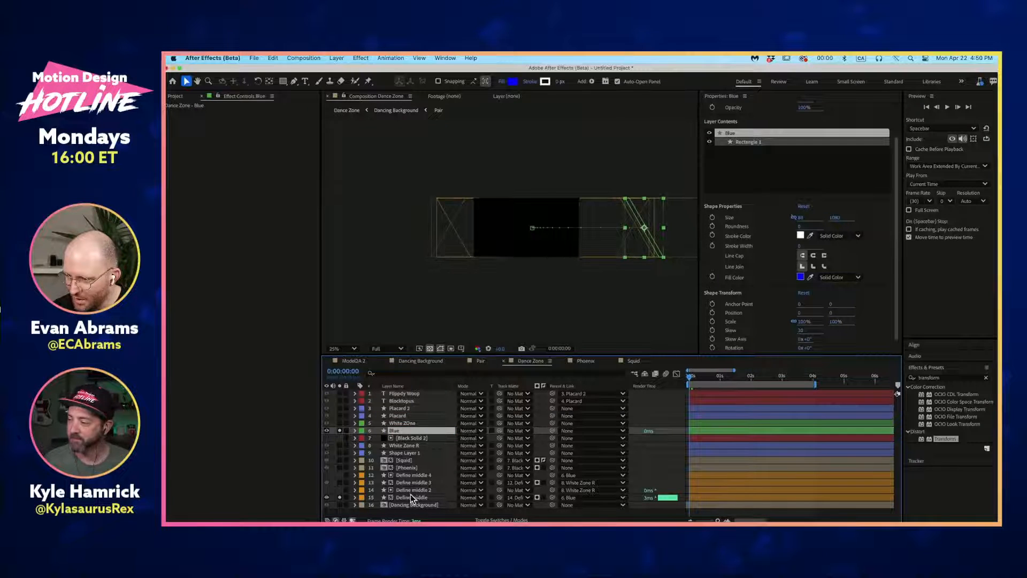
Step: Parent Define middle to White ZOne, turn off the active solos, and preview the full composition
click(412, 496)
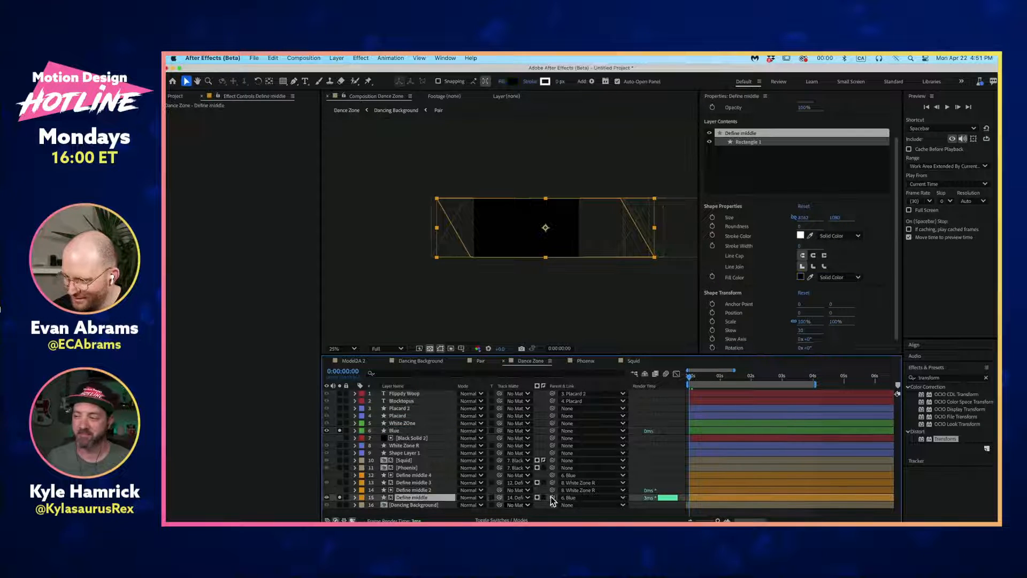
drag(550, 496, 391, 424)
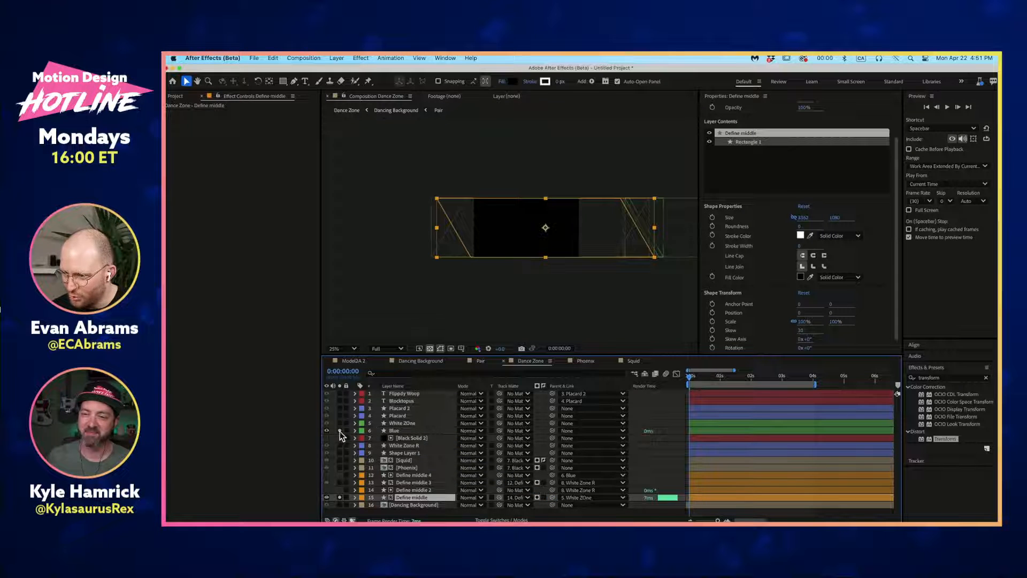
click(341, 497)
key(space)
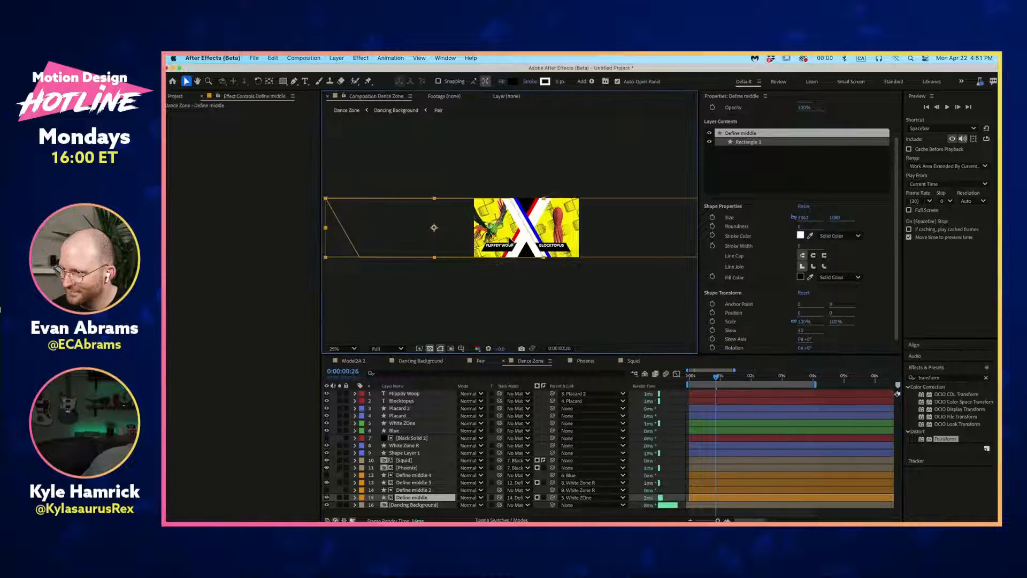
Step: Replay the versus animation from the start at 50% view to check the black gaps between the crossing stripes
drag(716, 378, 690, 379)
key(space)
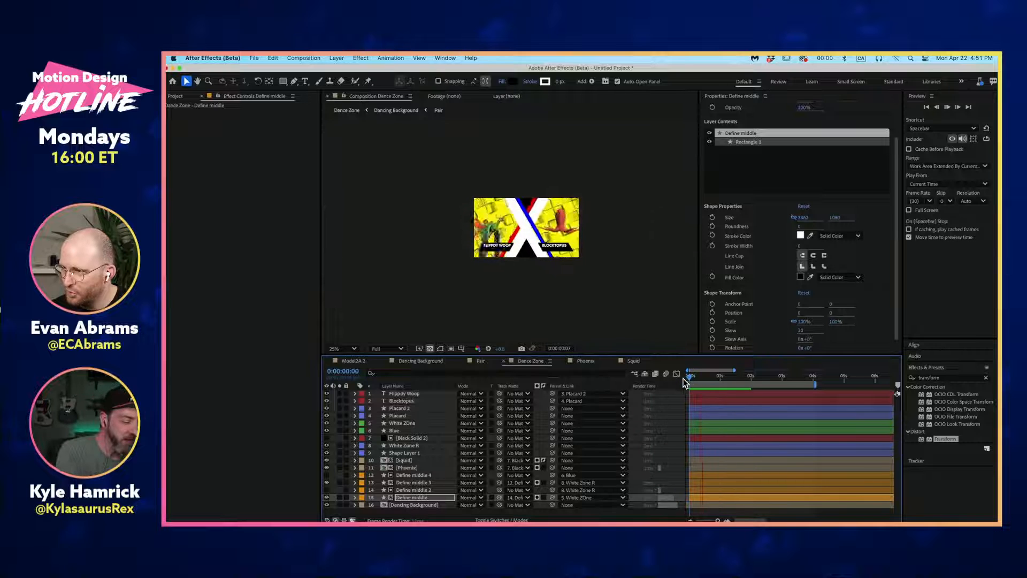
scroll(550, 188, up, 2)
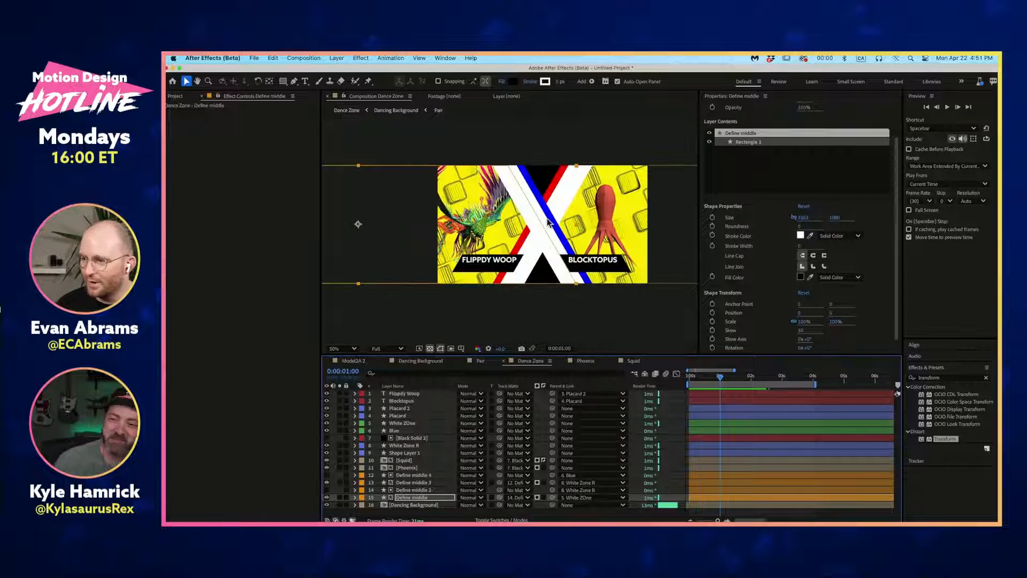
click(690, 377)
key(space)
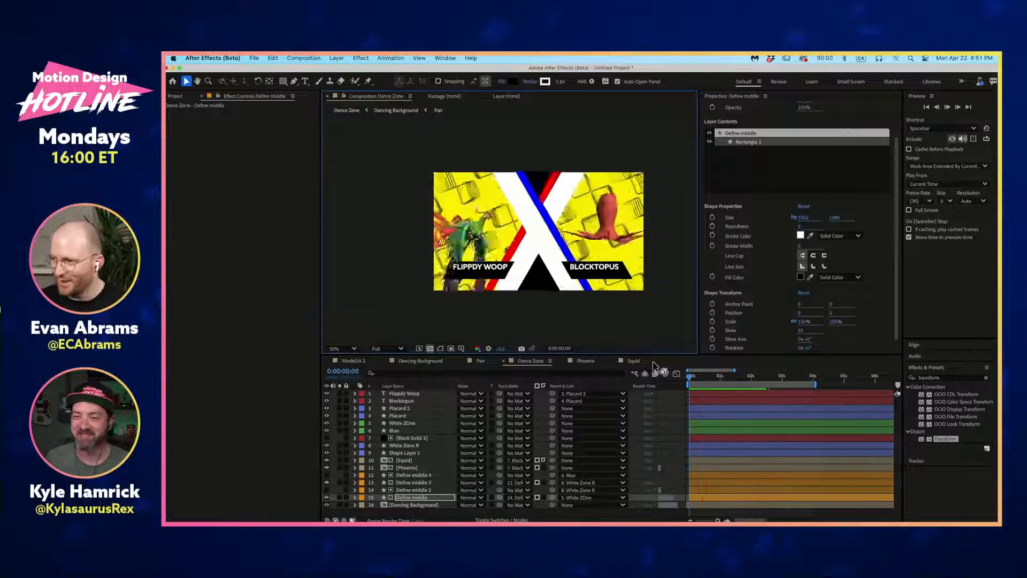
key(space)
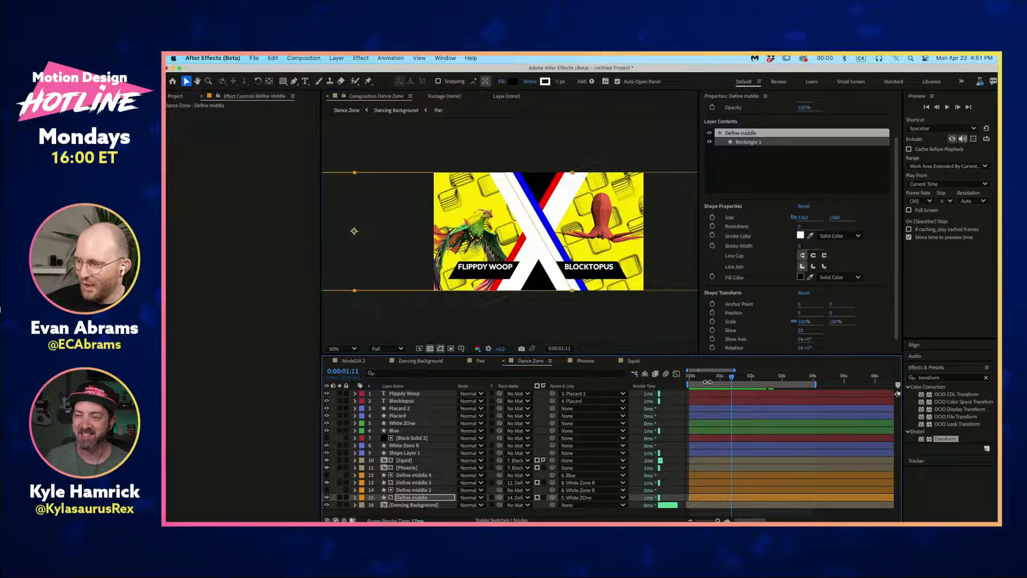
key(space)
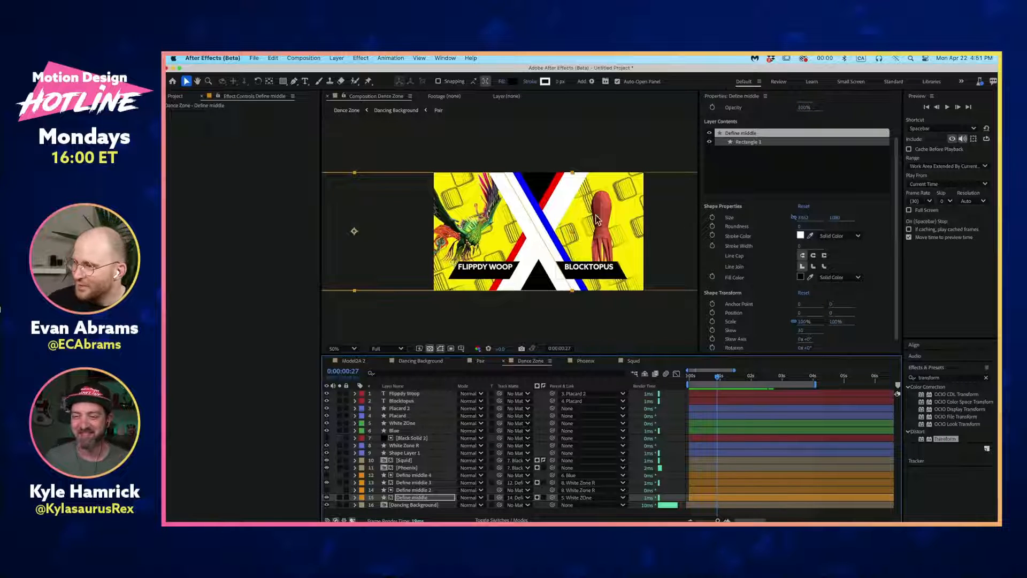
Step: Review each Define middle layer's shape, then deselect all and replay the stripe animation without layer outlines
click(429, 490)
click(429, 475)
click(429, 483)
click(430, 498)
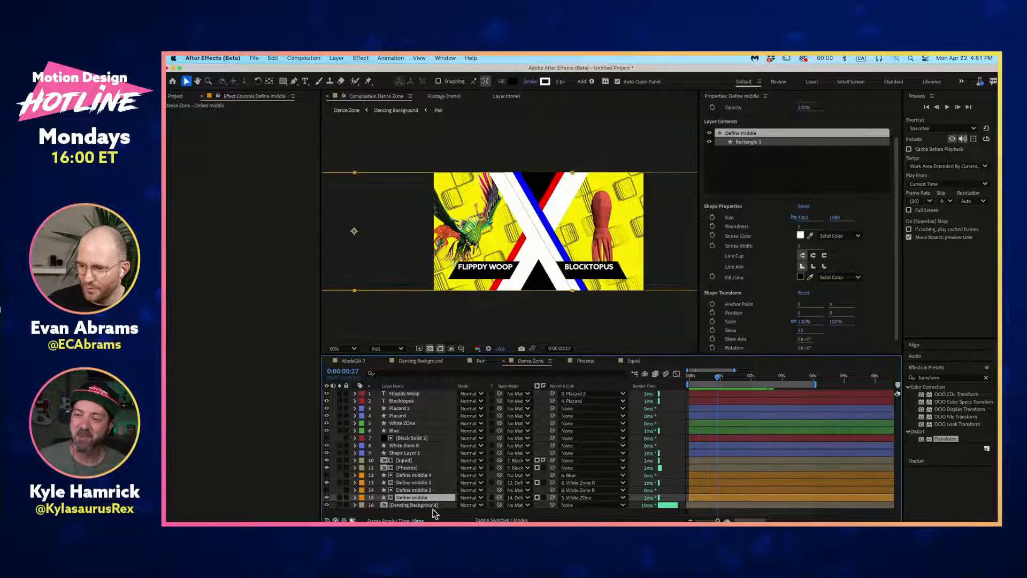
click(433, 512)
drag(701, 380, 653, 358)
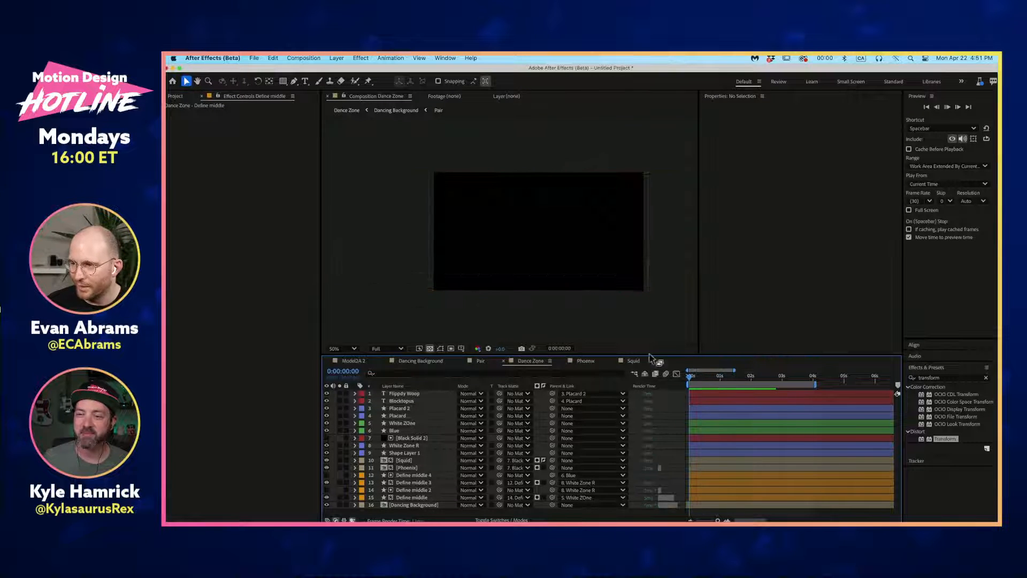
key(space)
key(space)
scroll(598, 261, down, 2)
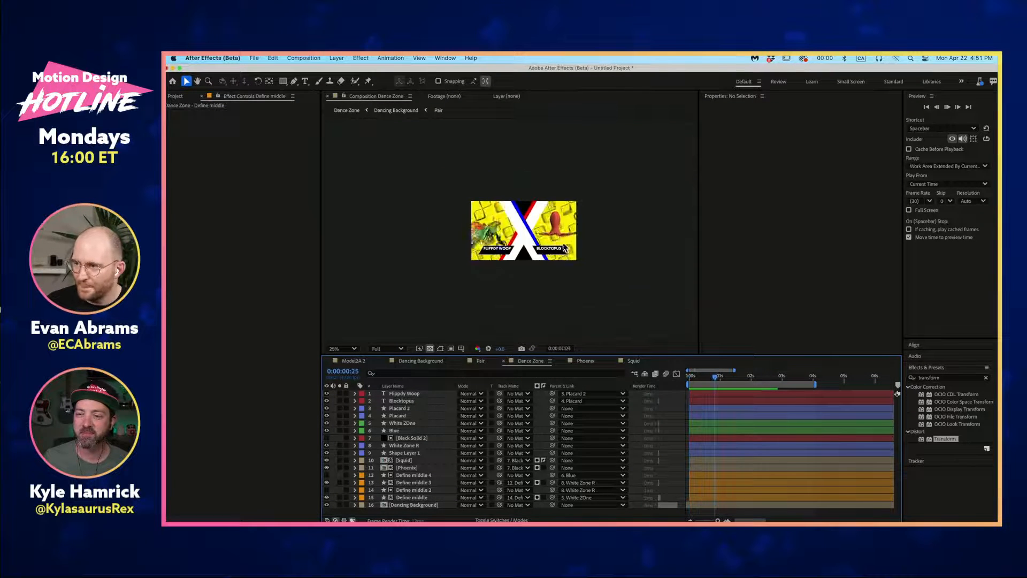
scroll(509, 230, up, 2)
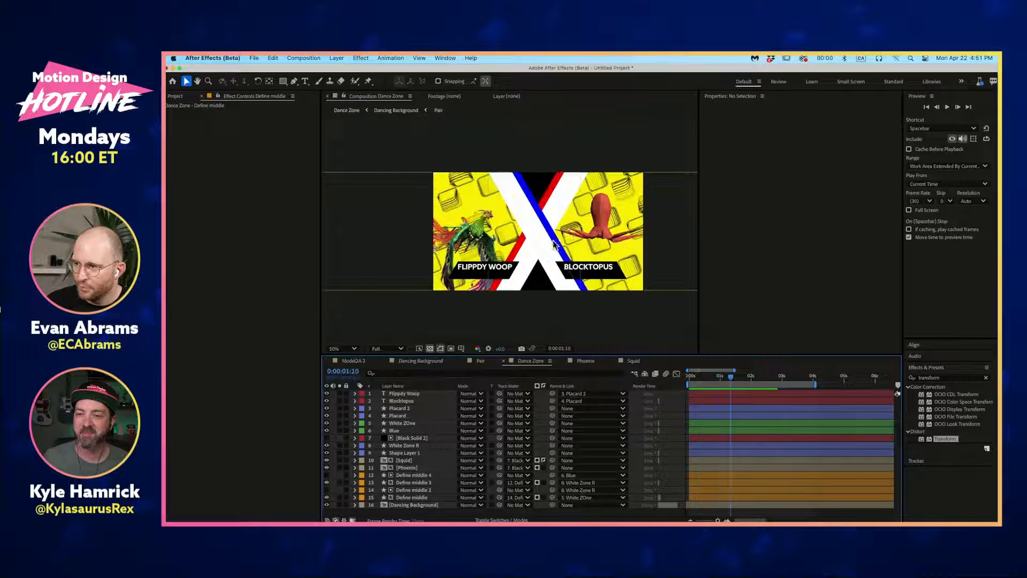
click(669, 252)
Step: Select Dancing Background, preview onward from 0:00:01:10, and set the current time to 0:00:04:00
click(407, 505)
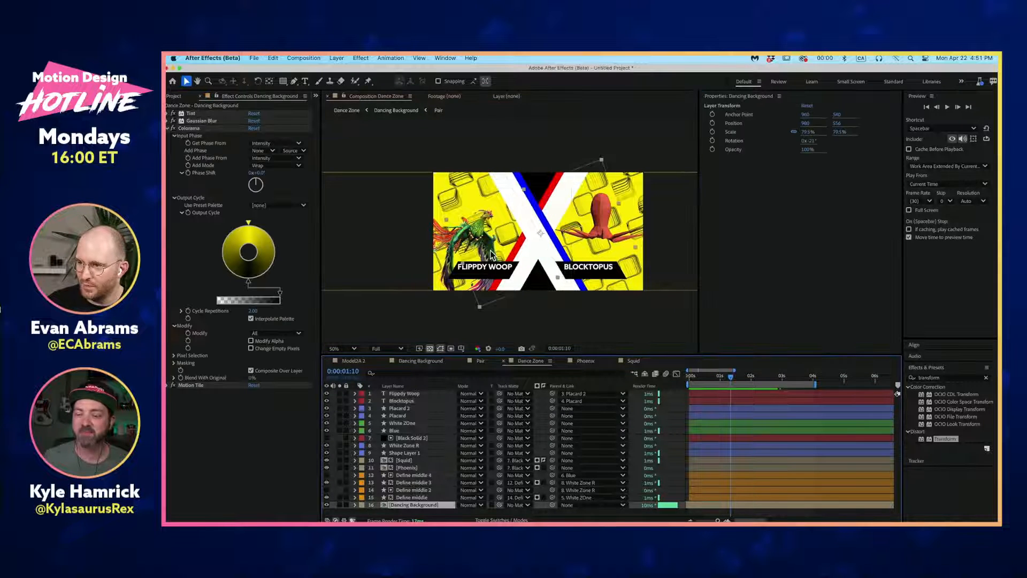
key(space)
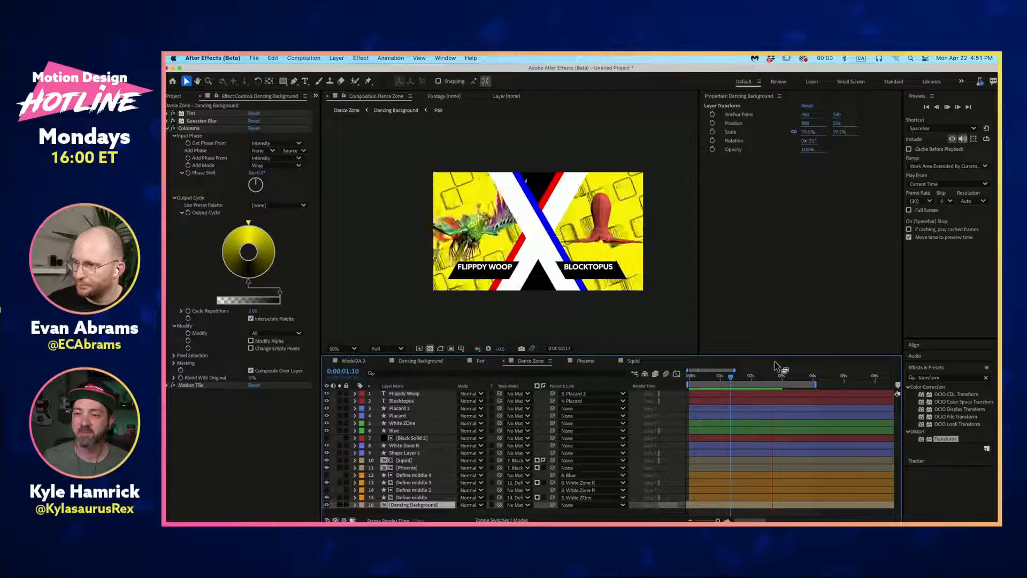
click(801, 378)
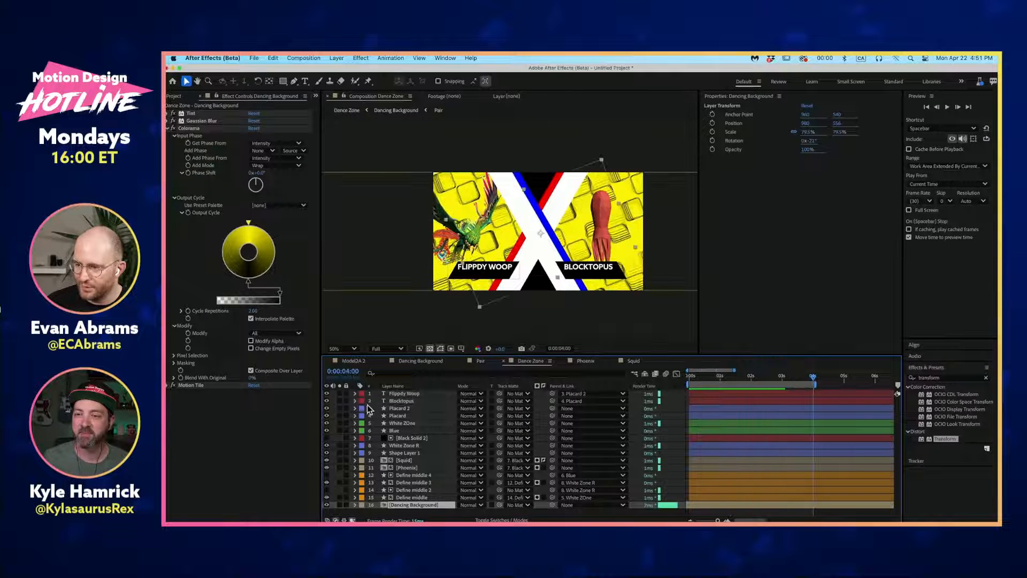
drag(775, 377, 812, 395)
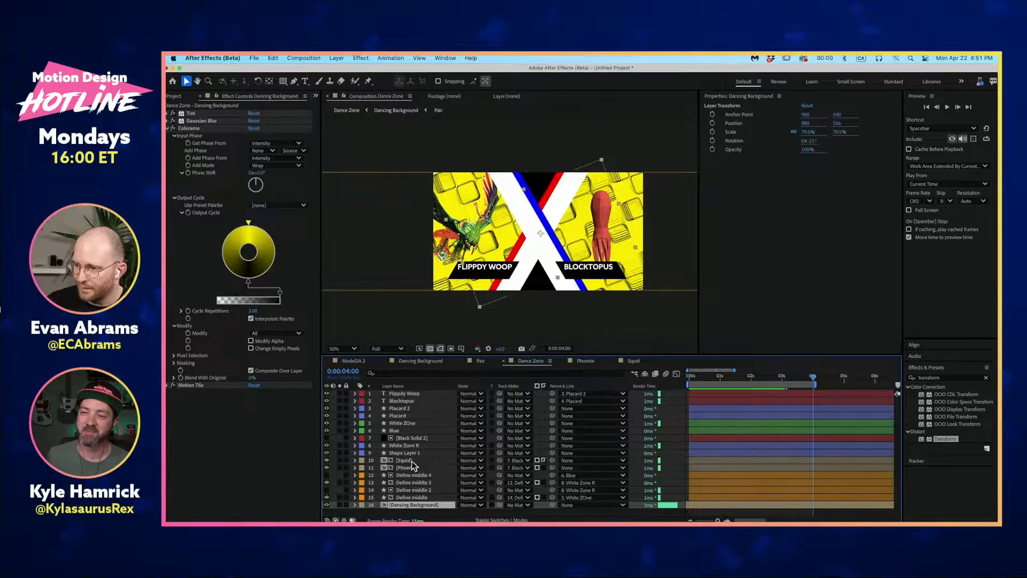
Step: Try shifting the Black Solid 2 matte horizontally away from the centre, and undo the move
click(415, 440)
drag(481, 222, 448, 231)
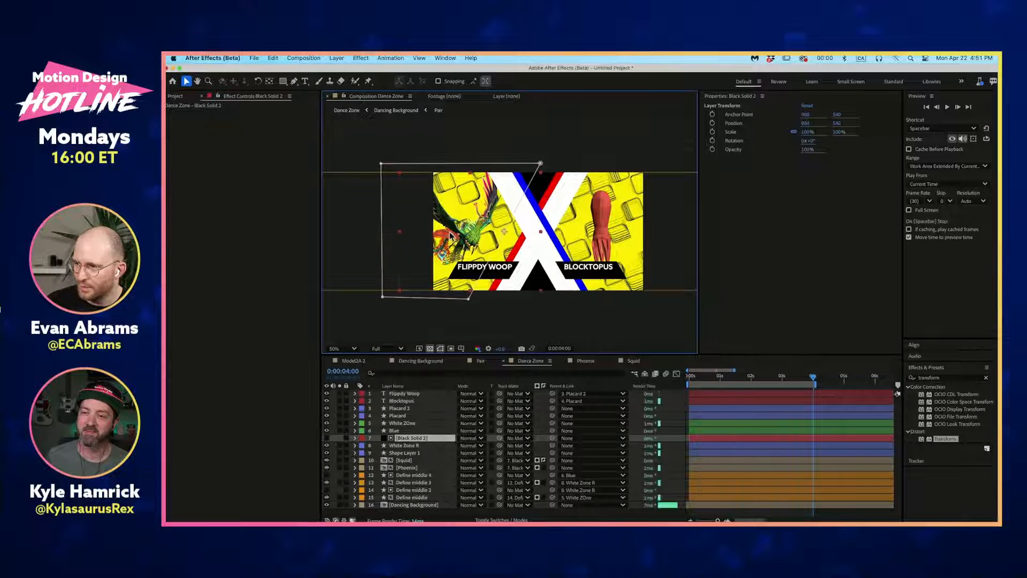
key(super+z)
key(comma)
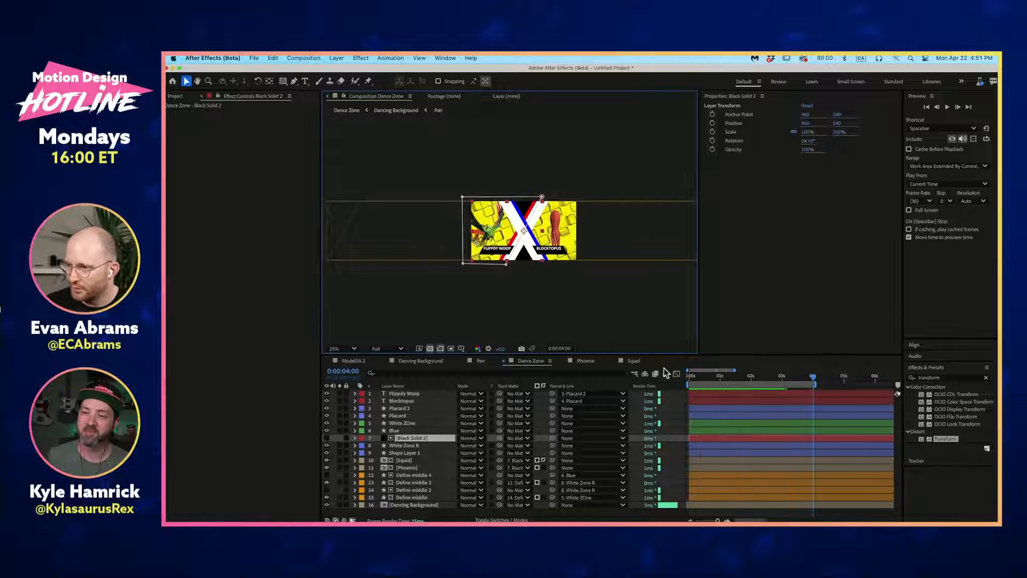
key(period)
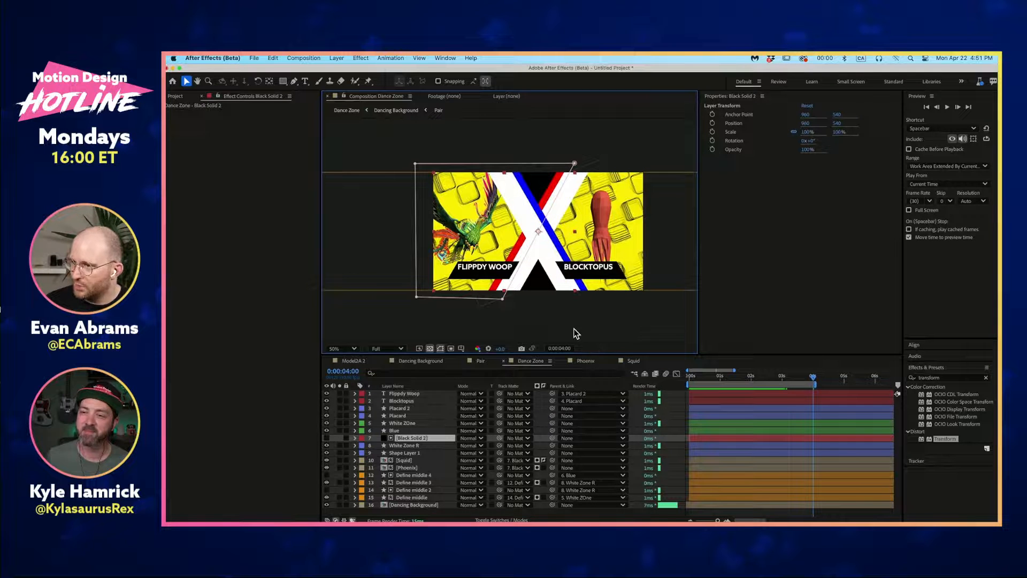
Step: Move the Squid and Phoenix layers below the Define middle layers, directly above Dancing Background
click(413, 461)
shift+click(413, 467)
drag(413, 467, 420, 505)
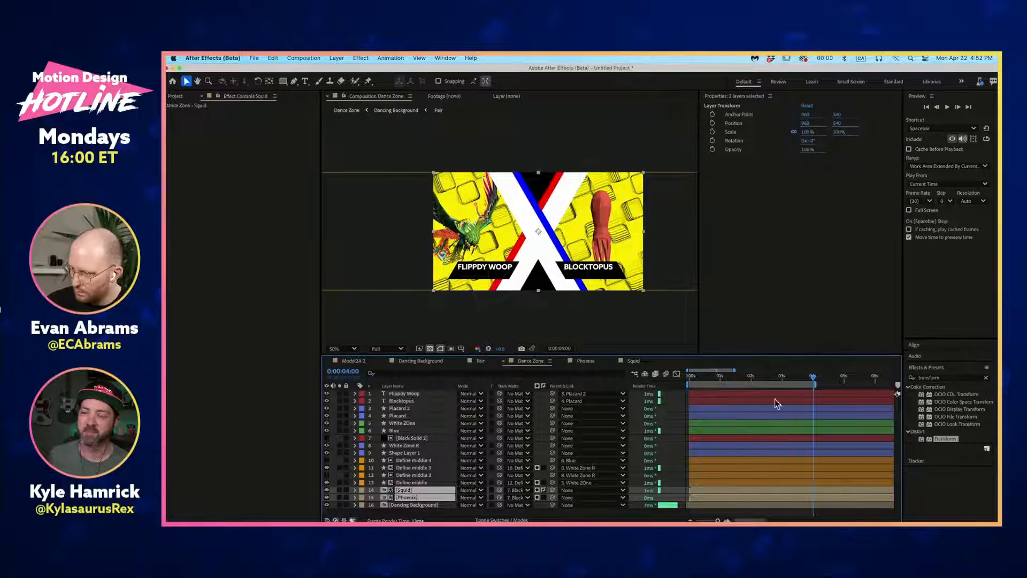
Step: Reveal all layers' keyframes and add Position keyframes to White ZOne and White Zone R at 0:00:04:00
click(621, 310)
key(u)
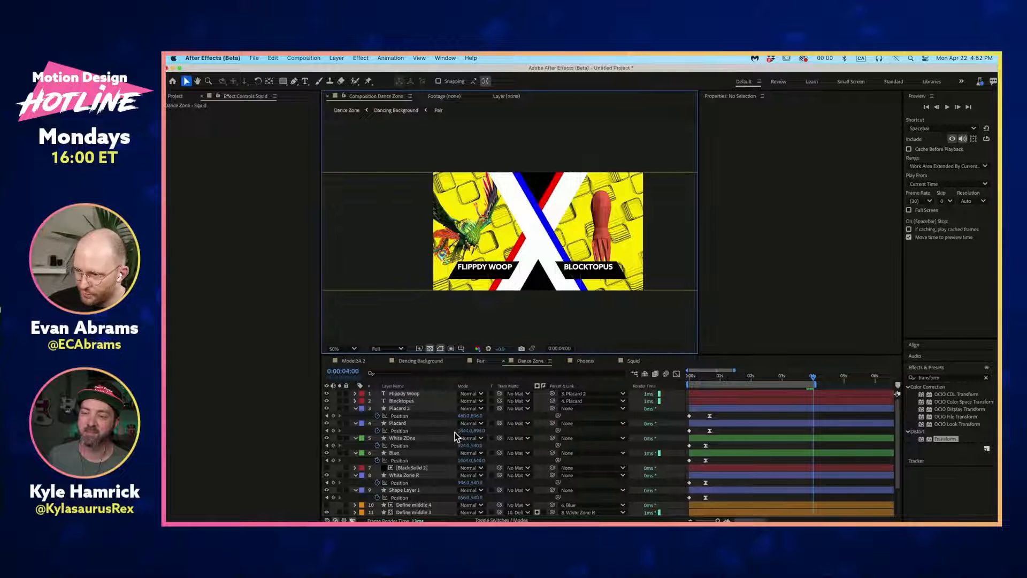
click(407, 438)
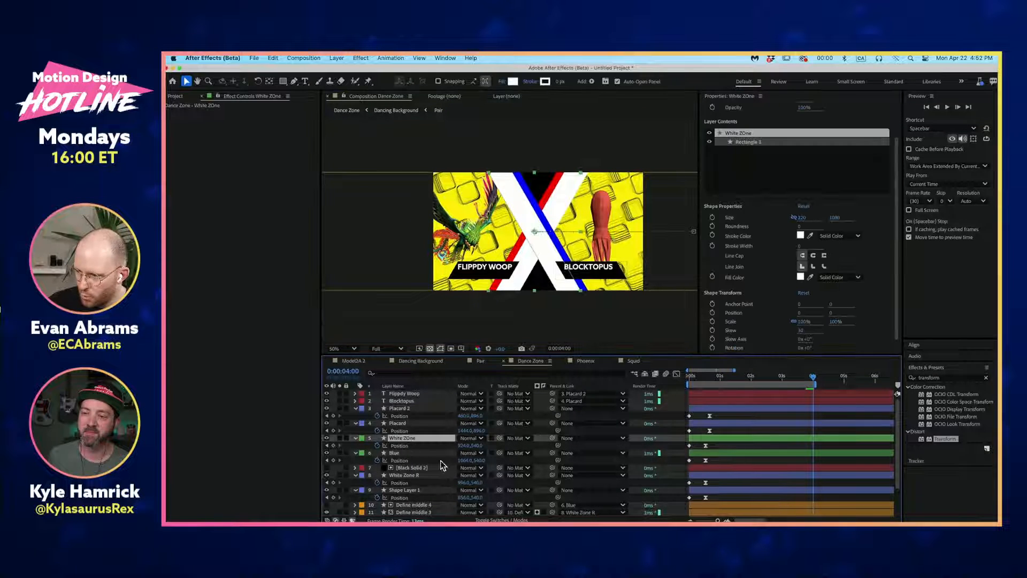
super+click(411, 475)
click(334, 445)
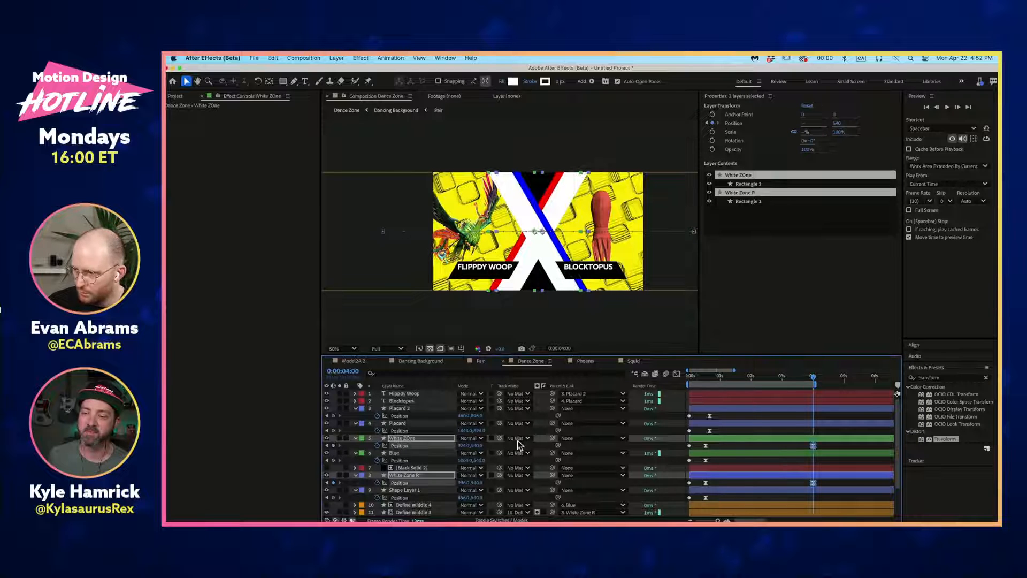
Step: Copy the first Position keyframes of White ZOne and White Zone R to 0:00:04:10 on their respective layers
key(shift+Page_Down)
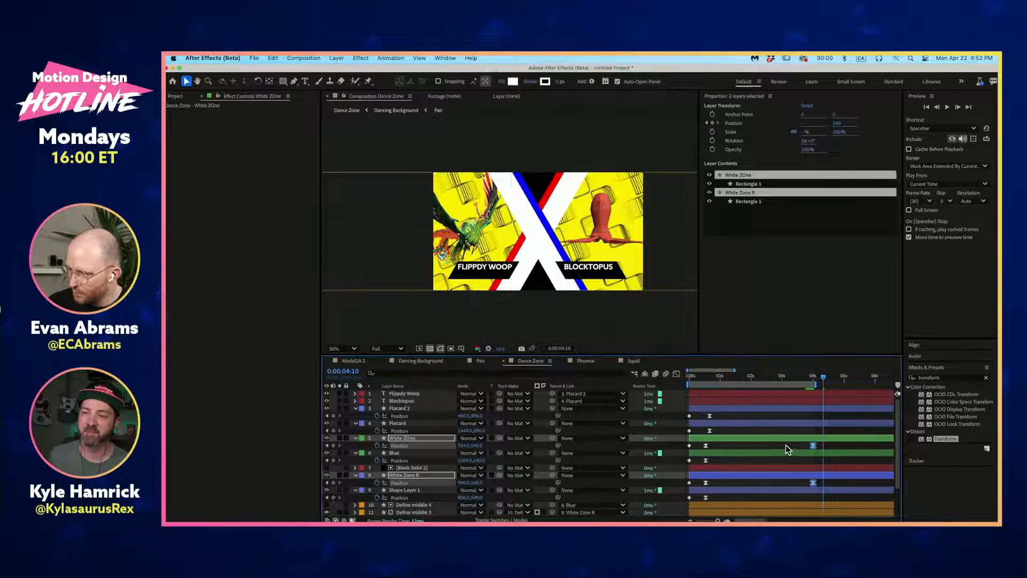
click(786, 445)
click(691, 446)
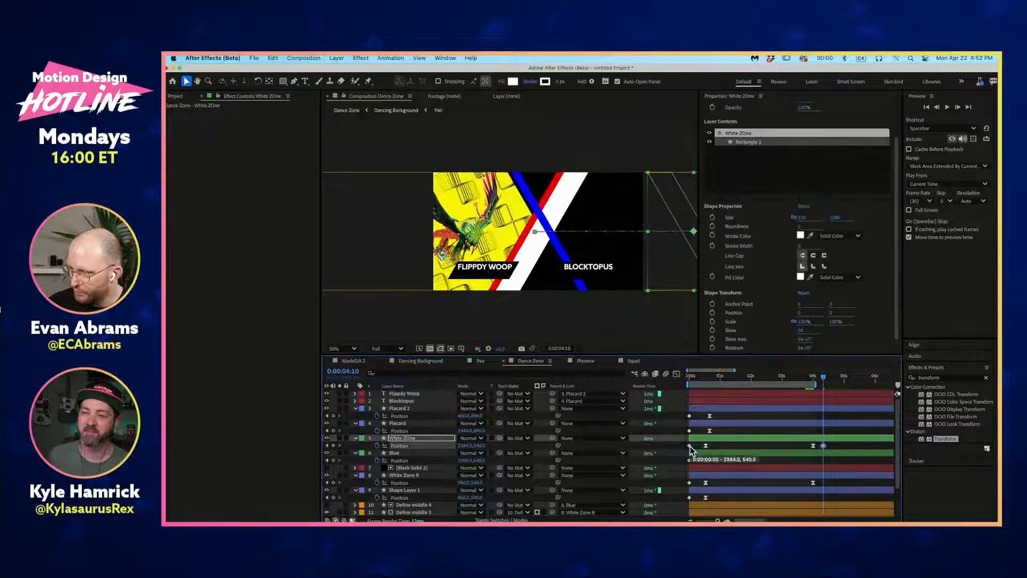
click(821, 475)
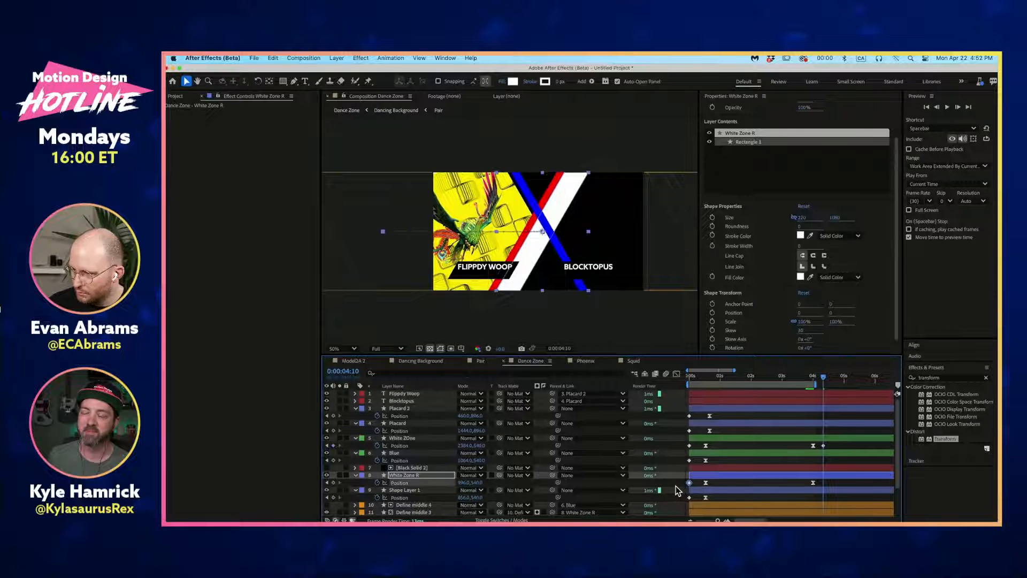
key(ctrl+v)
click(813, 378)
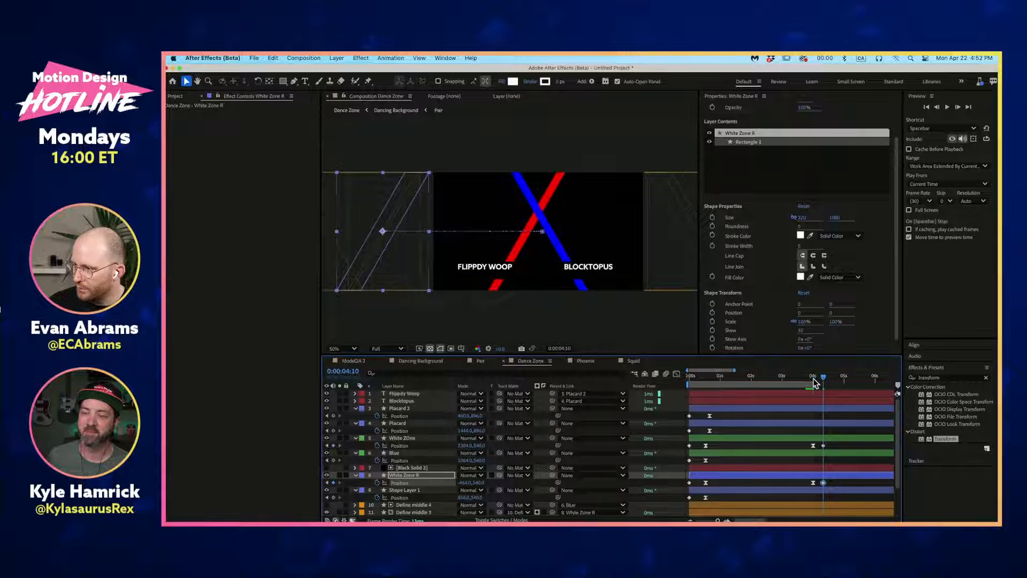
Step: Check the white stripes' exit, then add Position keyframes to Blue and Shape Layer 1 at 0:00:04:00
drag(814, 377, 824, 380)
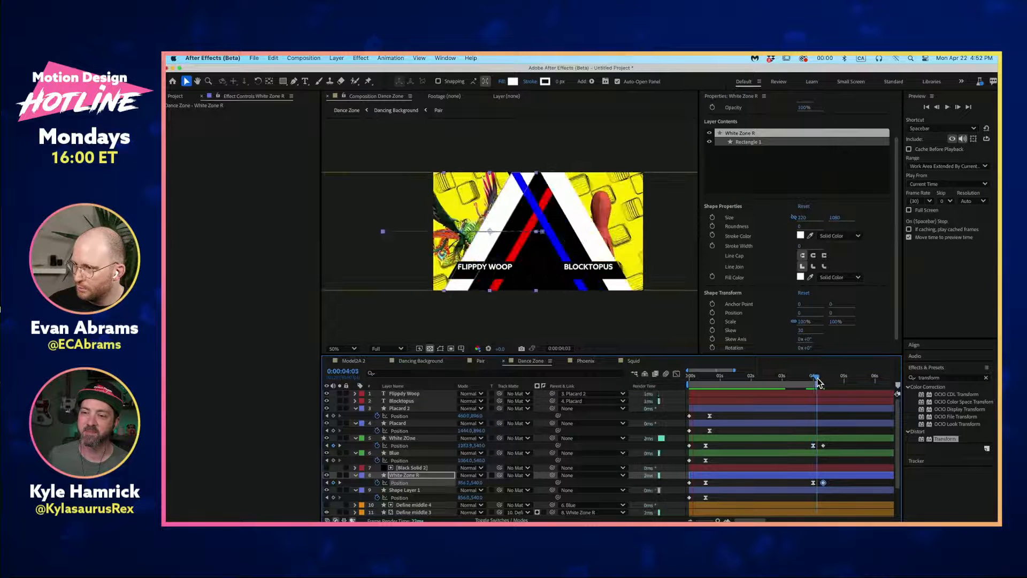
double_click(808, 385)
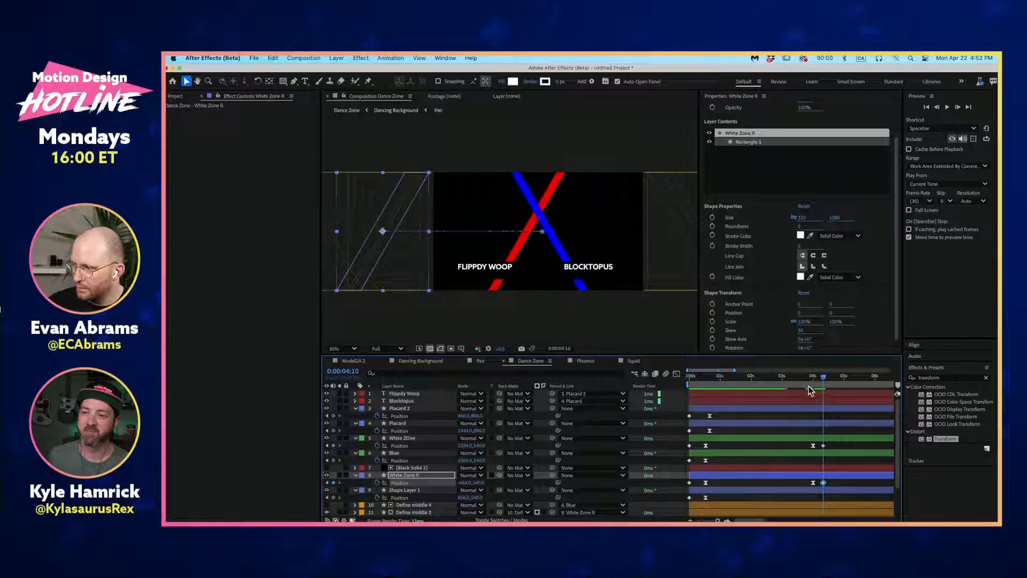
click(731, 452)
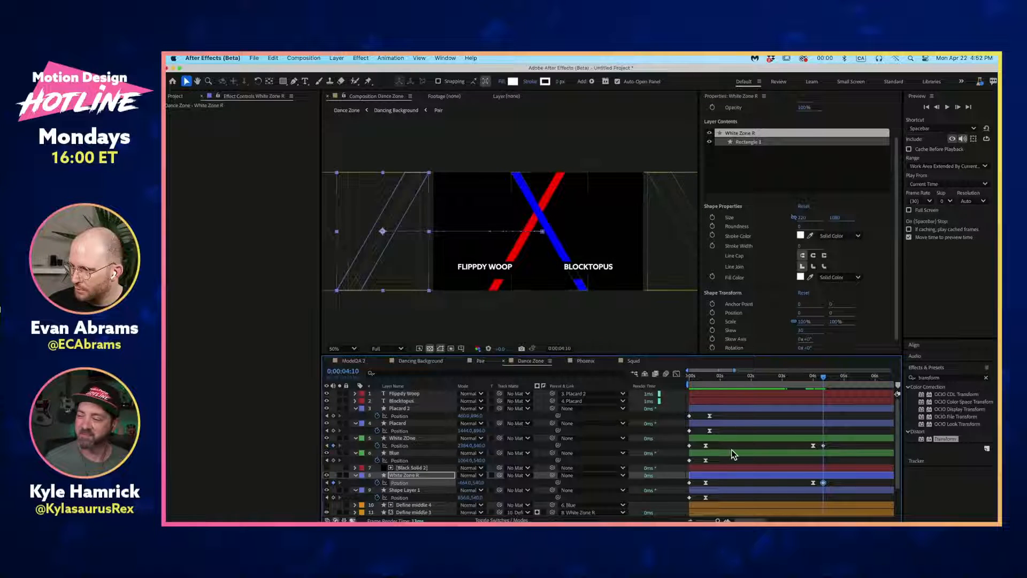
click(334, 497)
shift+click(823, 461)
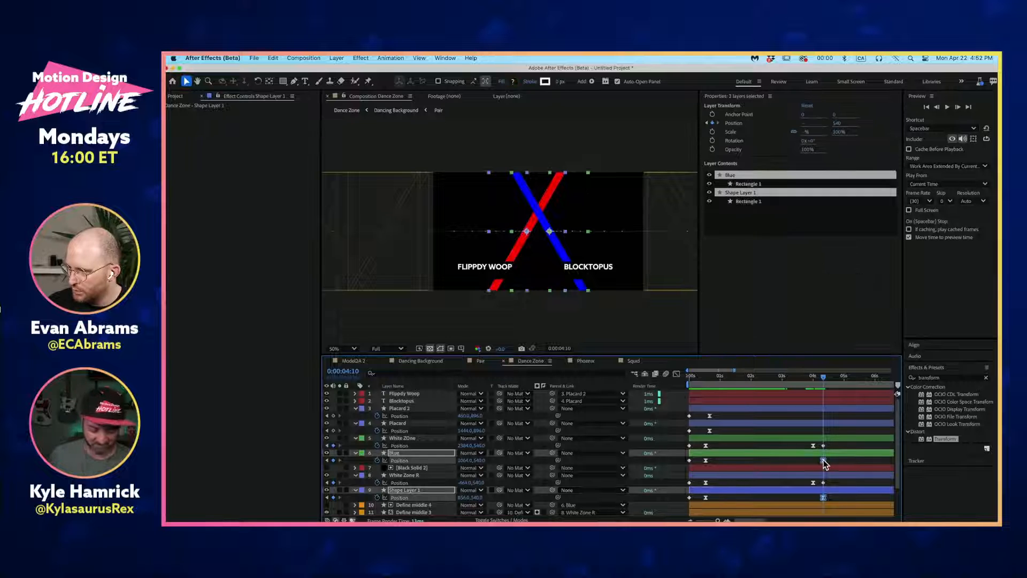
Step: At 0:00:04:23, move the blue stripe off the frame's left side and the red stripe off its right side
drag(827, 378, 836, 379)
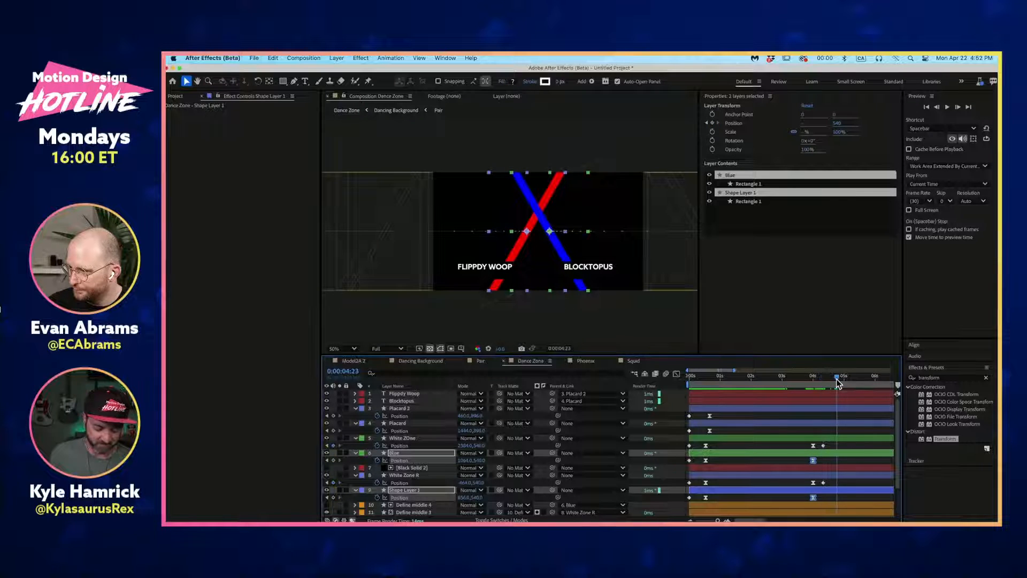
click(823, 453)
drag(570, 259, 401, 267)
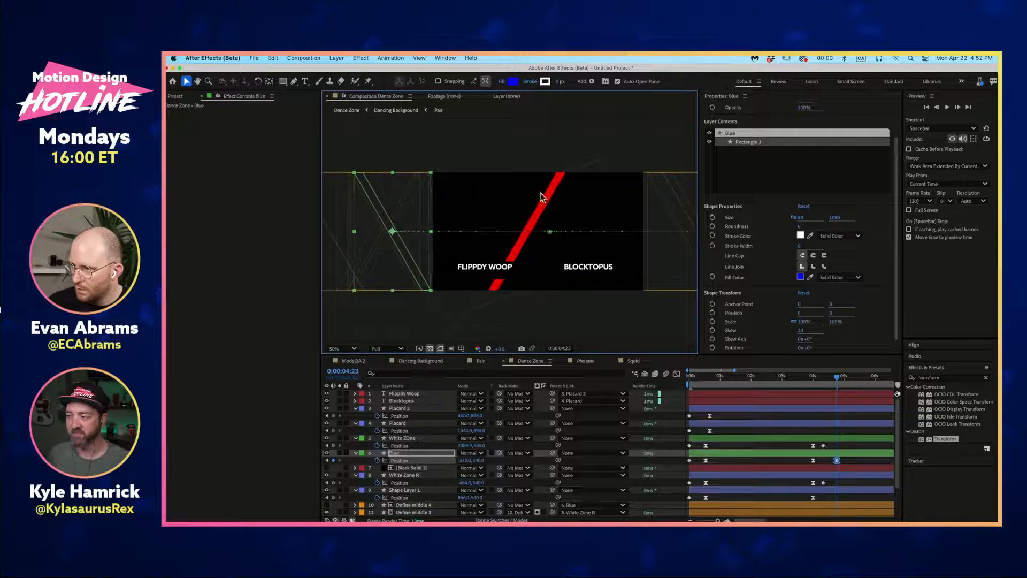
drag(552, 197, 686, 208)
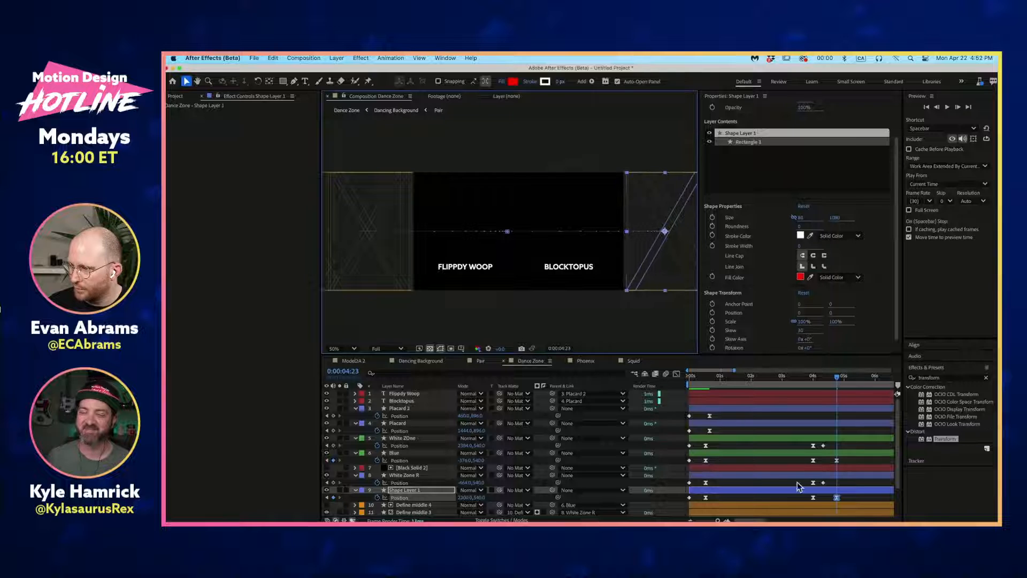
Step: Preview the stripes' exit animation from just before the four-second mark
shift+click(837, 460)
click(805, 374)
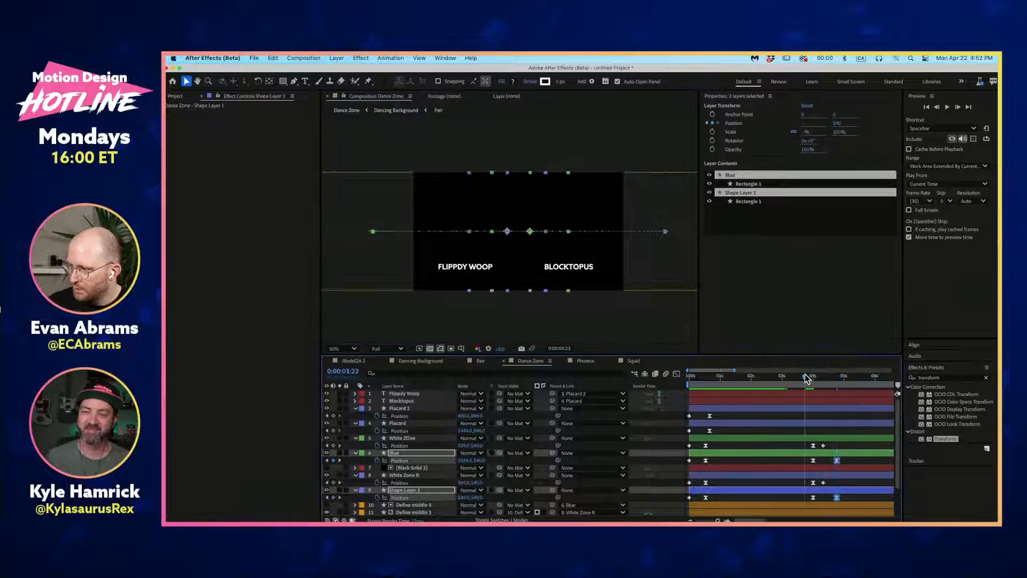
mouse_move(805, 374)
mouse_down()
mouse_move(830, 384)
mouse_move(804, 384)
mouse_up()
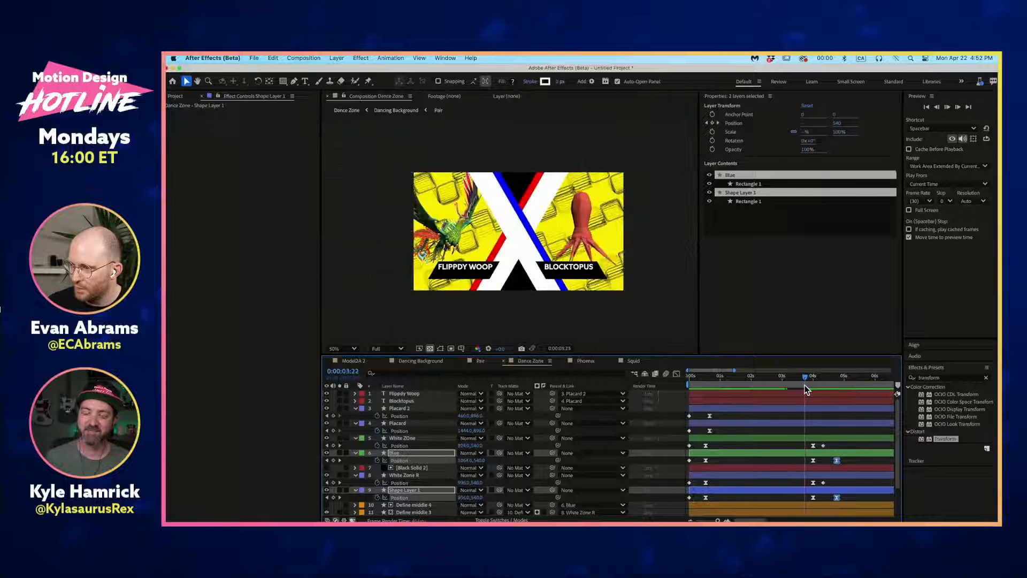
key(space)
click(797, 377)
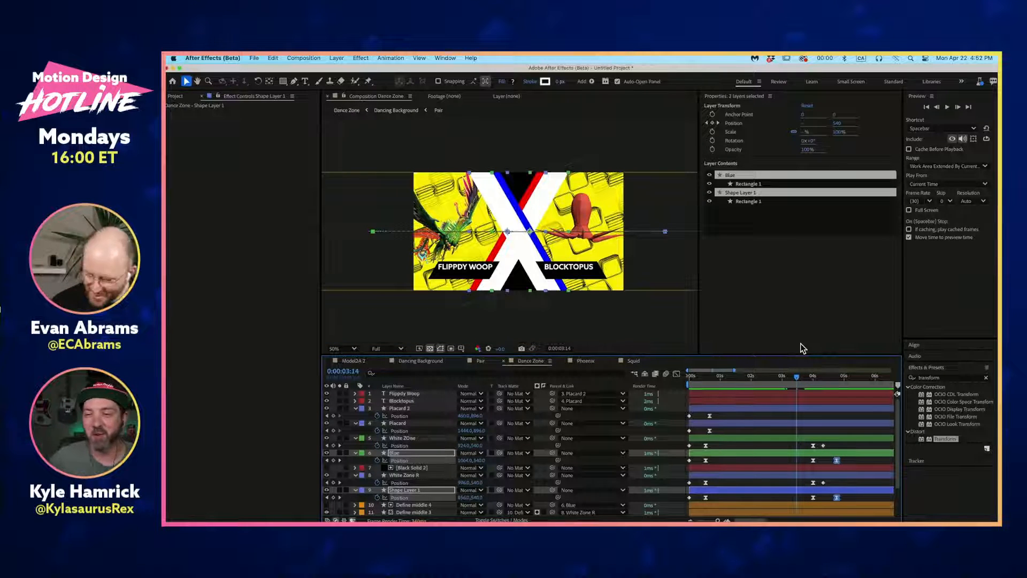
key(super+s)
key(Escape)
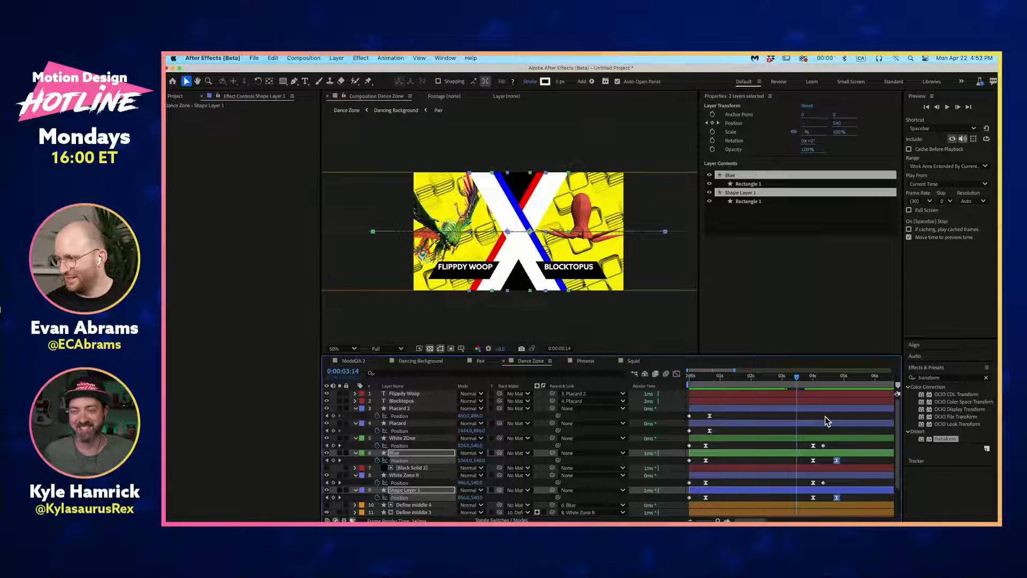
Step: Preview the Dance Zone animation from the start and end the work area at 0:00:04:23
click(825, 416)
key(Home)
key(space)
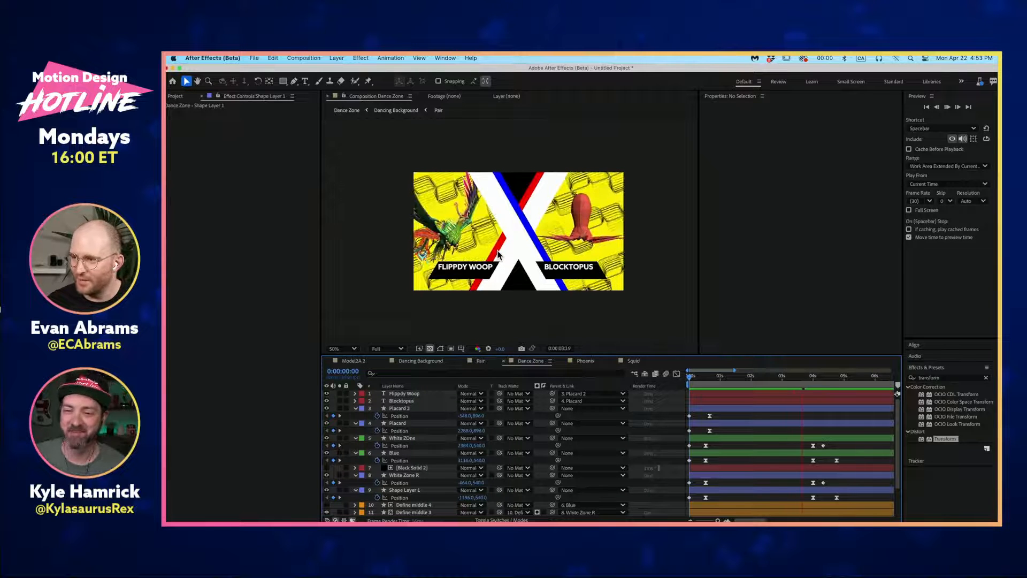
key(space)
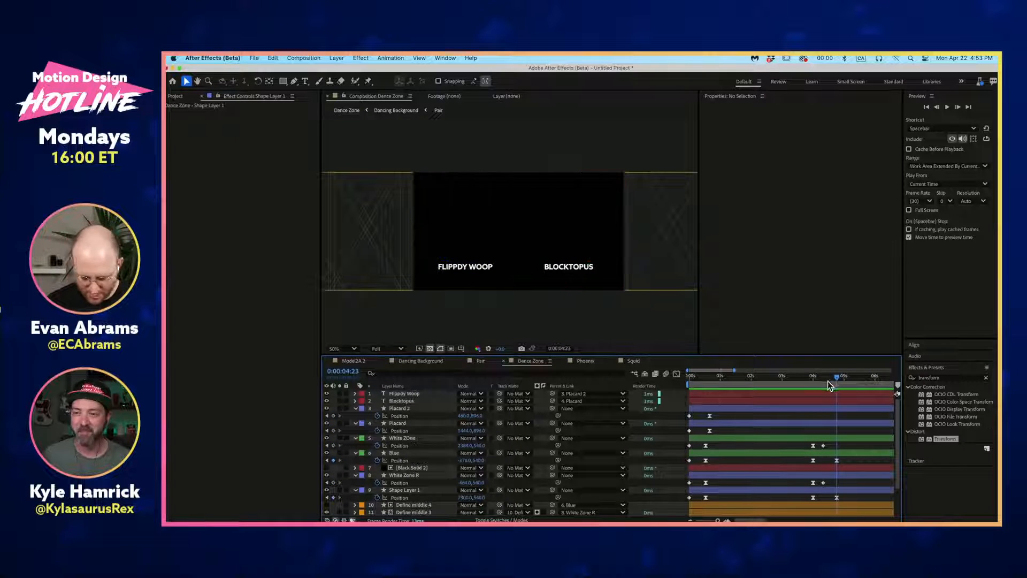
key(space)
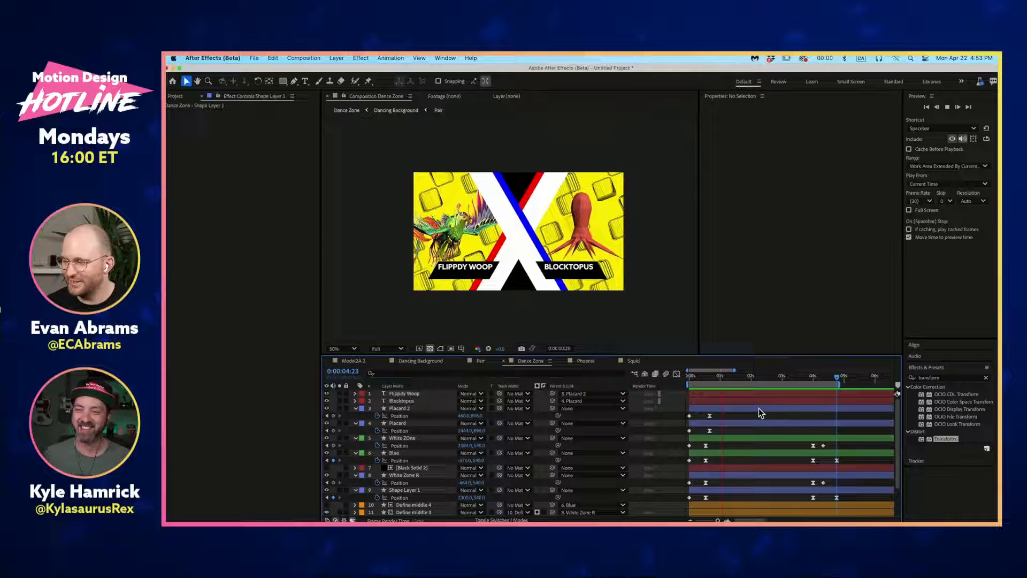
key(space)
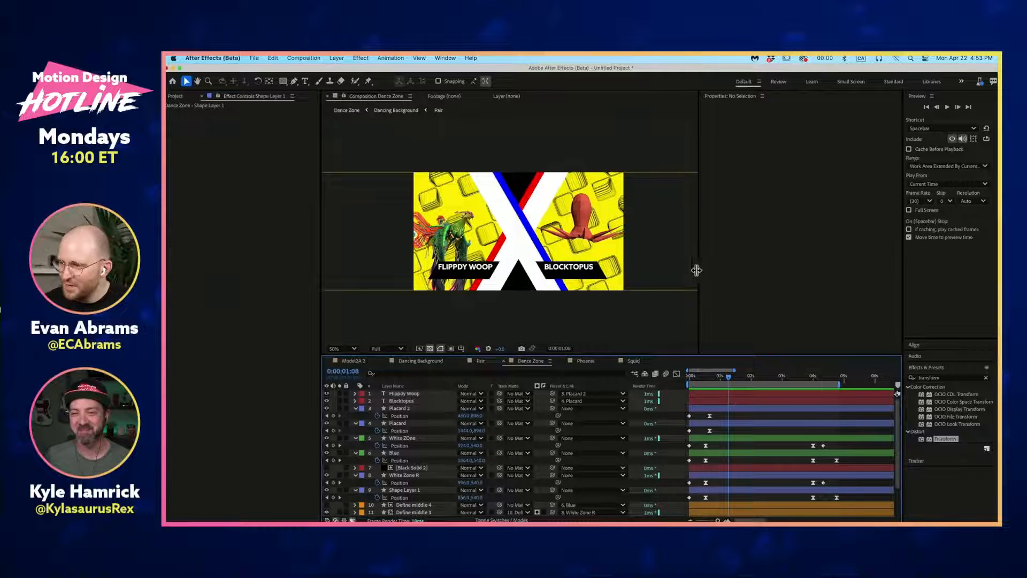
Step: Save the project as Battle in the folder that contains Door #1, Door #2 and Door #3
key(super+s)
click(593, 145)
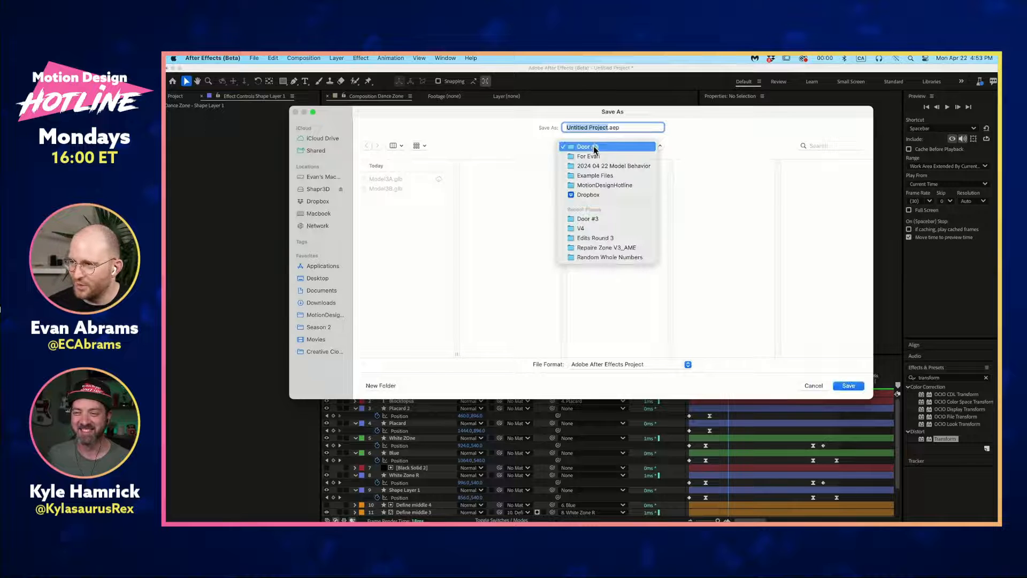
click(592, 155)
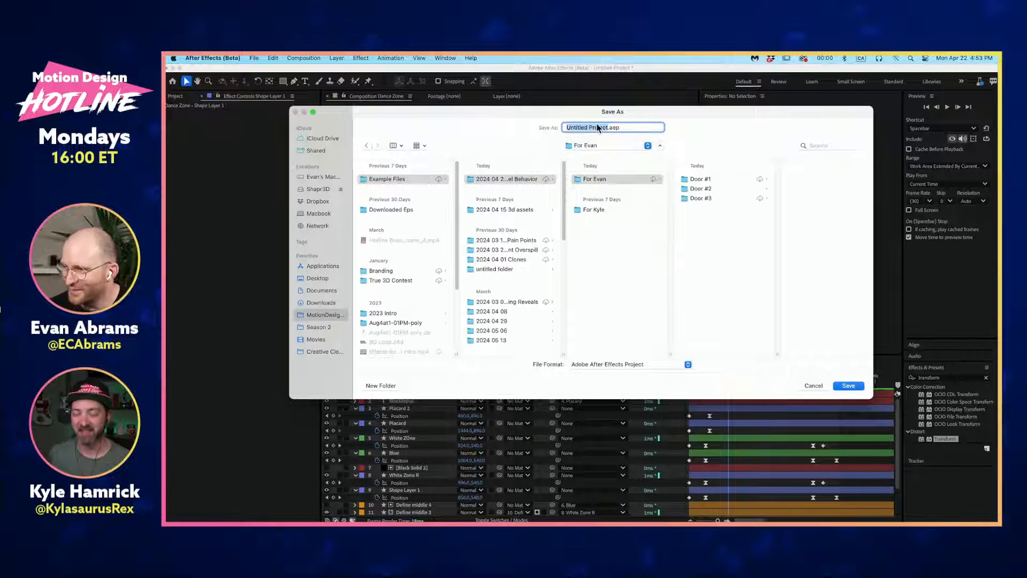
text(Battl)
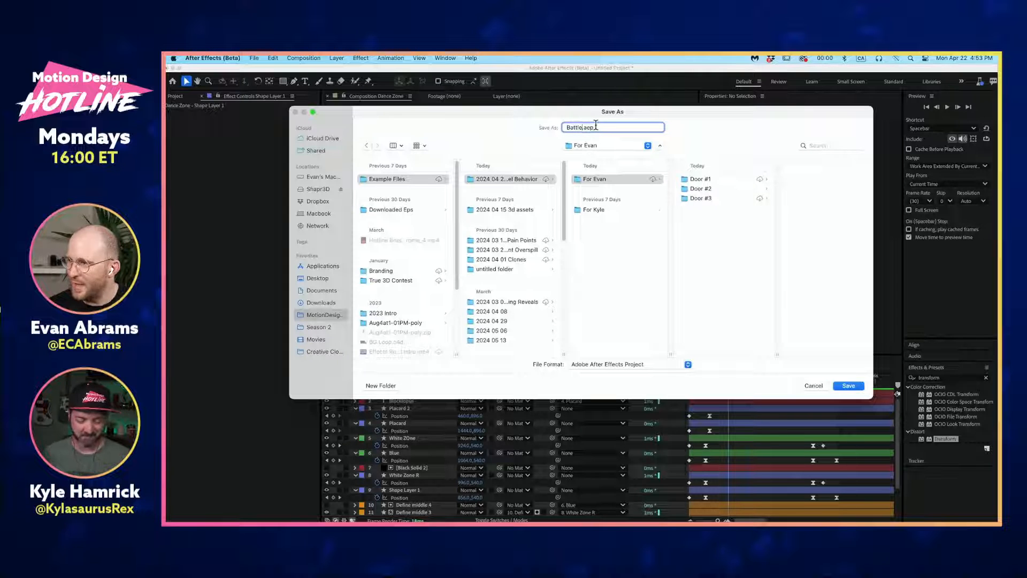
text(e)
key(Return)
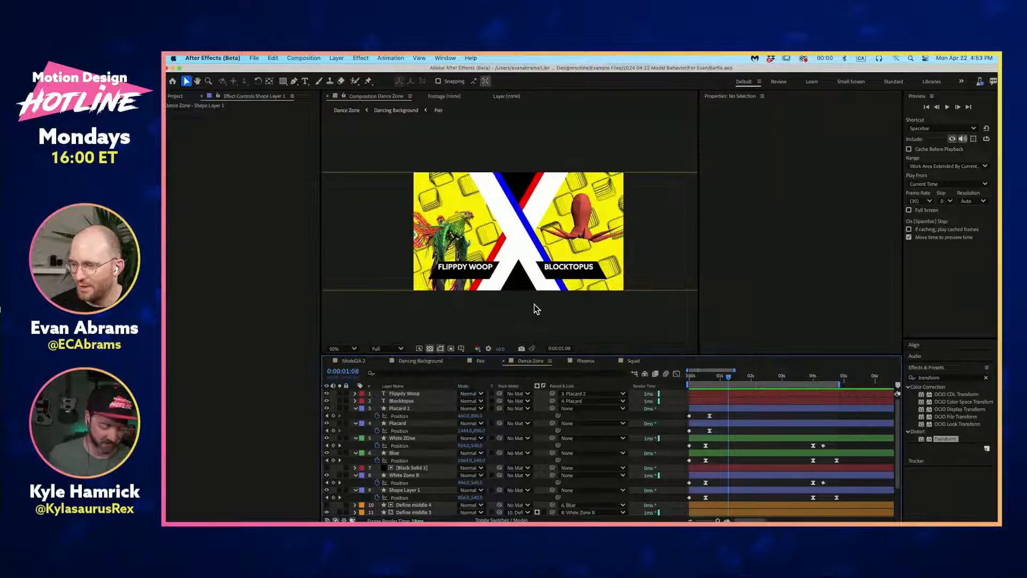
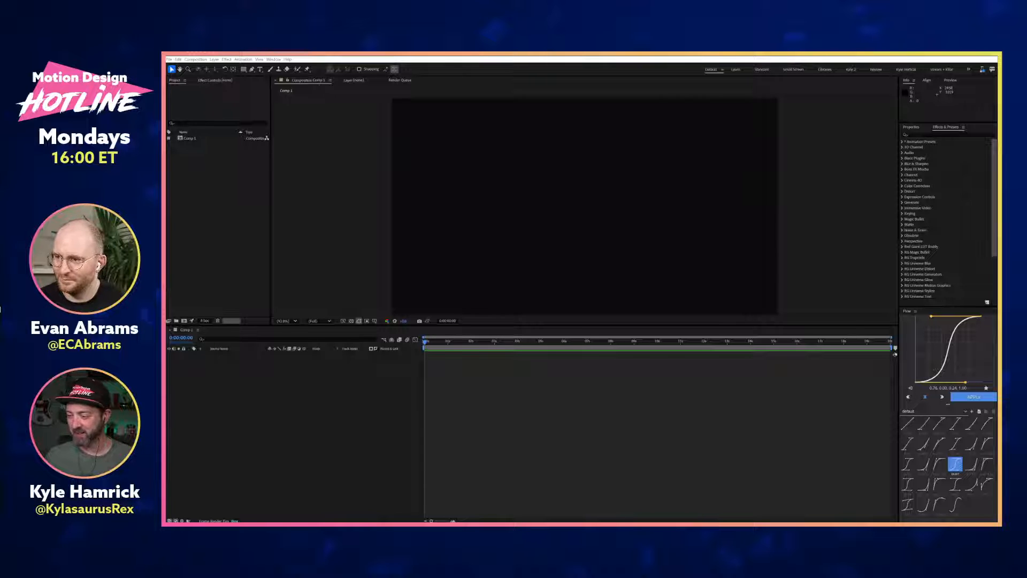
Step: Import the scene.gltf model into the new project and inspect the contents of its Textures folder
drag(348, 206, 221, 209)
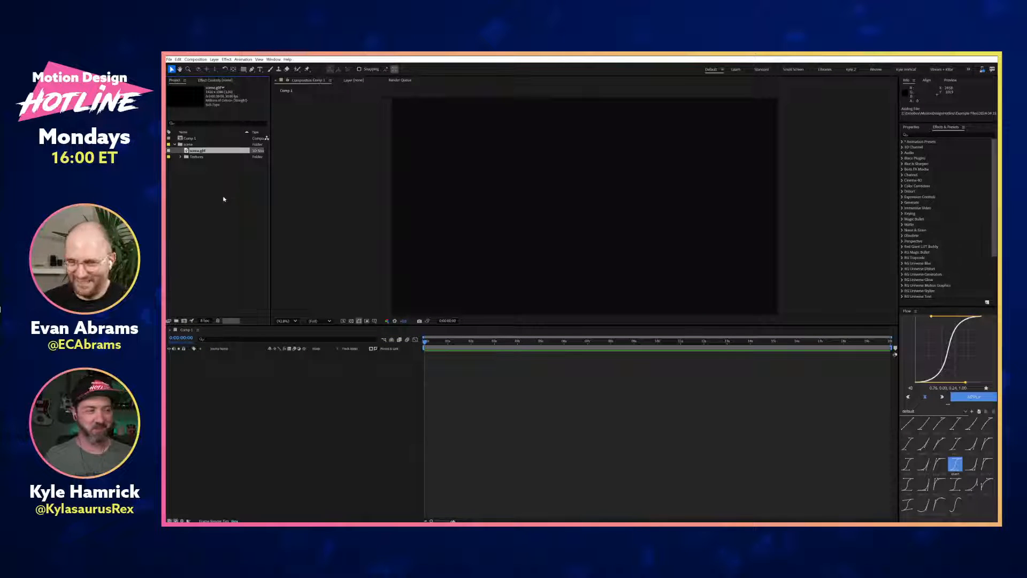
click(210, 188)
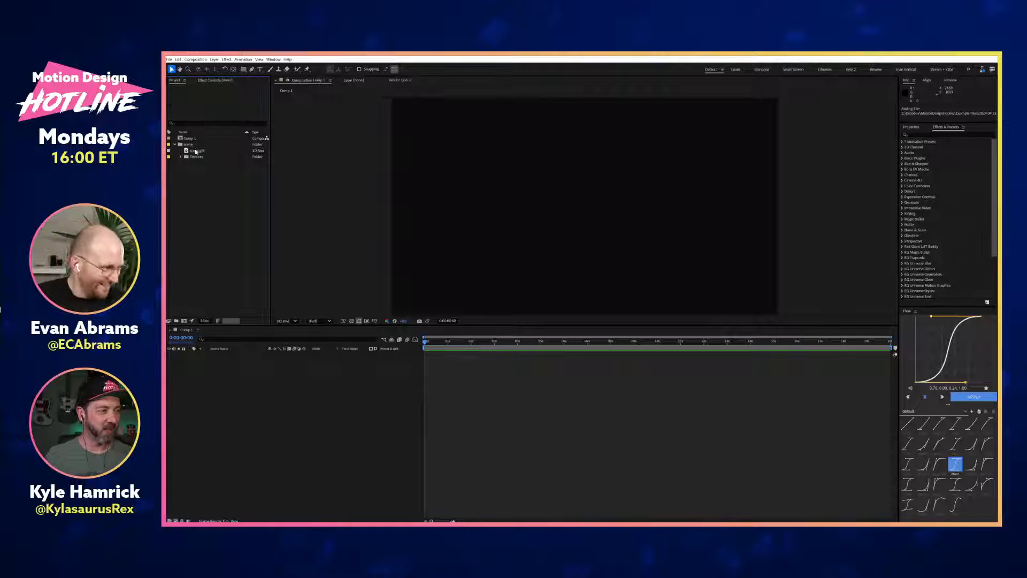
click(180, 157)
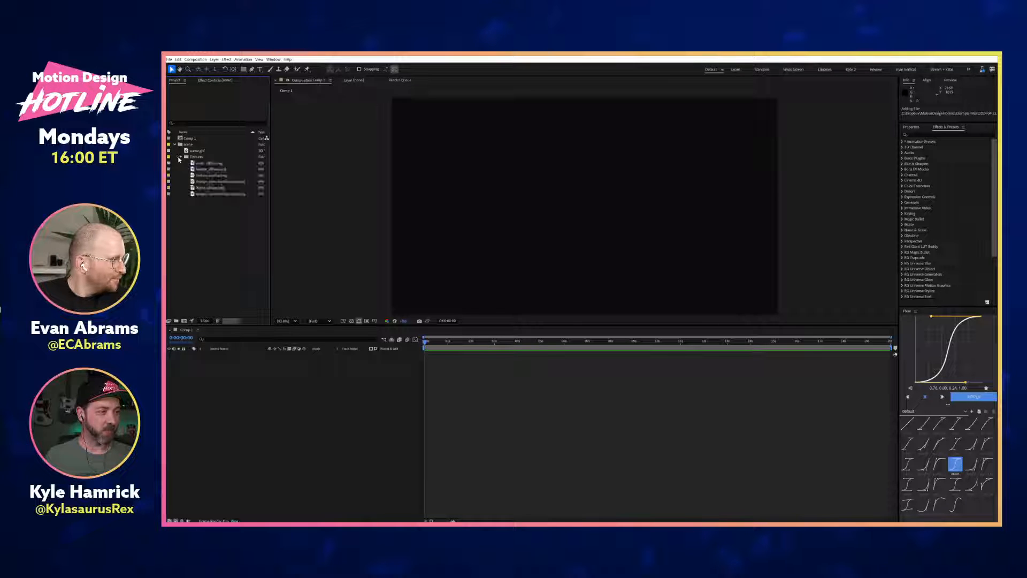
click(181, 157)
click(191, 139)
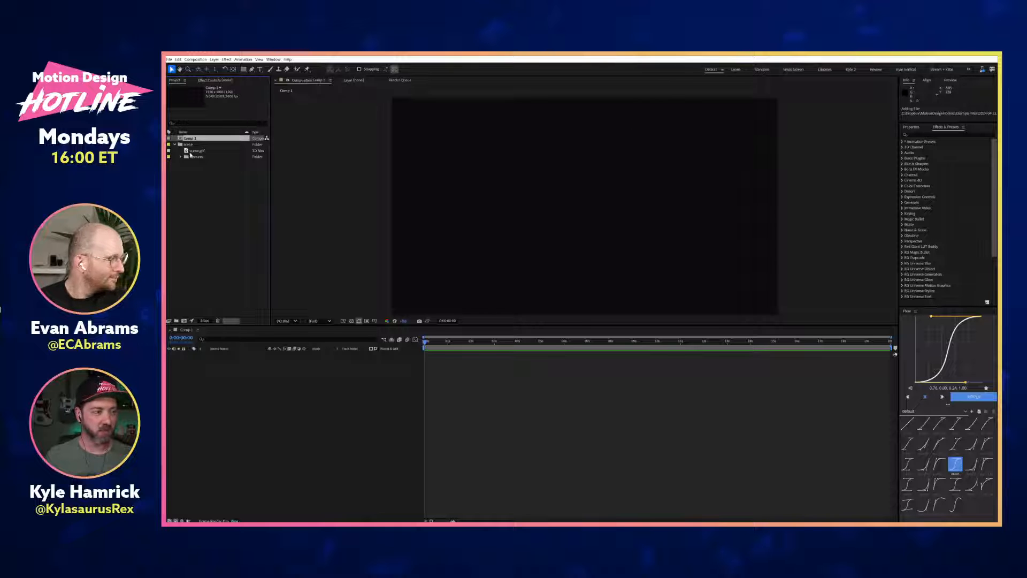
Step: Add scene.gltf to the centre of Comp 1, try Make Comp Size, and set its object scale to 1000%
drag(191, 152, 582, 207)
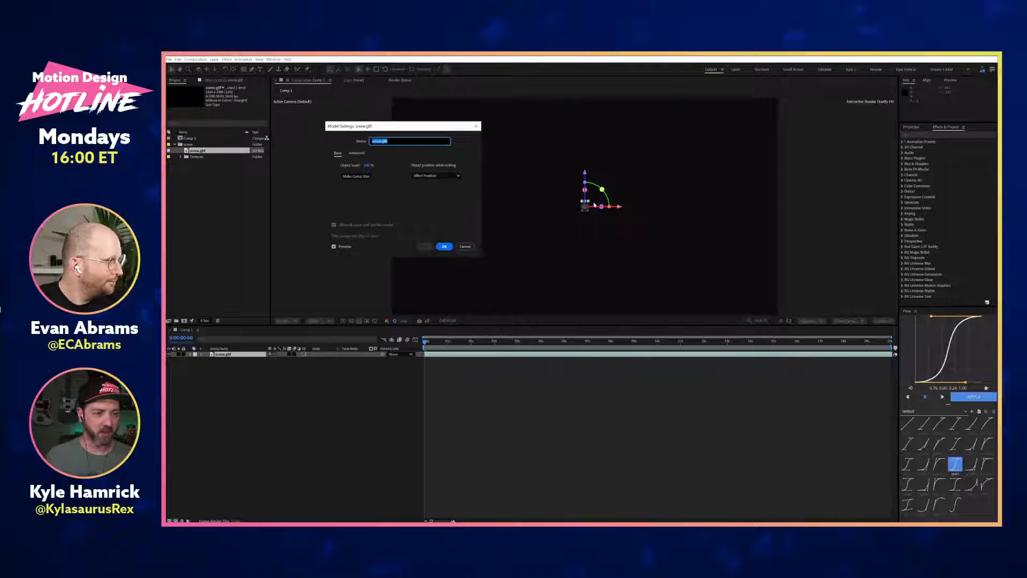
click(358, 177)
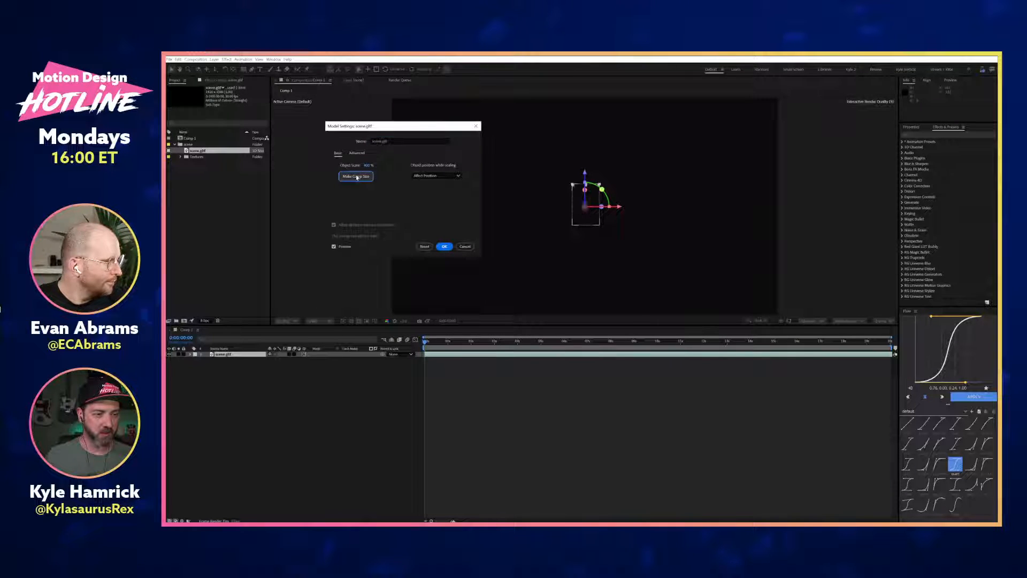
click(368, 166)
text(1000)
key(Tab)
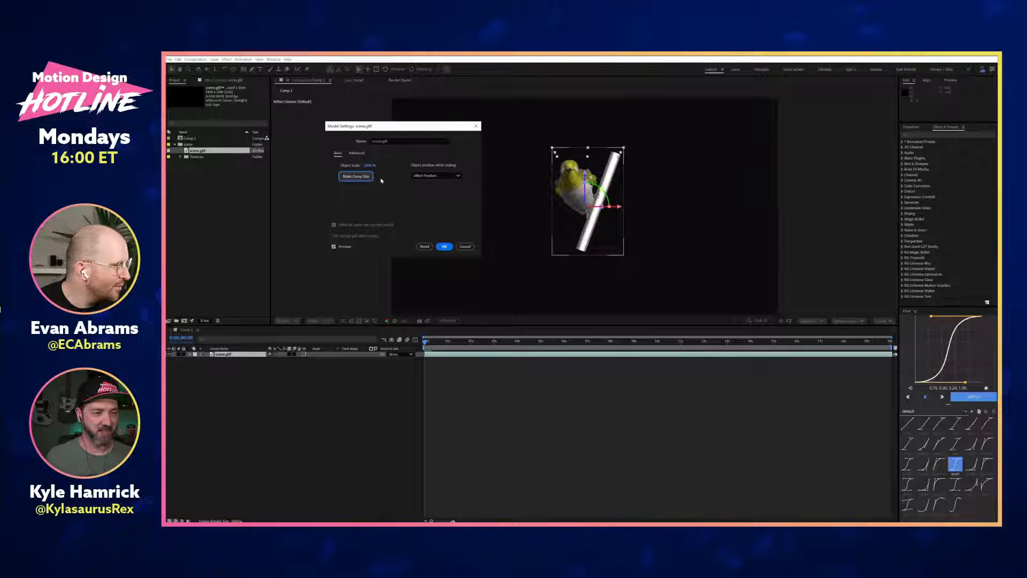
Step: Set the model units to Centimeters and try an object scale of 100%, followed by a smaller one
click(357, 154)
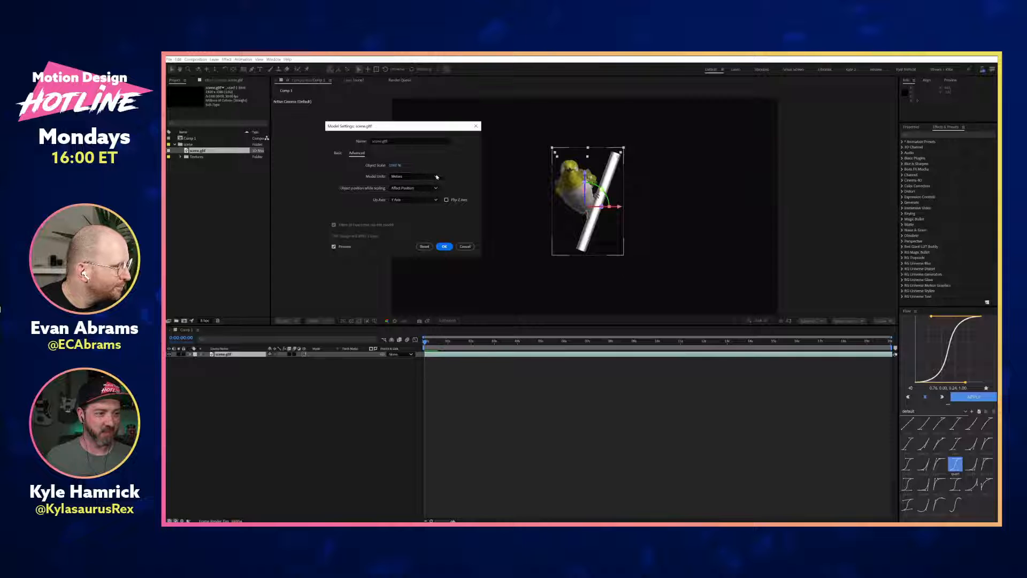
click(433, 176)
click(407, 193)
click(423, 166)
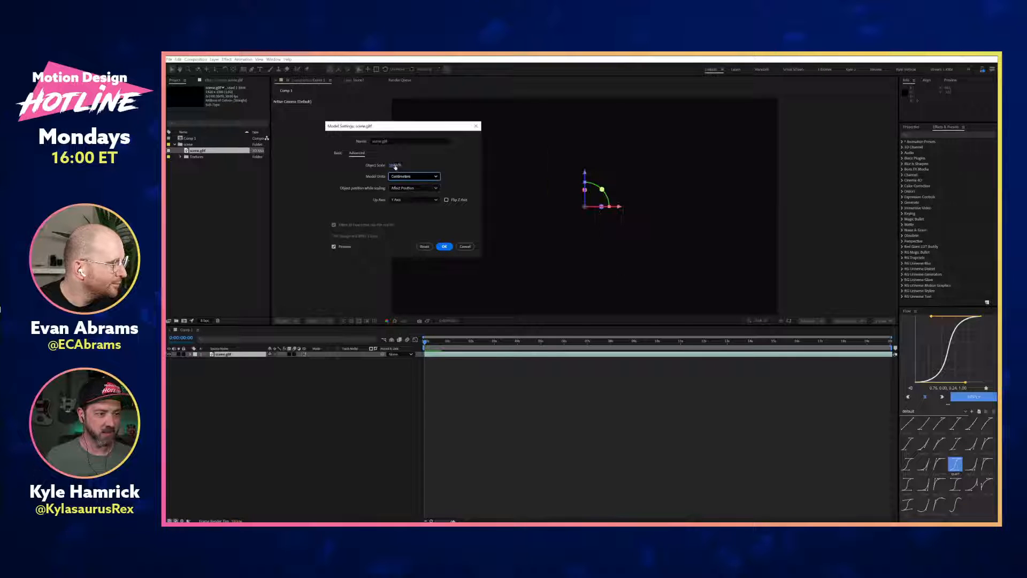
text(100)
click(448, 157)
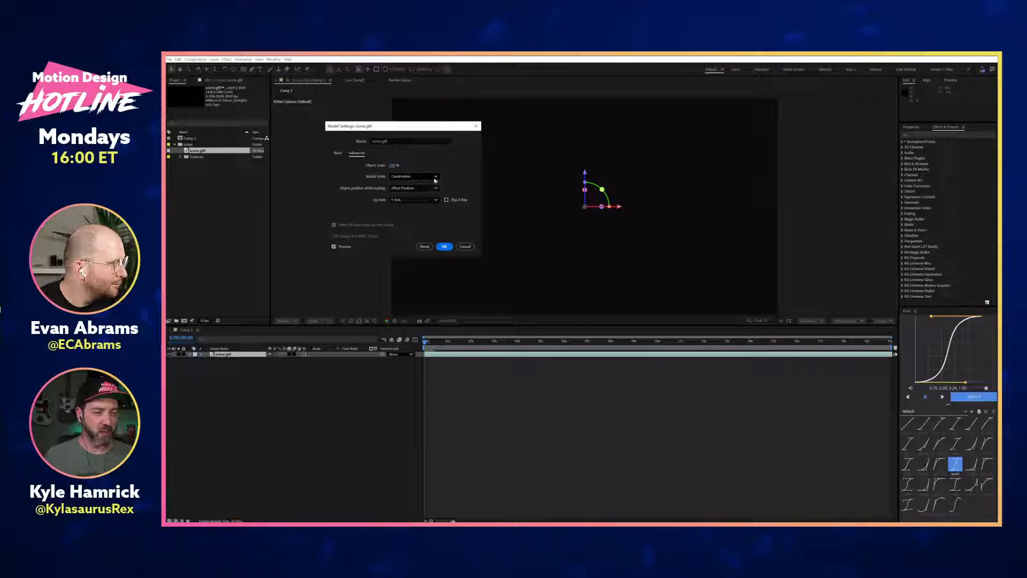
click(395, 165)
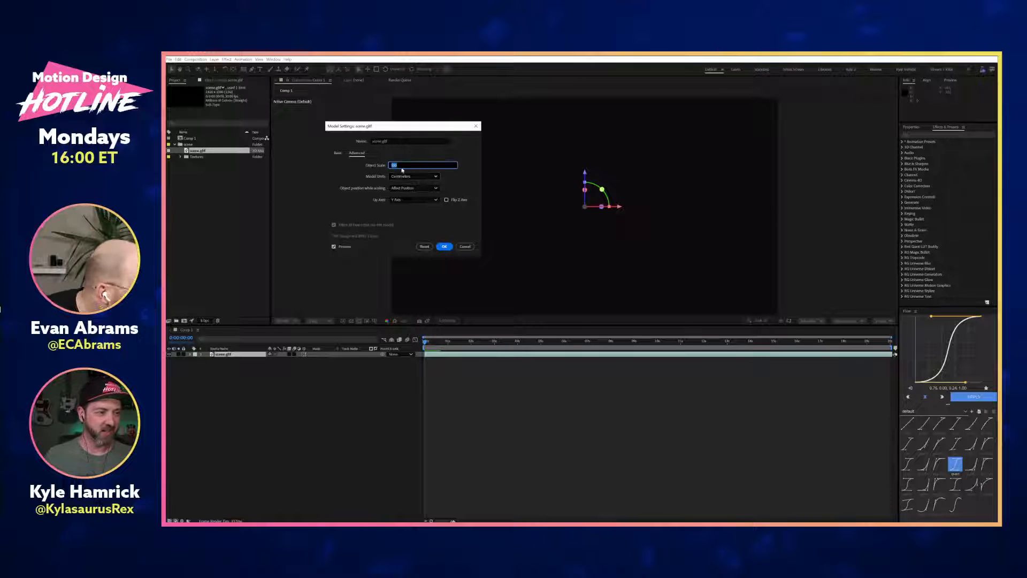
key(Right)
click(443, 156)
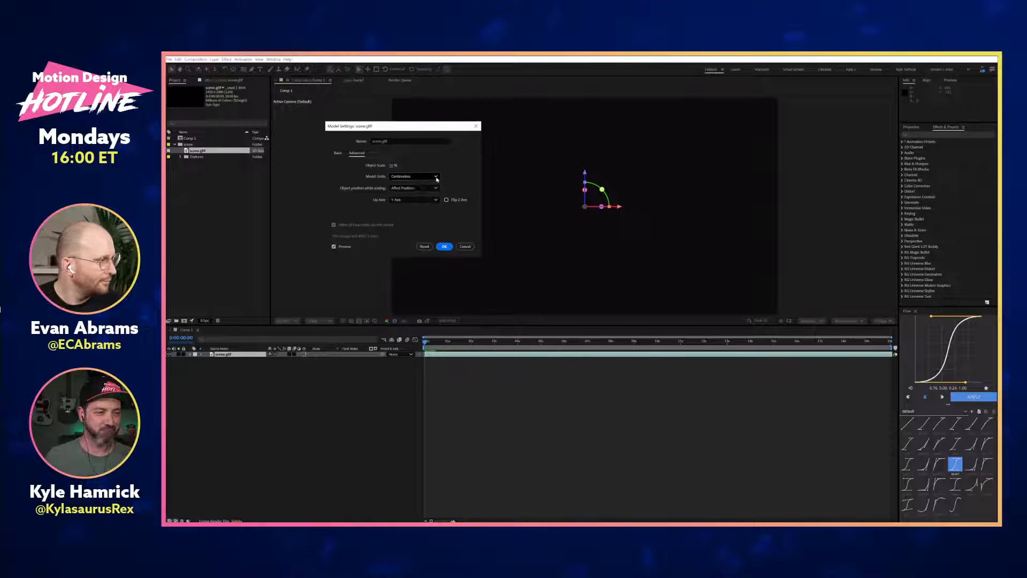
Step: Rescale the model with Make Comp Size and set its model units to Kilometers
click(338, 153)
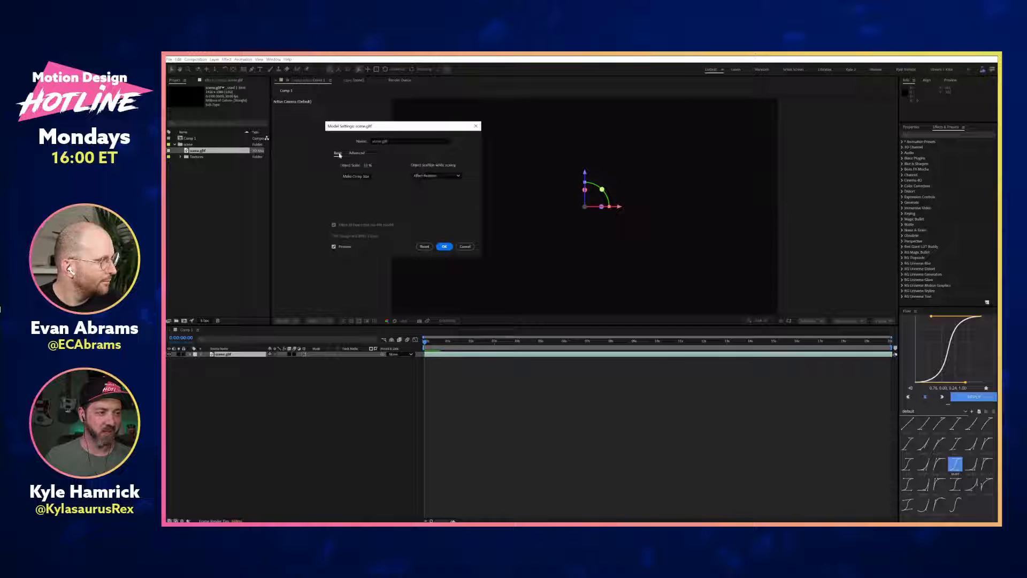
click(363, 176)
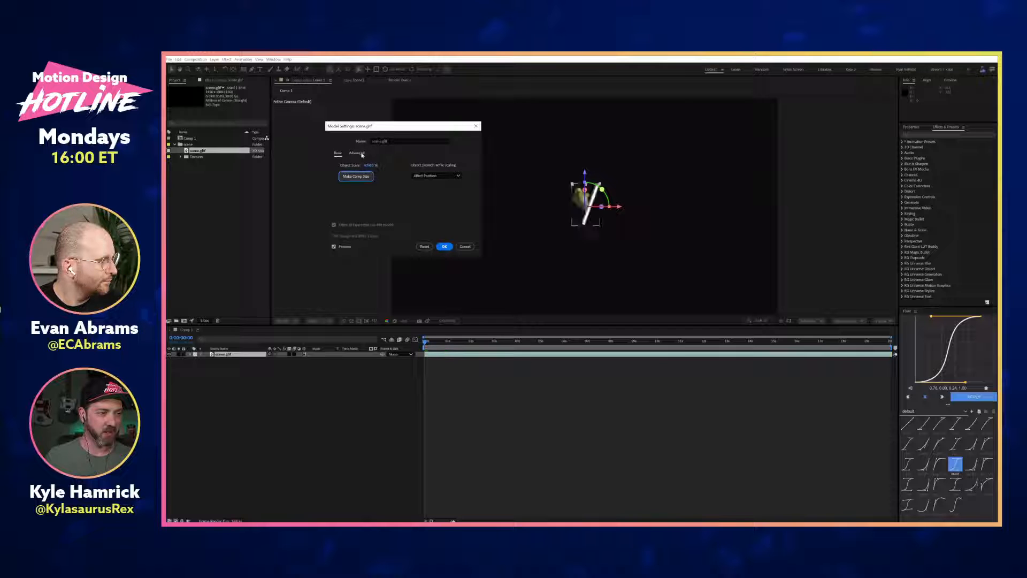
click(361, 154)
click(436, 176)
click(429, 213)
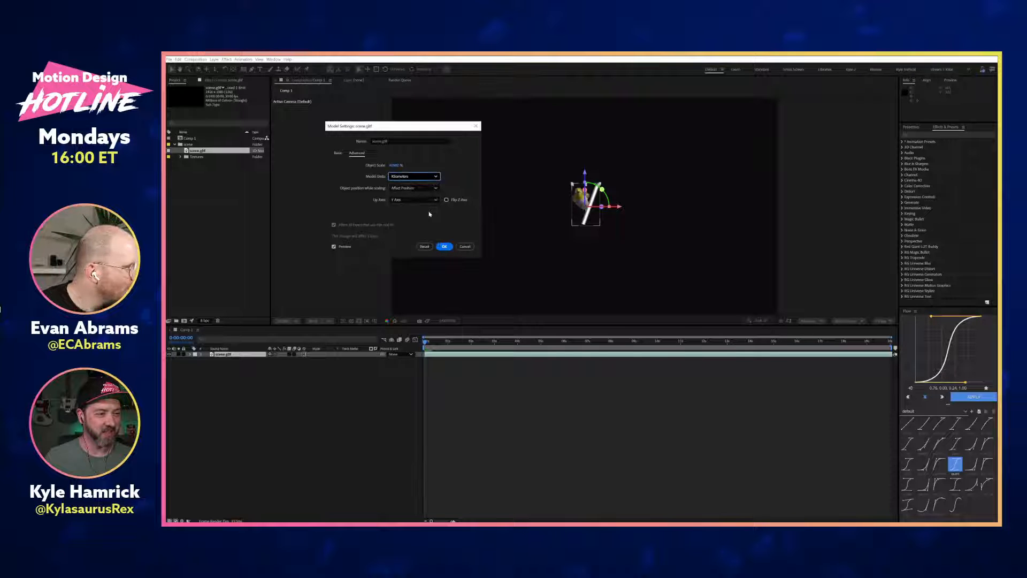
Step: Try an object scale of 10%, change the model units, and rescale the bird model with Make Comp Size
click(410, 169)
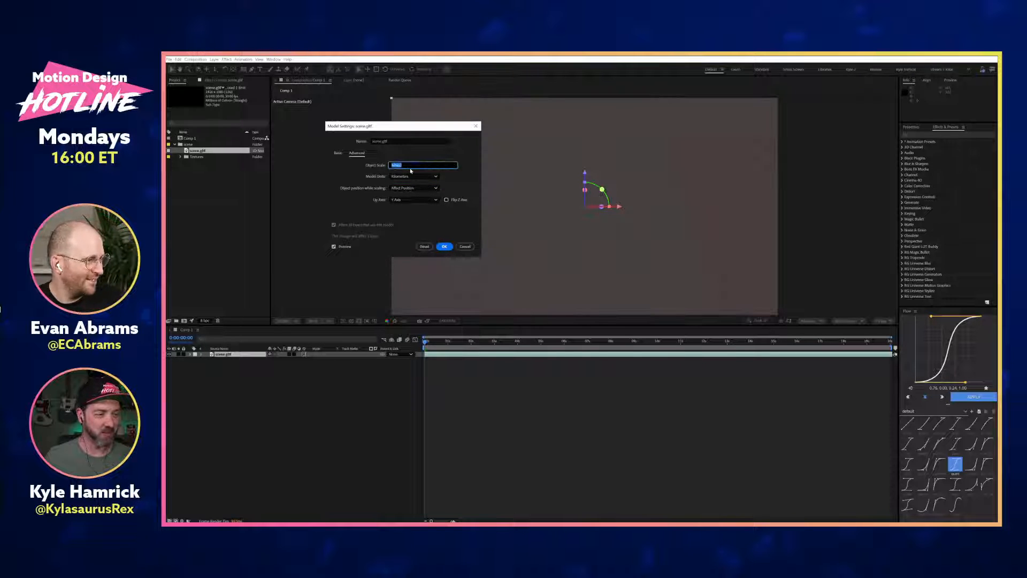
text(10)
key(Return)
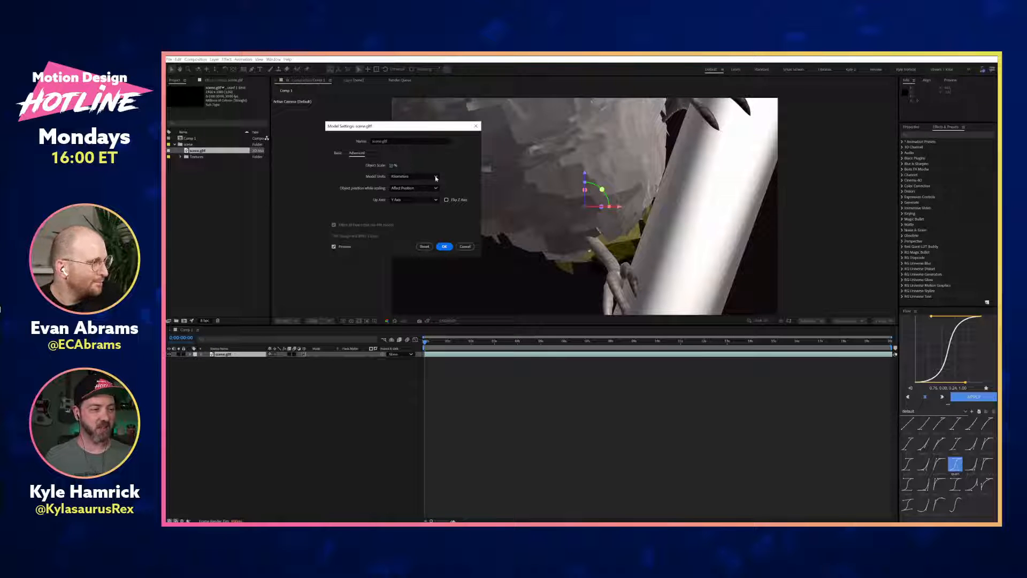
click(417, 176)
click(417, 202)
click(340, 153)
click(362, 177)
Step: Try an object scale of 500%, then set it to 1000% and accept the model settings
click(368, 166)
text(500)
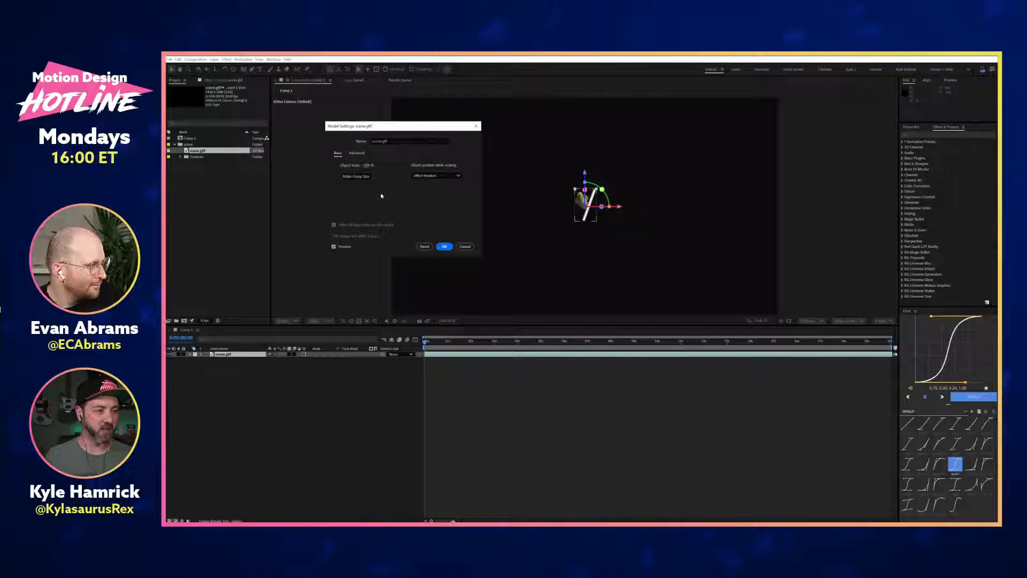
key(Return)
click(369, 166)
text(1000)
key(Return)
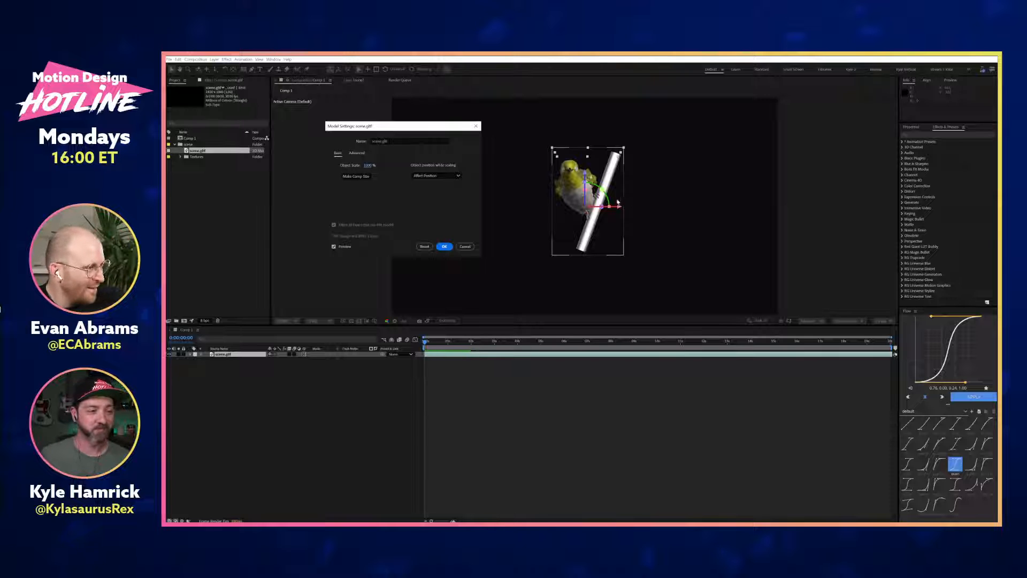
click(443, 246)
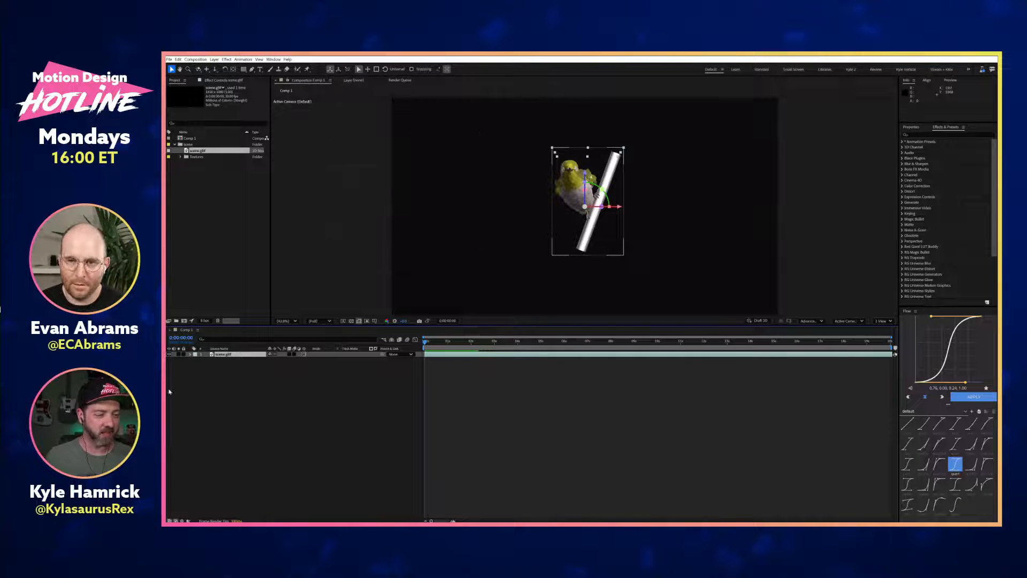
Step: Reveal the scene.gltf layer's properties and look through the animations offered in its Animation Options
click(190, 354)
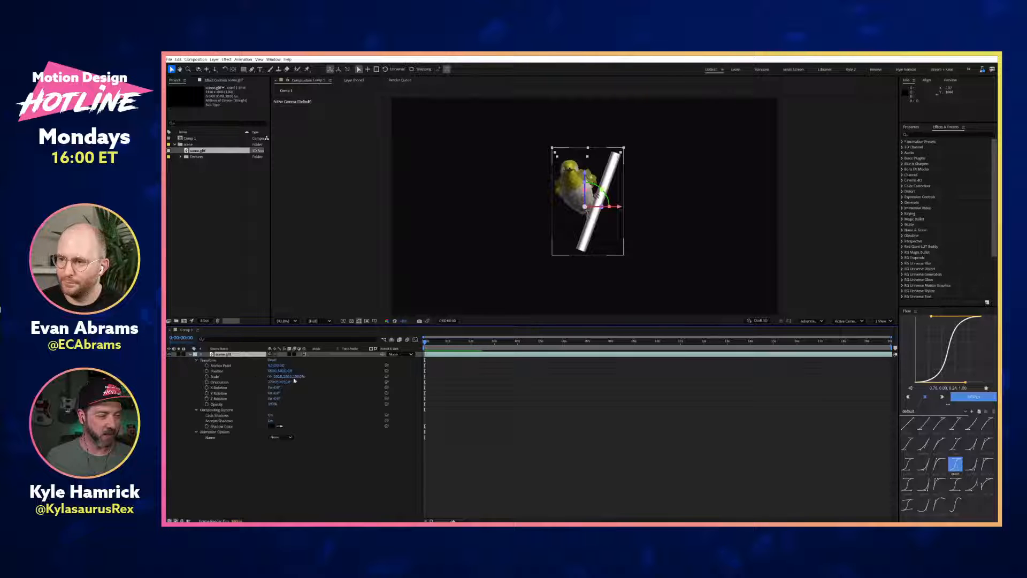
click(291, 438)
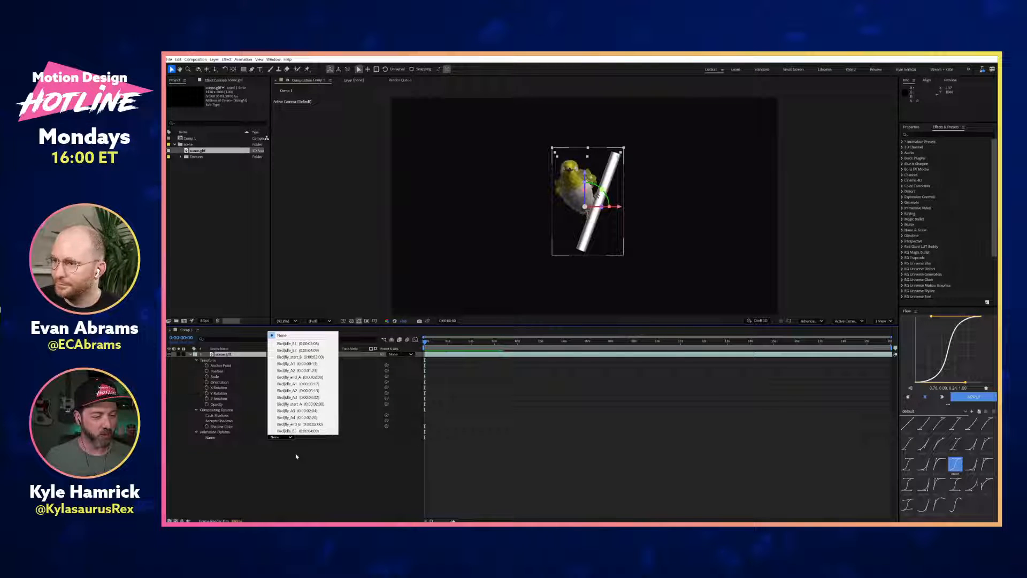
click(297, 456)
Step: Rotate the bird model around its vertical axis in the viewer, trying a side profile before settling on a three-quarter front view
click(592, 209)
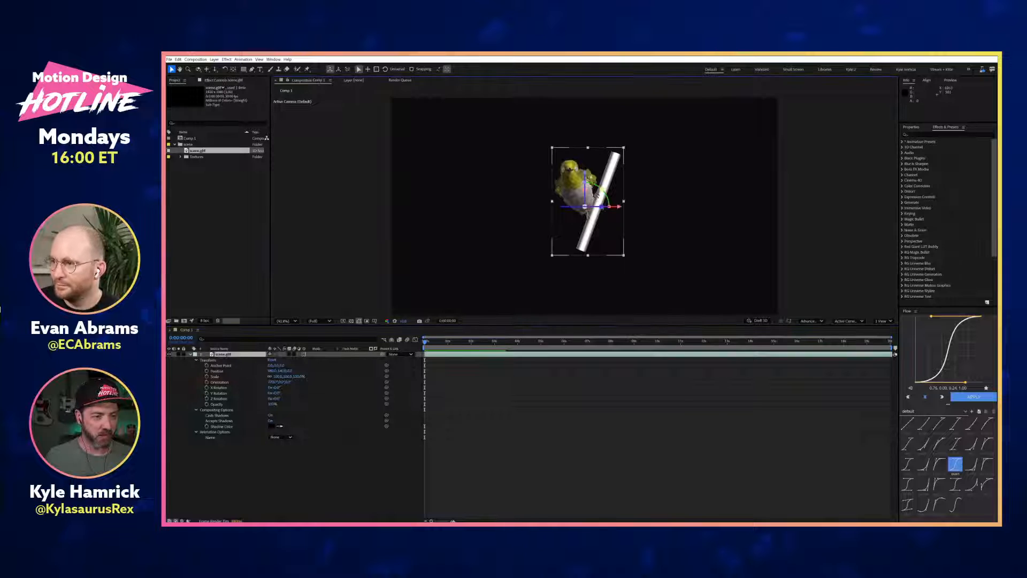
mouse_move(602, 207)
mouse_down()
mouse_move(589, 206)
mouse_move(611, 201)
mouse_up()
scroll(611, 201, up, 1)
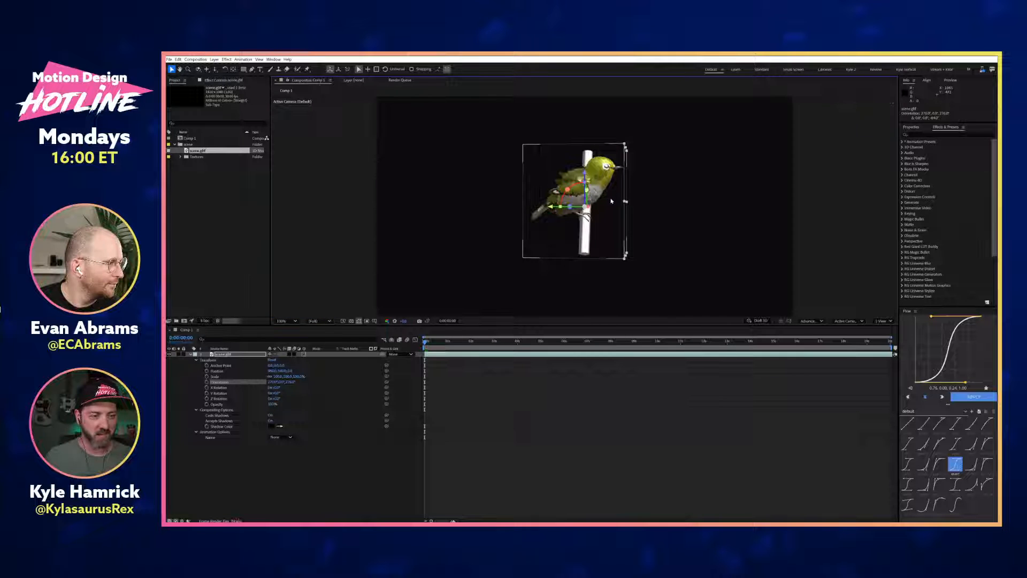
scroll(611, 201, up, 2)
scroll(613, 210, down, 2)
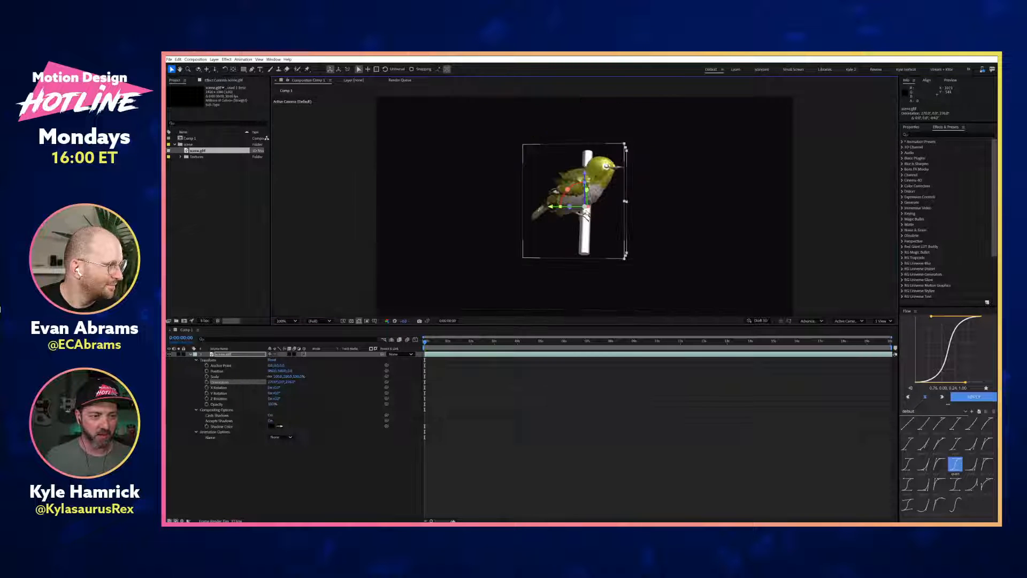
drag(571, 207, 550, 214)
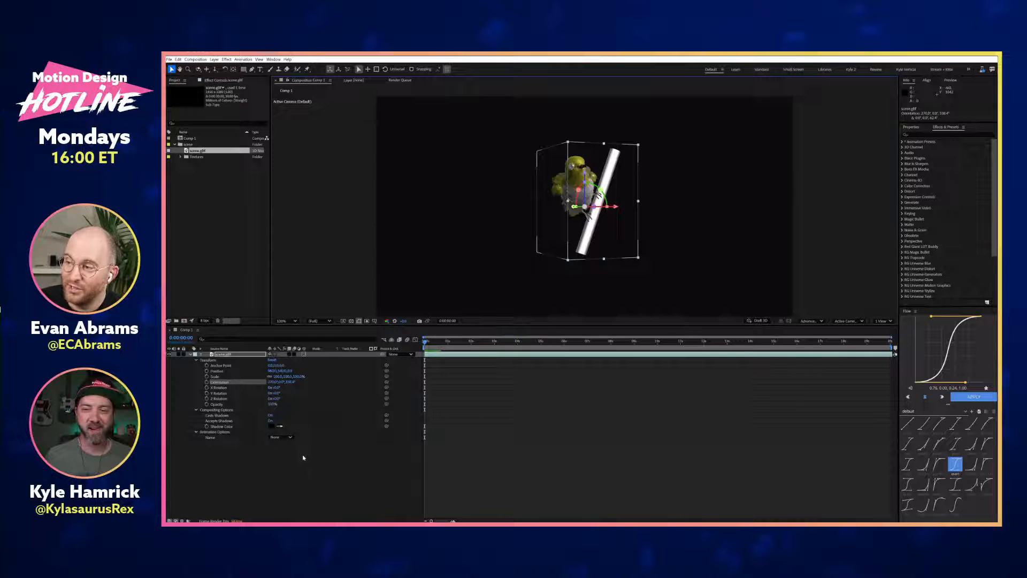
mouse_move(598, 196)
mouse_down()
mouse_move(597, 212)
mouse_move(583, 213)
mouse_move(599, 206)
mouse_up()
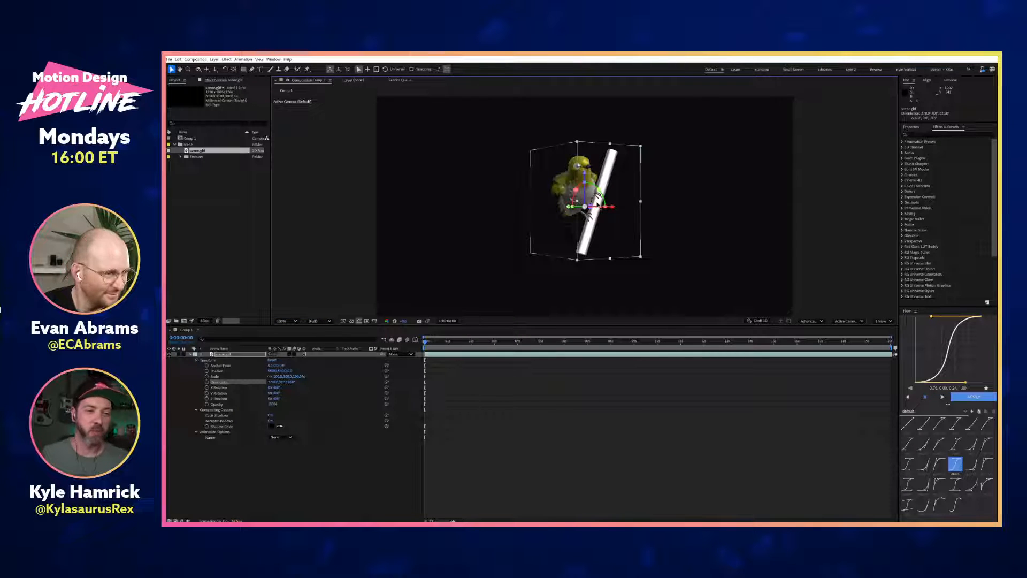
Step: Set the layer's animation to Bird|idle_B1, turn on Draft 3D, and scrub the start of the timeline
click(280, 437)
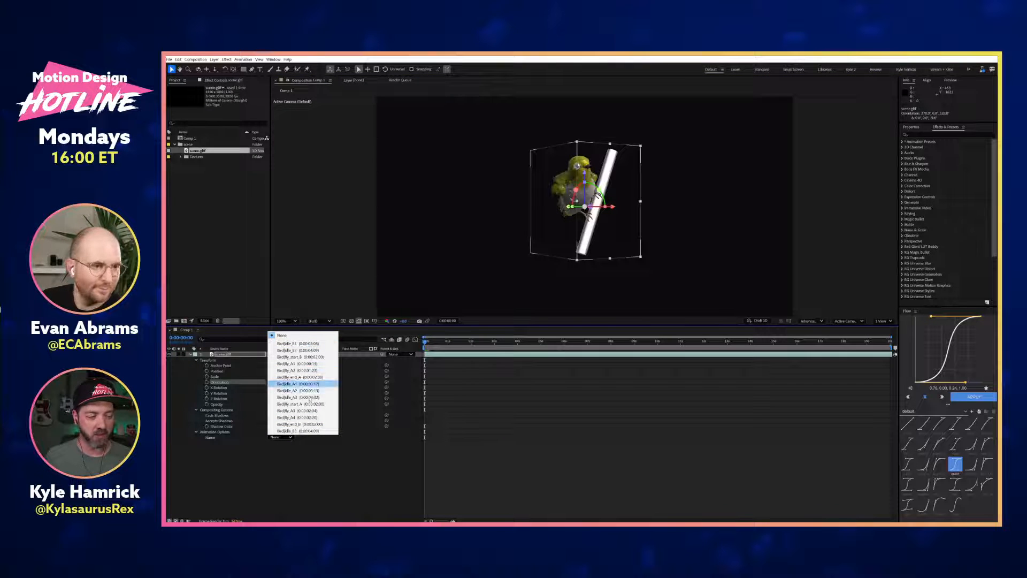
click(320, 344)
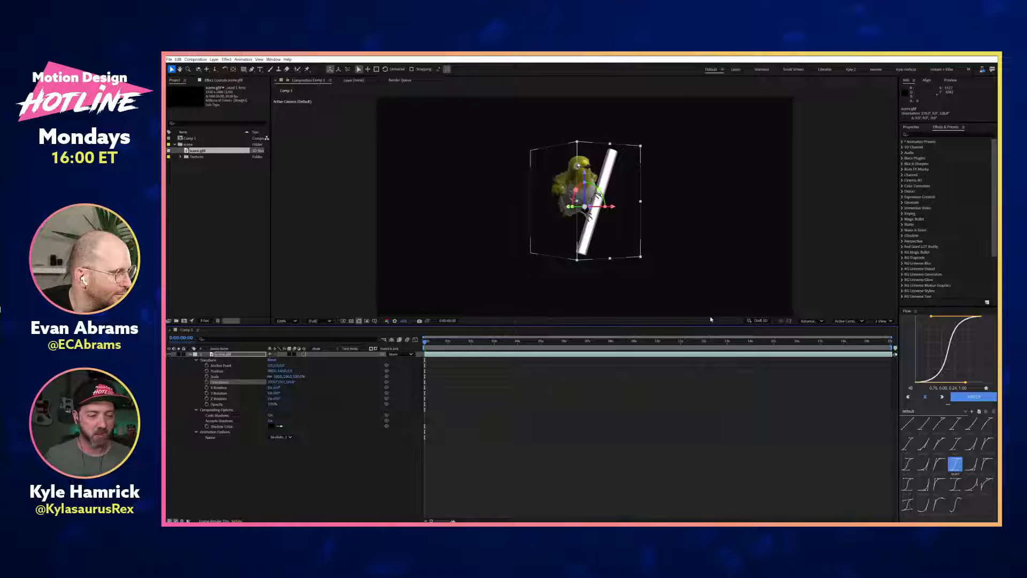
click(759, 322)
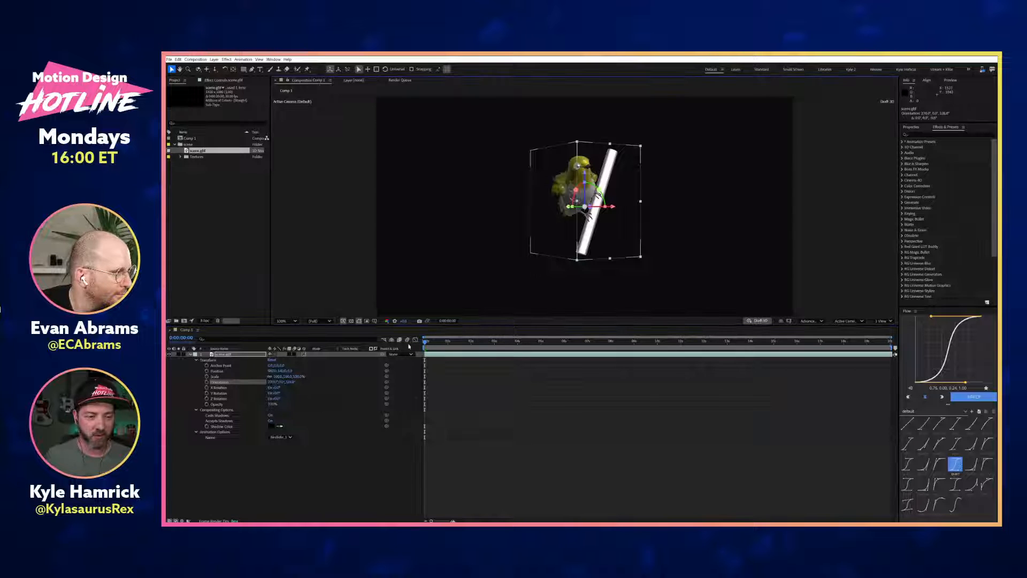
mouse_move(425, 342)
mouse_down()
mouse_move(485, 343)
mouse_move(426, 347)
mouse_up()
Step: Switch the layer's animation to Bird|idle_B2 and widen the timeline's switches column to fit the full animation name
click(282, 436)
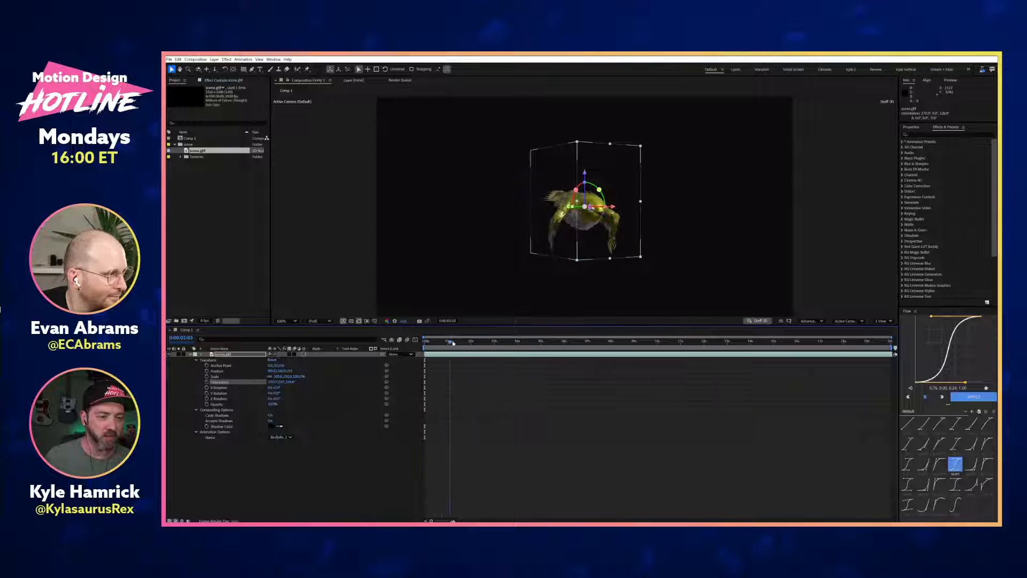
click(290, 438)
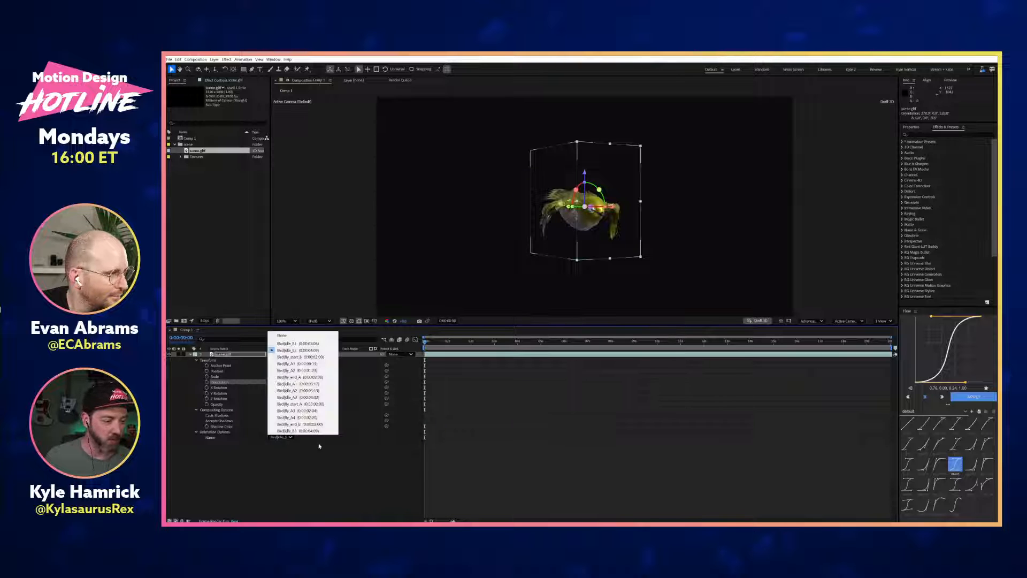
click(312, 364)
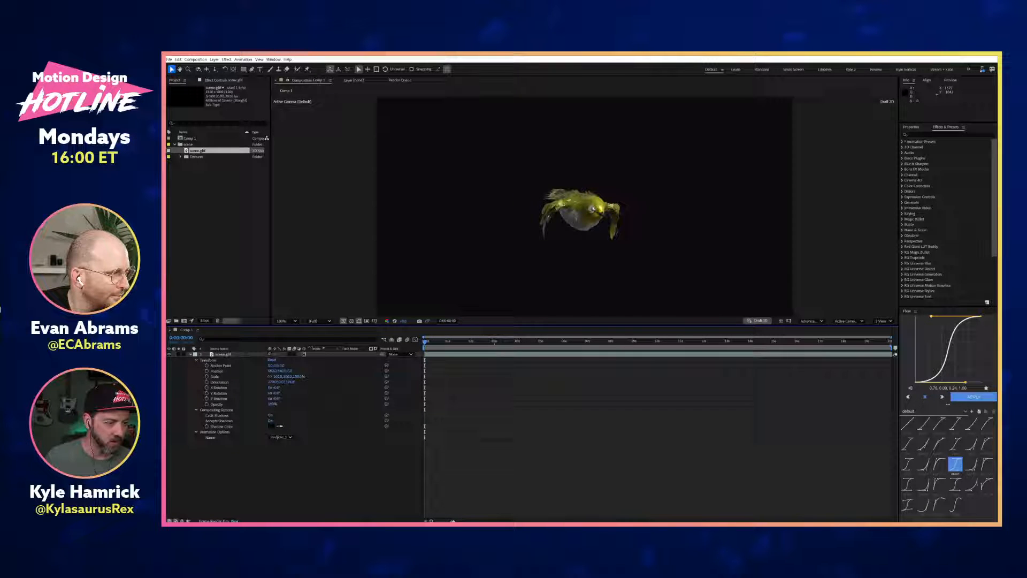
drag(311, 349, 356, 349)
Step: Try the Bird|fly_start_B animation on the layer, scrub through it, and switch to Bird|fly_A1
click(317, 439)
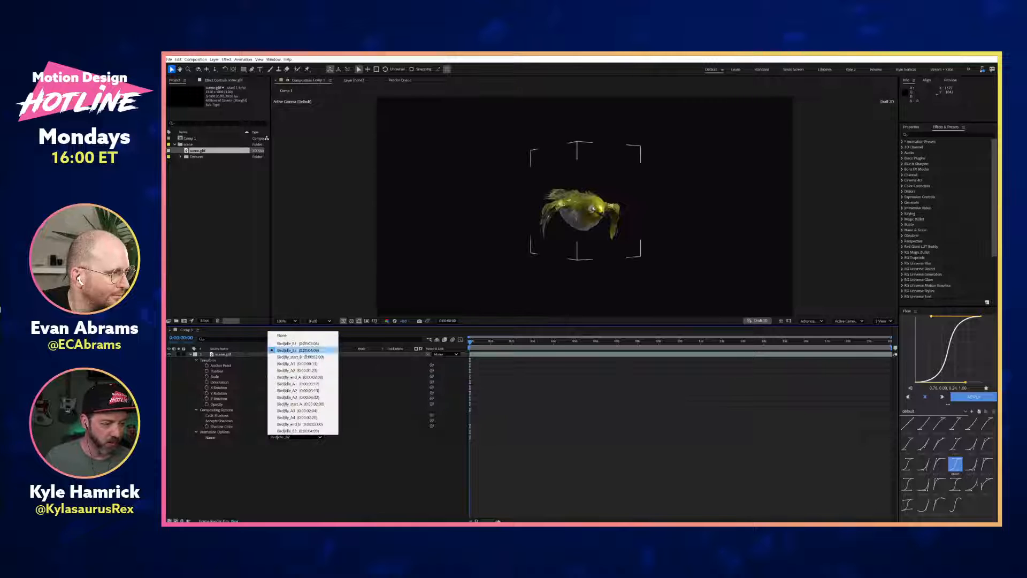
click(304, 358)
mouse_move(471, 341)
mouse_down()
mouse_move(515, 342)
mouse_move(471, 343)
mouse_up()
click(318, 437)
click(301, 365)
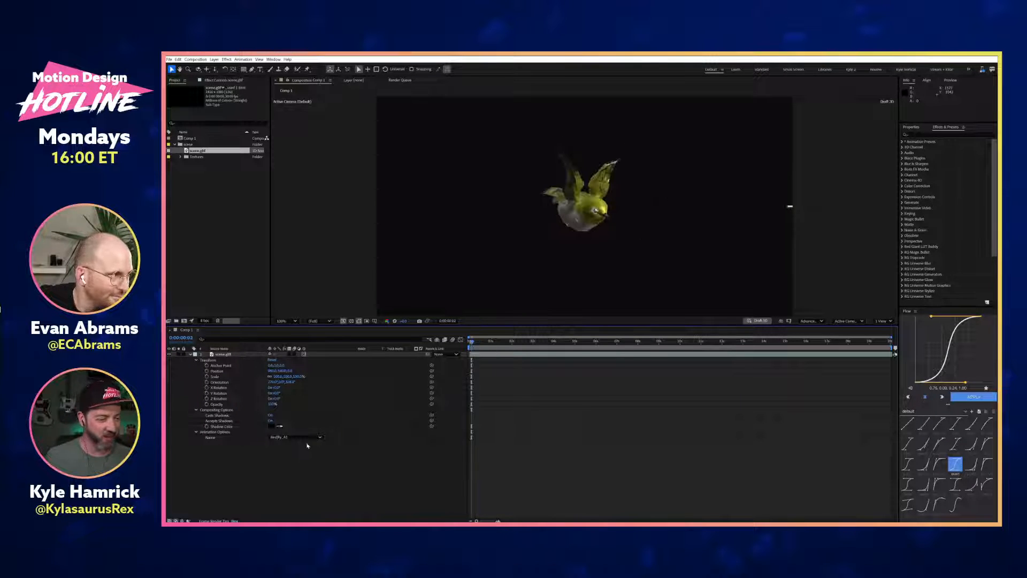
Step: Scrub through the Bird|fly_A2 animation, then switch to Bird|fly_end_A and play it from the first frame
click(308, 437)
click(306, 370)
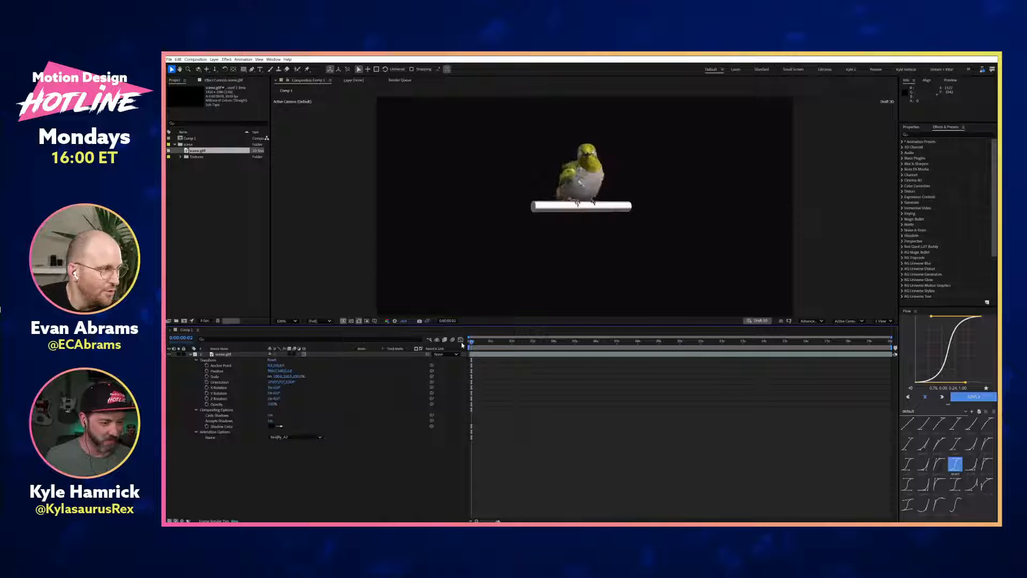
click(475, 343)
mouse_move(494, 343)
mouse_down()
mouse_move(513, 342)
mouse_move(475, 341)
mouse_up()
click(308, 438)
click(300, 379)
click(470, 342)
key(space)
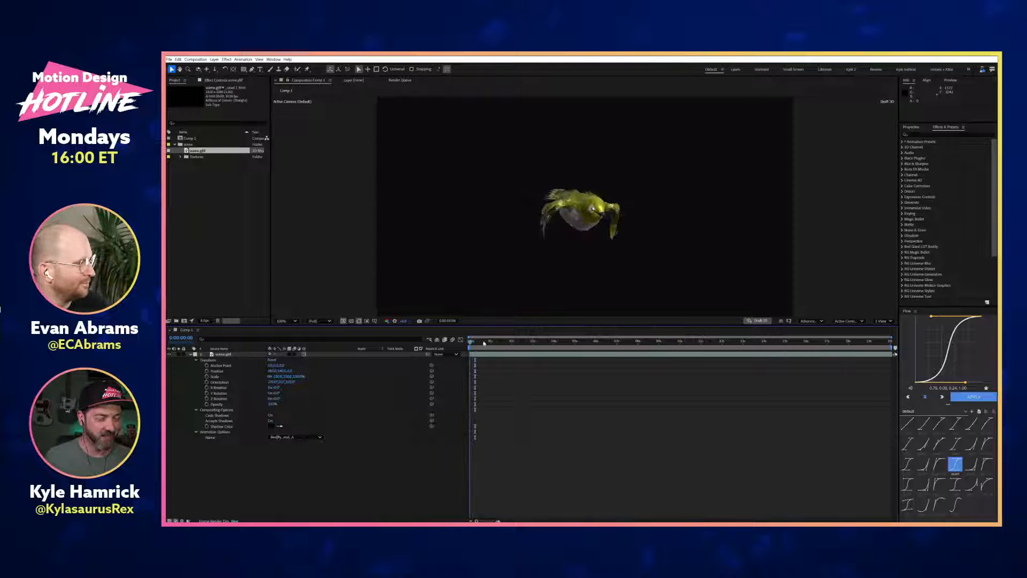
Step: Try the Bird|idle_A1 animation on the bird model and scrub through its first two seconds
click(311, 438)
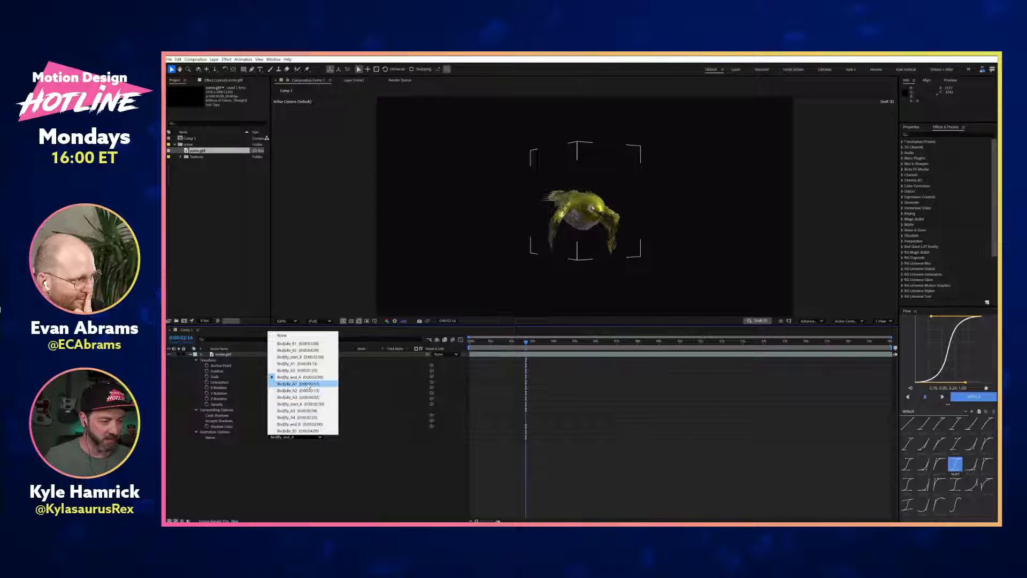
click(303, 384)
drag(484, 344, 512, 344)
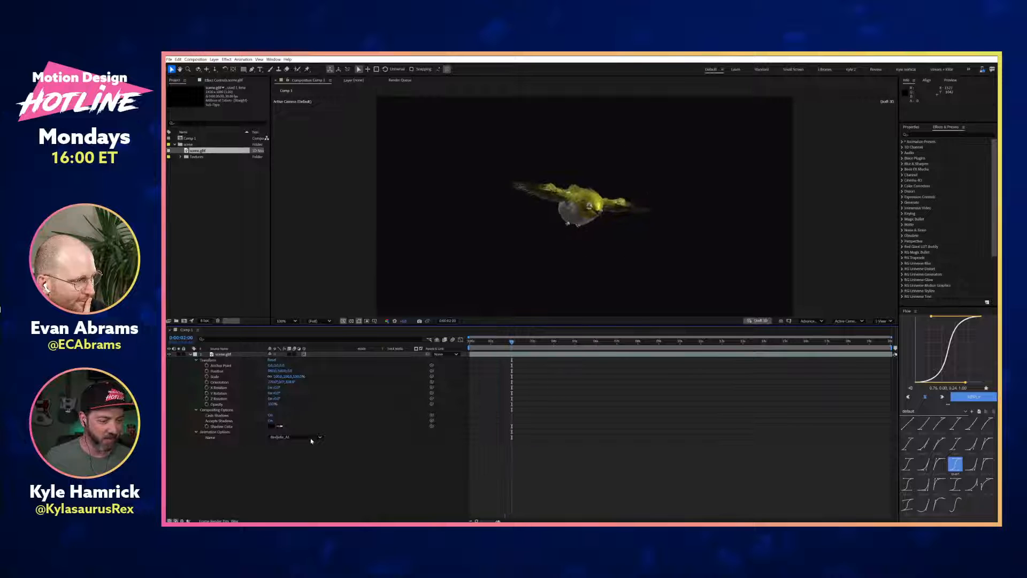
Step: Switch the bird model's animation to Bird|fly_start_A and play it back twice
click(311, 438)
click(300, 402)
key(space)
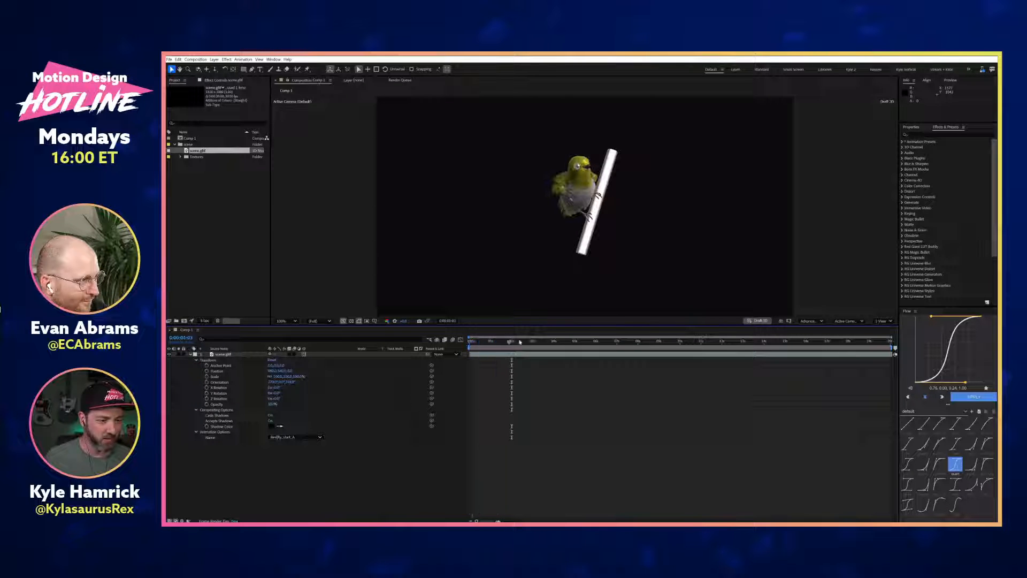
key(space)
click(316, 438)
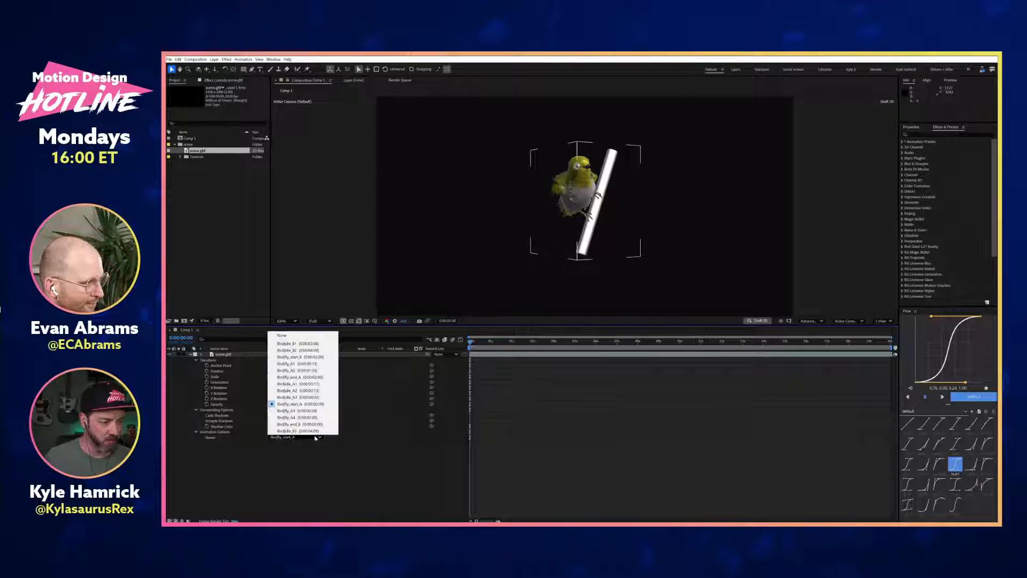
click(299, 404)
key(space)
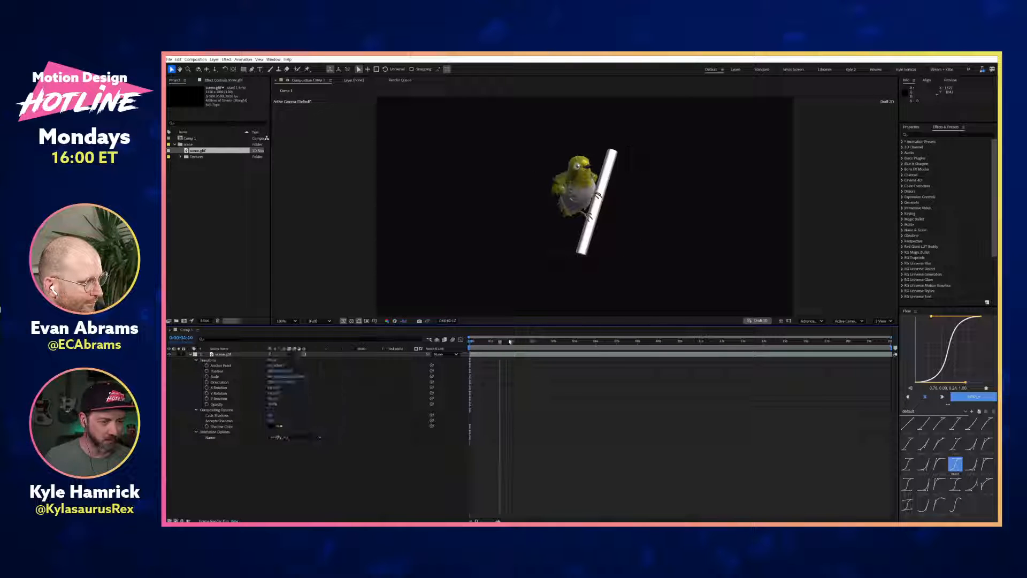
key(space)
Step: Preview the Bird|fly_A1 animation on the bird again, followed by Bird|fly_end_B, scrubbing through each
click(320, 437)
click(299, 364)
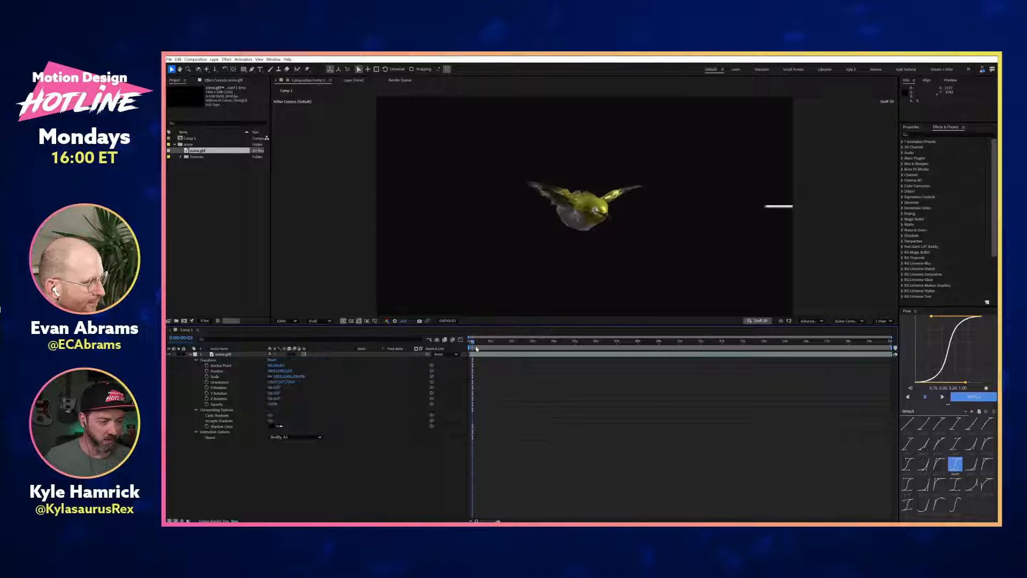
drag(489, 344, 480, 344)
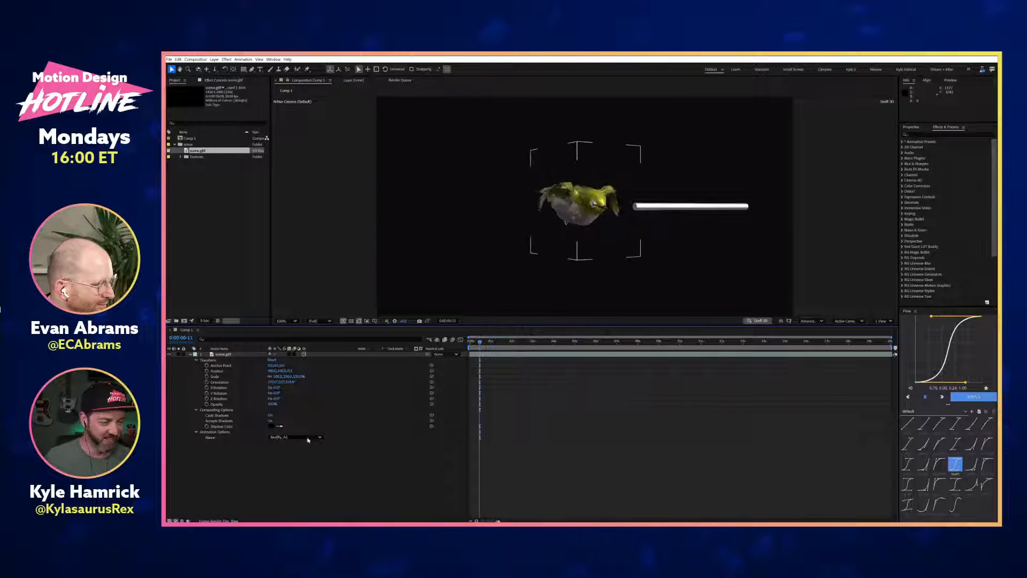
click(303, 438)
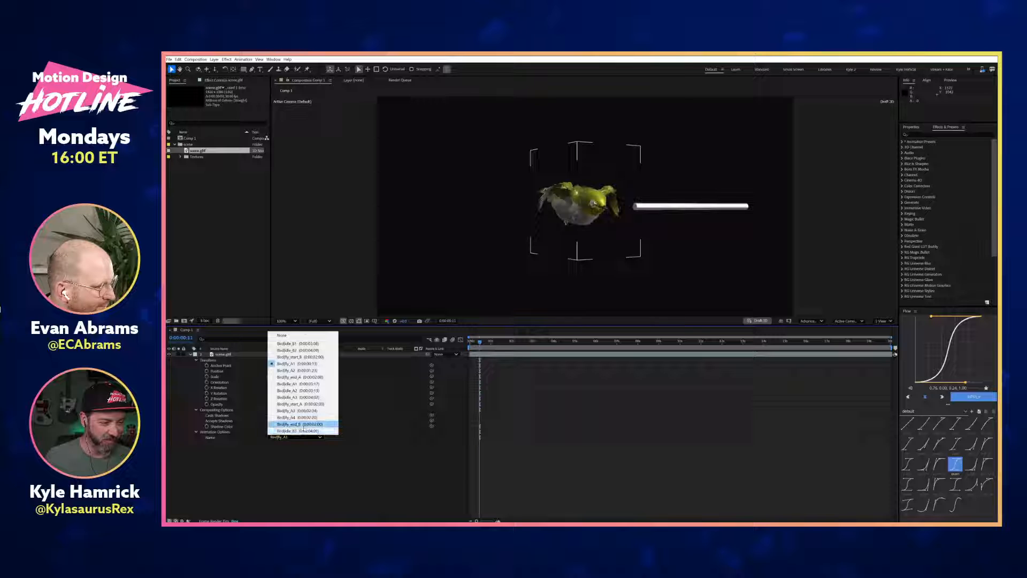
click(303, 426)
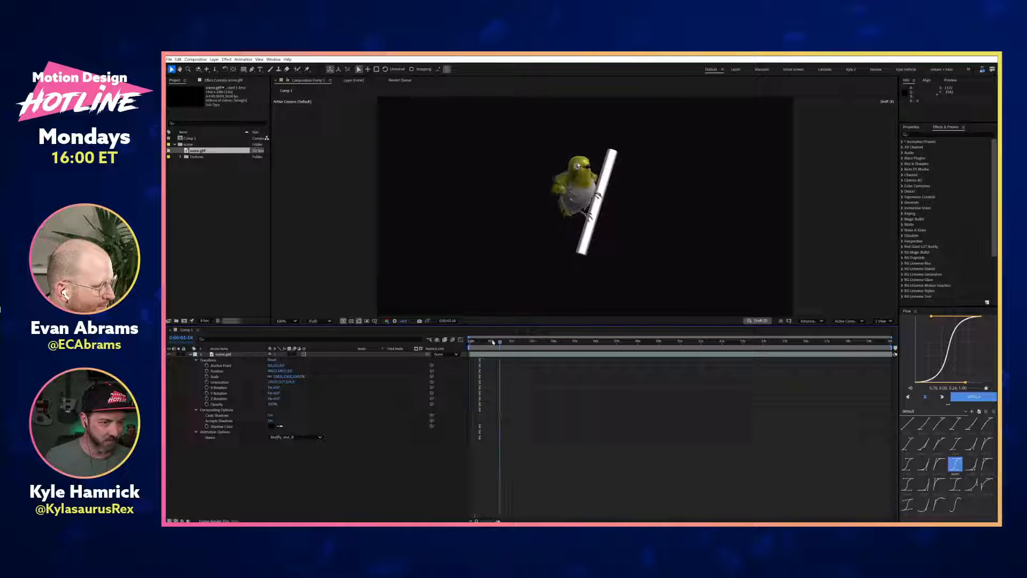
drag(498, 343, 423, 348)
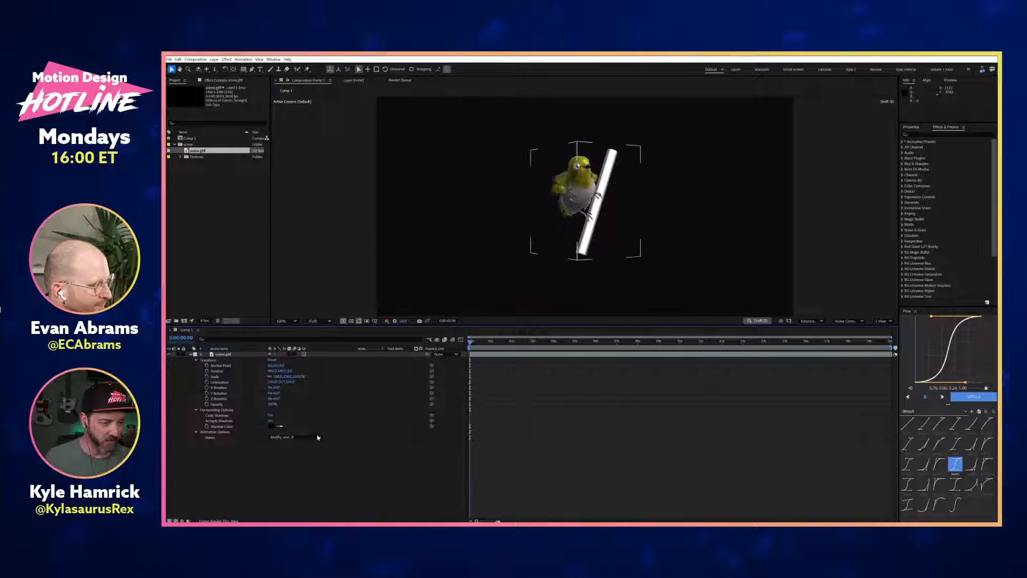
Step: Try the Bird|fly_A4 animation, then set the layer's animation to Bird|idle_B2
click(296, 437)
click(291, 416)
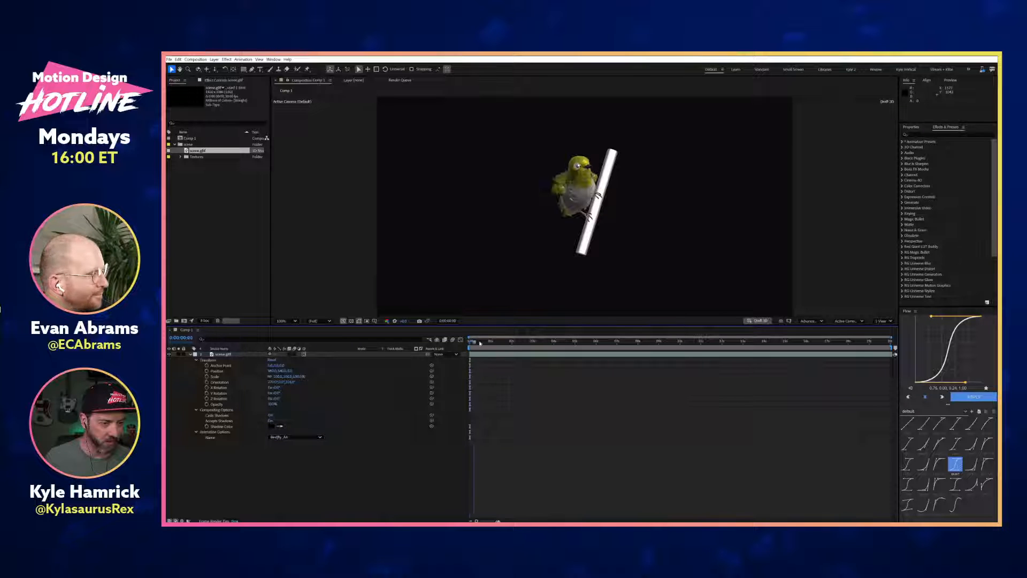
click(320, 438)
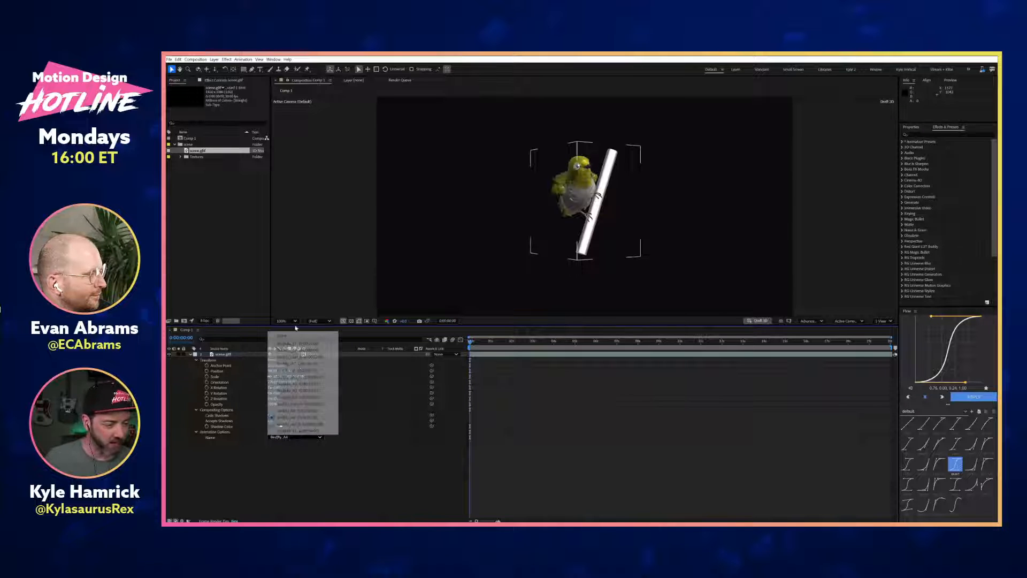
click(299, 349)
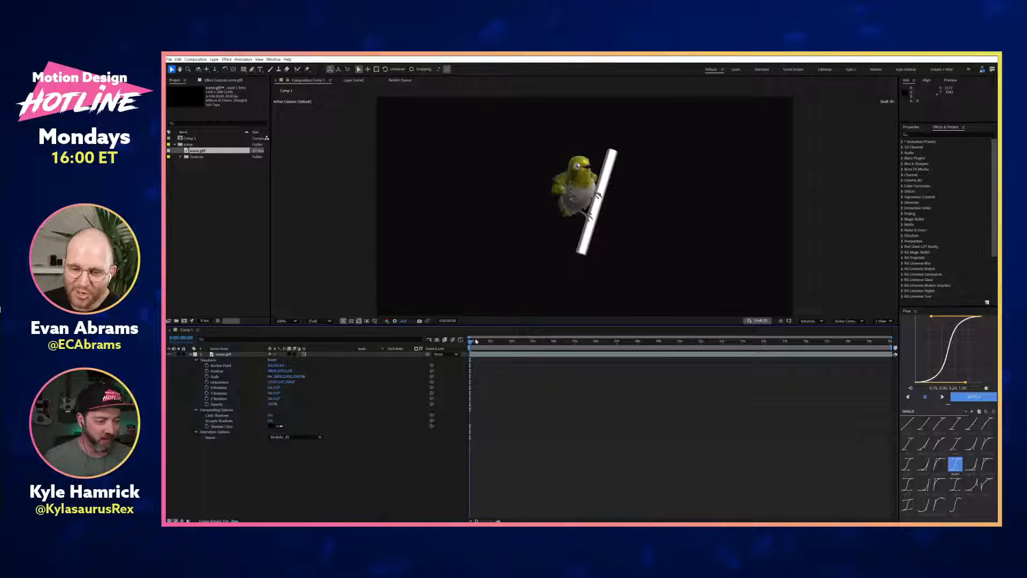
Step: Play back the bird's current idle animation, then try Bird|fly_start_B and Bird|idle_B2, scrubbing back to the comp's start
key(space)
drag(508, 343, 486, 342)
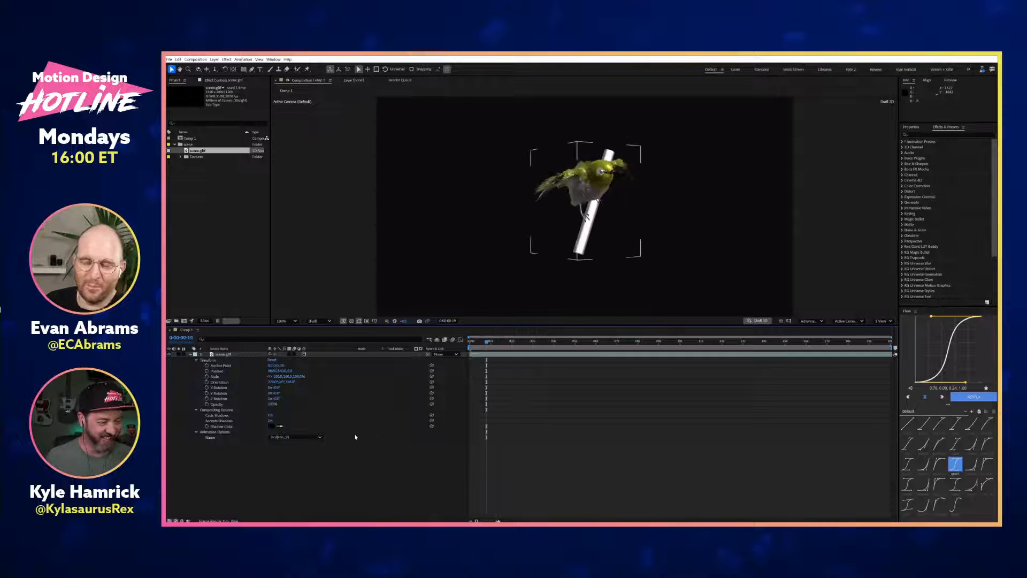
click(317, 437)
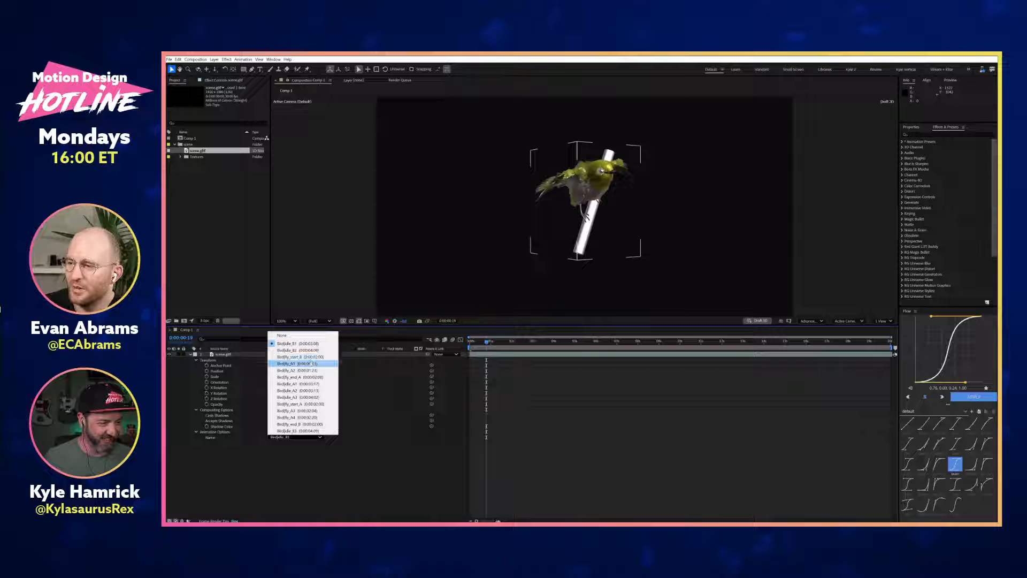
click(308, 357)
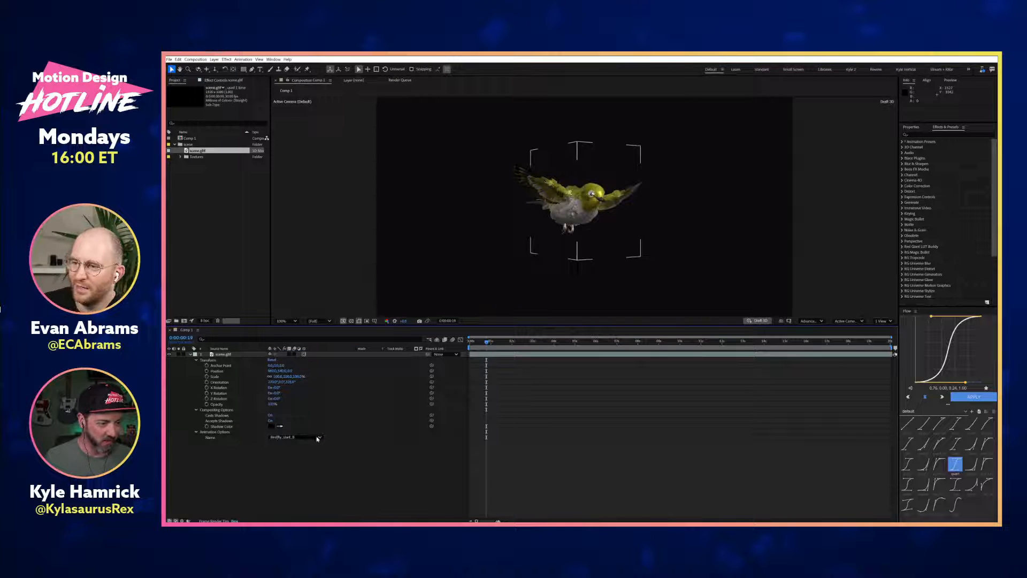
click(319, 437)
click(300, 350)
drag(484, 343, 470, 343)
Step: Compare Bird|fly_start_B with Bird|idle_B2 on the bird model, scrubbing through the opening seconds of each
click(300, 437)
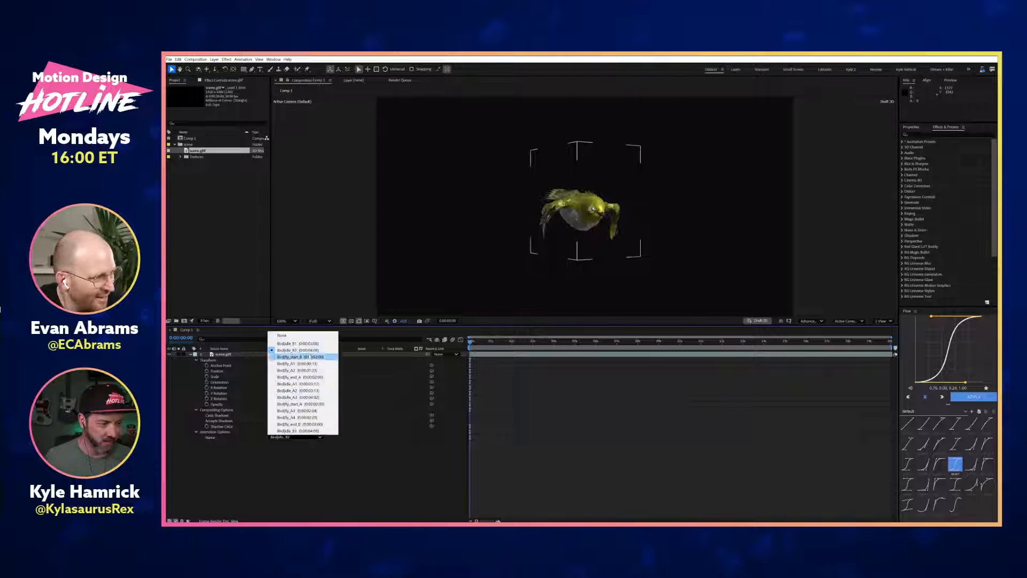
click(308, 357)
drag(477, 343, 501, 343)
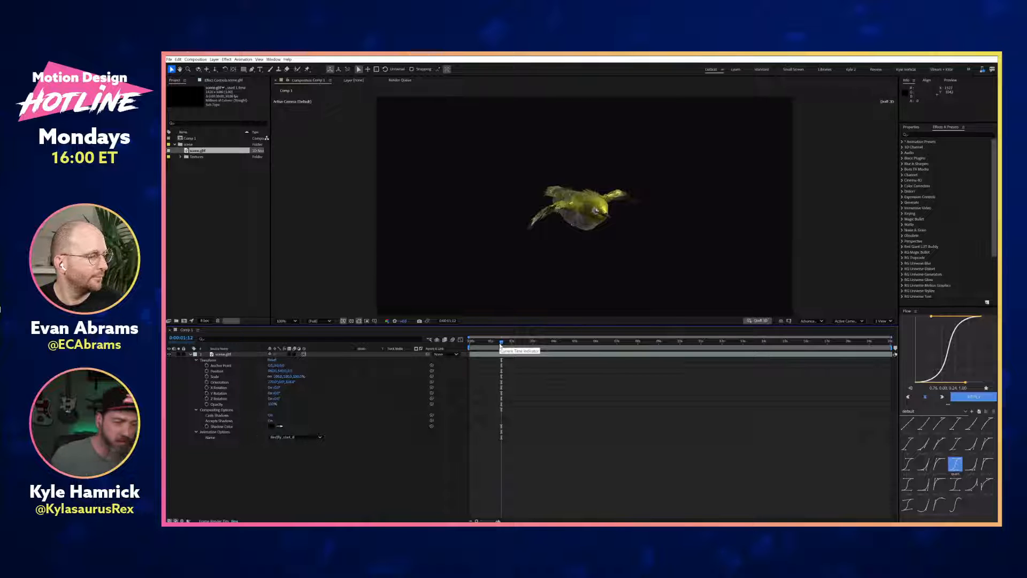
click(320, 437)
click(295, 349)
drag(482, 340, 472, 343)
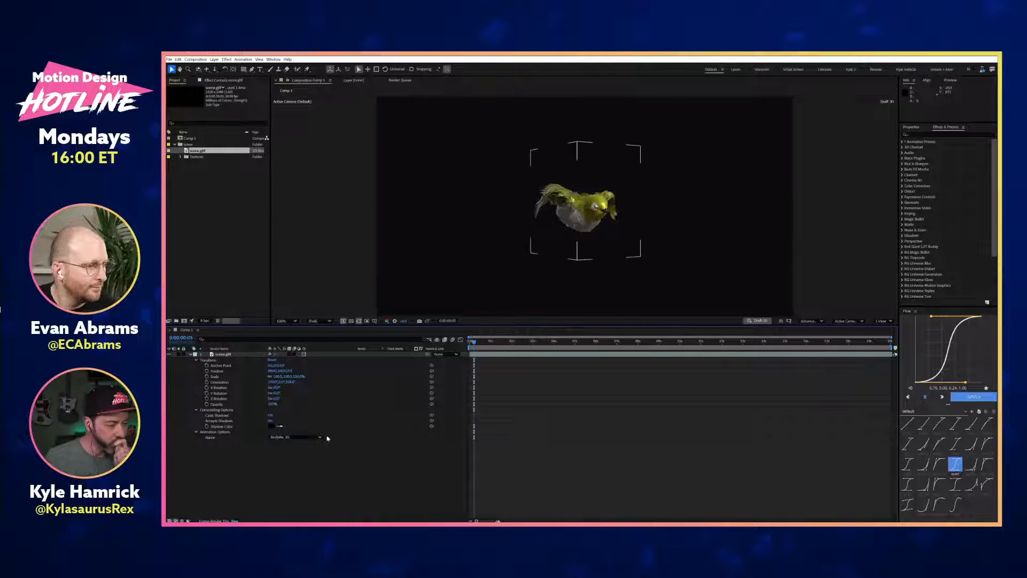
Step: Try the Bird|fly_A1 and Bird|fly_A2 animations on the bird, scrubbing through each
click(321, 437)
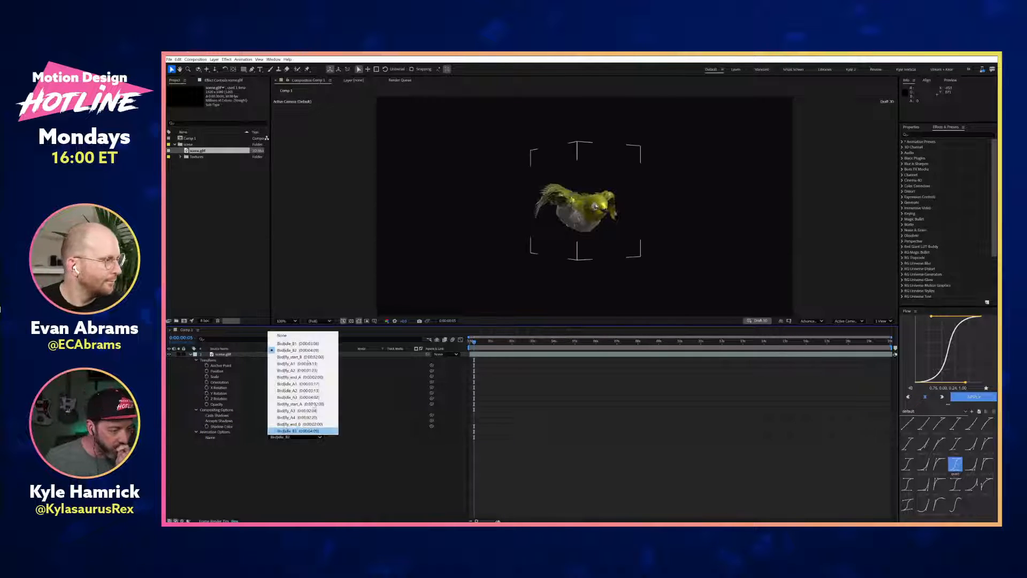
click(308, 364)
drag(466, 345, 495, 339)
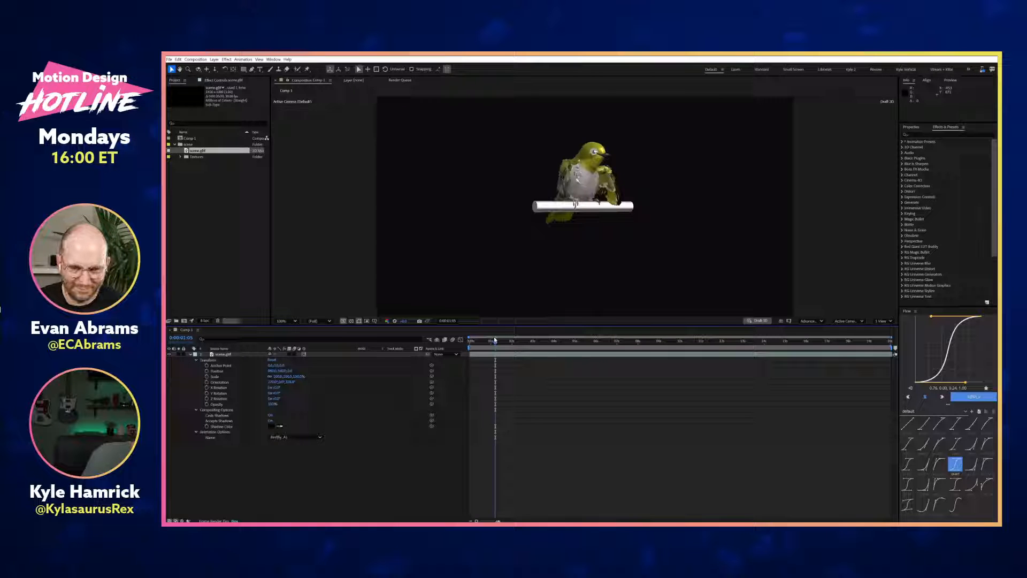
click(296, 437)
click(312, 371)
mouse_move(496, 342)
mouse_down()
mouse_move(476, 342)
mouse_move(517, 342)
mouse_move(479, 342)
mouse_up()
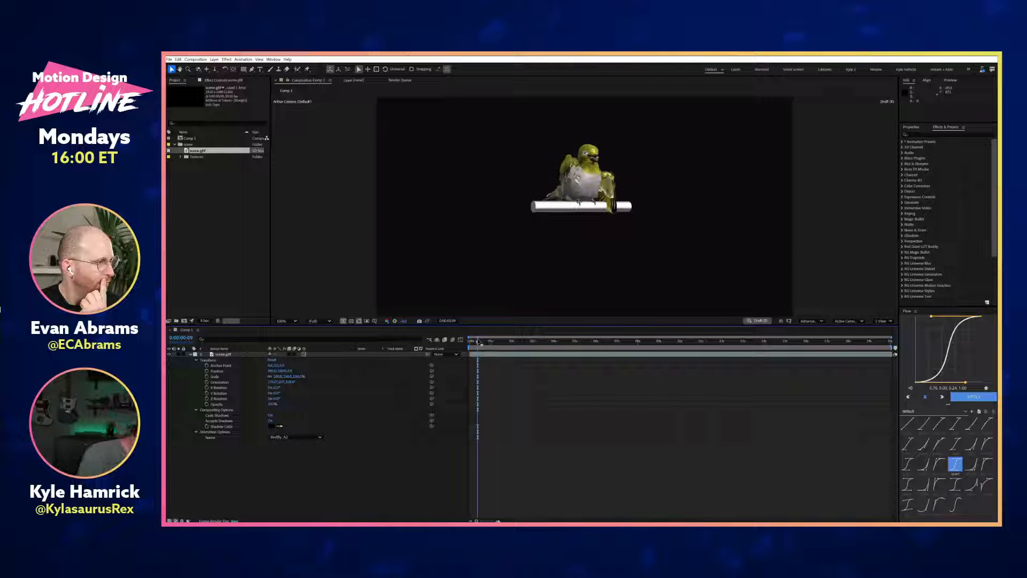
Step: Try the Bird|fly_end_A animation, scrub through its first two seconds, and return to the comp's start
click(320, 437)
click(302, 378)
drag(477, 343, 522, 343)
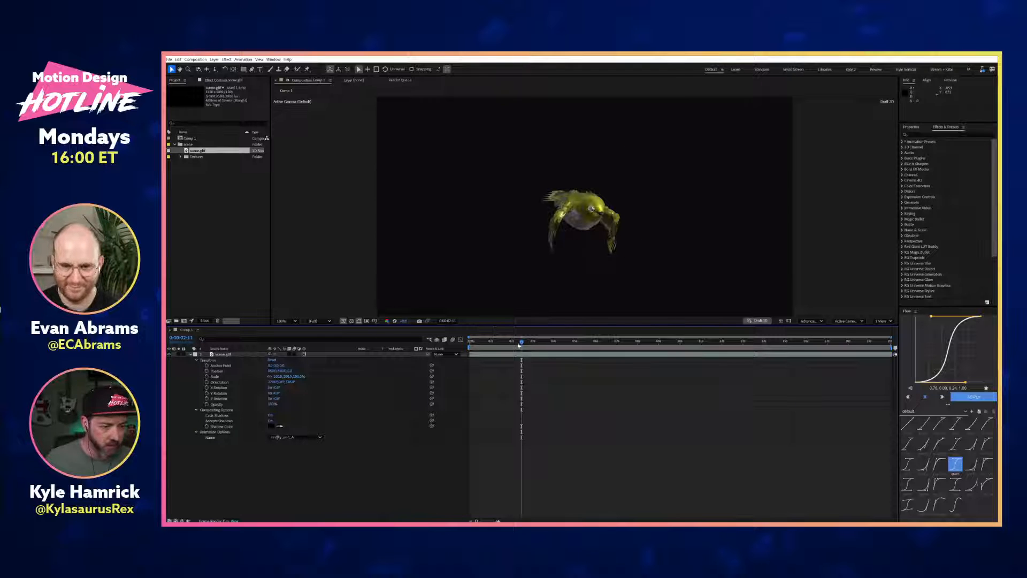
key(Home)
Step: Set the bird layer's animation to Bird|fly_A2 and play it through to 0:00:01:23
click(320, 437)
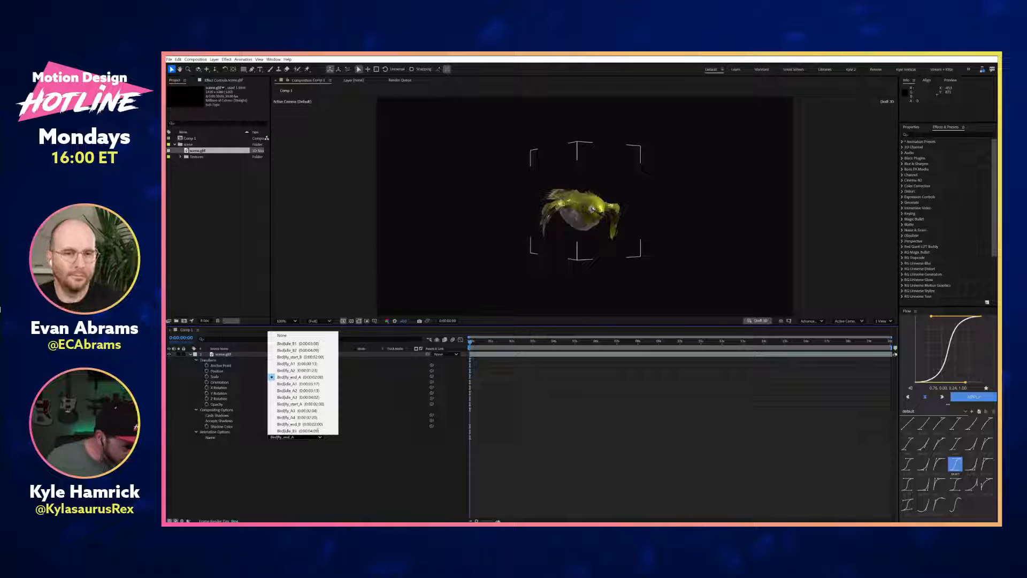
click(305, 370)
drag(470, 341, 502, 341)
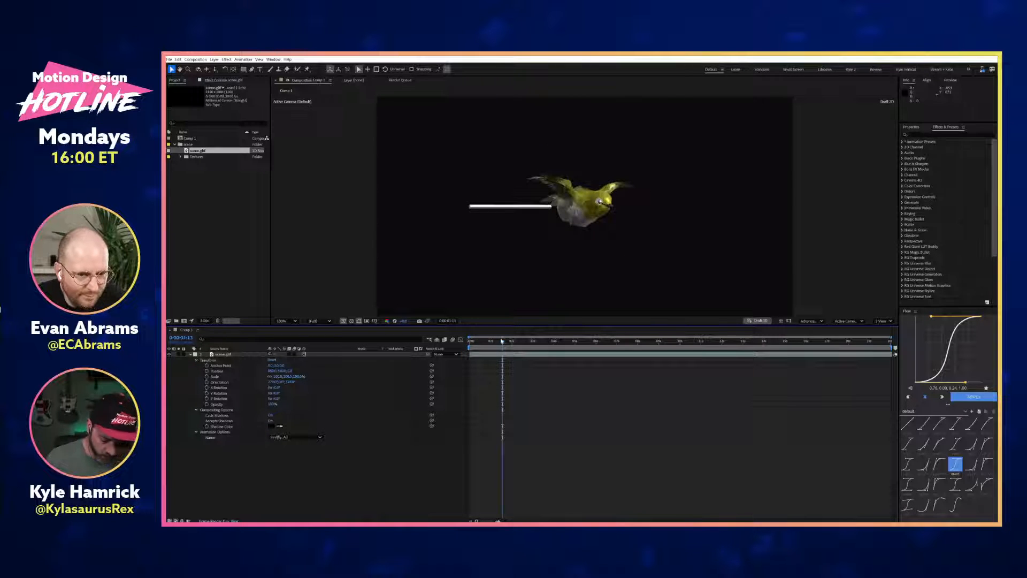
key(space)
click(507, 355)
key(ctrl+shift+d)
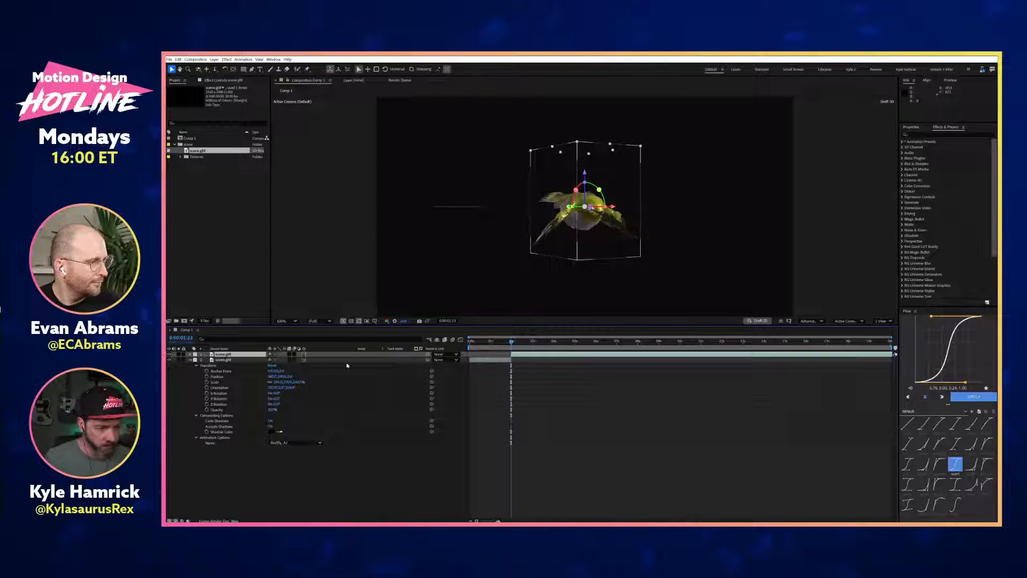
key(ctrl+z)
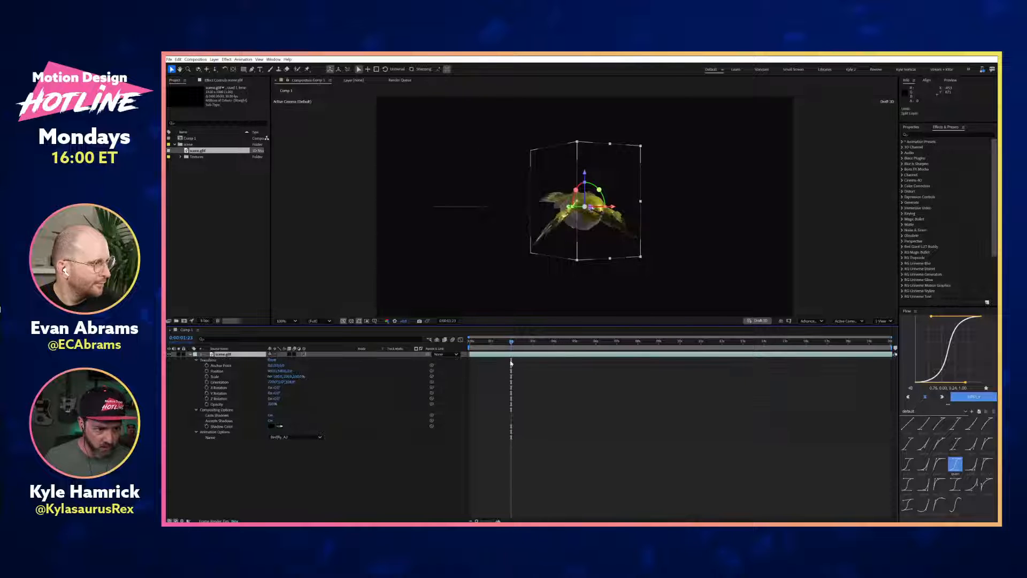
Step: Duplicate the bird layer, then trim the lower copy to end and the upper copy to start at 0:00:01:23
key(ctrl+d)
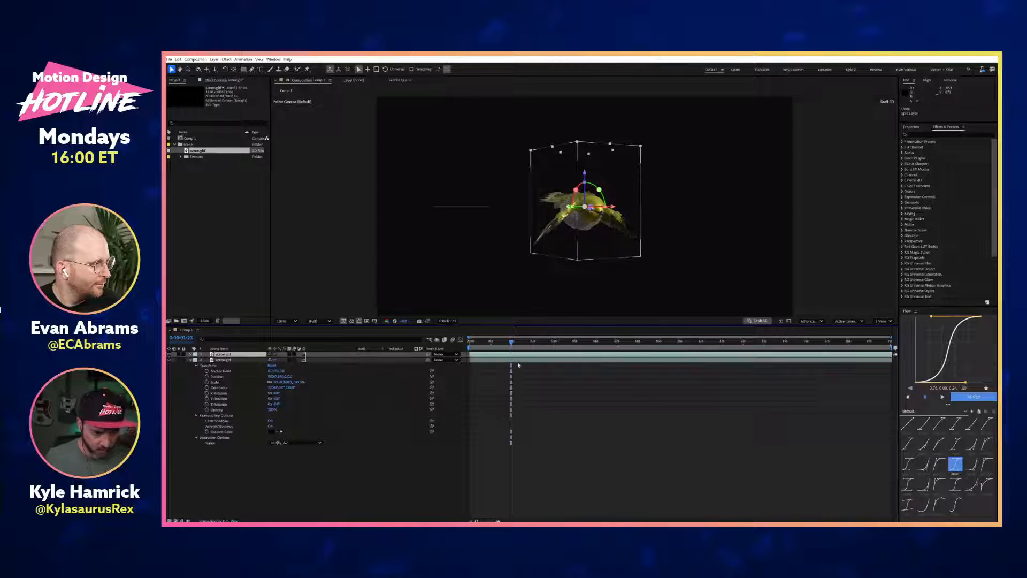
click(515, 362)
key(alt+bracketright)
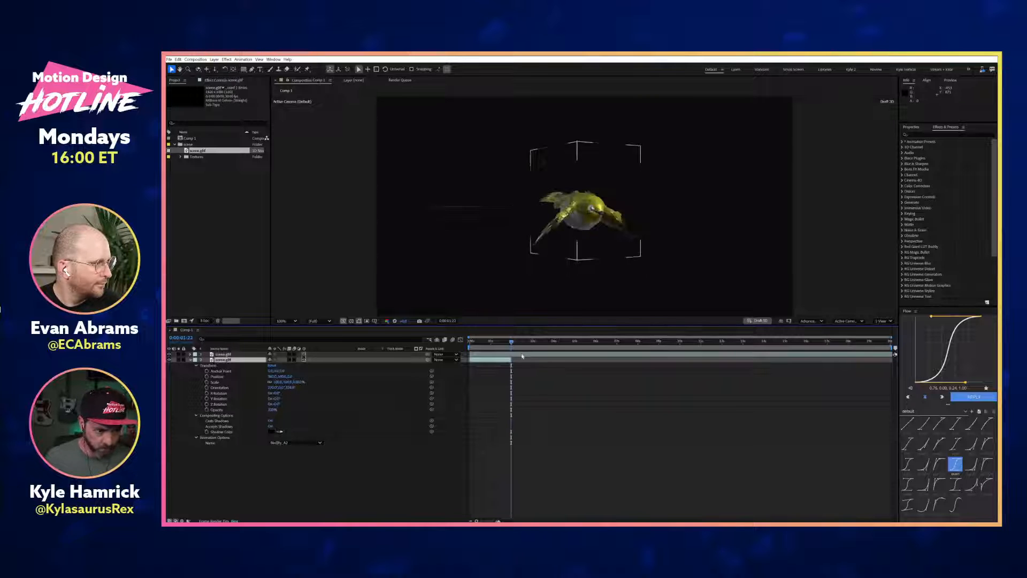
click(541, 356)
key(alt+bracketleft)
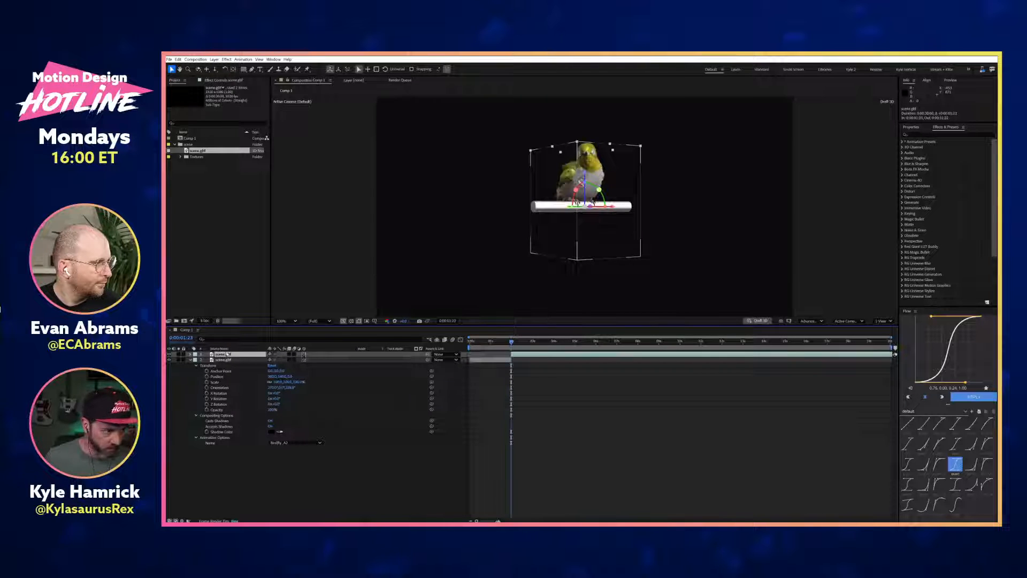
Step: Collapse the lower bird layer, expand the upper one, and rename the lower layer "fly start (a2)"
click(190, 360)
click(191, 355)
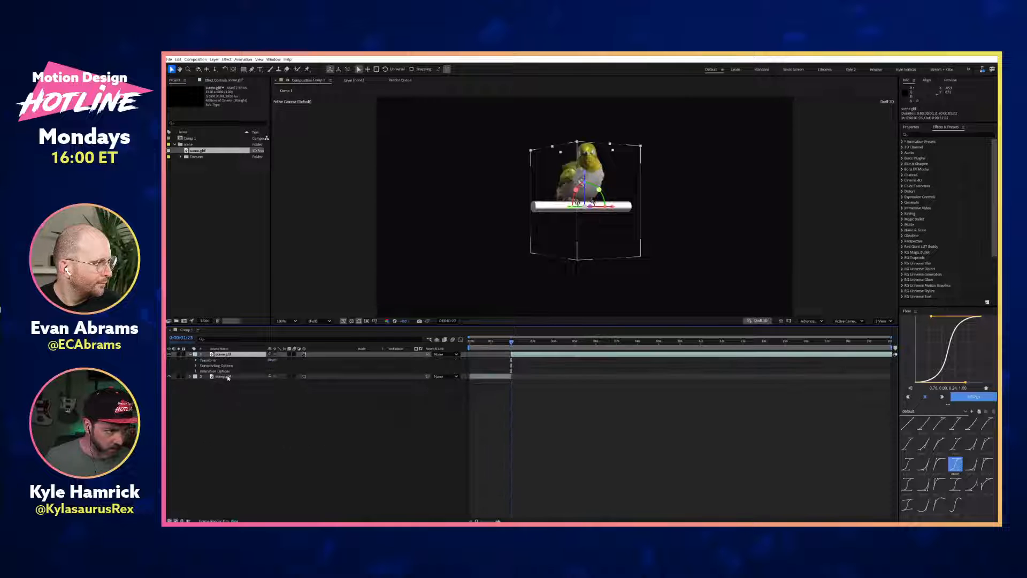
click(230, 376)
key(Return)
text(Bird)
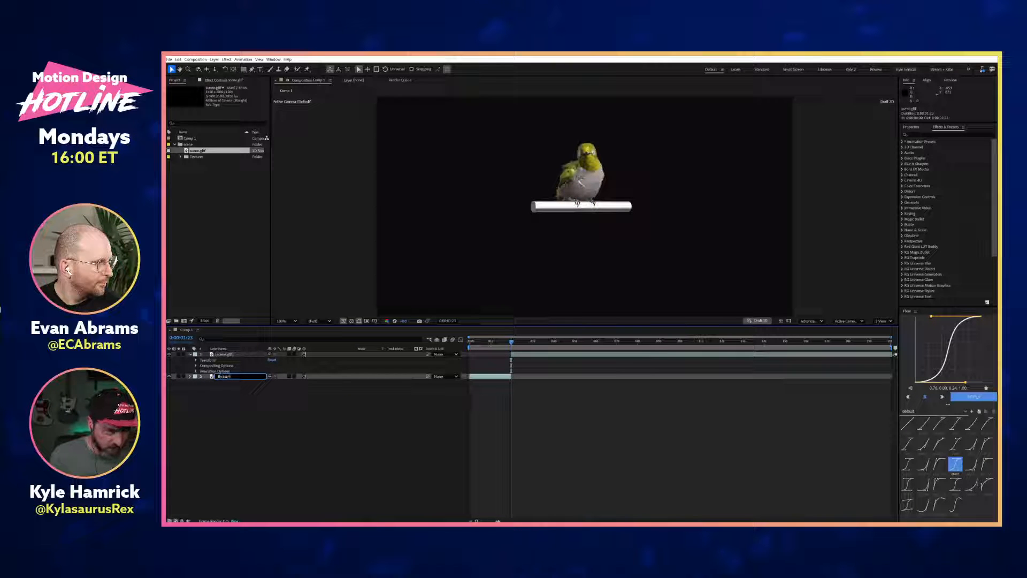
key(Return)
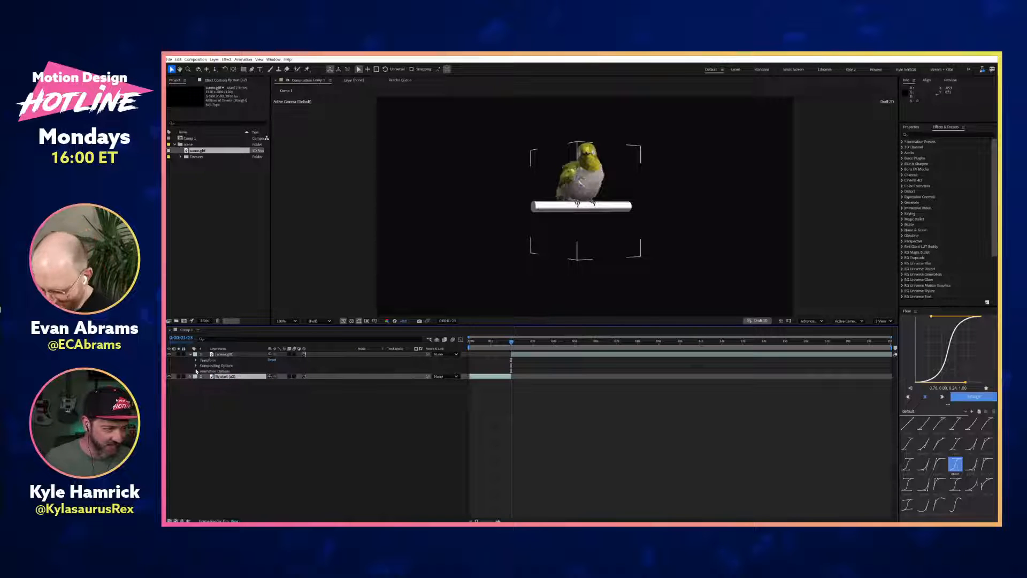
Step: Set the upper bird layer's animation to Bird|fly_start_B
click(195, 371)
click(319, 376)
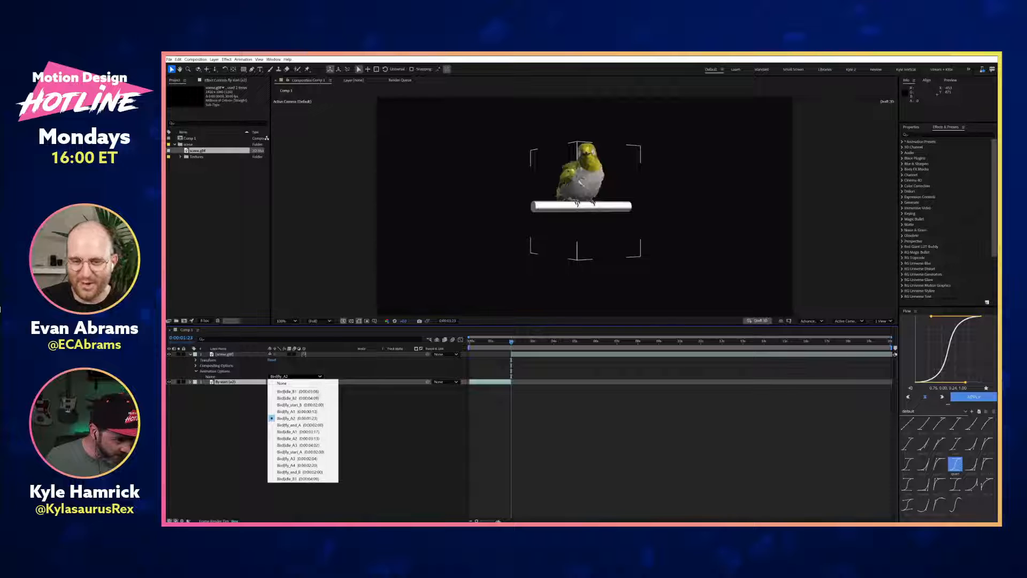
click(327, 405)
click(487, 373)
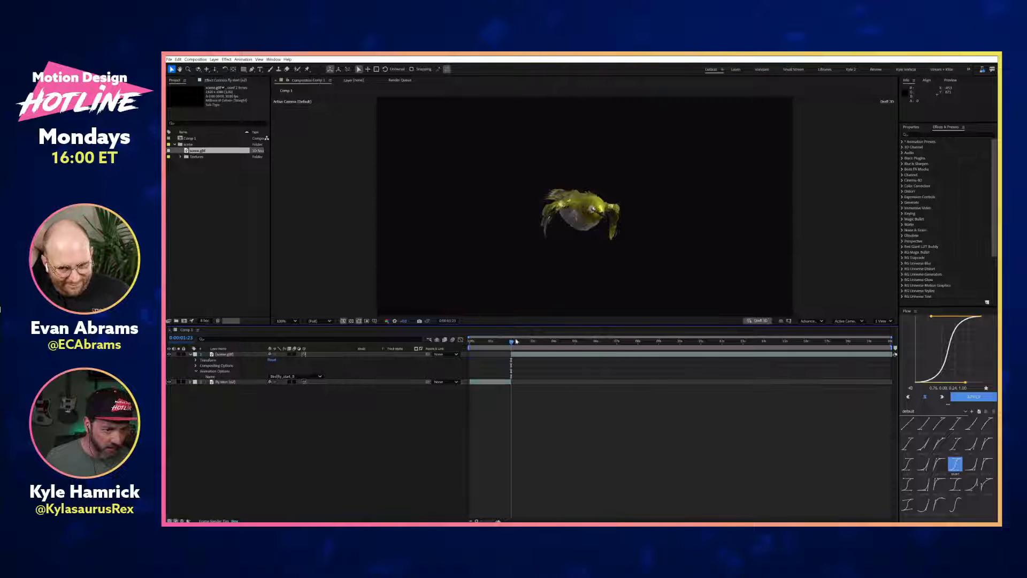
Step: Preview the upper layer's Bird|fly_start_B animation from 0:00:01:23 to 0:00:03:23
drag(512, 343, 541, 344)
click(250, 356)
click(250, 355)
click(316, 378)
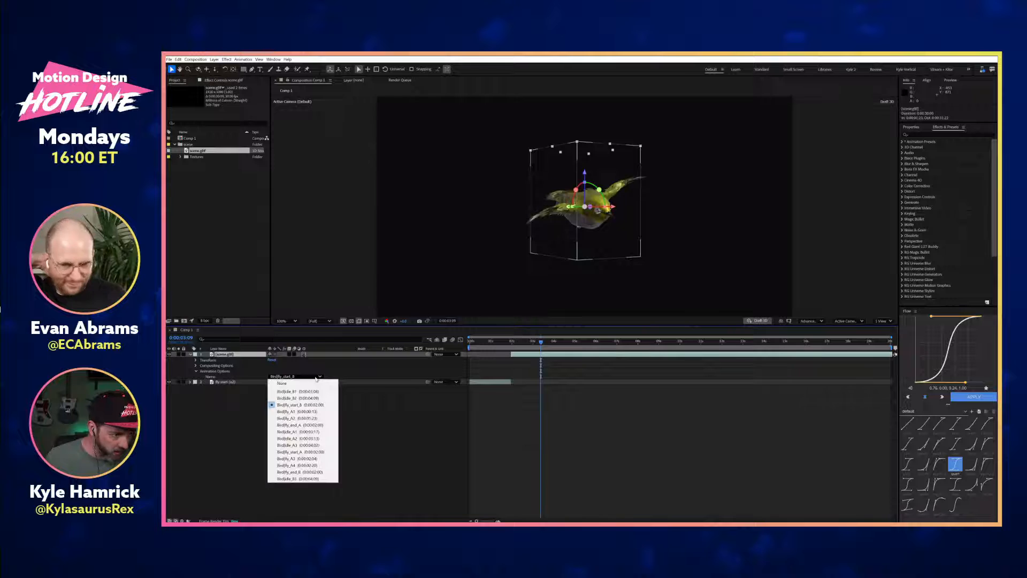
click(550, 361)
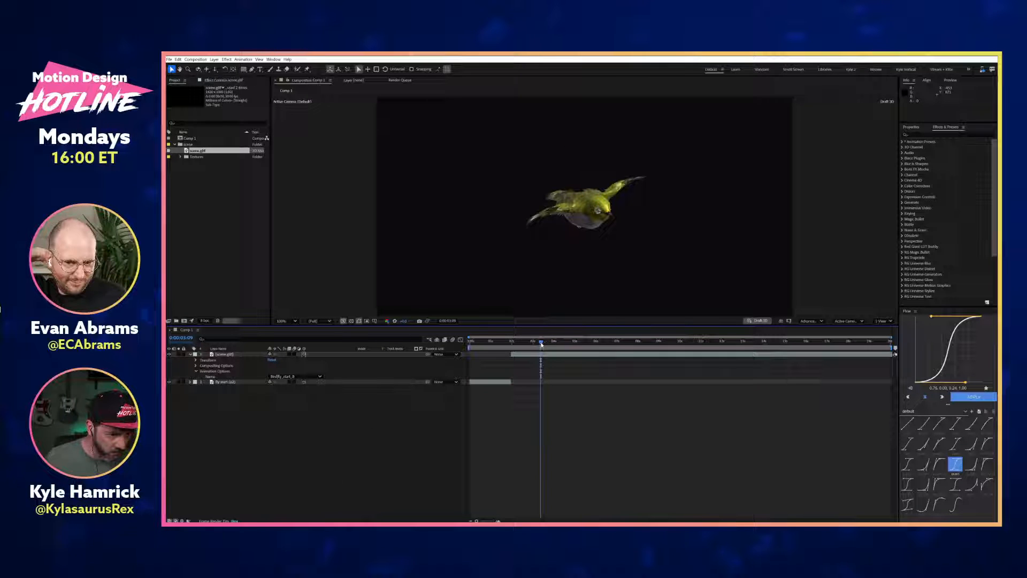
click(512, 343)
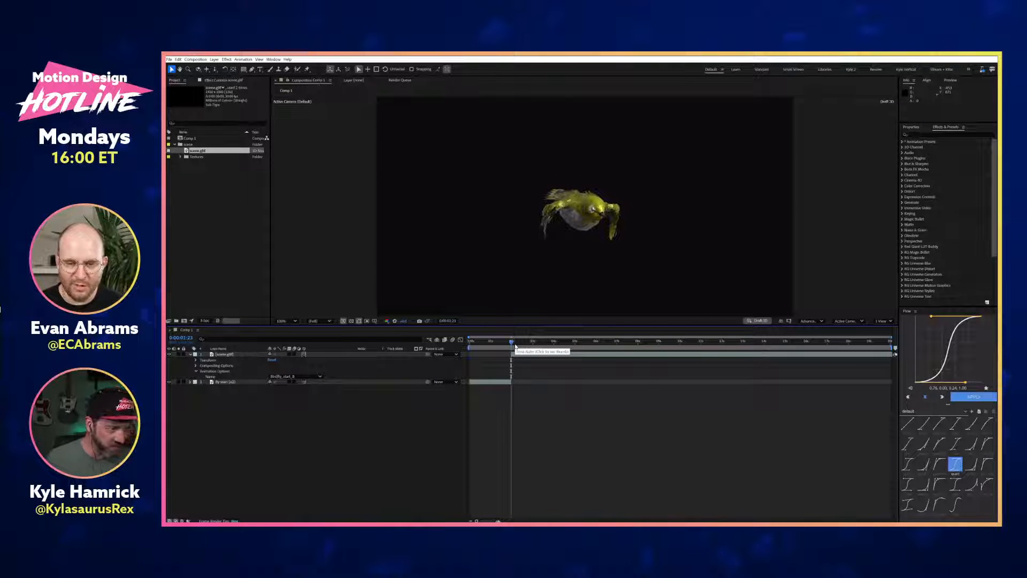
key(space)
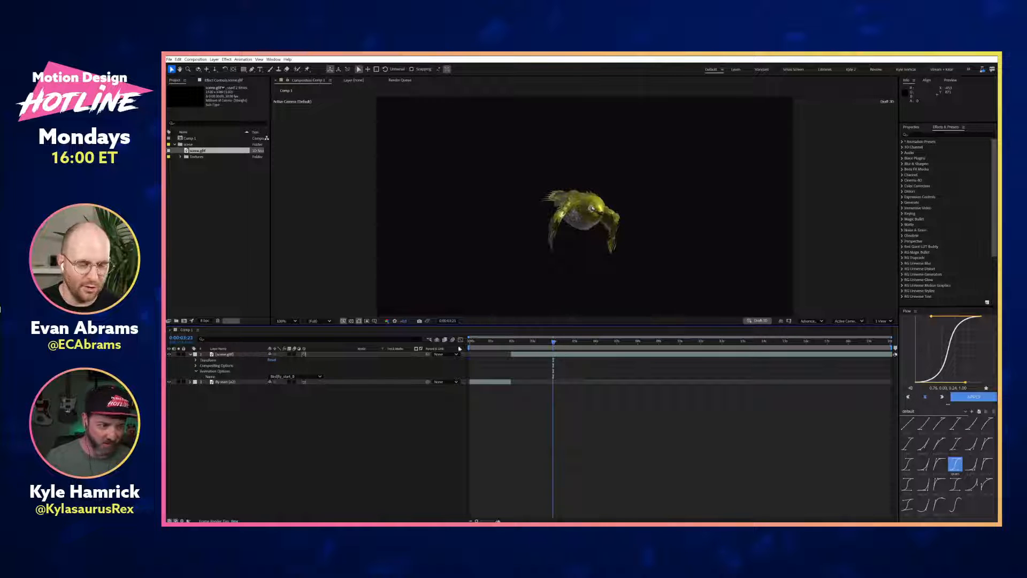
Step: Split the upper bird layer at 0:00:03:23 and expand the new layer's Animation Options
click(230, 355)
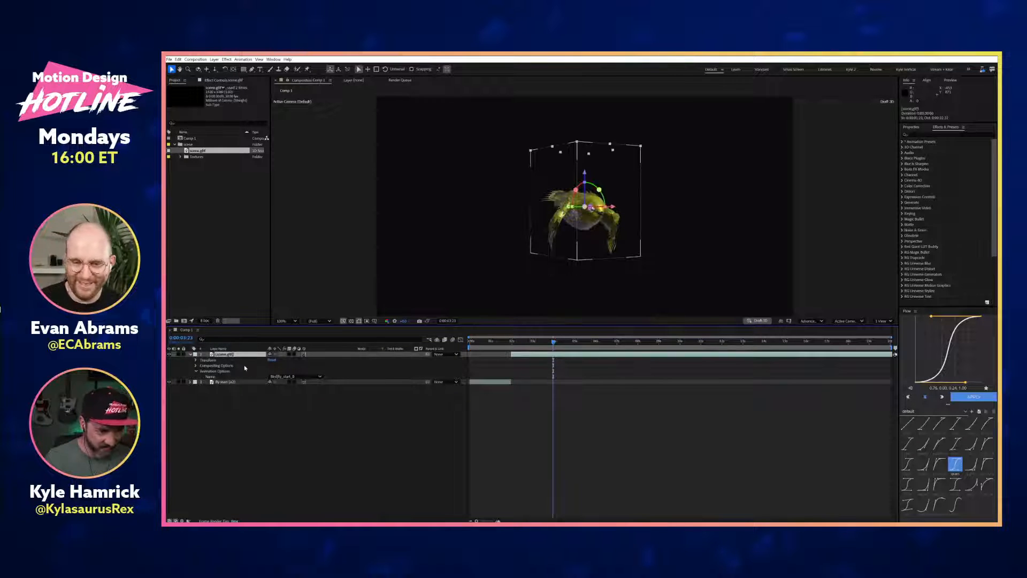
key(ctrl+shift+d)
click(190, 360)
click(190, 354)
click(196, 371)
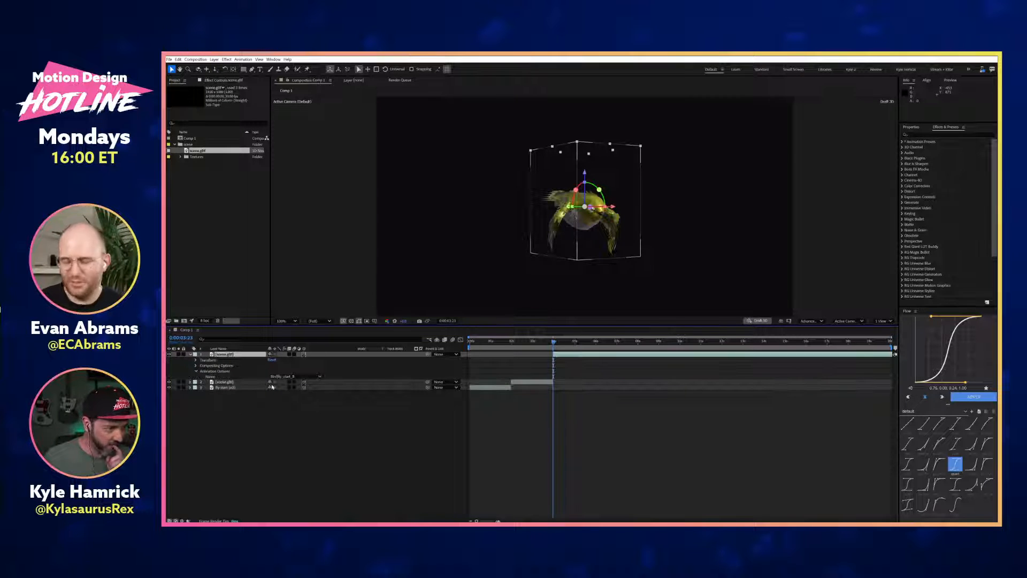
Step: Set the newly split bird layer's animation to Bird|fly_end_A and play it back
click(320, 377)
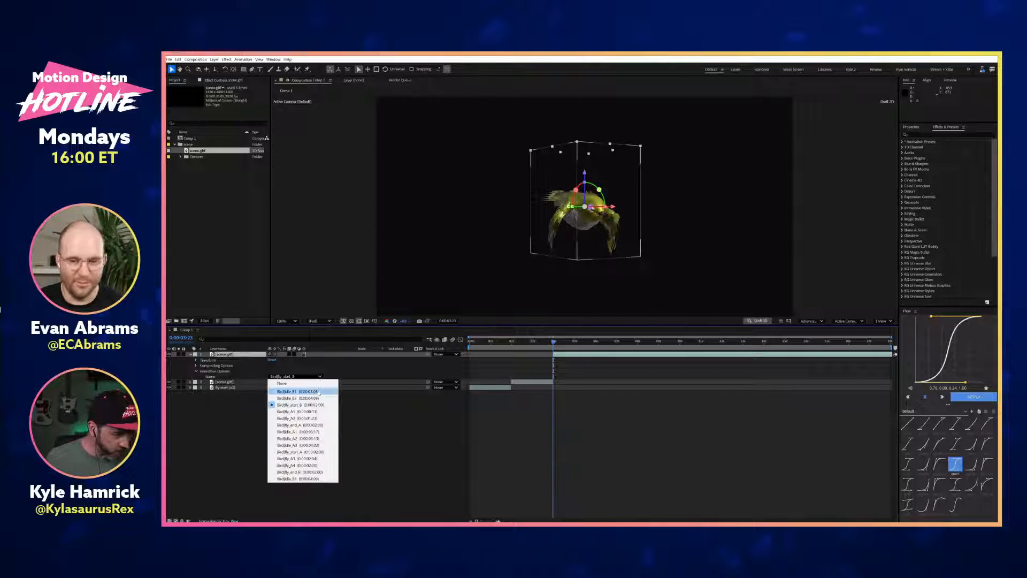
click(317, 426)
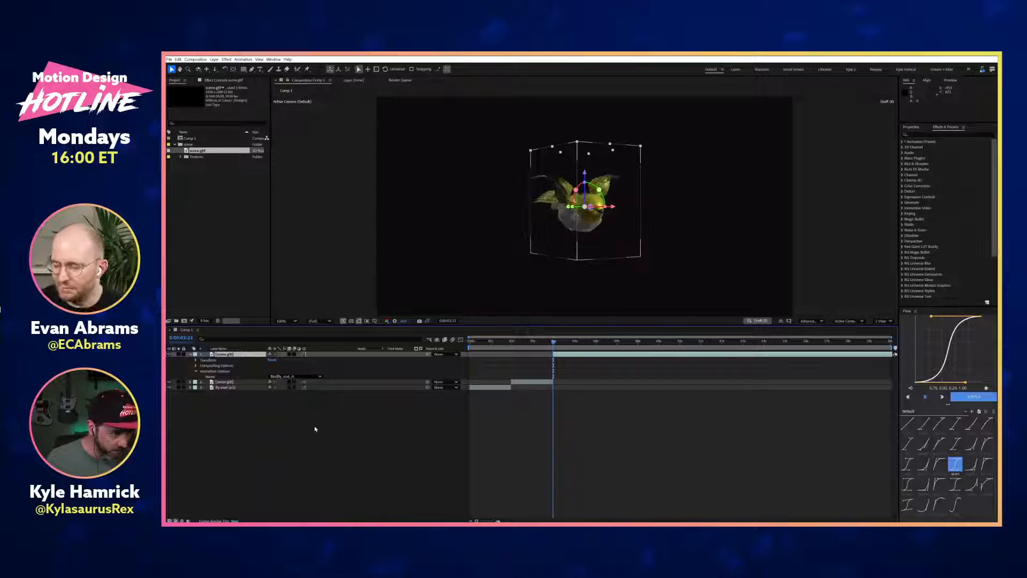
click(320, 377)
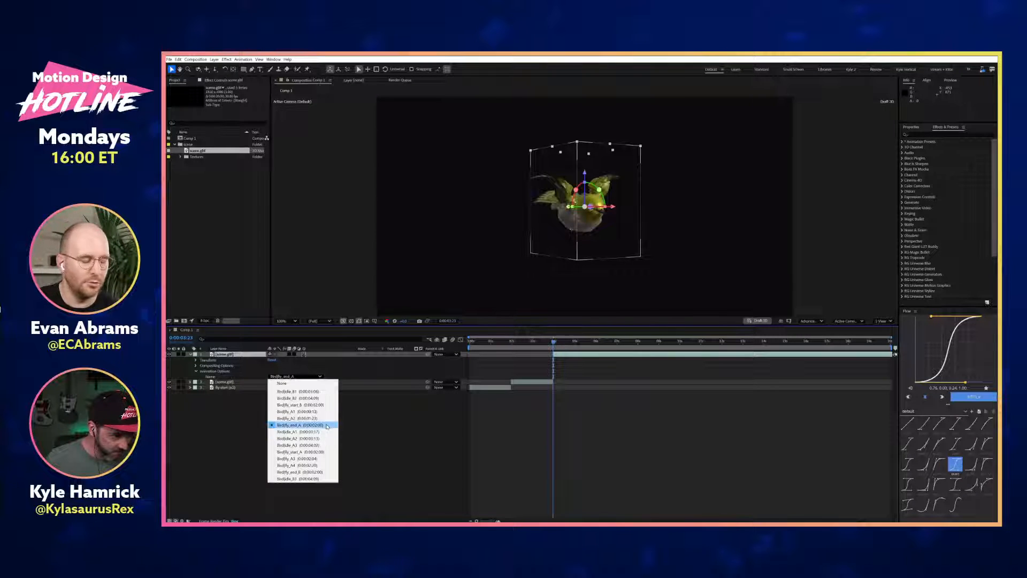
click(327, 426)
key(space)
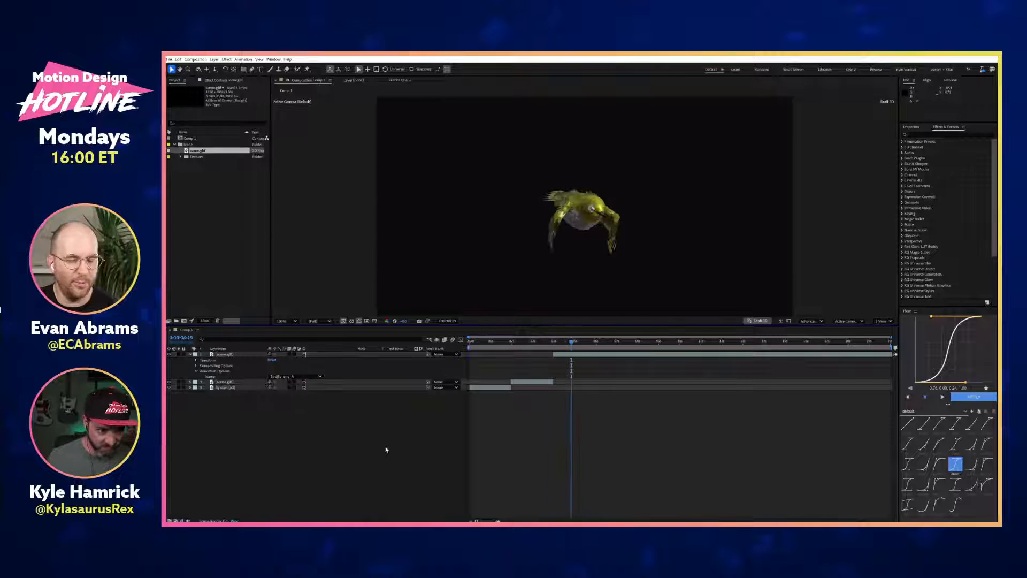
Step: Scrub the Bird|fly_end_A segment, then extend its layer back to the comp's start and play from there
click(554, 342)
drag(554, 344, 574, 344)
click(500, 354)
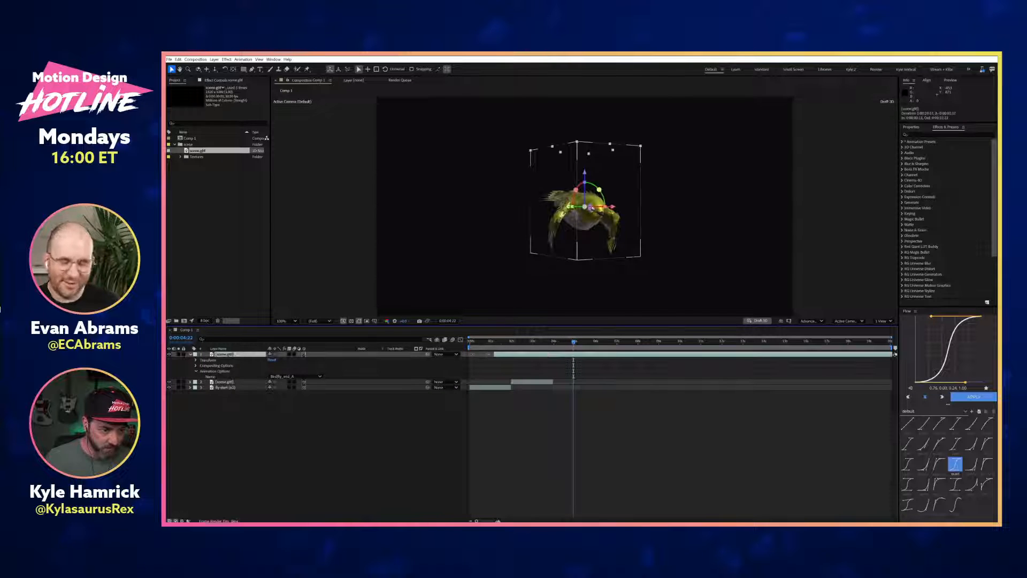
click(472, 344)
key(space)
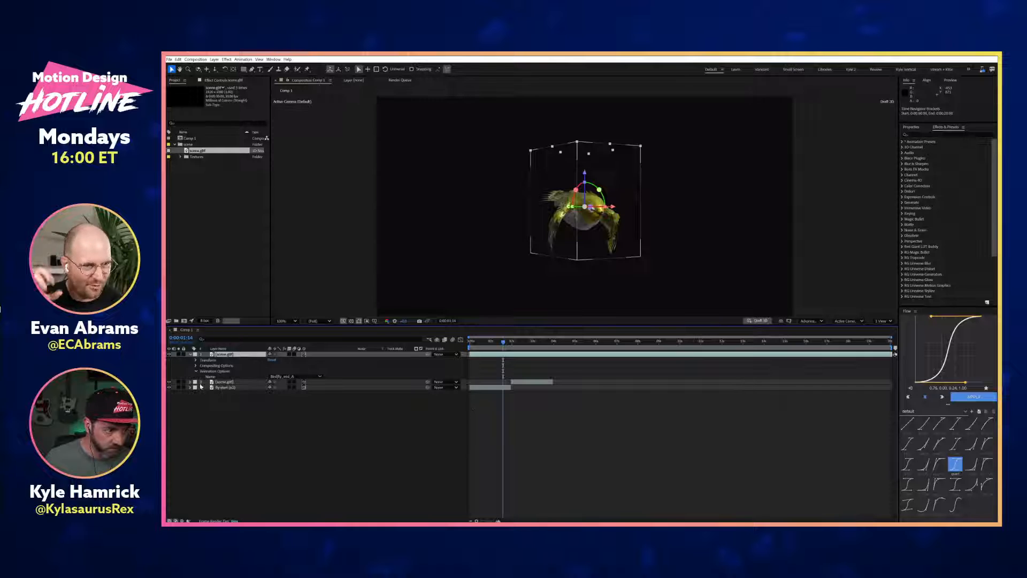
Step: Hide the two lower bird layers and scrub the top Bird|fly_end_A layer from the comp's start to 0:00:02:05
drag(170, 382, 170, 388)
click(190, 413)
drag(472, 343, 517, 341)
click(522, 355)
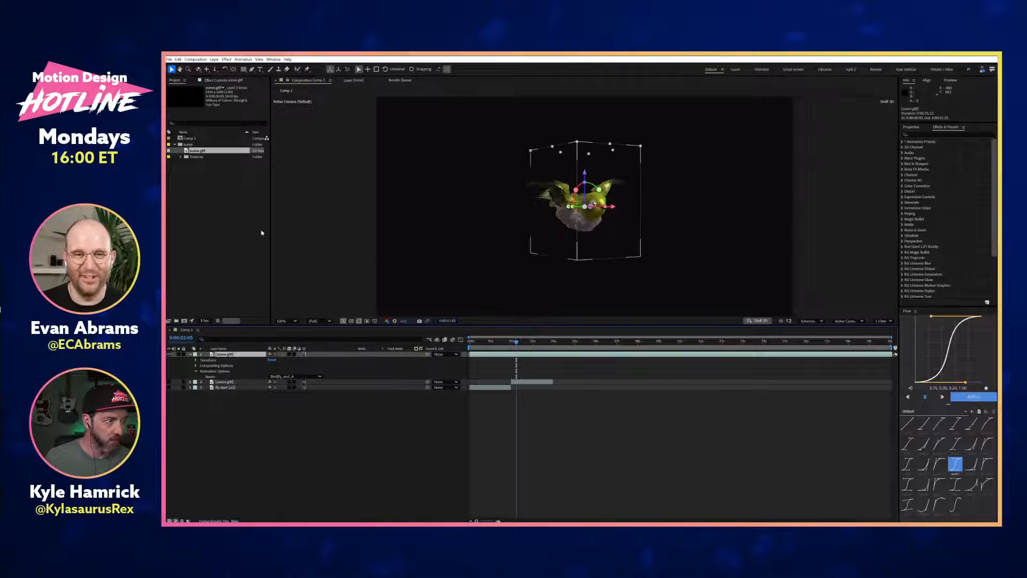
Step: Replace the top bird layer with a fresh scene.gltf layer and set its animation to Bird|fly_end_A
key(Delete)
drag(206, 152, 584, 206)
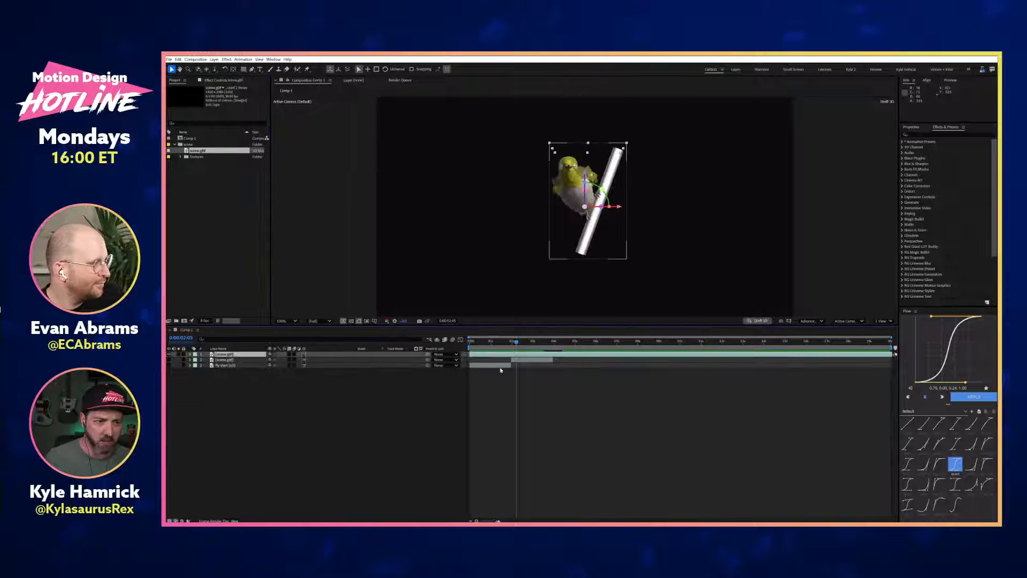
click(190, 355)
click(196, 371)
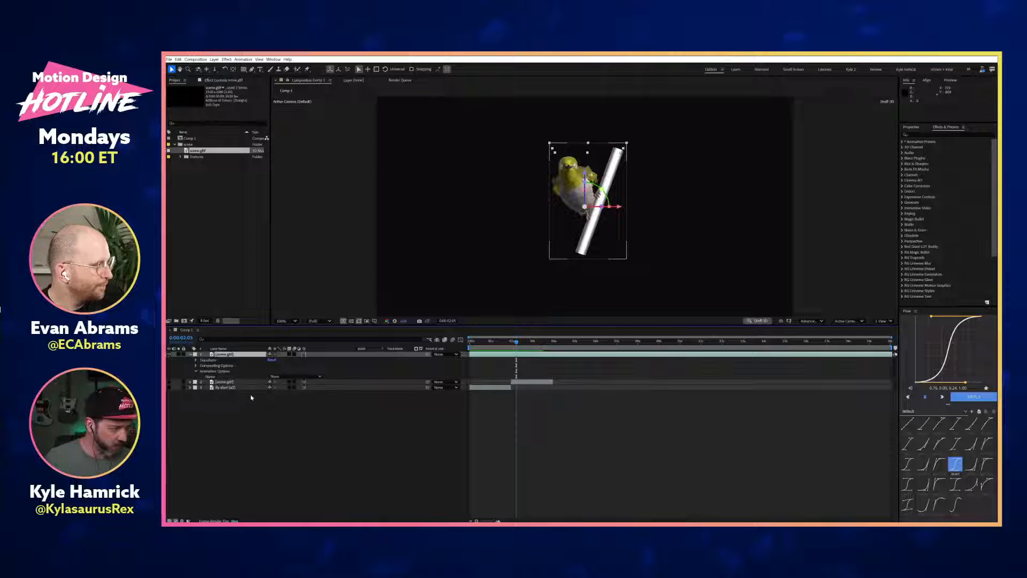
click(241, 382)
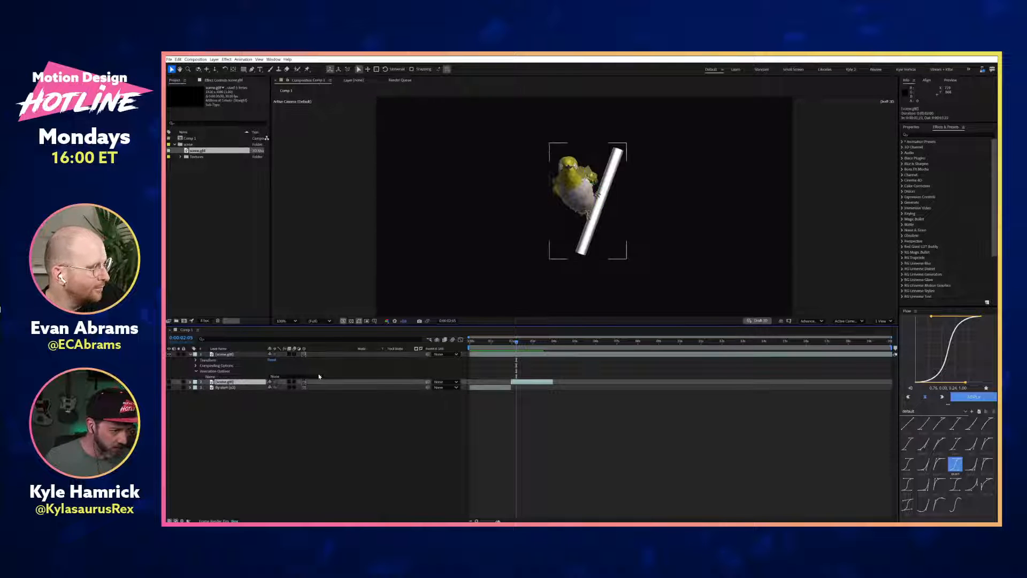
click(319, 376)
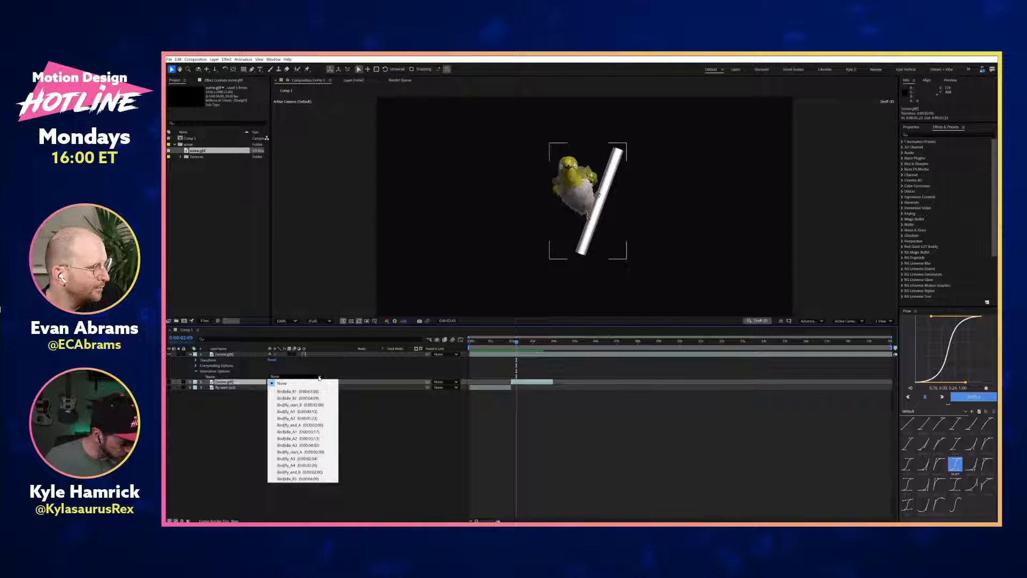
click(304, 425)
Step: Step through the wing beats around the two-second mark and trim the top bird layer's end at 0:00:02:03
mouse_move(516, 341)
mouse_down()
mouse_move(473, 342)
mouse_move(511, 343)
mouse_up()
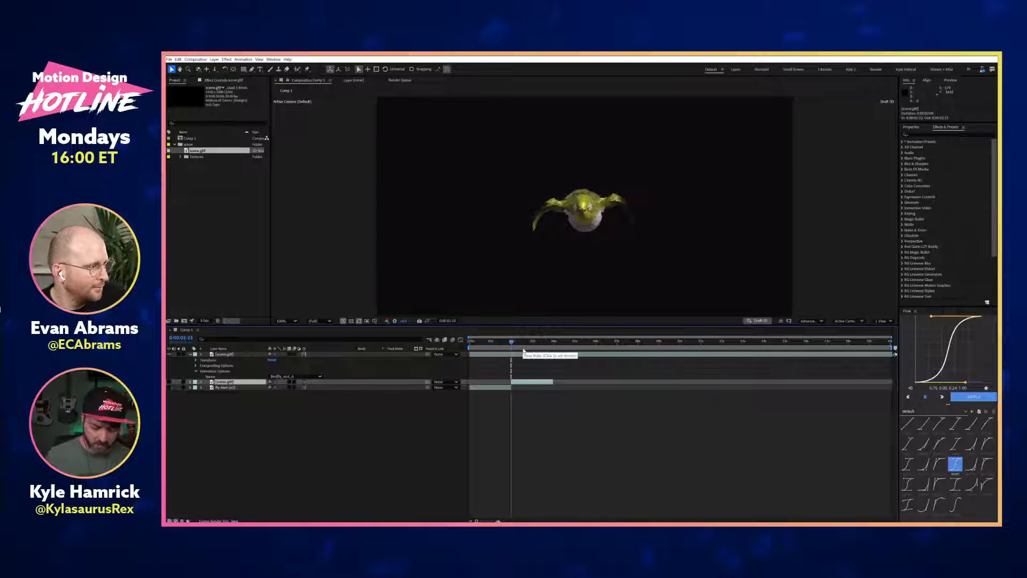
key(Page_Down)
key(Page_Down)
key(Page_Down)
key(Page_Down)
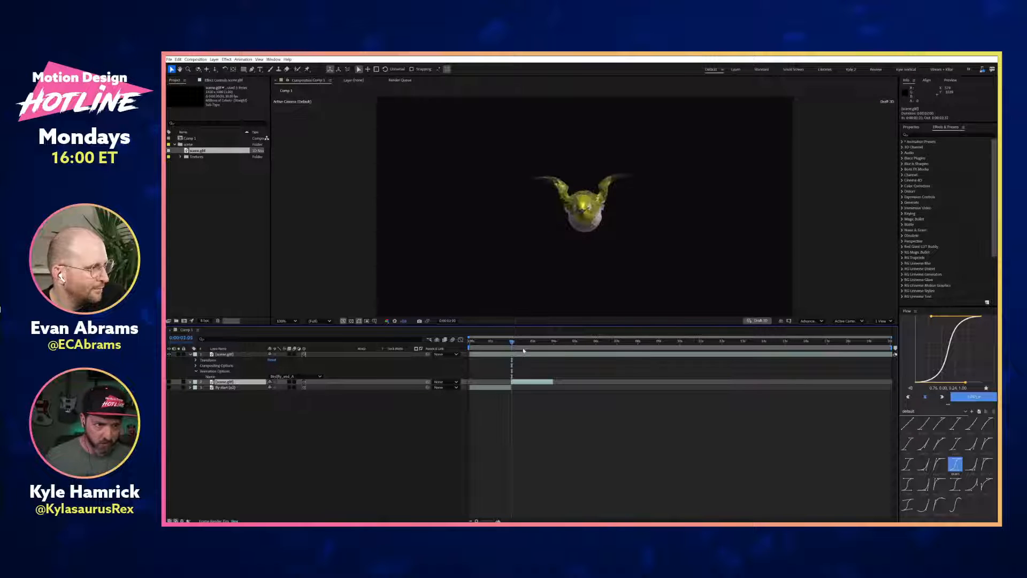
key(Page_Down)
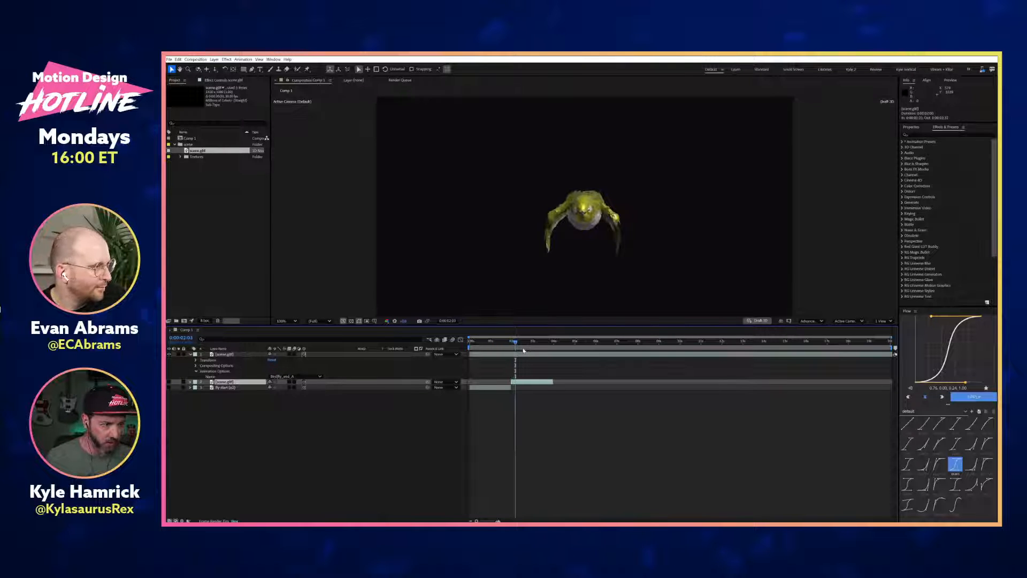
key(Page_Up)
key(Page_Up)
key(Page_Down)
key(Page_Down)
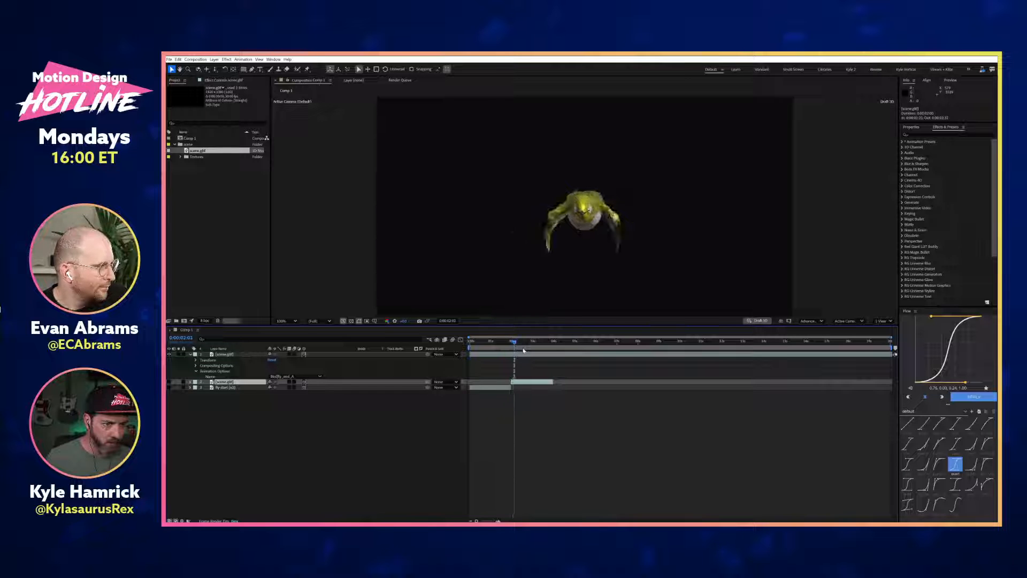
key(Page_Up)
key(Page_Down)
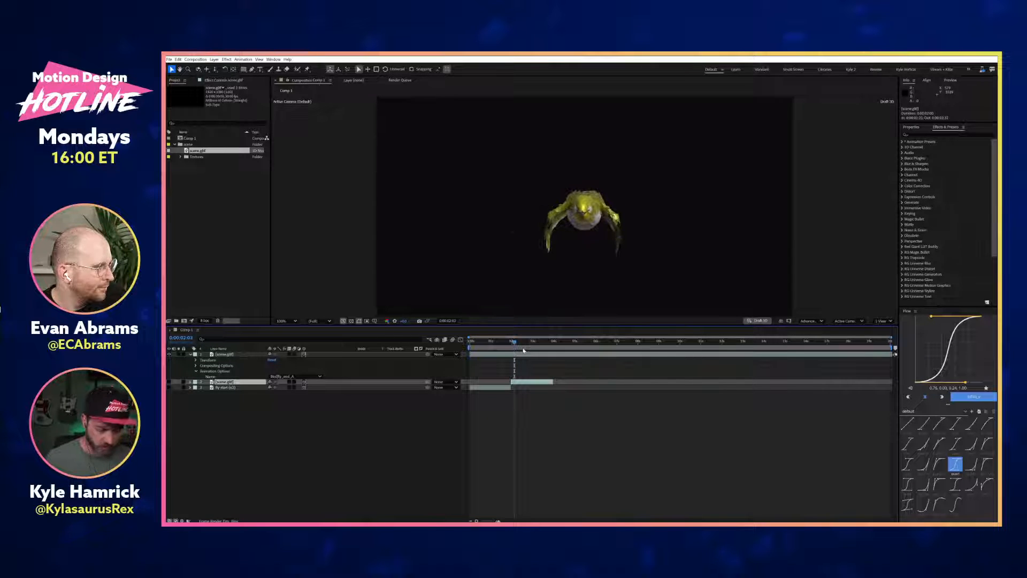
click(520, 355)
key(alt+])
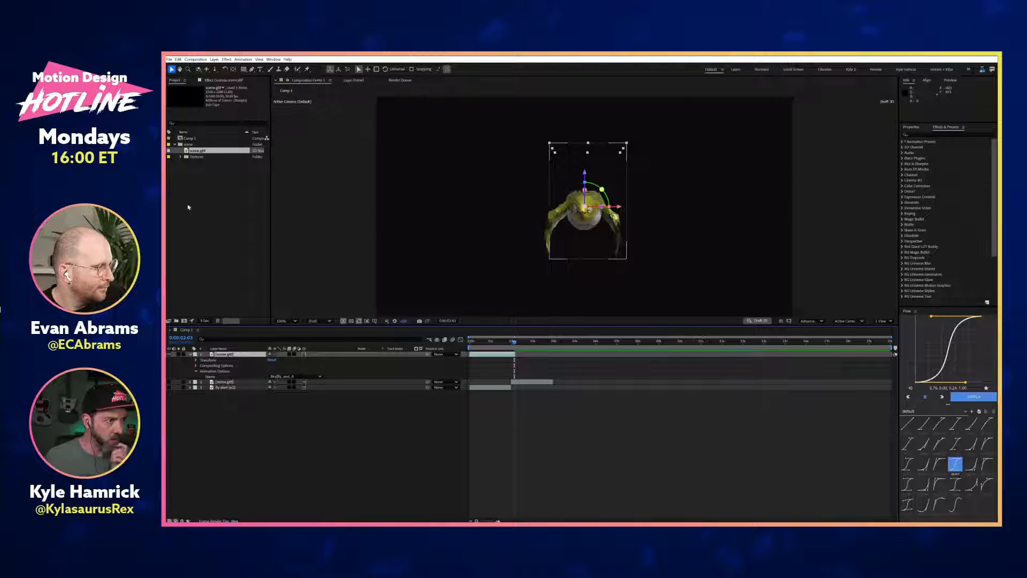
Step: Set the frame rate of Comp 1 to 30 frames per second
click(251, 426)
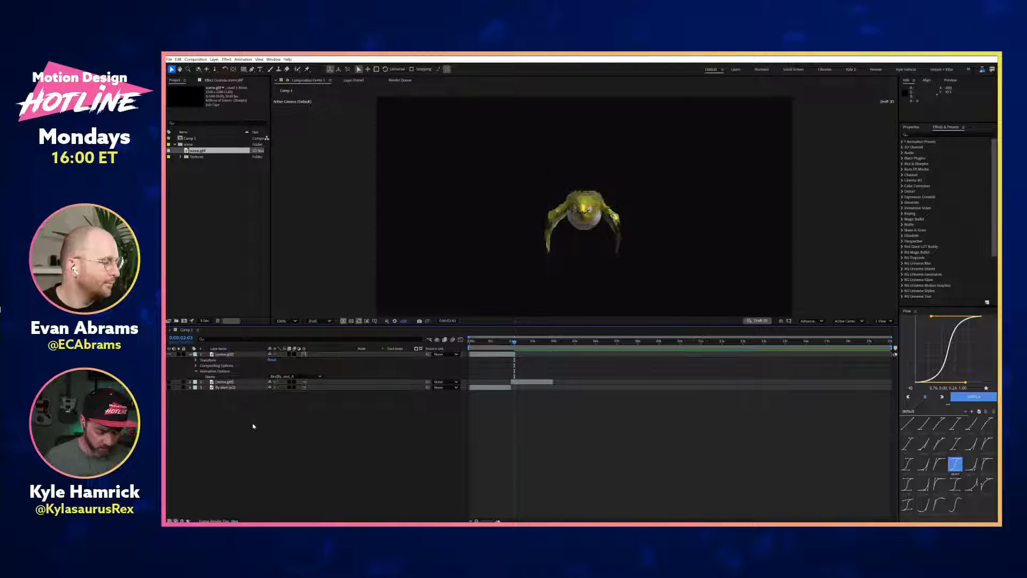
key(ctrl+k)
click(600, 210)
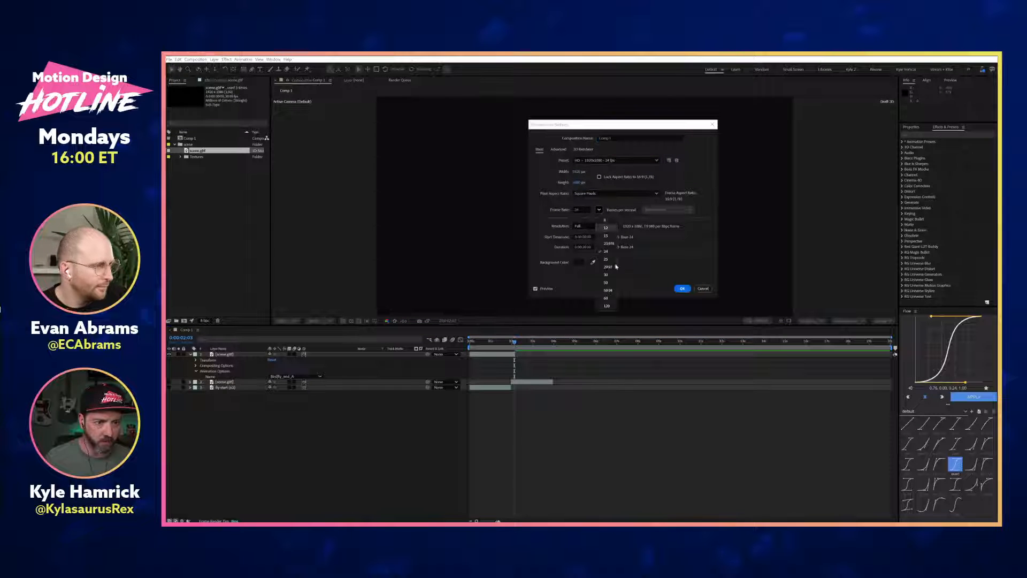
click(606, 274)
click(683, 289)
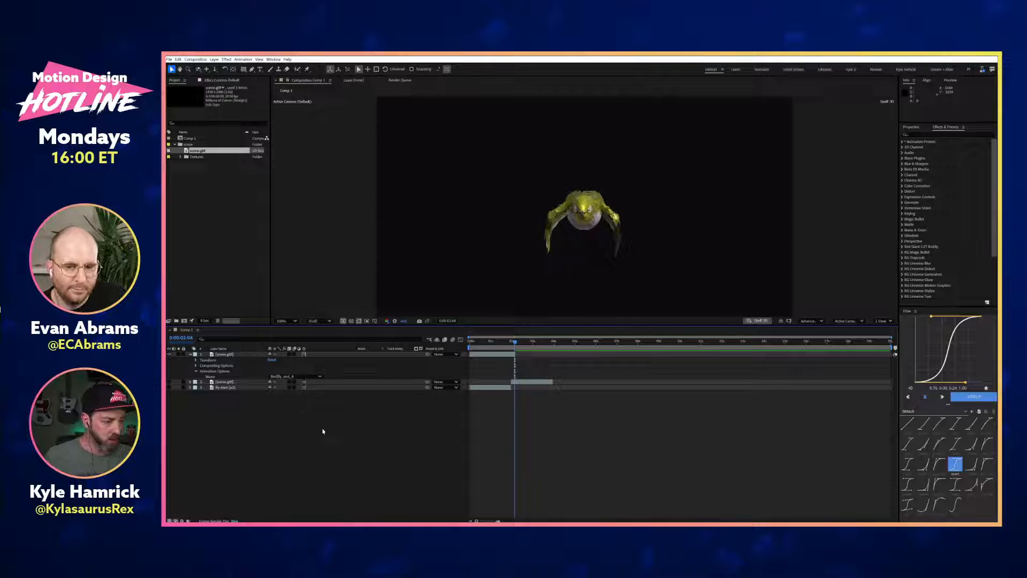
Step: Rename the top bird layer "flying (end A)", collapse and hide it, and show the layer below it
click(234, 354)
key(Return)
text(end A)
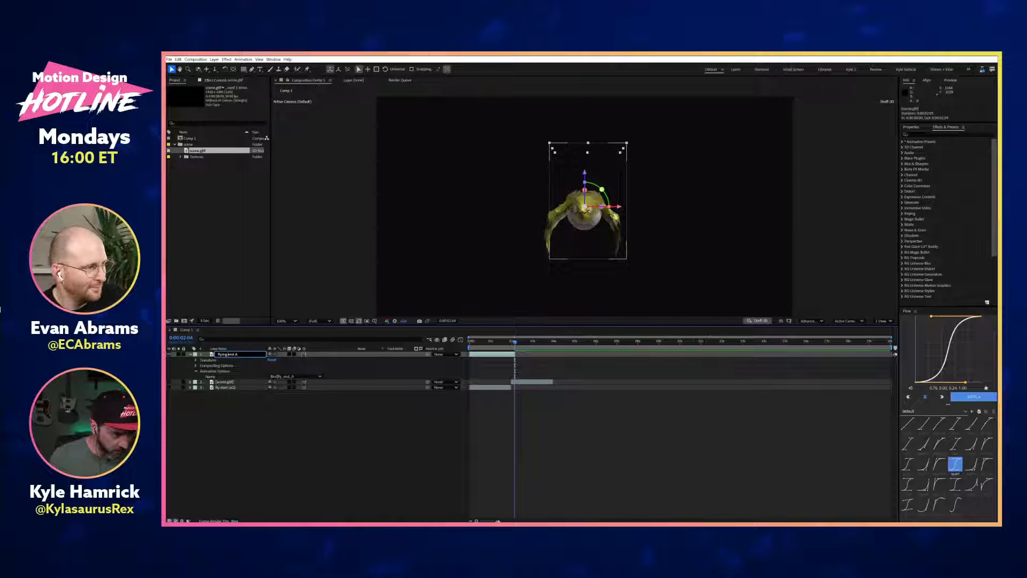
key(Return)
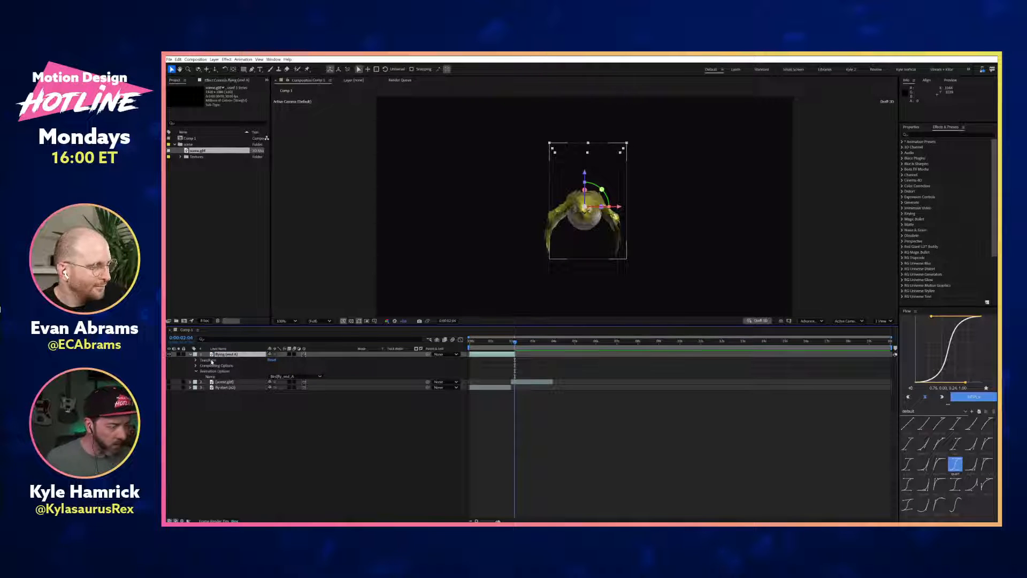
click(190, 355)
click(170, 355)
click(170, 360)
Step: Move the second bird layer to the comp's start and expand its properties to check its animation
drag(526, 361, 524, 361)
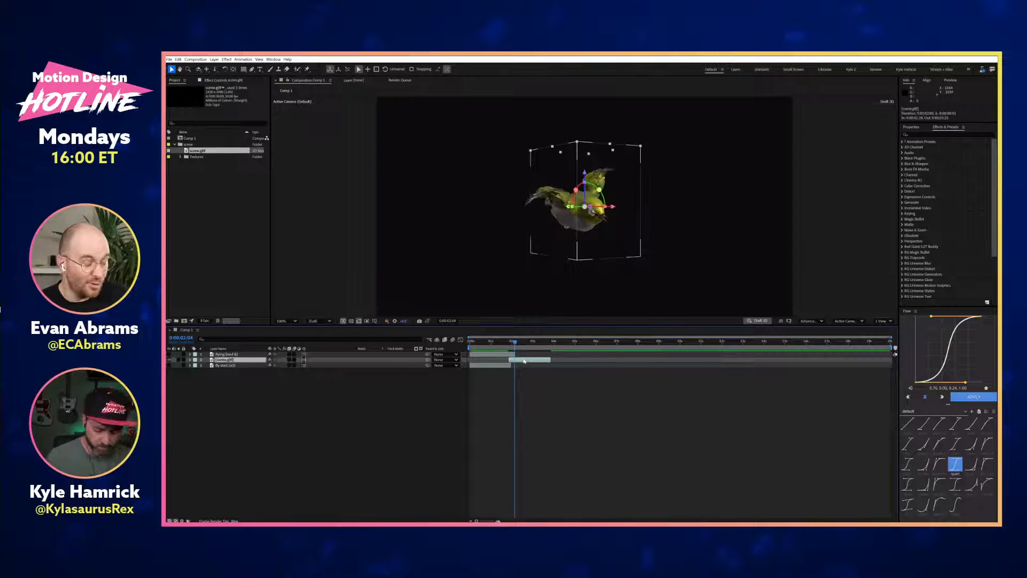
key(alt+Home)
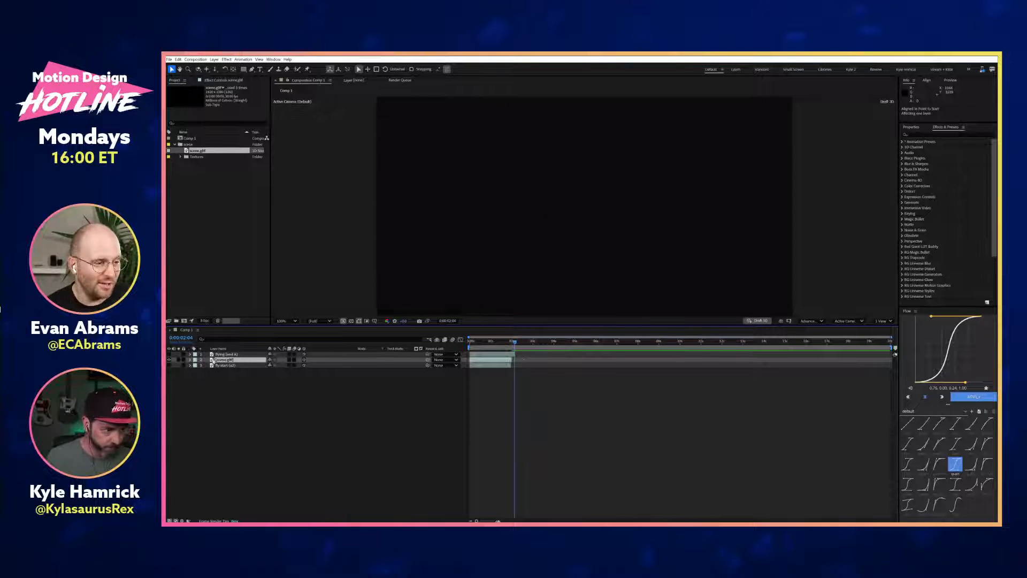
key(u)
key(u)
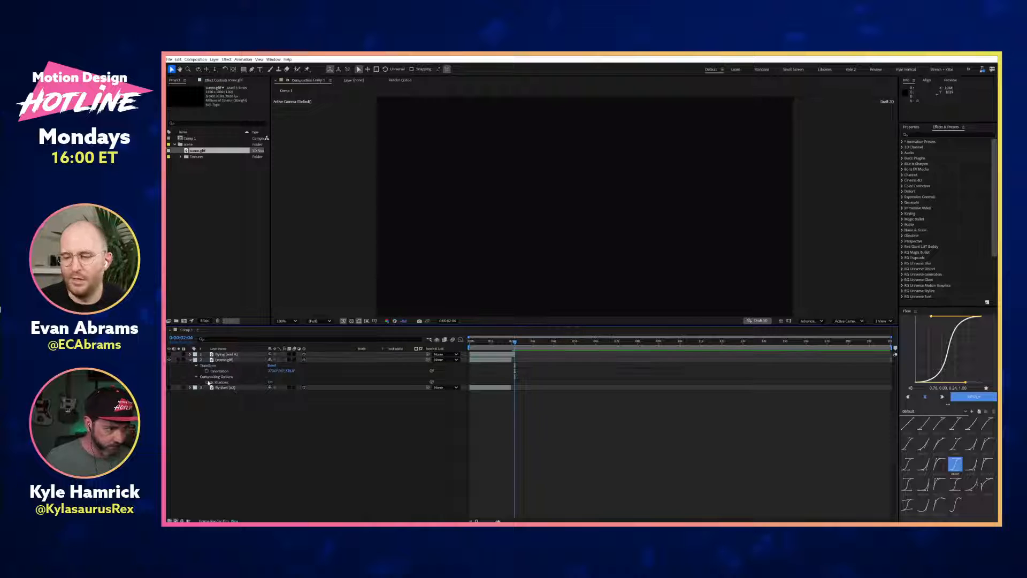
click(191, 360)
click(190, 360)
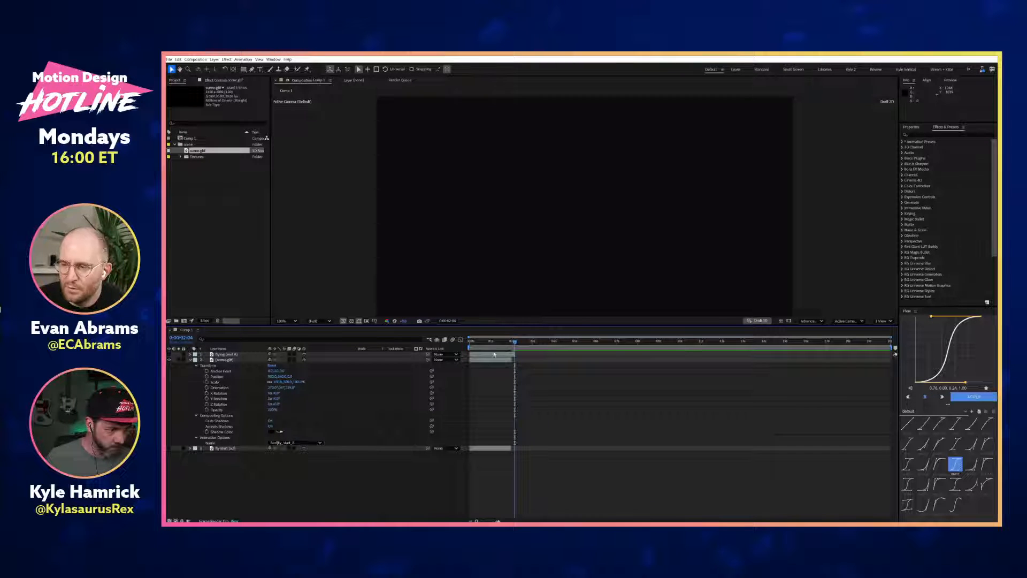
Step: Extend the second bird layer, step through its last wing beat, and trim its end at 0:00:01:28
mouse_move(511, 361)
mouse_down()
mouse_move(562, 360)
mouse_move(498, 344)
mouse_move(508, 344)
mouse_up()
key(Delete)
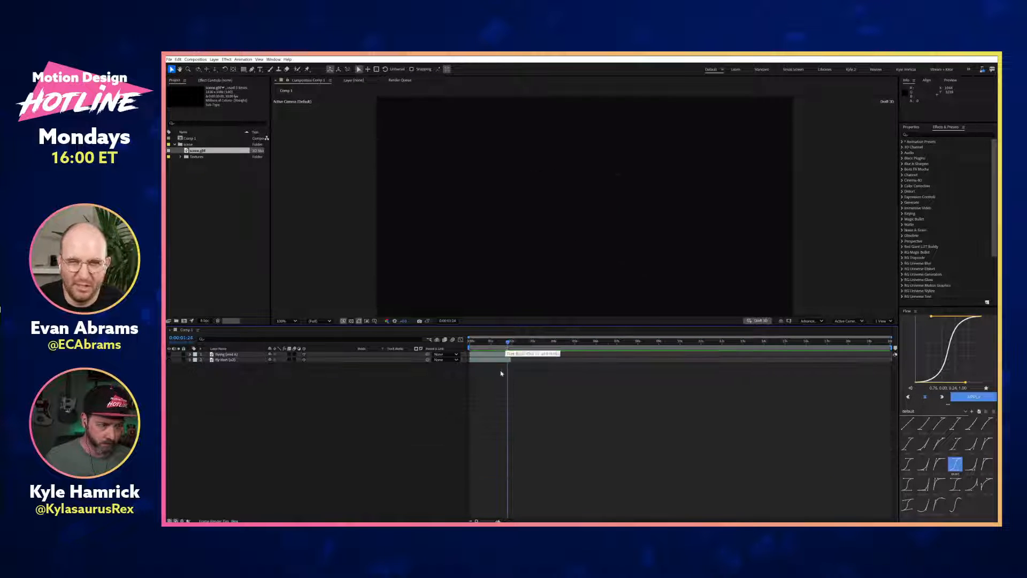
key(ctrl+z)
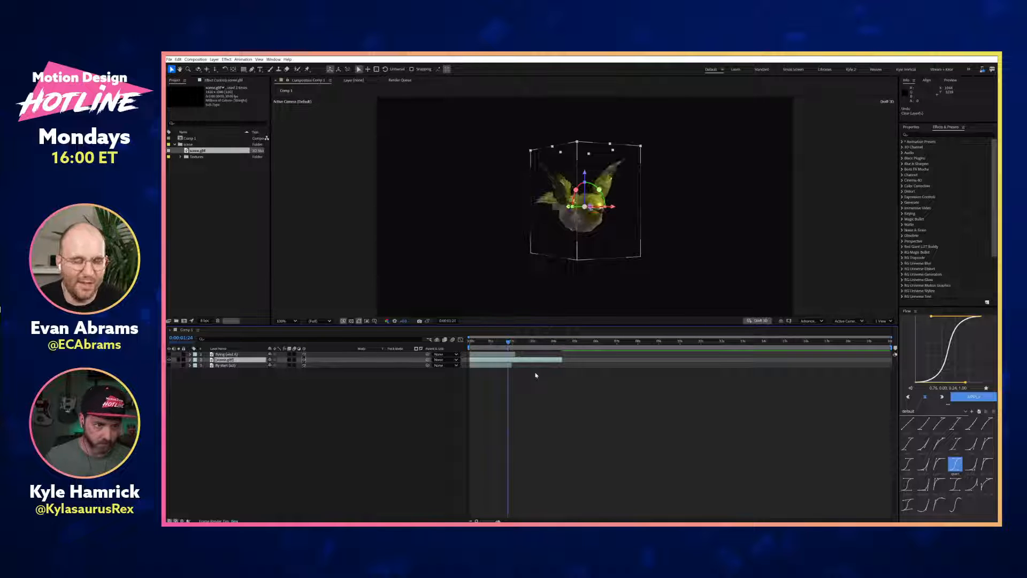
key(Page_Down)
key(Page_Down)
key(Page_Up)
key(alt+bracketright)
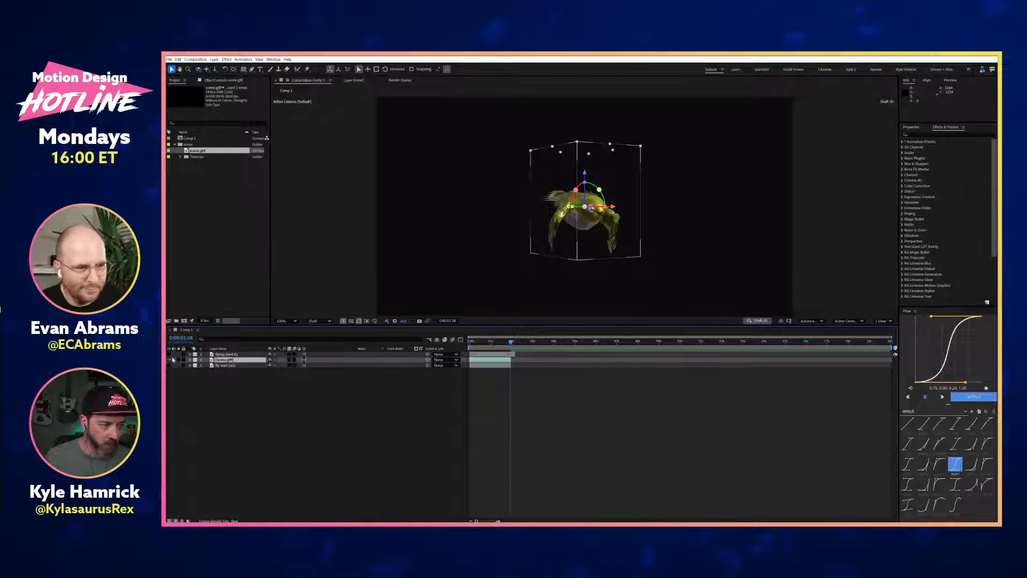
Step: Rename the second bird layer "flying (start B)"
key(Return)
text(fly)
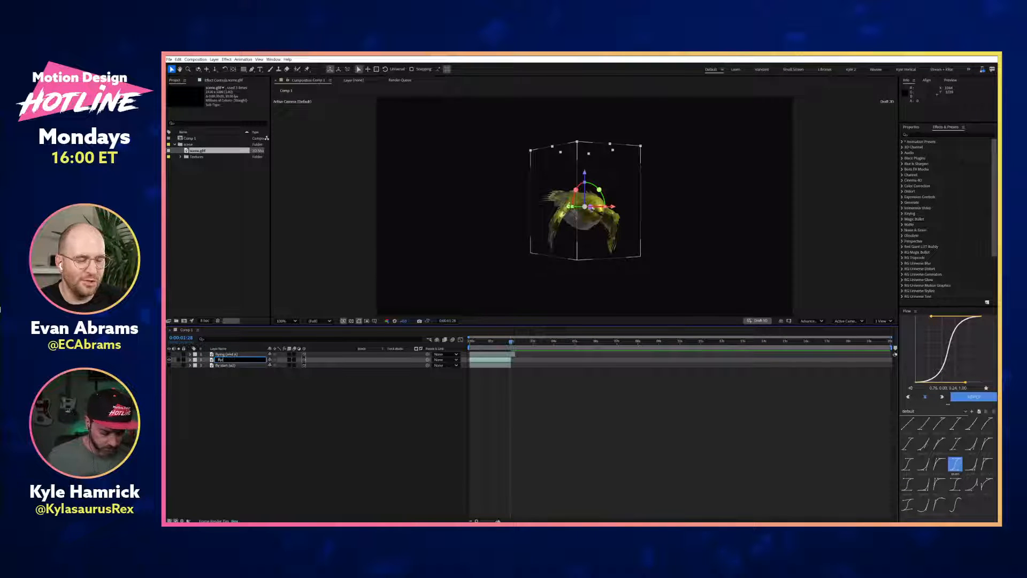
text(ing (start B))
key(Return)
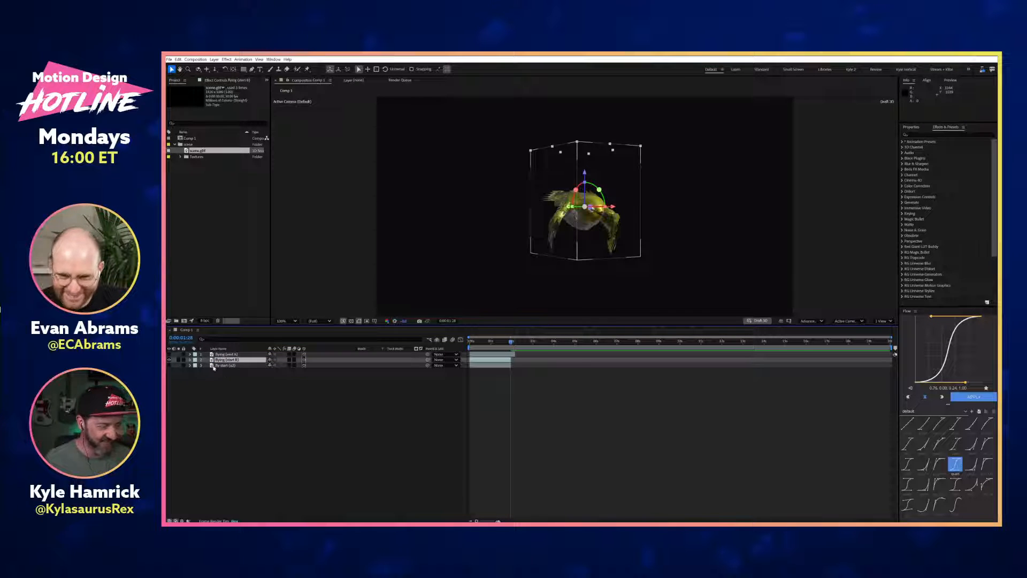
click(190, 360)
click(190, 360)
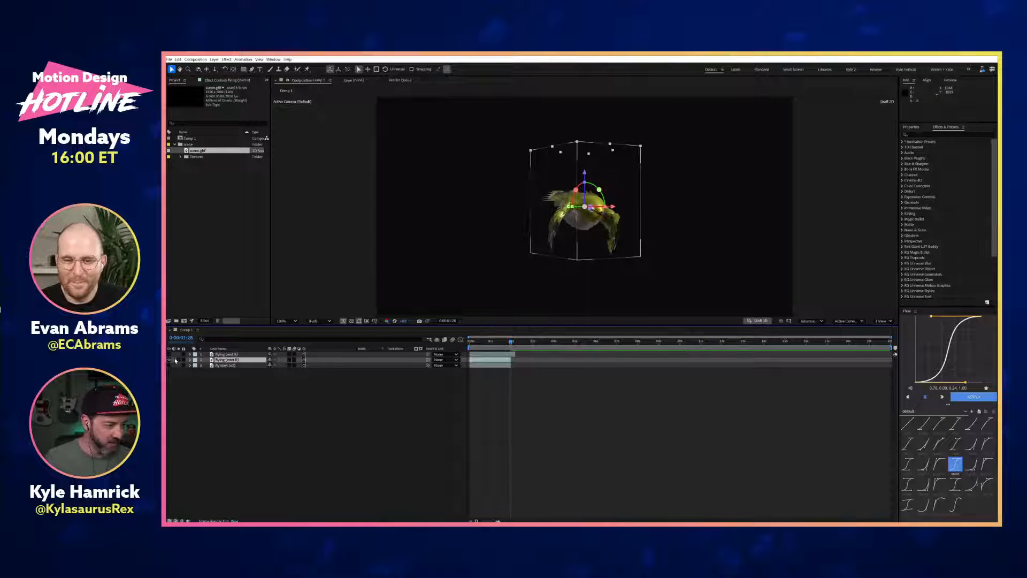
Step: Show only the bottom bird layer, extend its end, and retrim it by stepping frames to about 0:00:02:00
click(169, 360)
click(169, 365)
click(237, 366)
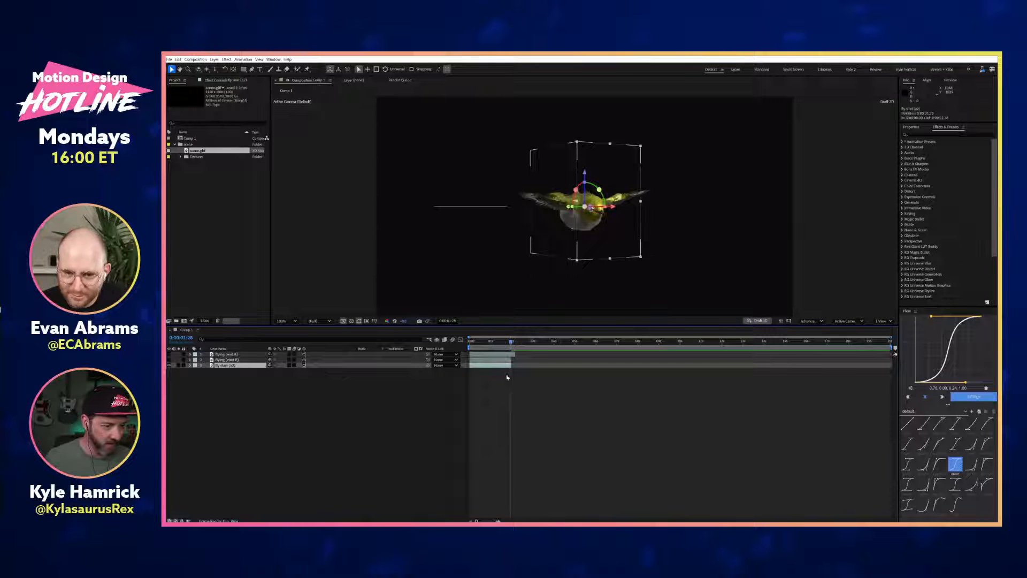
drag(511, 366, 507, 342)
key(Page_Down)
key(Page_Down)
key(Page_Down)
key(Page_Down)
key(Page_Down)
key(Page_Down)
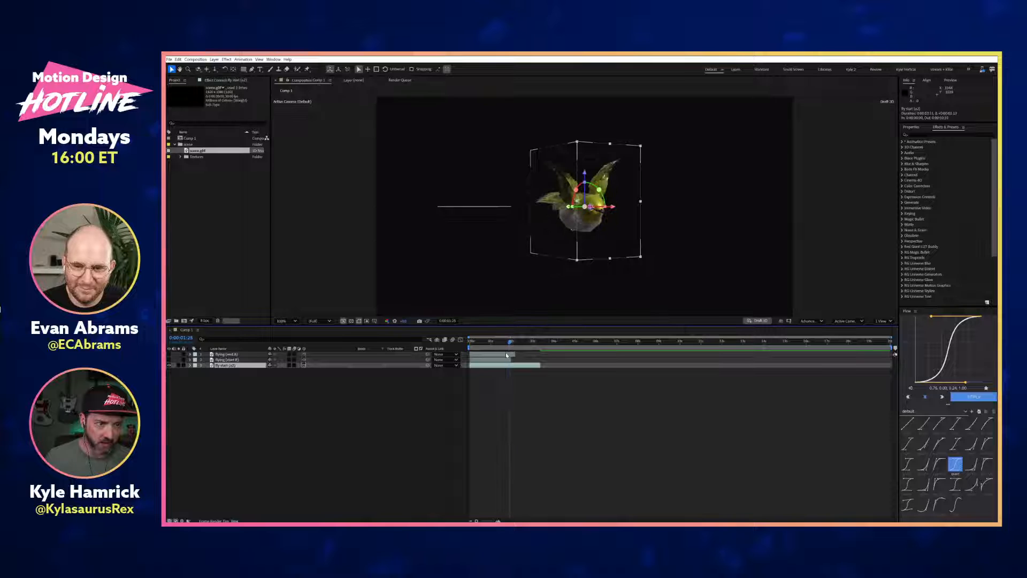
key(Page_Down)
key(Page_Down)
key(Page_Down)
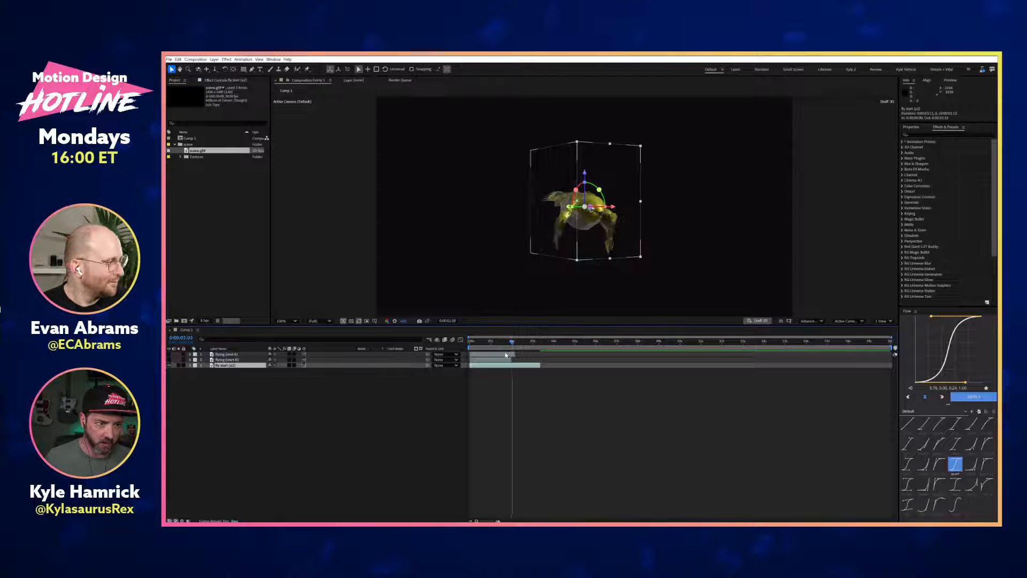
key(Page_Up)
Step: Duplicate the flying (end A) layer, extend the visible copy, and set its animation to Bird|fly_A1
click(228, 354)
key(ctrl+d)
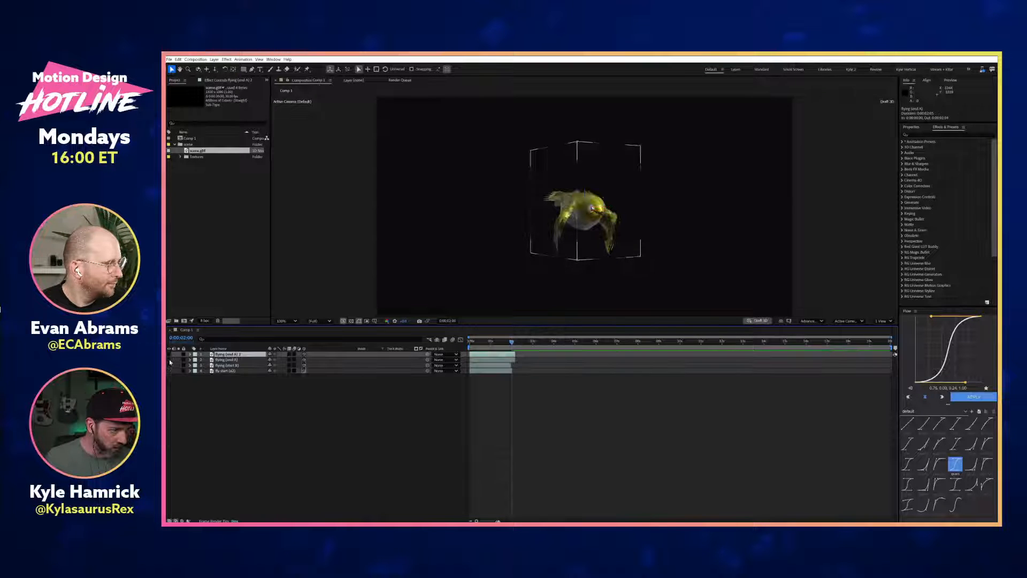
click(190, 355)
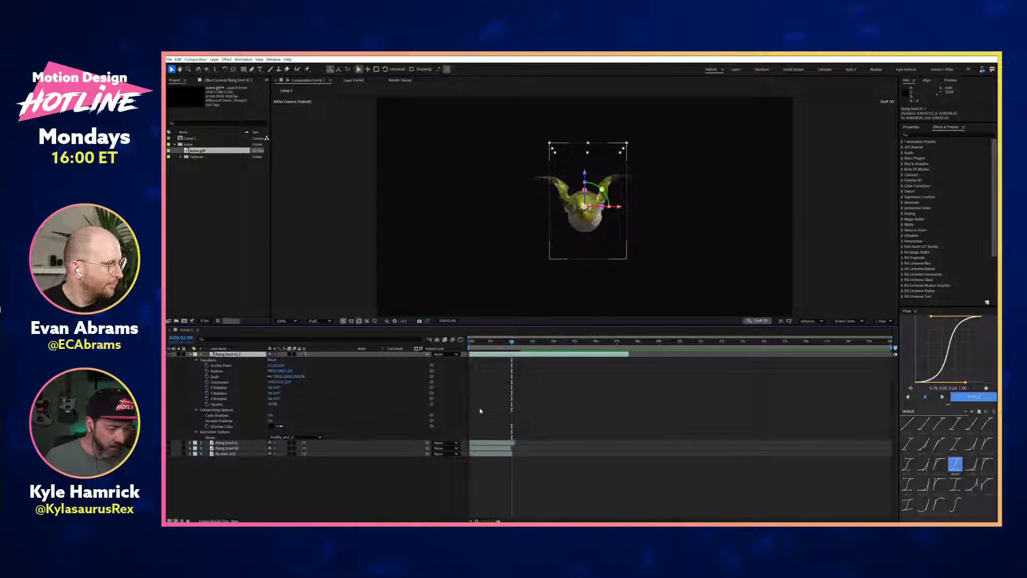
click(317, 437)
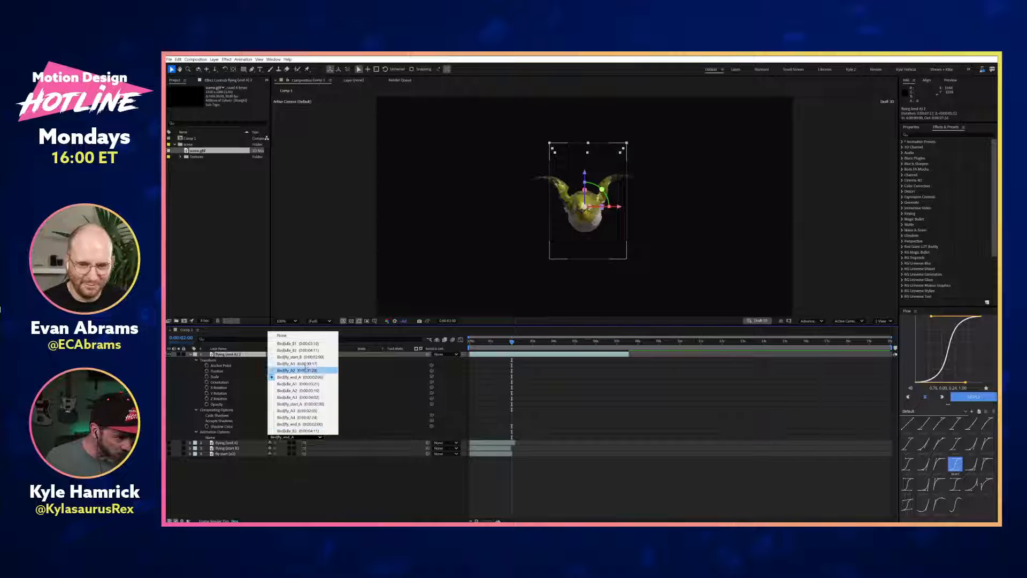
click(298, 363)
Step: Scrub and play the Bird|fly_A1 animation, and trim the duplicated layer's end at 0:00:01:26
drag(468, 345, 504, 345)
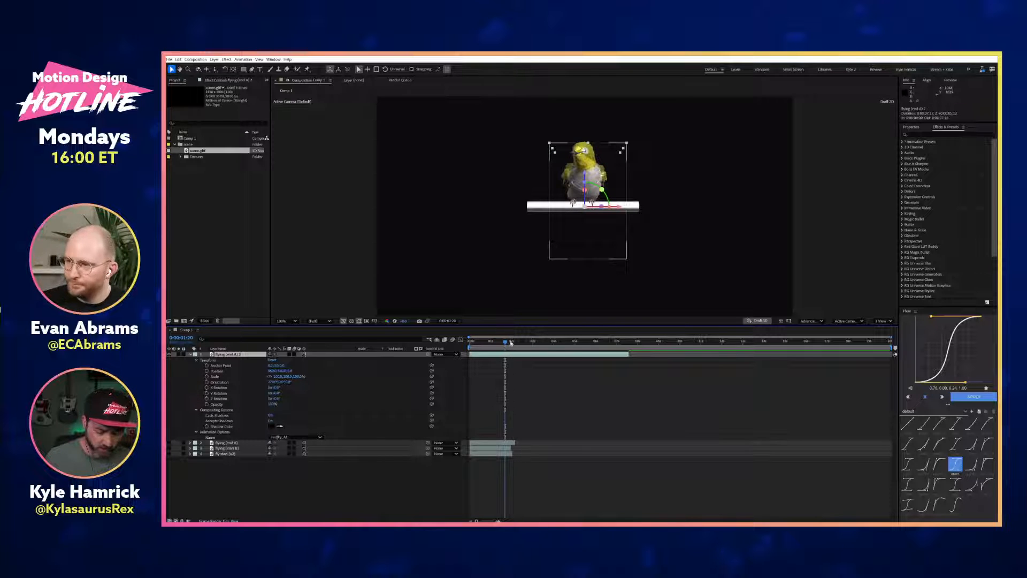
click(321, 438)
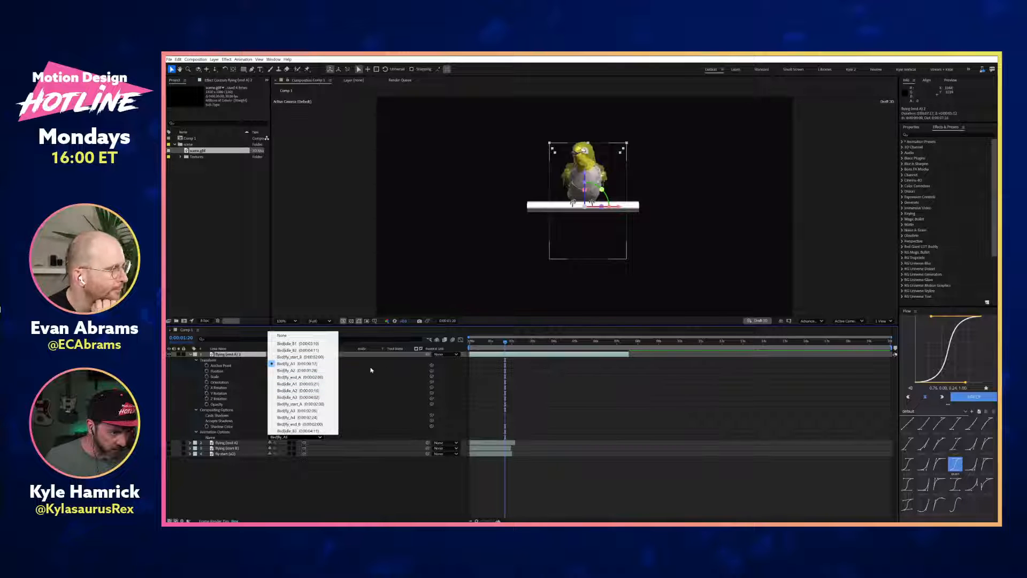
mouse_move(486, 345)
mouse_down()
mouse_move(469, 345)
mouse_move(503, 345)
mouse_up()
key(space)
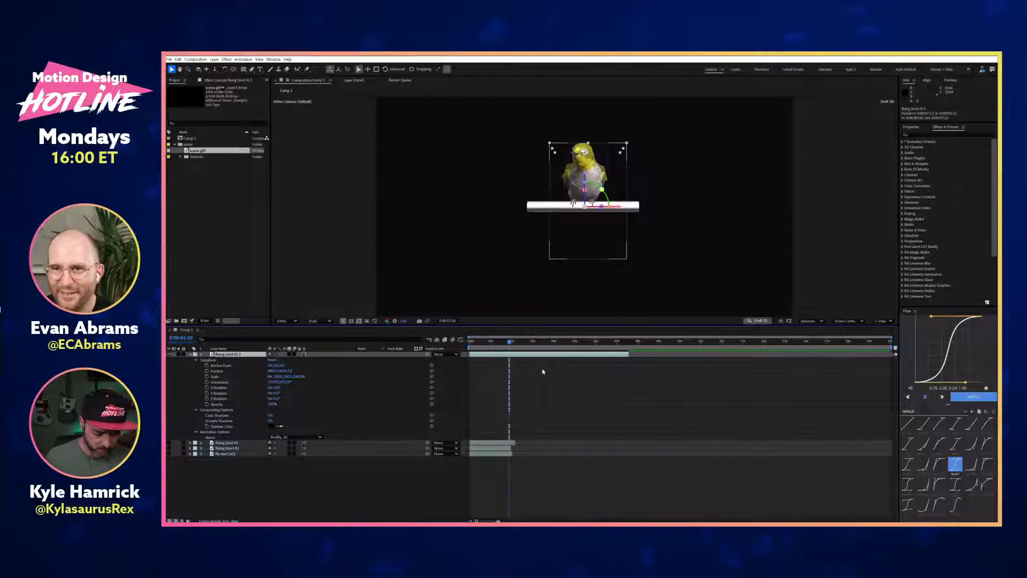
key(alt+])
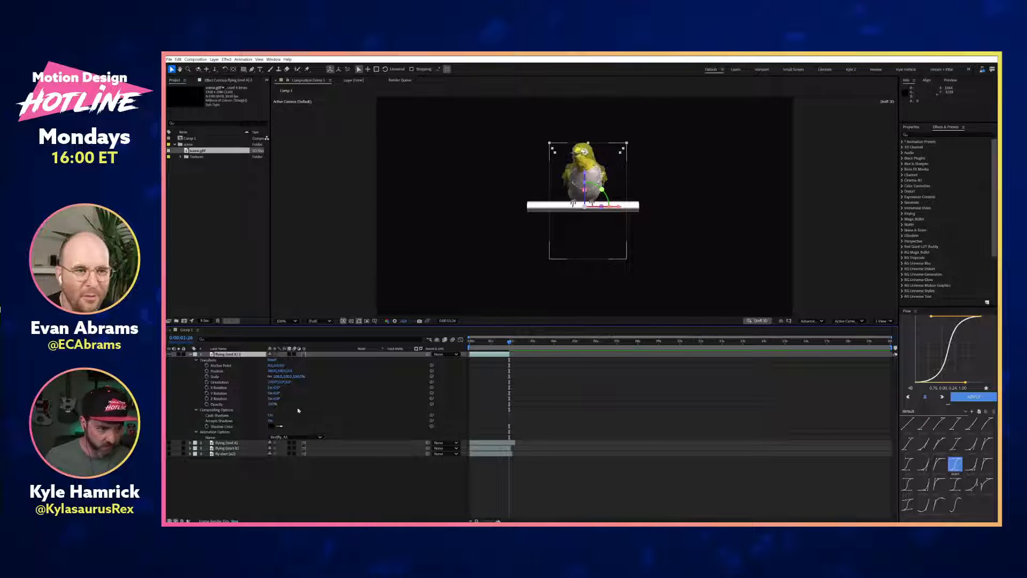
Step: Show only the bottom bird layer and stagger the four bird layers end to end in time, running from the bottom layer to the top
click(190, 355)
click(169, 354)
click(169, 370)
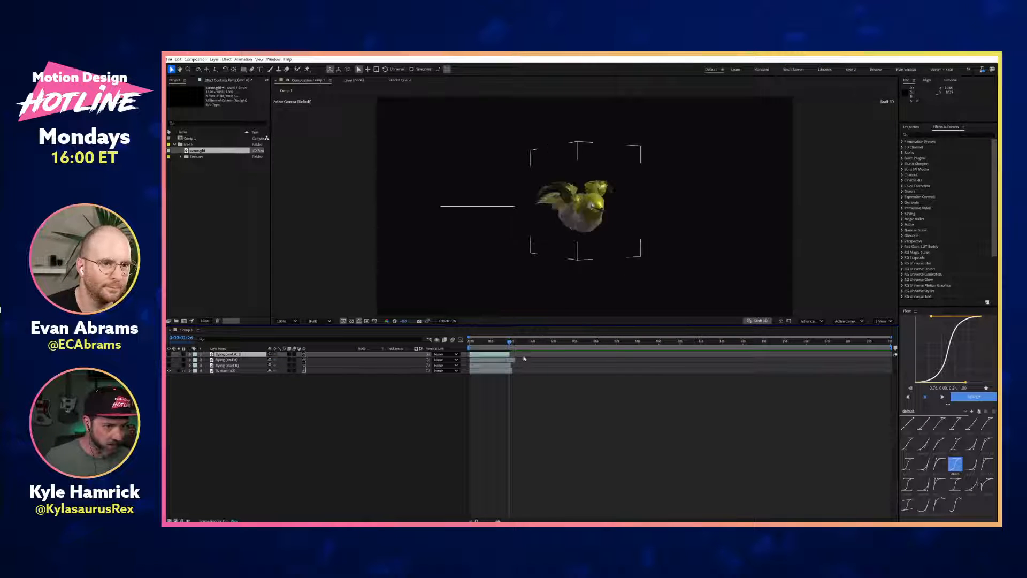
key(Home)
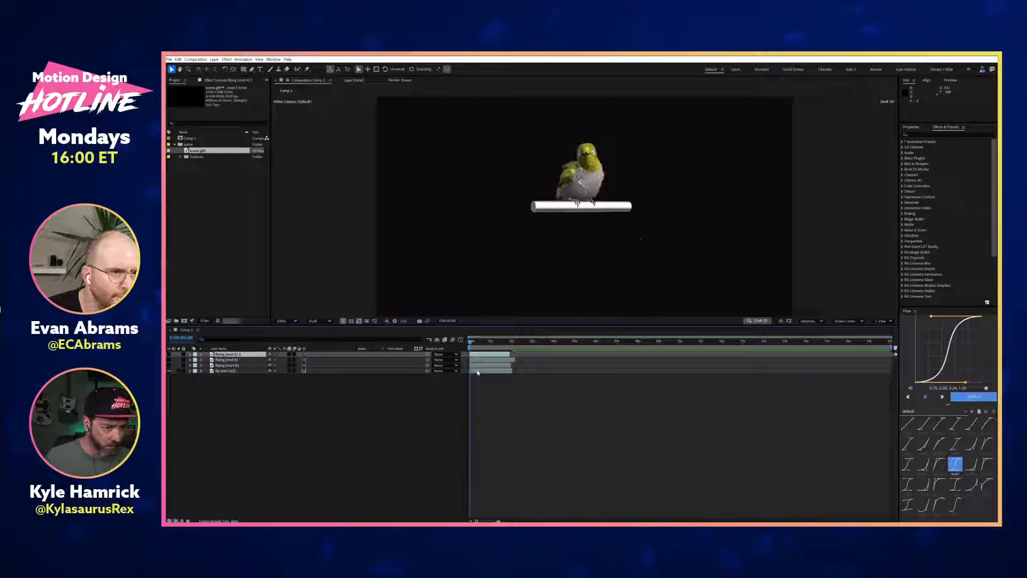
drag(494, 367, 583, 362)
drag(493, 355, 661, 359)
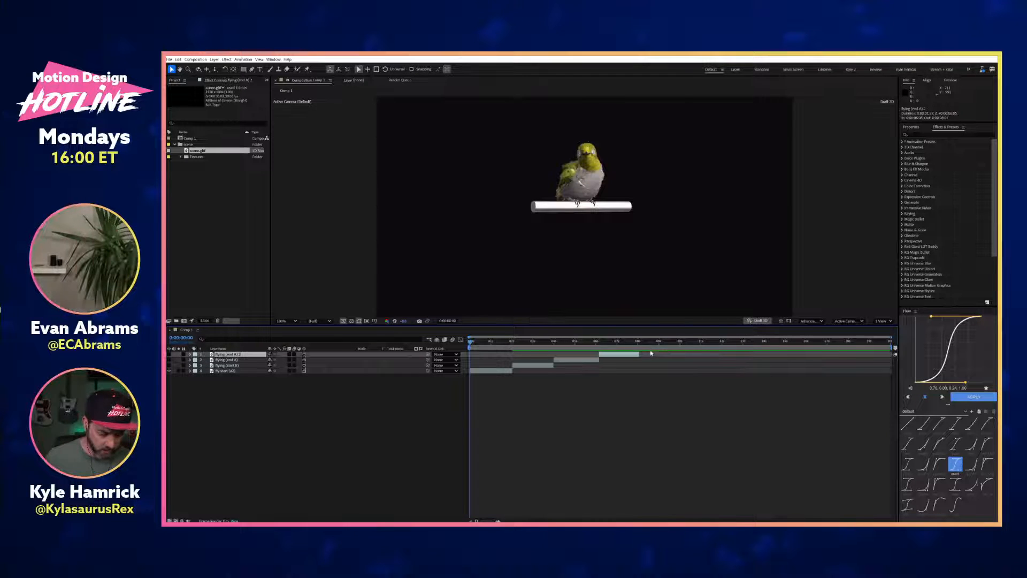
Step: End the work area where the last bird clip ends, at 0:00:08:01, and make all four bird layers visible
key(space)
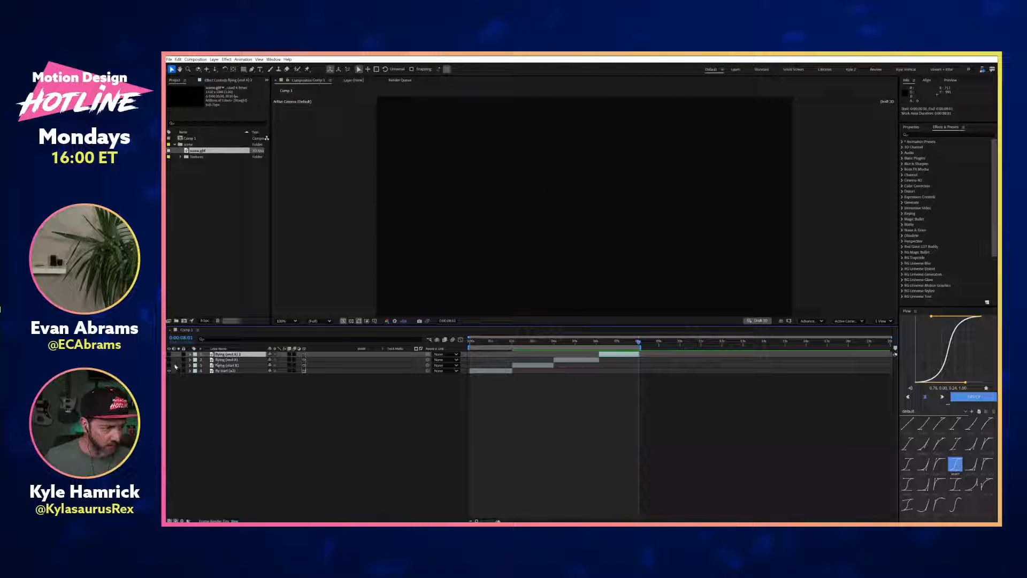
drag(169, 354, 169, 366)
click(237, 414)
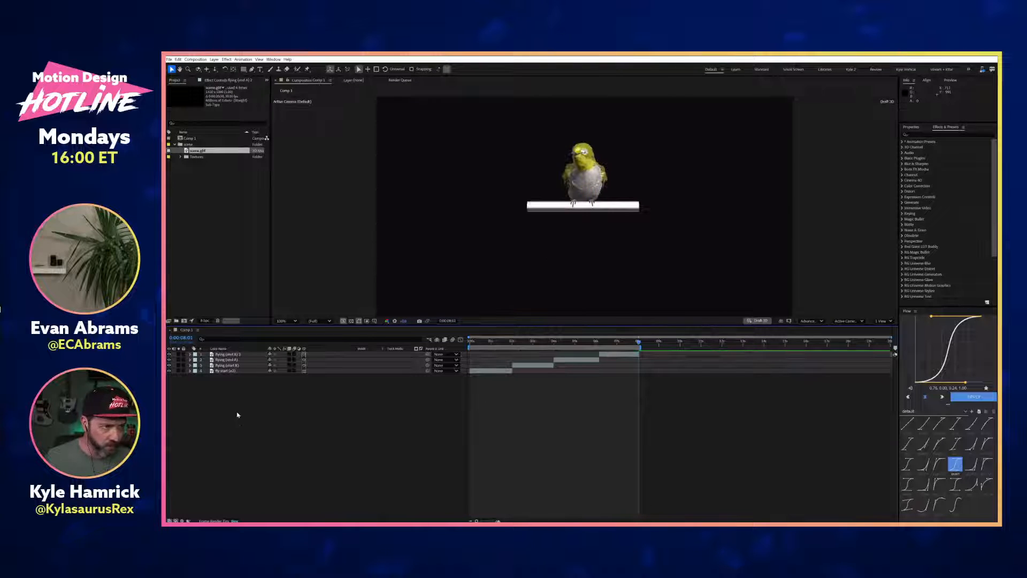
Step: Play the sequence and scrub across the clip transitions, comparing the bird's pose and facing direction between layers
key(space)
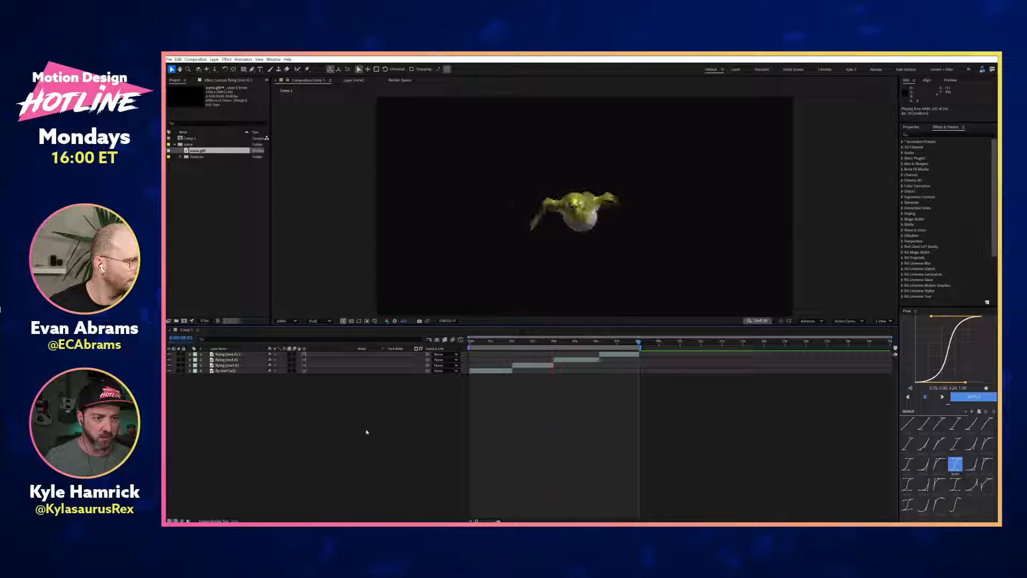
key(space)
mouse_move(557, 343)
mouse_down()
mouse_move(545, 344)
mouse_move(570, 342)
mouse_up()
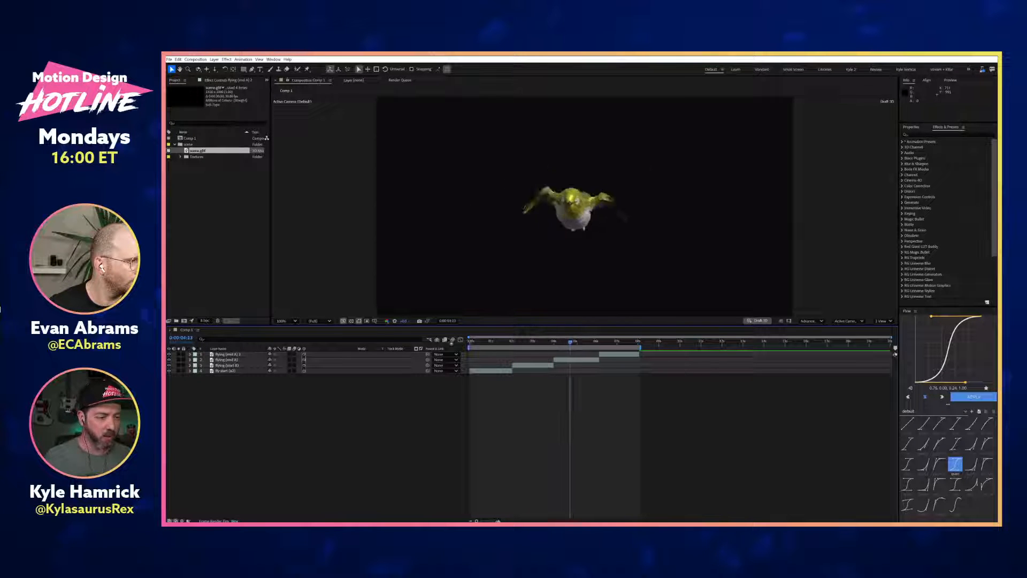
click(235, 366)
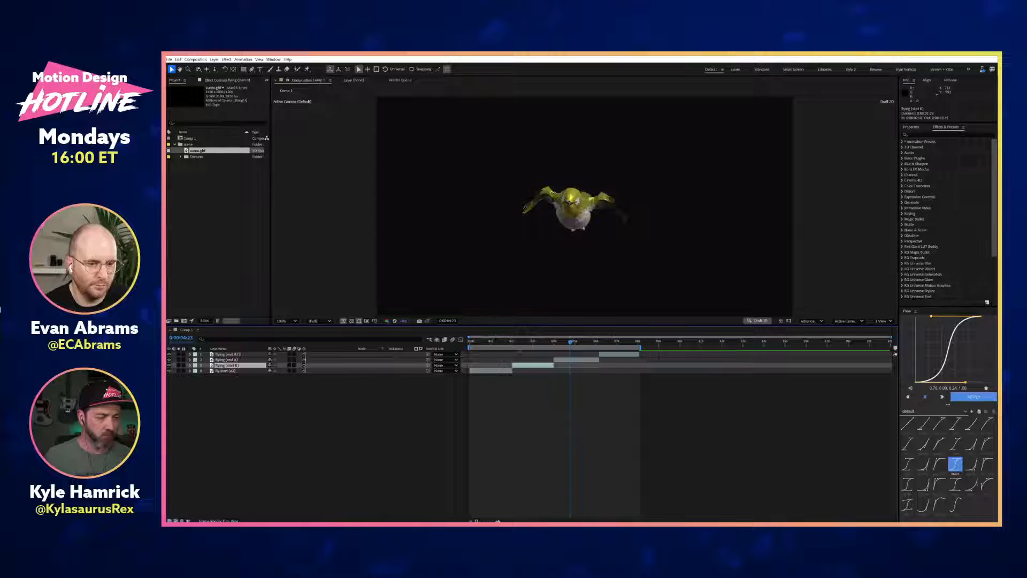
drag(520, 343, 538, 342)
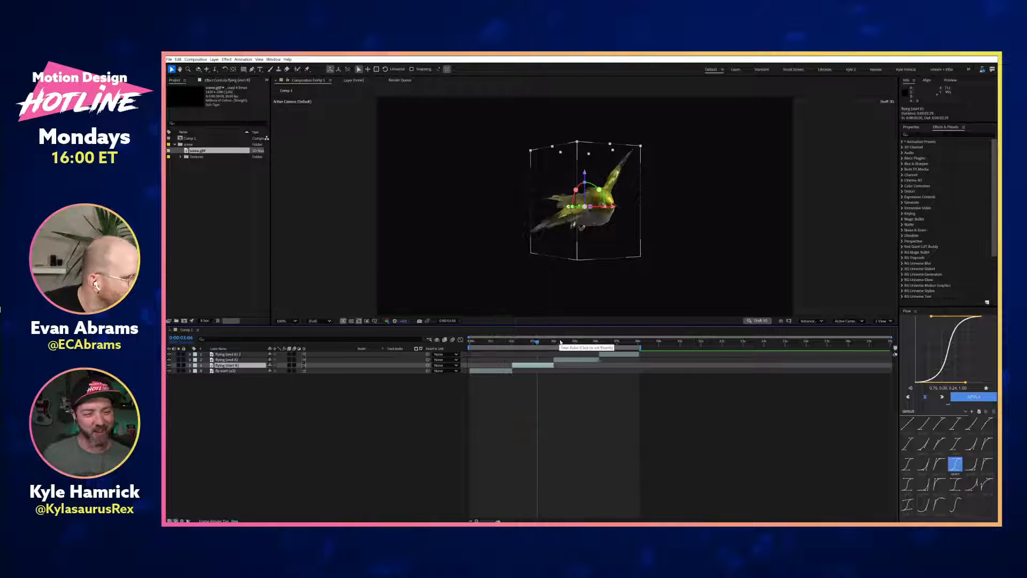
click(552, 342)
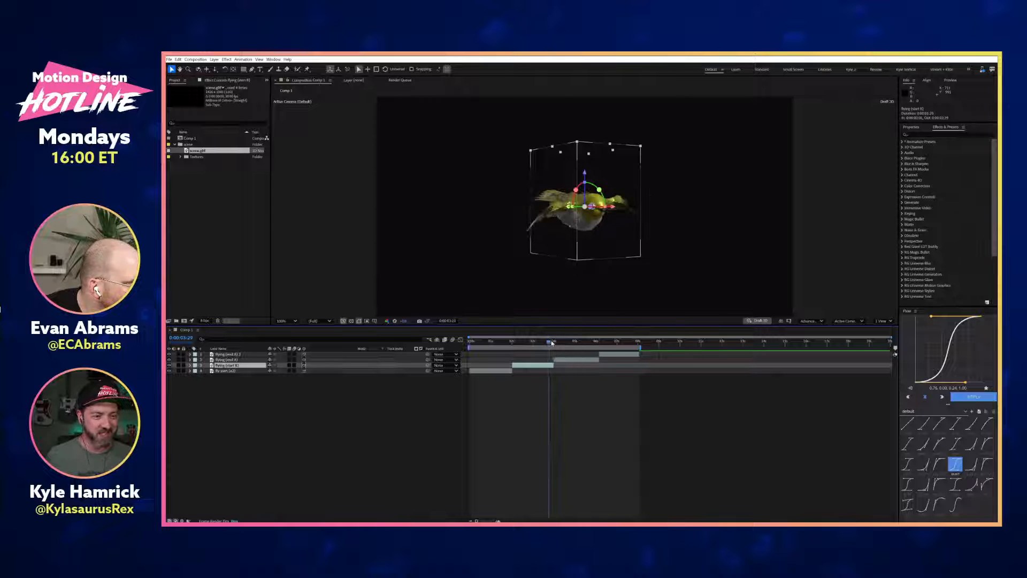
drag(556, 343, 567, 343)
click(233, 355)
shift+click(235, 360)
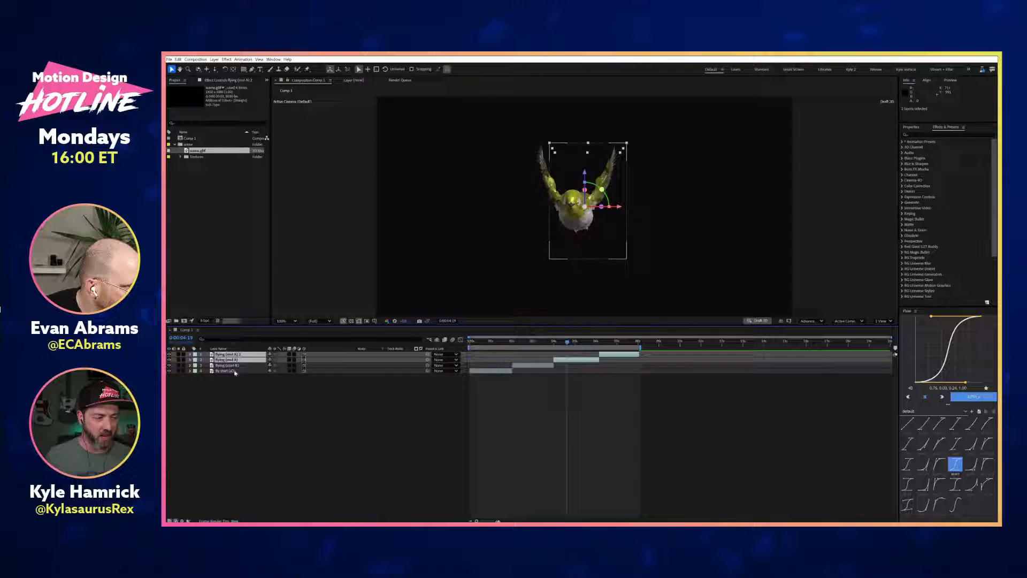
click(235, 371)
click(236, 366)
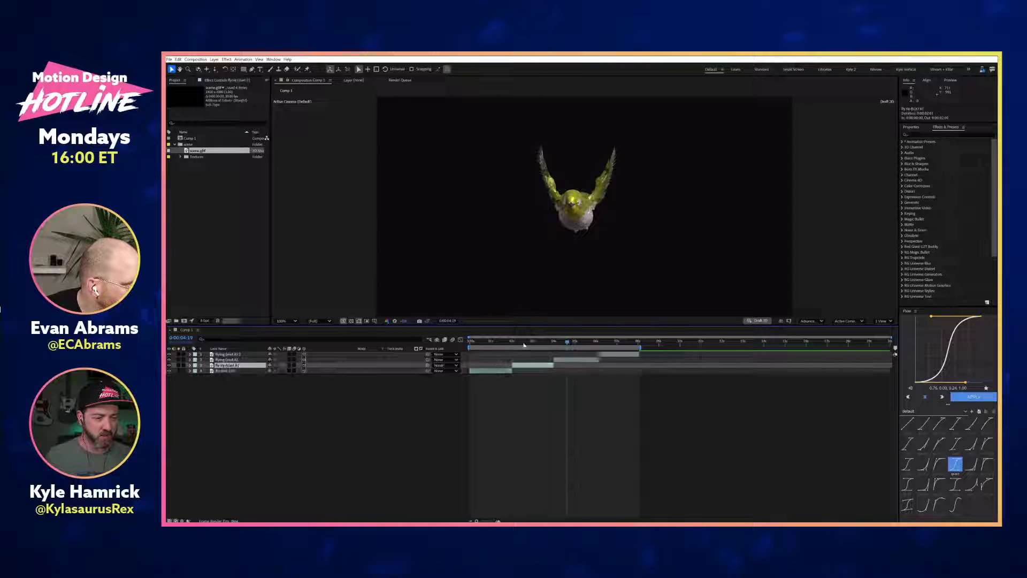
drag(497, 343, 566, 343)
Step: Reveal the rotation properties of all four bird layers and match the bottom two layers' orientation to the two flying (end A) layers
click(566, 360)
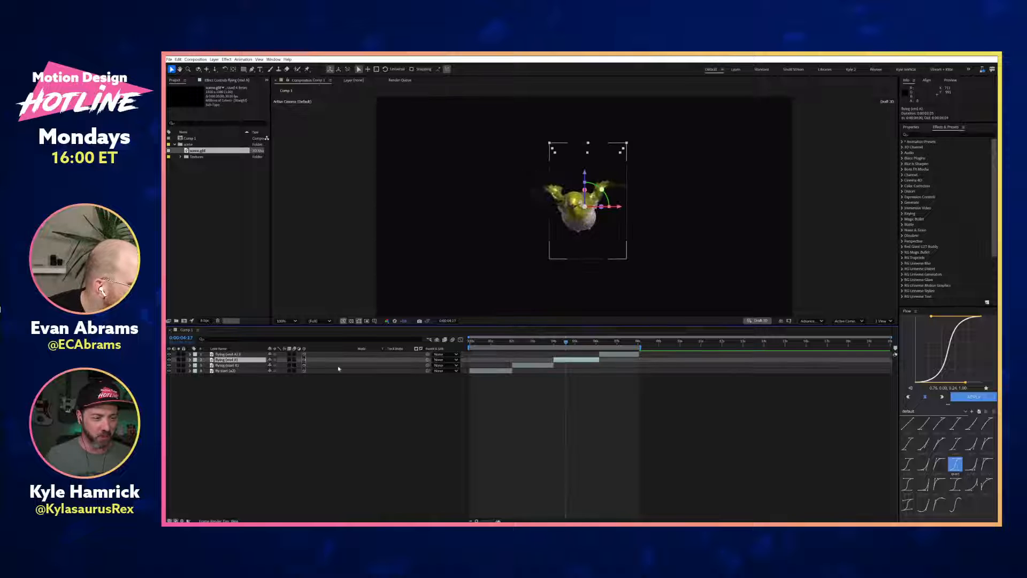
shift+click(226, 354)
key(r)
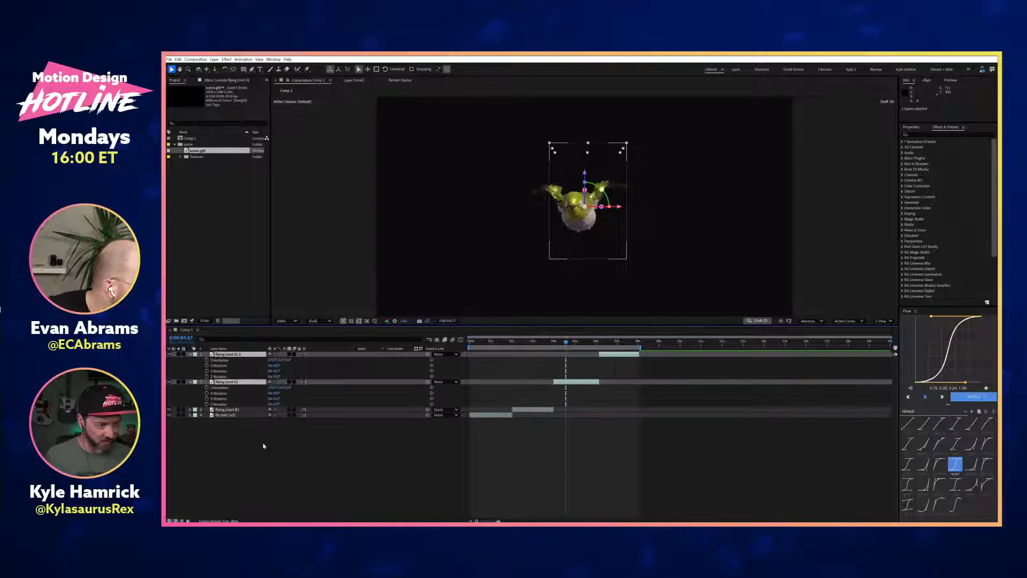
click(239, 410)
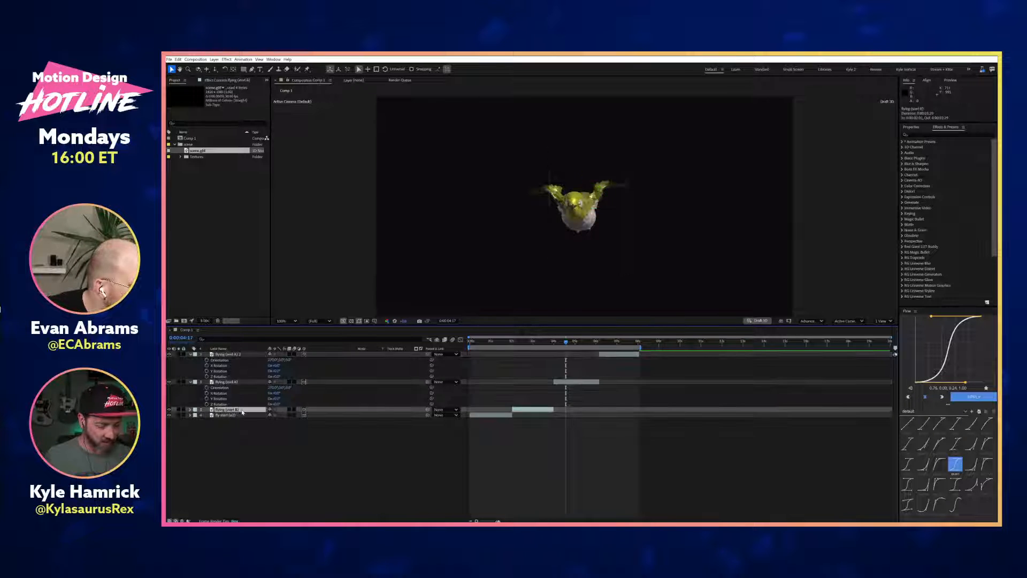
key(r)
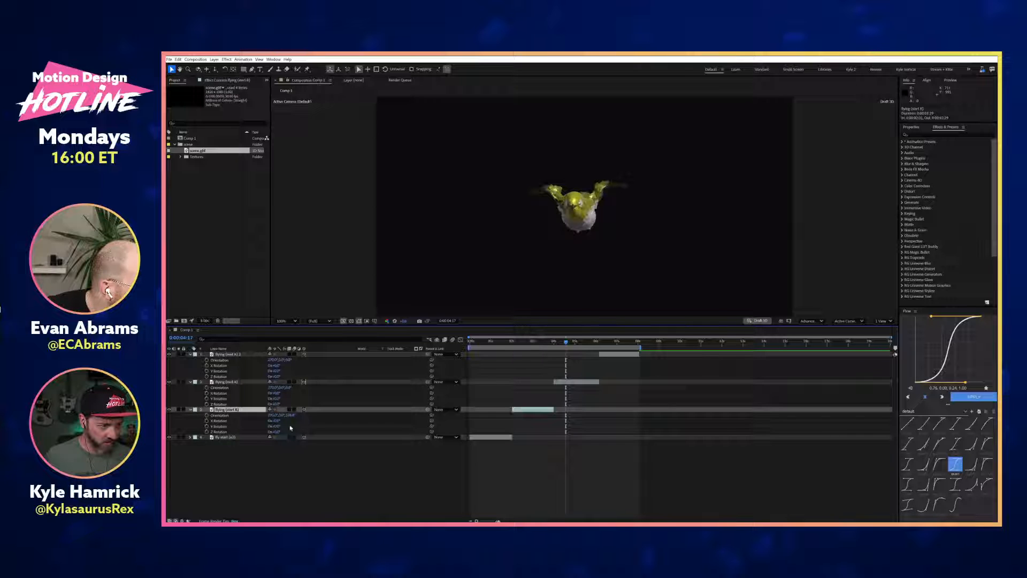
click(251, 438)
key(r)
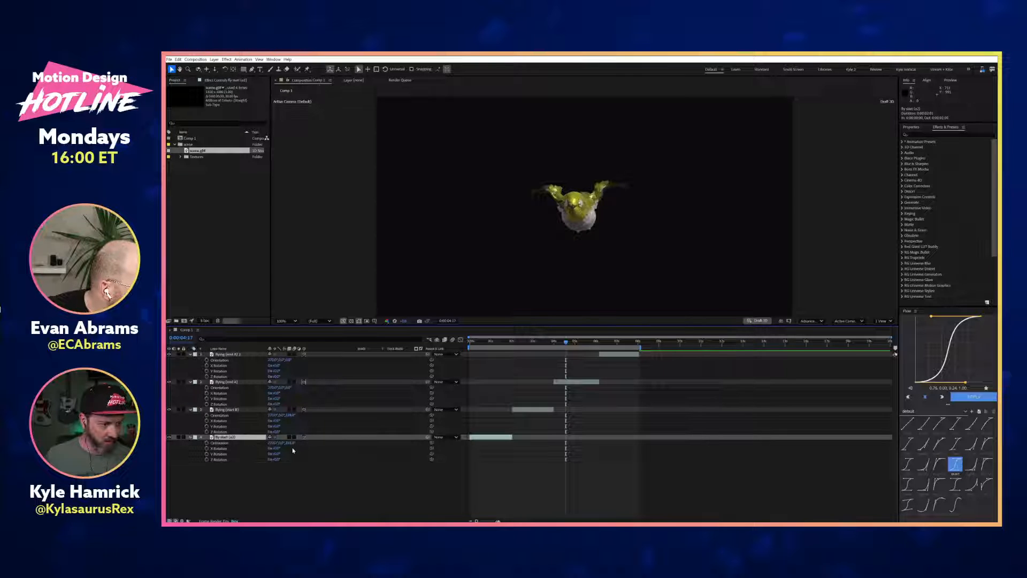
click(292, 415)
key(Return)
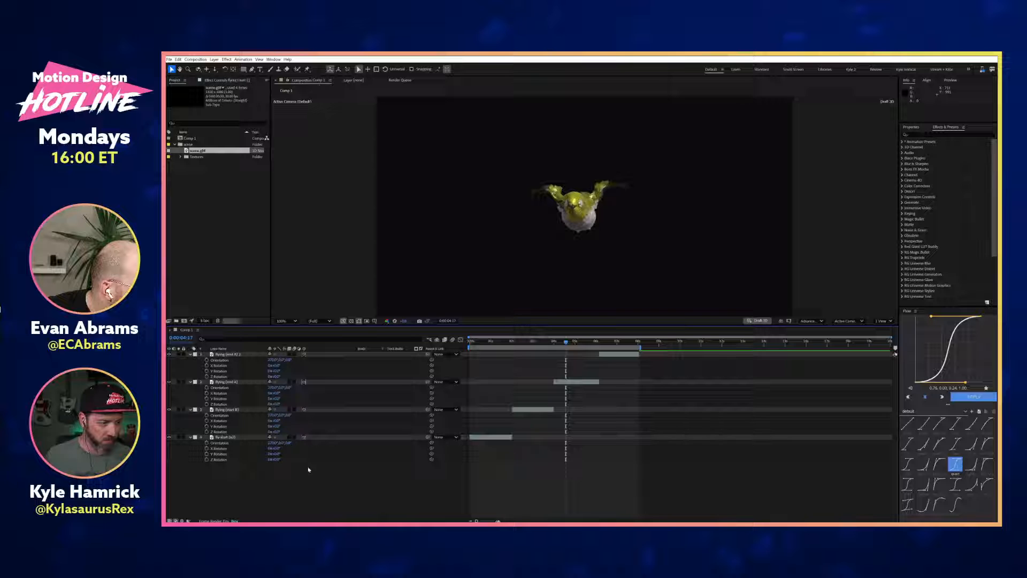
Step: Preview the bird sequence and trim the composition to the work area
key(space)
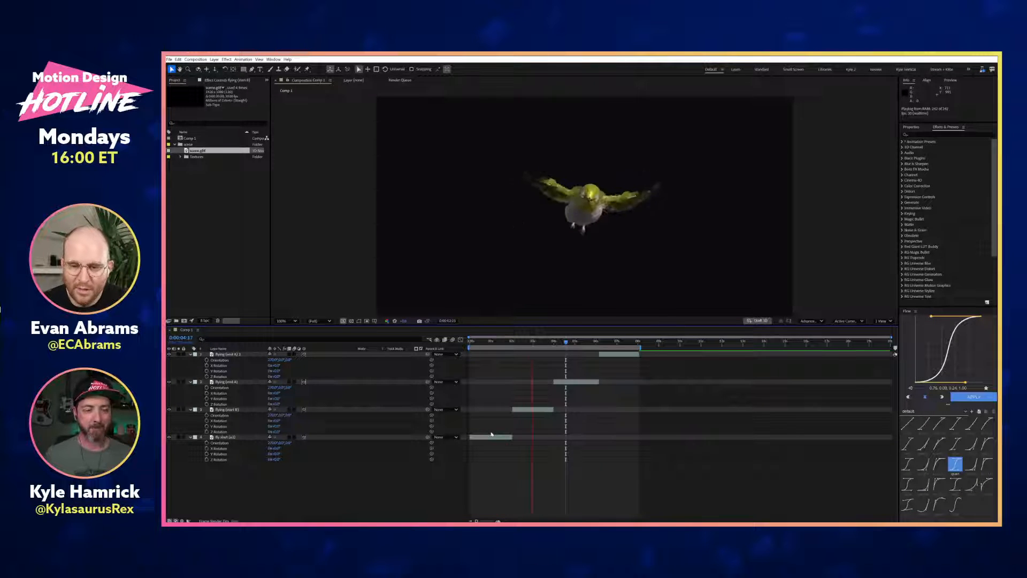
key(space)
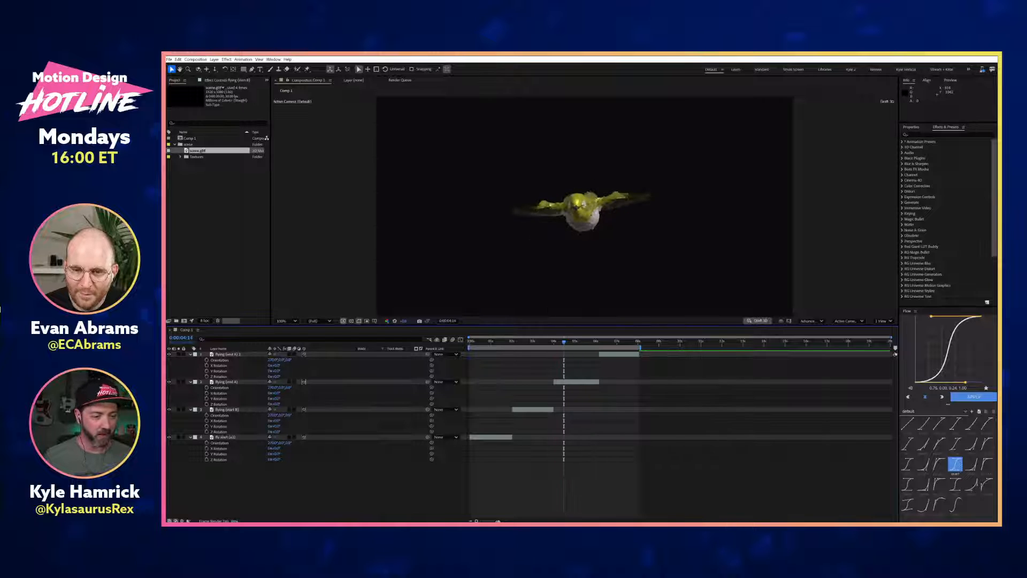
right_click(552, 347)
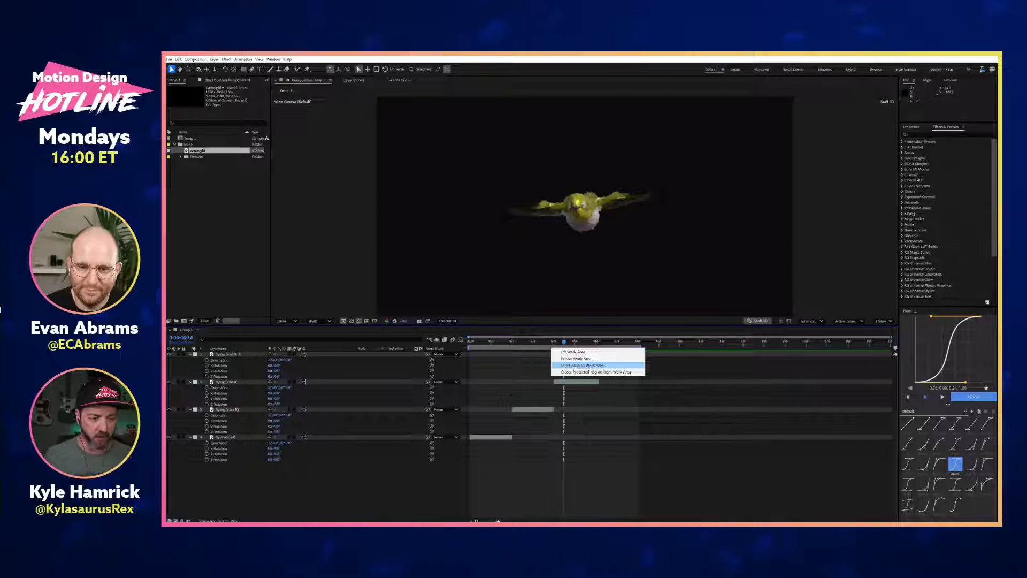
click(589, 366)
Step: Collapse the properties of all layers and rename the composition "Bird Flight"
key(ctrl+a)
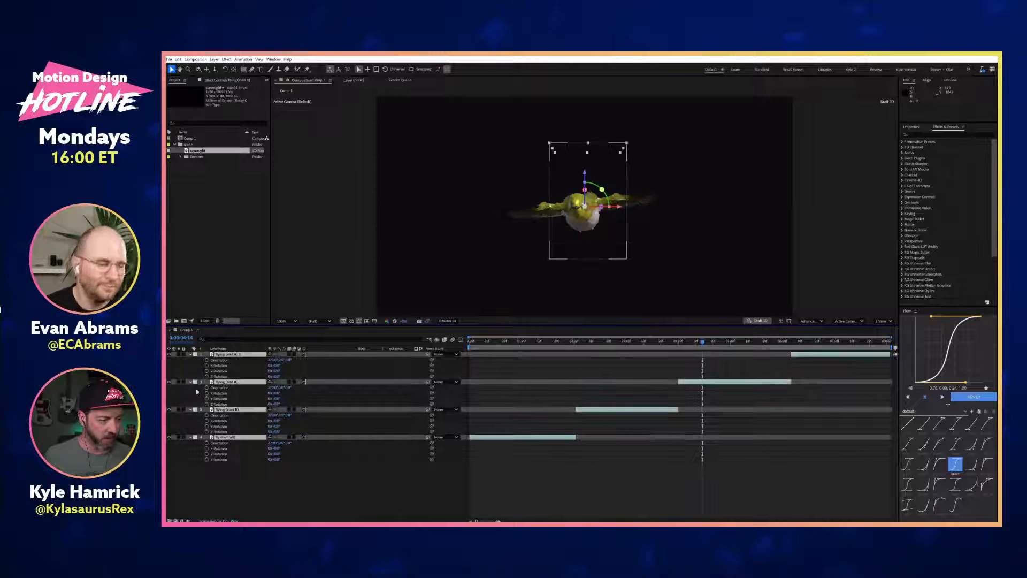
click(191, 382)
click(242, 437)
key(ctrl+k)
text(fl)
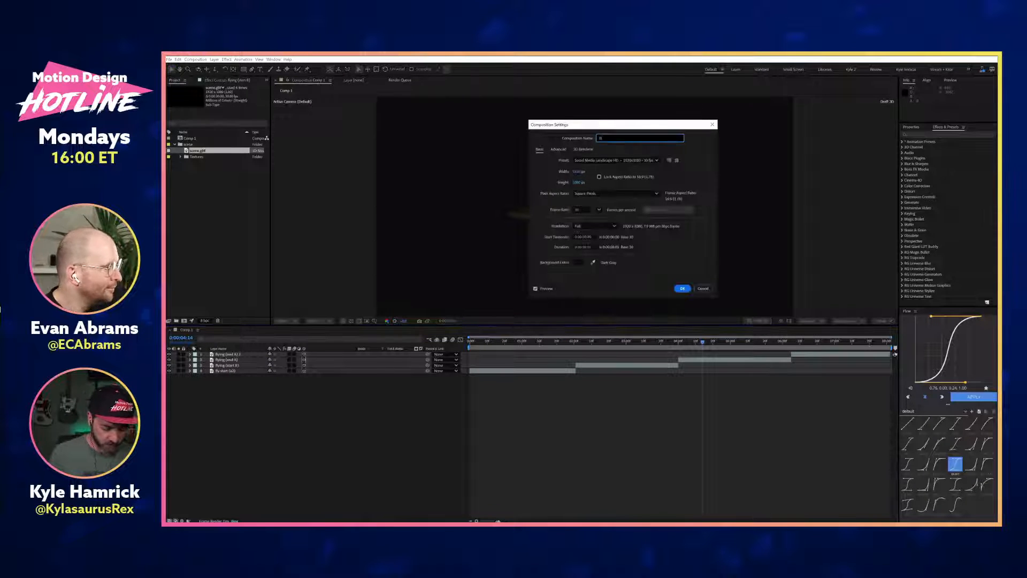
key(Return)
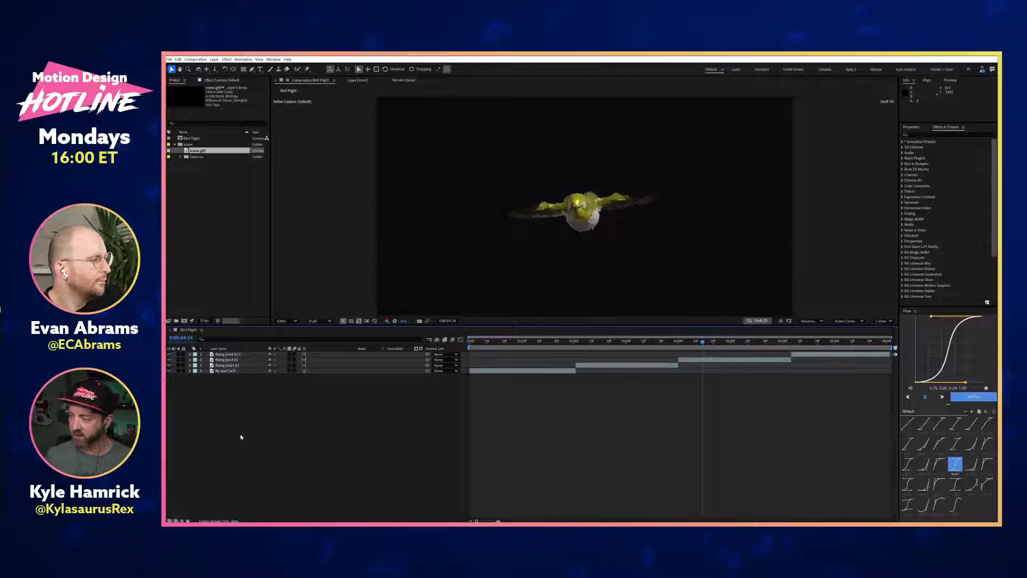
Step: Nest Bird Flight in a new composition as a 3D layer with collapsed transformations, placed in the left part of the frame
click(205, 184)
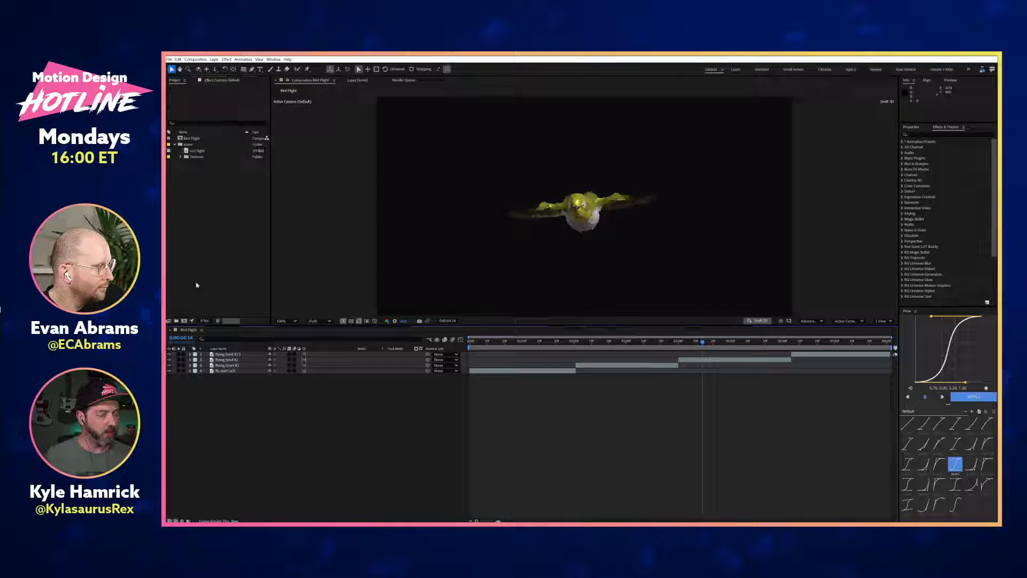
click(194, 138)
drag(196, 137, 183, 323)
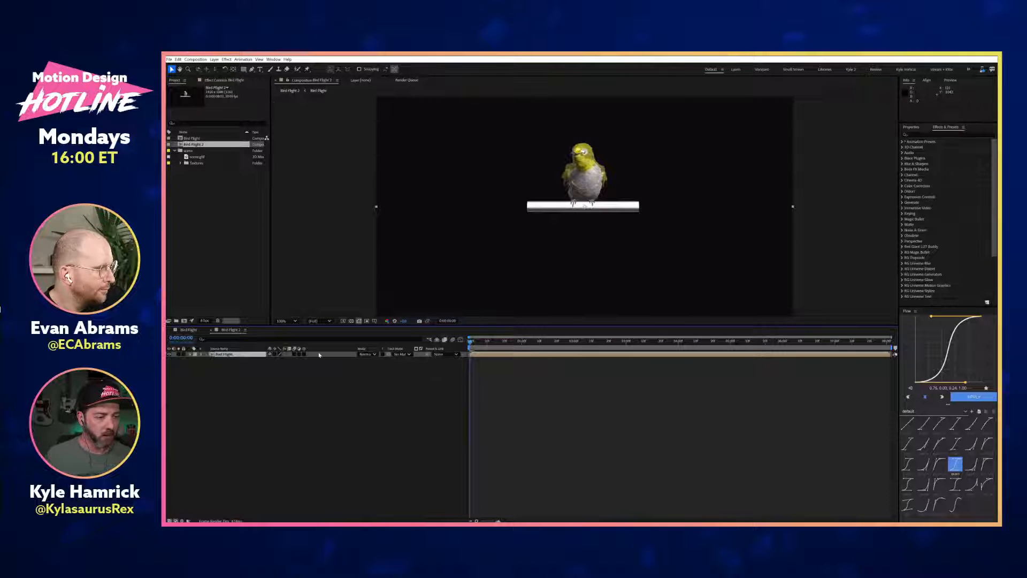
click(305, 354)
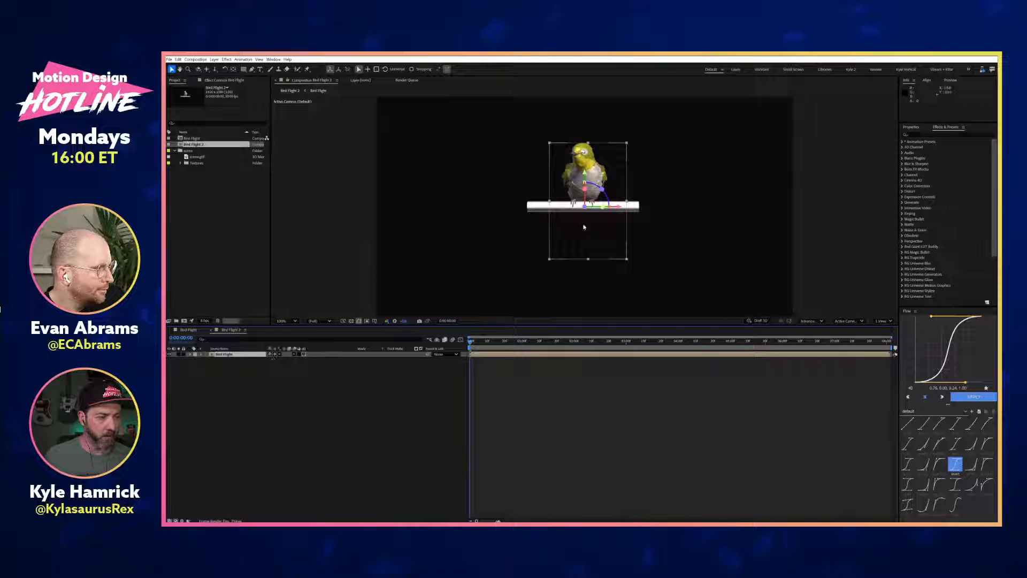
drag(602, 208, 492, 207)
Step: Duplicate the nested bird layer, split the copy at 0:00:04:00, and shift its second part so the flight restarts there
click(678, 340)
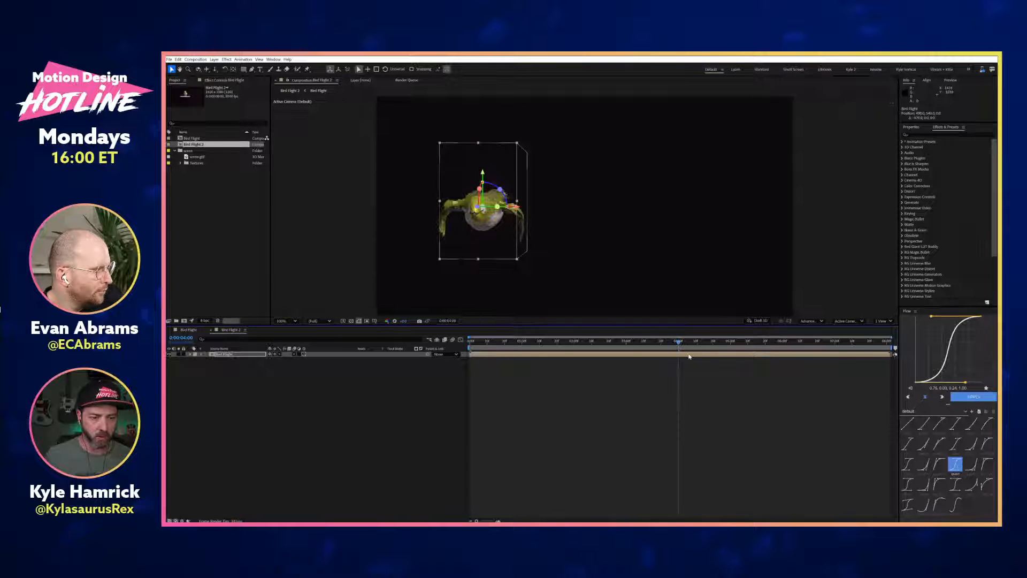
key(ctrl+d)
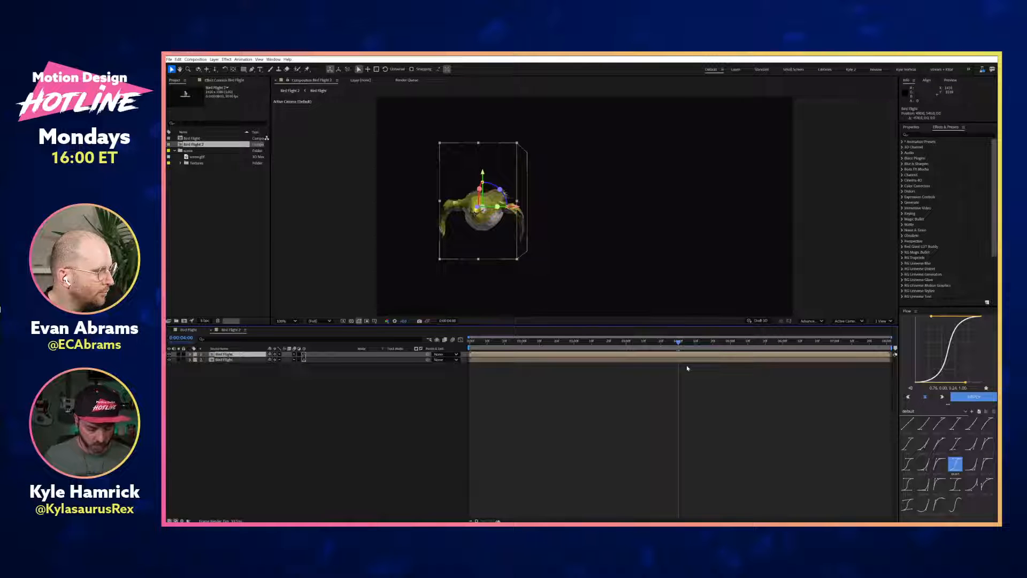
key(ctrl+shift+d)
mouse_move(709, 357)
mouse_down()
mouse_move(493, 362)
mouse_move(695, 358)
mouse_up()
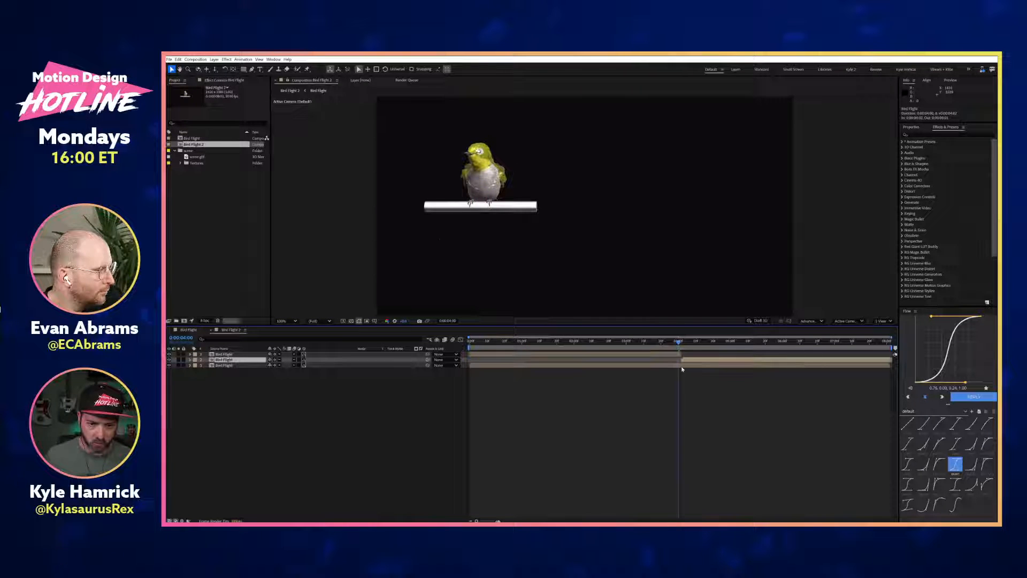
Step: Move the unsplit Bird Flight layer to the right part of the frame and turn off collapse transformations on all three layers
click(242, 365)
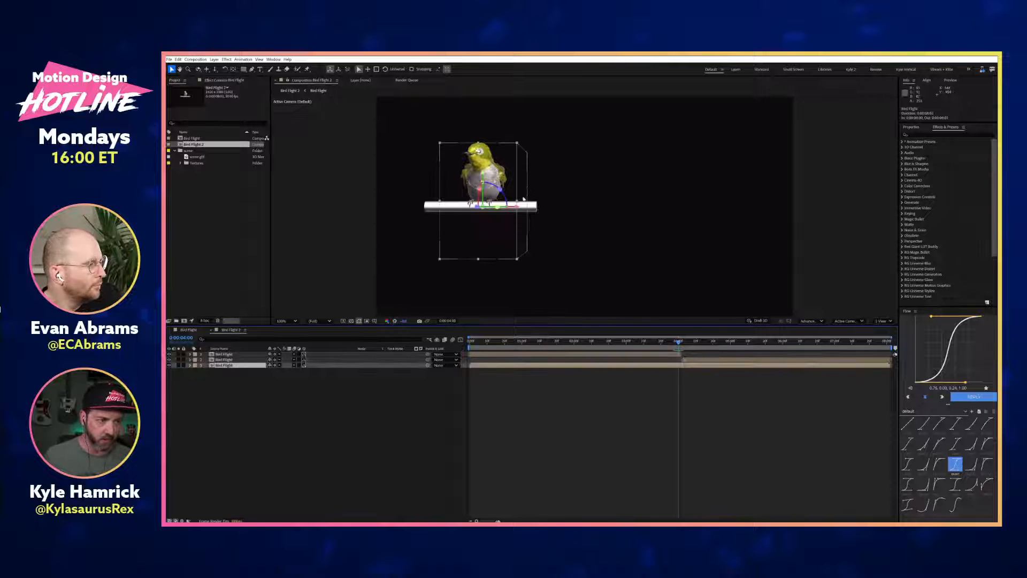
drag(489, 251, 718, 251)
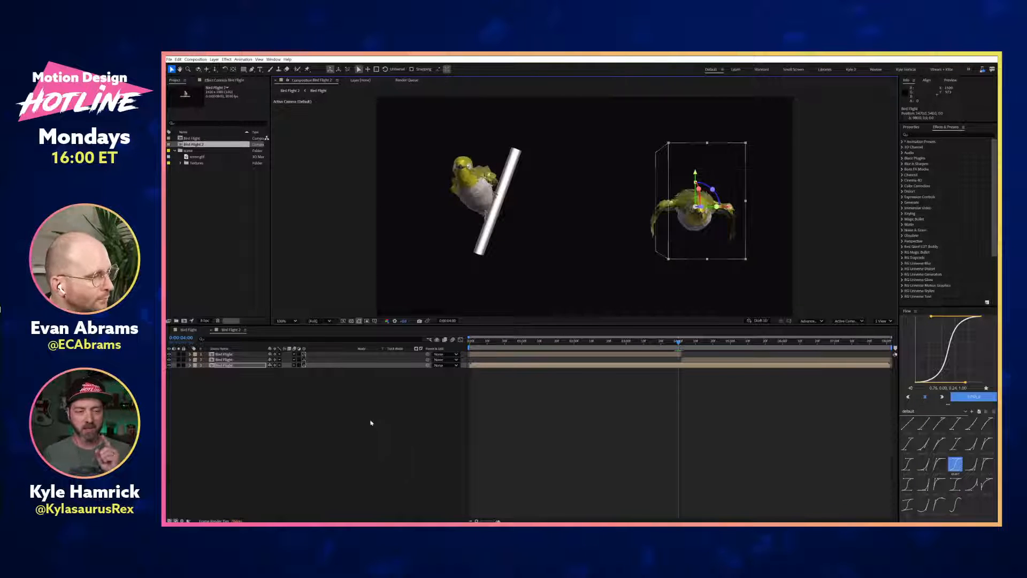
drag(275, 354, 275, 365)
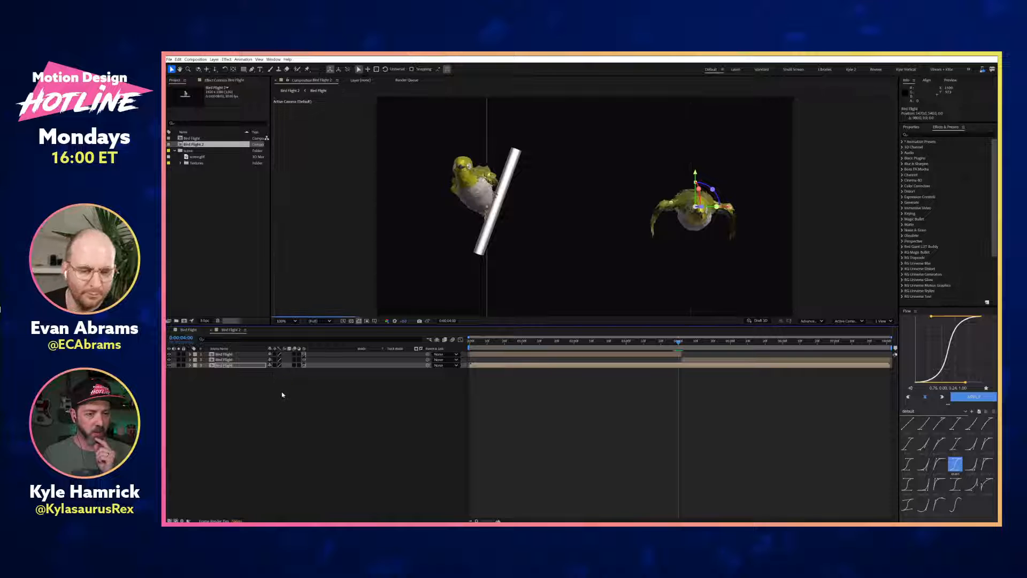
Step: Play the composition to compare the two birds side by side
click(315, 422)
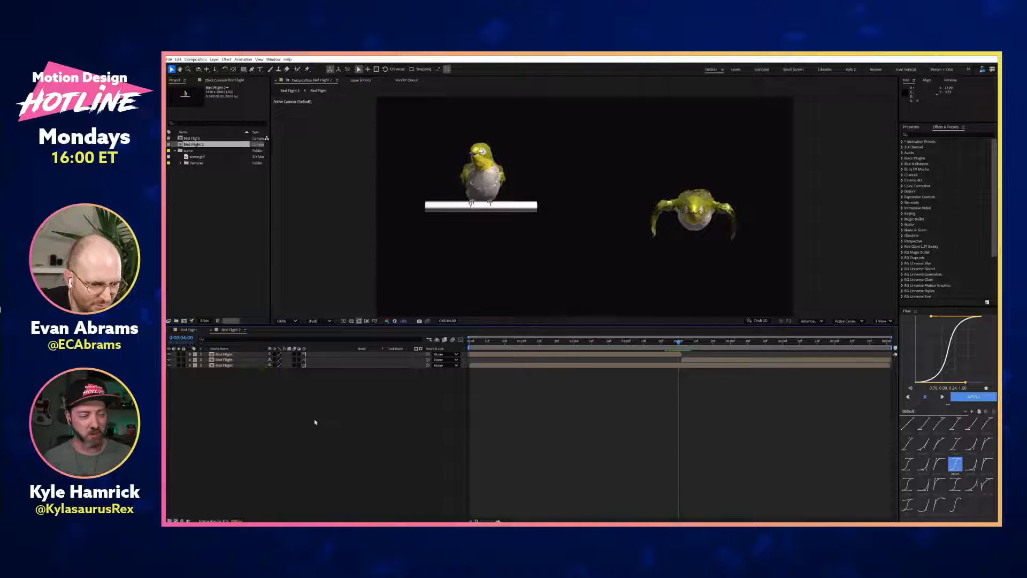
key(space)
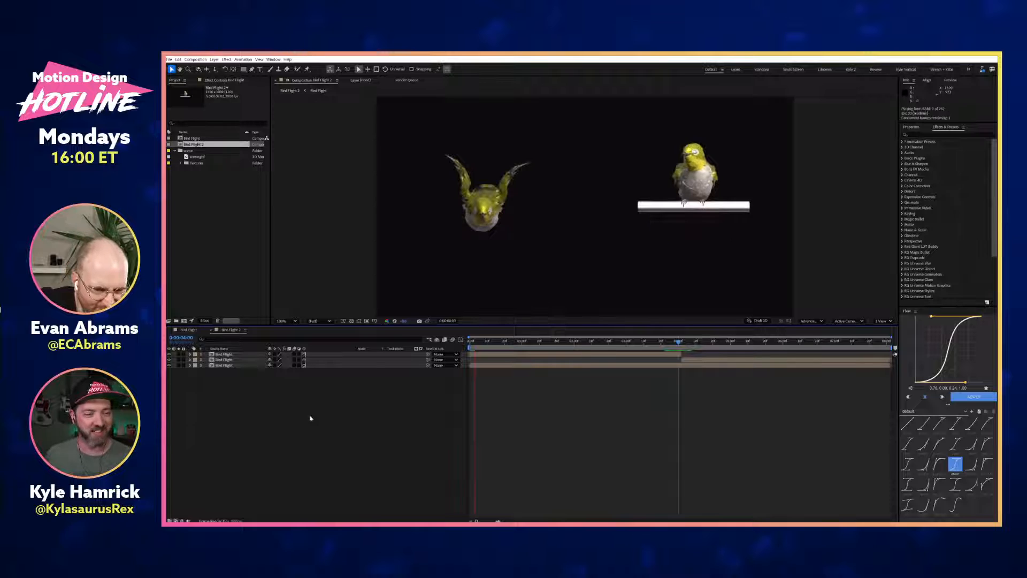
key(space)
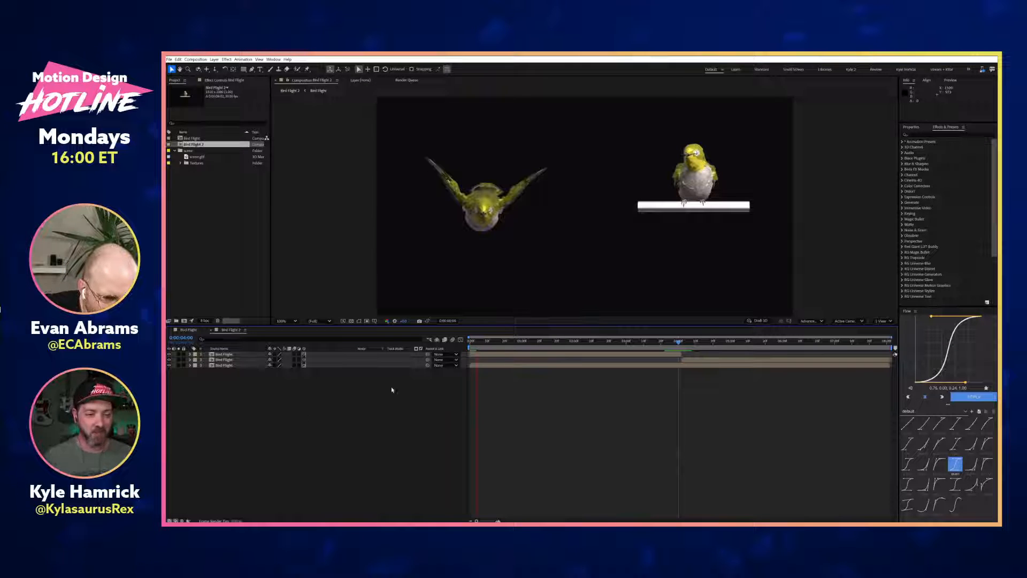
Step: Preview the bird animation and set the composition viewer's resolution to Half
key(space)
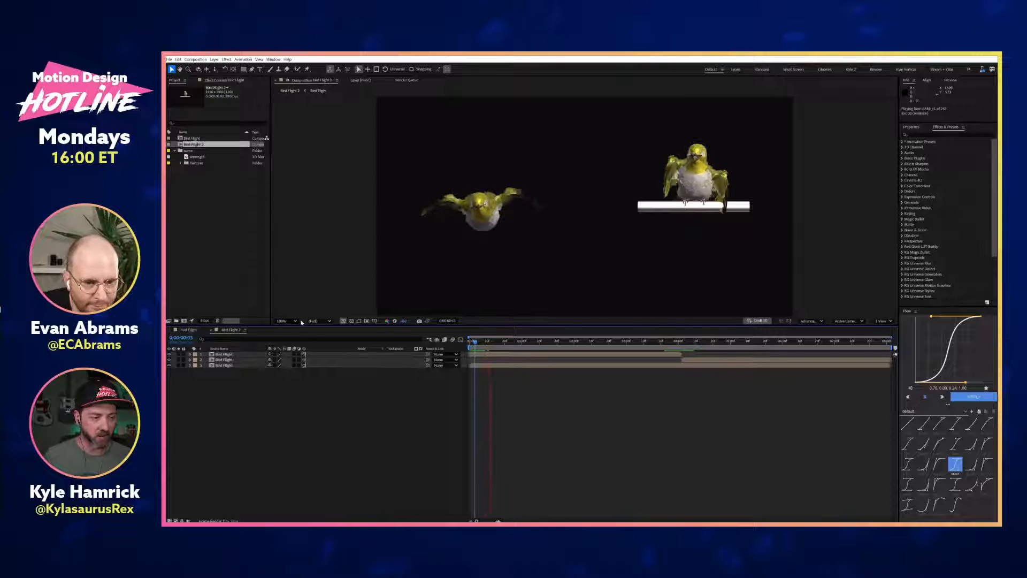
click(319, 321)
click(323, 349)
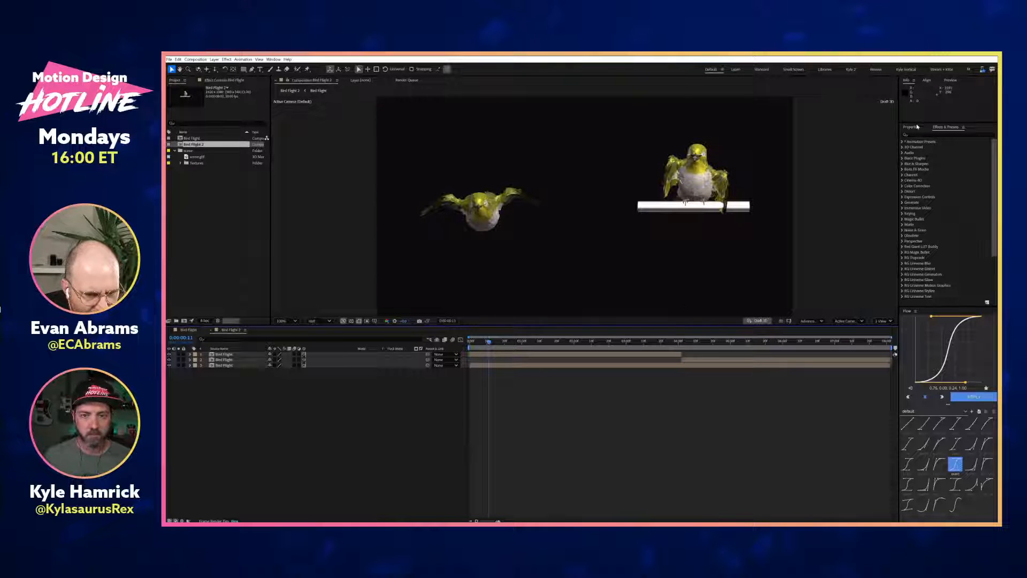
Step: Expand the preview settings to show all their options and play back the bird animation
click(951, 80)
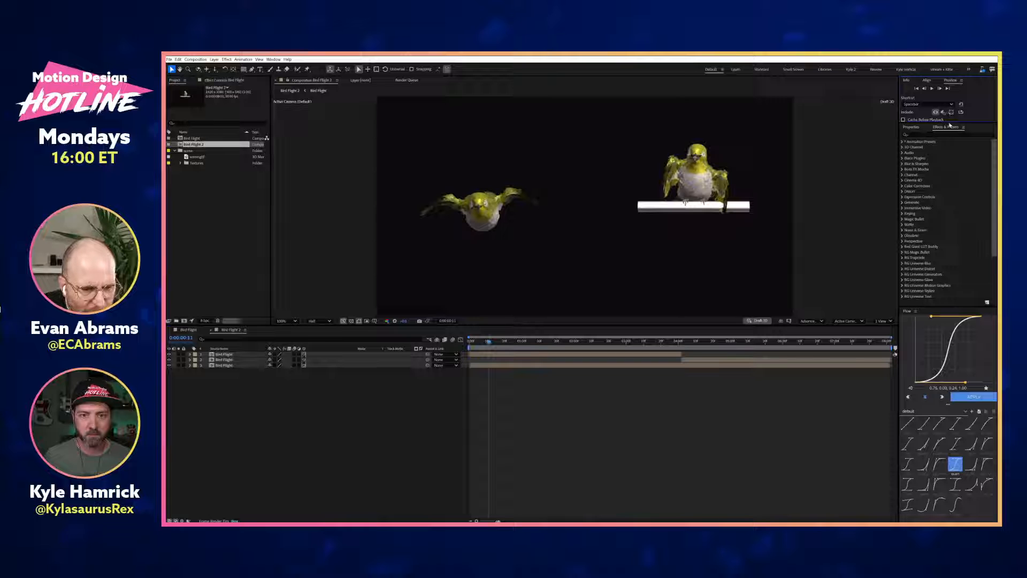
drag(948, 122, 939, 173)
key(space)
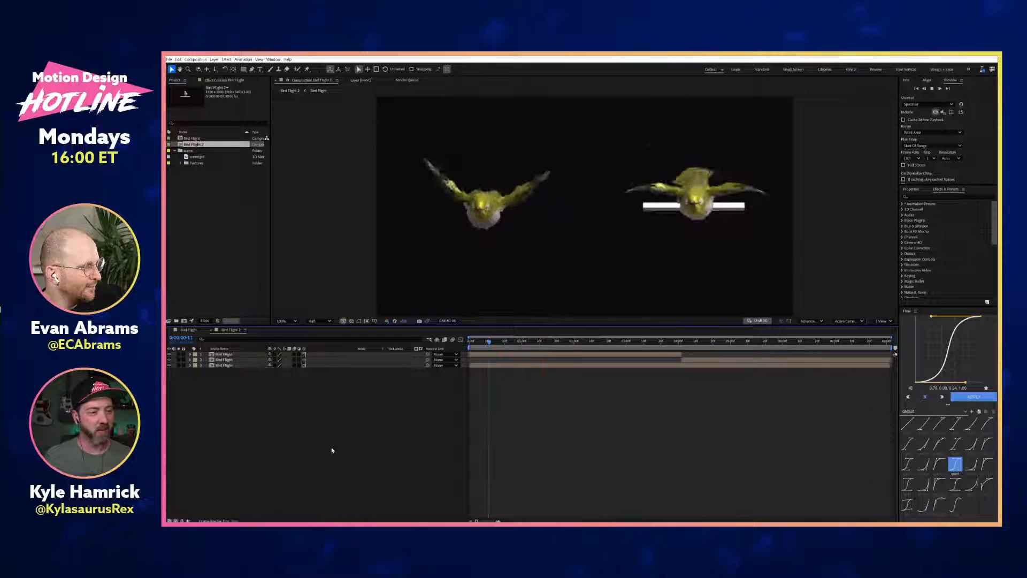
key(space)
Step: Delete the upper two Bird Flight layers from the Bird Flight 2 composition
click(228, 355)
shift+click(231, 361)
key(Delete)
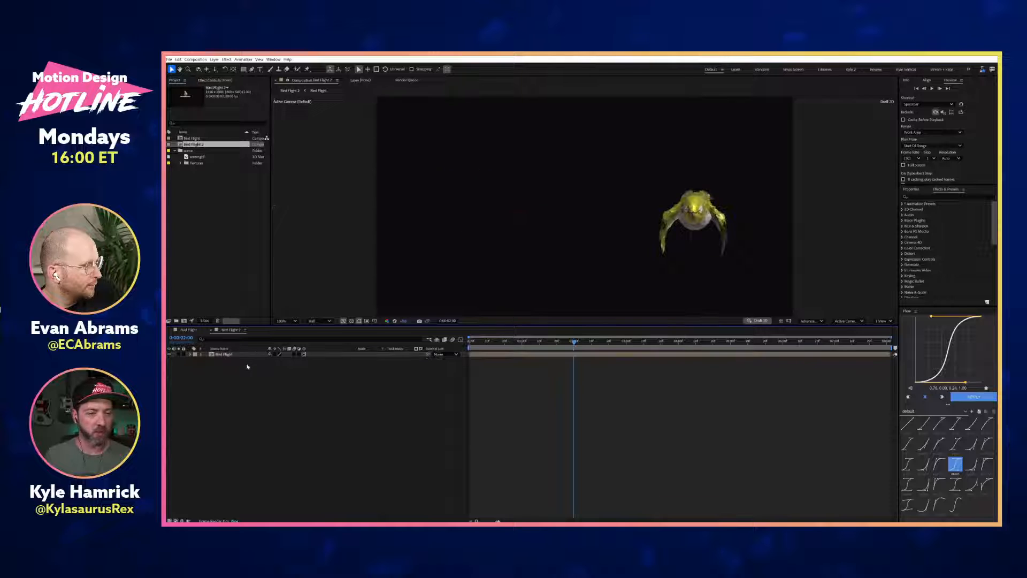
Step: Move the remaining Bird Flight layer horizontally to the center of the frame
click(246, 355)
drag(733, 210, 621, 206)
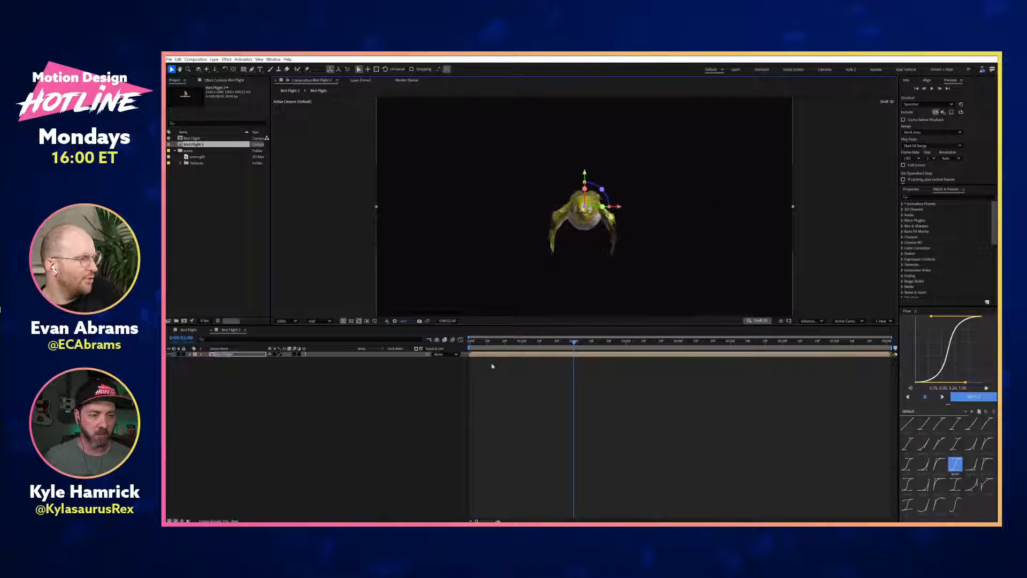
click(342, 441)
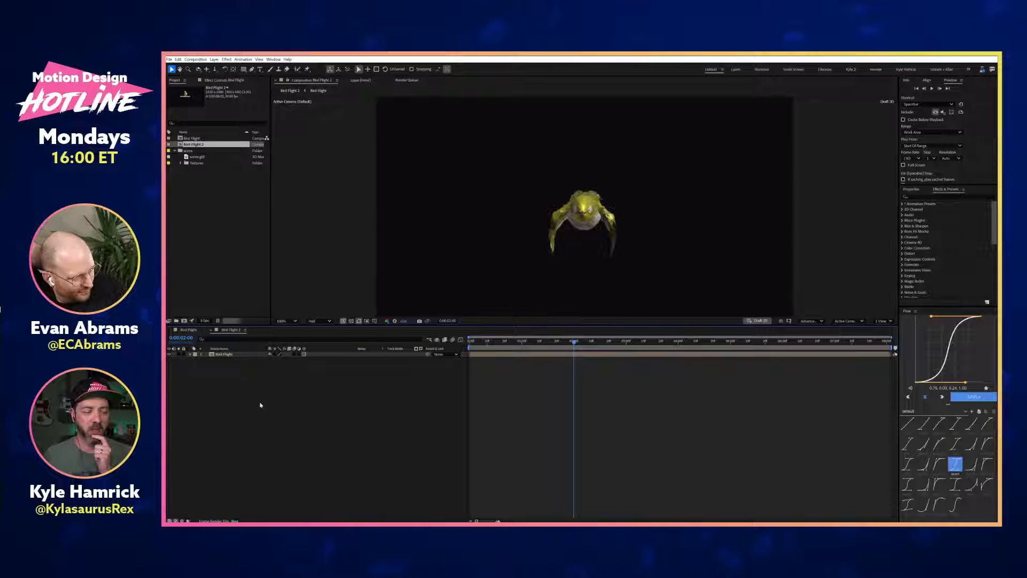
drag(574, 341, 502, 343)
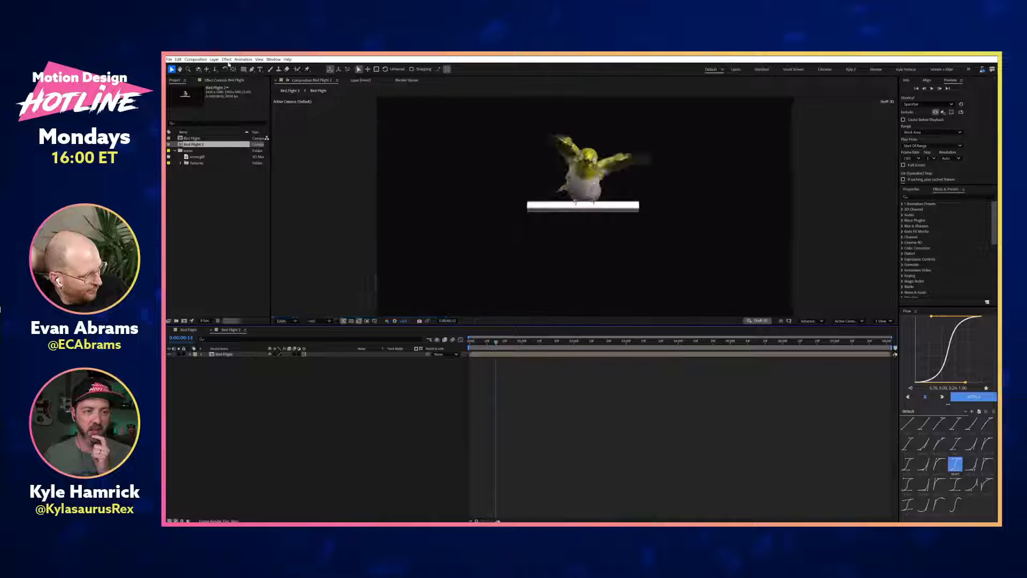
click(178, 59)
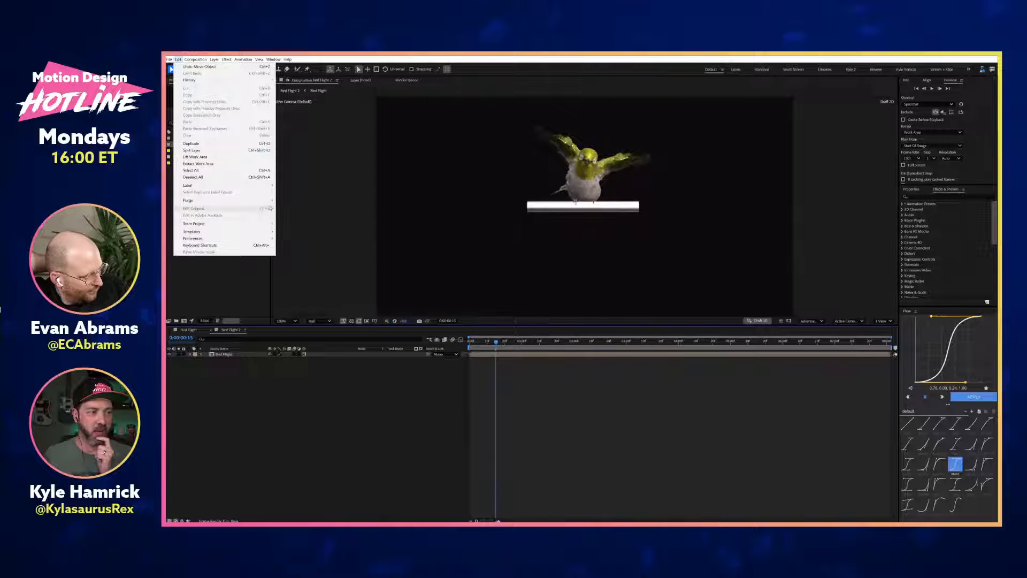
mouse_move(214, 201)
click(311, 200)
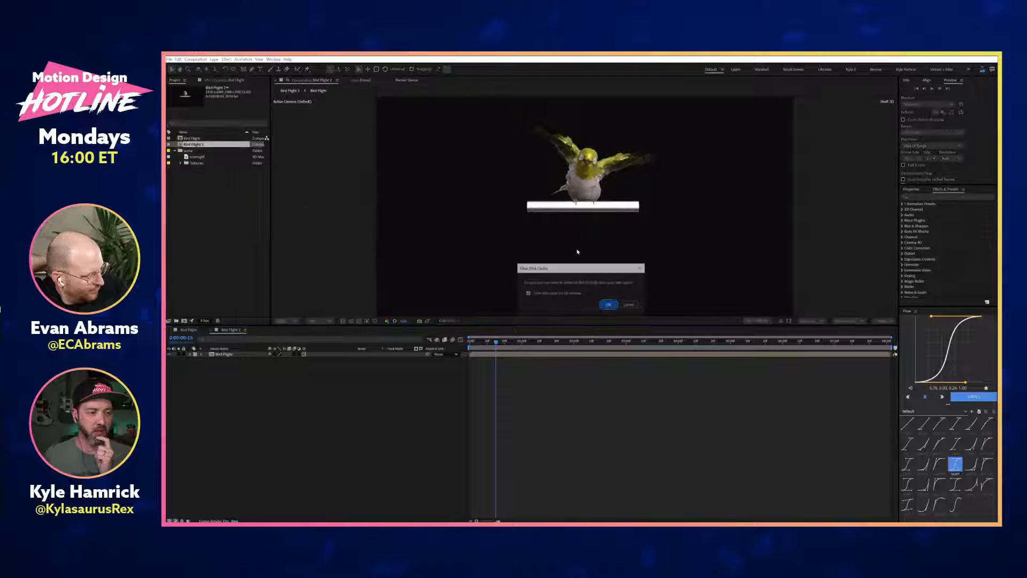
click(631, 305)
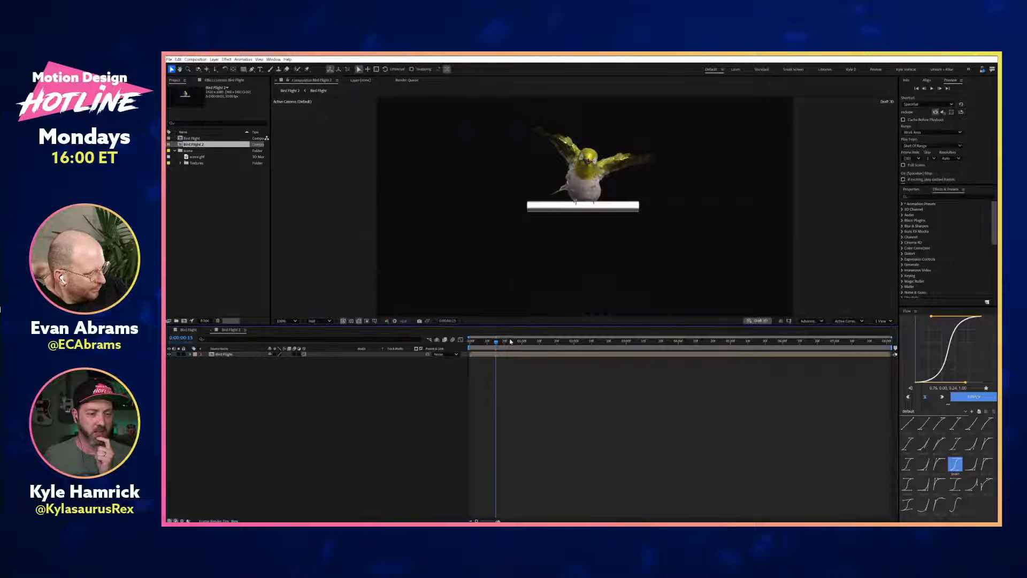
Step: Add a layer marker to the Bird Flight layer at 0:00:00:23
drag(497, 343, 512, 342)
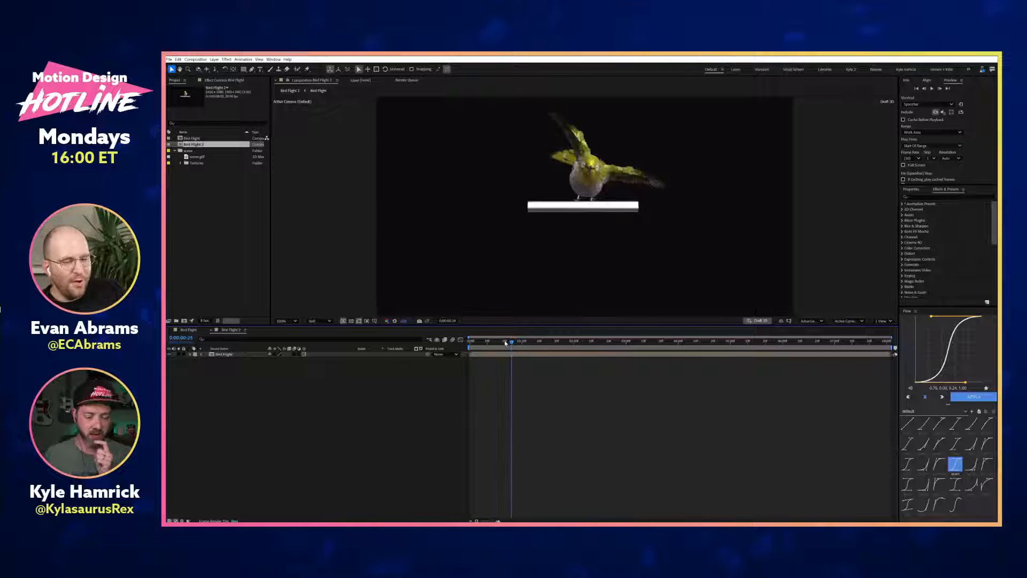
key(Page_Up)
key(Page_Down)
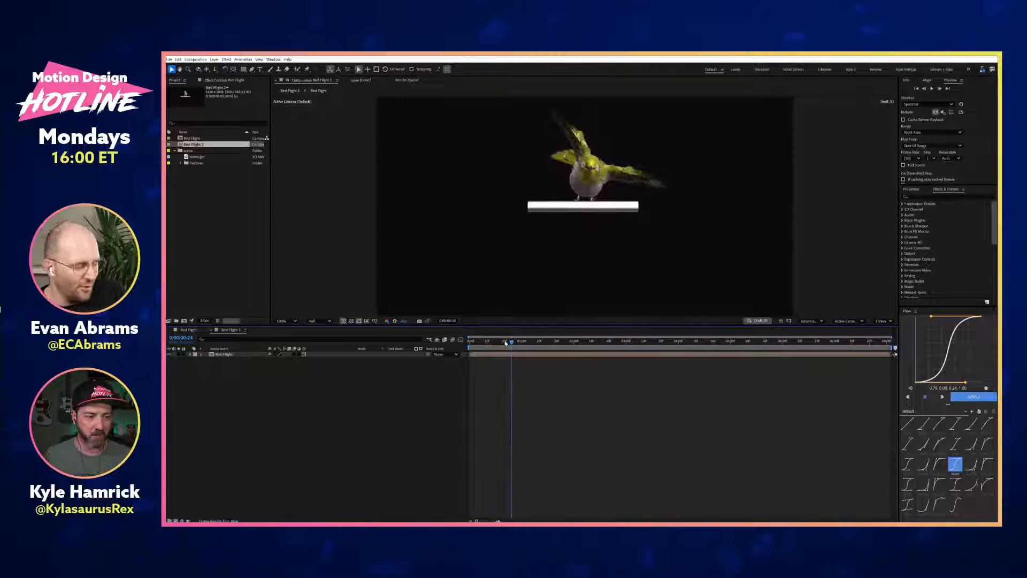
key(Page_Up)
click(251, 355)
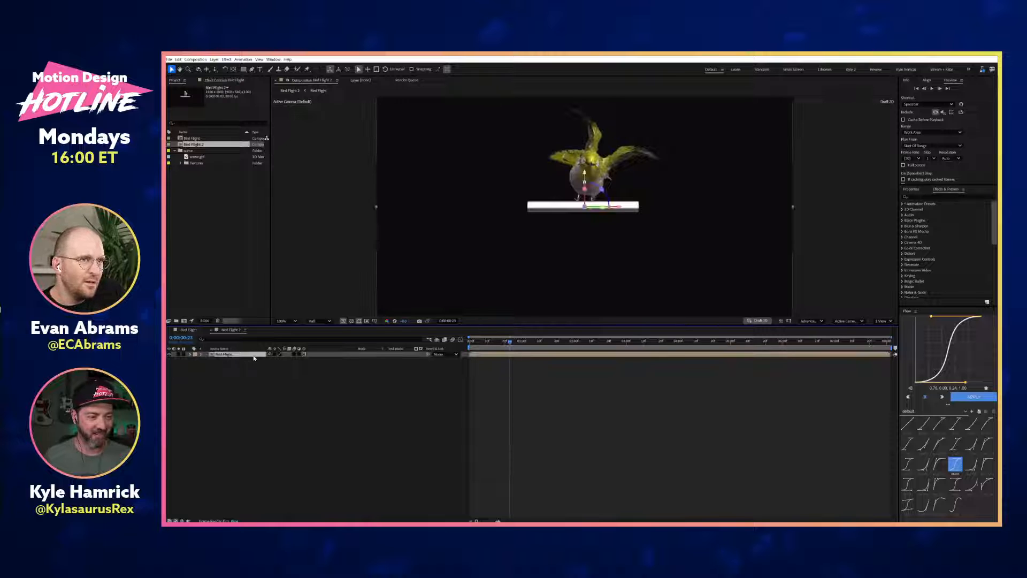
Step: Return to the start of the timeline and purge the cache, including the disk cache
drag(548, 342, 748, 336)
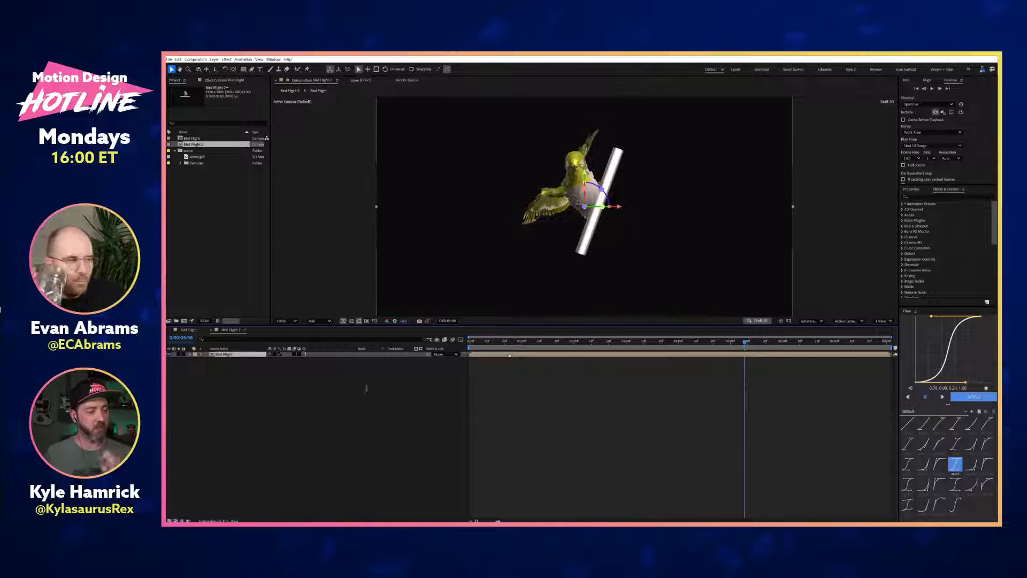
click(473, 343)
click(178, 60)
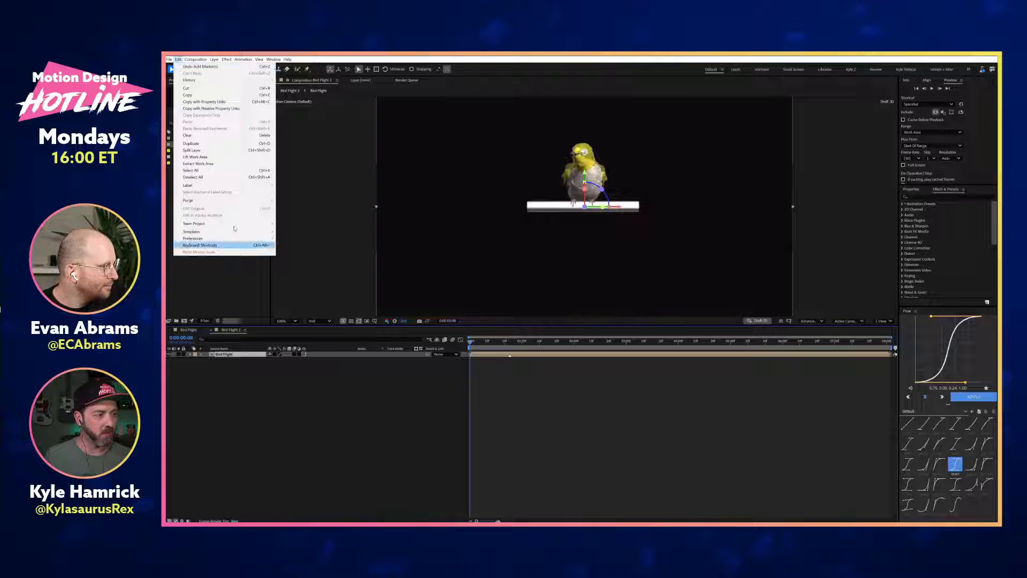
mouse_move(214, 200)
click(300, 202)
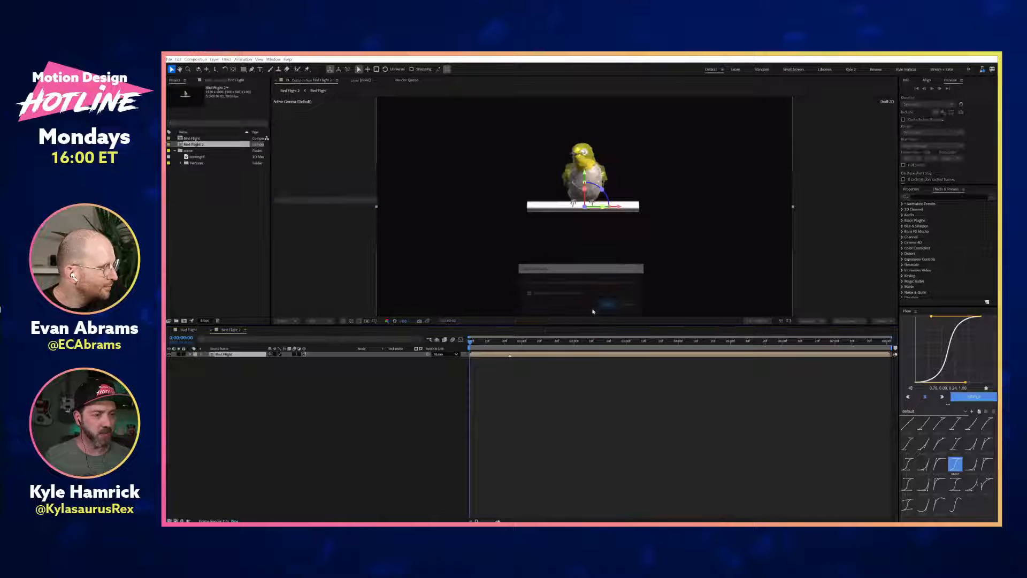
key(Return)
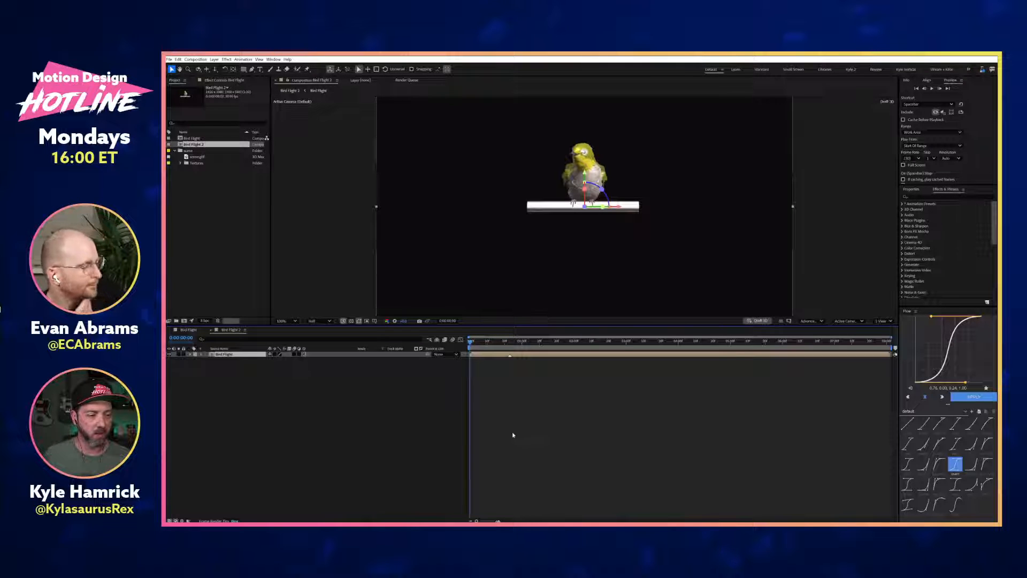
Step: Scrub through the timeline to check the bird's playback, and open the nested Bird Flight composition
click(474, 343)
drag(474, 343, 692, 342)
click(739, 342)
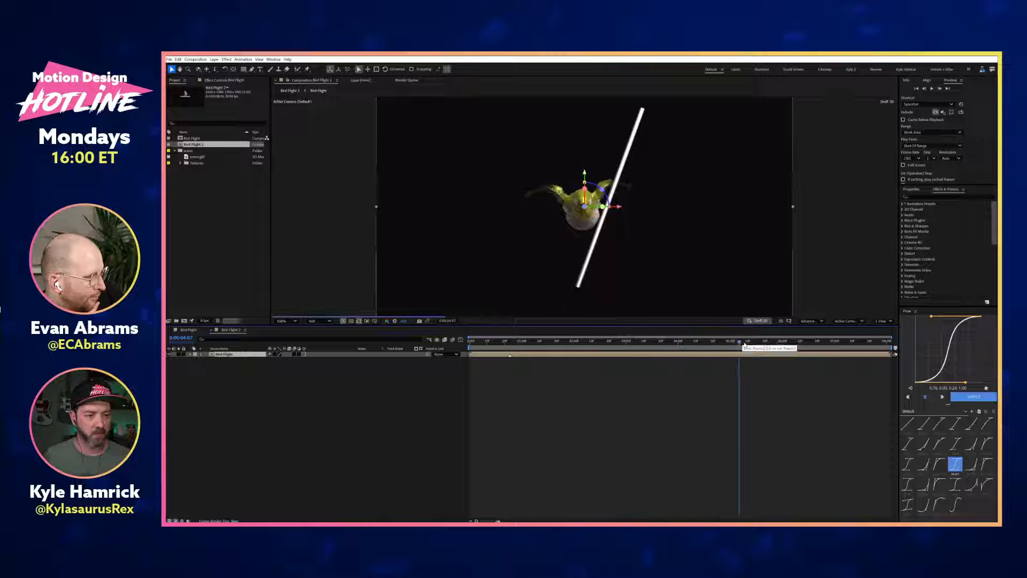
drag(764, 343, 166, 391)
click(209, 383)
double_click(232, 354)
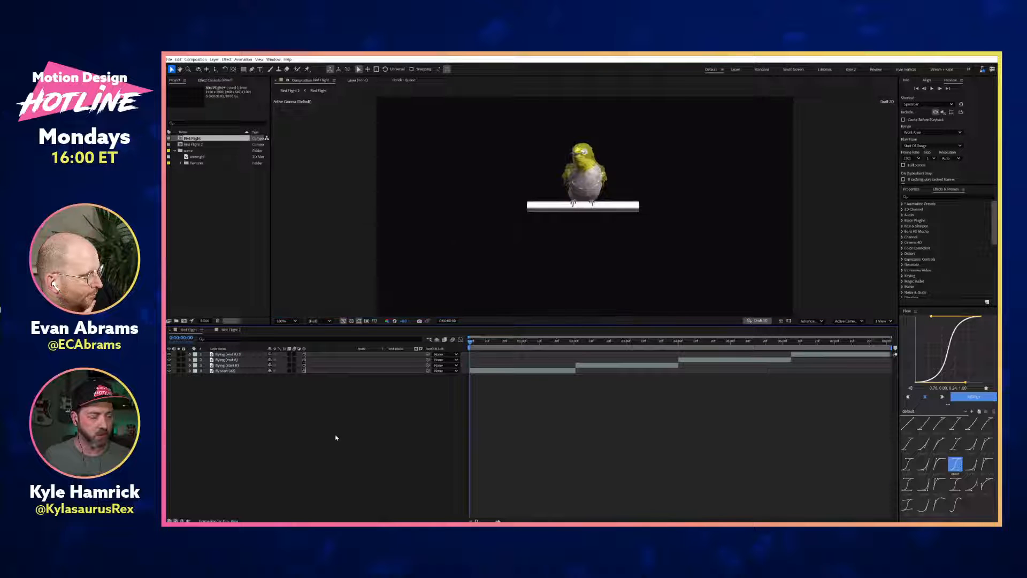
Step: Rename the Bird Flight 2 composition as OUTPUT
click(215, 177)
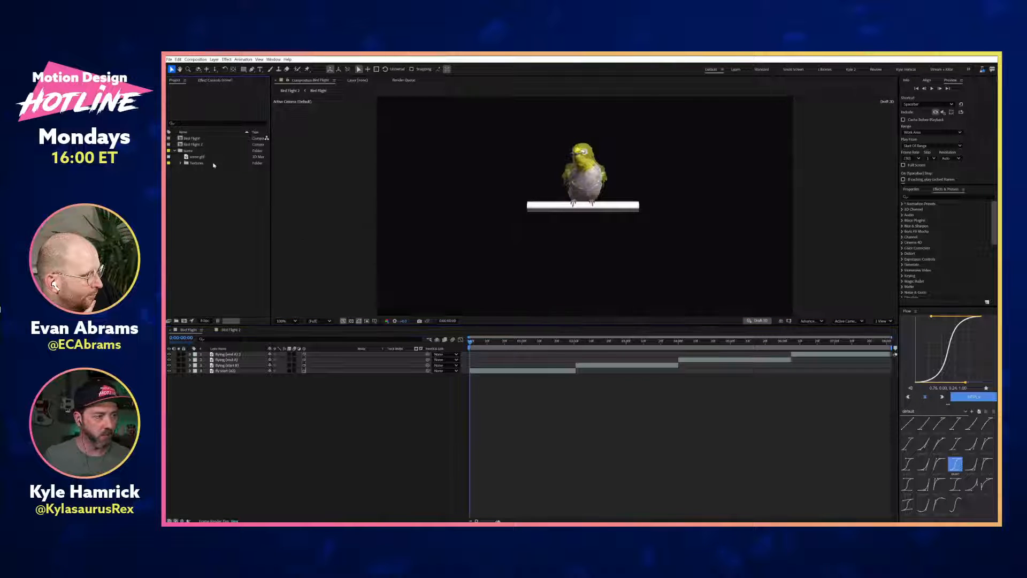
click(209, 144)
key(Return)
text(B)
key(Return)
Step: Rename the Bird Flight composition as Bird Flight 1 and duplicate it three times
click(206, 138)
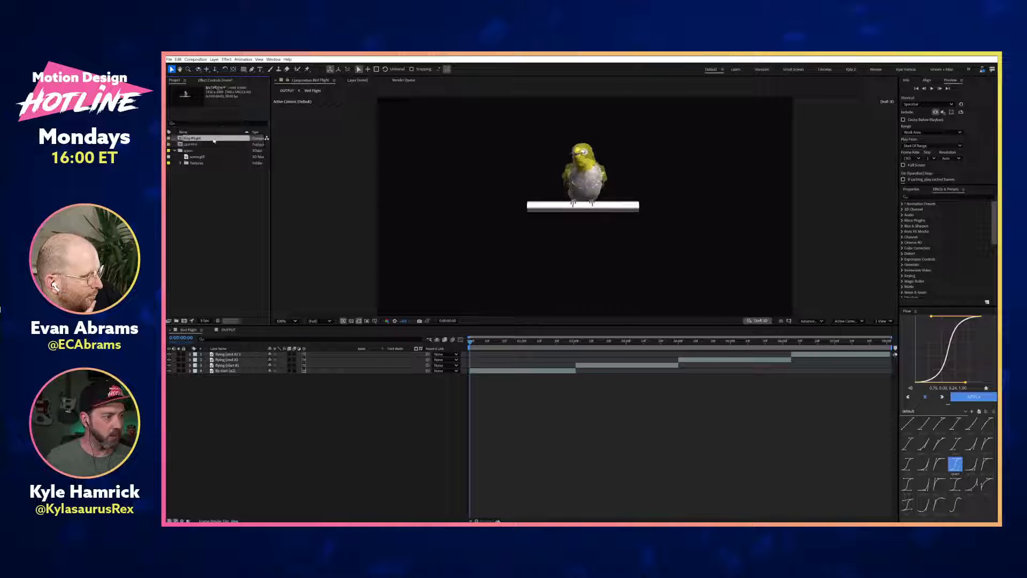
key(Return)
text(1)
key(Return)
key(ctrl+d)
key(ctrl+d)
key(ctrl+d)
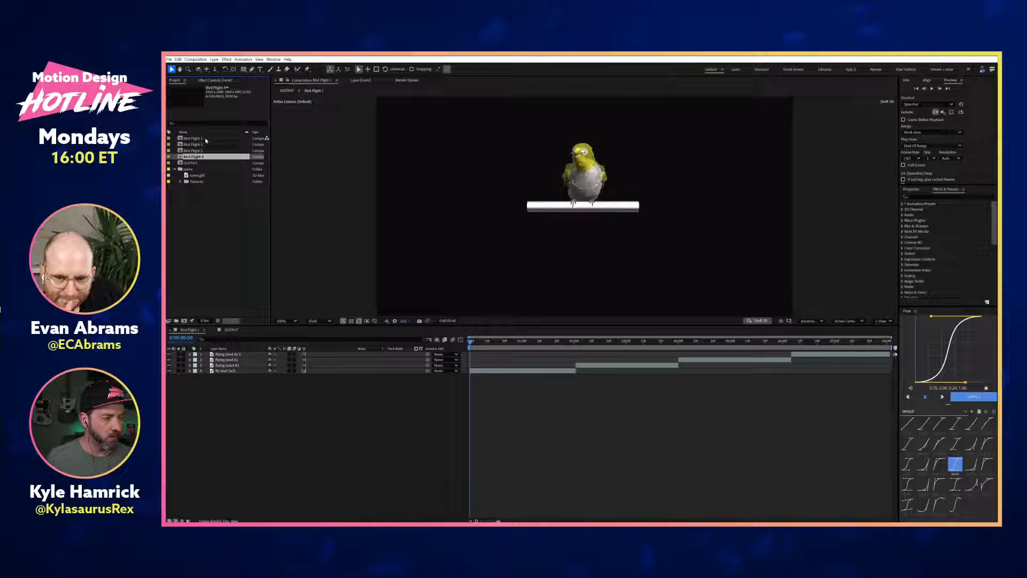
Step: Delete the three flying layers from Bird Flight 1, keeping only the bottom fly start layer
click(206, 139)
click(367, 331)
click(240, 357)
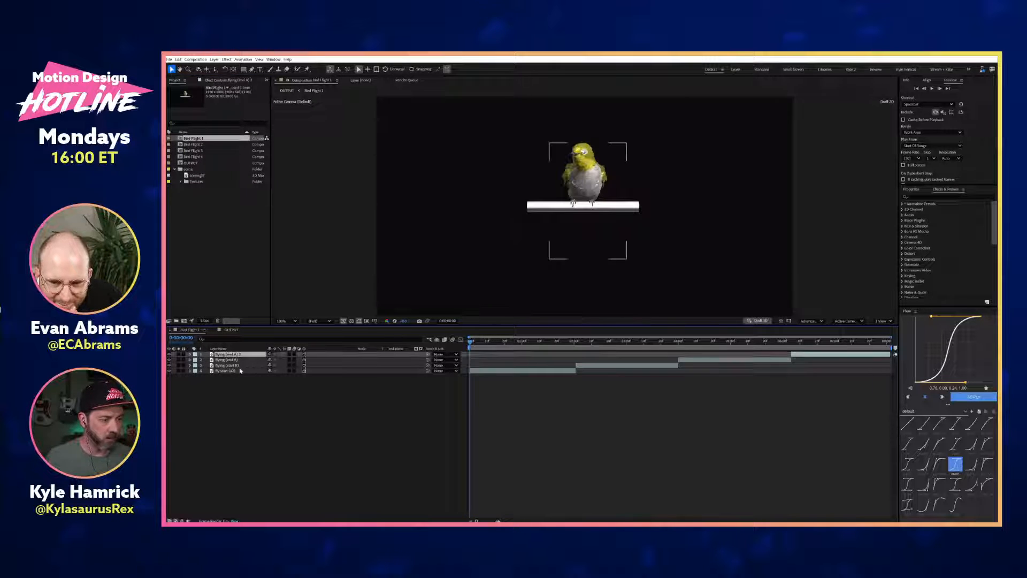
shift+click(239, 371)
click(237, 366)
shift+click(240, 356)
key(Delete)
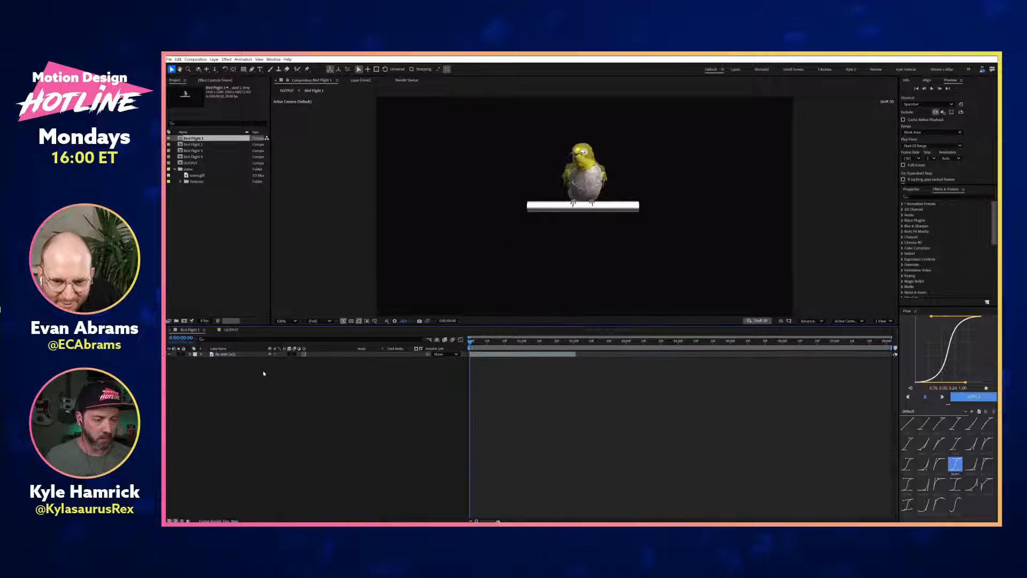
Step: Set the work area to the fly start layer's duration and trim Bird Flight 1 to it
click(250, 355)
key(ctrl+alt+b)
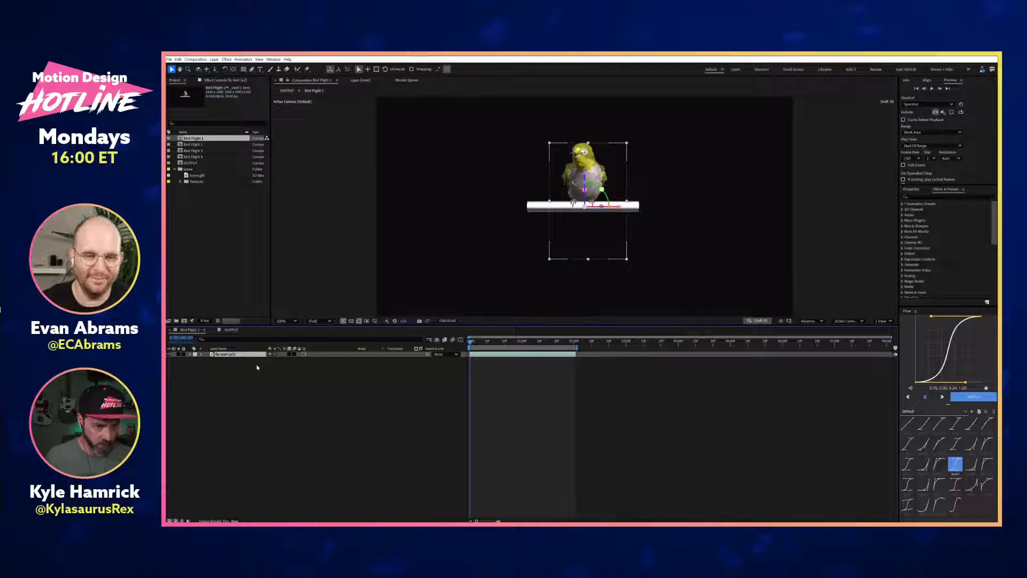
right_click(538, 350)
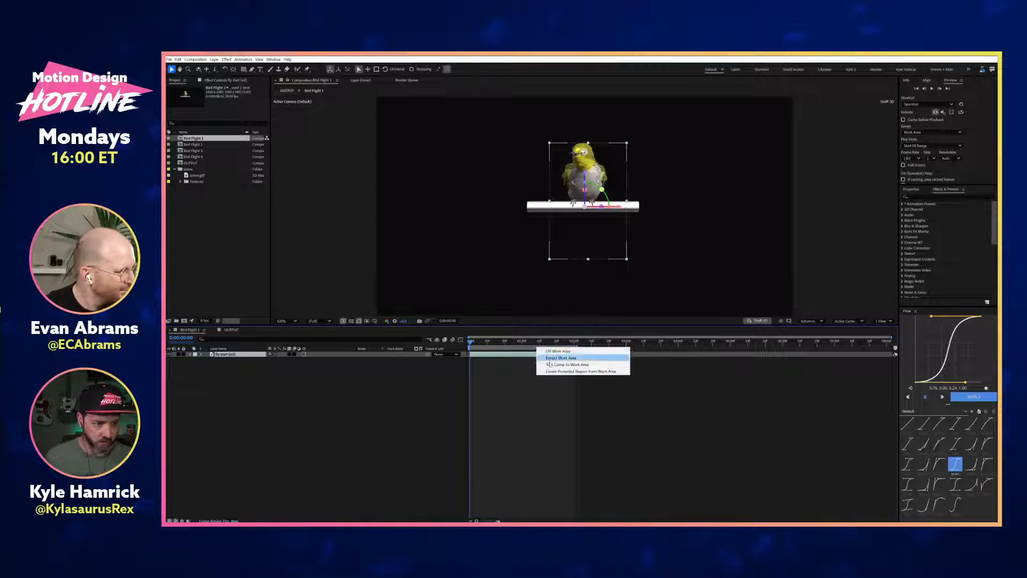
Step: Open Bird Flight 2 and delete every layer except the third one, flying (start B)
double_click(198, 144)
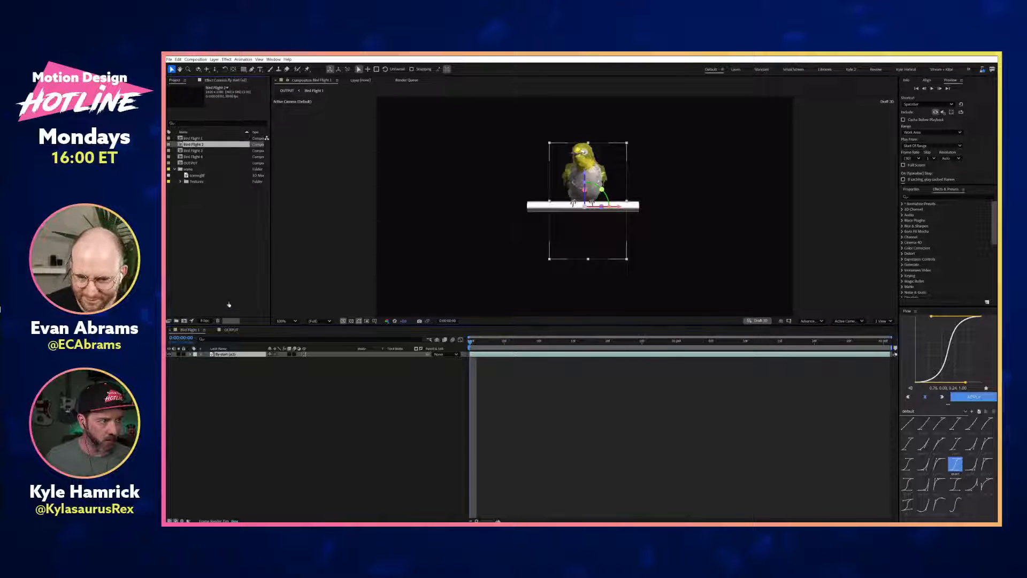
key(ctrl+a)
ctrl+click(234, 366)
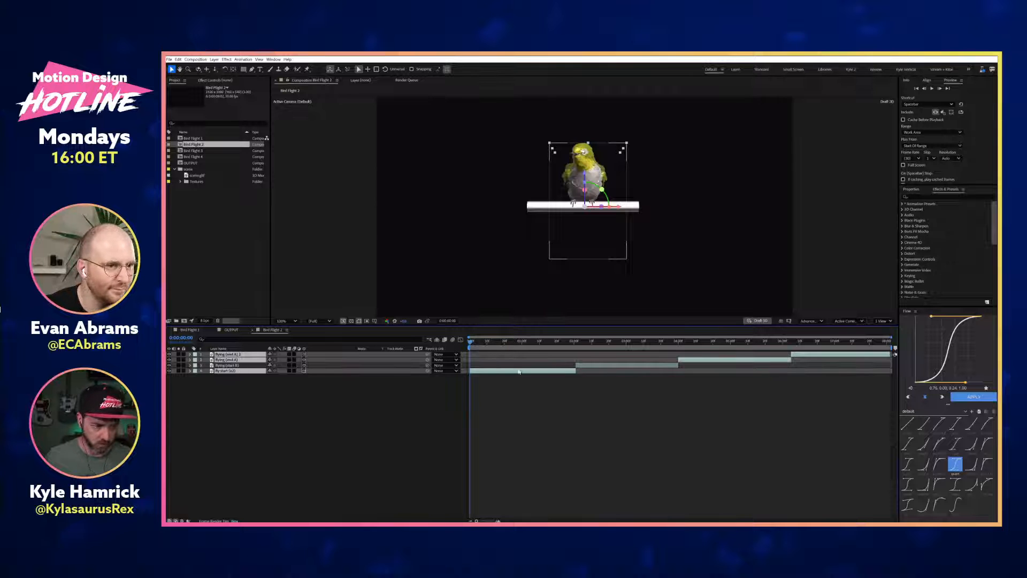
key(Delete)
Step: Set the work area to the flying (start B) layer's duration and trim Bird Flight 2 to it
click(626, 355)
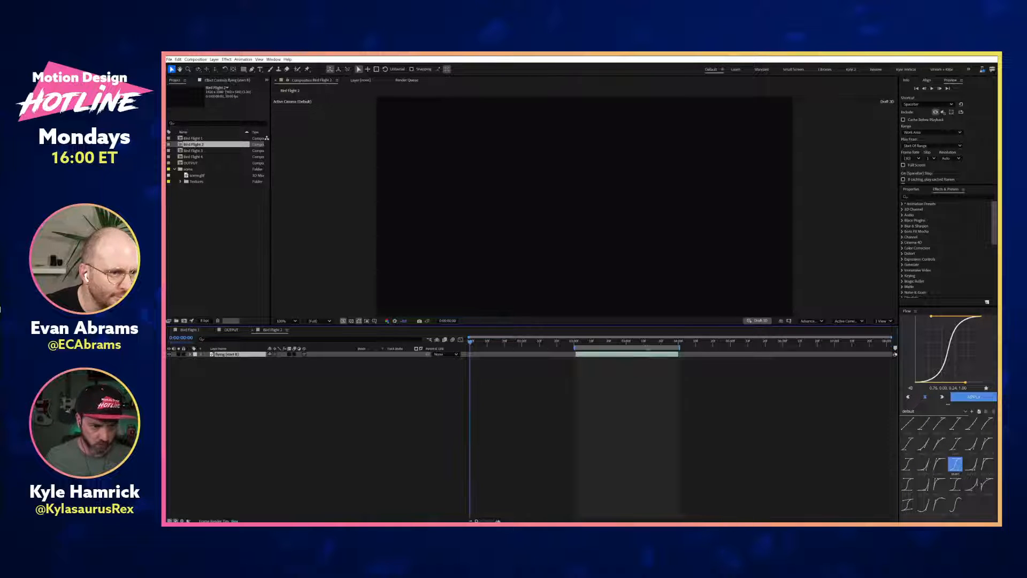
right_click(649, 350)
click(649, 369)
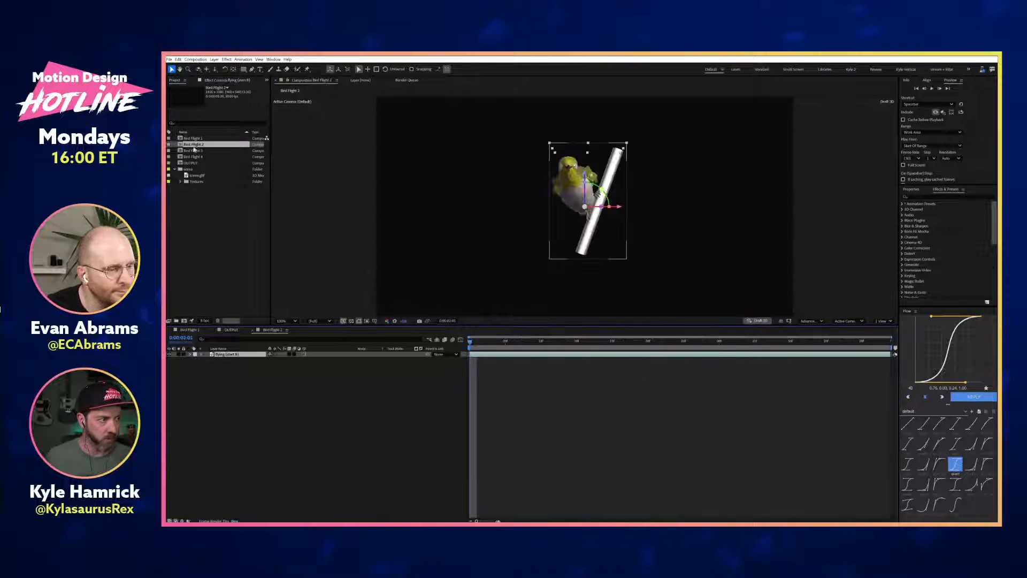
Step: Check the flying (start B) layer's animation options in Bird Flight 2 and preview its Bird|fly_start_B animation
key(space)
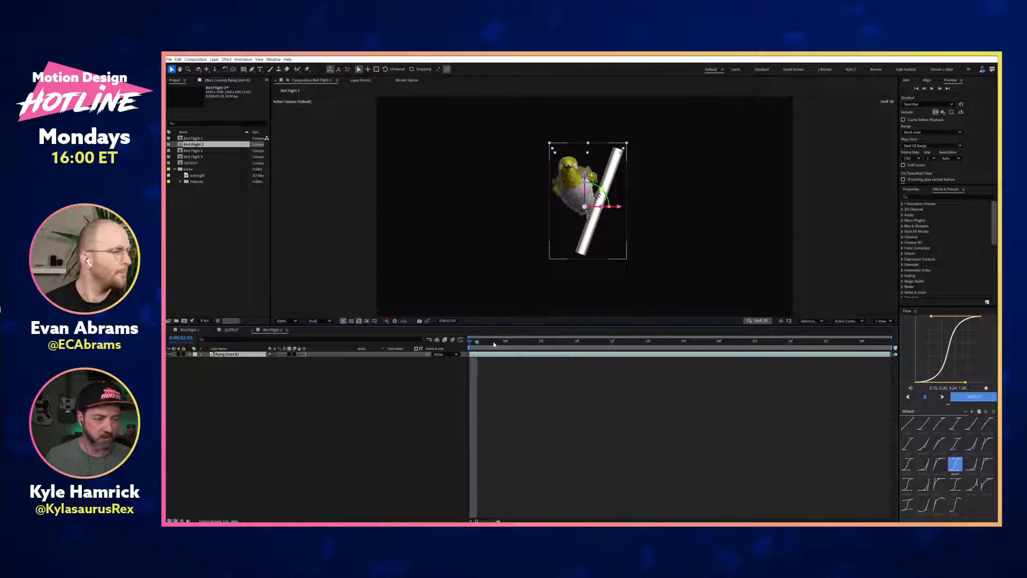
key(space)
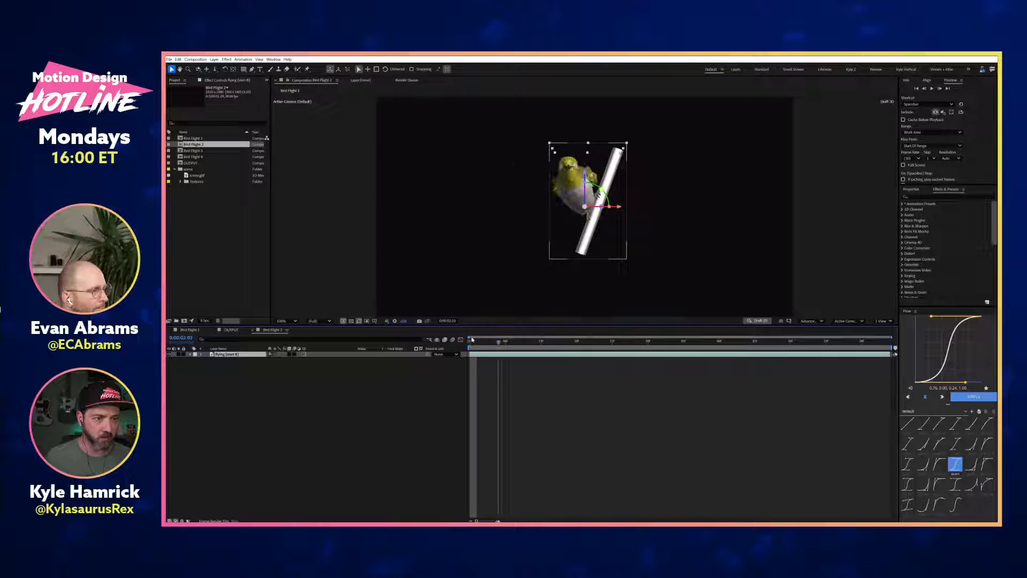
click(193, 354)
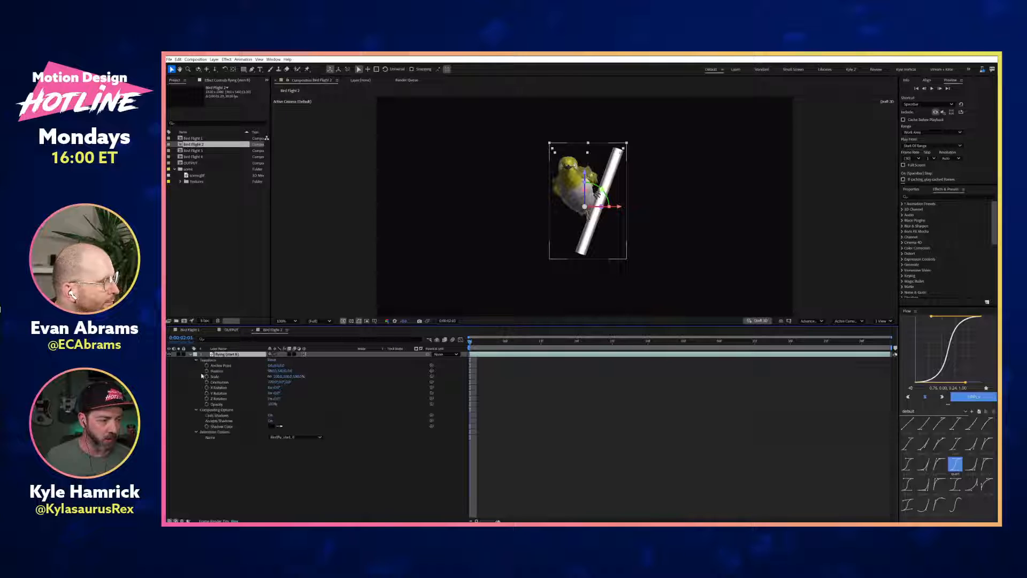
click(319, 438)
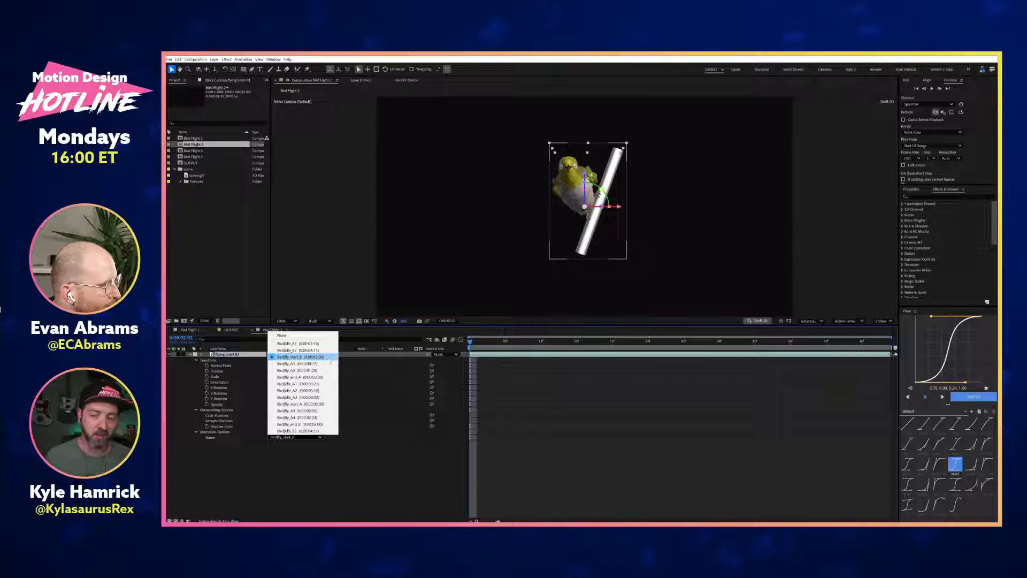
click(329, 358)
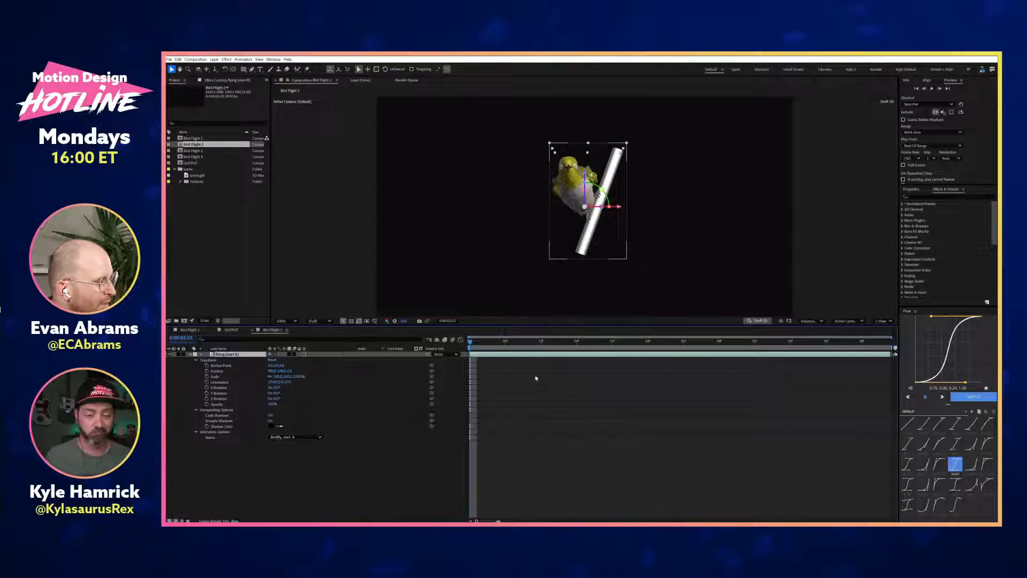
key(space)
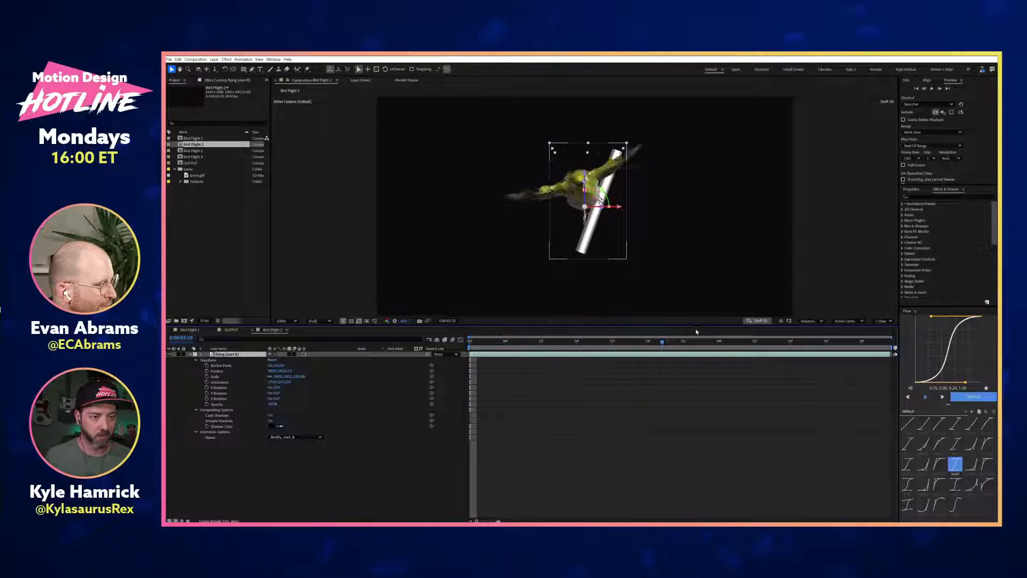
key(space)
click(319, 437)
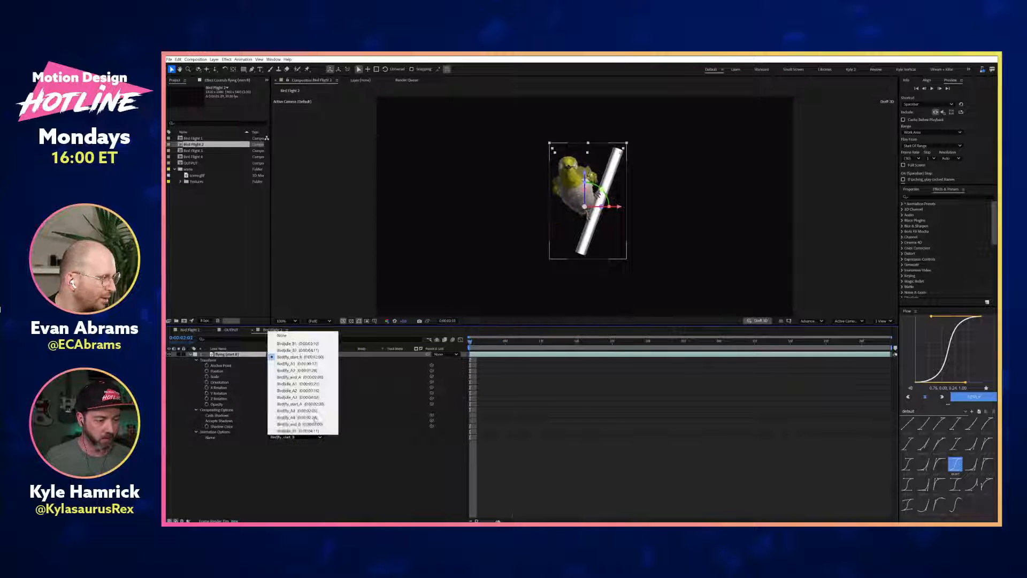
click(339, 458)
Step: Replace the flying (start B) layer with a fresh scene.gltf layer and set its animation to Bird|fly_start_B
click(244, 355)
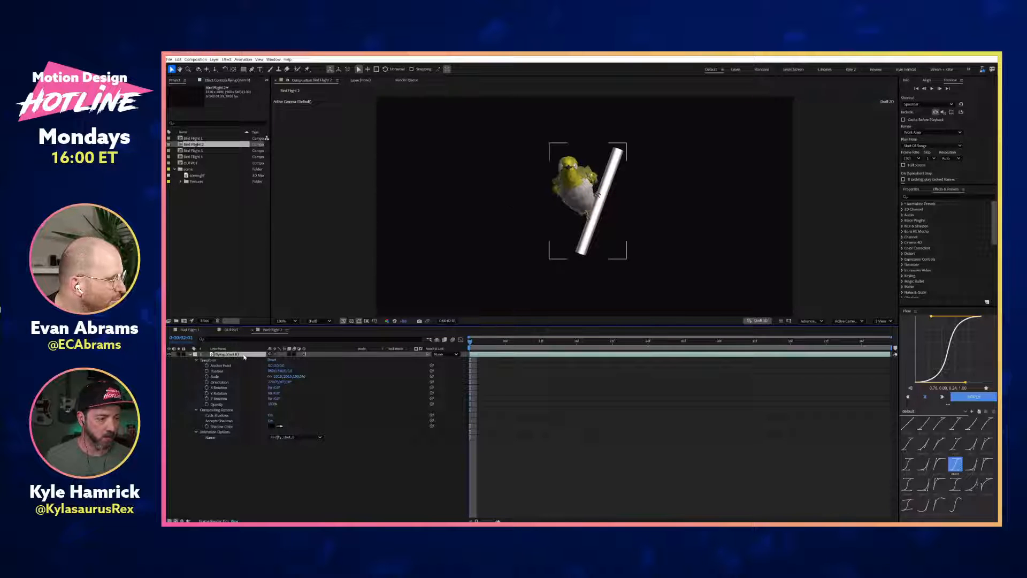
key(Delete)
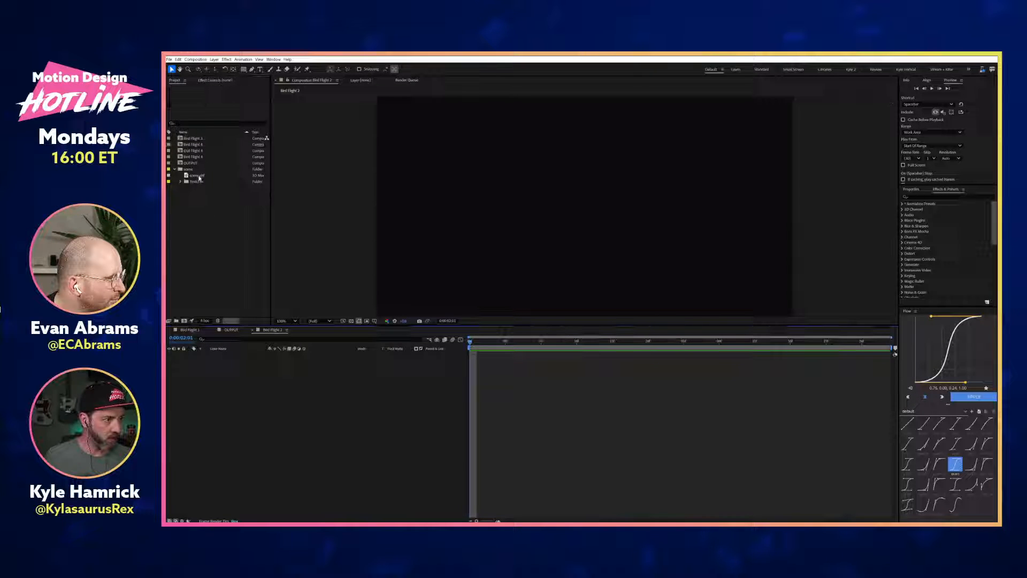
drag(252, 407, 252, 408)
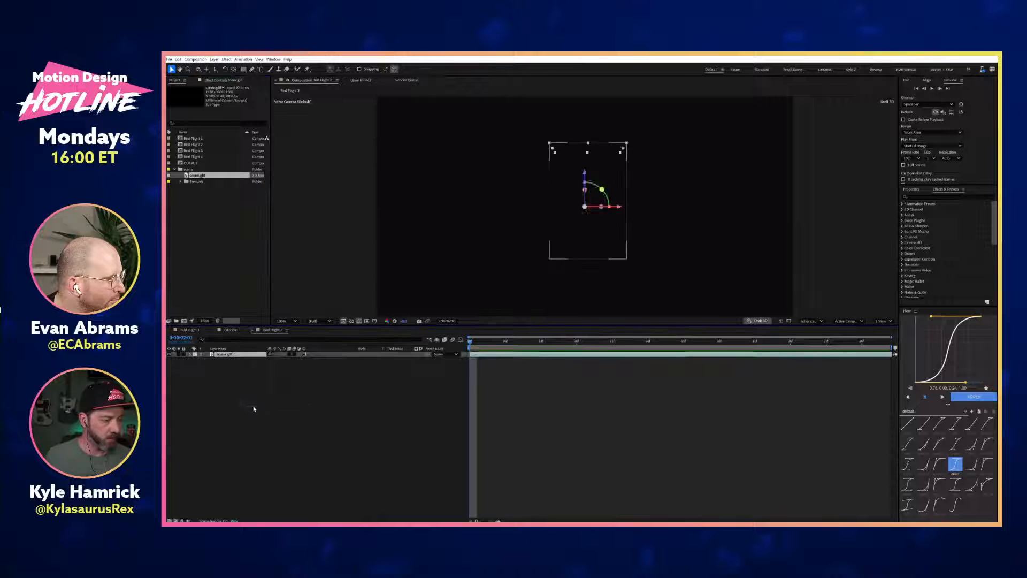
ctrl+click(190, 354)
click(319, 438)
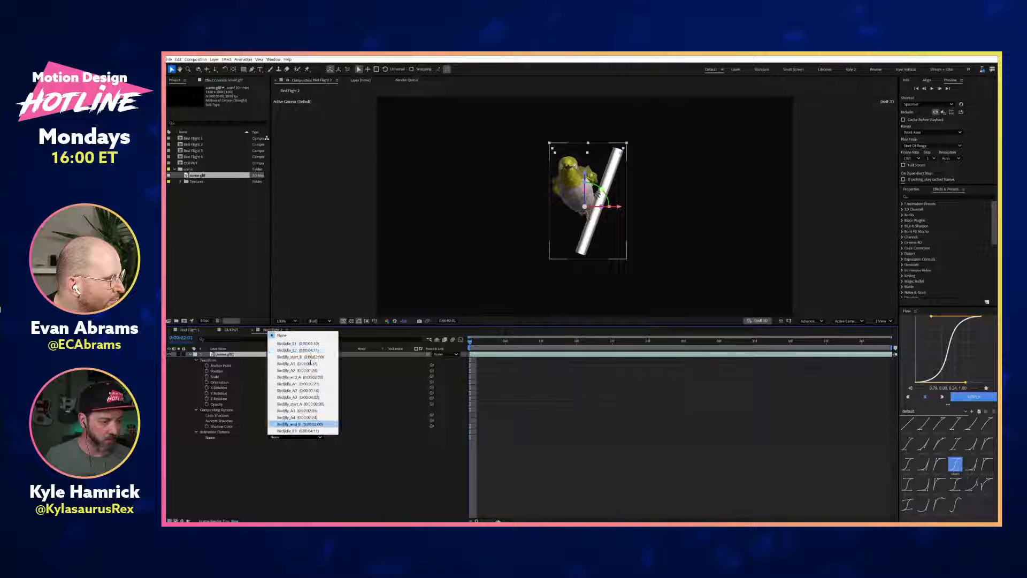
click(311, 357)
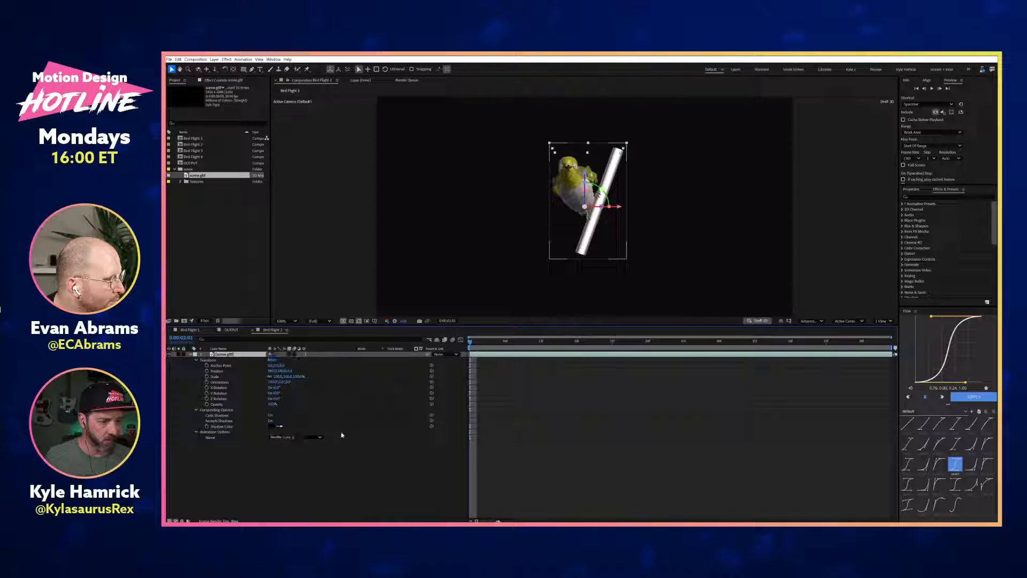
drag(483, 344, 499, 360)
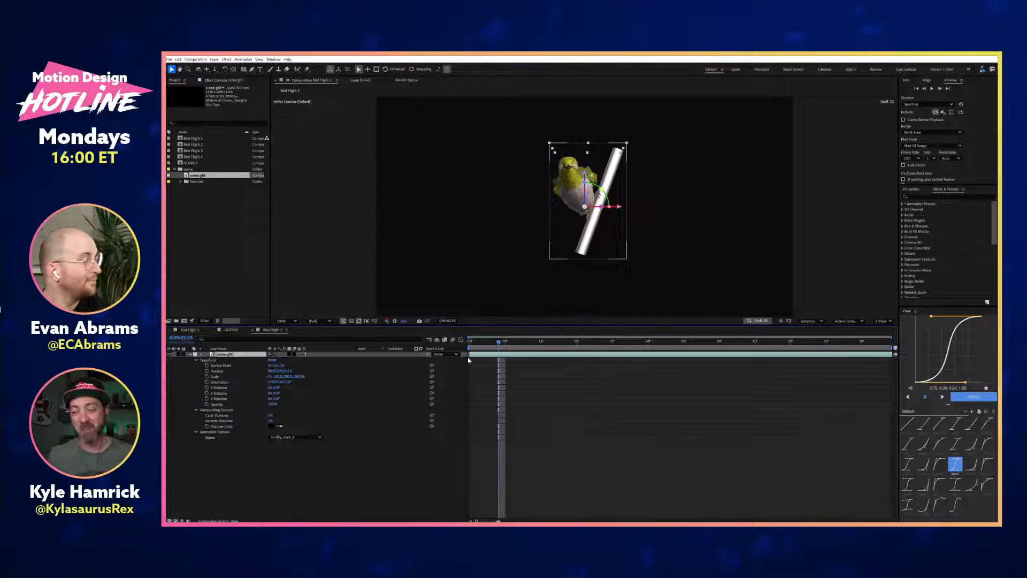
Step: Inspect which animation the fly start layer in Bird Flight 1 uses and play through that composition
click(189, 329)
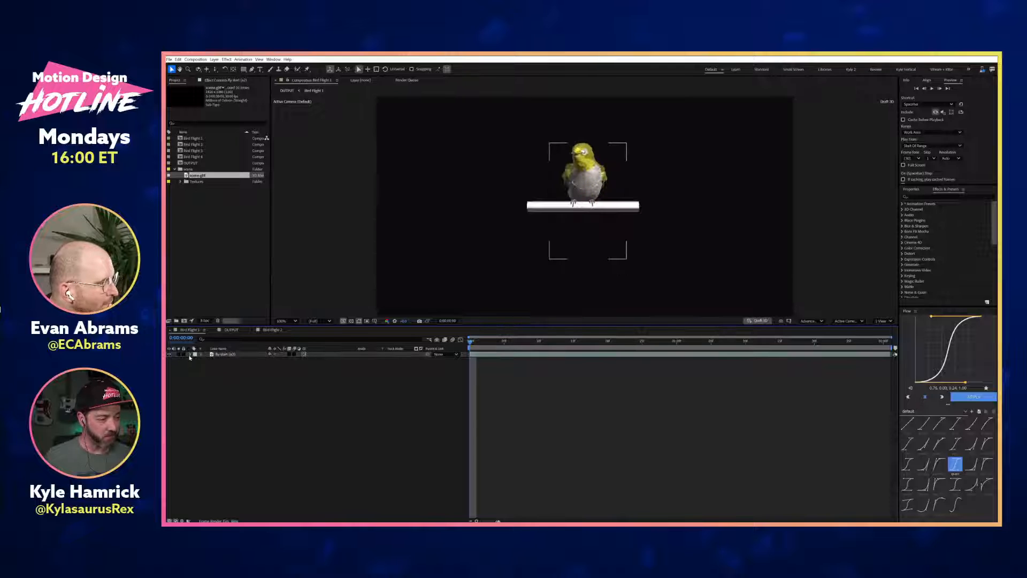
click(320, 439)
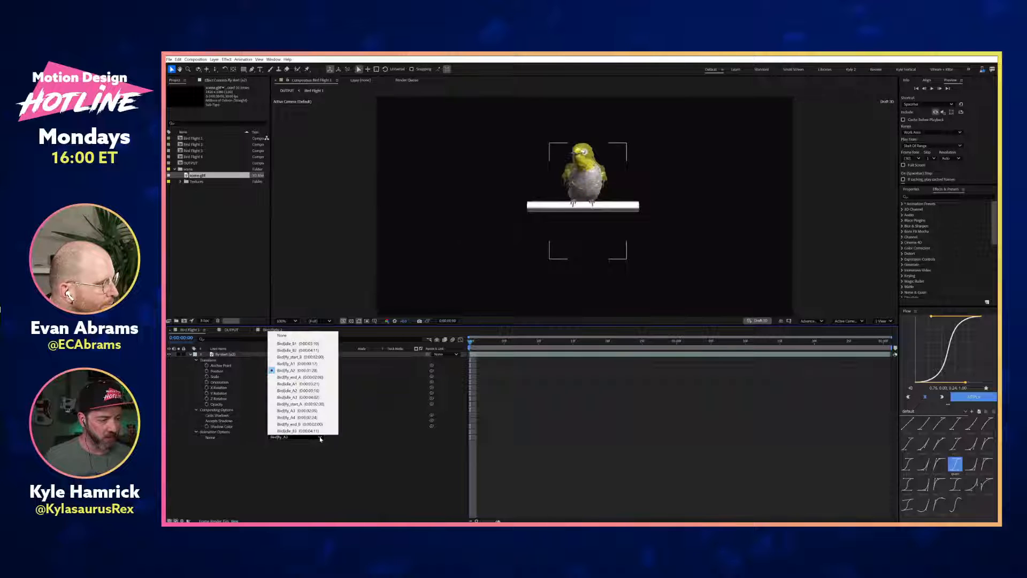
click(460, 334)
key(space)
drag(718, 343, 468, 364)
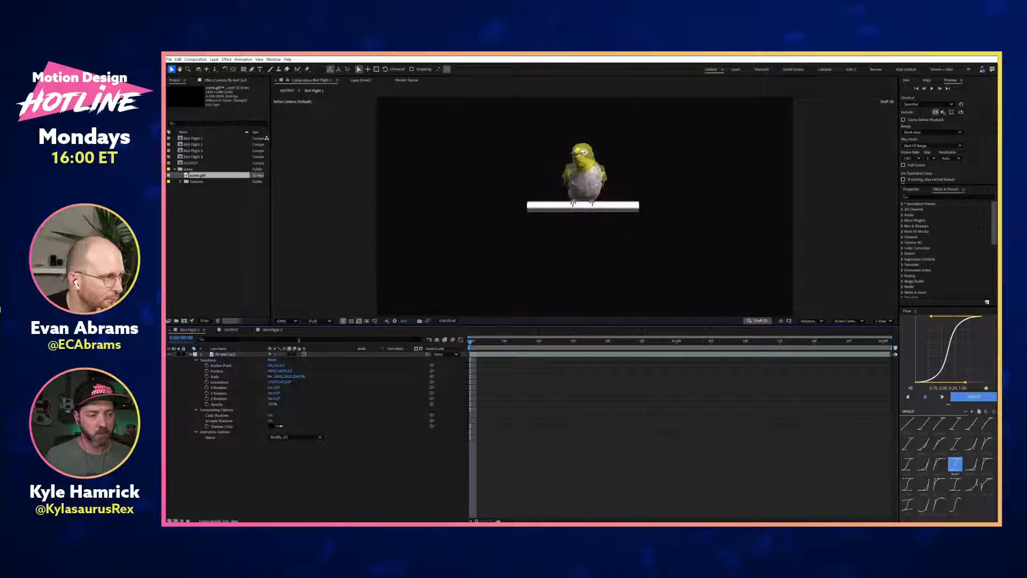
Step: Place Bird Flight 2 beside Bird Flight 1, set its scene.gltf layer's animation to Bird|fly_A1, and preview it
drag(270, 329, 229, 331)
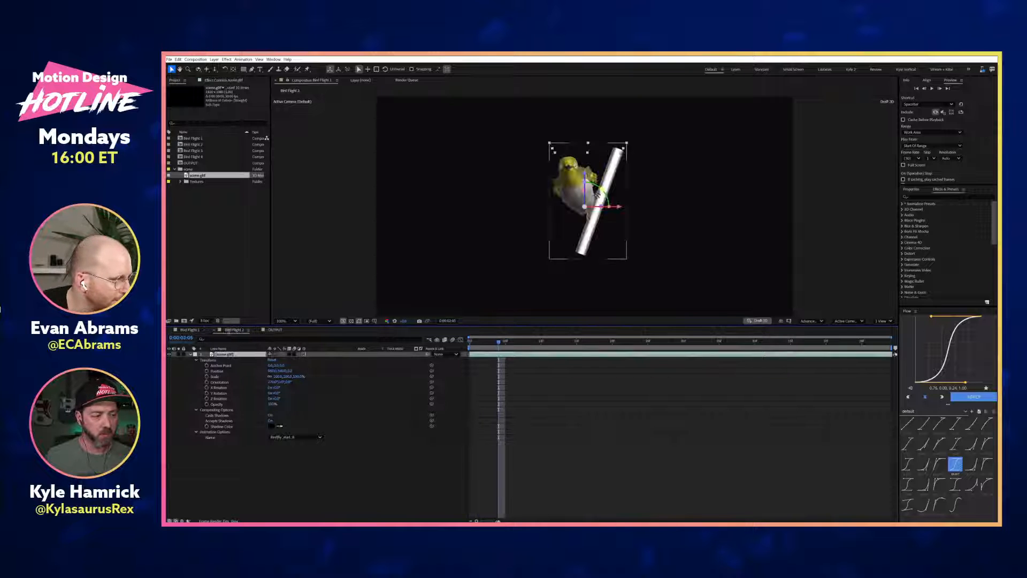
click(320, 438)
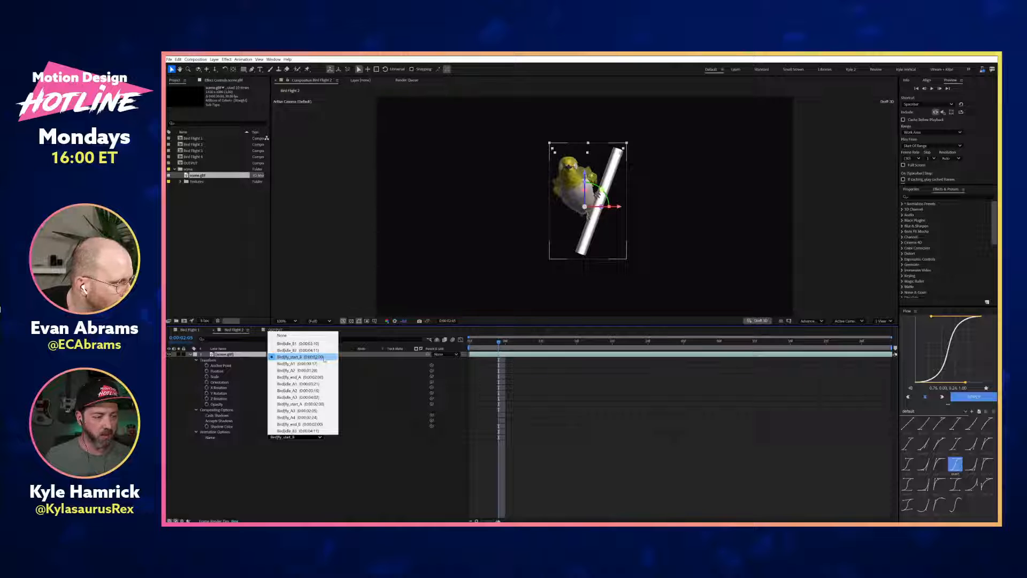
click(310, 364)
drag(482, 343, 605, 337)
key(space)
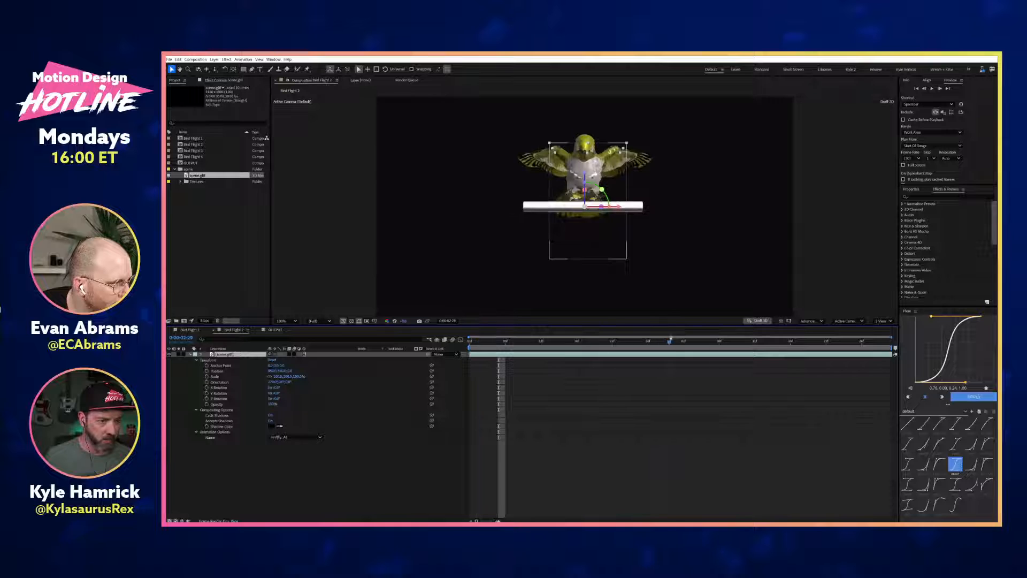
Step: Try the Bird|idle_A1 and Bird|idle_A2 animations on the scene.gltf layer, scrubbing through the opening frames of each
click(296, 438)
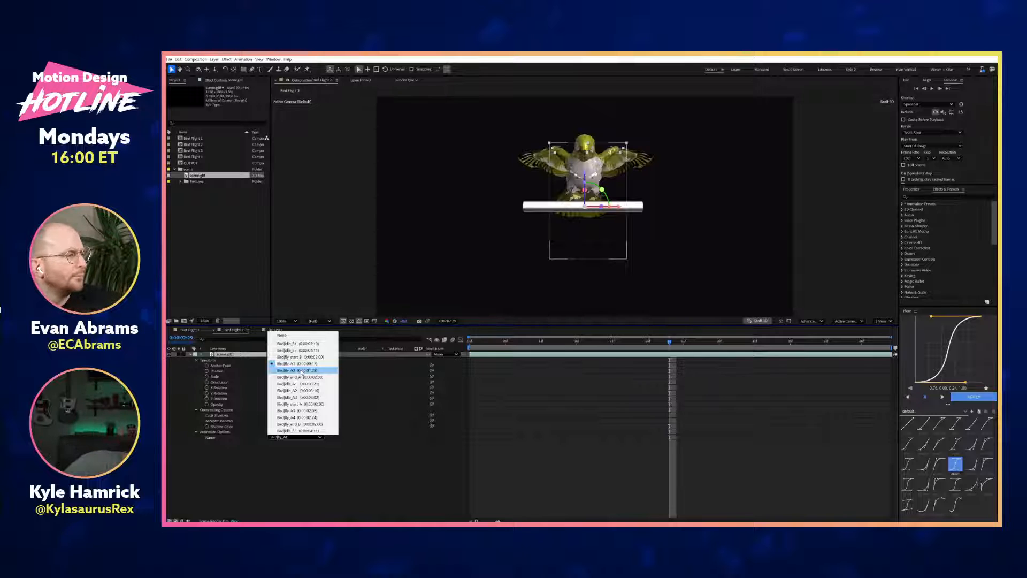
click(300, 384)
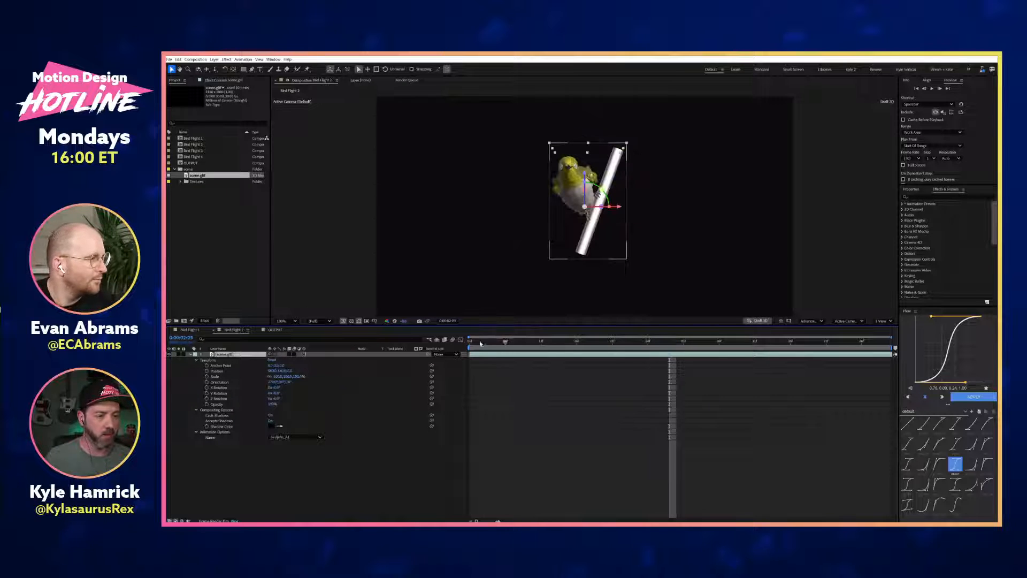
mouse_move(469, 342)
mouse_down()
mouse_move(619, 341)
mouse_move(469, 343)
mouse_up()
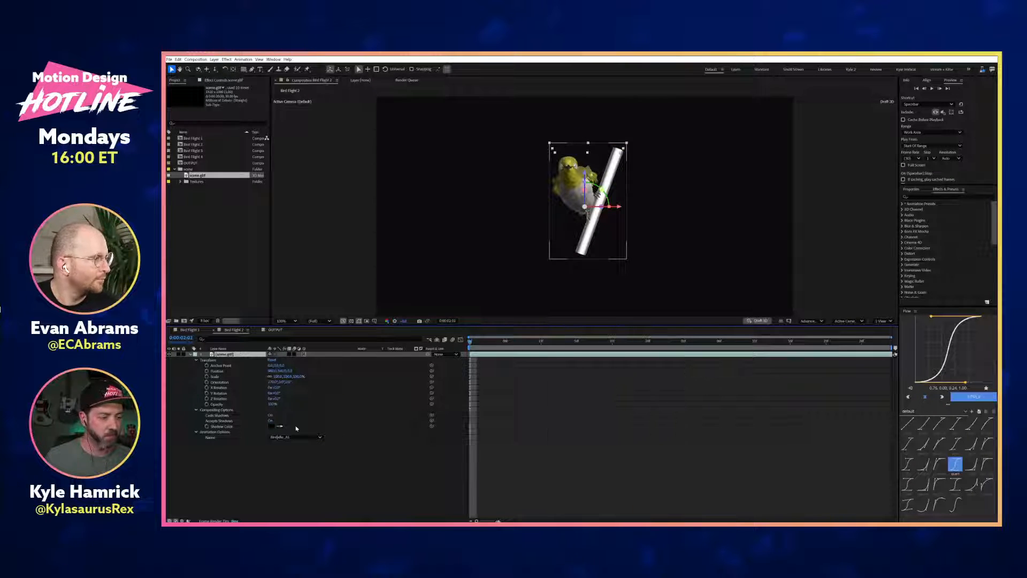
click(298, 437)
click(296, 394)
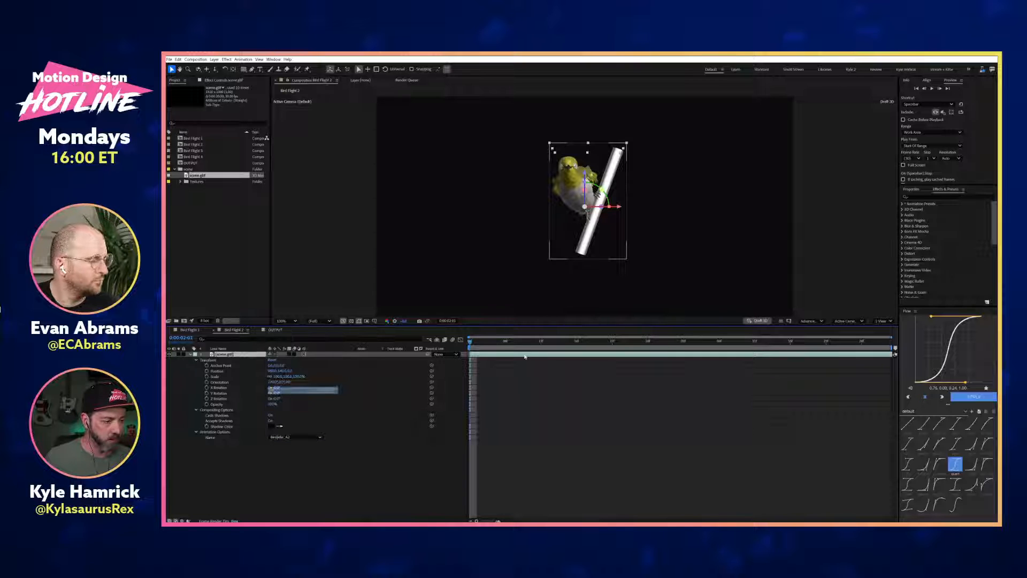
drag(499, 343, 468, 344)
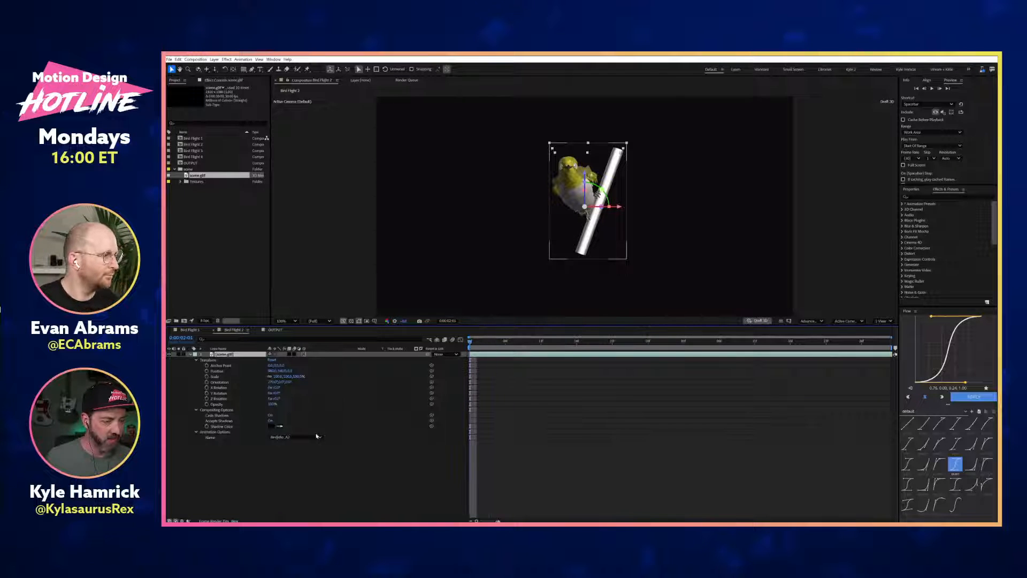
Step: Set the animation of the scene.gltf layer in Bird Flight 2 to Bird|fly_A2 and play it
click(317, 436)
click(297, 383)
key(space)
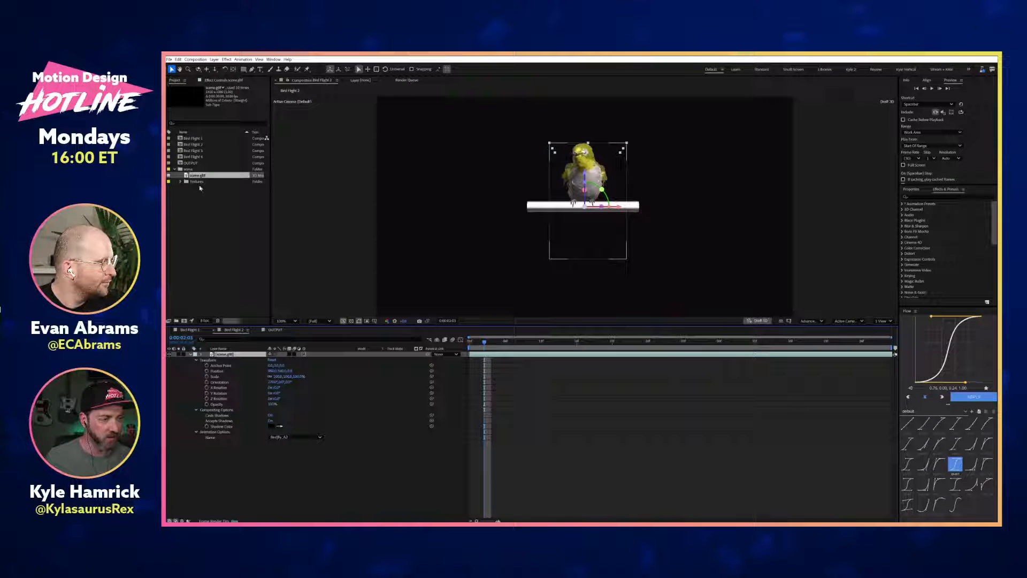
Step: Open Bird Flight 3, delete every layer except flying (end A), and scrub through the remaining layer
double_click(197, 151)
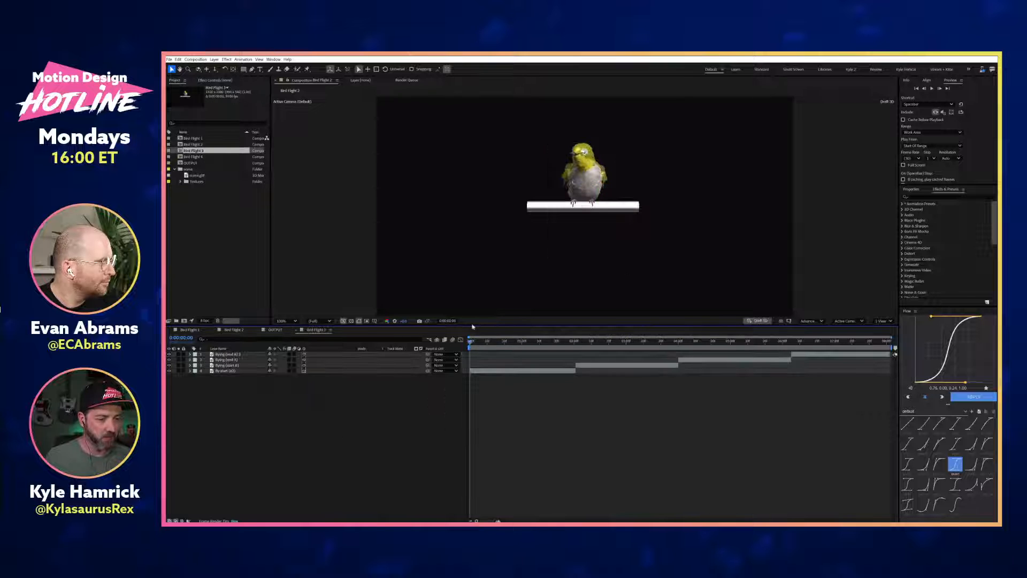
drag(496, 345, 679, 346)
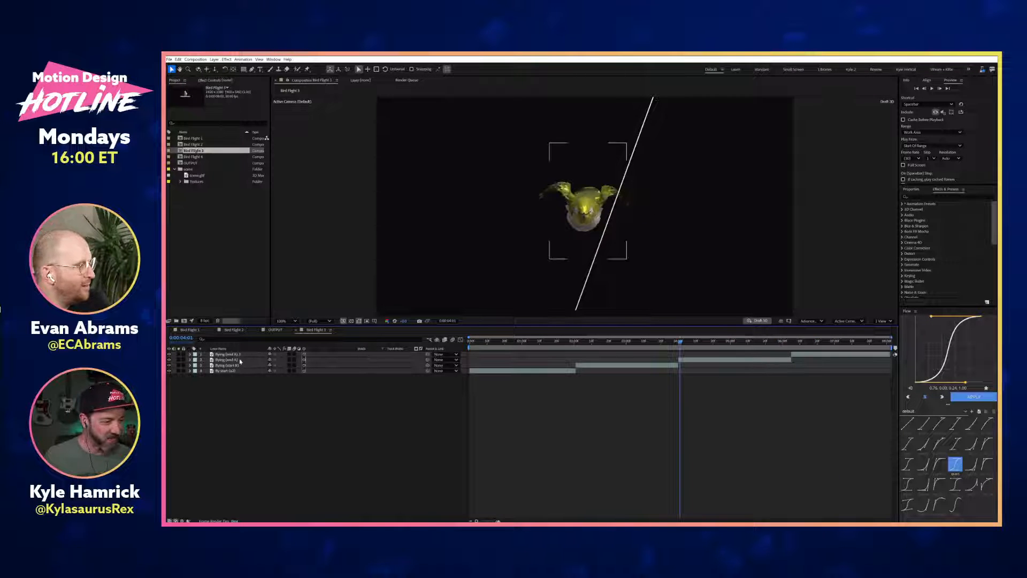
key(ctrl+a)
key(Delete)
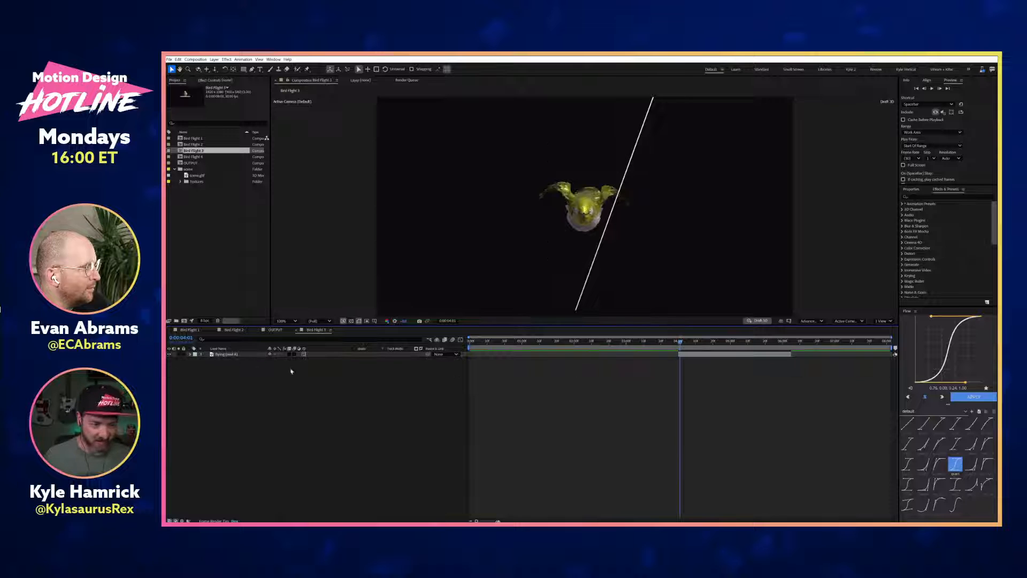
mouse_move(701, 339)
mouse_down()
mouse_move(756, 346)
mouse_move(706, 346)
mouse_up()
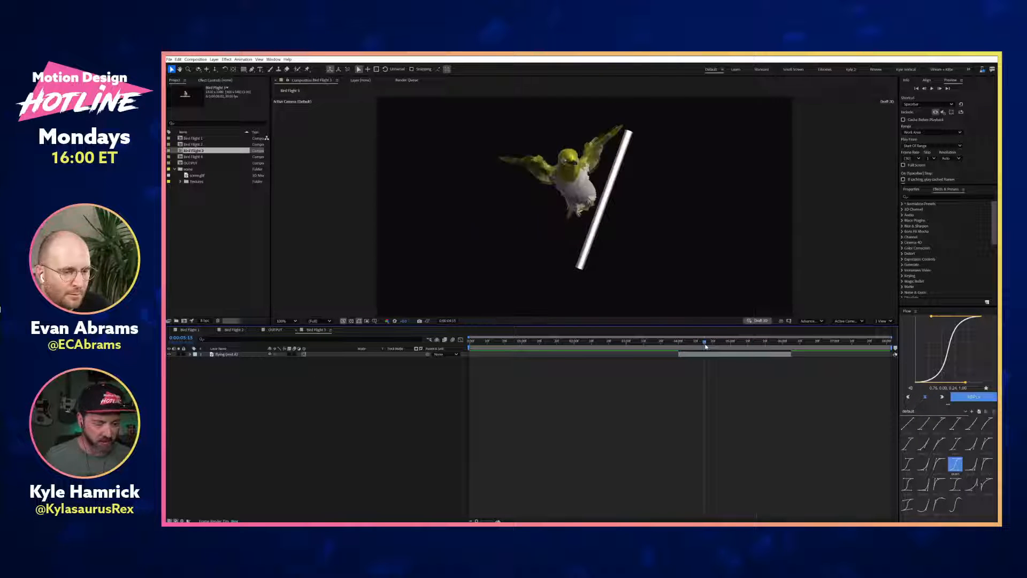
Step: Set the flying (end A) layer's animation to Bird|fly_A3 and move the playhead to the layer's start
click(190, 354)
click(318, 438)
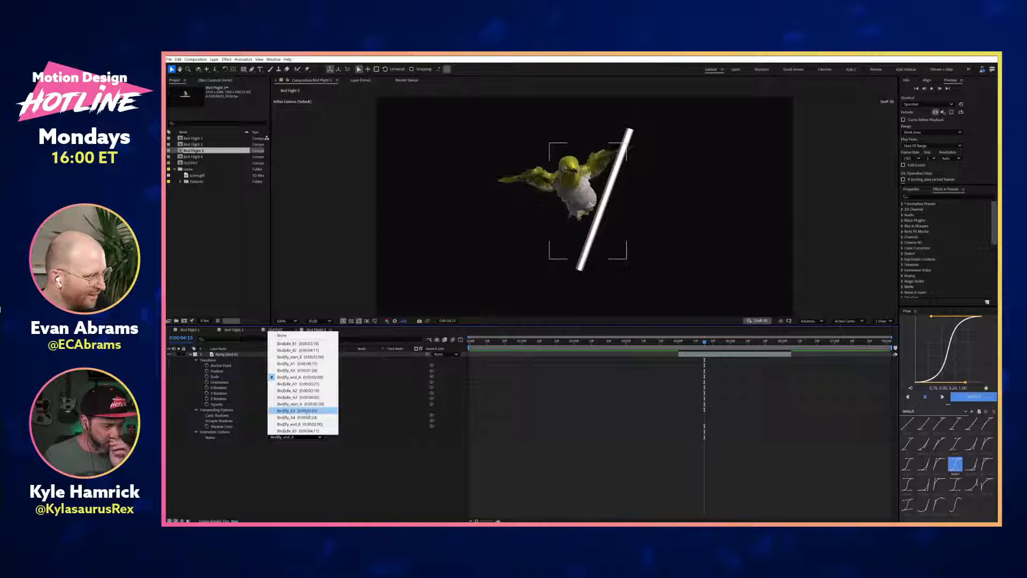
click(306, 411)
mouse_move(680, 343)
mouse_down()
mouse_move(785, 343)
mouse_move(680, 343)
mouse_up()
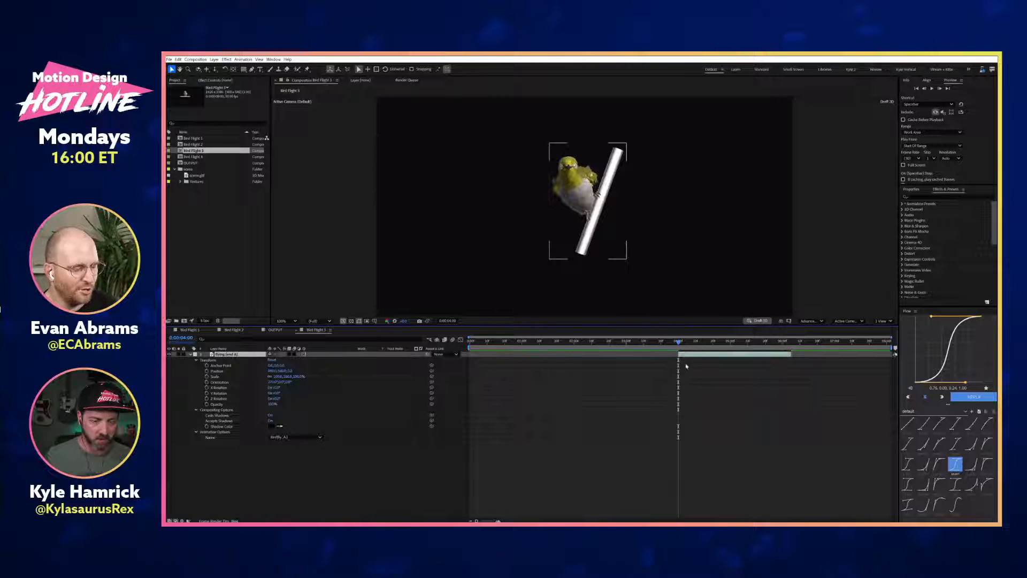
Step: Replace the flying (end A) layer with a fresh scene.gltf layer, set its animation to Bird|fly_A3, and return to the composition's start
key(Delete)
drag(205, 175, 282, 408)
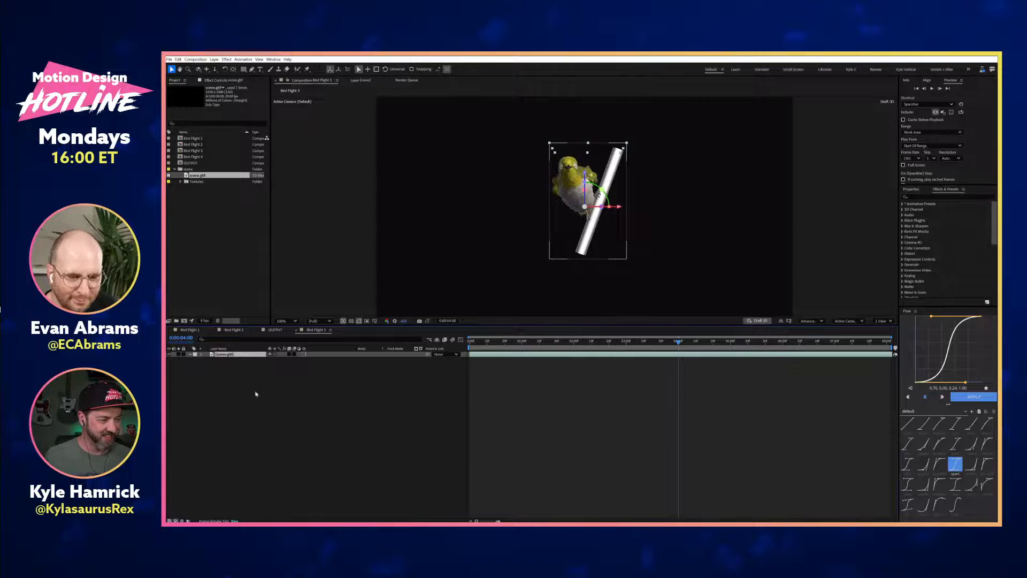
key(ctrl+grave)
click(315, 437)
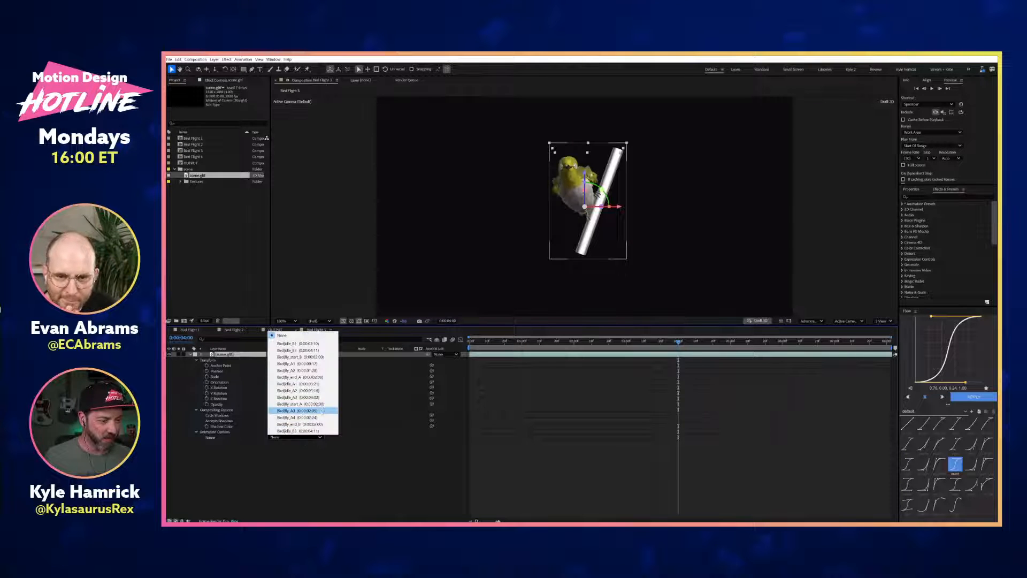
click(320, 411)
mouse_move(467, 340)
mouse_down()
mouse_move(799, 340)
mouse_move(465, 342)
mouse_up()
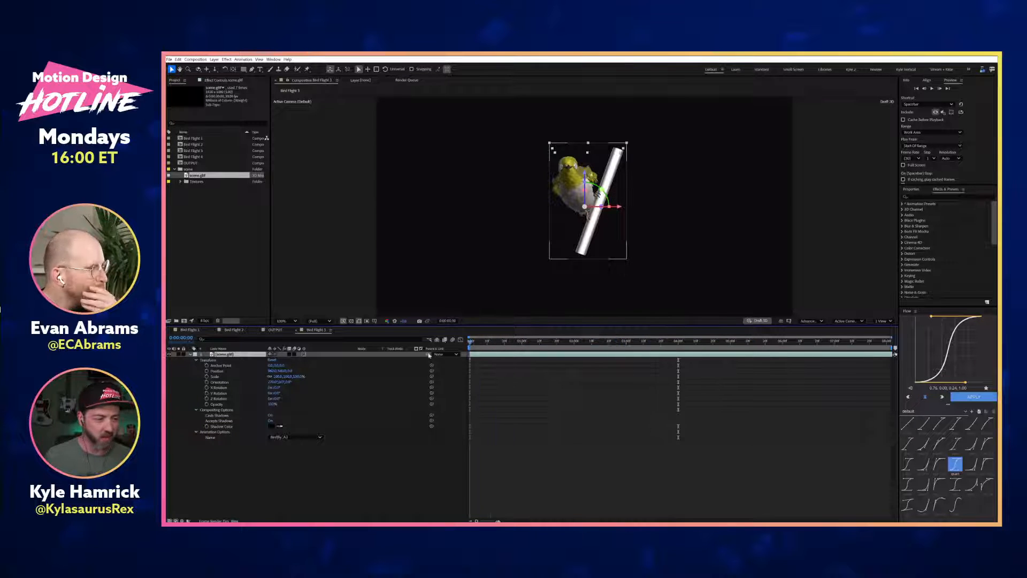
Step: Try the Bird|idle_B1 animation on the scene.gltf layer in Bird Flight 3 and play it from the start
click(319, 437)
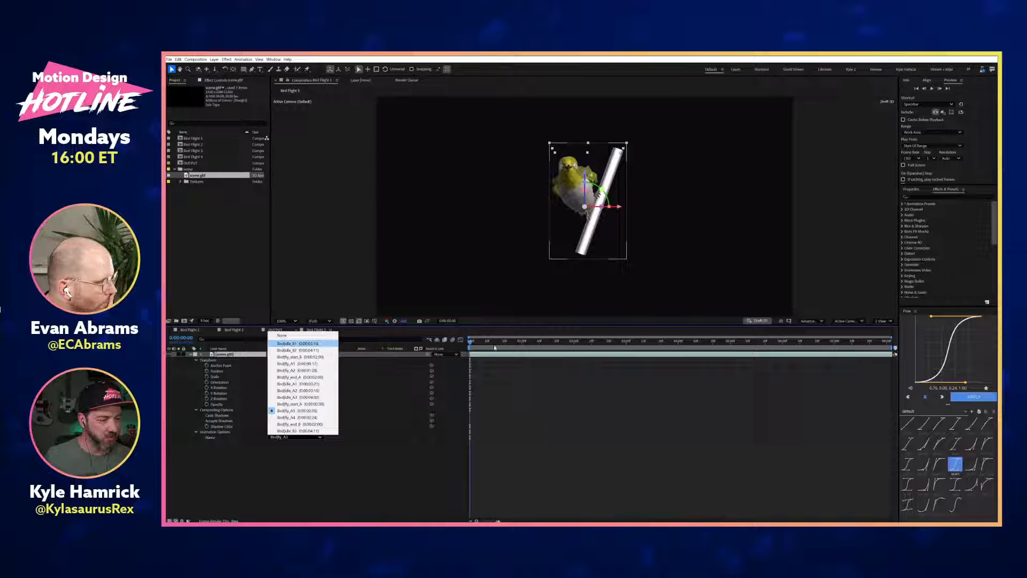
click(316, 345)
drag(520, 340, 408, 355)
click(319, 437)
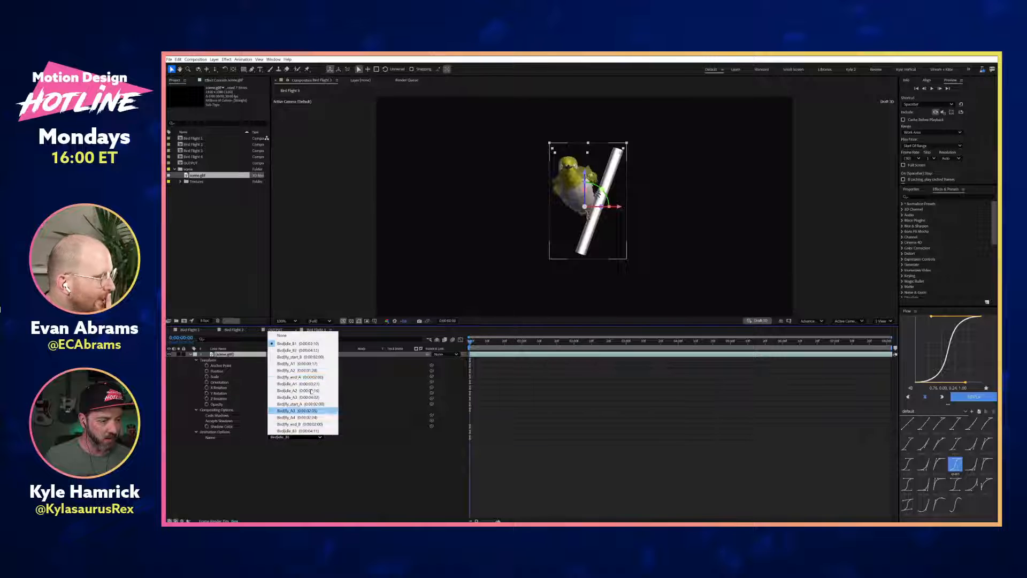
click(328, 344)
key(space)
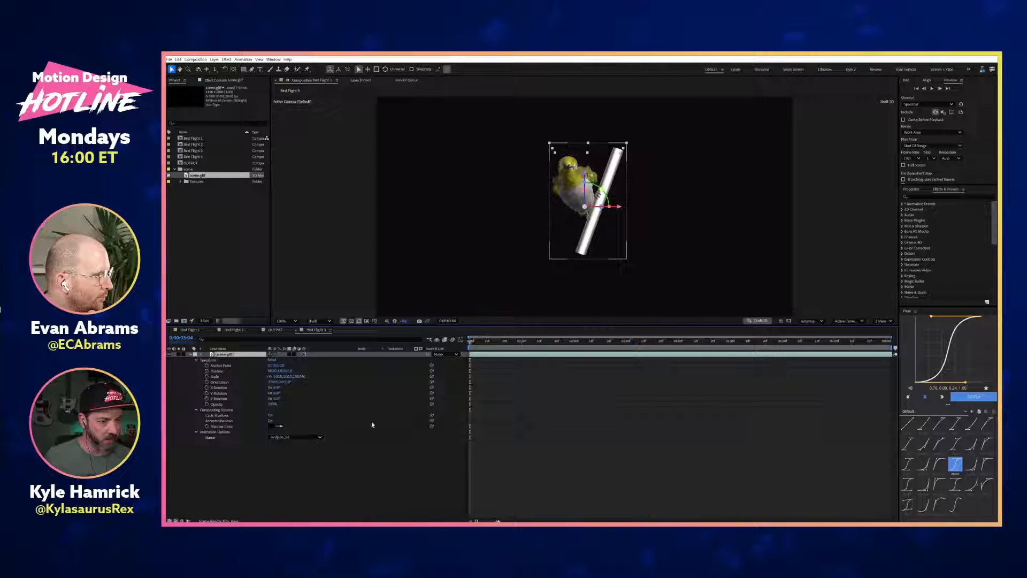
Step: Try the Bird|fly_start_B and Bird|fly_A1 animations on the scene.gltf layer, scrubbing through each one
click(319, 437)
click(300, 355)
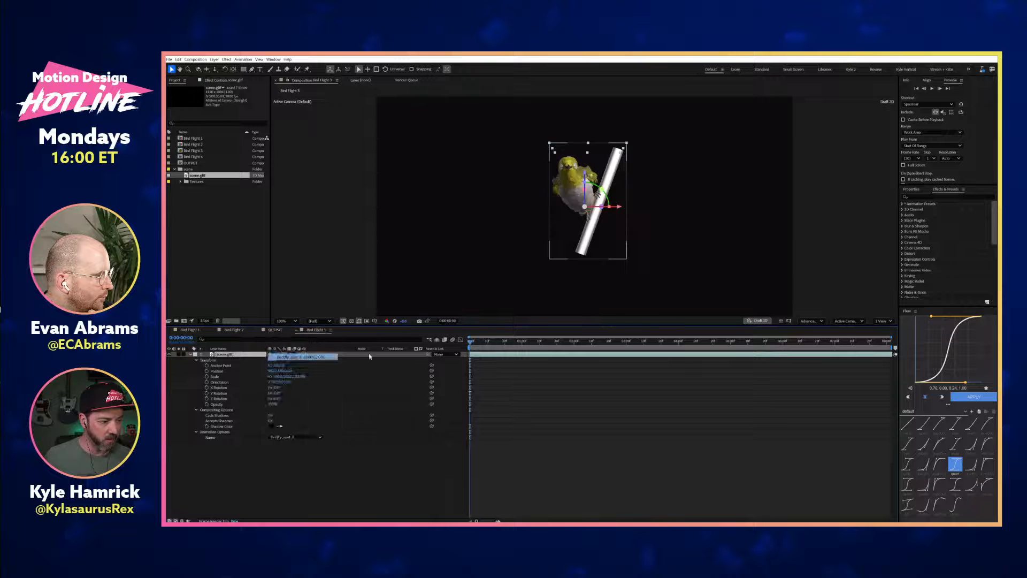
mouse_move(470, 344)
mouse_down()
mouse_move(586, 337)
mouse_move(470, 341)
mouse_up()
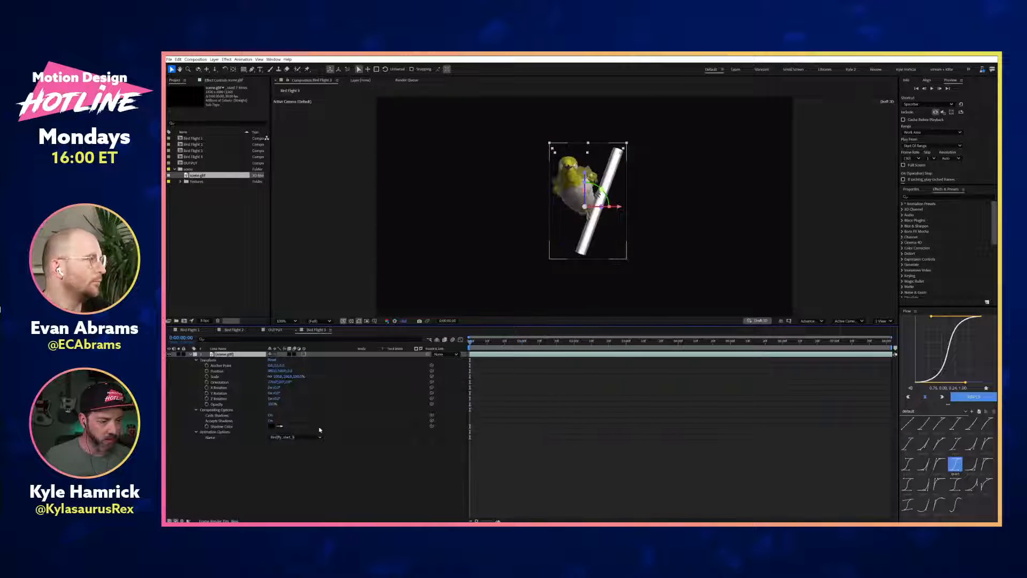
click(320, 437)
click(309, 364)
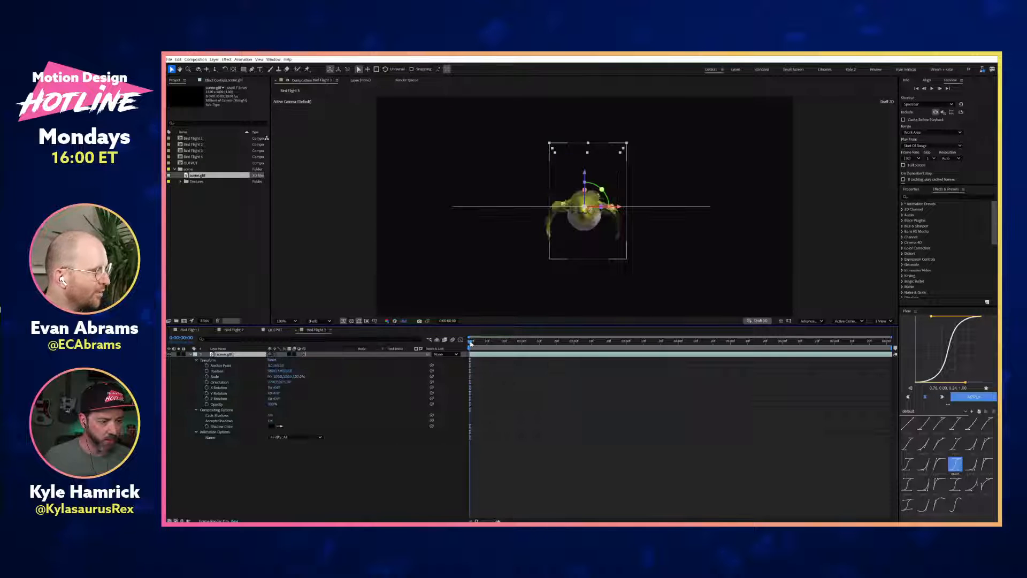
mouse_move(489, 343)
mouse_down()
mouse_move(547, 342)
mouse_move(471, 340)
mouse_up()
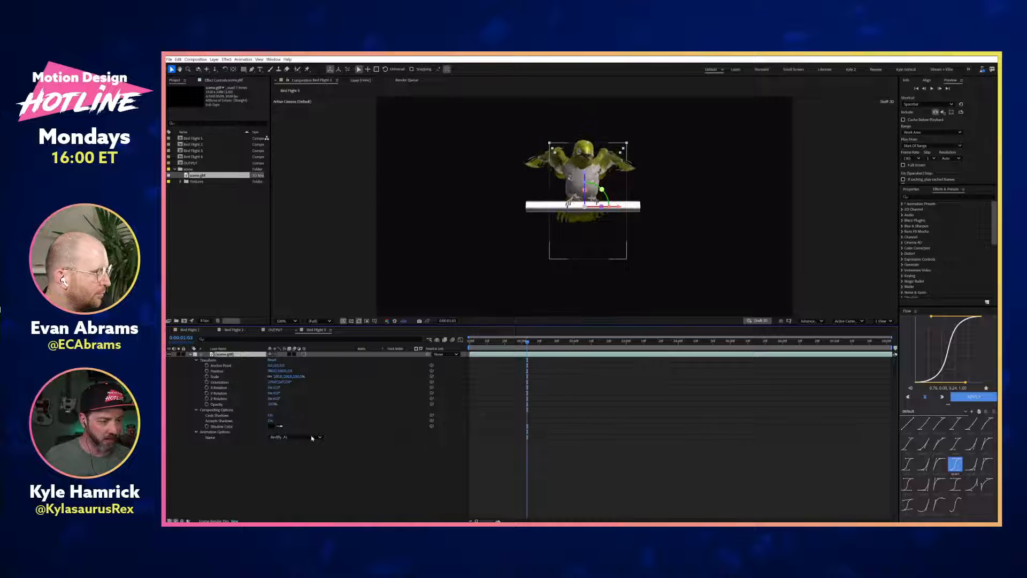
Step: Try the Bird|fly_end_A animation on the scene.gltf layer, scrubbing and playing it
click(313, 438)
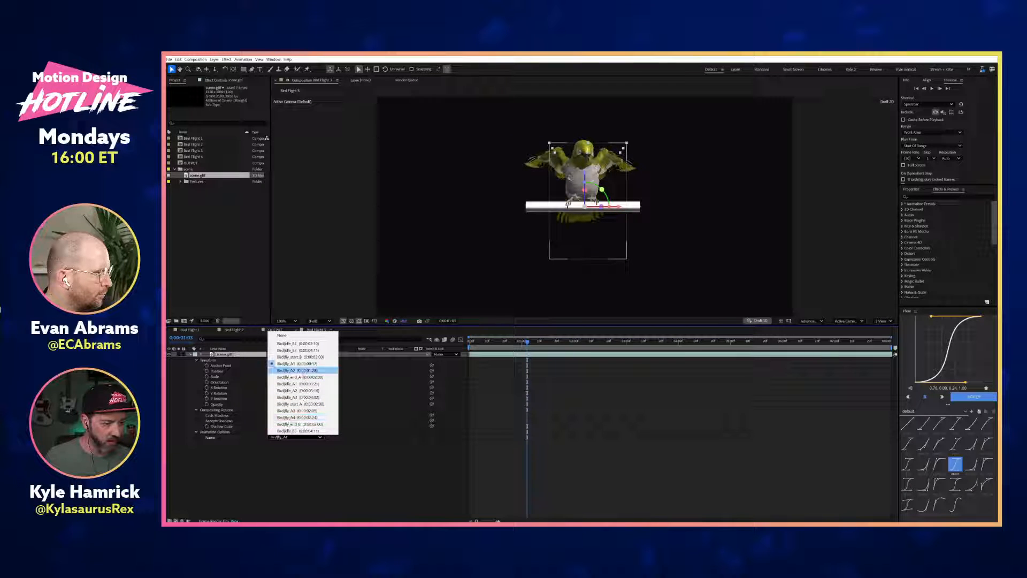
click(299, 377)
drag(512, 342, 552, 341)
key(space)
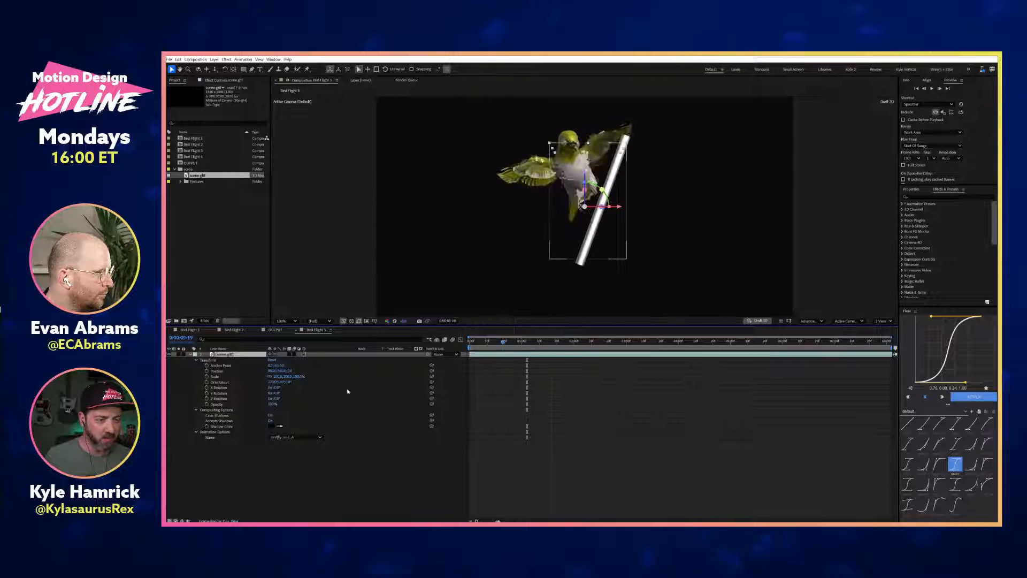
Step: Set the scene.gltf layer's animation in Bird Flight 3 to Bird|fly_A2 and return the playhead to the start
click(318, 437)
click(289, 372)
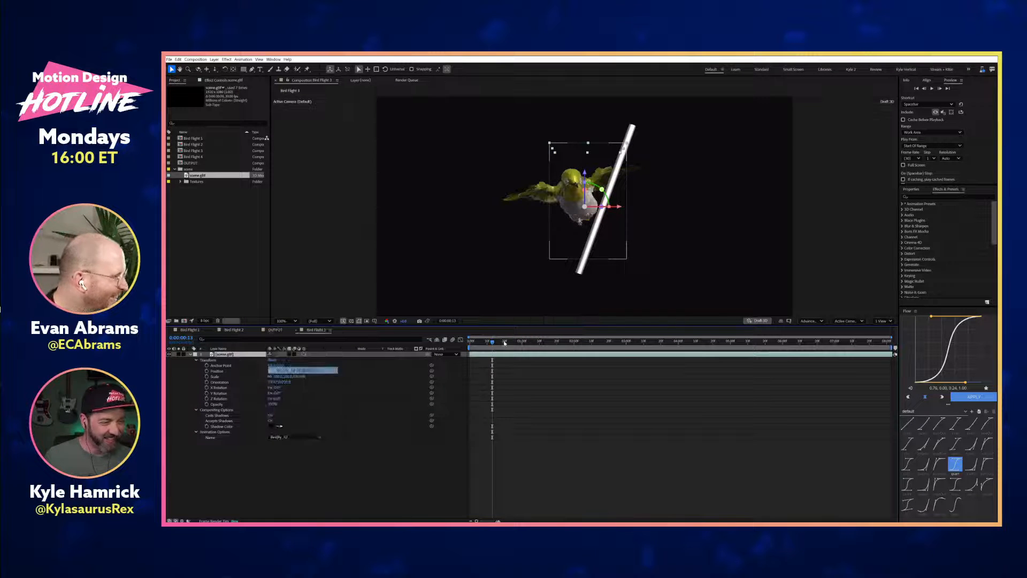
drag(489, 343, 429, 343)
click(226, 221)
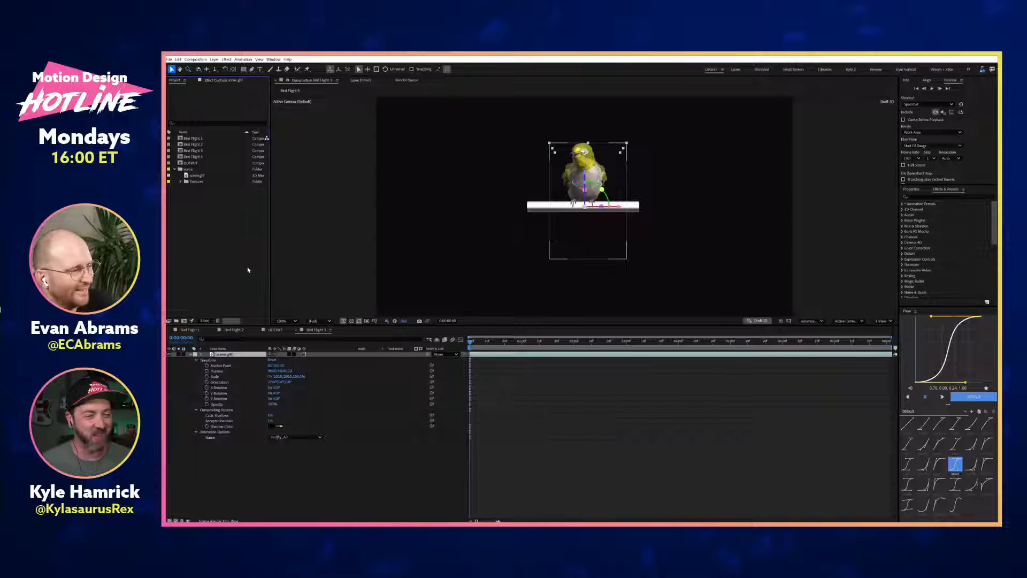
Step: Review Bird Flight 1 and Bird Flight 2, then close every open composition timeline except Bird Flight 1
double_click(193, 139)
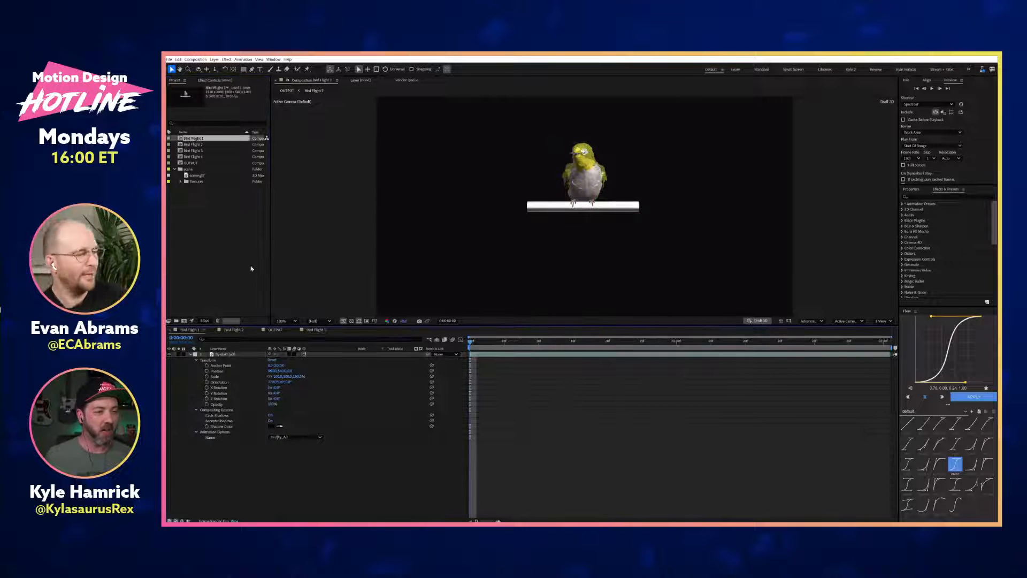
double_click(201, 145)
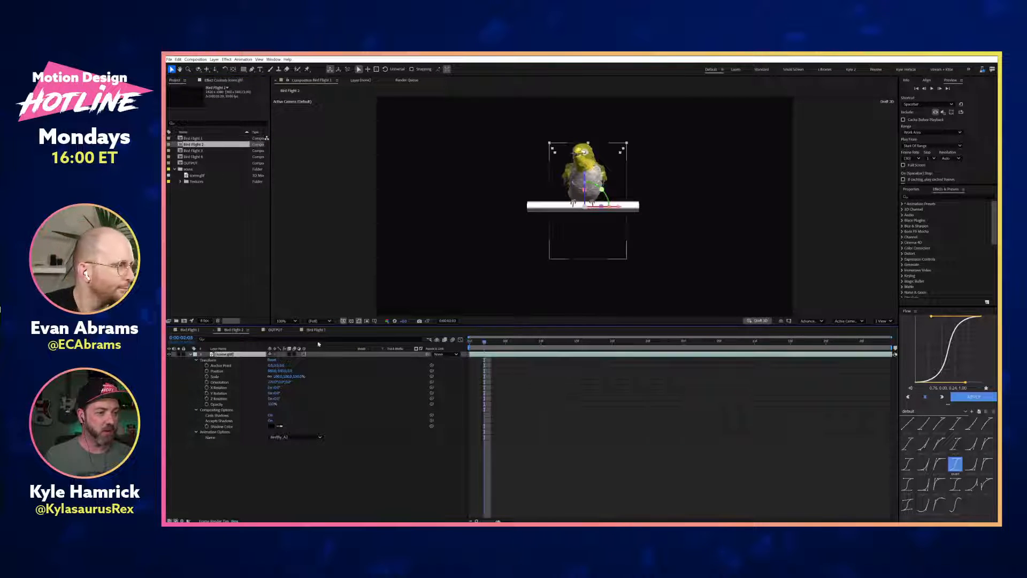
click(214, 330)
click(213, 331)
click(214, 331)
click(229, 215)
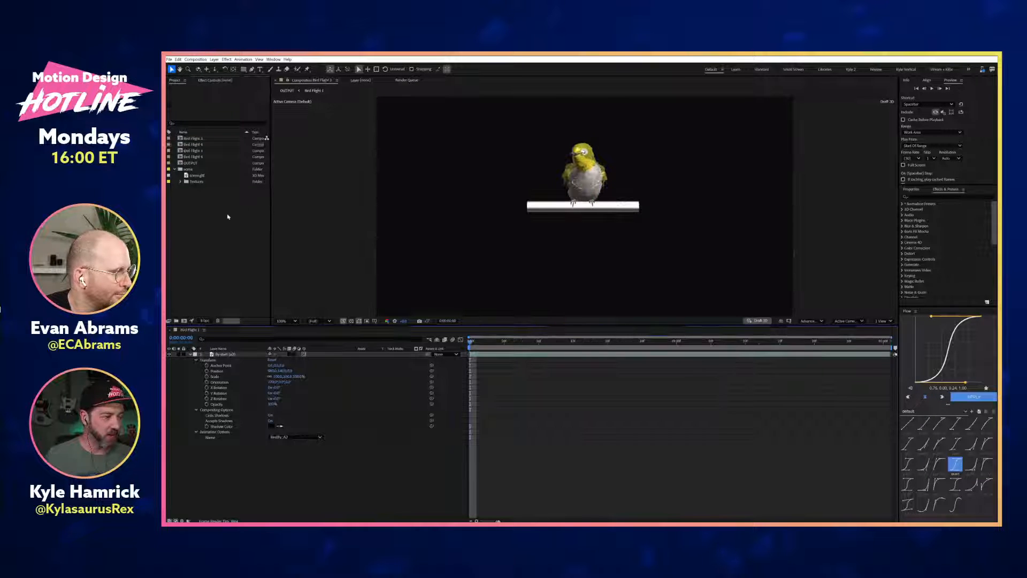
Step: Open Bird Flight 1, choose Bird|fly_A2 as the animation of its fly start layer, and scrub through it
double_click(207, 139)
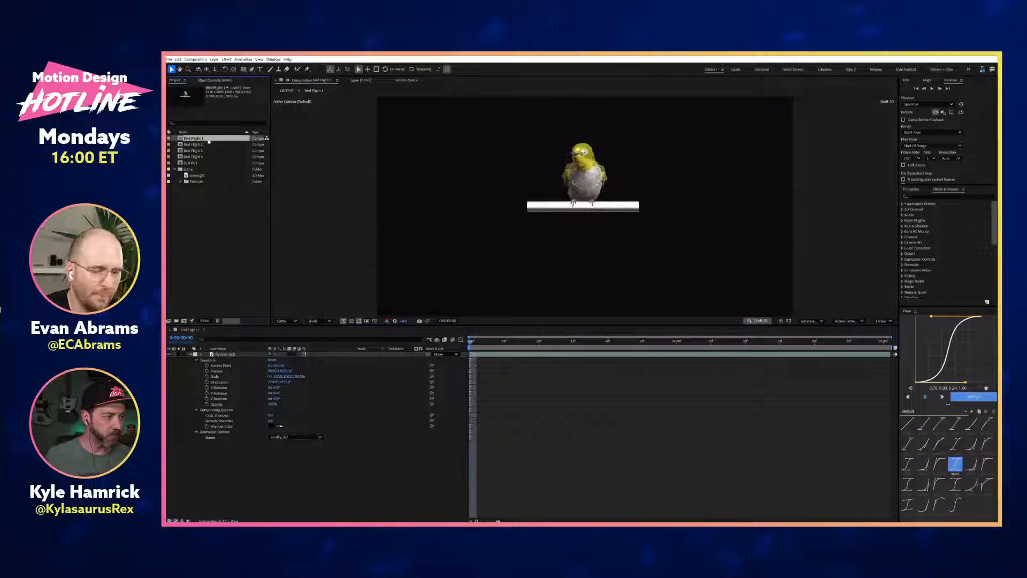
click(320, 438)
click(321, 371)
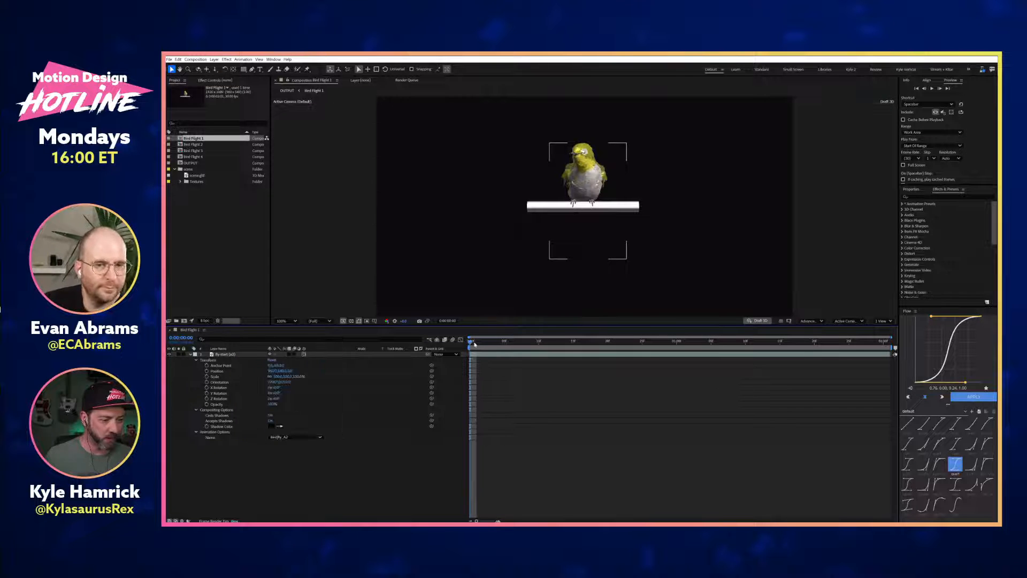
drag(581, 348, 484, 349)
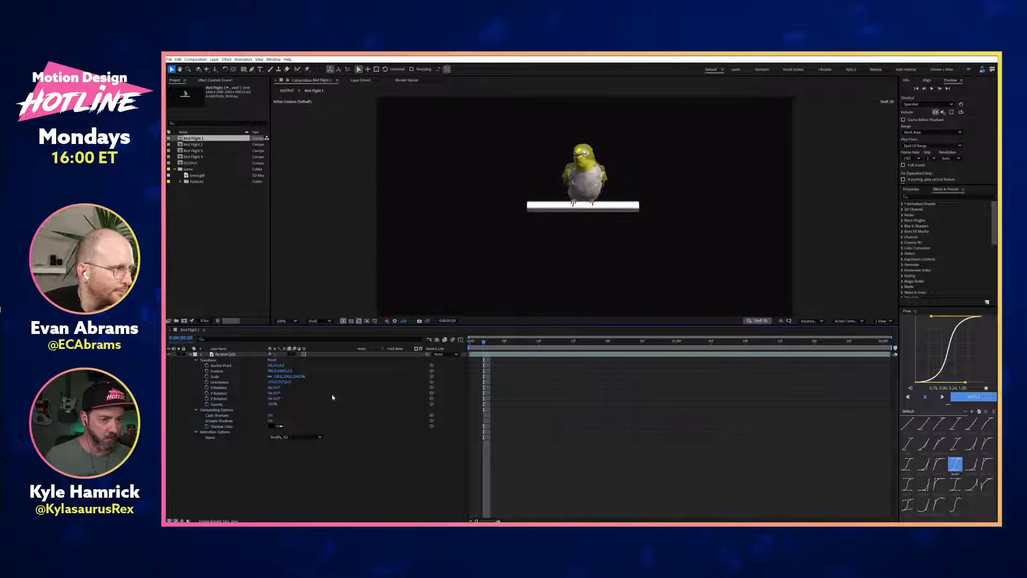
Step: Try the Bird|idle_A1 and Bird|fly_A3 animations on the fly start layer in Bird Flight 1 and play the latter
click(320, 438)
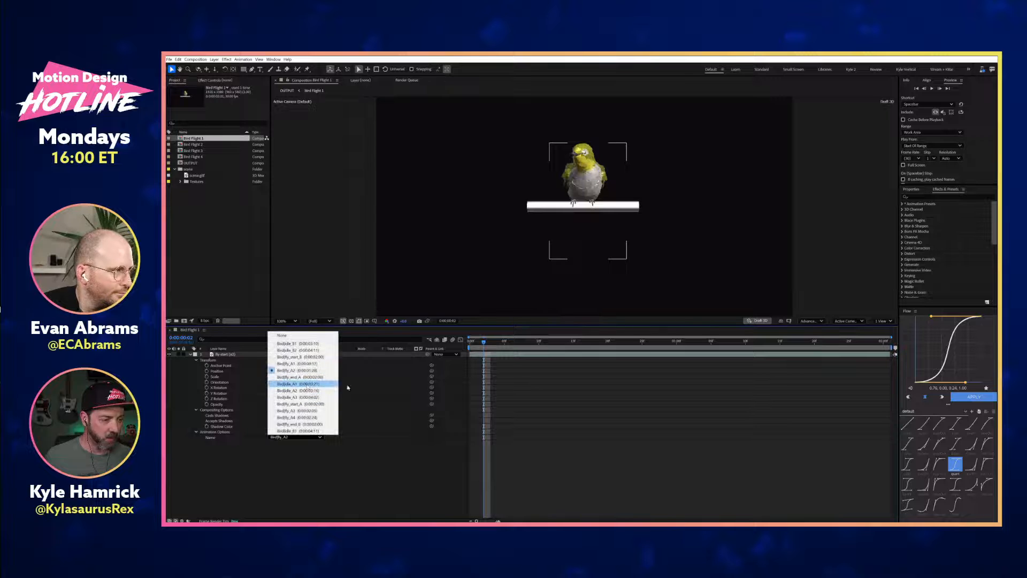
click(307, 386)
click(319, 439)
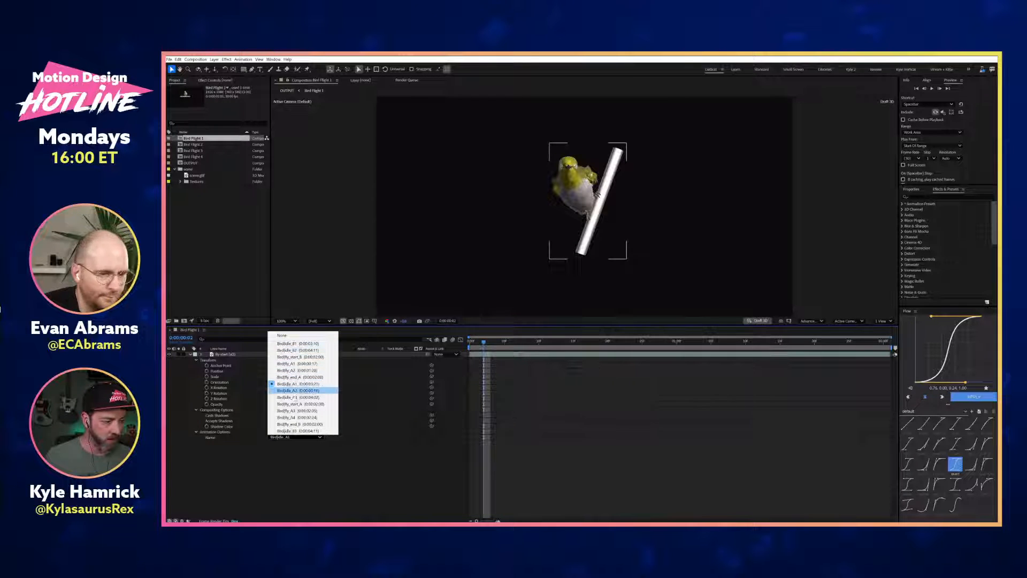
click(295, 410)
key(space)
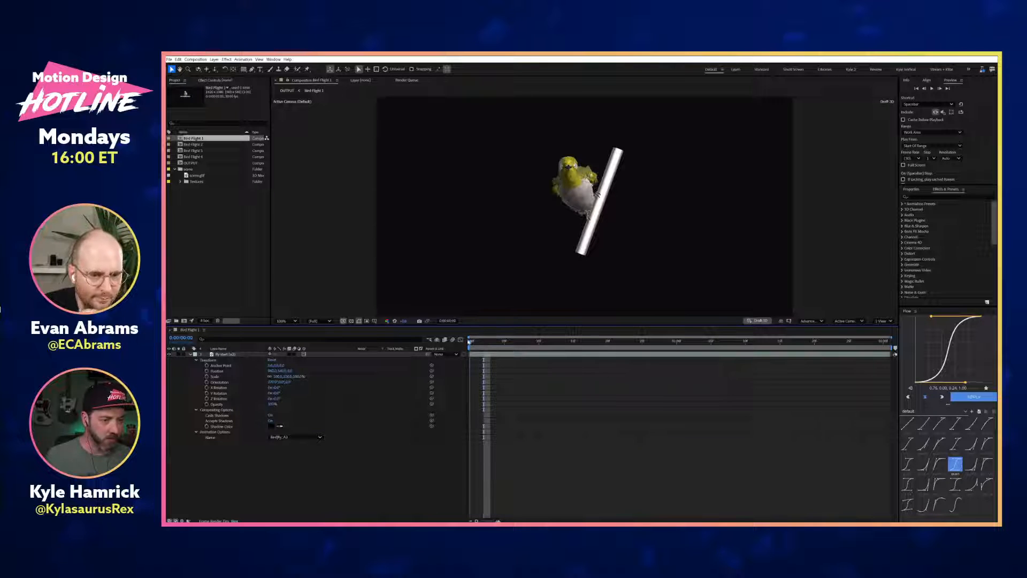
key(space)
Step: Try the Bird|fly_A4 animation on the fly start layer, play it, and switch the layer back to Bird|fly_A2
click(318, 439)
click(309, 418)
drag(471, 343, 472, 344)
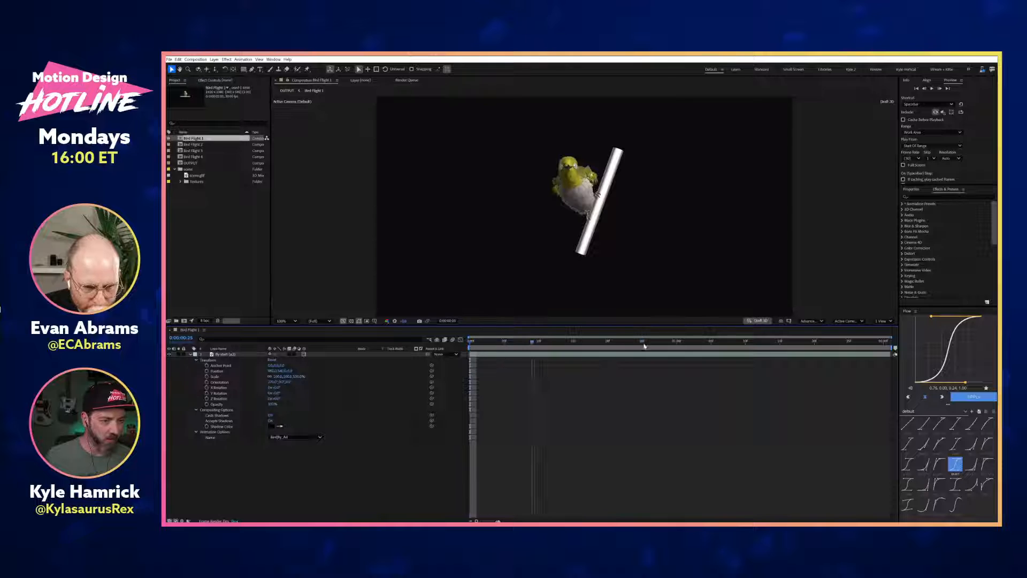
key(space)
click(296, 437)
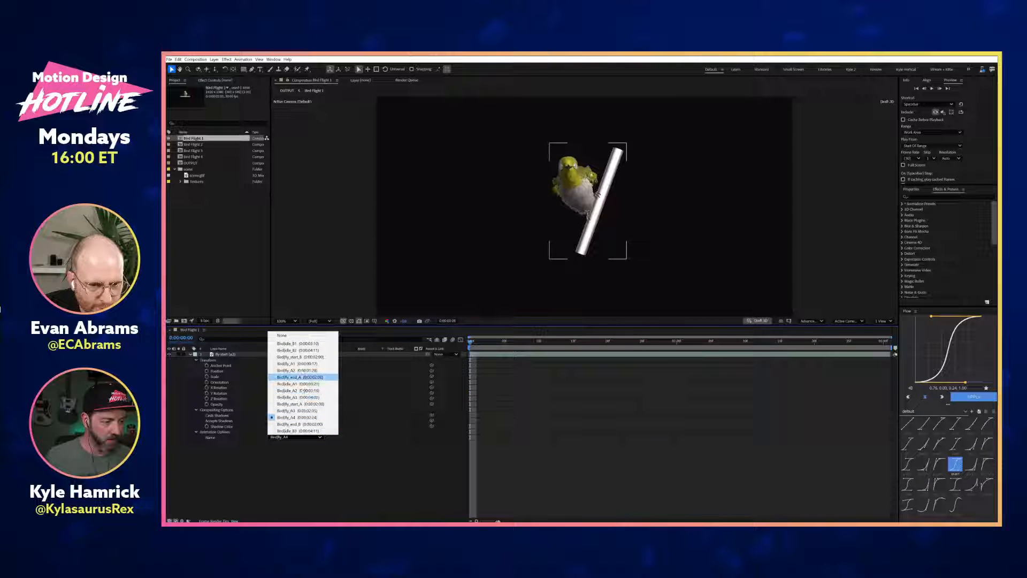
click(303, 371)
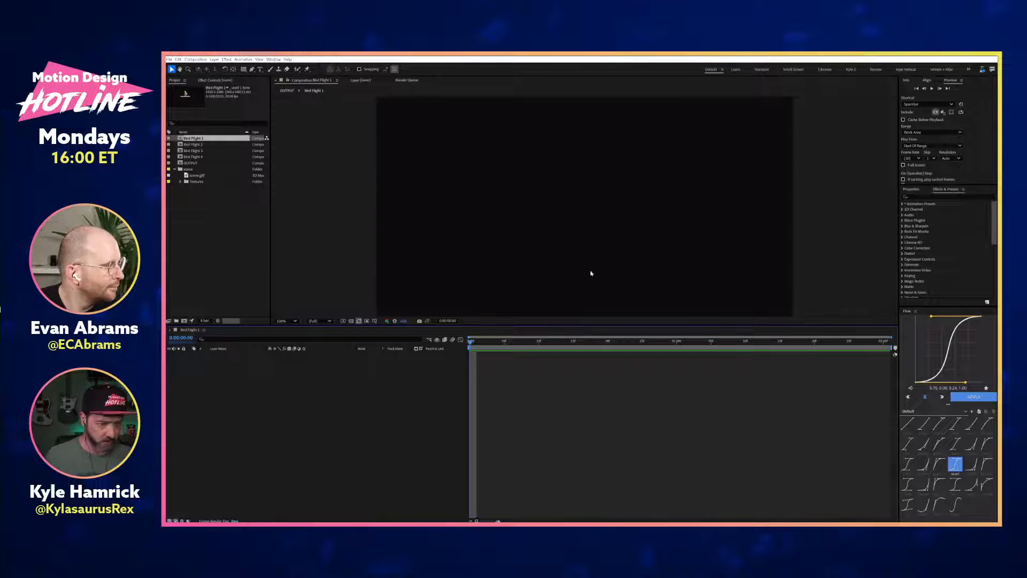
Step: Replace the old layer in Bird Flight 1 with a fresh scene.gltf layer, and set the composition's duration to 6 seconds
key(ctrl+k)
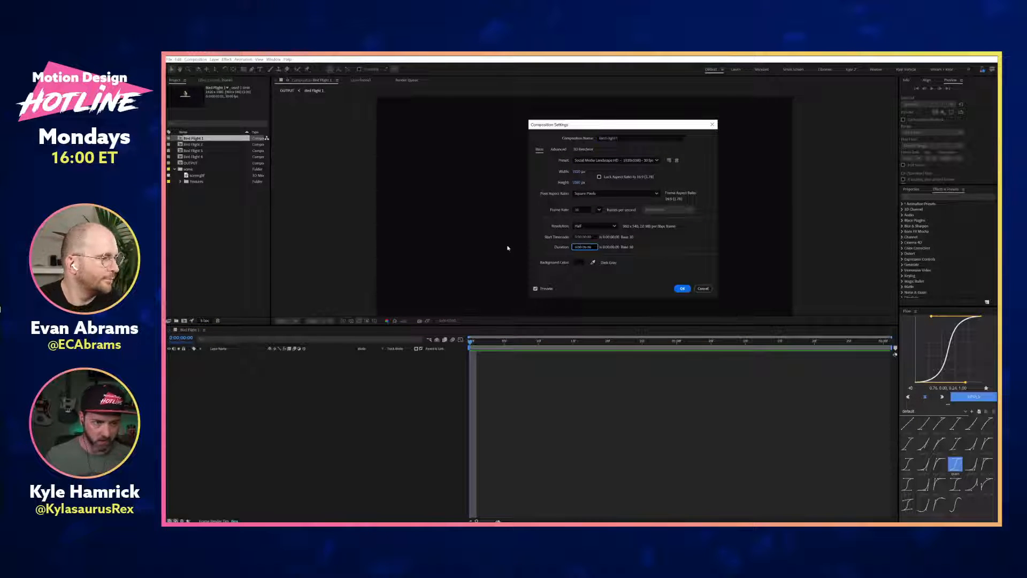
key(Return)
drag(202, 178, 284, 461)
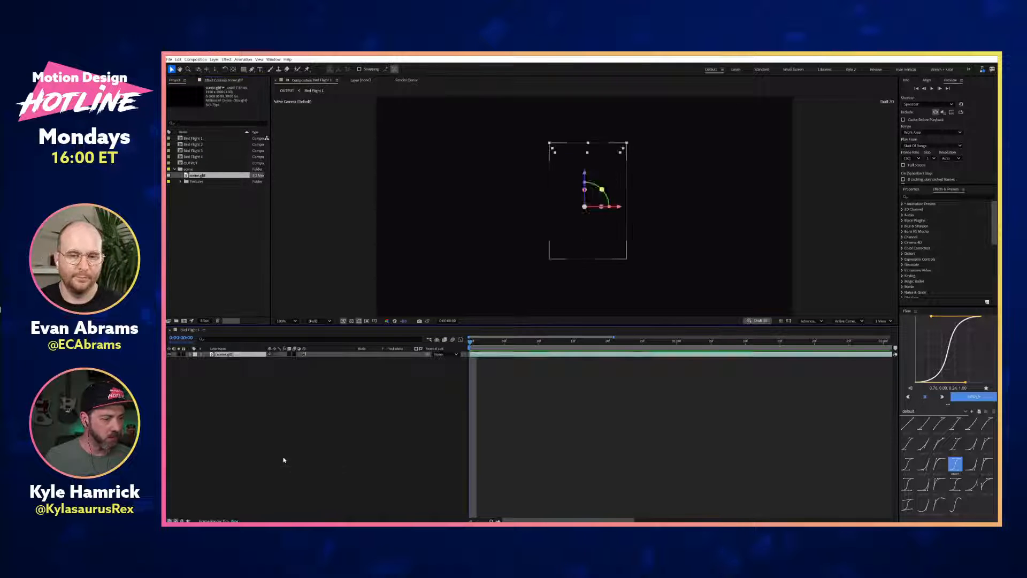
click(191, 354)
Step: Try the Bird|fly_A1 animation on the new scene.gltf layer in Bird Flight 1 and play it
click(317, 437)
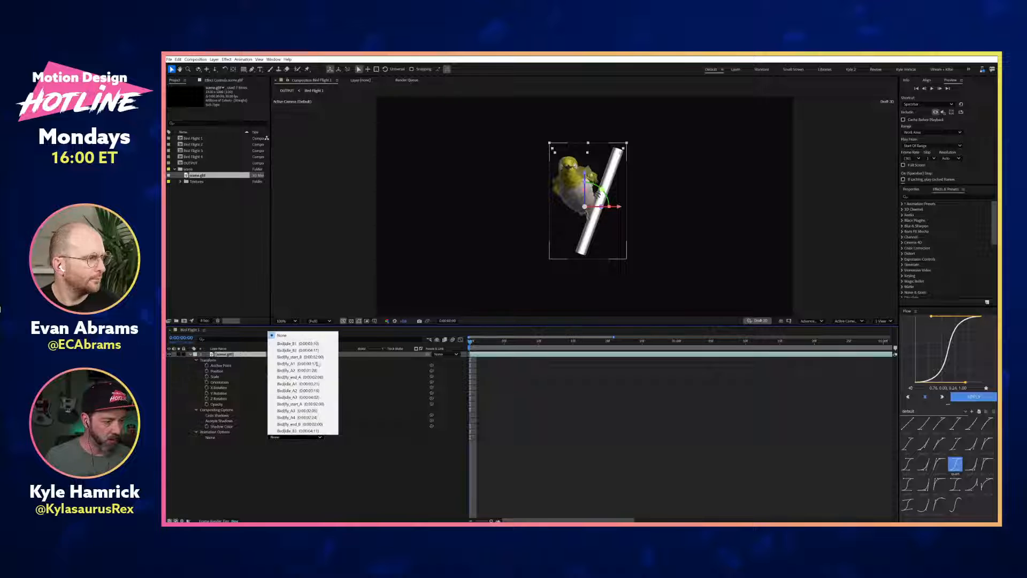
click(298, 356)
key(space)
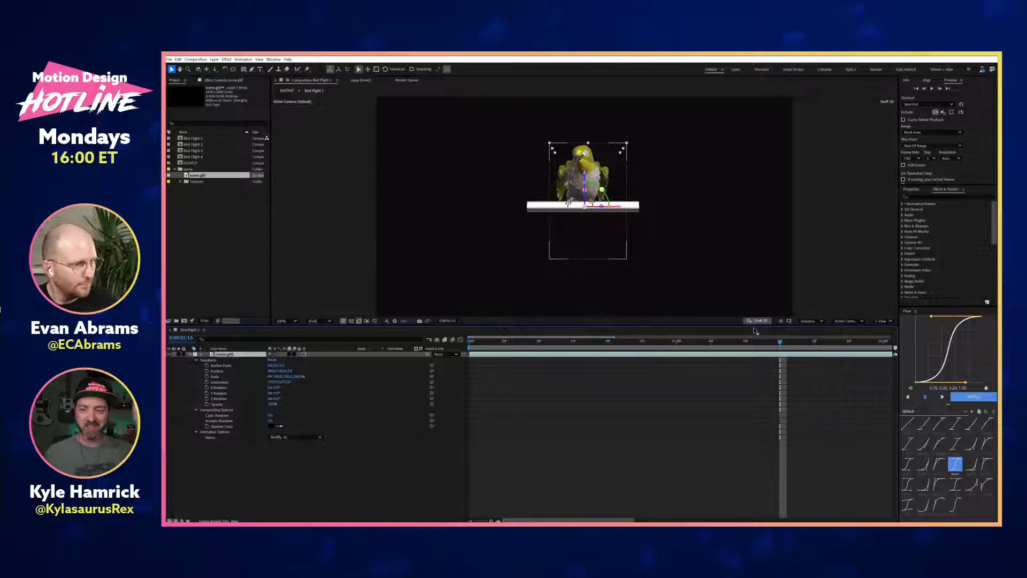
Step: Set the new scene.gltf layer's animation in Bird Flight 1 to Bird|fly_A2 and return the playhead to the start
click(317, 436)
click(300, 362)
drag(516, 341, 449, 348)
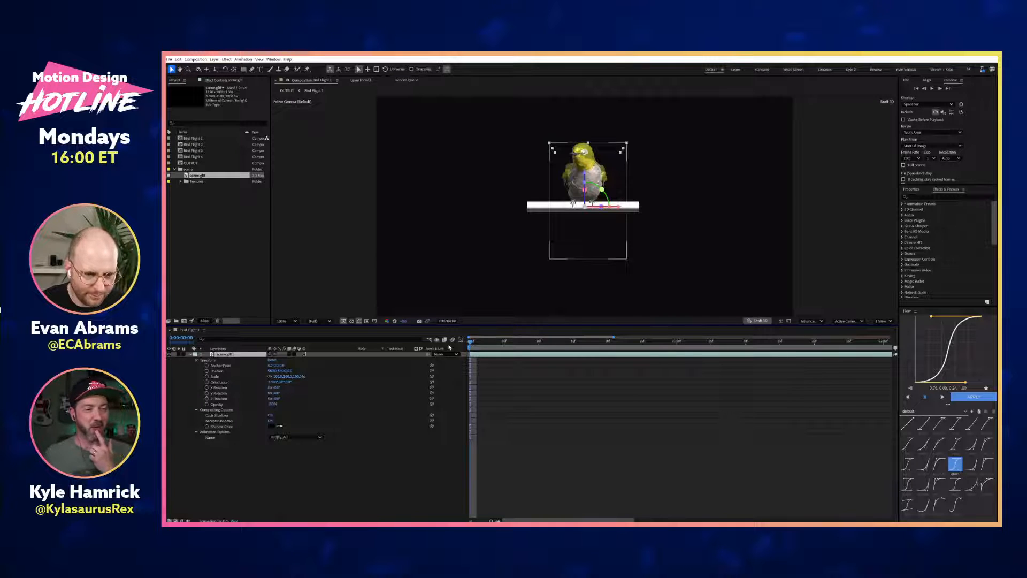
Step: Check OUTPUT, open Bird Flight 4 to play and scrub its layered flight sequence, and select the flying (start B) layer
double_click(189, 163)
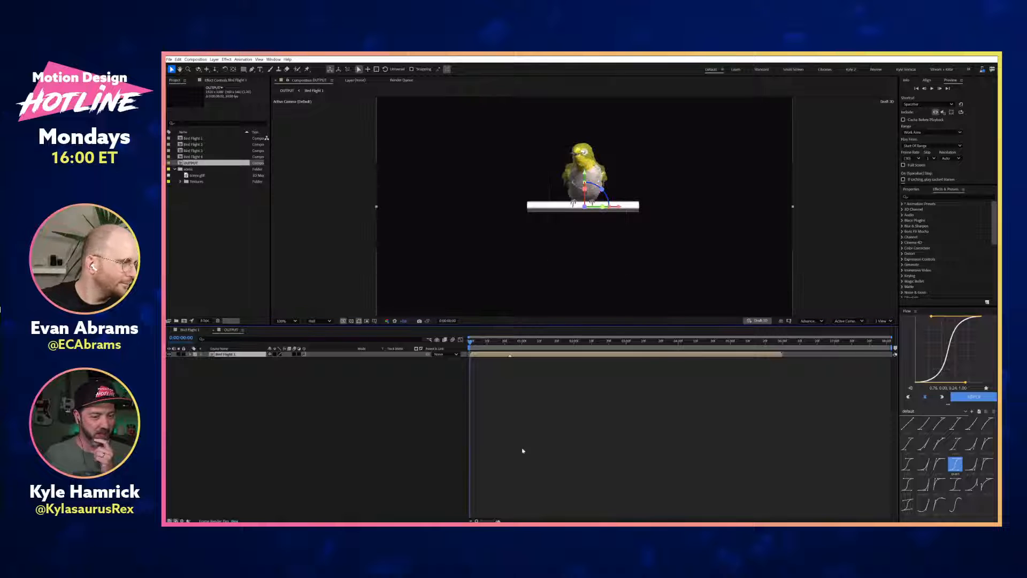
double_click(194, 157)
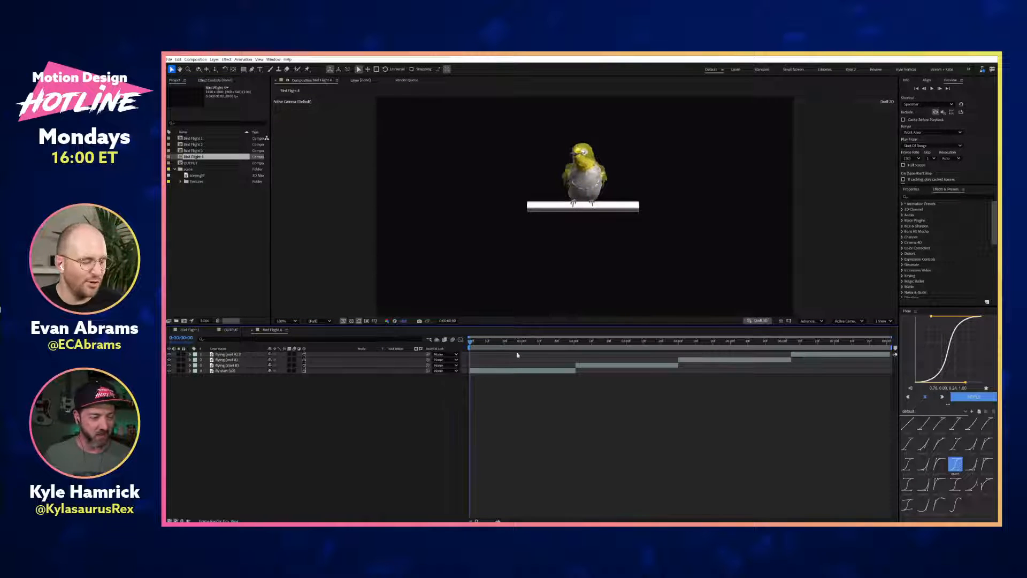
key(space)
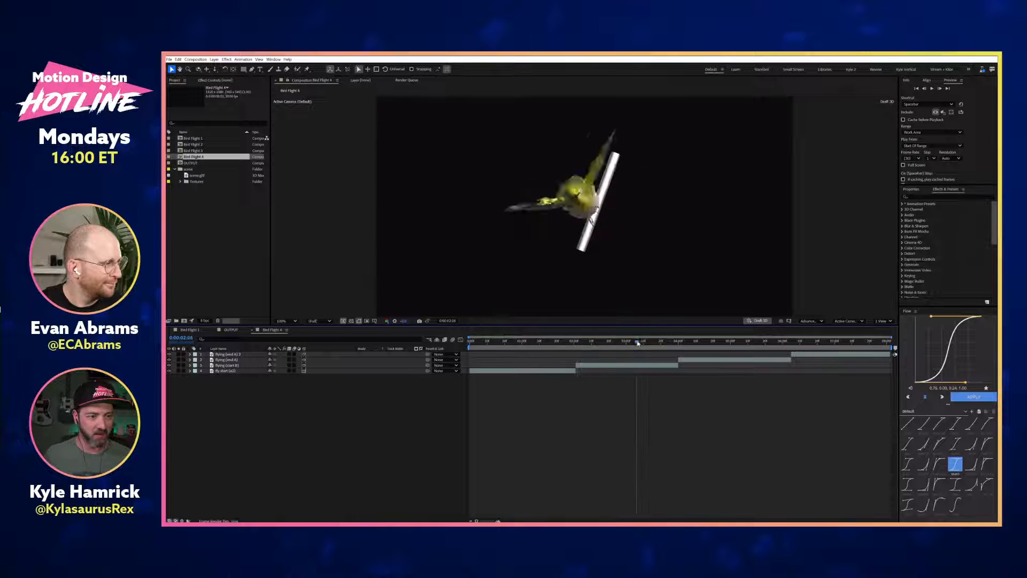
key(space)
key(space)
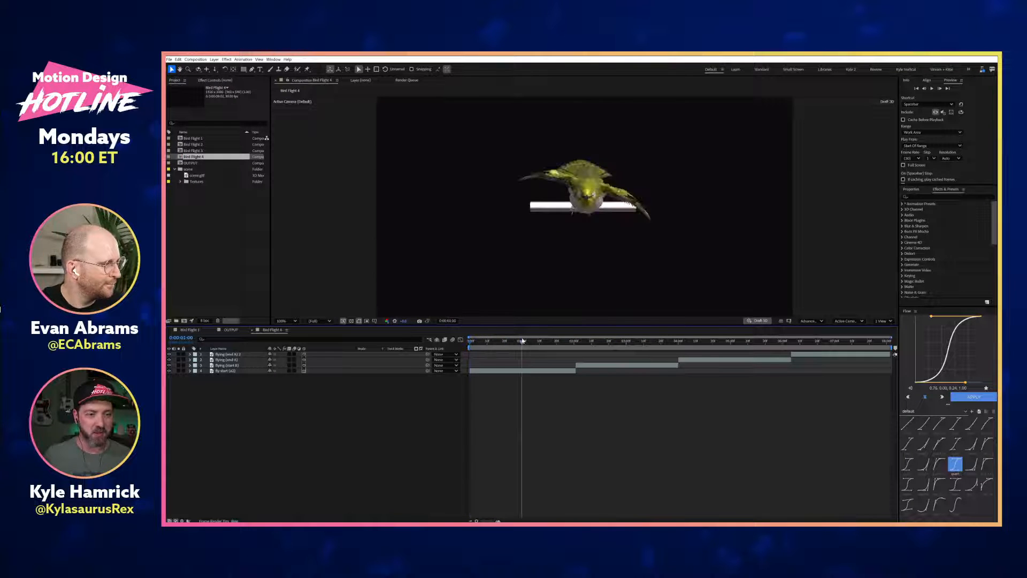
drag(505, 339, 651, 357)
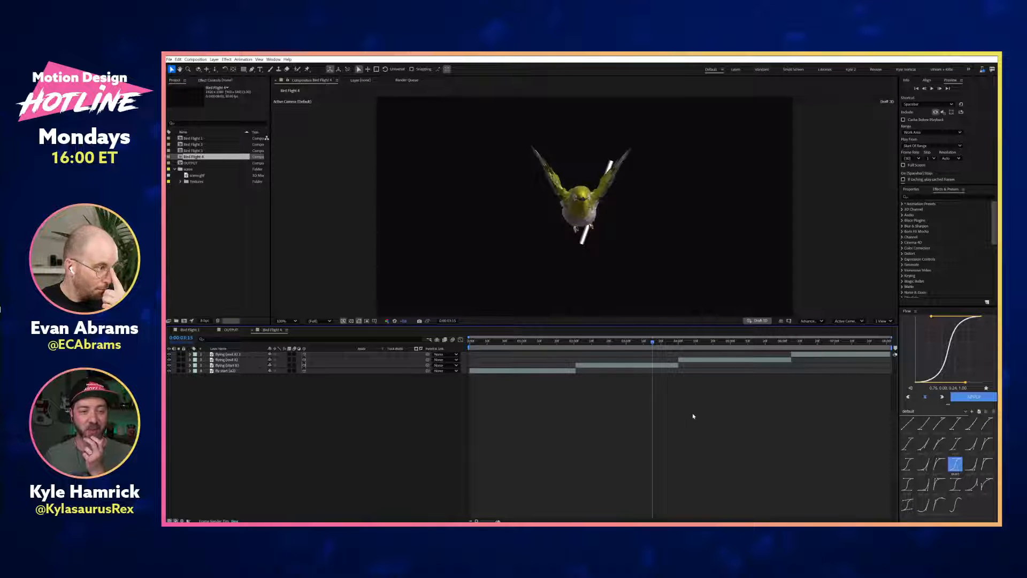
click(227, 366)
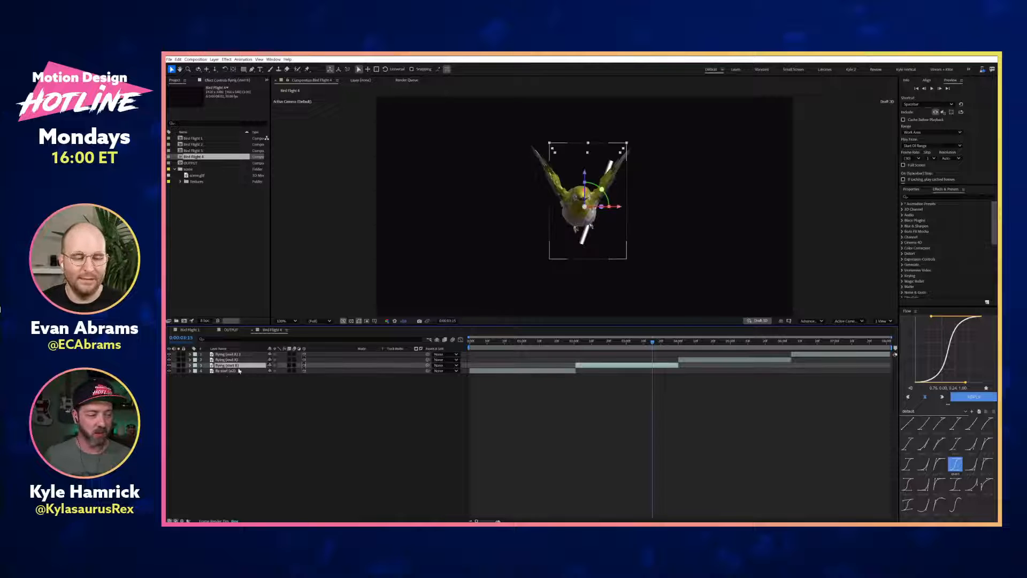
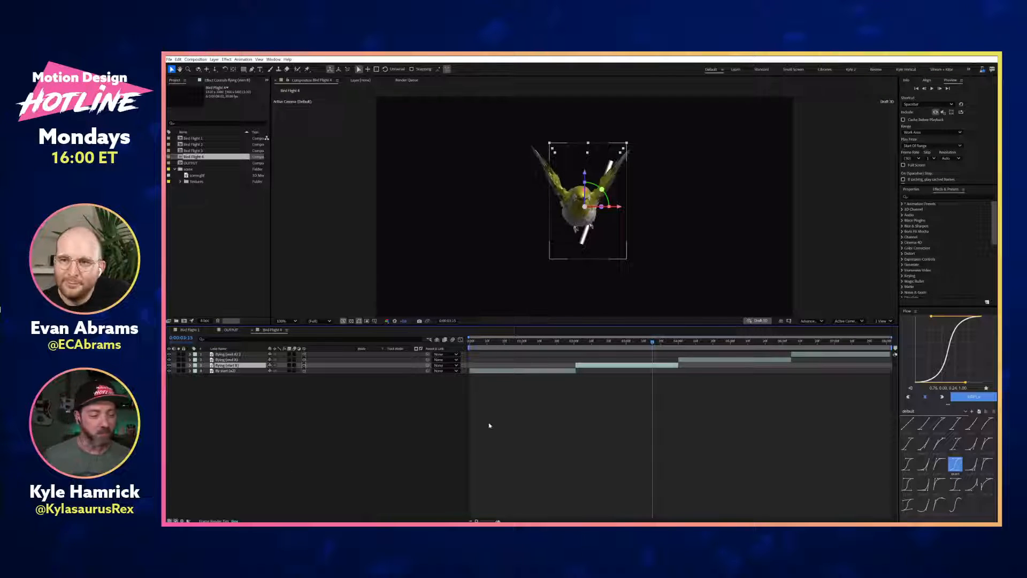
Step: Try a shortened Bird Flight 4 sequence by deleting the two middle layers and moving the top layer to follow the first one
drag(471, 342, 862, 341)
shift+click(689, 360)
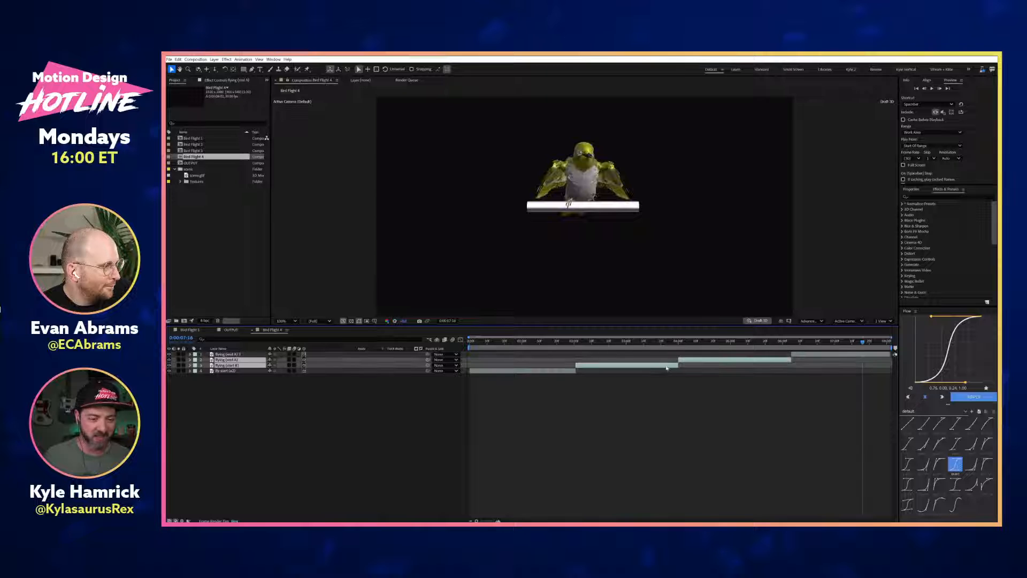
key(Delete)
drag(796, 354, 582, 354)
key(o)
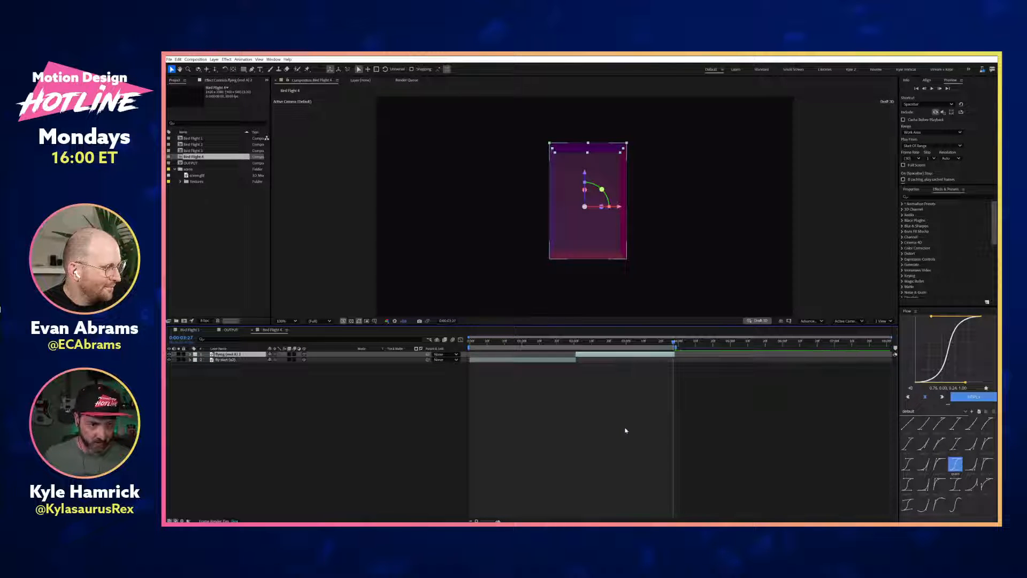
key(space)
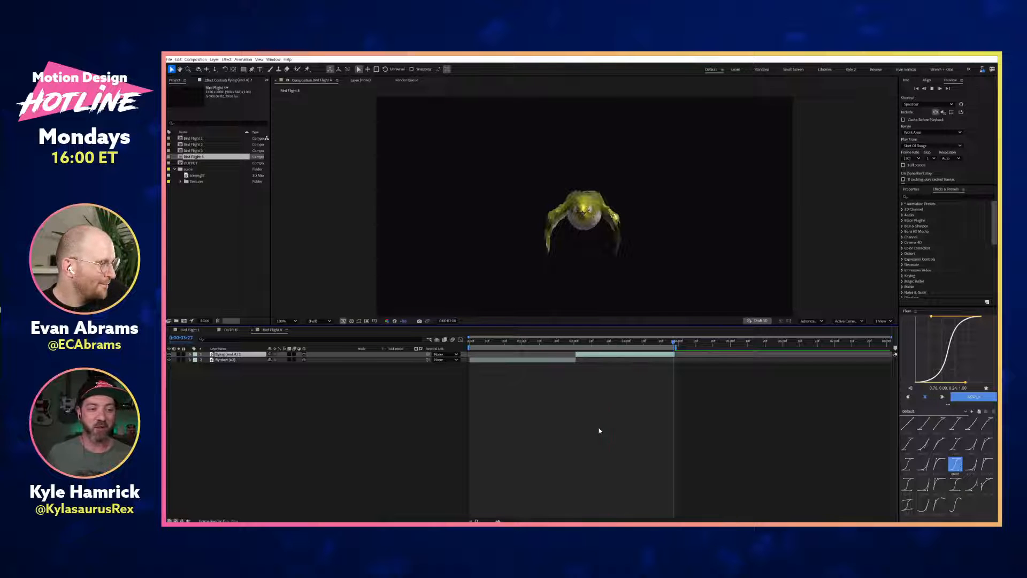
key(space)
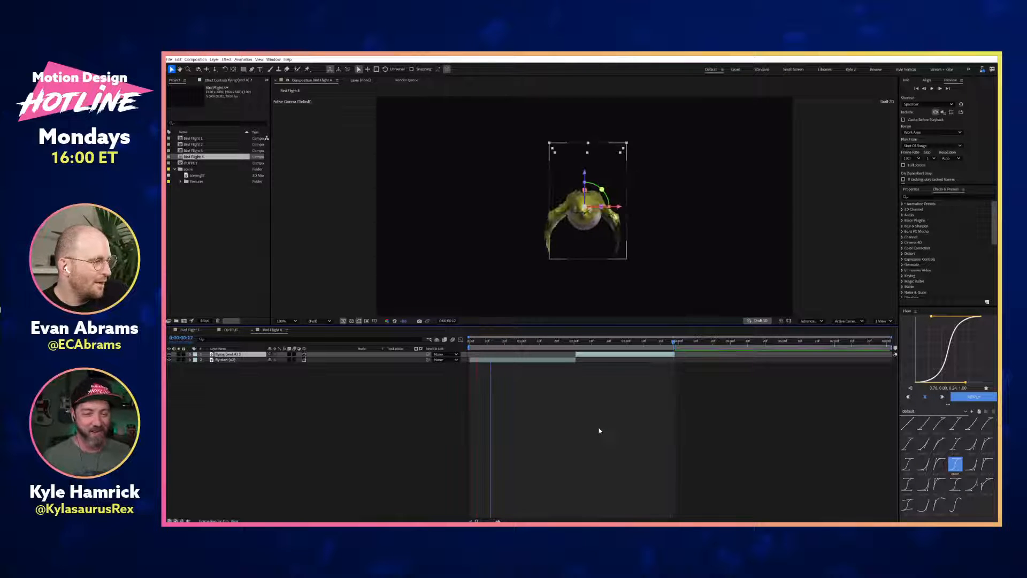
key(ctrl+z)
key(ctrl+z)
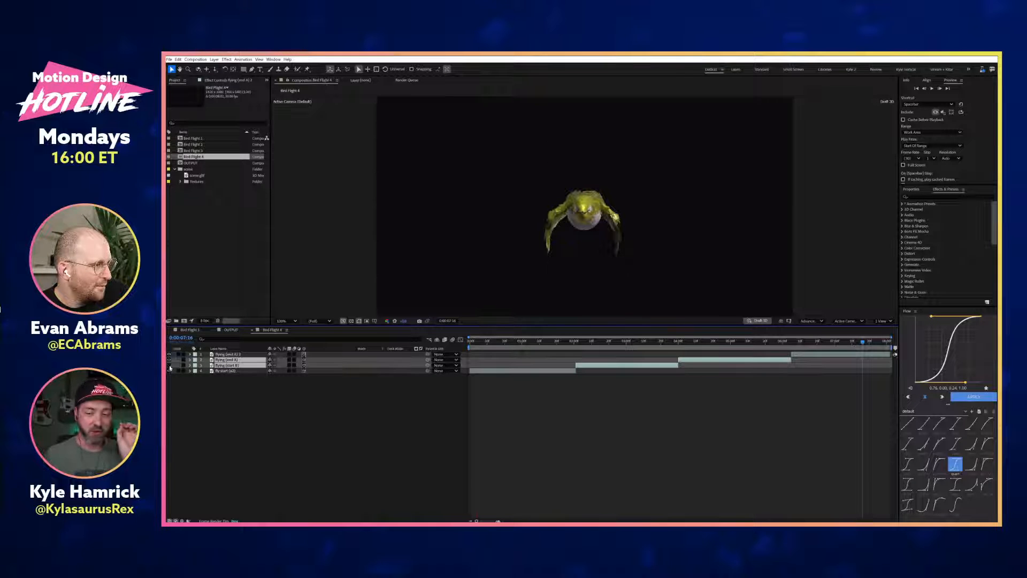
Step: Try moving the top layer directly after the first clip with the two middle layers hidden, and play the sequence
drag(803, 354, 600, 358)
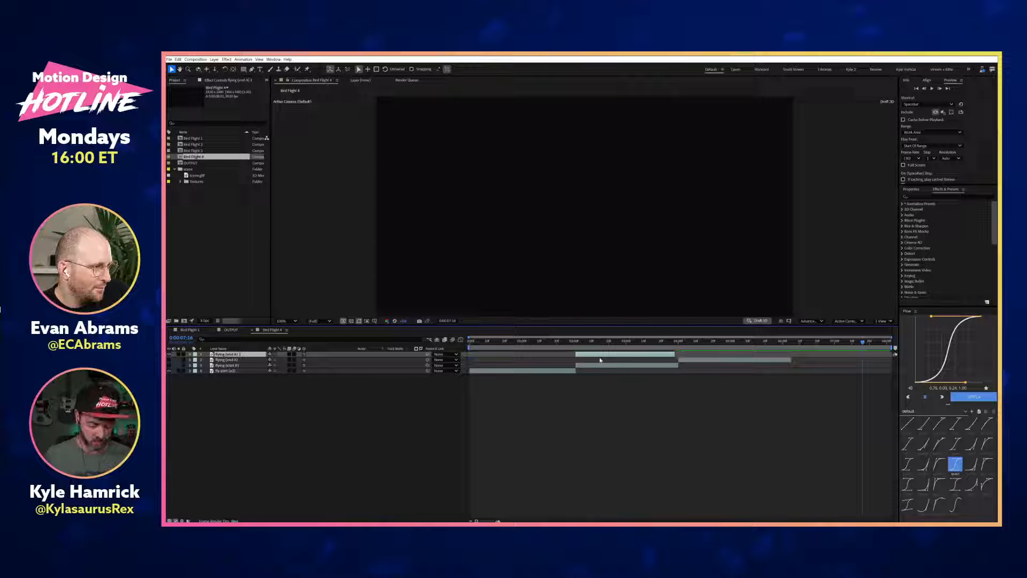
key(o)
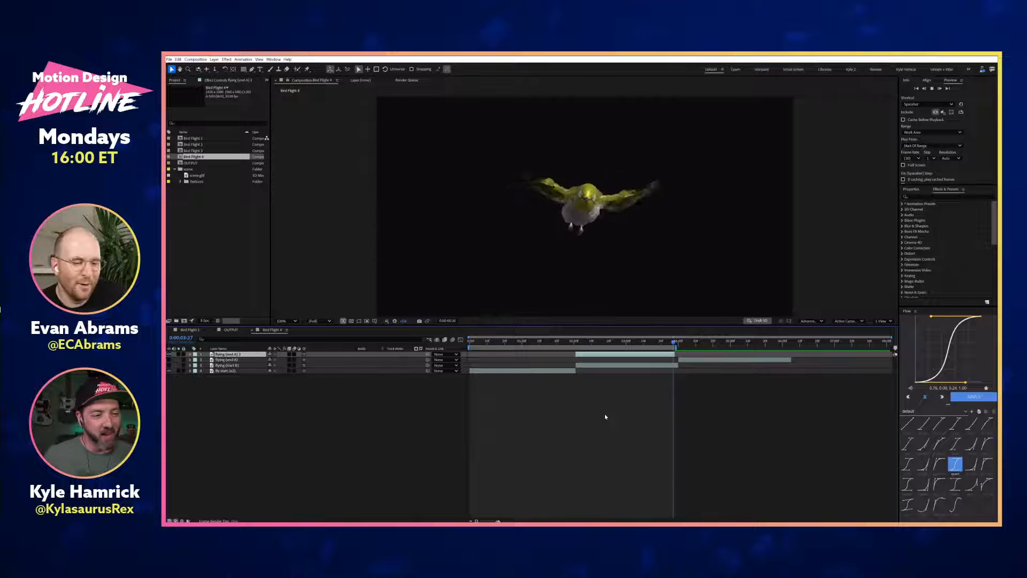
key(space)
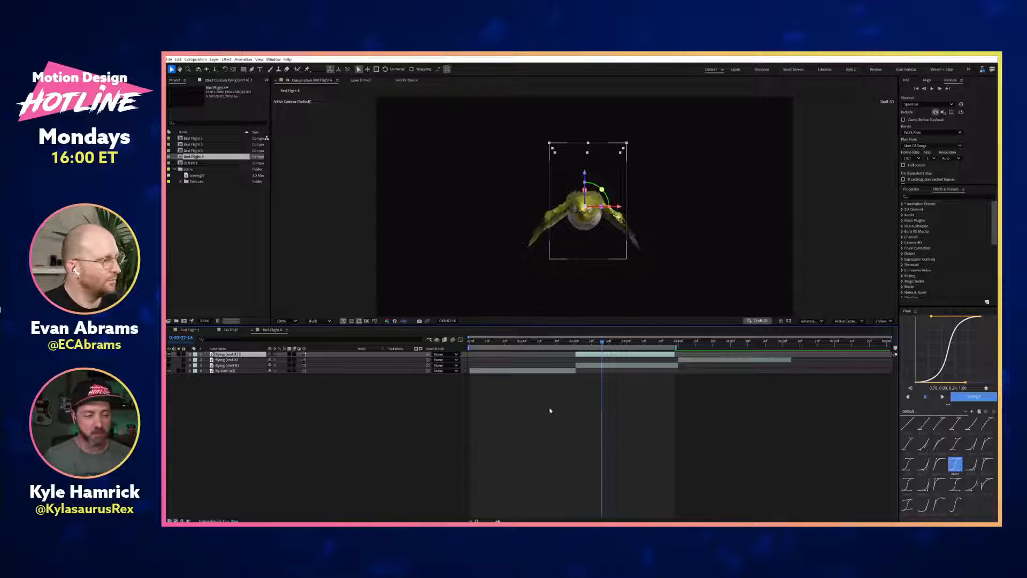
key(ctrl+z)
key(ctrl+z)
key(ctrl+z)
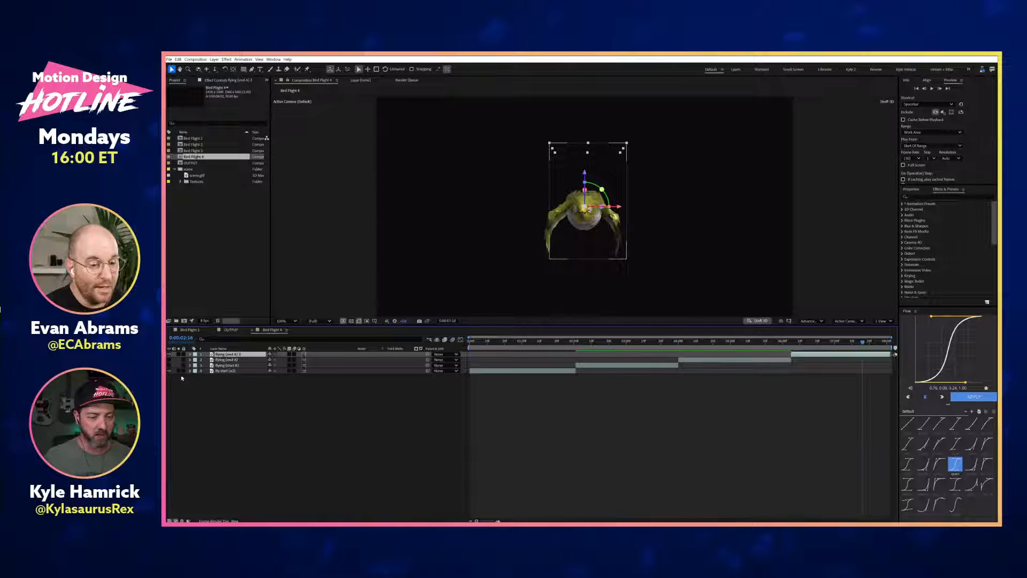
Step: Hide every layer in Bird Flight 4 and purge all caches
drag(170, 360, 170, 376)
click(225, 429)
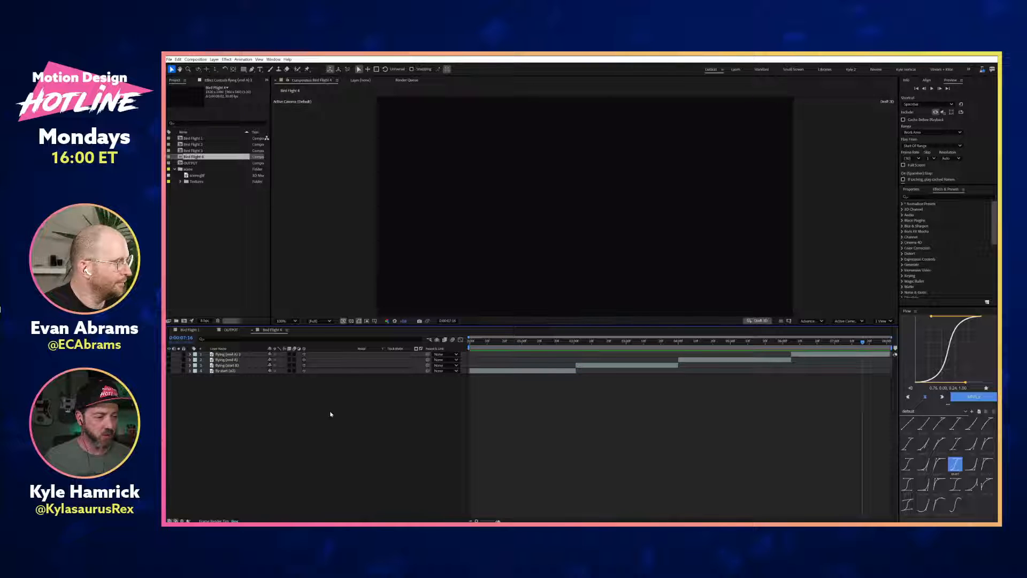
click(179, 60)
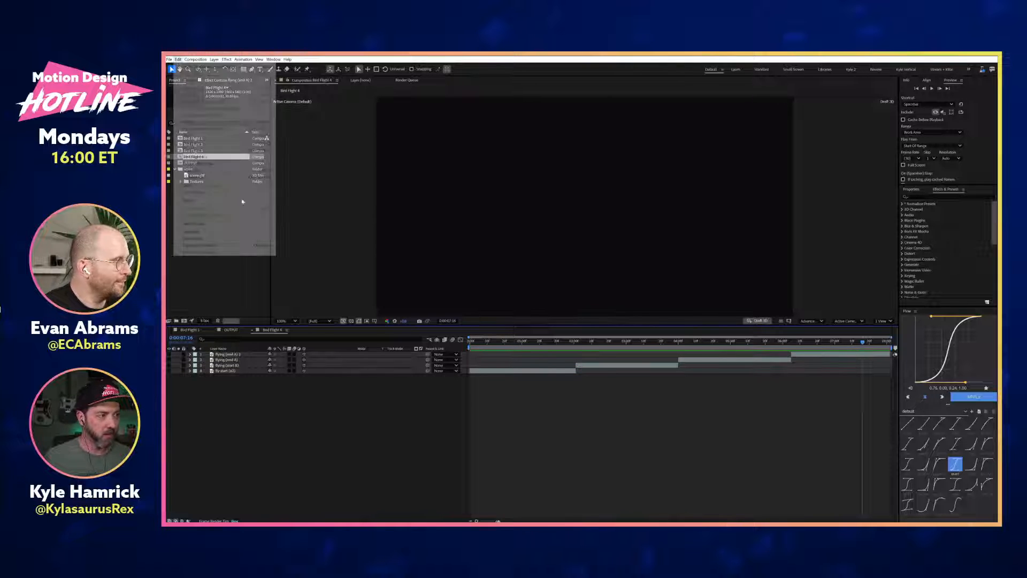
mouse_move(225, 200)
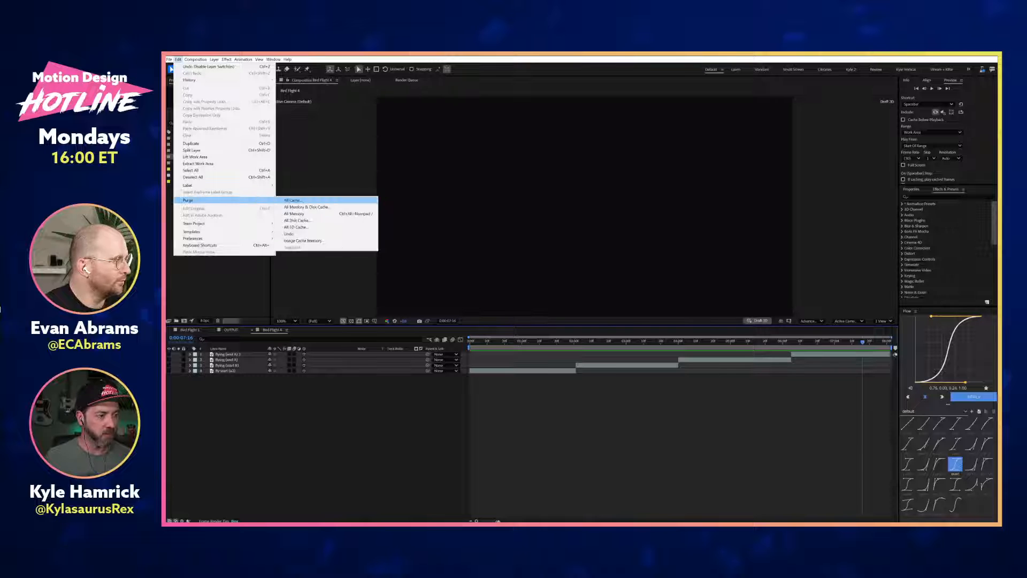
click(297, 202)
click(608, 304)
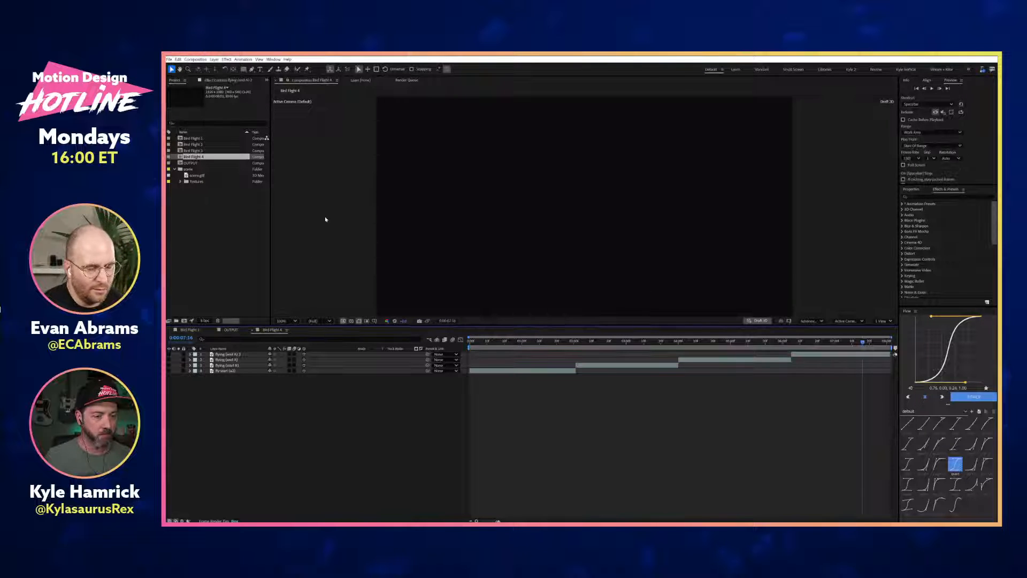
Step: Purge the entire 3D cache
click(178, 60)
mouse_move(225, 200)
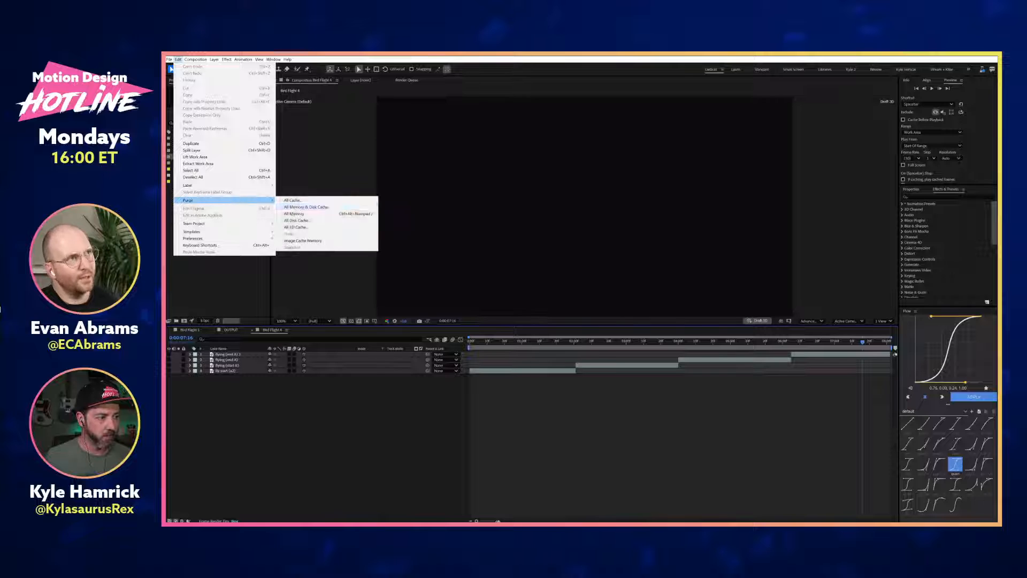
click(303, 228)
click(609, 302)
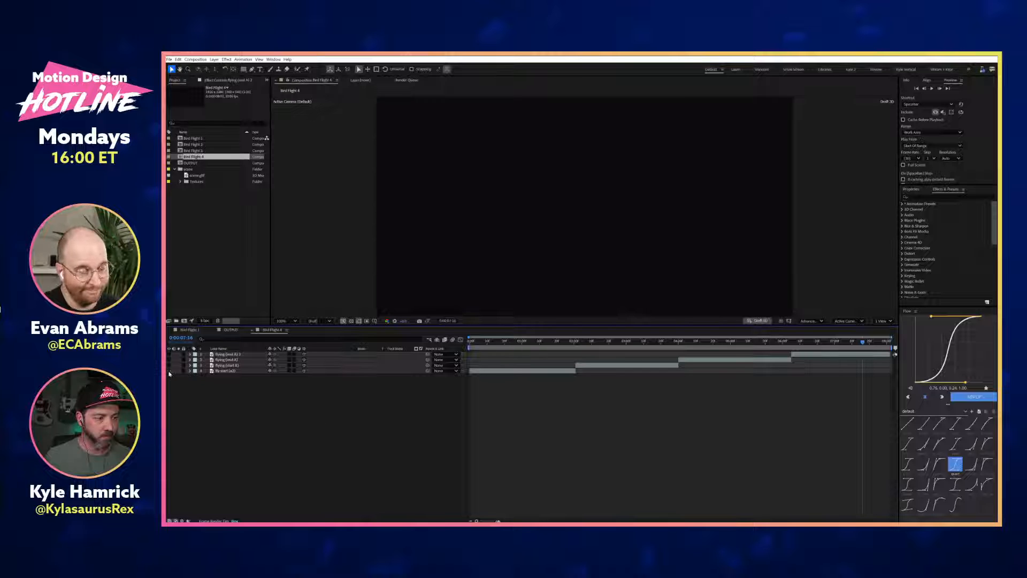
Step: Make all four layers in Bird Flight 4 visible again, and play and scrub the sequence
drag(169, 371, 169, 354)
key(space)
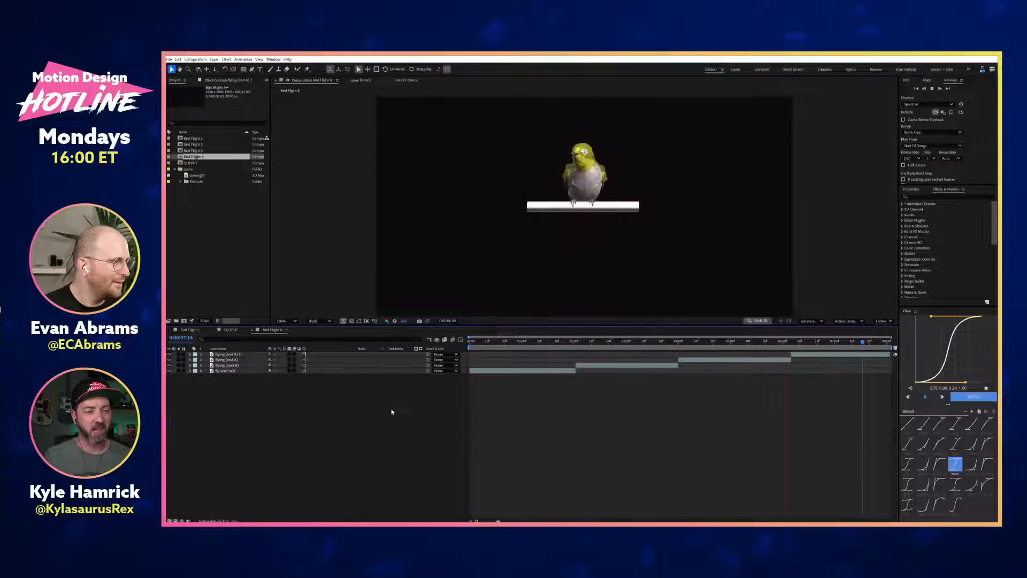
drag(509, 343, 484, 347)
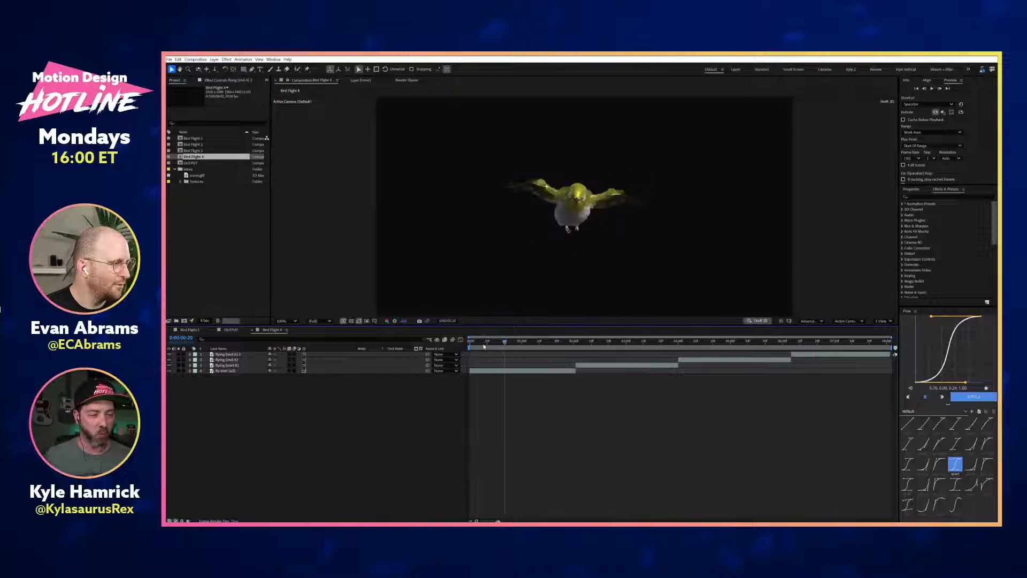
Step: Replace the content of OUTPUT with a copy of Bird Flight 4's first bird layer and play it
click(488, 371)
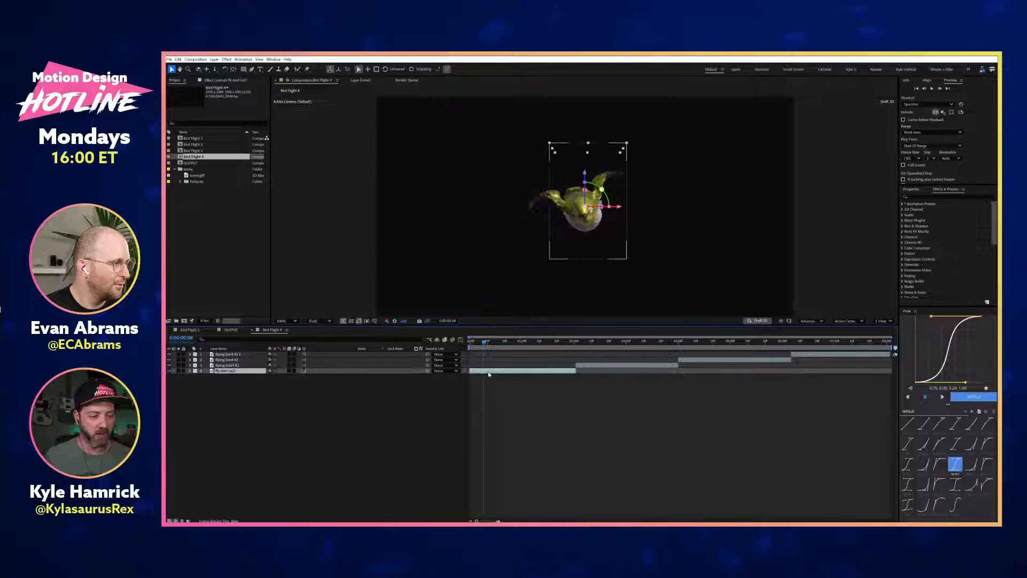
click(227, 331)
key(Delete)
key(ctrl+v)
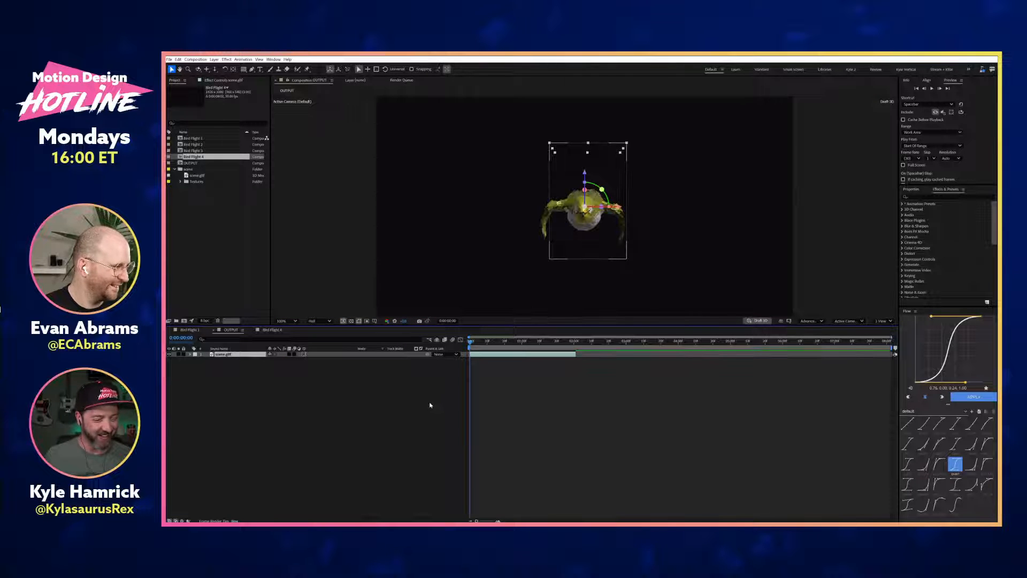
key(space)
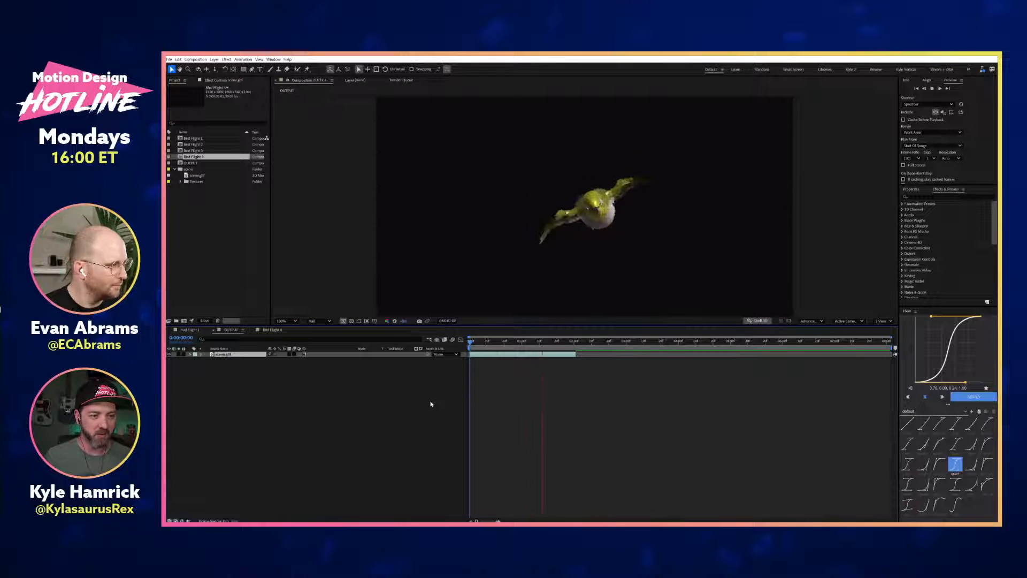
Step: Close the other composition timelines, and turn the OUTPUT bird to face right in the left part of the frame
click(573, 341)
click(169, 330)
click(252, 373)
click(247, 355)
drag(602, 206, 513, 256)
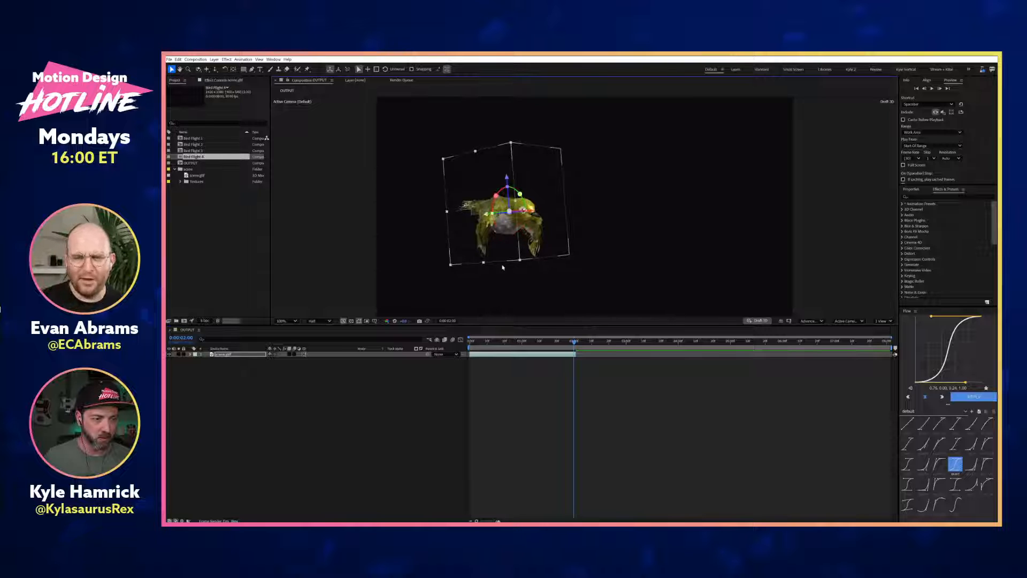
Step: Duplicate the bird layer in OUTPUT, move the copy to the right of the original, and scale it up several times larger
key(ctrl+d)
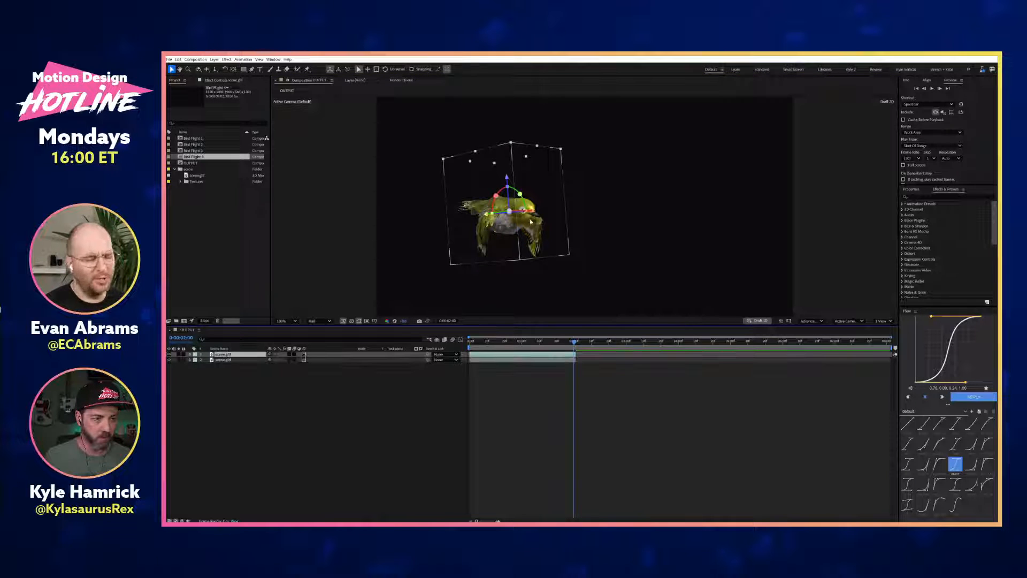
drag(535, 212, 632, 200)
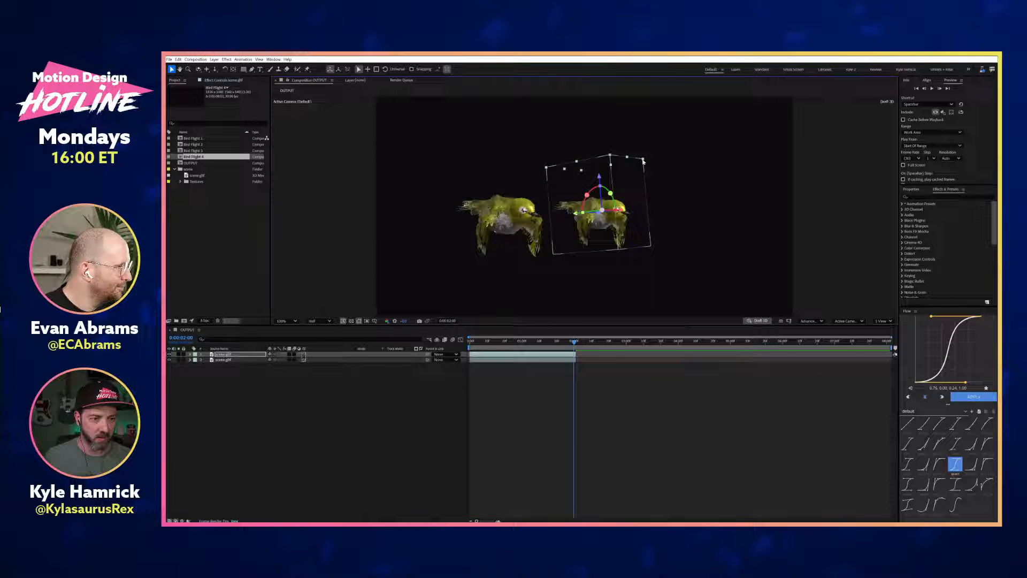
drag(663, 141, 636, 197)
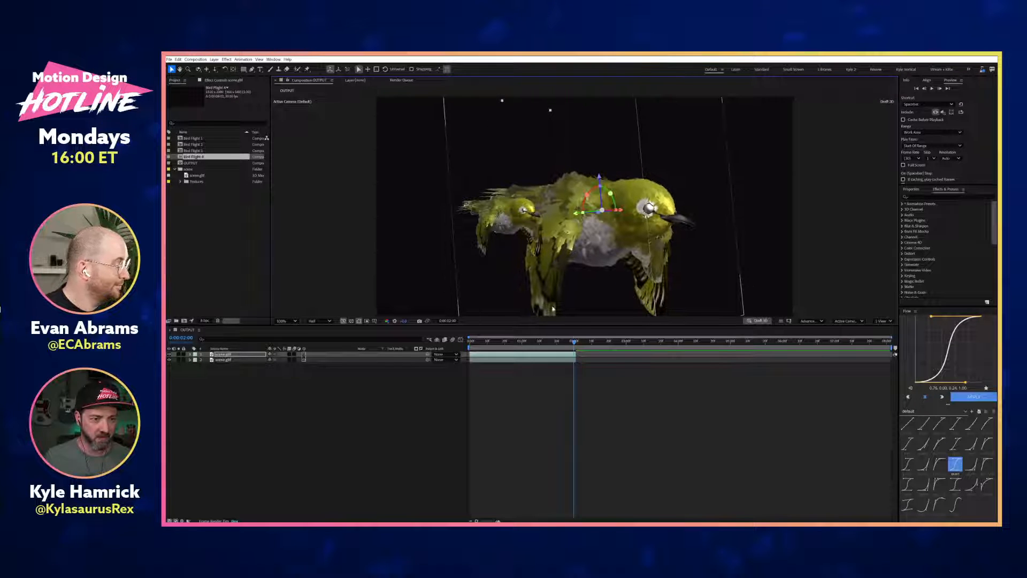
Step: Preview the two birds in OUTPUT and end the work area at 2 seconds
click(397, 443)
key(space)
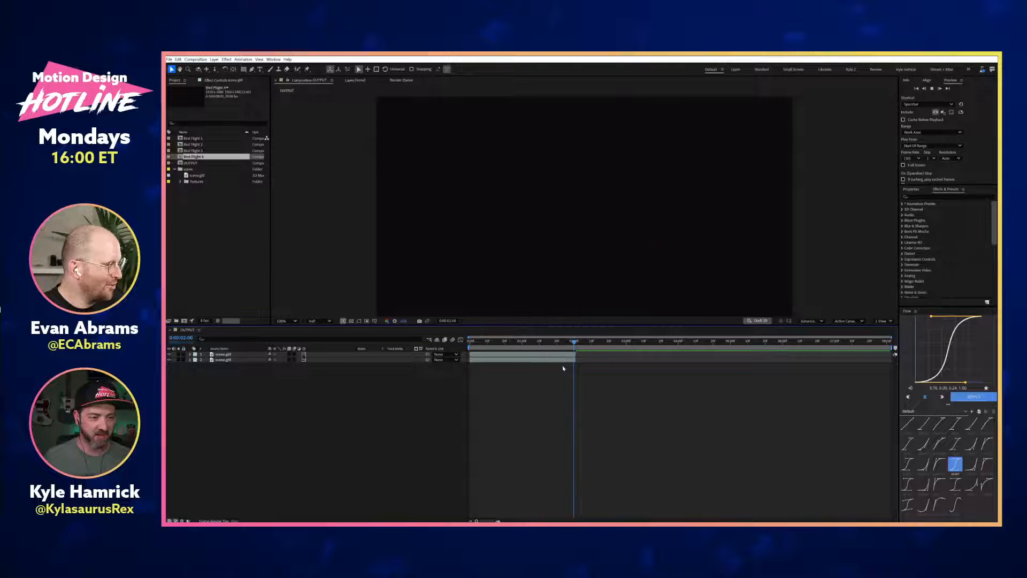
key(space)
key(n)
Step: Scale the original bird down so it is tiny beside the enlarged copy
click(518, 195)
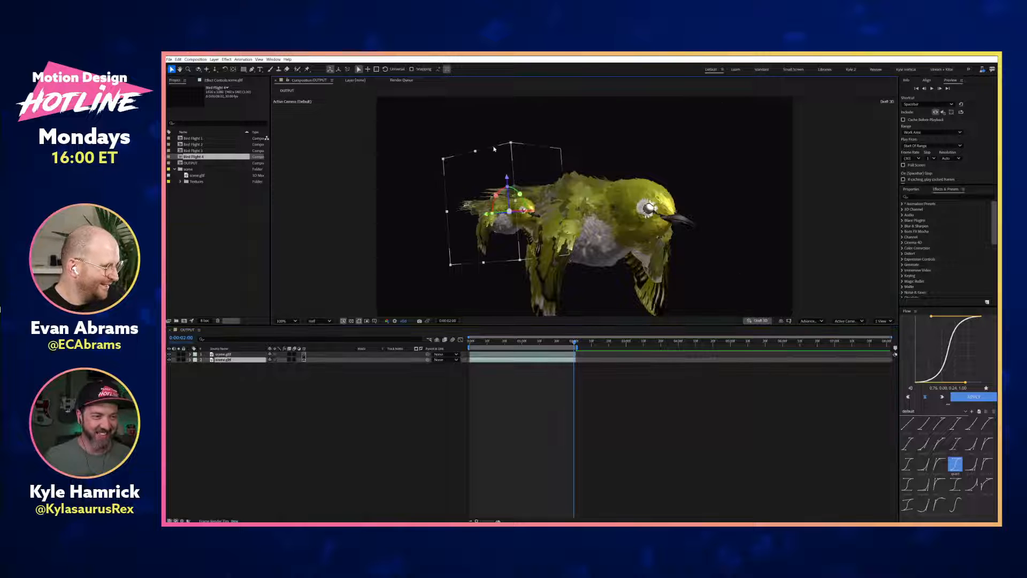
drag(511, 143, 511, 165)
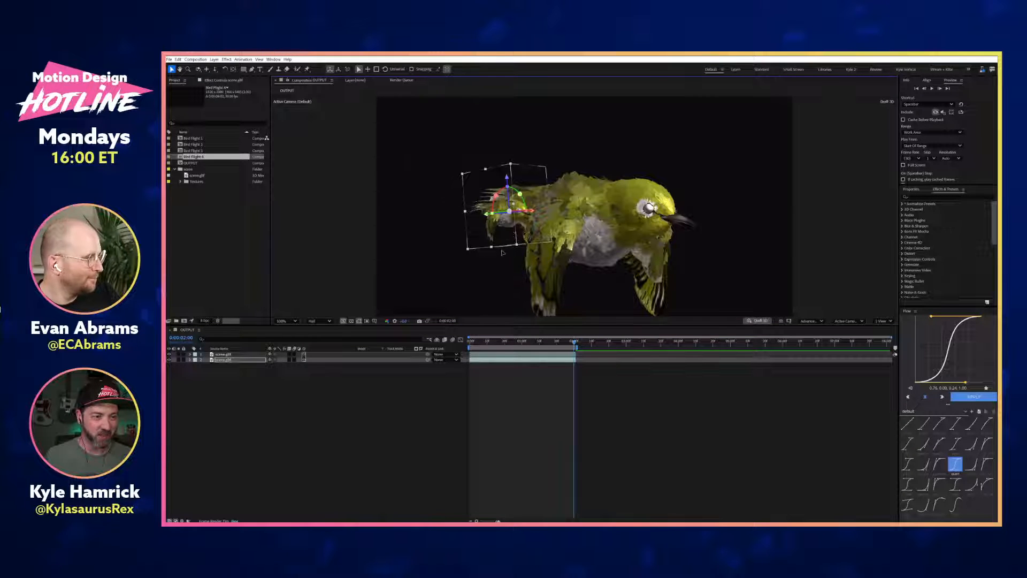
drag(492, 265, 498, 266)
click(424, 424)
drag(686, 284, 688, 286)
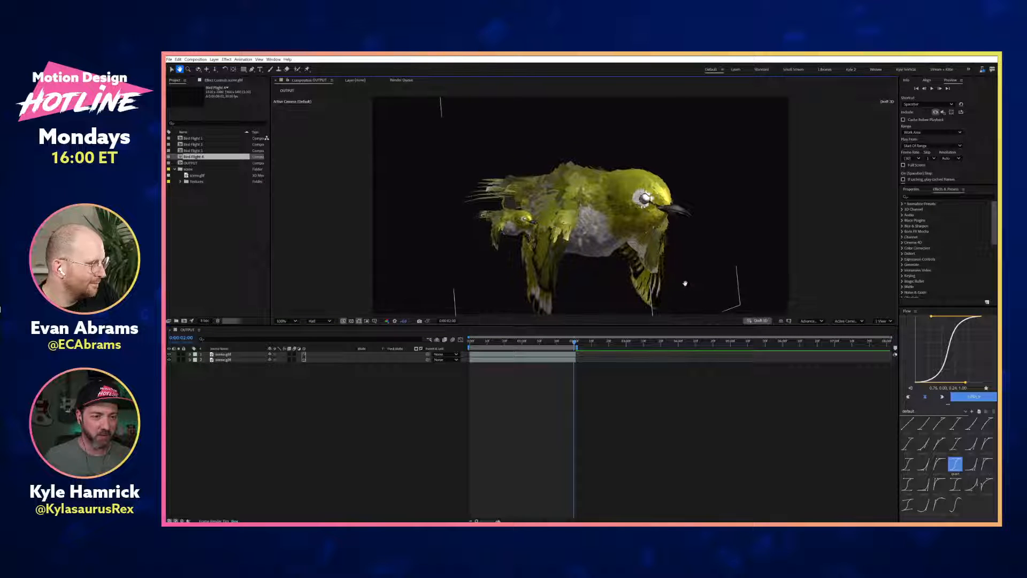
Step: Rename the two layers Giant Bird and Tiny Bird, enlarge the giant one further, and preview the animation
key(space)
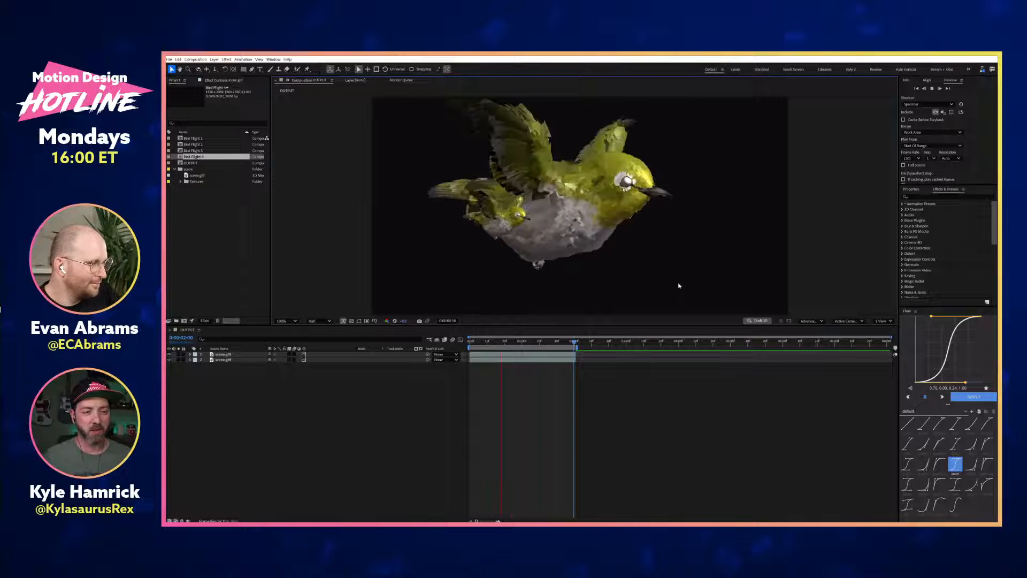
key(space)
click(521, 355)
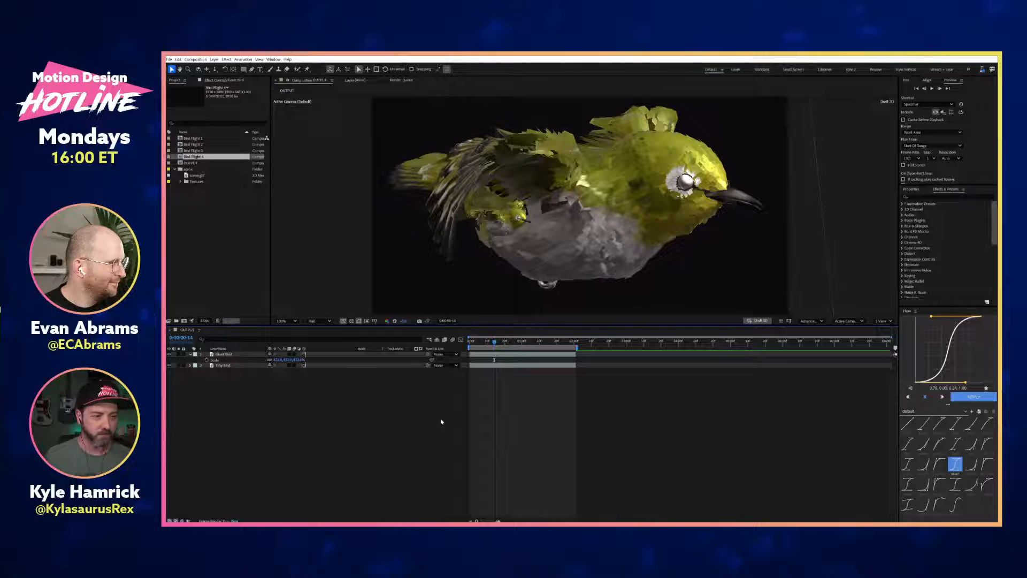
key(space)
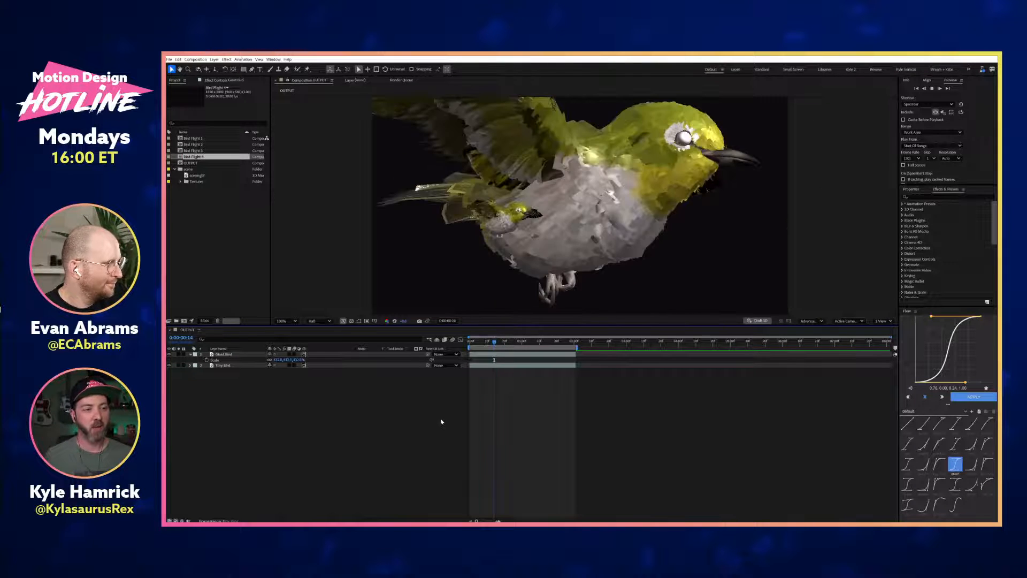
Step: Reposition the Tiny Bird layer near the giant bird's tail, and play and scrub the result
click(250, 366)
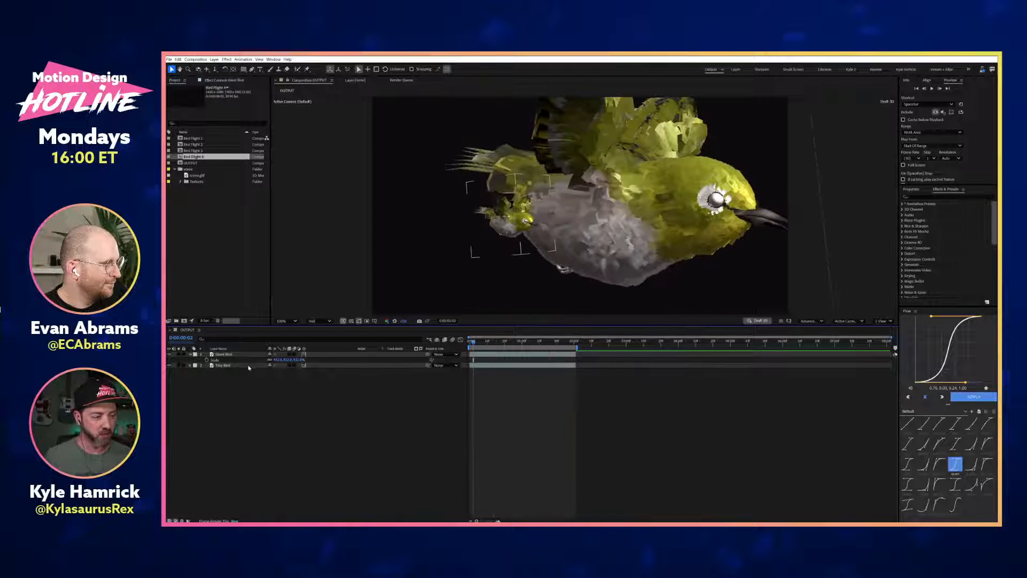
drag(283, 360, 295, 360)
key(ctrl+z)
click(230, 355)
click(236, 366)
drag(538, 220, 480, 221)
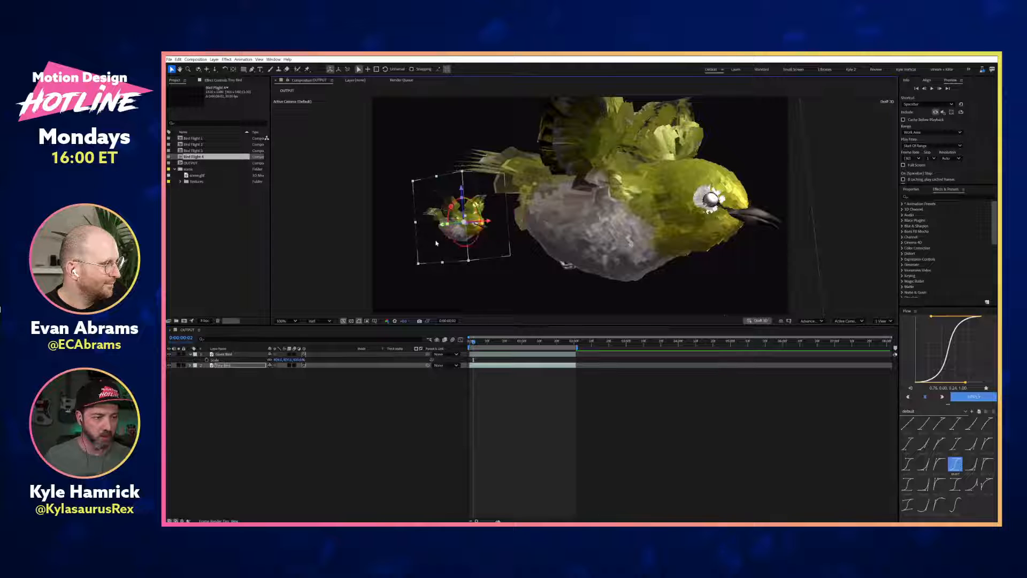
key(space)
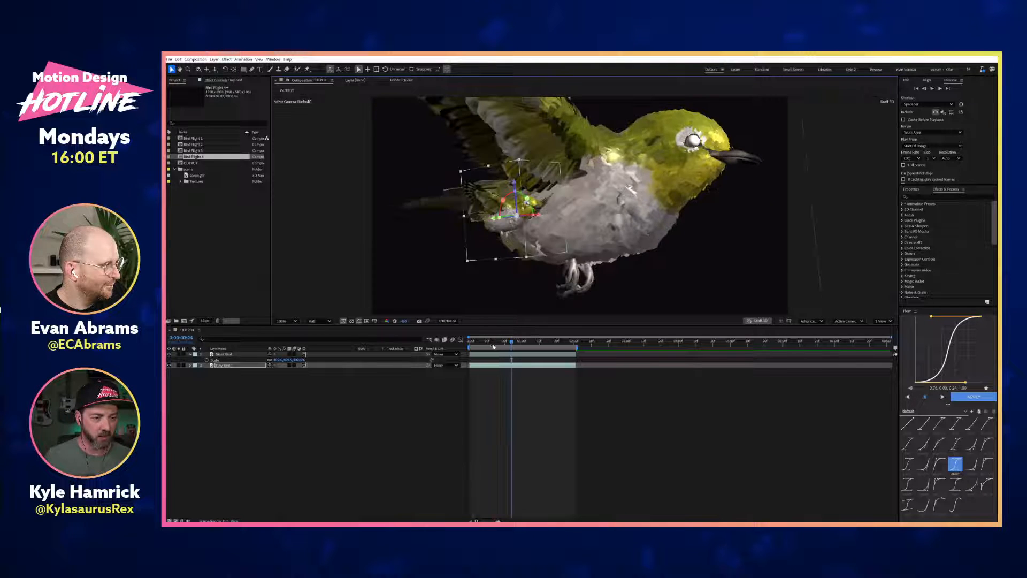
click(482, 344)
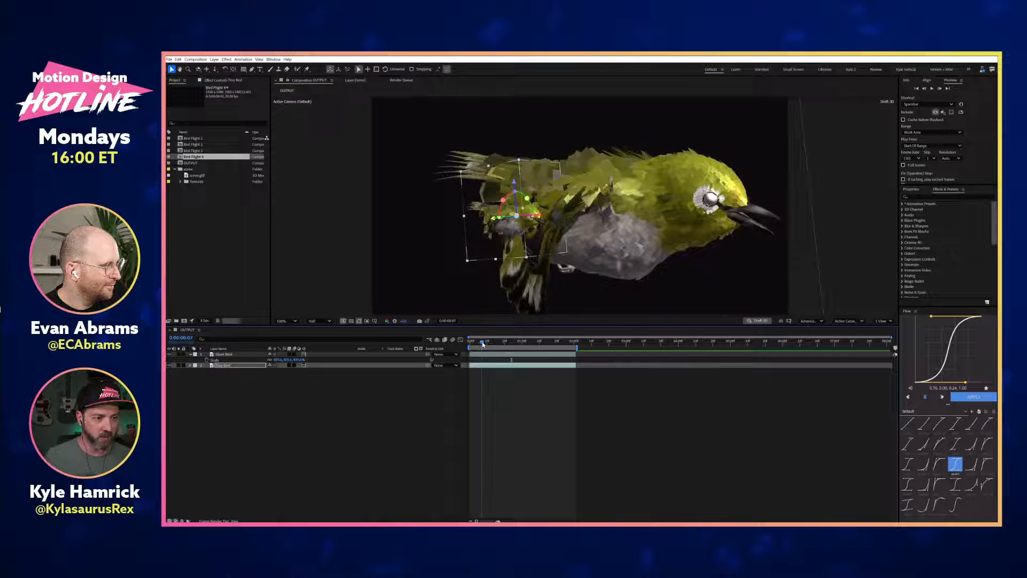
Step: Move the tiny bird slightly up and back beside the giant bird's tail, and preview the animation
click(348, 71)
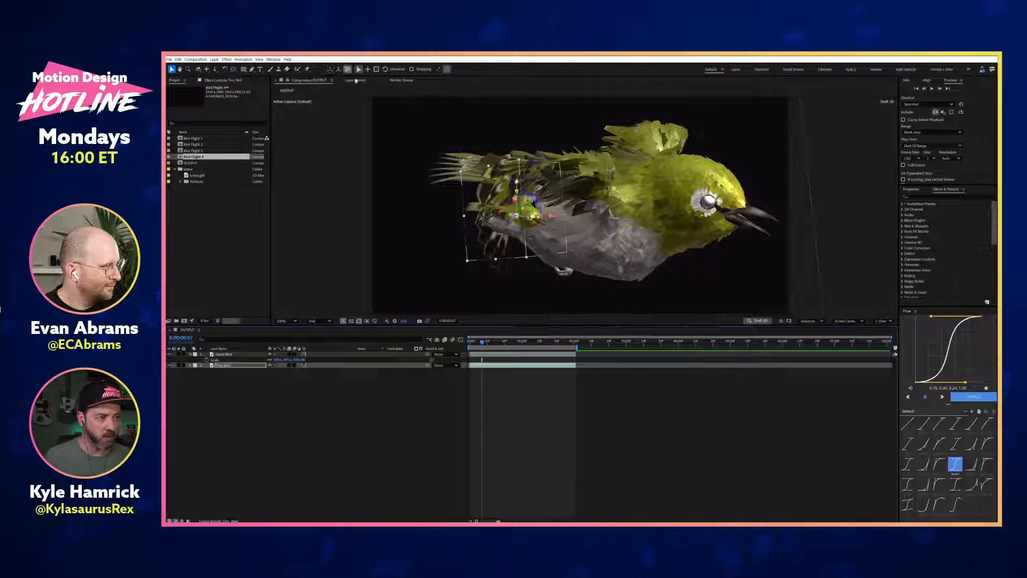
drag(514, 217, 503, 199)
key(space)
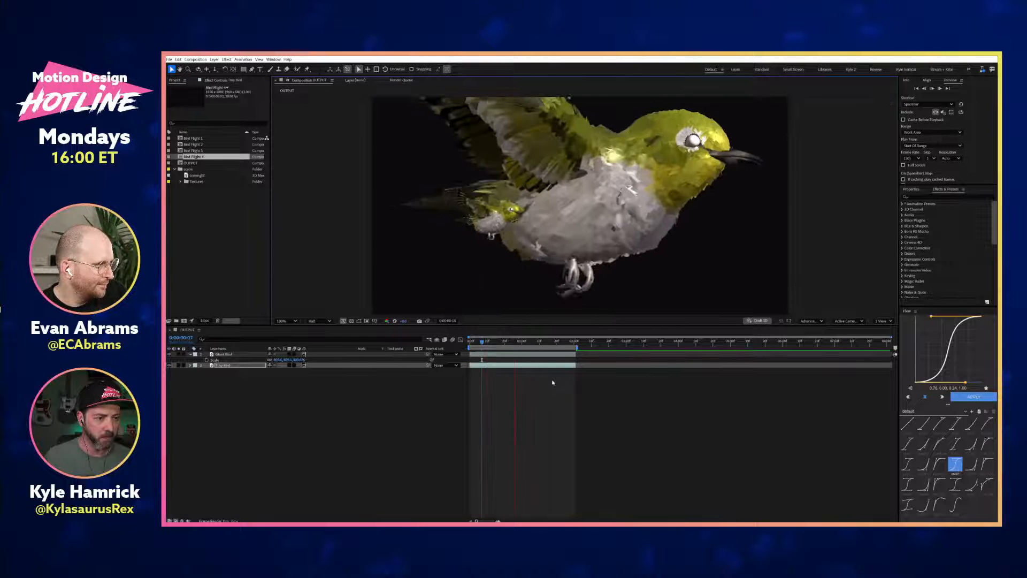
key(space)
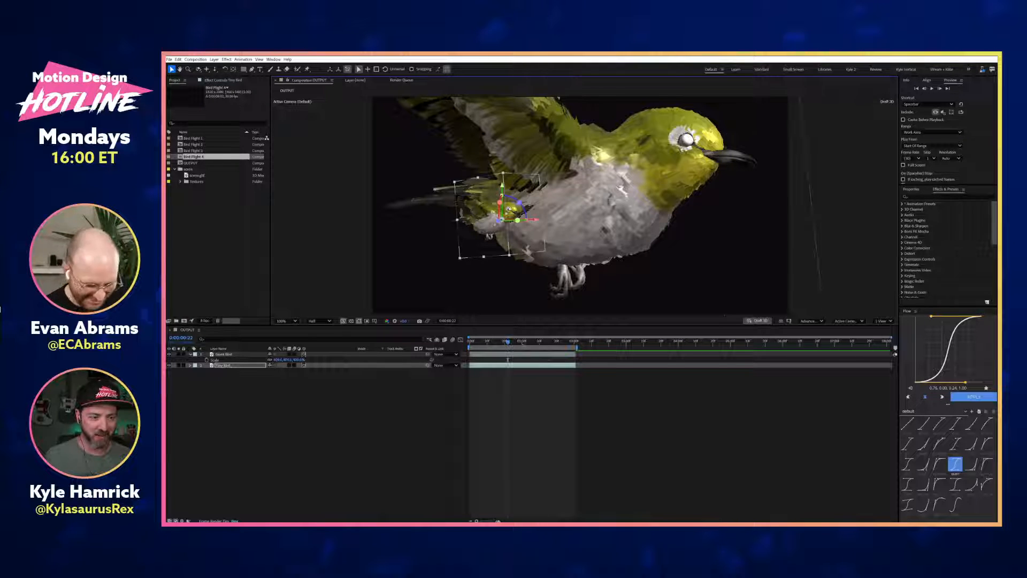
Step: Split the Giant Bird layer at 1 second, swap the two halves in time, and preview the loop
drag(508, 342, 522, 342)
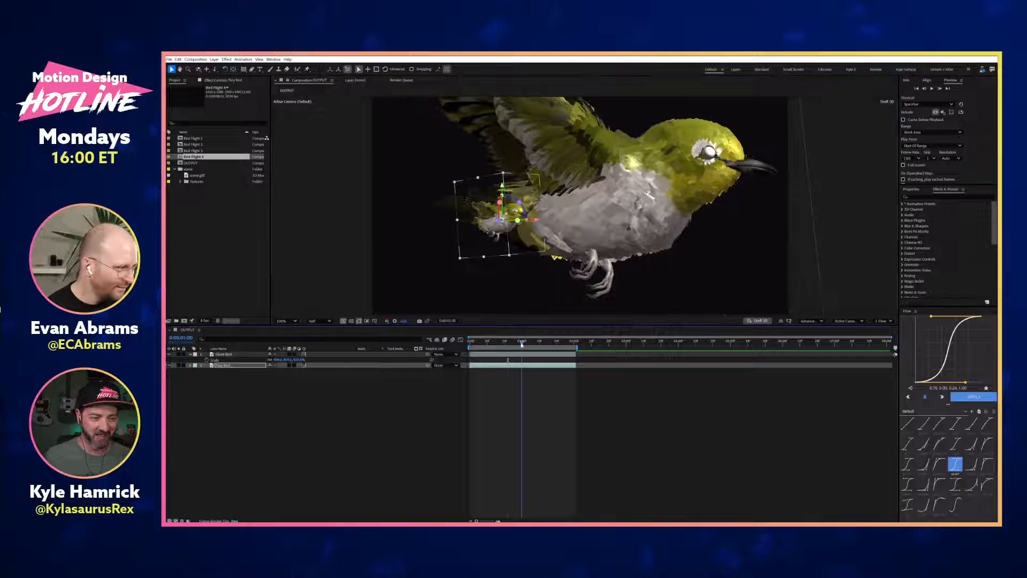
click(195, 355)
click(208, 384)
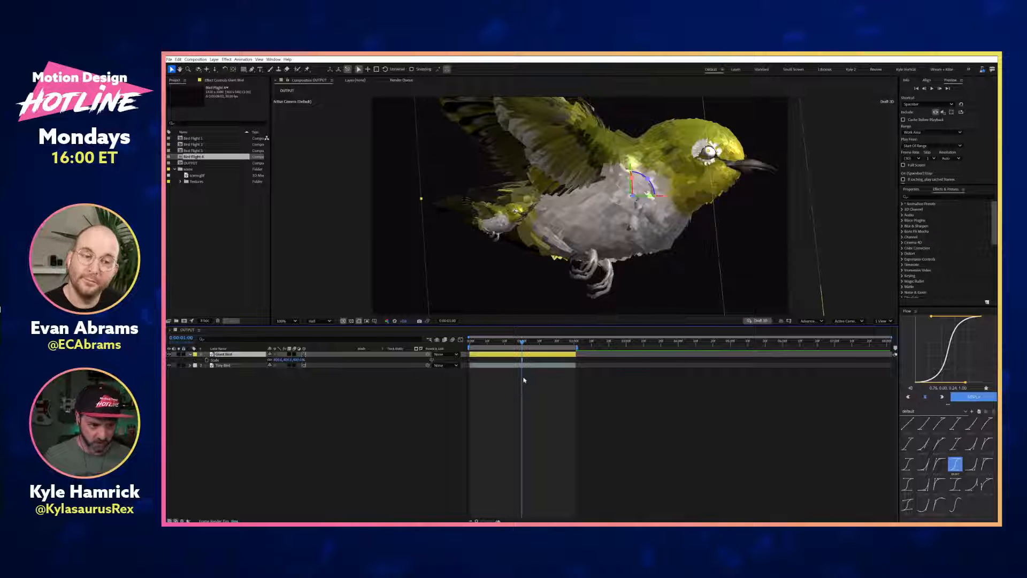
key(ctrl+shift+d)
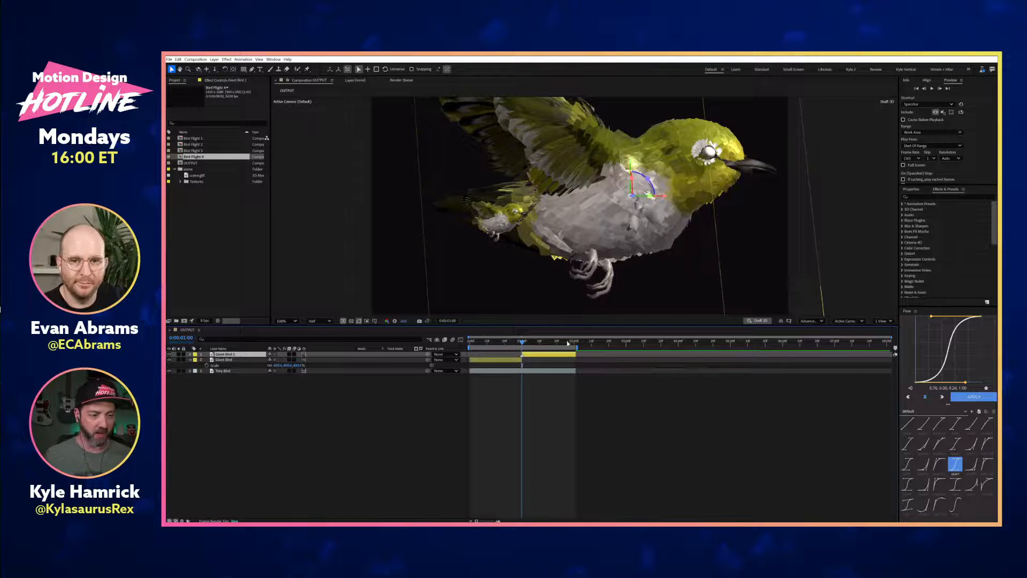
drag(543, 355, 565, 361)
key(space)
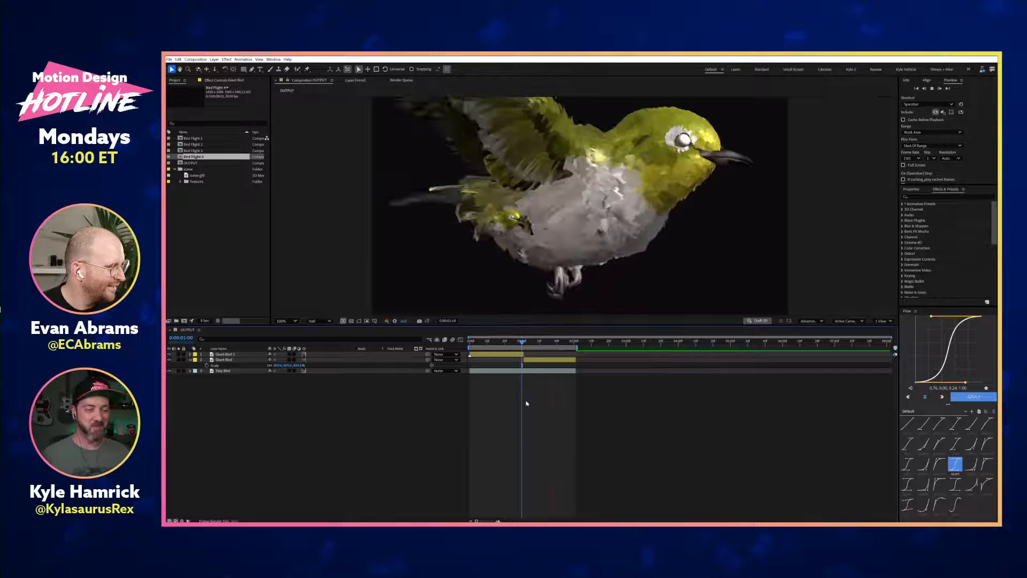
key(space)
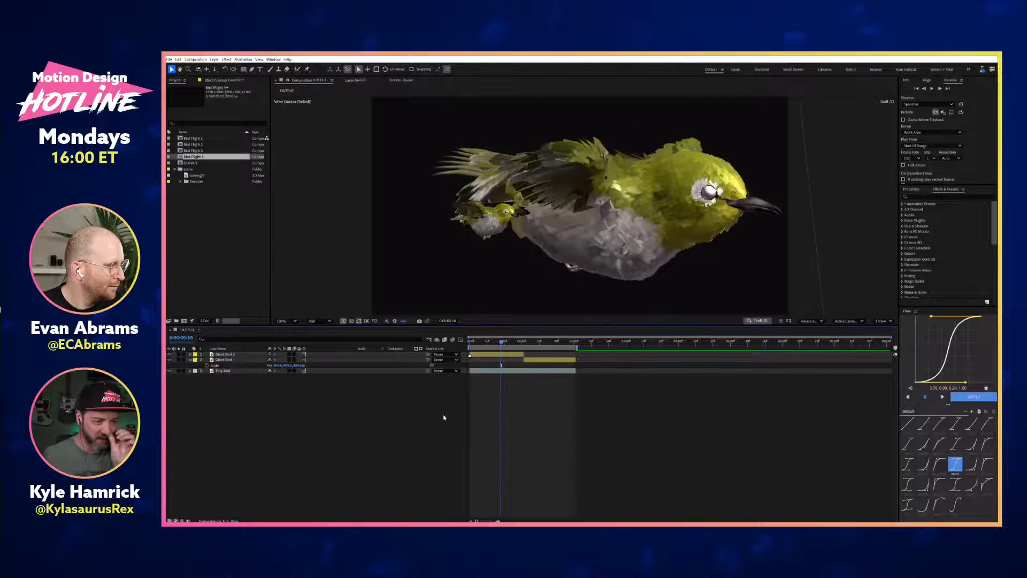
Step: Collapse the Giant Bird layer's properties and create a grey comp-size solid named BG
click(190, 359)
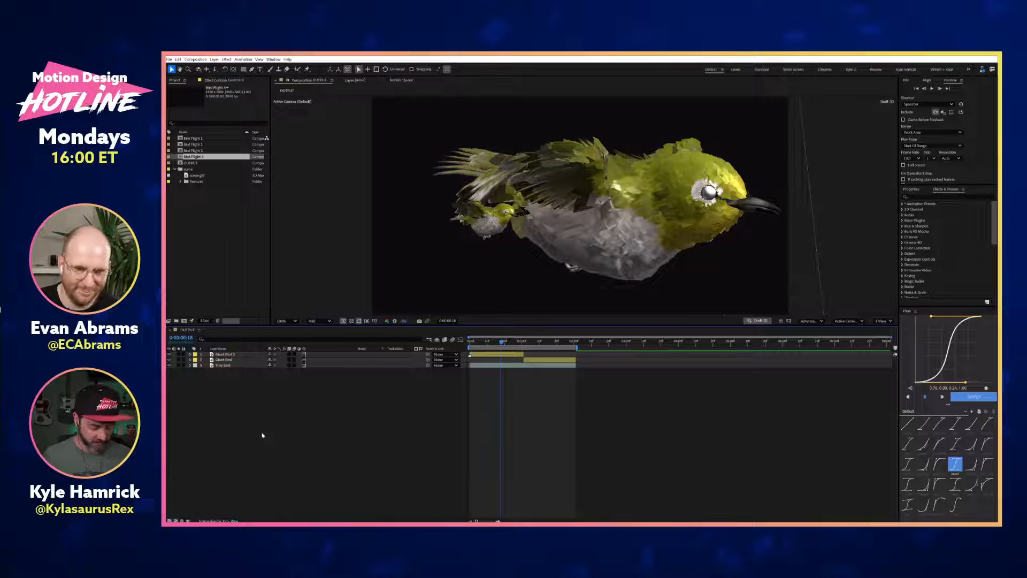
key(ctrl+y)
text(BG)
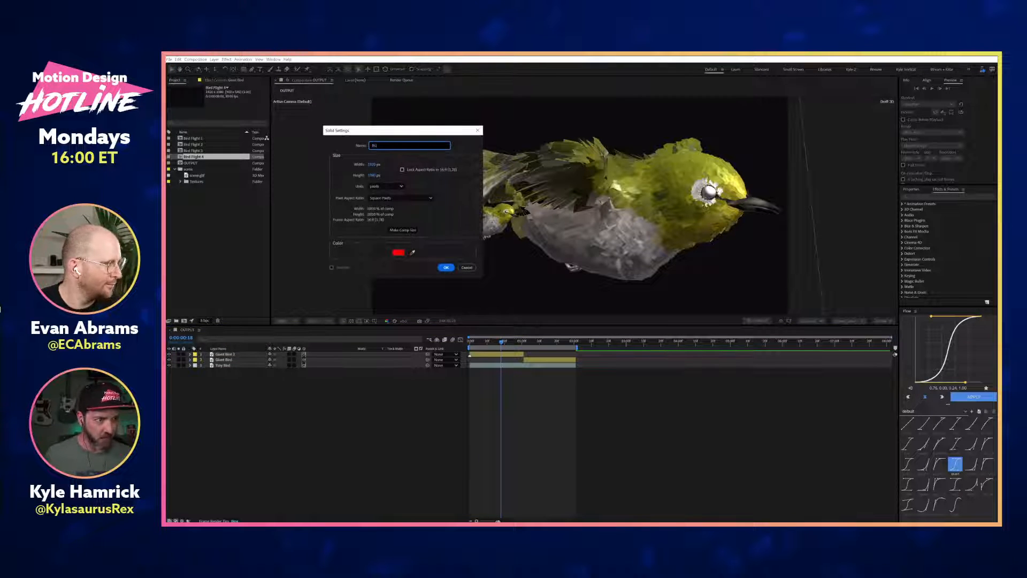
click(397, 253)
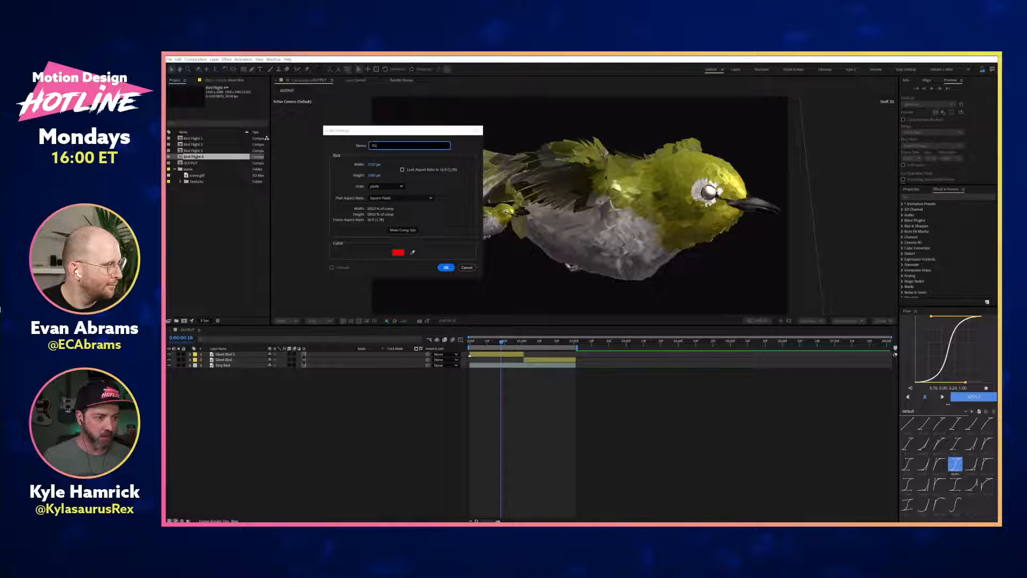
click(562, 140)
click(446, 268)
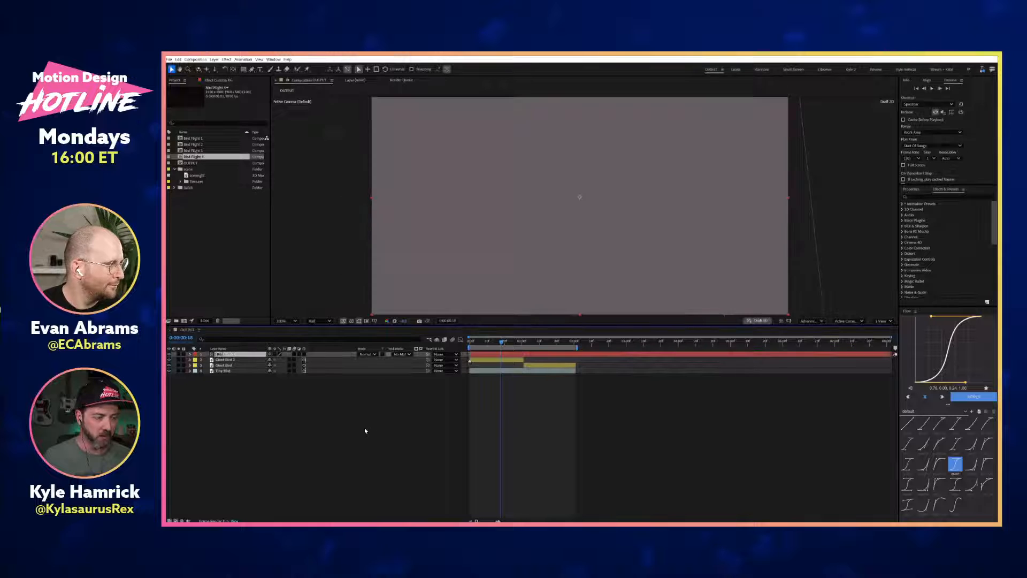
Step: Apply the CC Star Burst effect to the BG solid
text(star)
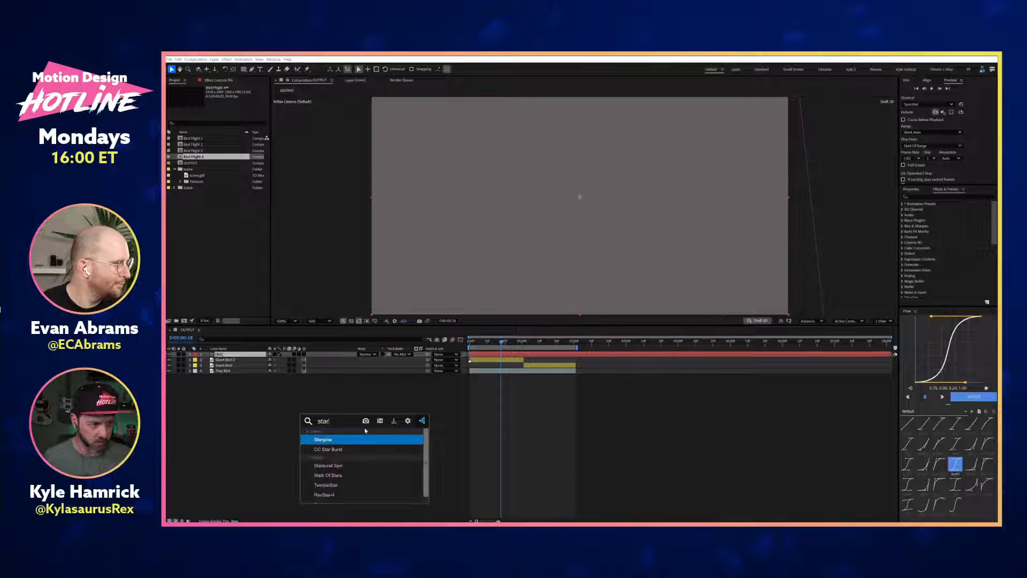
key(Down)
key(Return)
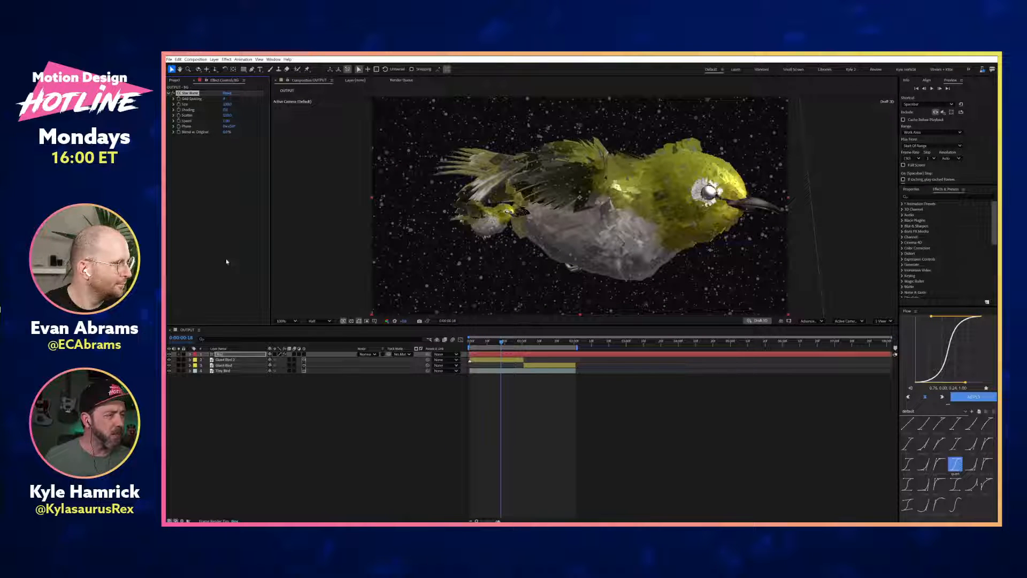
Step: Solo the BG layer and preview the moving starfield
click(179, 354)
key(space)
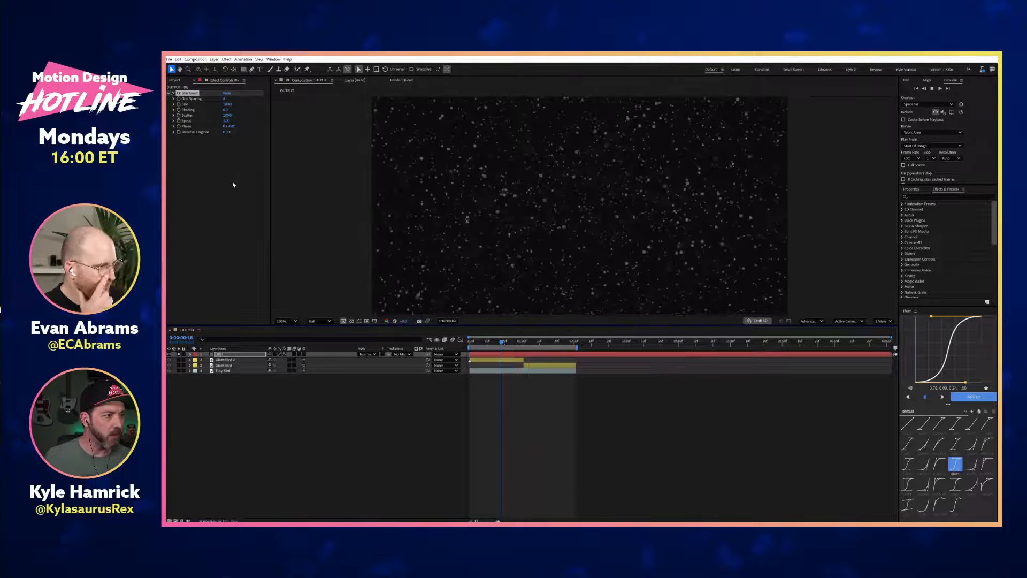
key(space)
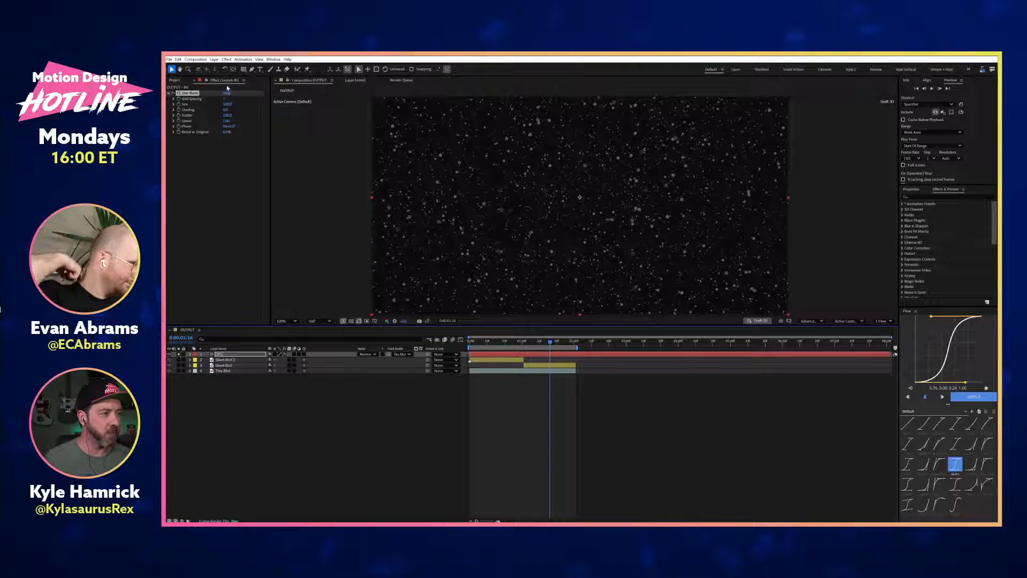
Step: Set the star burst's Speed to 0 and add an Offset effect, testing a horizontal shift and undoing it
click(228, 121)
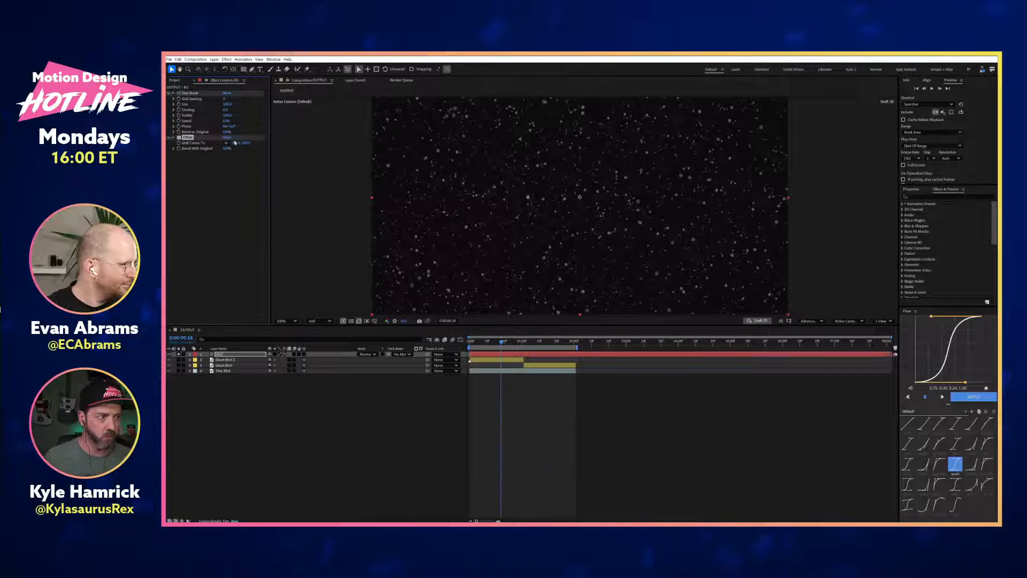
drag(235, 143, 201, 144)
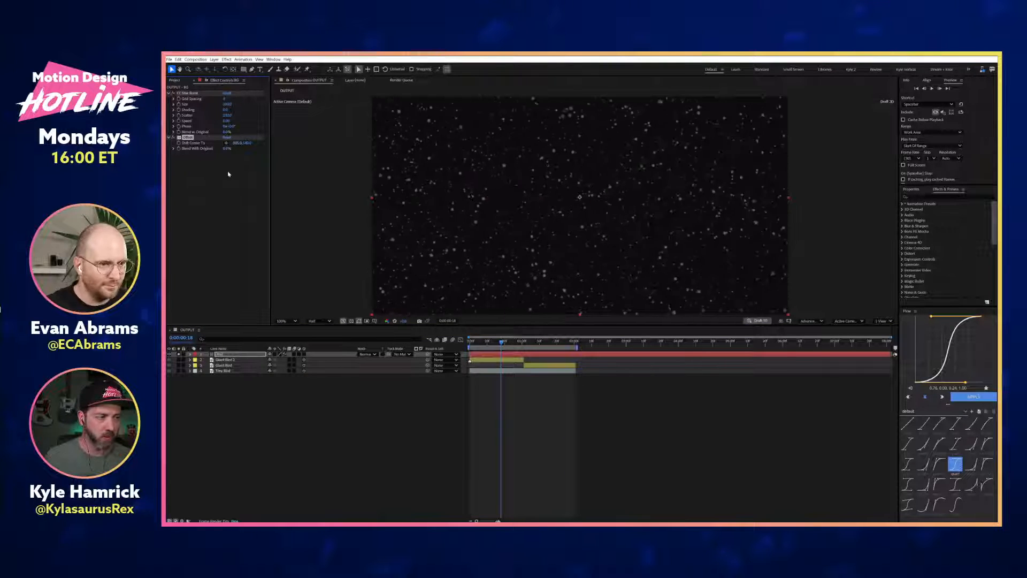
key(ctrl+z)
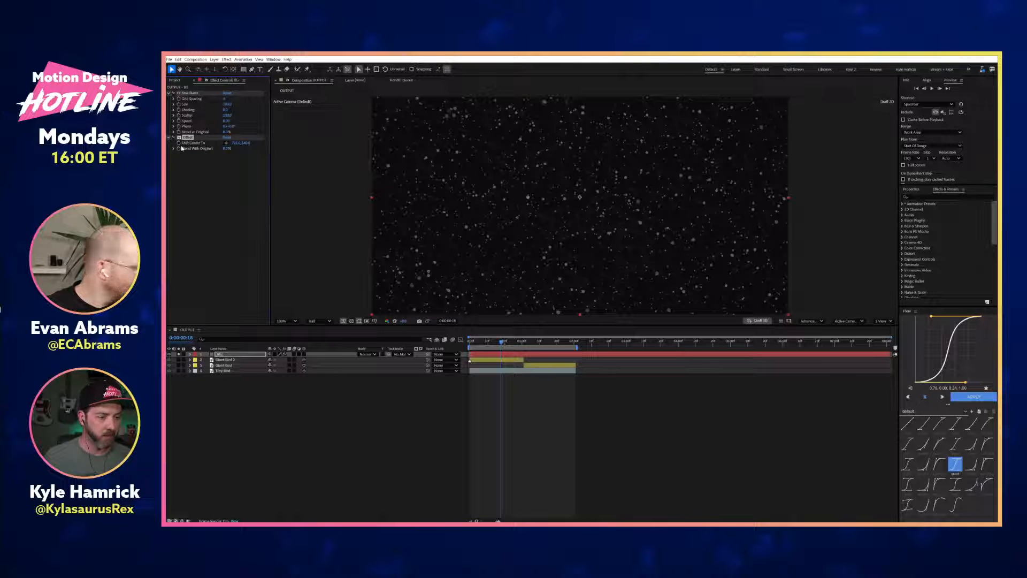
Step: Add an expression to Offset's Shift Center To with x = time * 100, y = value[1] and result [x,y], and preview it
alt+click(179, 144)
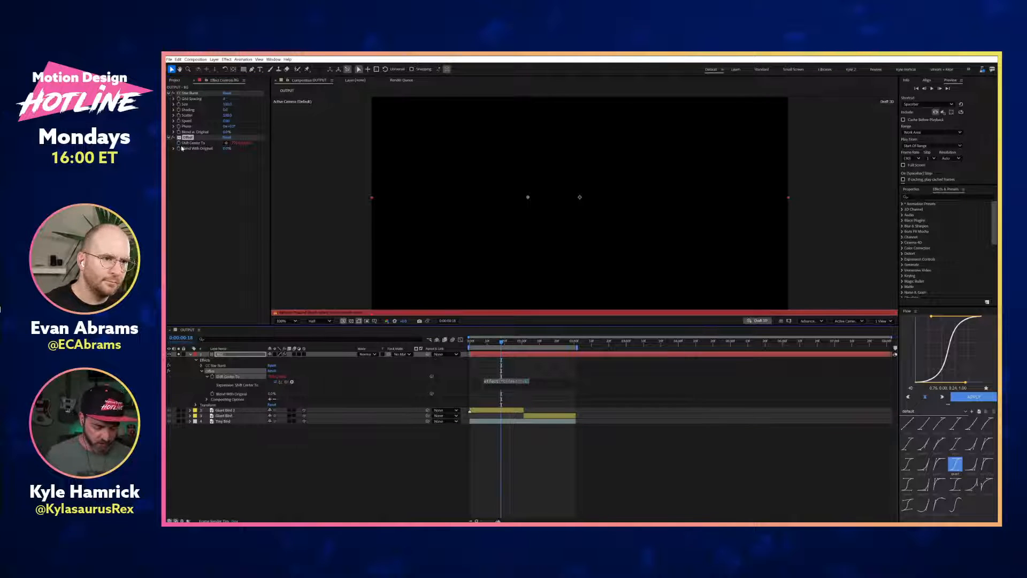
key(BackSpace)
text(time * 100)
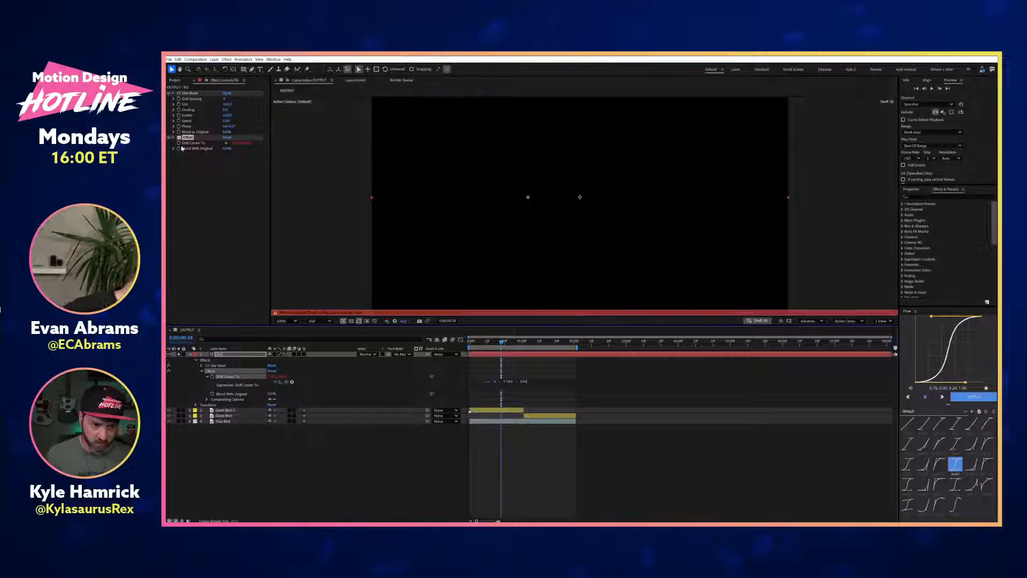
text(;)
key(Return)
text(var y)
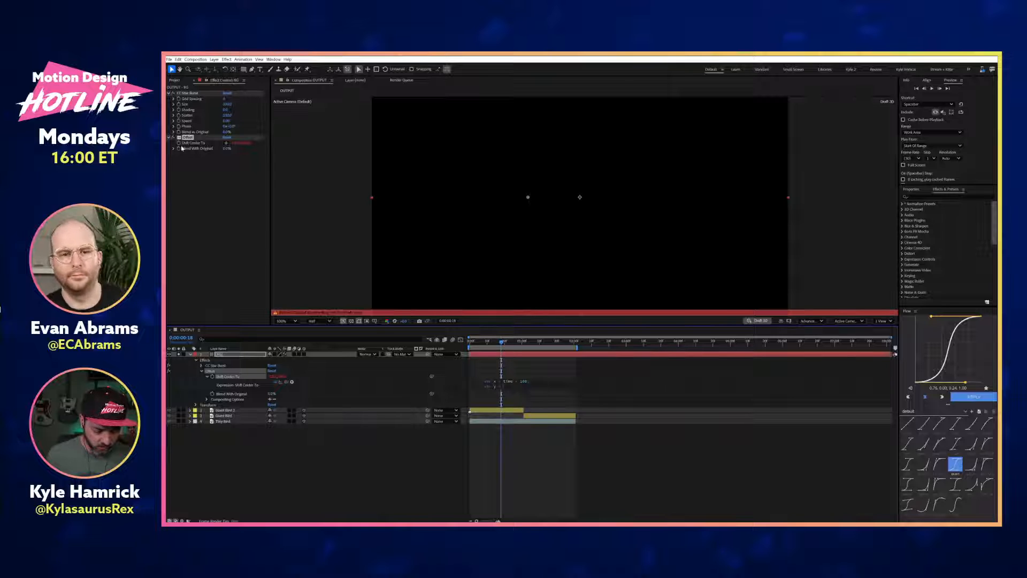
text( = value[1])
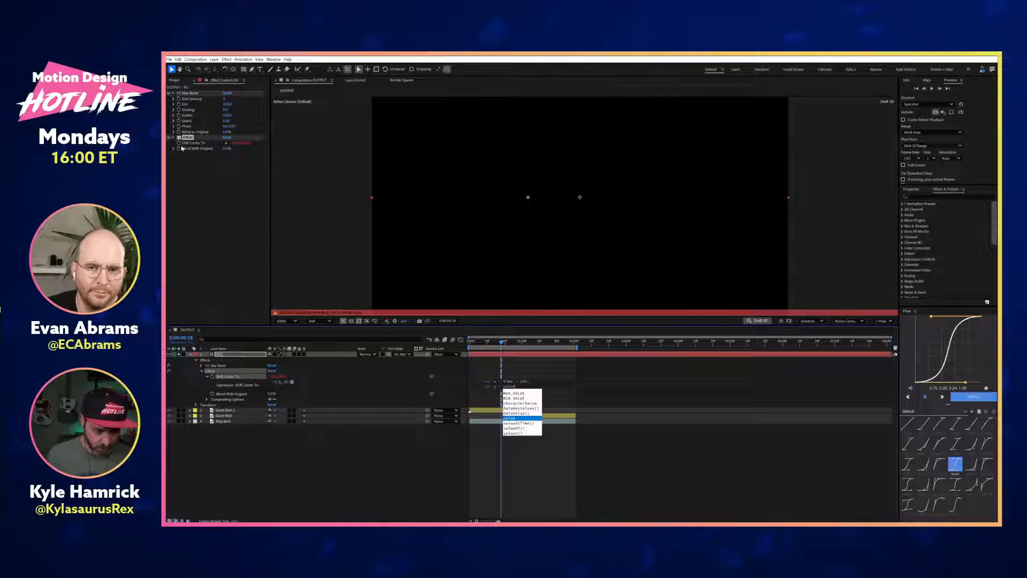
key(BackSpace)
text([)
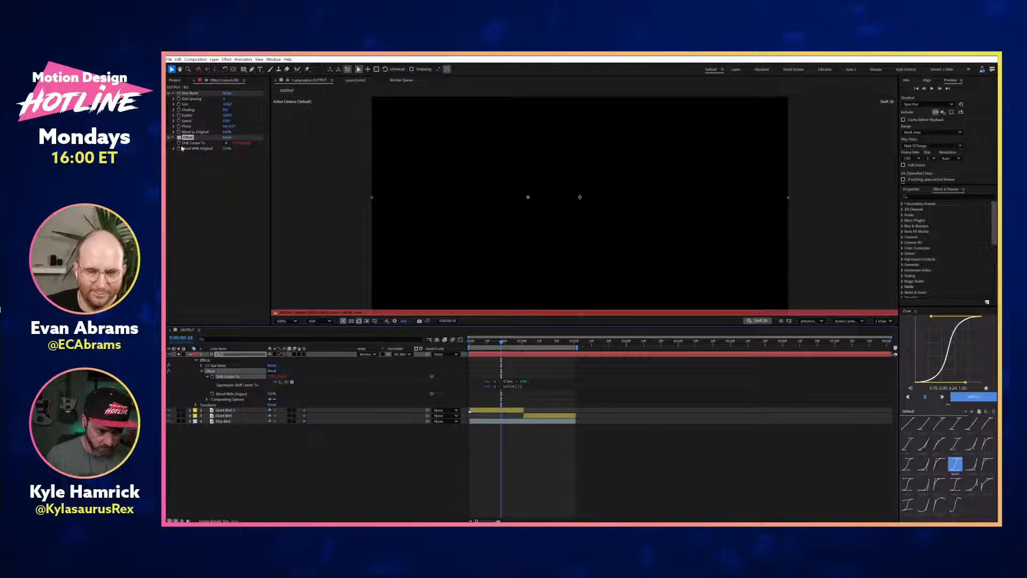
text(1)
key(Return)
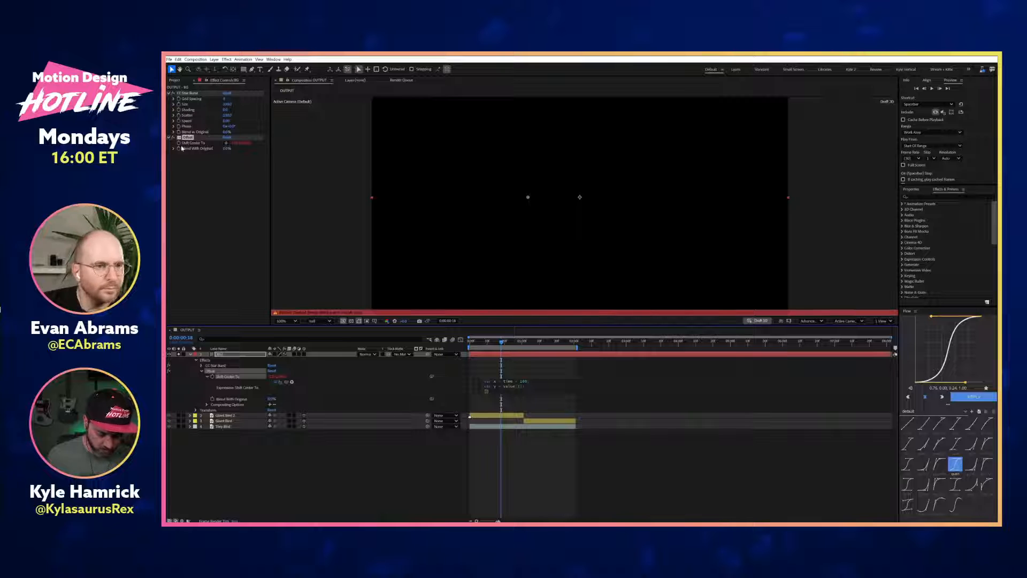
key(KP_Enter)
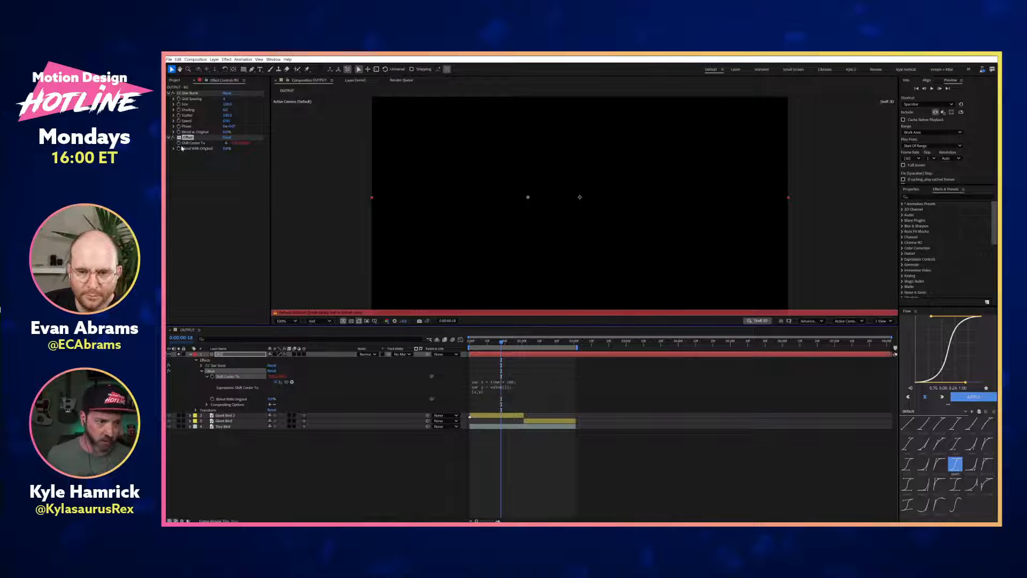
key(space)
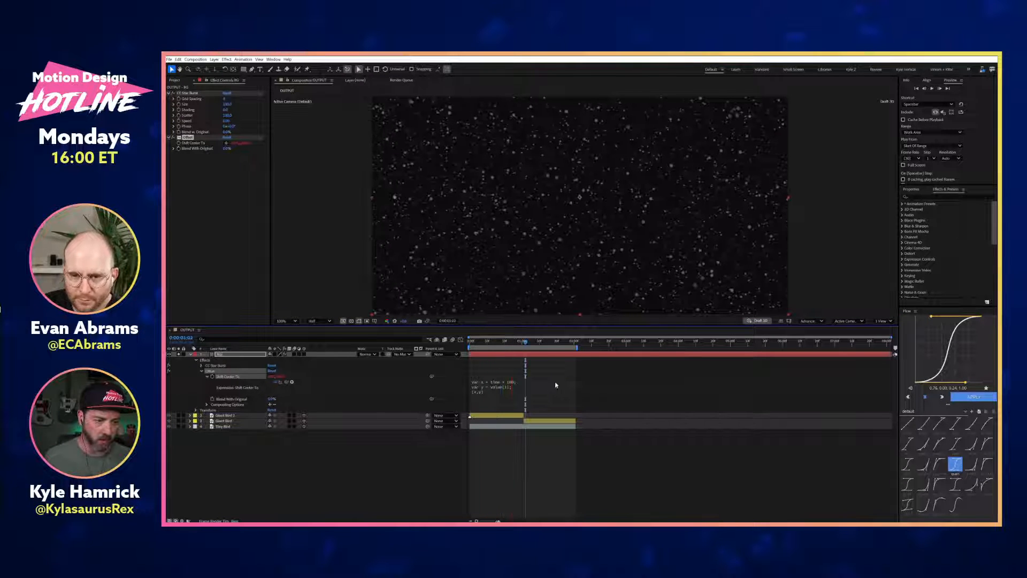
Step: Change the time multiplier in the Shift Center To expression to -1000 and preview the scrolling stars
click(533, 385)
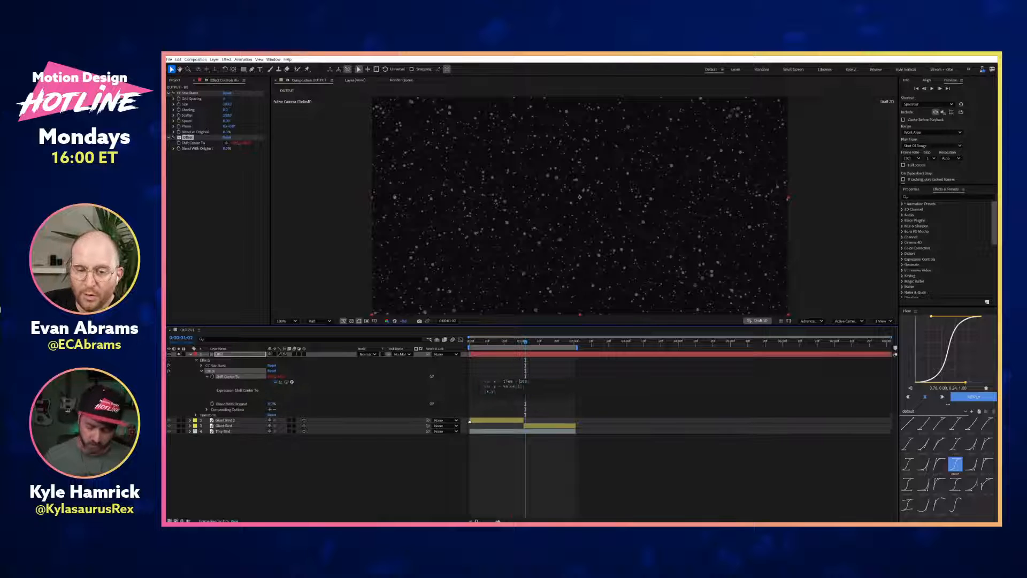
key(KP_Enter)
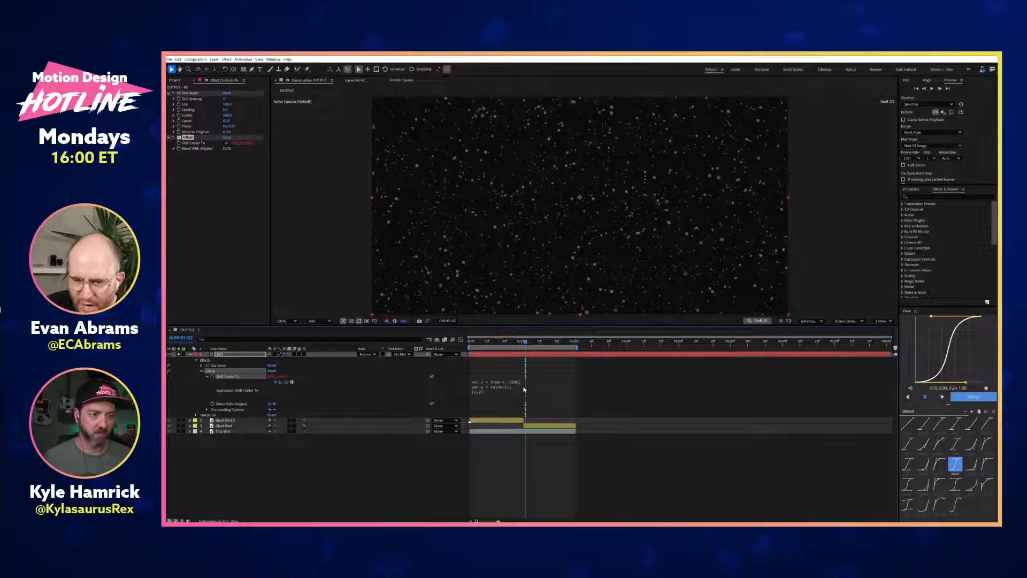
key(space)
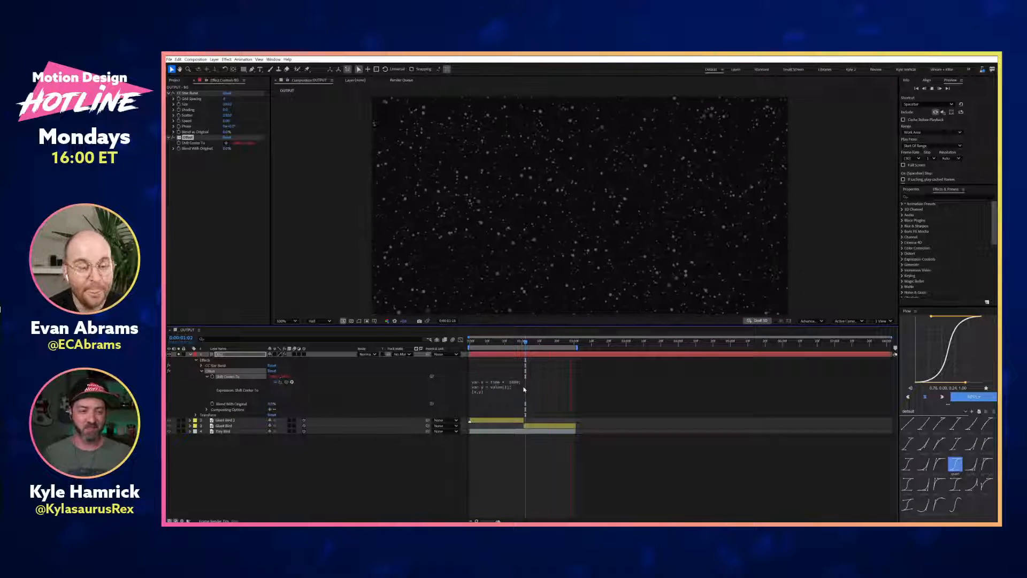
key(space)
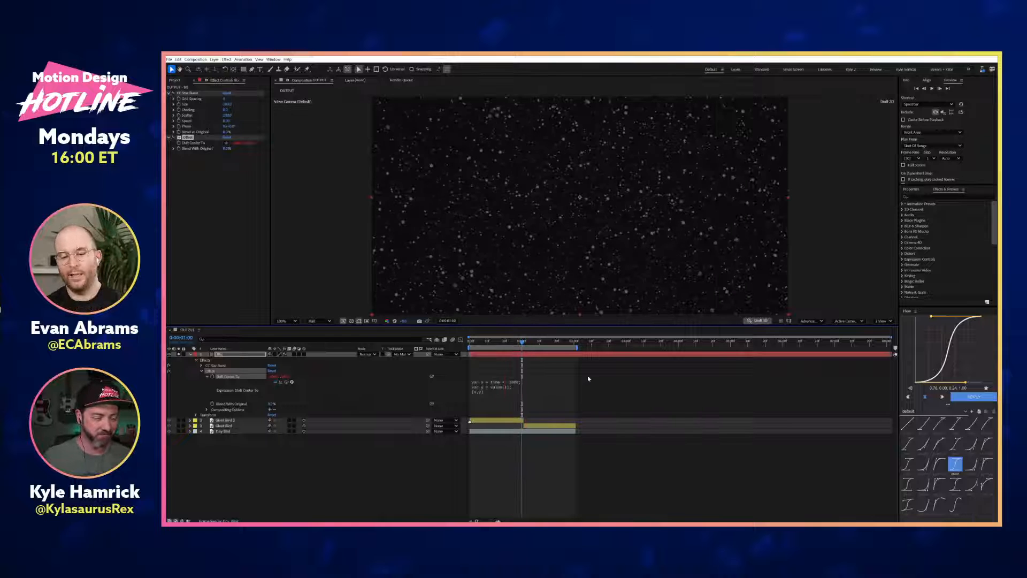
Step: Speed up the star scroll by changing the expression's multiplier to -1500, and preview it
click(528, 384)
click(524, 381)
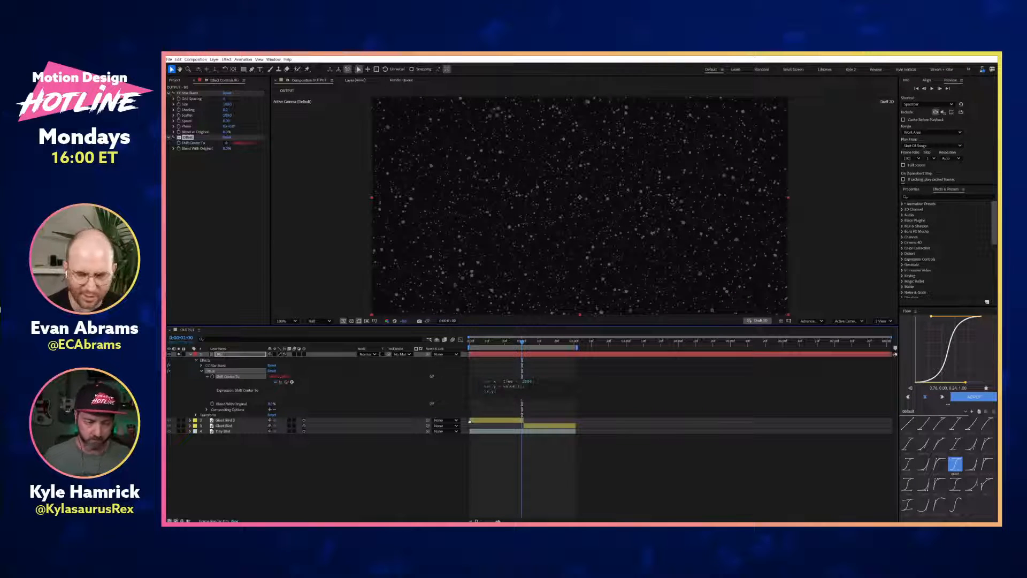
key(BackSpace)
text(5)
key(KP_Enter)
key(space)
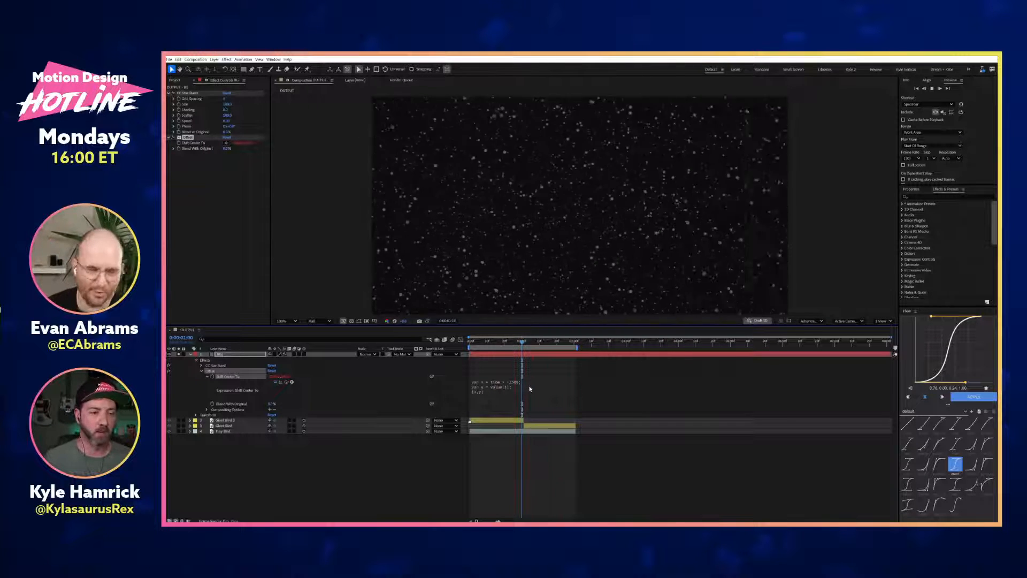
Step: Try a Directional Blur on the BG star layer with Direction 90° and Blur Length 20
key(shift+Page_Up)
click(256, 356)
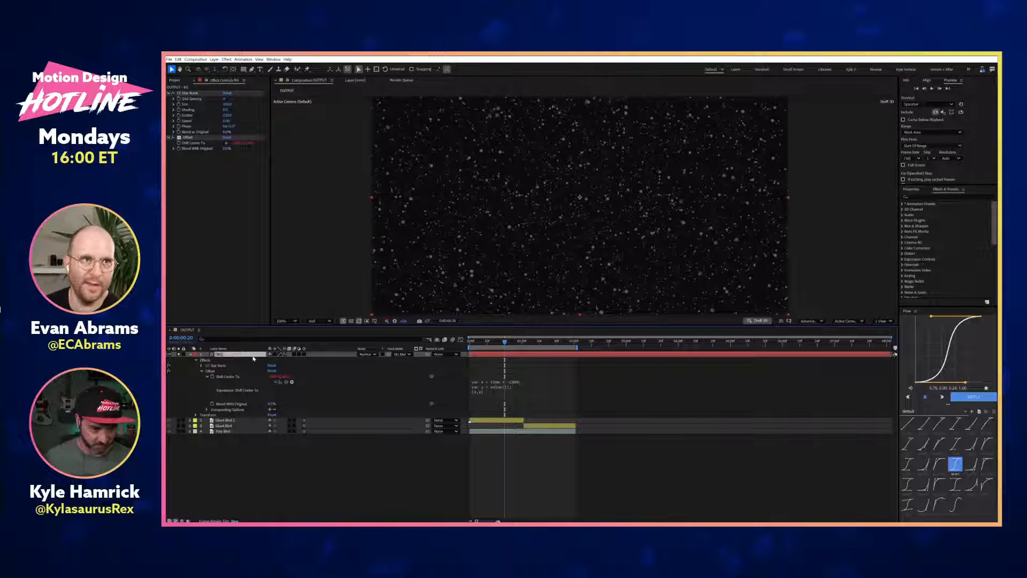
key(ctrl+space)
text(direct)
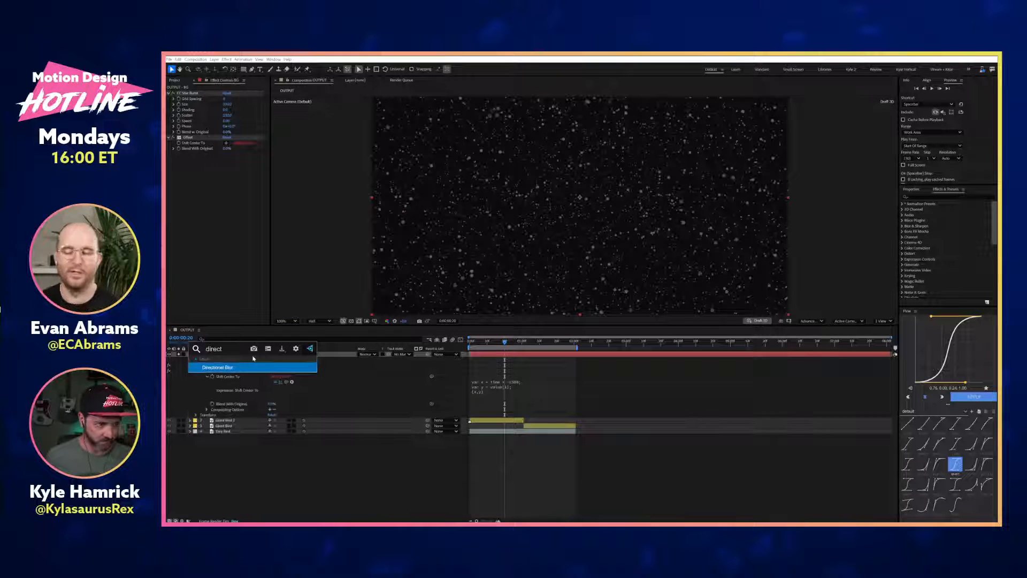
key(Return)
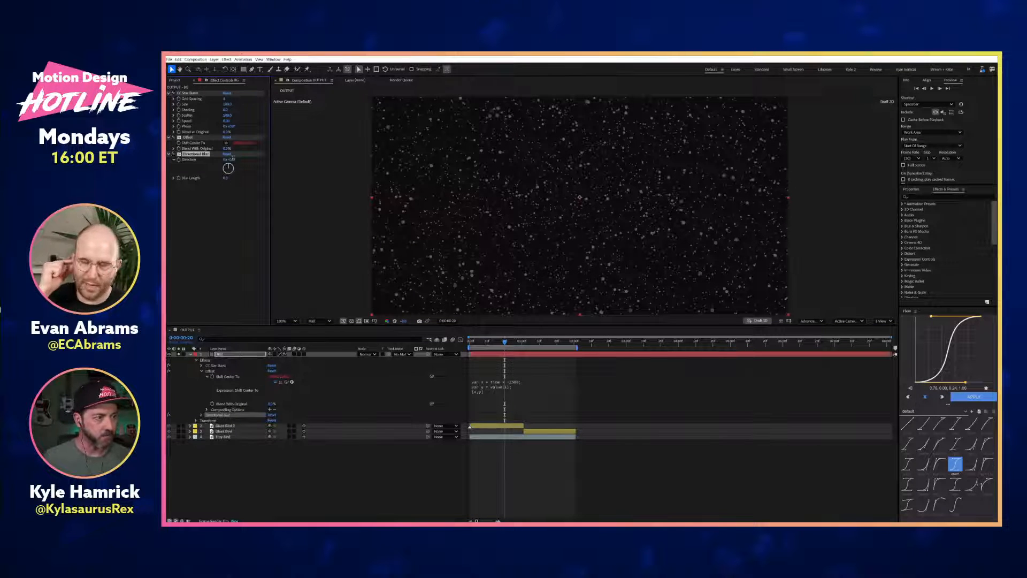
click(231, 159)
text(90)
key(Tab)
text(20)
key(Return)
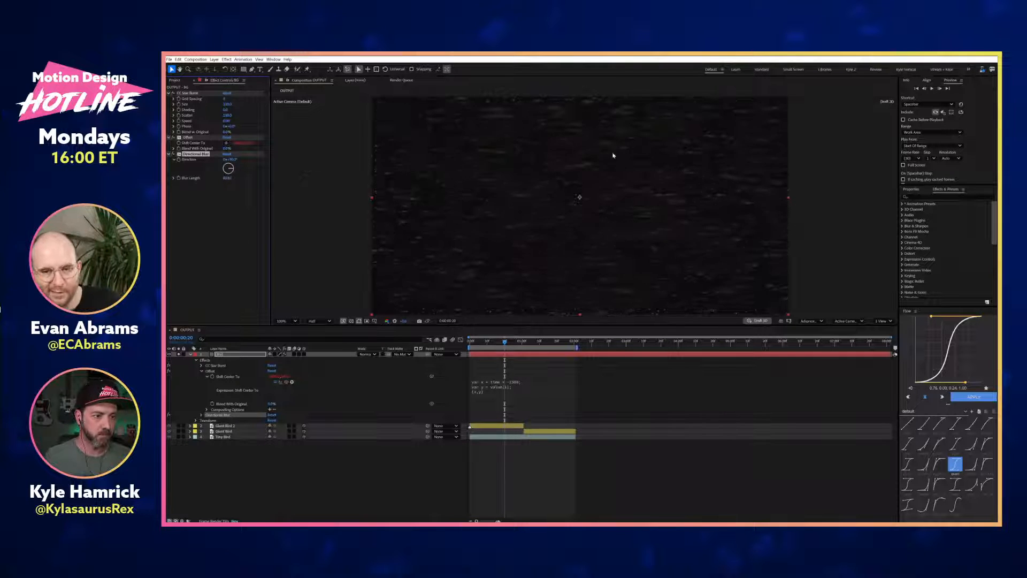
Step: Disable the BG layer's CC Star Burst and Offset effects and delete its Directional Blur
mouse_move(270, 296)
mouse_down()
mouse_move(220, 196)
mouse_move(216, 207)
mouse_up()
drag(173, 93, 174, 155)
key(Delete)
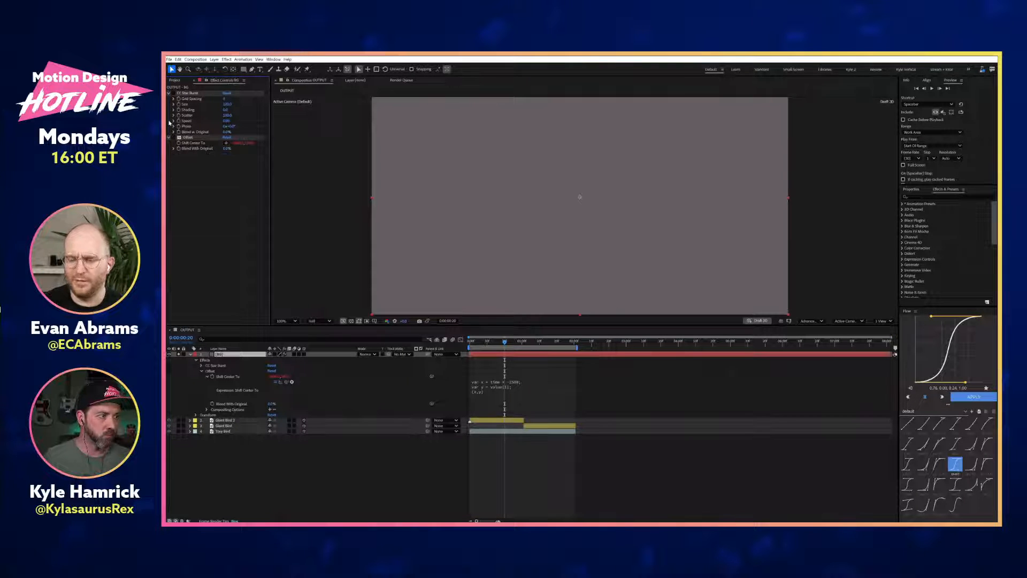
click(168, 138)
click(169, 94)
Step: Apply Fractal Noise to the BG layer and raise its Contrast
key(ctrl+space)
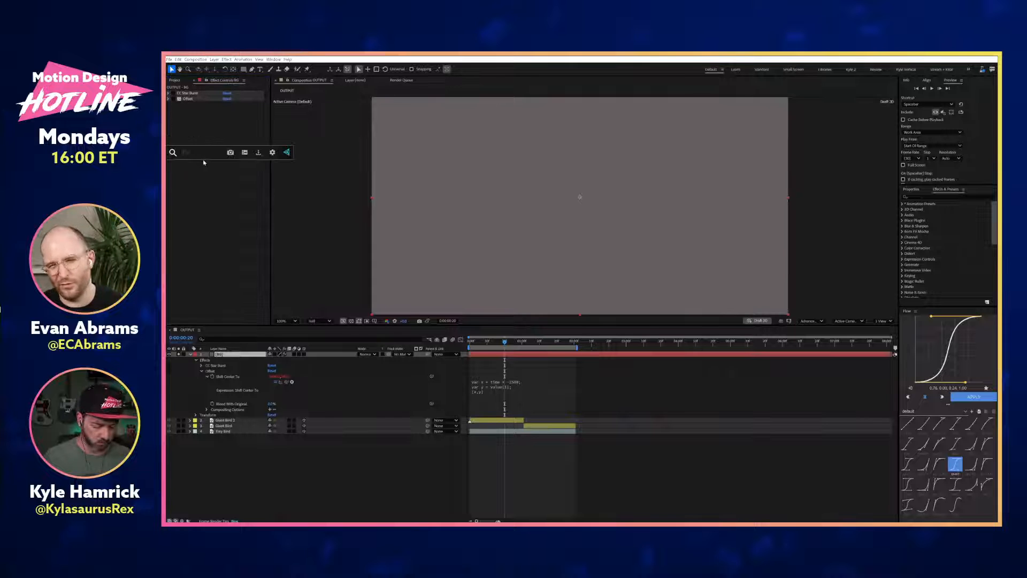
text(frac)
key(Return)
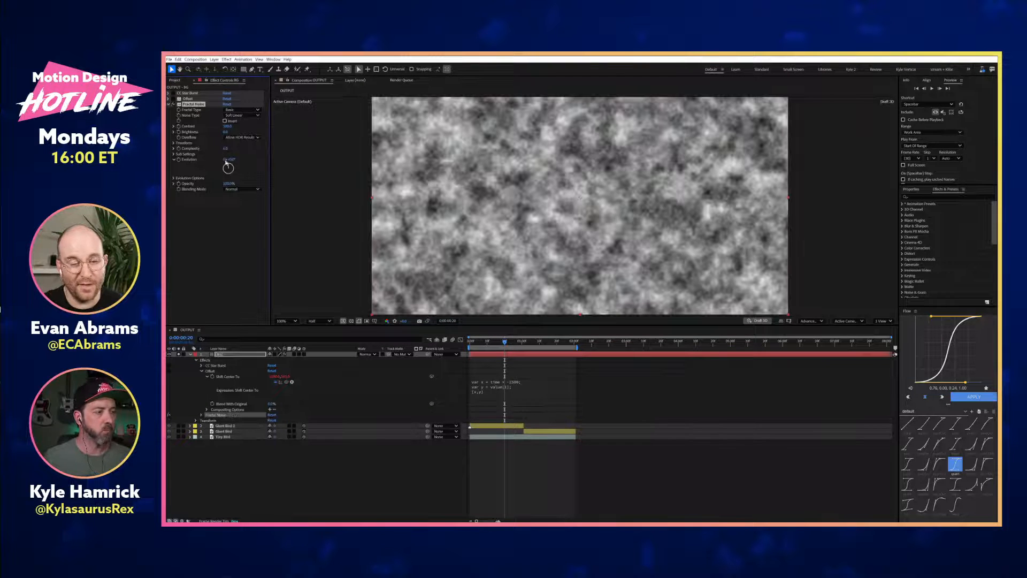
click(173, 142)
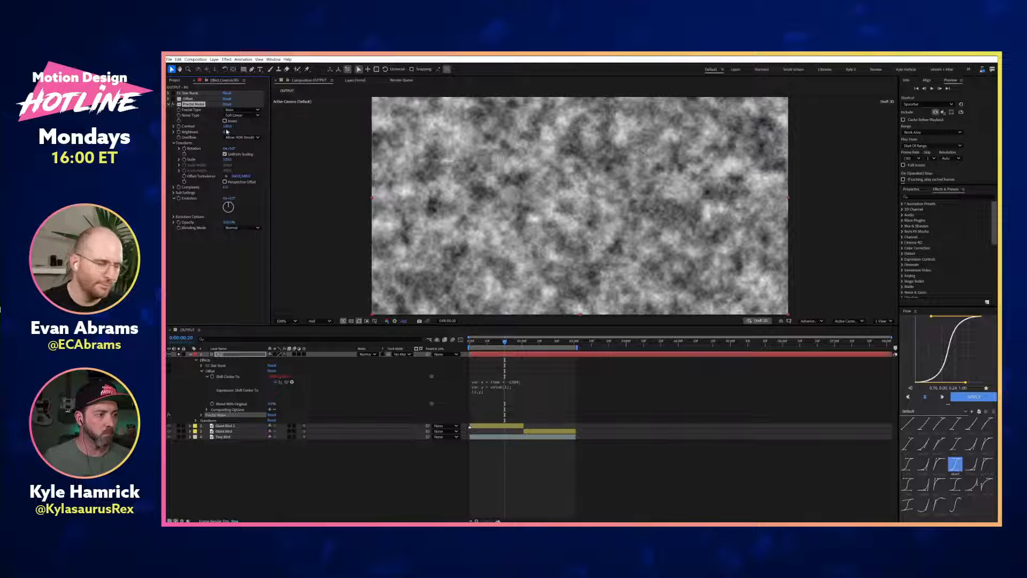
drag(228, 126, 267, 126)
Step: Turn off the noise's Uniform Scaling and form long horizontal streaks with Scale Height 20 and a much larger Scale Width
click(179, 159)
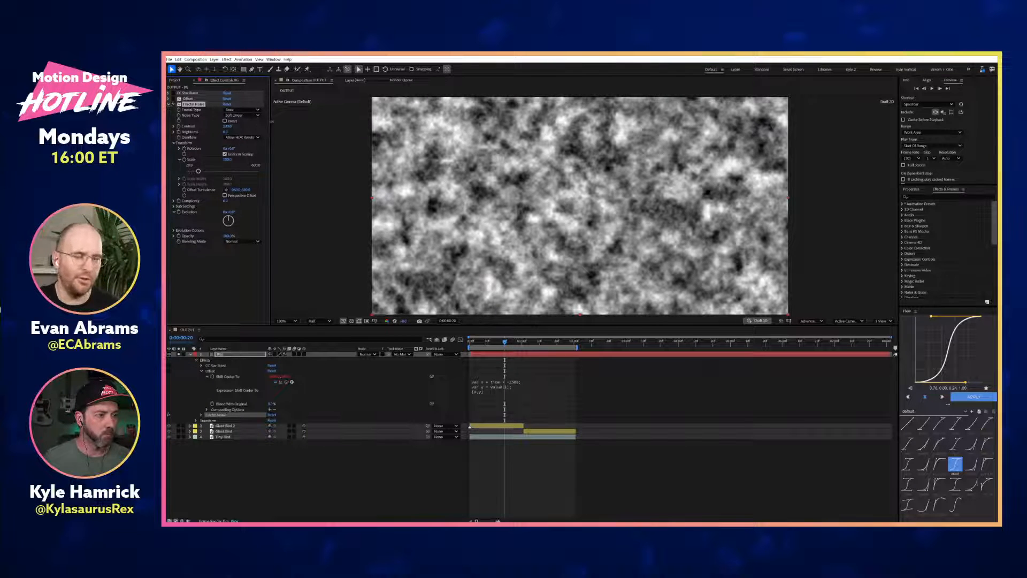
click(225, 154)
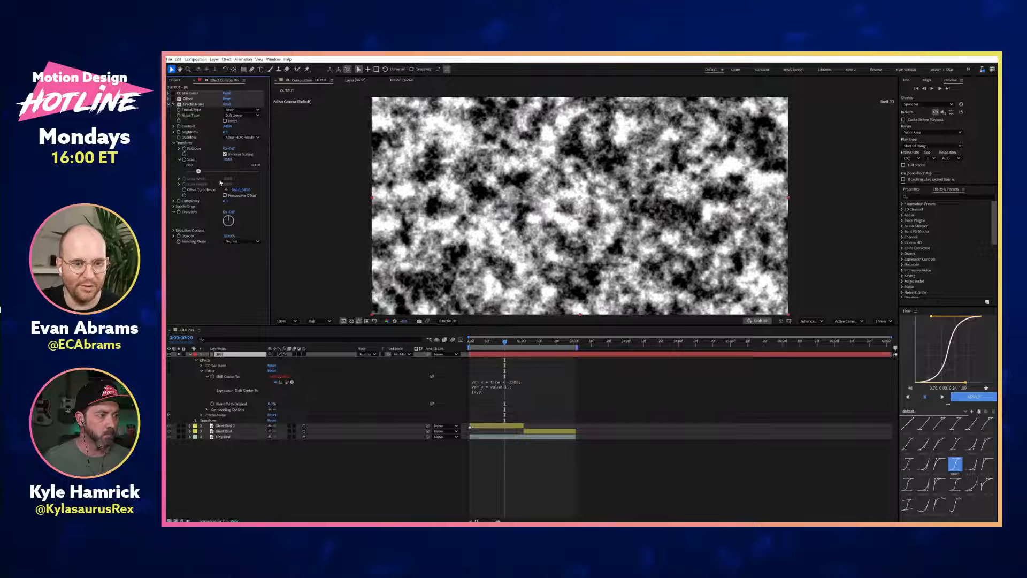
mouse_move(198, 177)
mouse_down()
mouse_move(222, 177)
mouse_move(188, 196)
mouse_up()
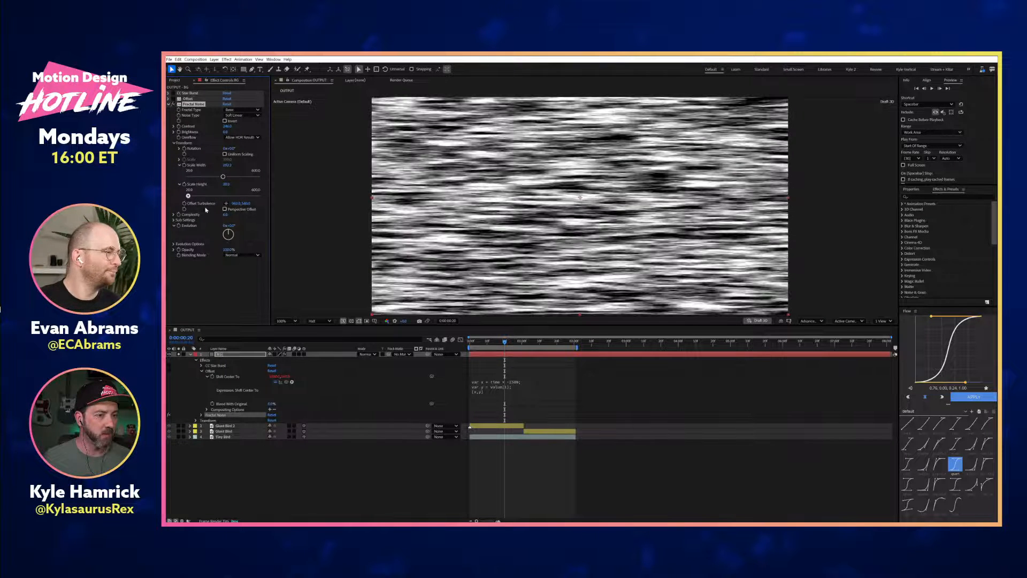
drag(223, 176, 257, 177)
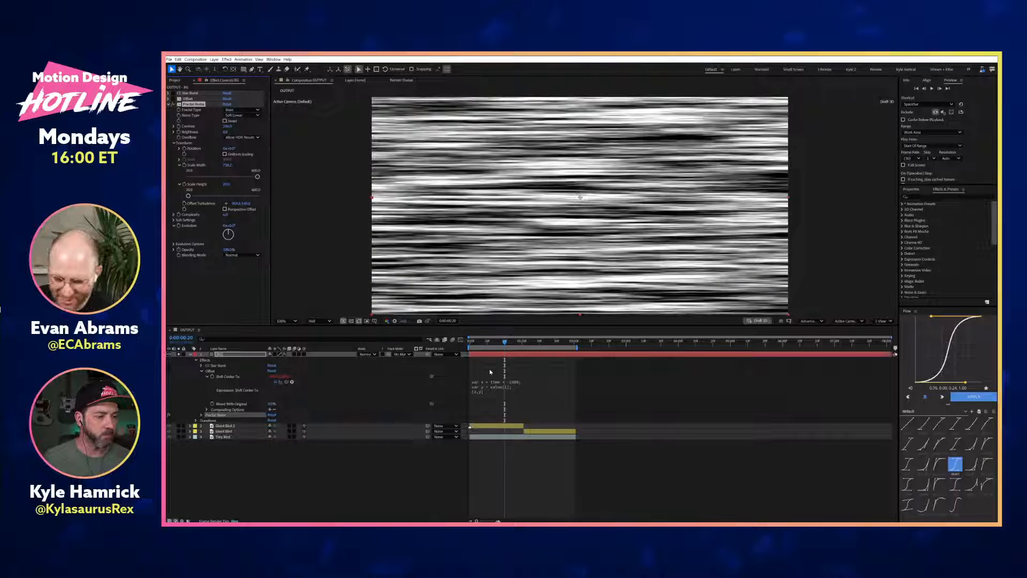
Step: Copy the Shift Center To expression from Offset and apply it to Fractal Noise's Offset Turbulence
click(498, 387)
key(ctrl+c)
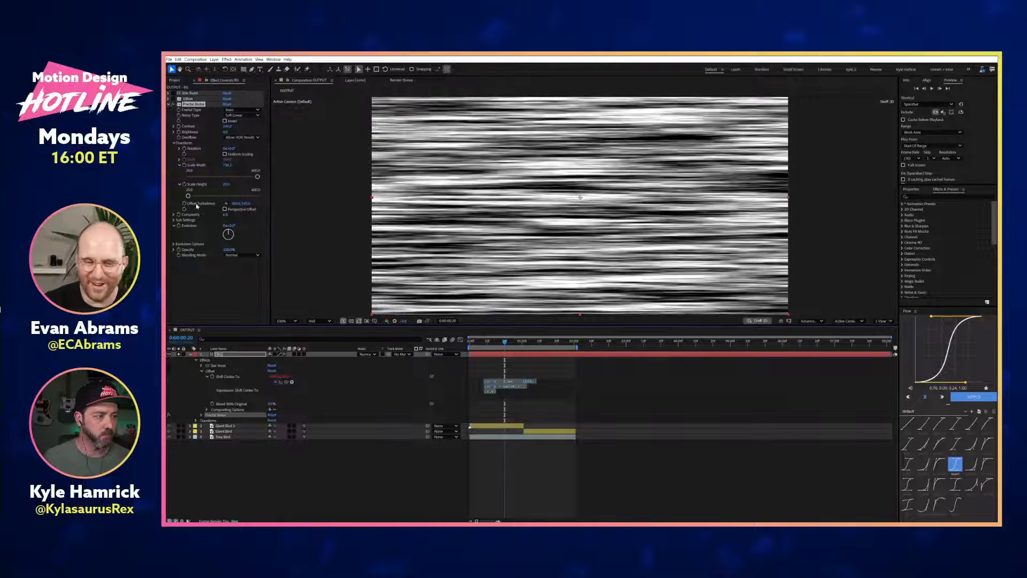
alt+click(185, 204)
key(ctrl+v)
key(KP_Enter)
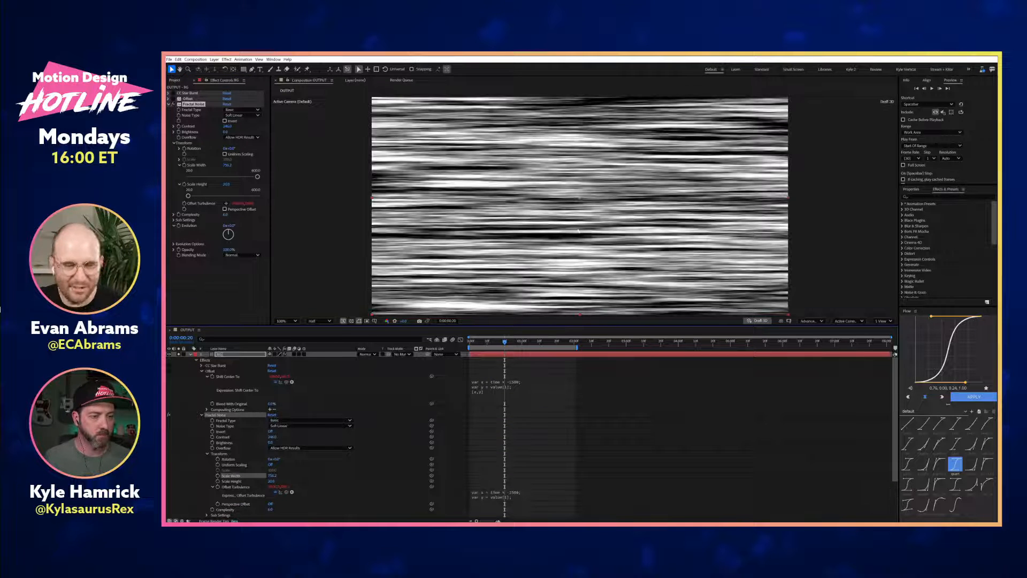
Step: Speed up the streaks by making the time multiplier in Offset Turbulence's expression more strongly negative, and preview the motion
click(529, 492)
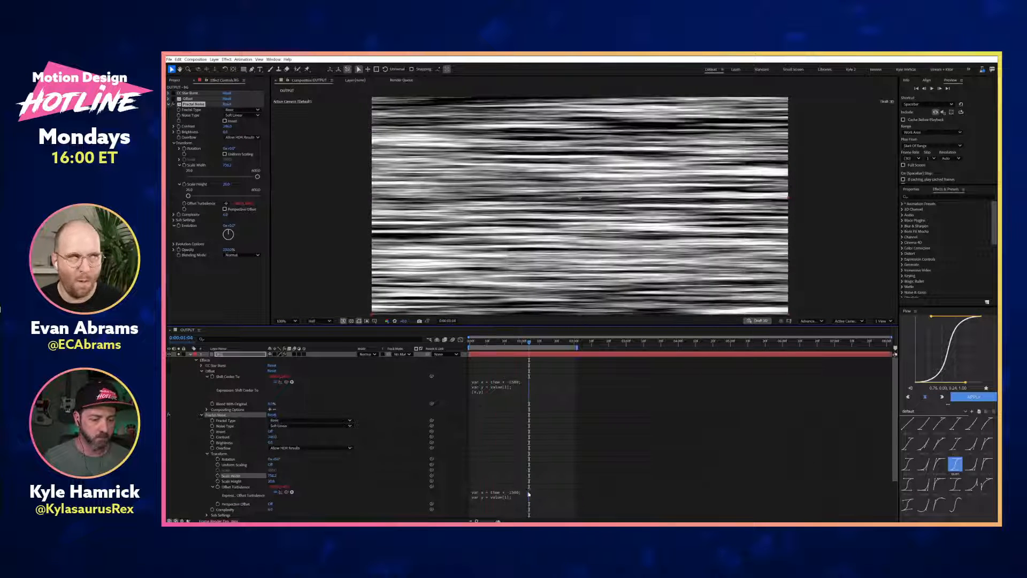
click(528, 492)
click(536, 500)
key(space)
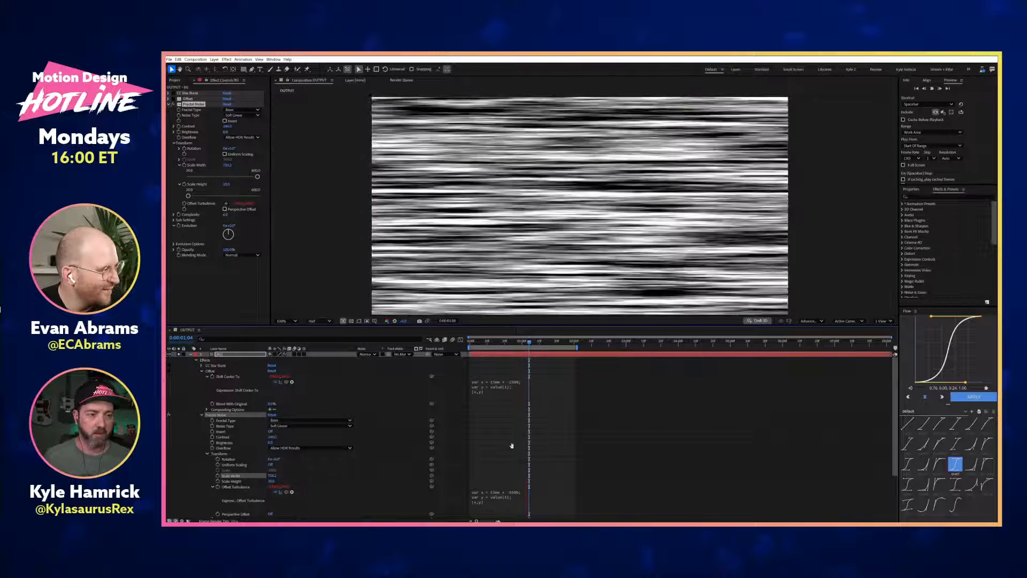
click(196, 361)
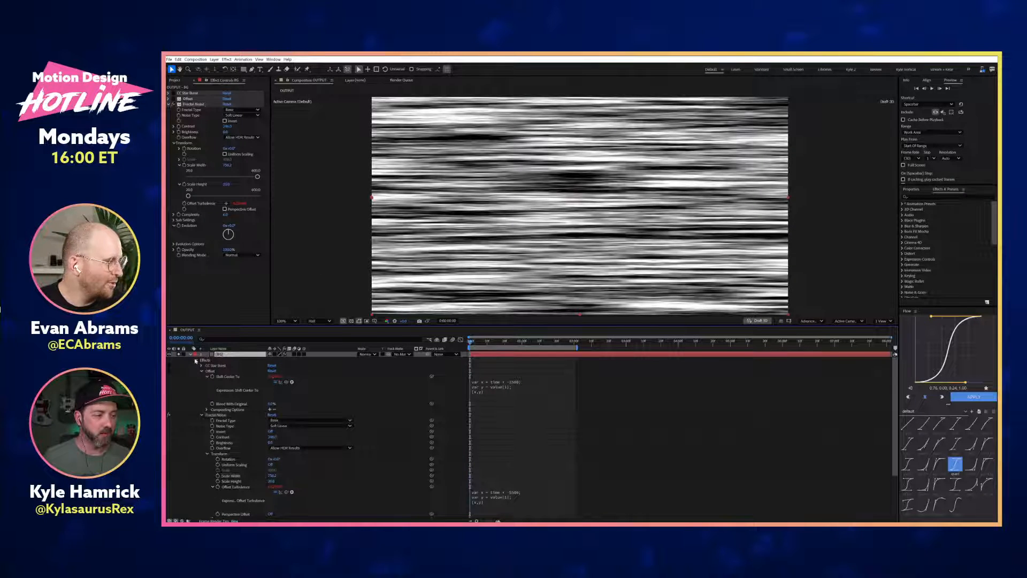
key(space)
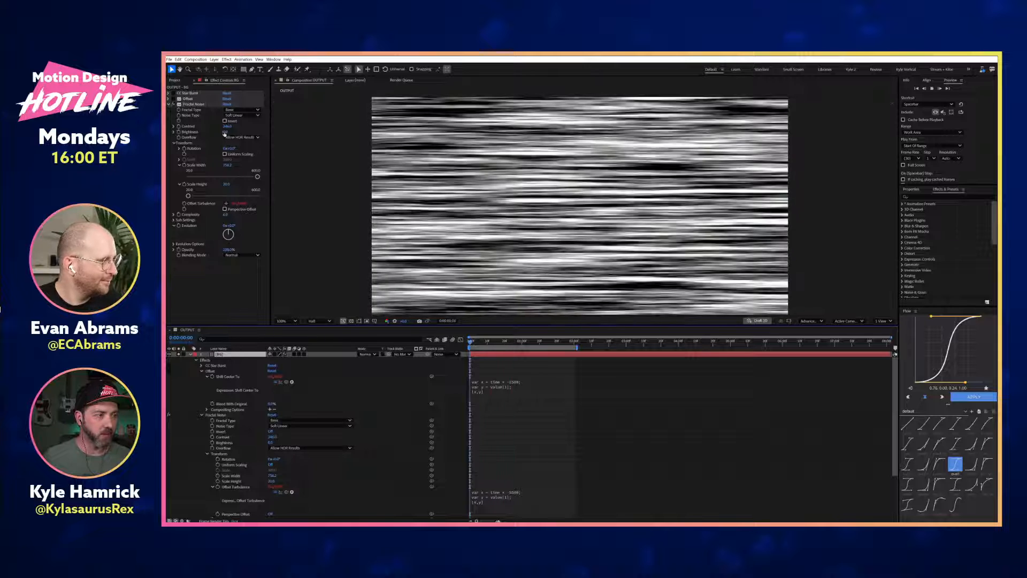
key(space)
Step: Darken the Fractal Noise with lower Brightness and adjusted Contrast, lengthen the streaks with a larger Scale Width, and preview them
drag(231, 131, 305, 122)
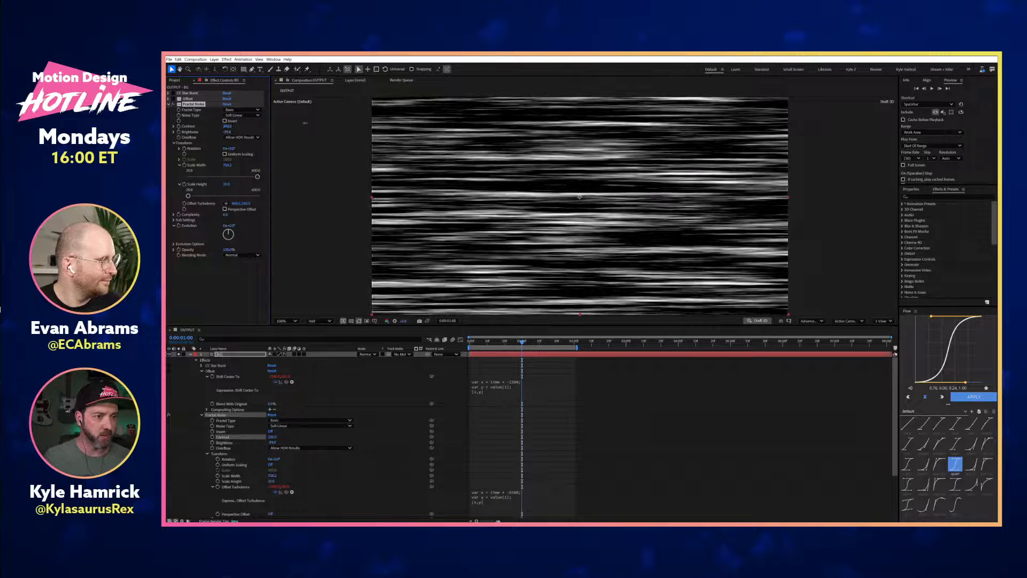
drag(227, 126, 238, 126)
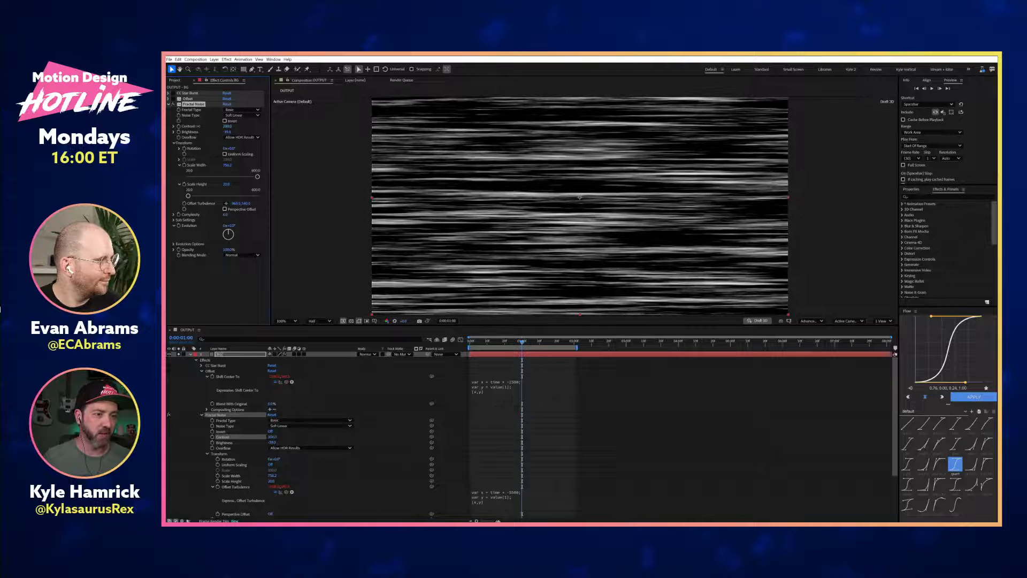
drag(224, 184, 230, 184)
drag(230, 184, 225, 185)
drag(274, 159, 408, 144)
key(space)
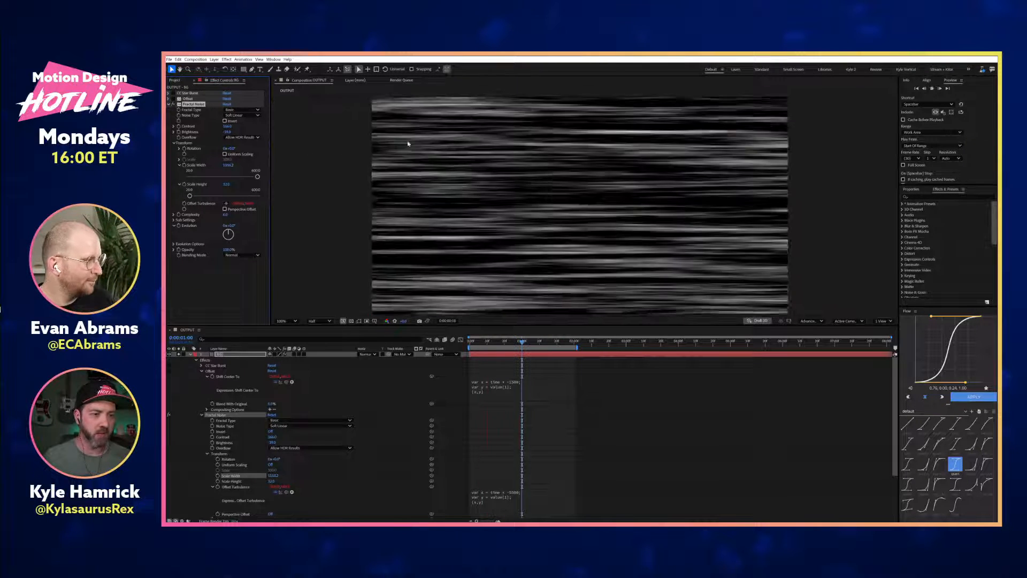
key(space)
Step: Move the BG layer below the bird layers and set the composition preview resolution to Quarter
click(197, 360)
drag(220, 355, 228, 387)
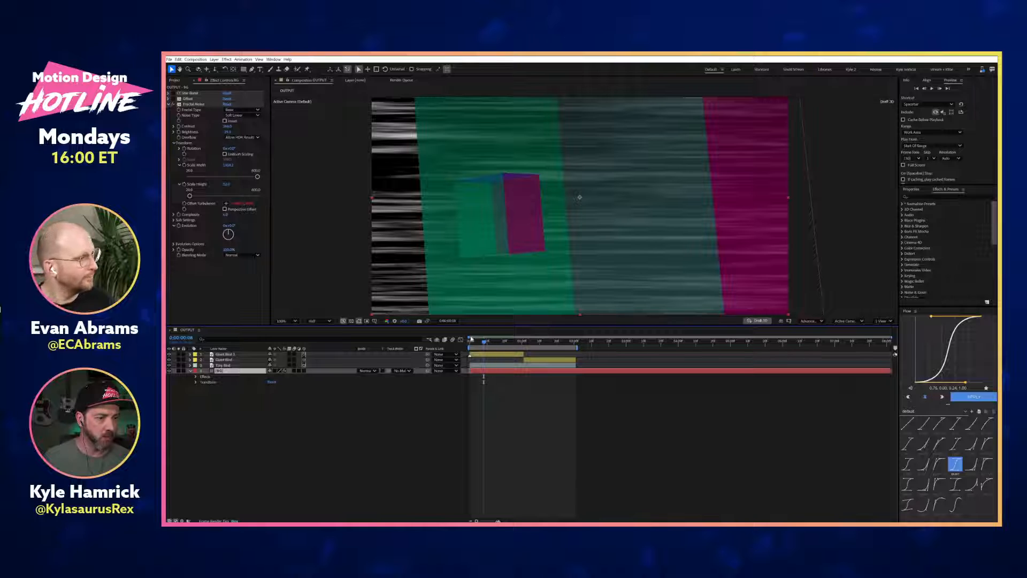
click(320, 321)
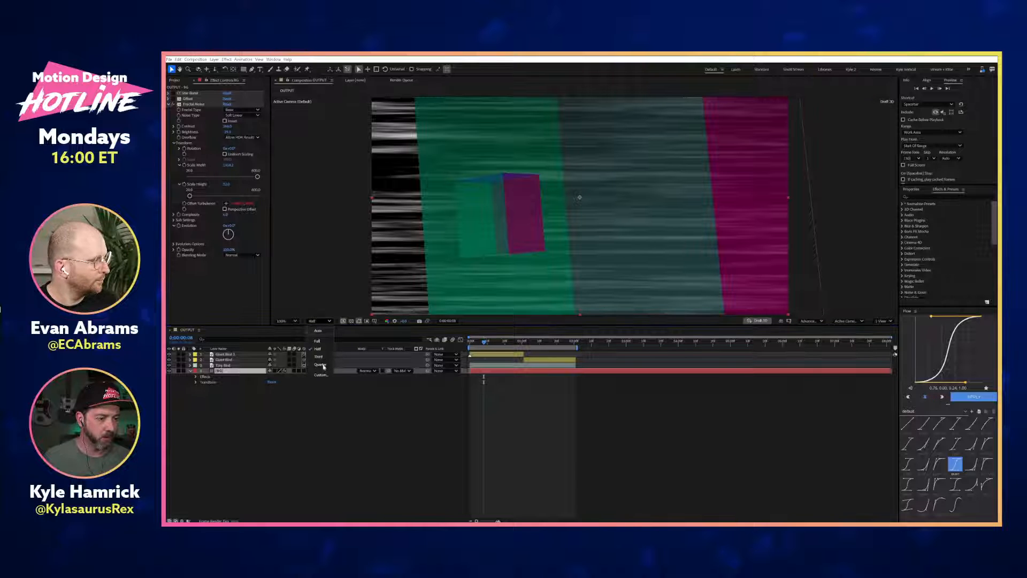
click(324, 366)
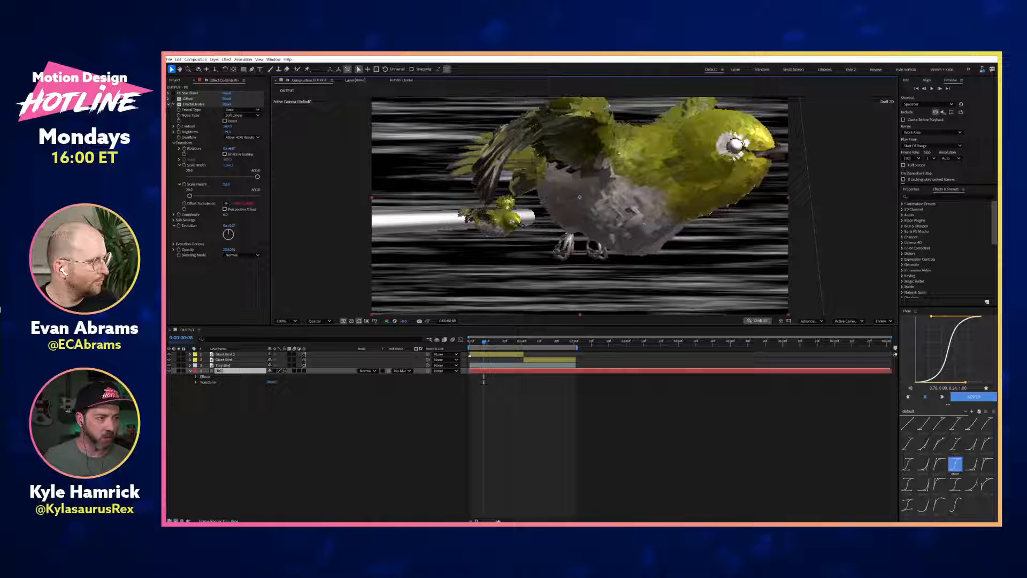
Step: Add a Transform effect to the BG layer, rotate the streaks slightly, and preview the shot with the birds
key(ctrl+space)
text(tra)
key(Return)
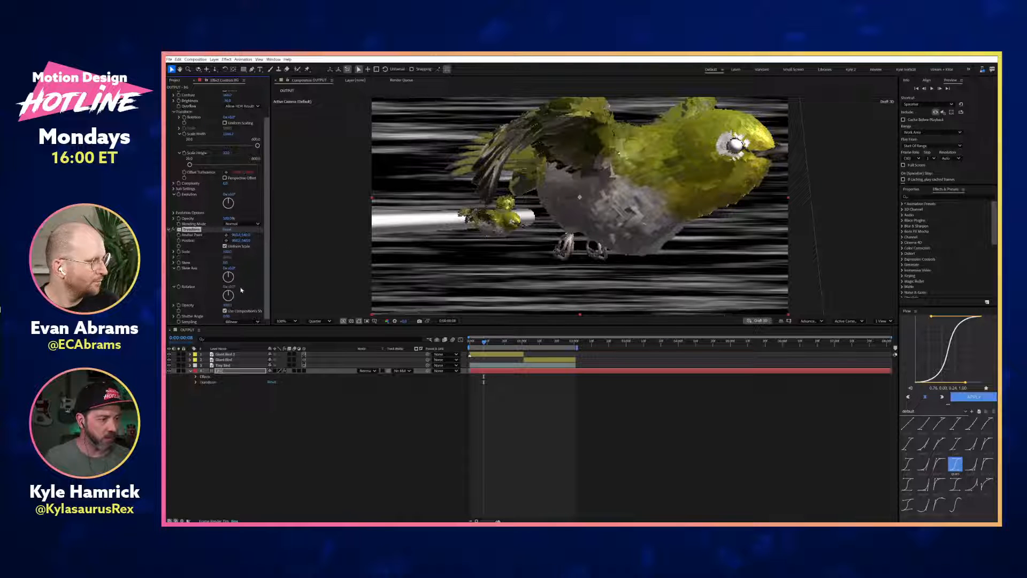
drag(229, 287, 227, 286)
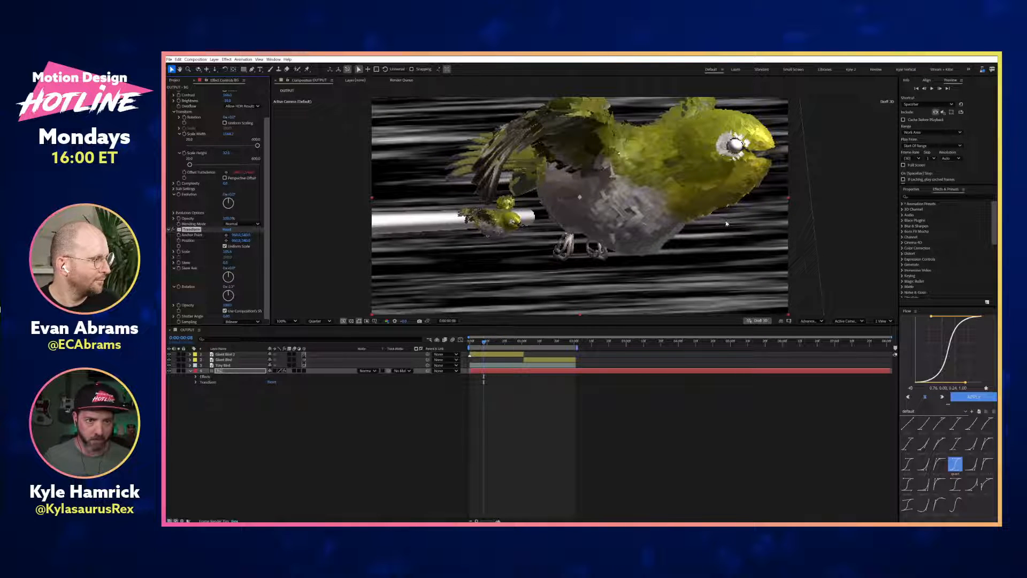
key(space)
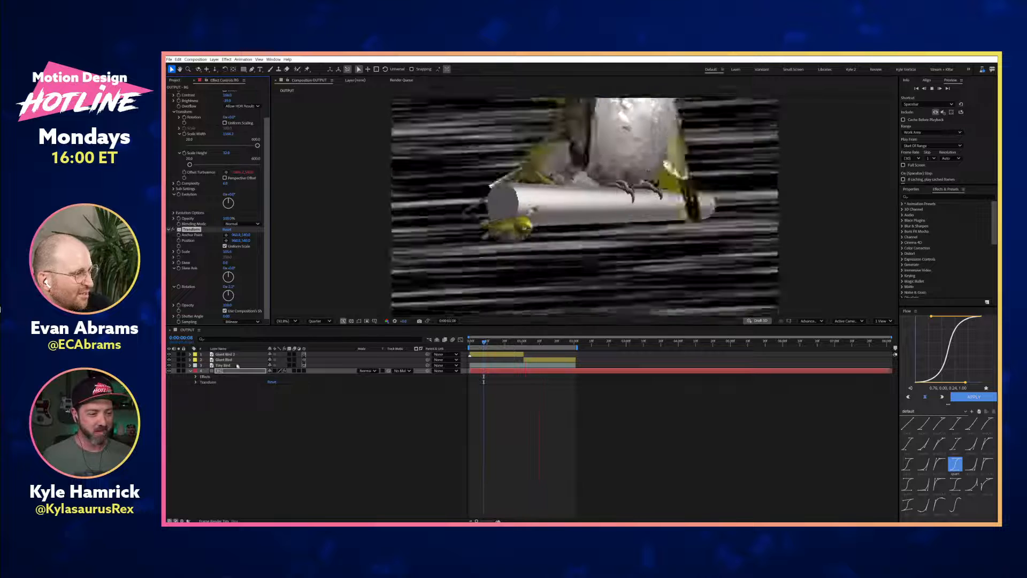
key(space)
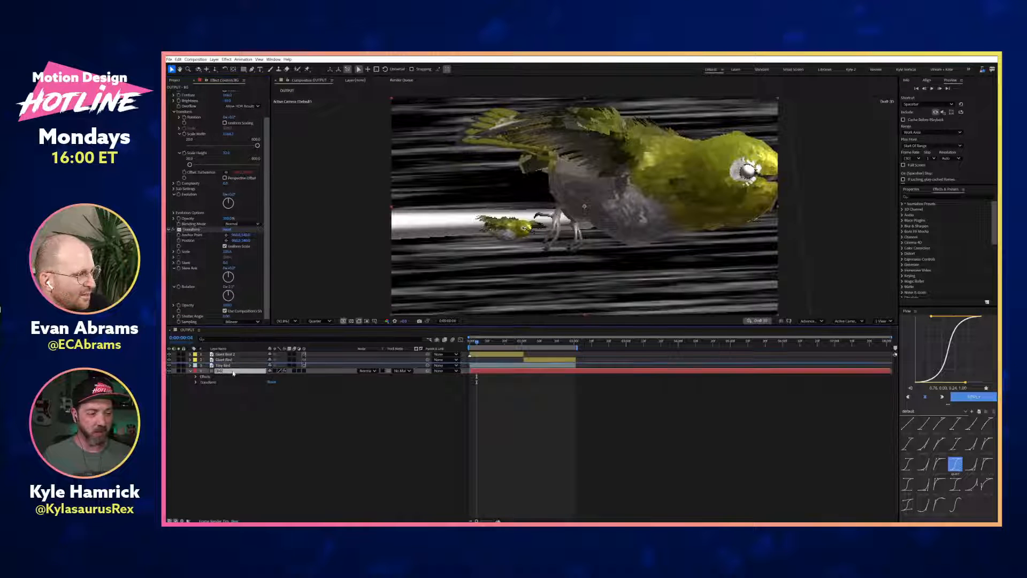
Step: Hide the BG layer and move it to the top of the layer stack
click(169, 370)
drag(255, 372, 399, 336)
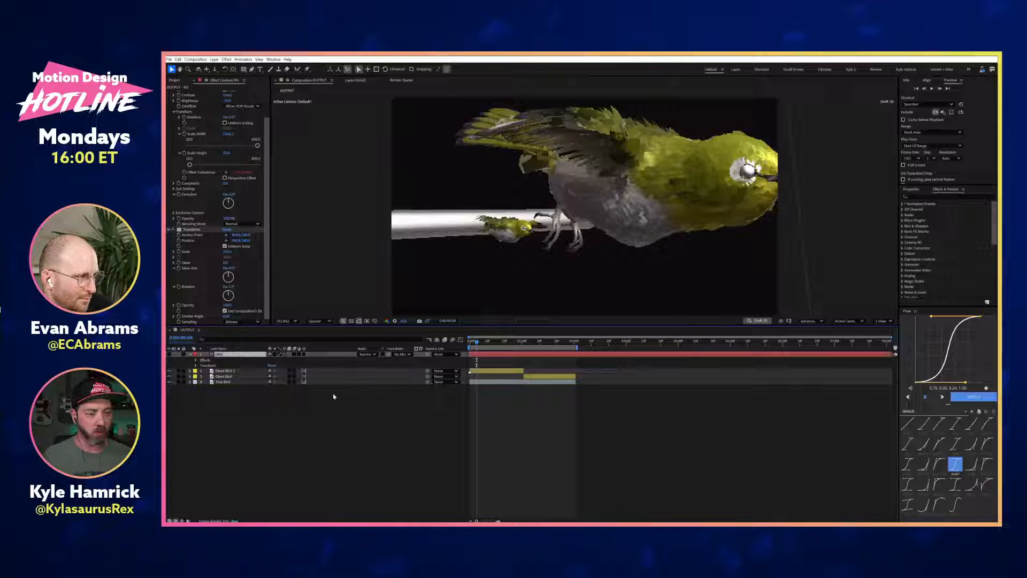
click(238, 371)
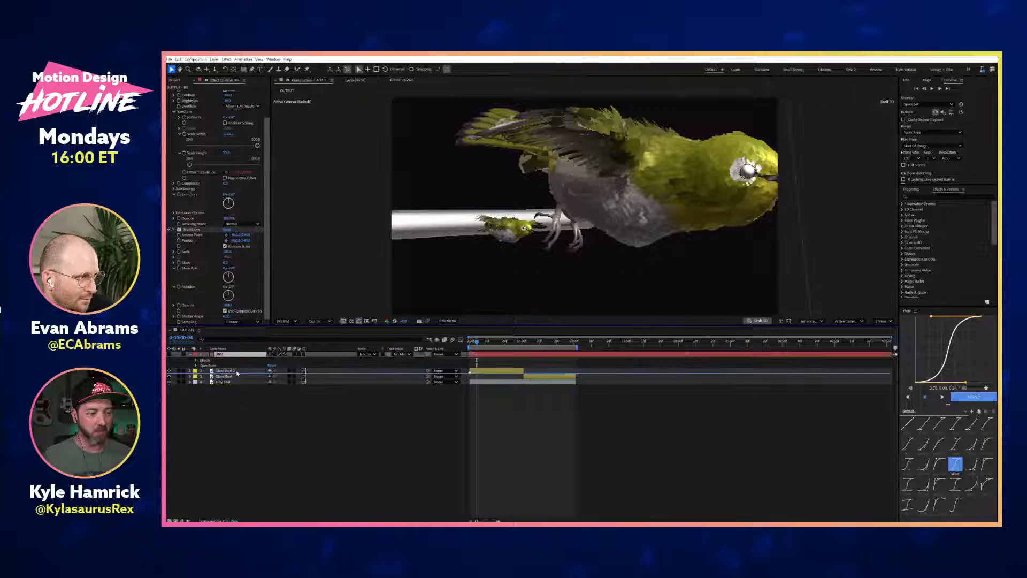
key(ctrl+bracketright)
key(ctrl+bracketleft)
key(ctrl+bracketleft)
key(ctrl+bracketright)
key(ctrl+bracketright)
key(ctrl+bracketright)
key(ctrl+bracketleft)
key(ctrl+bracketleft)
key(ctrl+bracketleft)
key(ctrl+bracketright)
key(ctrl+bracketright)
key(ctrl+bracketright)
key(ctrl+bracketleft)
key(ctrl+bracketleft)
key(ctrl+bracketright)
key(ctrl+bracketright)
Step: Examine the transform, compositing and animation options of both Giant Bird layers
click(231, 371)
shift+click(231, 377)
ctrl+click(190, 377)
scroll(383, 420, down, 2)
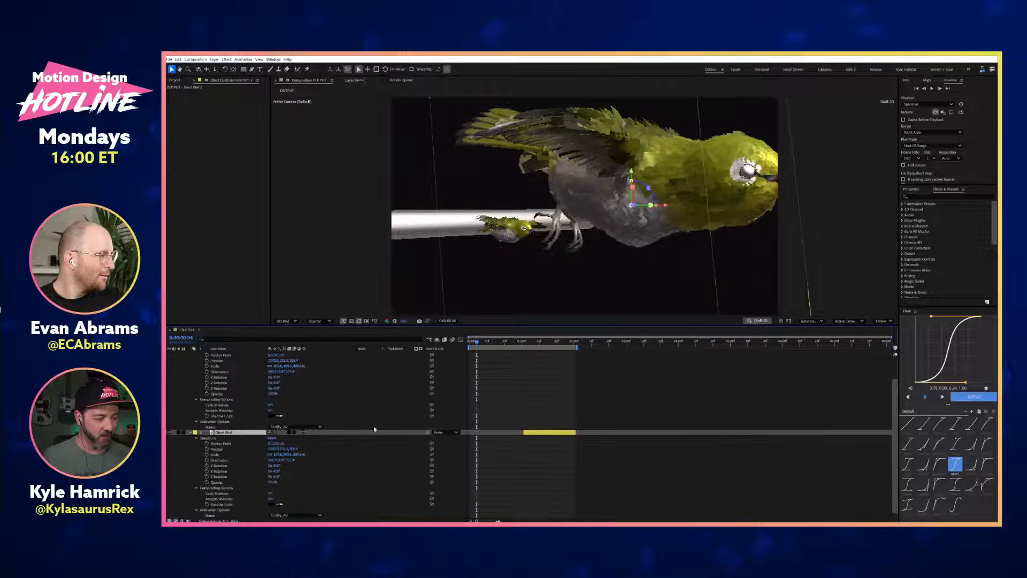
scroll(371, 430, down, 1)
scroll(227, 375, up, 3)
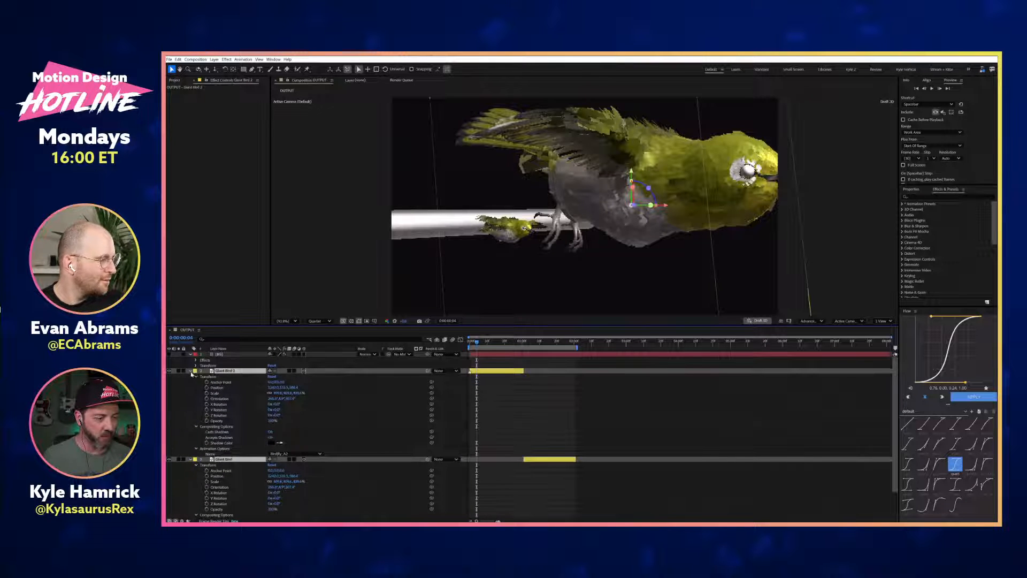
click(190, 371)
click(376, 438)
Step: Preview the birds without the background, temporarily hiding both Giant Bird layers to check the tiny bird alone
key(space)
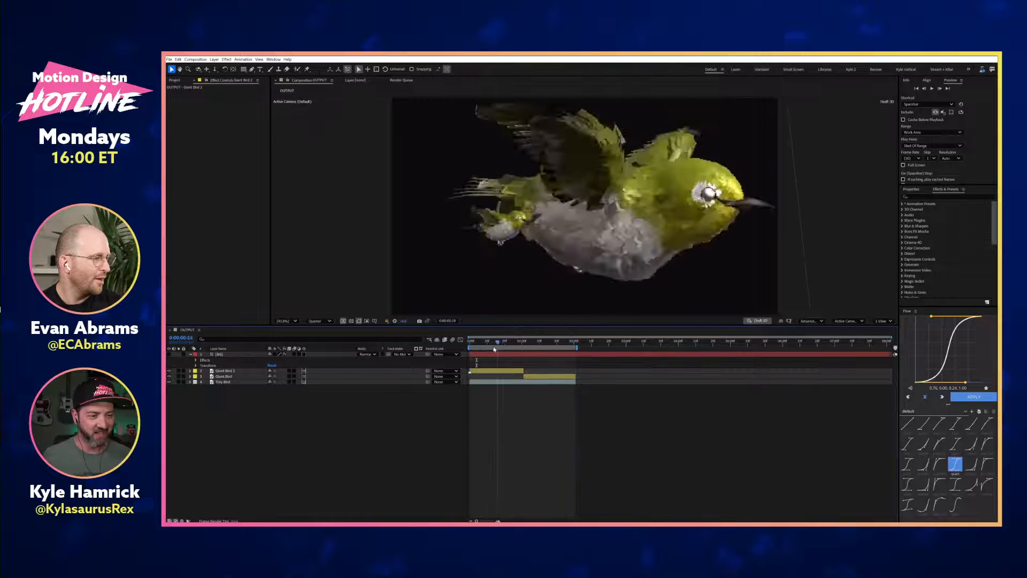
key(space)
drag(169, 371, 169, 377)
key(space)
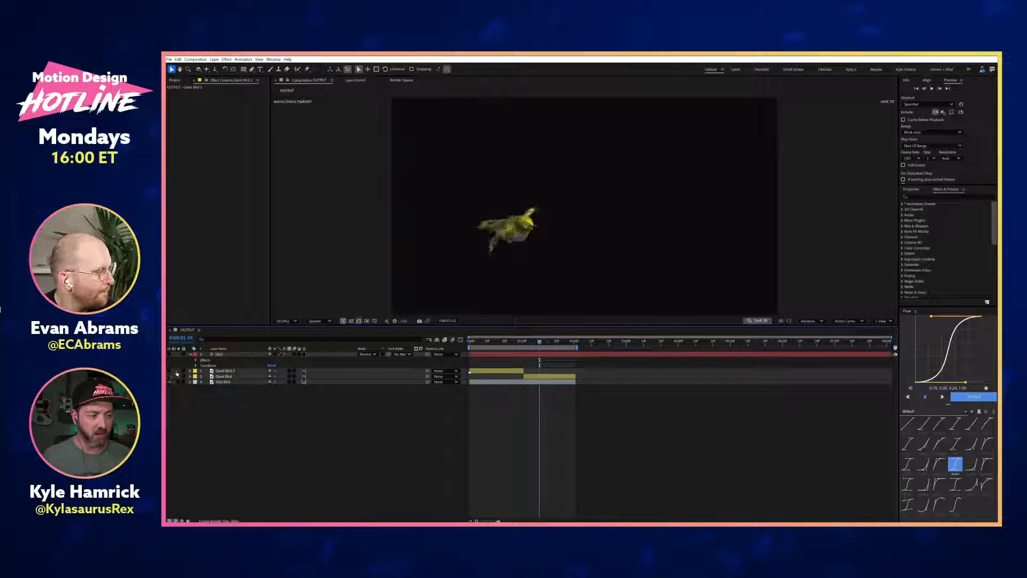
drag(169, 376, 169, 370)
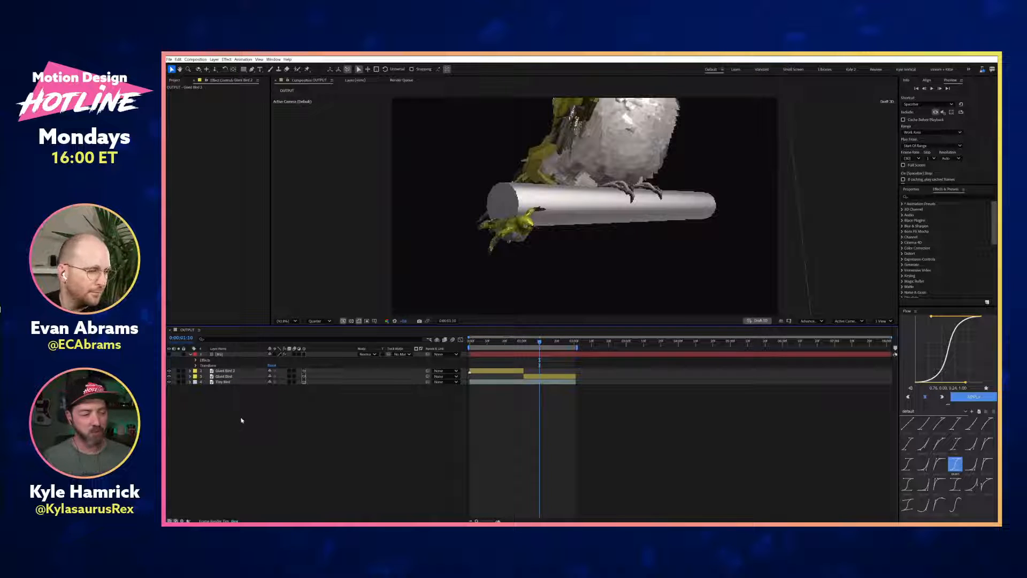
Step: Pre-compose the Tiny Bird layer into a new composition named Tiny Bird
click(223, 381)
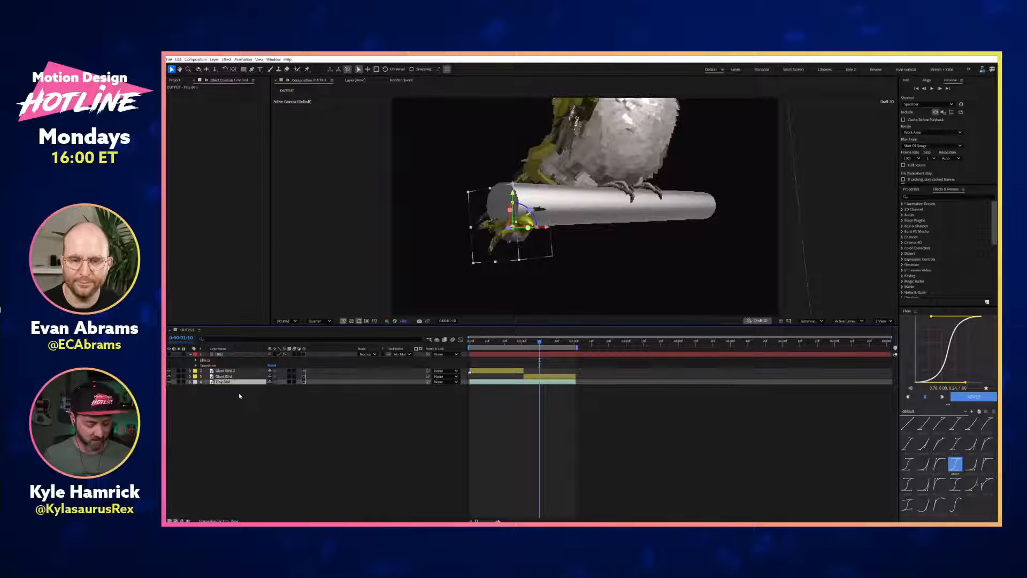
key(ctrl+shift+c)
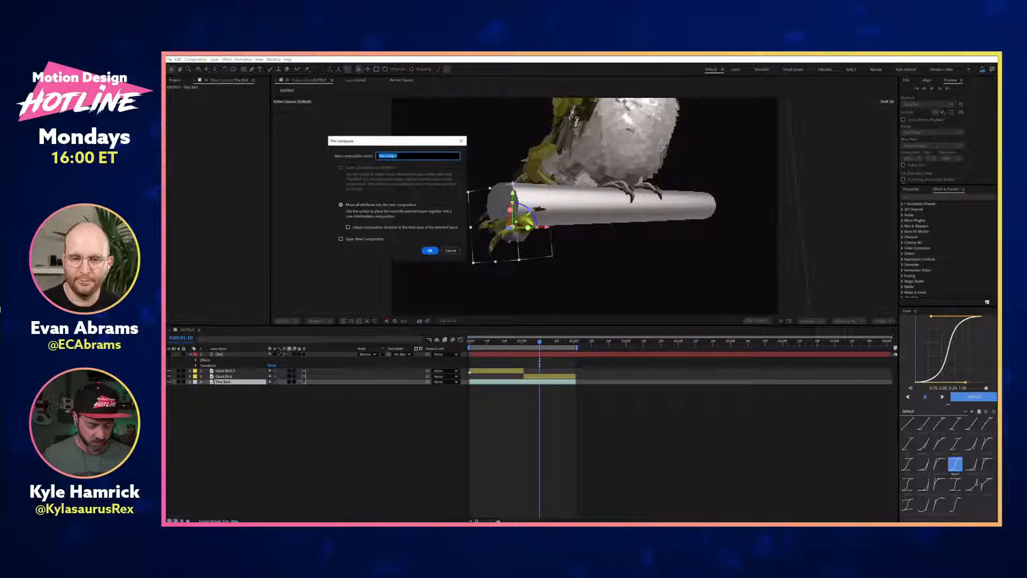
text(Tiny Bird)
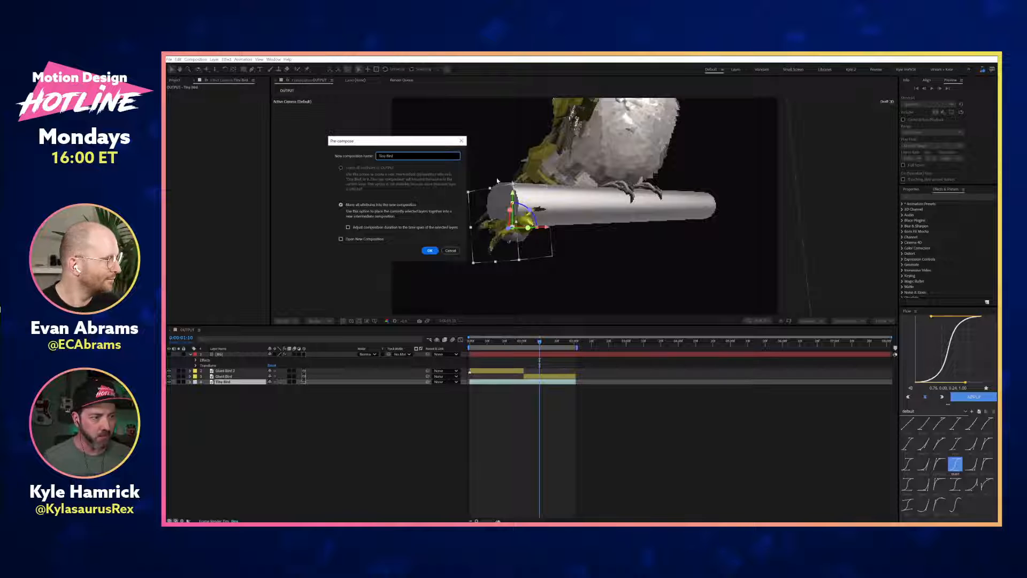
click(430, 250)
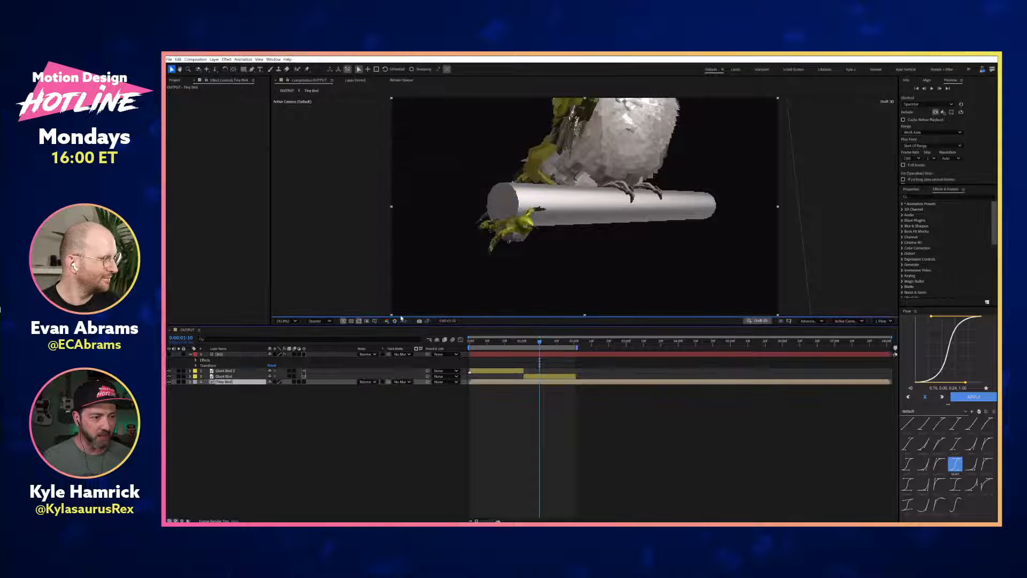
Step: Hide both Giant Bird layers and preview the pre-composed tiny bird on its own
click(170, 377)
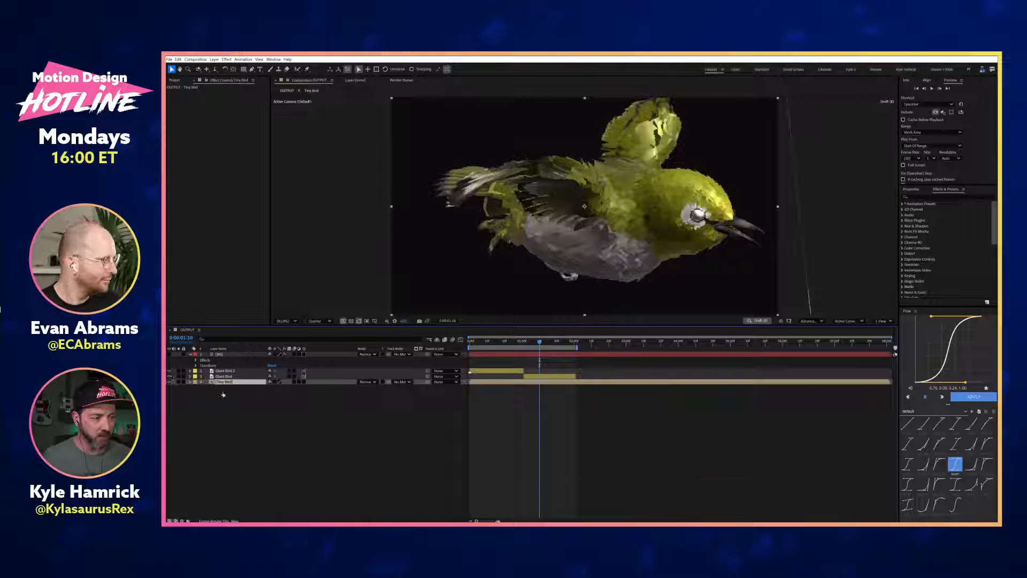
key(space)
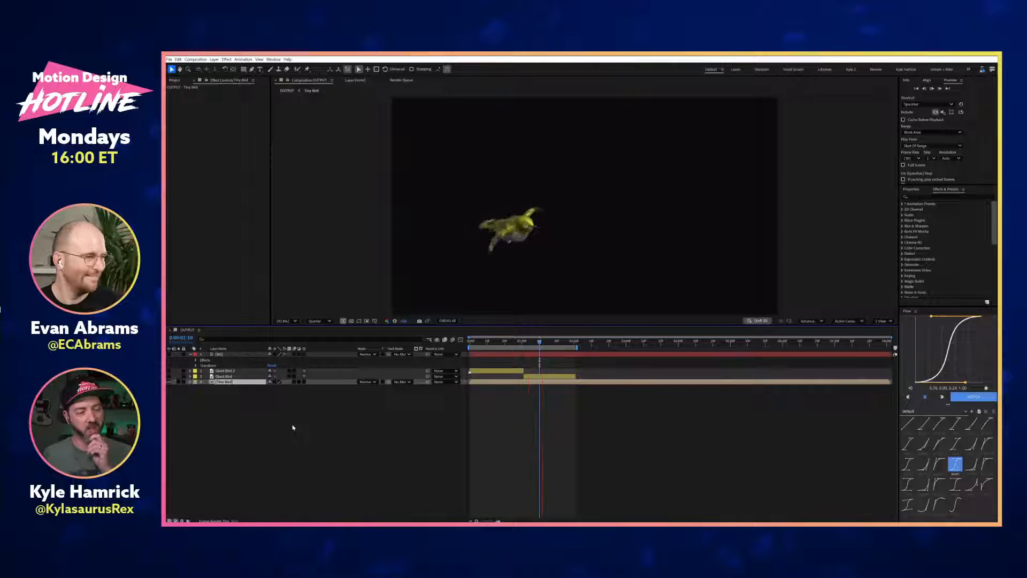
key(space)
key(space)
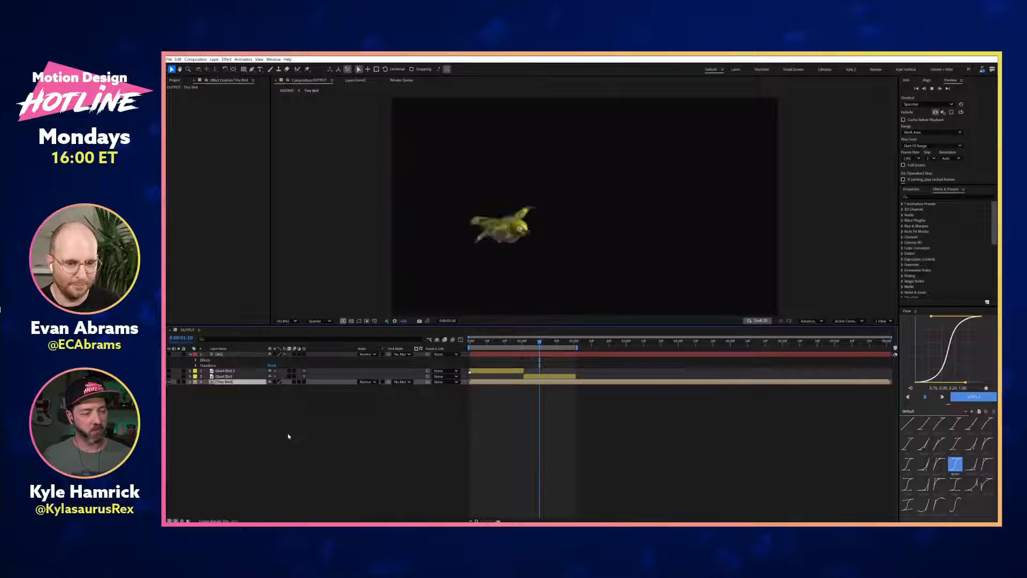
key(space)
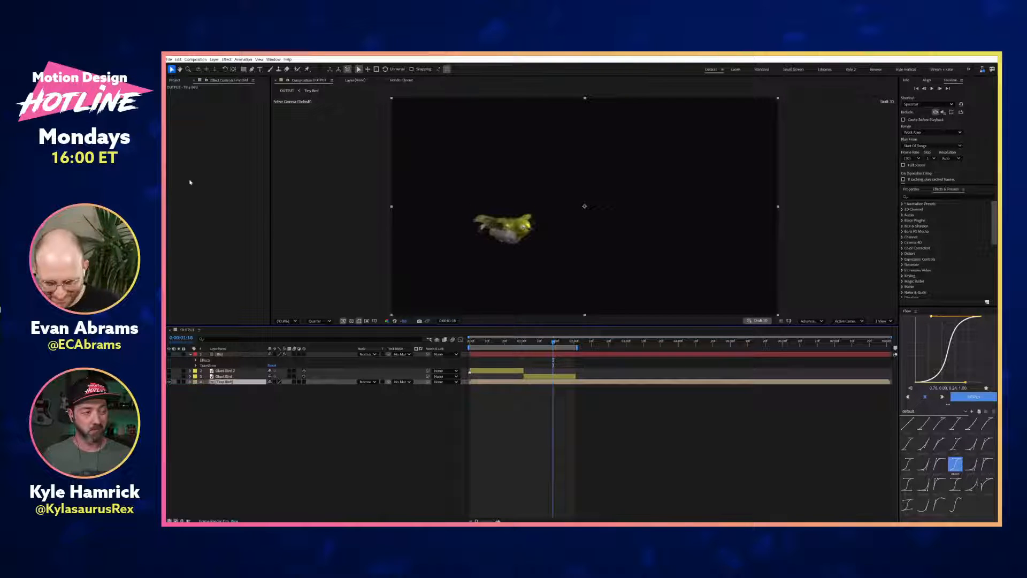
Step: Open the Tiny Bird composition and dock the Essential Graphics panel beside the Effect Controls
double_click(238, 384)
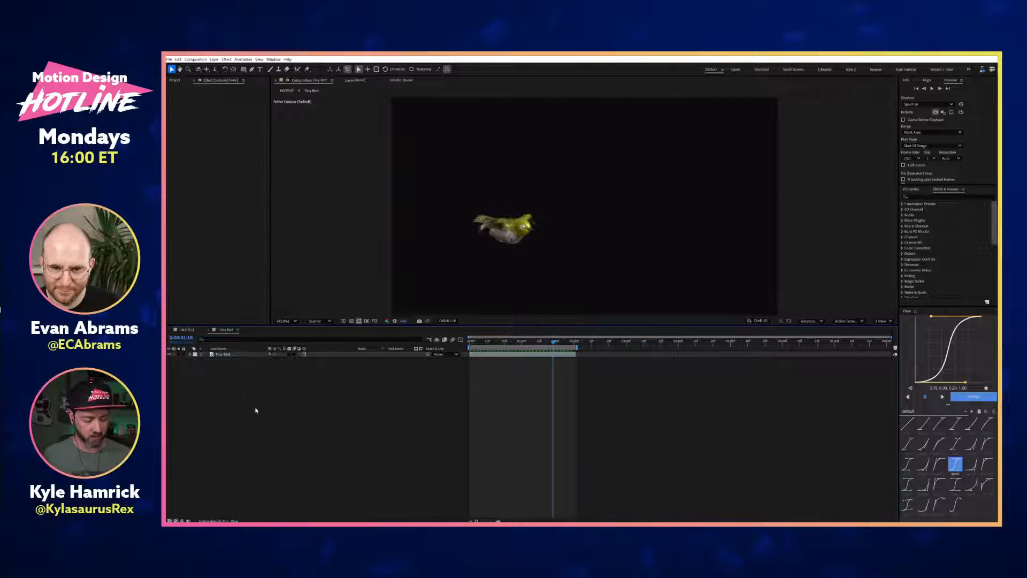
right_click(310, 456)
click(303, 452)
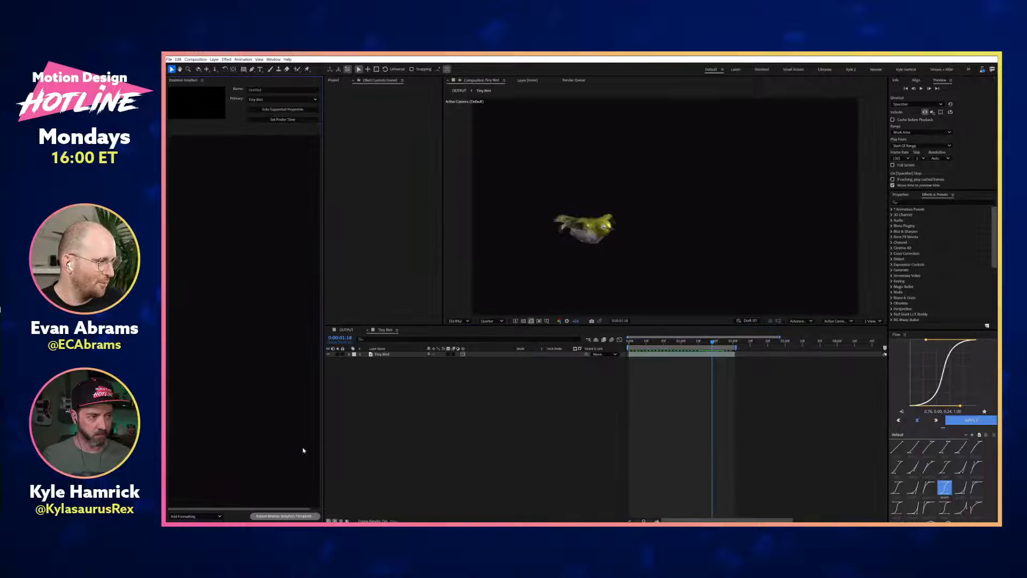
drag(182, 81, 447, 161)
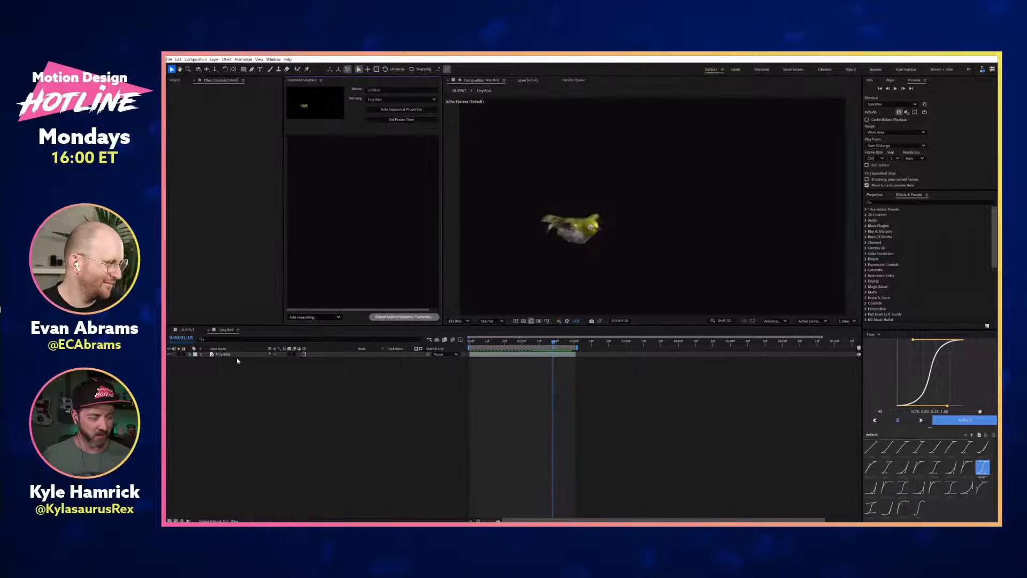
Step: Reveal the Tiny Bird model's transform properties and add its X, Y and Z Rotation to the Essential Graphics
click(241, 354)
key(shift+r)
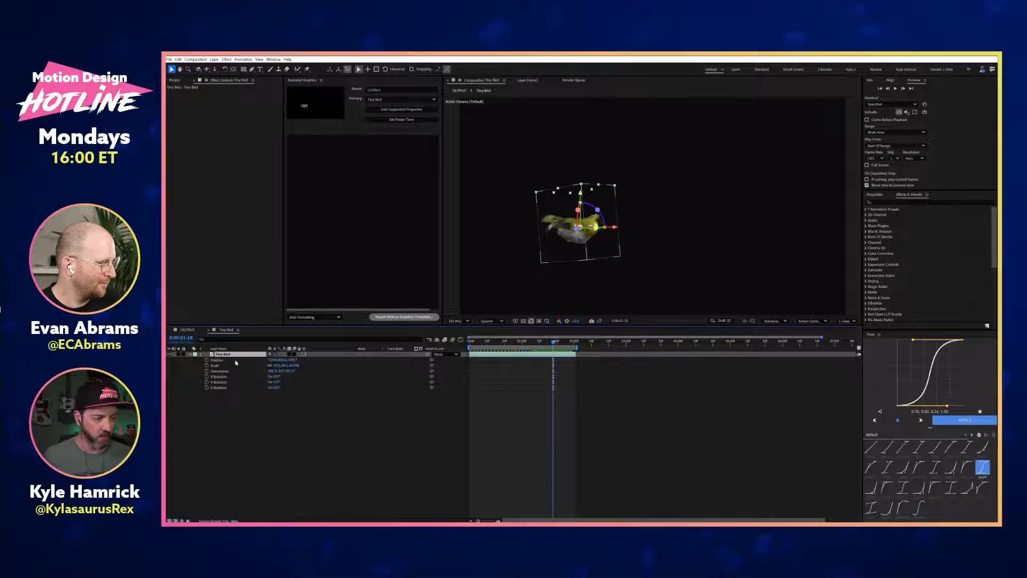
click(225, 360)
shift+click(226, 388)
drag(337, 236, 345, 241)
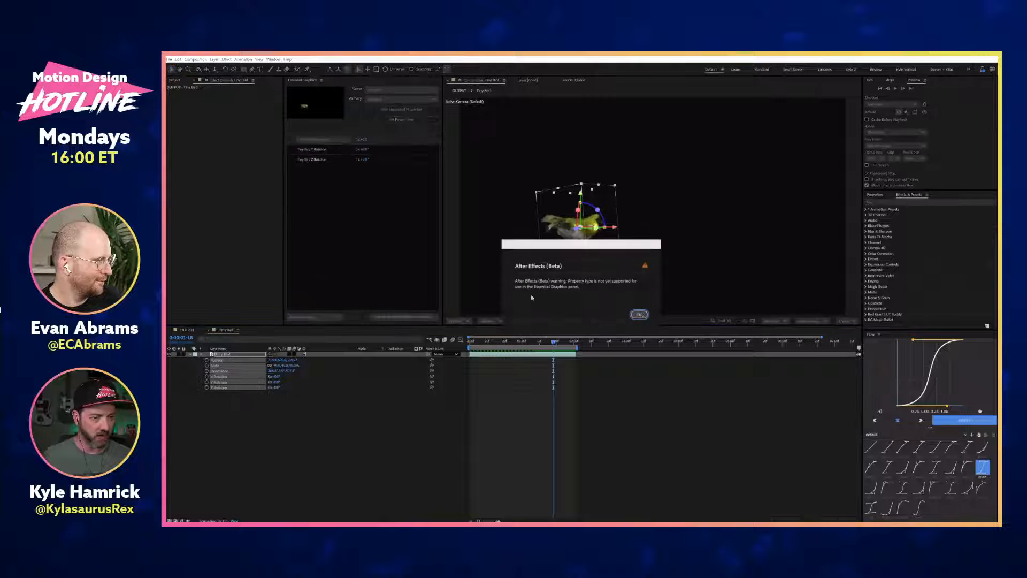
click(644, 317)
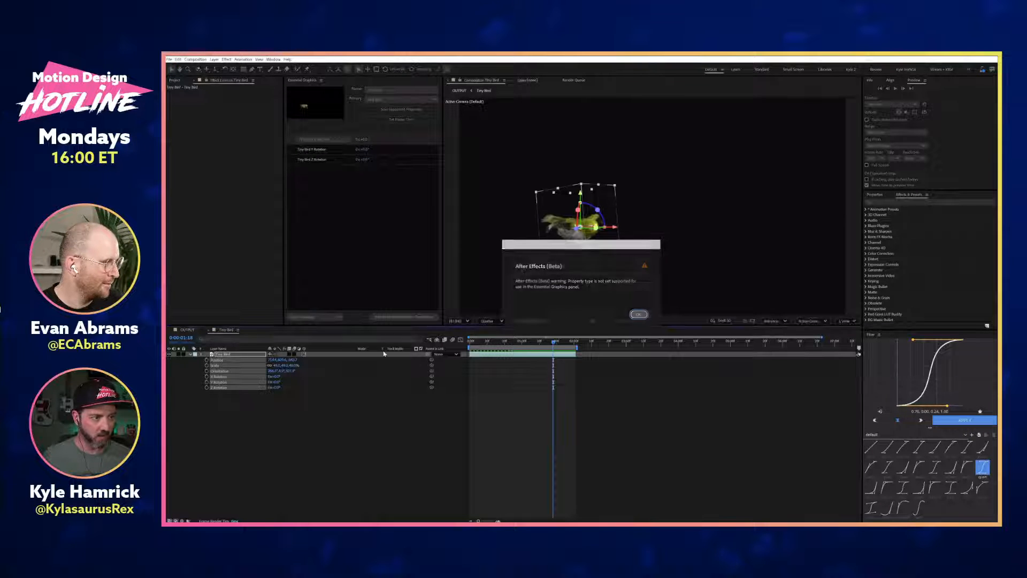
Step: Try to add the model's combined Position property to the Essential Graphics
key(F2)
click(222, 377)
shift+click(221, 387)
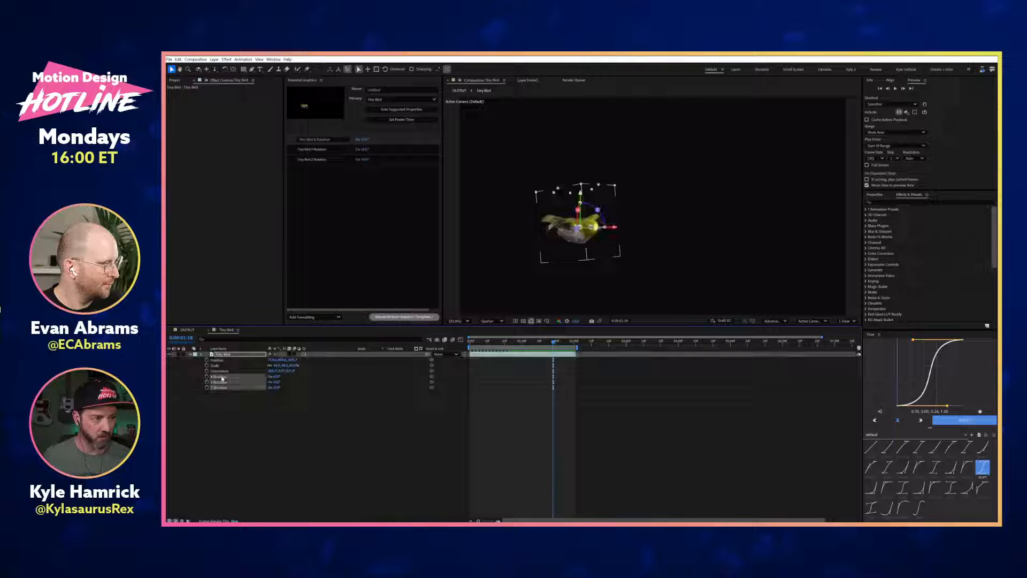
drag(218, 361, 348, 225)
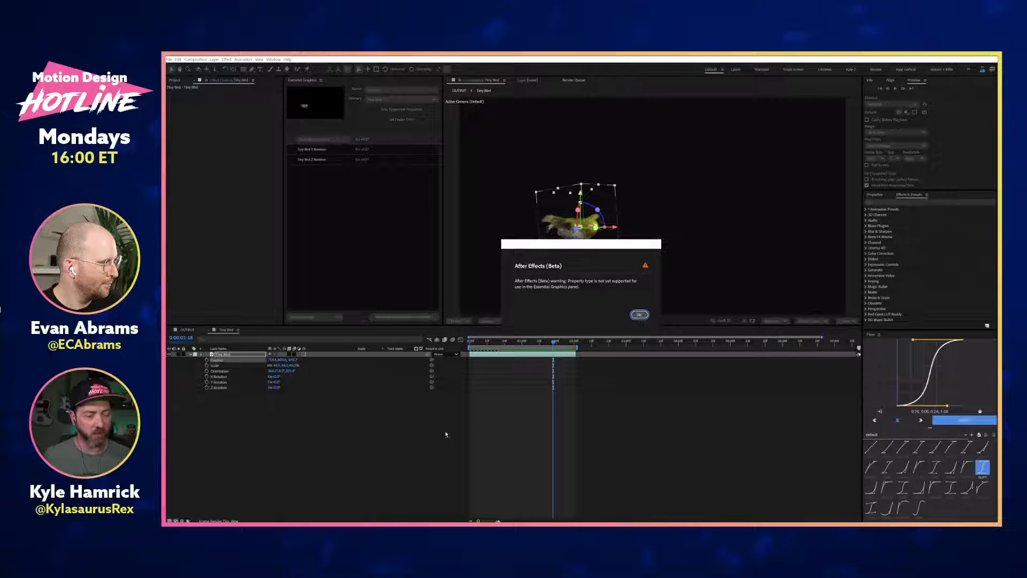
click(640, 315)
click(378, 424)
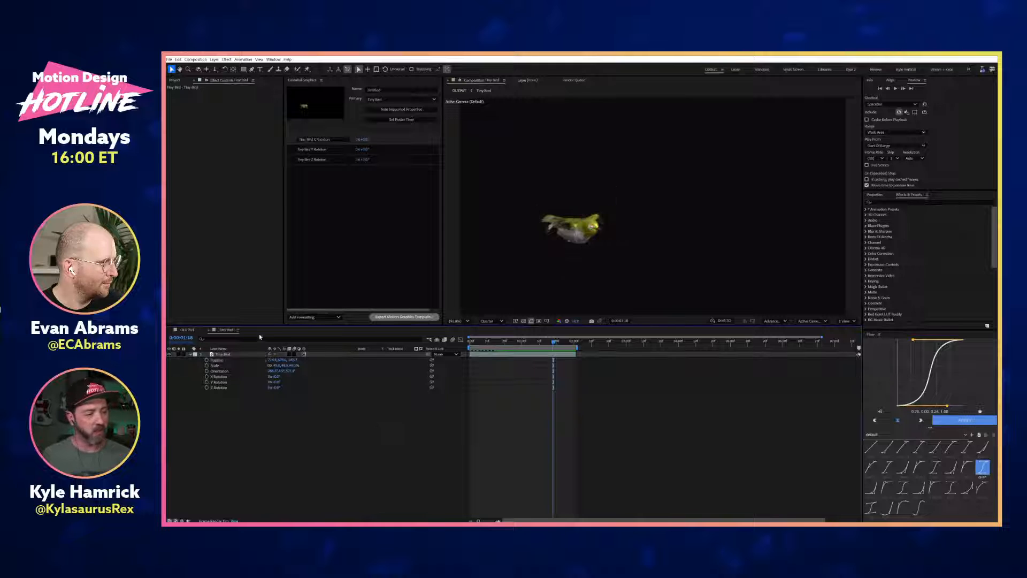
Step: Separate the Position dimensions, add X, Y and Z Position to the Essential Graphics, and try to add Scale
right_click(220, 361)
click(241, 380)
drag(300, 330, 356, 243)
drag(218, 378, 380, 214)
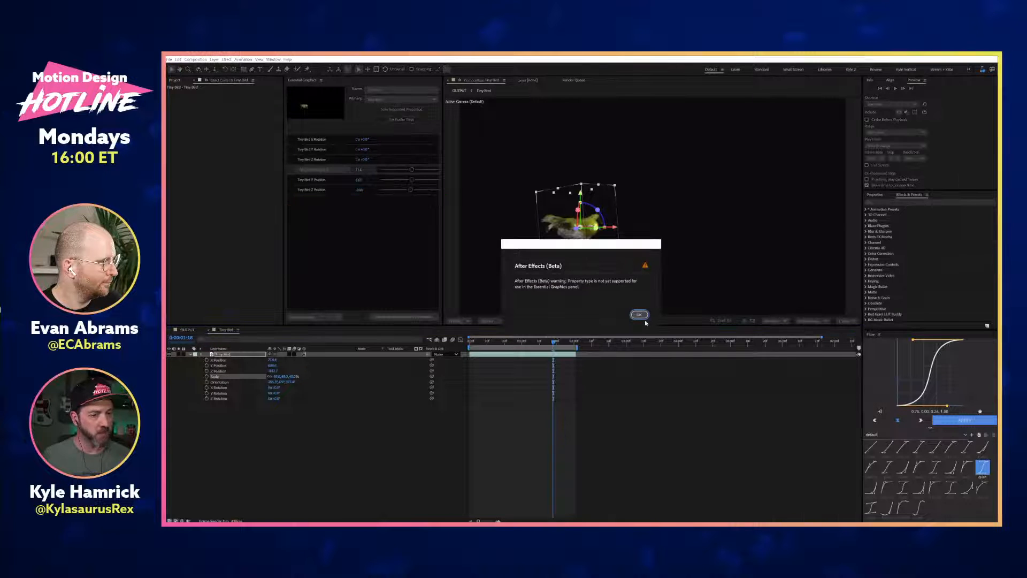
click(639, 314)
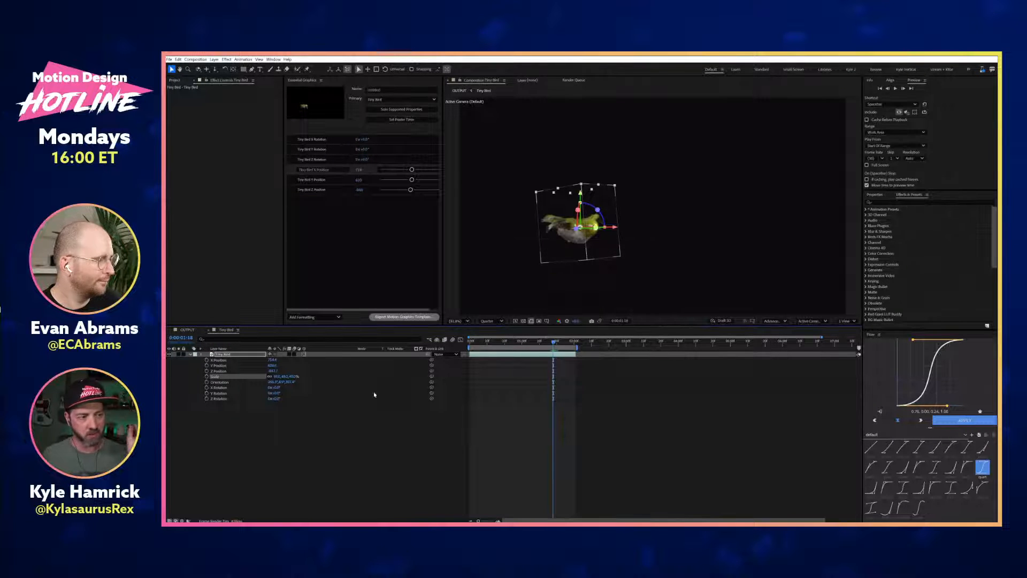
click(269, 442)
click(249, 356)
key(ctrl+space)
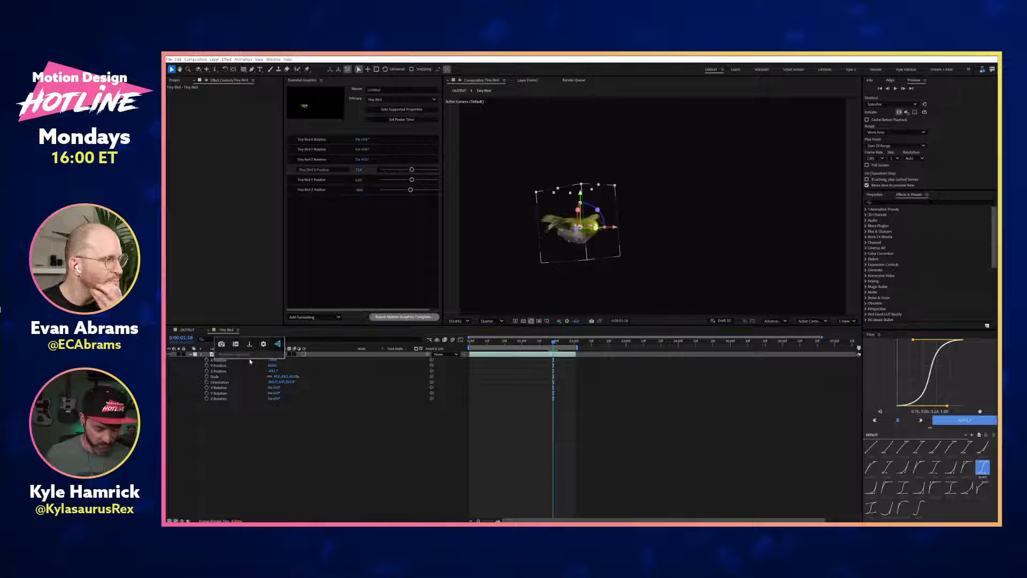
key(Escape)
Step: Create a null in the Tiny Bird composition and apply a Slider Control named Scale to it
key(u)
key(Home)
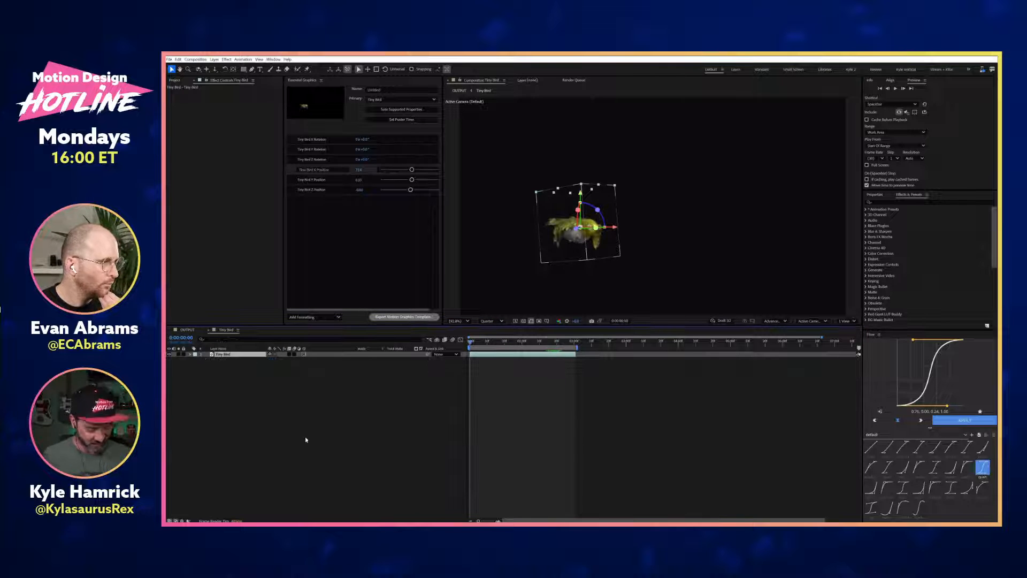
click(305, 439)
key(ctrl+alt+shift+y)
key(ctrl+space)
text(slid)
key(Return)
key(Return)
text(xcale)
key(Return)
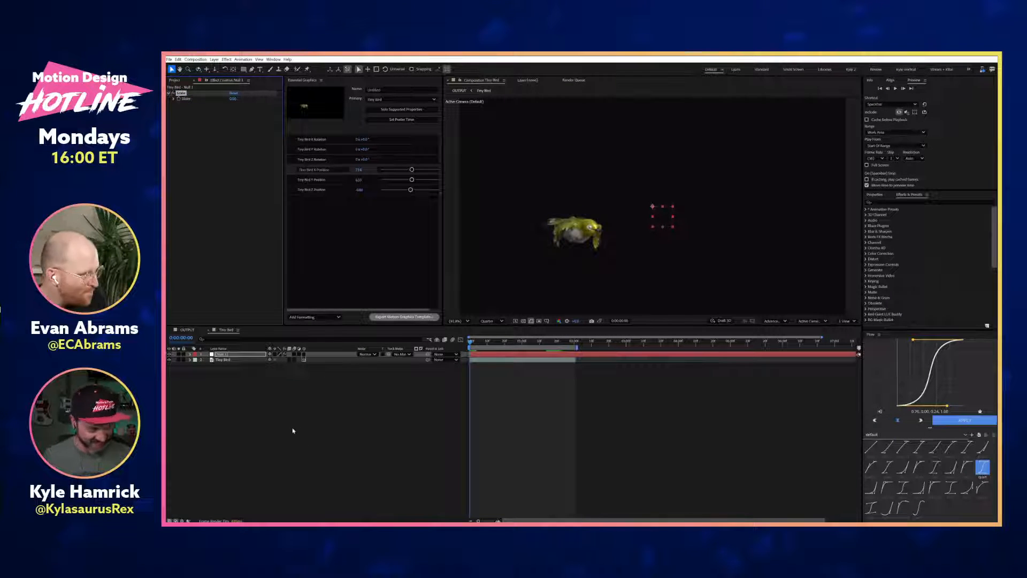
Step: Set the null's Scale slider to match the bird's size and link the Tiny Bird model's Scale to it
key(e)
click(201, 361)
click(220, 377)
key(s)
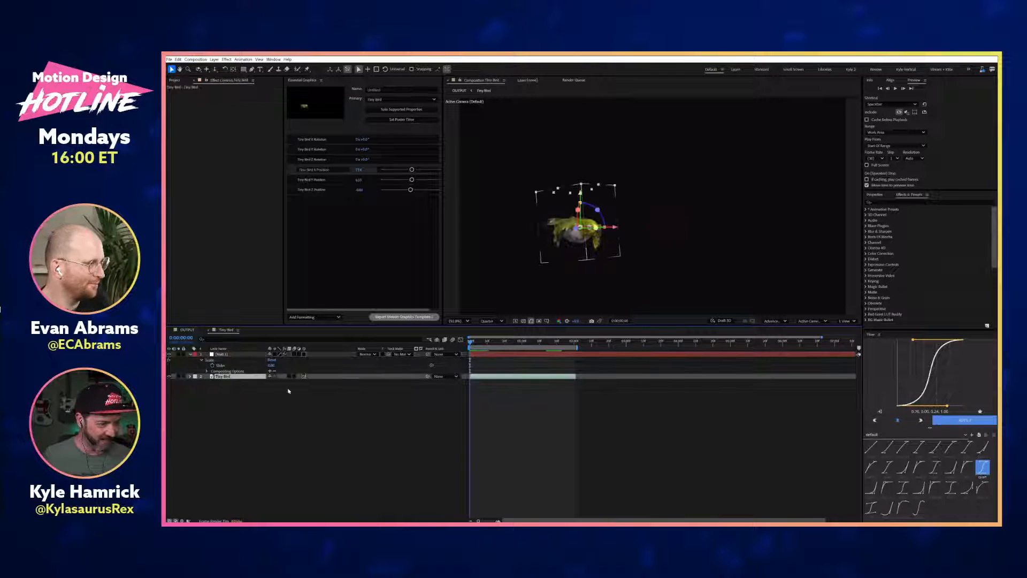
click(272, 366)
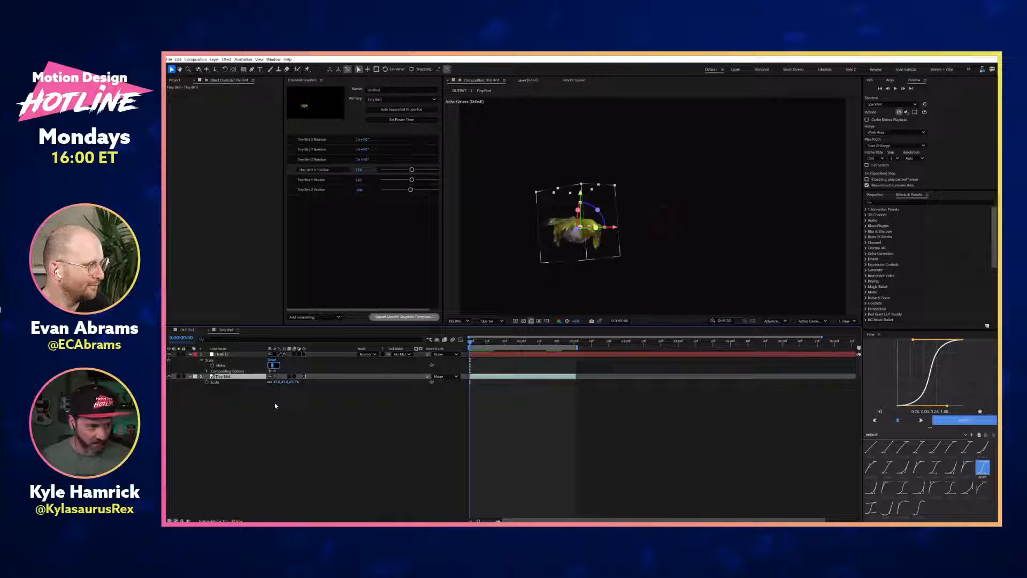
click(359, 417)
drag(210, 371, 221, 365)
Step: Add the Scale slider to the Essential Graphics and order the controls as positions, Scale, then rotations
drag(220, 366, 323, 214)
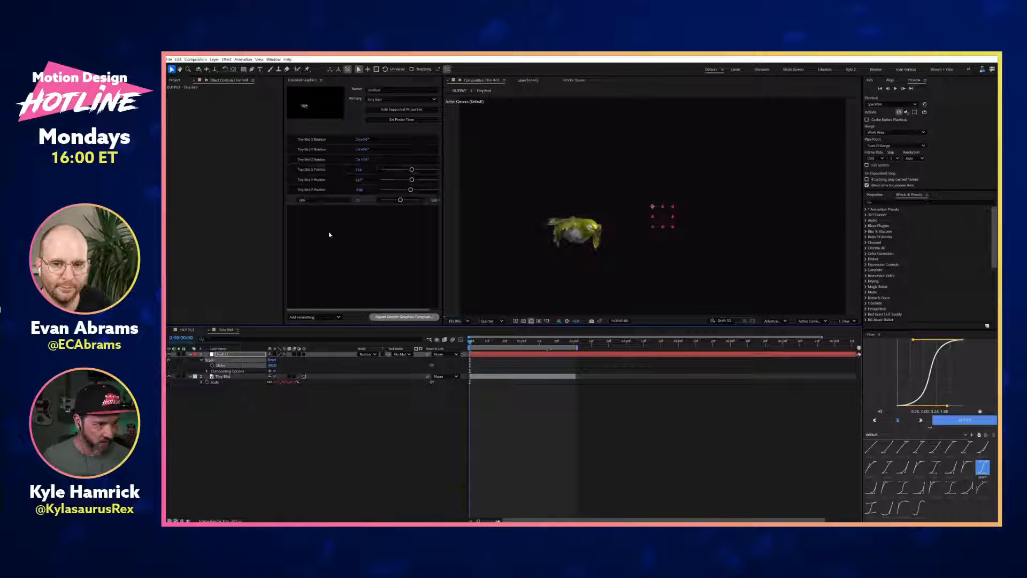
click(329, 237)
drag(310, 159, 297, 194)
drag(295, 141, 295, 190)
Step: Return to the OUTPUT composition, move the playhead to just before one second, and close the Essential Graphics panel
click(185, 331)
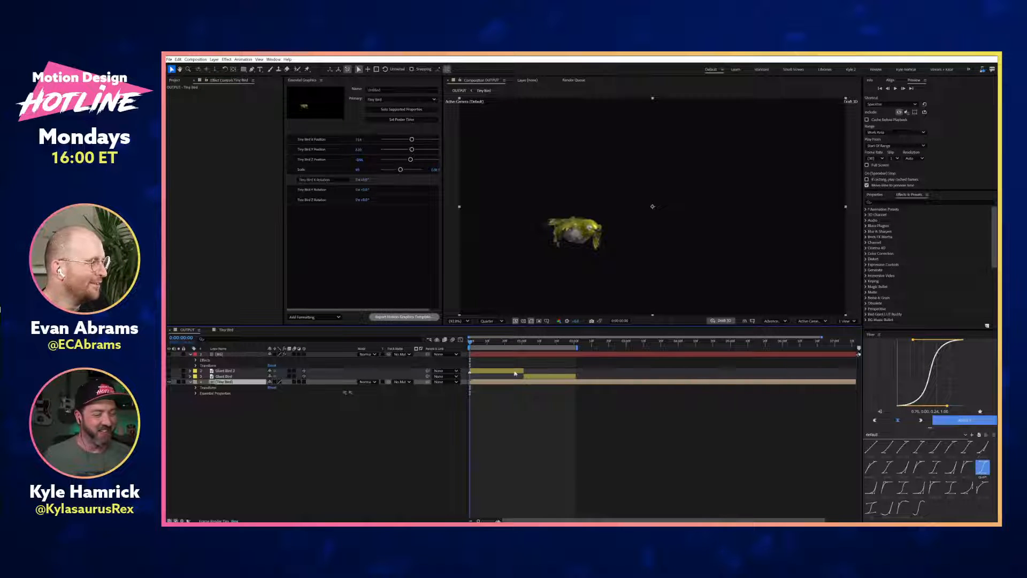
click(512, 343)
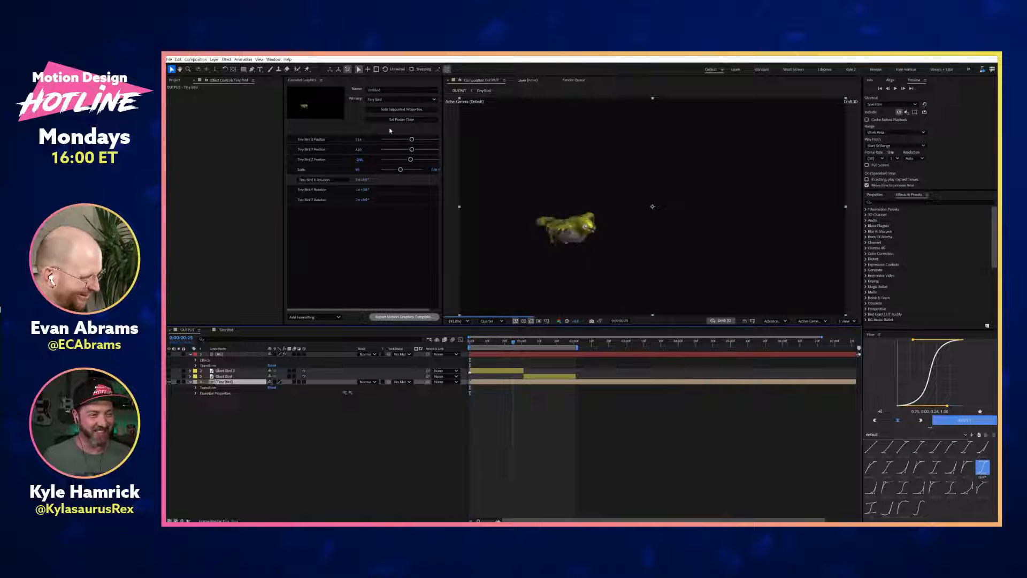
click(330, 424)
Step: Duplicate the Tiny Bird precomp layer and rename the copy Less Tiny Bird
click(233, 382)
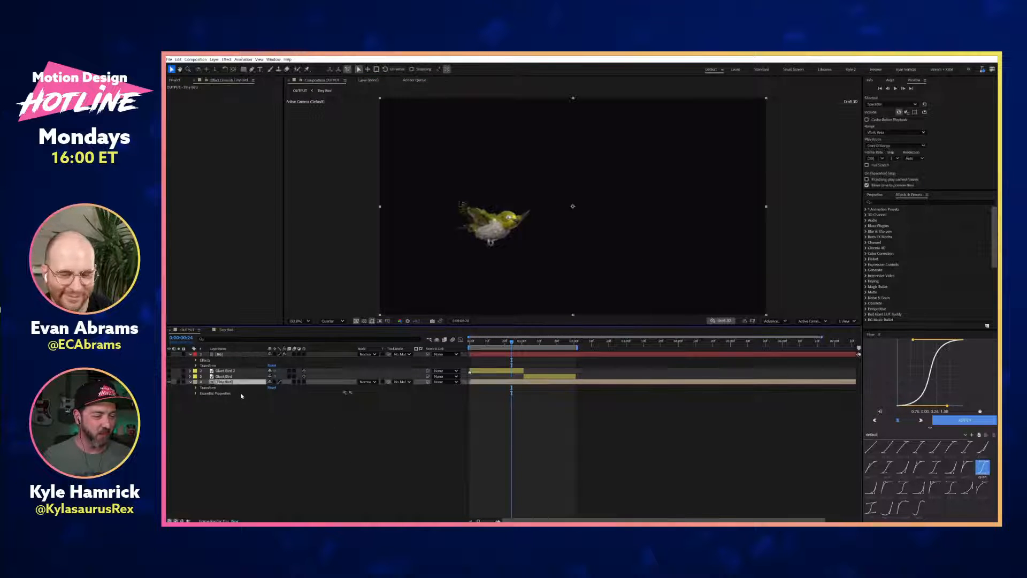
key(ctrl+d)
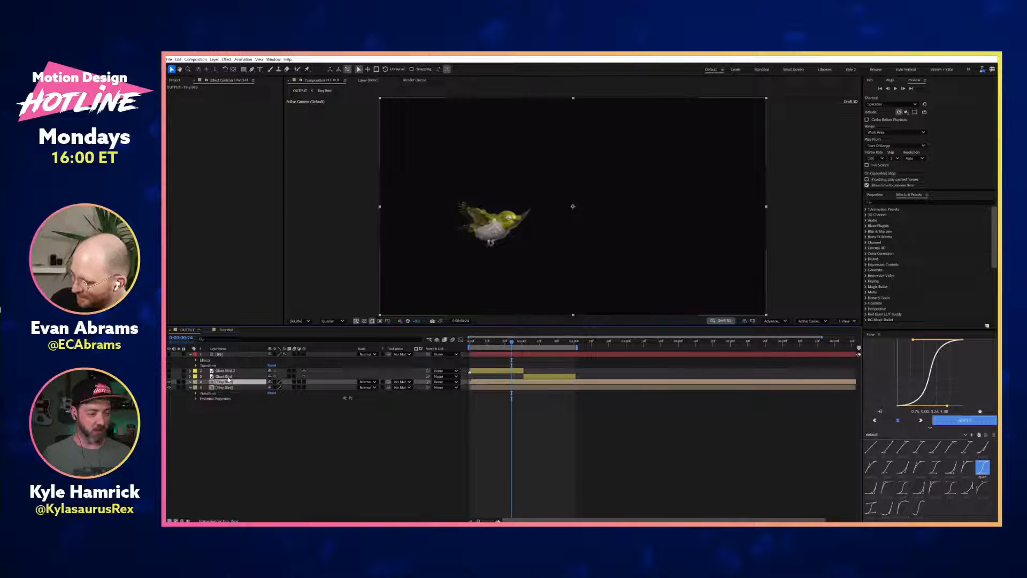
key(Return)
text(Less Tiny Bird)
key(Return)
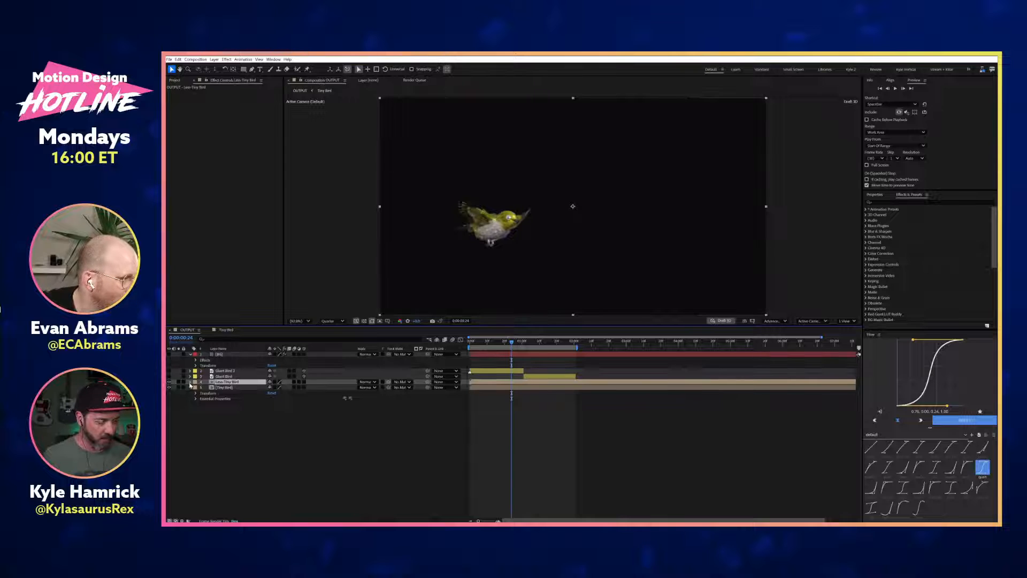
Step: Enlarge and reposition the Less Tiny Bird through its Essential Properties, and place its layer below Tiny Bird
click(190, 382)
click(196, 393)
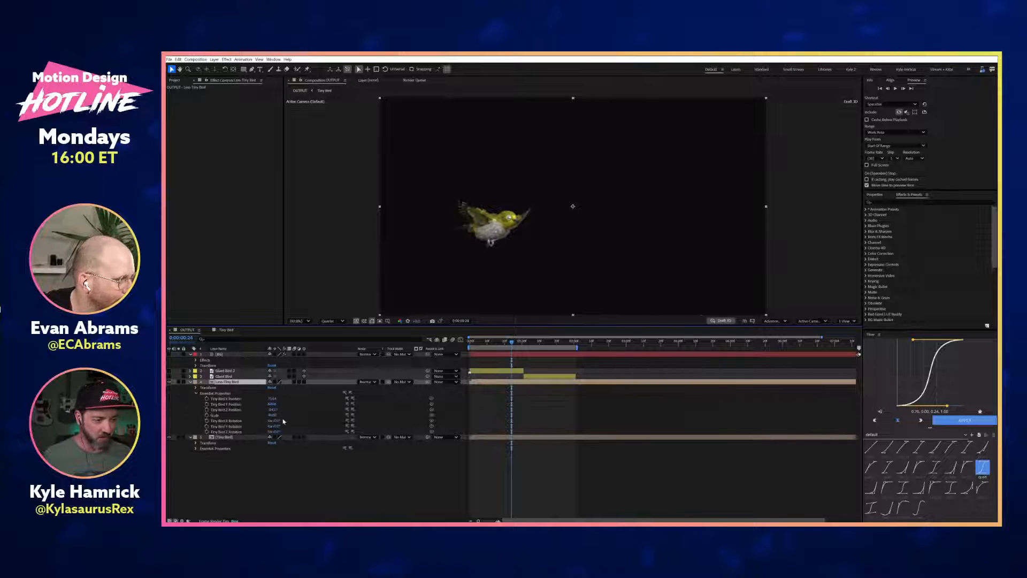
drag(284, 414, 415, 382)
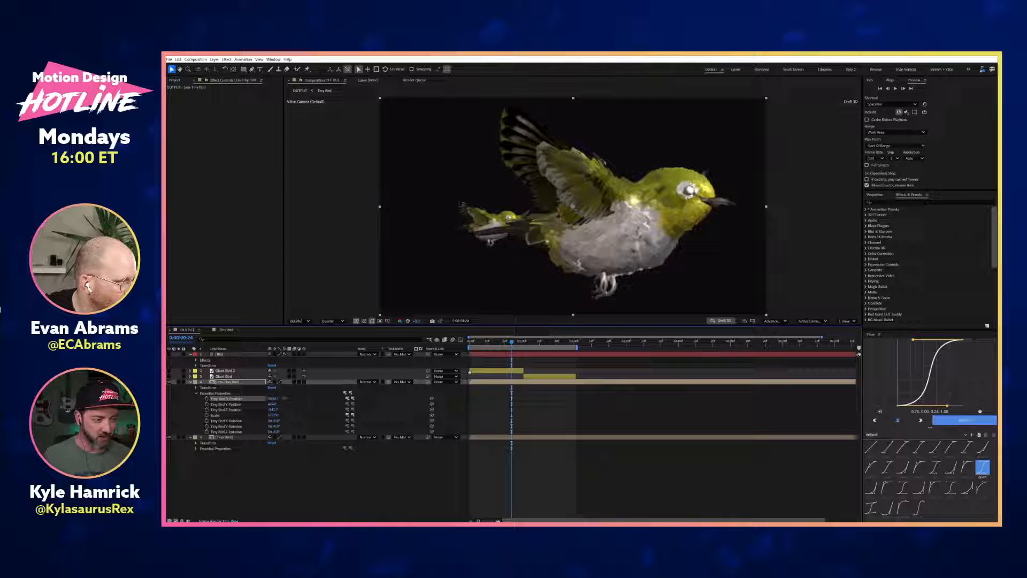
mouse_move(273, 411)
mouse_down()
mouse_move(313, 415)
mouse_move(282, 421)
mouse_up()
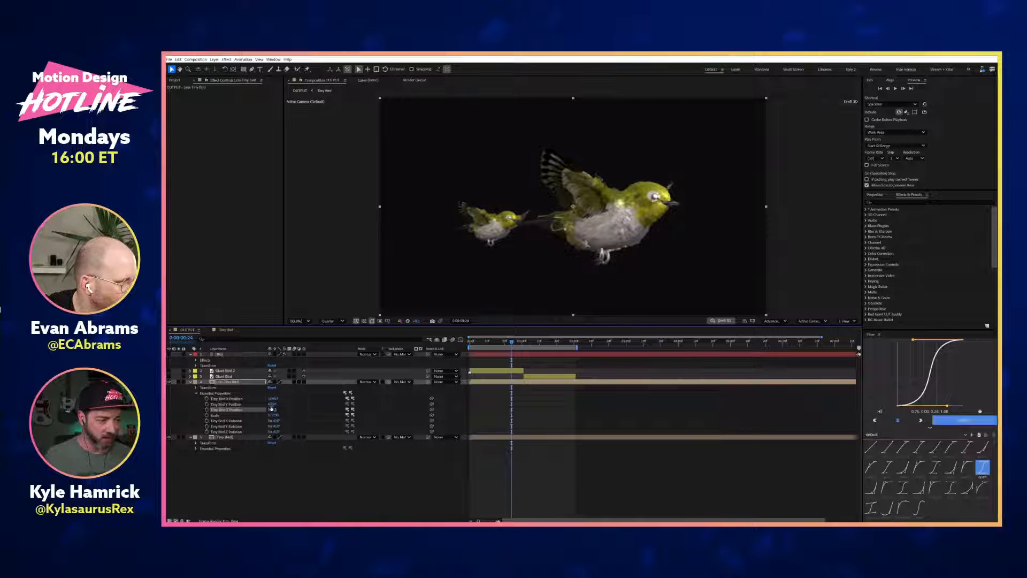
drag(273, 416, 323, 414)
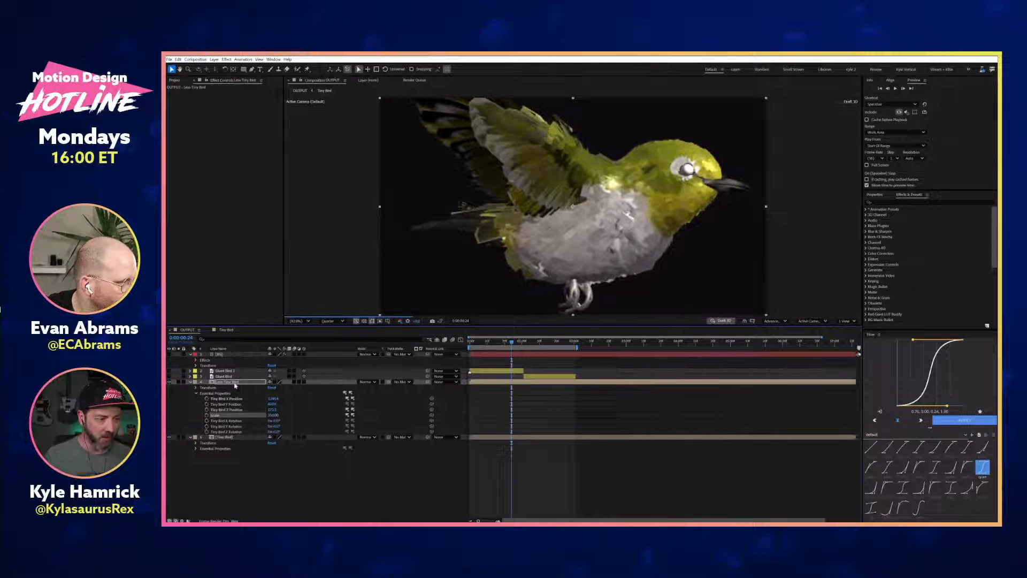
click(238, 453)
key(ctrl+[)
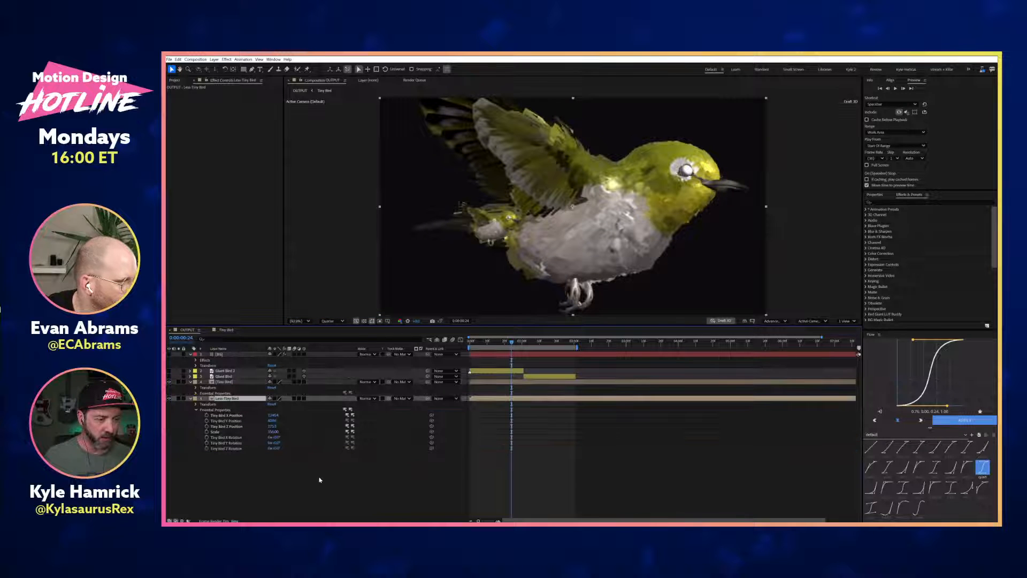
Step: Preview the animation with both birds and delete the two old Giant Bird layers
click(311, 471)
key(space)
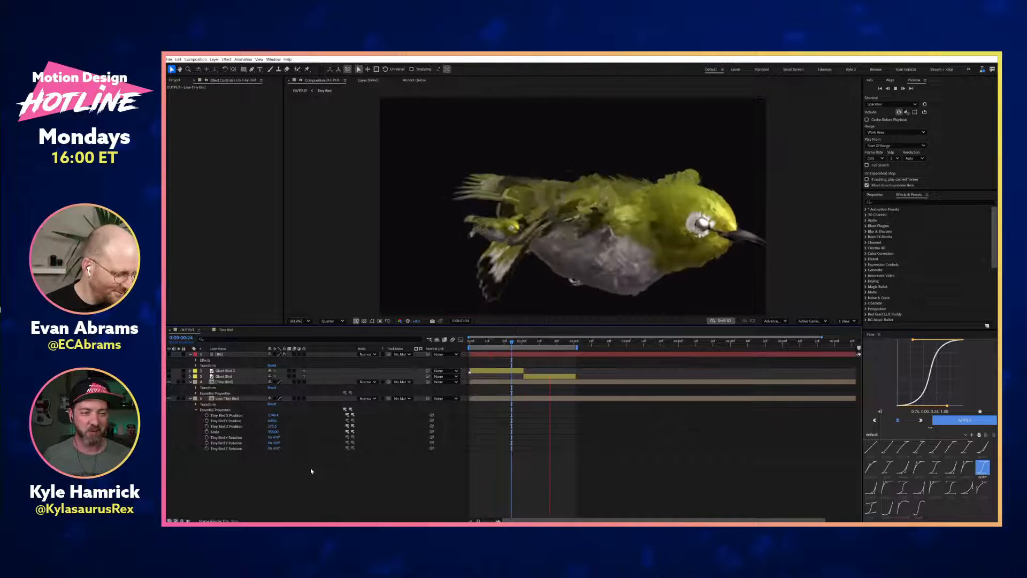
click(232, 371)
shift+click(231, 377)
key(Delete)
drag(240, 450, 241, 484)
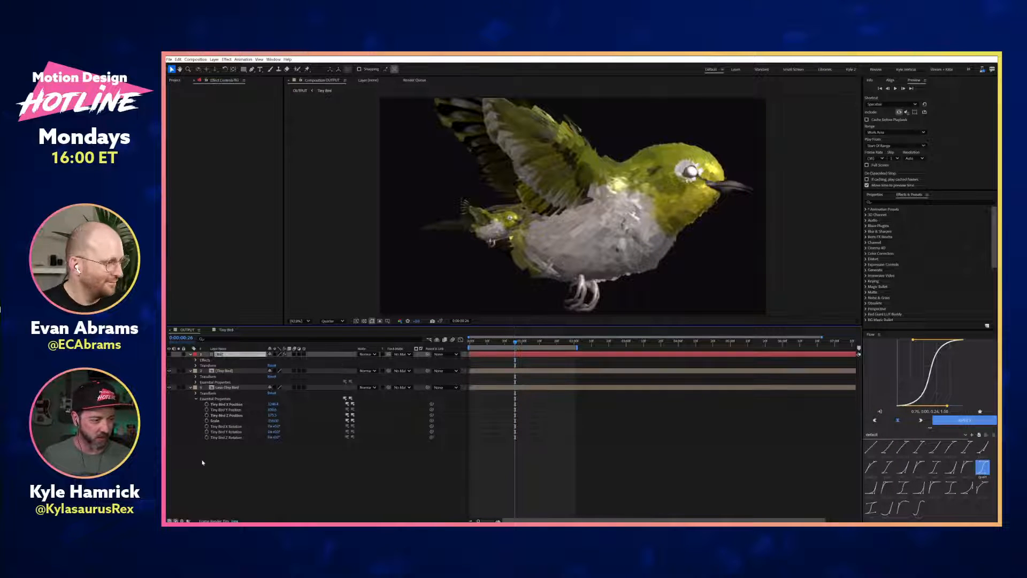
Step: Make the BG layer visible and place it below both bird layers, with the bird layers' properties collapsed
click(190, 371)
click(190, 355)
key(F2)
click(247, 366)
Step: Apply the Tritone effect to the BG layer
key(ctrl+space)
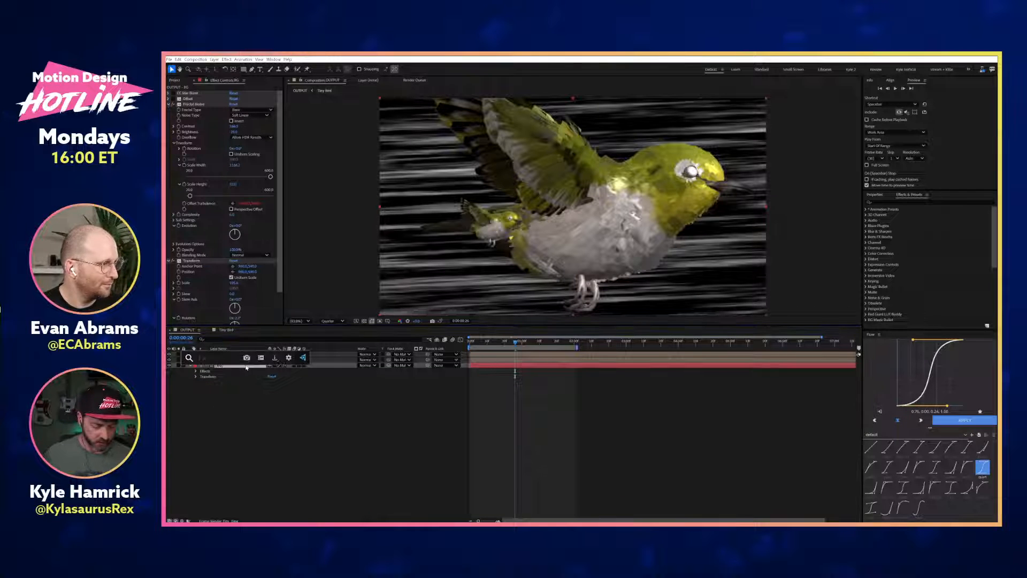
text(tri)
key(Return)
scroll(209, 173, down, 3)
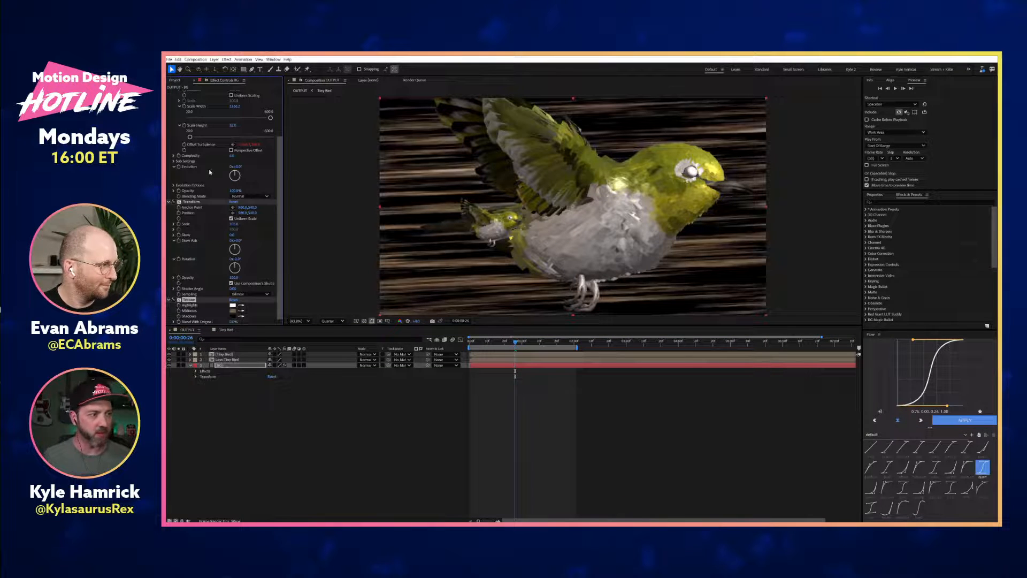
scroll(169, 131, up, 3)
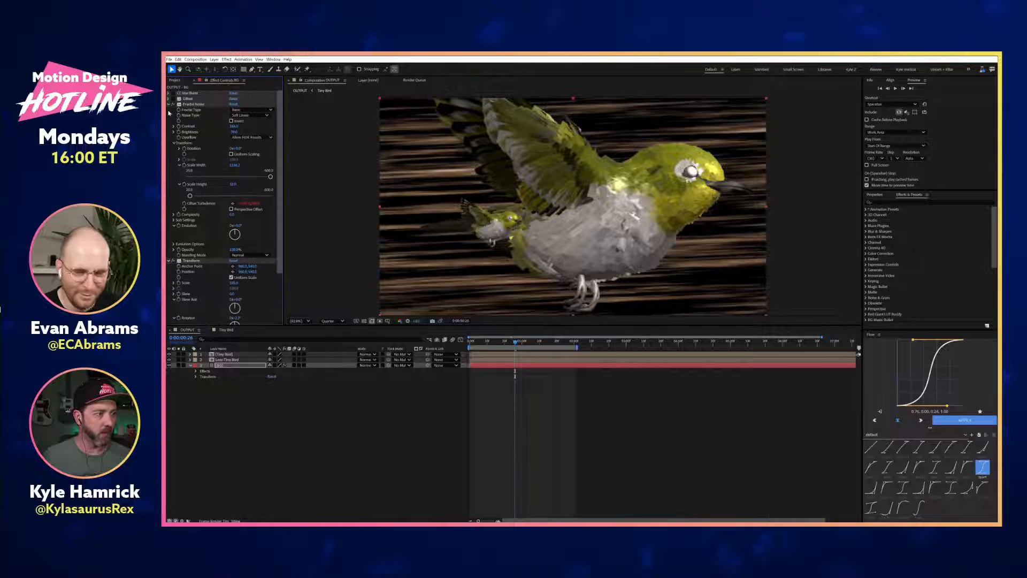
Step: Remove the two effects above Fractal Noise on BG and set Tritone to yellow highlights, magenta midtones and dark blue shadows
click(169, 104)
click(169, 109)
drag(204, 103, 204, 105)
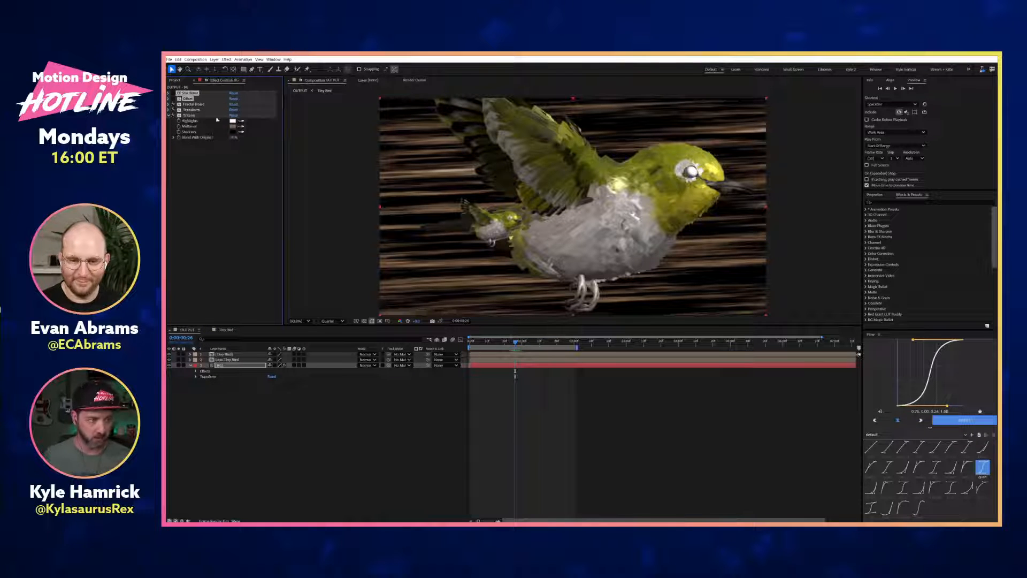
key(Delete)
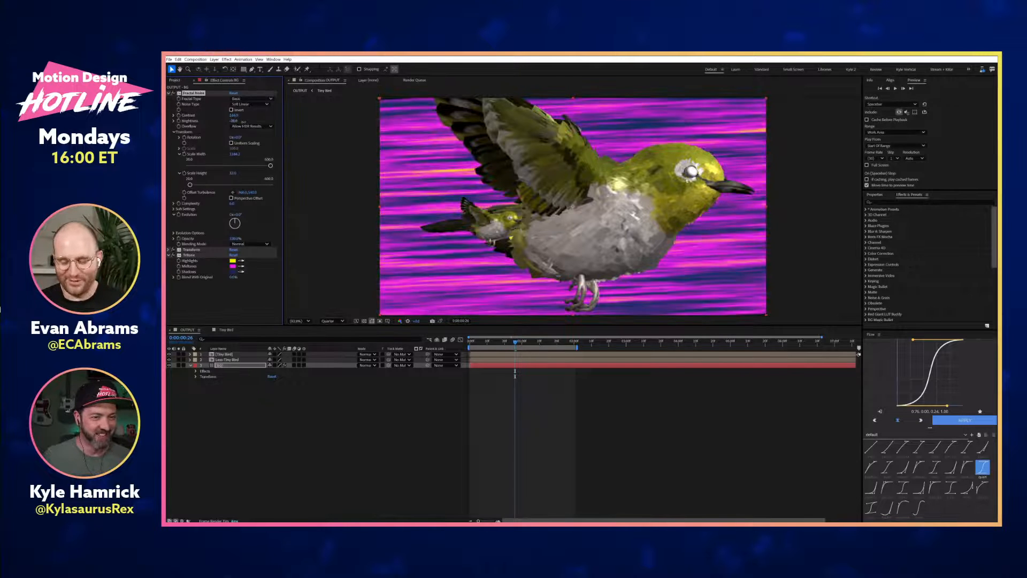
Step: Adjust BG's Fractal Noise contrast and brightness so more dark blue shows between the streaks, and preview the animation
drag(243, 122, 246, 122)
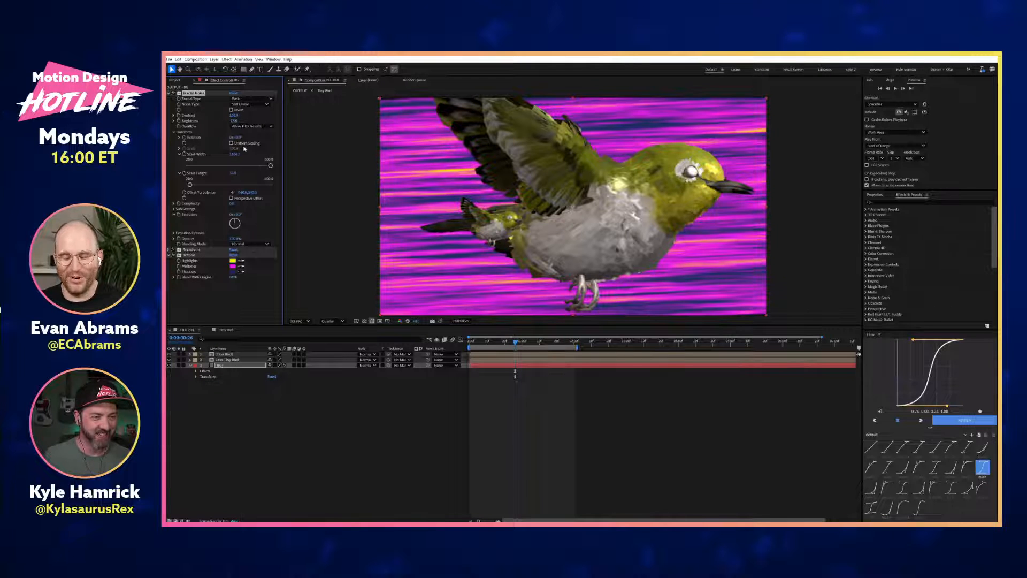
click(321, 434)
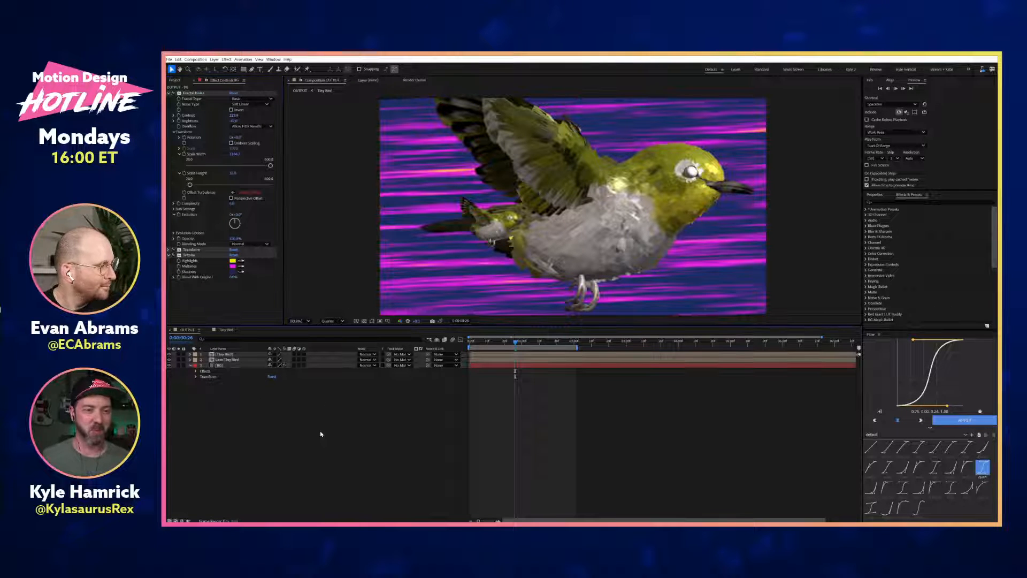
key(space)
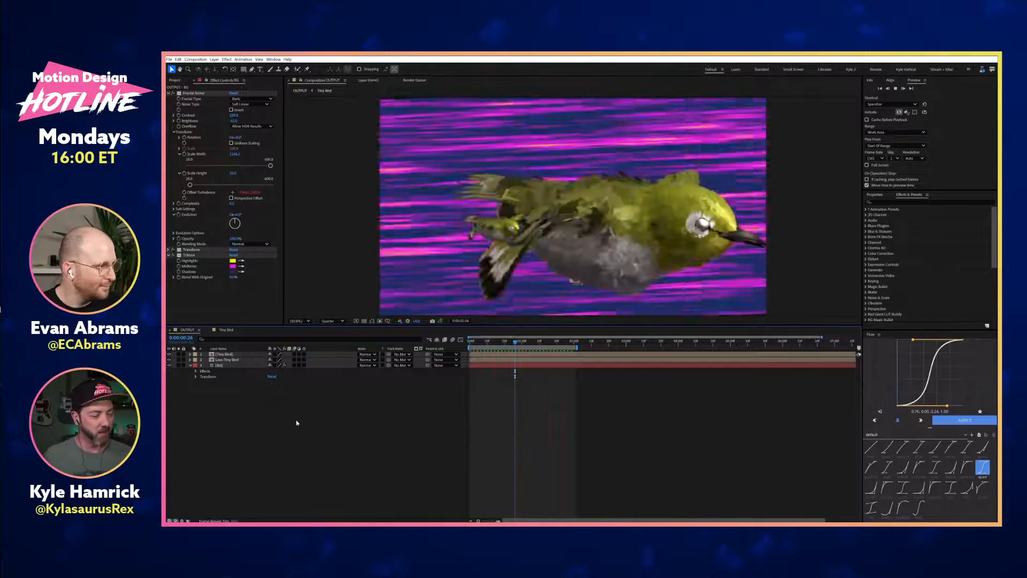
Step: Close the Tiny Bird composition and copy the BG layer's Tritone effect onto Less Tiny Bird
click(208, 330)
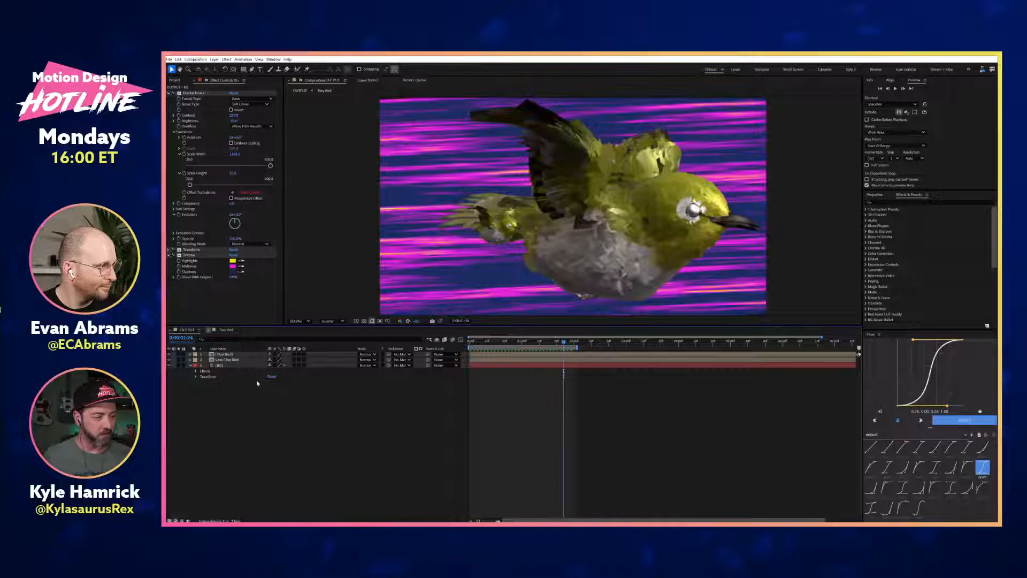
click(236, 356)
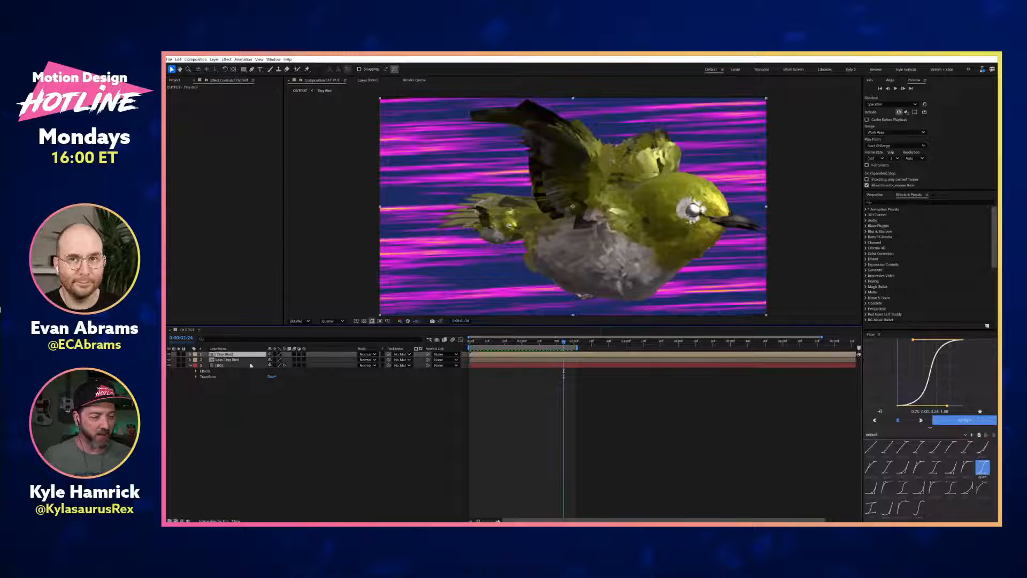
click(196, 371)
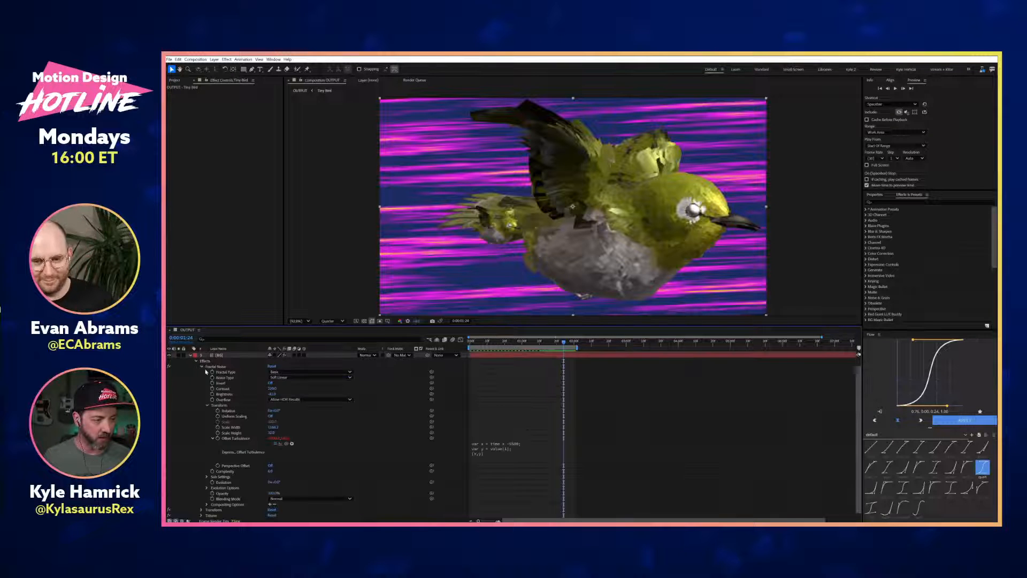
click(202, 367)
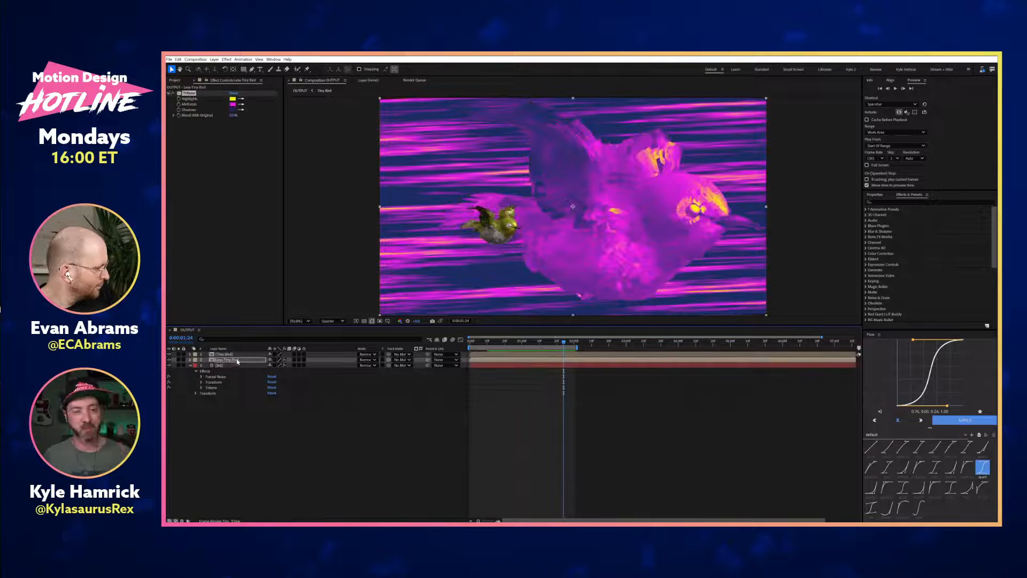
key(Return)
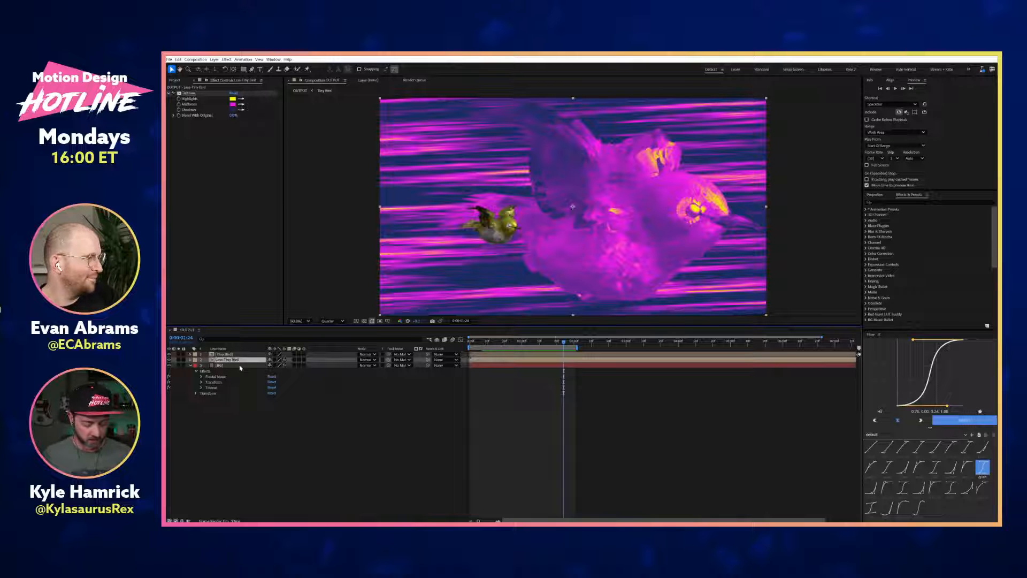
Step: Lower the Less Tiny Bird layer's opacity so the streaks show through, and preview the animation
key(t)
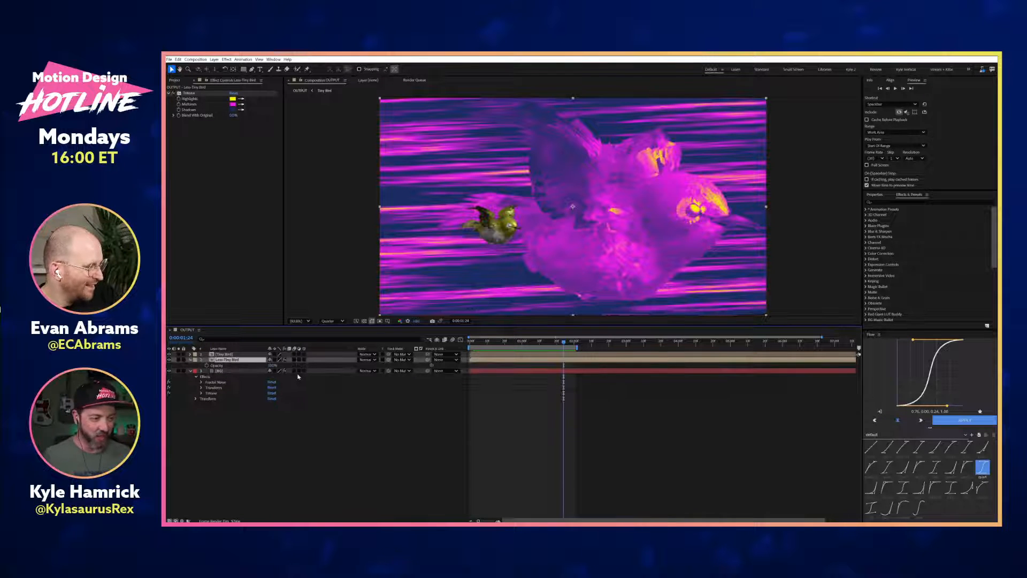
drag(273, 366, 269, 365)
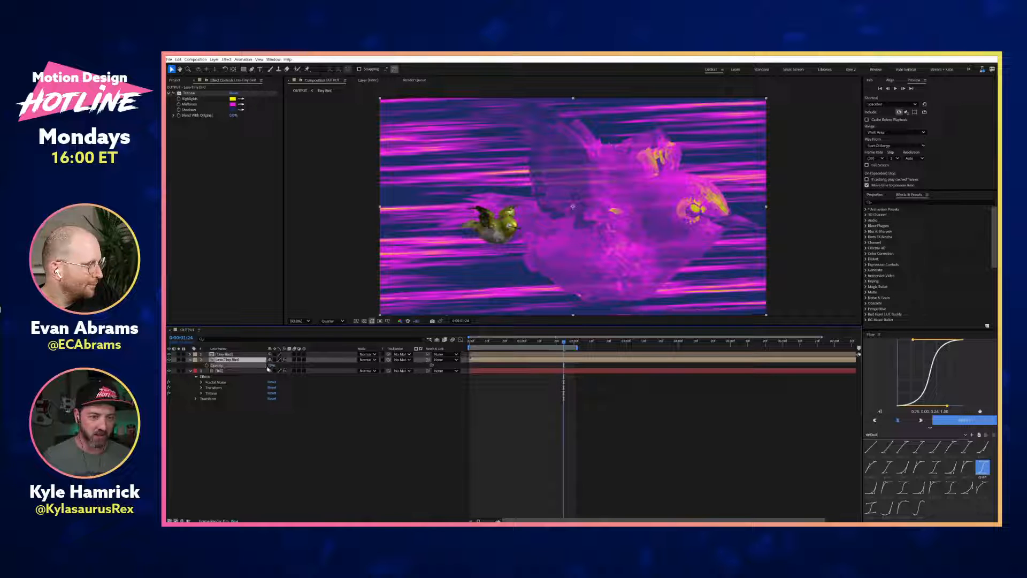
click(278, 433)
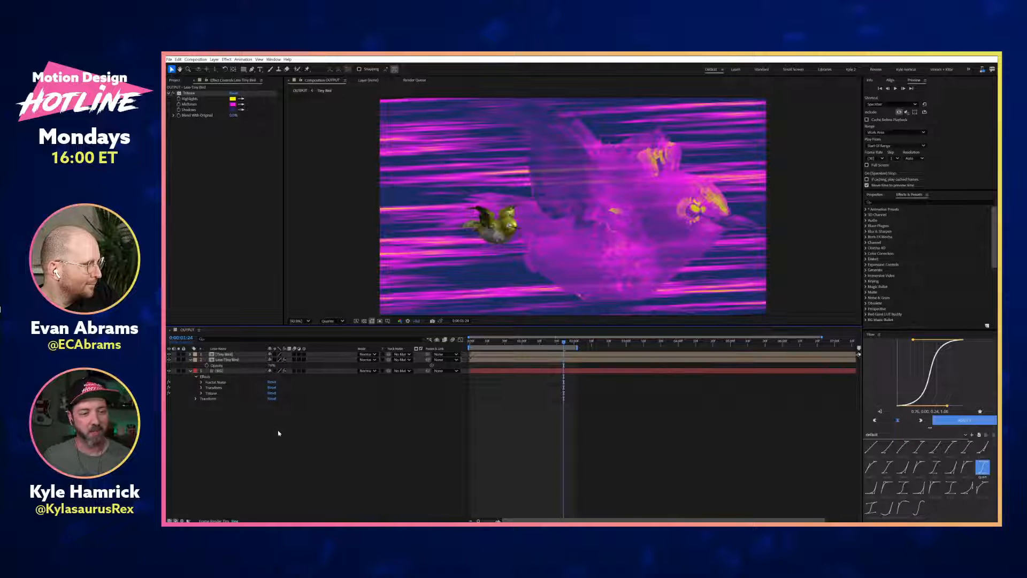
key(space)
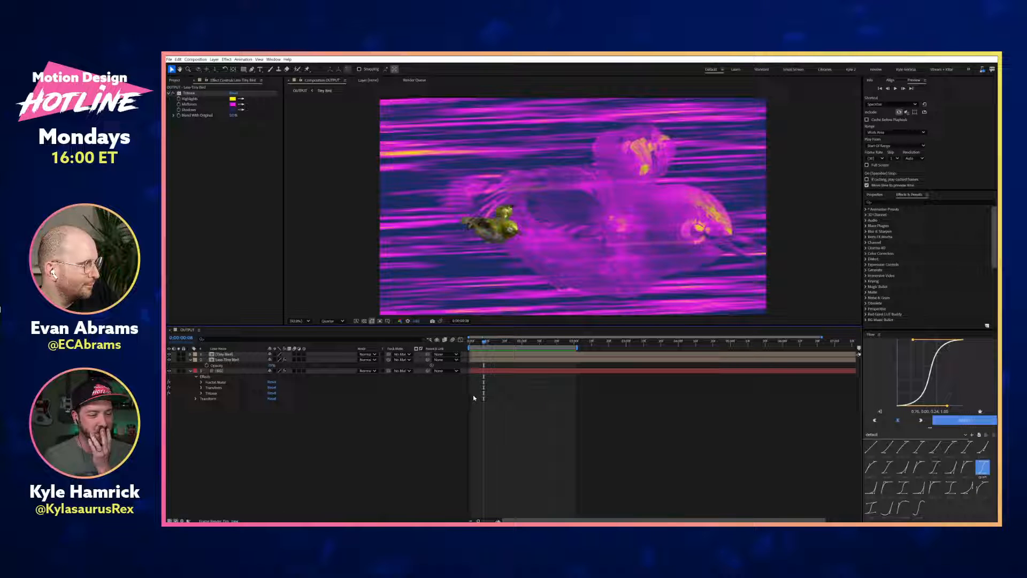
Step: Collapse the BG layer's properties and add a new adjustment layer above all layers in OUTPUT
click(191, 370)
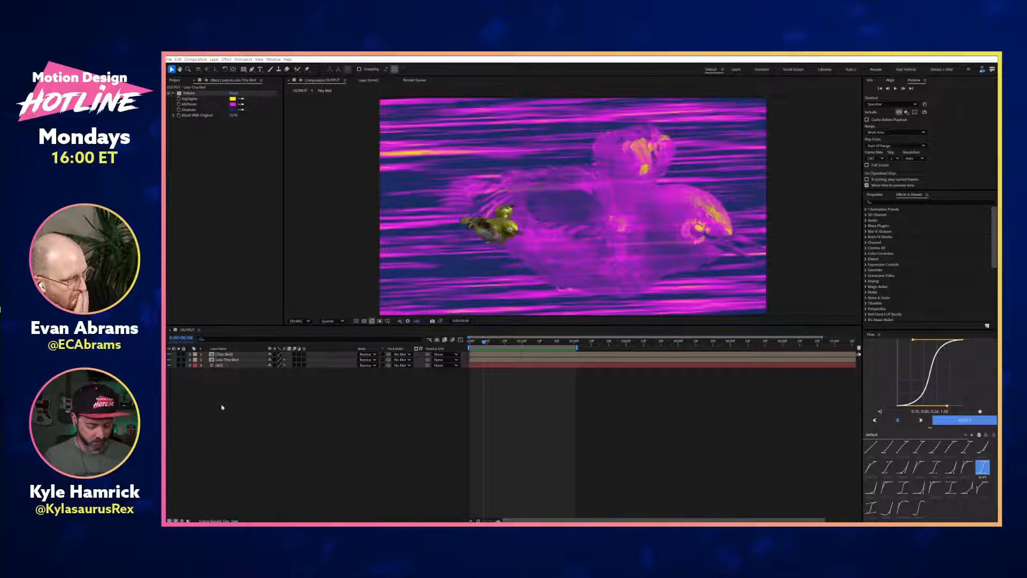
right_click(259, 410)
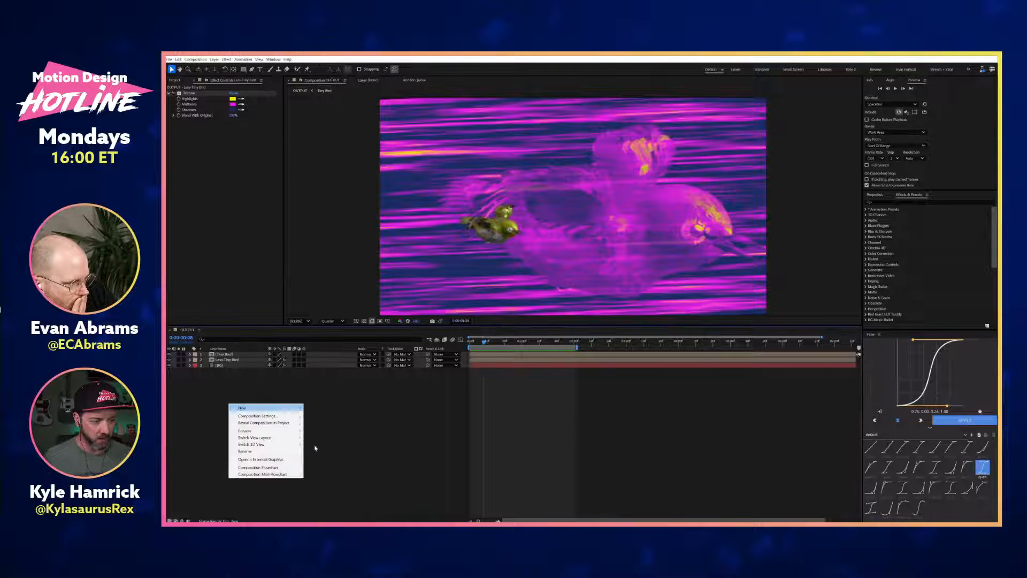
mouse_move(300, 407)
click(313, 454)
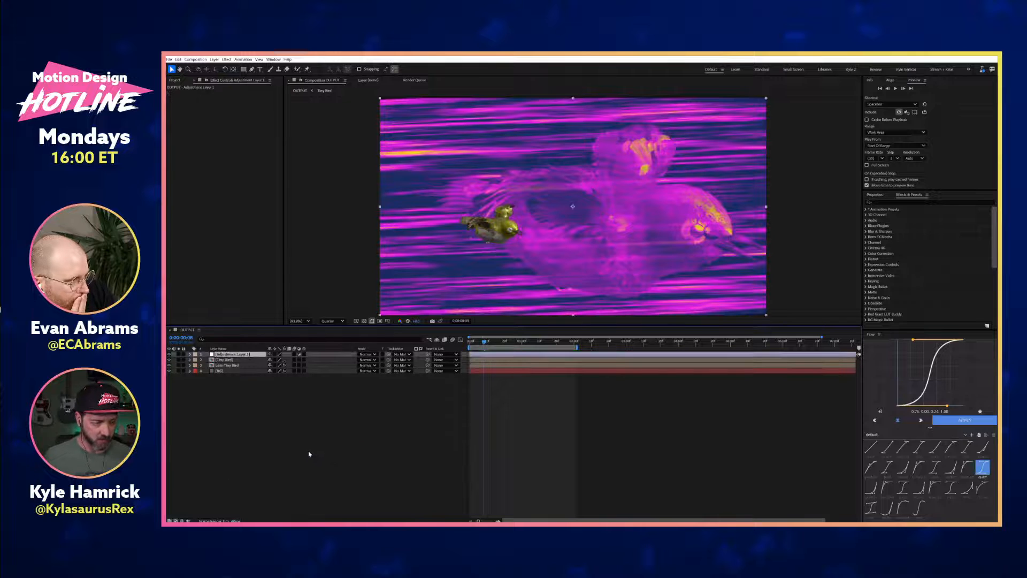
click(252, 386)
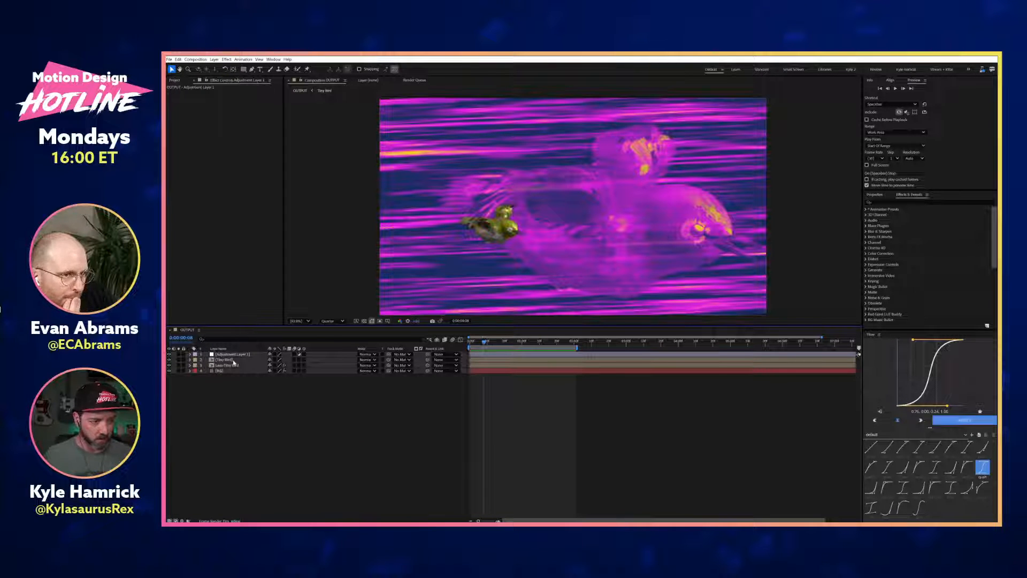
click(241, 360)
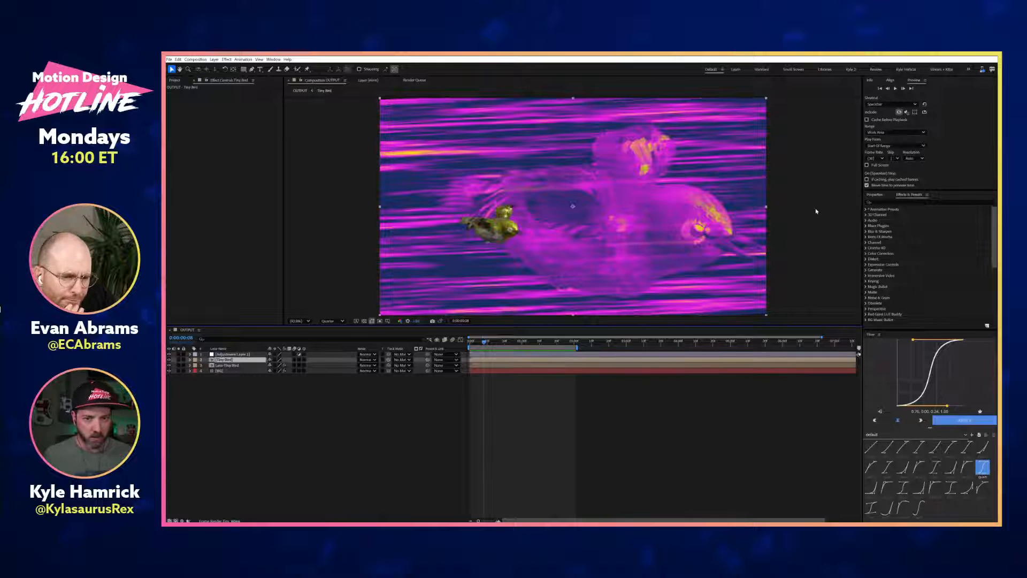
click(867, 215)
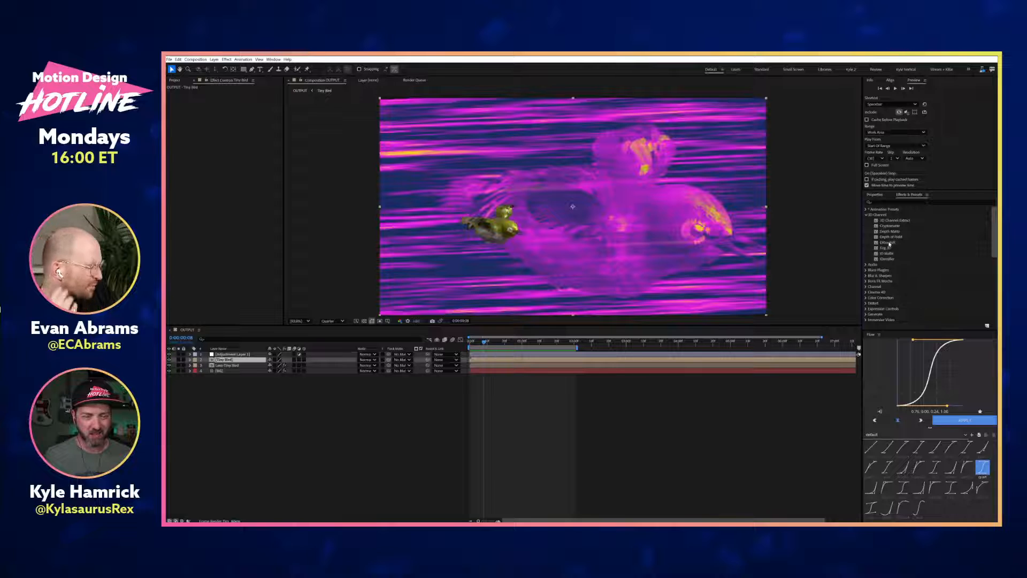
click(237, 361)
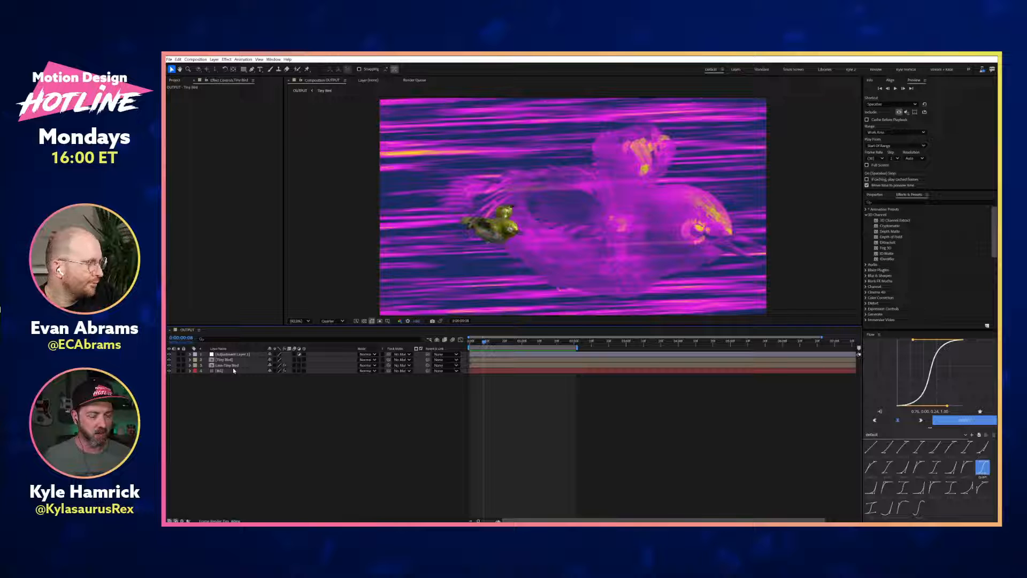
Step: Duplicate the OUTPUT composition in the project and rename the copy Depth Map
click(173, 80)
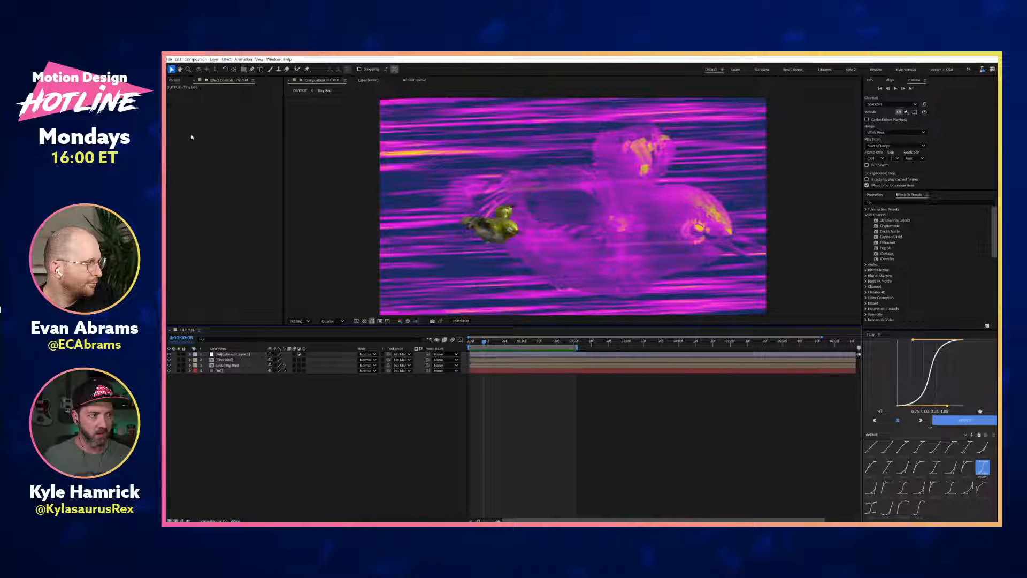
click(195, 170)
click(191, 163)
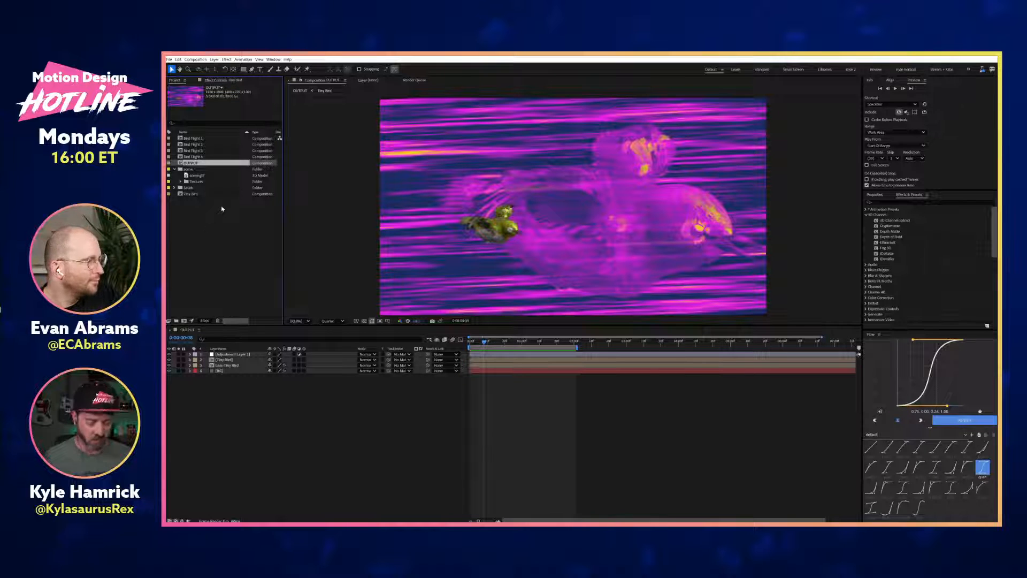
key(ctrl+d)
key(Return)
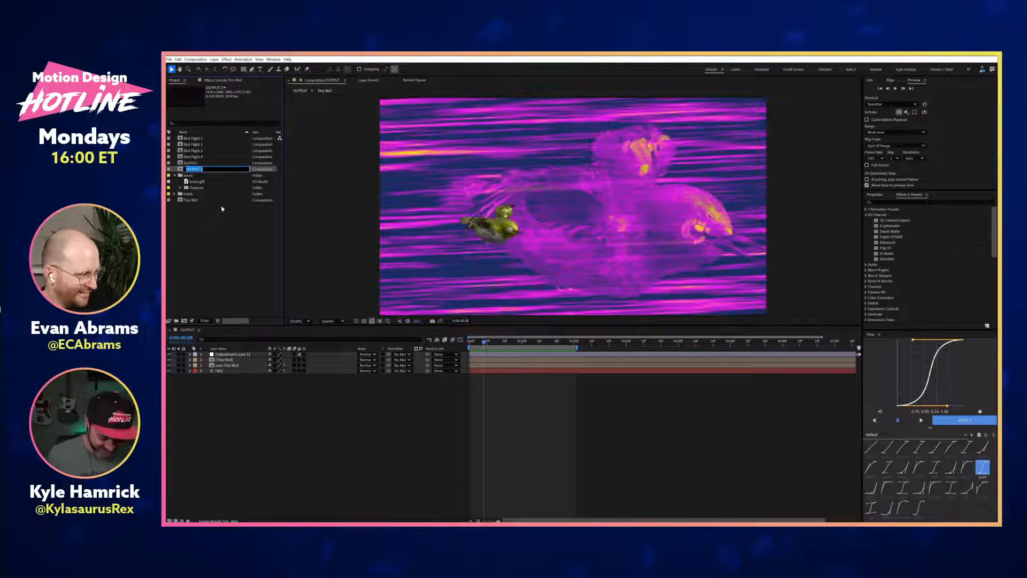
text(O)
text(epth Map)
key(Return)
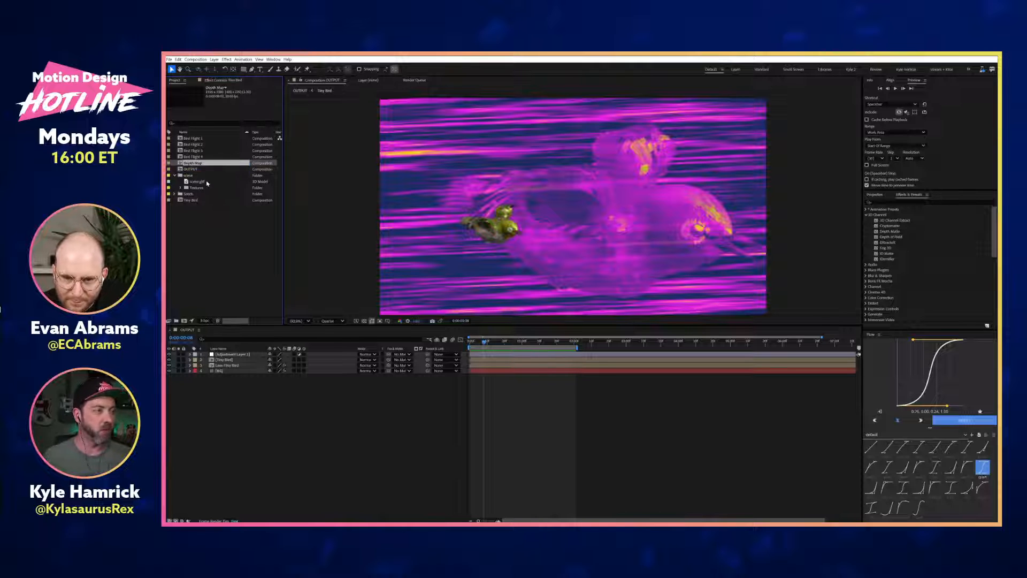
Step: Open the Depth Map composition and delete all effects from its BG layer
click(222, 372)
key(e)
drag(227, 399, 217, 378)
key(Delete)
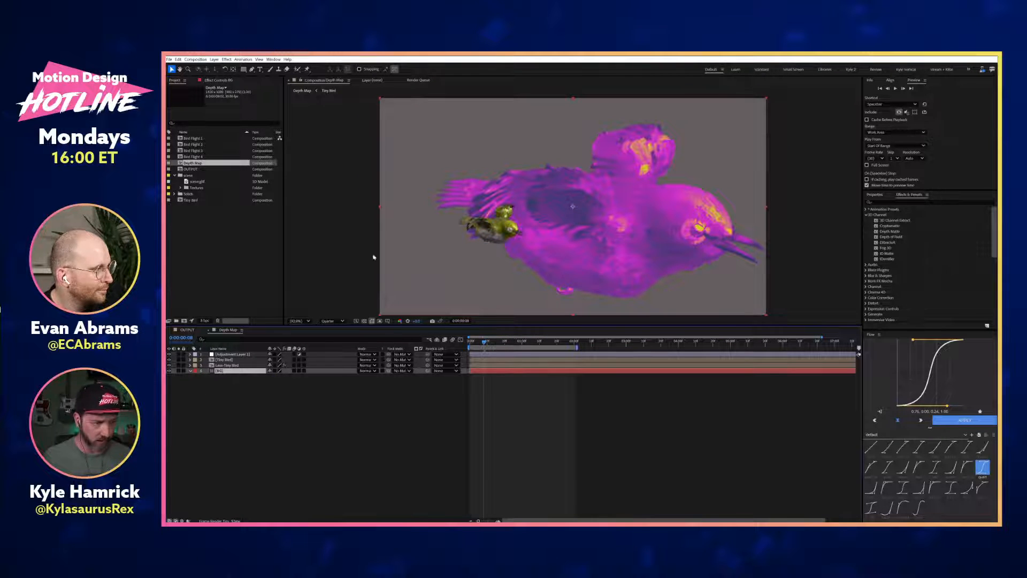
Step: Recolor Depth Map's BG as a new solid with 0 saturation and 50 brightness, and delete the adjustment layer there
key(ctrl+shift+y)
click(398, 248)
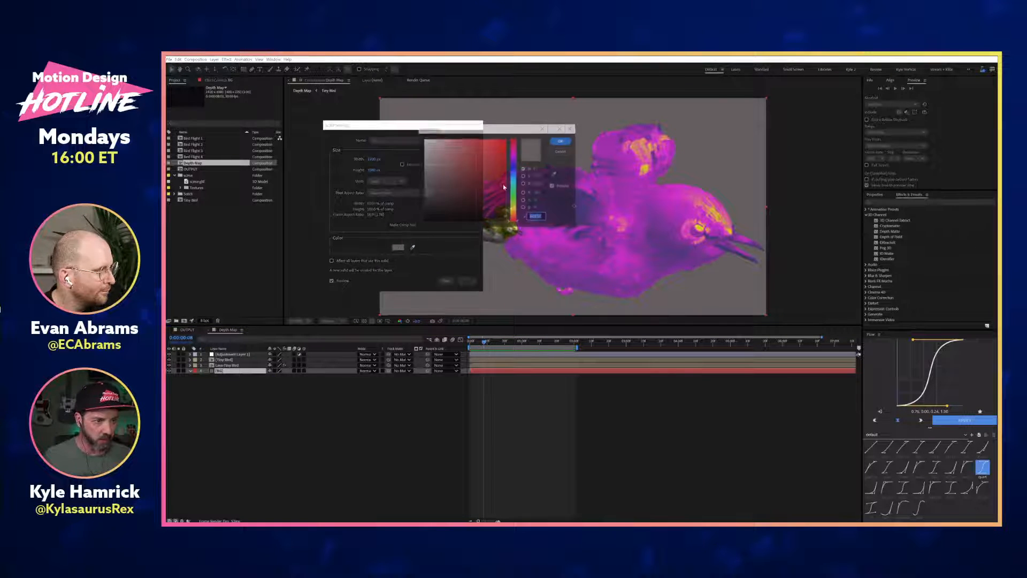
click(537, 184)
text(50)
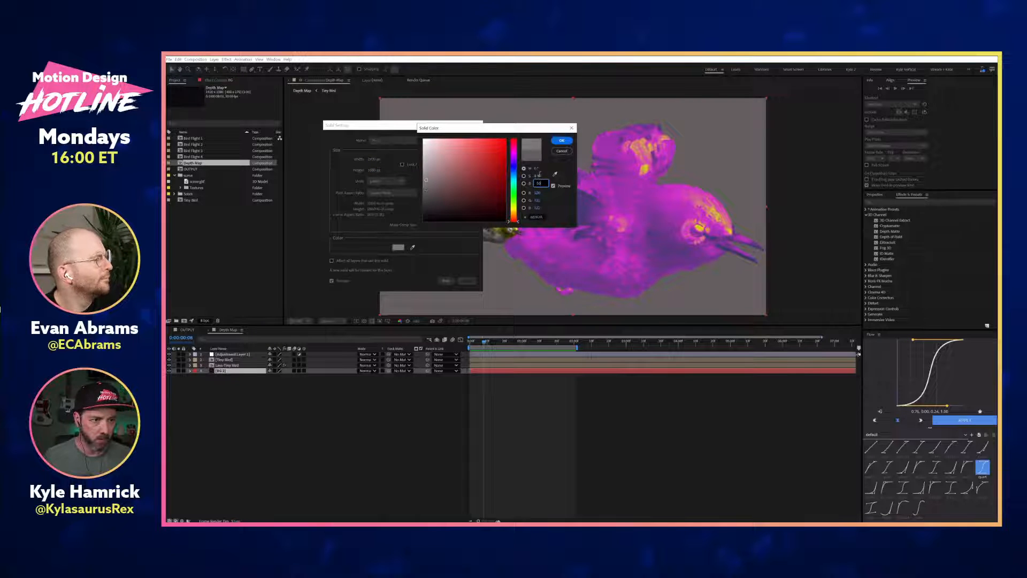
click(537, 176)
text(0)
click(562, 140)
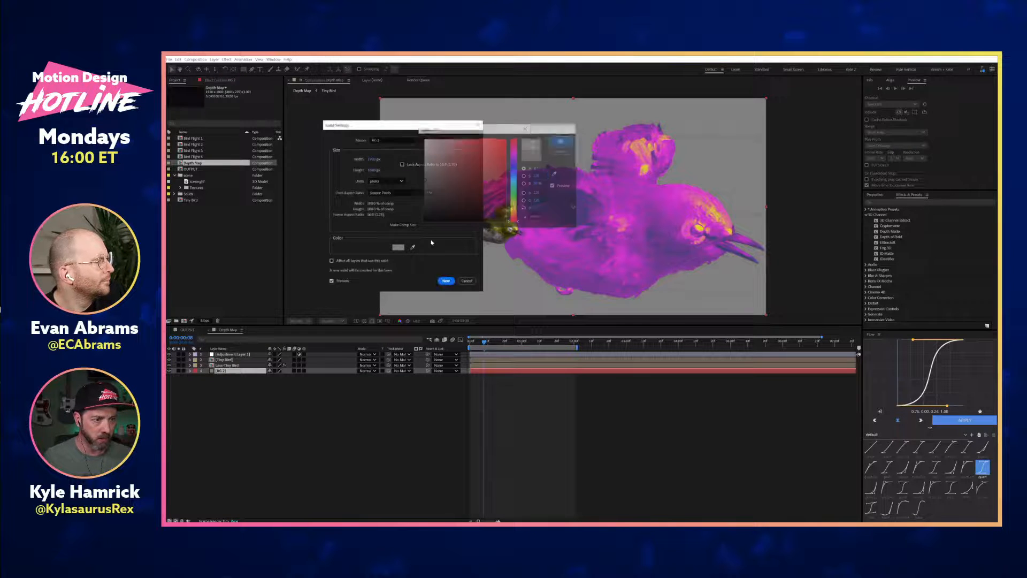
click(446, 281)
click(238, 354)
key(Delete)
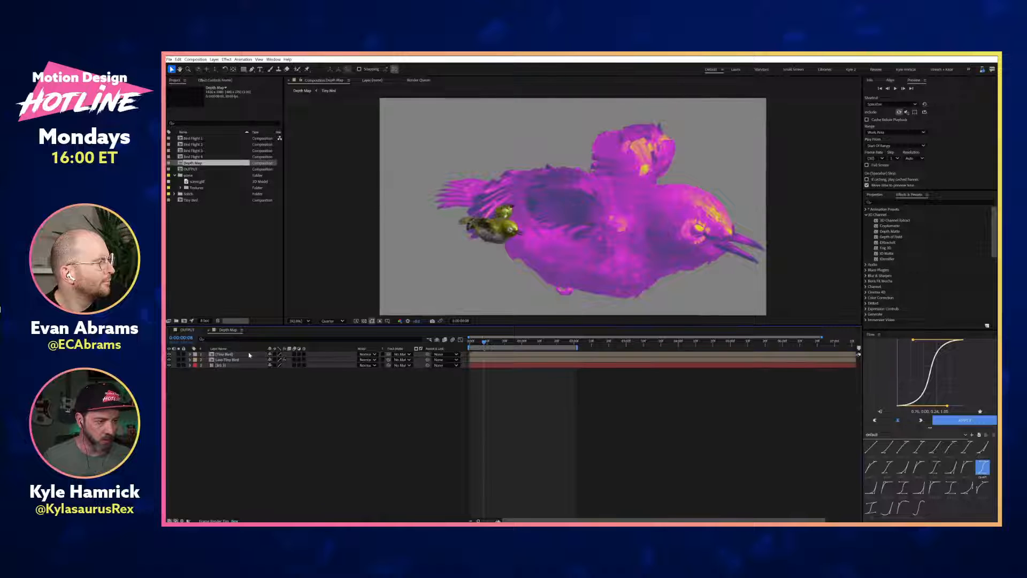
Step: Apply a Fill effect to the Tiny Bird layer in Depth Map and set its color to white
key(ctrl+space)
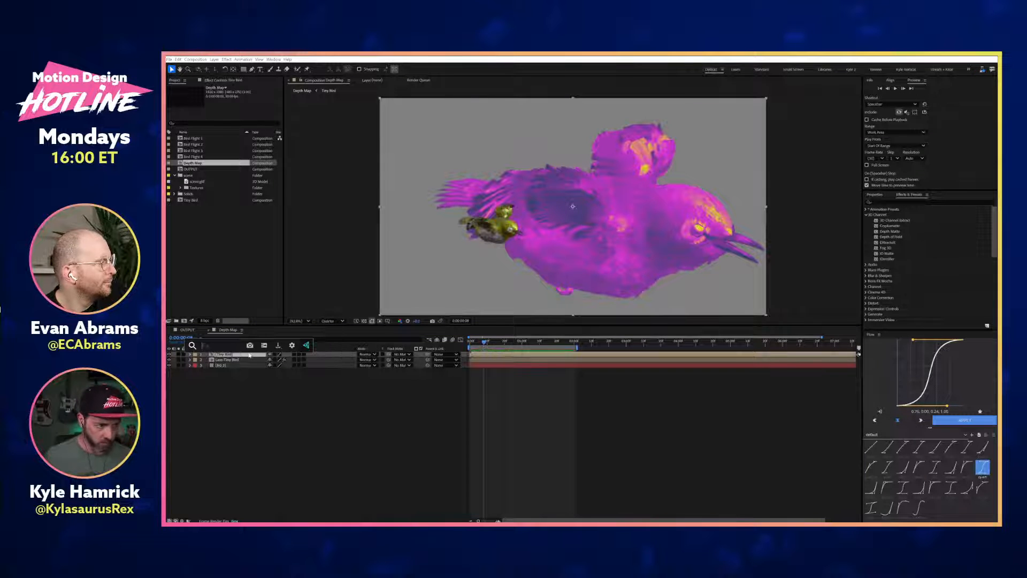
text(fil)
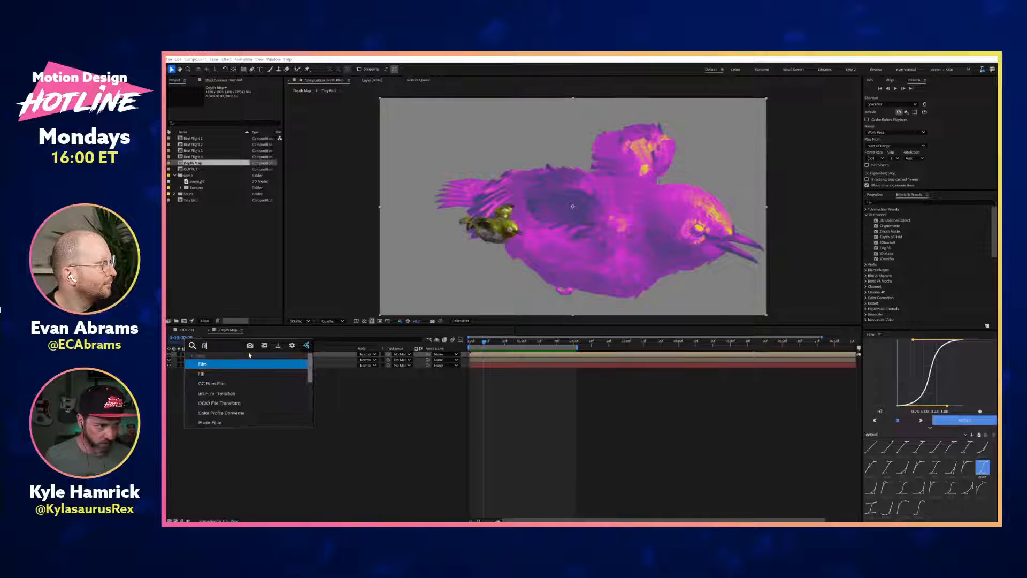
key(Down)
key(Return)
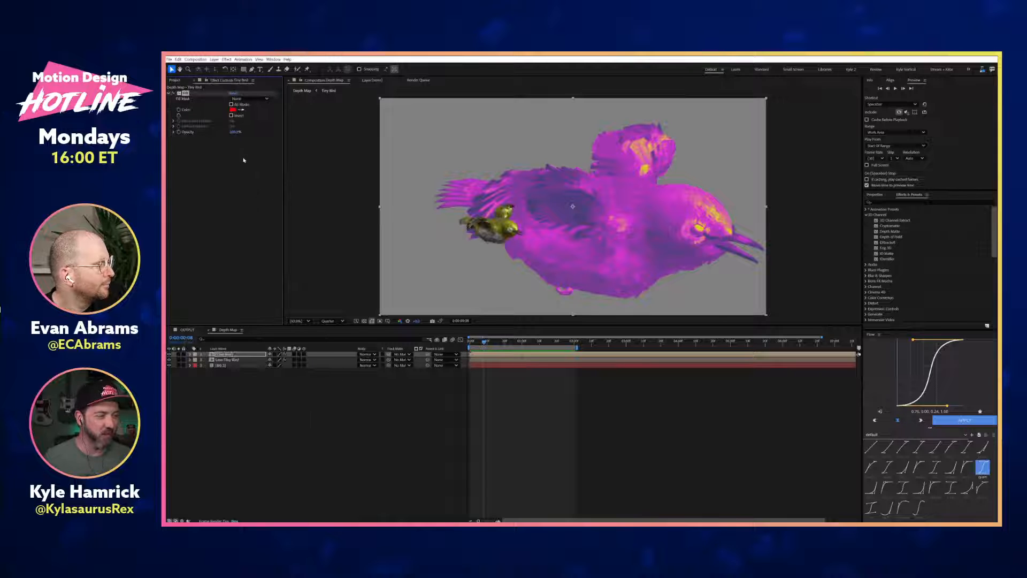
click(233, 110)
drag(432, 150, 422, 137)
key(Return)
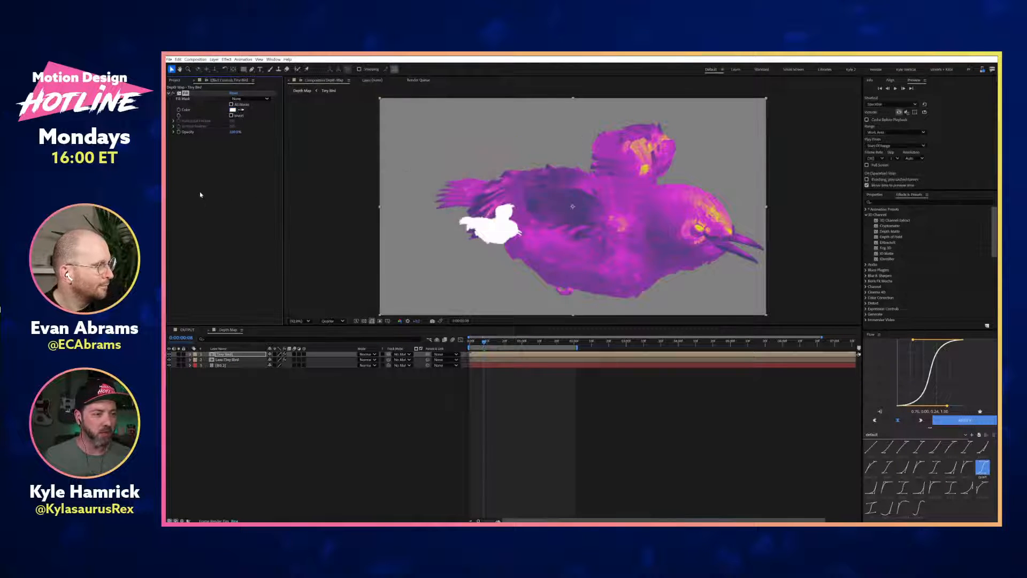
Step: Copy the Fill effect to the Less Tiny Bird layer, replacing its Tritone effect, and set the fill color to black (000000)
click(226, 249)
click(230, 360)
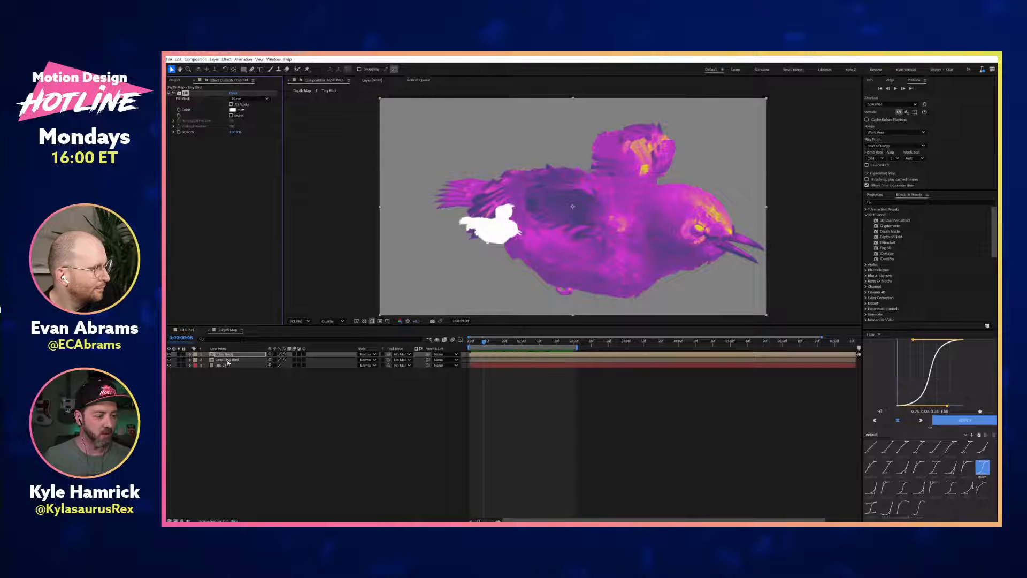
key(ctrl+v)
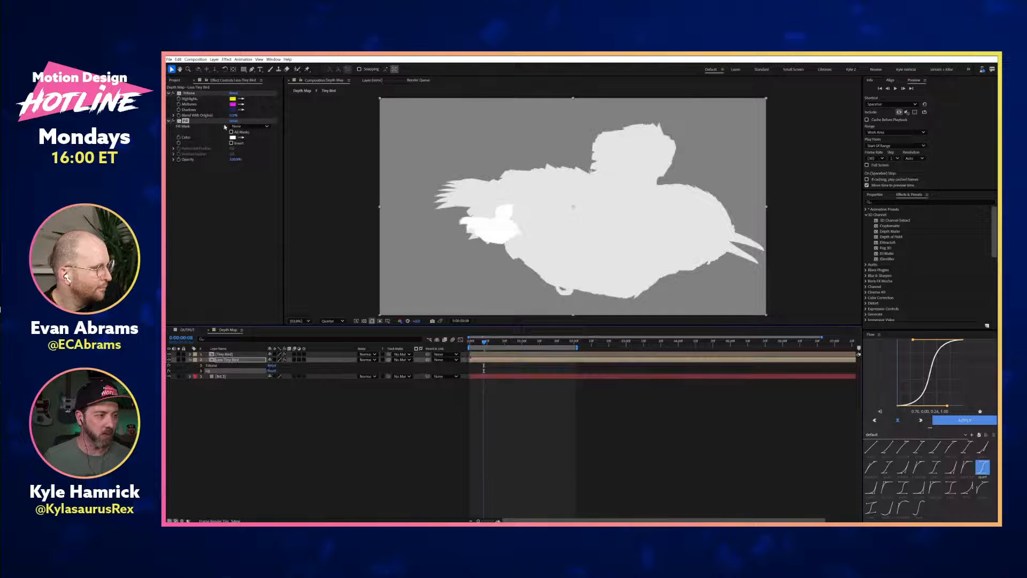
click(189, 93)
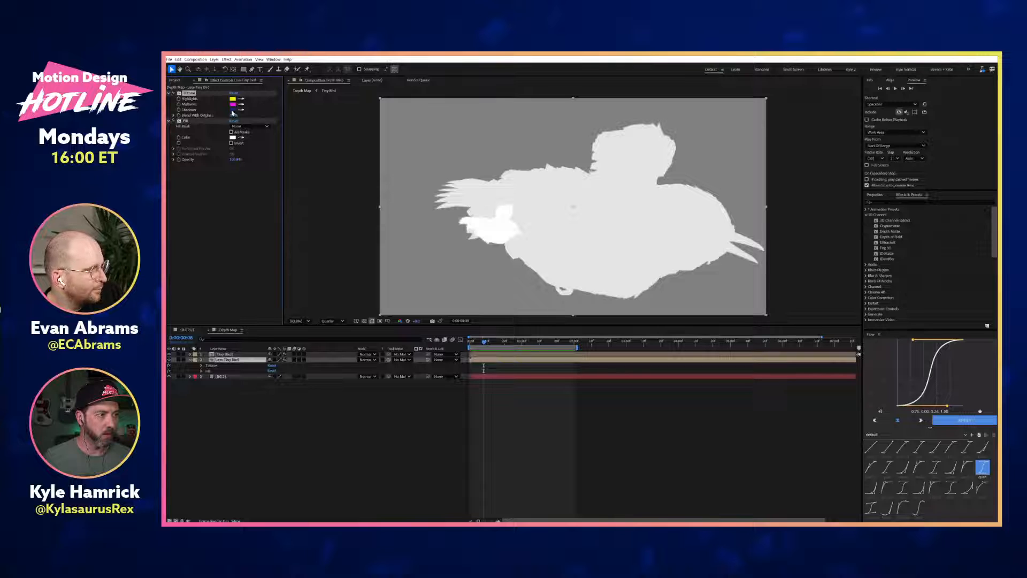
key(Delete)
click(233, 110)
text(000000)
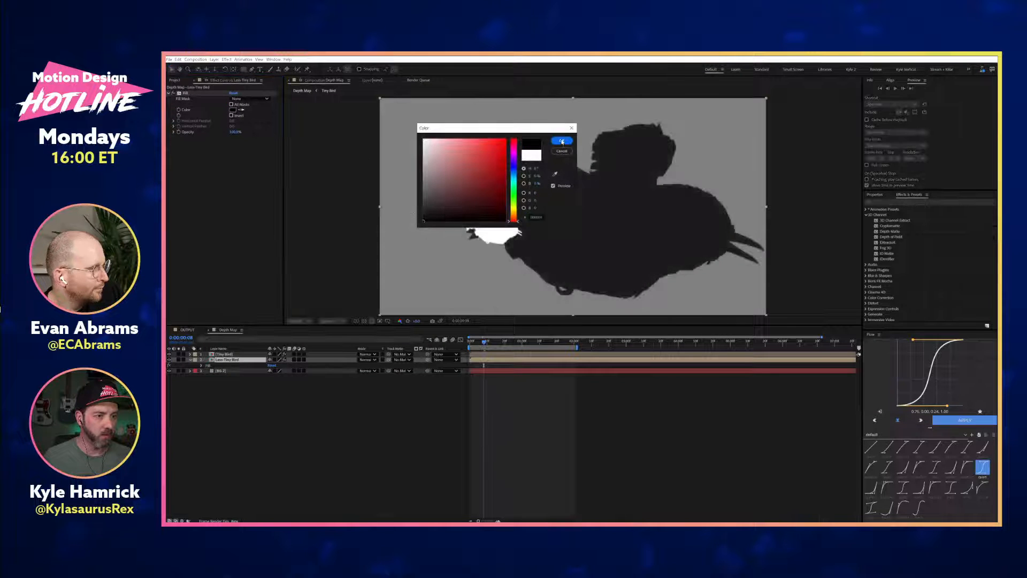
click(561, 140)
click(364, 434)
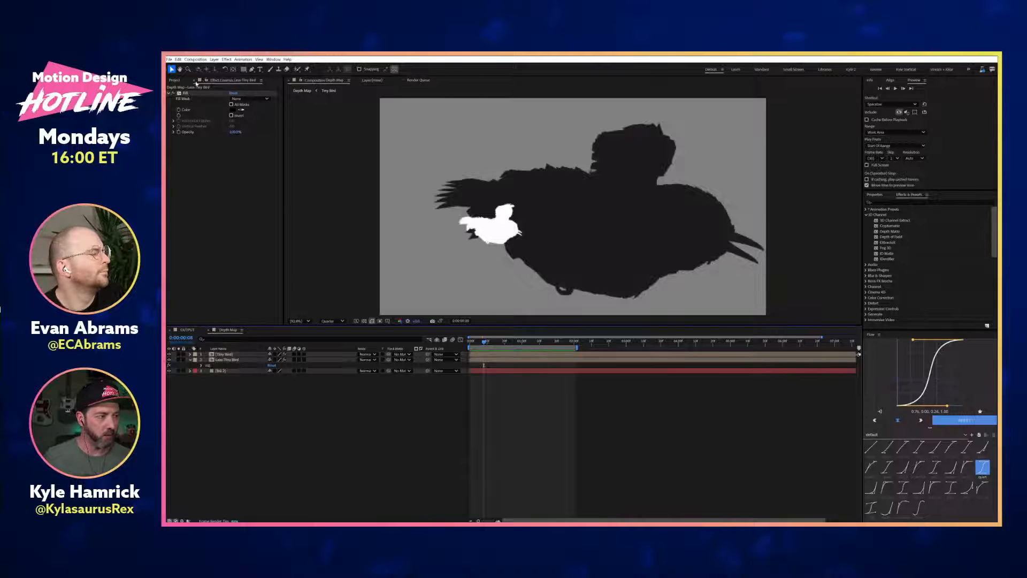
Step: Add the Depth Map composition to OUTPUT beneath all its other layers
click(187, 330)
click(179, 81)
drag(198, 164, 239, 378)
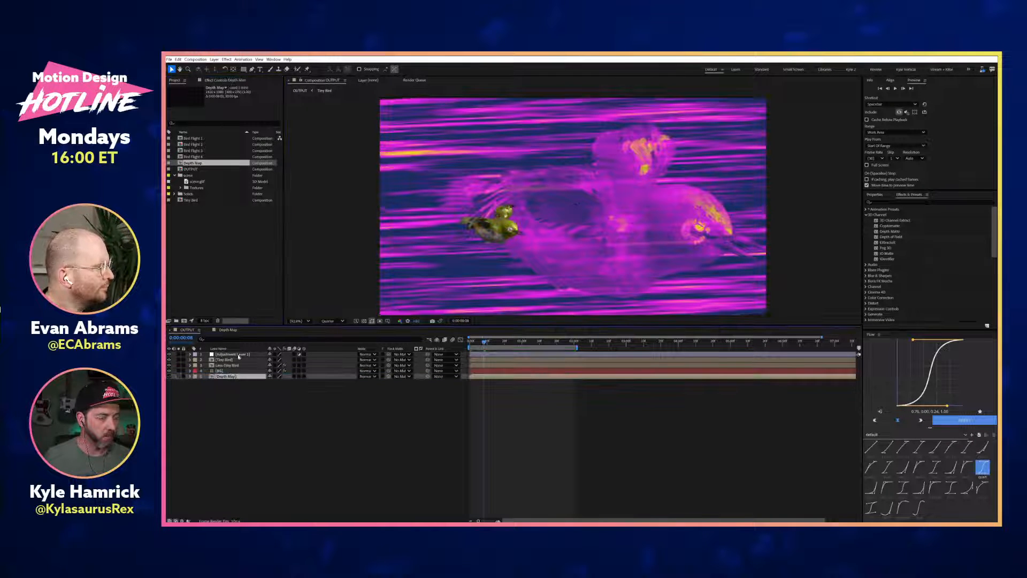
Step: In Depth Map, hide the BG layer against the transparency grid and raise the Less Tiny Bird layer's opacity to 100%
click(228, 330)
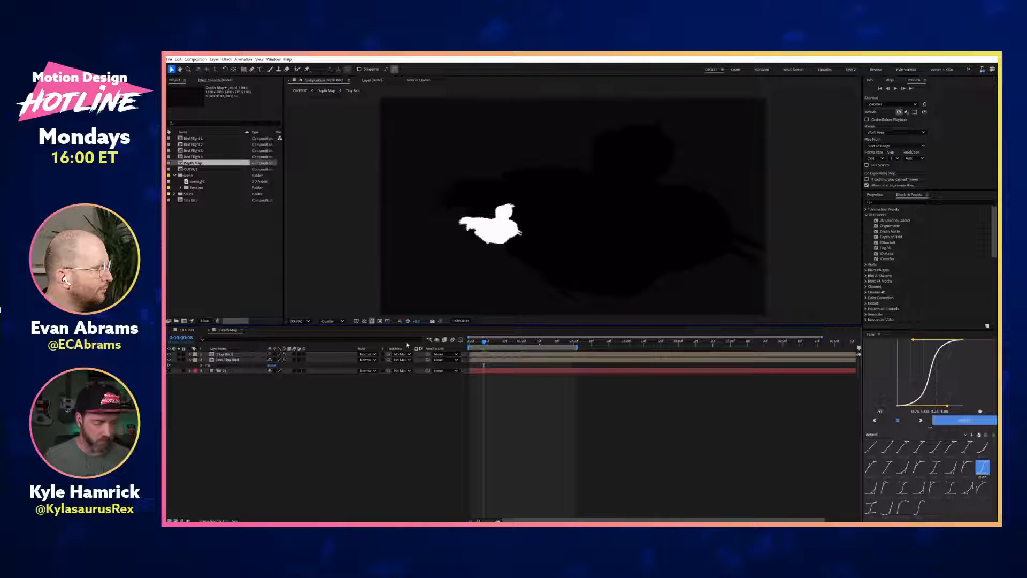
click(371, 321)
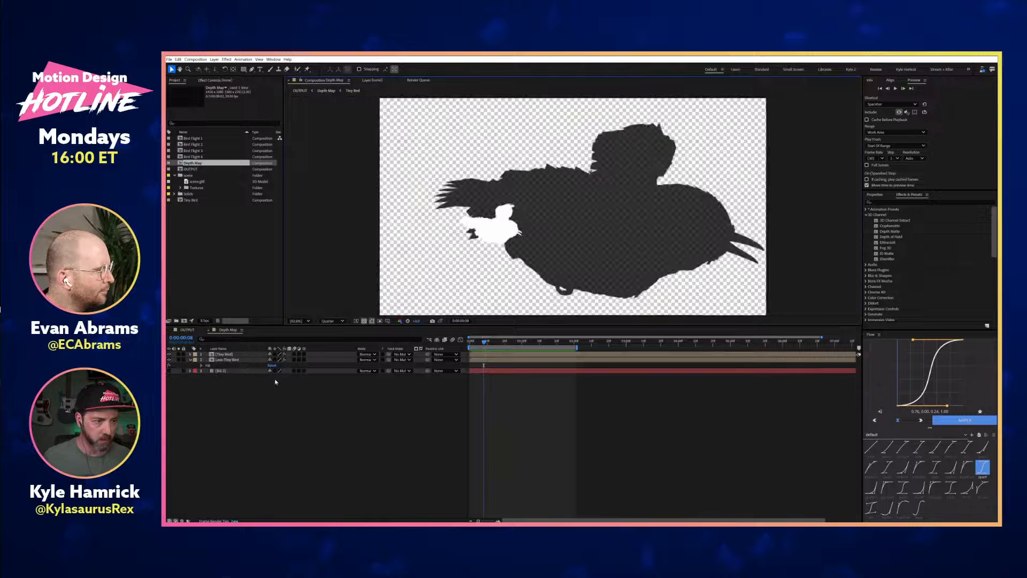
click(238, 361)
key(t)
drag(272, 365, 335, 379)
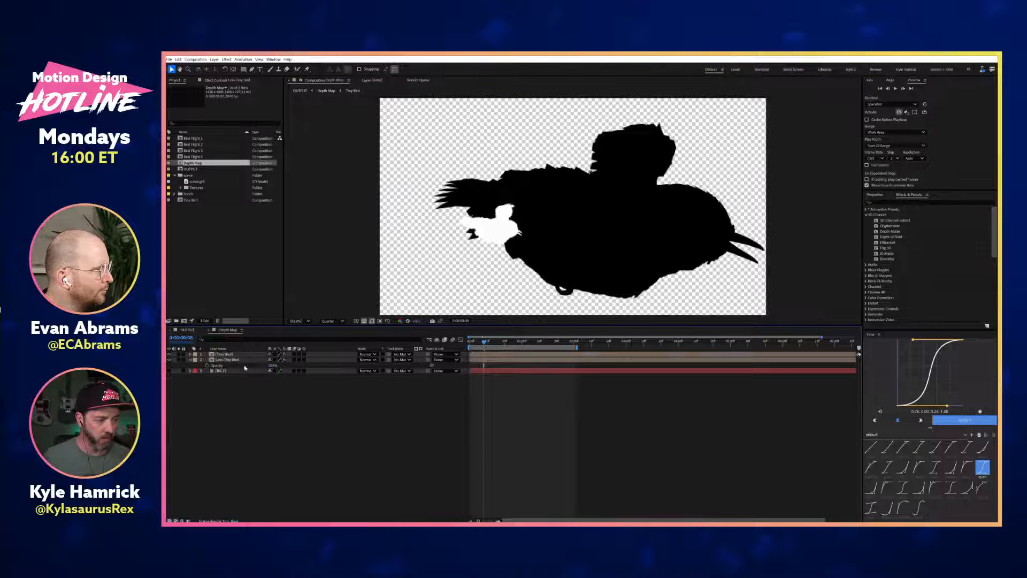
Step: Apply Camera Lens Blur to OUTPUT's adjustment layer and choose the Depth Map layer as its blur map
click(187, 329)
click(252, 356)
key(ctrl+space)
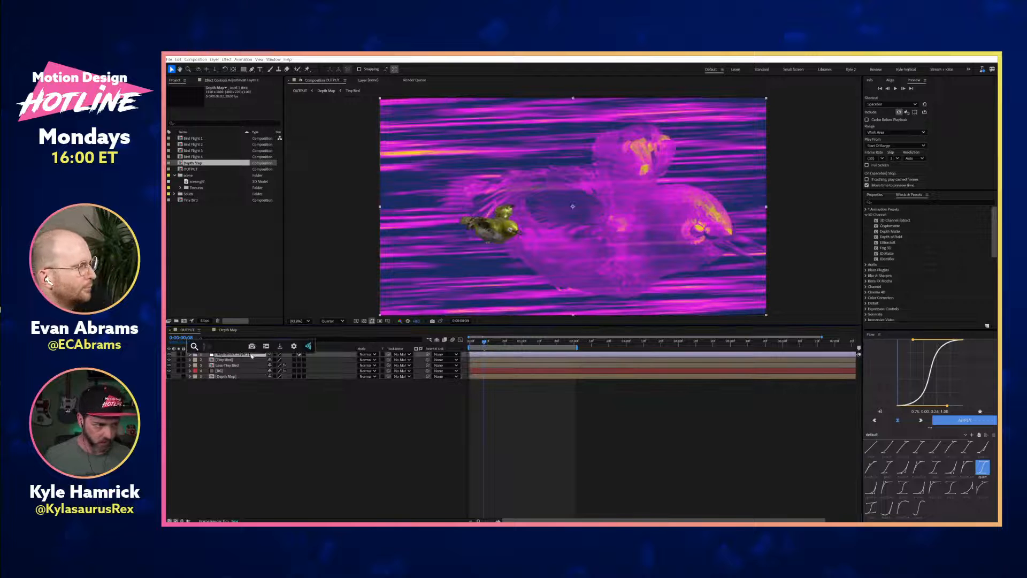
text(came)
click(218, 375)
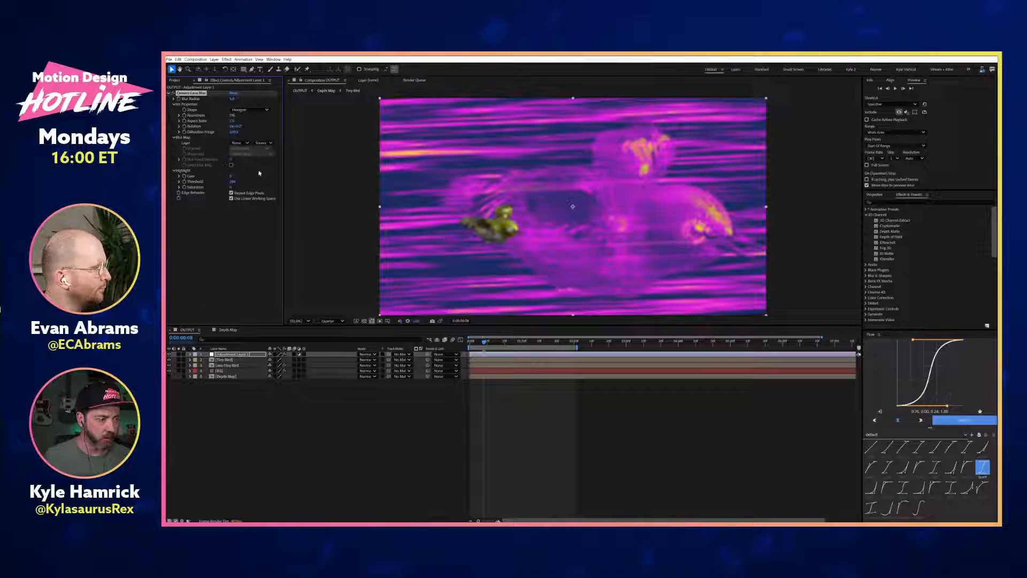
click(239, 143)
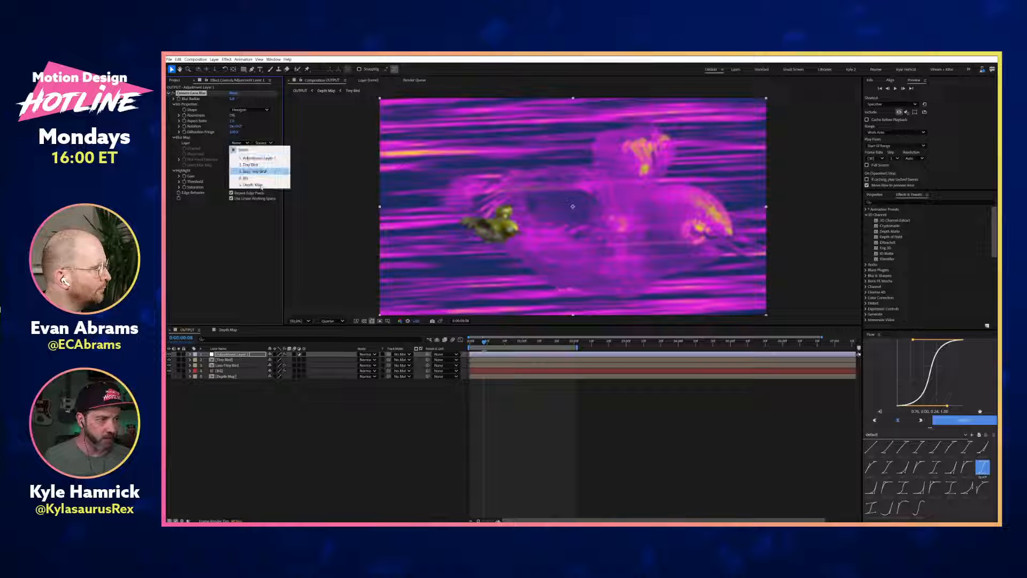
click(246, 187)
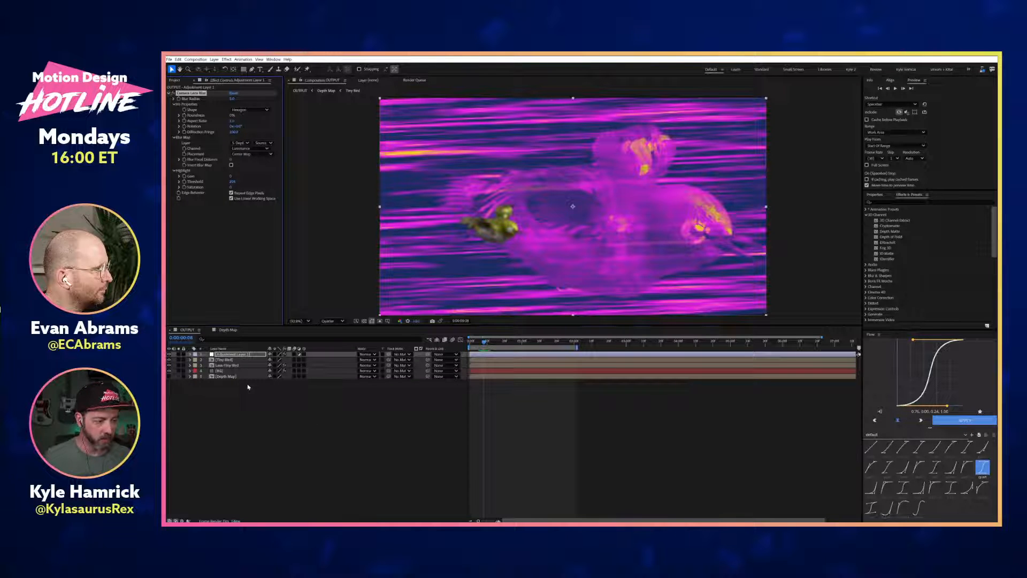
Step: Add a Gaussian Blur effect to OUTPUT's BG layer and enter its blurriness
click(234, 371)
key(ctrl+space)
text(gaus)
key(Return)
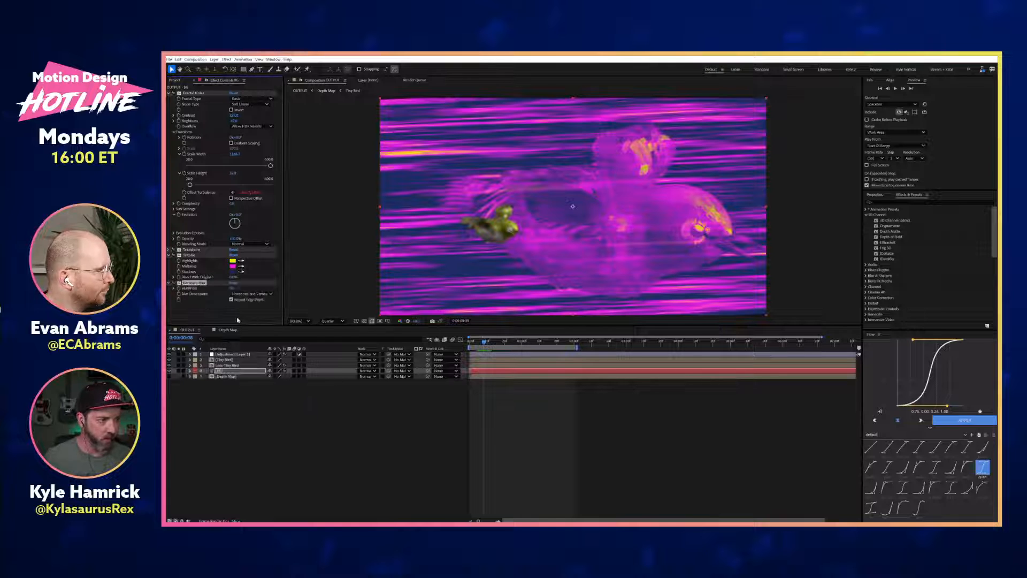
click(232, 289)
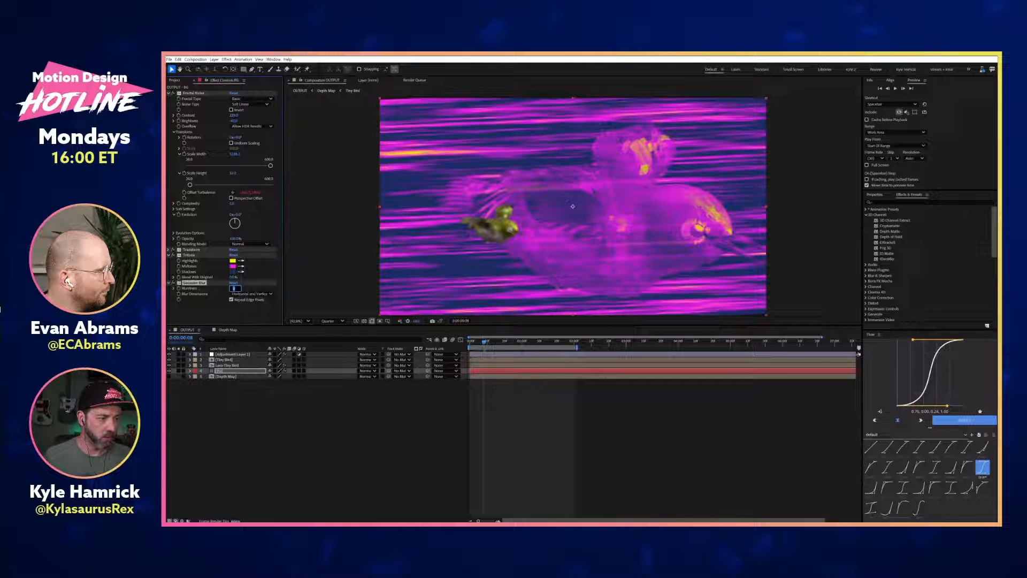
key(Return)
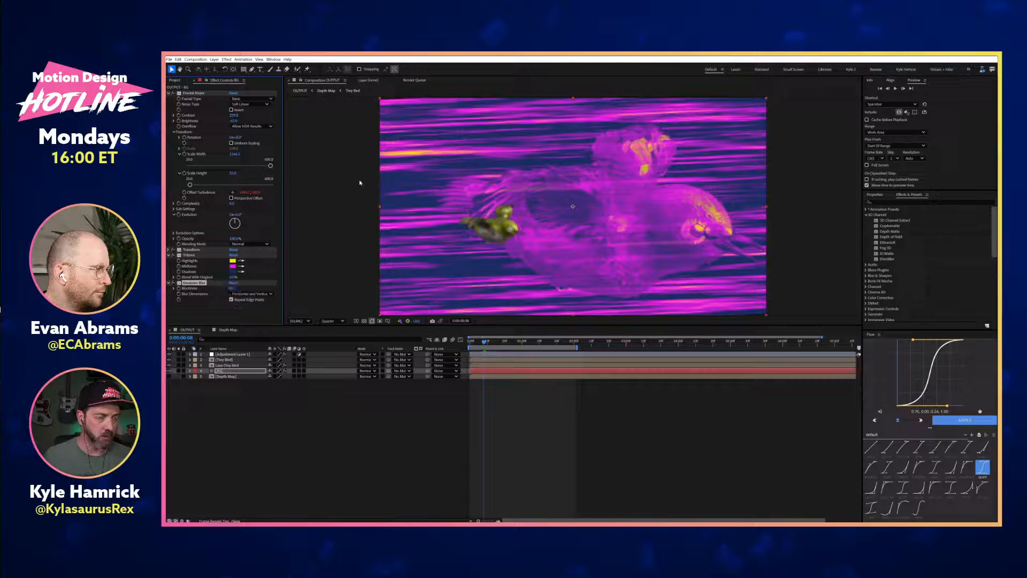
Step: Rename OUTPUT's adjustment layer as Blur
click(195, 376)
click(208, 391)
click(226, 354)
text(Blur)
key(Return)
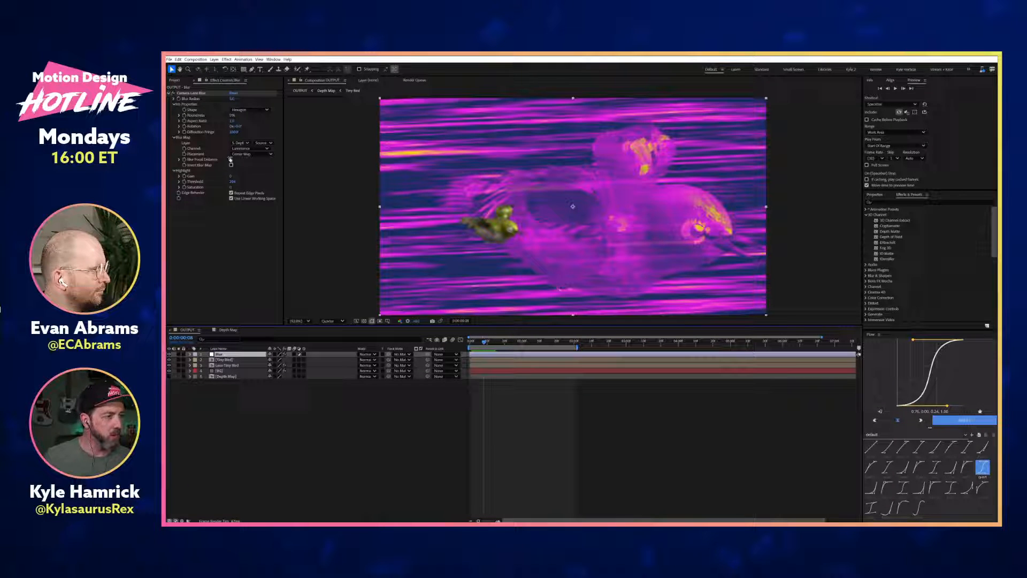
Step: Hide OUTPUT's BG layer and try the Camera Lens Blur with its blur map inverted
click(169, 371)
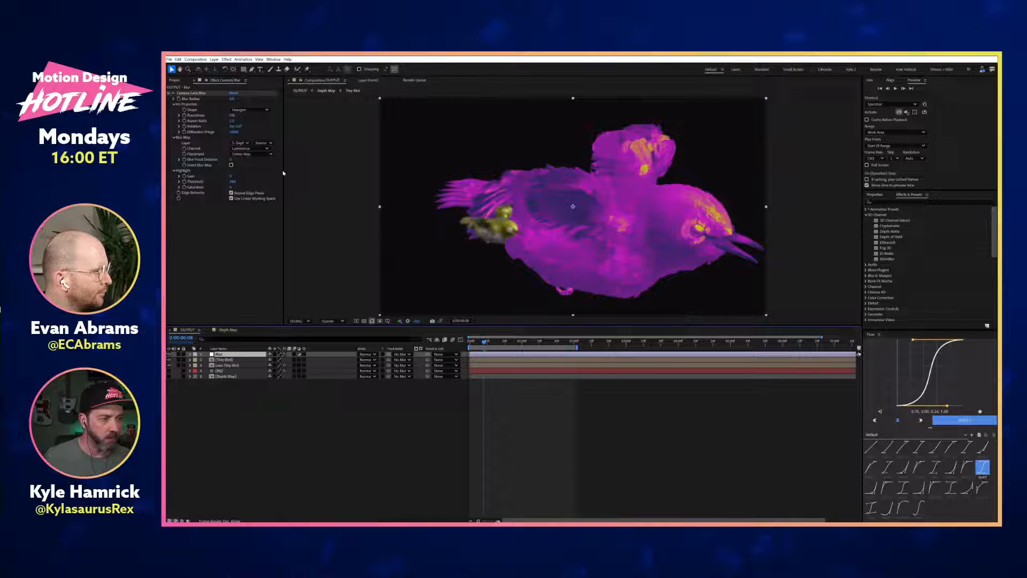
click(232, 166)
click(231, 166)
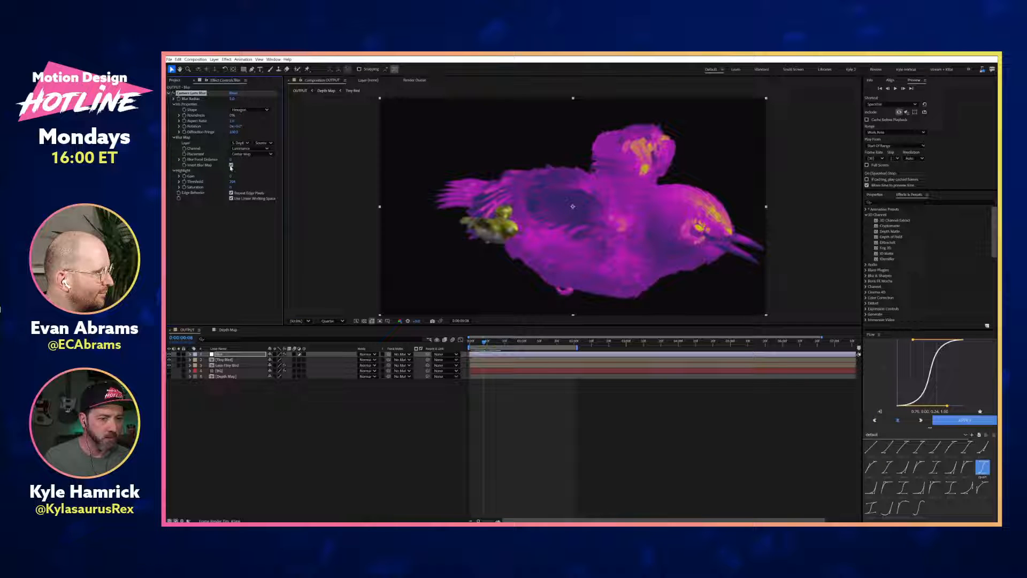
click(230, 166)
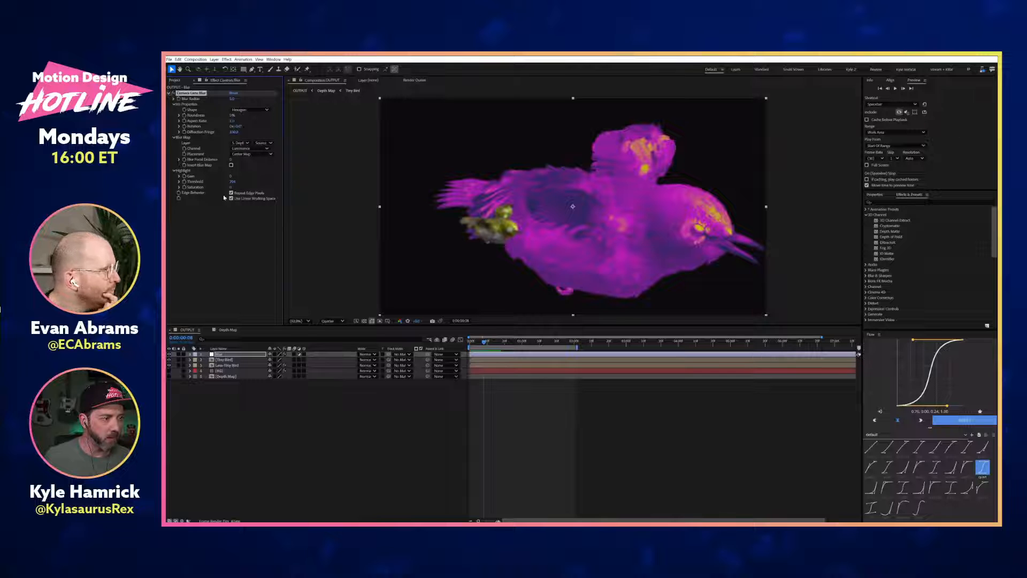
Step: Move the Blur Focal Distance keyframe to the composition's start and keyframe a raised value at one second that brings the tiny bird into focus
key(u)
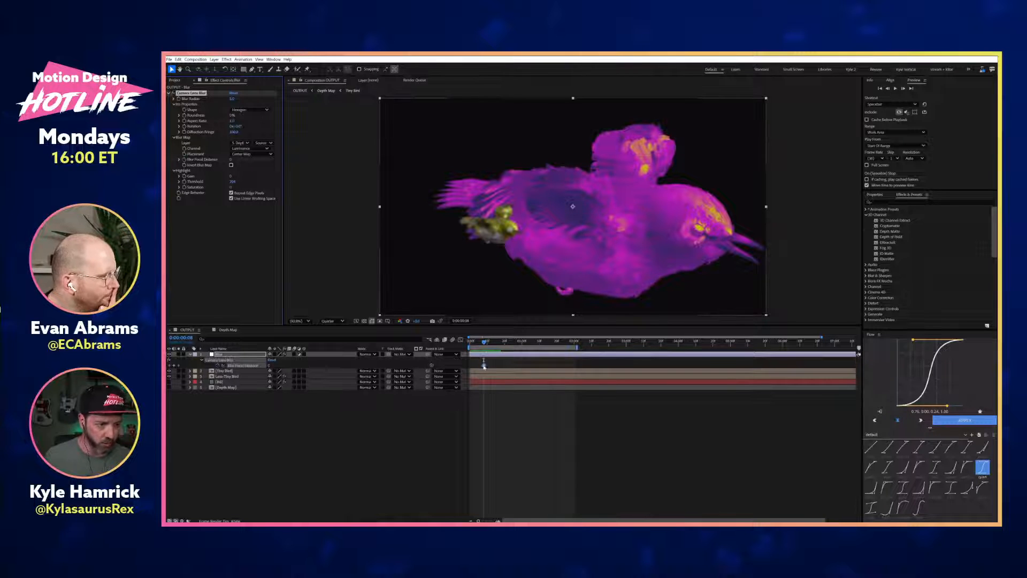
drag(483, 365, 469, 366)
click(521, 344)
key(Page_Down)
drag(235, 158, 257, 160)
click(342, 321)
click(337, 346)
click(518, 232)
key(period)
drag(237, 159, 245, 158)
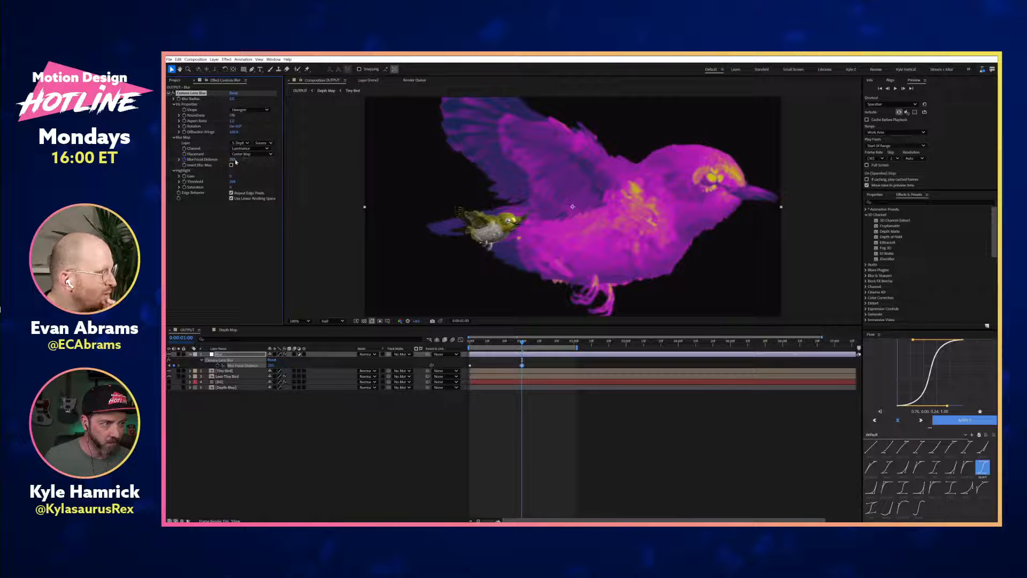
Step: Copy the first Blur Focal Distance keyframe to two seconds and apply Easy Ease to all three keyframes
click(572, 343)
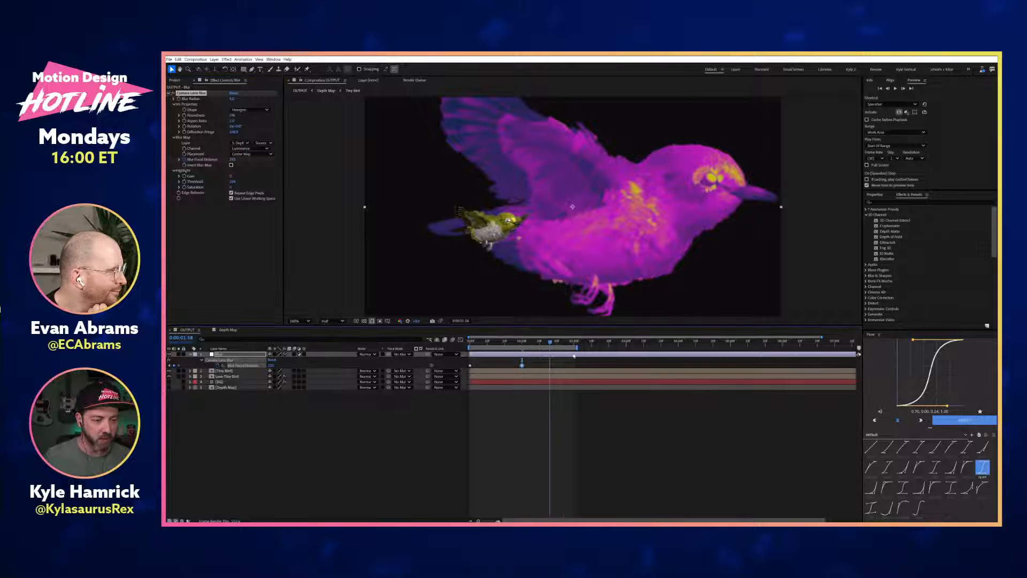
drag(466, 376, 473, 365)
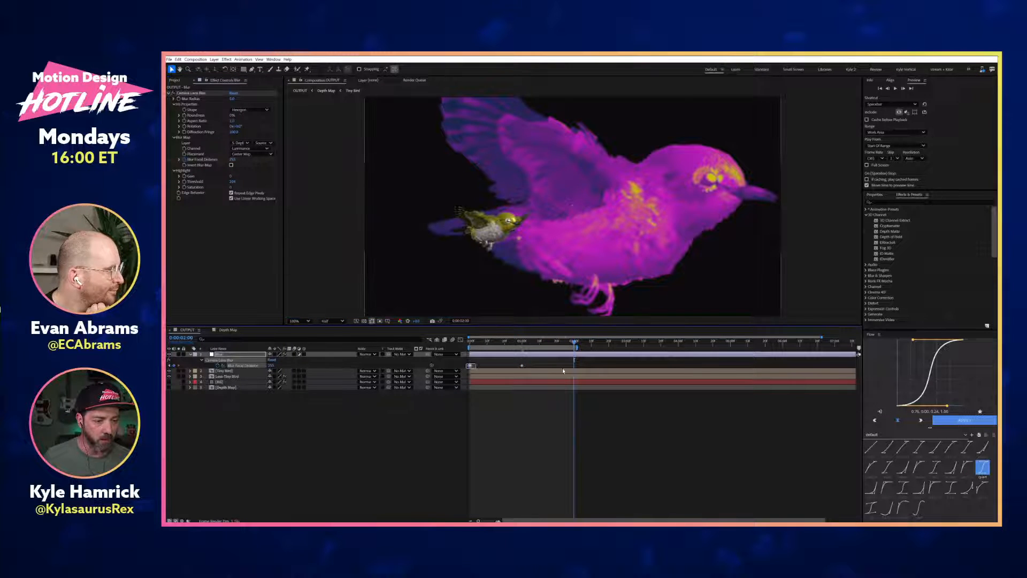
key(ctrl+c)
key(ctrl+v)
drag(590, 363, 445, 378)
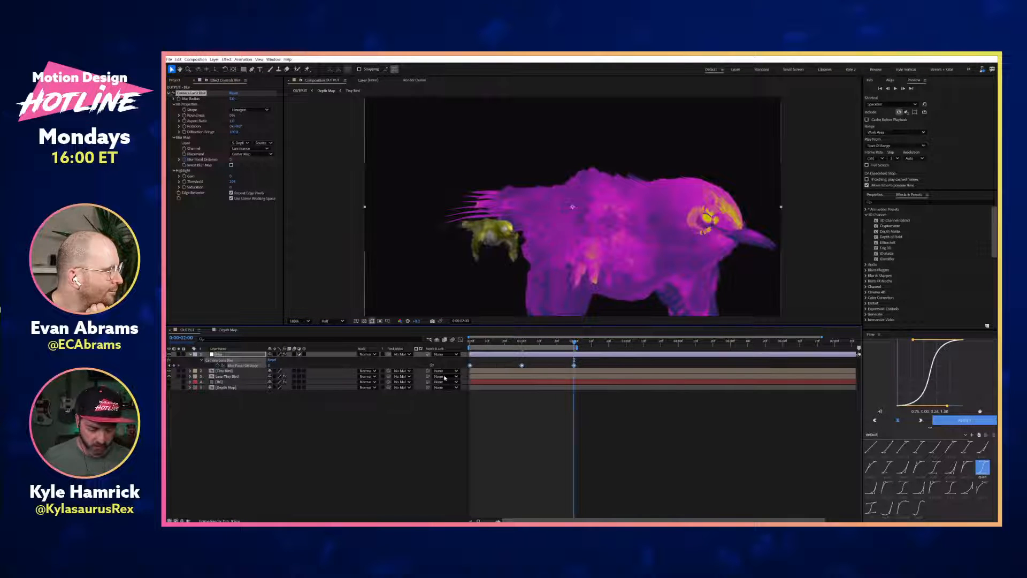
key(F9)
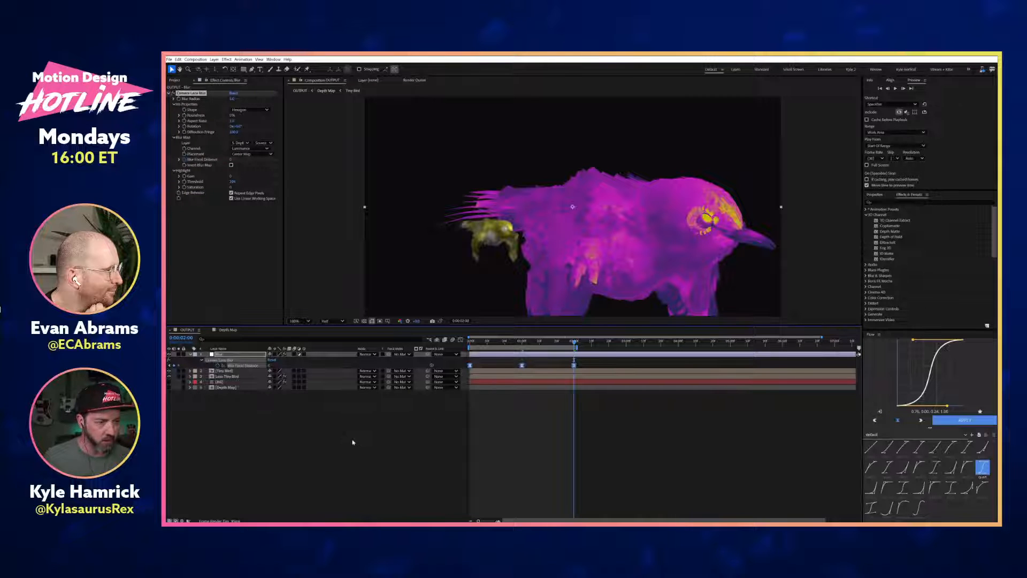
Step: Set the preview resolution to Quarter and play back the animated focus shift between the two birds
click(439, 315)
click(333, 321)
click(333, 364)
click(343, 420)
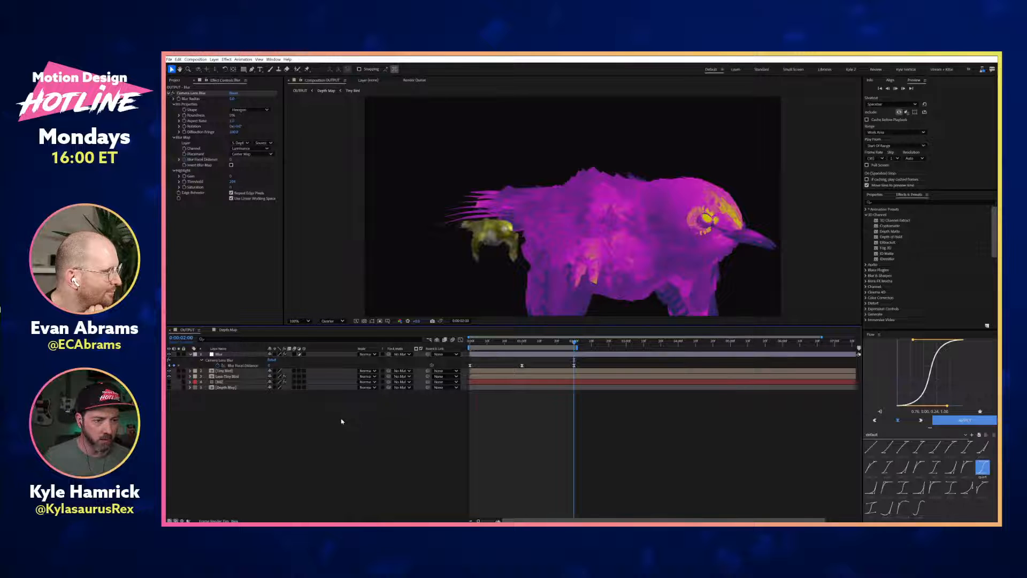
key(space)
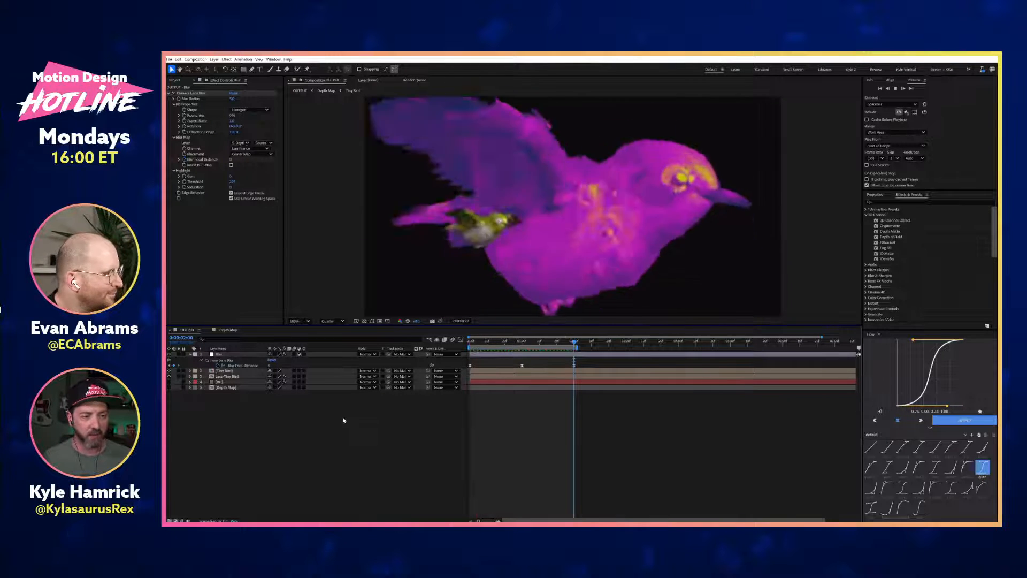
key(space)
Step: Show the BG layer again and lower the Less-Tiny Bird layer's opacity so the streaks show through it
click(169, 382)
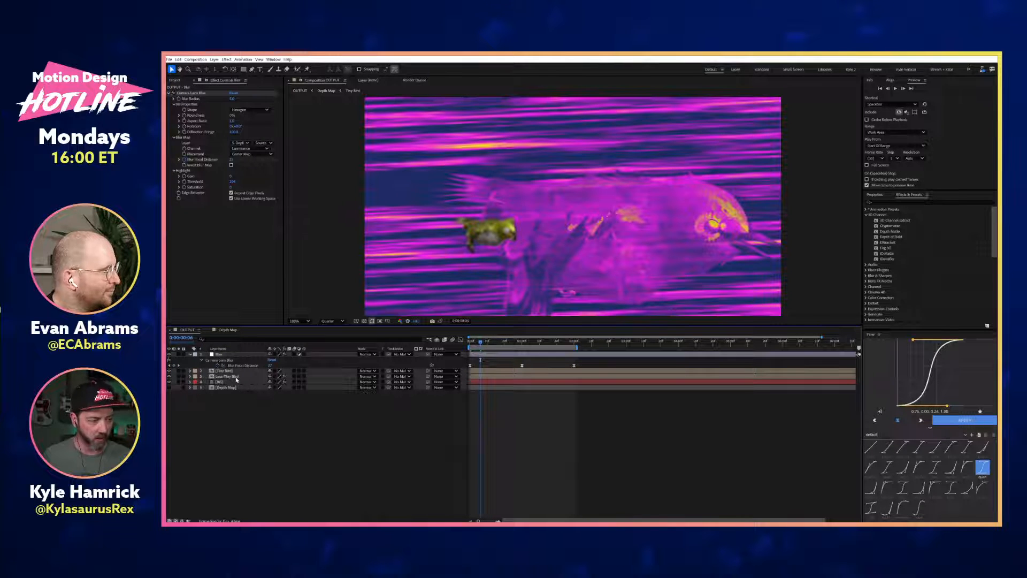
click(234, 376)
key(t)
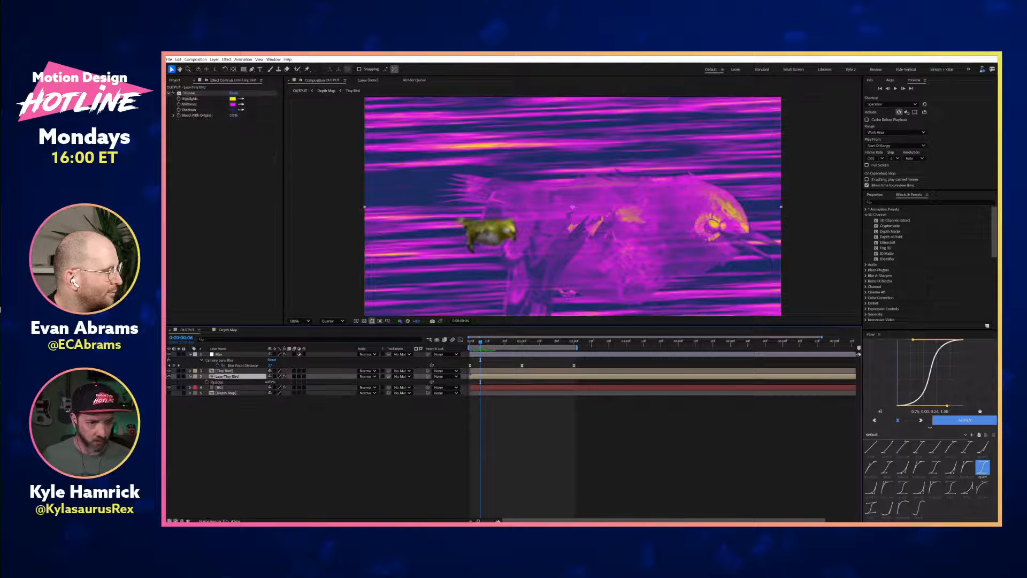
drag(272, 382, 266, 382)
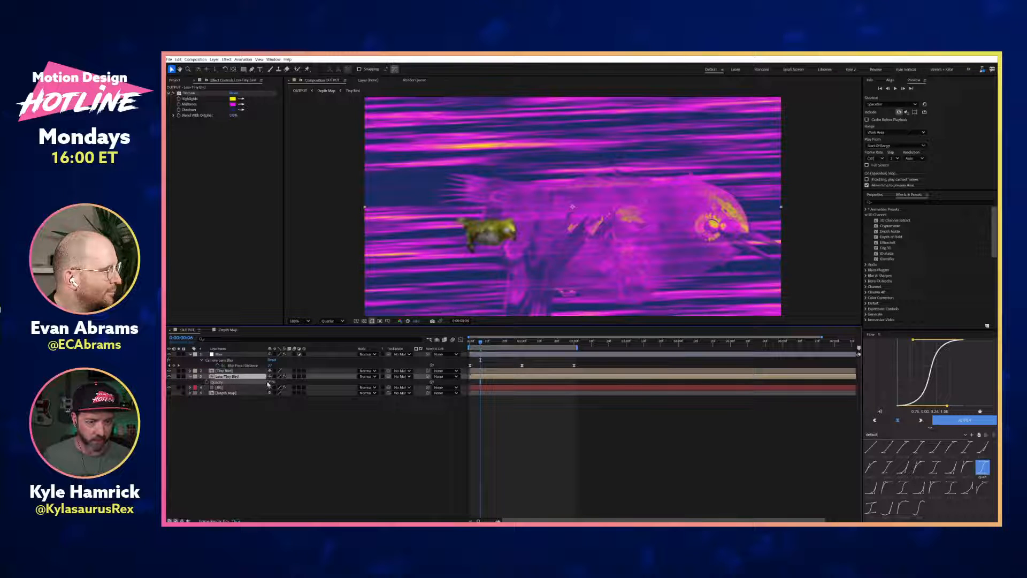
click(237, 383)
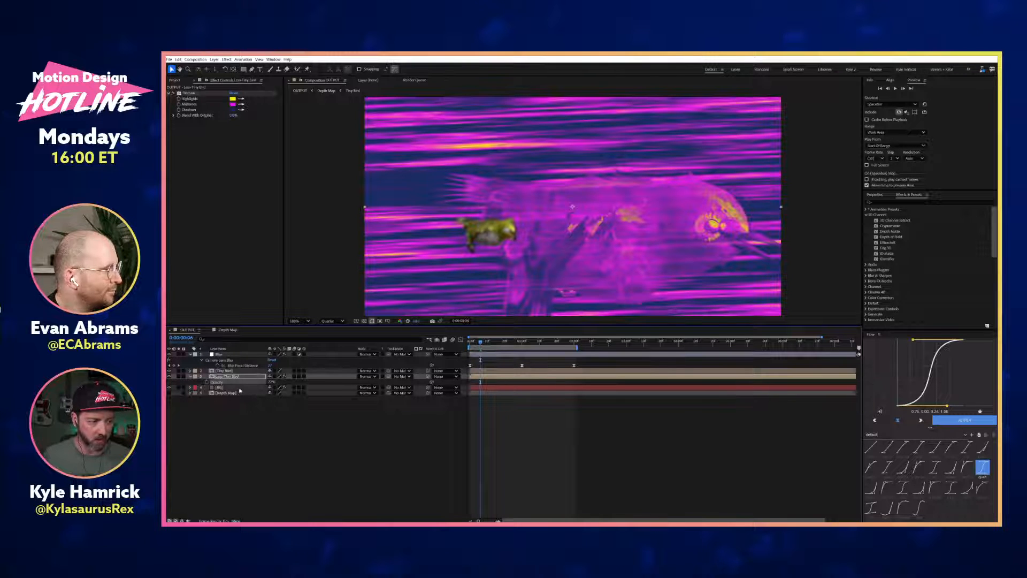
click(245, 395)
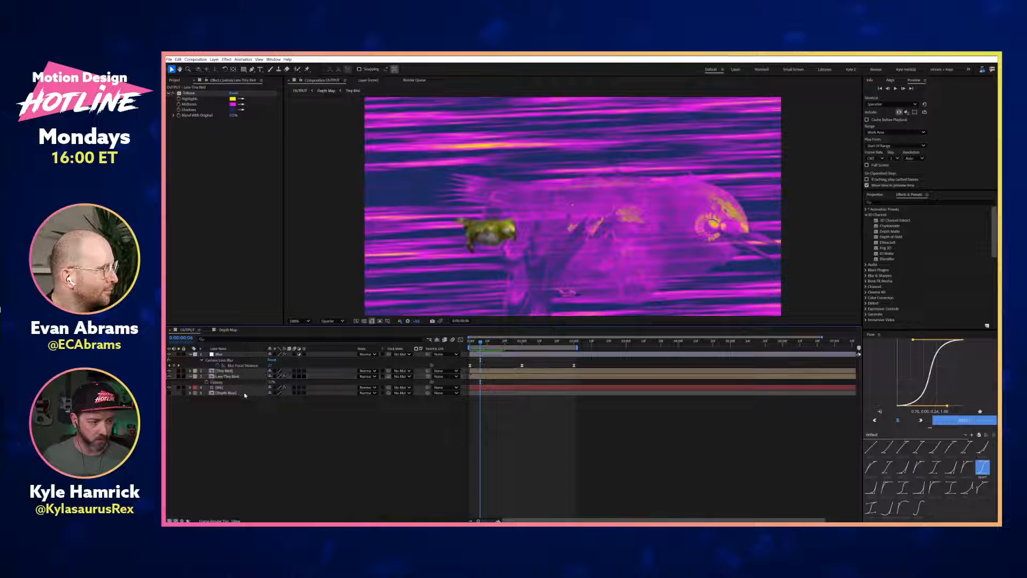
Step: Apply a Displacement Map effect to the BG layer and collapse its other effects' settings
click(242, 388)
key(ctrl+space)
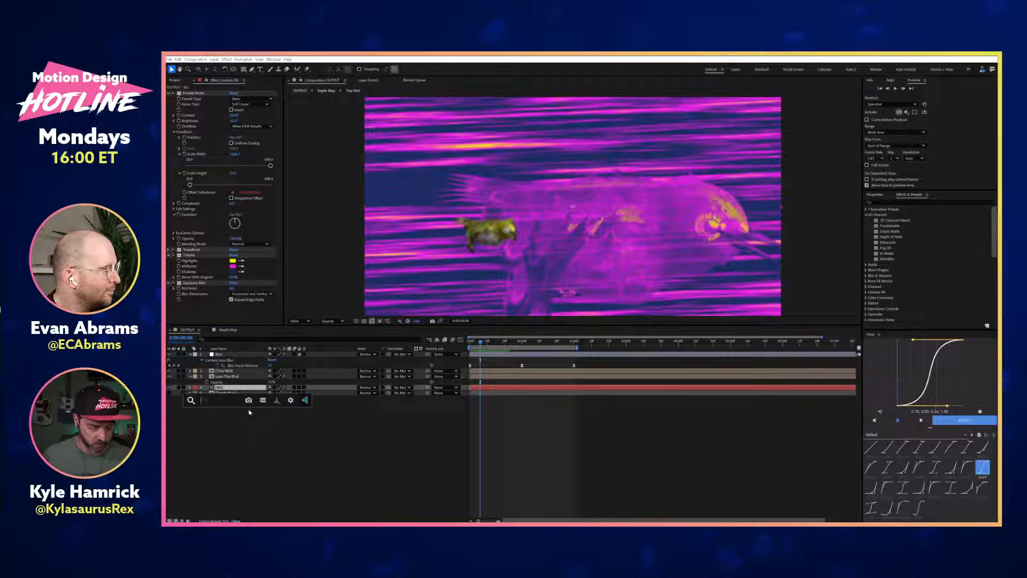
text(displ)
key(Return)
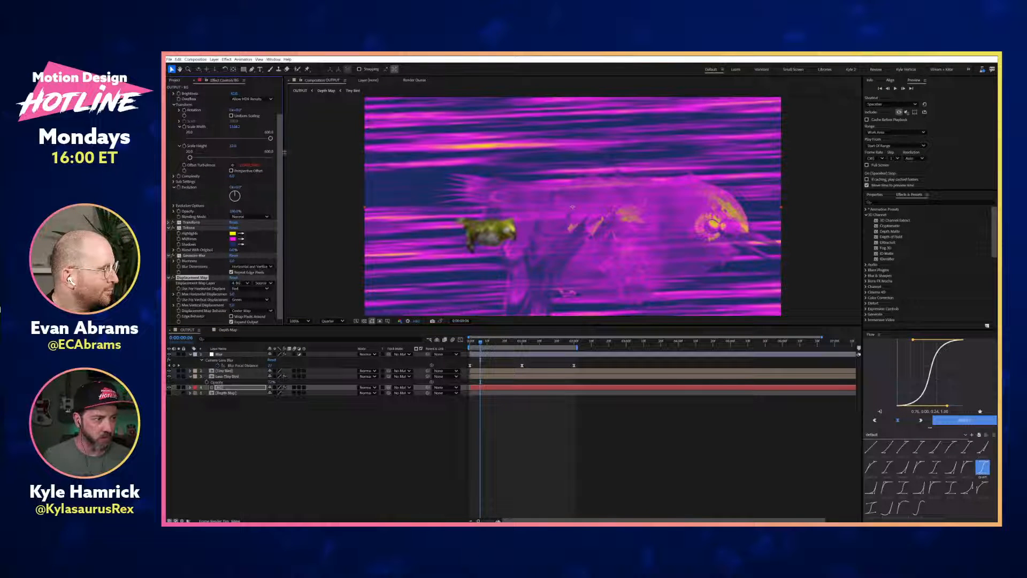
scroll(275, 160, up, 2)
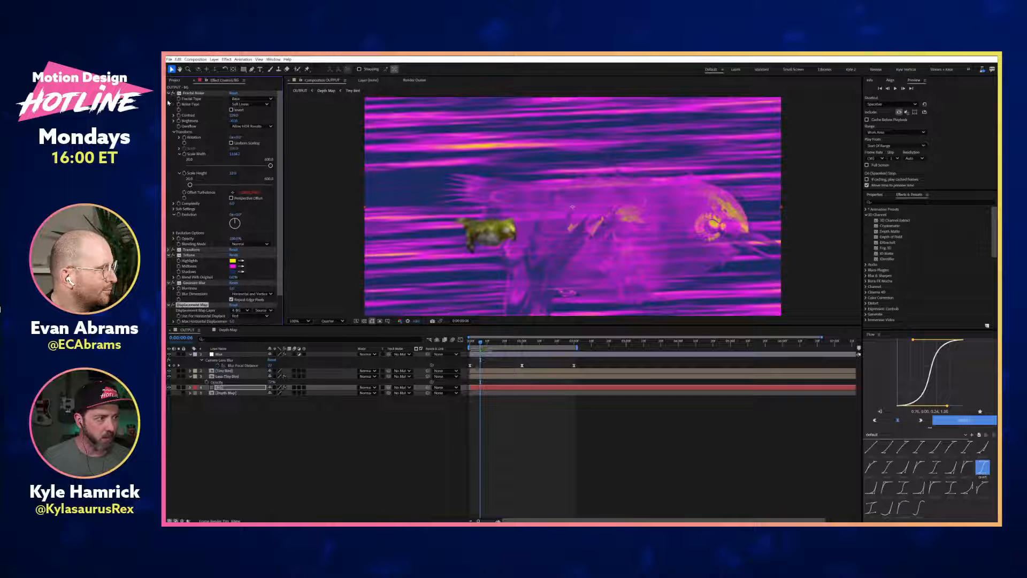
click(170, 93)
click(169, 104)
click(169, 110)
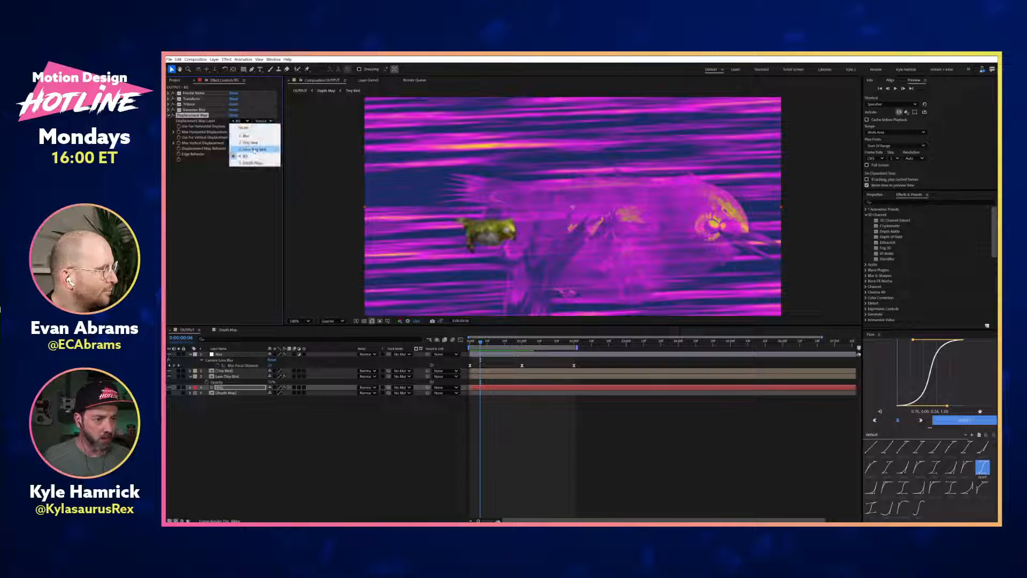
Step: Set the Less-Tiny Bird layer as the displacement map source, read with its Effects & Masks
click(251, 143)
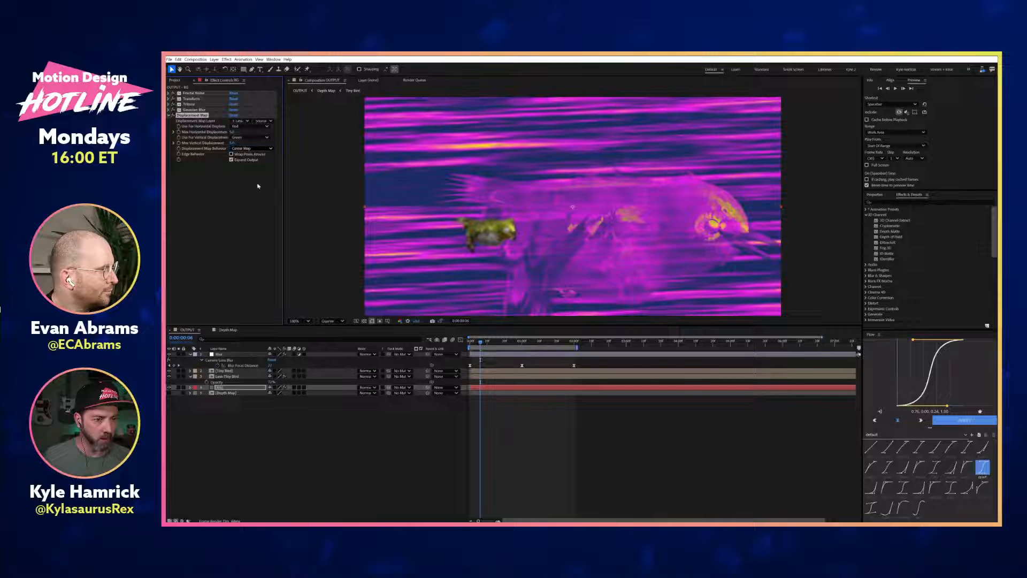
click(262, 121)
click(270, 144)
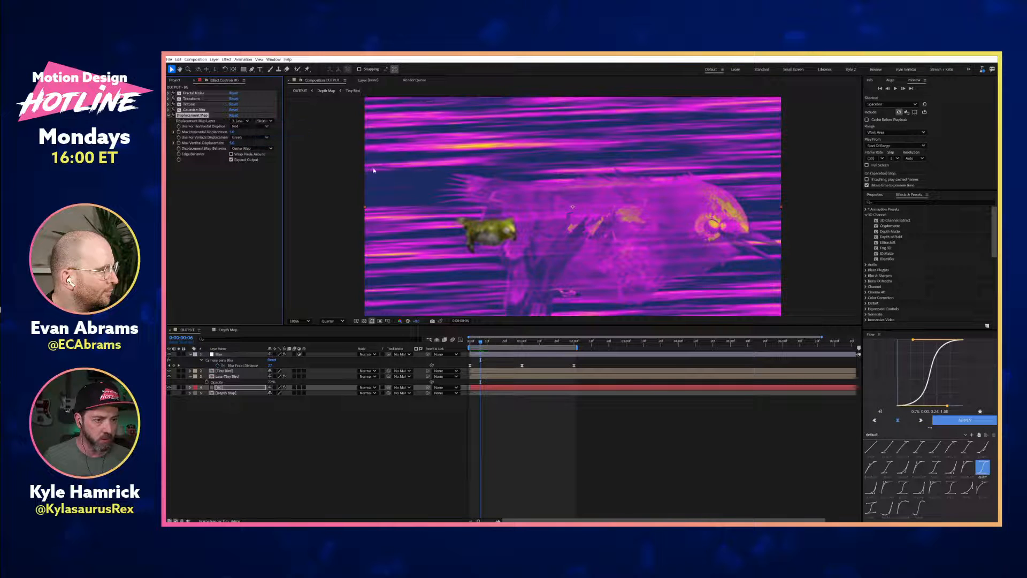
Step: Drive horizontal and vertical displacement by Luminance with adjusted maximum amounts, and place Gaussian Blur below Displacement Map in BG's effect order
click(251, 126)
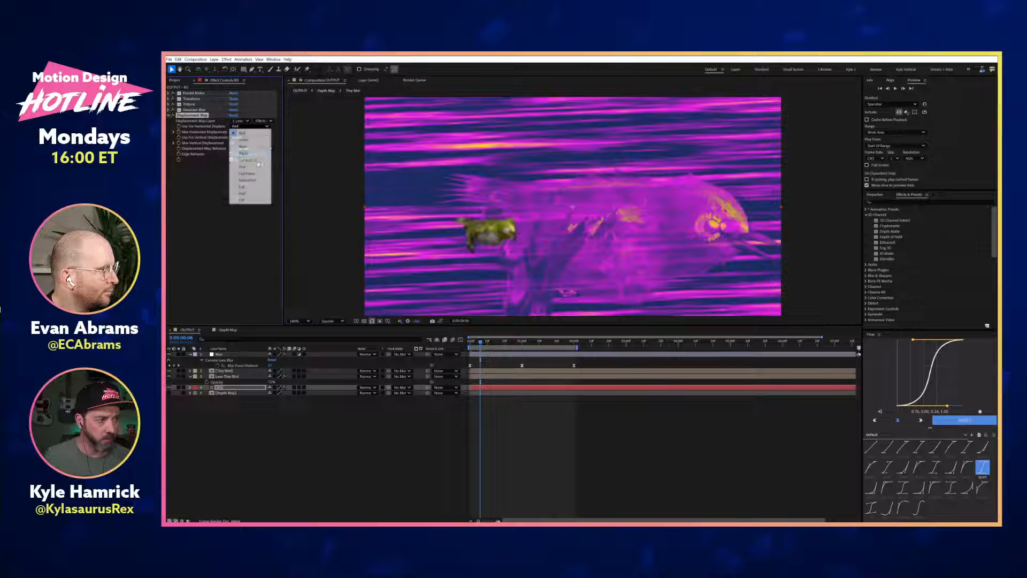
click(246, 157)
drag(245, 132, 274, 130)
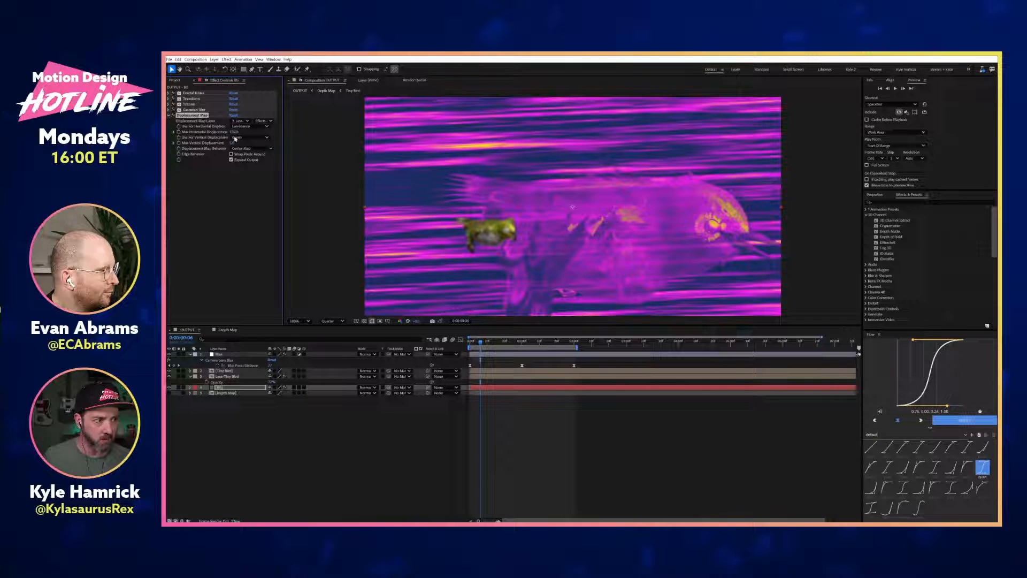
click(250, 137)
click(246, 168)
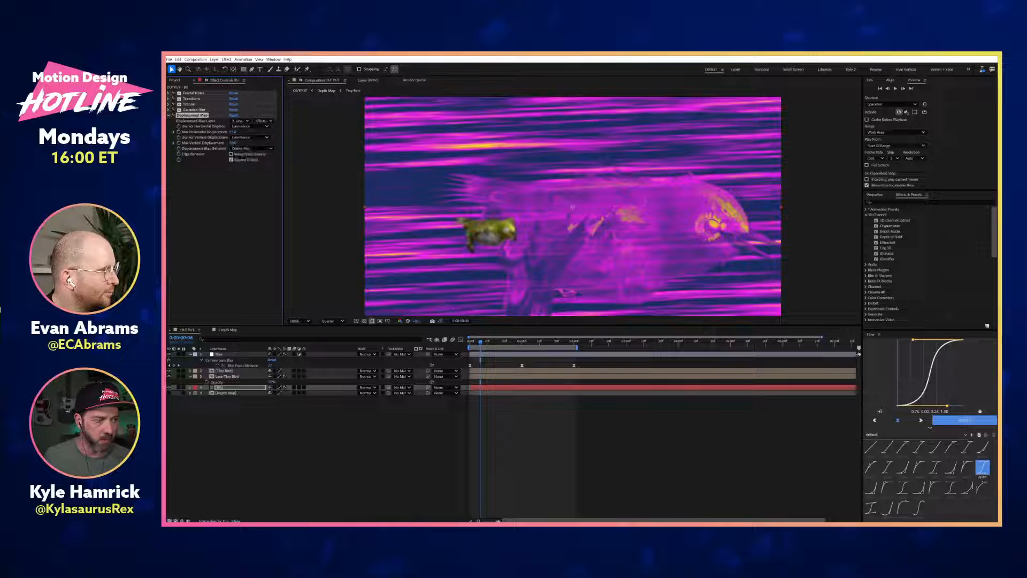
drag(233, 143, 214, 134)
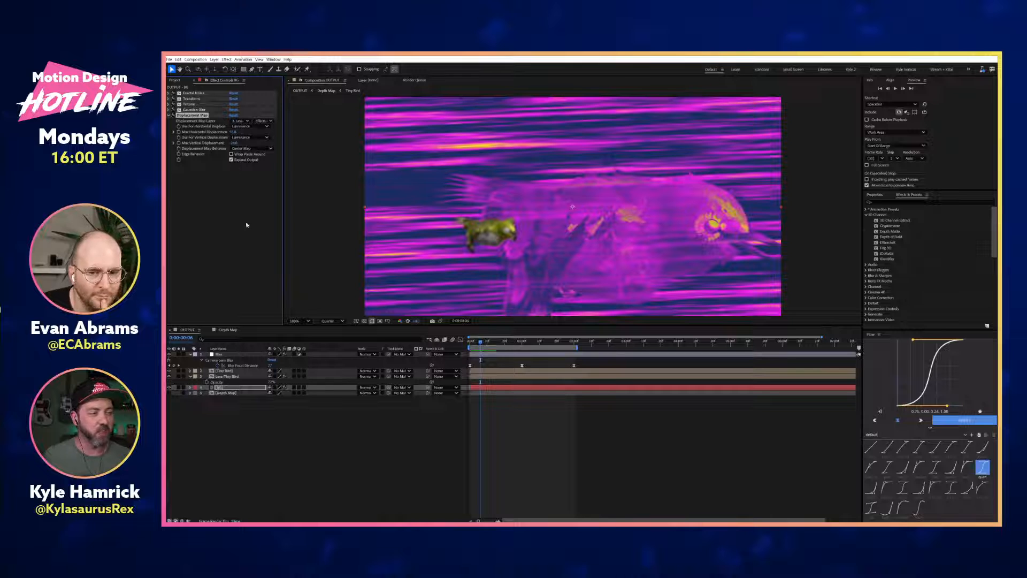
drag(192, 110, 198, 163)
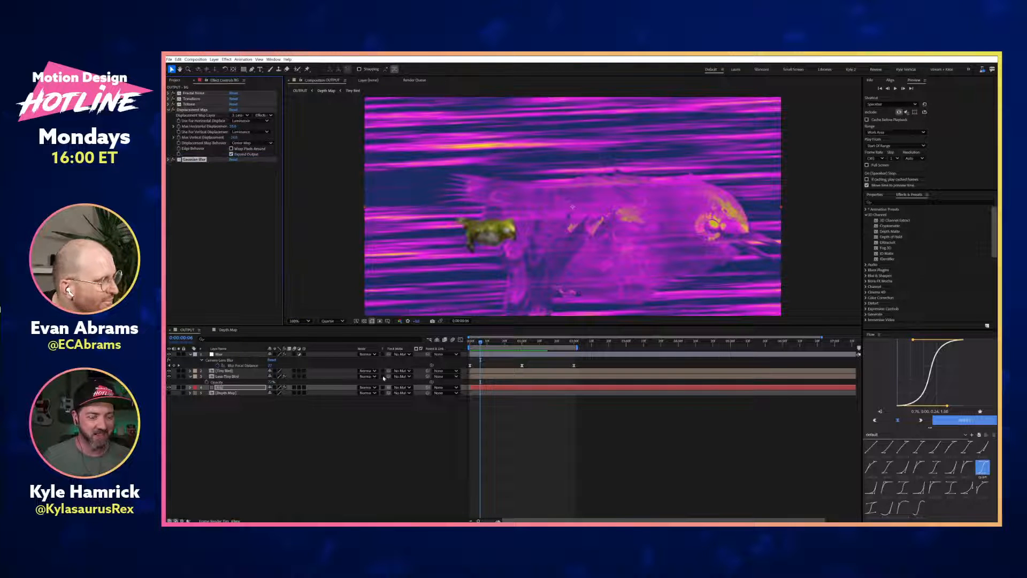
click(341, 451)
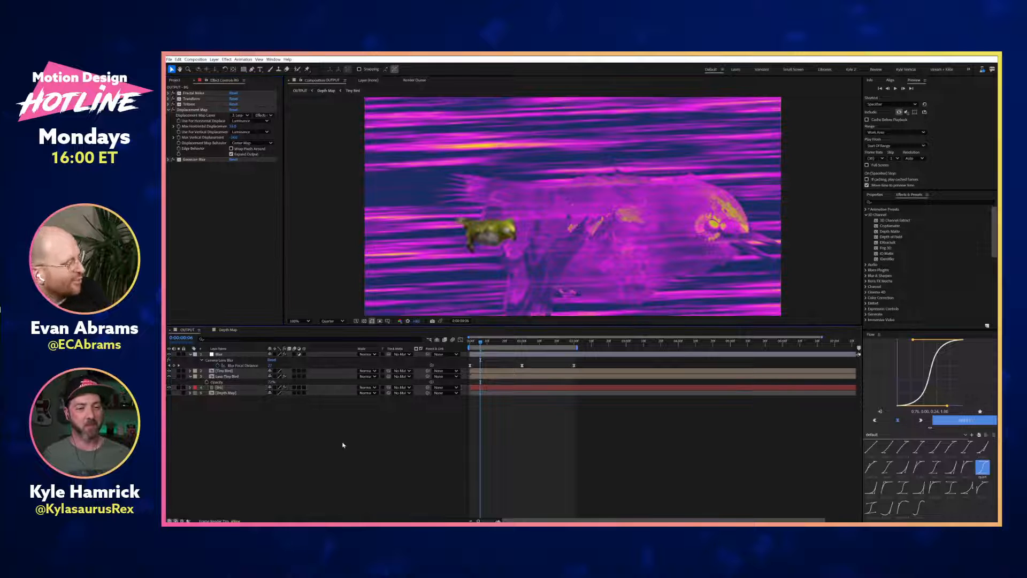
Step: Apply Roughen Edges to the Less-Tiny Bird layer and solo that layer
click(242, 377)
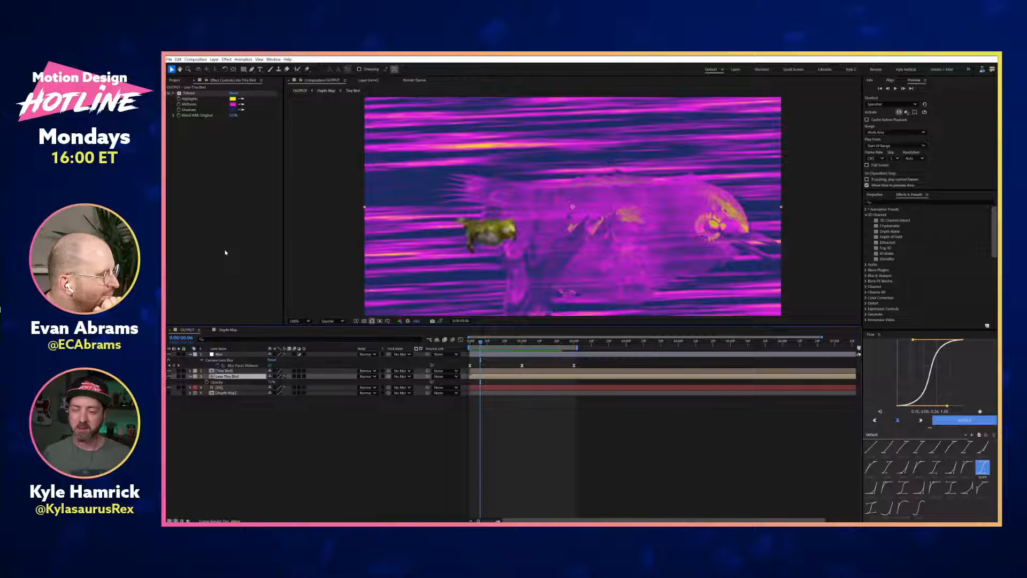
key(ctrl+space)
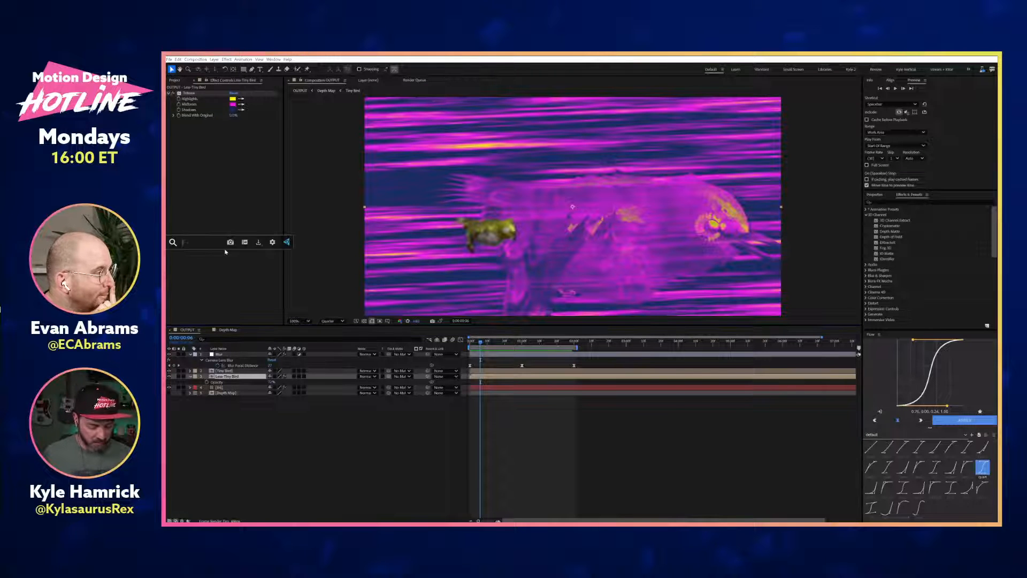
text(rough)
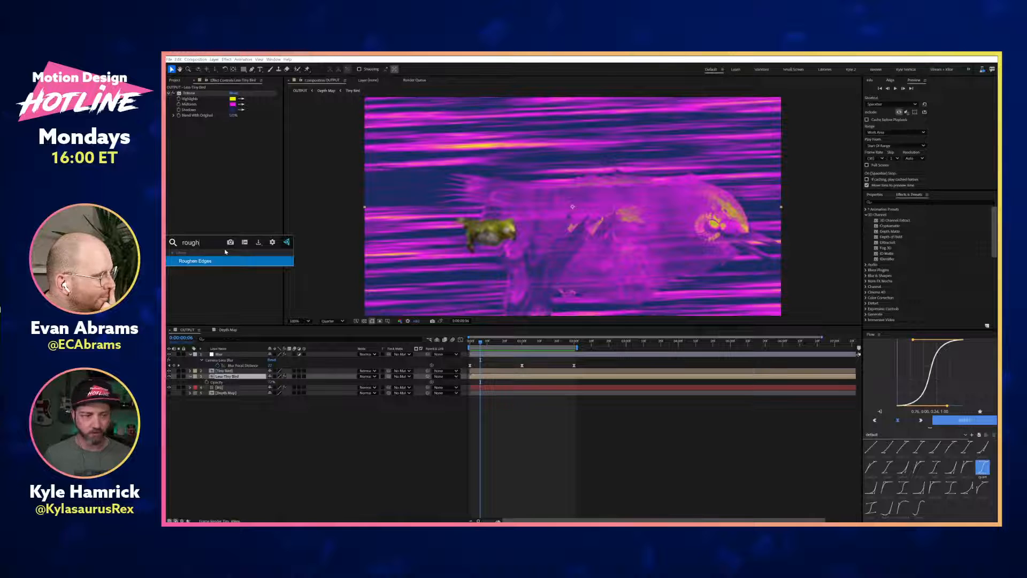
key(Return)
click(178, 376)
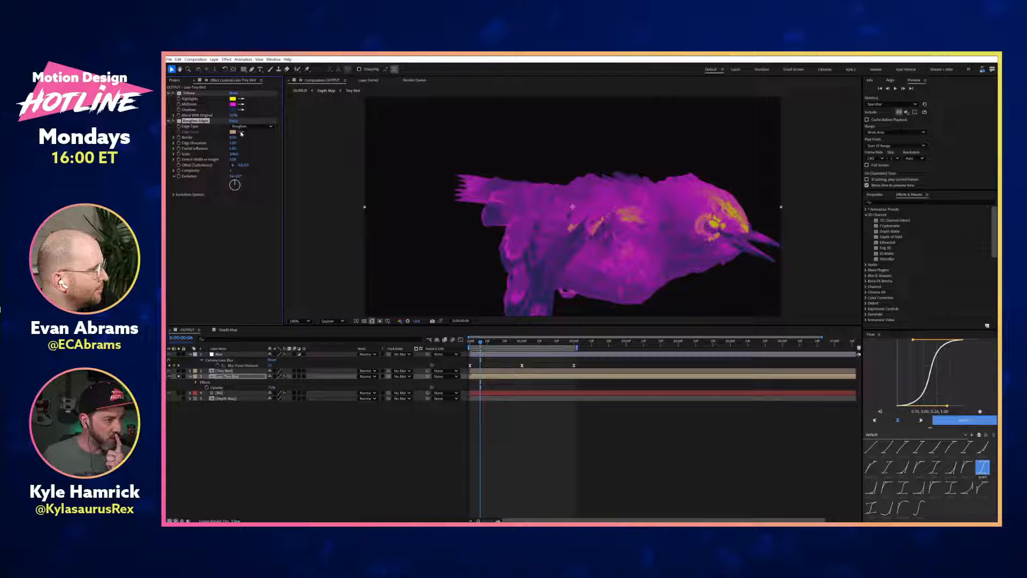
Step: Lower the Roughen Edges sharpness and increase its border to soften the giant bird's outline, keeping the Roughen edge type
drag(232, 143, 199, 151)
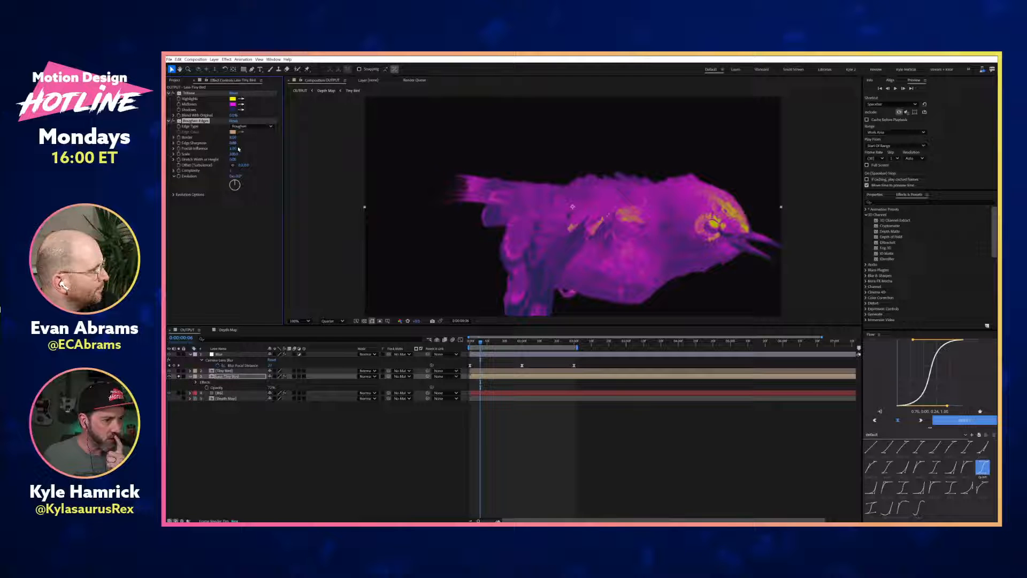
click(265, 128)
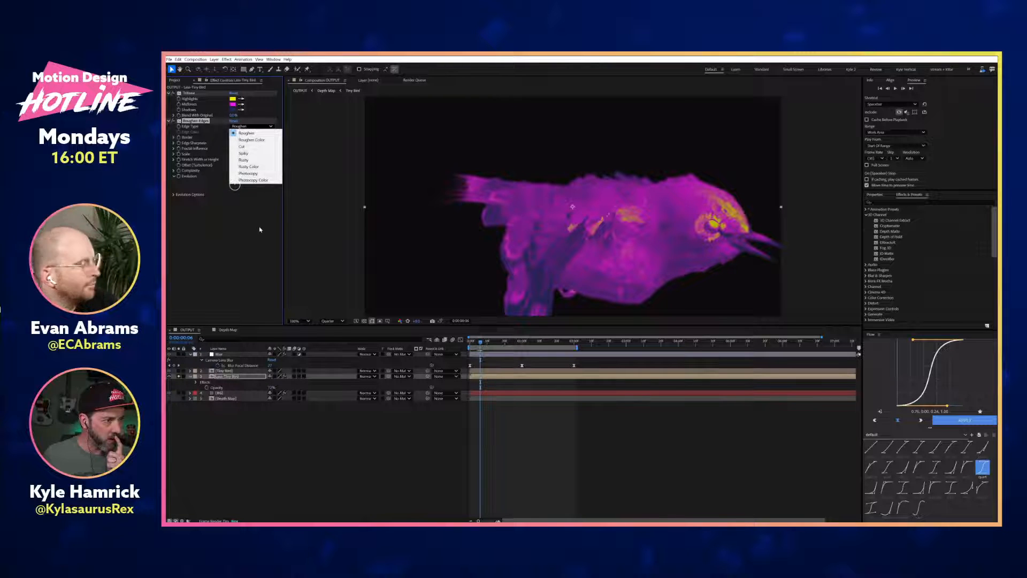
click(226, 201)
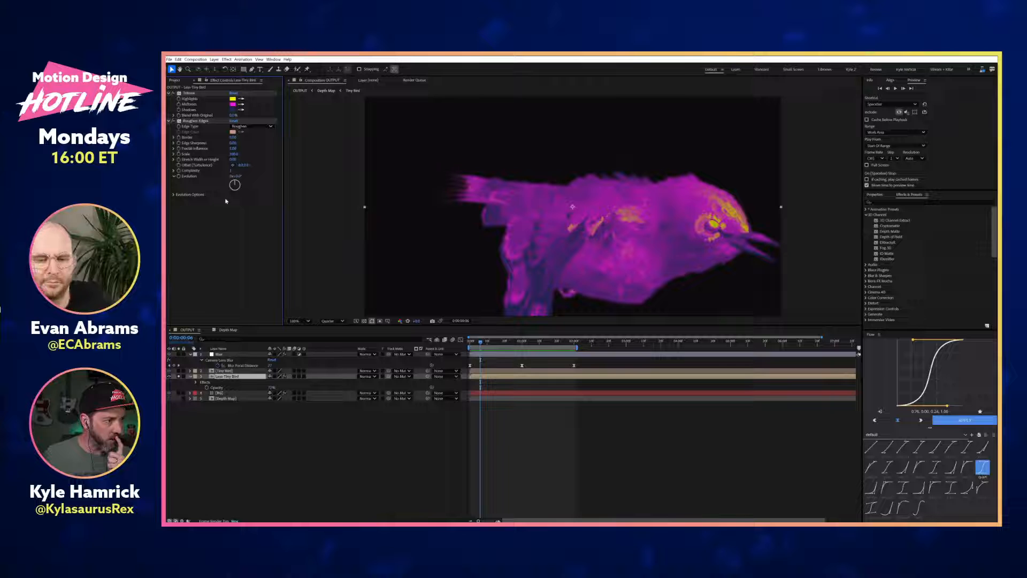
click(174, 195)
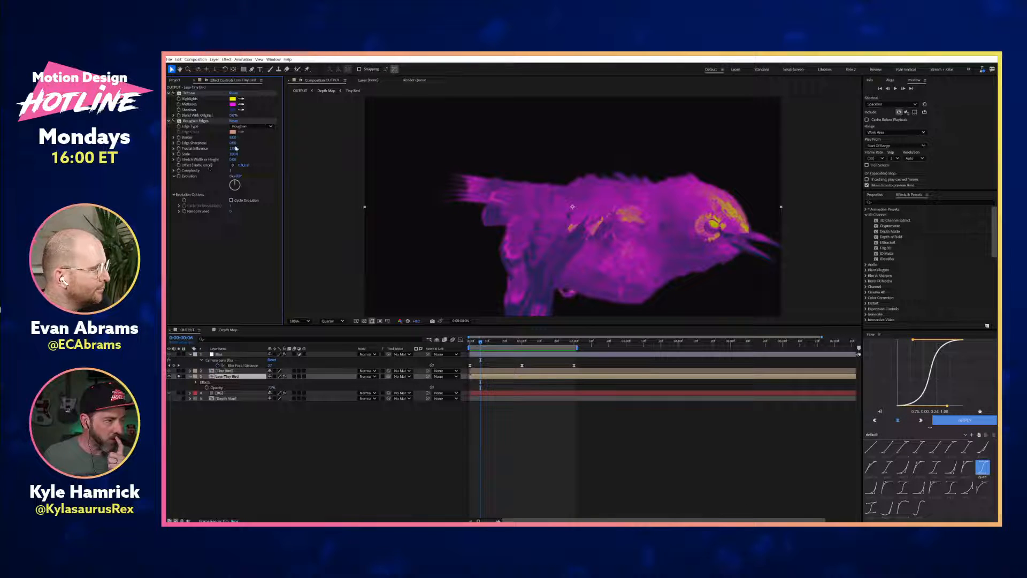
drag(234, 138, 255, 138)
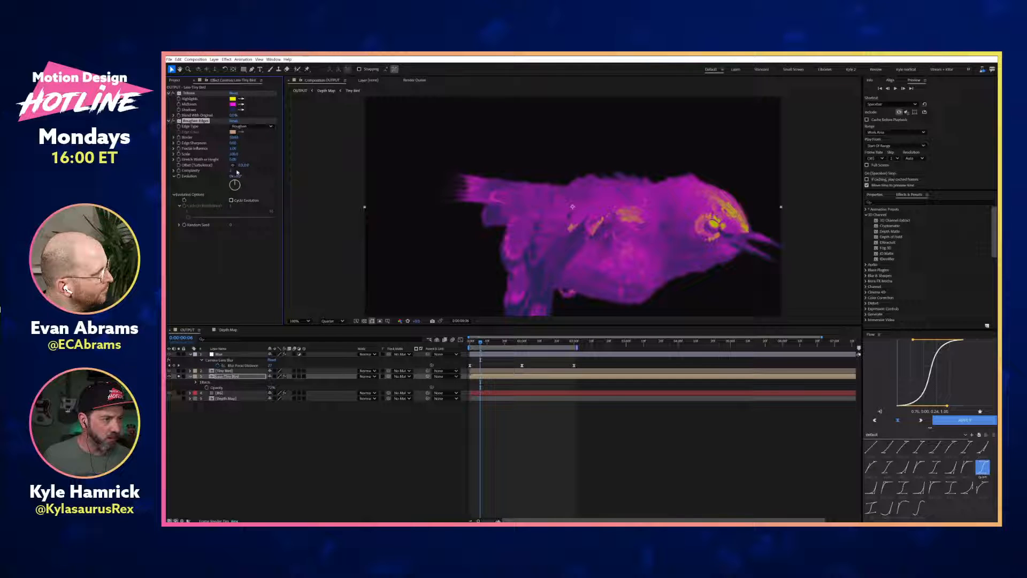
click(260, 126)
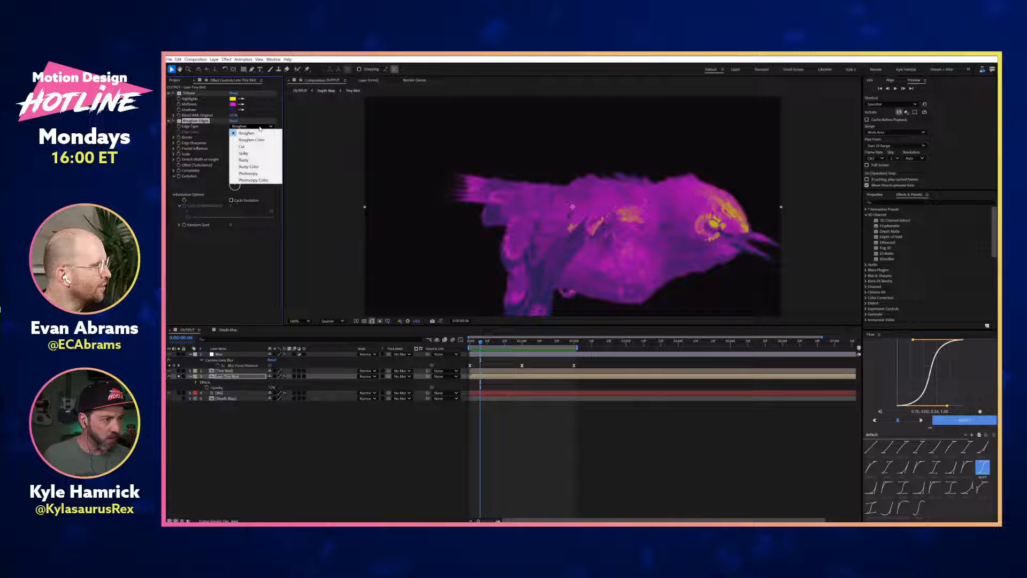
click(170, 131)
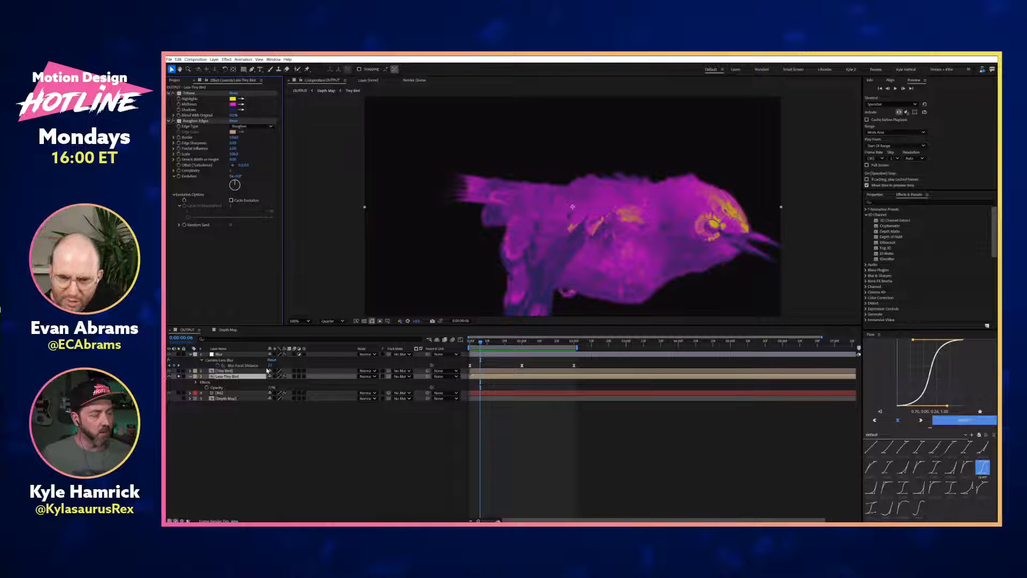
Step: Rename the Less-Tiny Bird layer to "displace" and duplicate it
click(246, 370)
click(247, 377)
key(Return)
text(displace)
key(Return)
key(ctrl+d)
Step: Delete Roughen Edges from the duplicated bird layer and turn off soloing on both bird layers
click(218, 387)
key(Delete)
drag(179, 377, 179, 395)
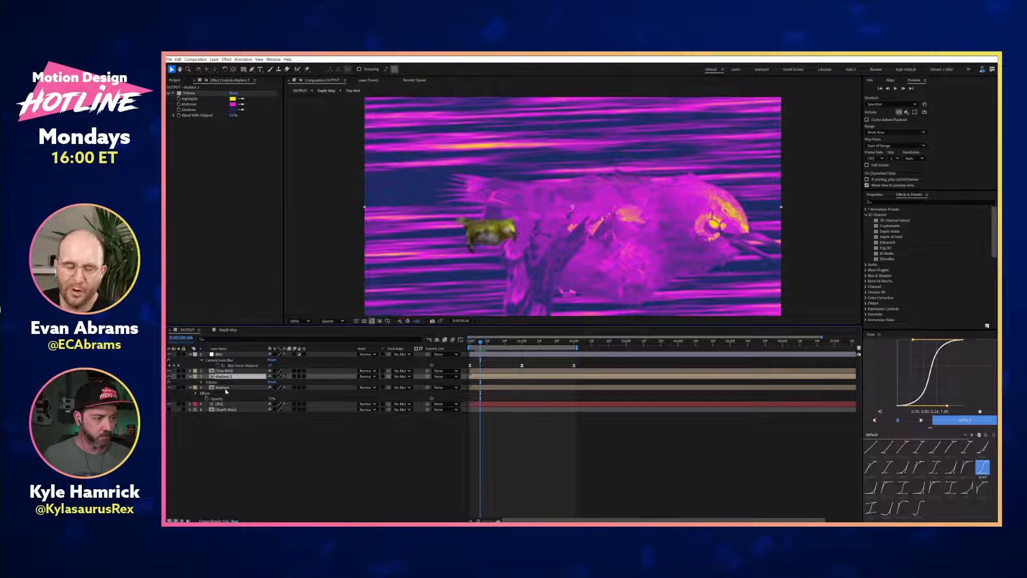
Step: Hide the original displace layer and play back the displaced background behind both birds
click(169, 389)
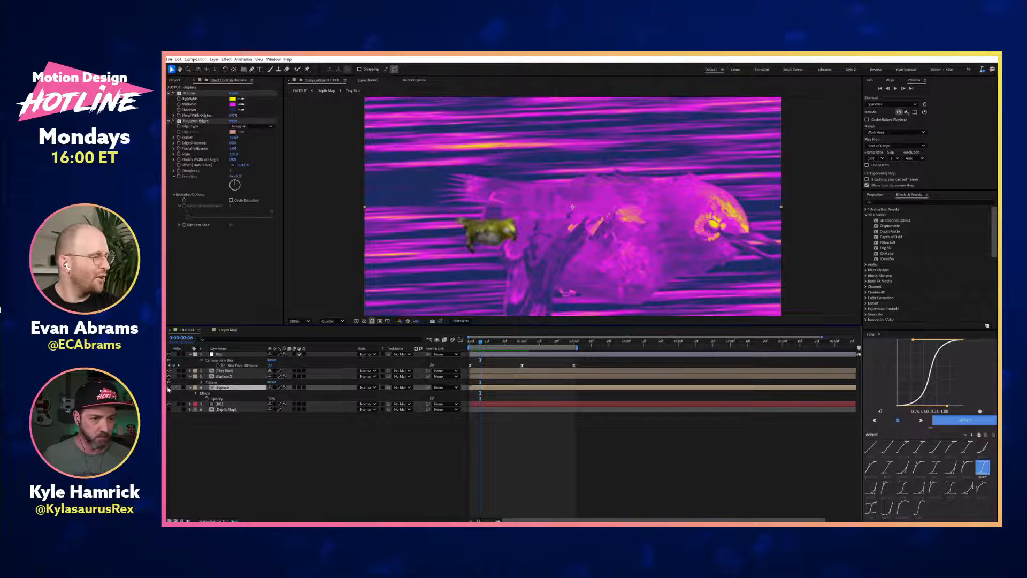
click(227, 377)
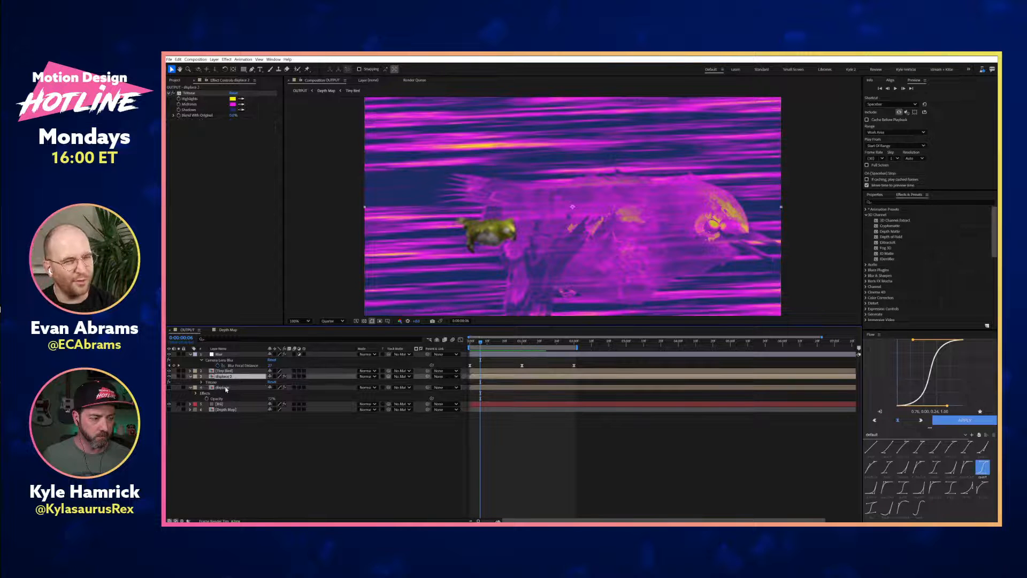
click(301, 462)
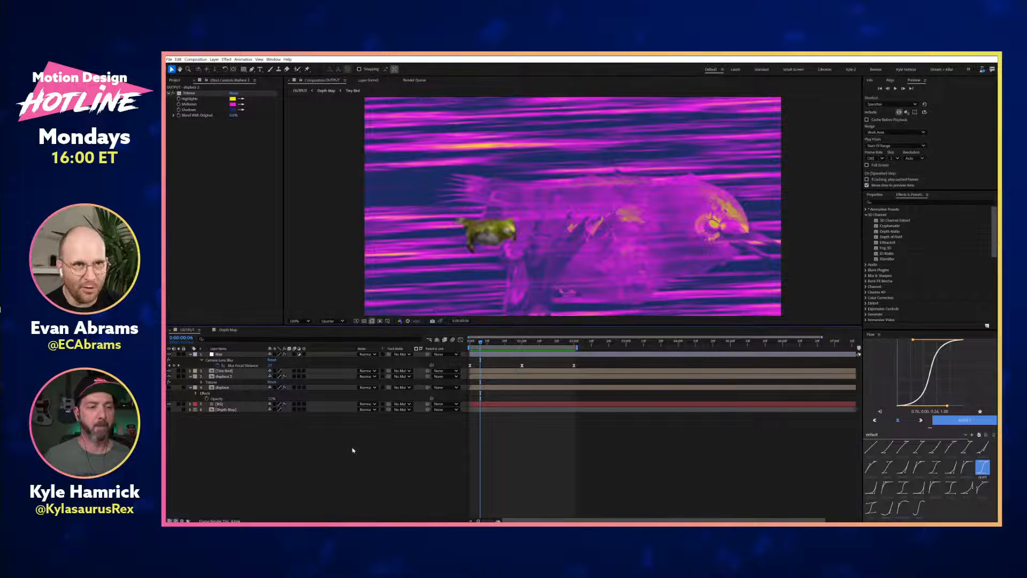
key(space)
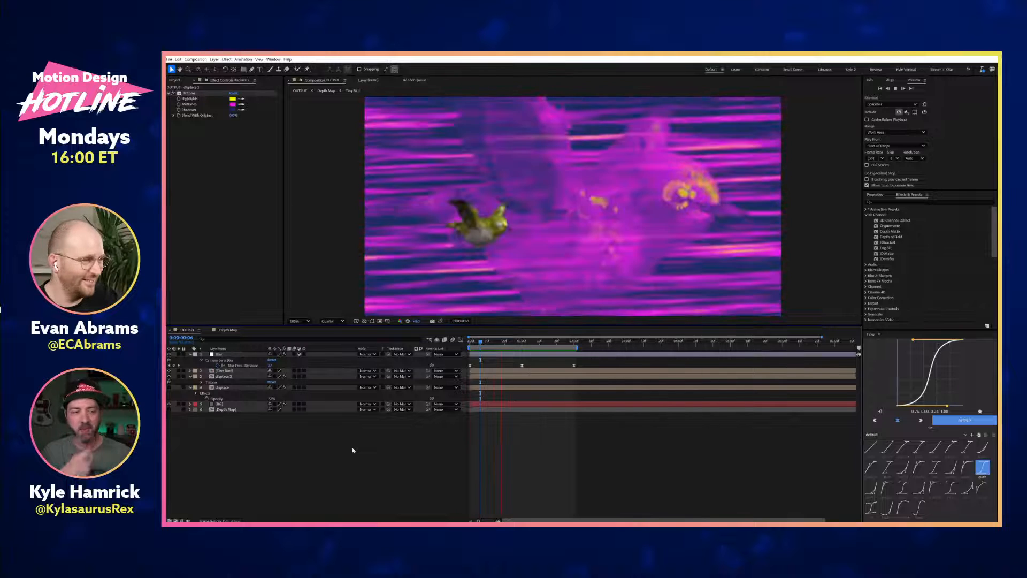
Step: Open the Tiny Bird composition and add a new camera with the default settings
double_click(234, 370)
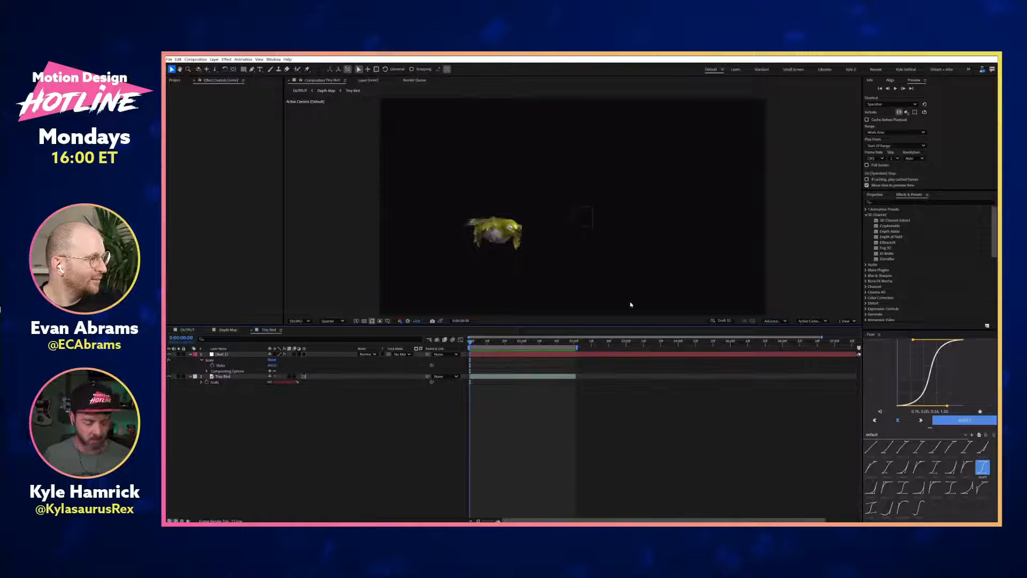
key(ctrl+alt+shift+c)
key(Return)
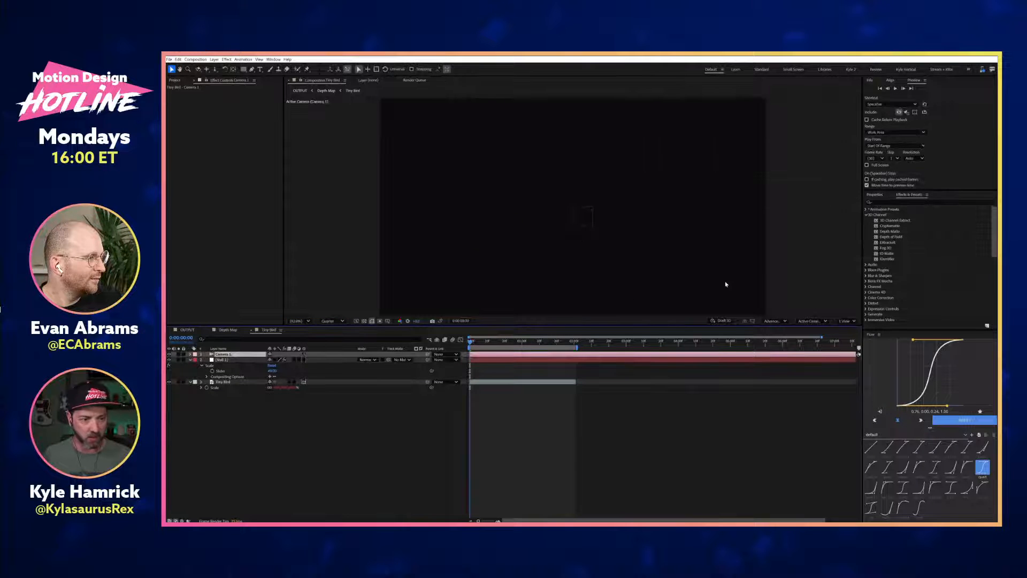
Step: Turn on Draft 3D for the Tiny Bird composition and delete its newly added camera
click(722, 321)
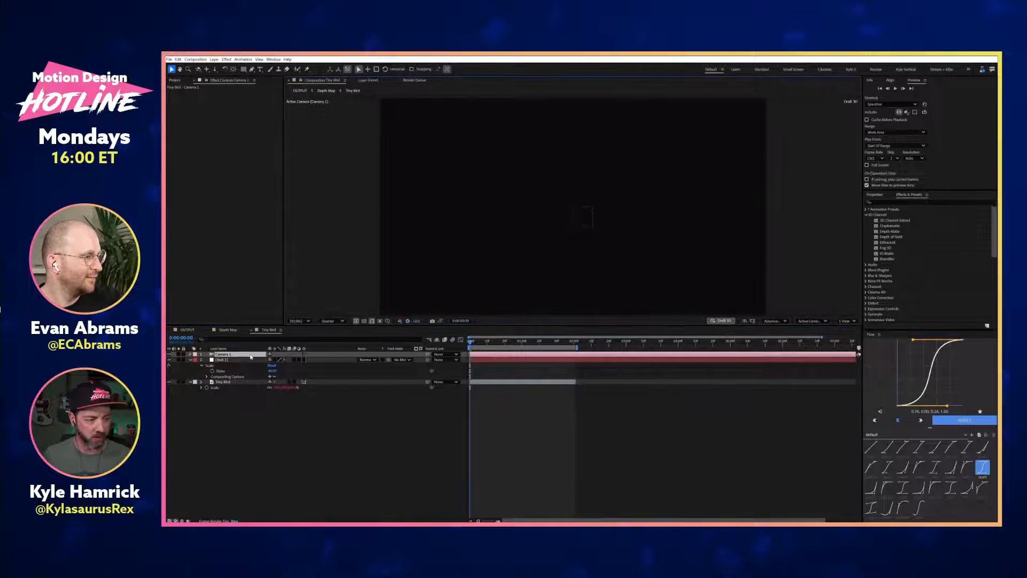
key(Delete)
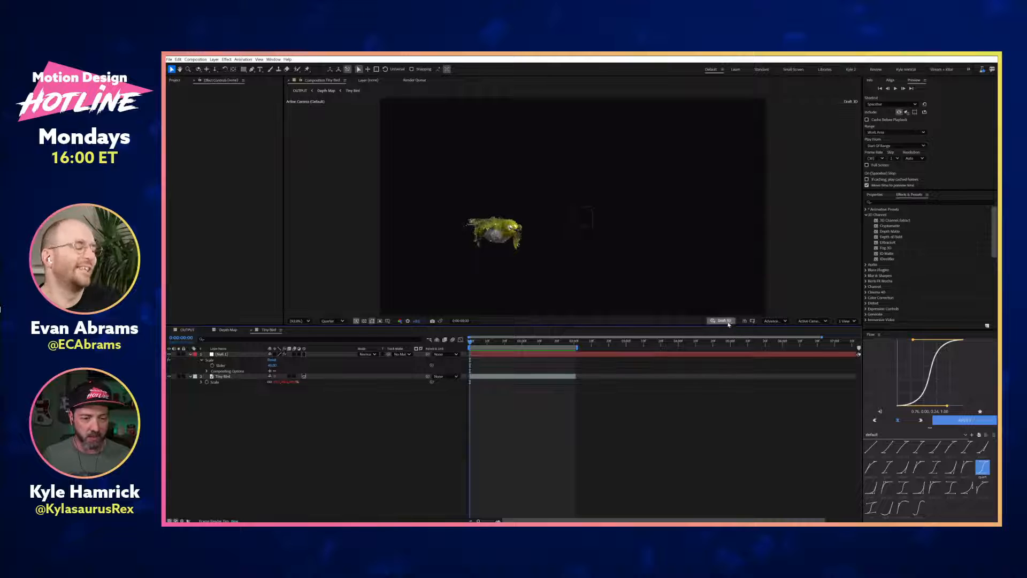
Step: Orbit the default 3D view slightly around the tiny bird and check the new angle up to 0:00:01:22
key(c)
mouse_move(529, 248)
mouse_down()
mouse_move(620, 246)
mouse_move(560, 214)
mouse_move(451, 257)
mouse_move(595, 208)
mouse_move(514, 251)
mouse_up()
drag(473, 343, 560, 343)
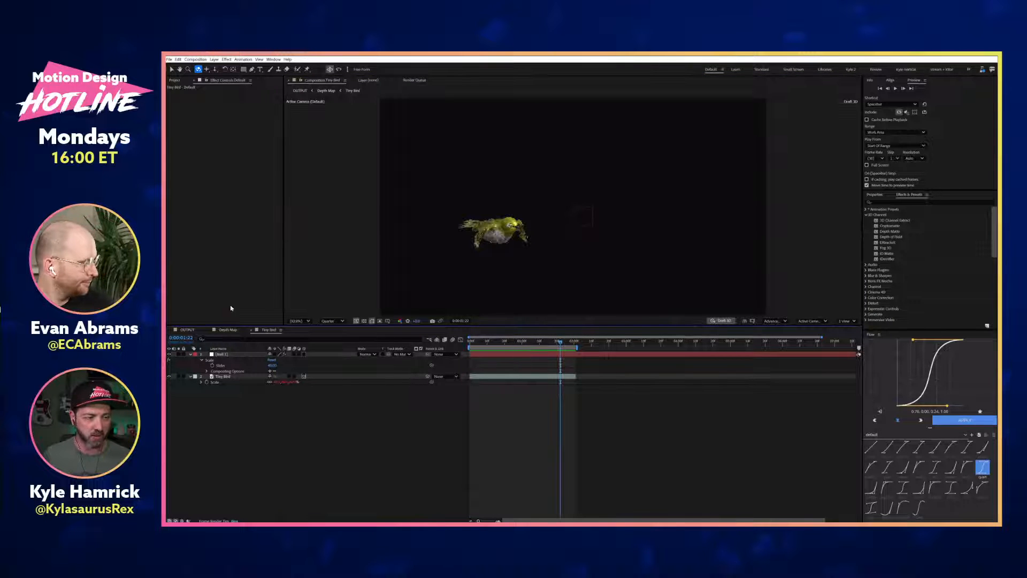
Step: Return to the OUTPUT composition, clear the selection and play back the finished bird shot
click(196, 330)
click(405, 493)
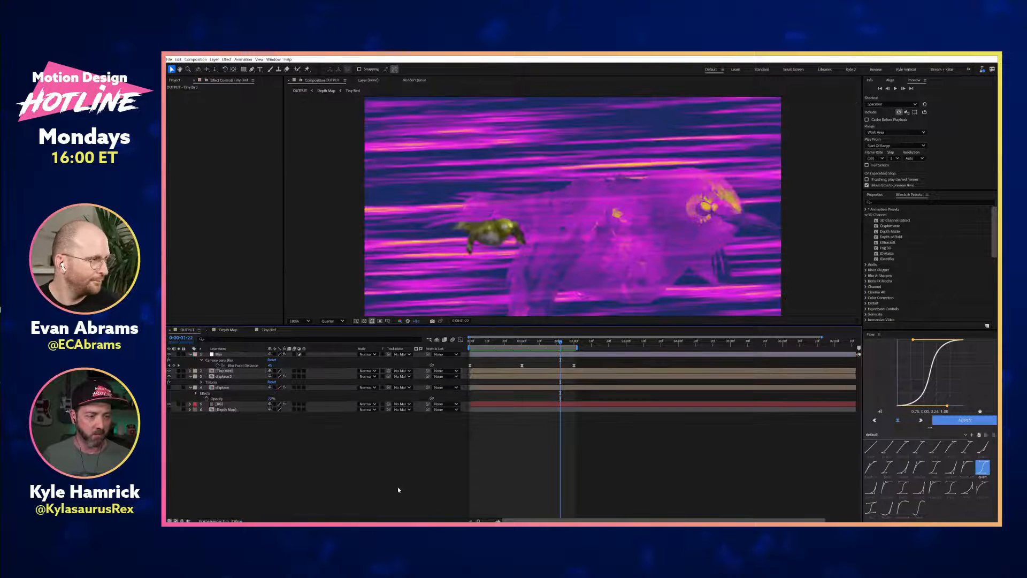
key(space)
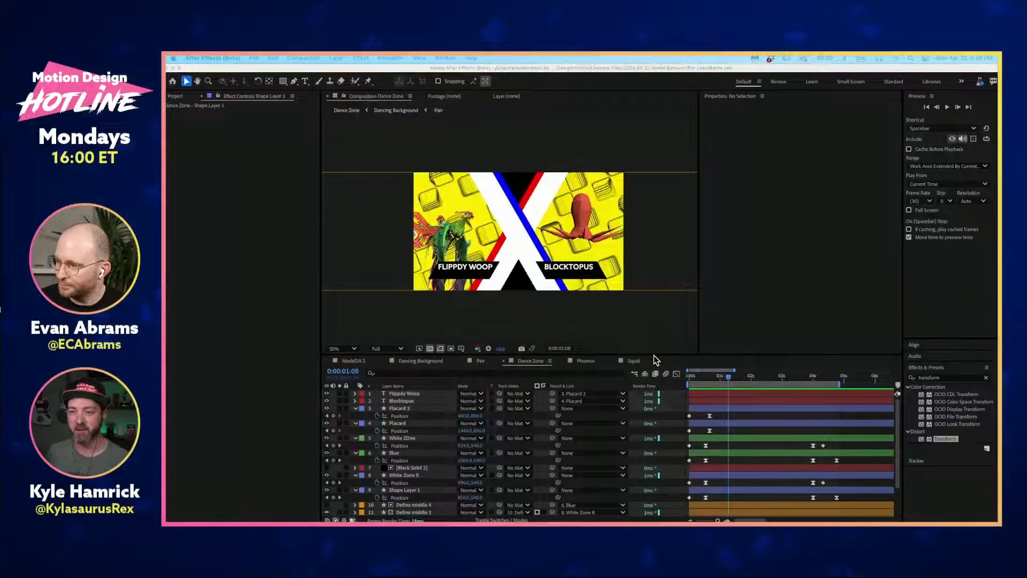
Step: Play the Dance Zone composition from its first frame, then scrub through the Flippdy Woop versus Blocktopus section
click(697, 375)
drag(697, 377, 677, 380)
key(space)
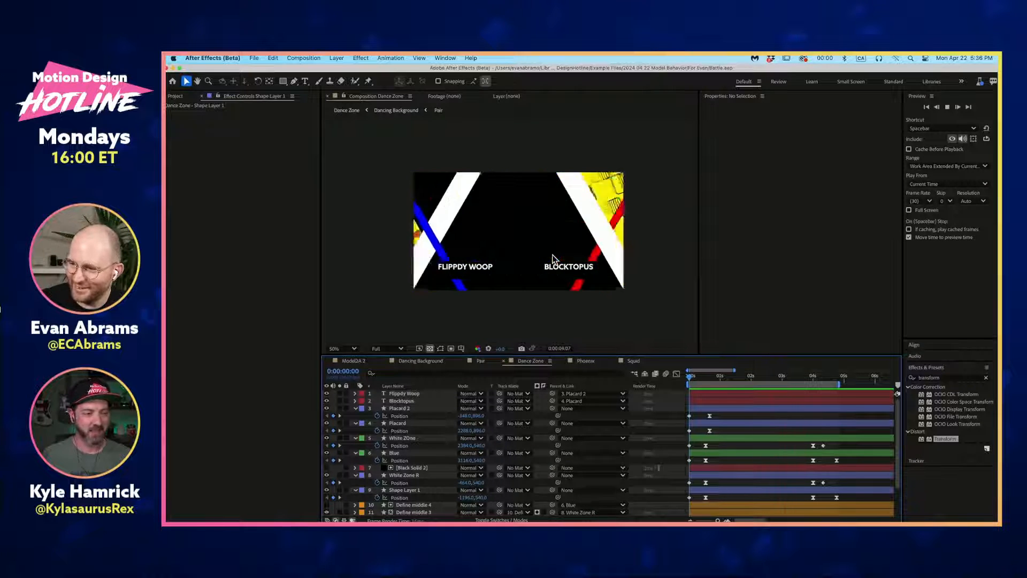
key(space)
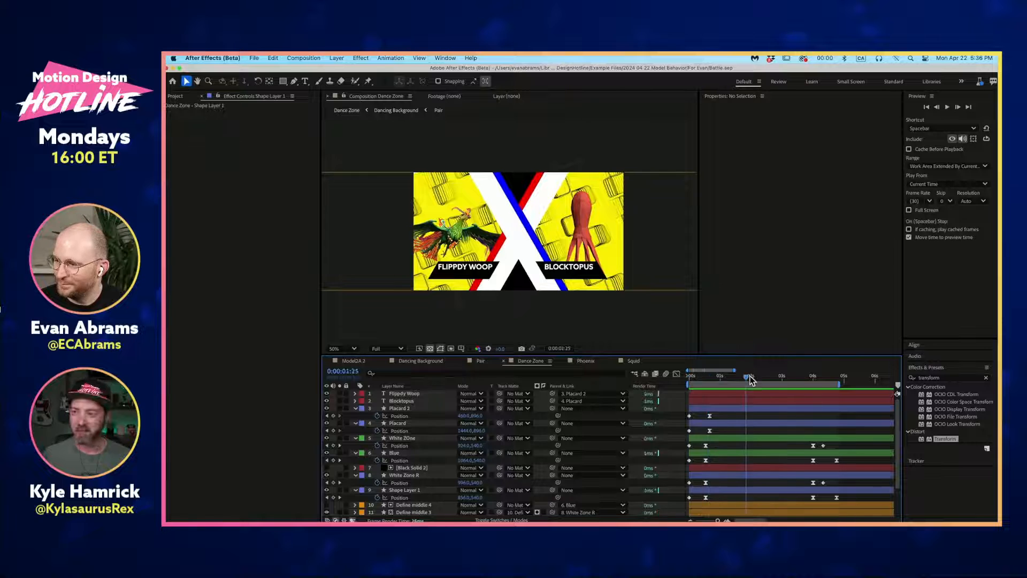
drag(751, 380, 762, 380)
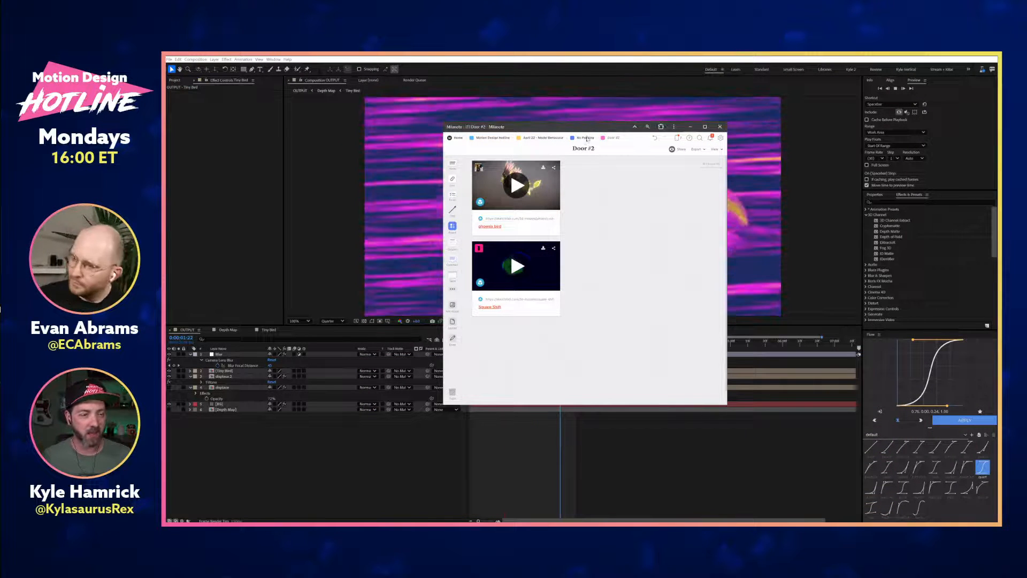
Step: Switch from the Door #2 board to the Door #3 board in Milanote, view its models and close the window
click(588, 138)
click(534, 189)
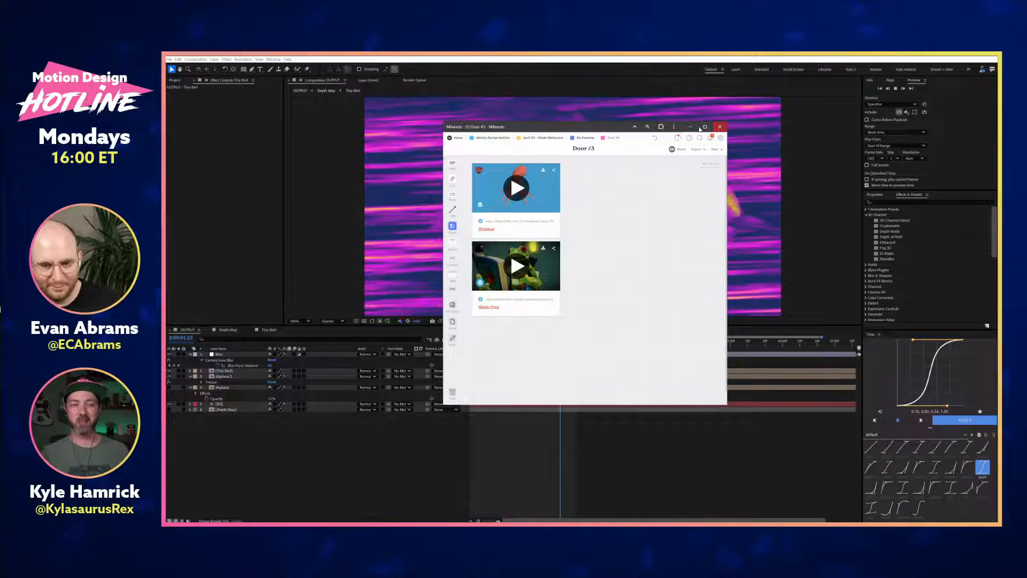
click(720, 127)
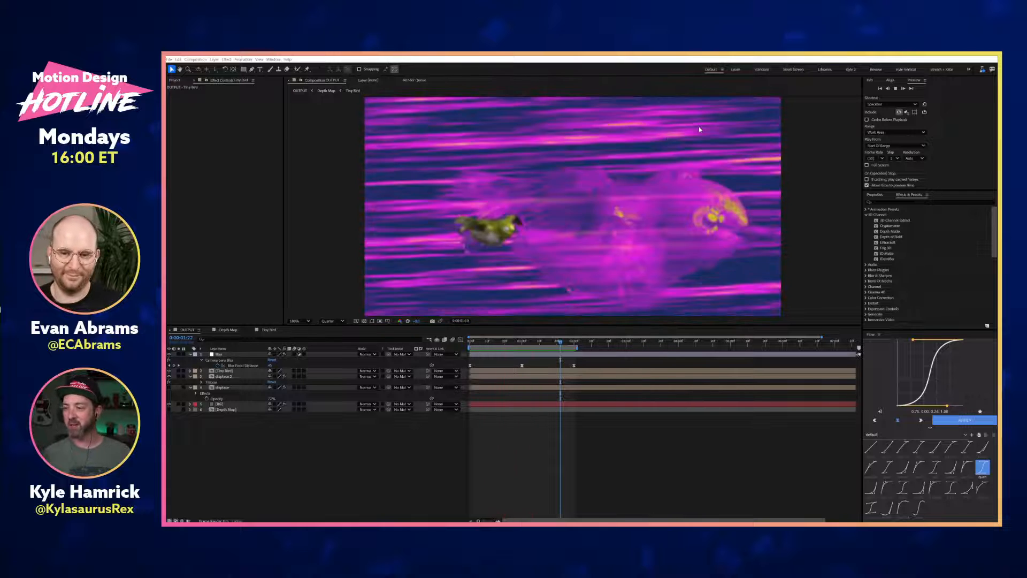